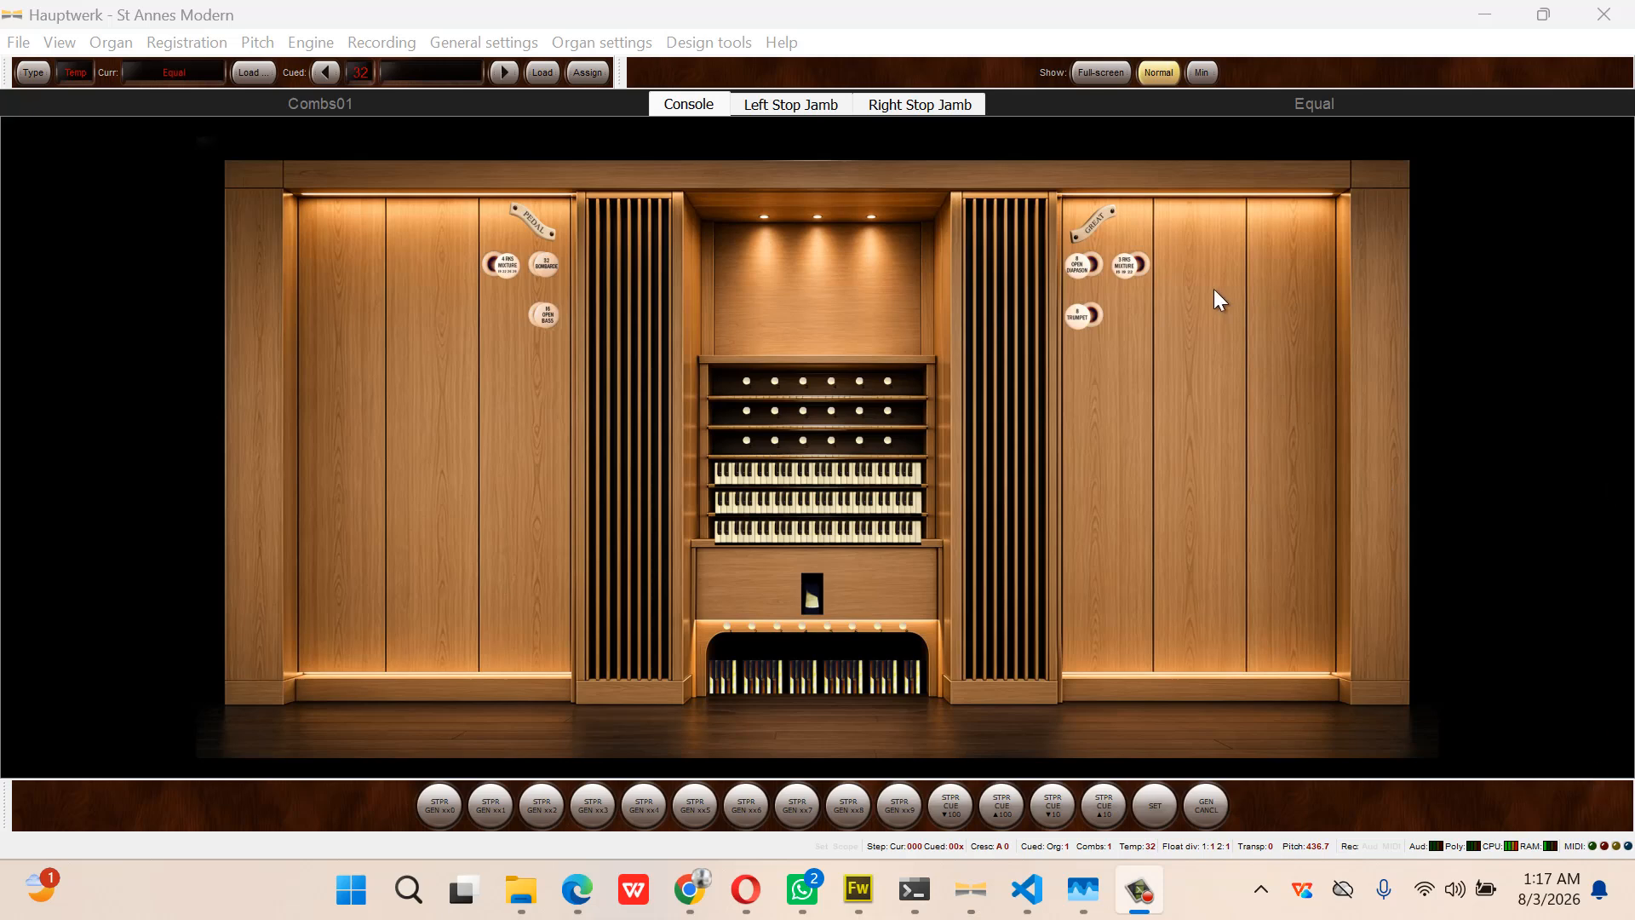
Try toggling the Great 3 RKS MIXTURE and Pedal 16 OPEN BASS stops
left_click(1129, 268)
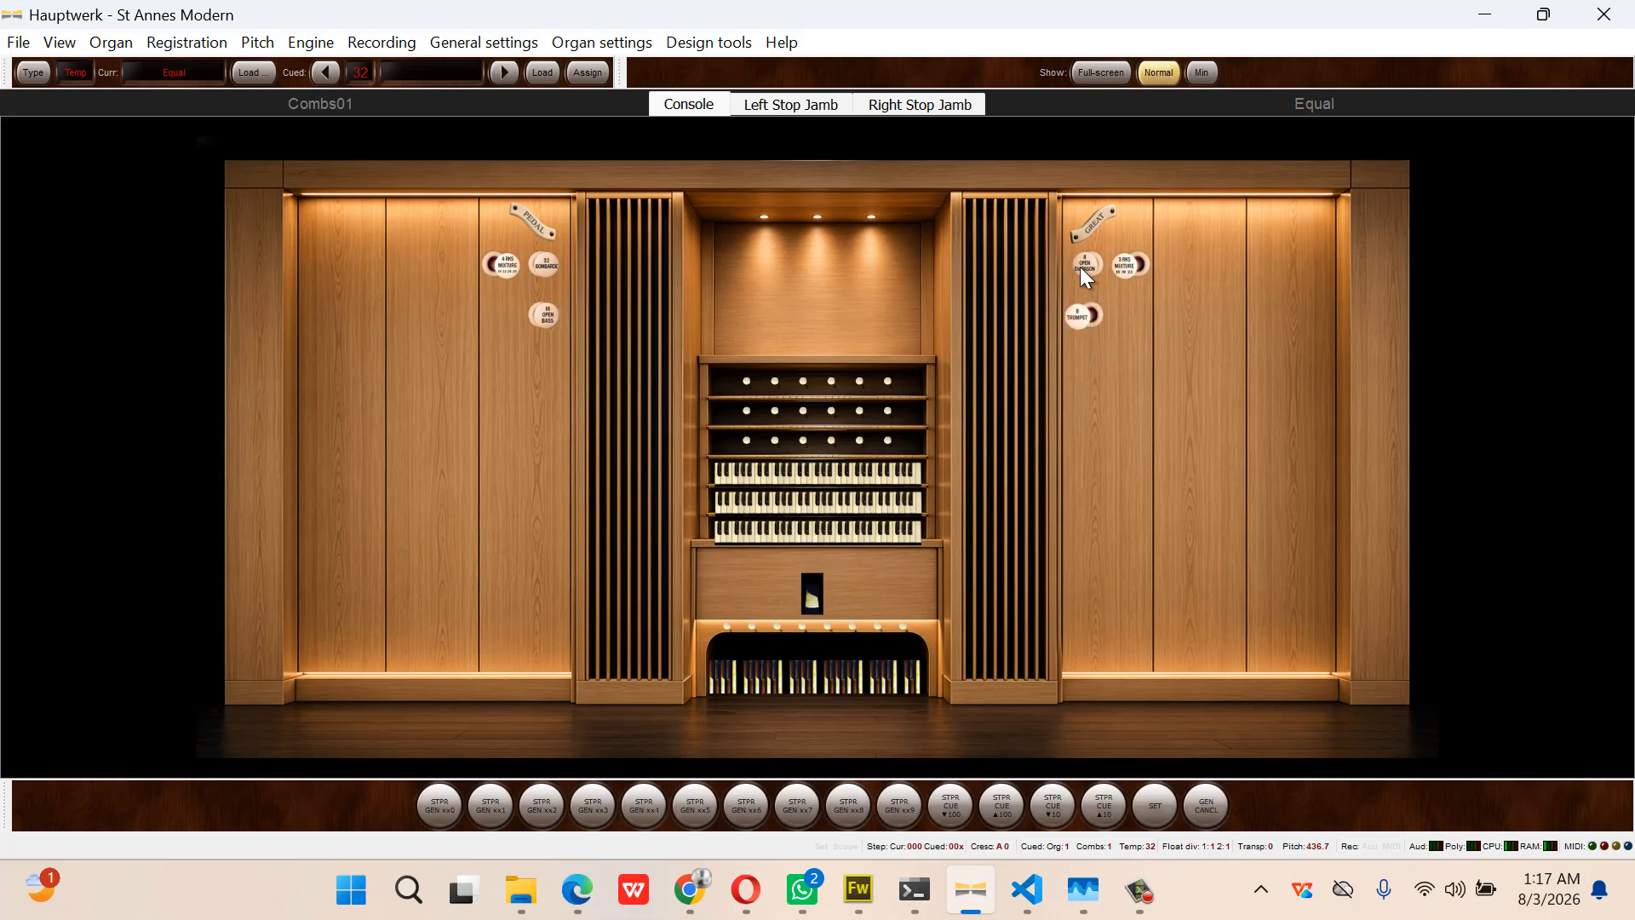
left_click(547, 315)
key("alt")
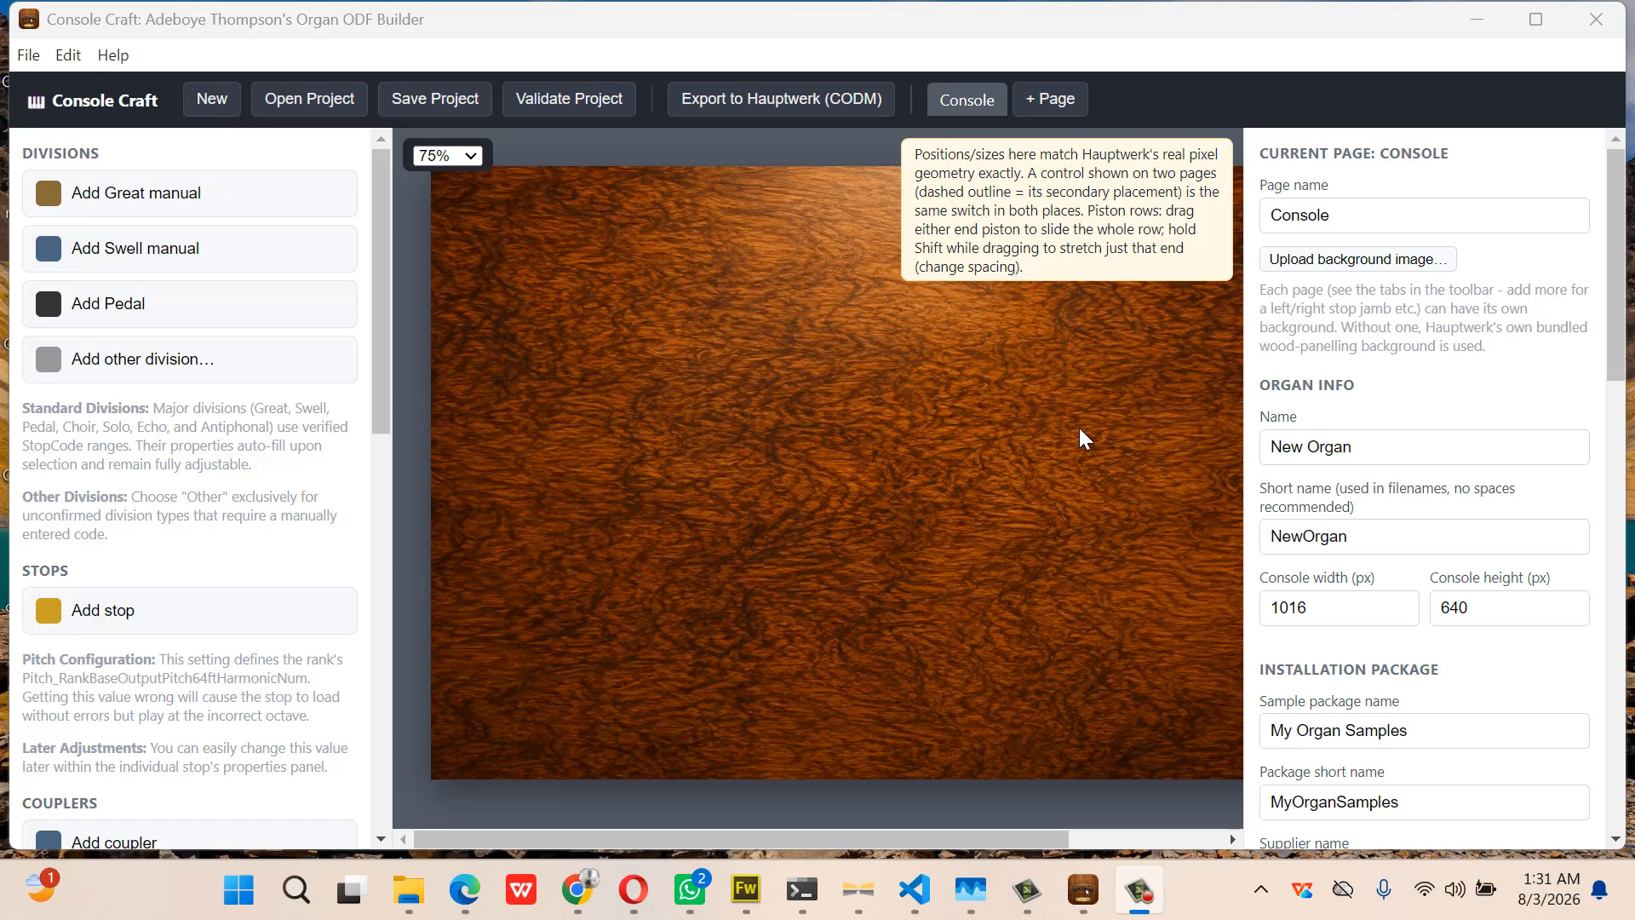
Rename the organ to 'St Annes Redesigned' with short name 'stAnnes'
left_click(1364, 448)
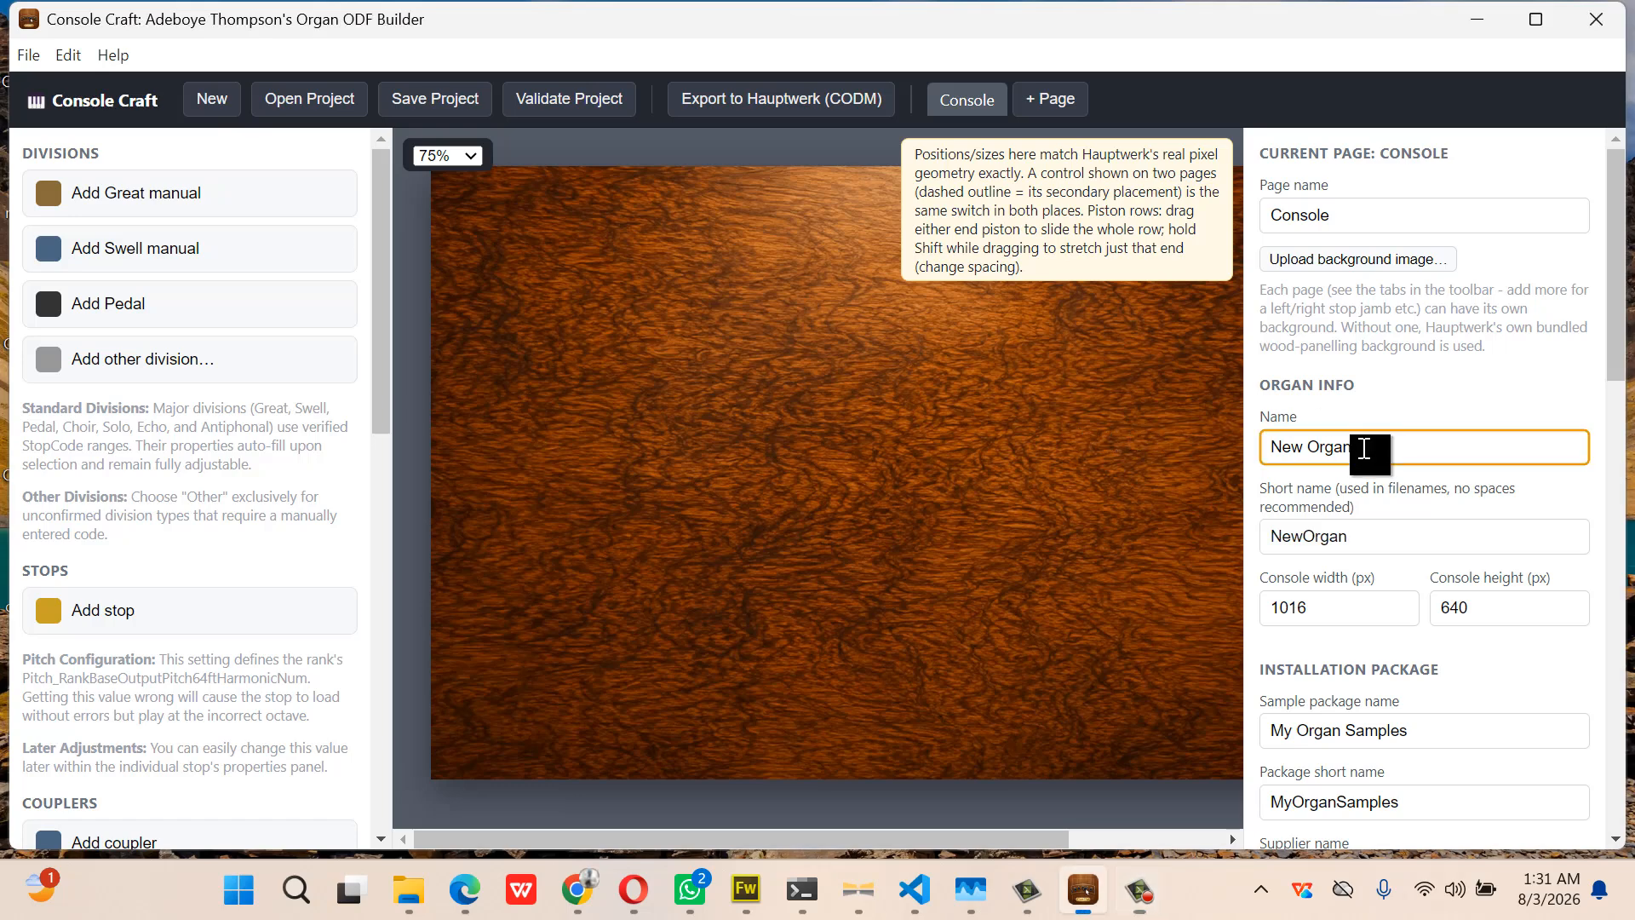
left_click_drag(1363, 448, 1210, 482)
type("S")
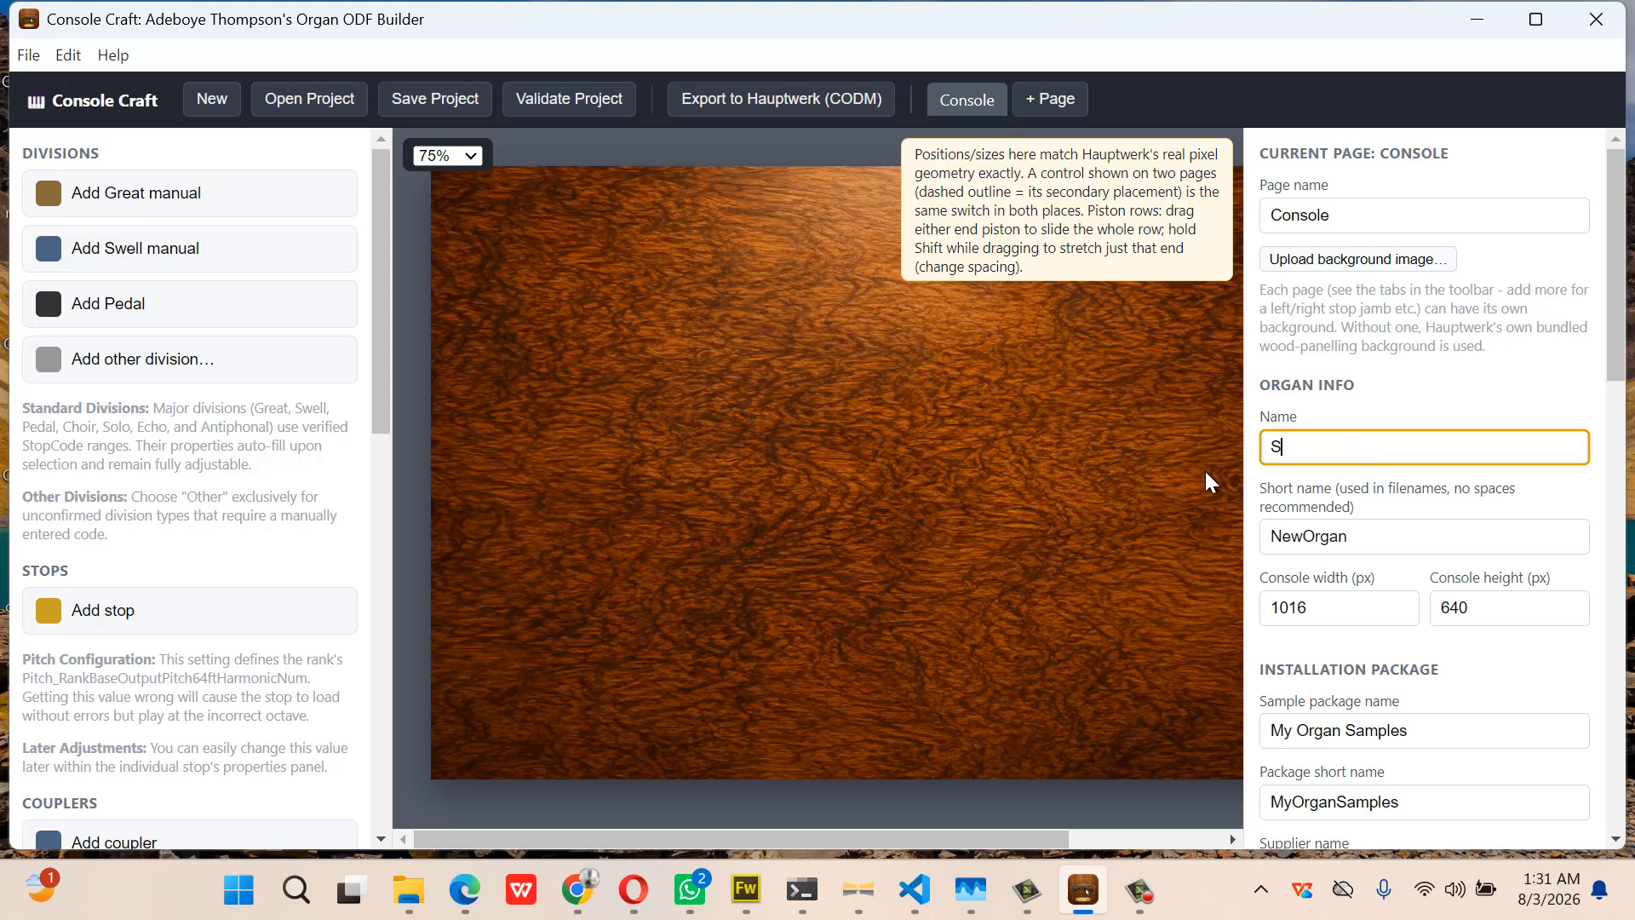
type("t Annes Re")
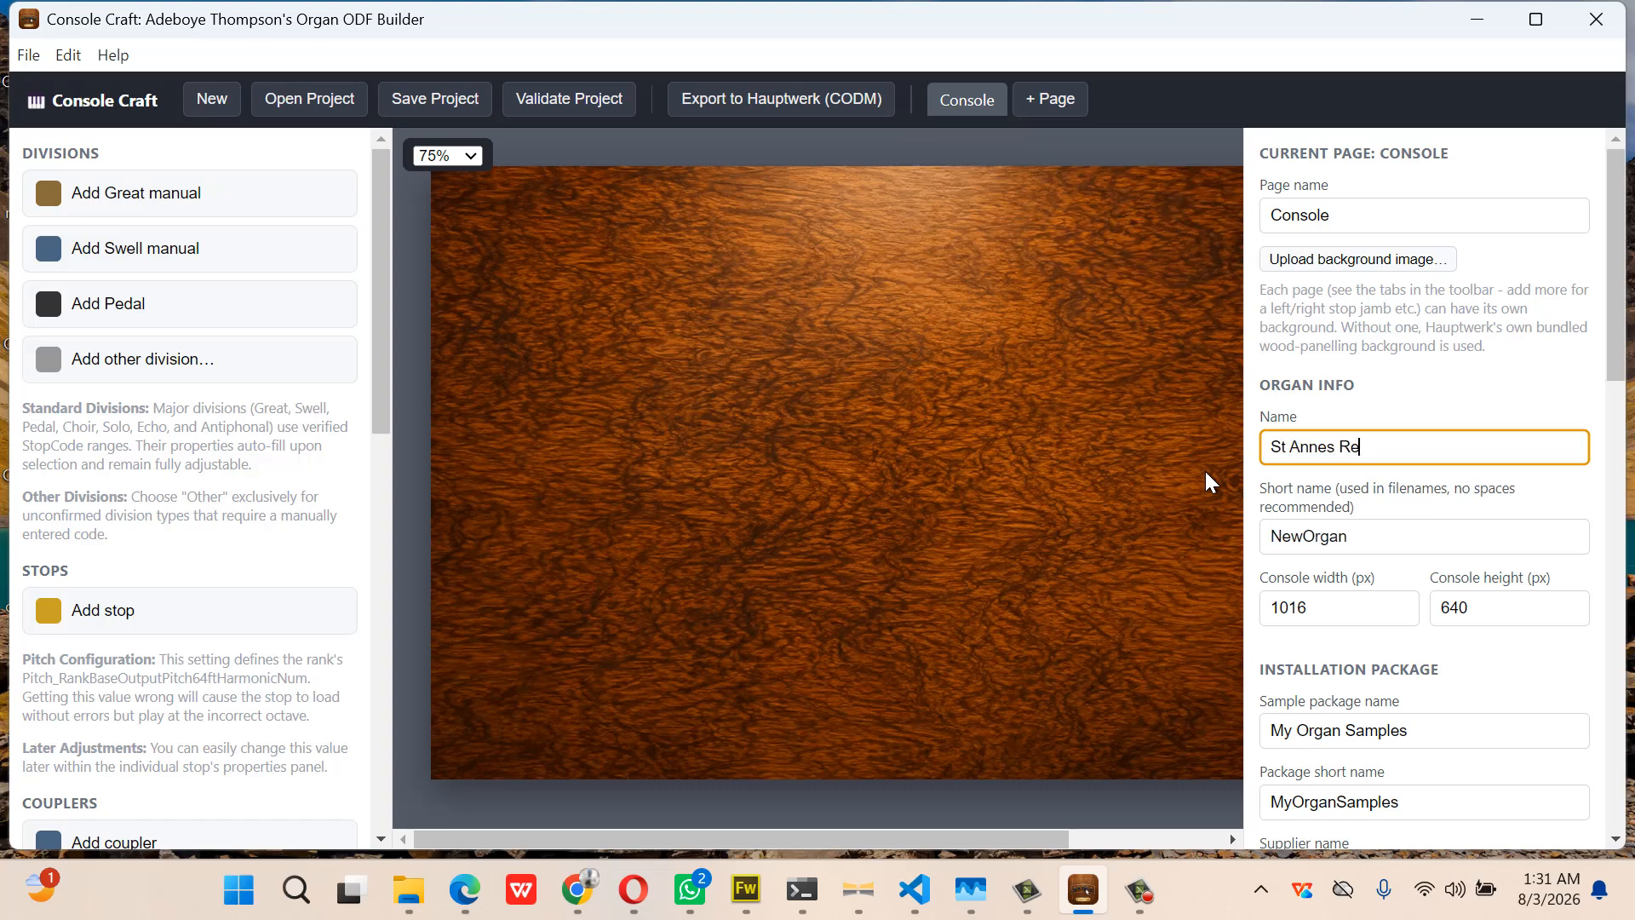
type("designed")
left_click_drag(1350, 546, 1247, 568)
type("stAnnes")
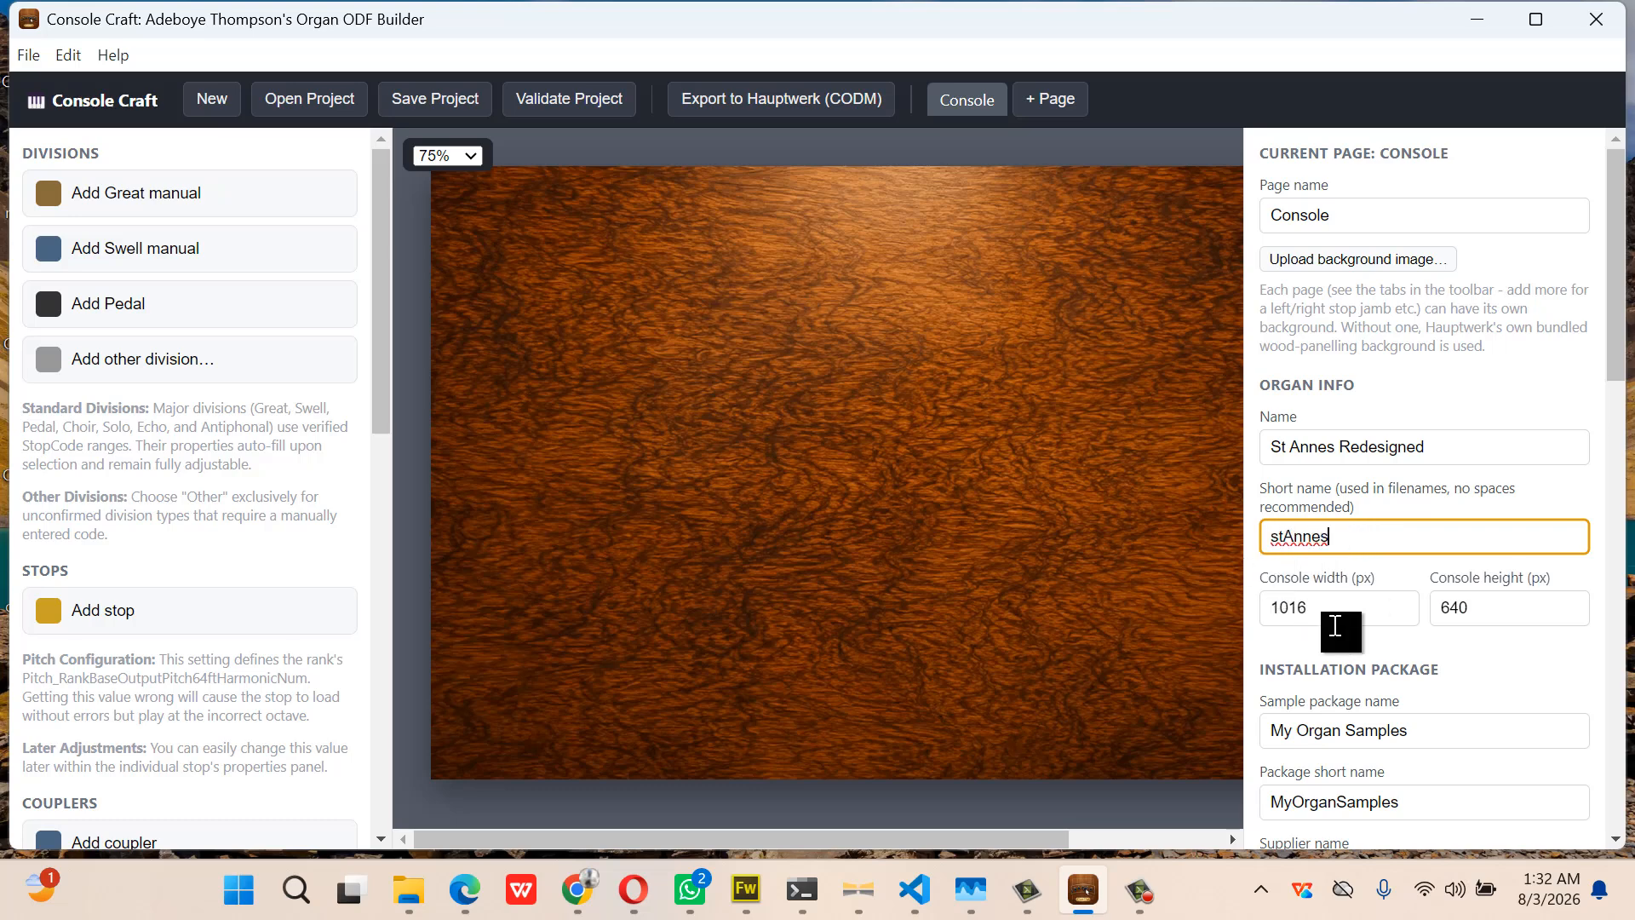
Name the sample package 'St Annes' (short name StAnnespack) and enter the supplier's name
left_click_drag(1432, 740, 1245, 745)
type("S")
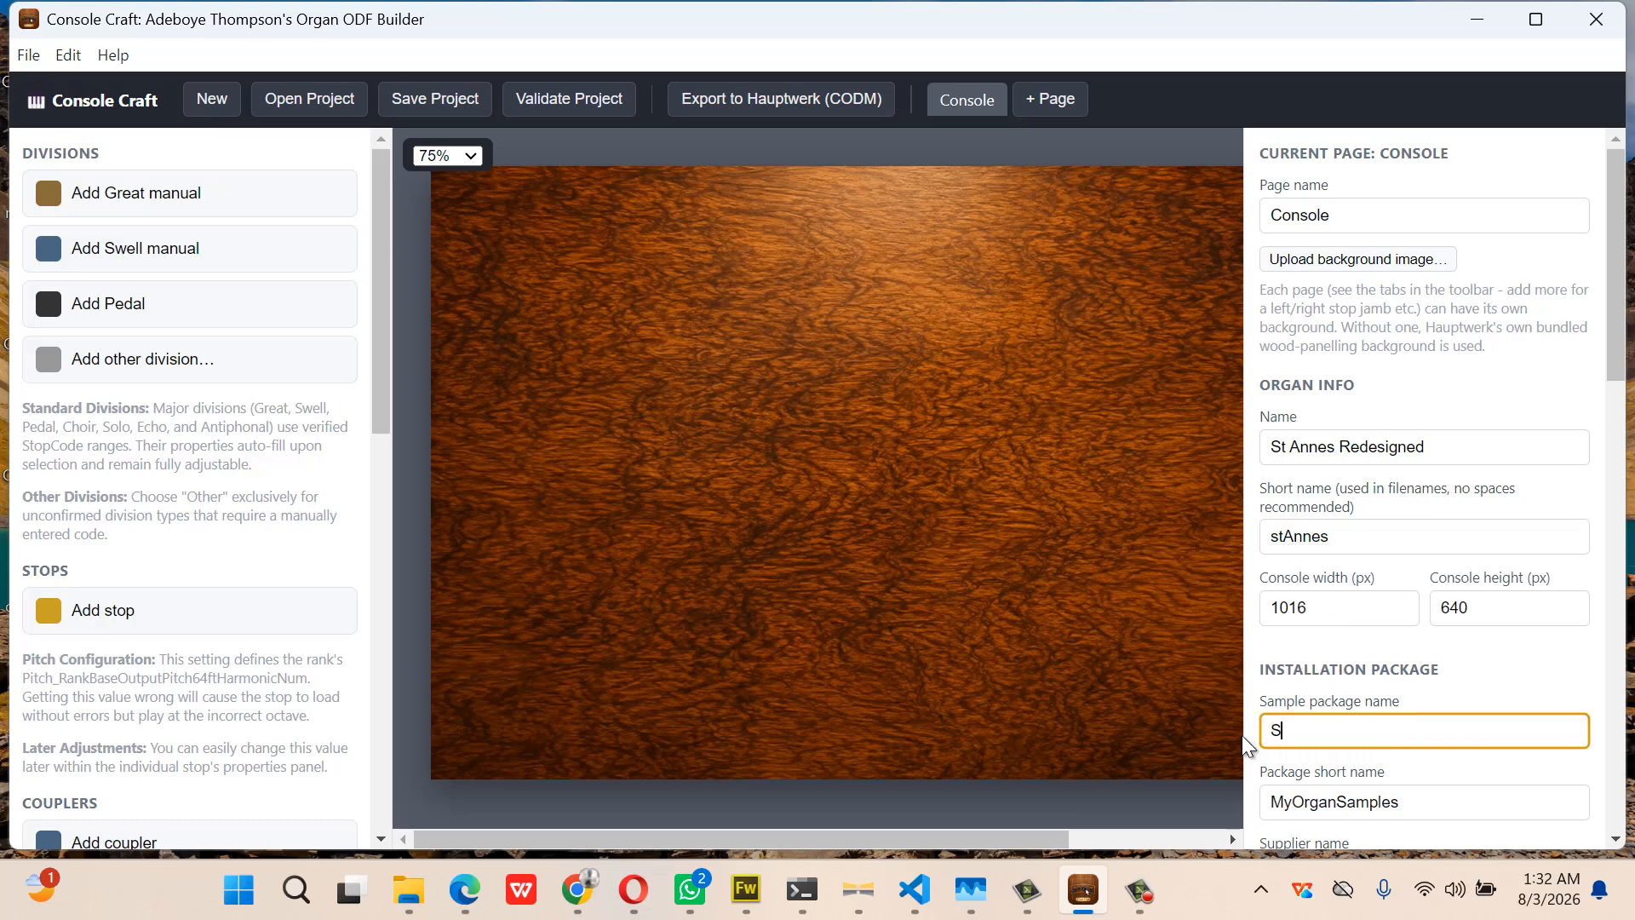
type("t Annes")
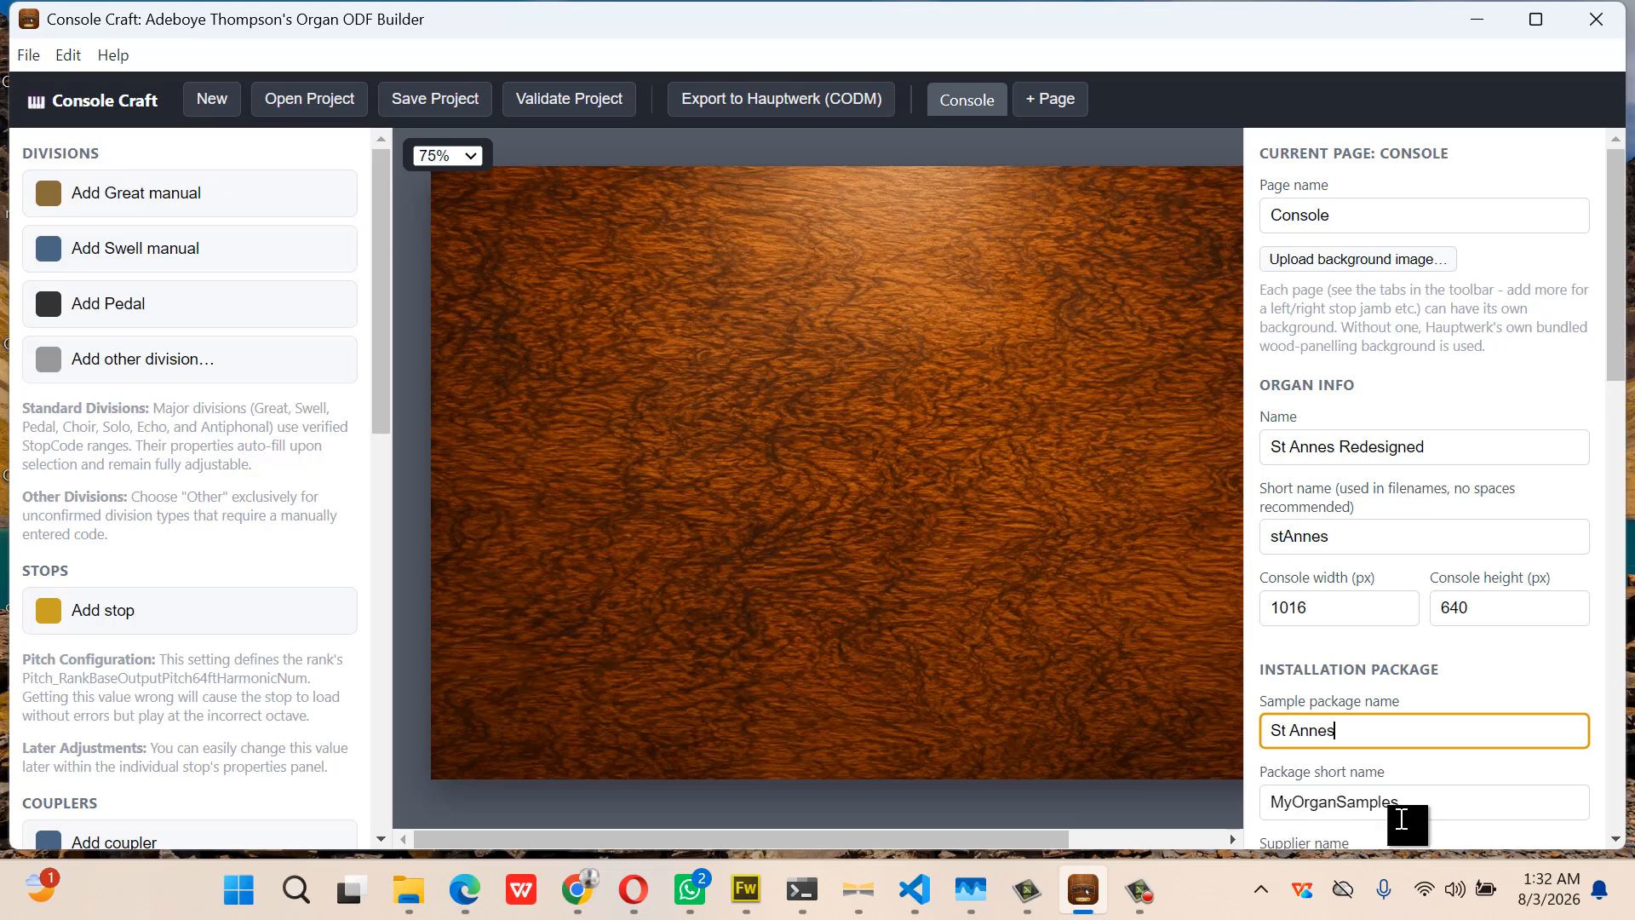
left_click_drag(1438, 803, 1253, 815)
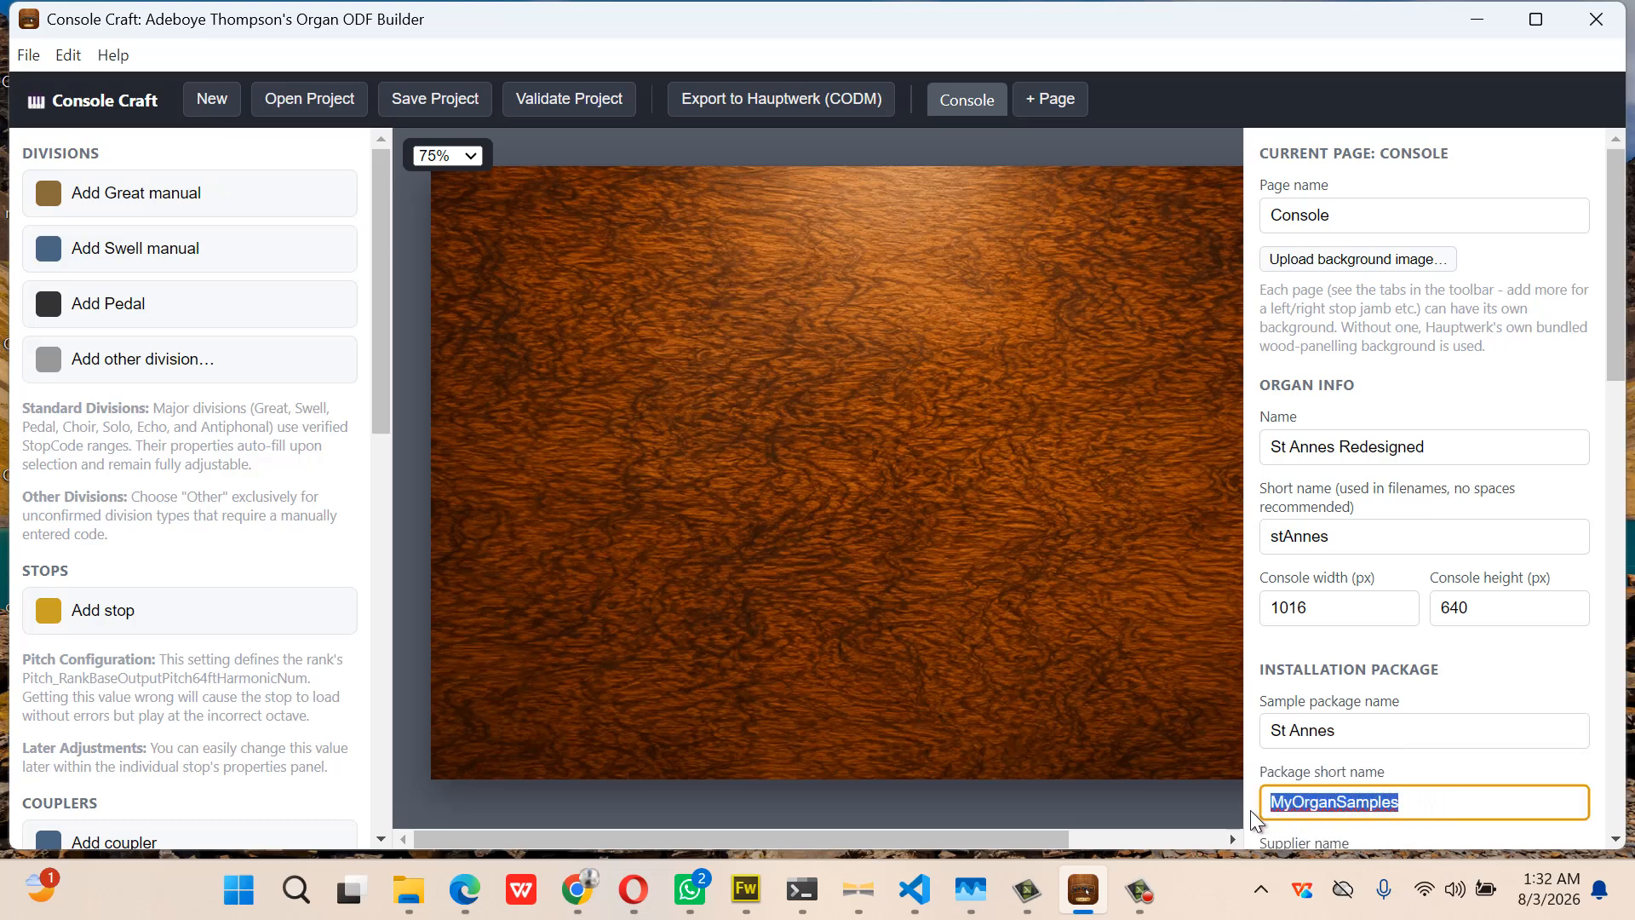
type("St")
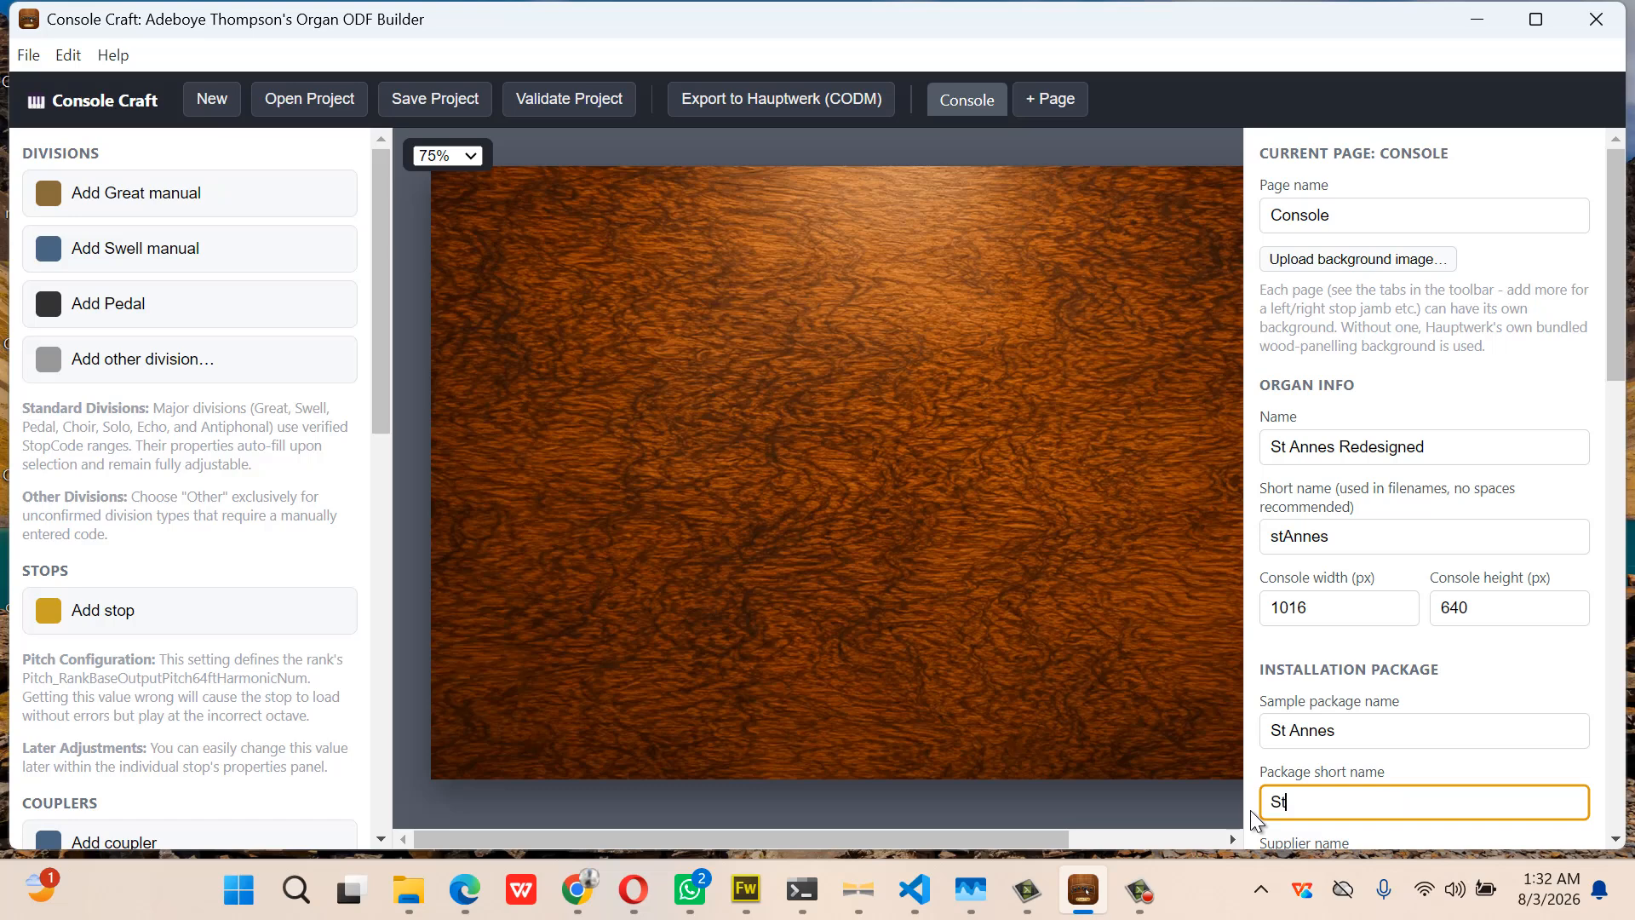
type("Annespack")
scroll(1341, 728, "down", 2)
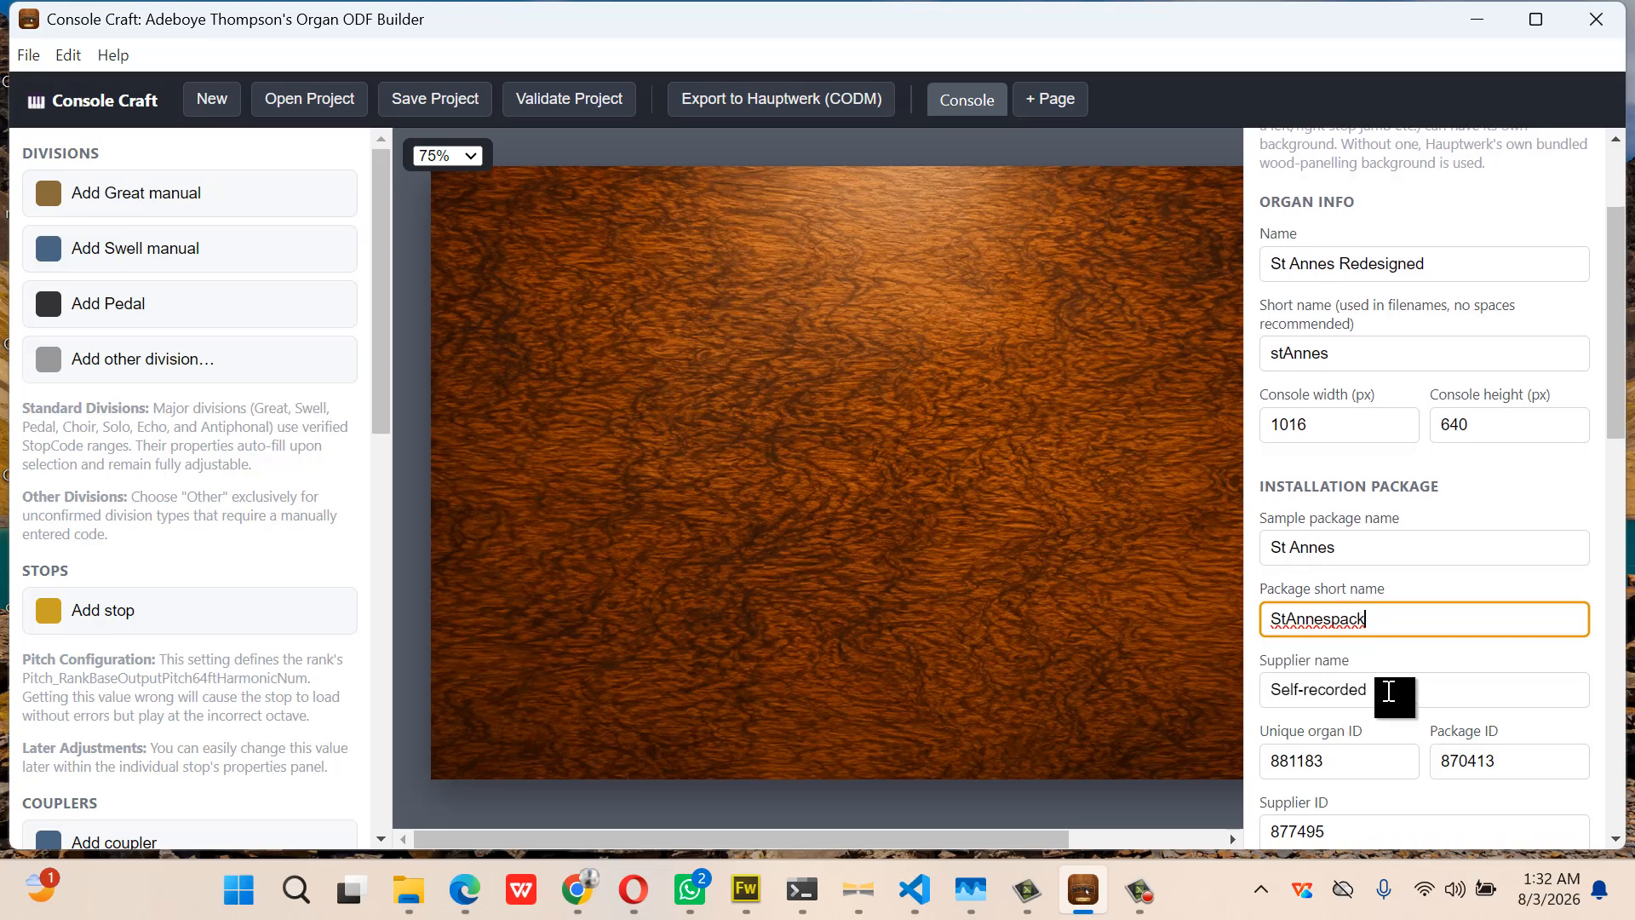
left_click_drag(1390, 694, 1230, 720)
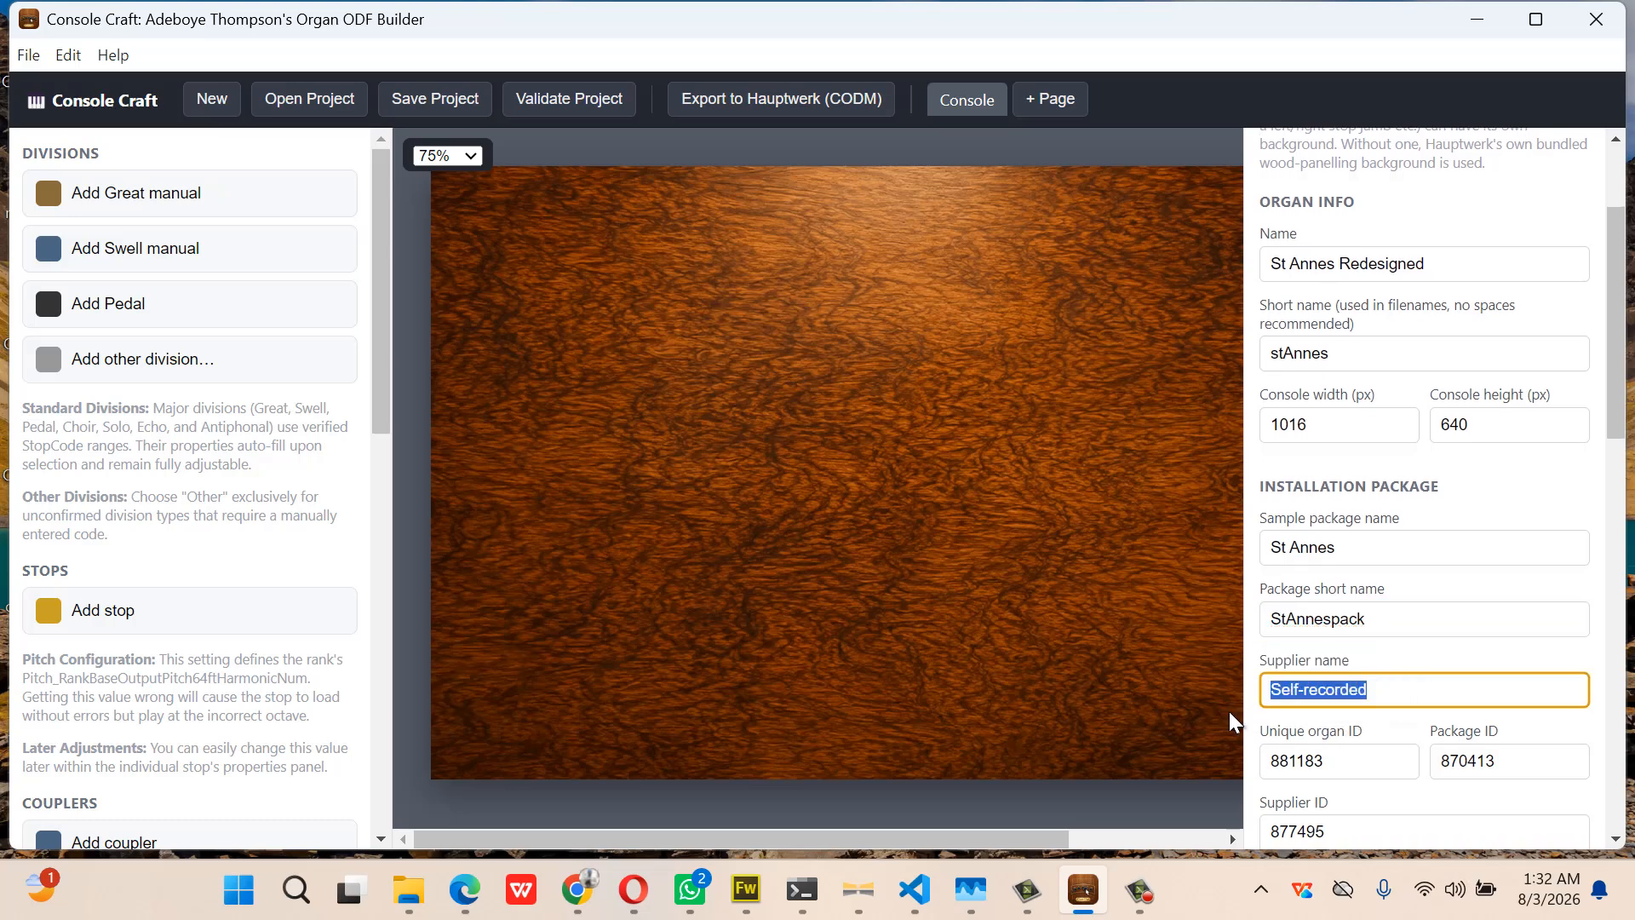
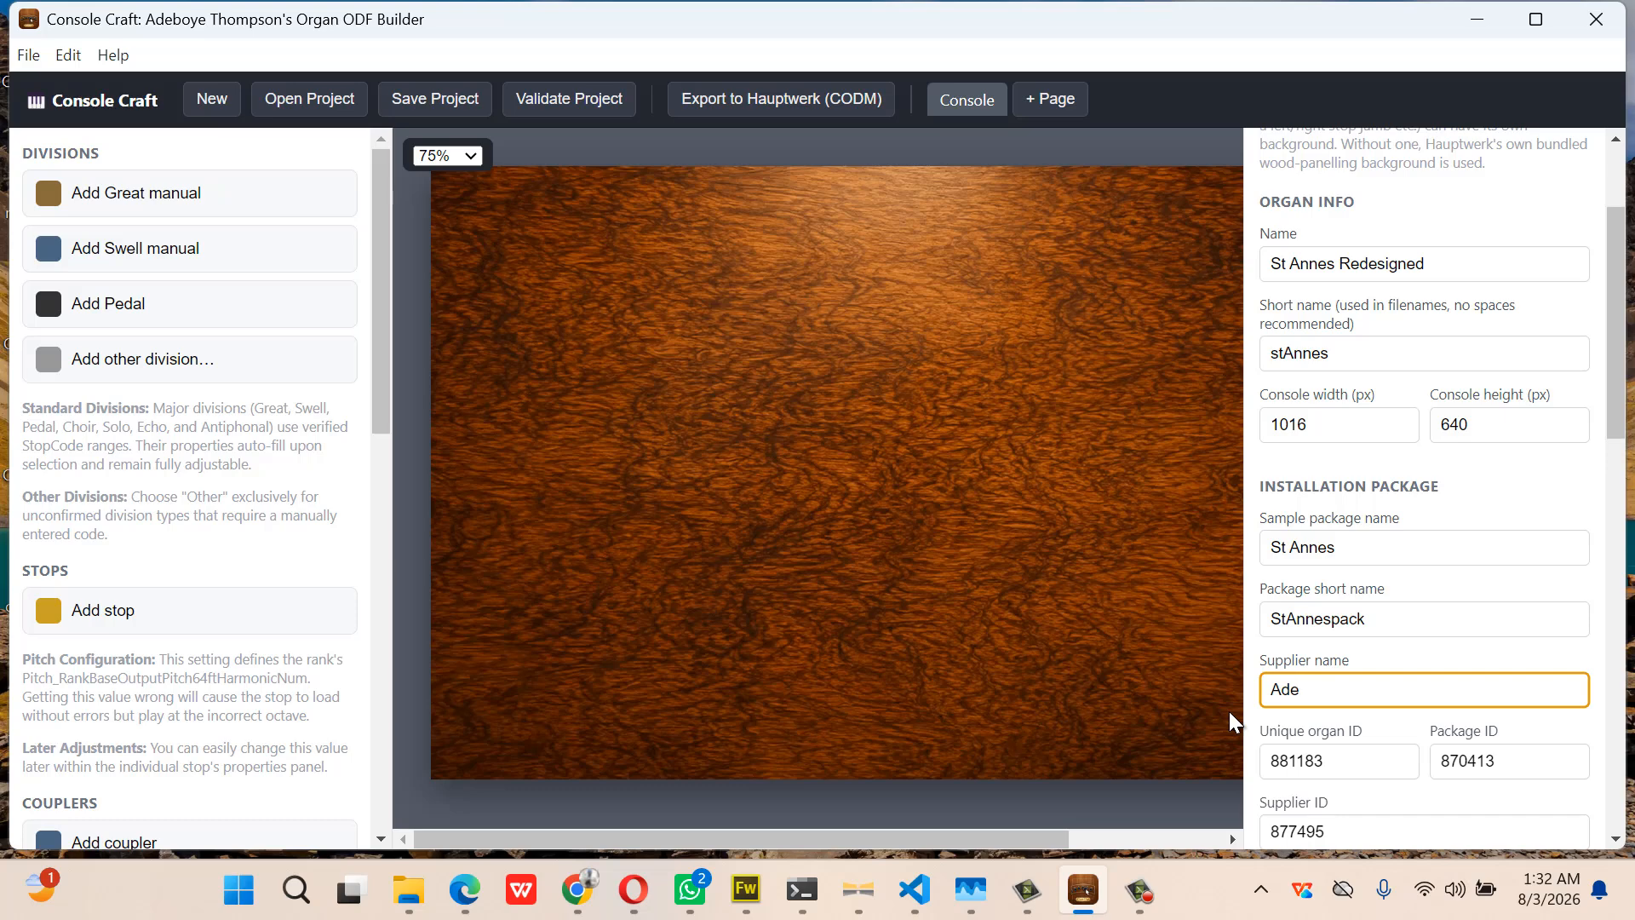
scroll(1332, 742, "down", 3)
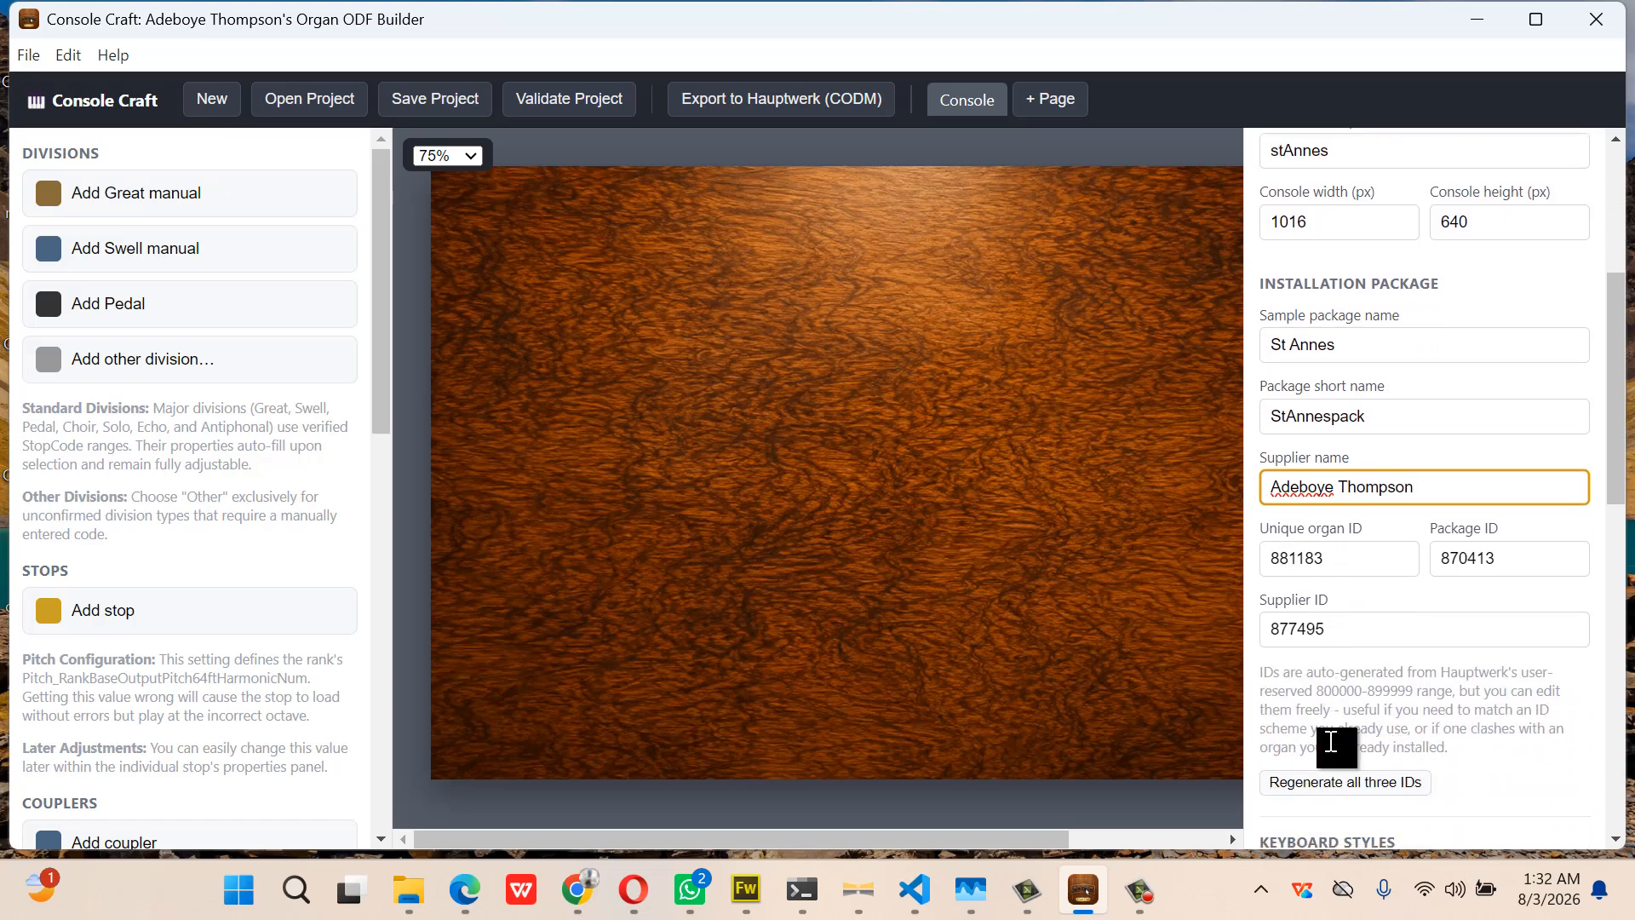
scroll(1331, 741, "down", 1)
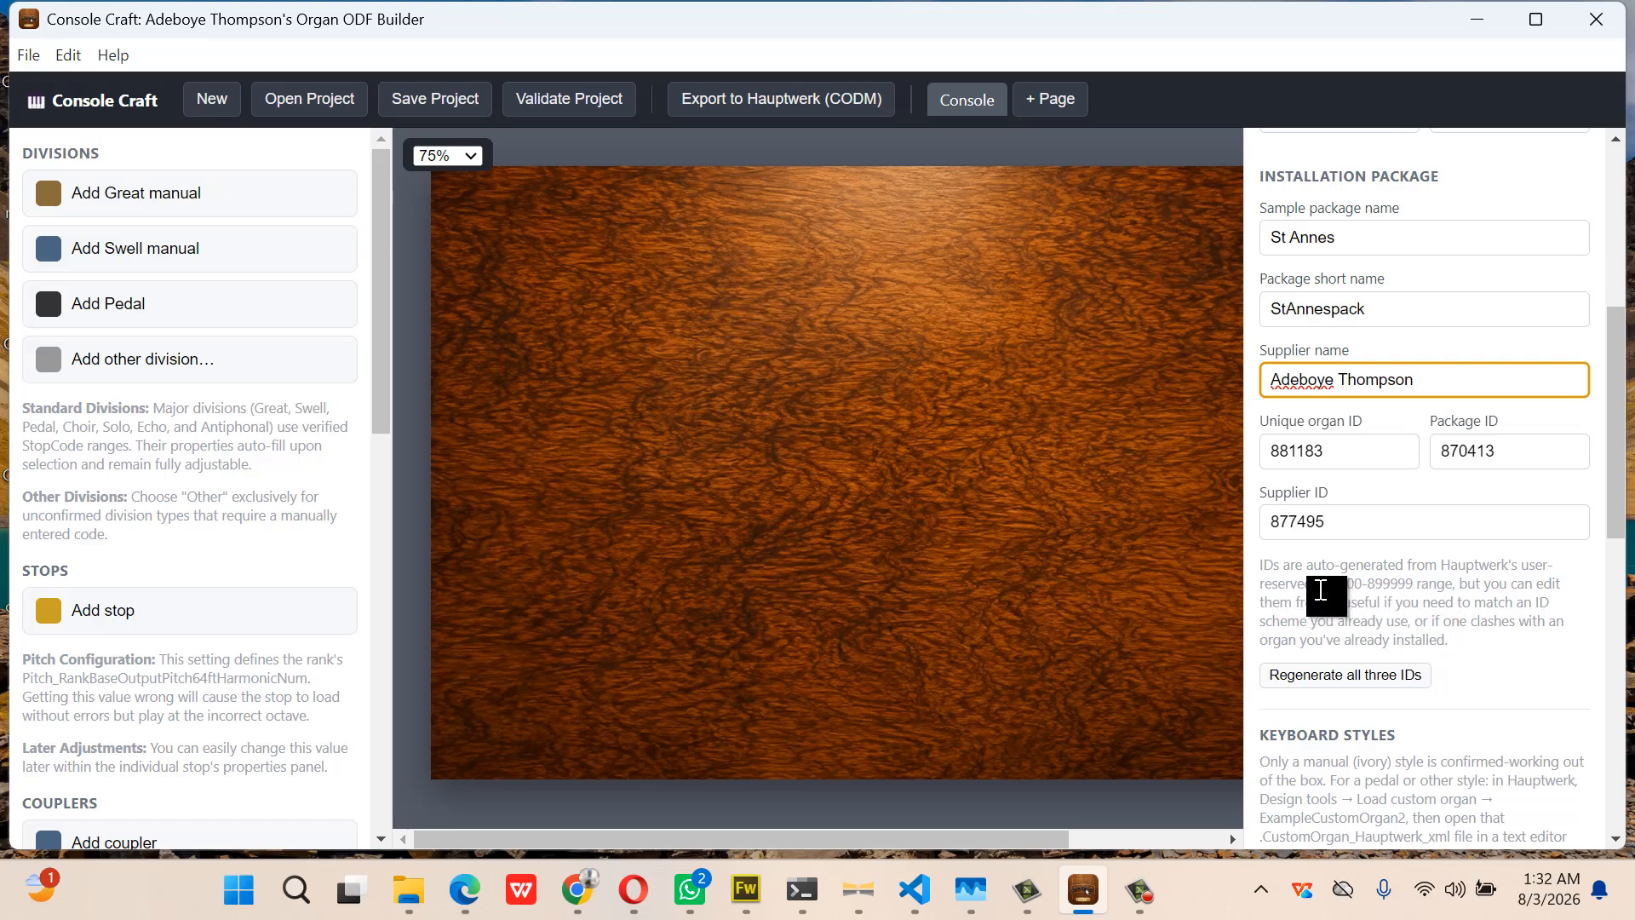
left_click(1330, 590)
left_click_drag(1330, 589, 1421, 586)
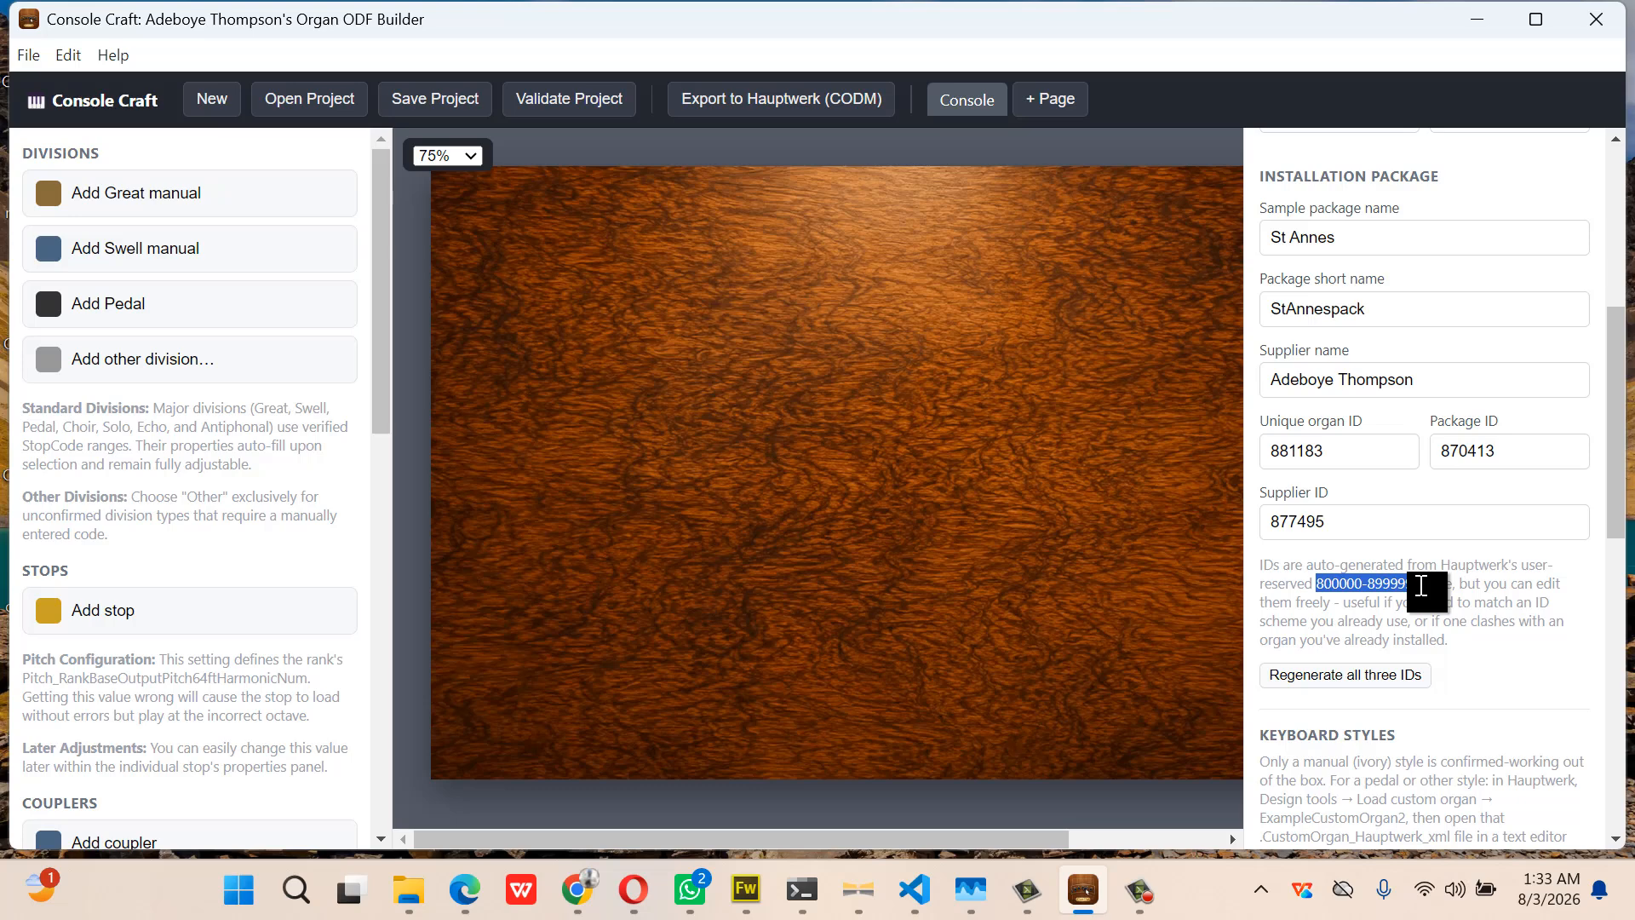
scroll(1422, 586, "up", 4)
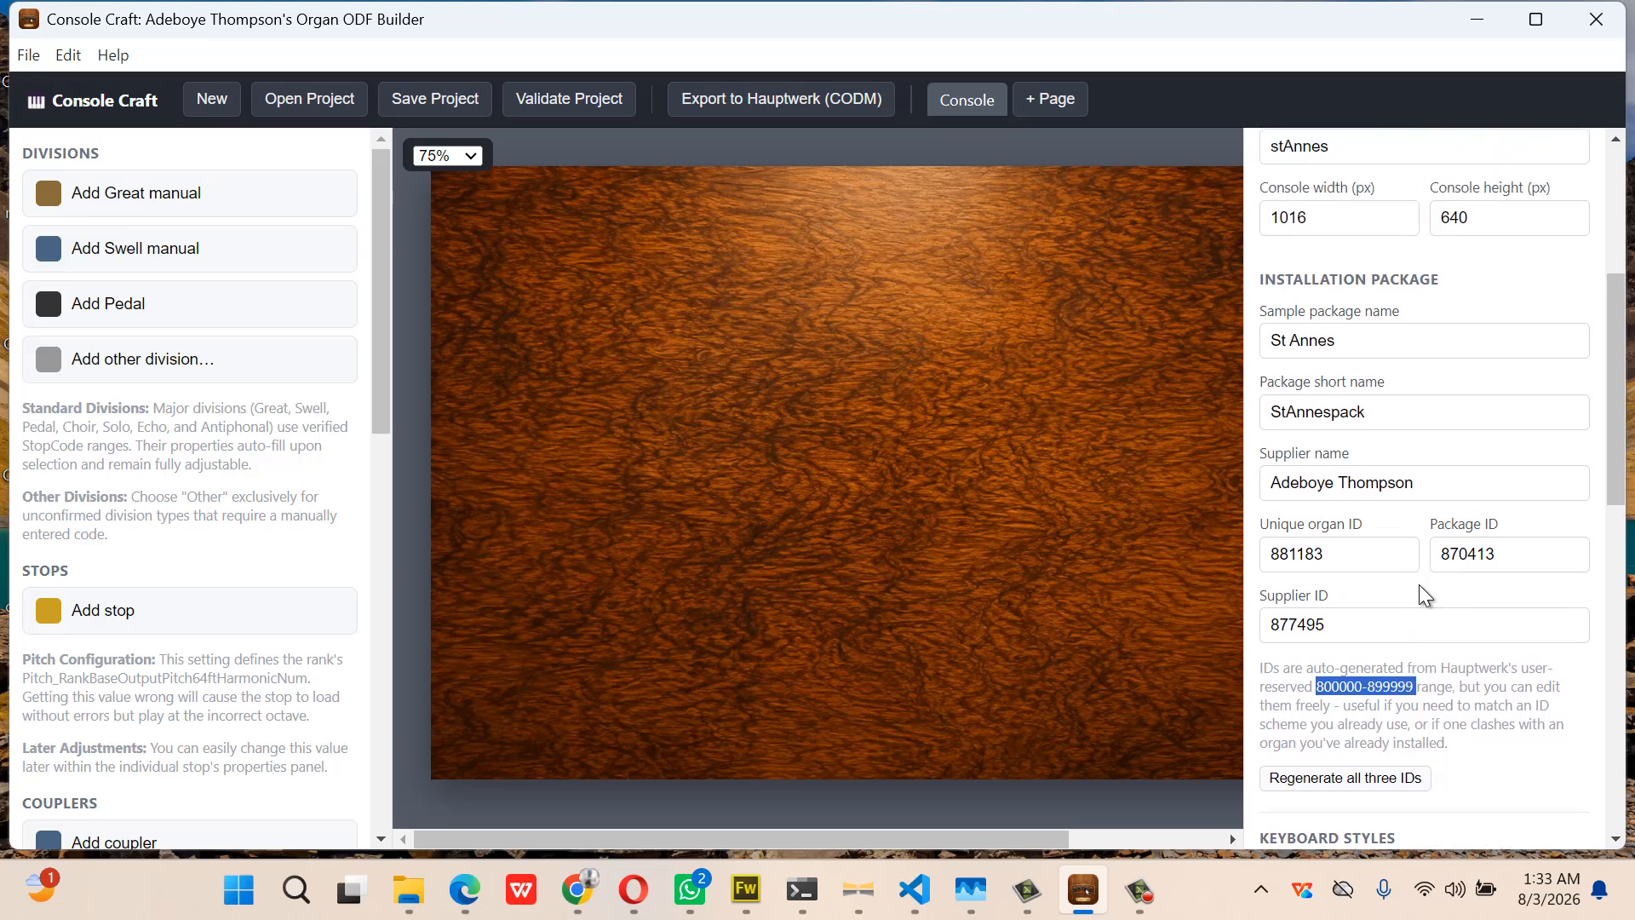
scroll(1421, 585, "up", 2)
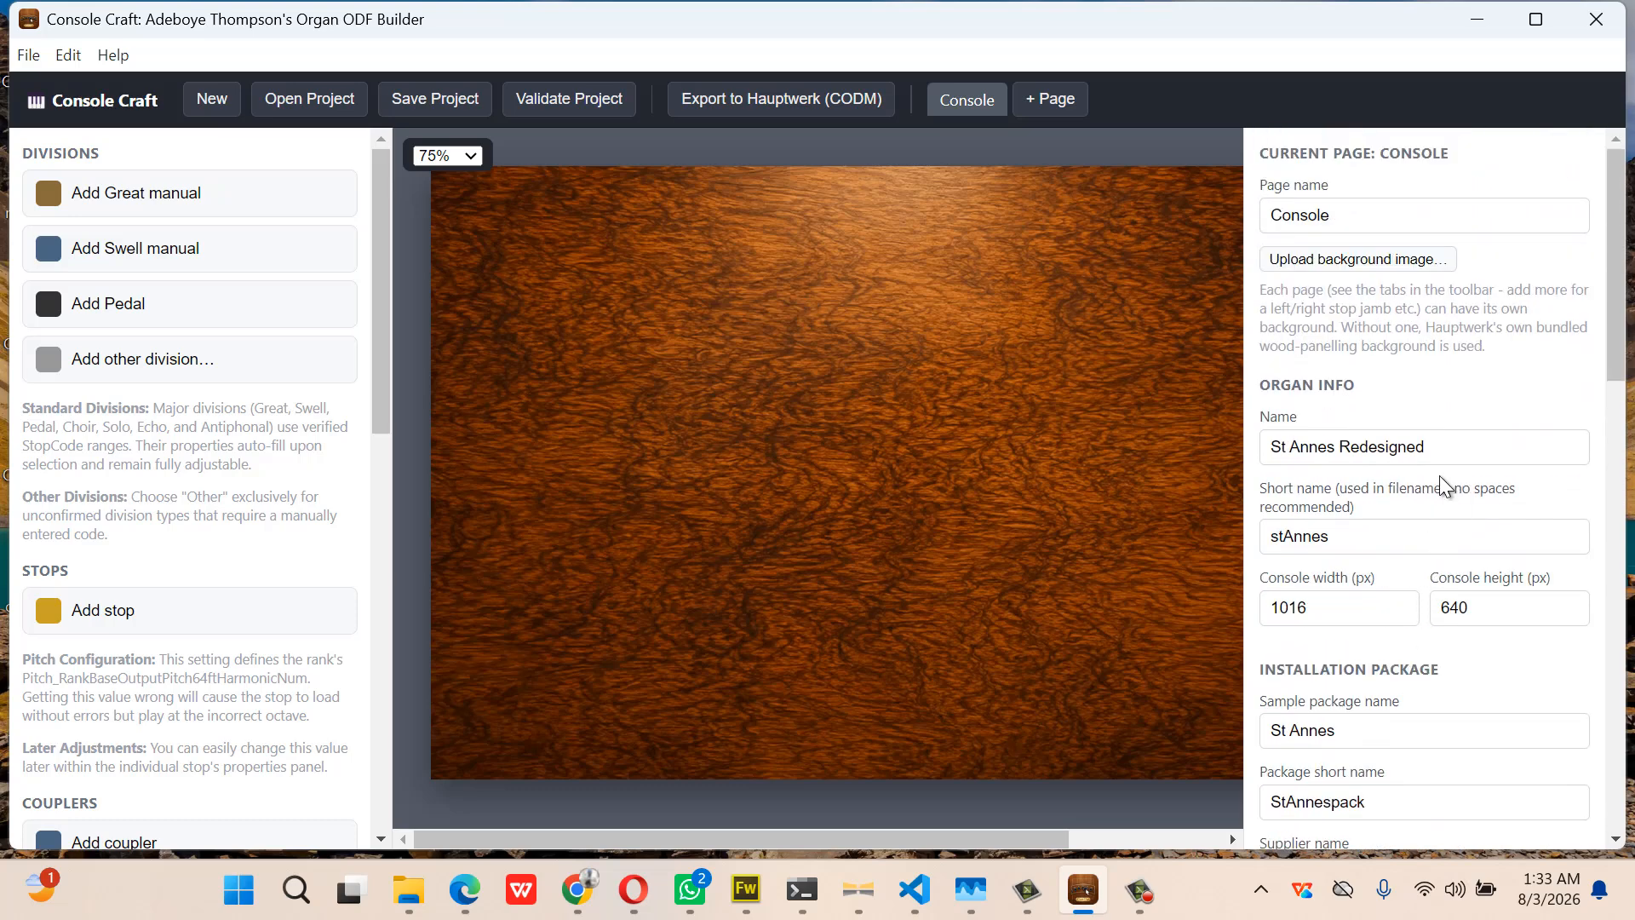
Use console10.jpg as the console background image
left_click(1409, 253)
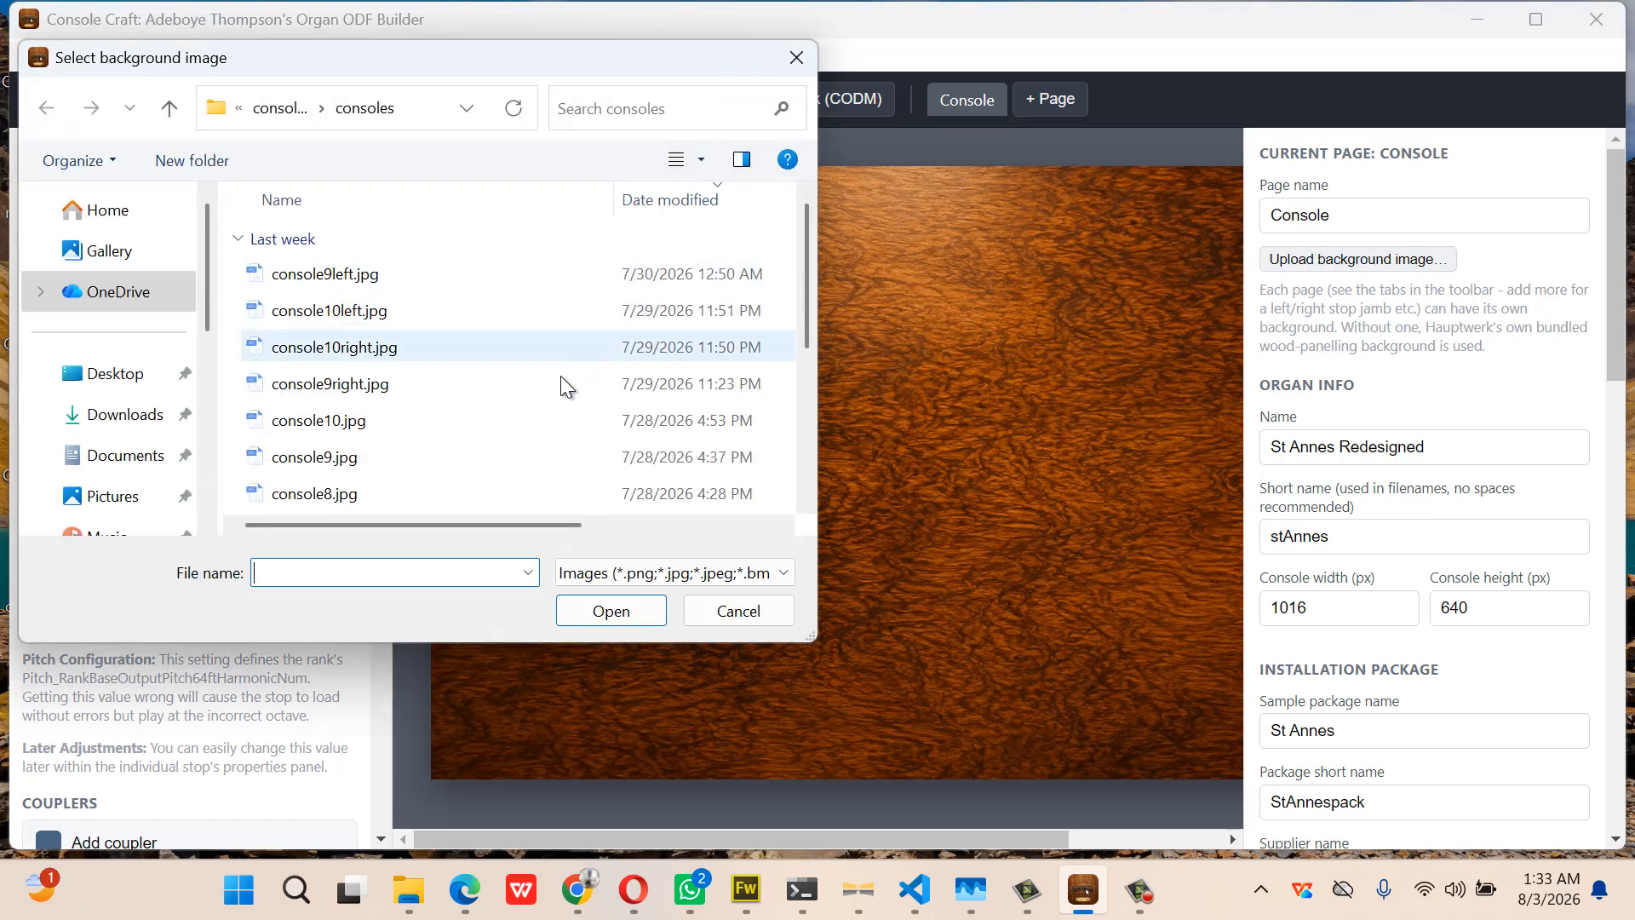
left_click(542, 422)
double_click(540, 421)
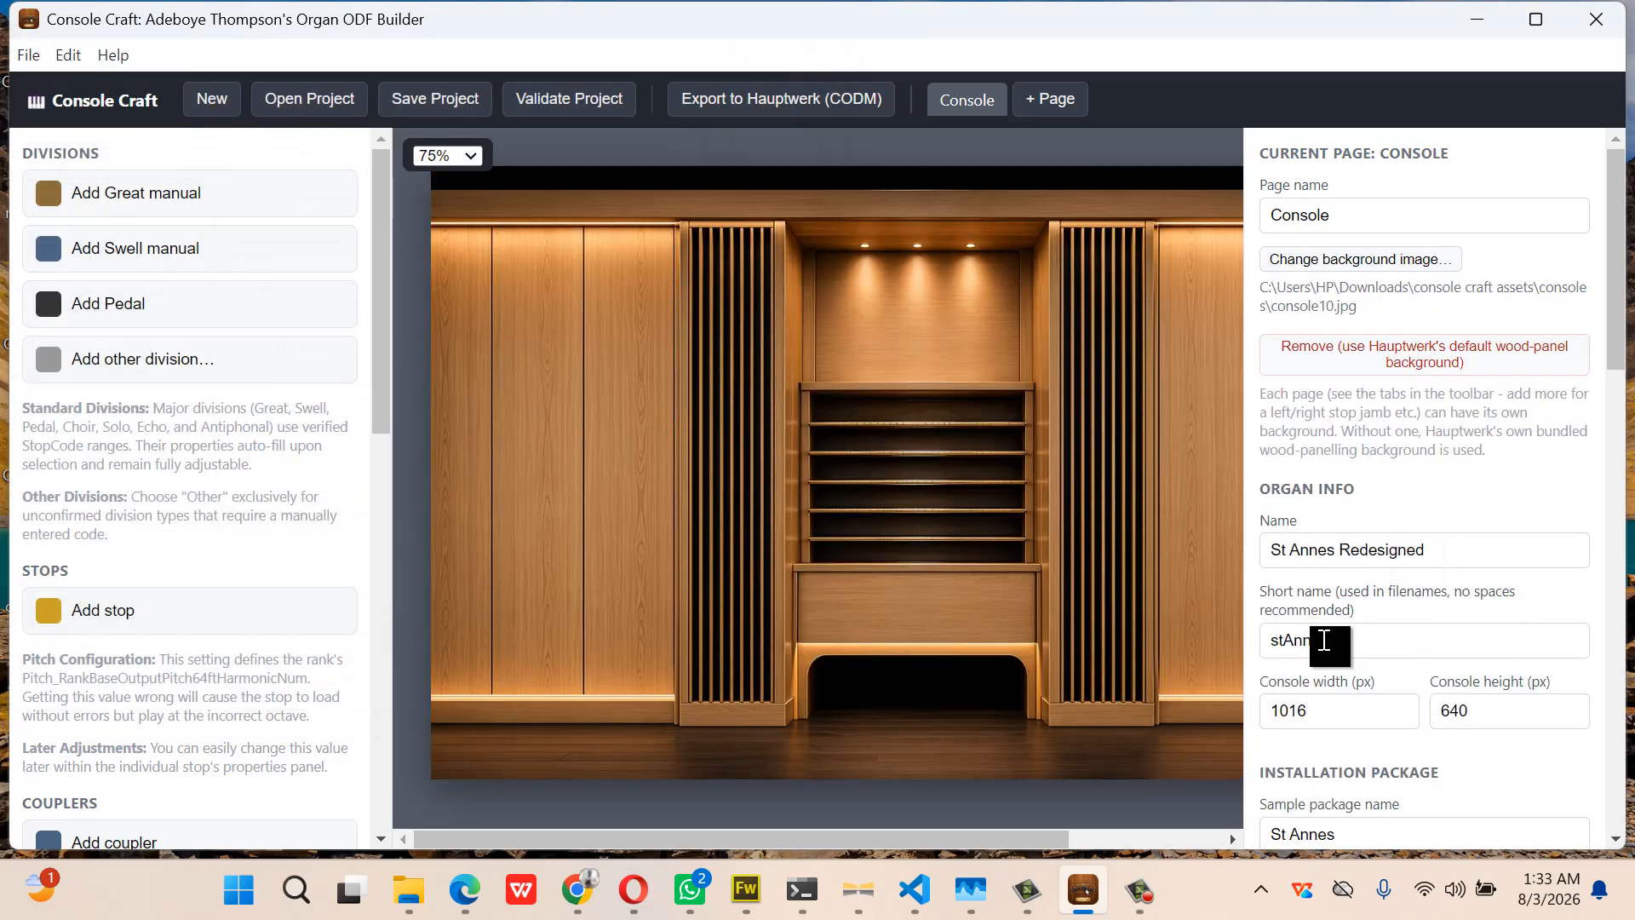
Resize the console to 2600 × 1300 px and view it at 25% zoom
left_click(1307, 715)
left_click_drag(1308, 715, 1262, 718)
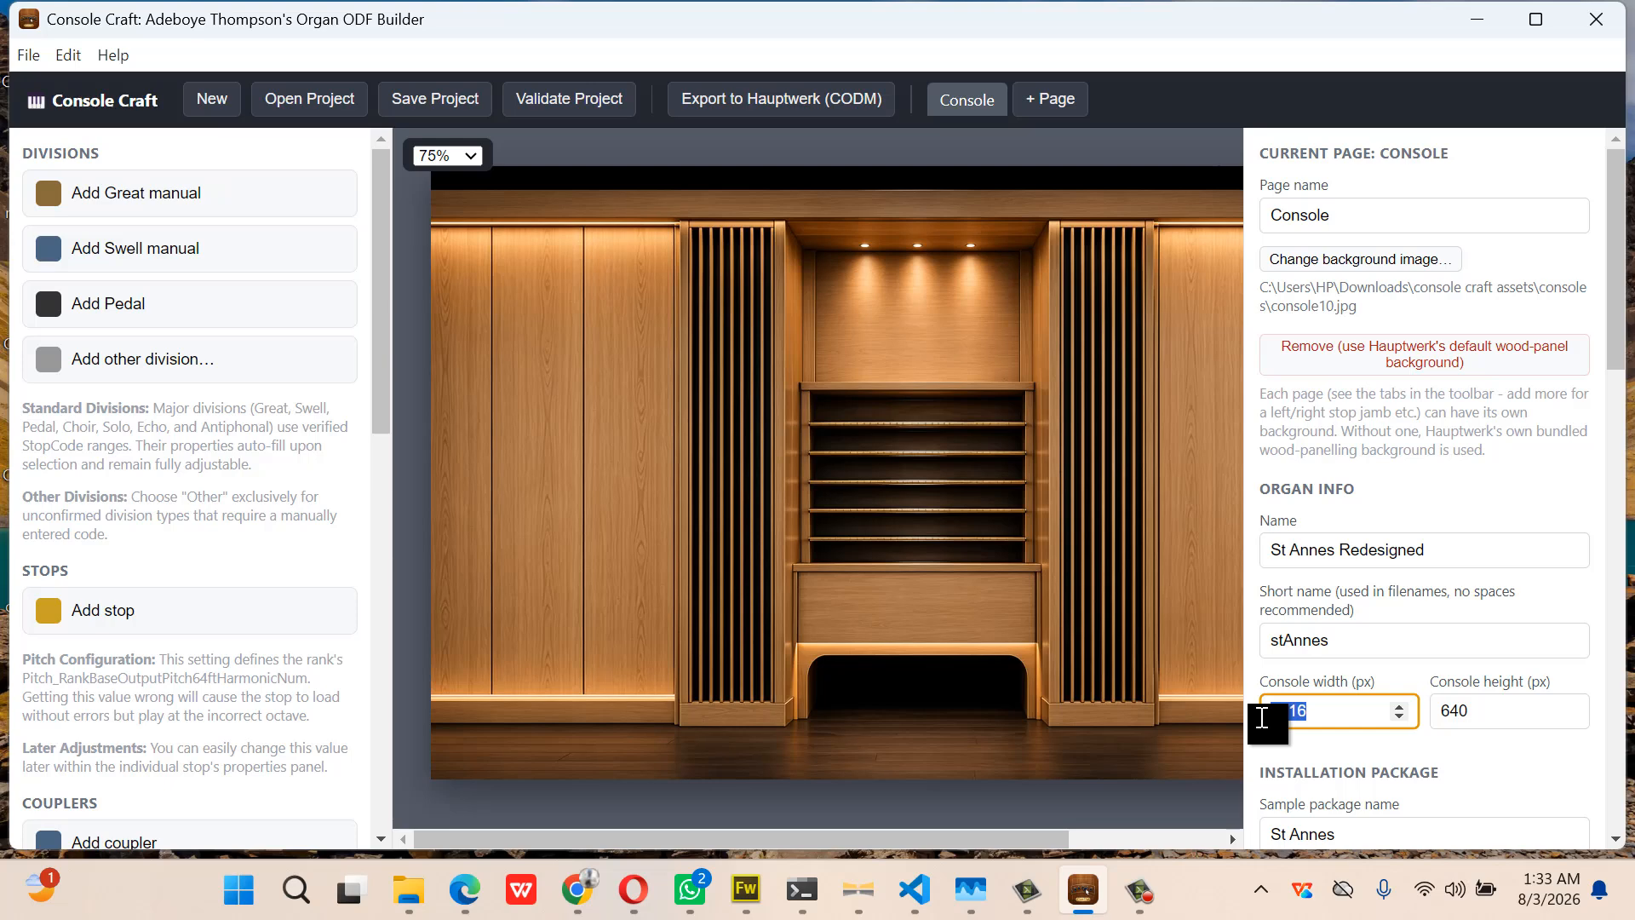
type("1")
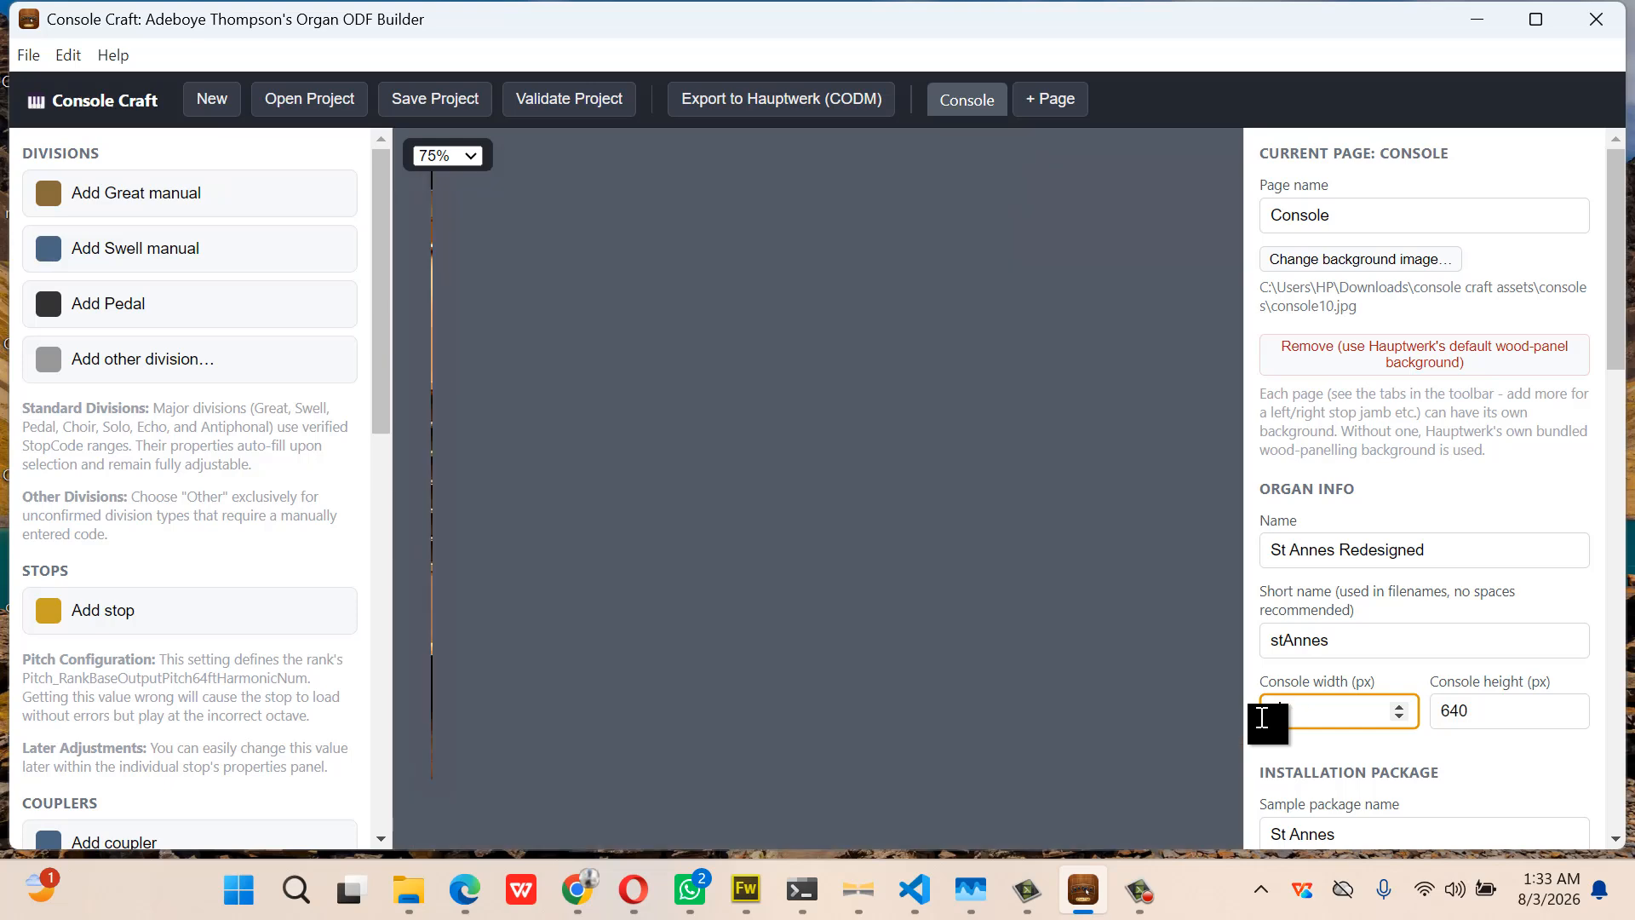
type("600")
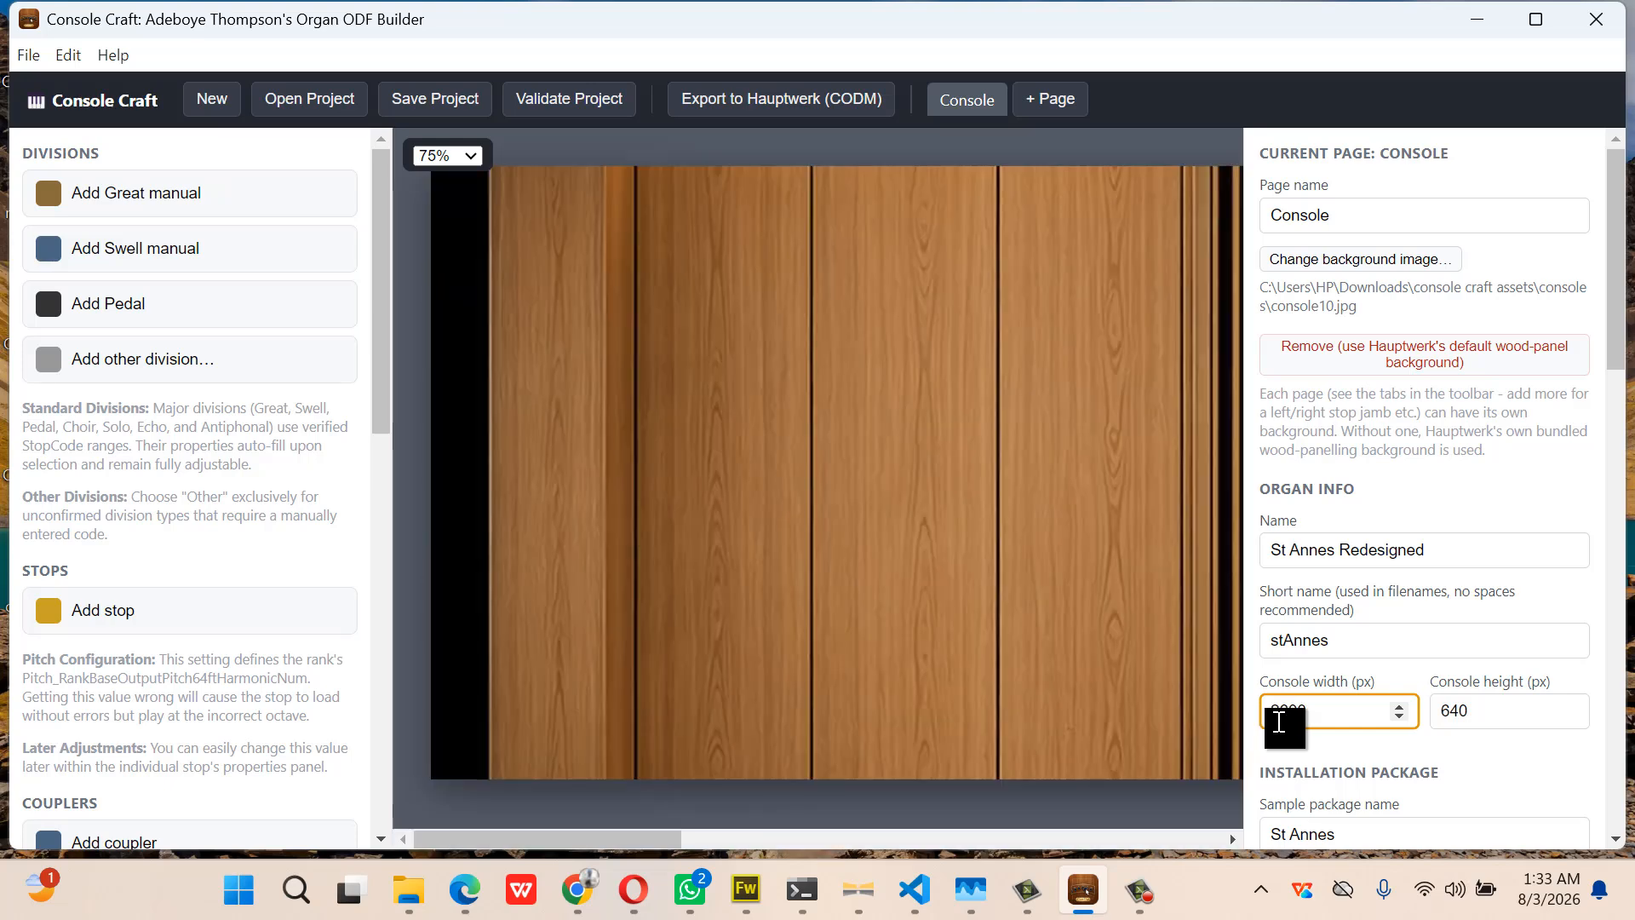
left_click_drag(1486, 712, 1436, 721)
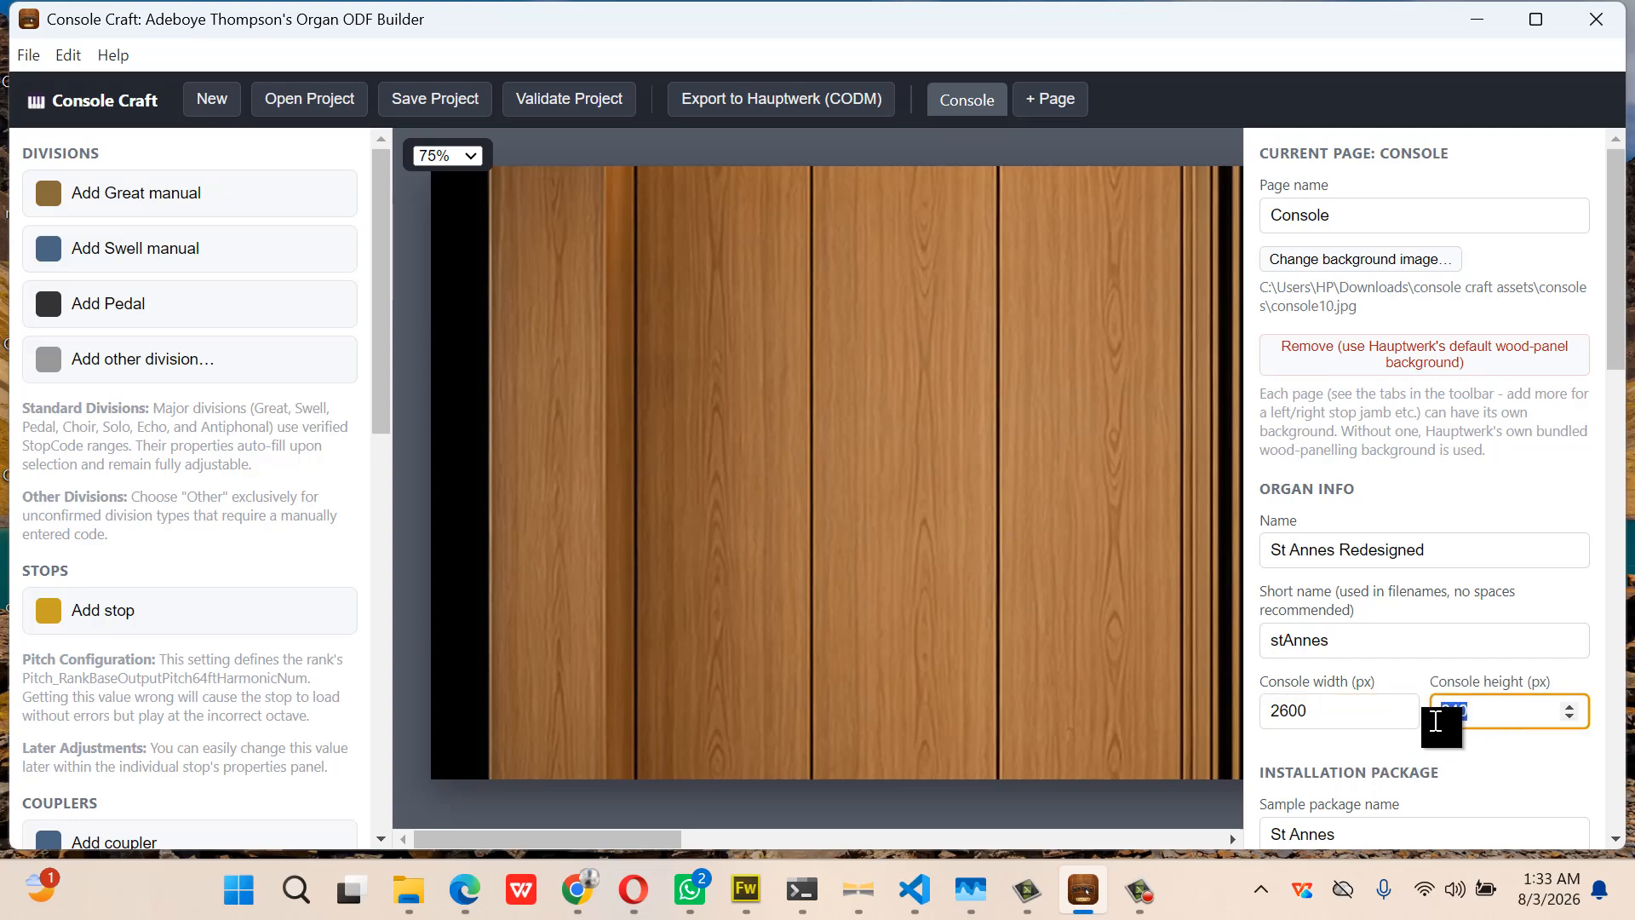
type("1300")
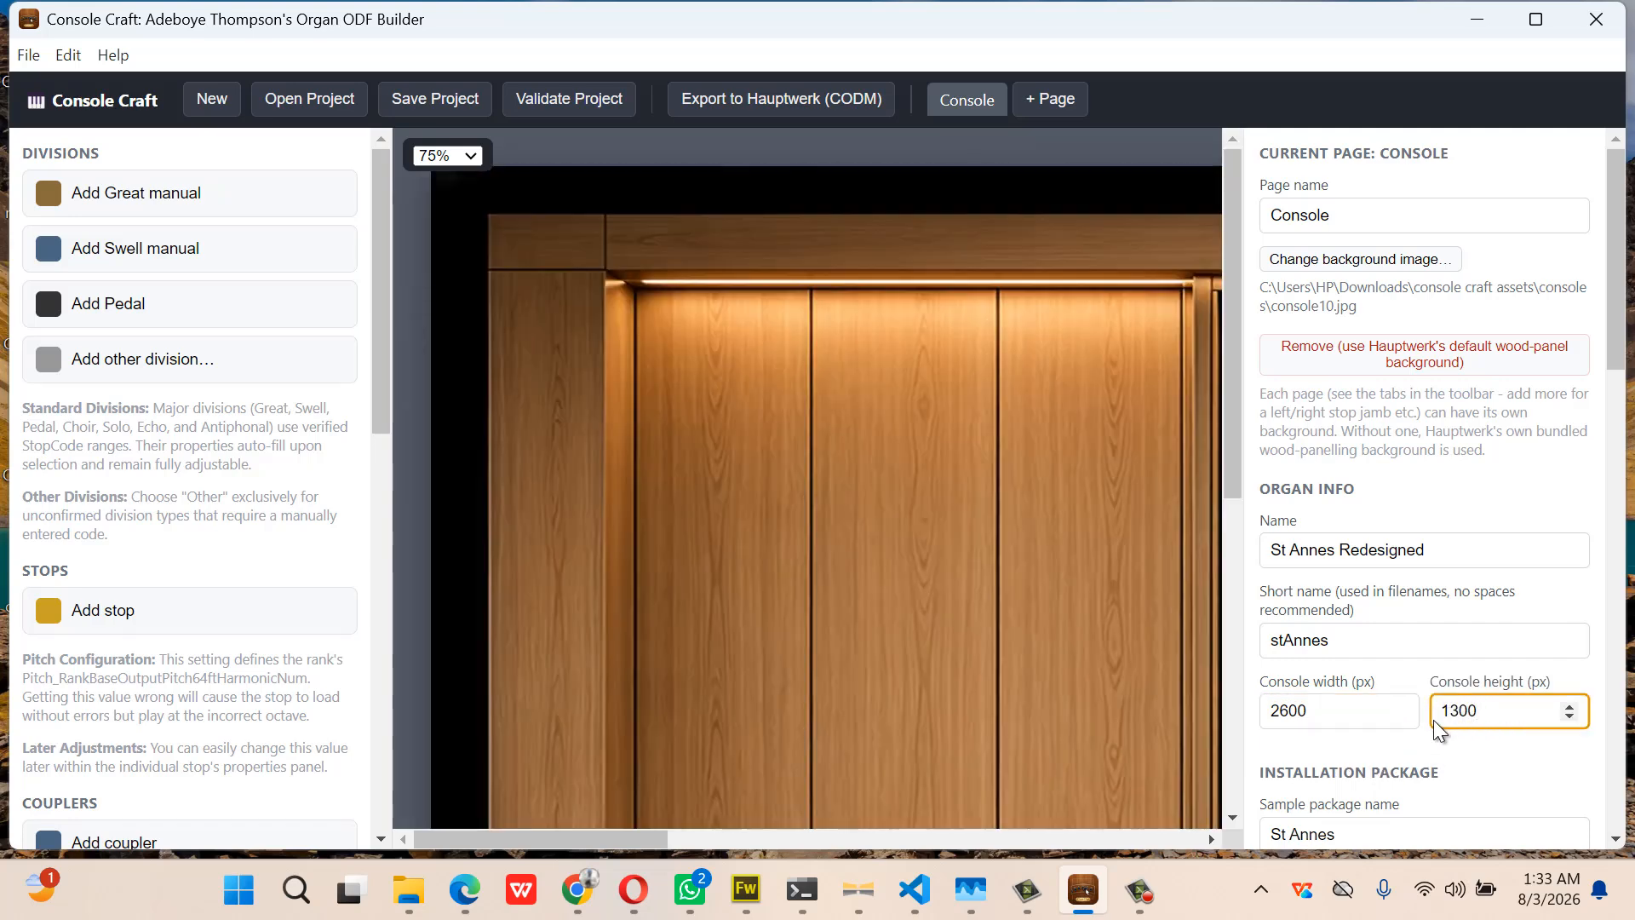
left_click(471, 154)
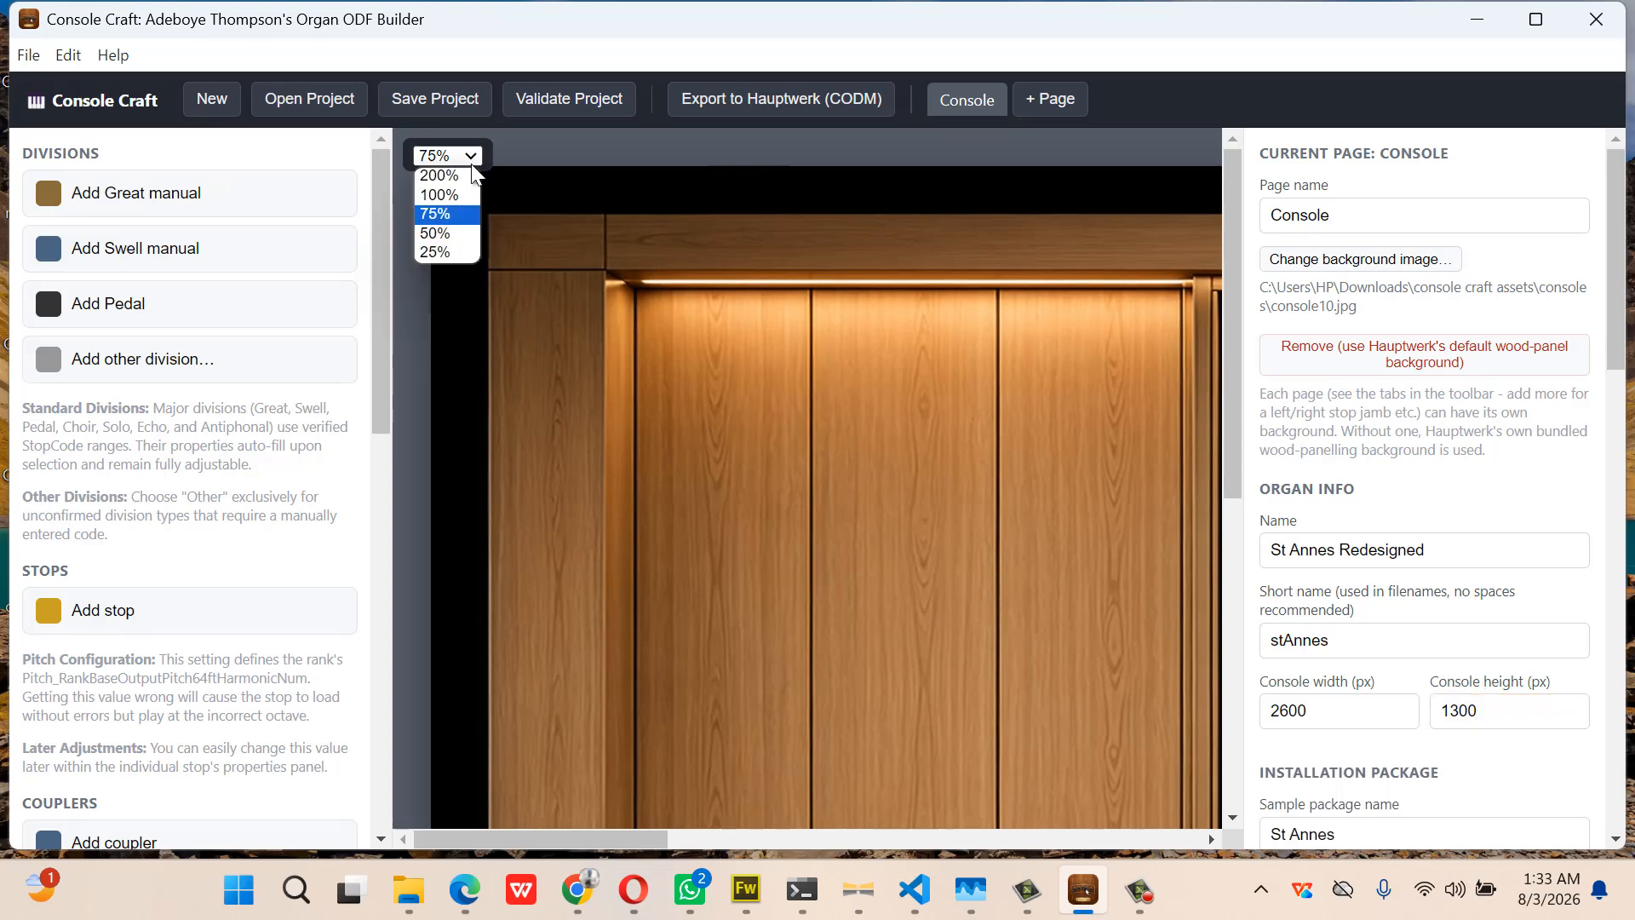
left_click(453, 252)
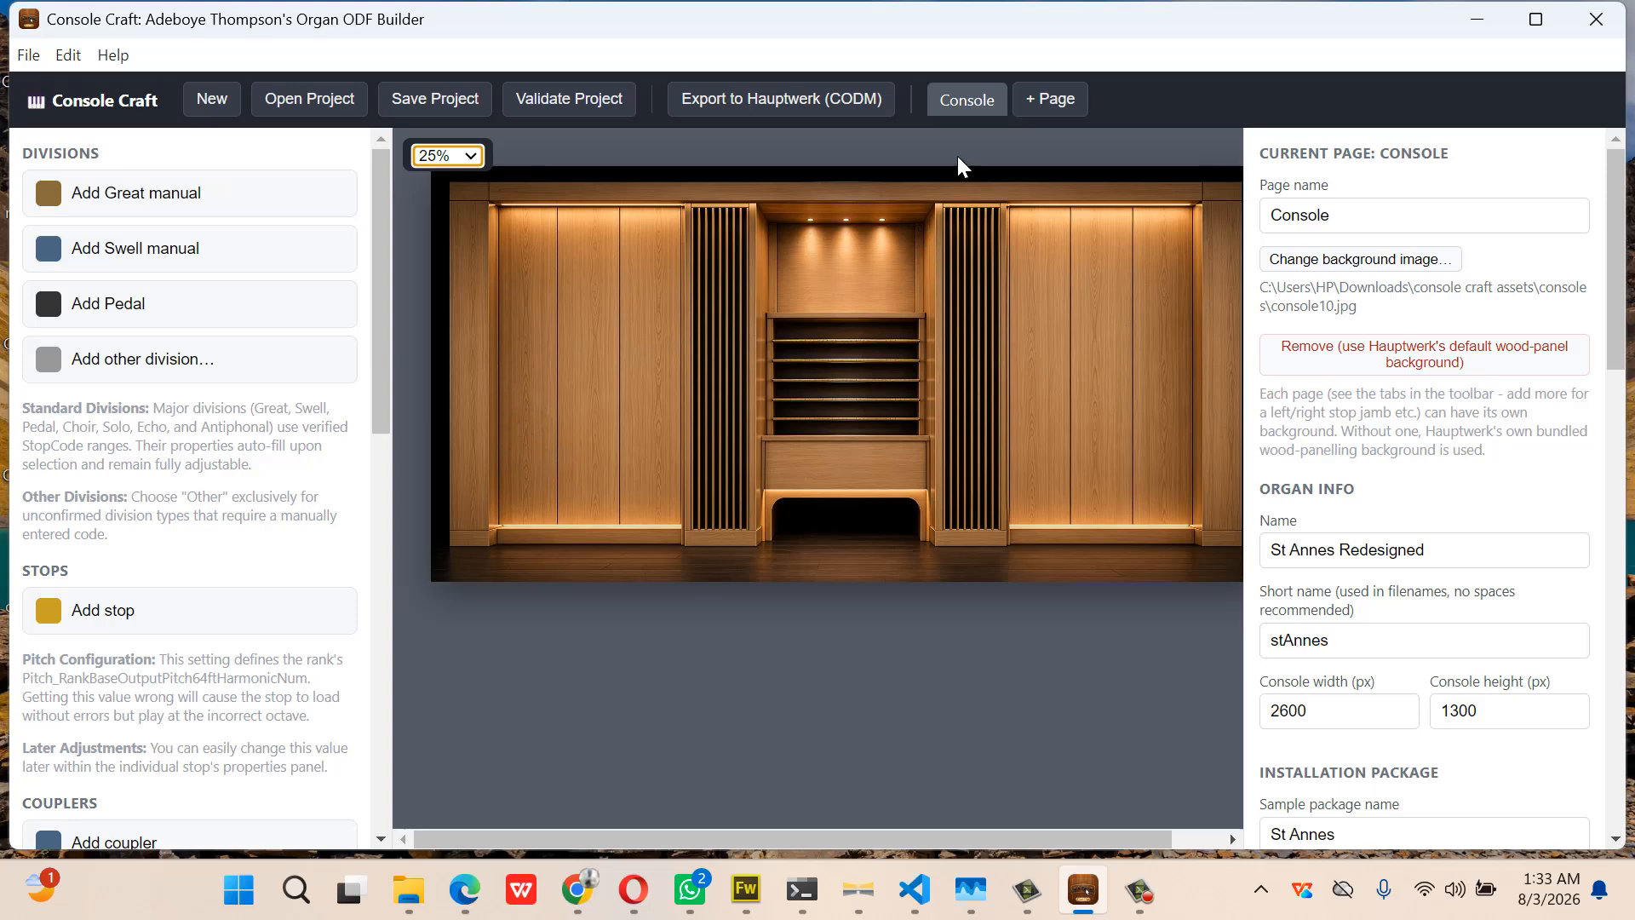
Add a new page named Right Stop Jamb
left_click(1060, 111)
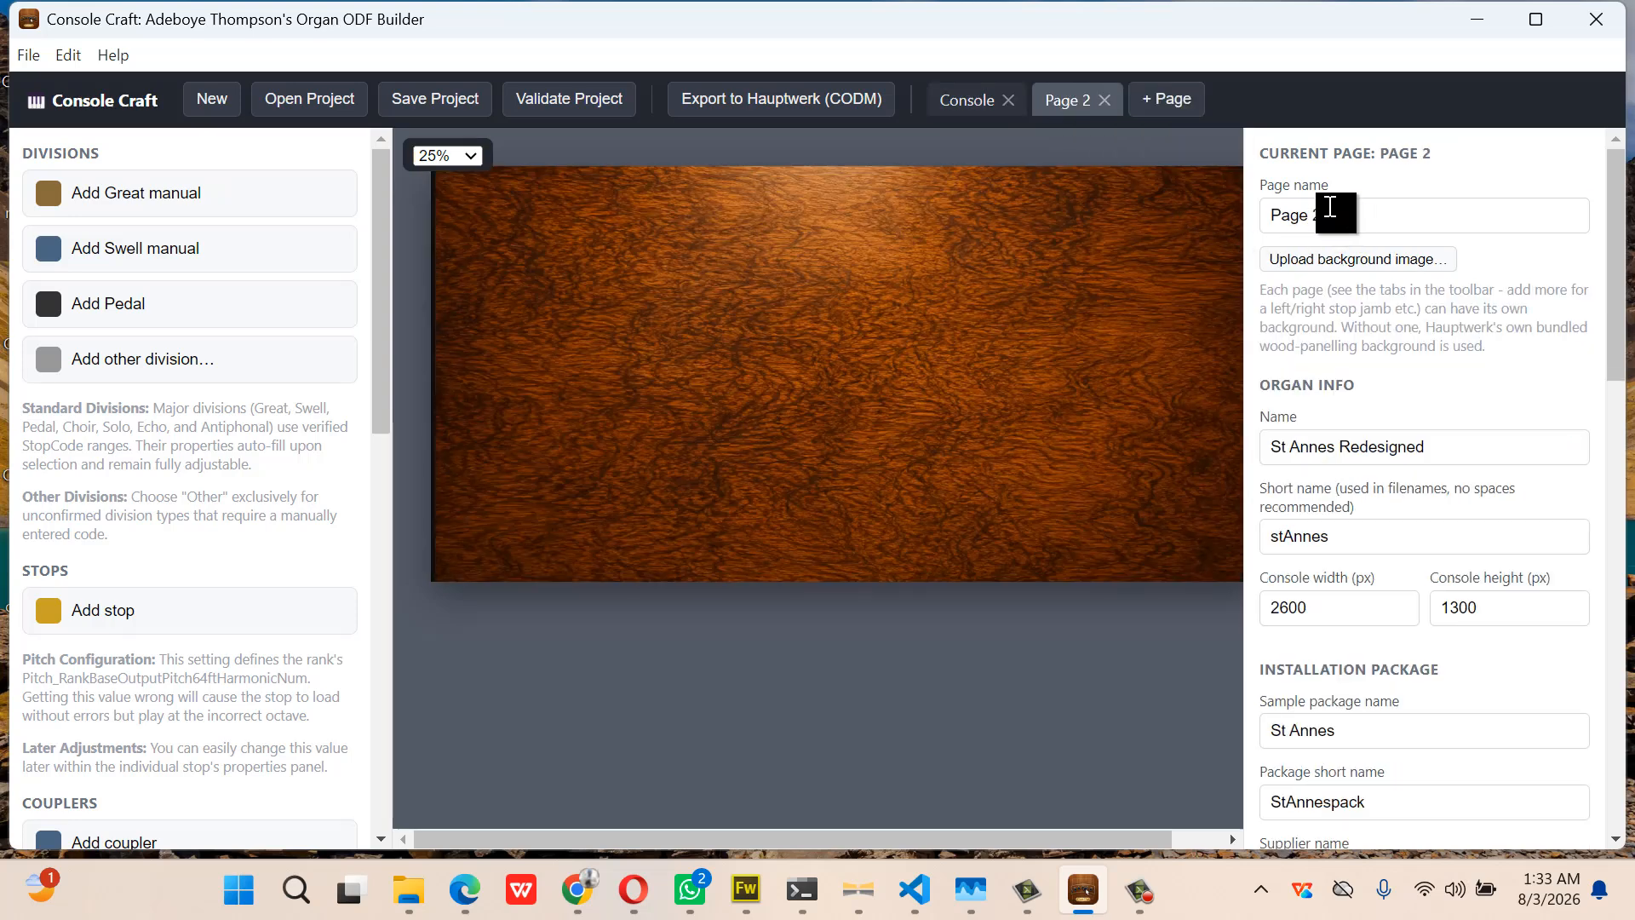
left_click_drag(1333, 223, 1250, 220)
type("Right ")
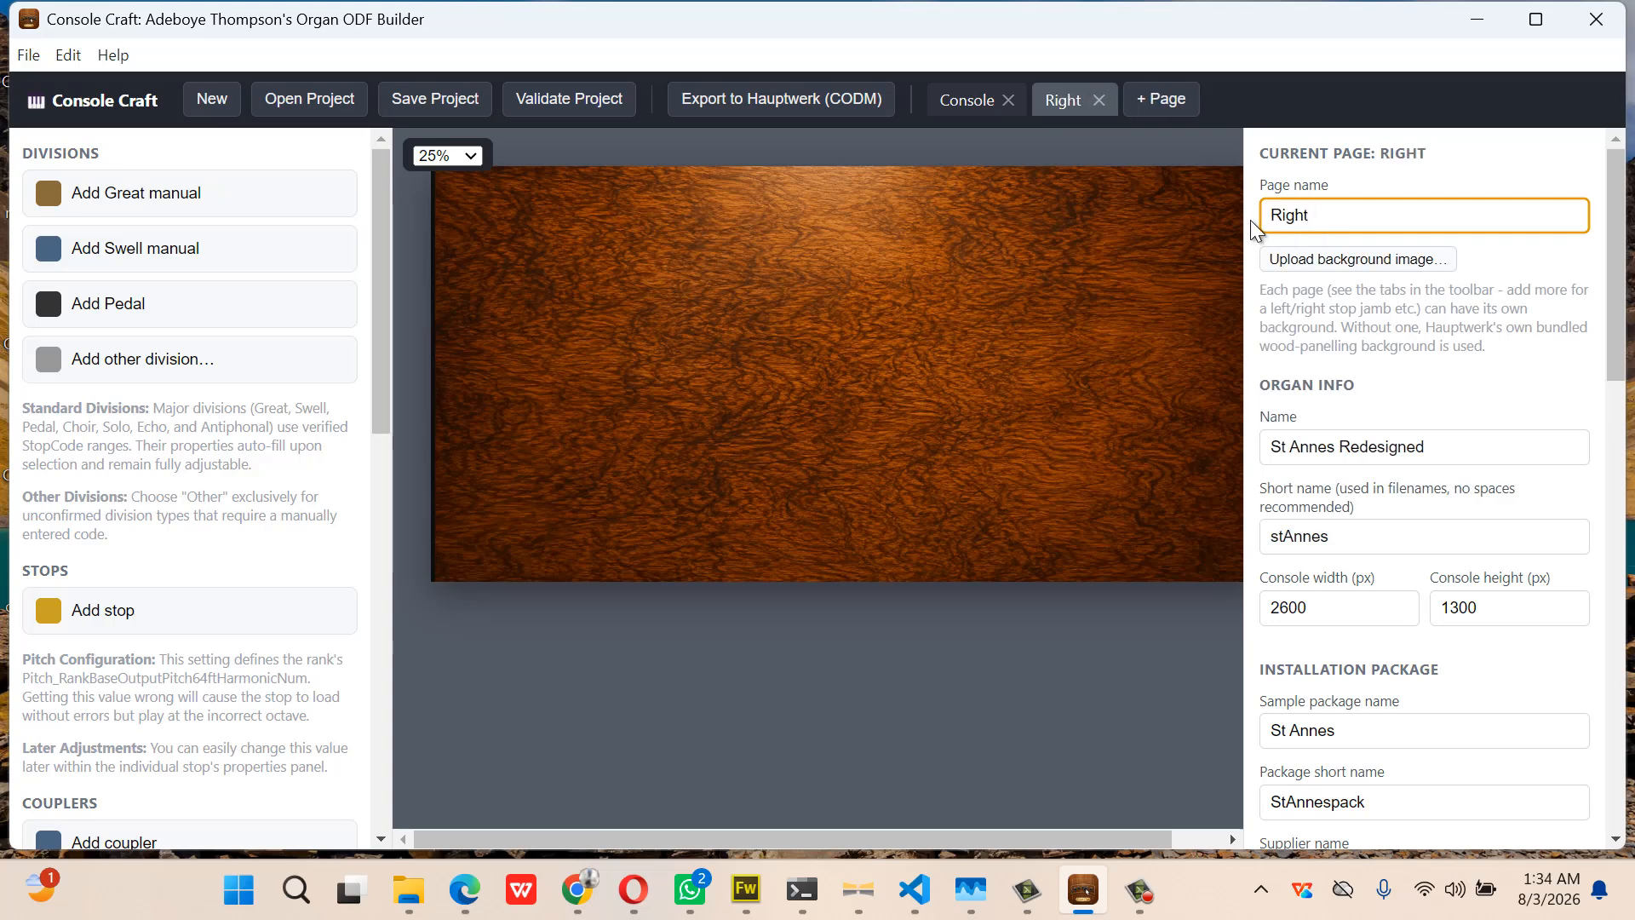
type("Stop Jamb")
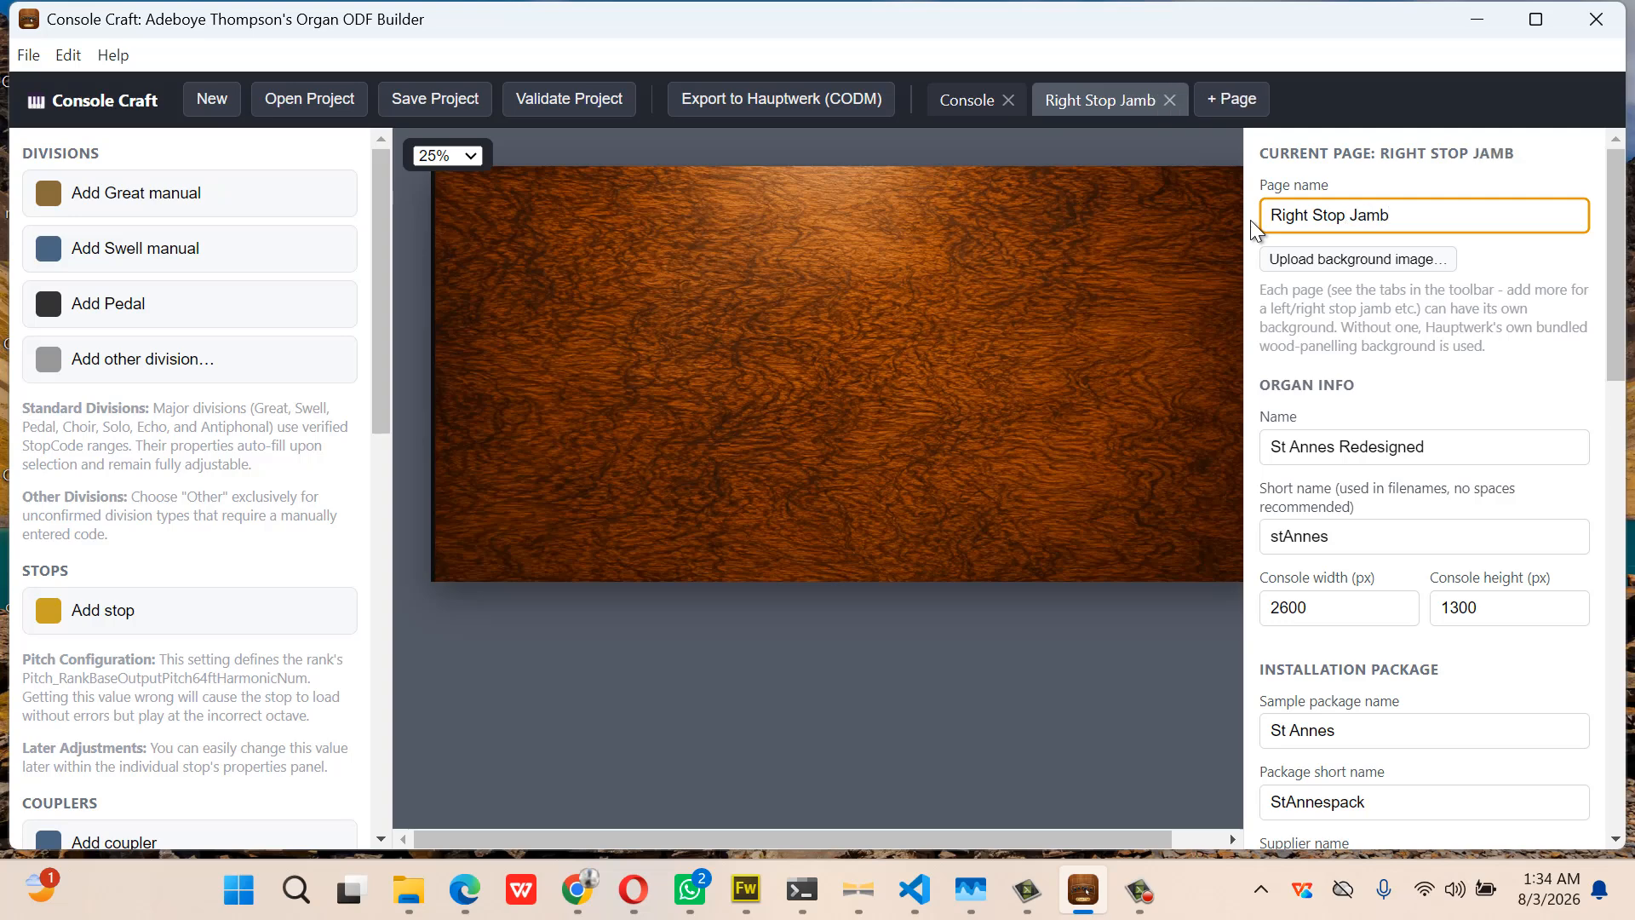
Add another page named Left Stop Jamb and bring up its background-image file picker
left_click(1246, 100)
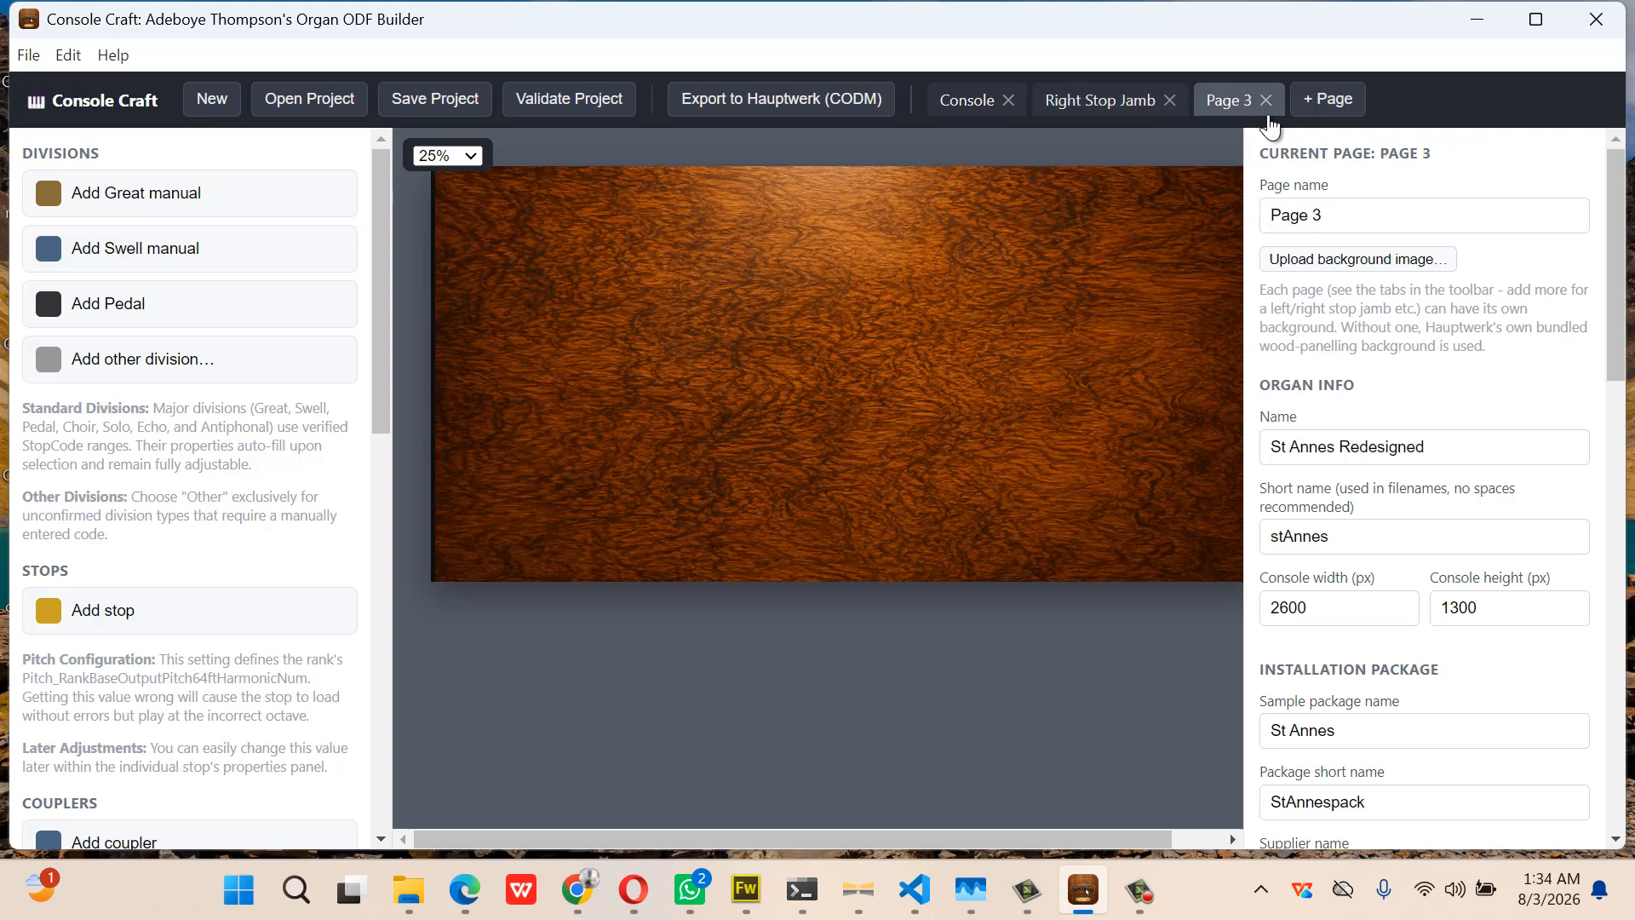
triple_click(1368, 213)
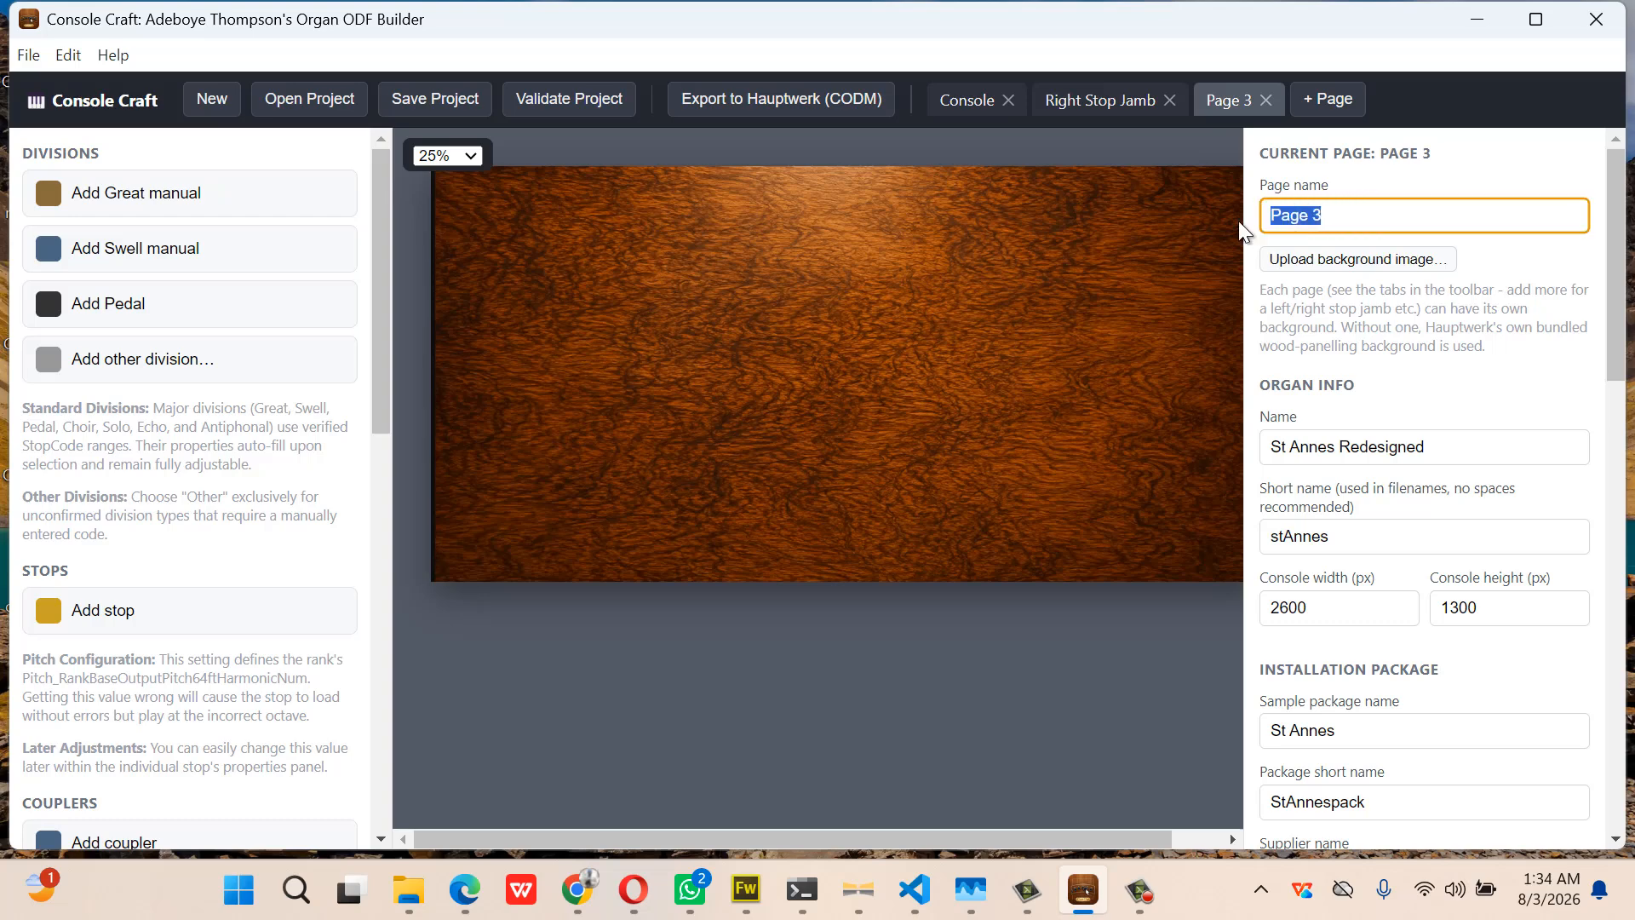
type("Left")
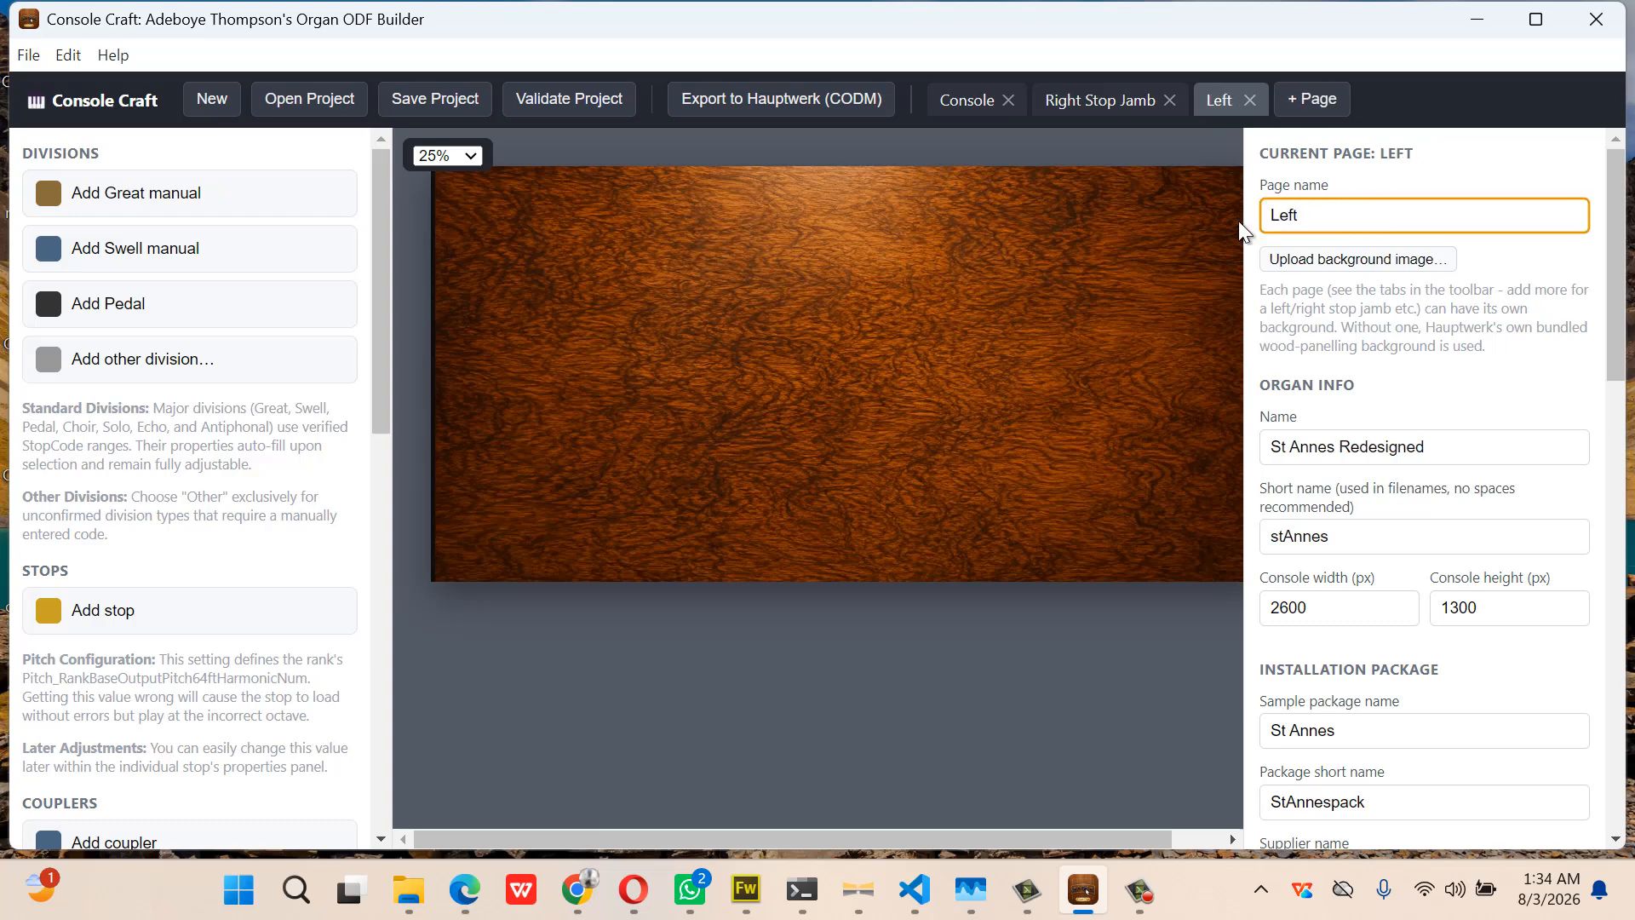
type(" Stop ")
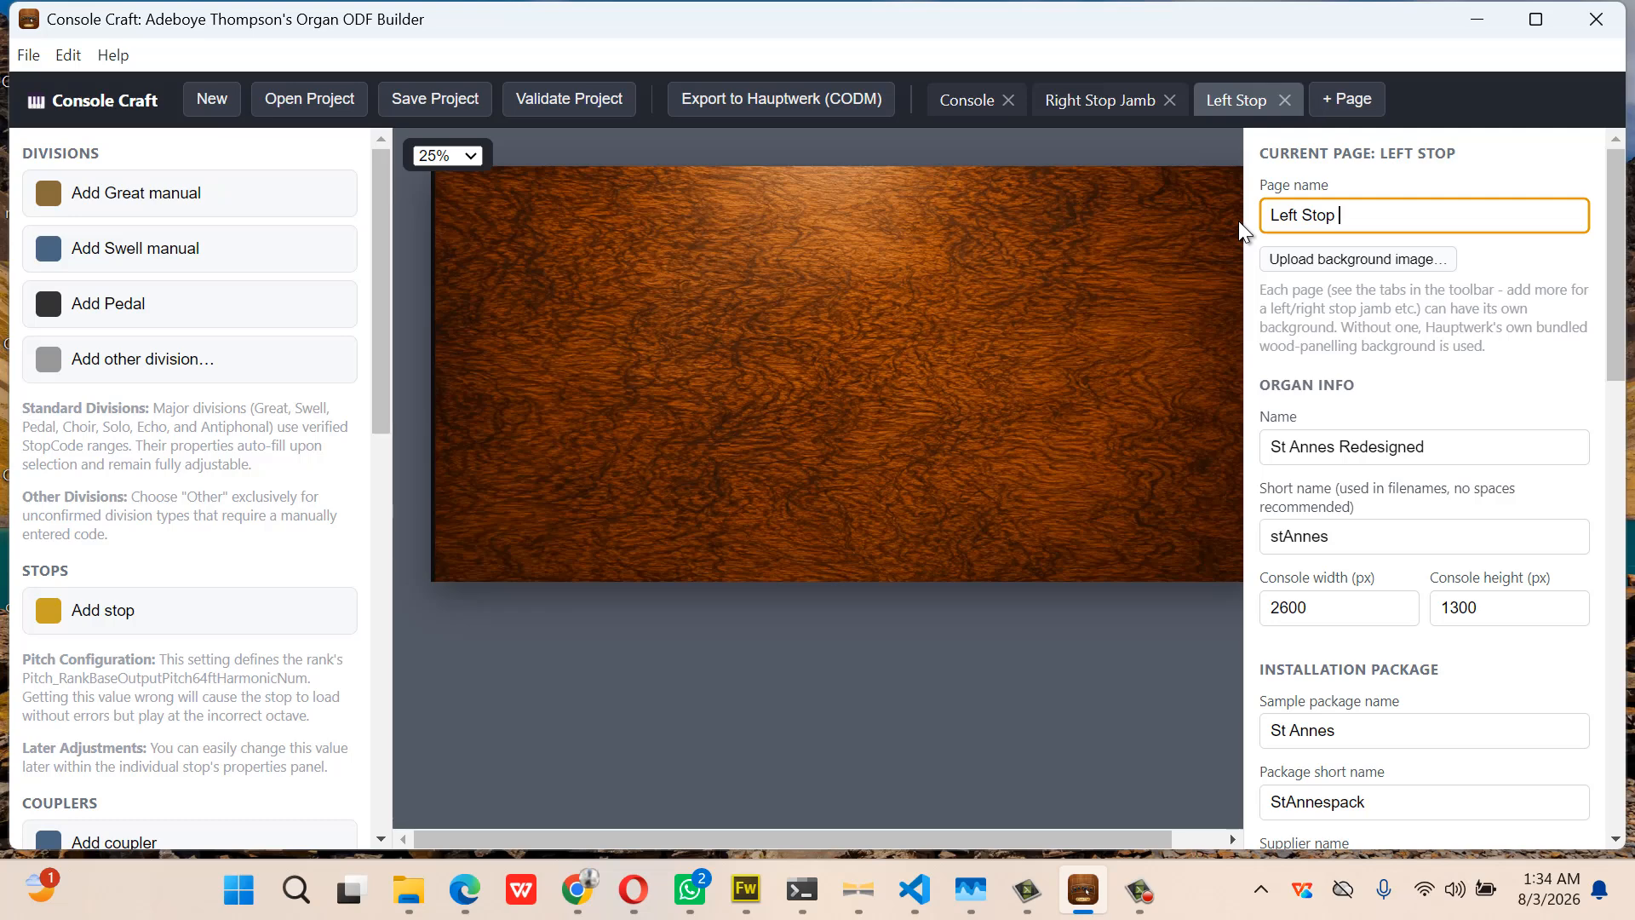
type("Jamb")
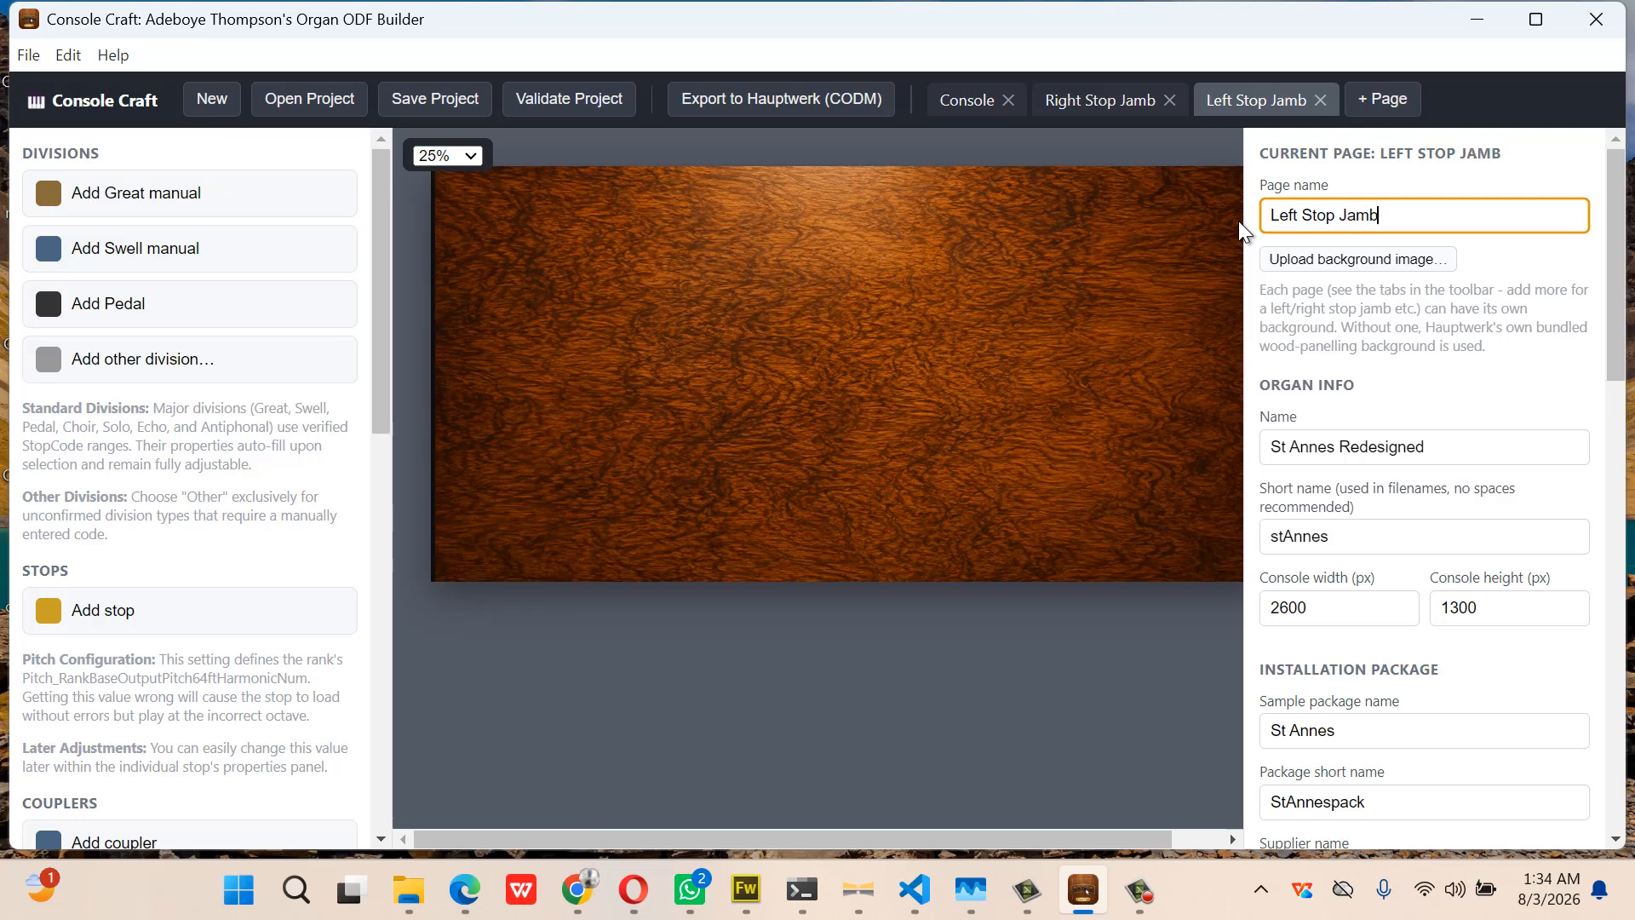
left_click(1319, 266)
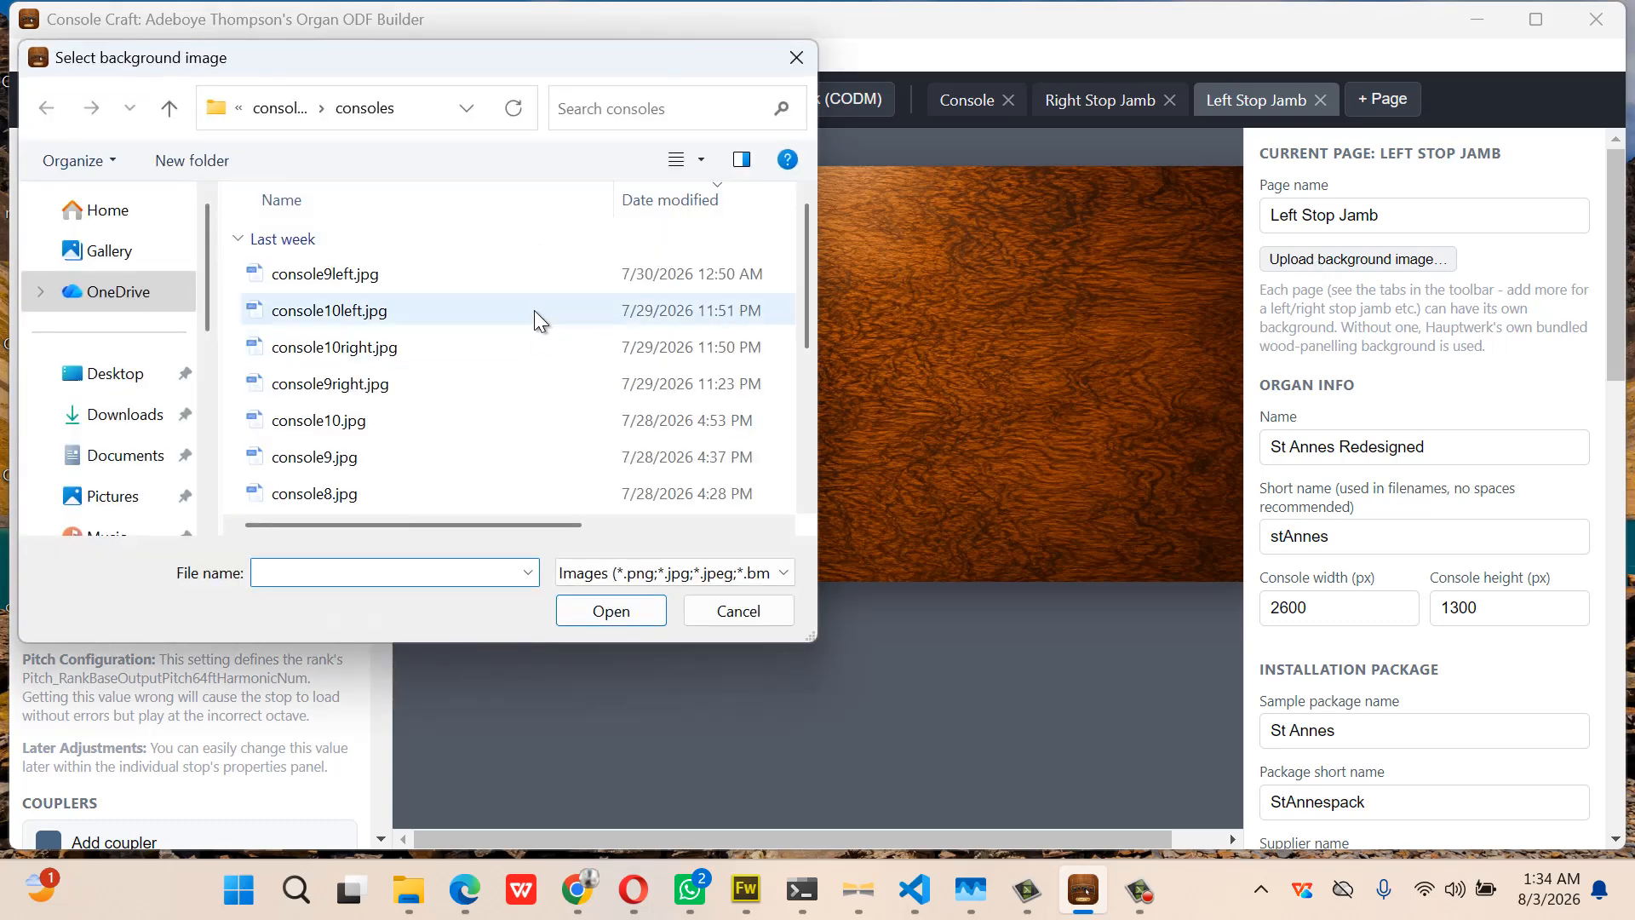
Give the Left Stop Jamb page the console10left.jpg background, replacing console9left.jpg
left_click(503, 272)
double_click(503, 272)
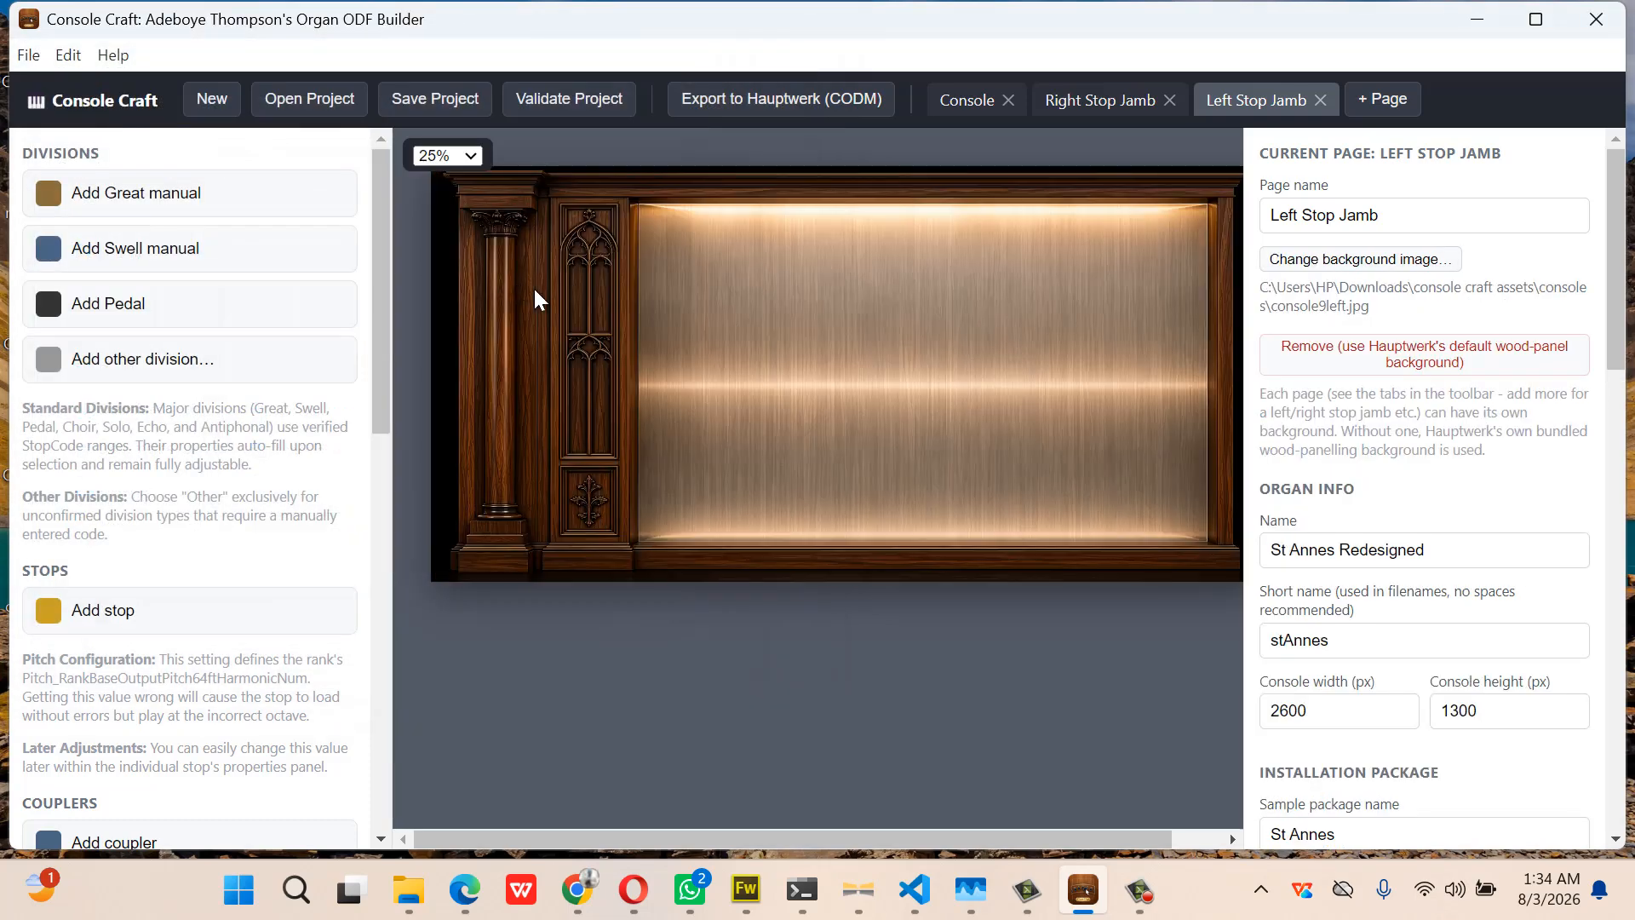
left_click(1300, 263)
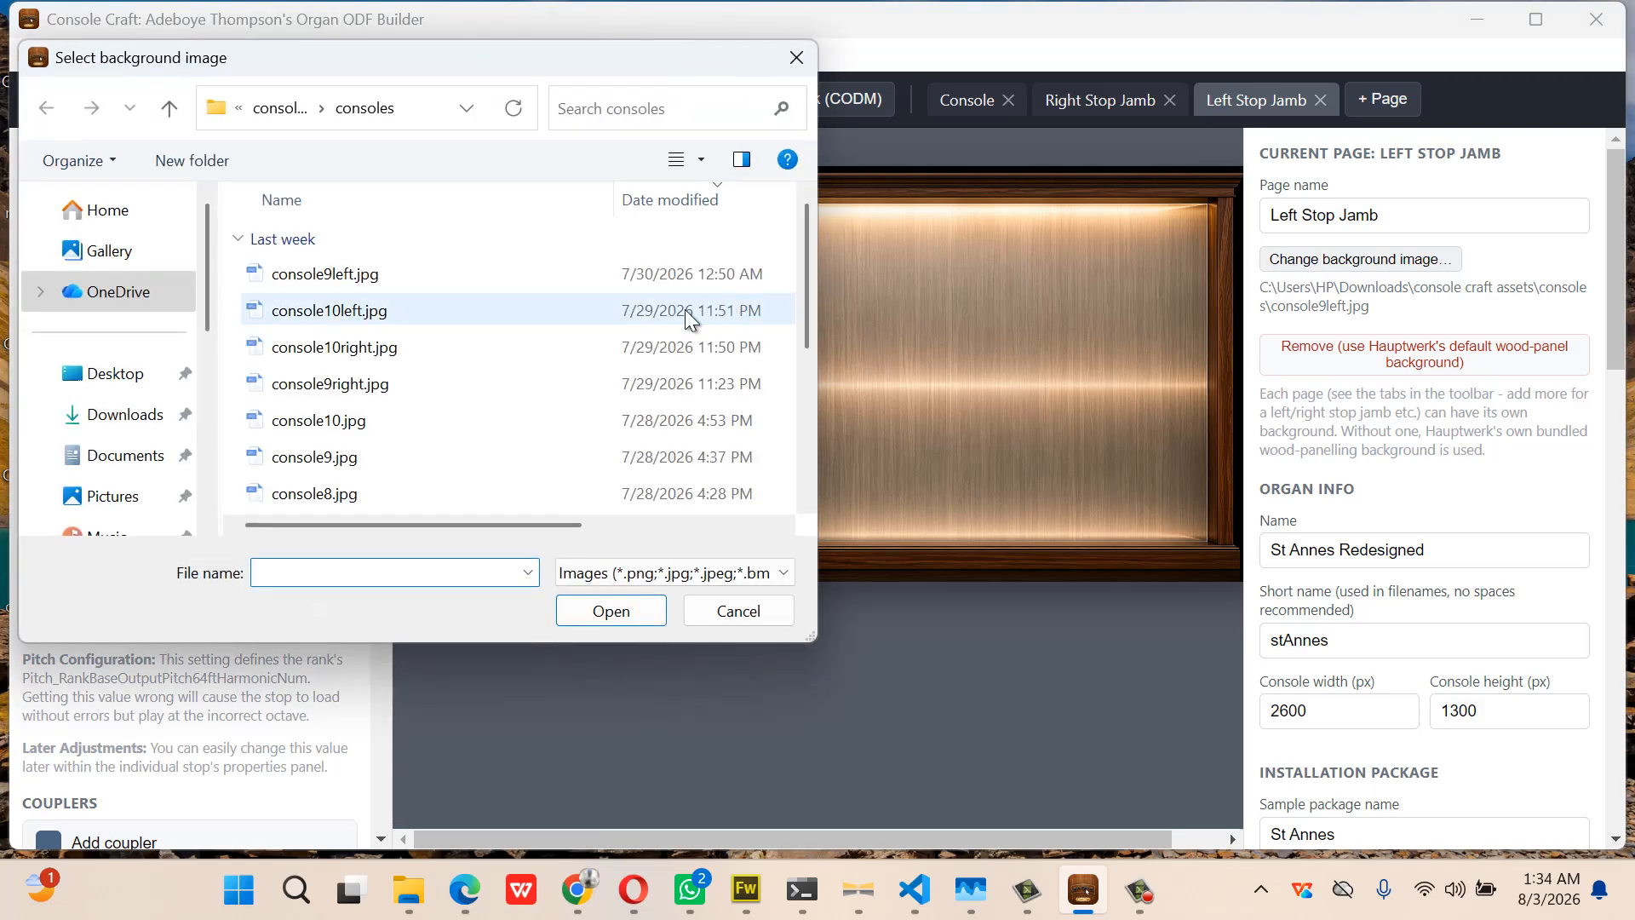
double_click(441, 315)
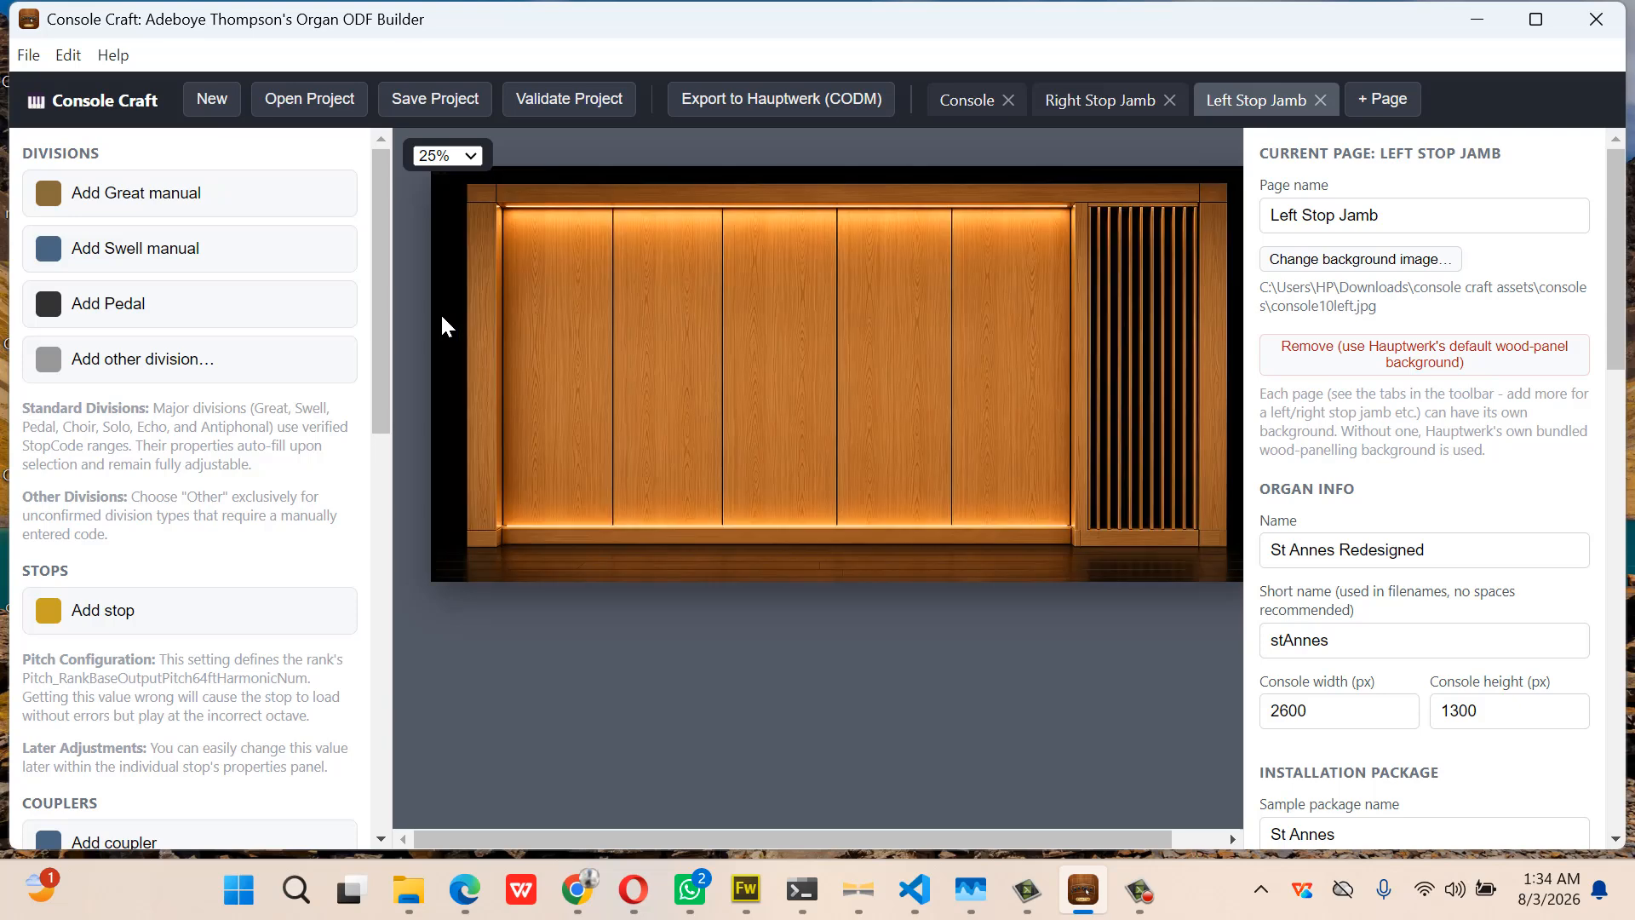
Set console10right.jpg as the Right Stop Jamb page background
left_click(1098, 104)
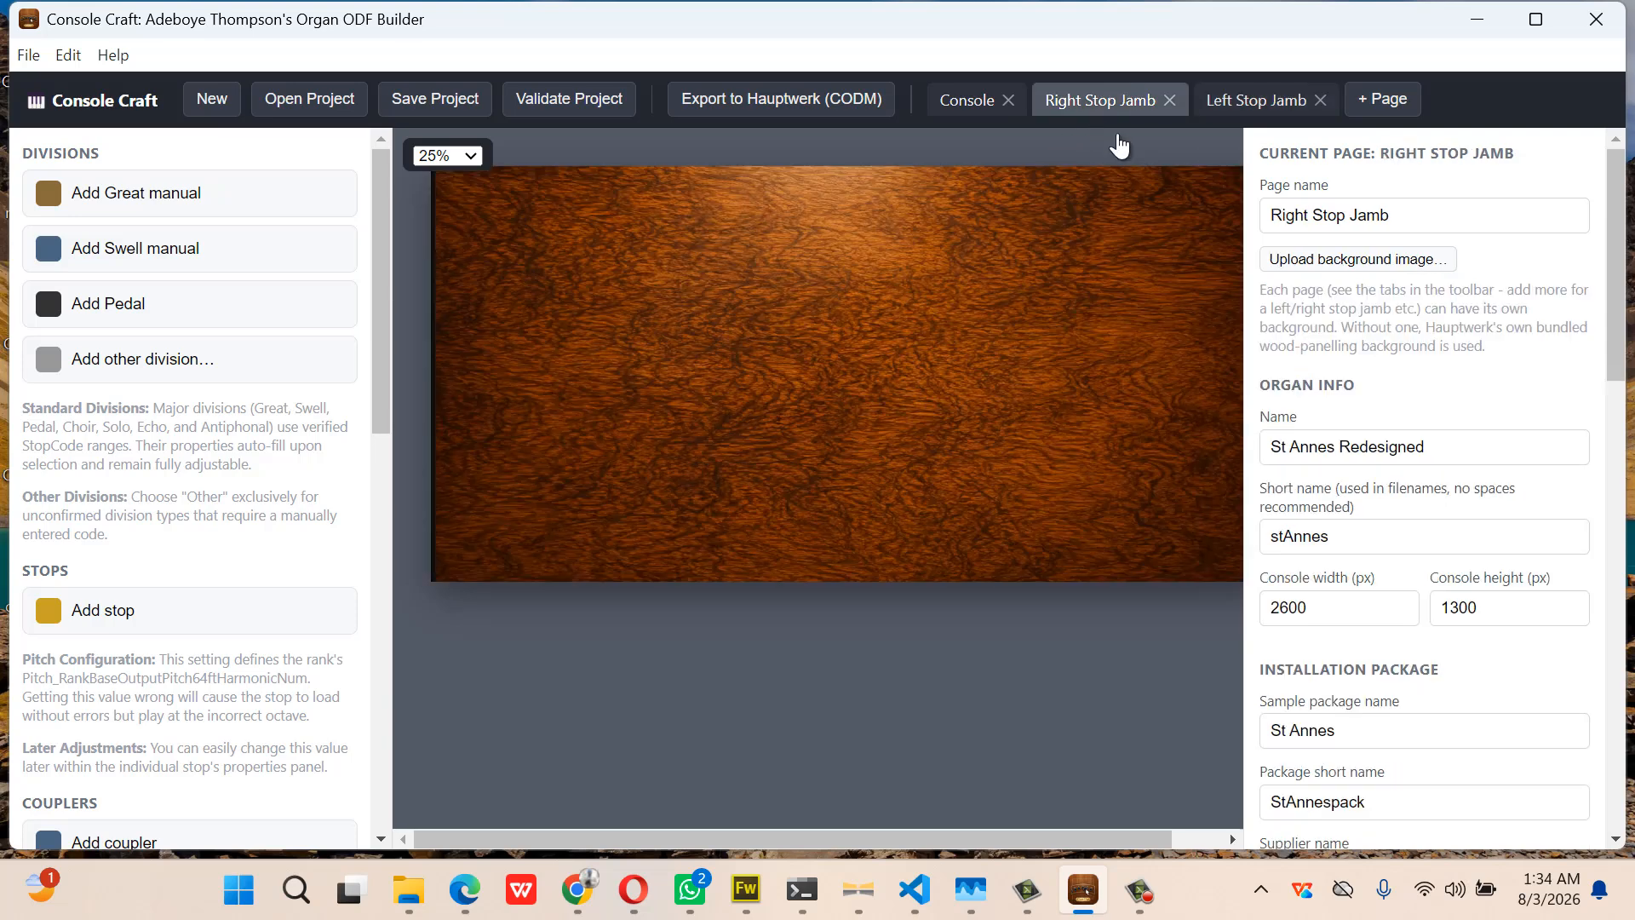
left_click(1337, 254)
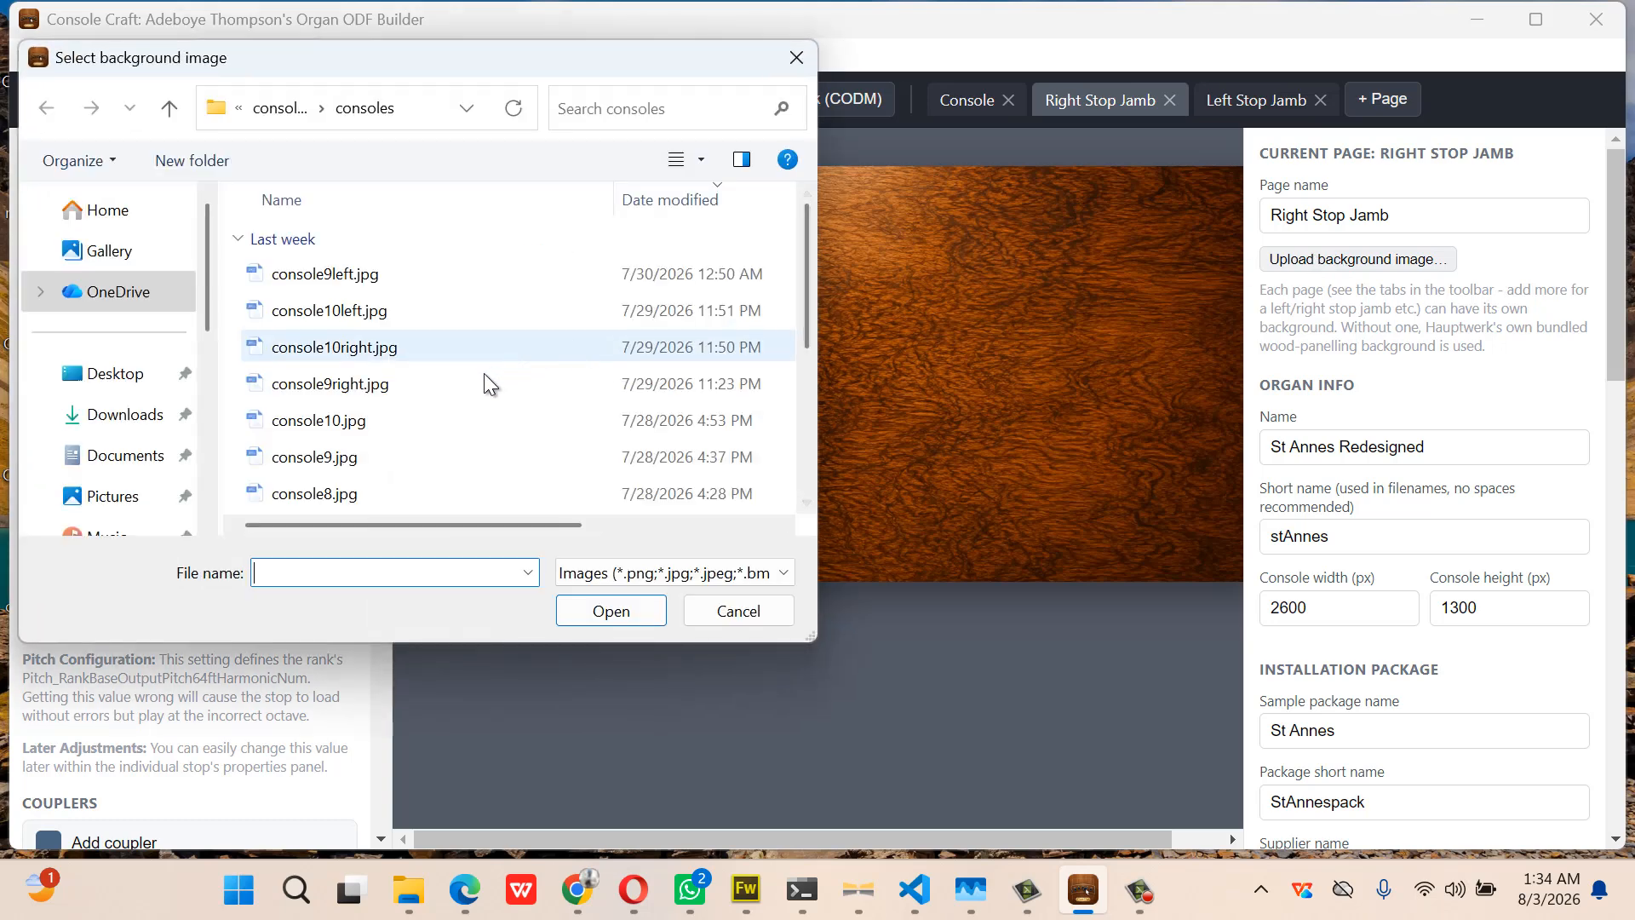
double_click(452, 347)
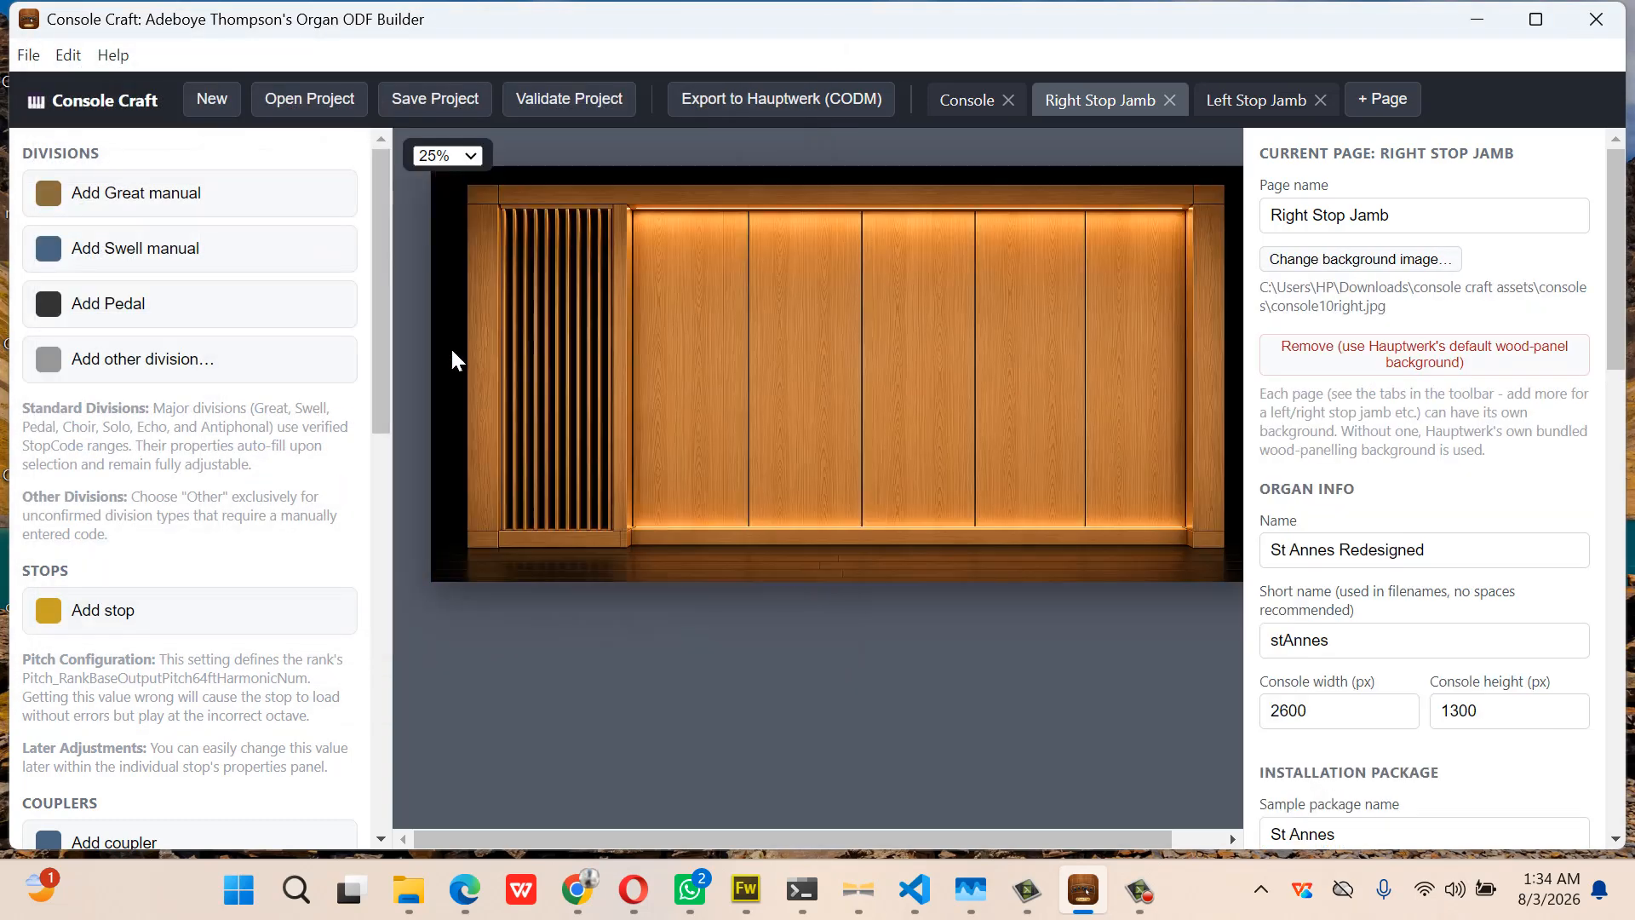
left_click(1242, 109)
left_click(1101, 103)
Add Great and Swell manuals to the Console page and move them onto the centre shelf
left_click(969, 106)
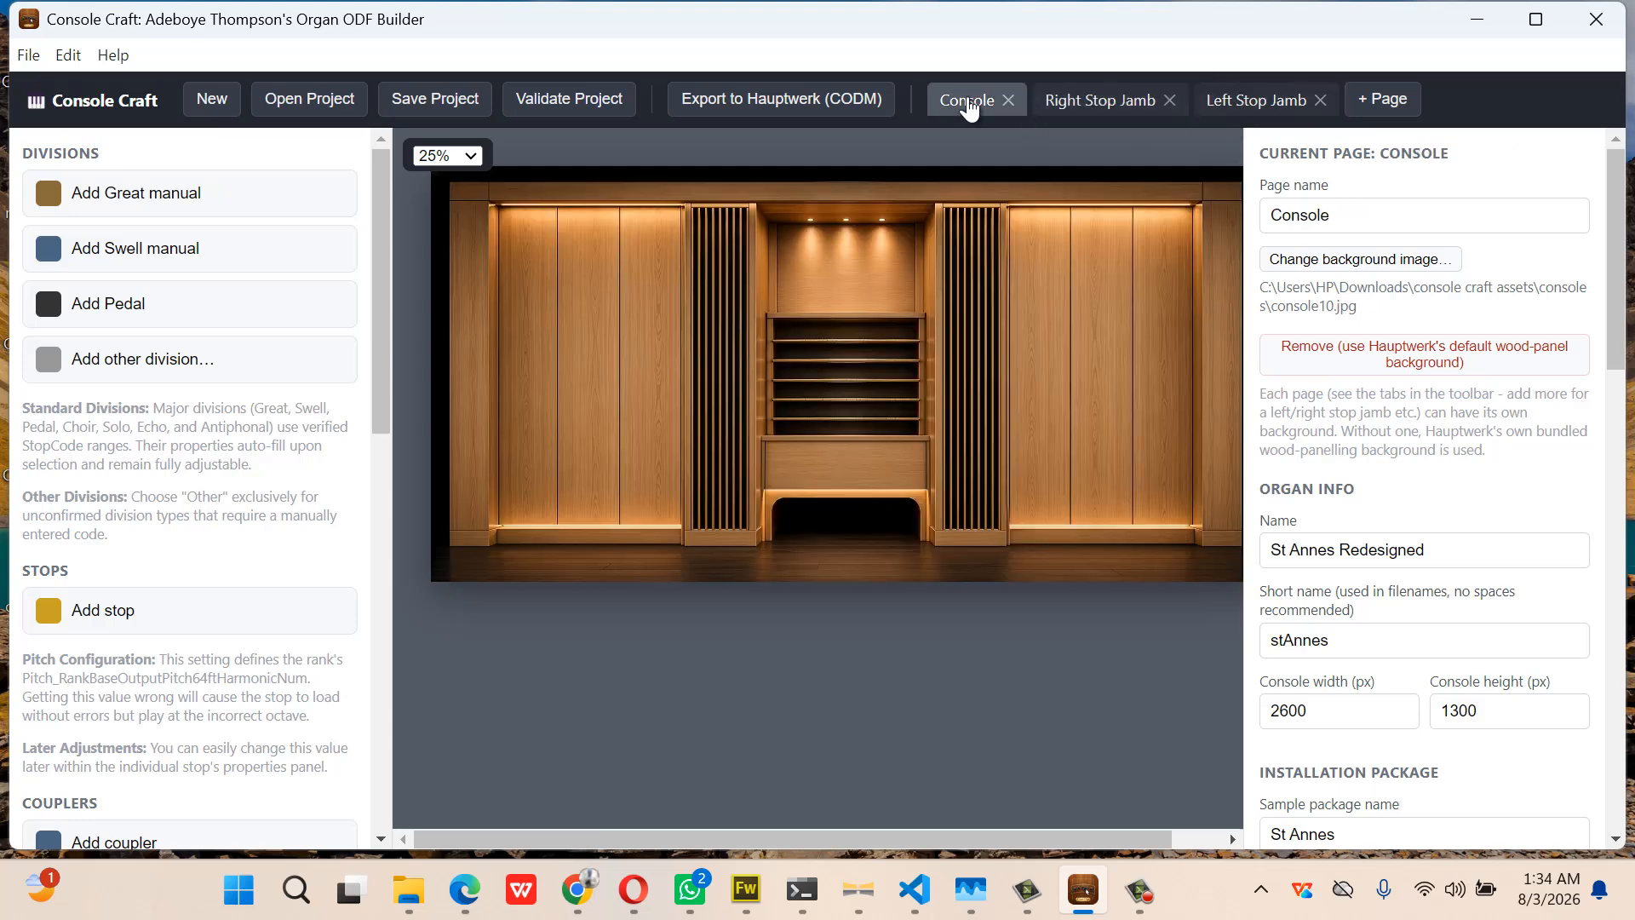
left_click(226, 207)
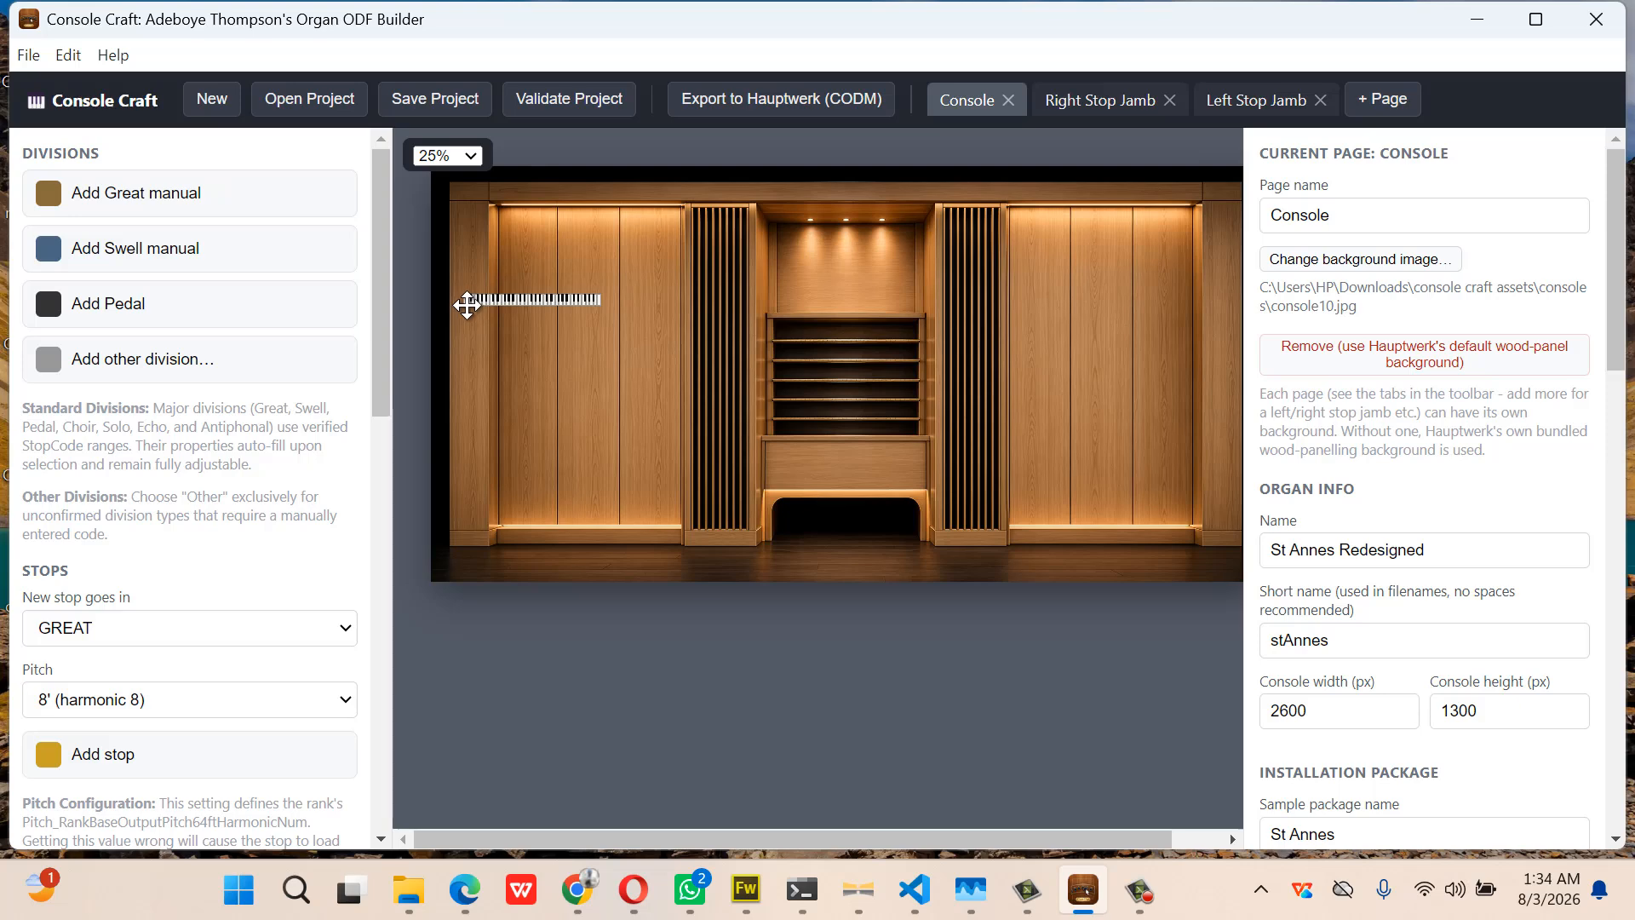
left_click_drag(467, 305, 790, 428)
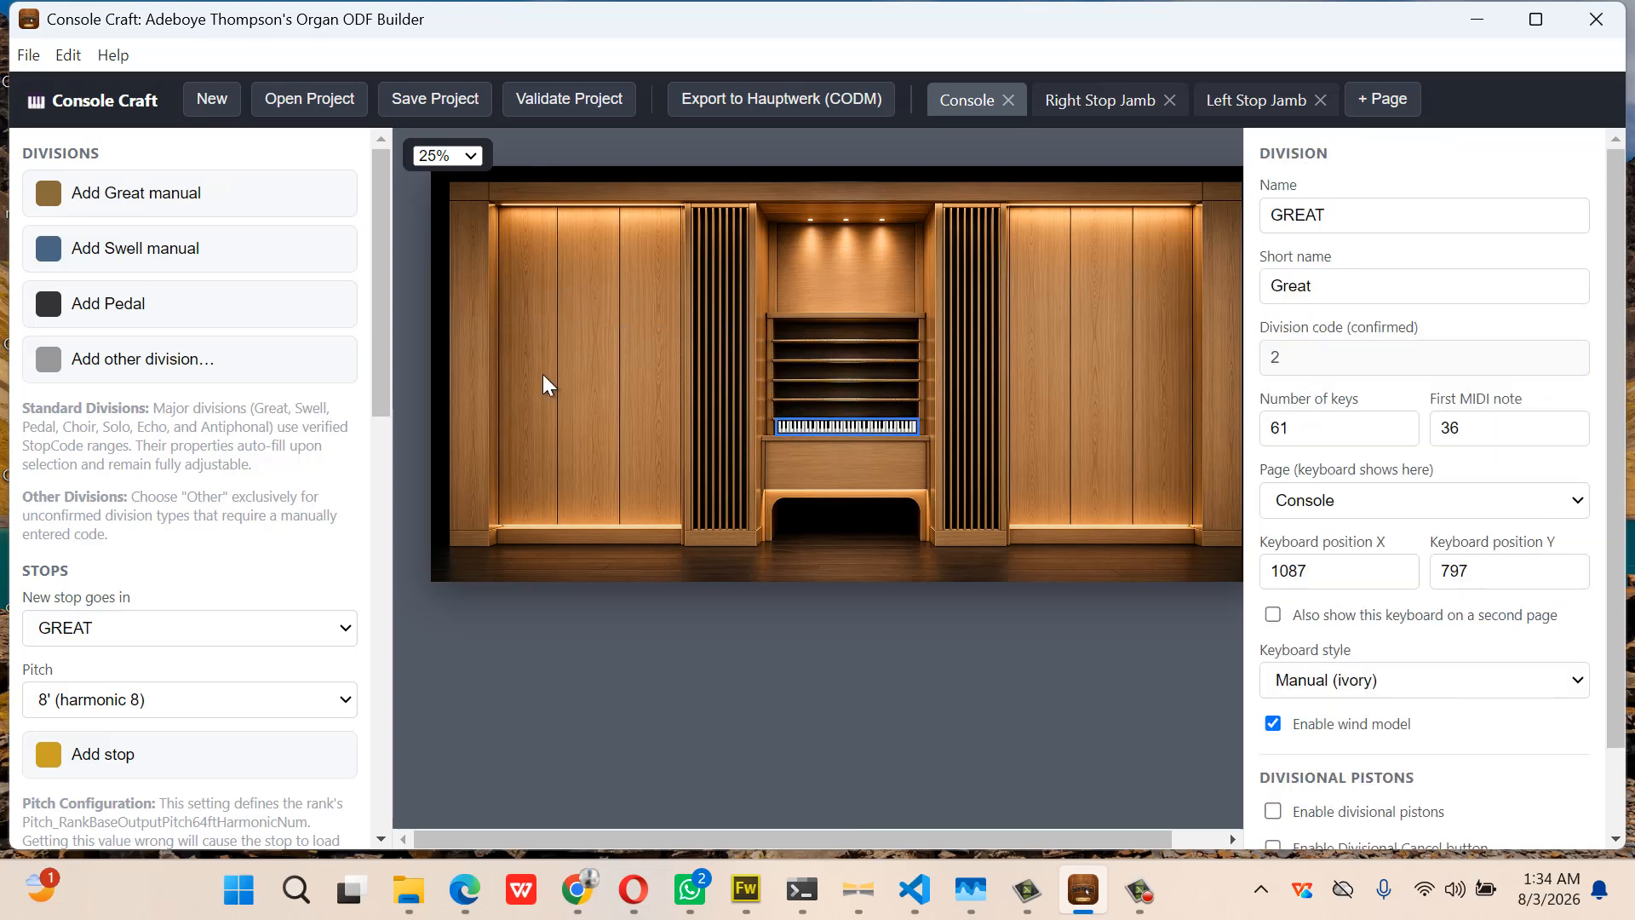
left_click(235, 271)
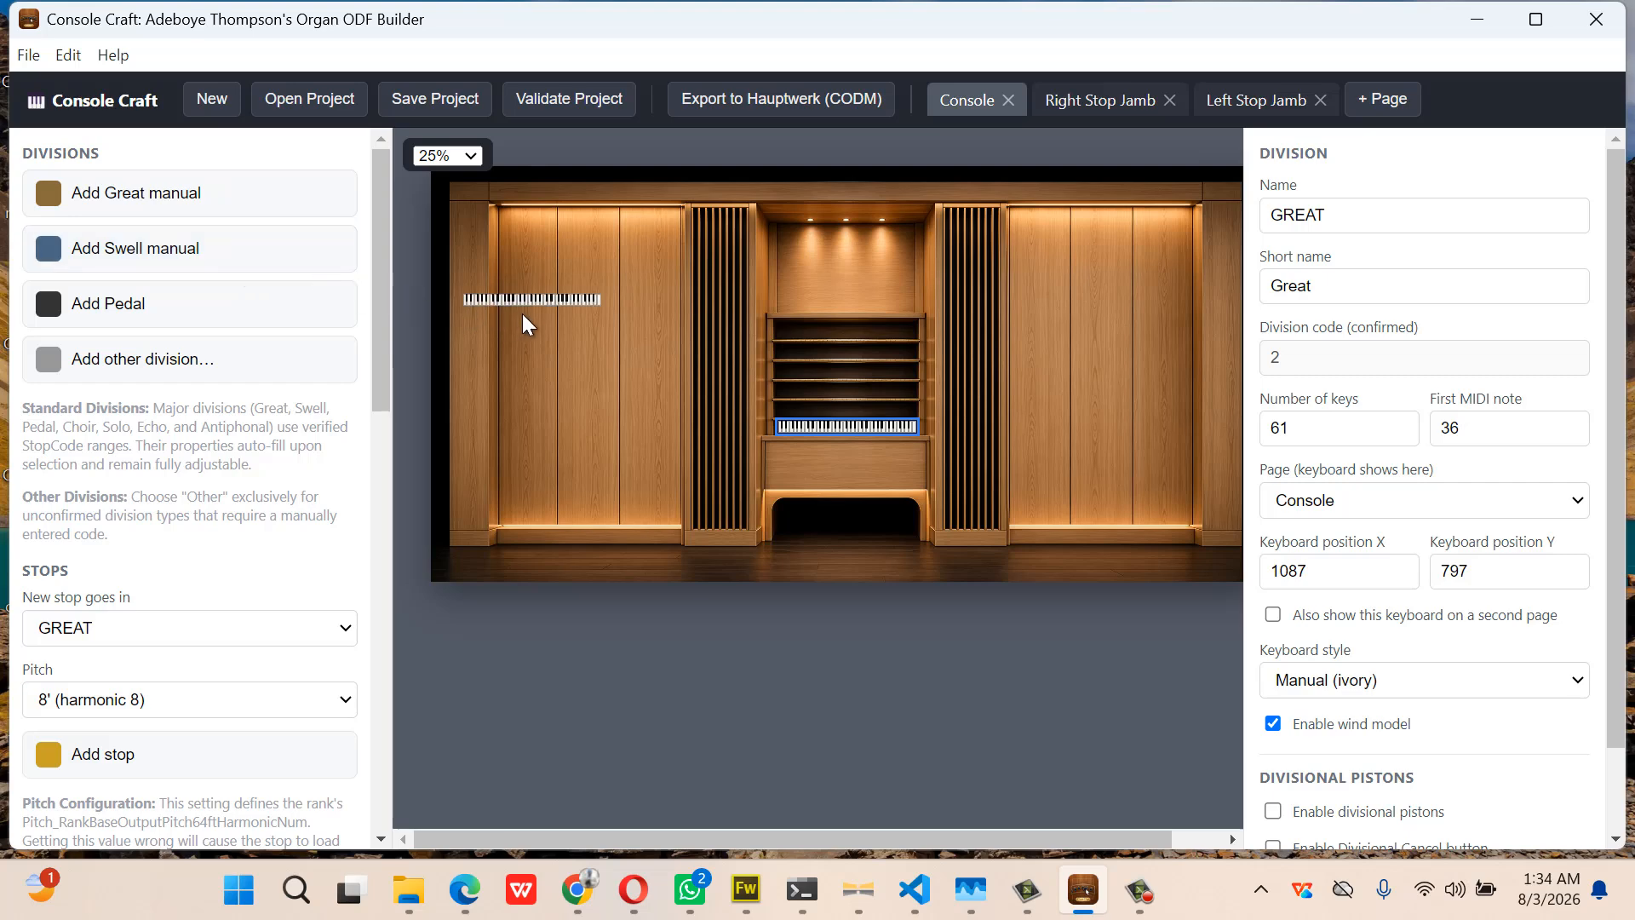
left_click_drag(524, 298, 843, 409)
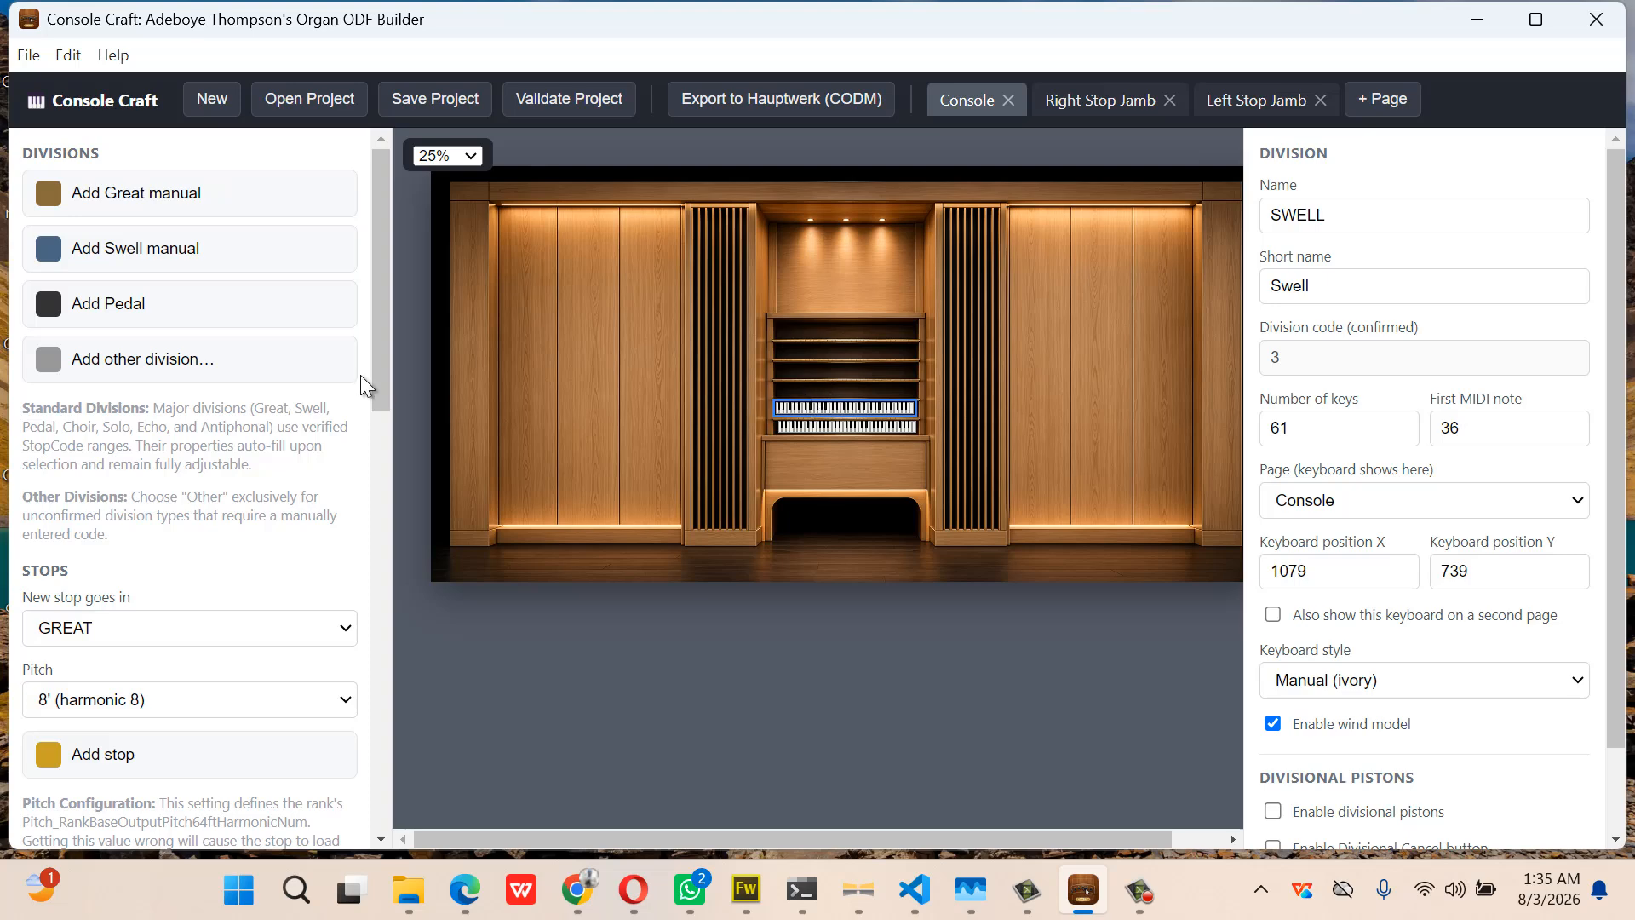
Add a Choir manual renamed Bombarde (bombarde) above the Swell, and a Pedal in the recess
left_click(219, 375)
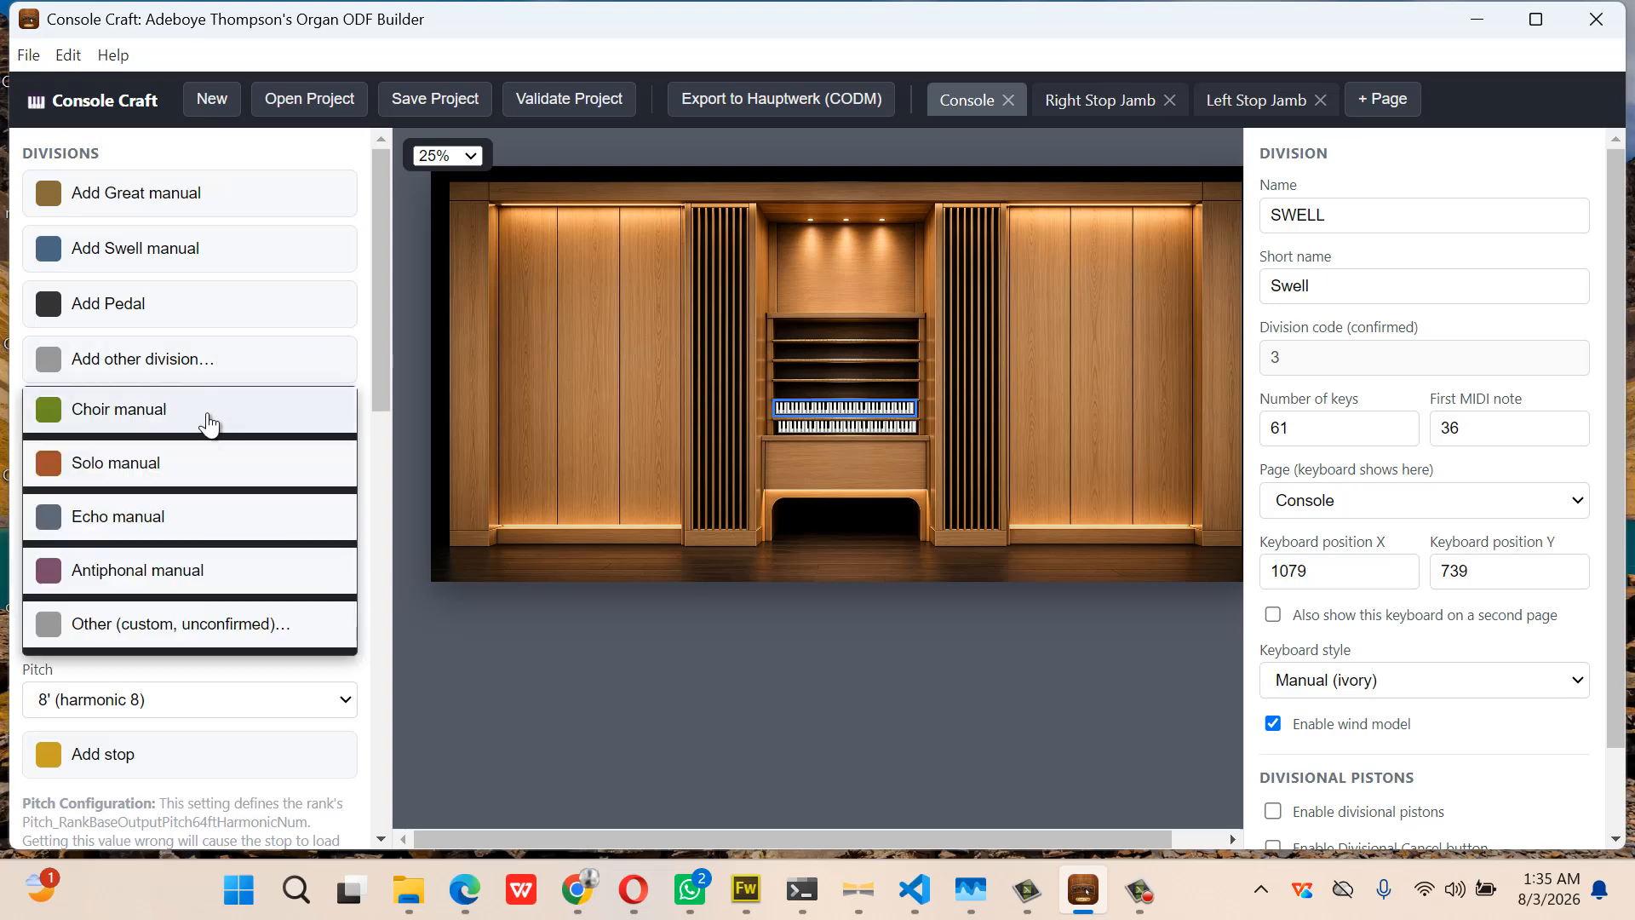
left_click(210, 415)
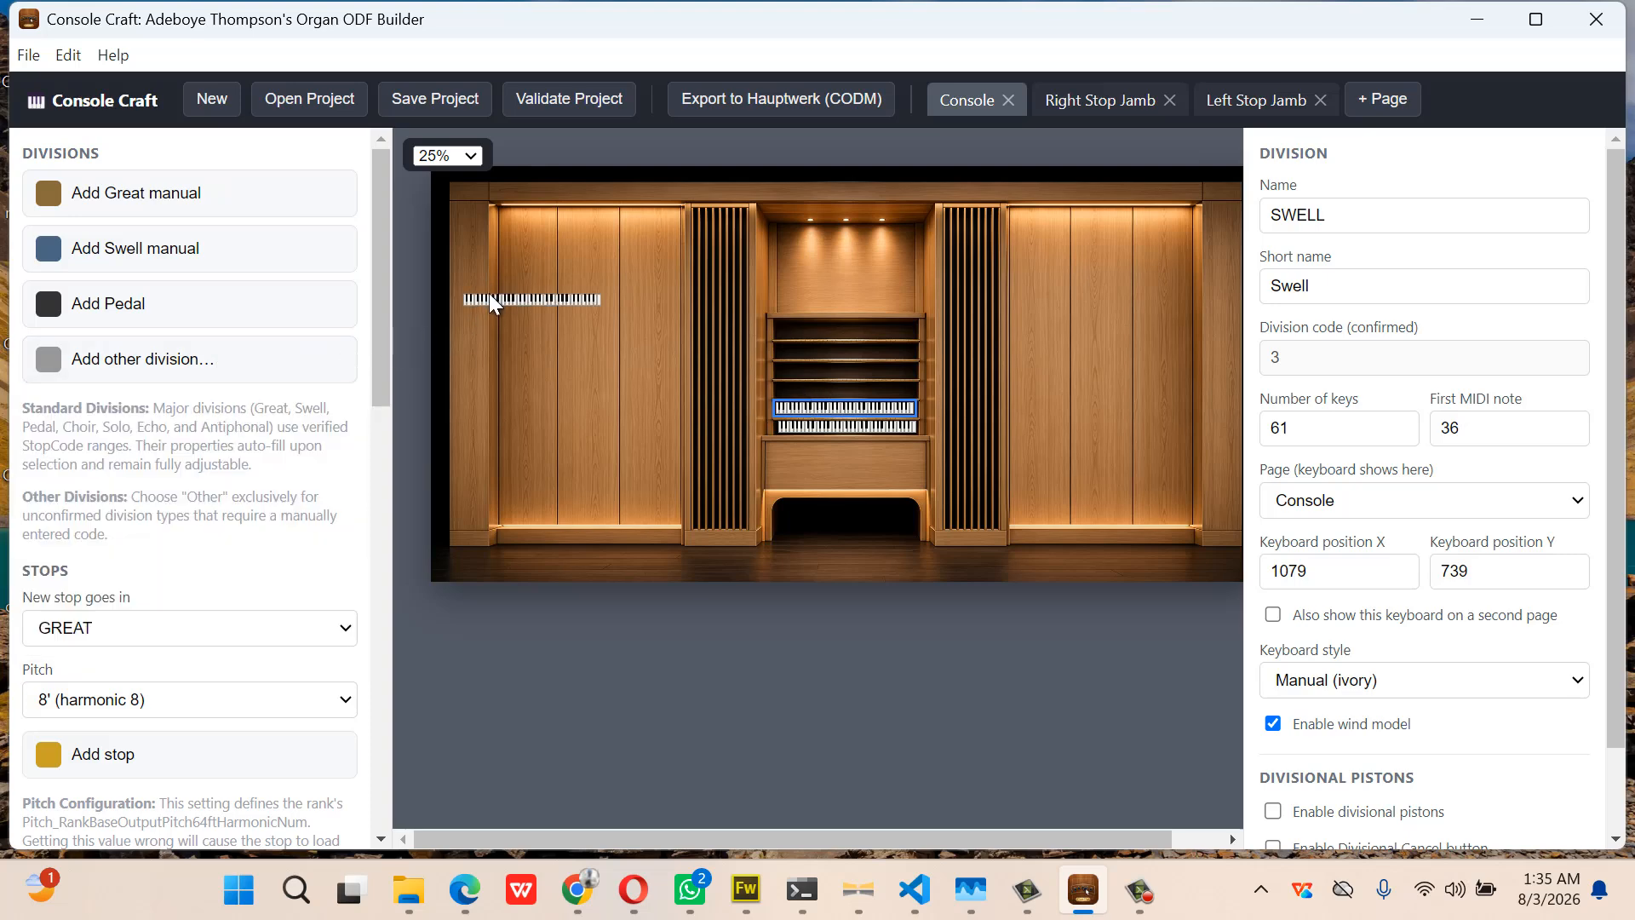
left_click_drag(493, 302, 802, 384)
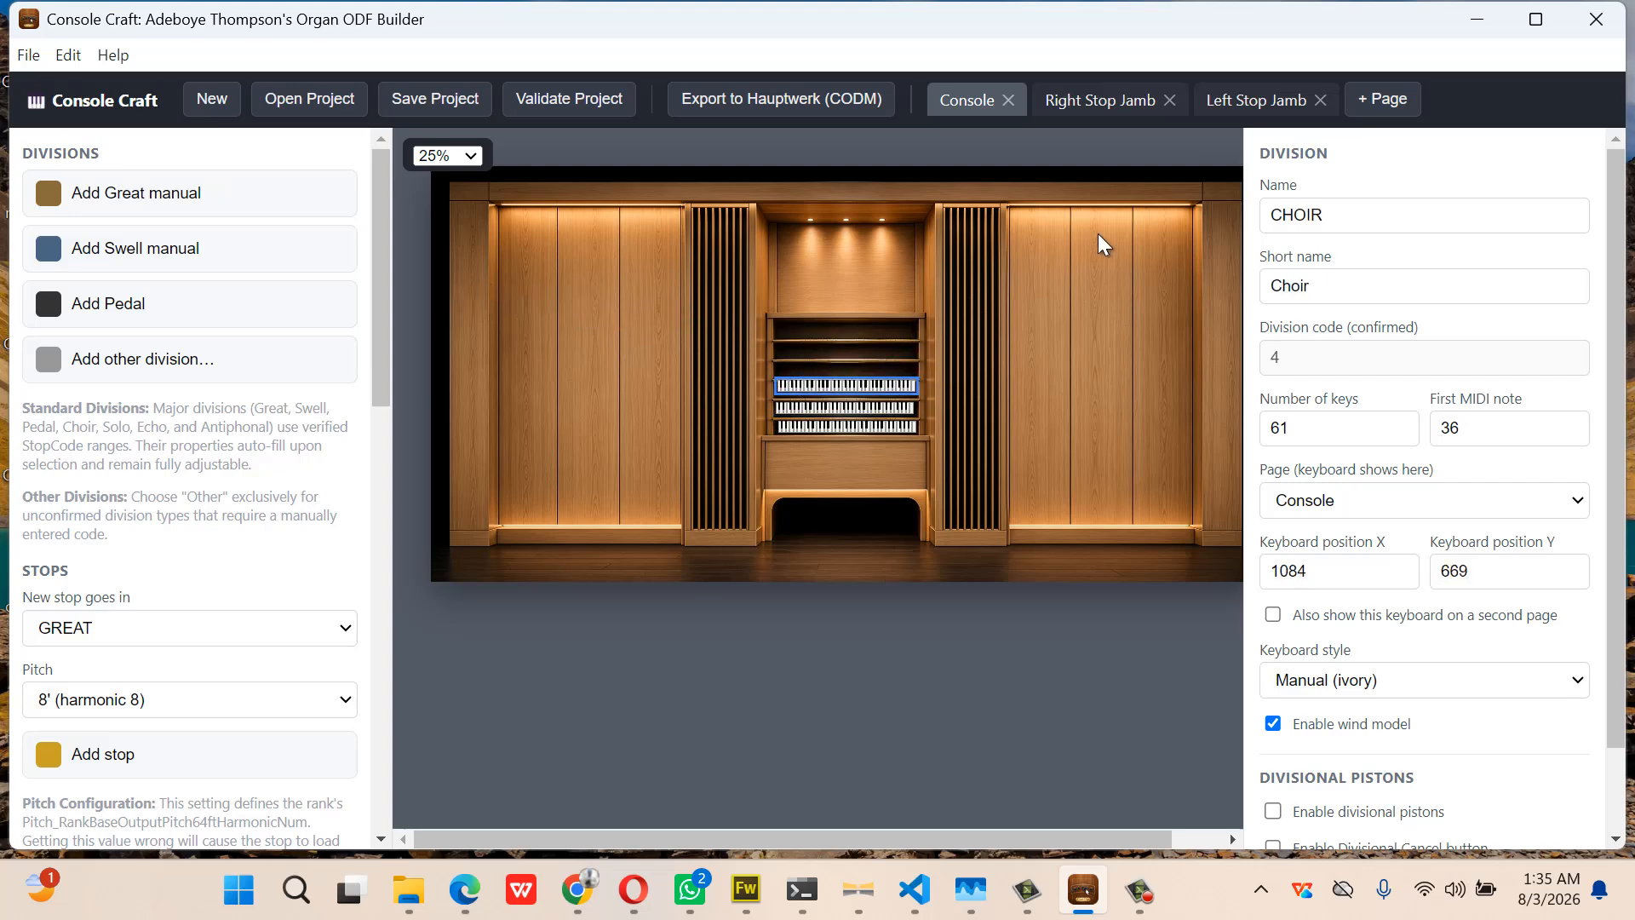
left_click_drag(1324, 214, 1266, 224)
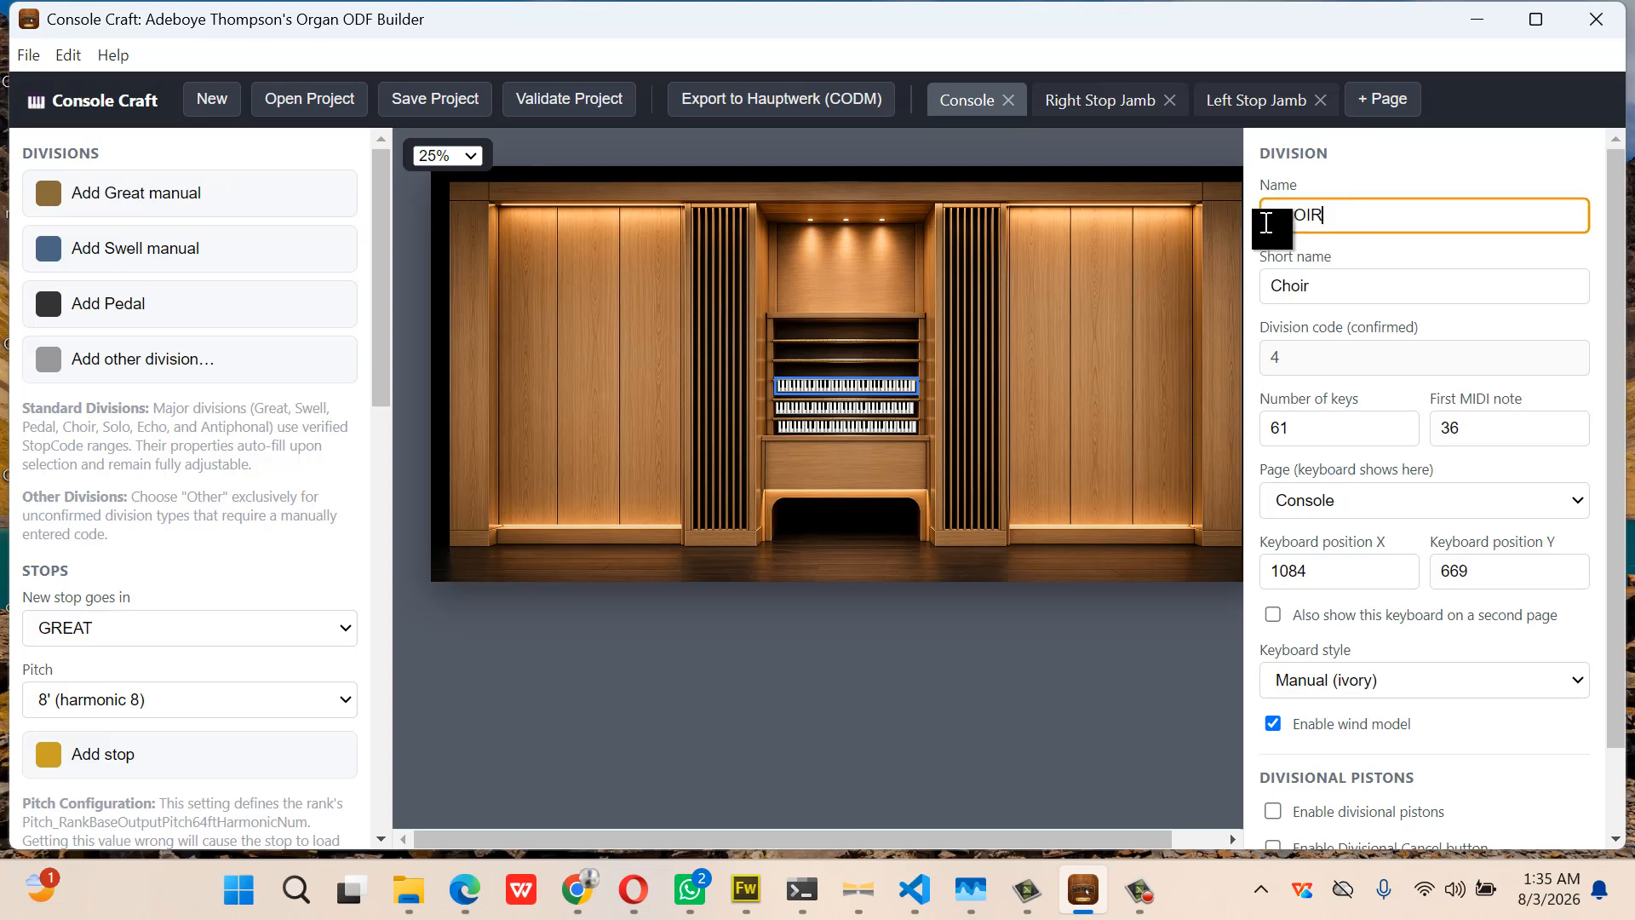
type("Bombarde")
left_click_drag(1357, 270, 1252, 295)
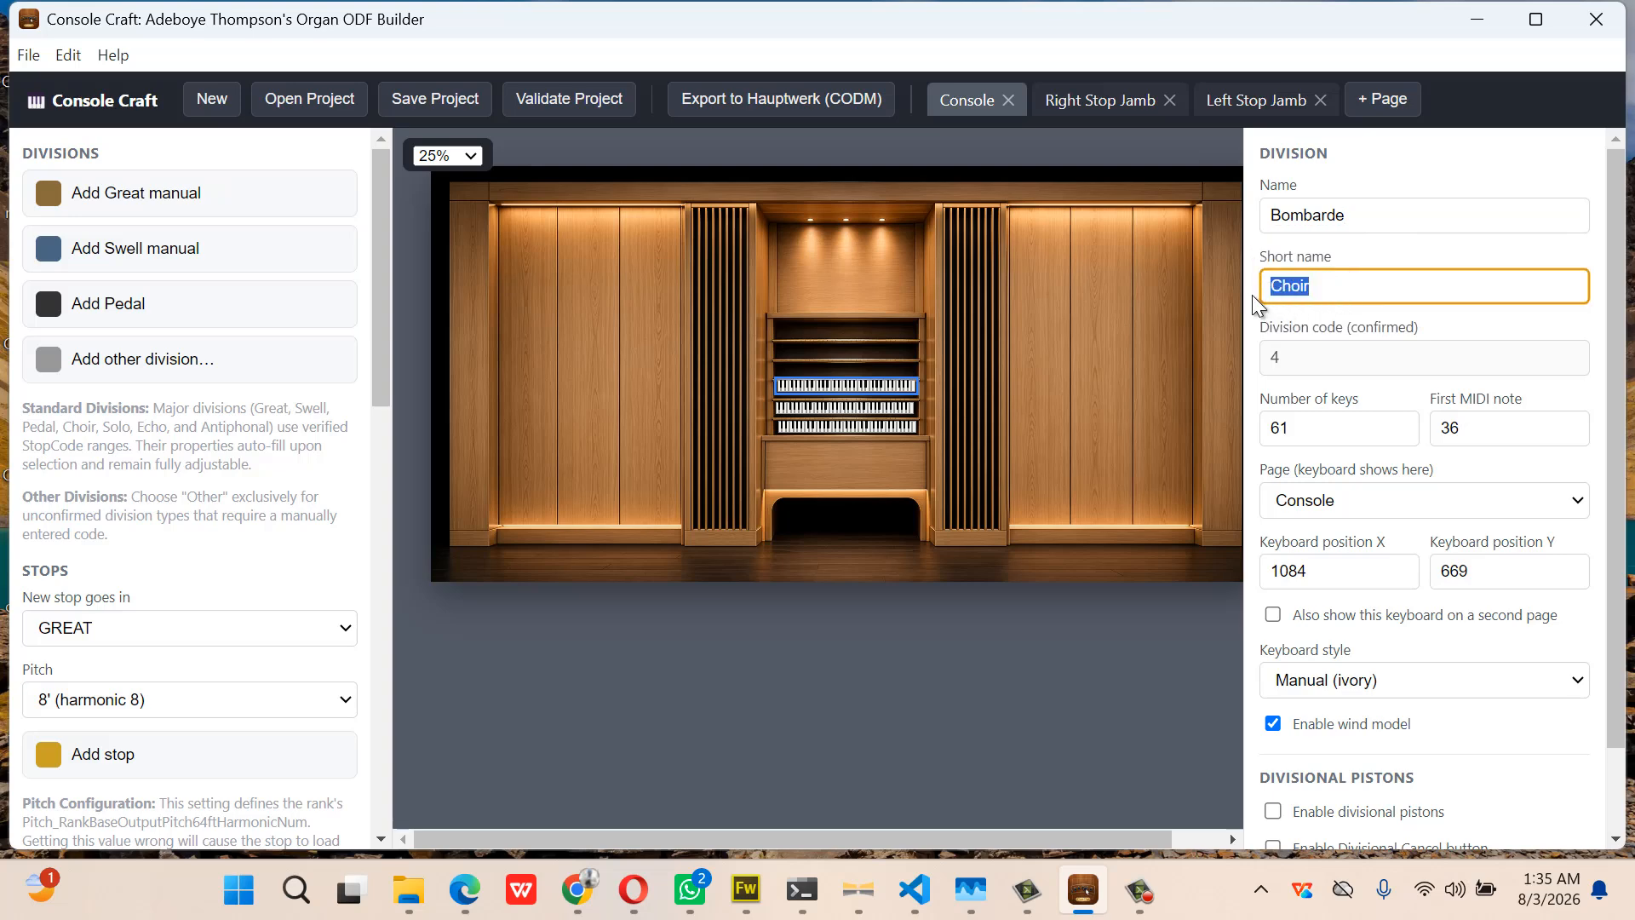
type("bombarde")
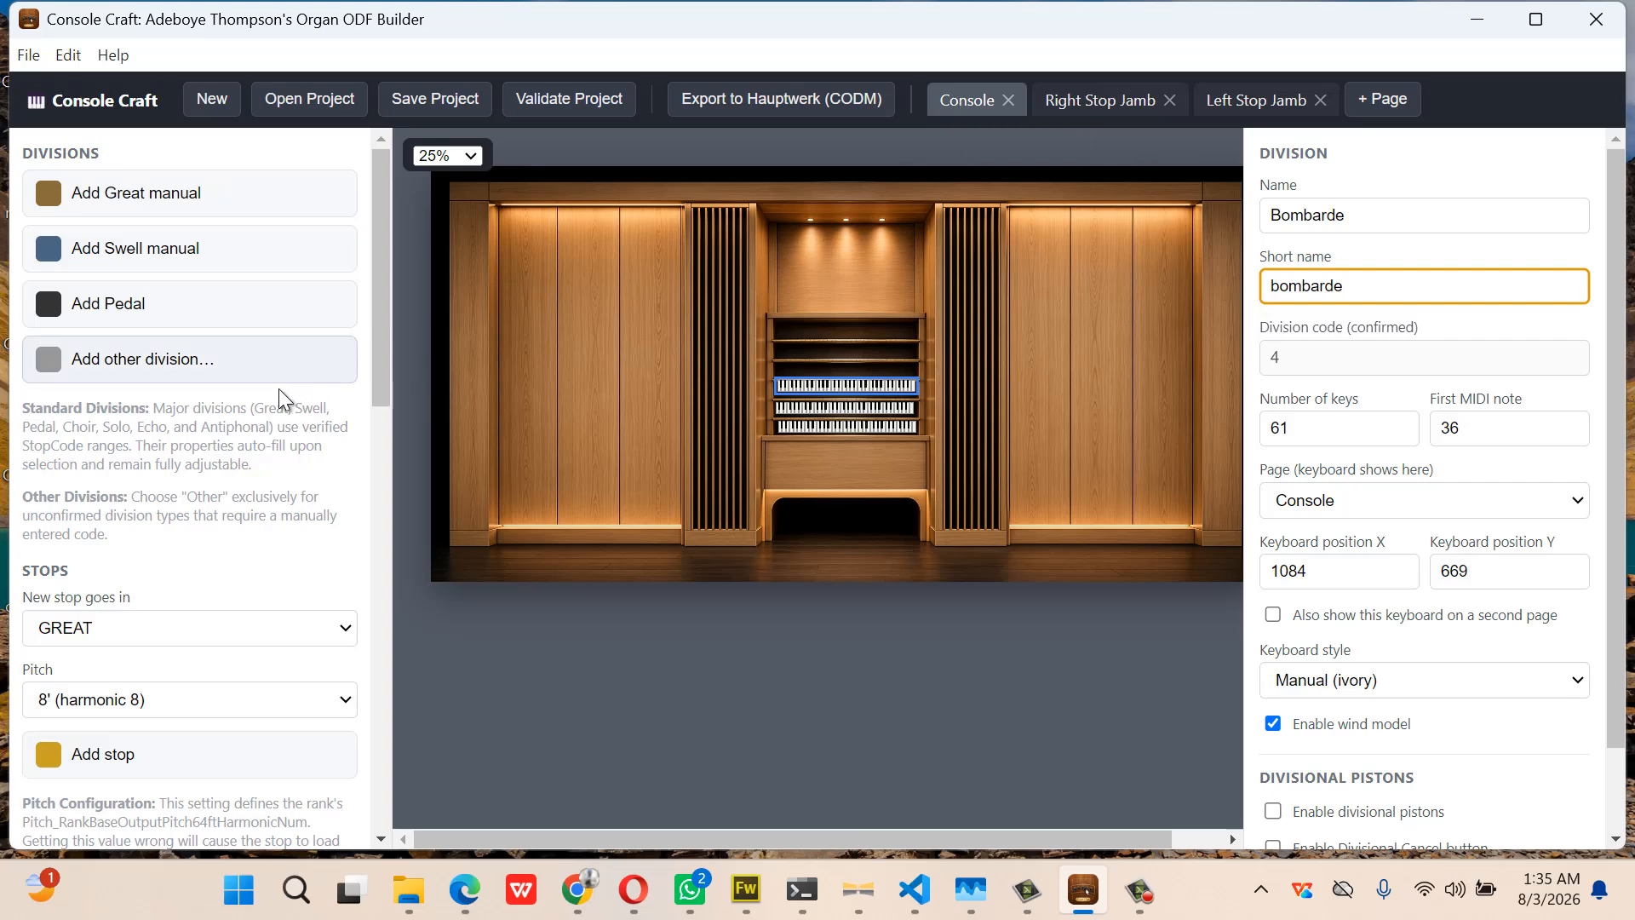
left_click(208, 321)
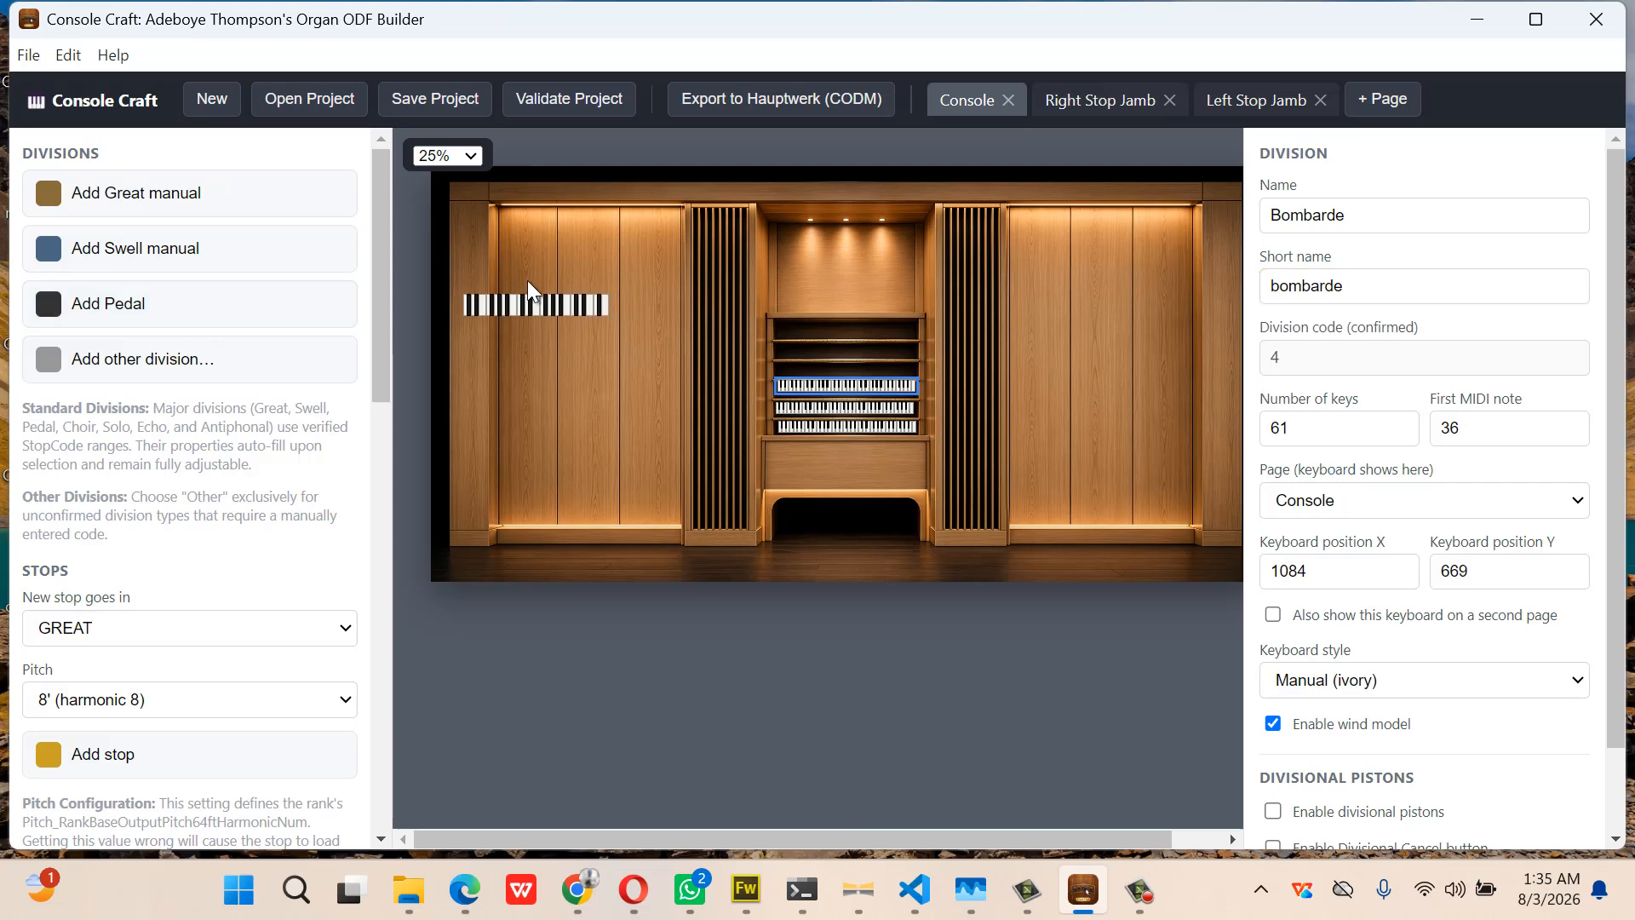
left_click_drag(532, 305, 810, 529)
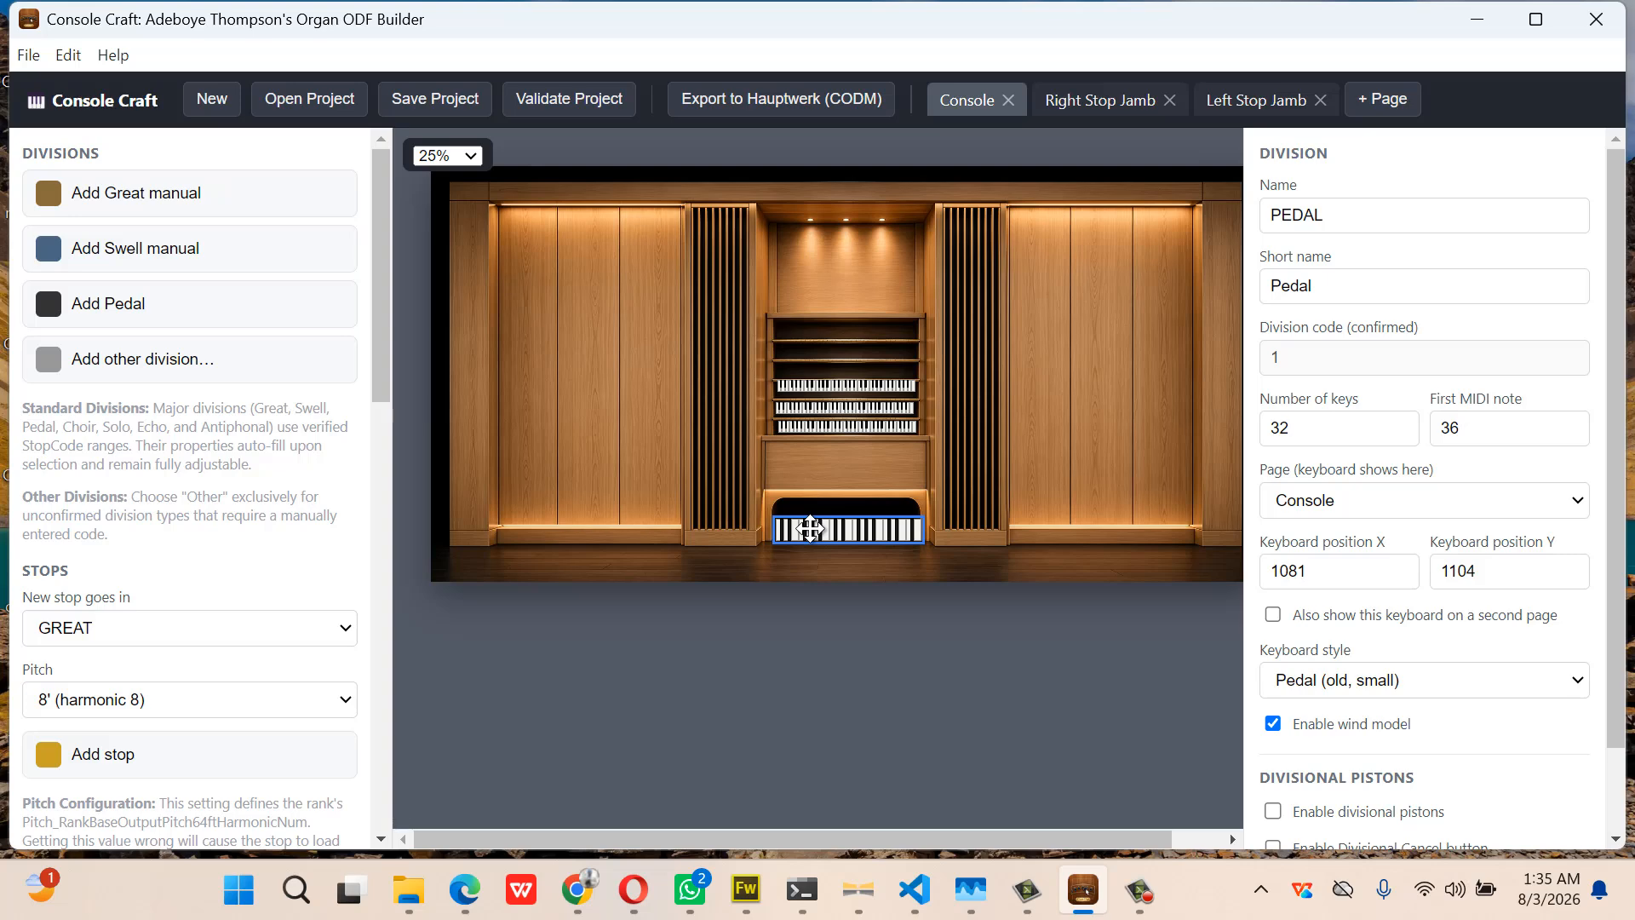
At 100% zoom, nudge the Bombarde keyboard slightly lower and adjust its horizontal position
left_click(471, 156)
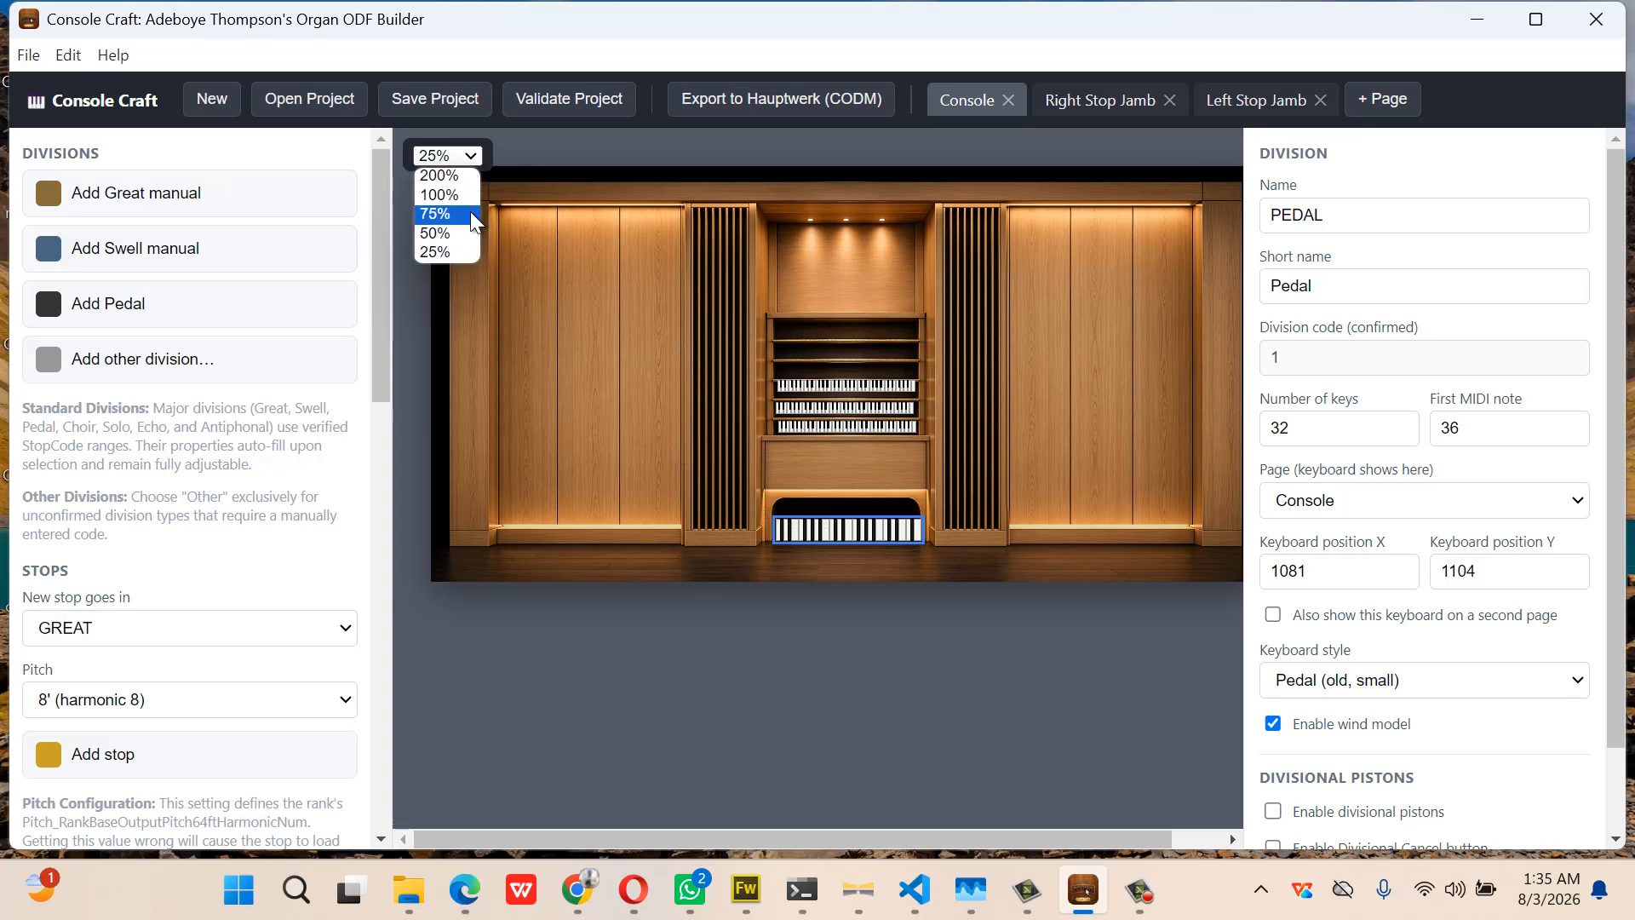
left_click(470, 195)
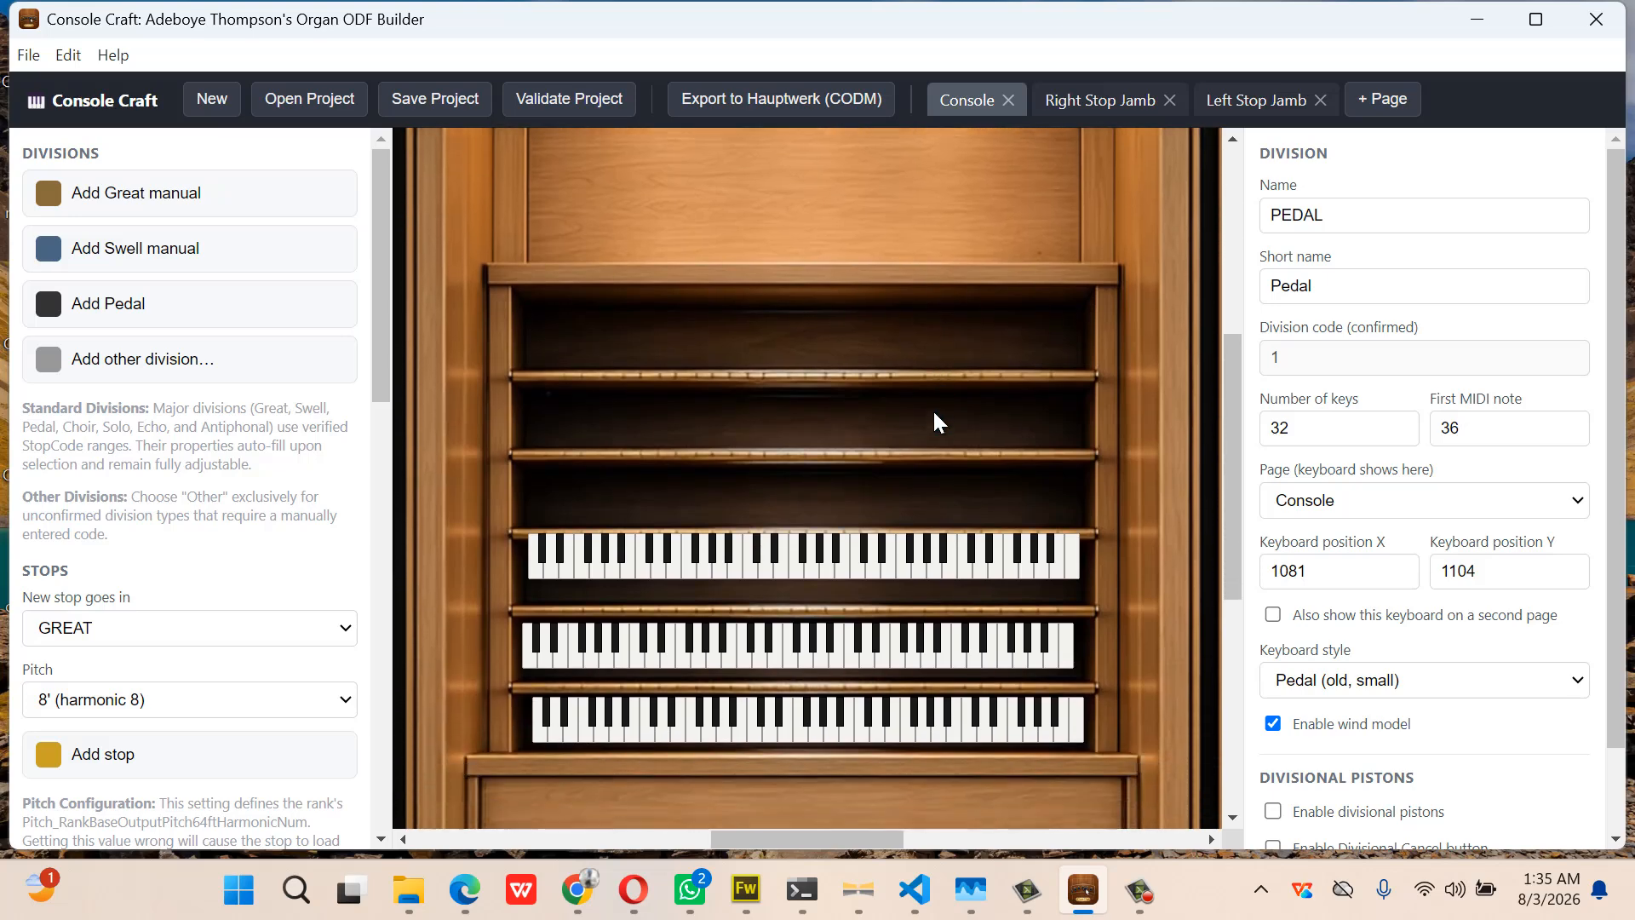
left_click(876, 493)
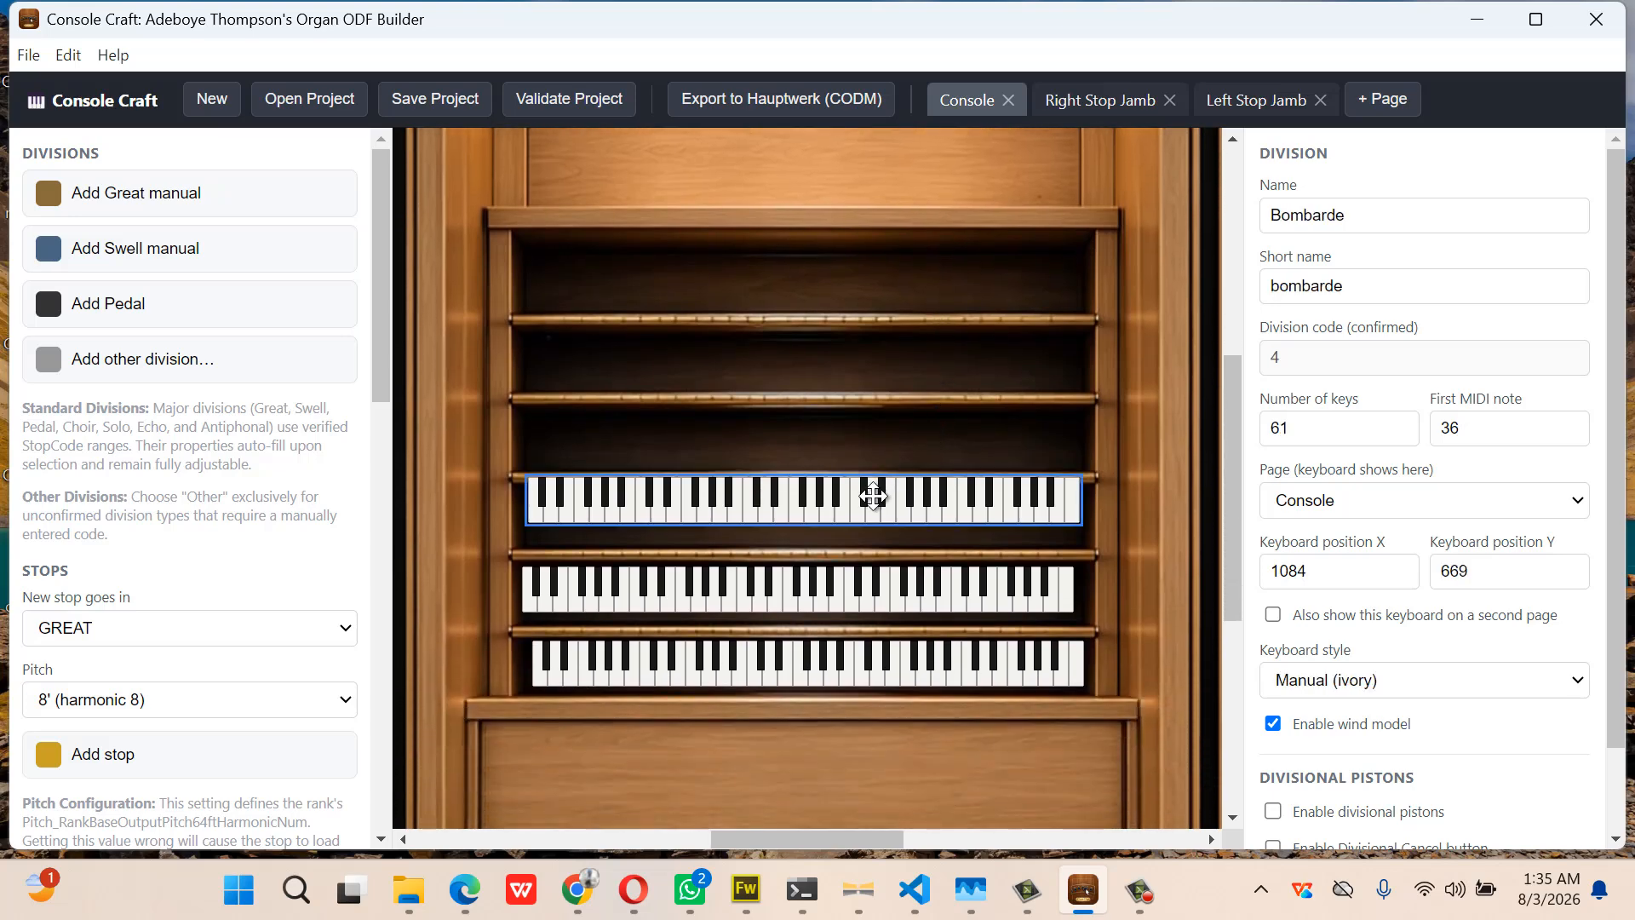
left_click_drag(874, 498, 874, 510)
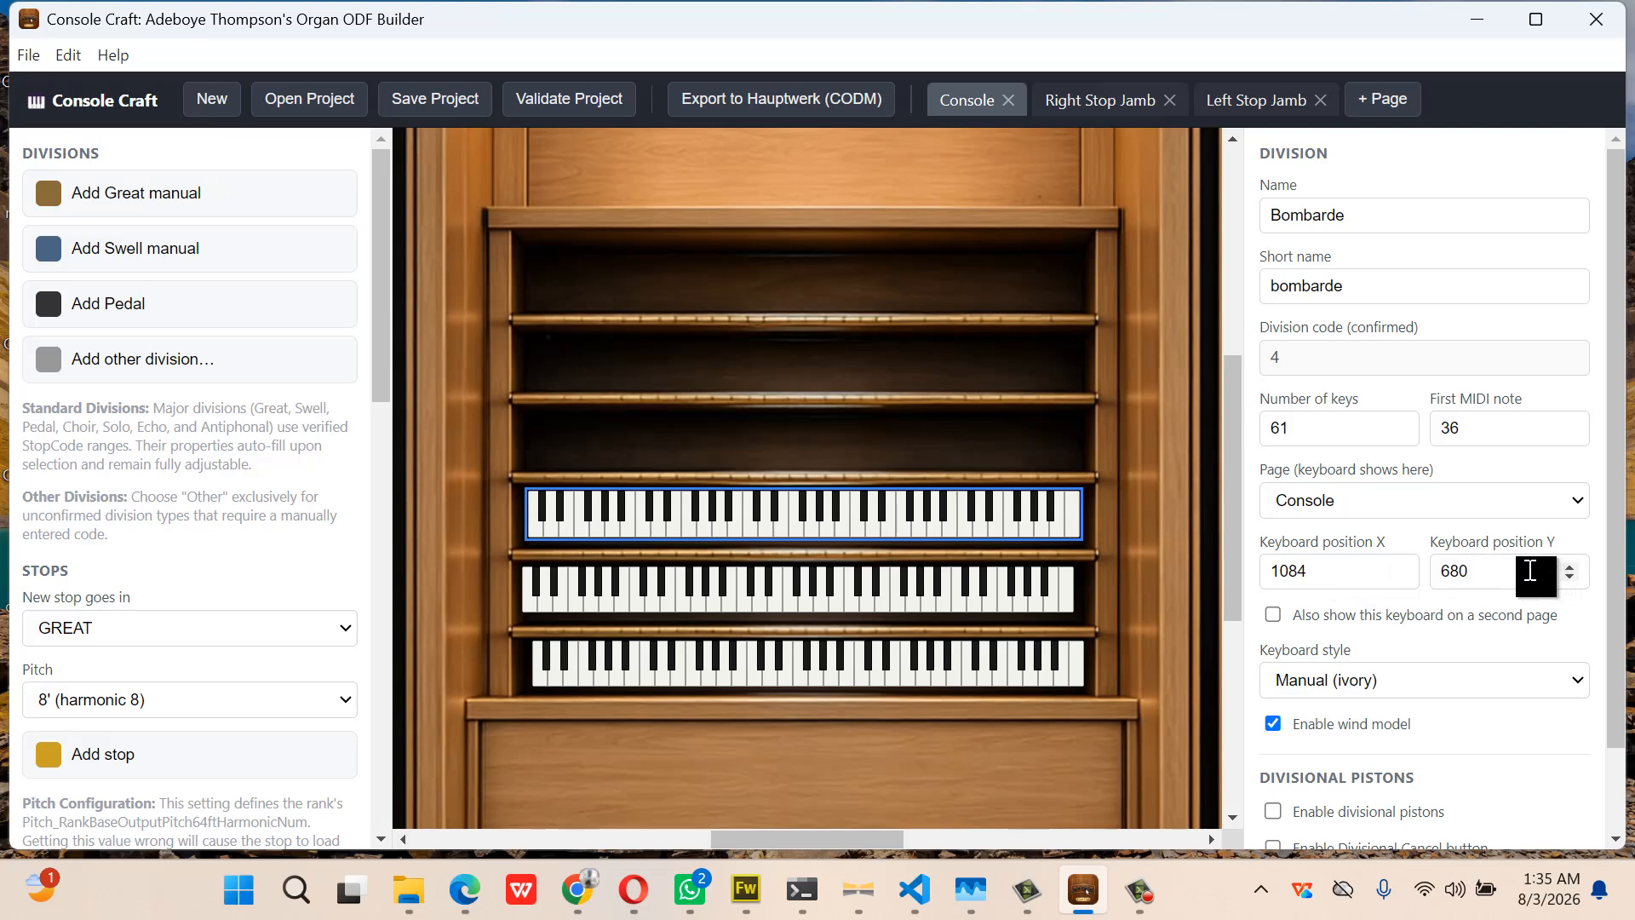
left_click(1399, 576)
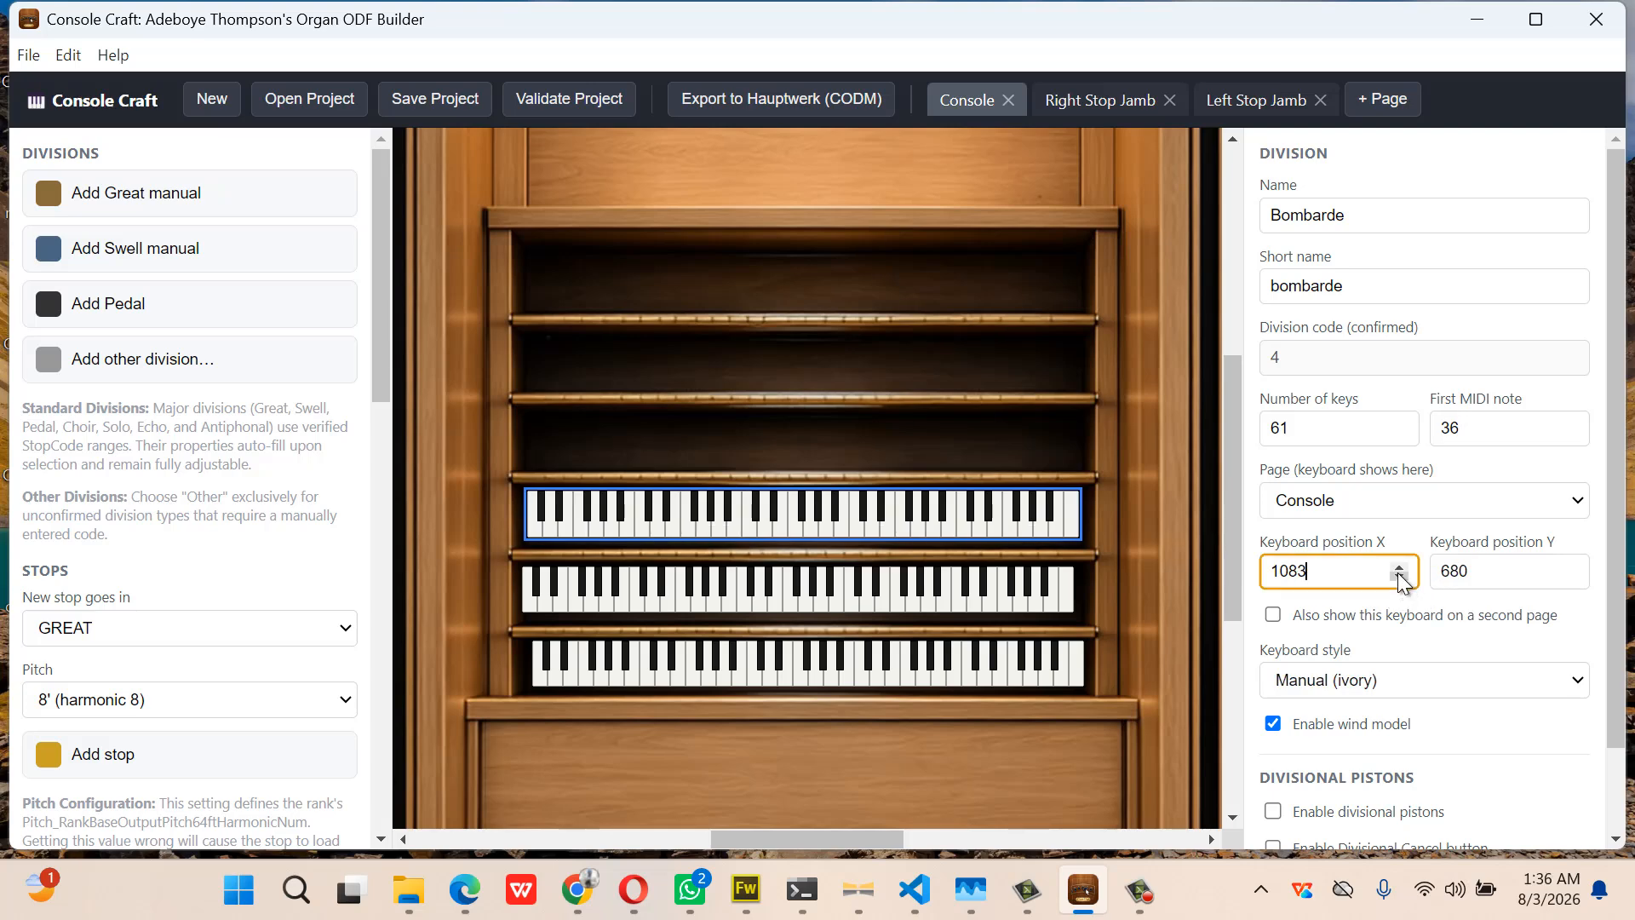
left_click(1400, 579)
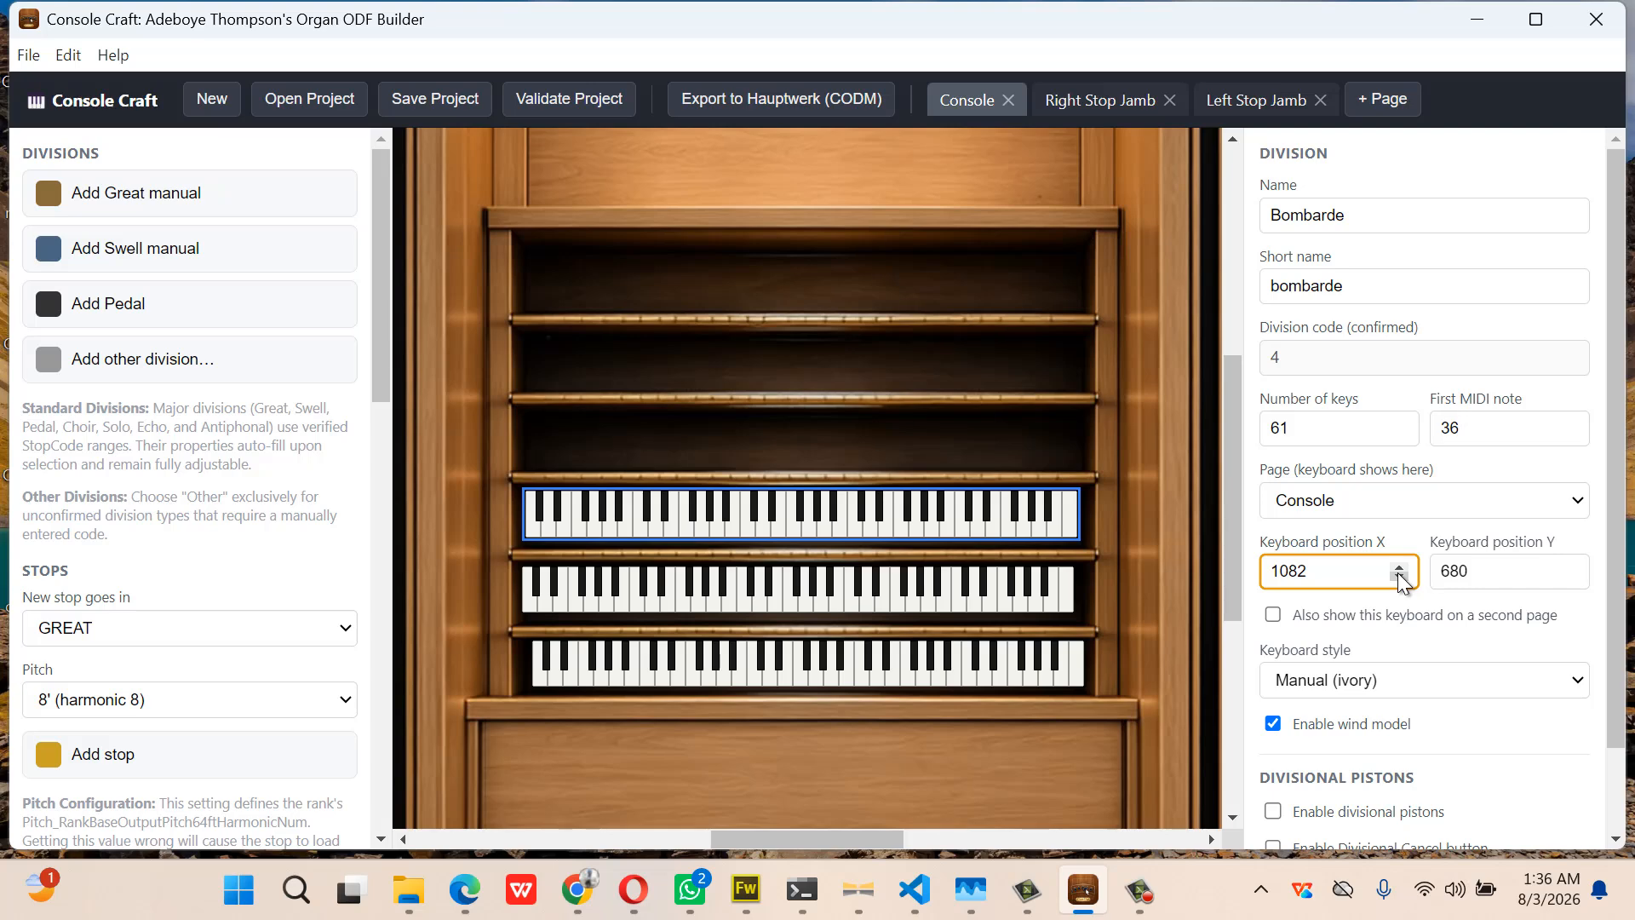
left_click(1400, 571)
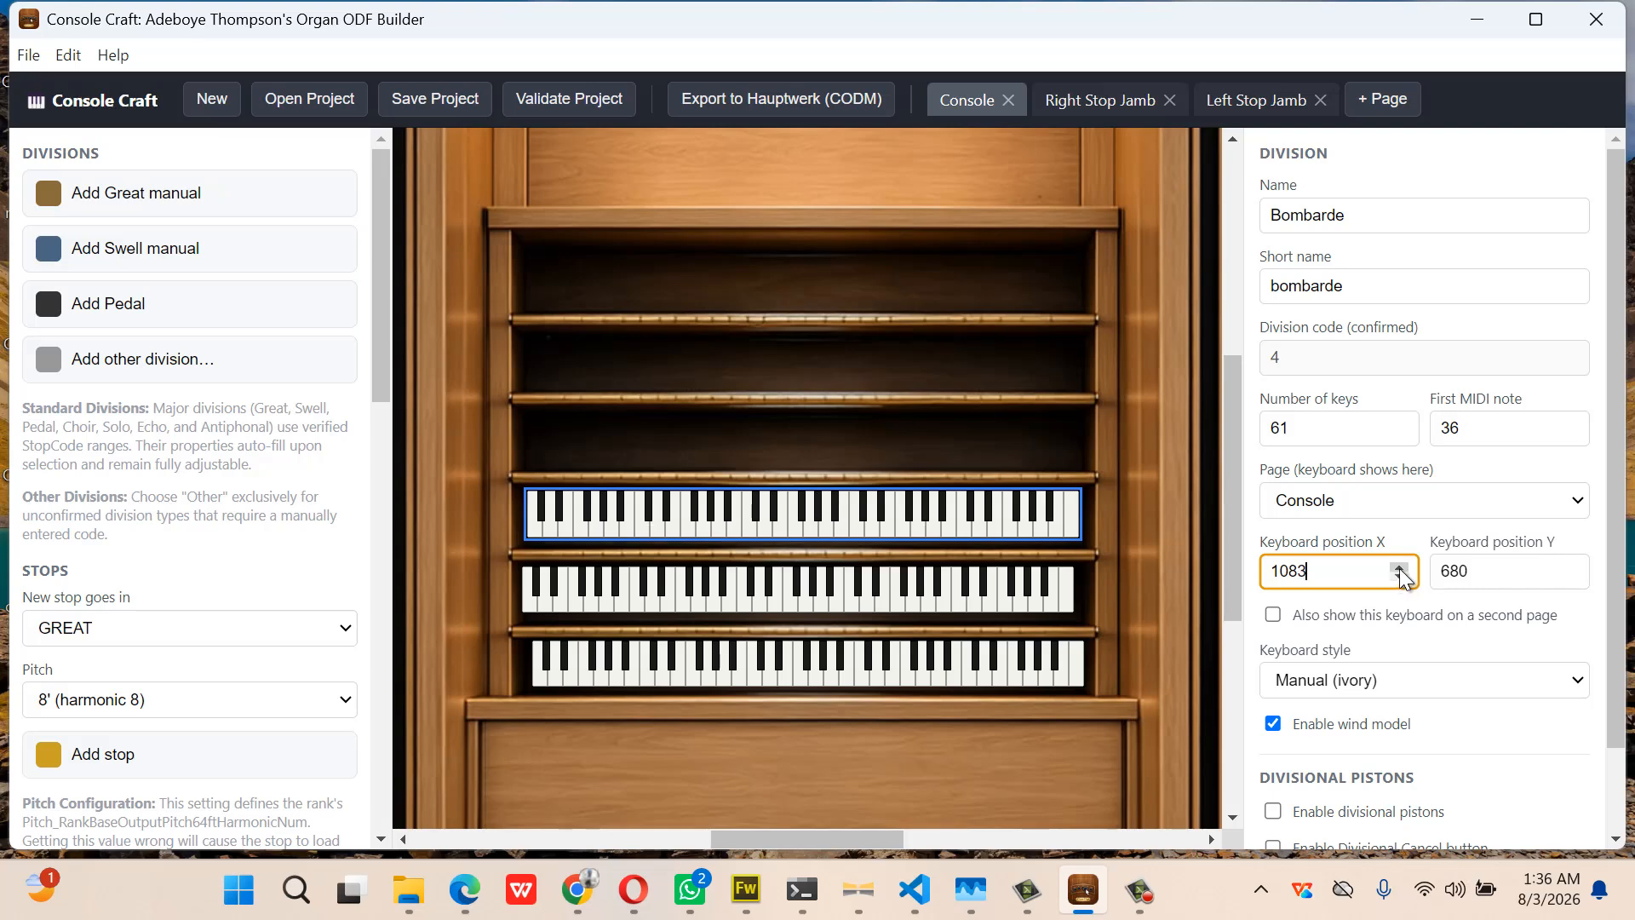
Set the Swell and Great keyboards' X position to 1083
left_click(1024, 594)
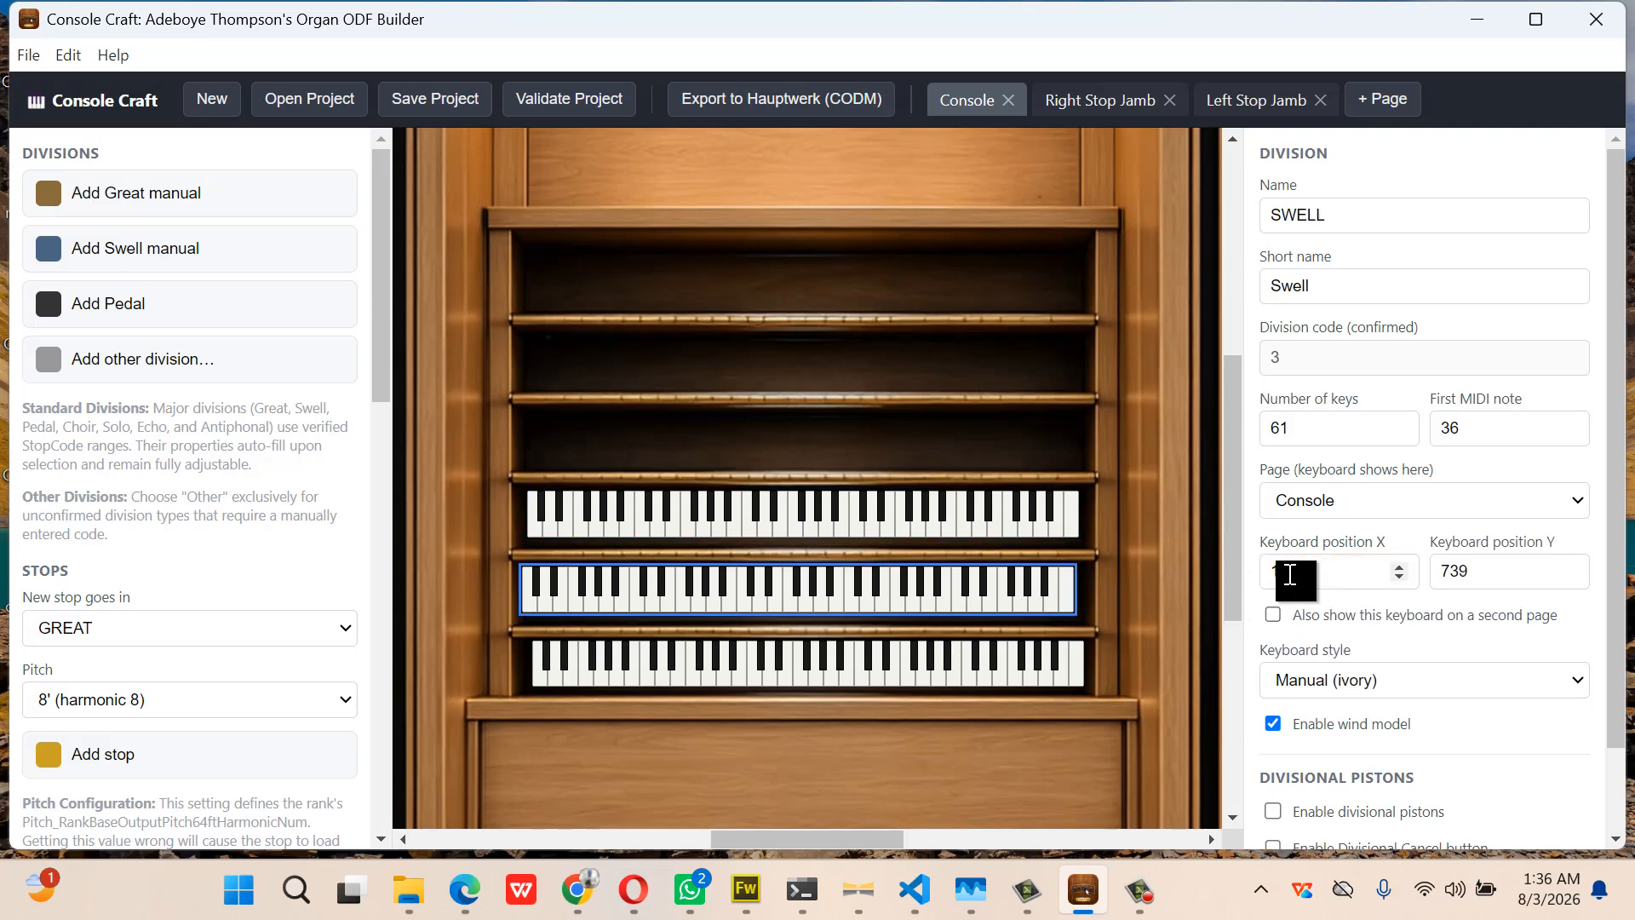
left_click_drag(1288, 568, 1320, 564)
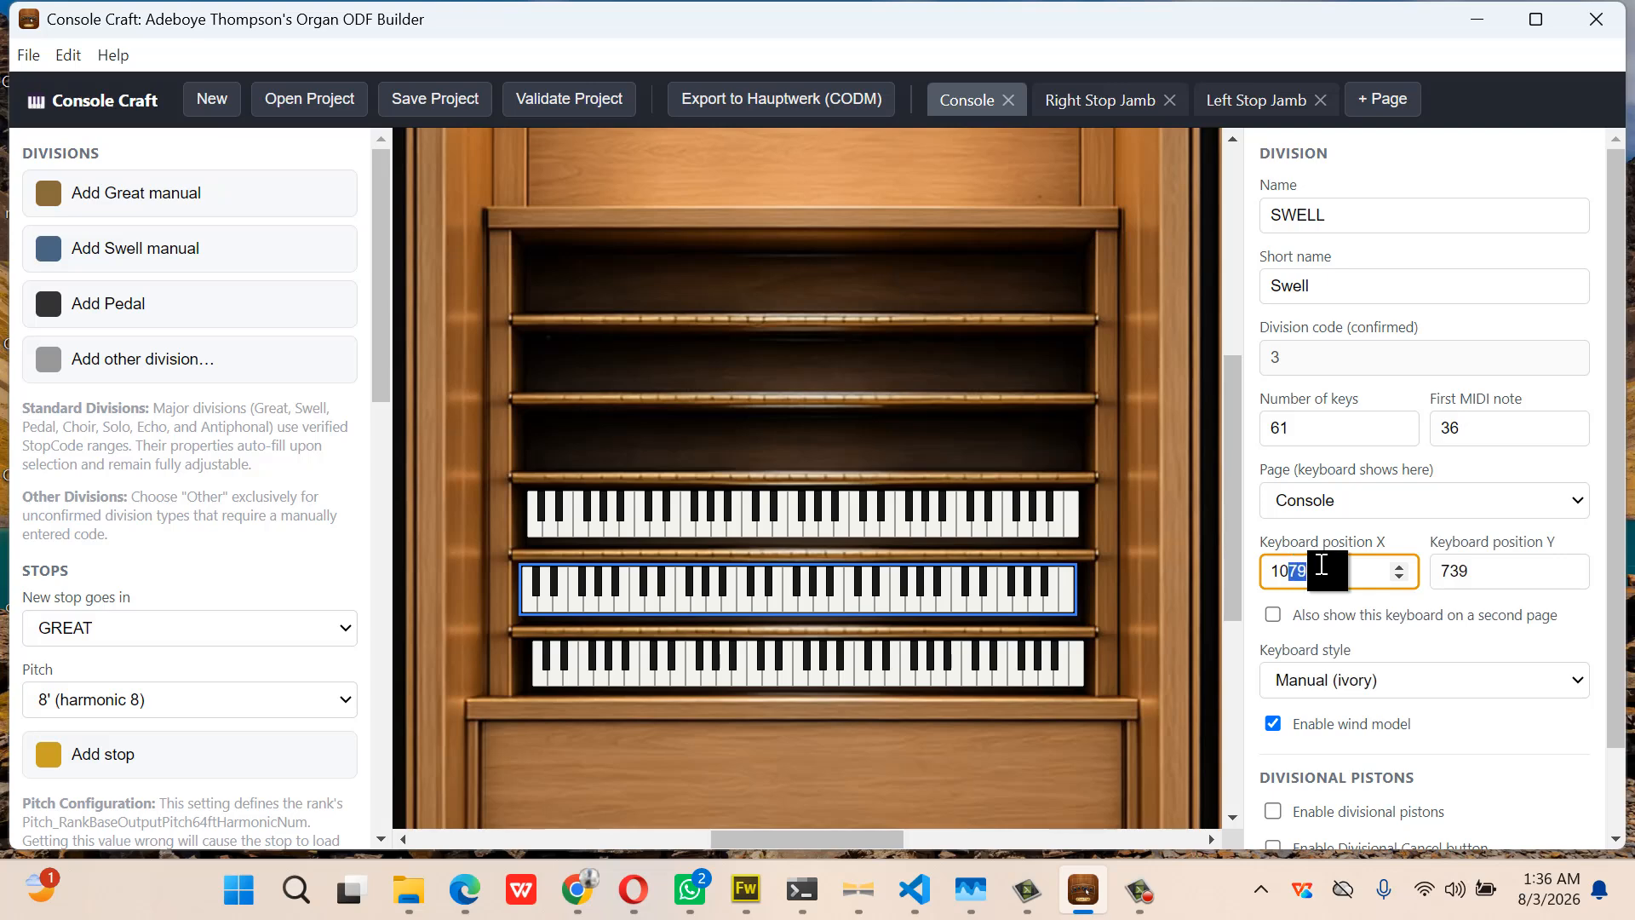
type("9")
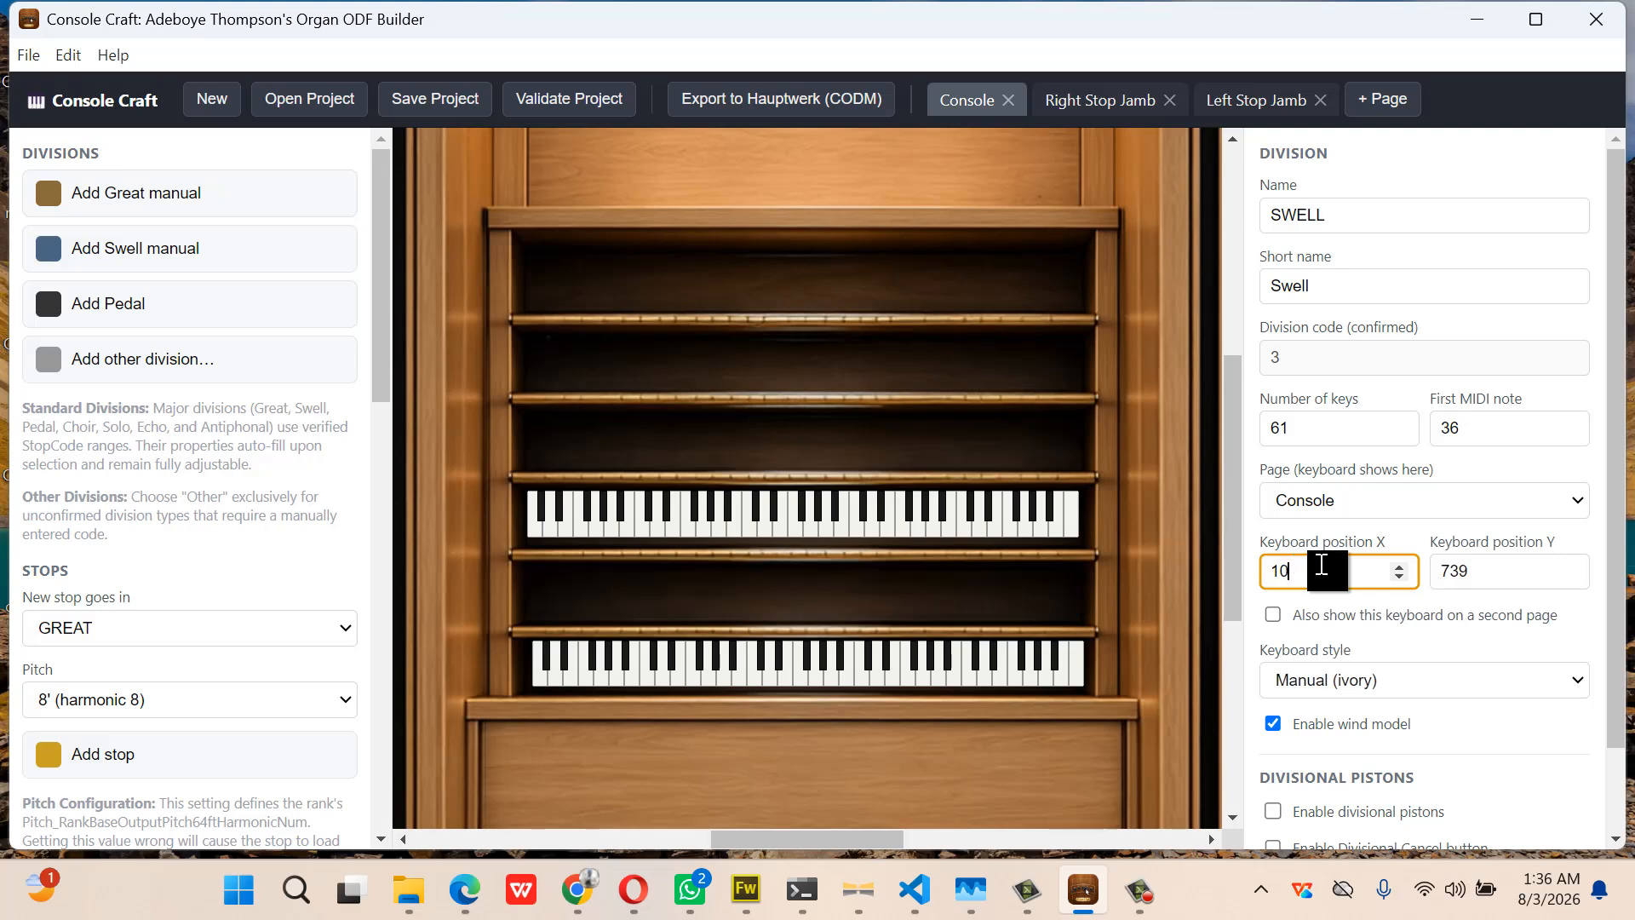
type("83")
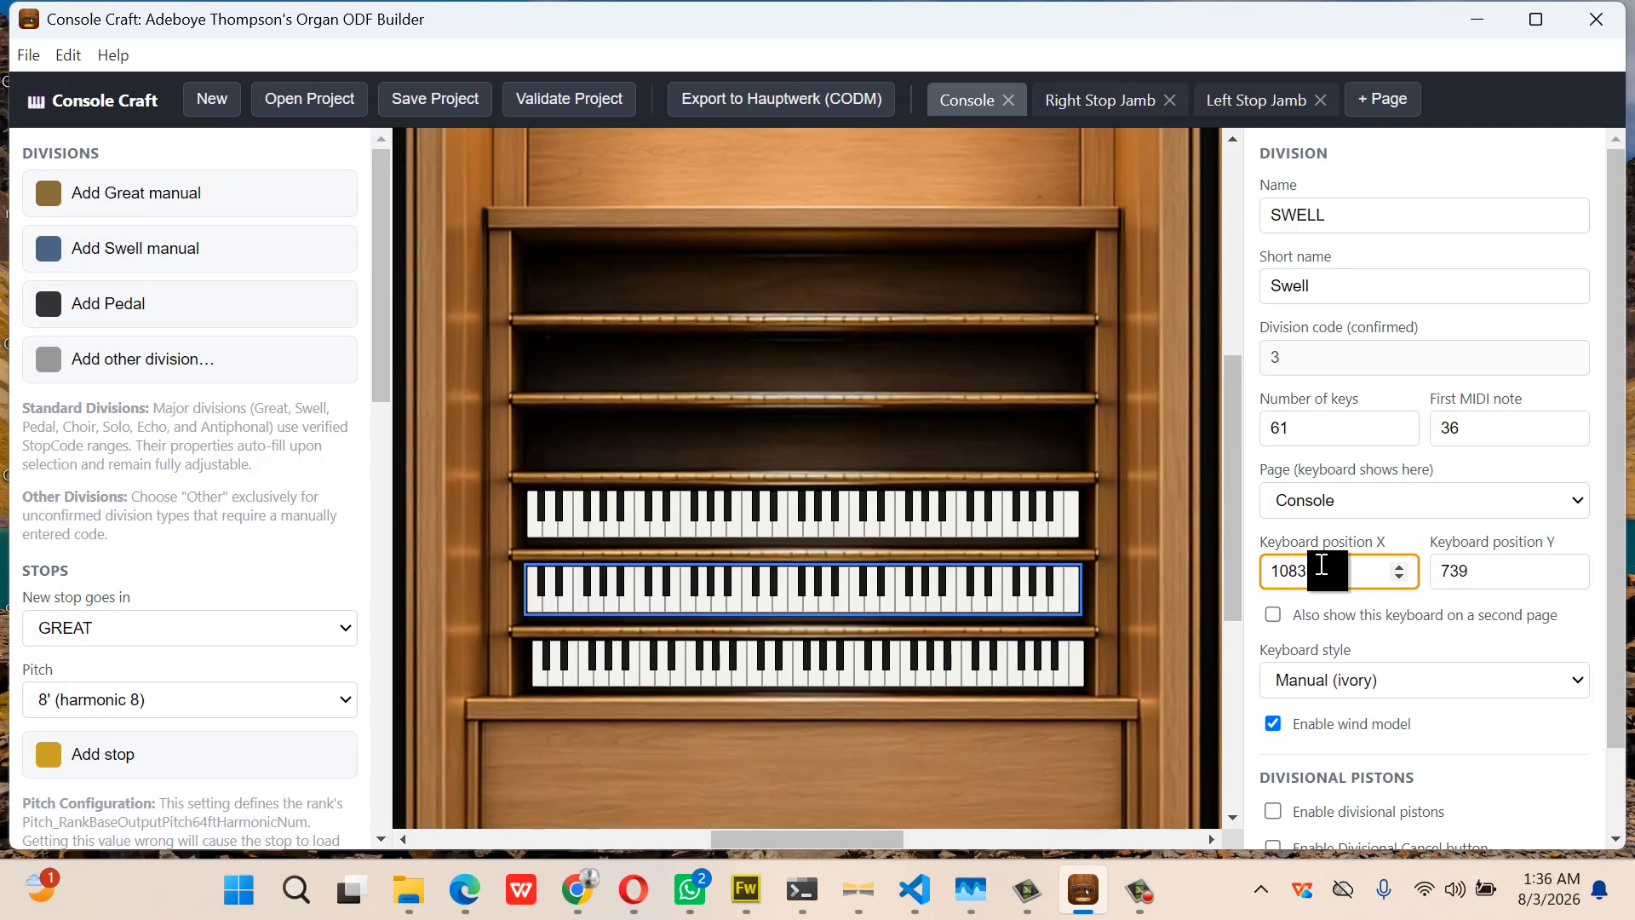
left_click(1061, 660)
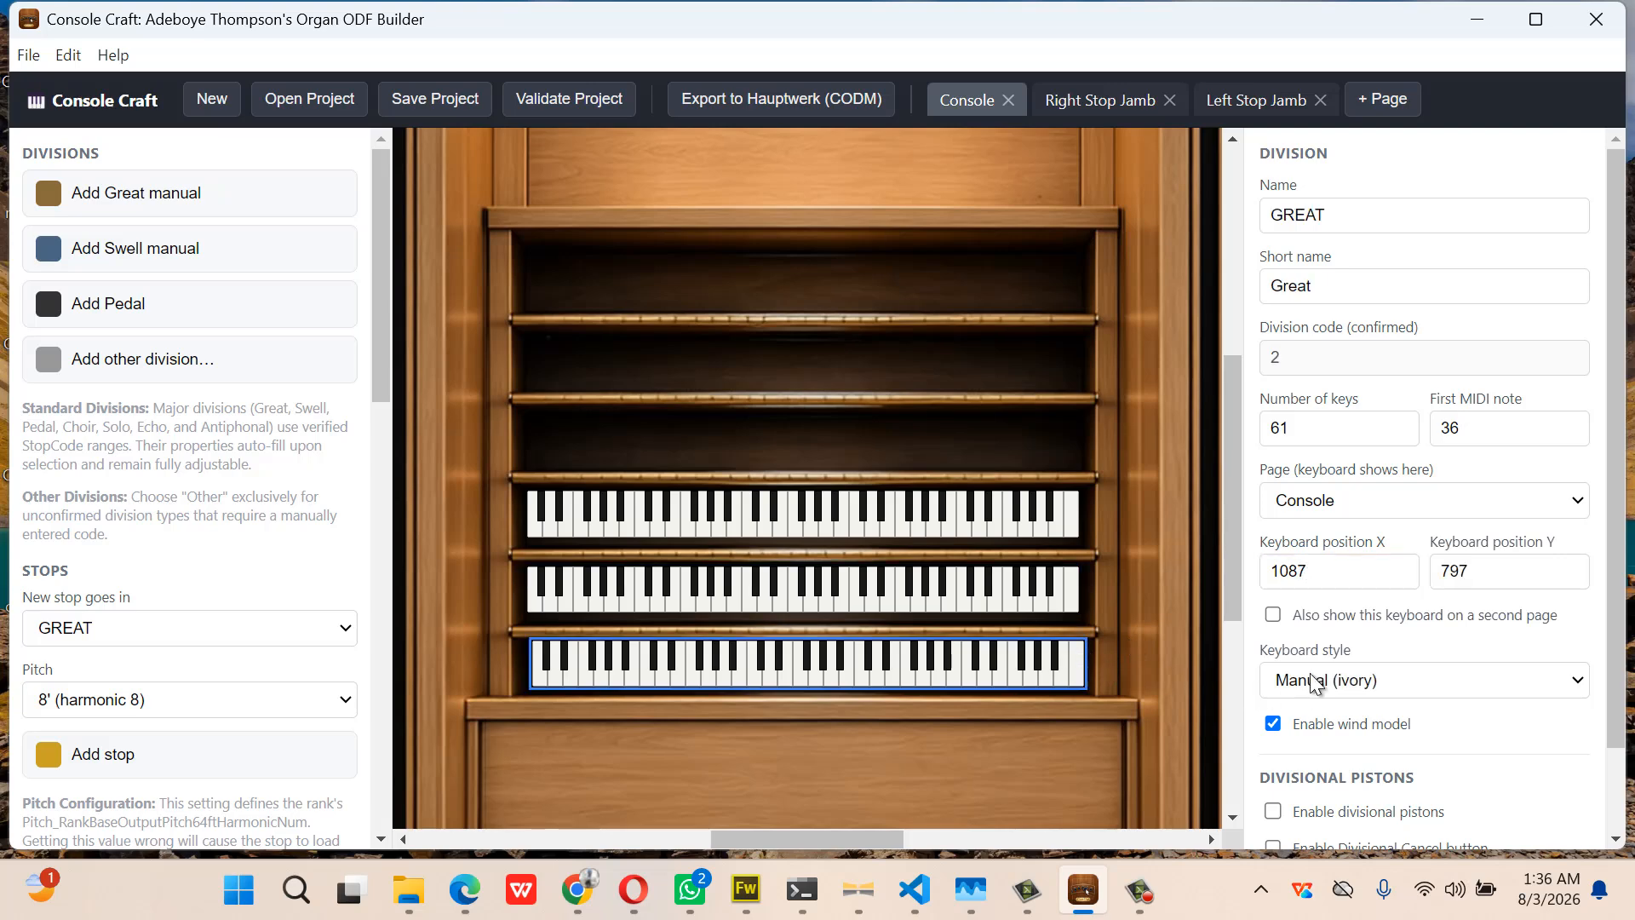
left_click(1333, 575)
key("BackSpace")
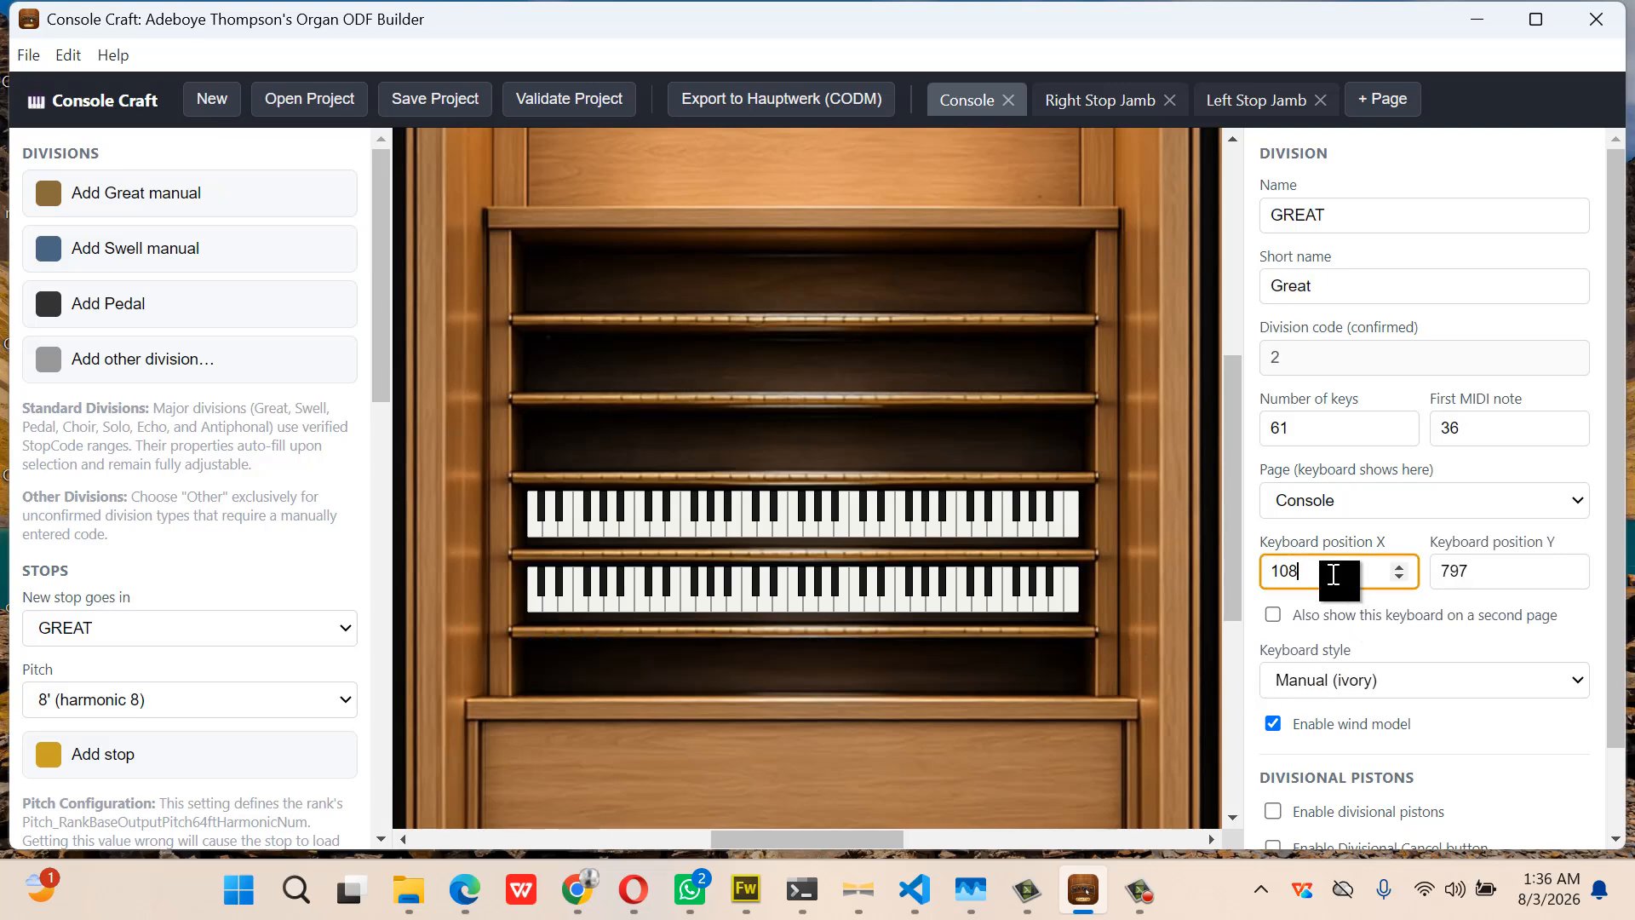
type("3")
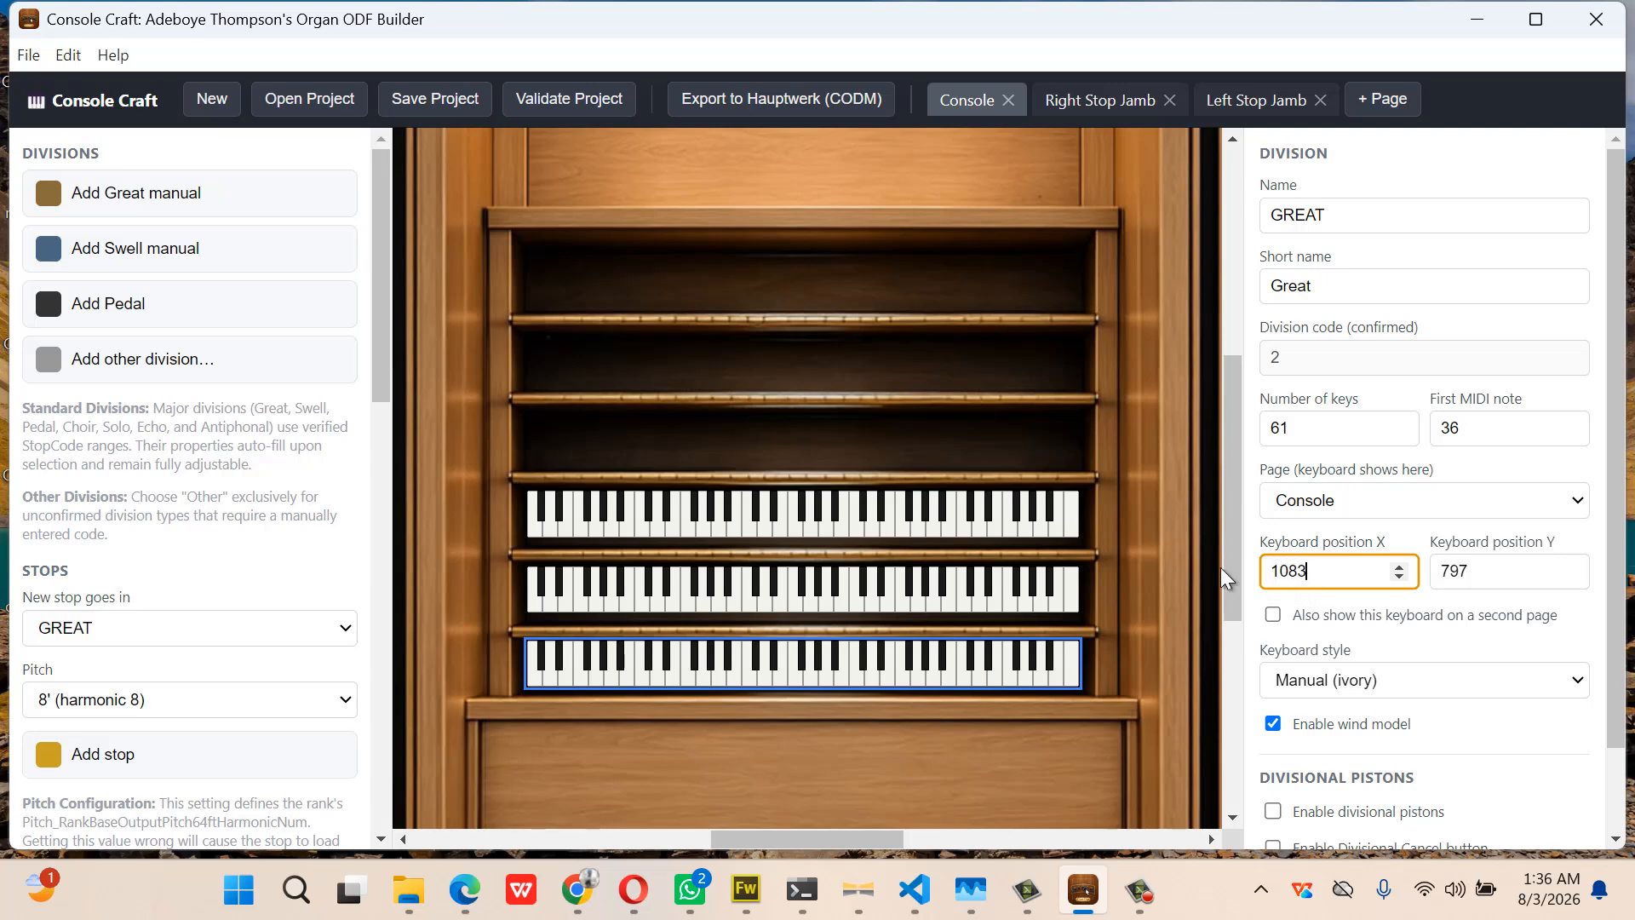
Nudge the Swell and Great keyboards into their slots and move the pedalboard slightly left and up
left_click(884, 587)
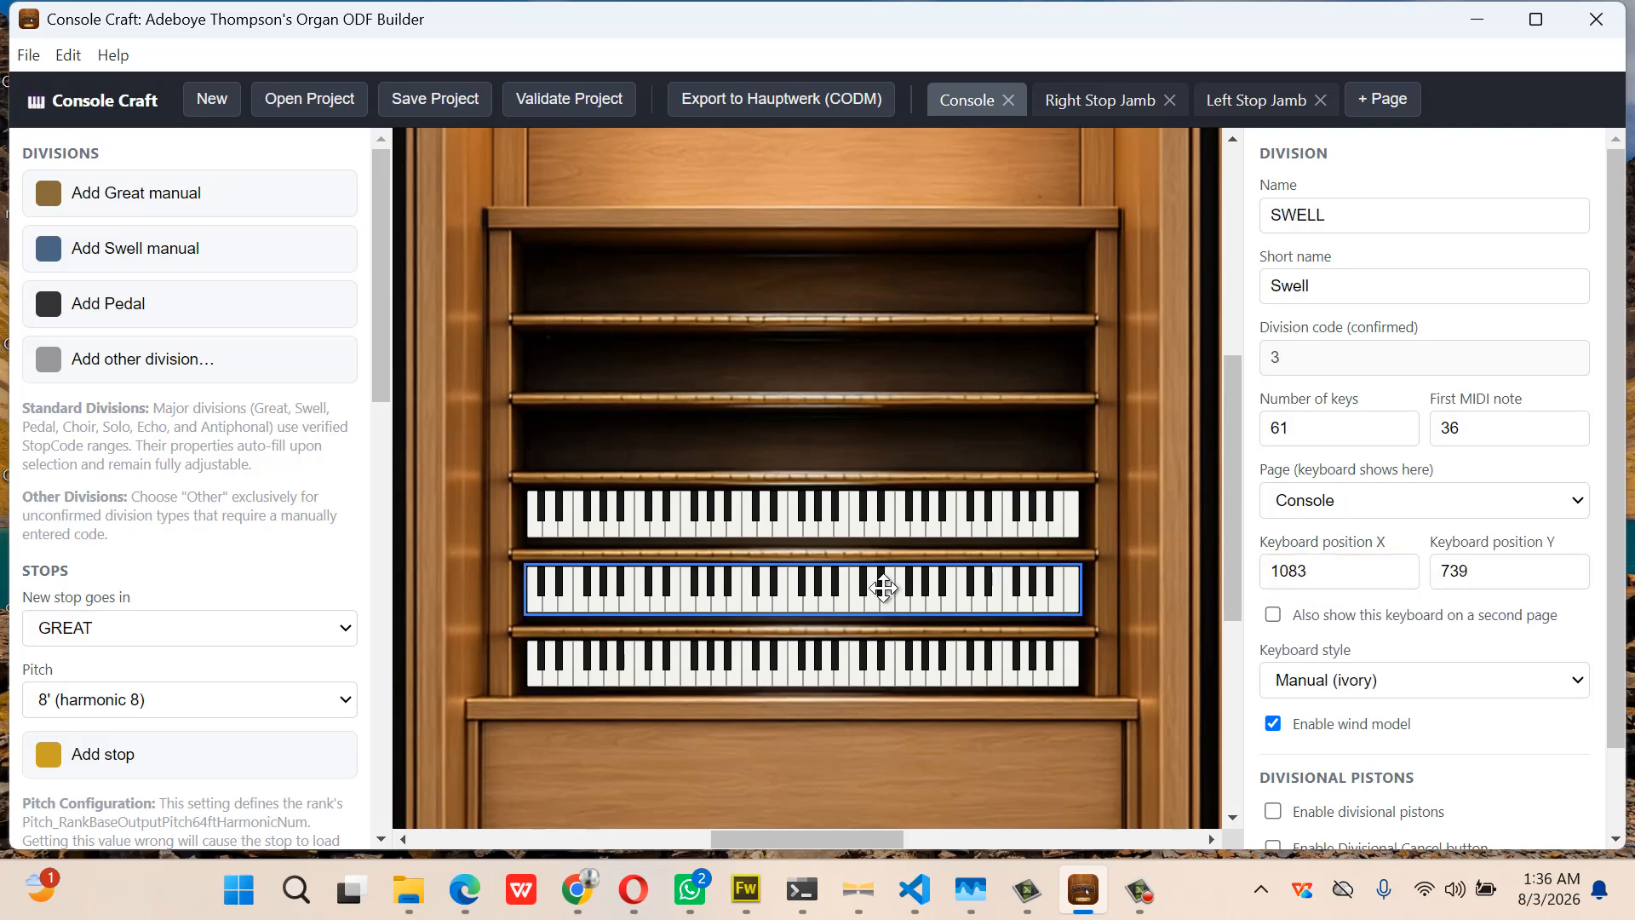
left_click_drag(884, 587, 883, 590)
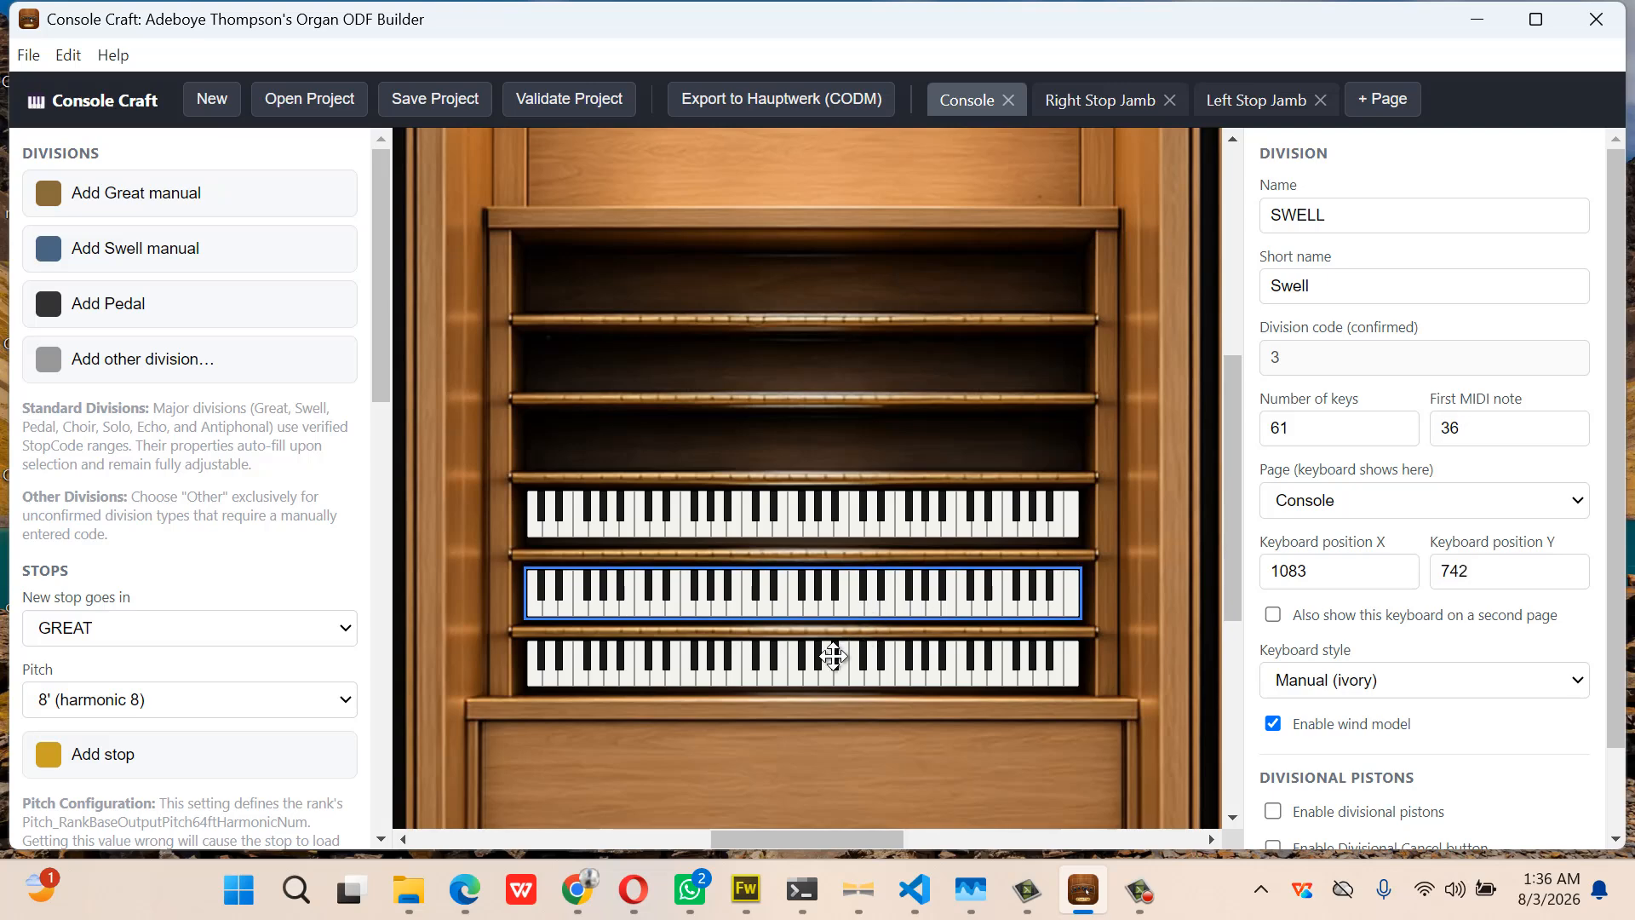
left_click_drag(833, 656, 833, 659)
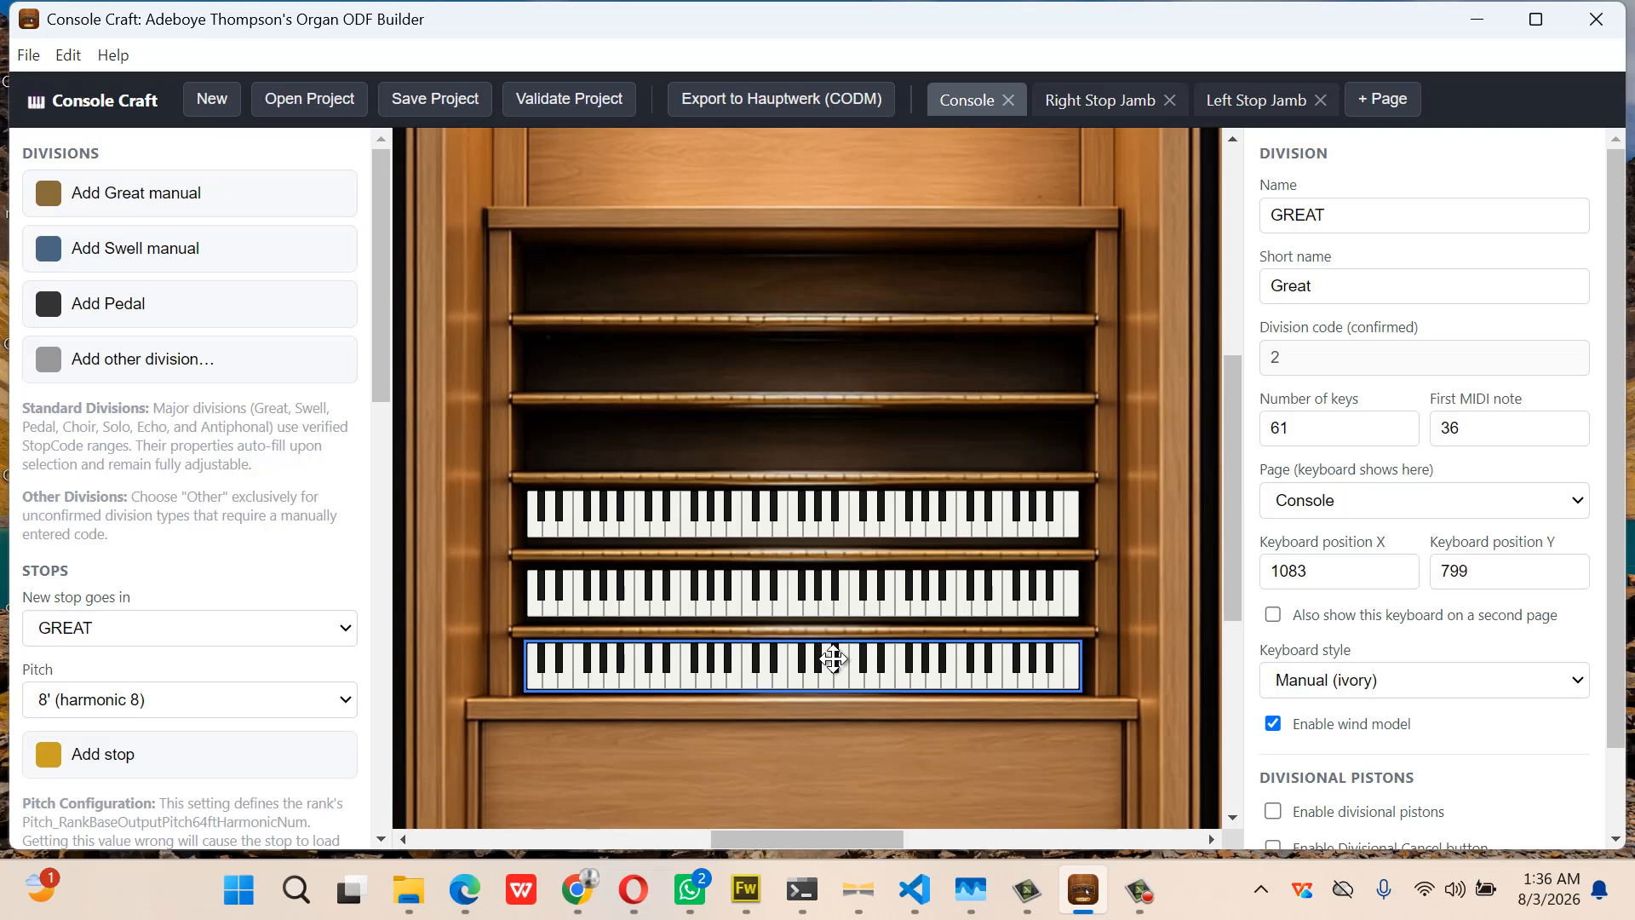
left_click(842, 600)
scroll(890, 732, "down", 3)
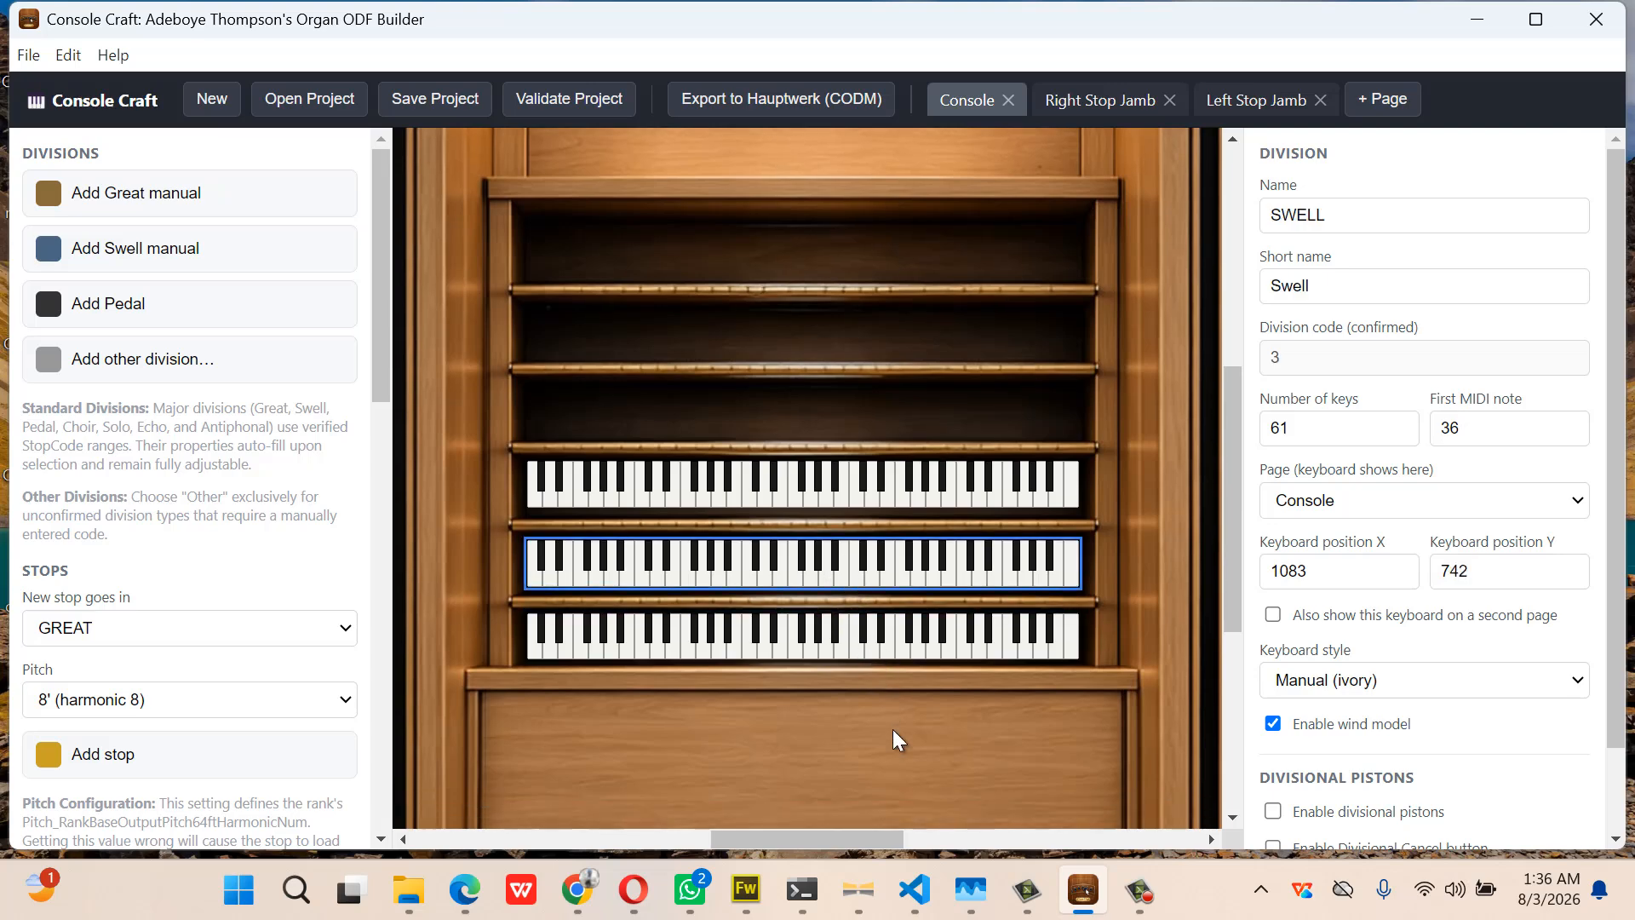
scroll(894, 732, "down", 3)
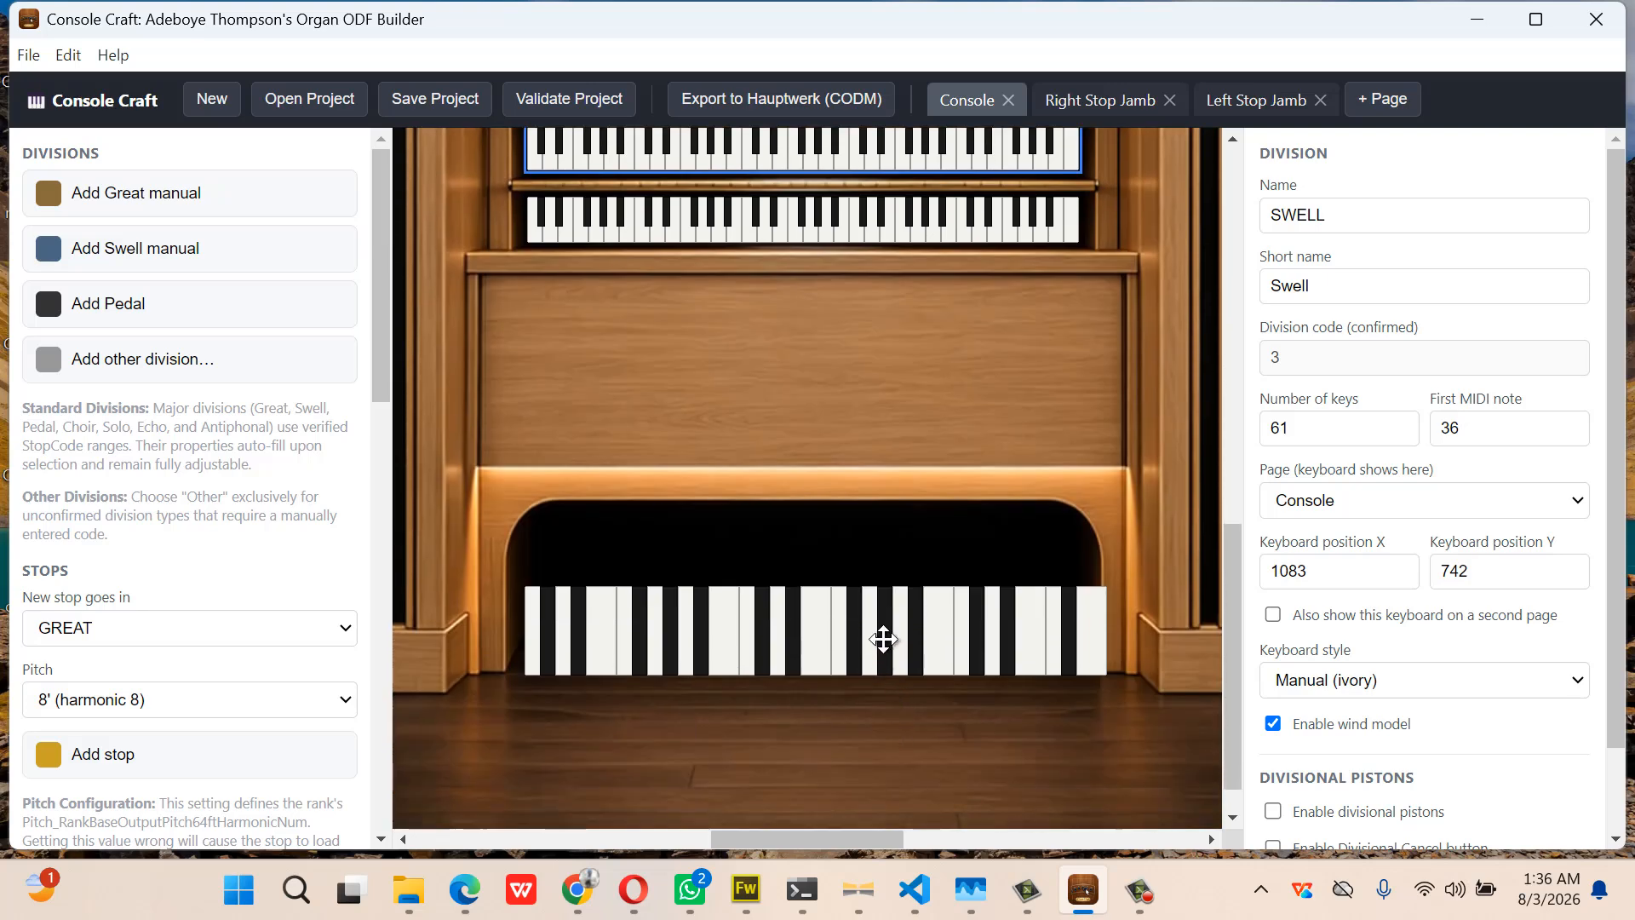
left_click_drag(879, 641, 868, 632)
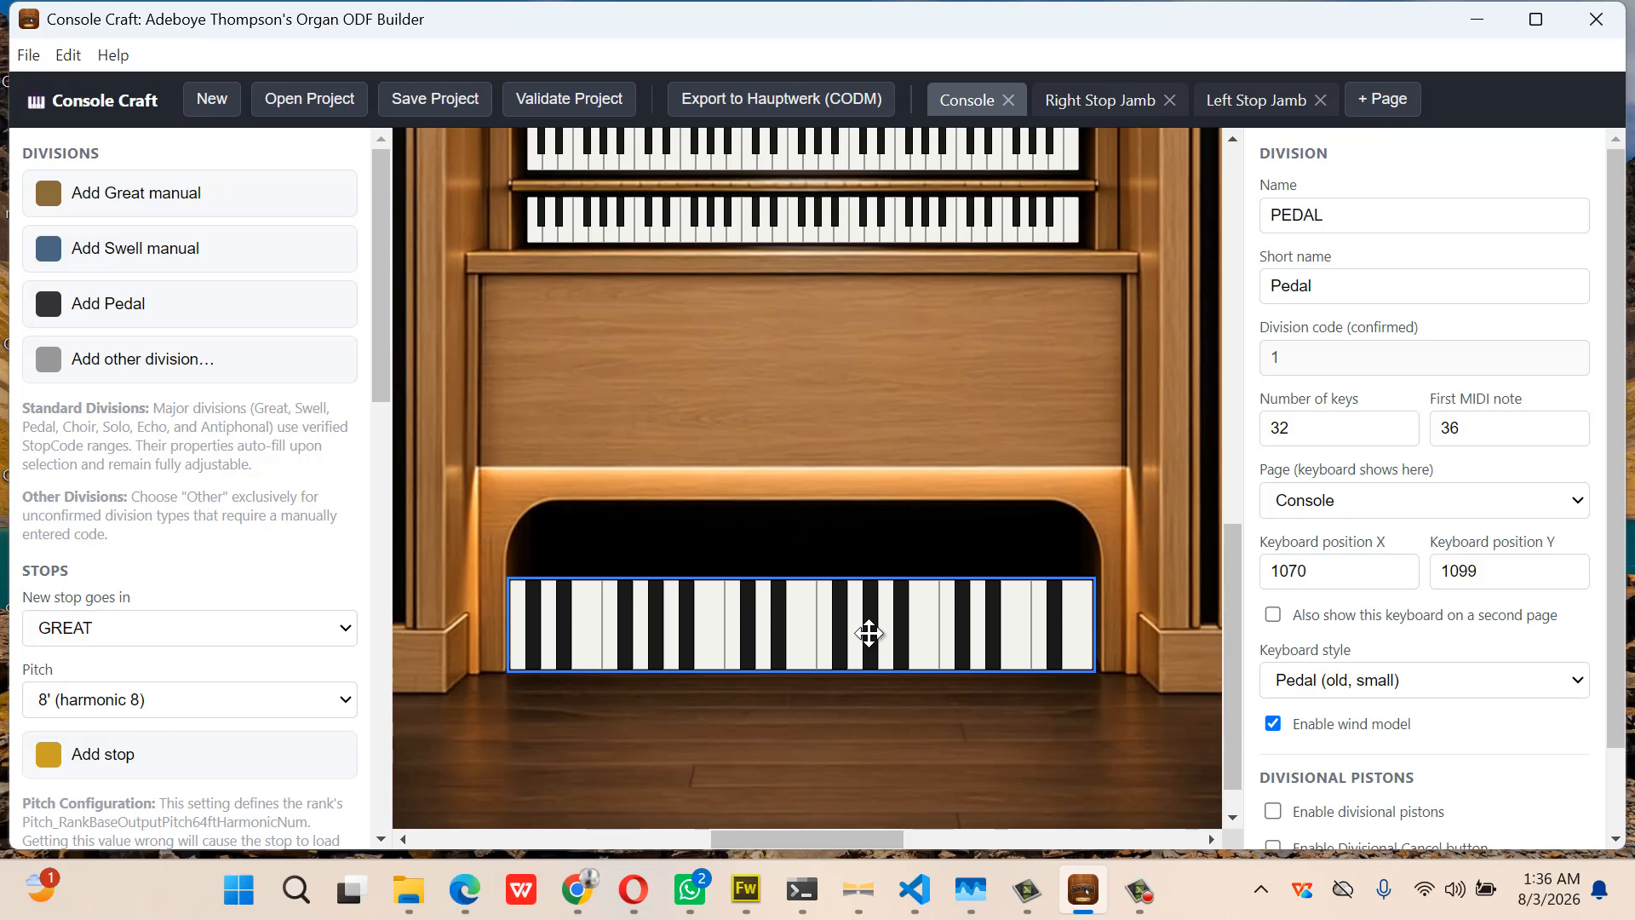
Enable 8 round general pistons on the Console page and view the whole console at 25%
left_click(1041, 409)
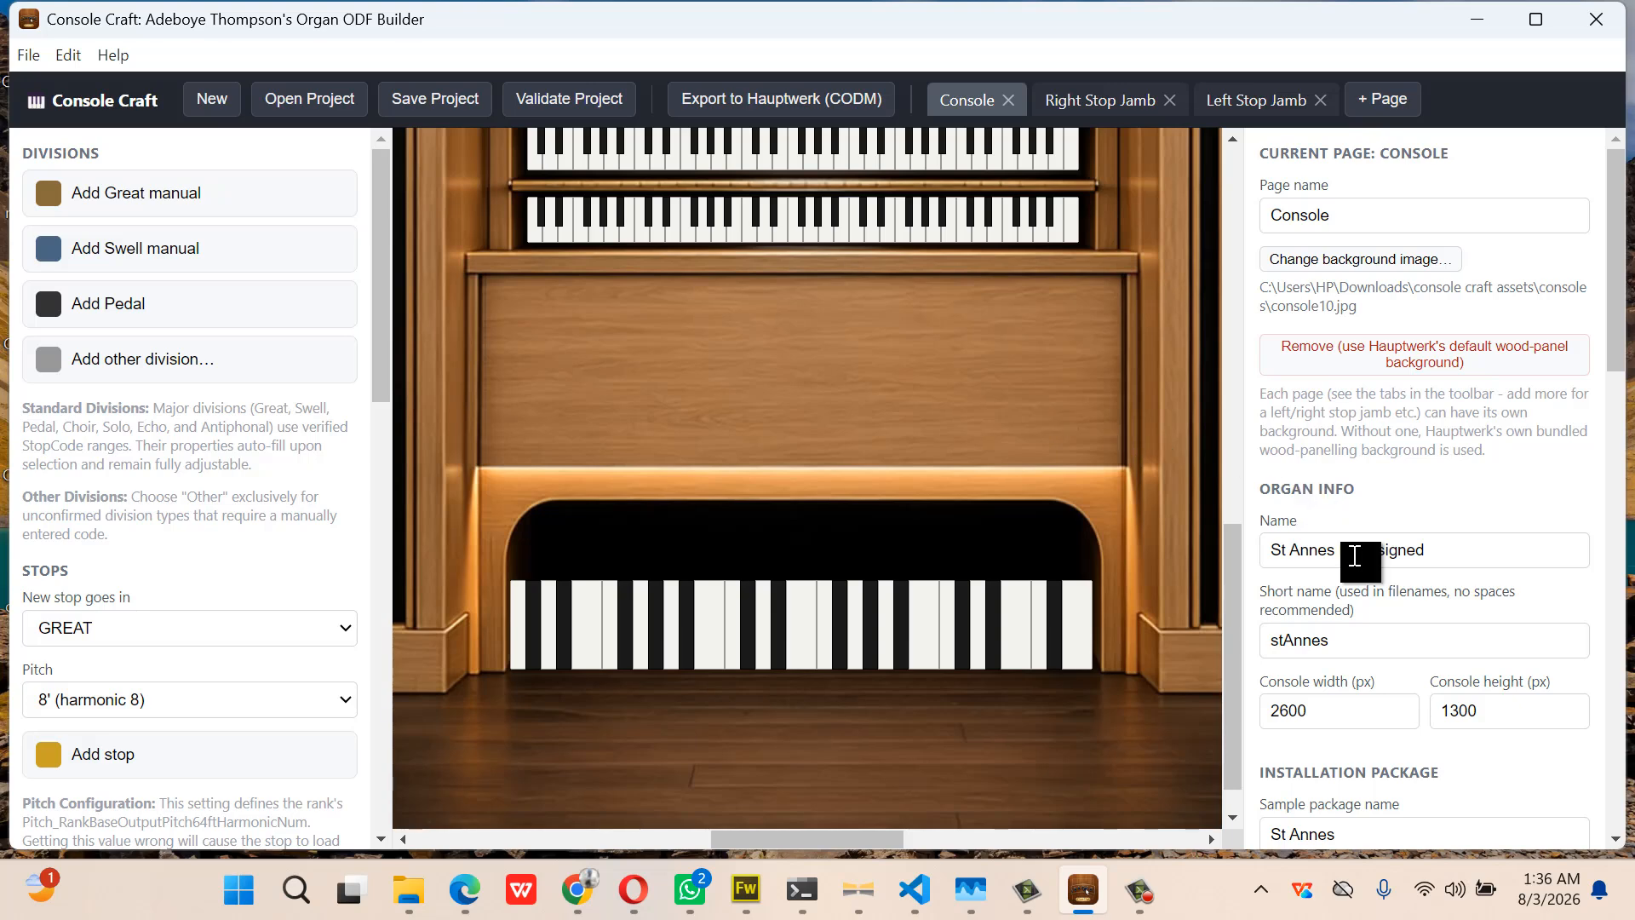
scroll(1354, 555, "down", 5)
scroll(1354, 555, "down", 6)
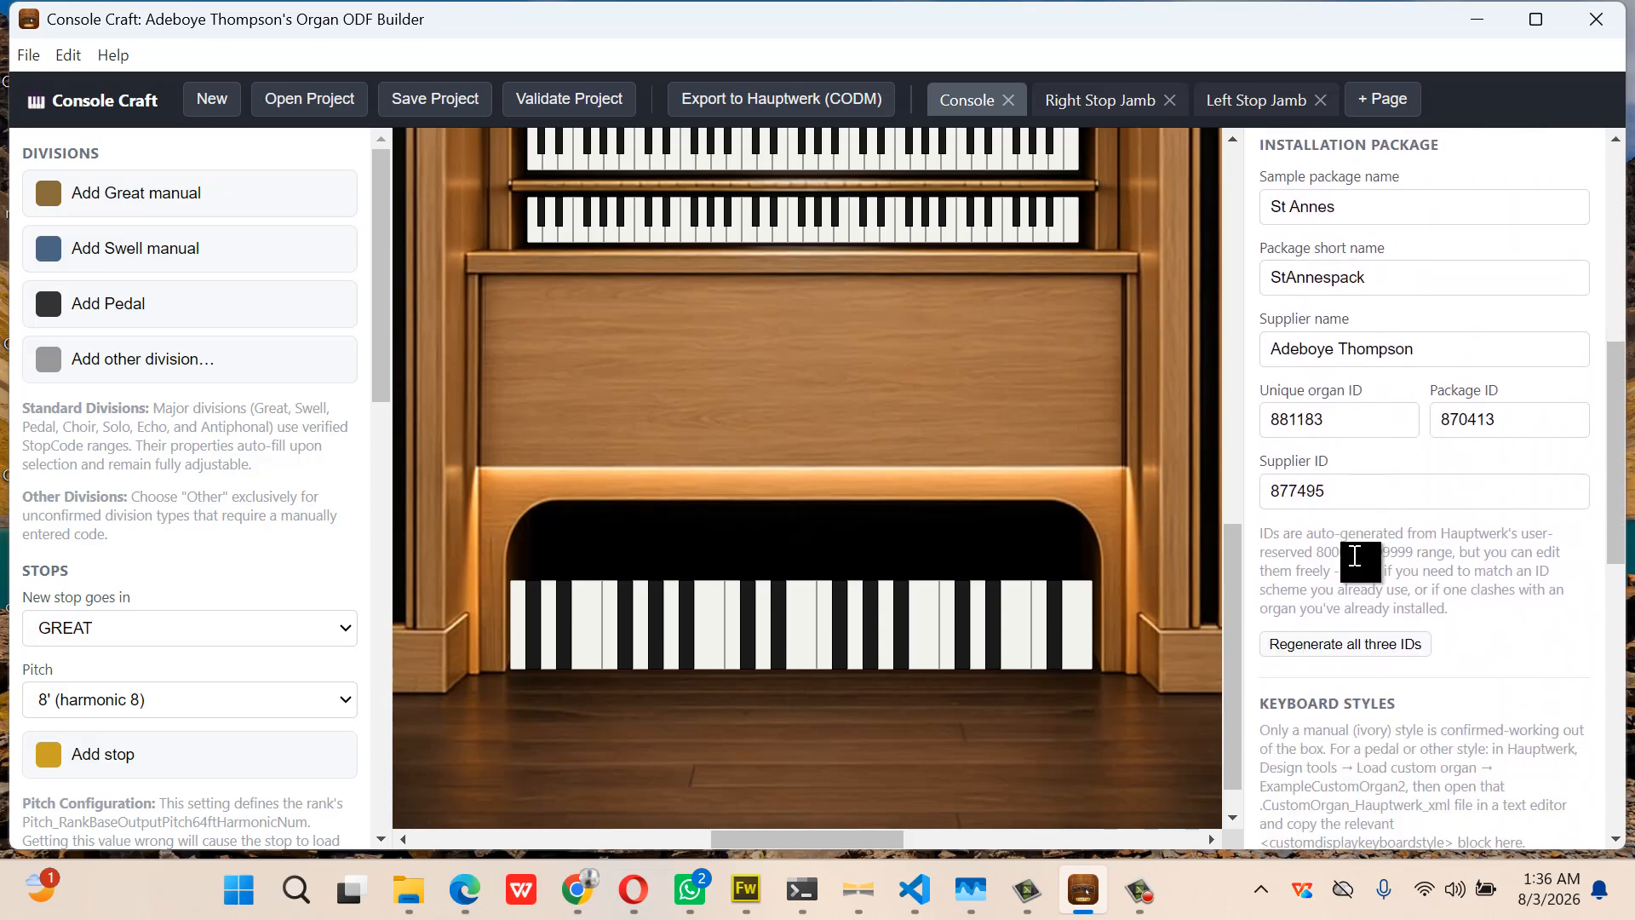
scroll(1352, 554, "down", 6)
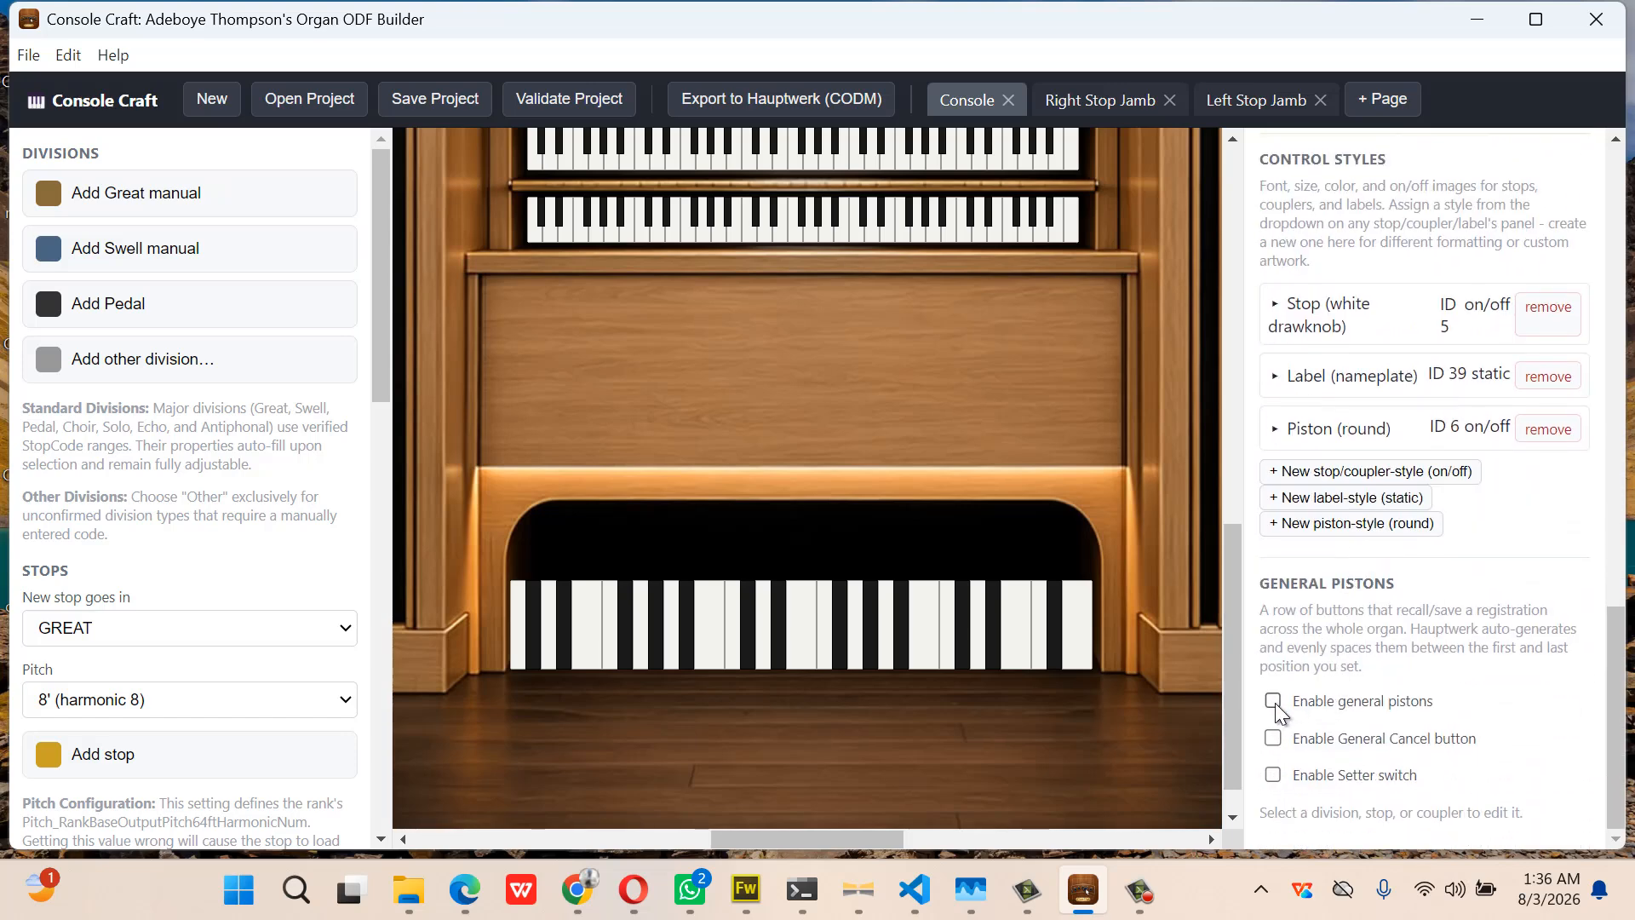
left_click(1274, 702)
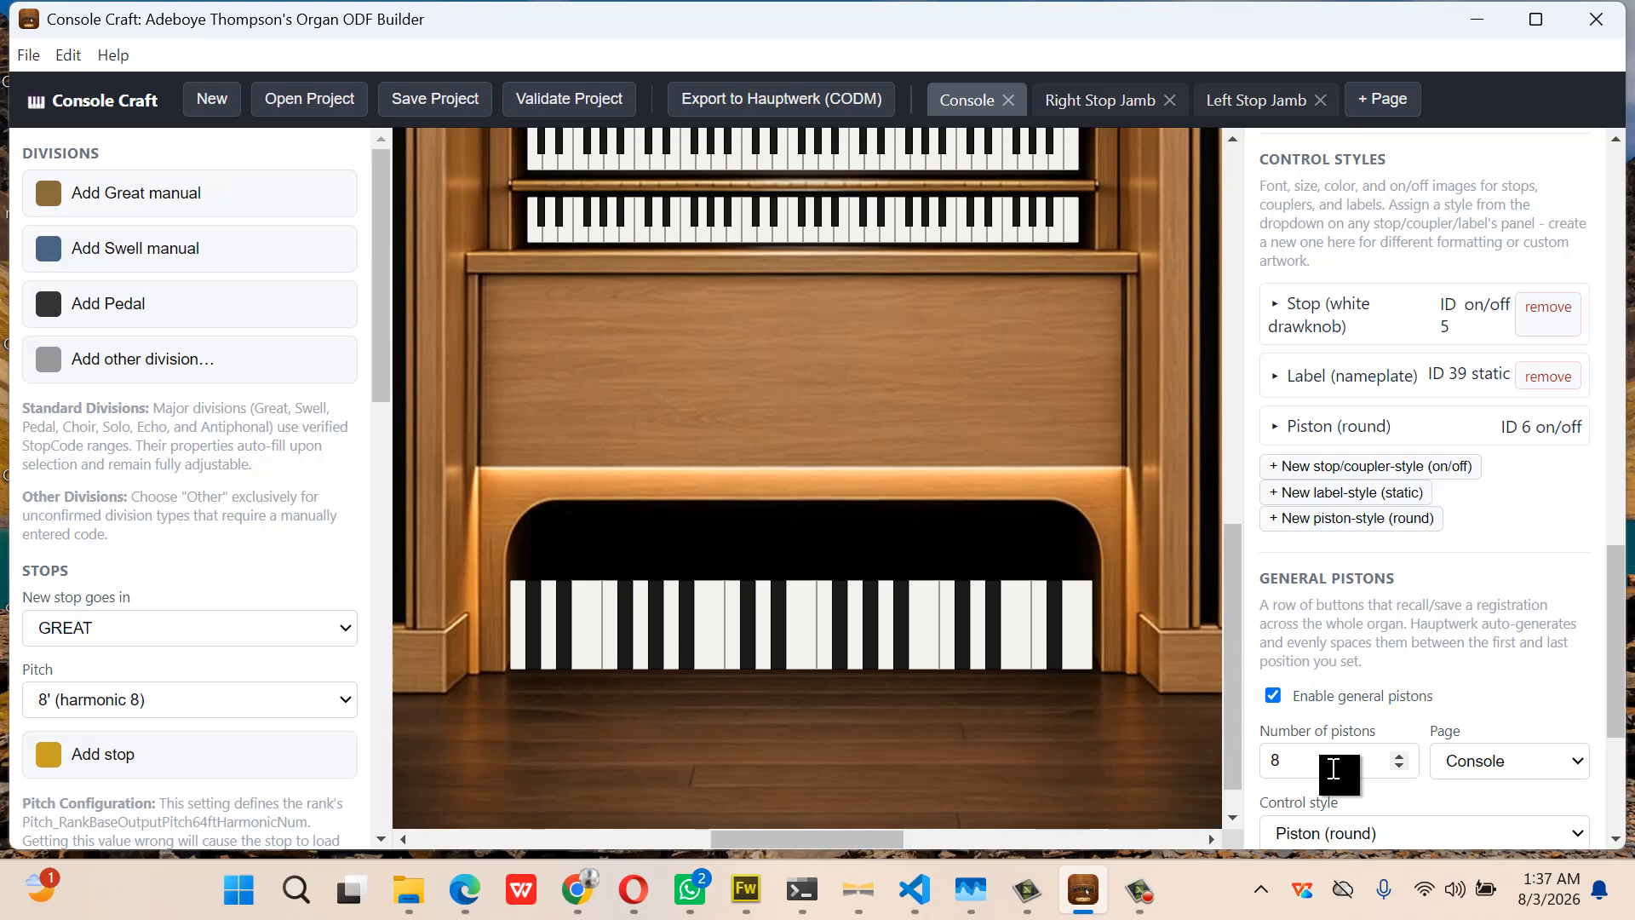
scroll(1334, 769, "down", 3)
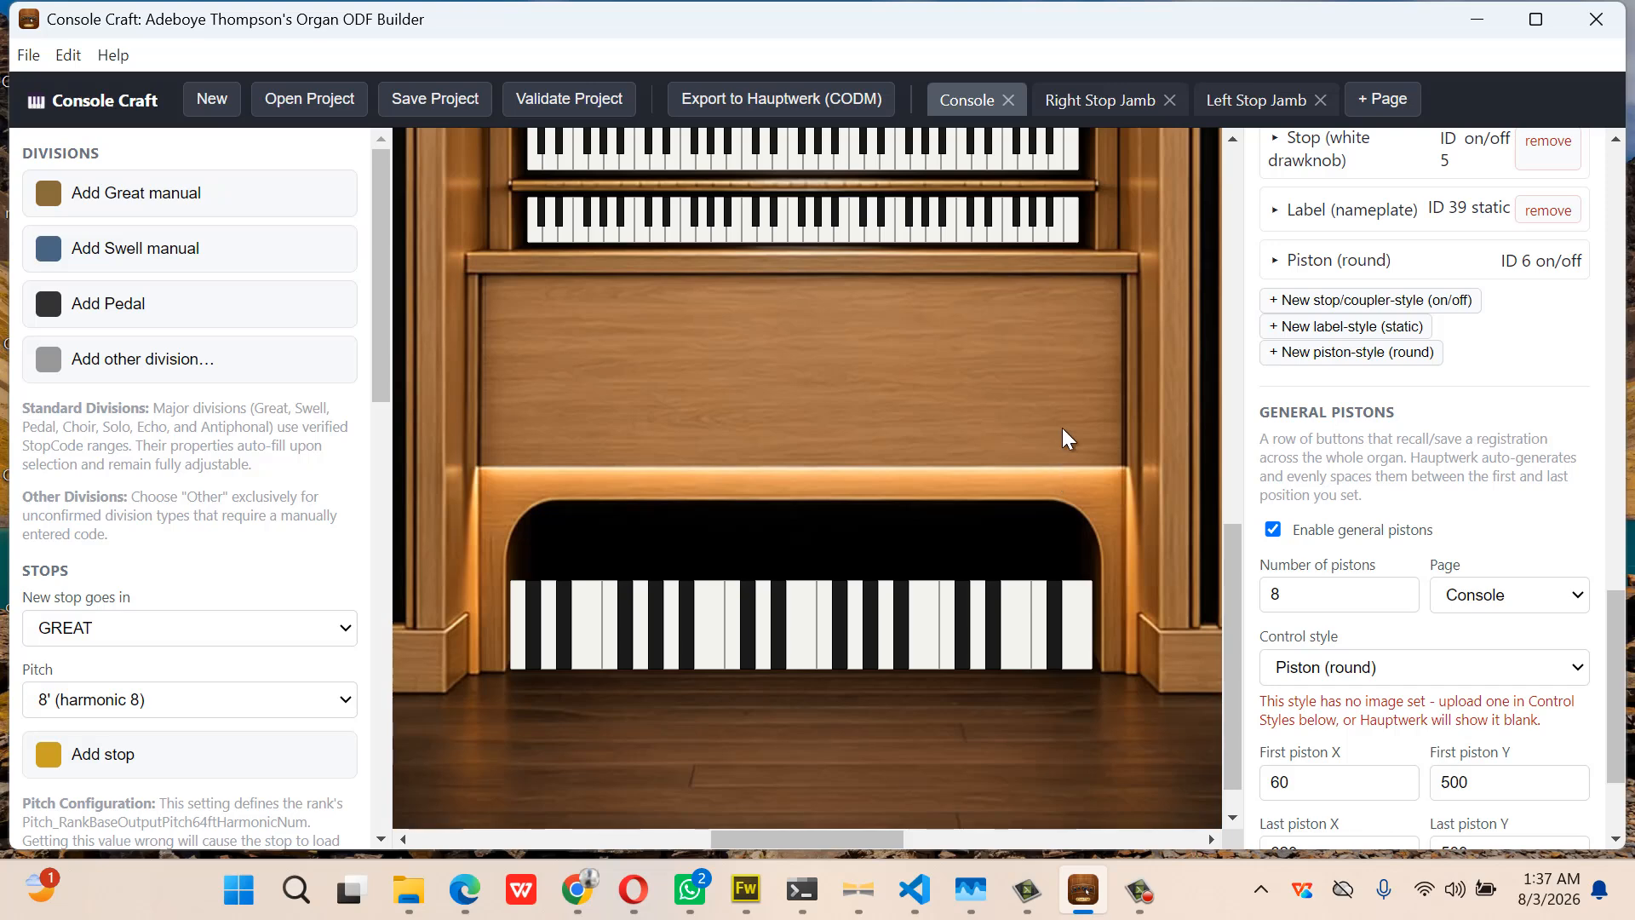
scroll(1064, 421, "left", 14)
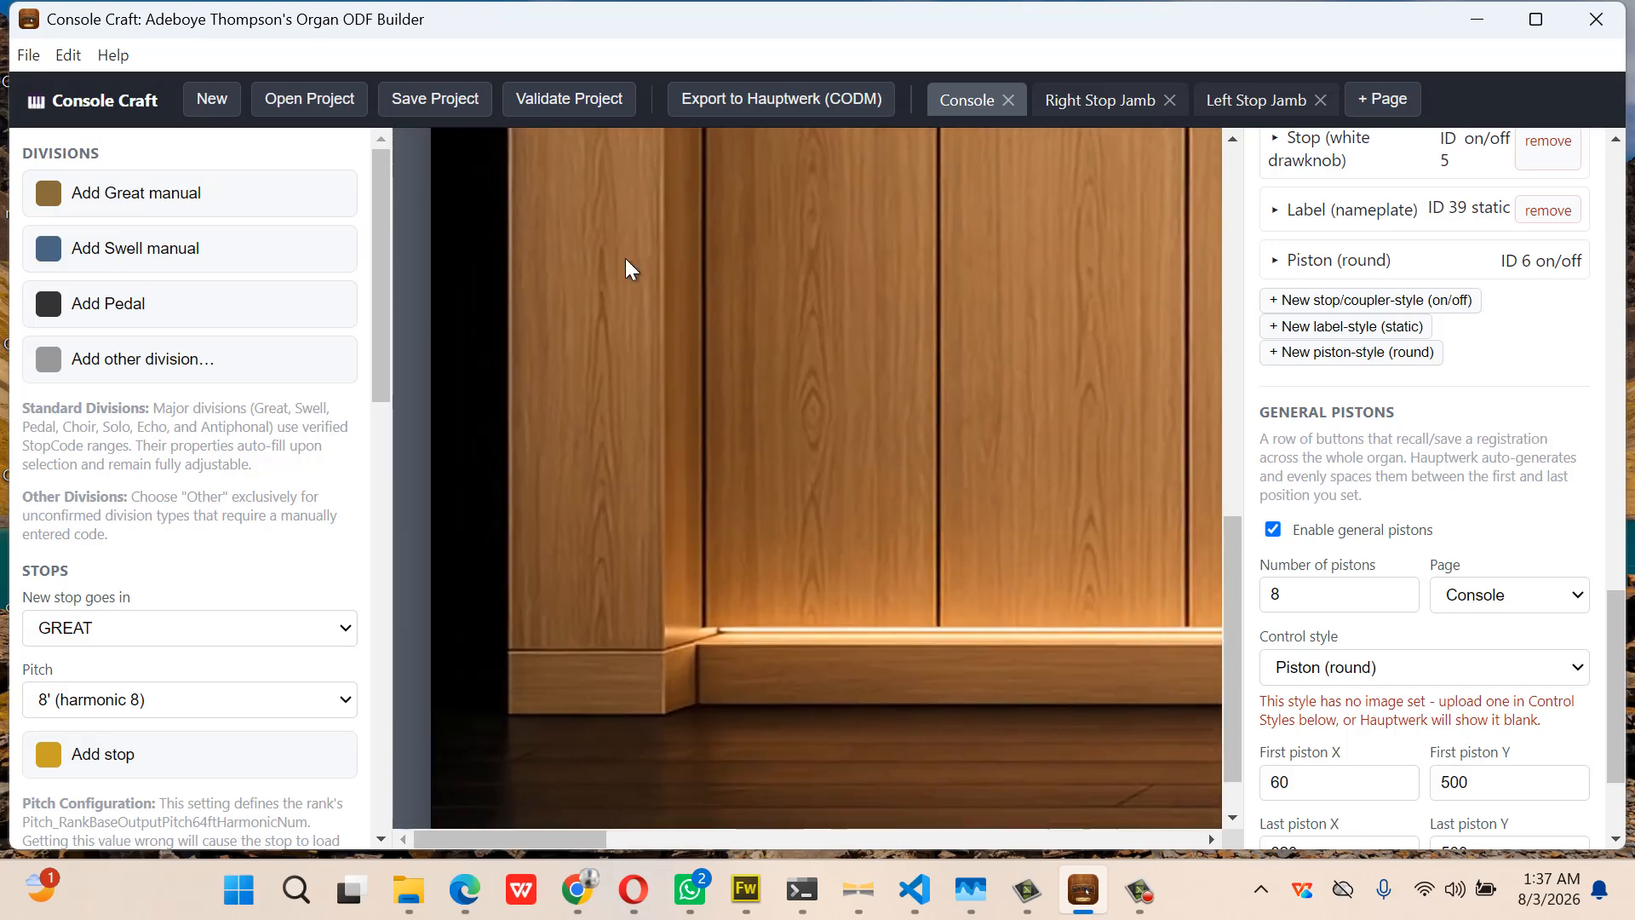
scroll(627, 269, "up", 10)
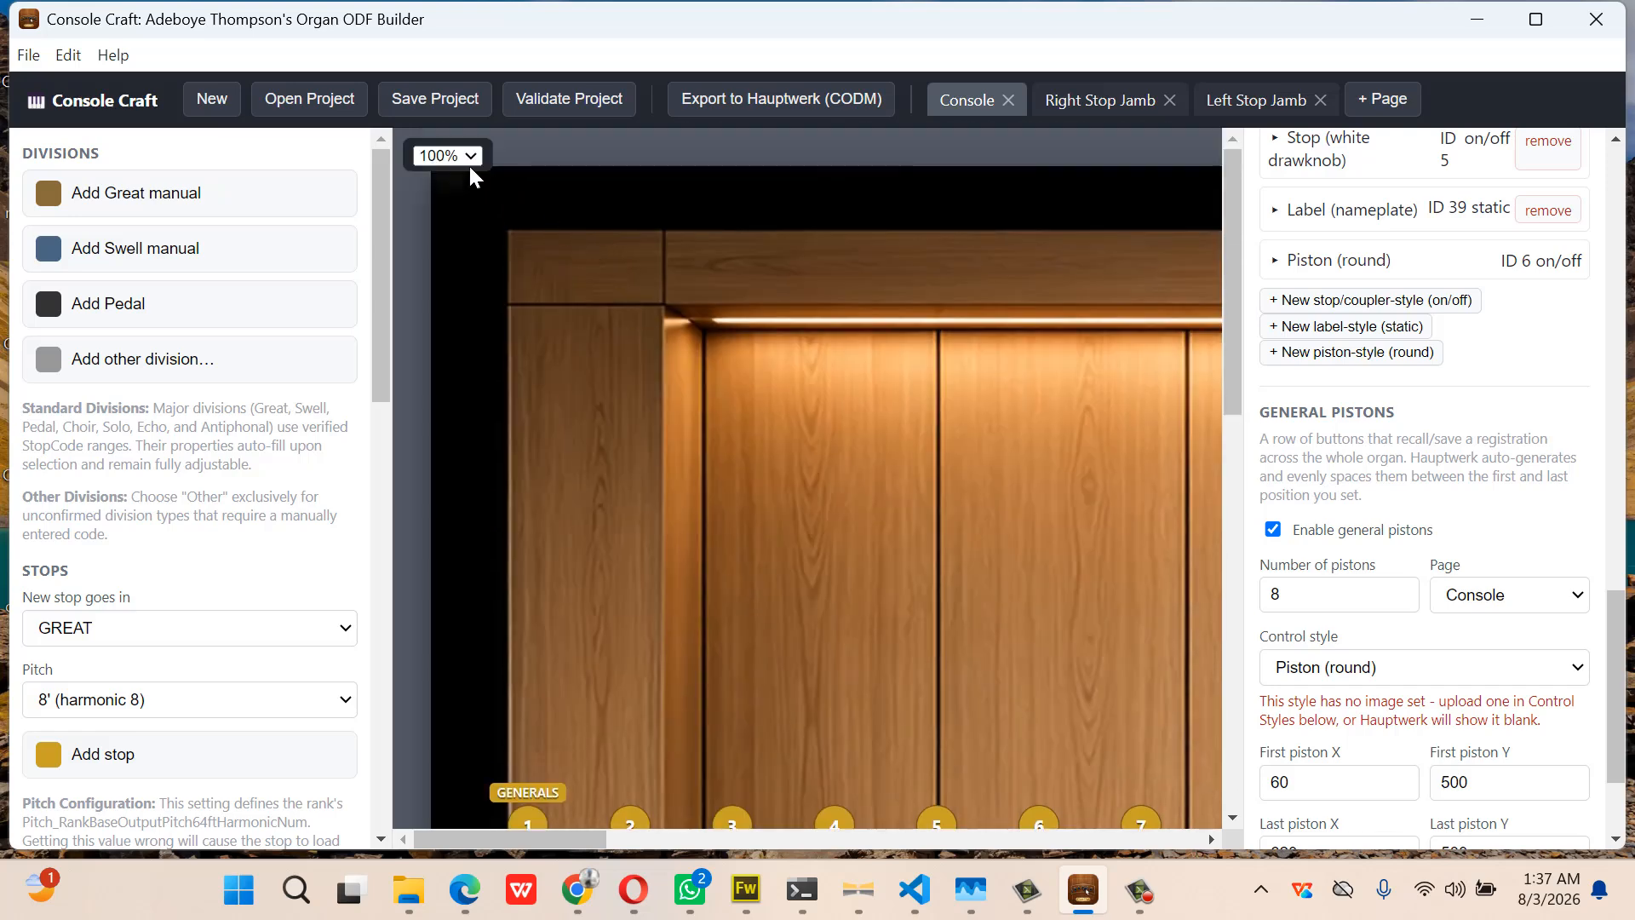
left_click(465, 154)
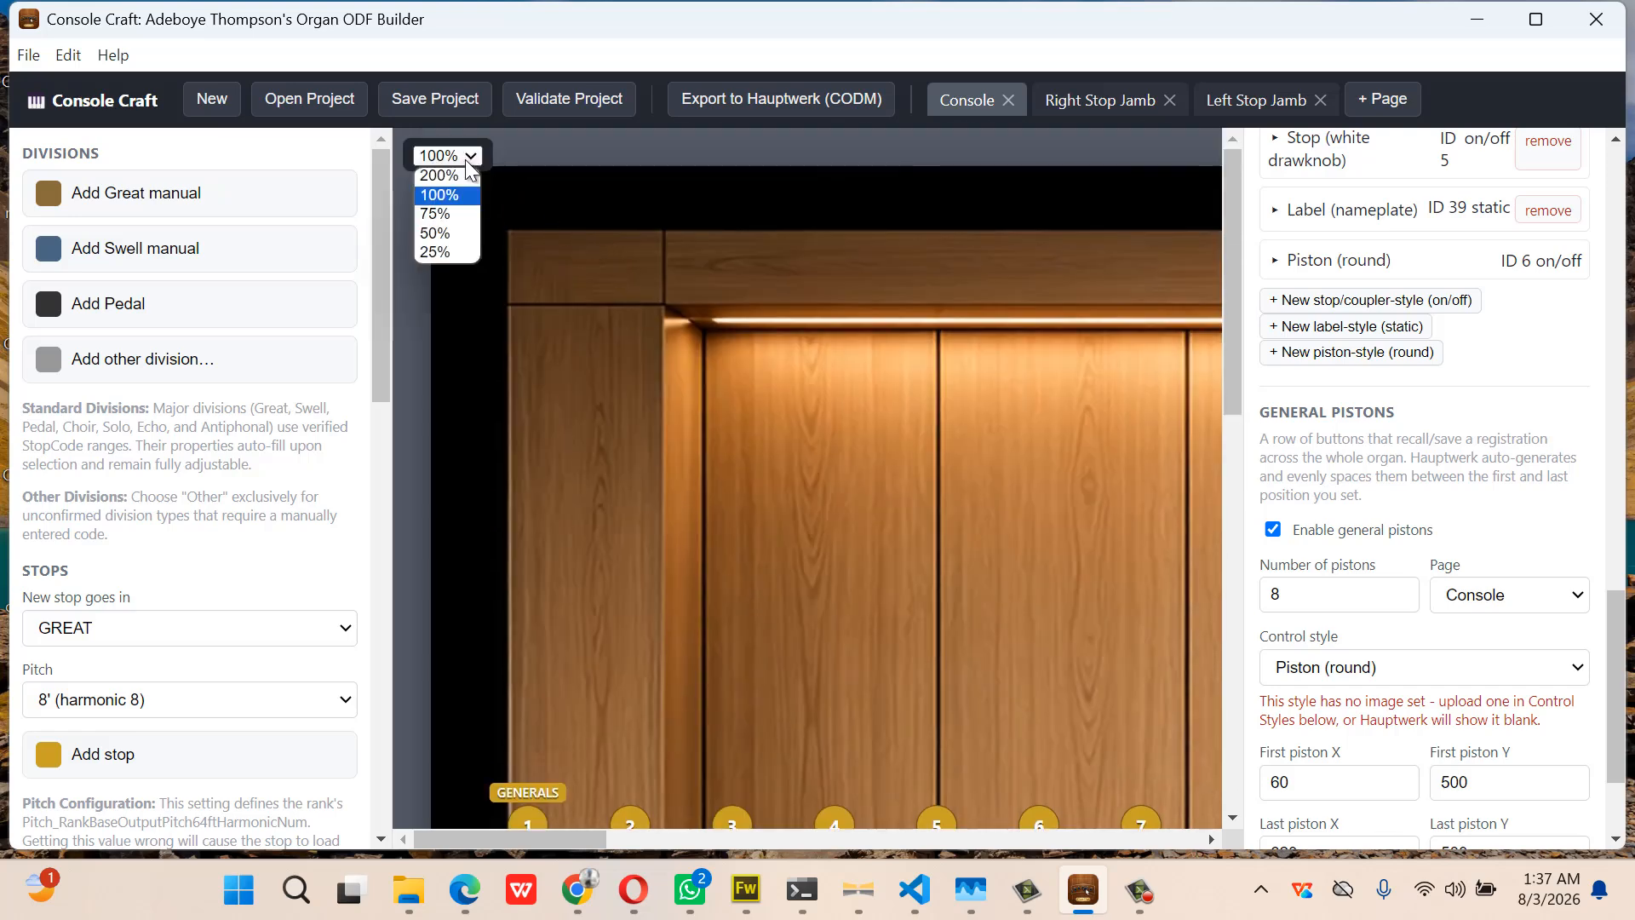
left_click(451, 252)
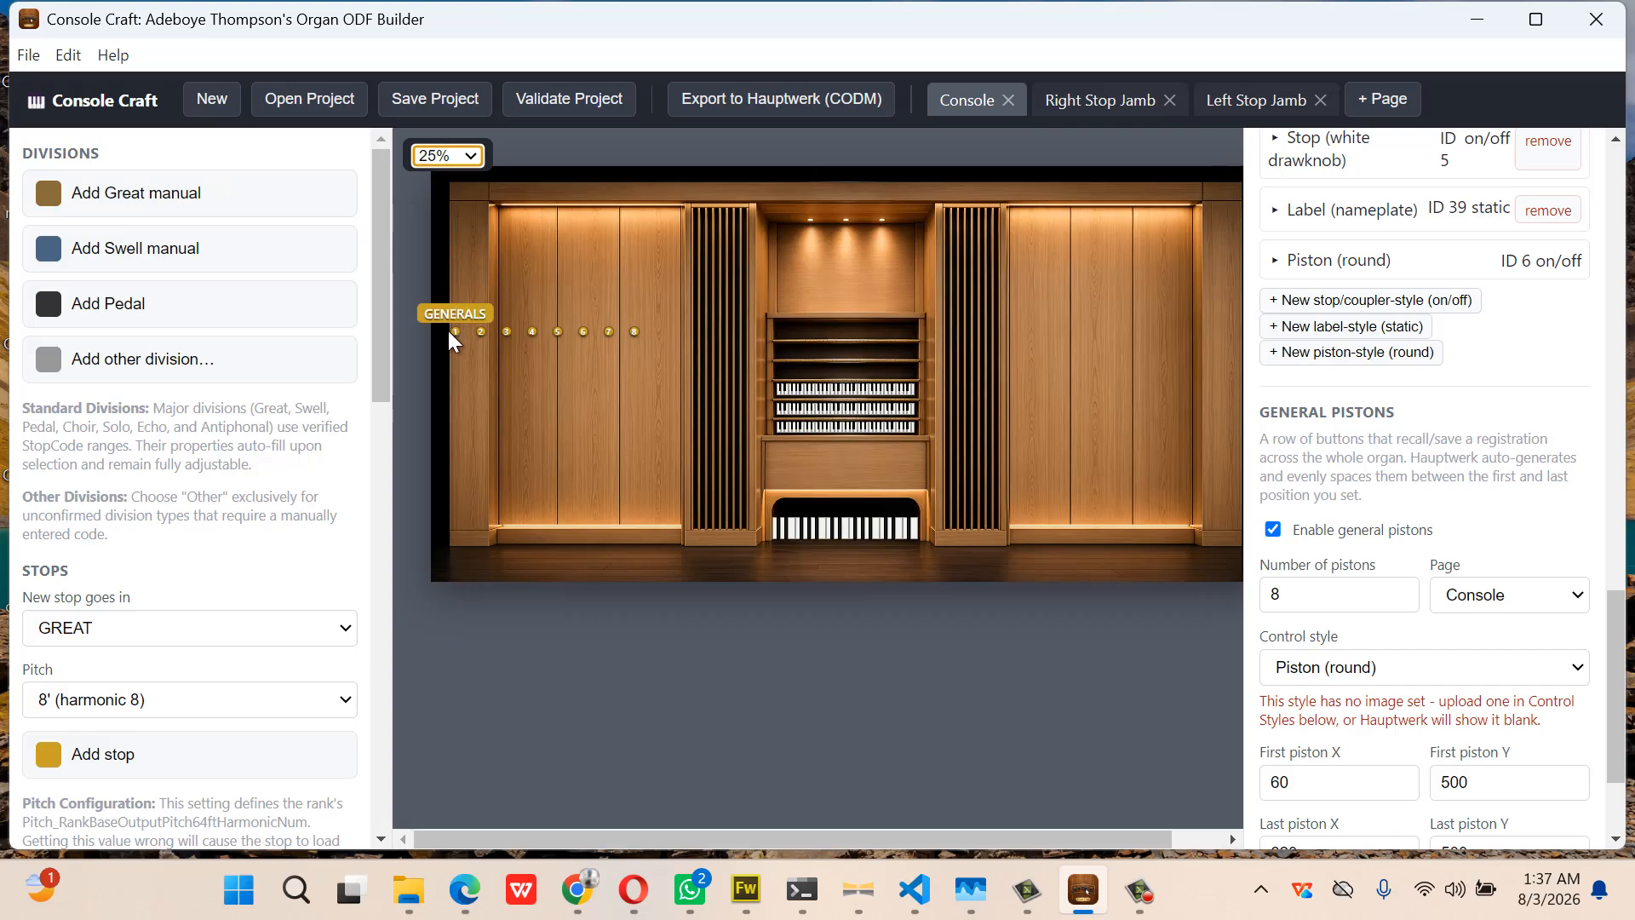
Drag the general piston row onto the ledge above the pedalboard, working at 75% zoom
left_click_drag(457, 334, 751, 500)
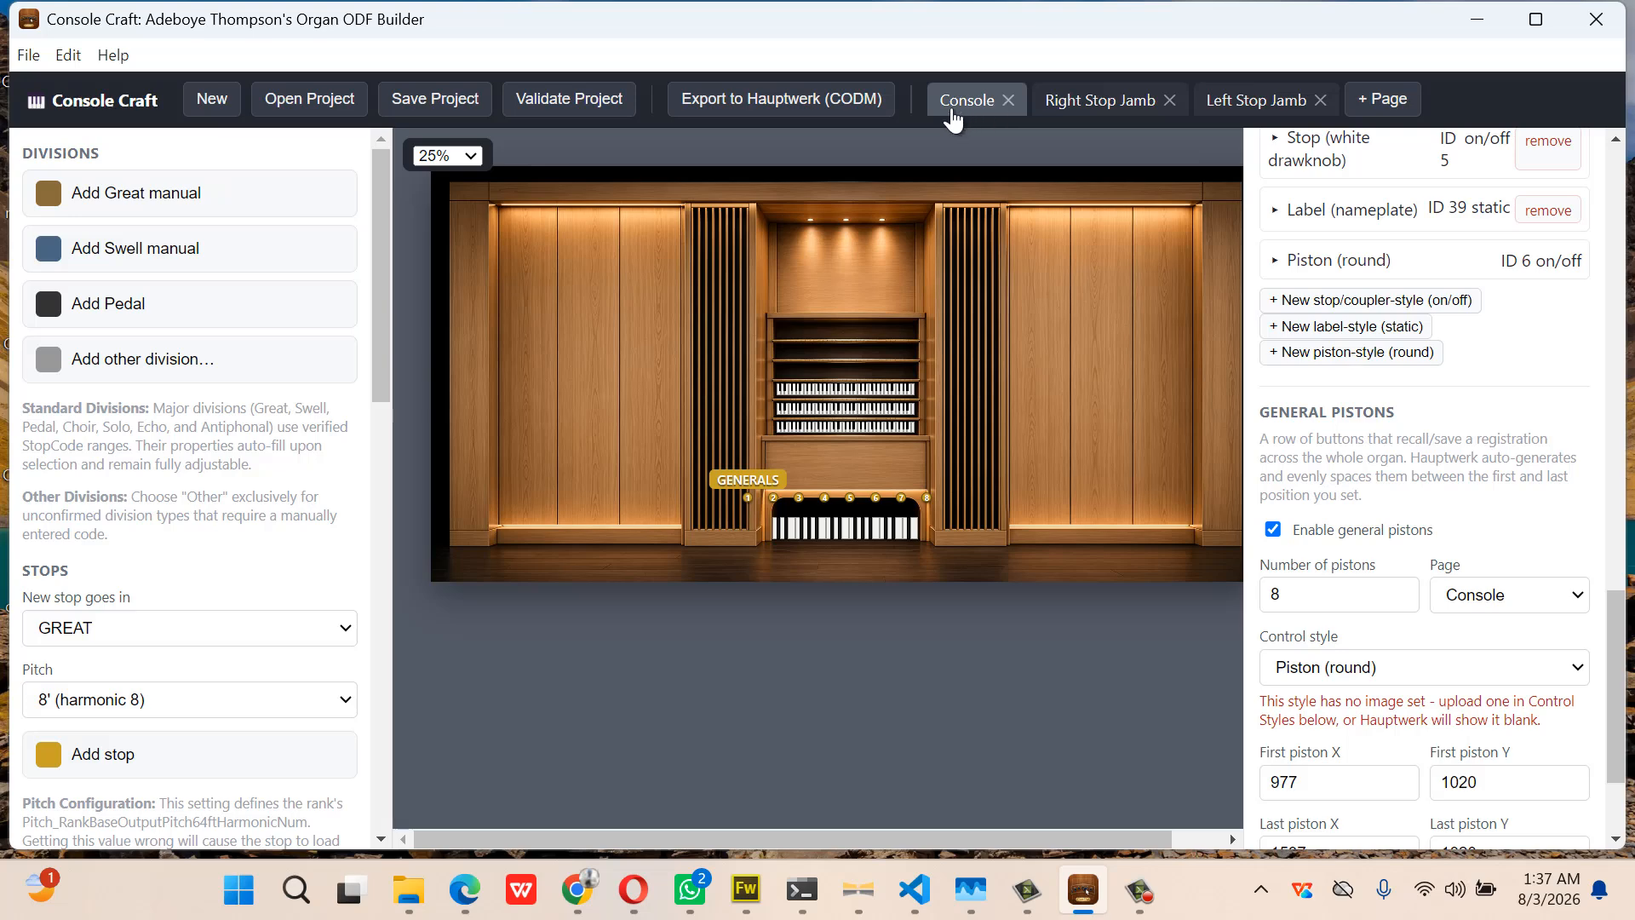
left_click(463, 160)
left_click(460, 218)
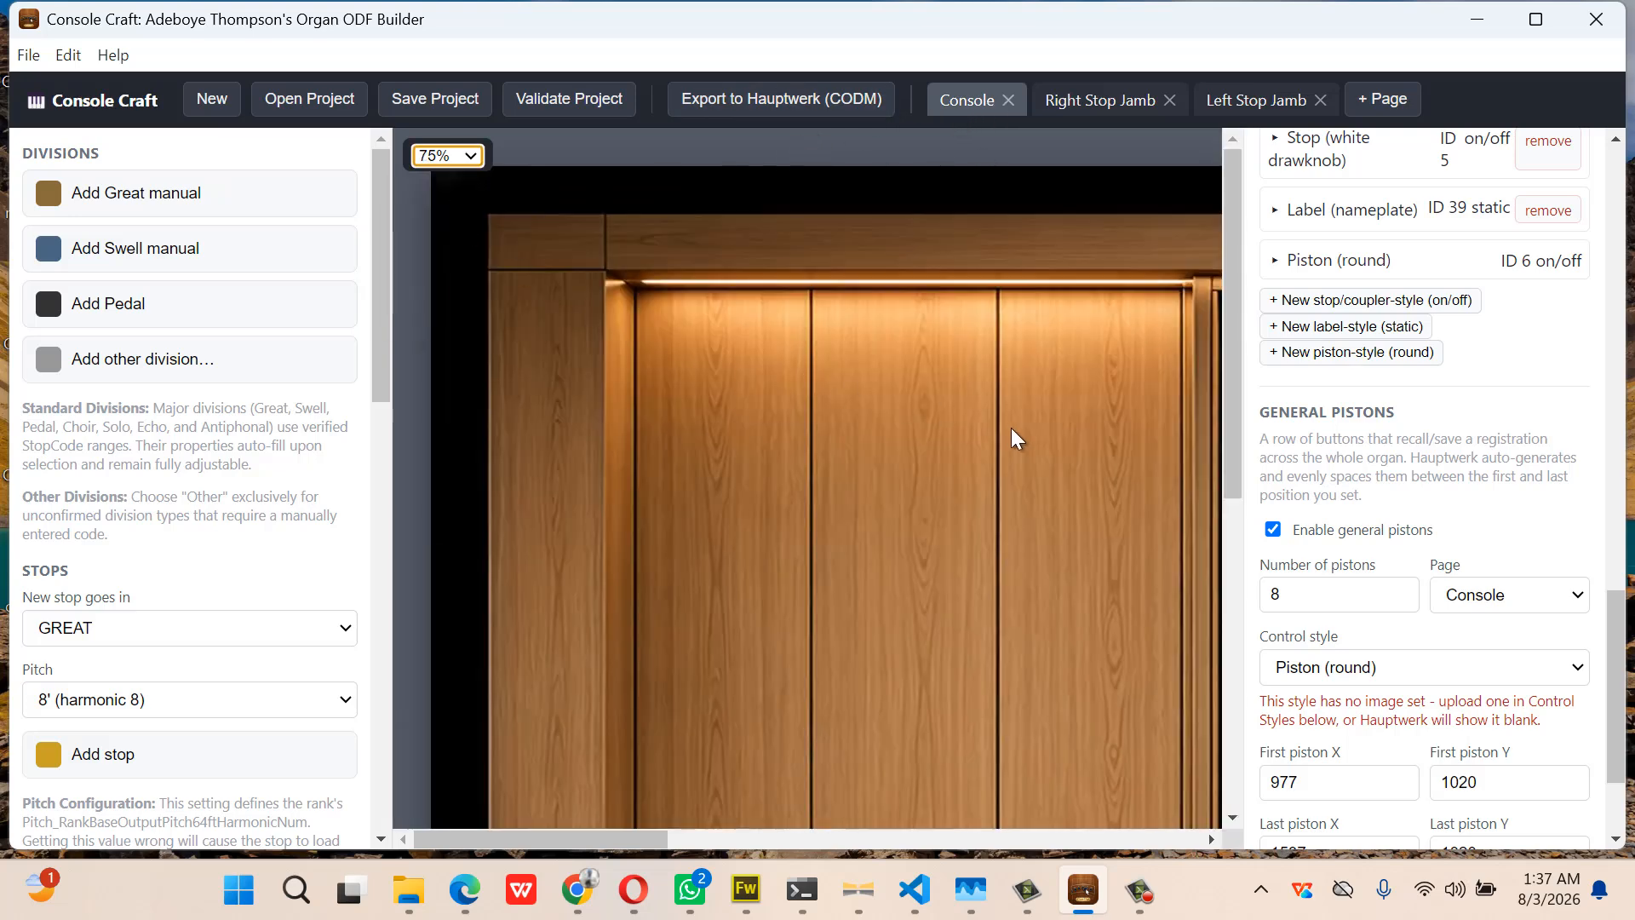
scroll(1010, 428, "right", 10)
scroll(1010, 428, "down", 5)
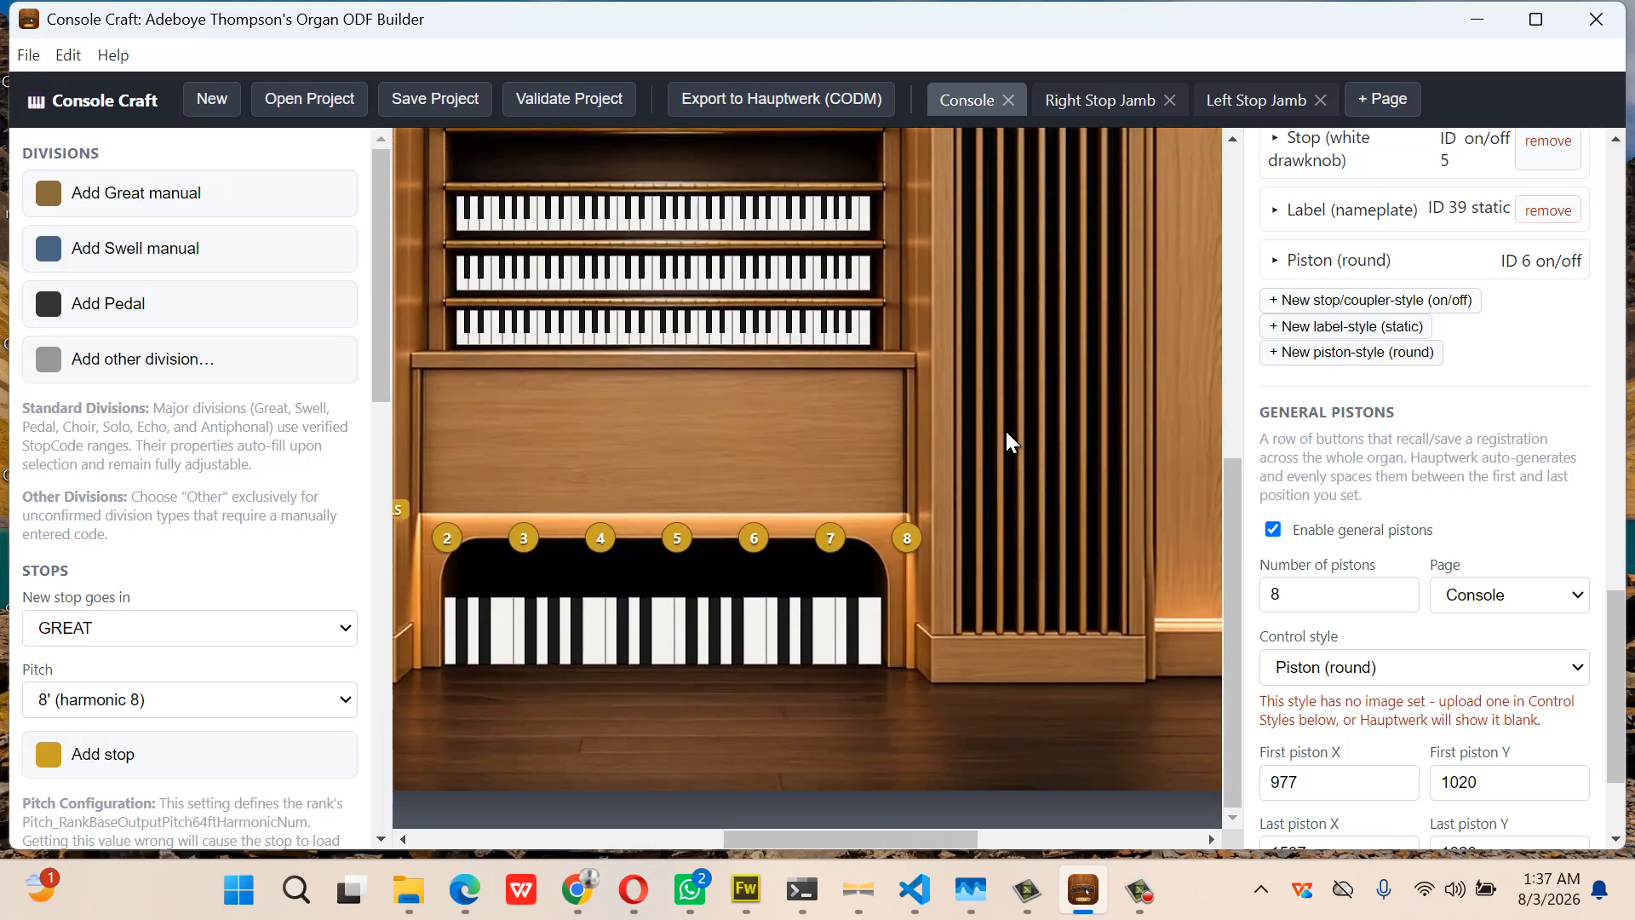
scroll(850, 472, "left", 3)
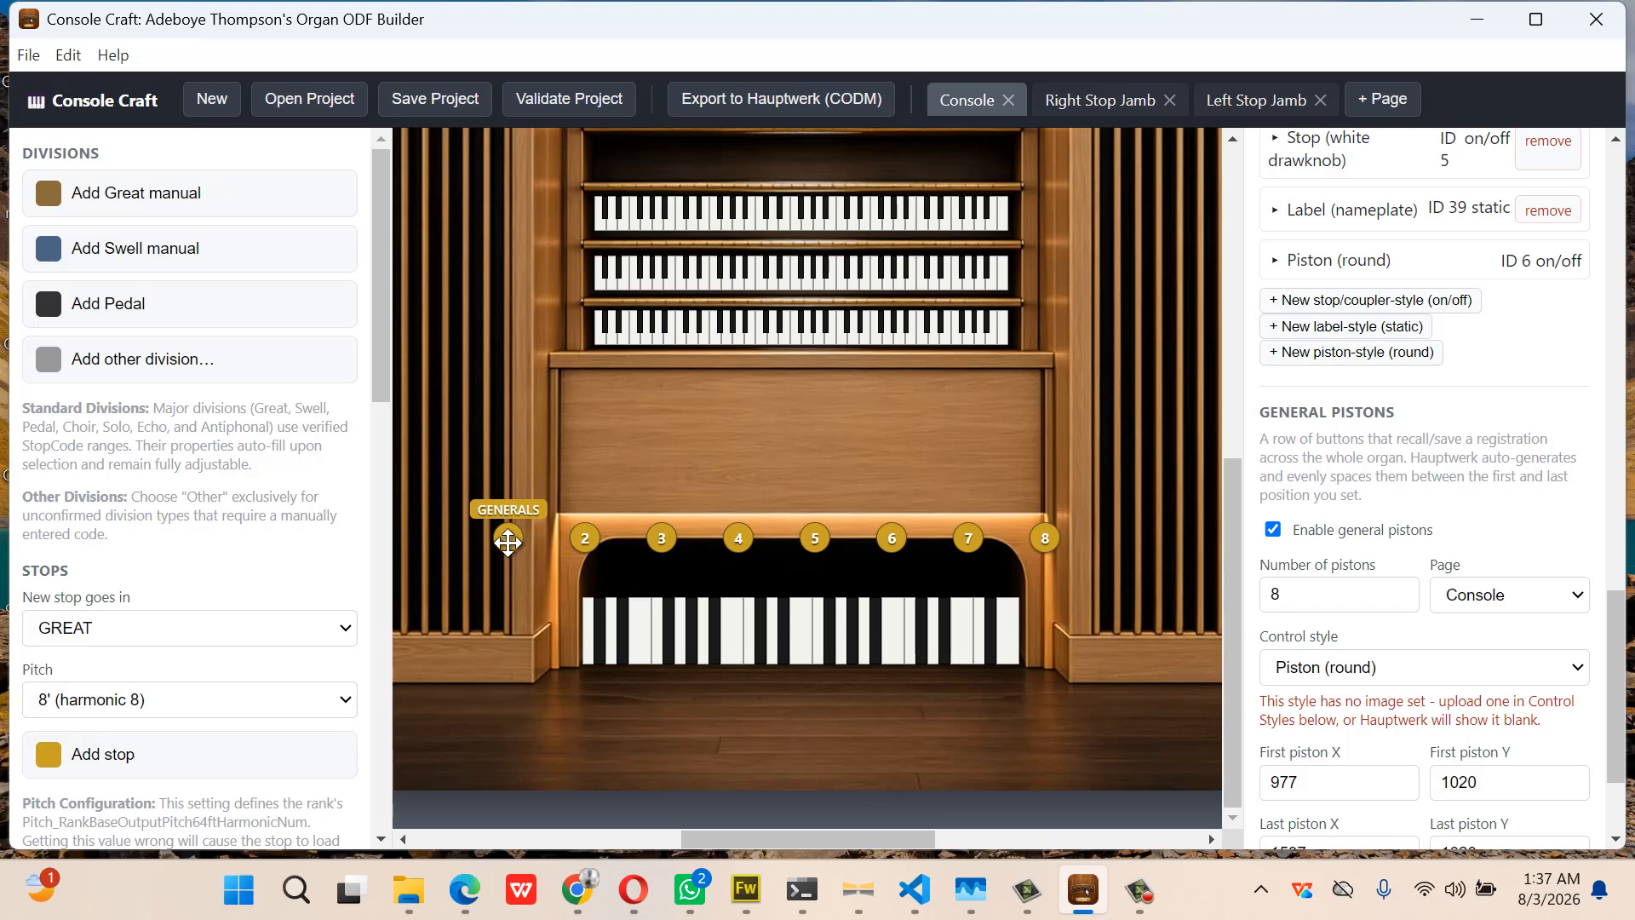
left_click_drag(509, 541, 648, 528)
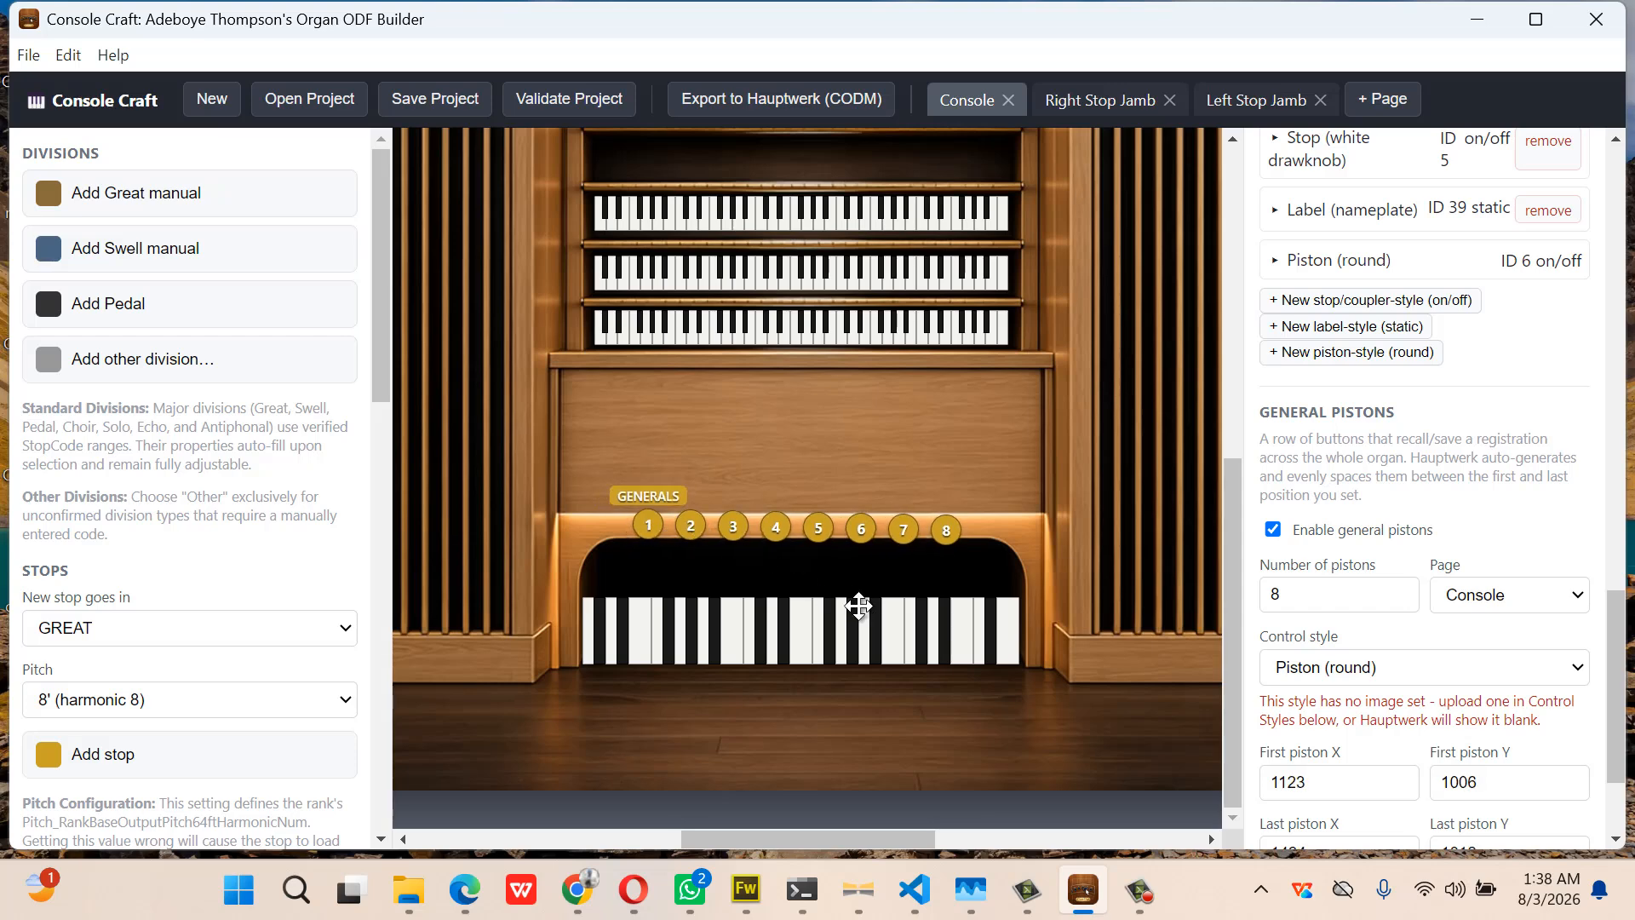
Set the first general piston's Y position to 1012
scroll(1280, 686, "down", 1)
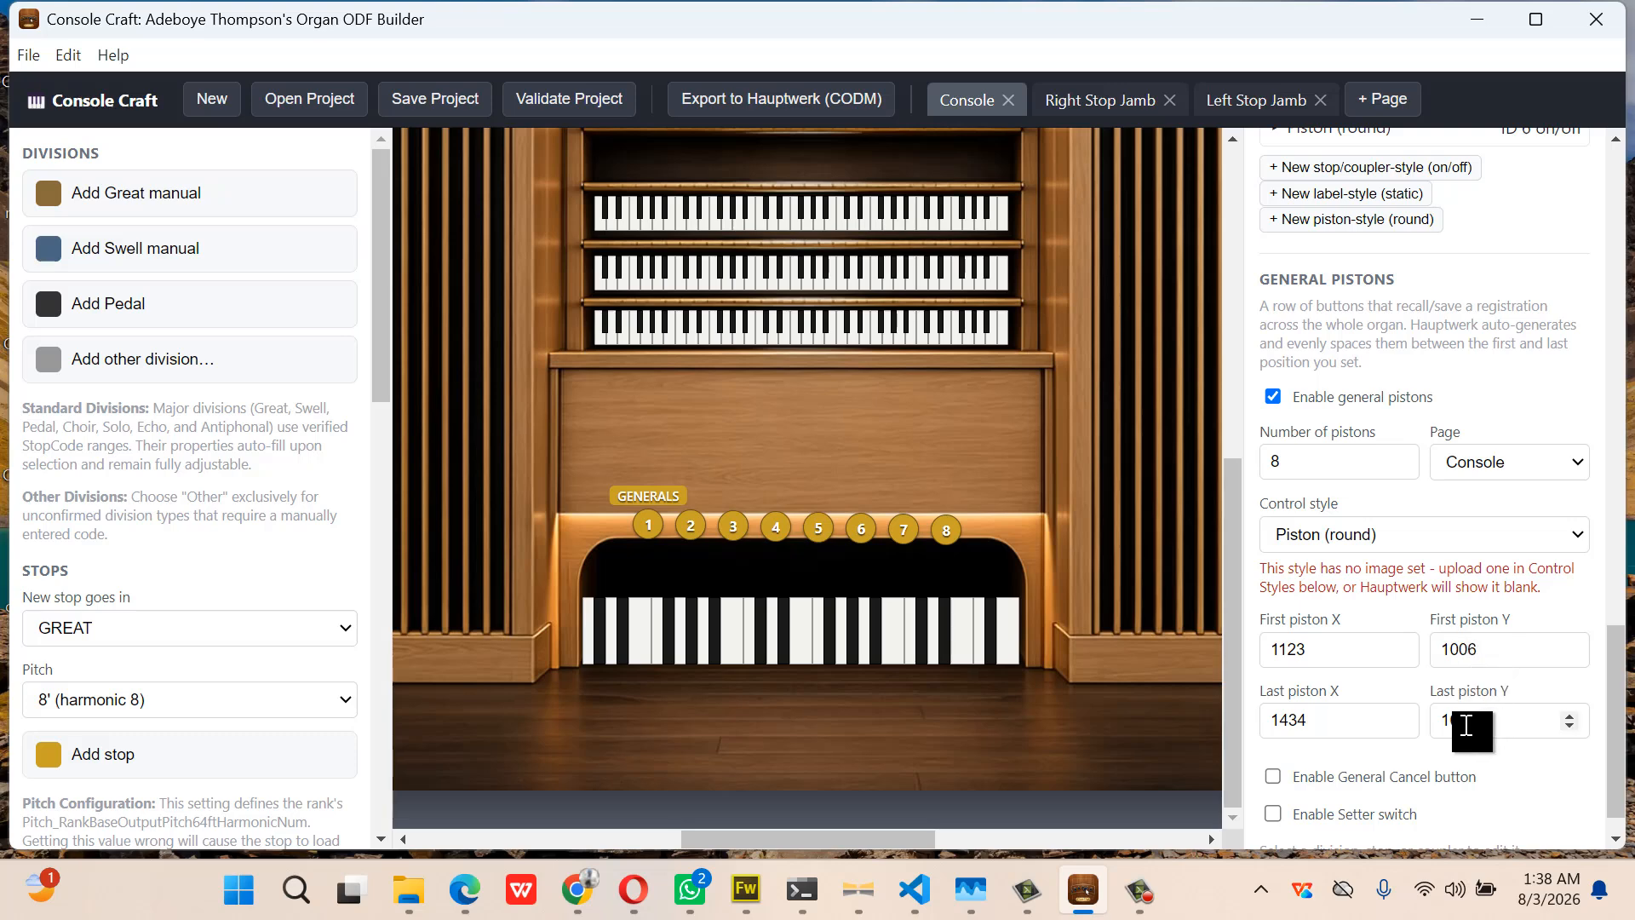
left_click(1469, 649)
type("12")
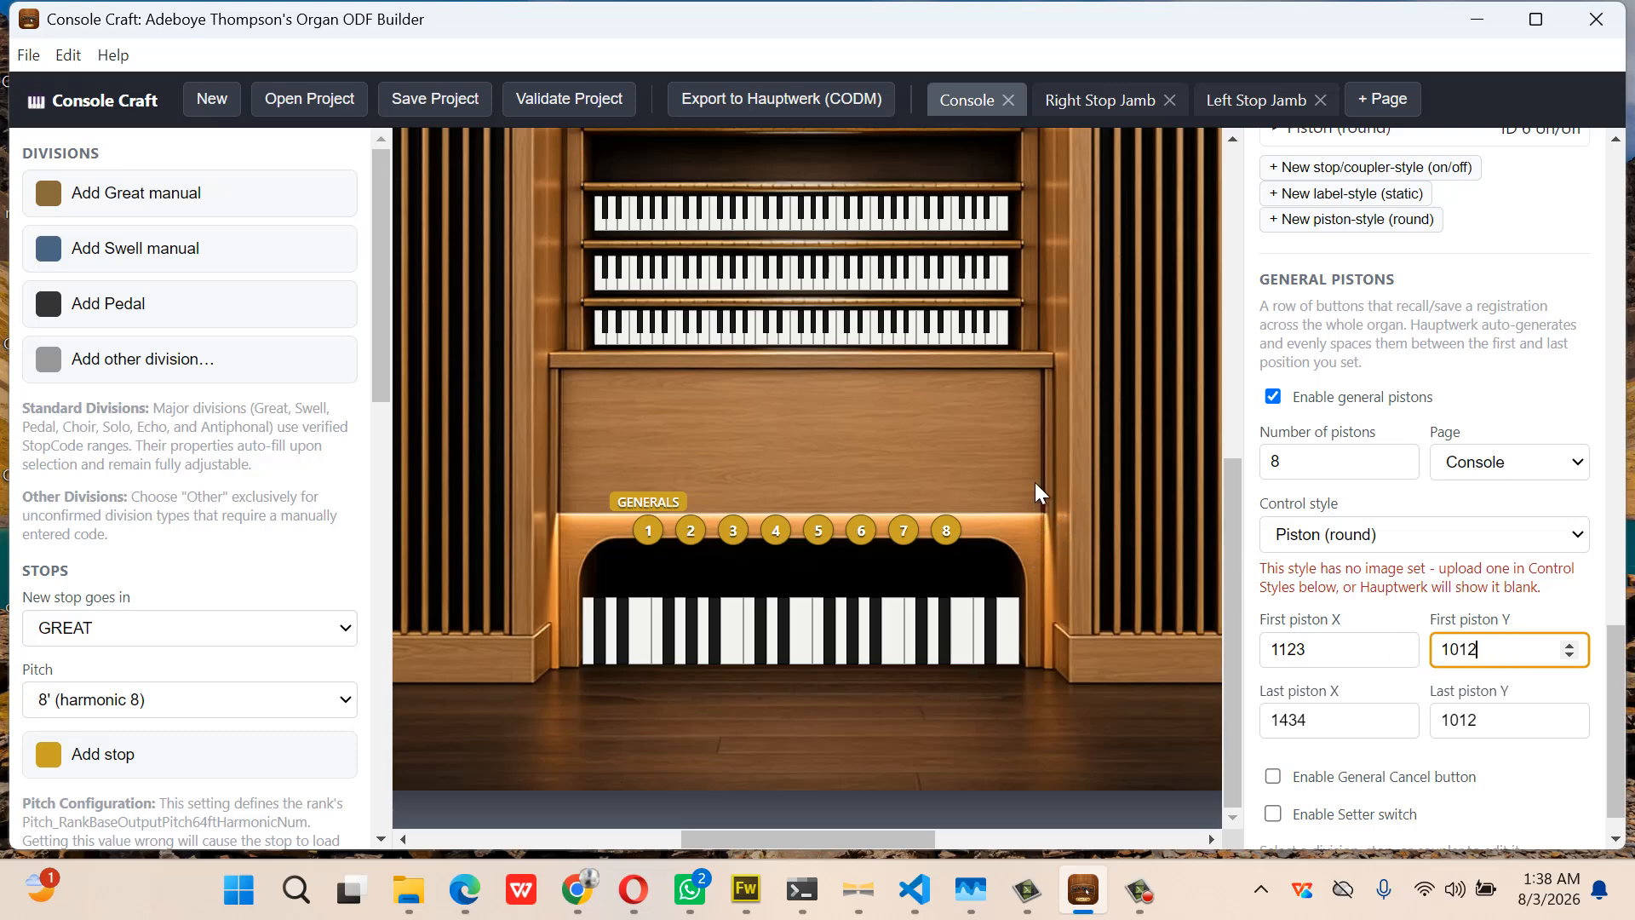
scroll(1031, 422, "up", 3)
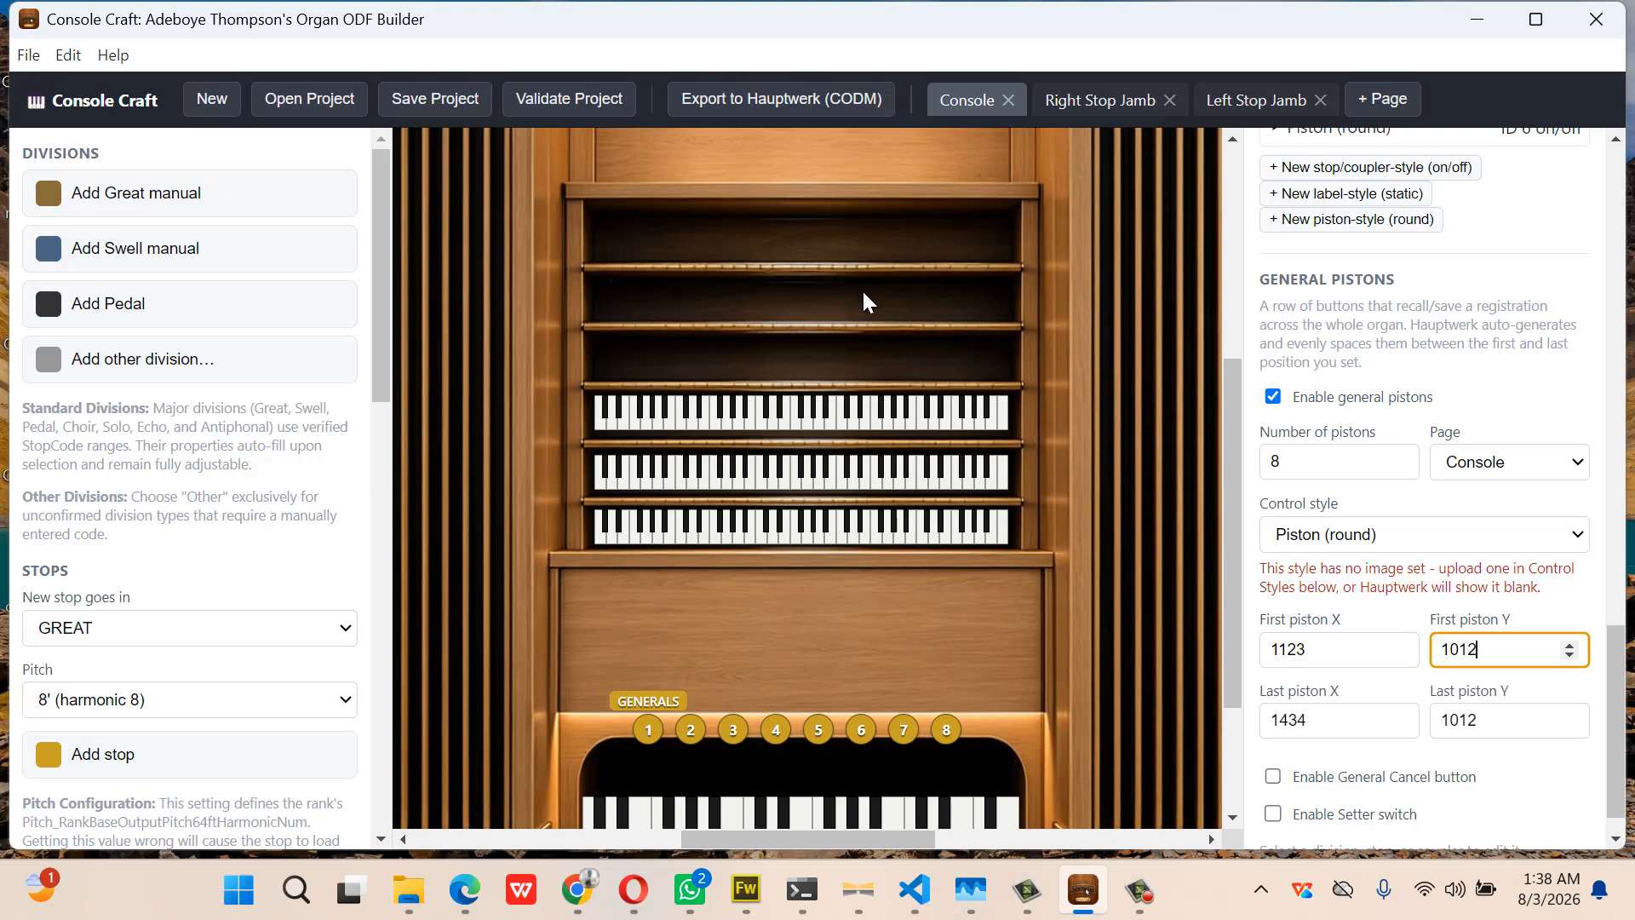
Select the Great manual and enable its six divisional pistons
left_click(776, 526)
scroll(442, 263, "left", 3)
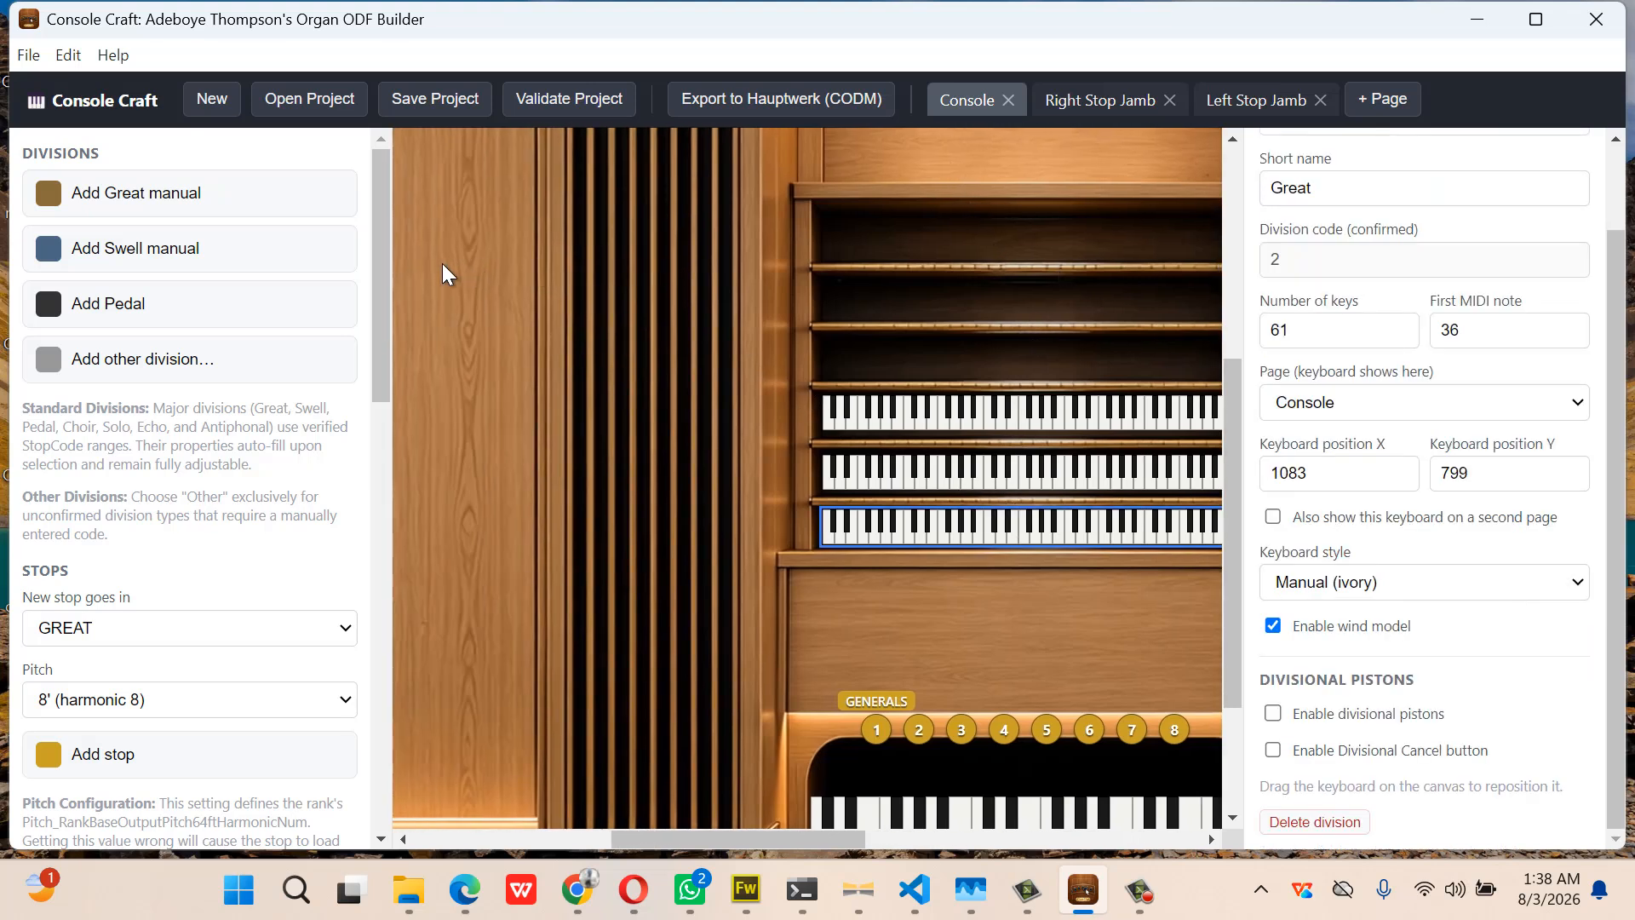
scroll(442, 263, "left", 5)
scroll(442, 259, "up", 5)
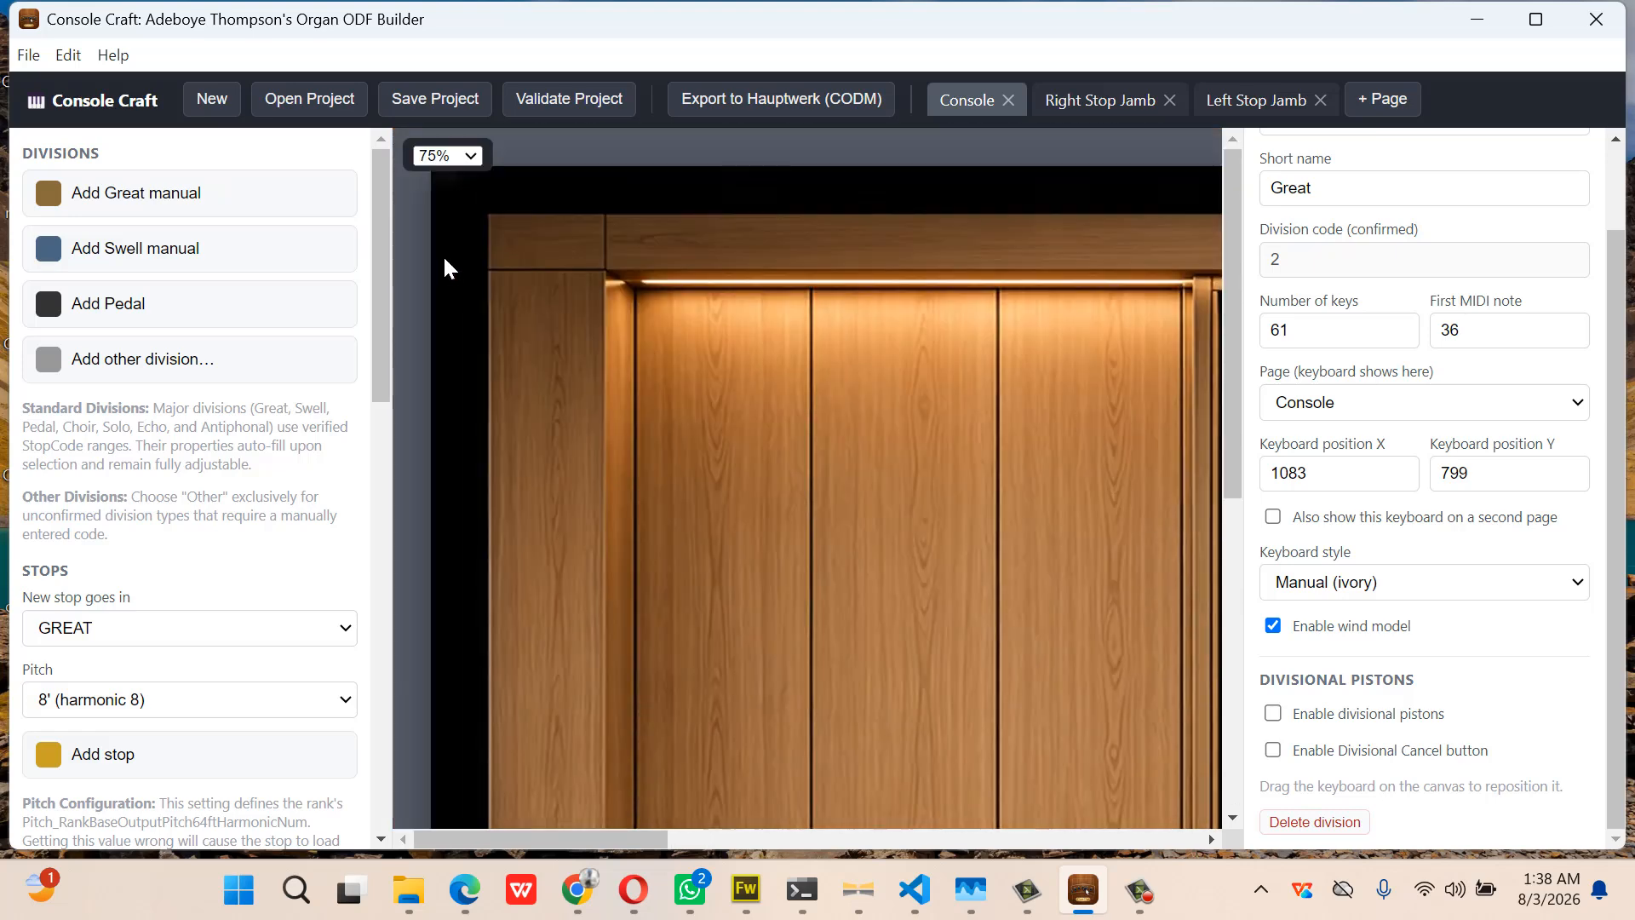
left_click(461, 157)
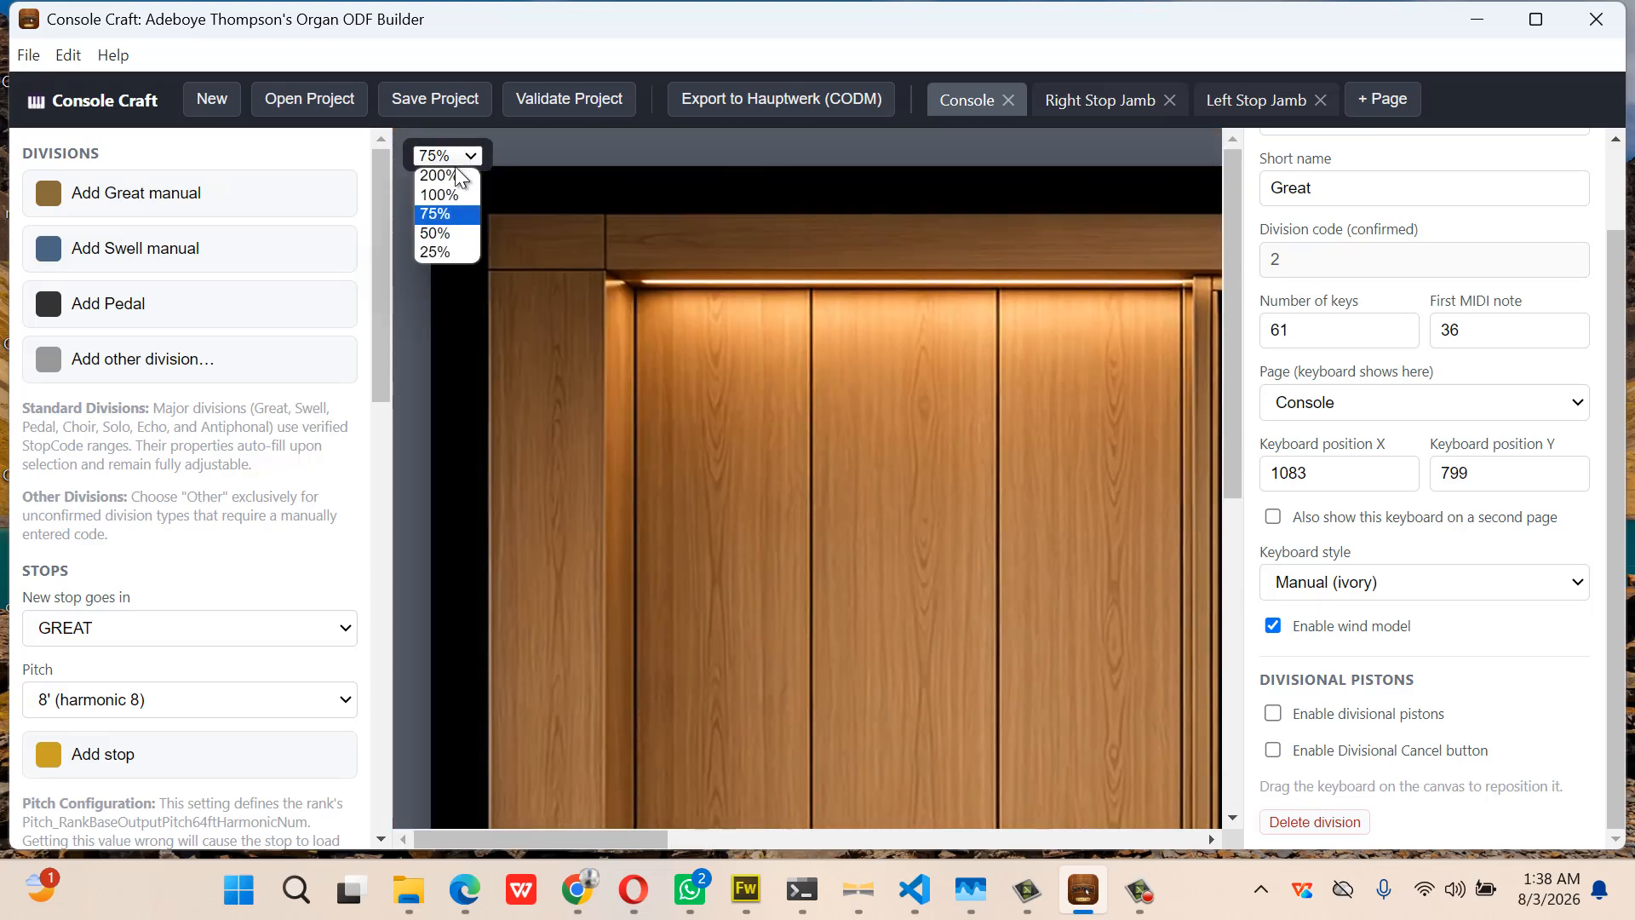
left_click(430, 254)
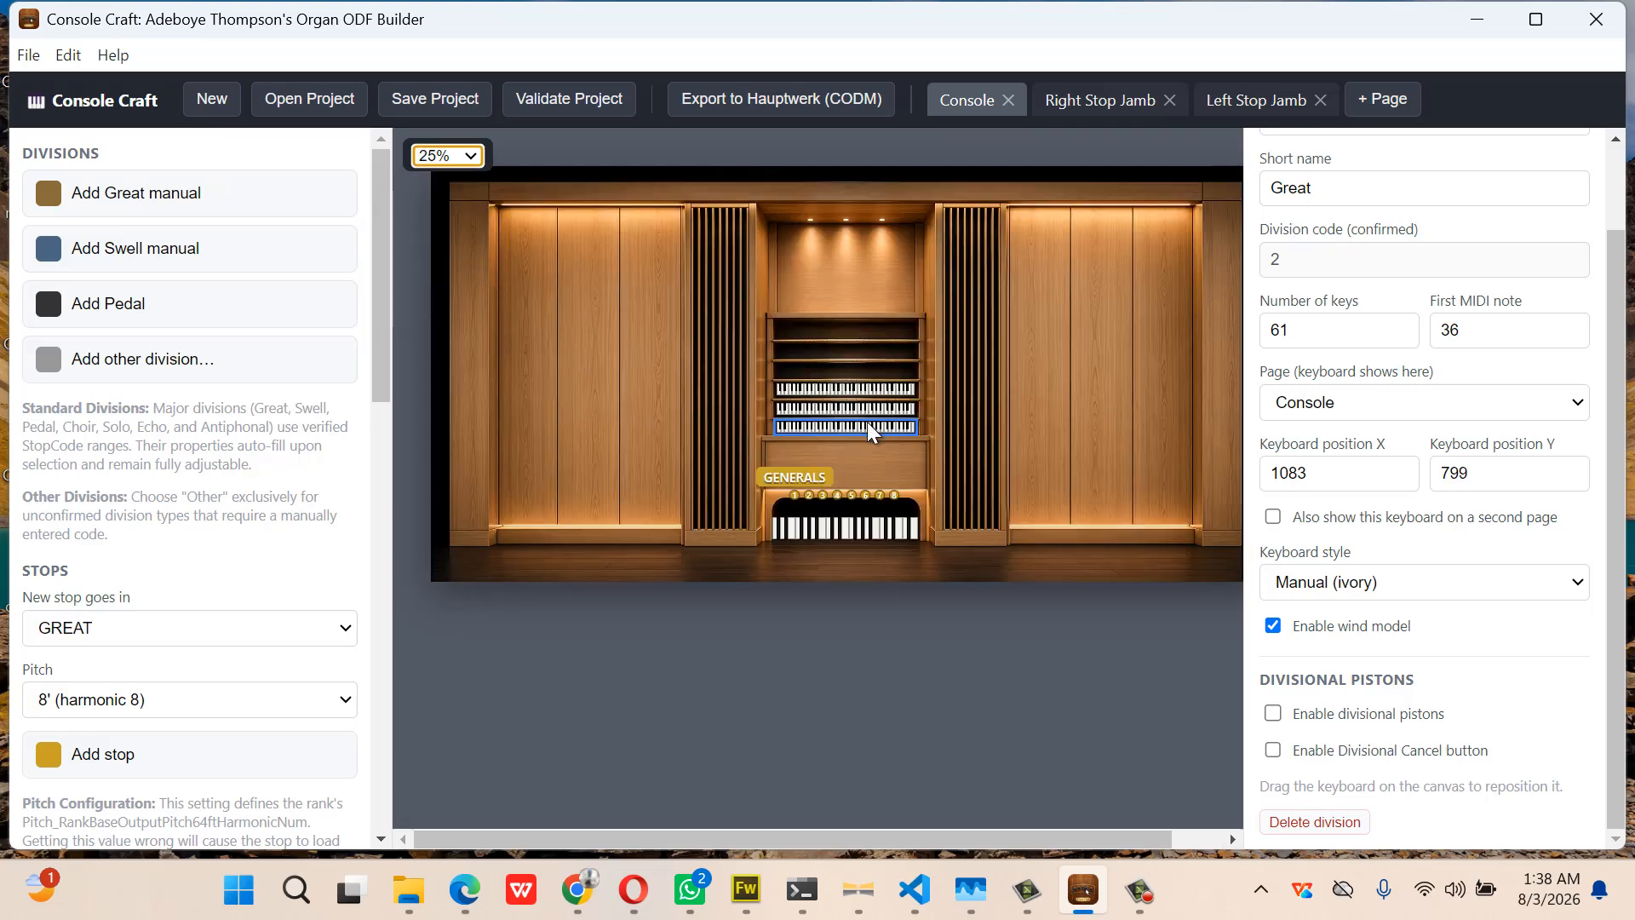
left_click(1272, 714)
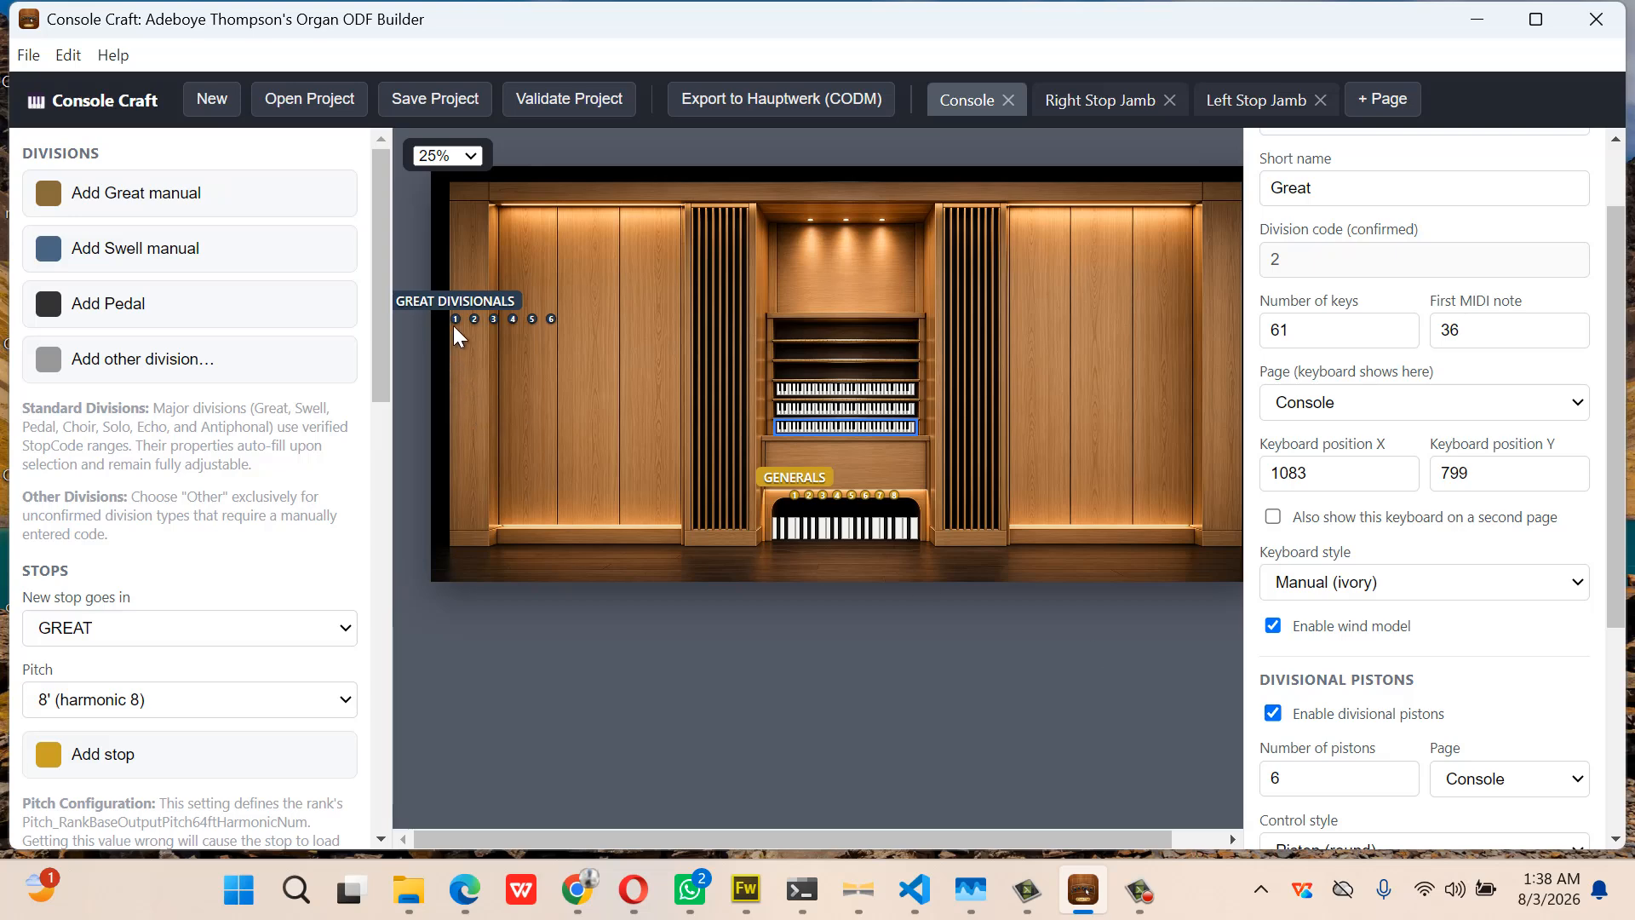
Move the GREAT DIVISIONALS row just above the top keyboard
left_click(508, 309)
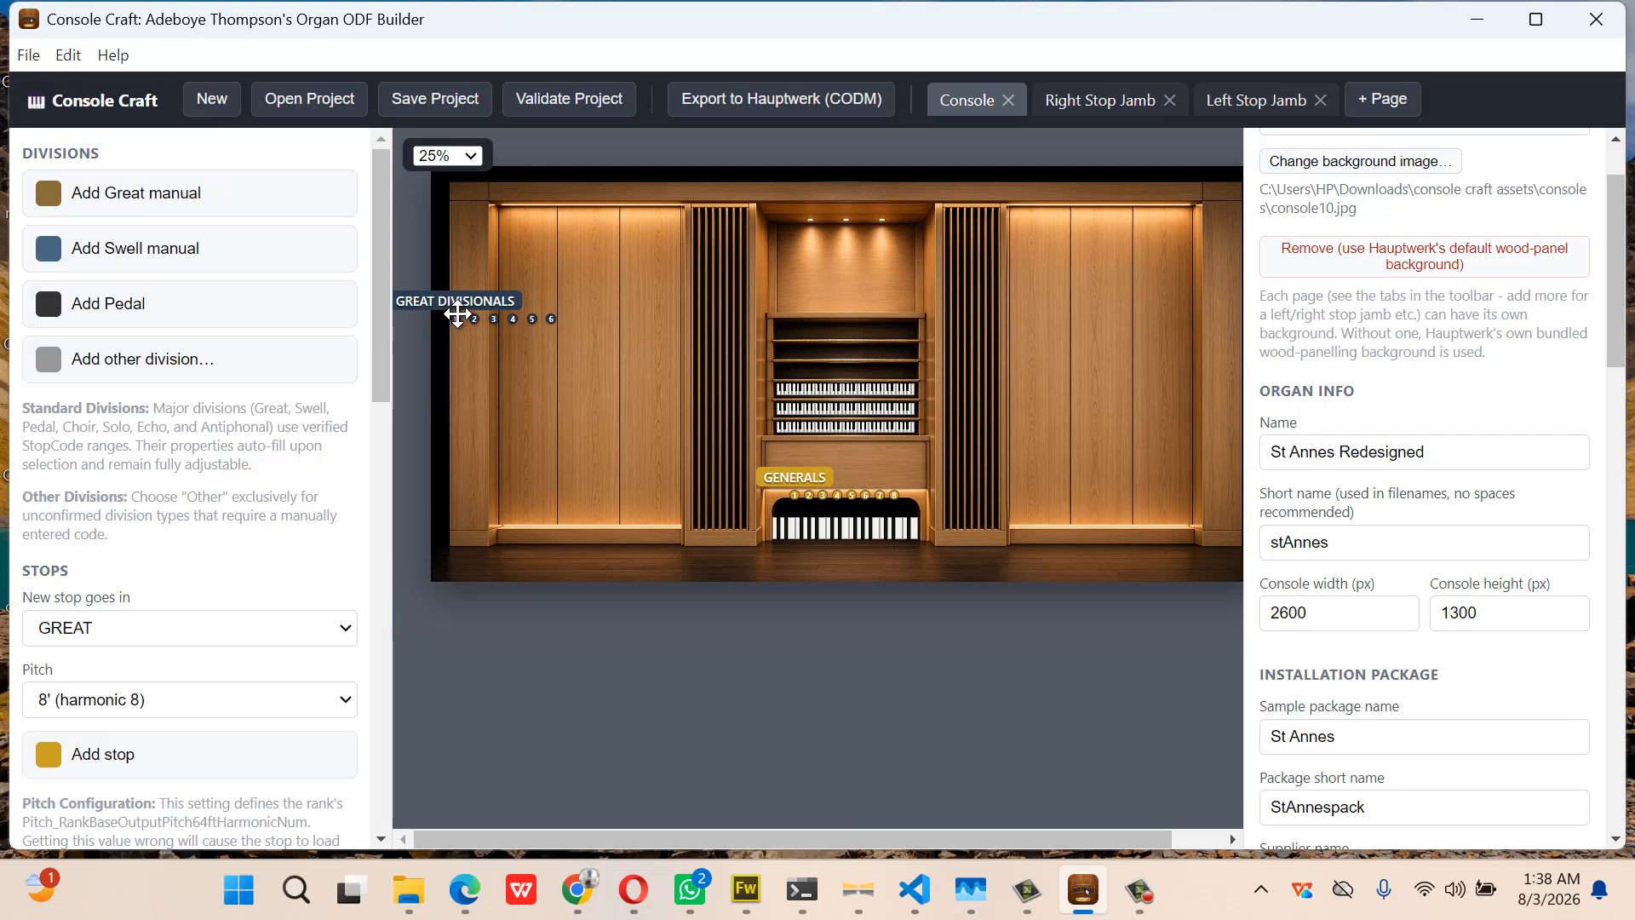
left_click_drag(483, 317, 801, 365)
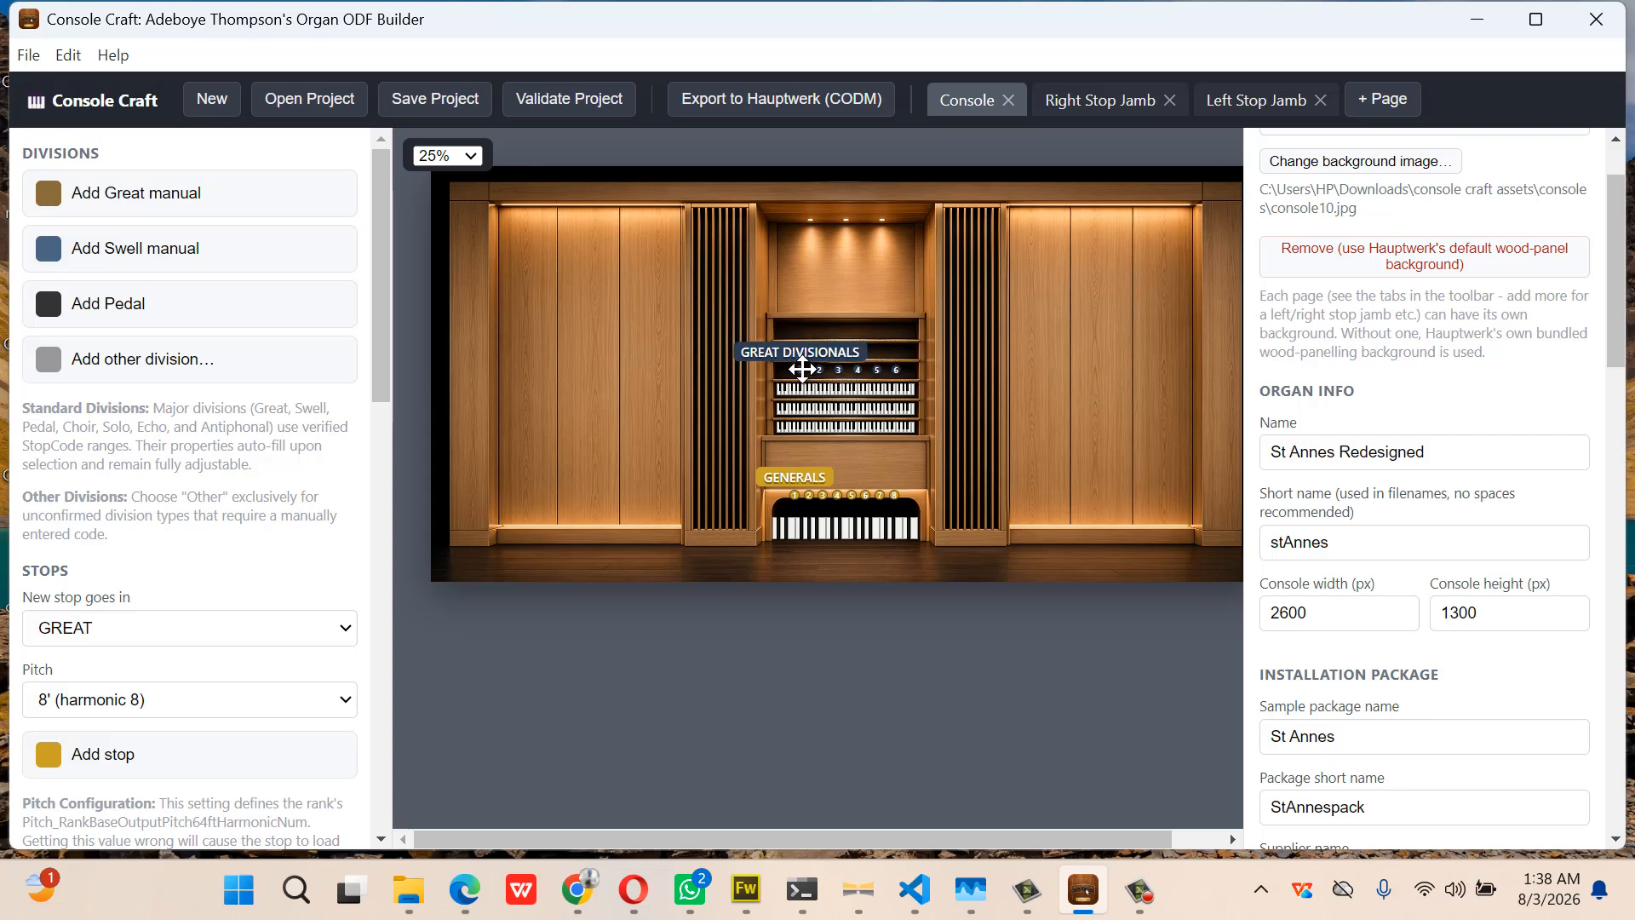
left_click(865, 411)
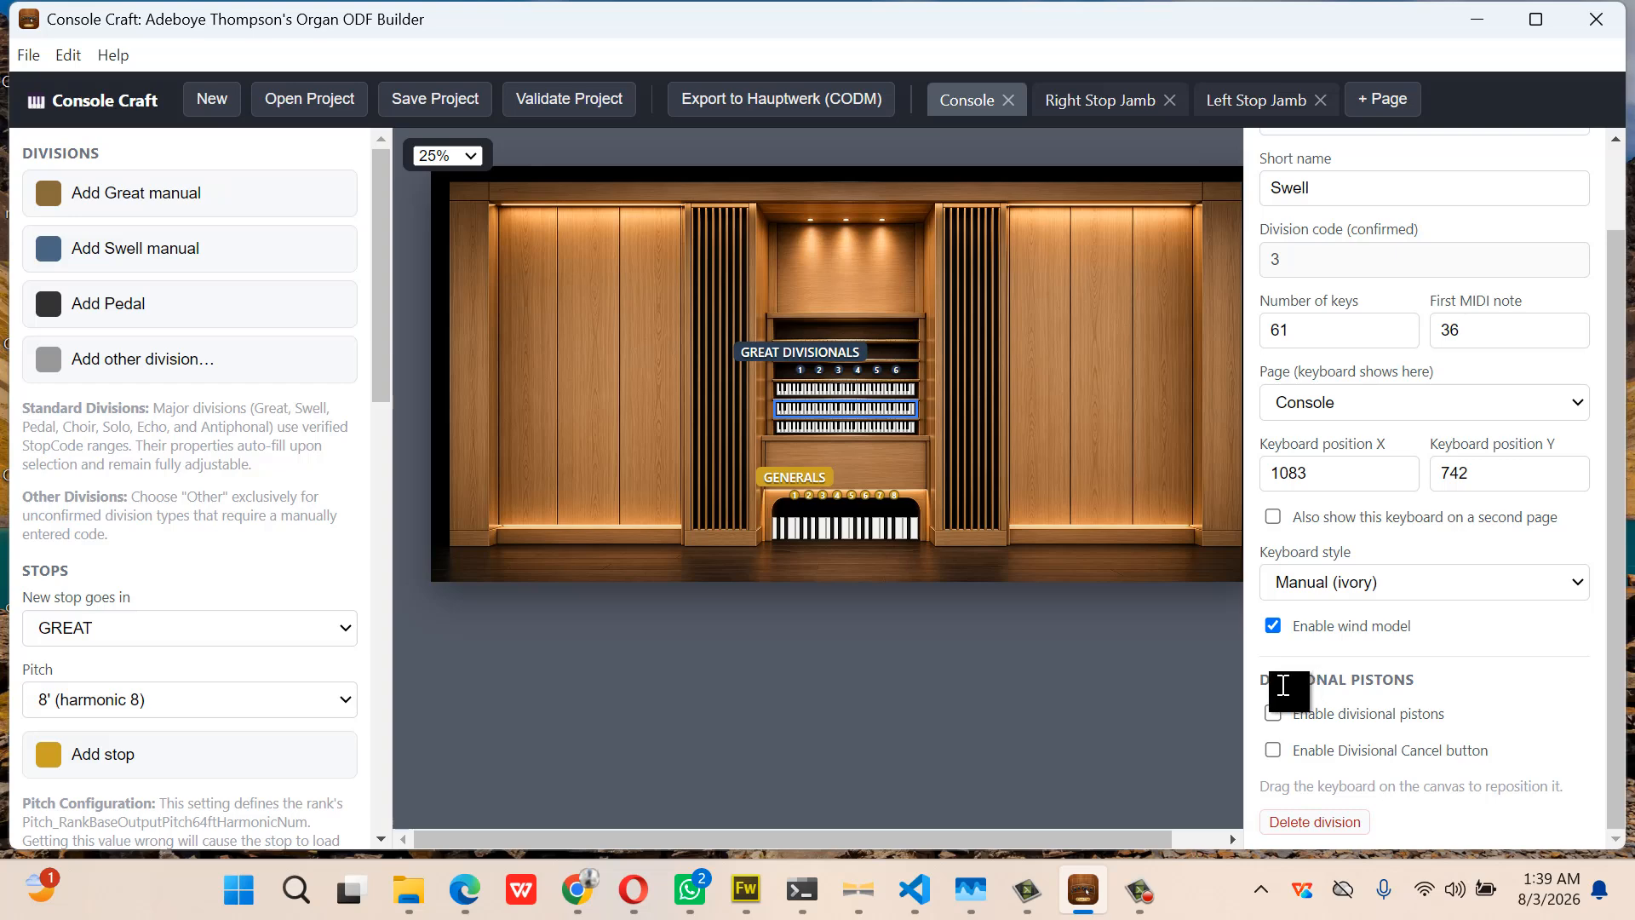
Enable six divisional pistons for Swell and Bombarde, stacking their rows above the Great's
left_click(1273, 713)
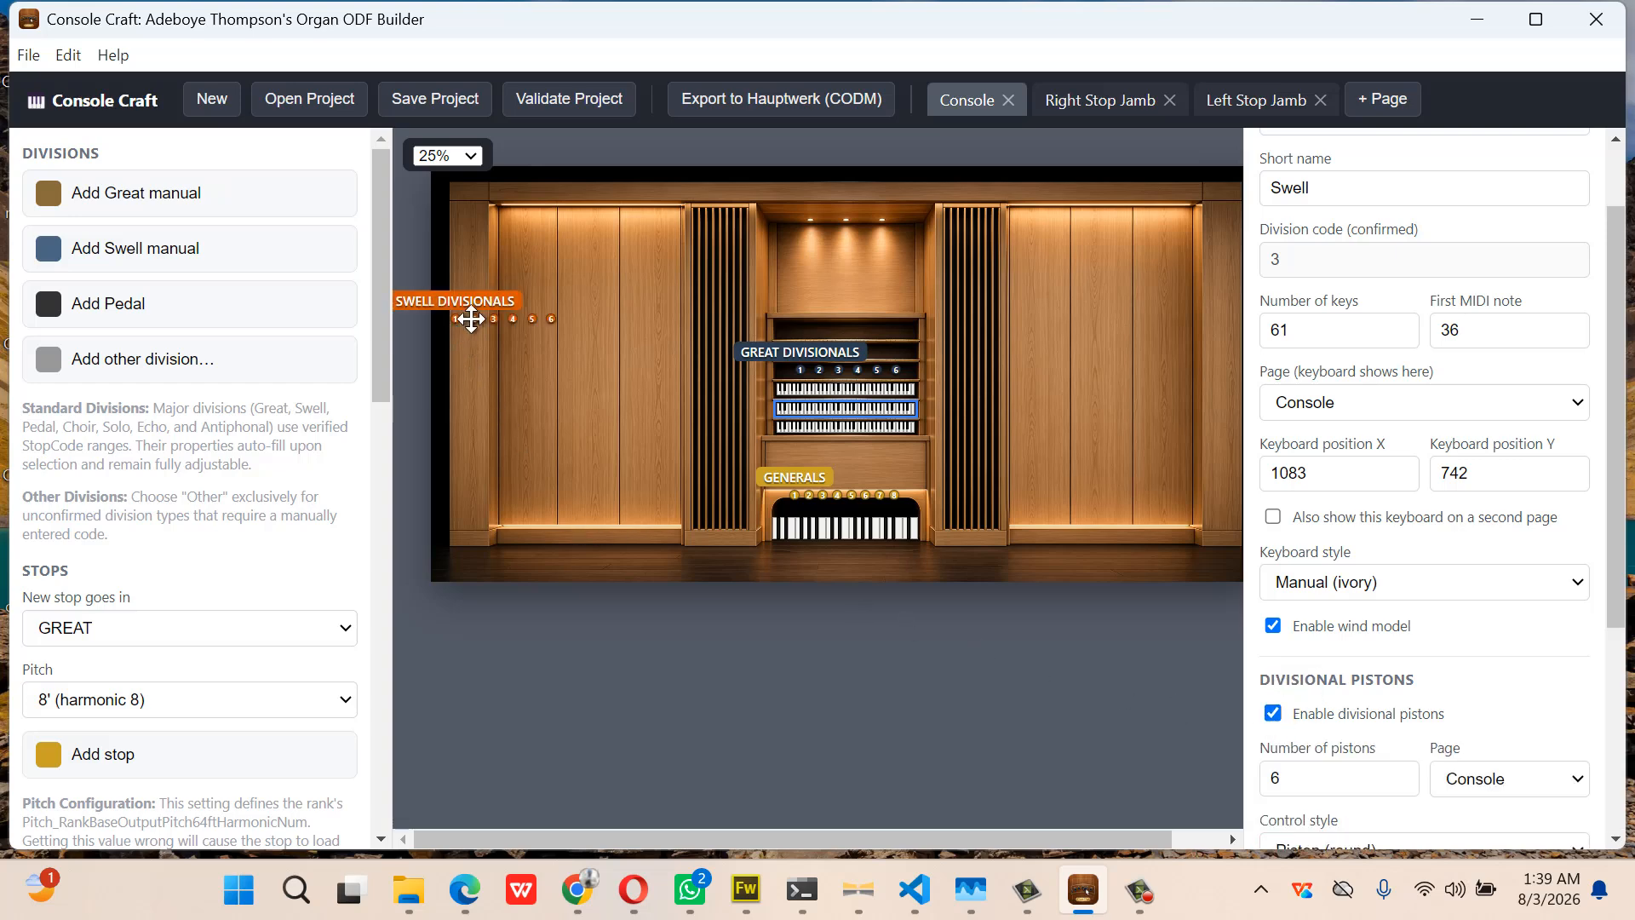
left_click_drag(471, 319, 802, 353)
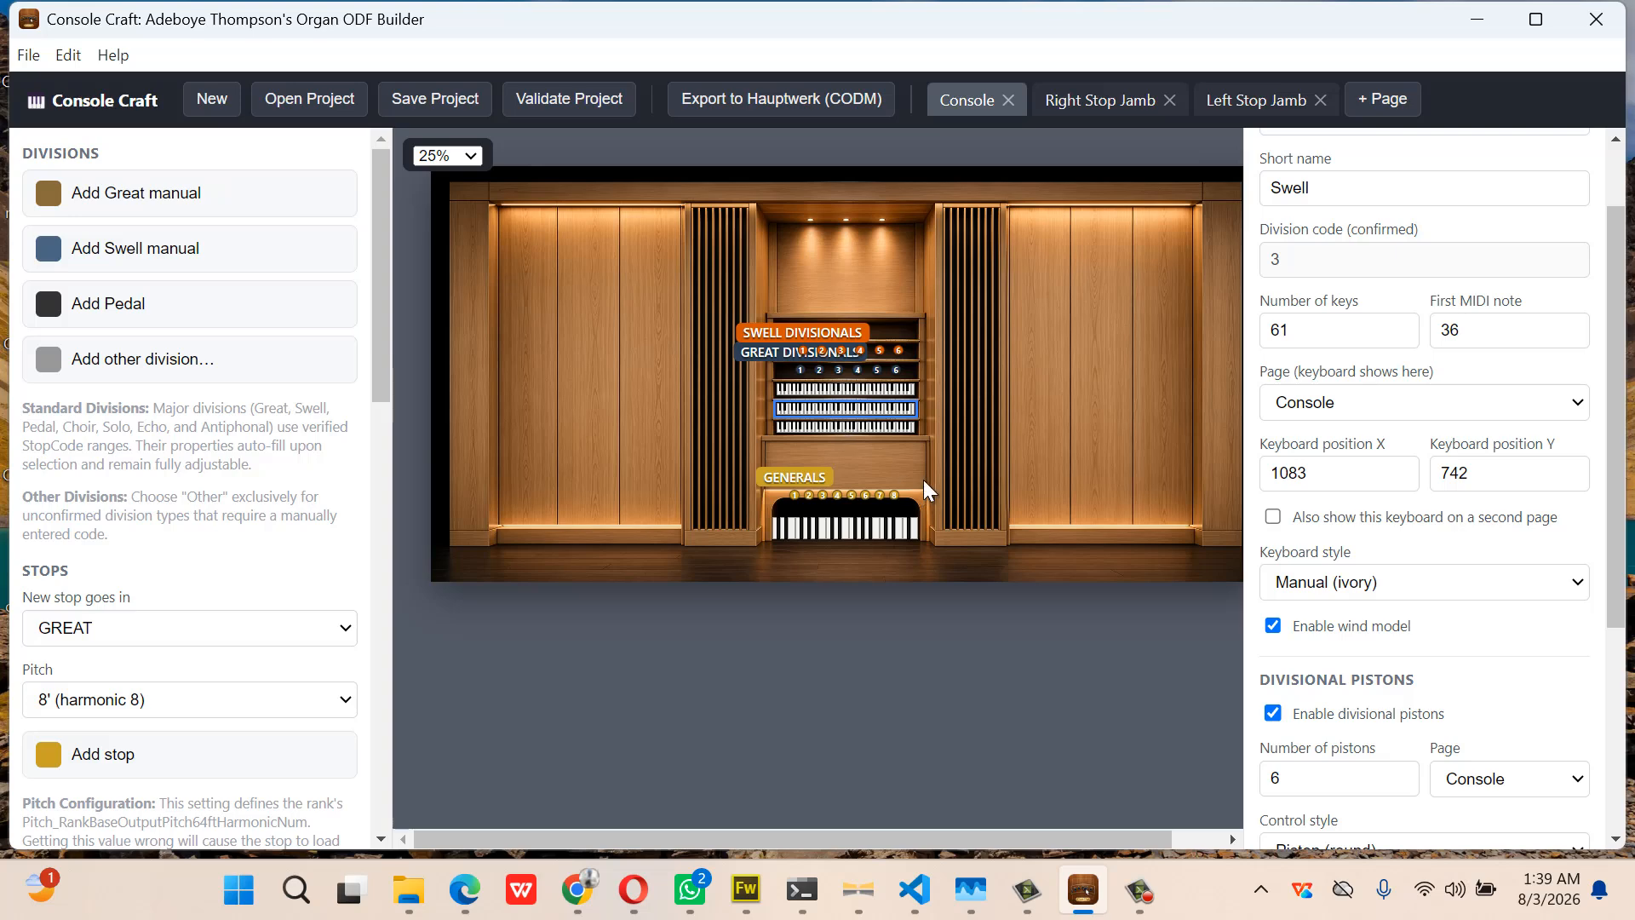
left_click(877, 387)
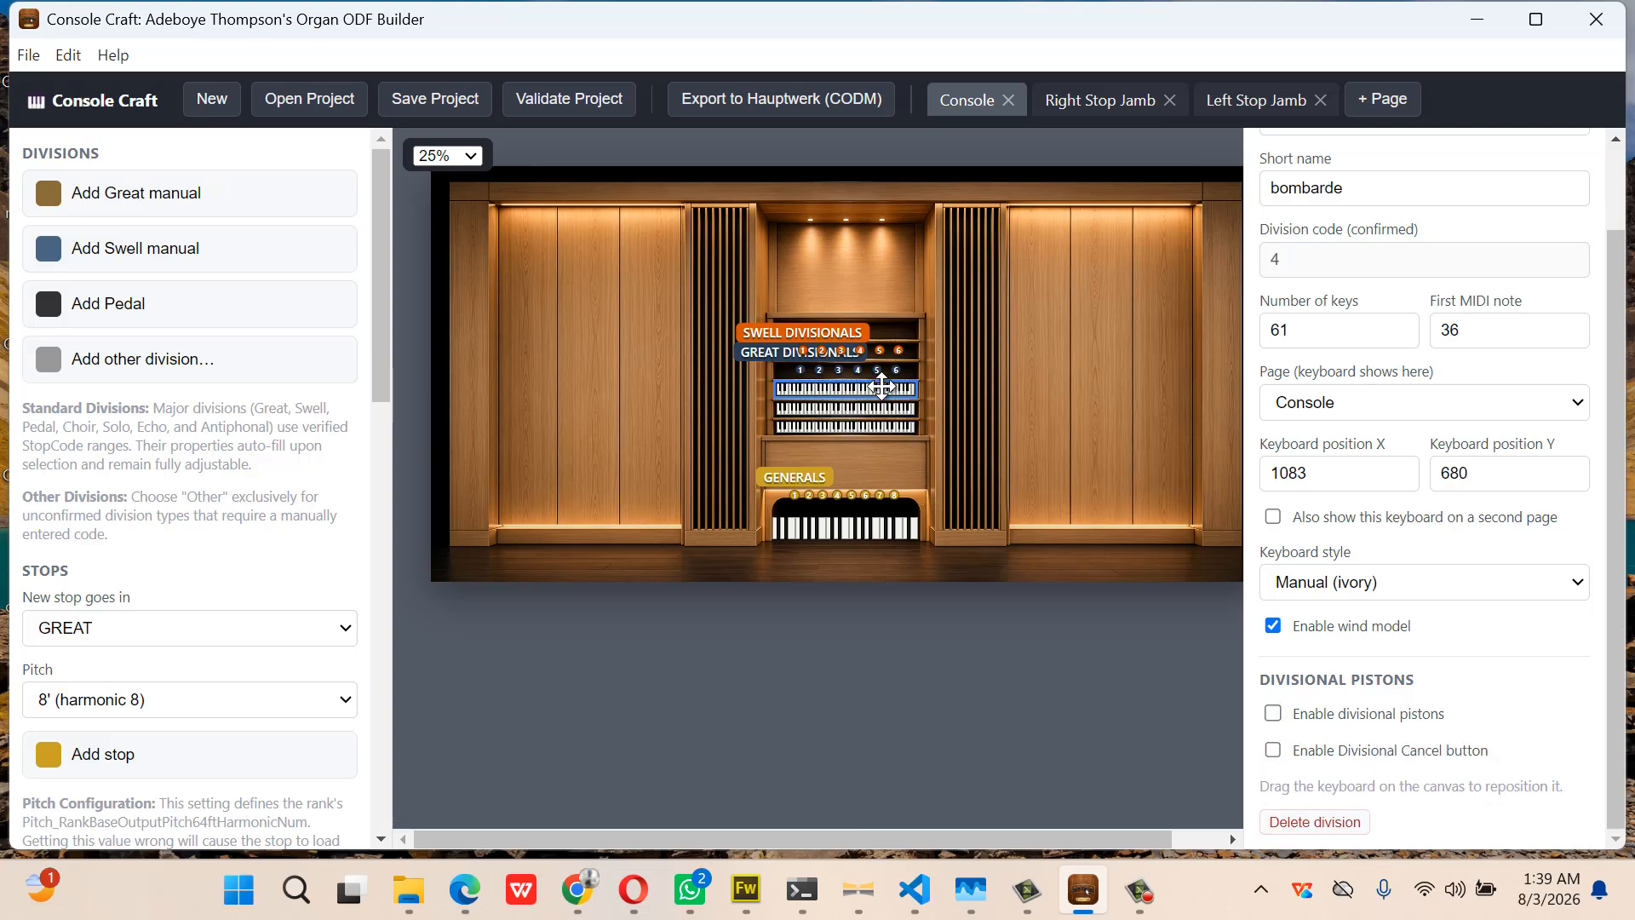
left_click(1276, 715)
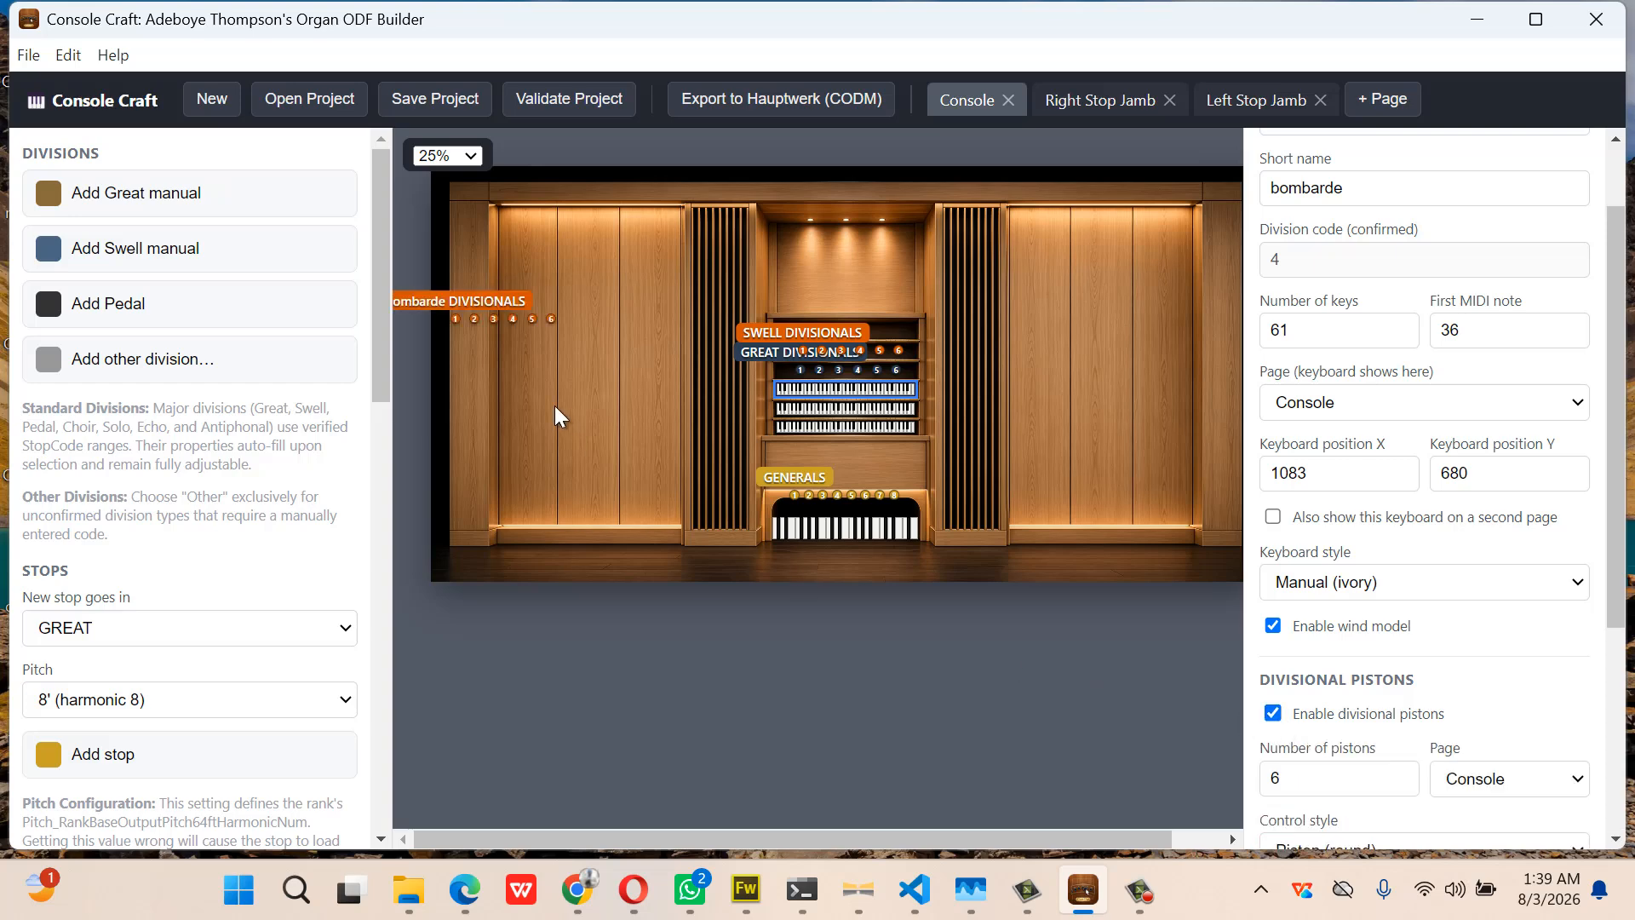
left_click_drag(452, 319, 802, 328)
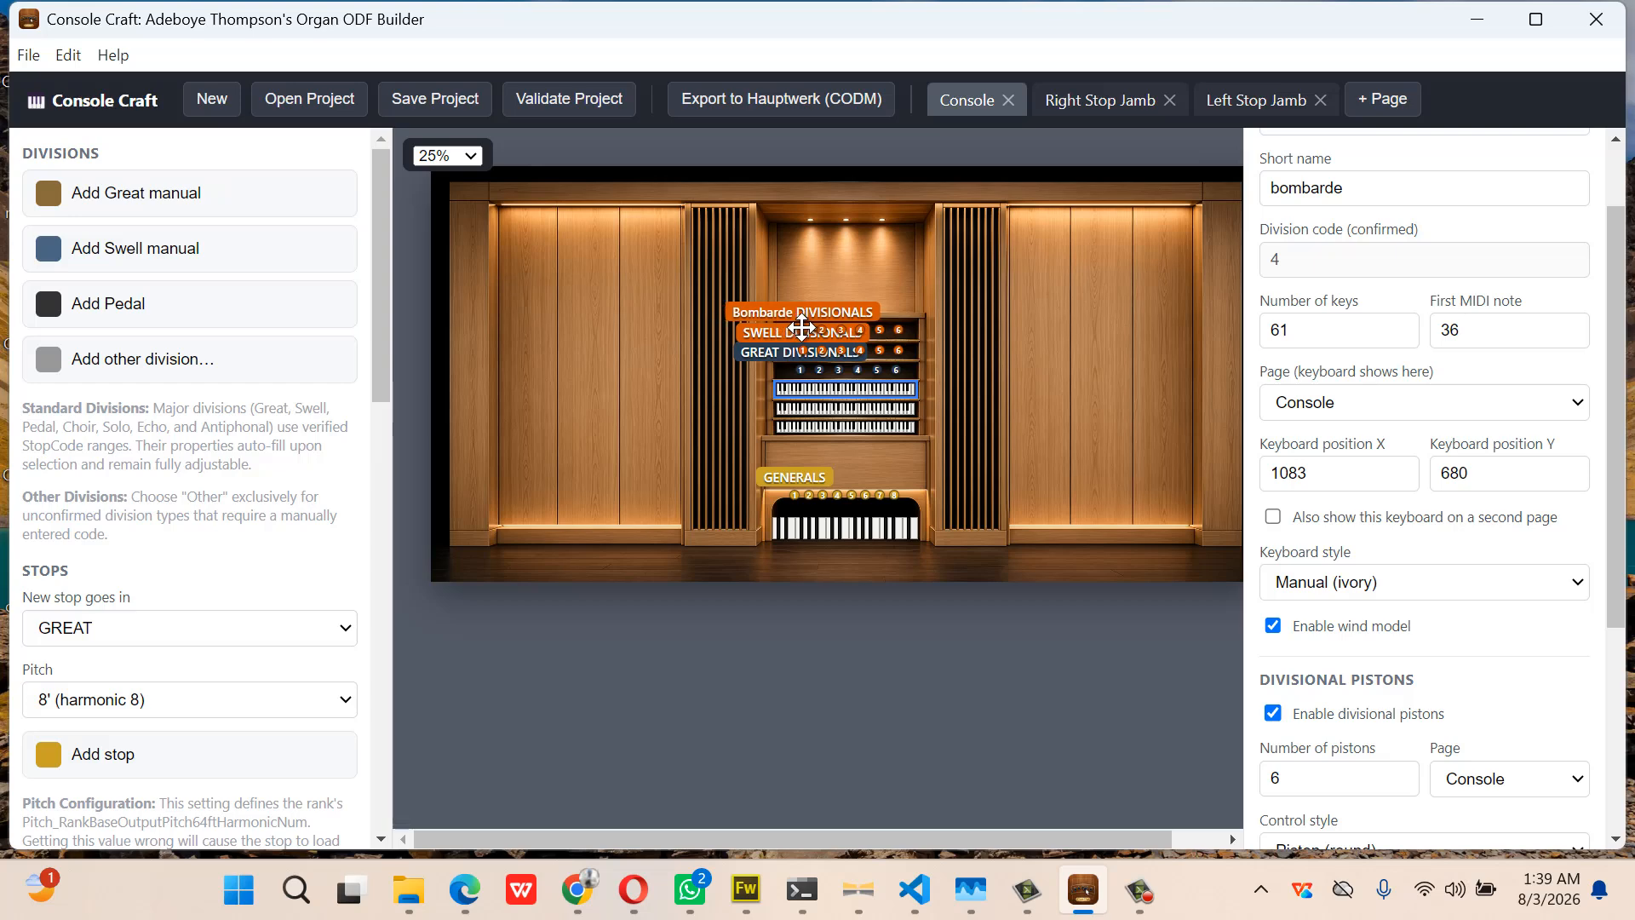
left_click(471, 155)
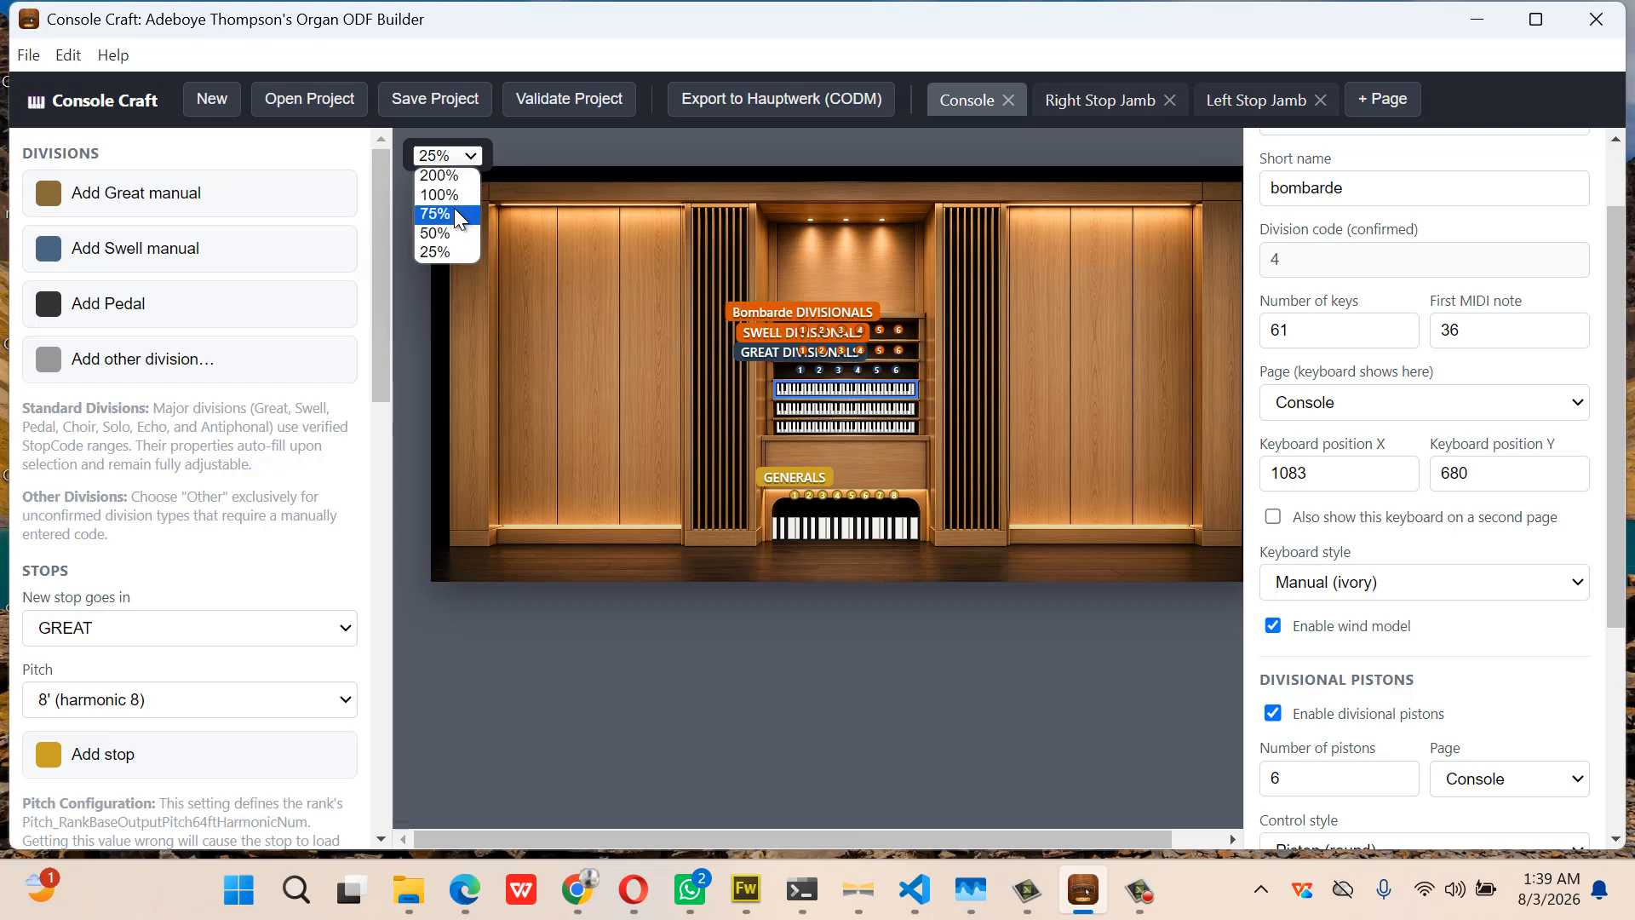
Zoom to 75% and nudge the Bombarde divisional pistons slightly left, to span X 1135–1435
left_click(458, 215)
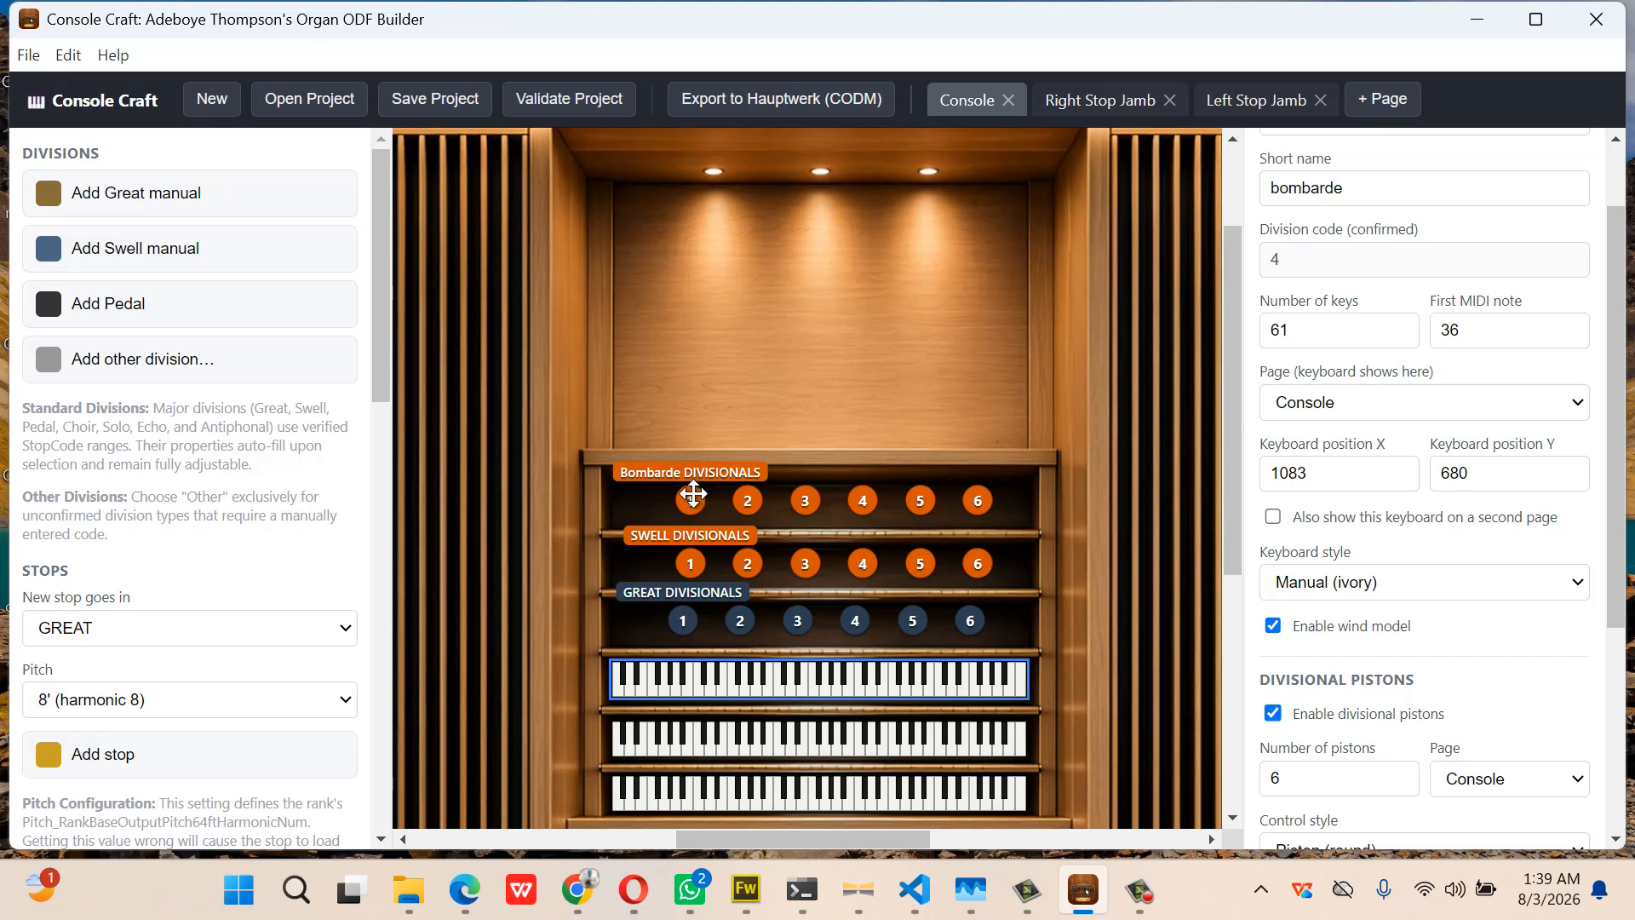
left_click_drag(696, 492, 681, 493)
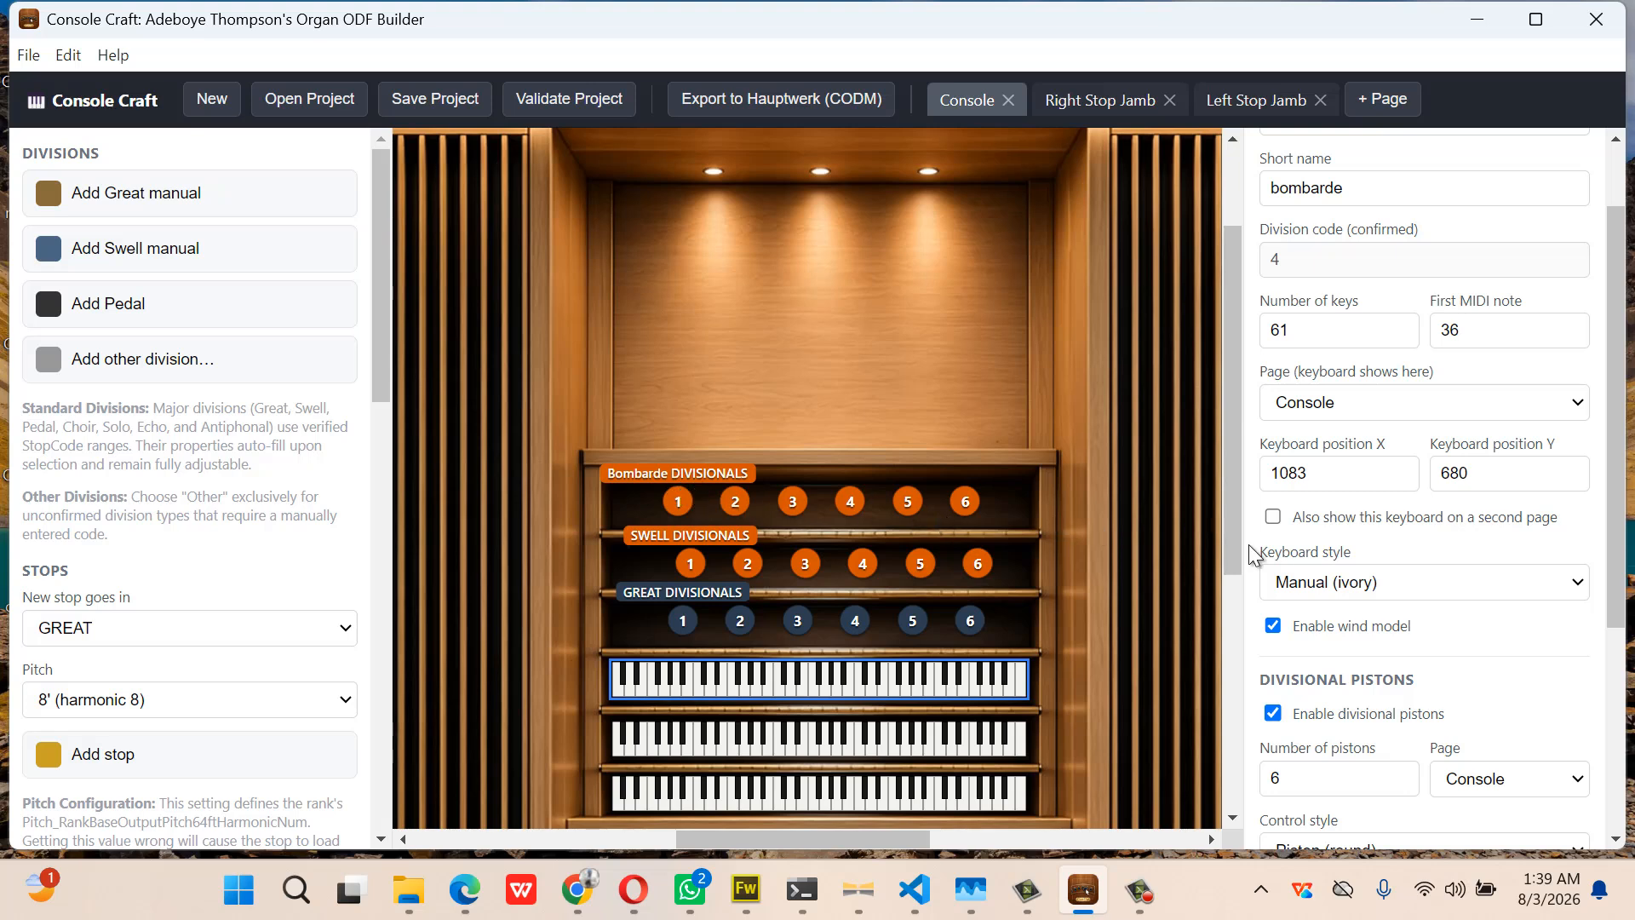
scroll(1393, 593, "down", 4)
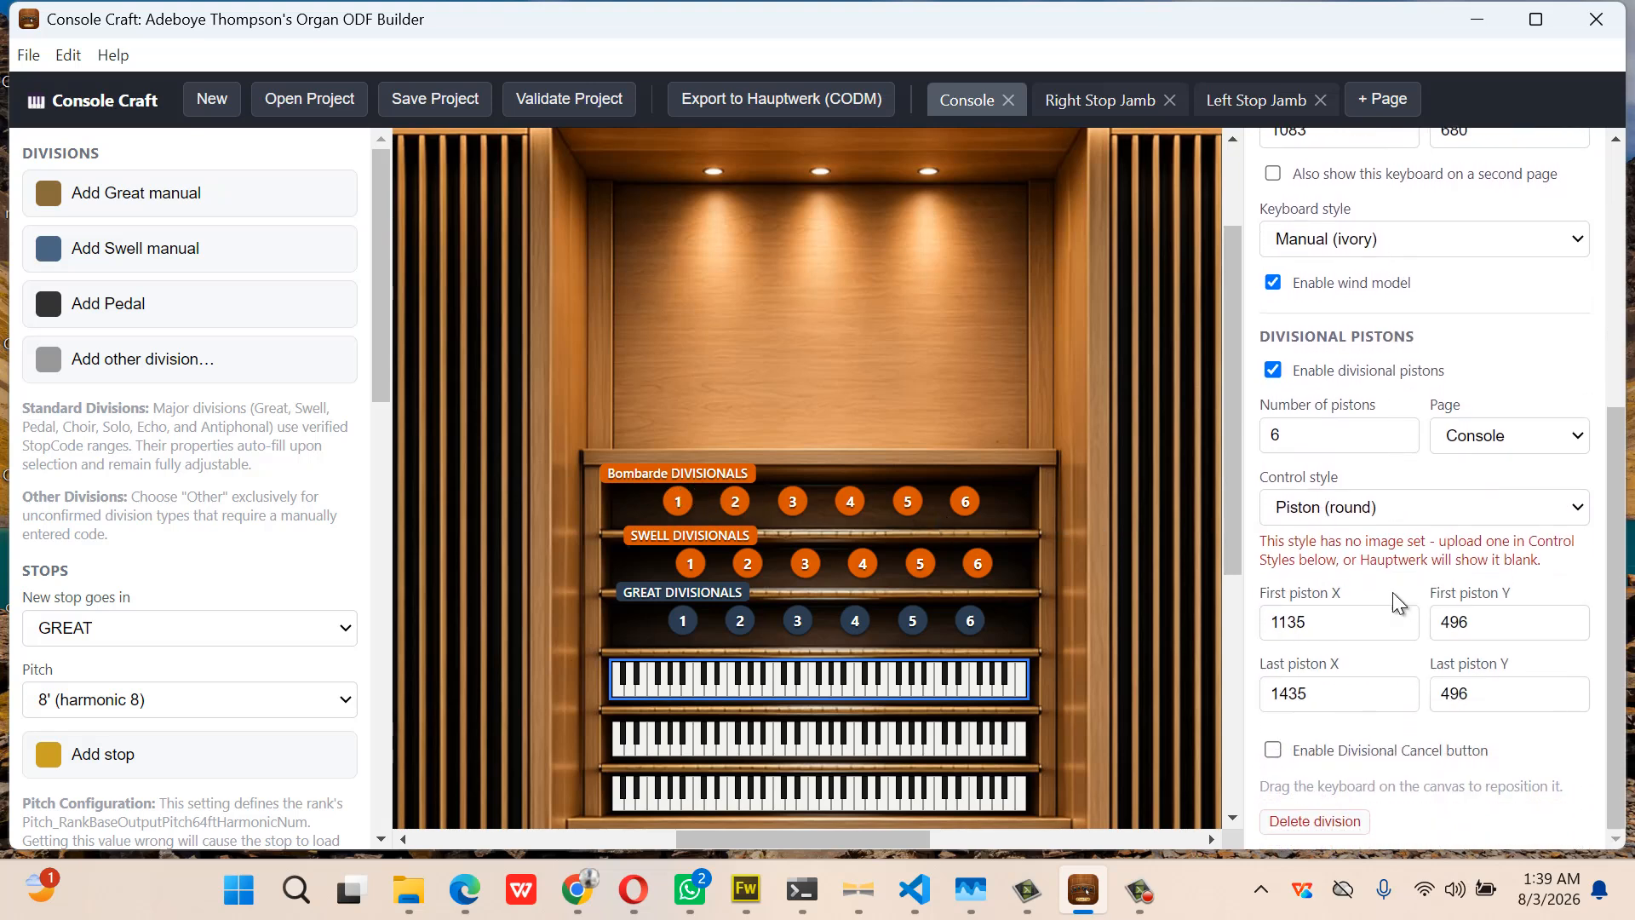
left_click(1493, 702)
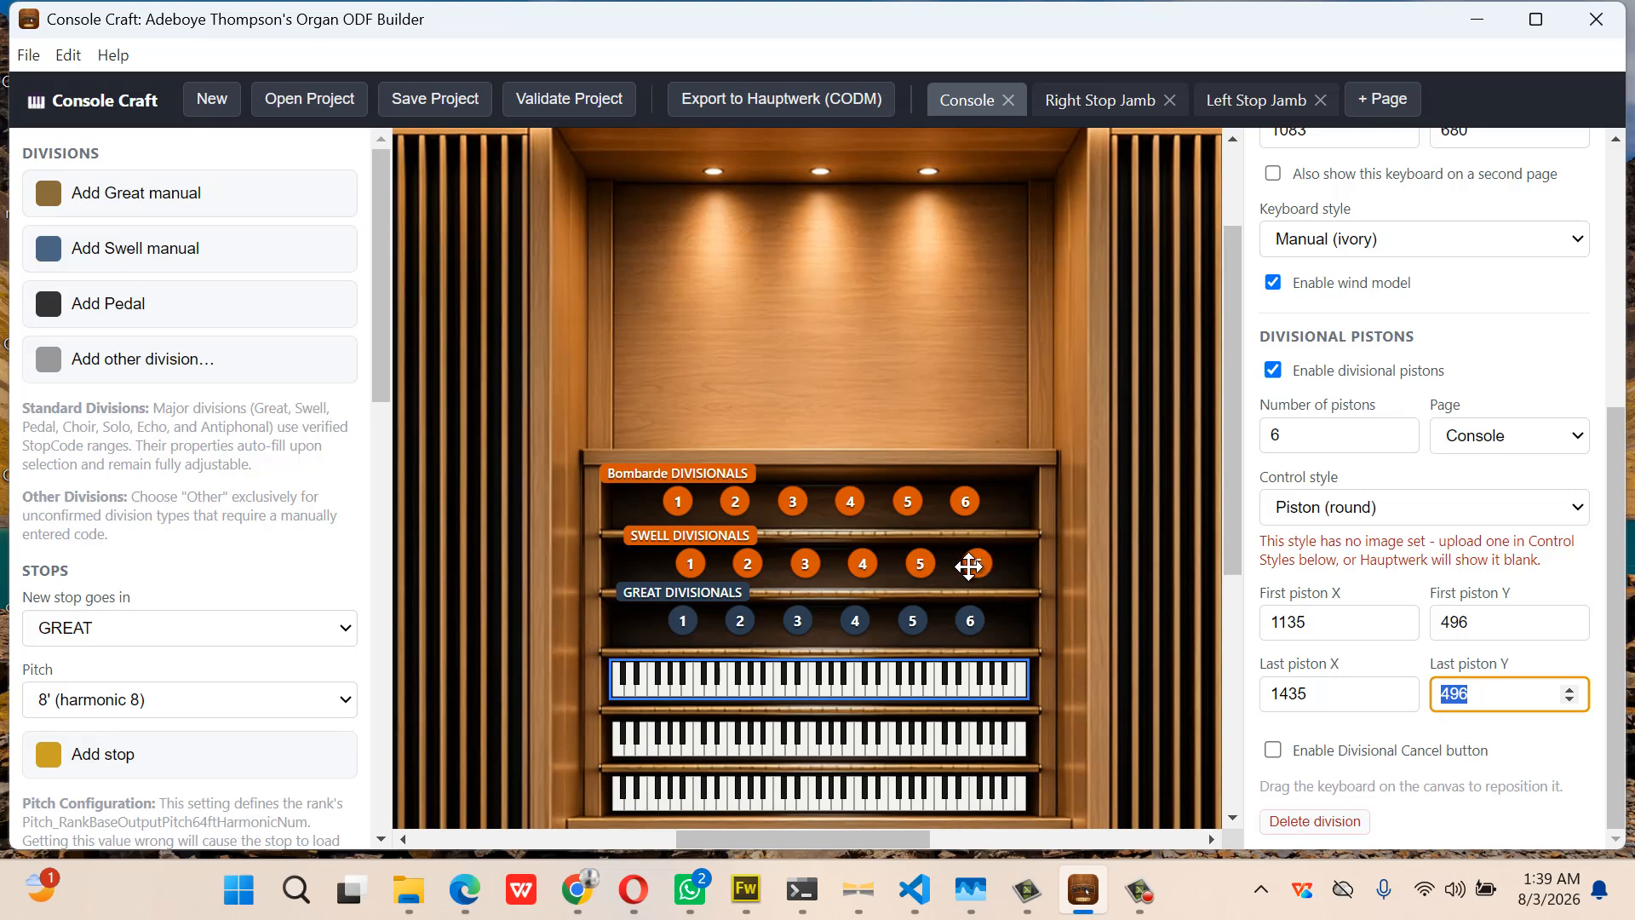
Edit the Swell divisional pistons' first X to 1135 and adjust the last piston X
left_click(913, 741)
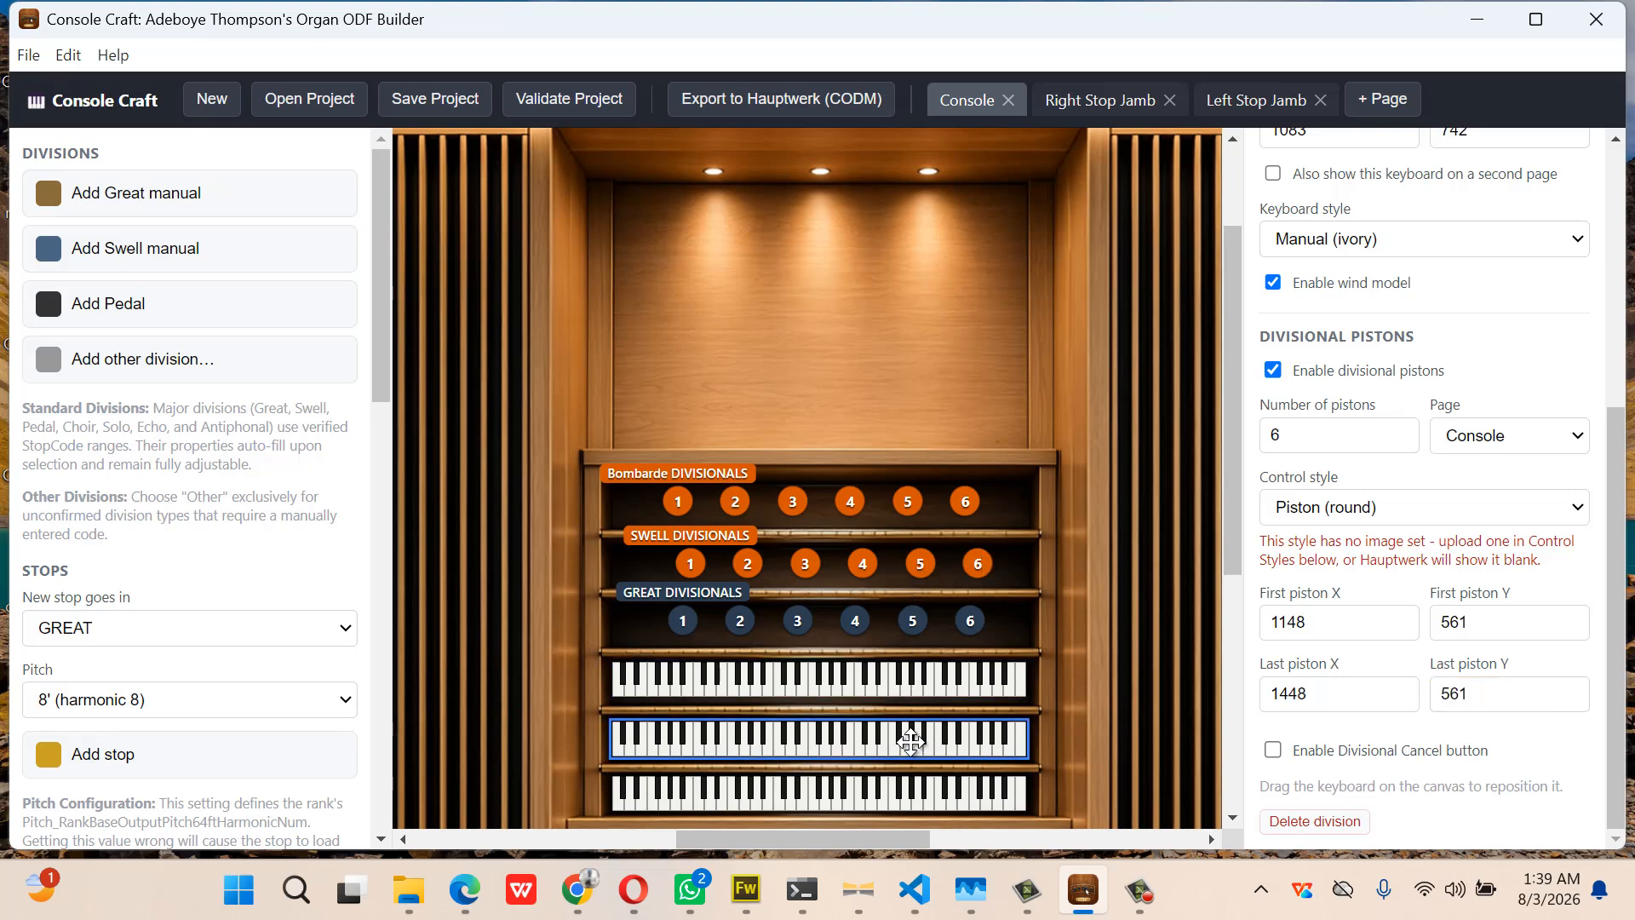
left_click(1286, 622)
left_click_drag(1288, 623, 1295, 622)
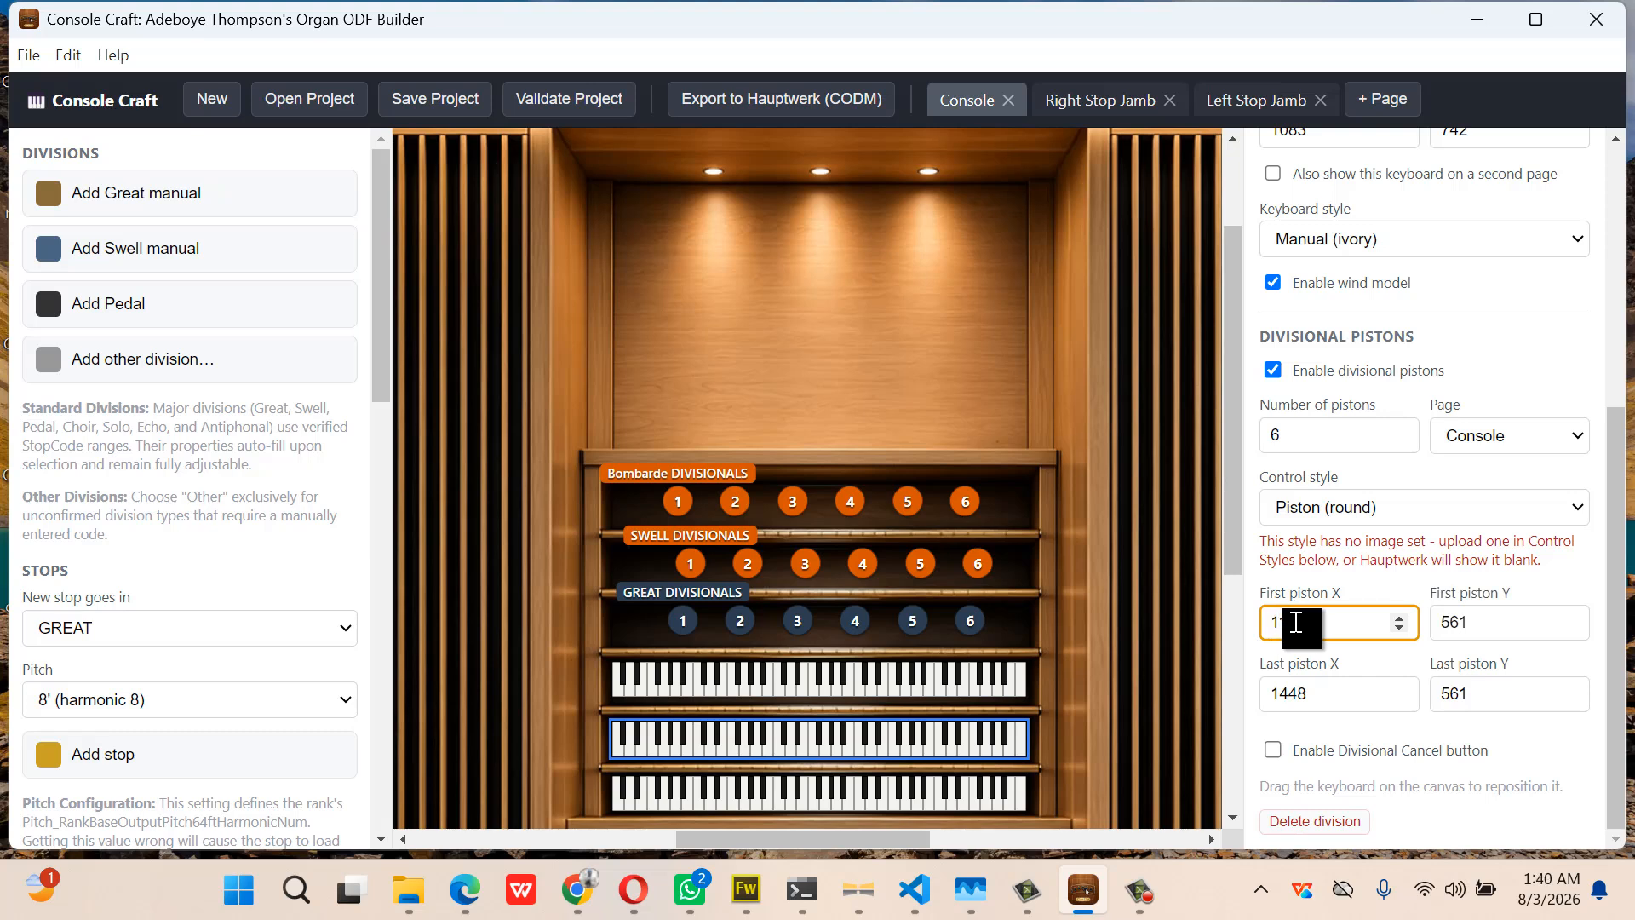
left_click_drag(1296, 623, 1316, 622)
key("BackSpace")
key("BackSpace")
type("35")
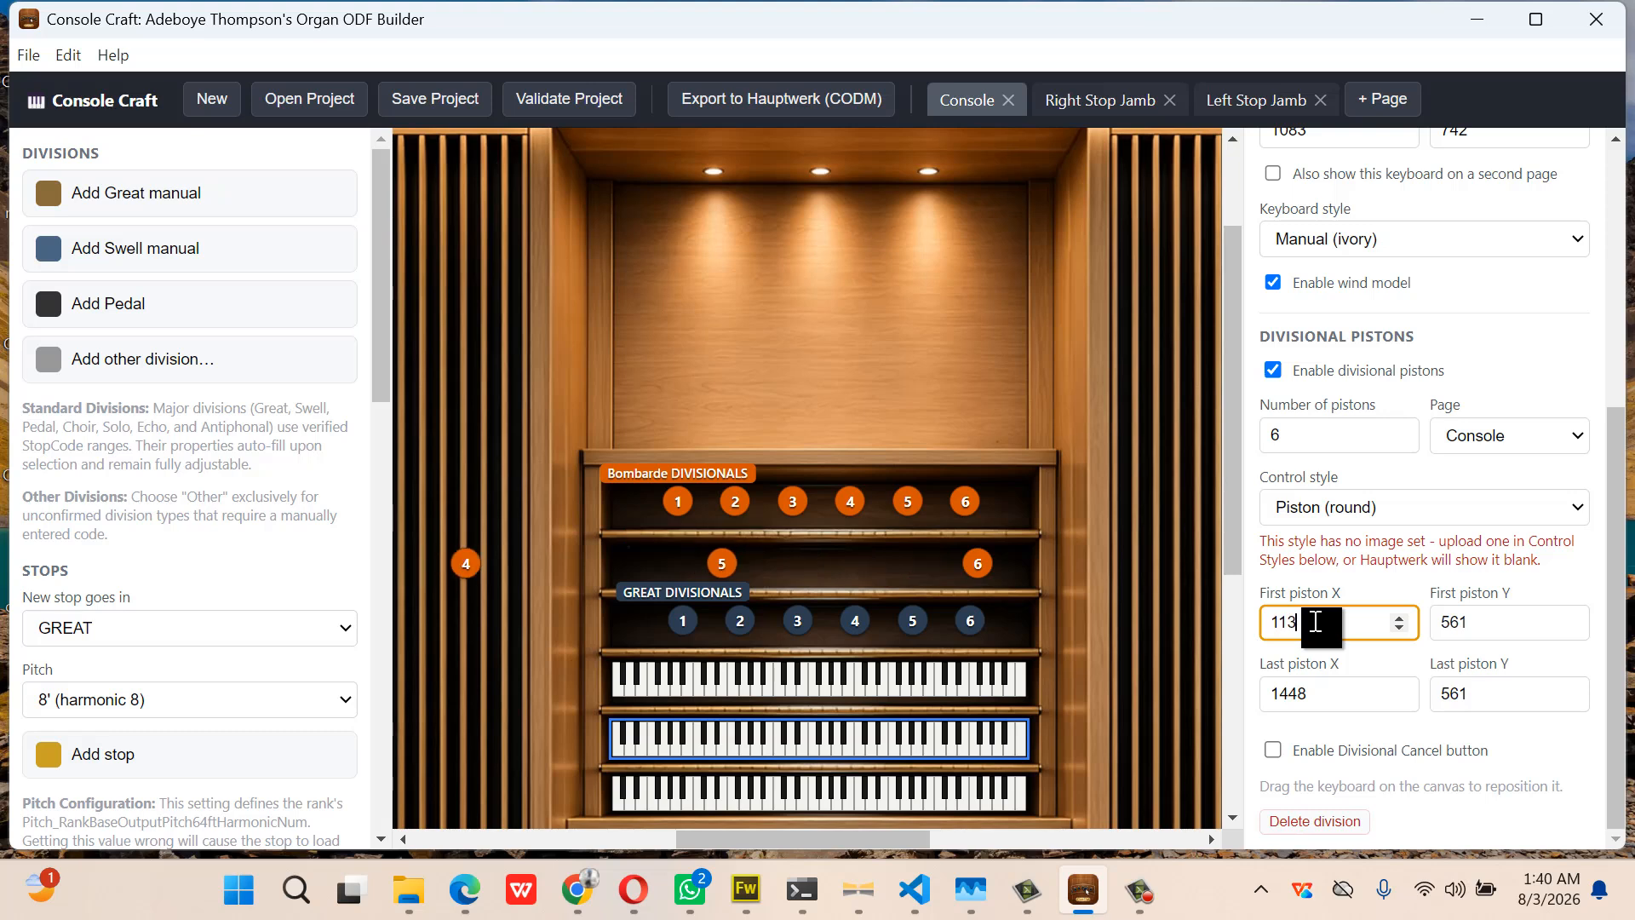
left_click(1303, 698)
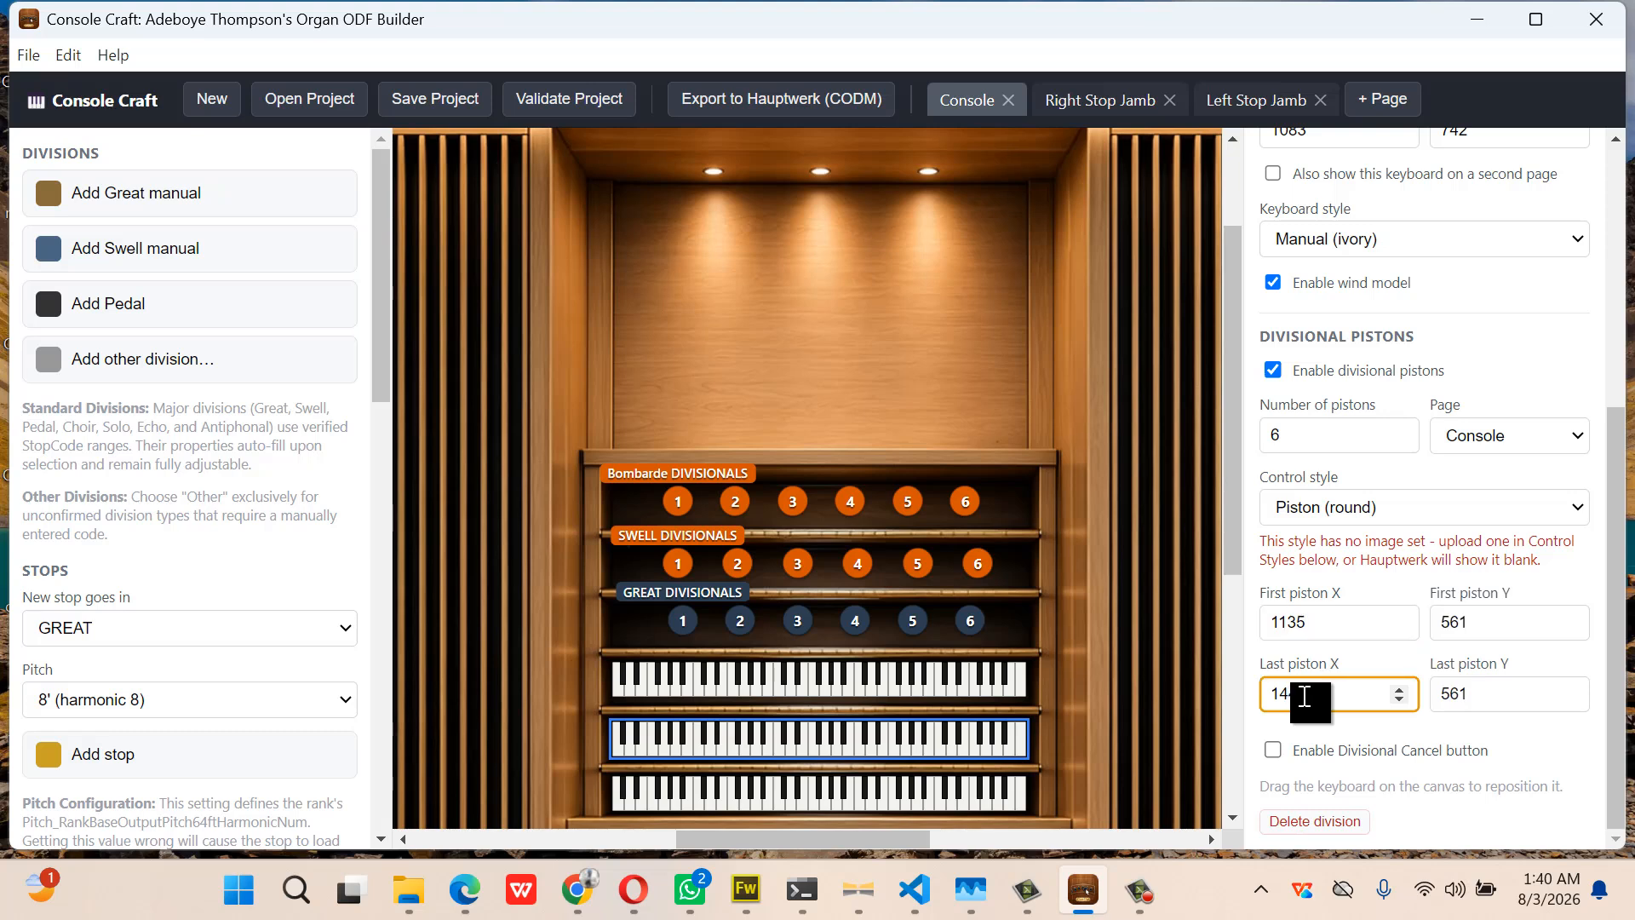
left_click_drag(1302, 698, 1327, 697)
type("5")
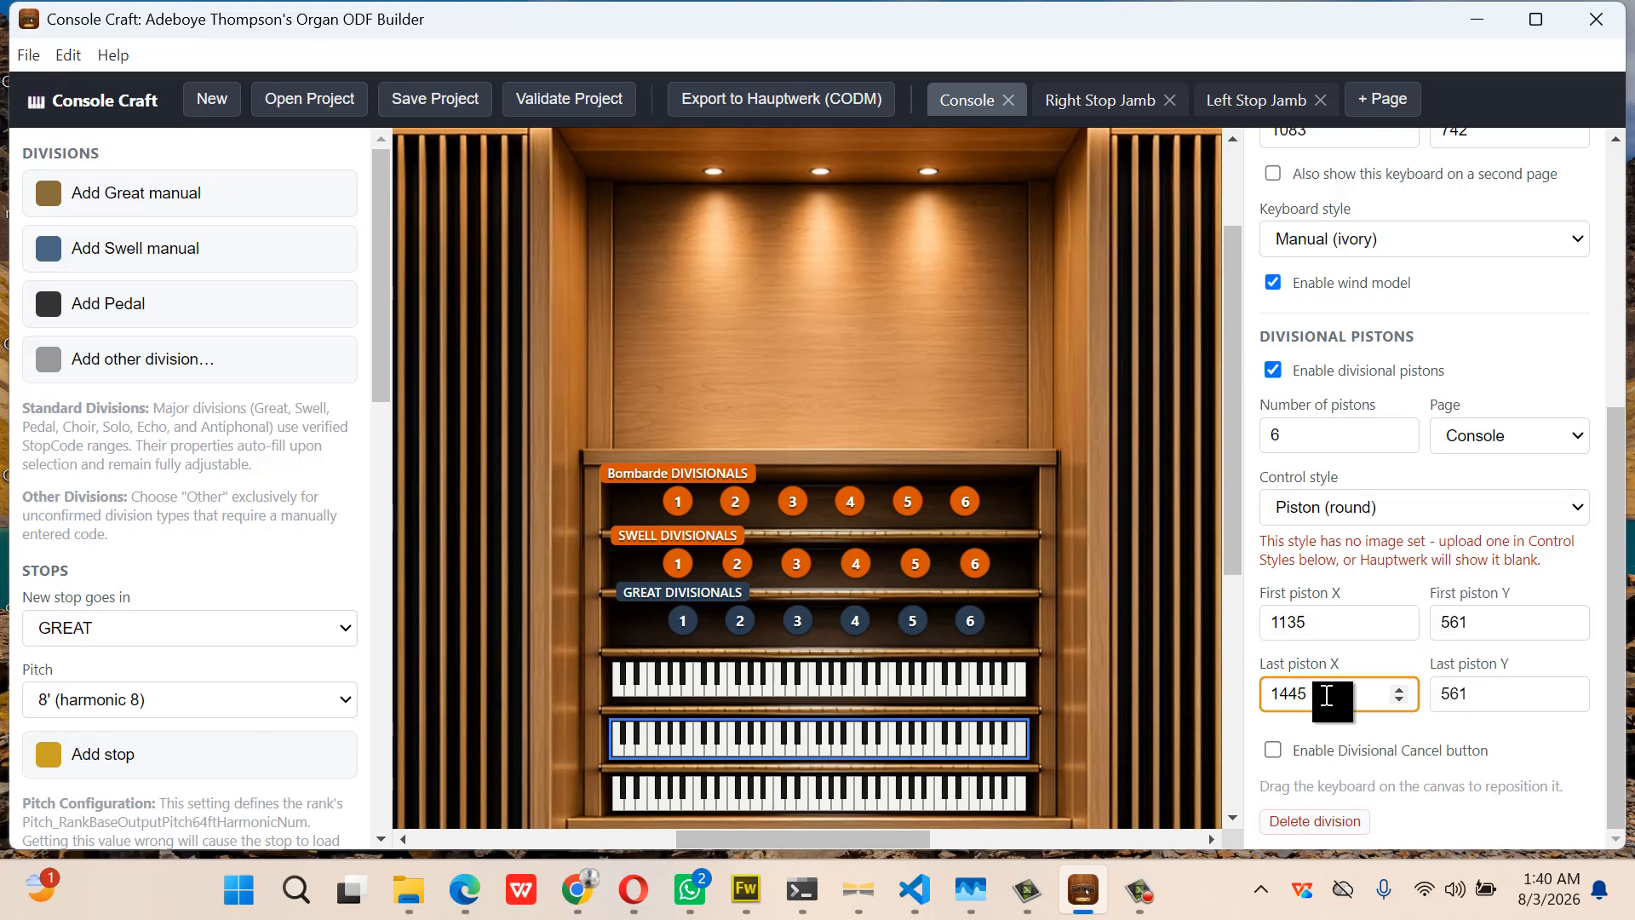
left_click(1332, 621)
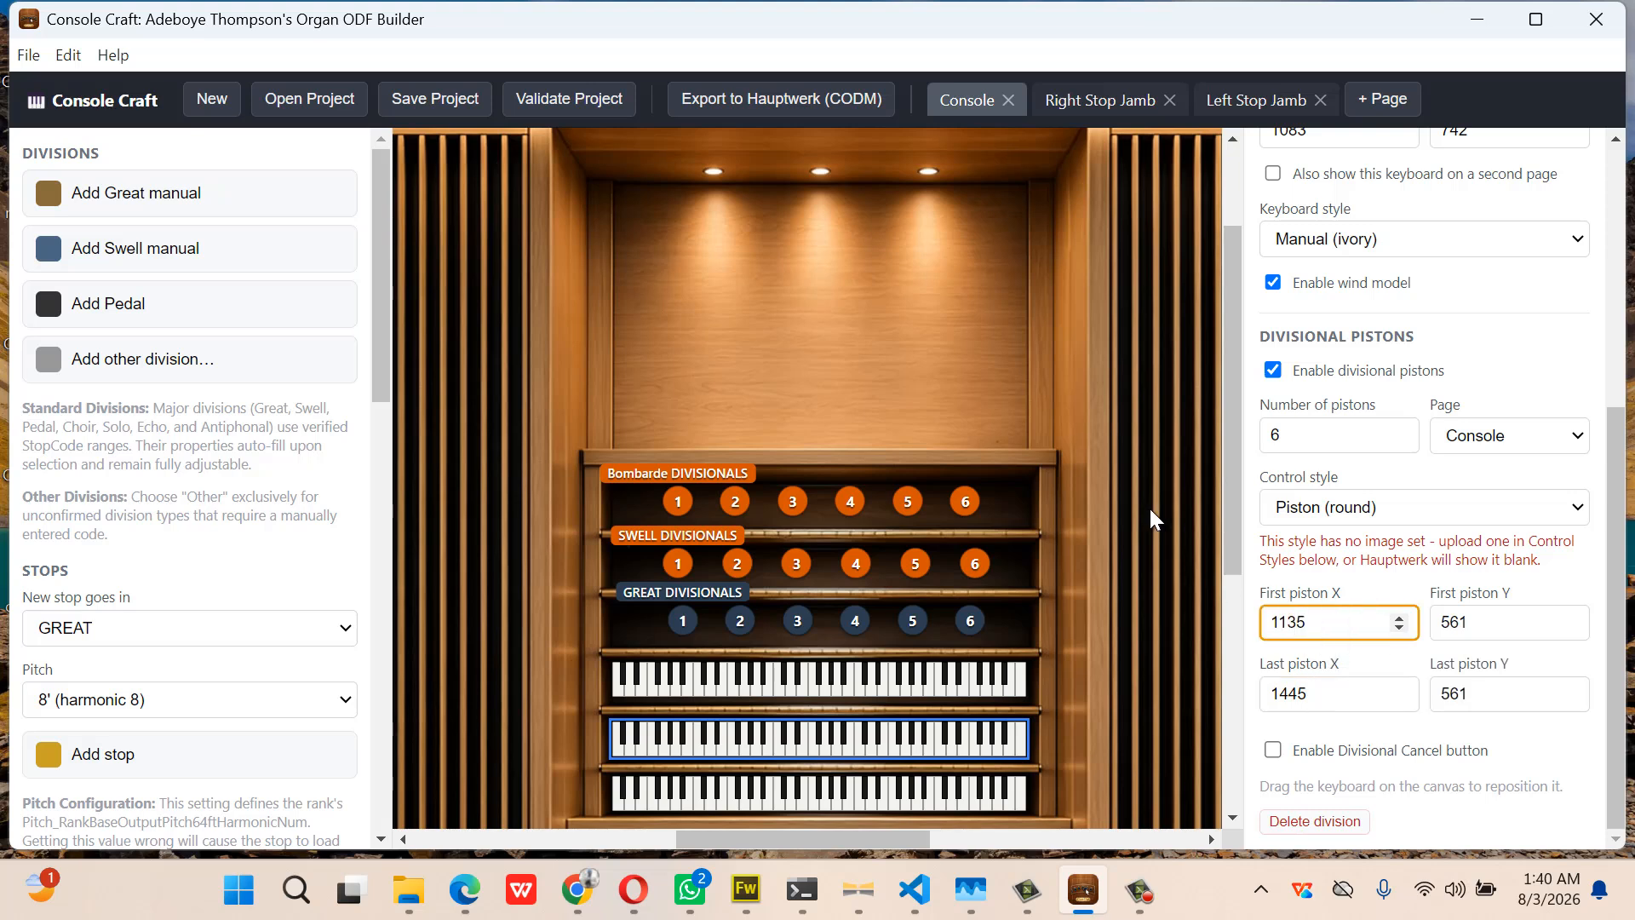
Compare with the Bombarde row and correct the Swell last piston X to 1435
left_click(942, 684)
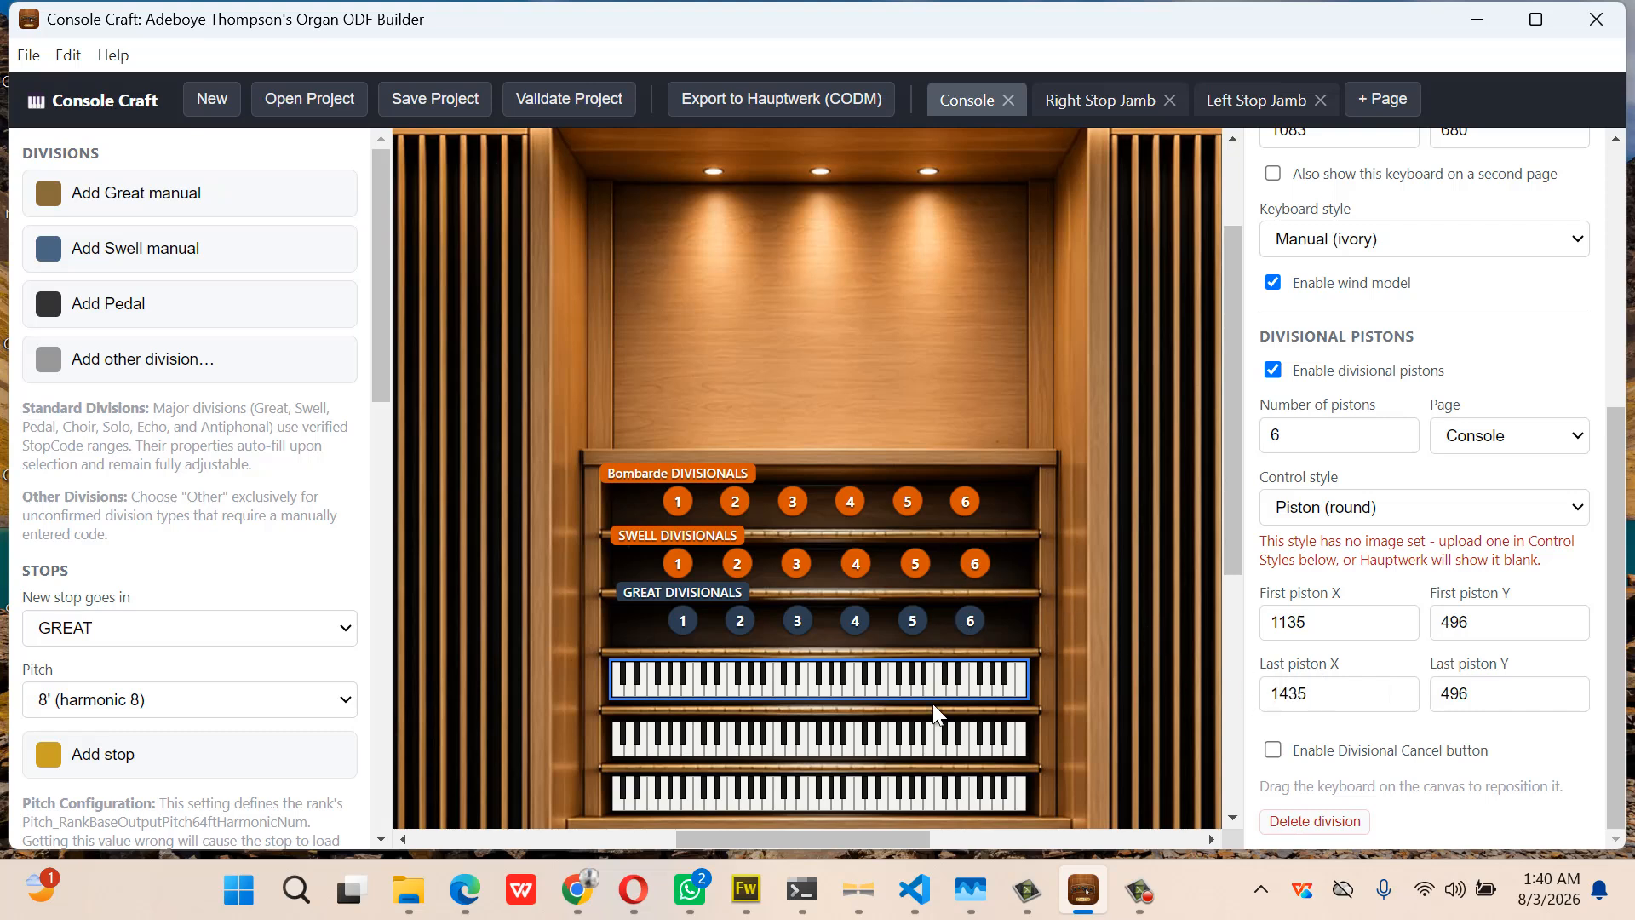
left_click(934, 734)
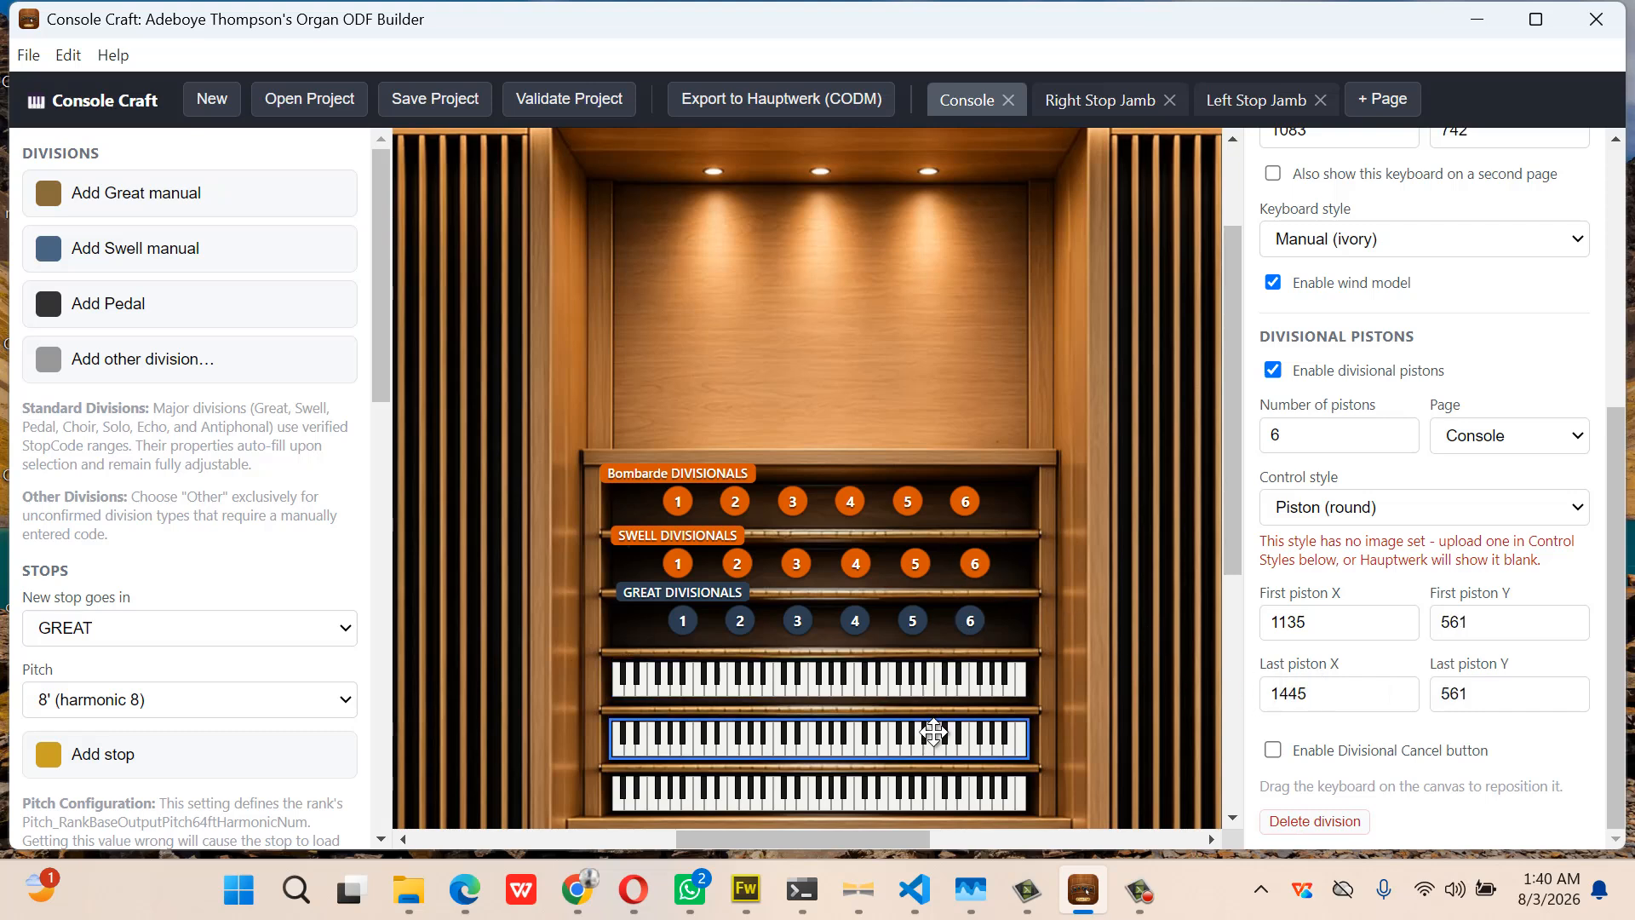
left_click(1296, 702)
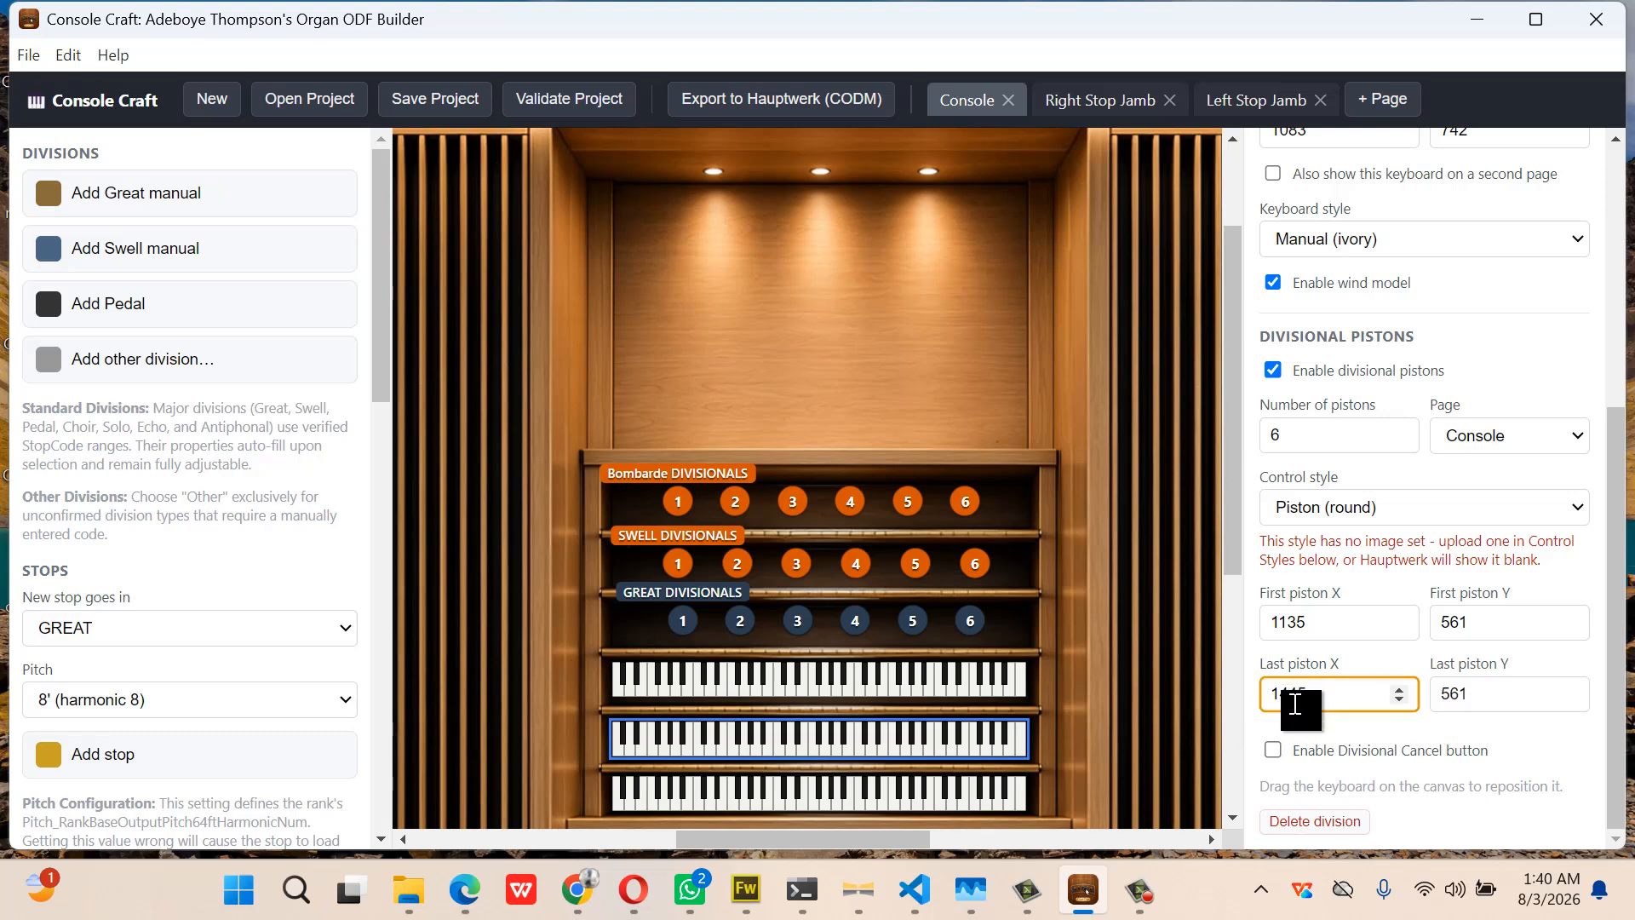
key("BackSpace")
type("4")
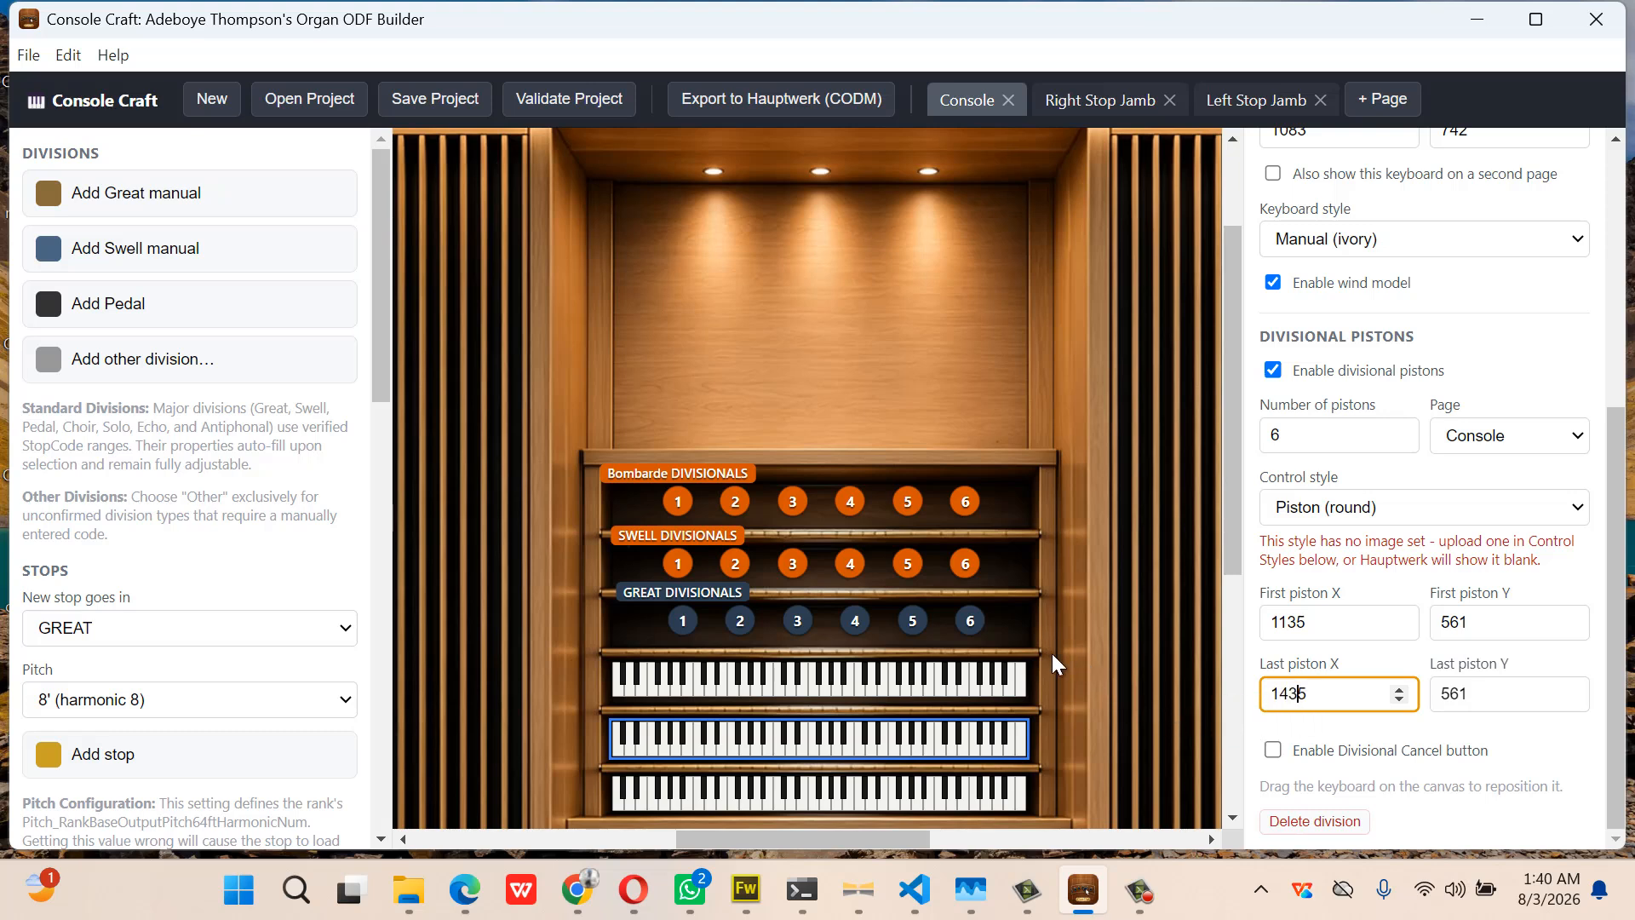
Set the Great divisional pistons to run from X 1135 to X 1435
left_click(906, 792)
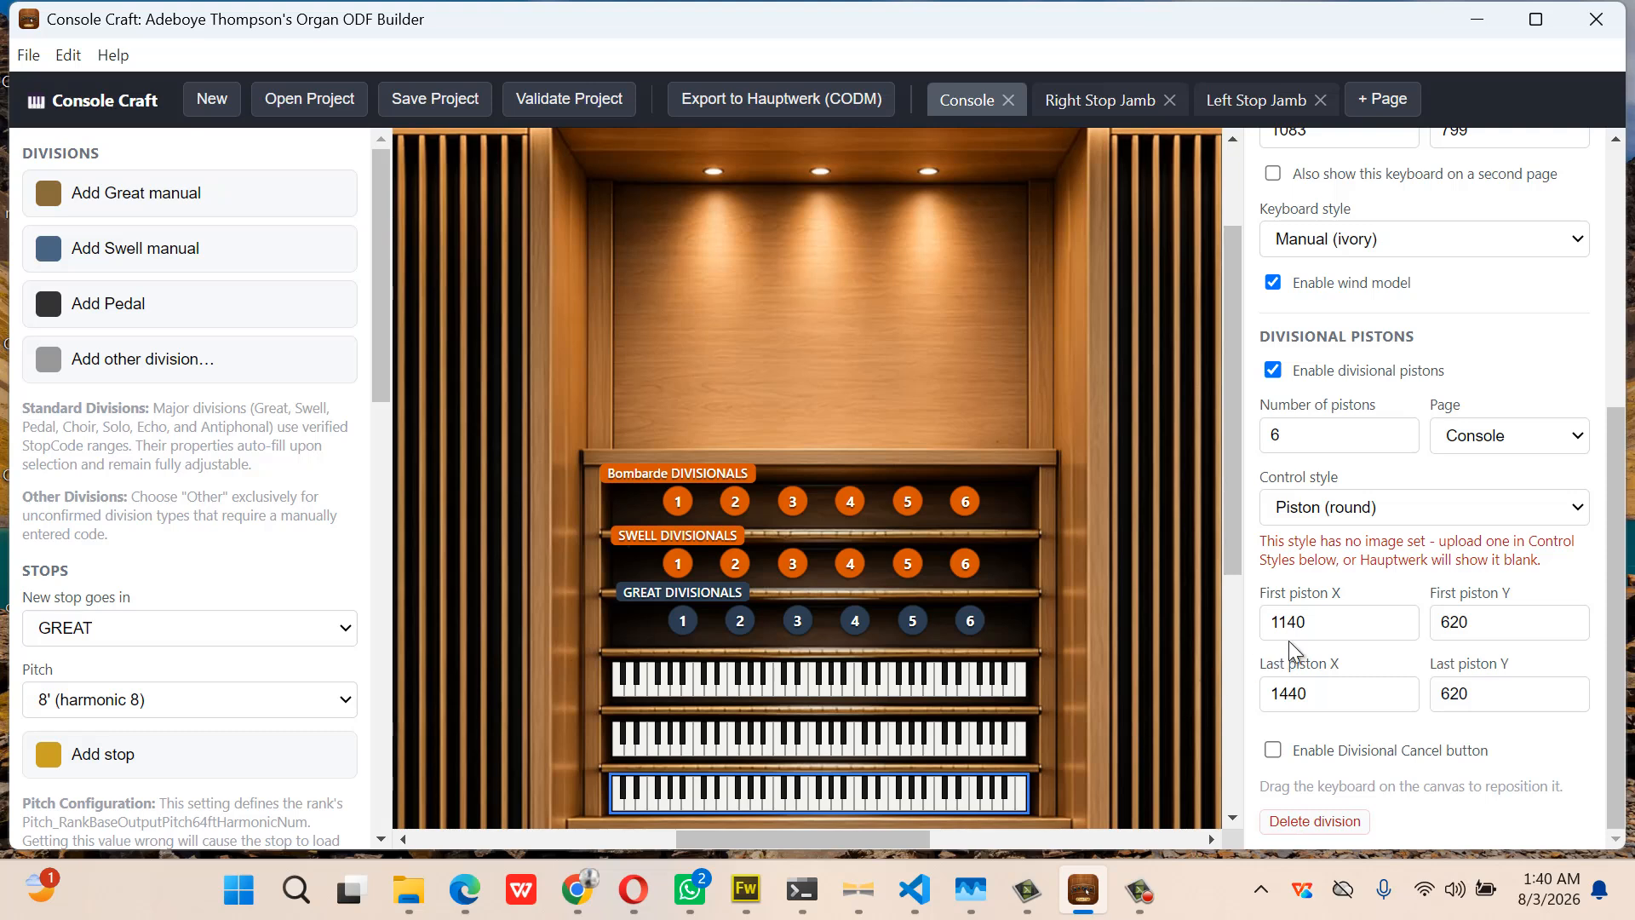
left_click_drag(1289, 624, 1319, 625)
type("35")
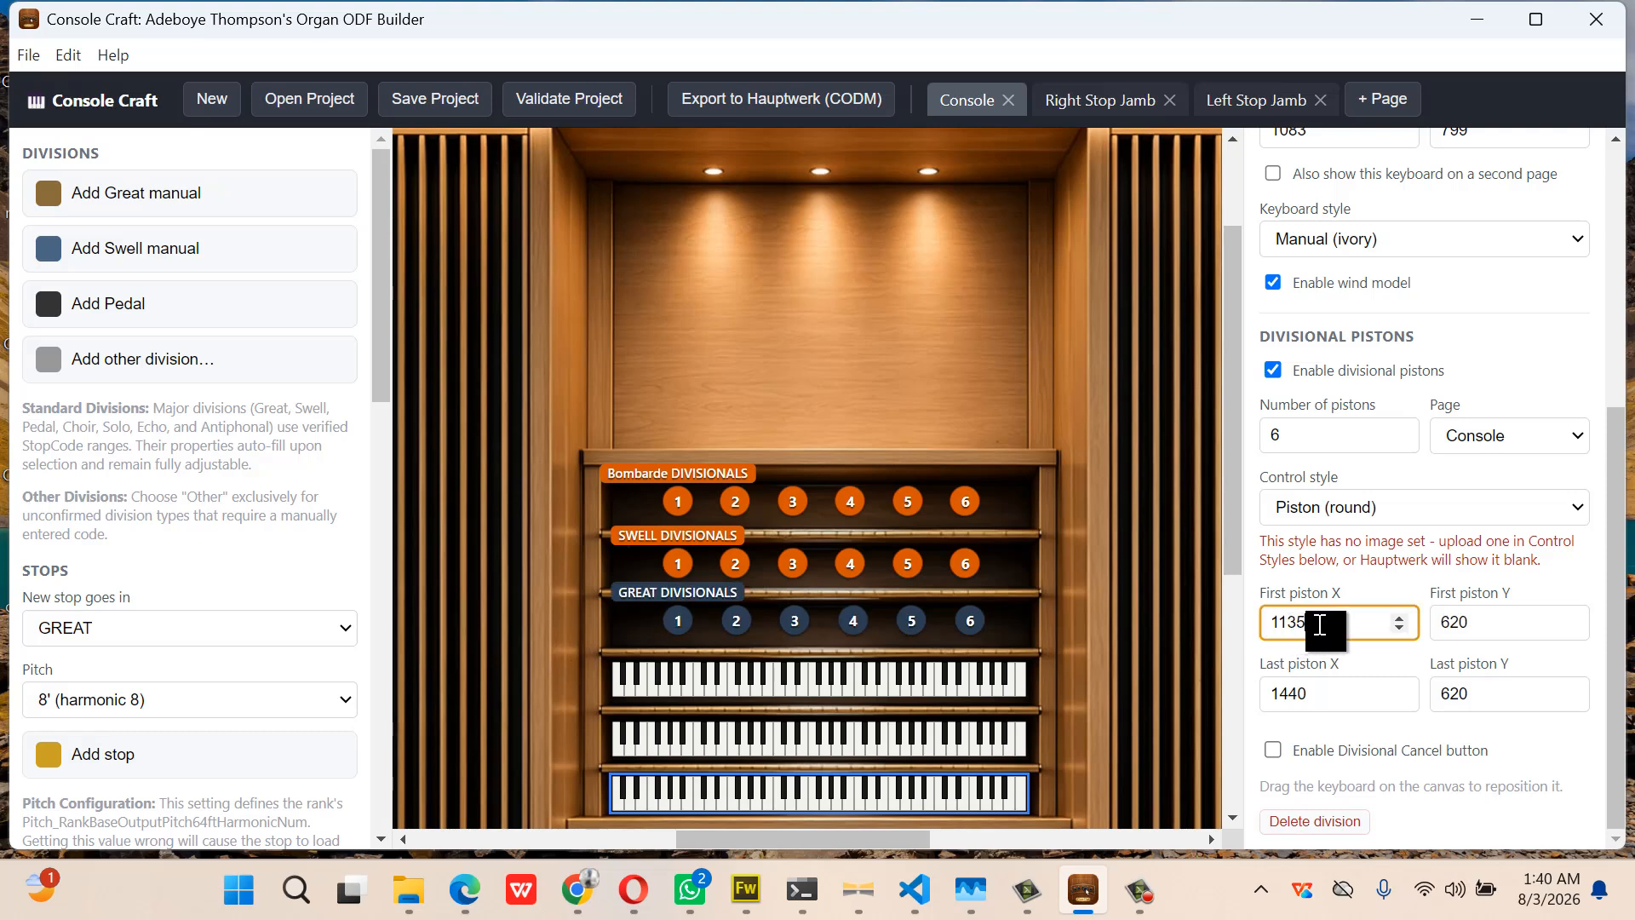
left_click(1300, 700)
left_click_drag(1301, 700, 1329, 699)
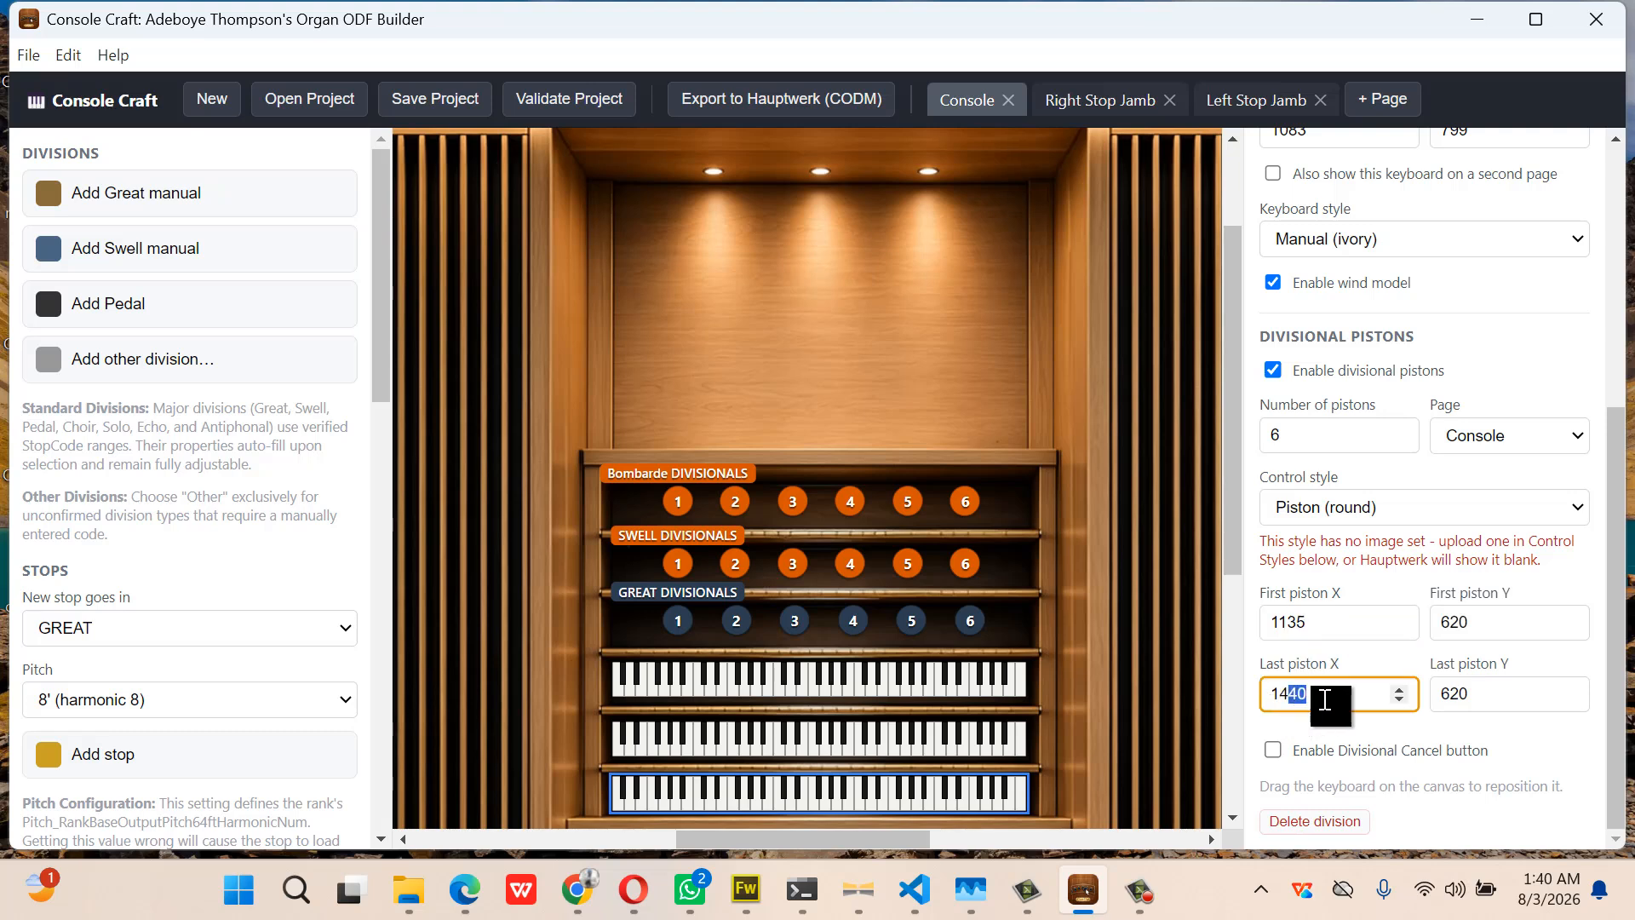
type("35")
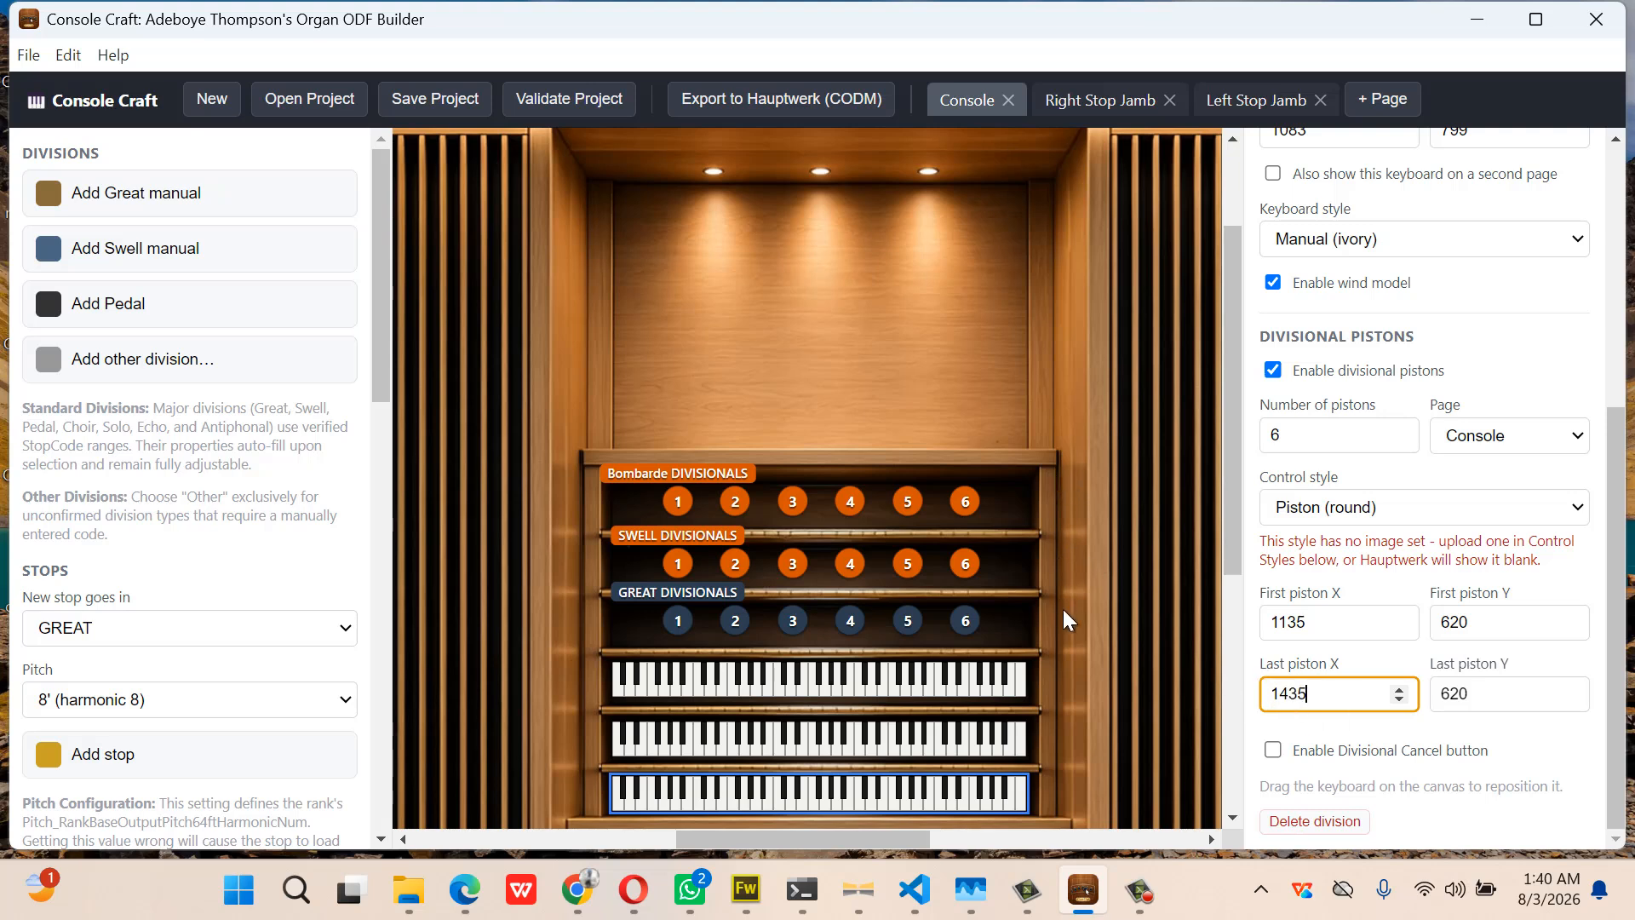
Zoom the console view back out to 25%
scroll(833, 338, "left", 5)
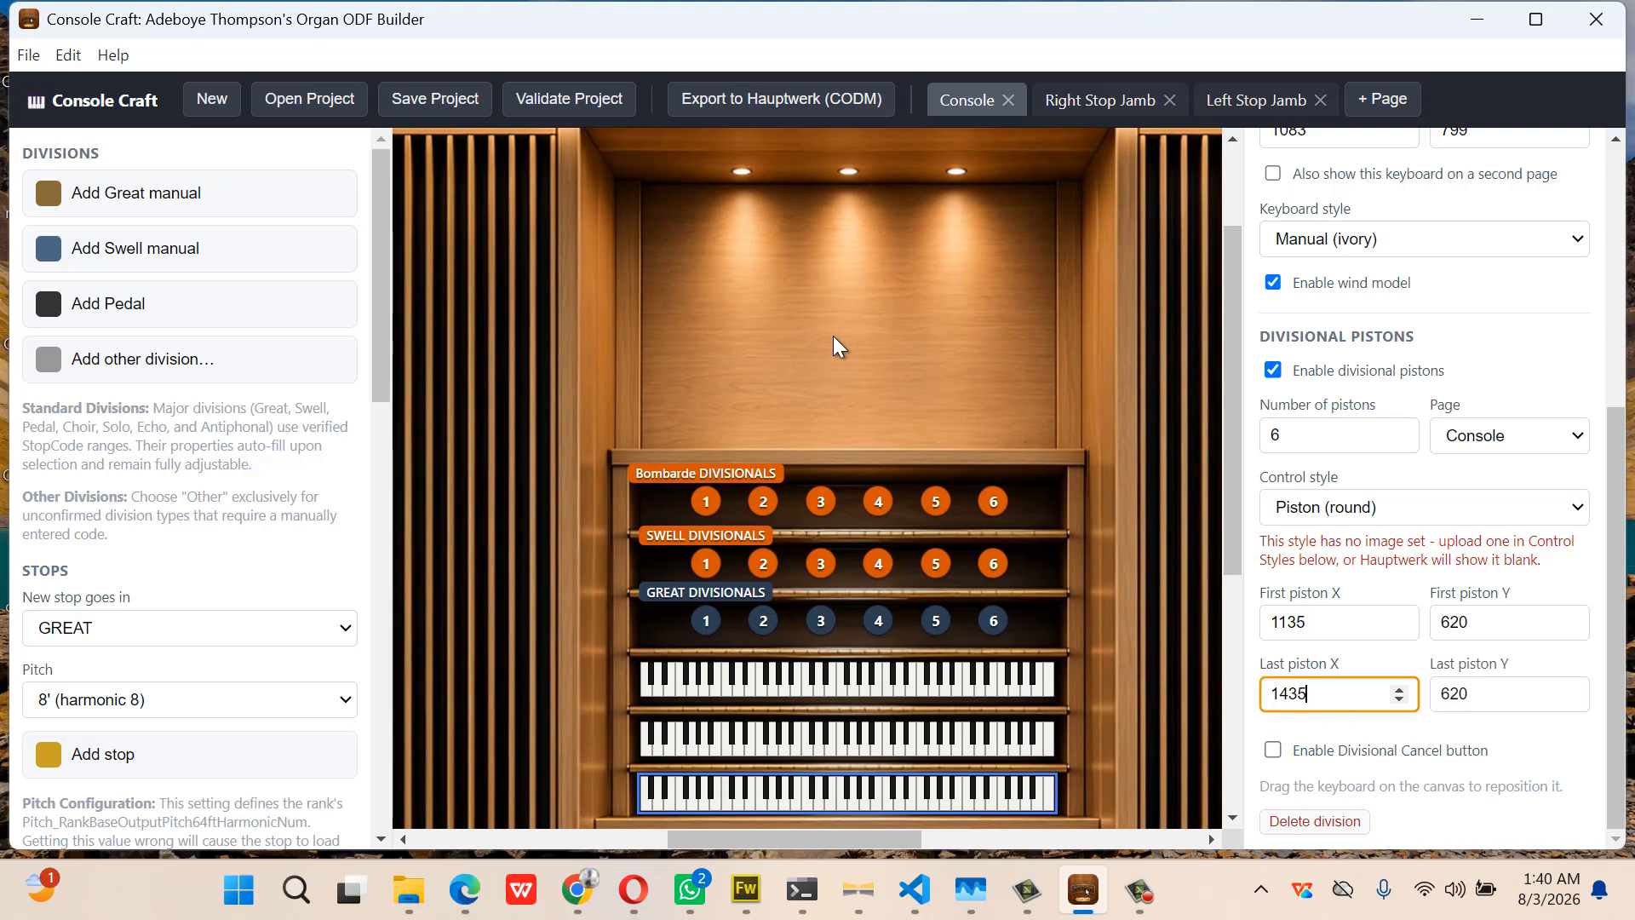
scroll(833, 335, "left", 2)
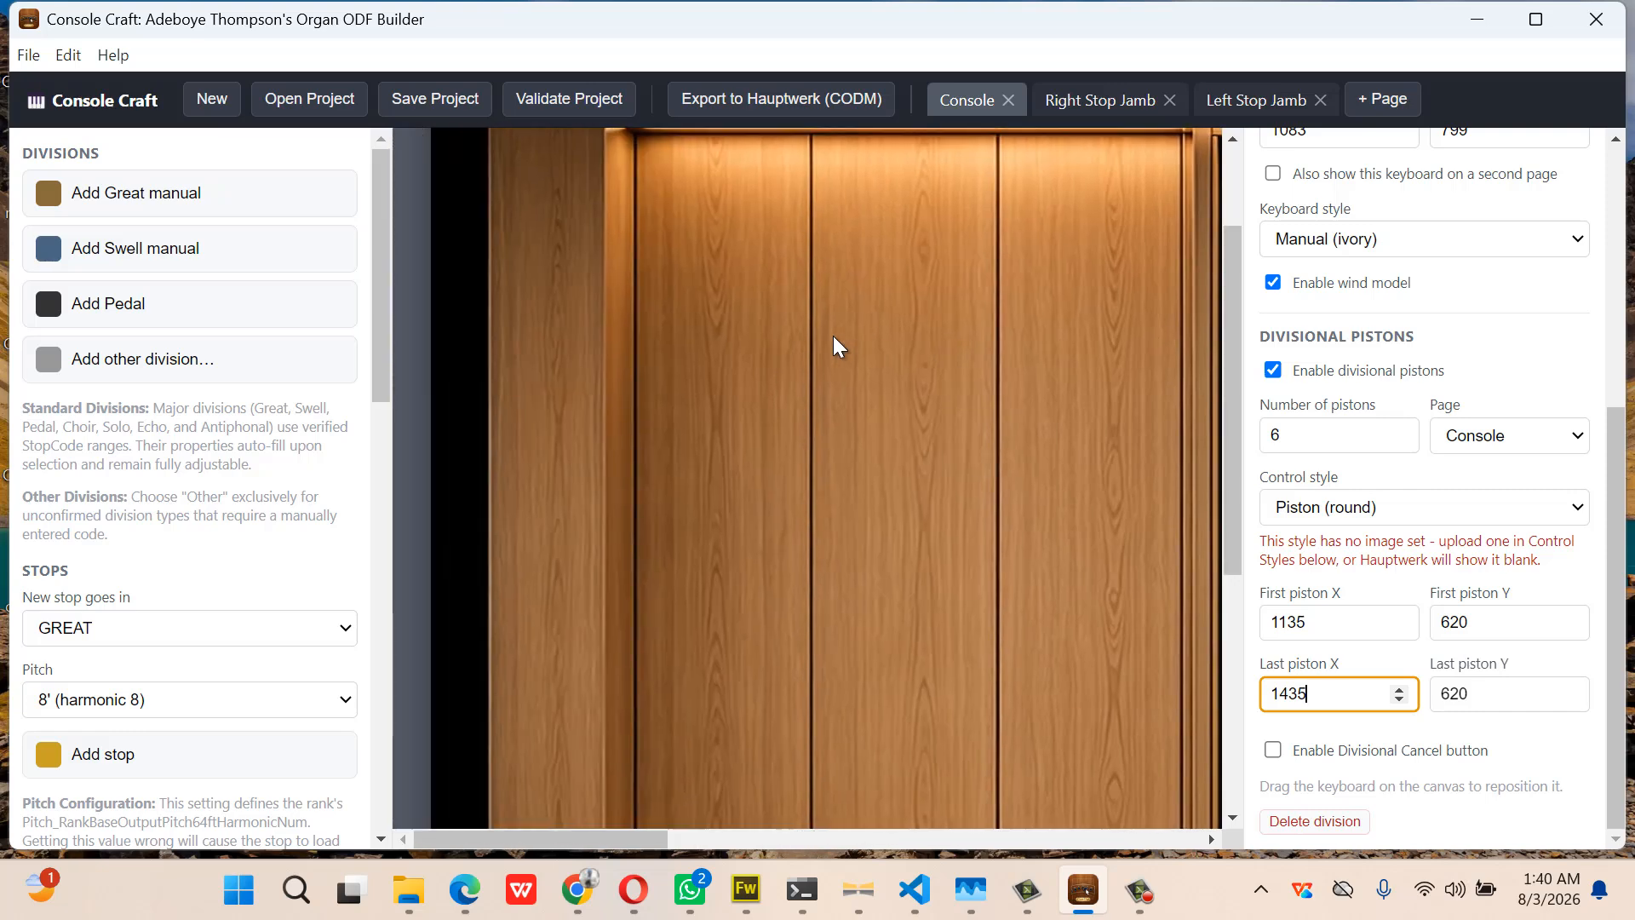
scroll(759, 305, "up", 2)
left_click(471, 158)
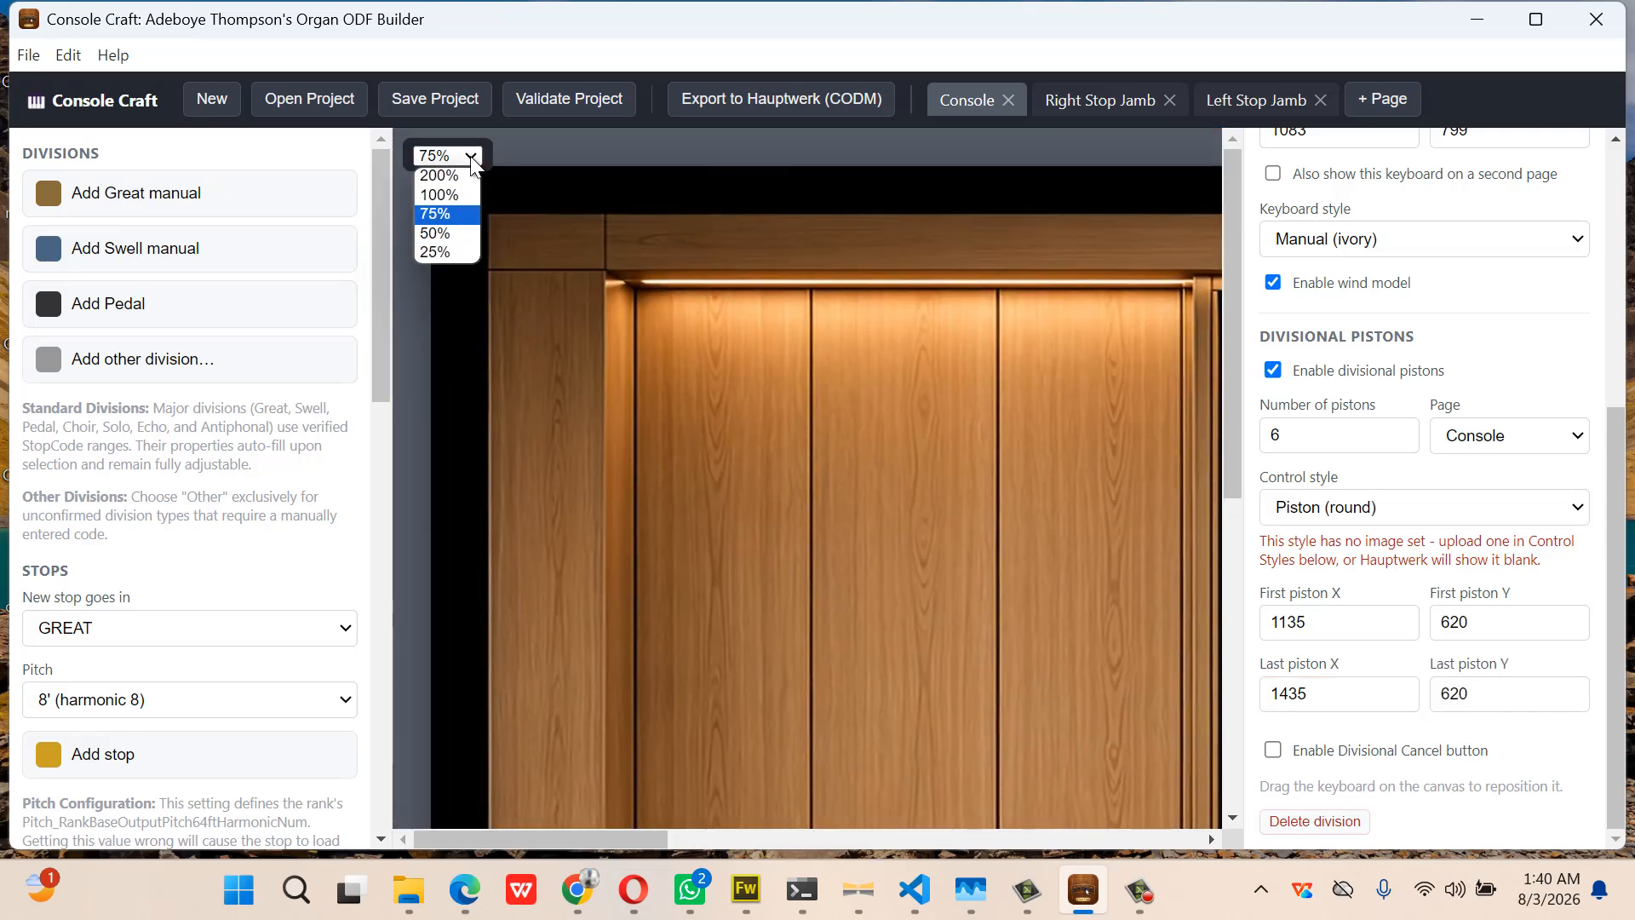
left_click(459, 252)
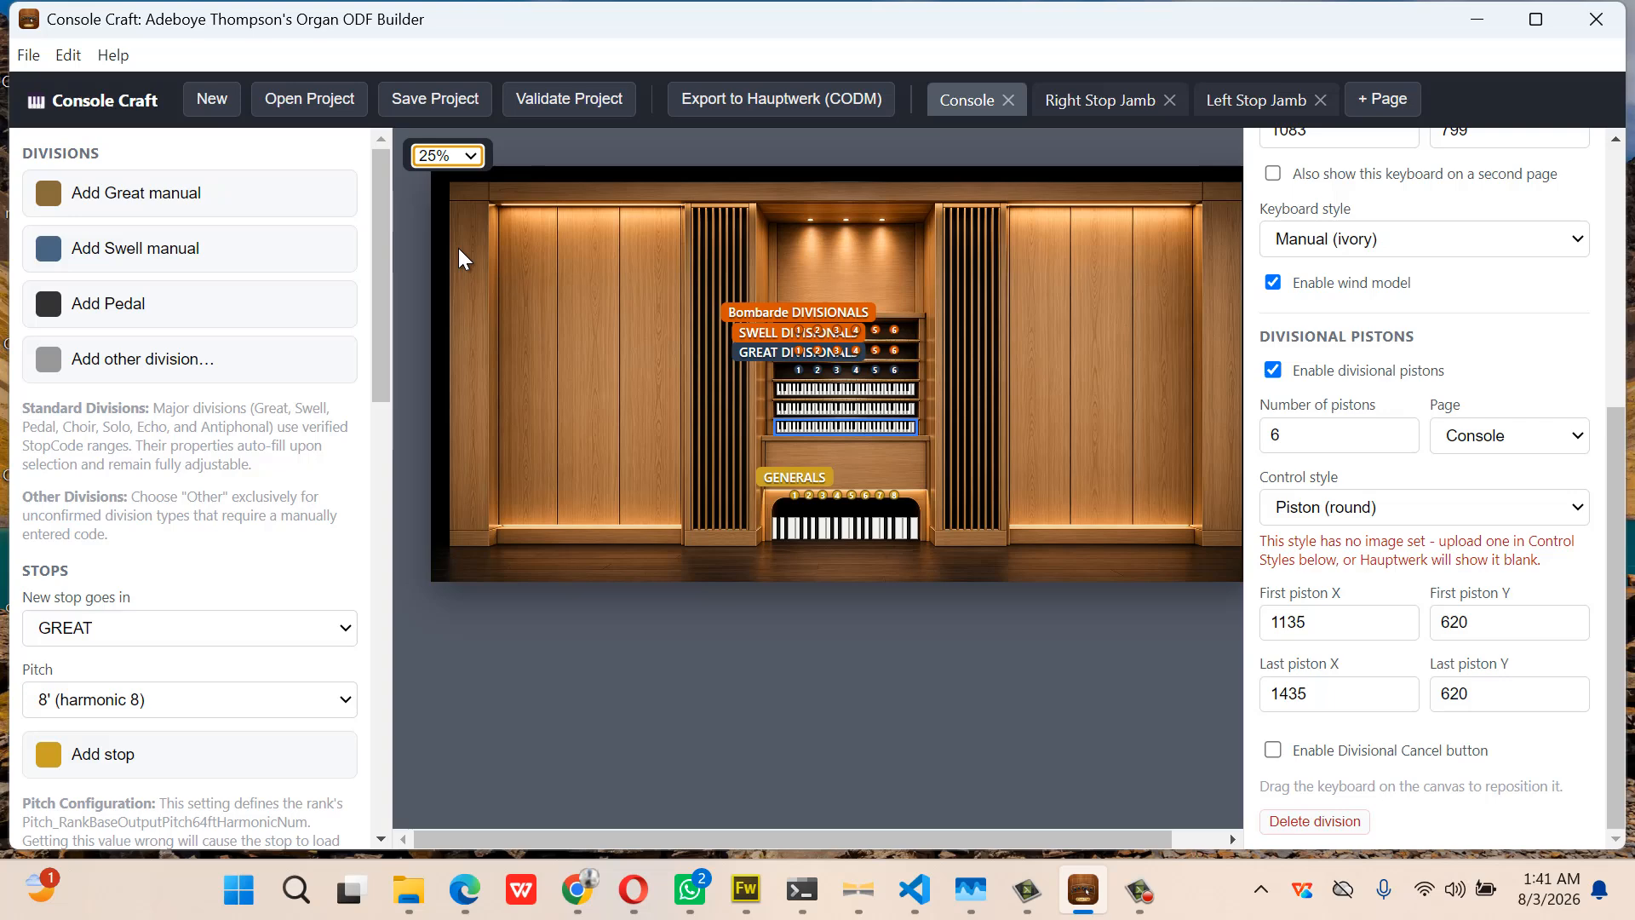
Deselect the keyboard to show the console's properties and scroll down to Control Styles
left_click(1063, 482)
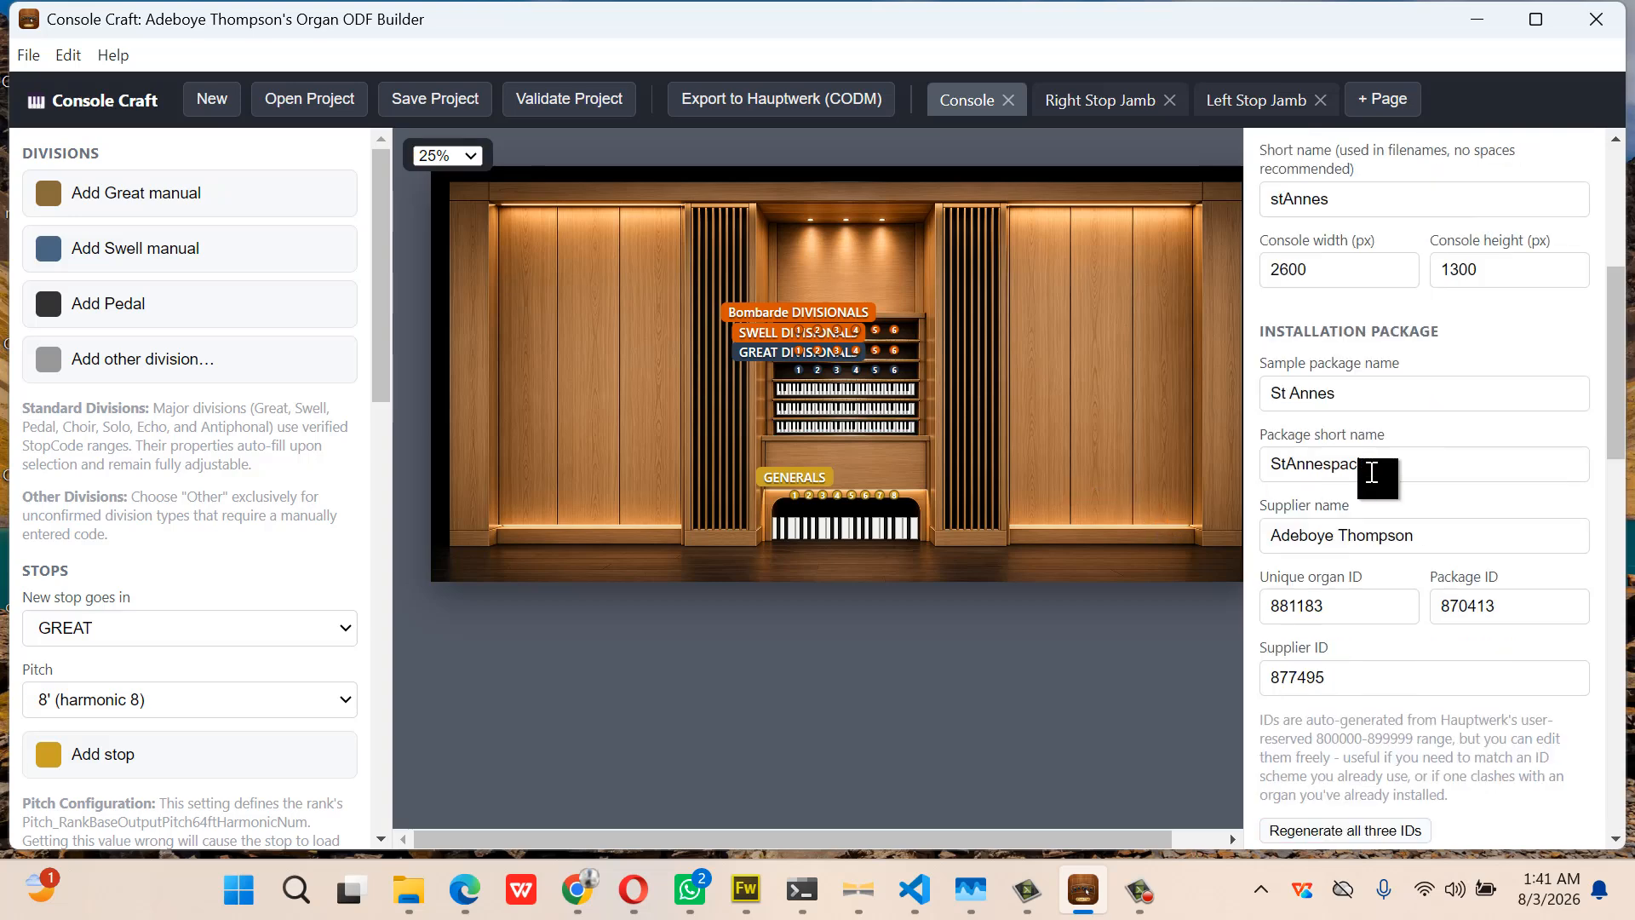
scroll(1421, 493, "down", 4)
scroll(1423, 493, "down", 8)
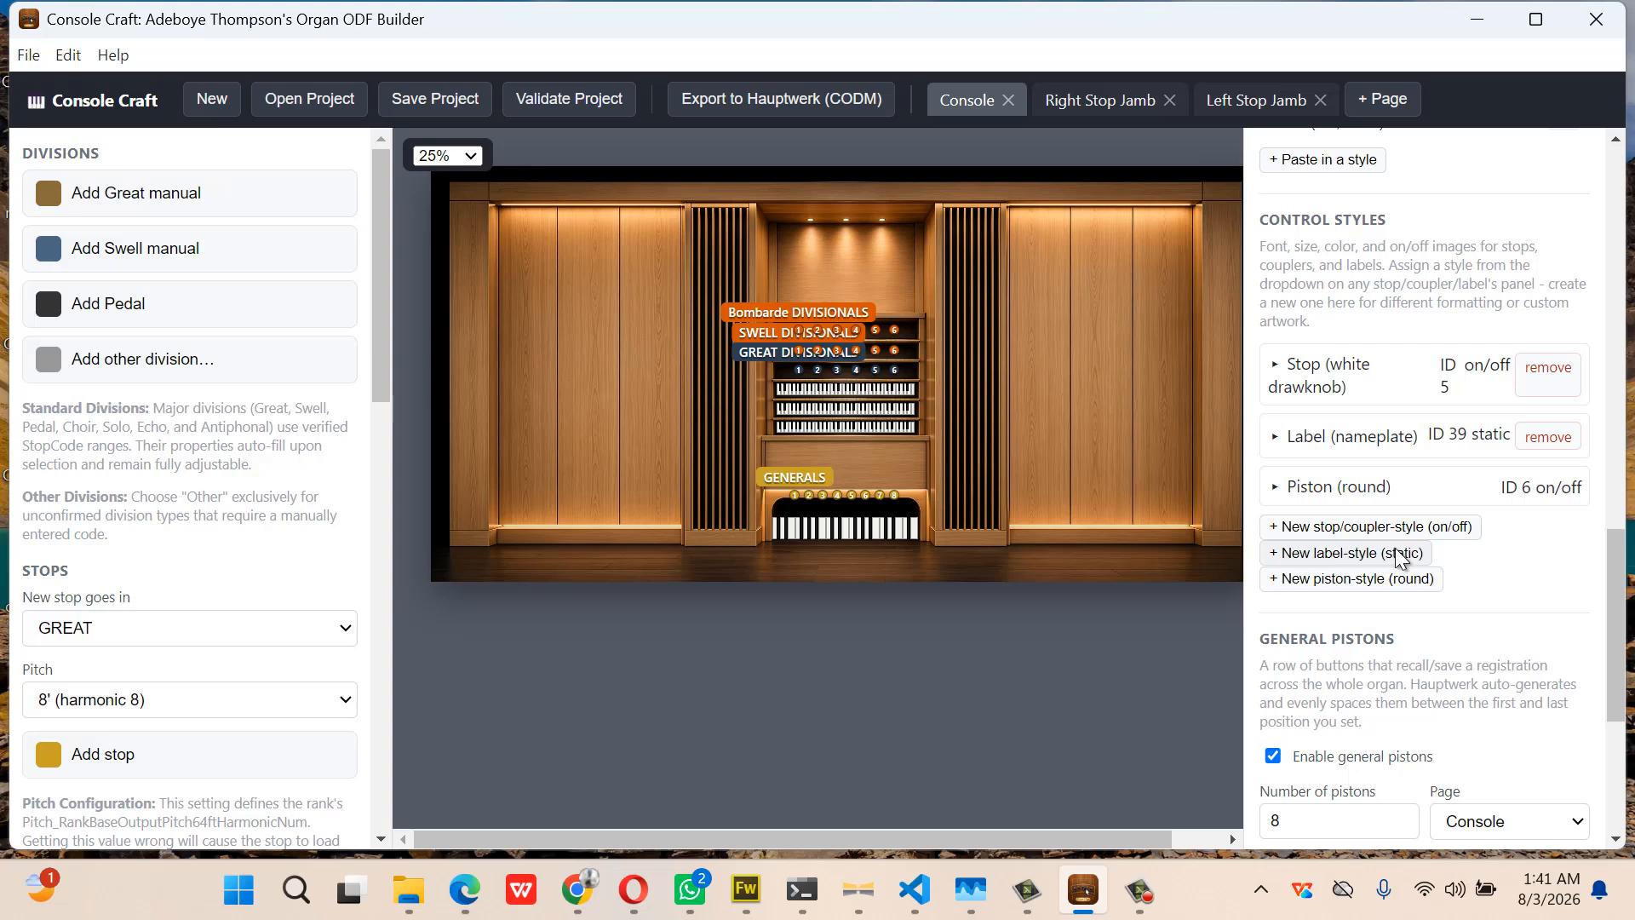
Create a new static label style using grtPlates.png from the console craft assets folder as its image
left_click(1400, 554)
left_click(1358, 543)
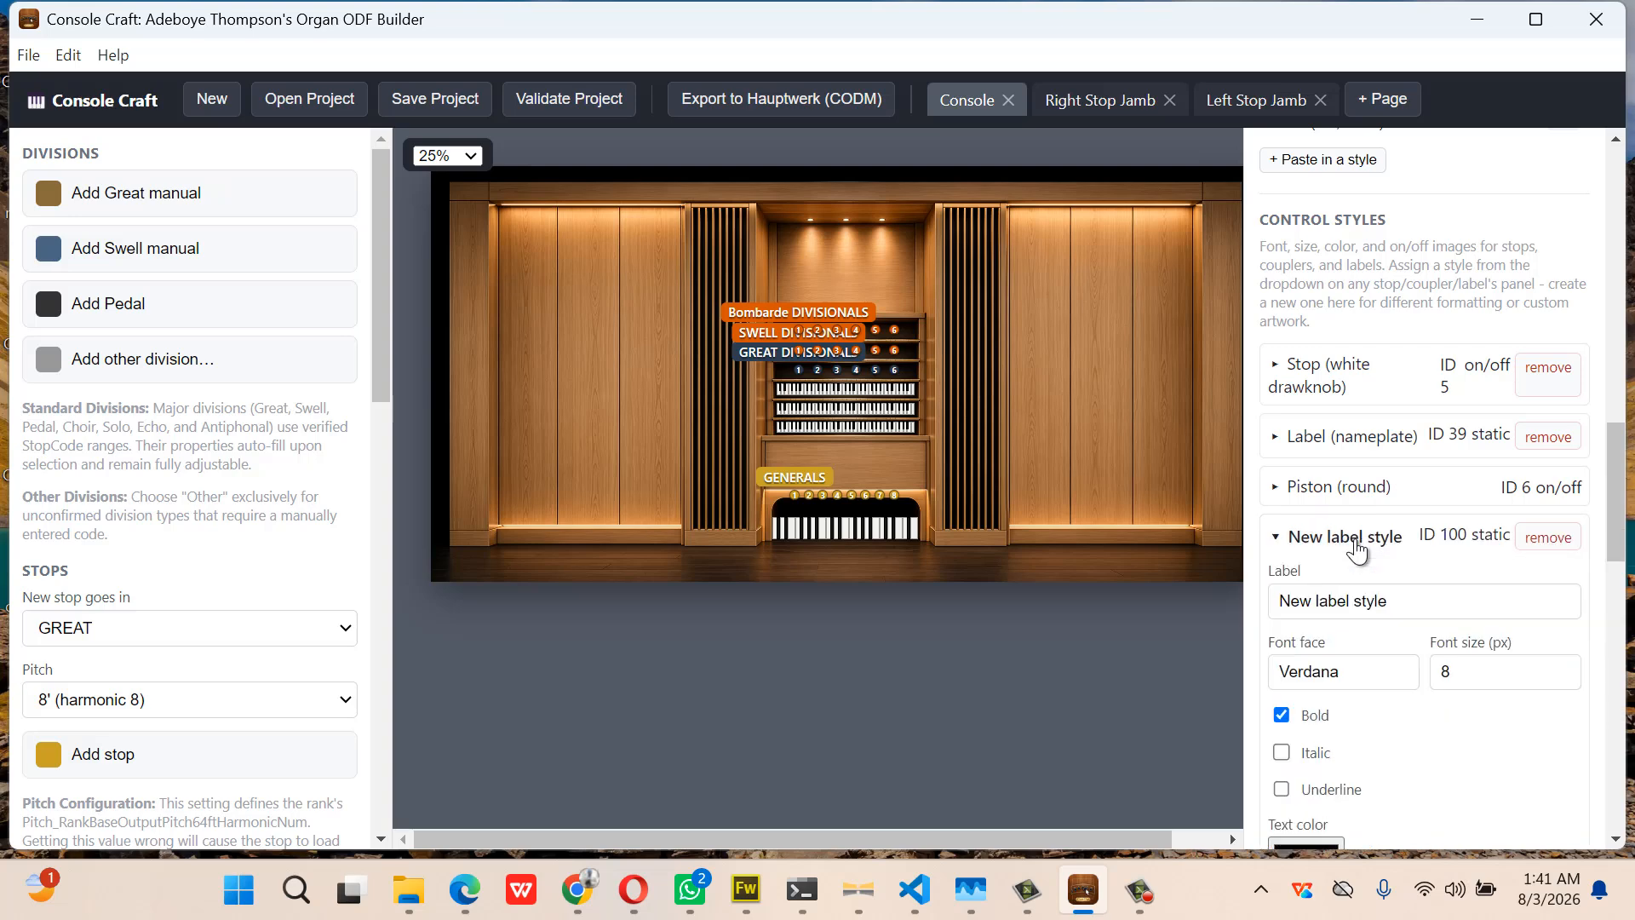
scroll(1352, 669, "down", 4)
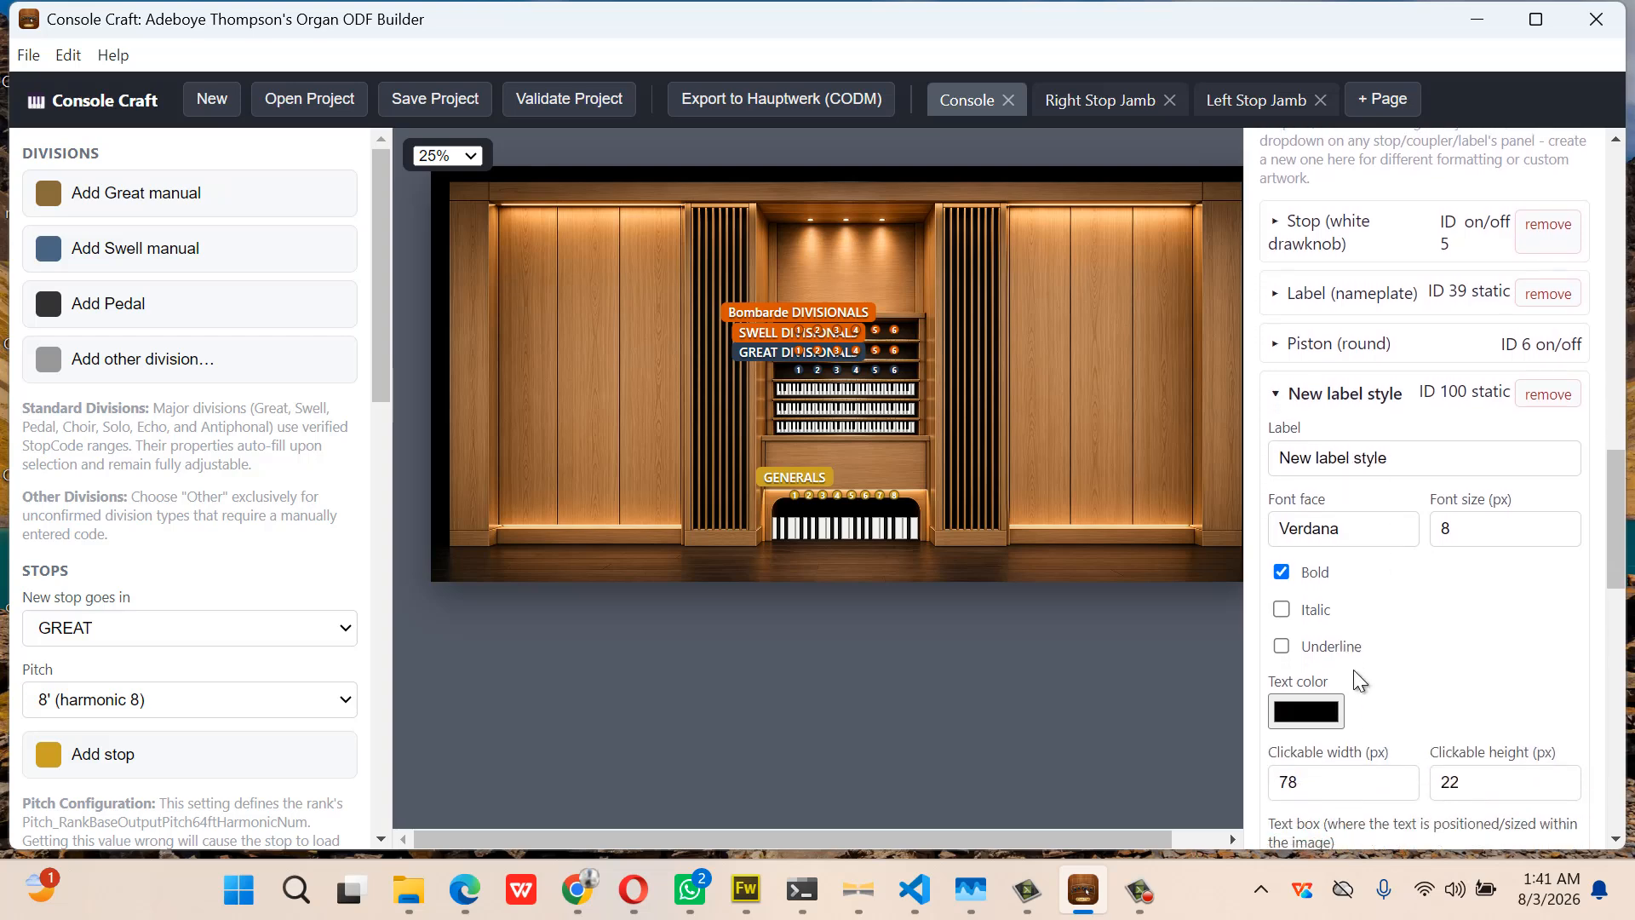
scroll(1356, 677, "down", 4)
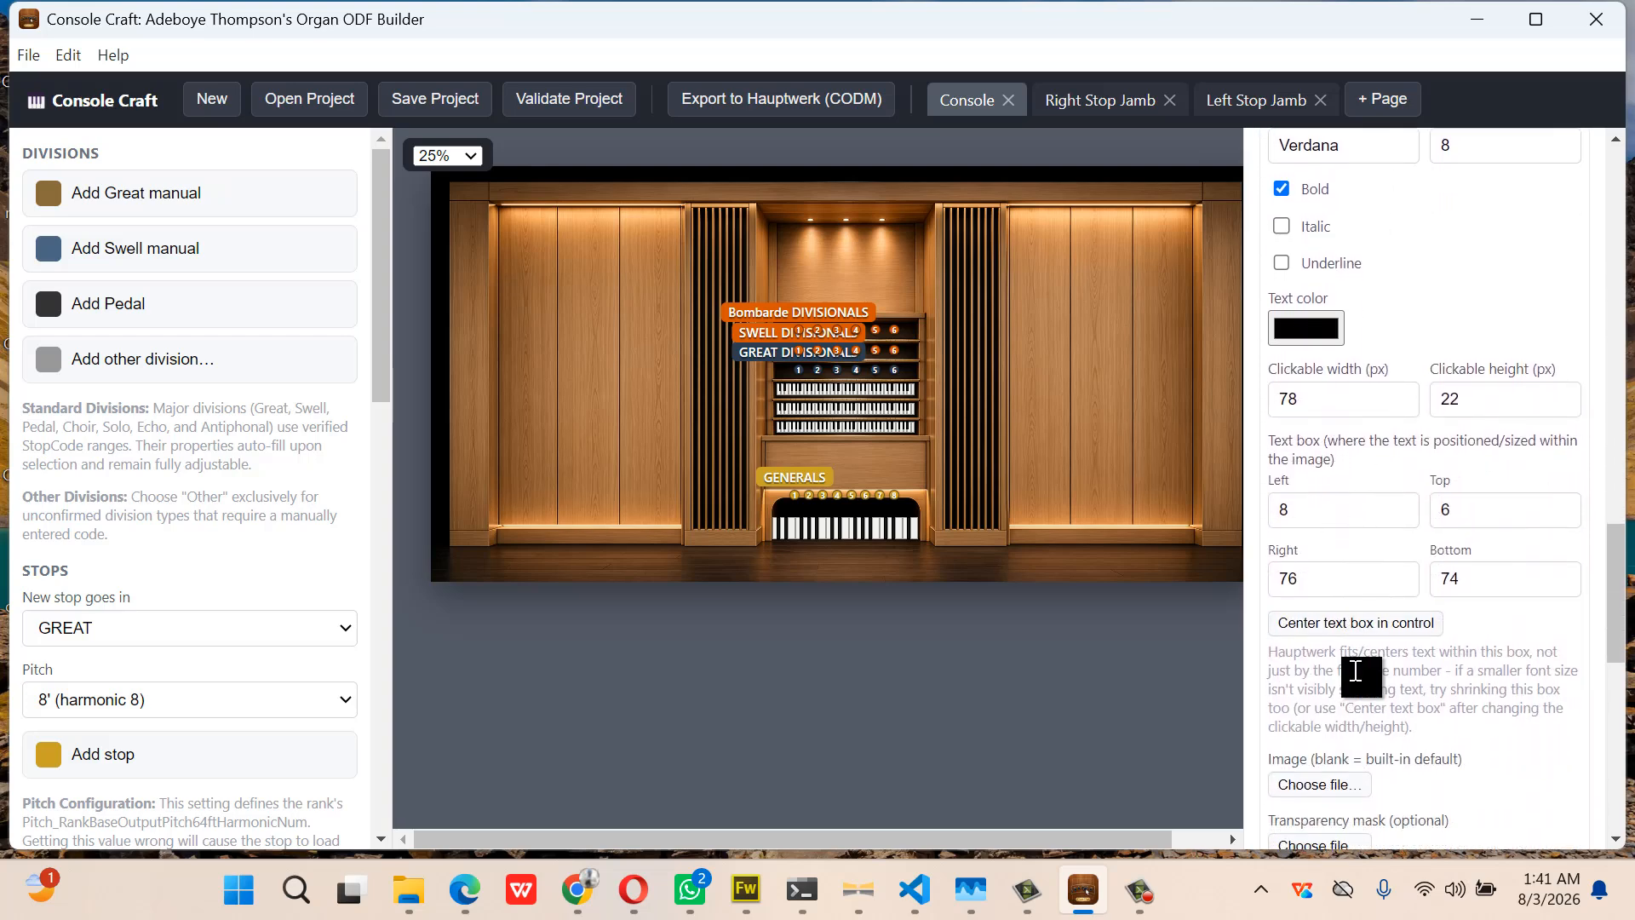
left_click(1316, 725)
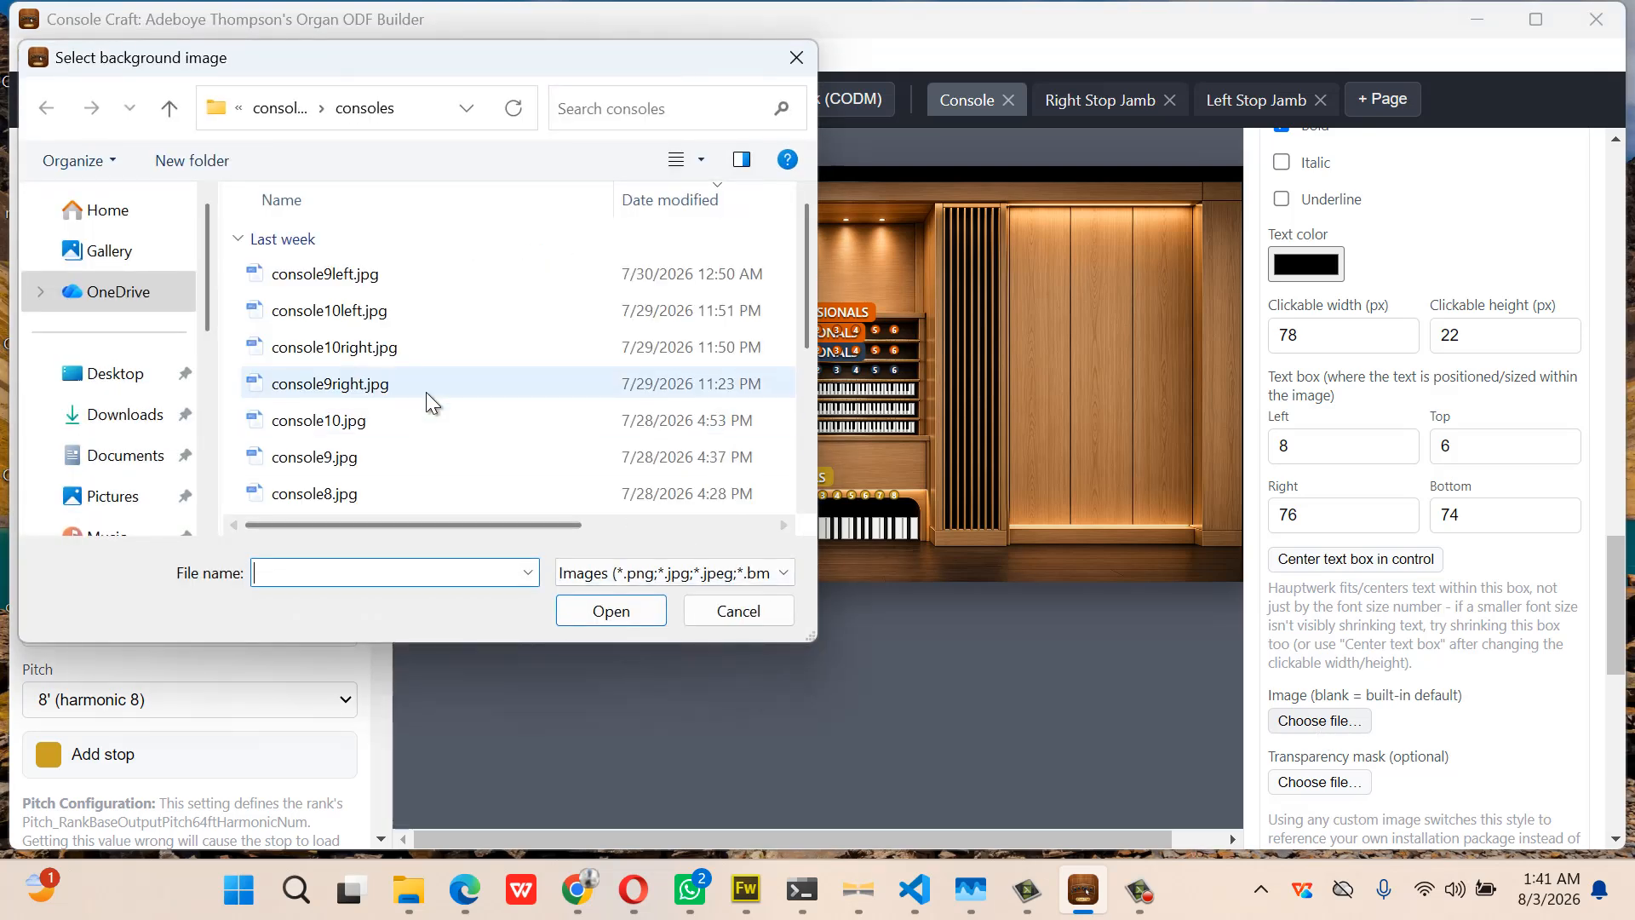
scroll(426, 391, "down", 2)
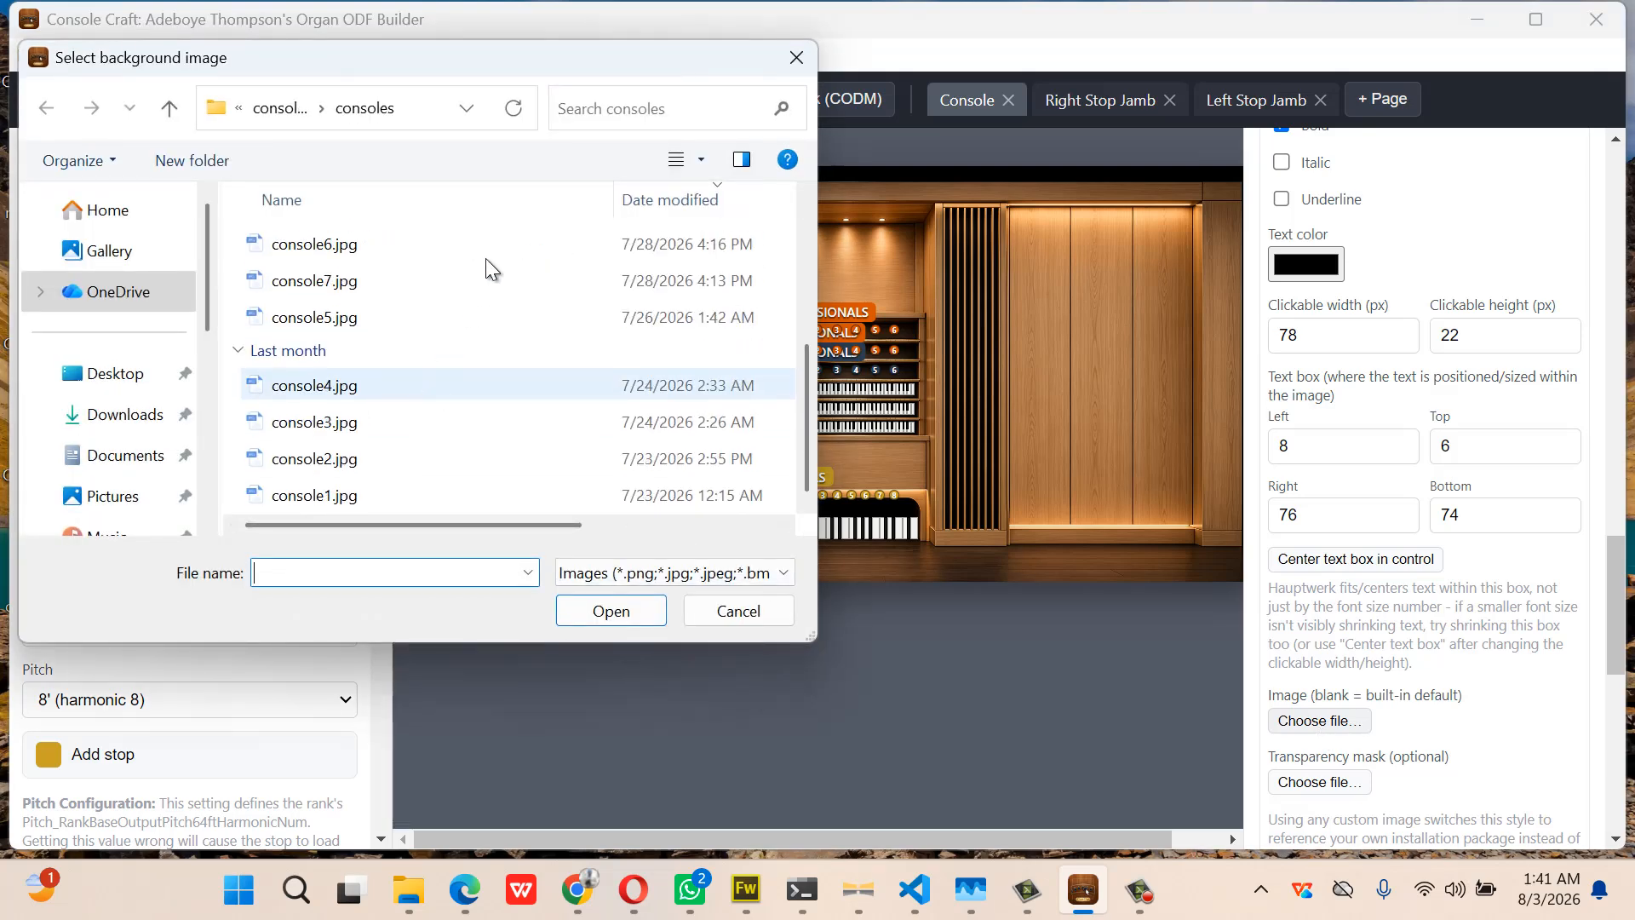
left_click(293, 109)
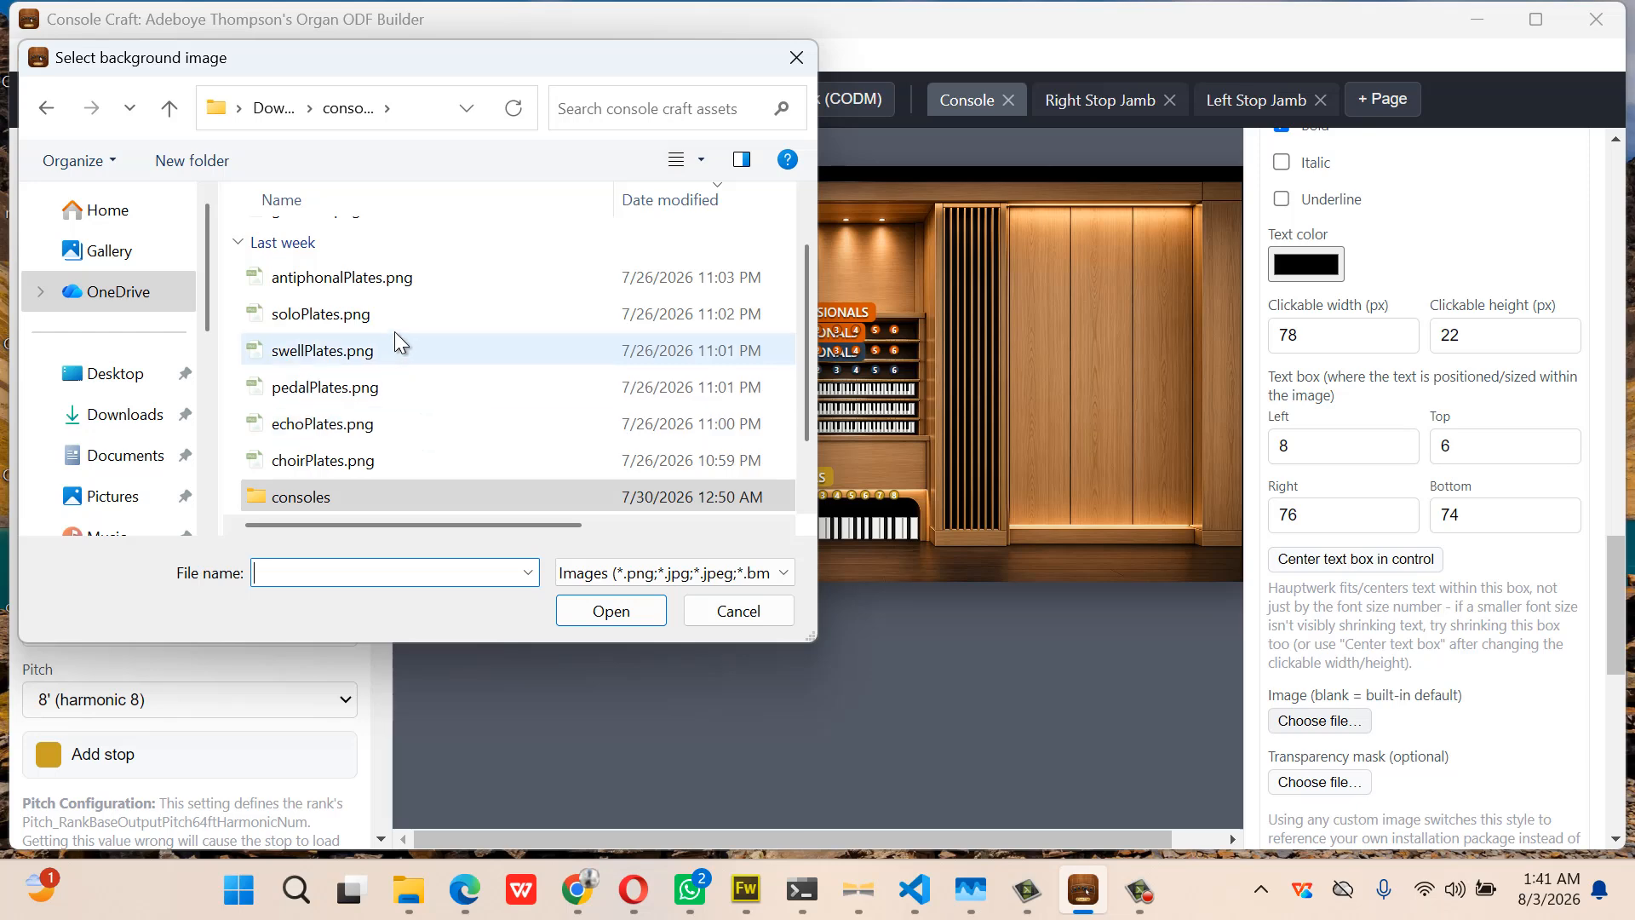
scroll(402, 451, "up", 1)
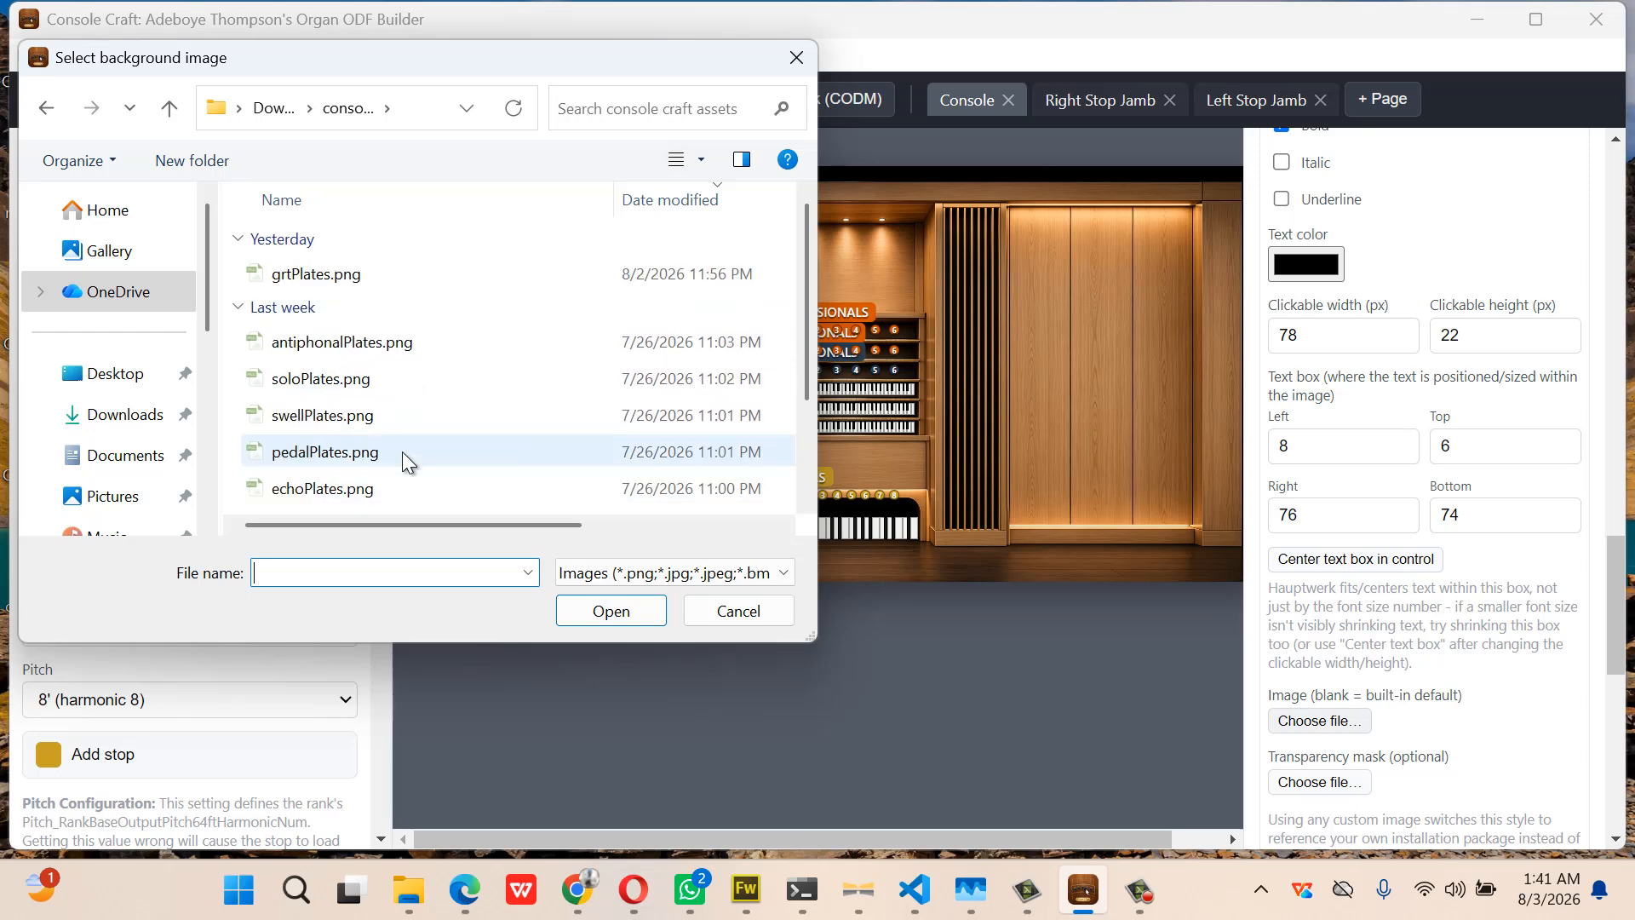
double_click(393, 273)
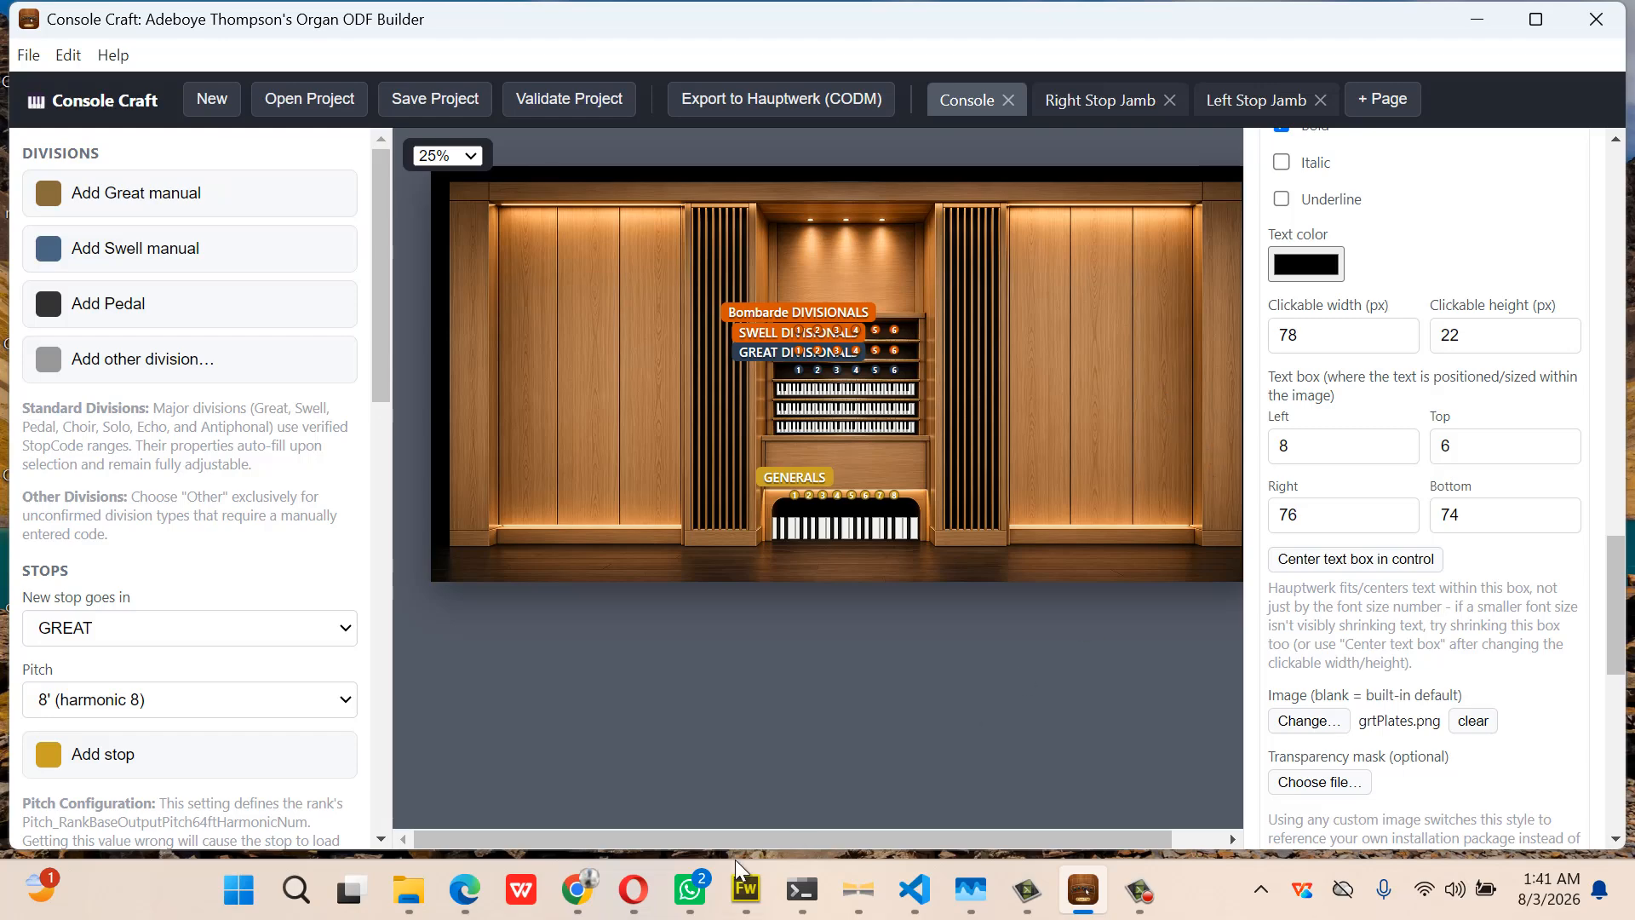
Confirm in File Explorer that grtPlates.png measures 100 × 86, then minimise the assets folder
mouse_move(407, 890)
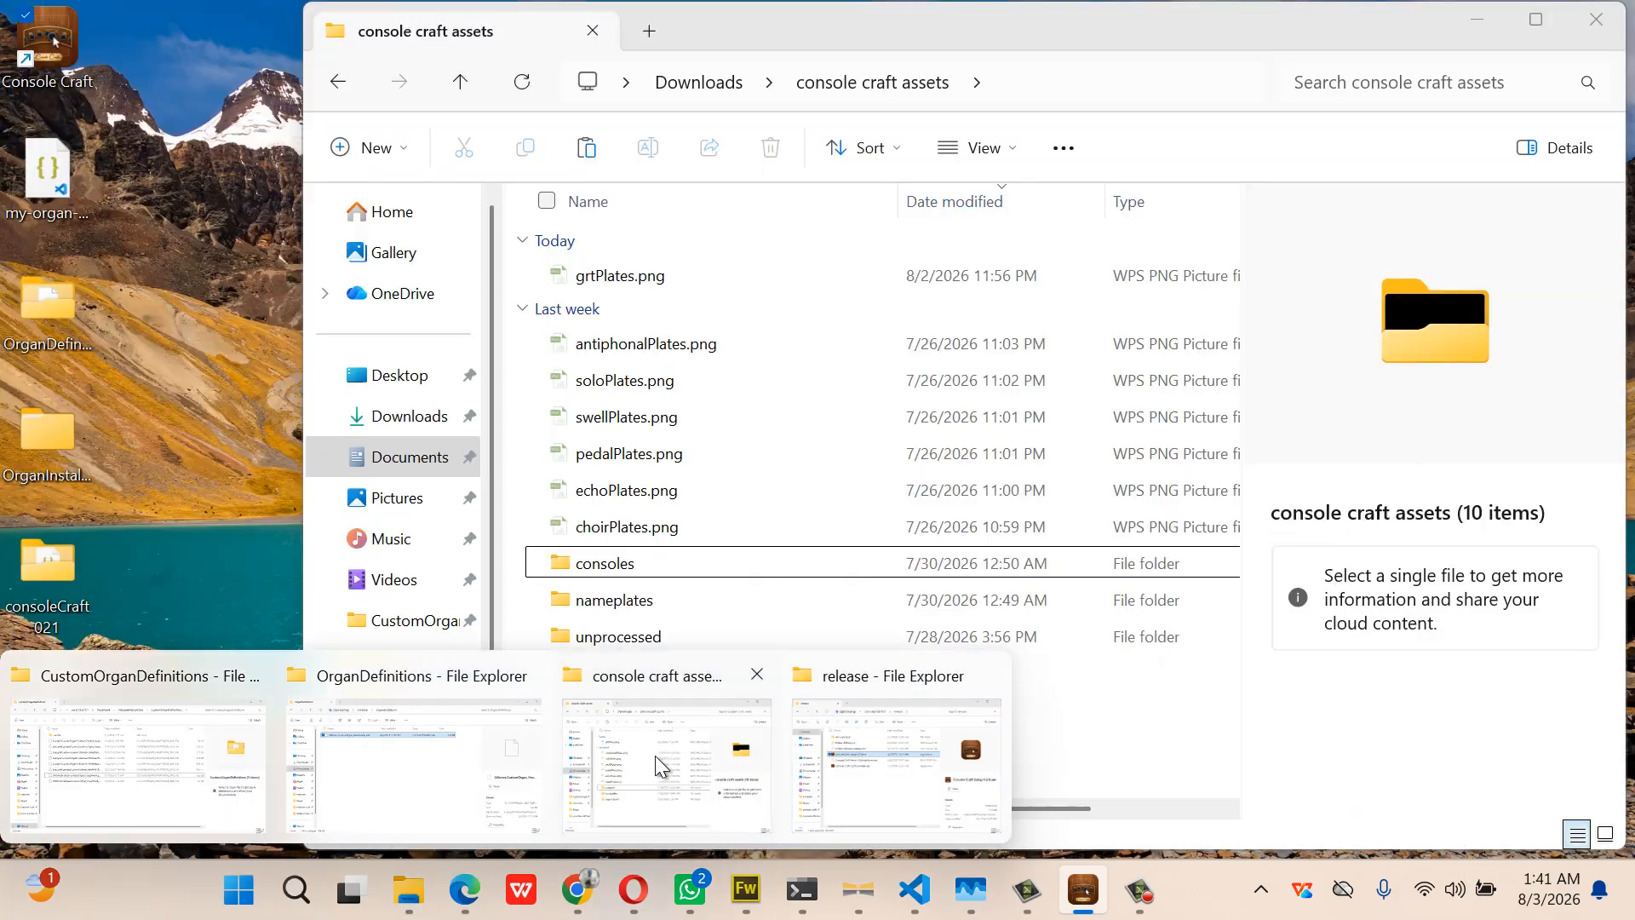
left_click(656, 754)
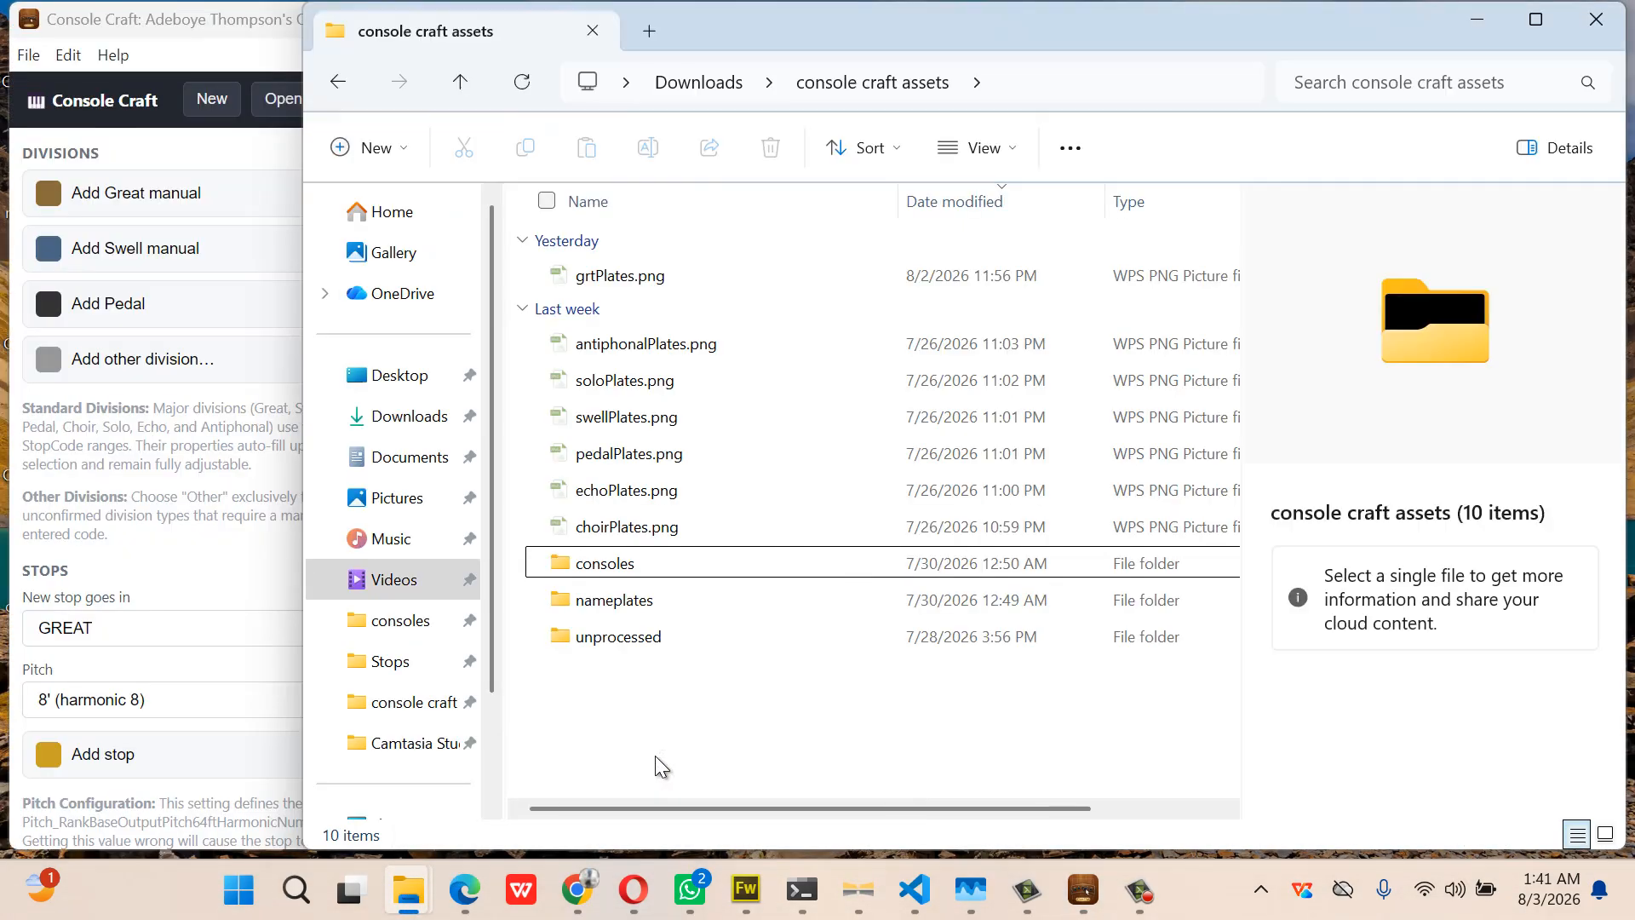
left_click(632, 282)
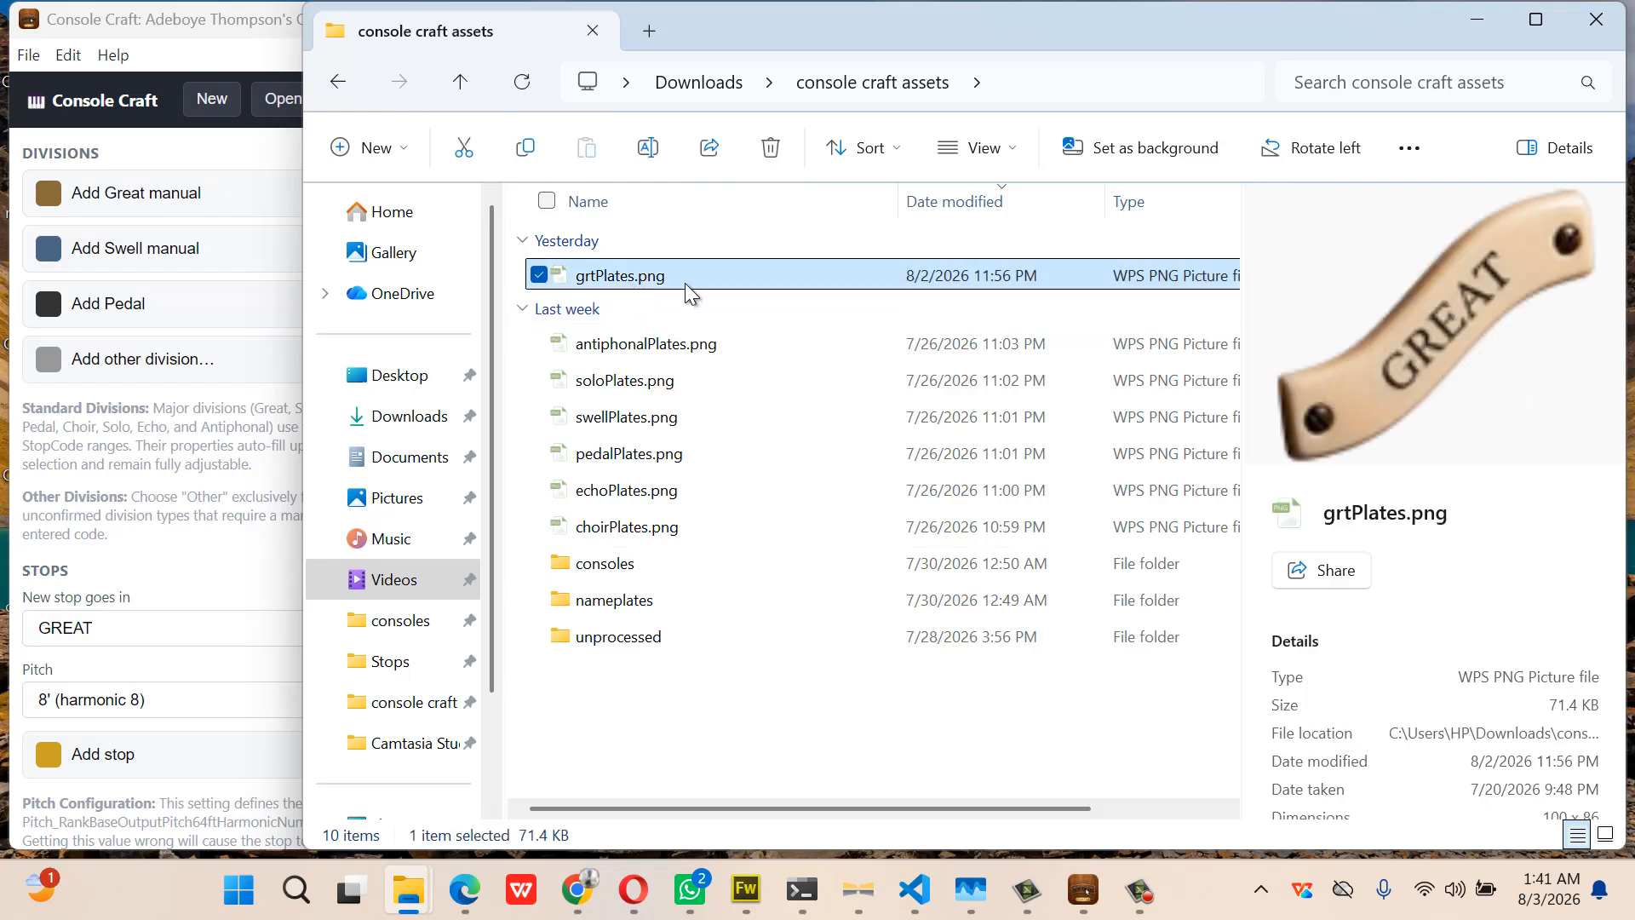
scroll(1565, 682, "down", 2)
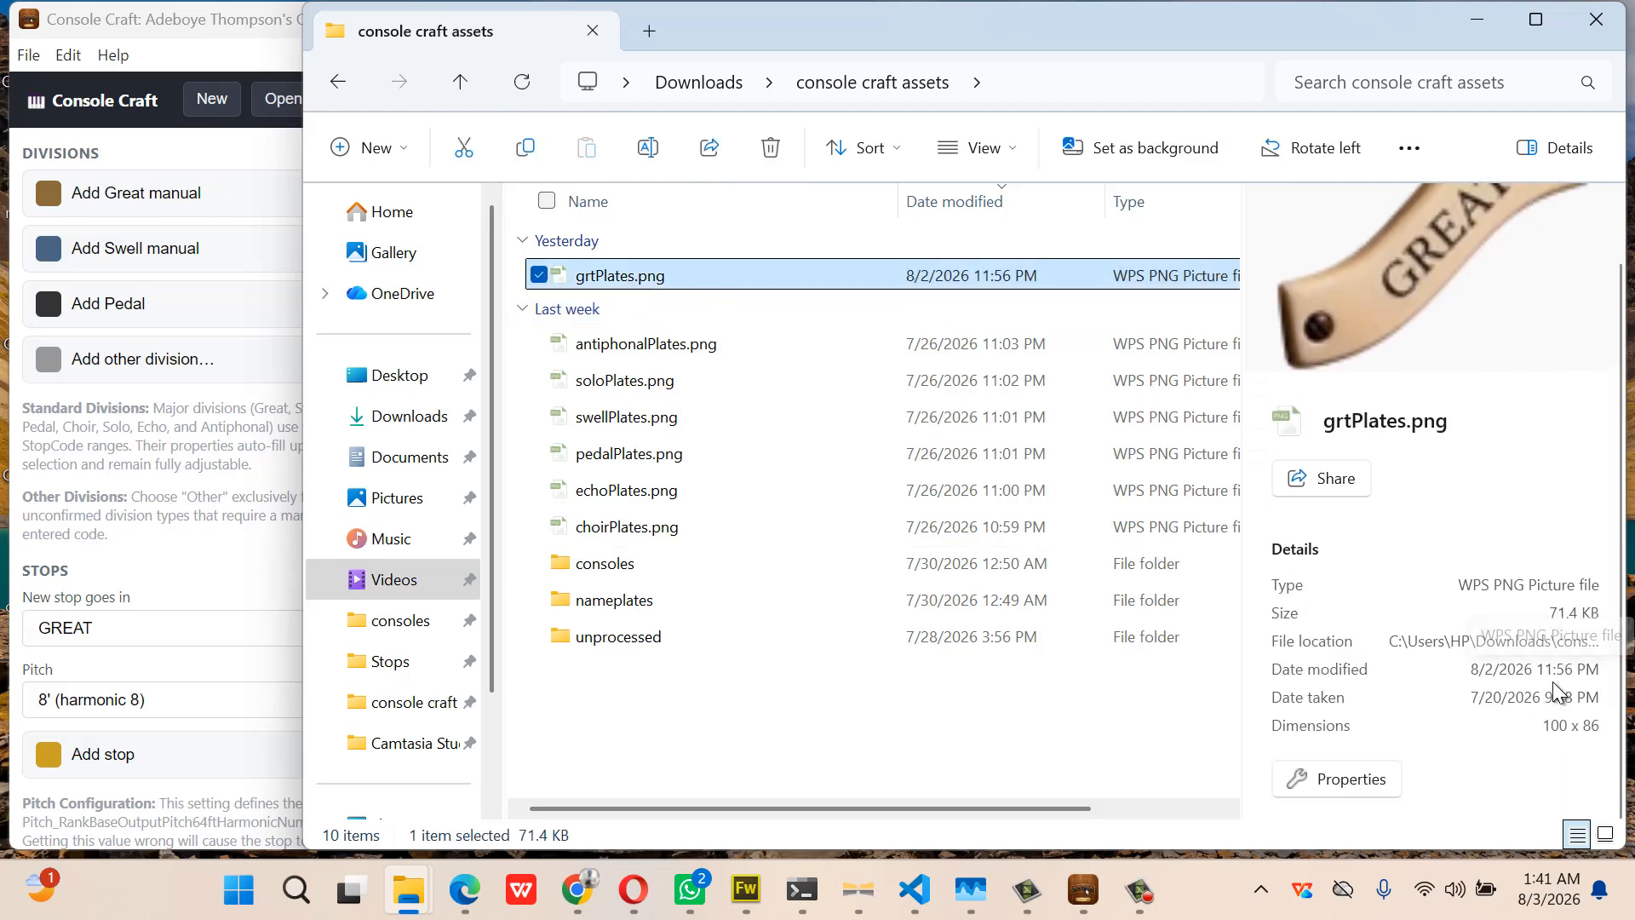
left_click(1489, 28)
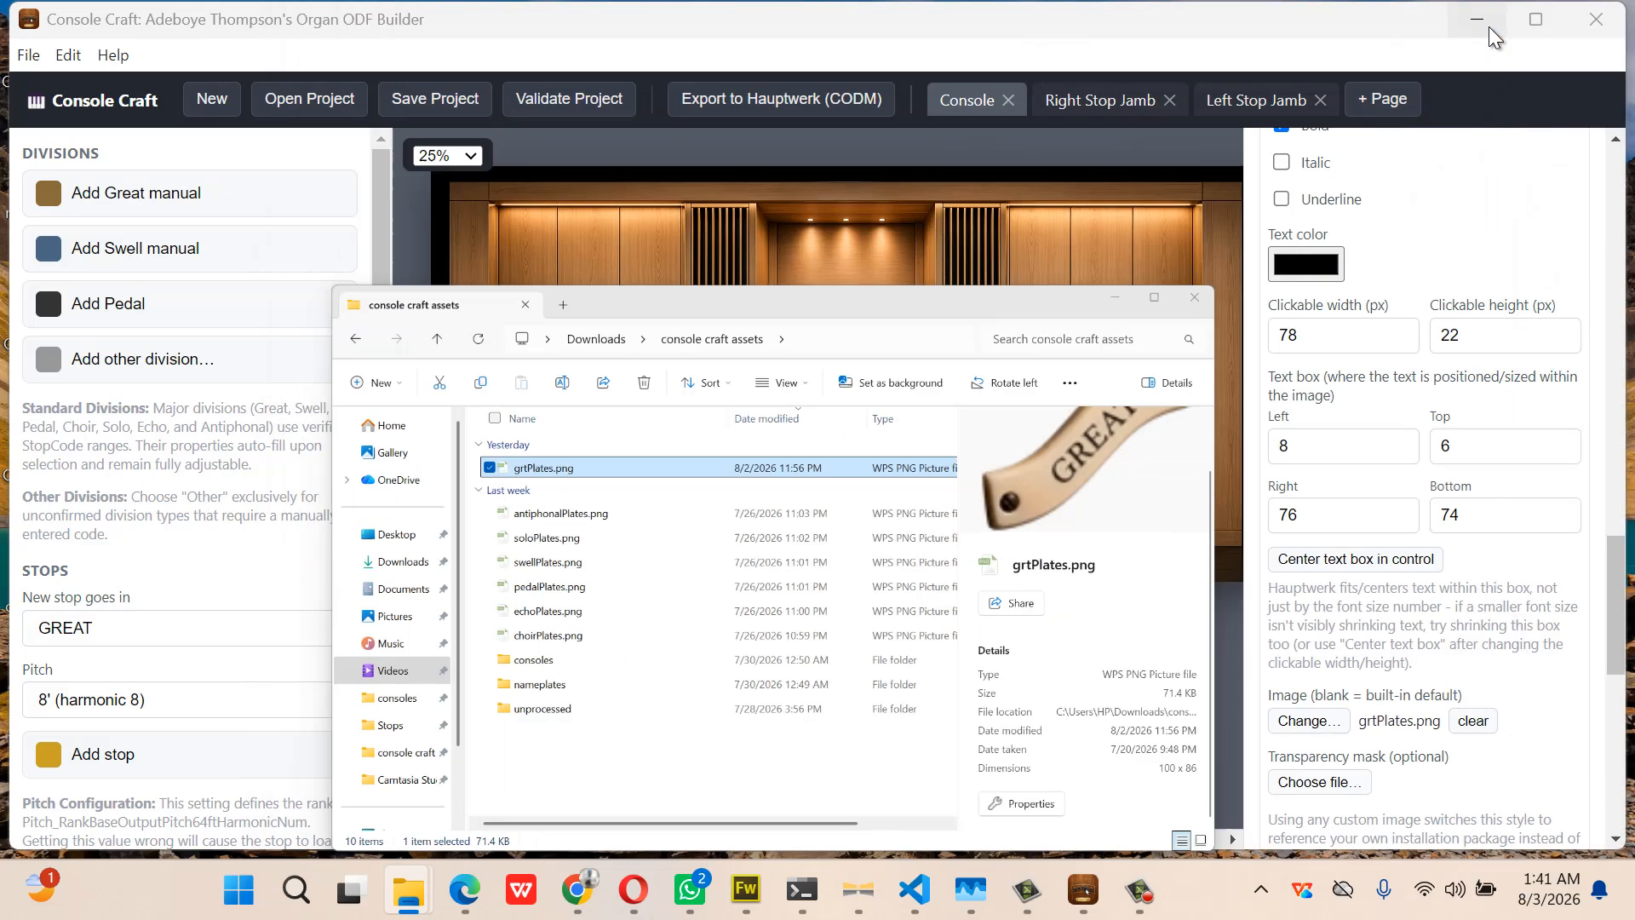
Set the label style's clickable width to 100 and height to 86
left_click_drag(1323, 343, 1275, 344)
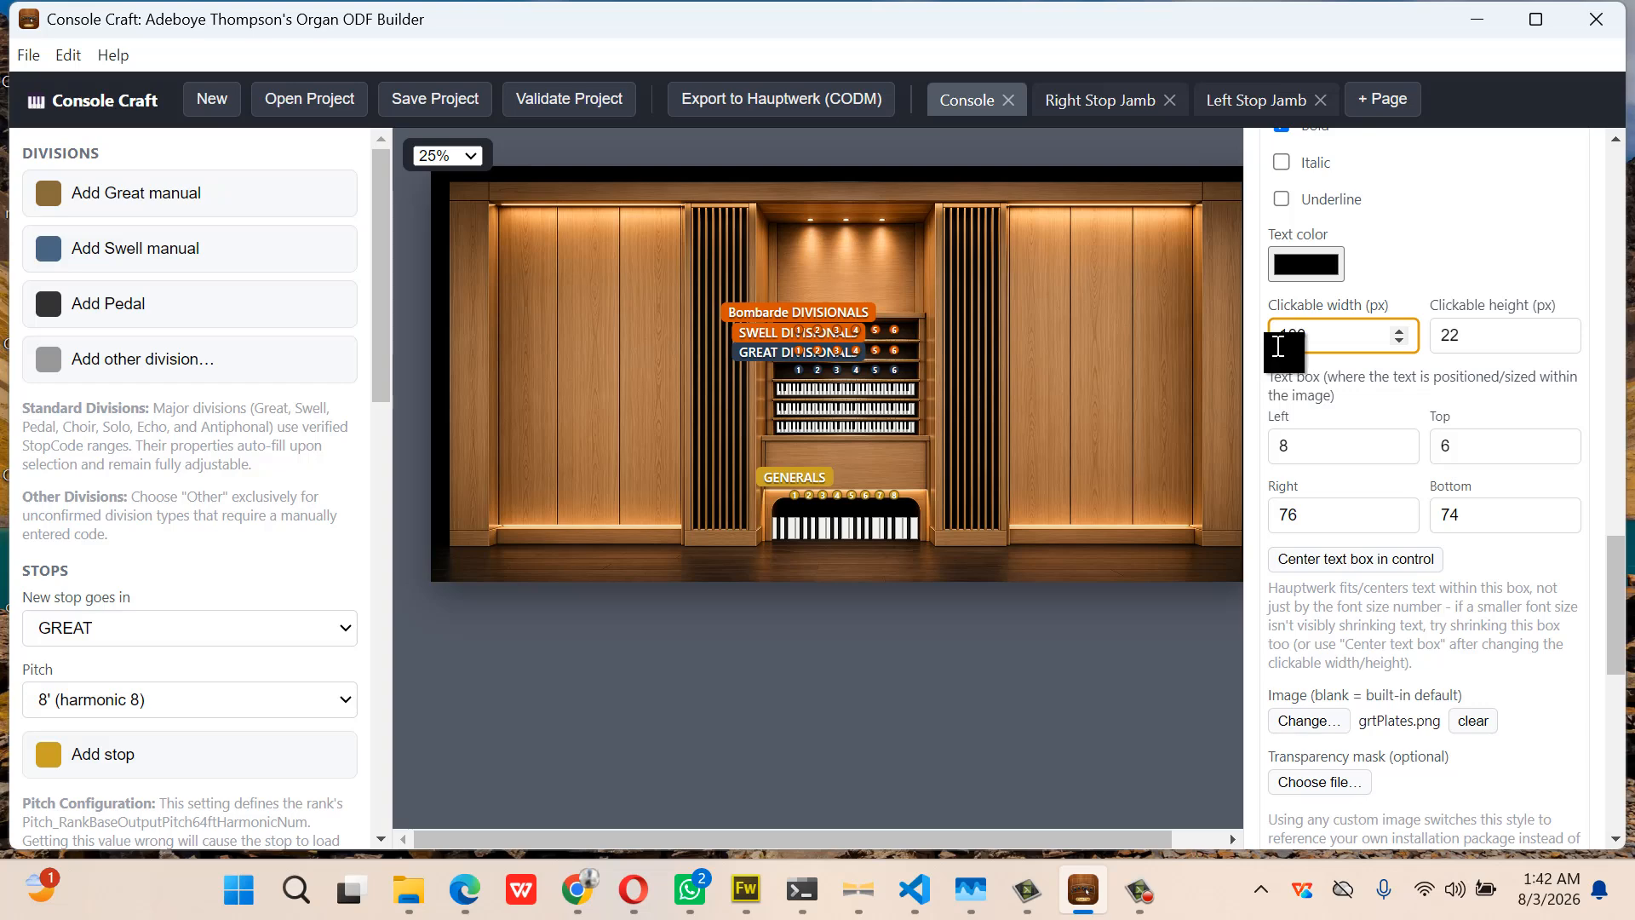
type("100")
left_click_drag(1474, 327, 1425, 340)
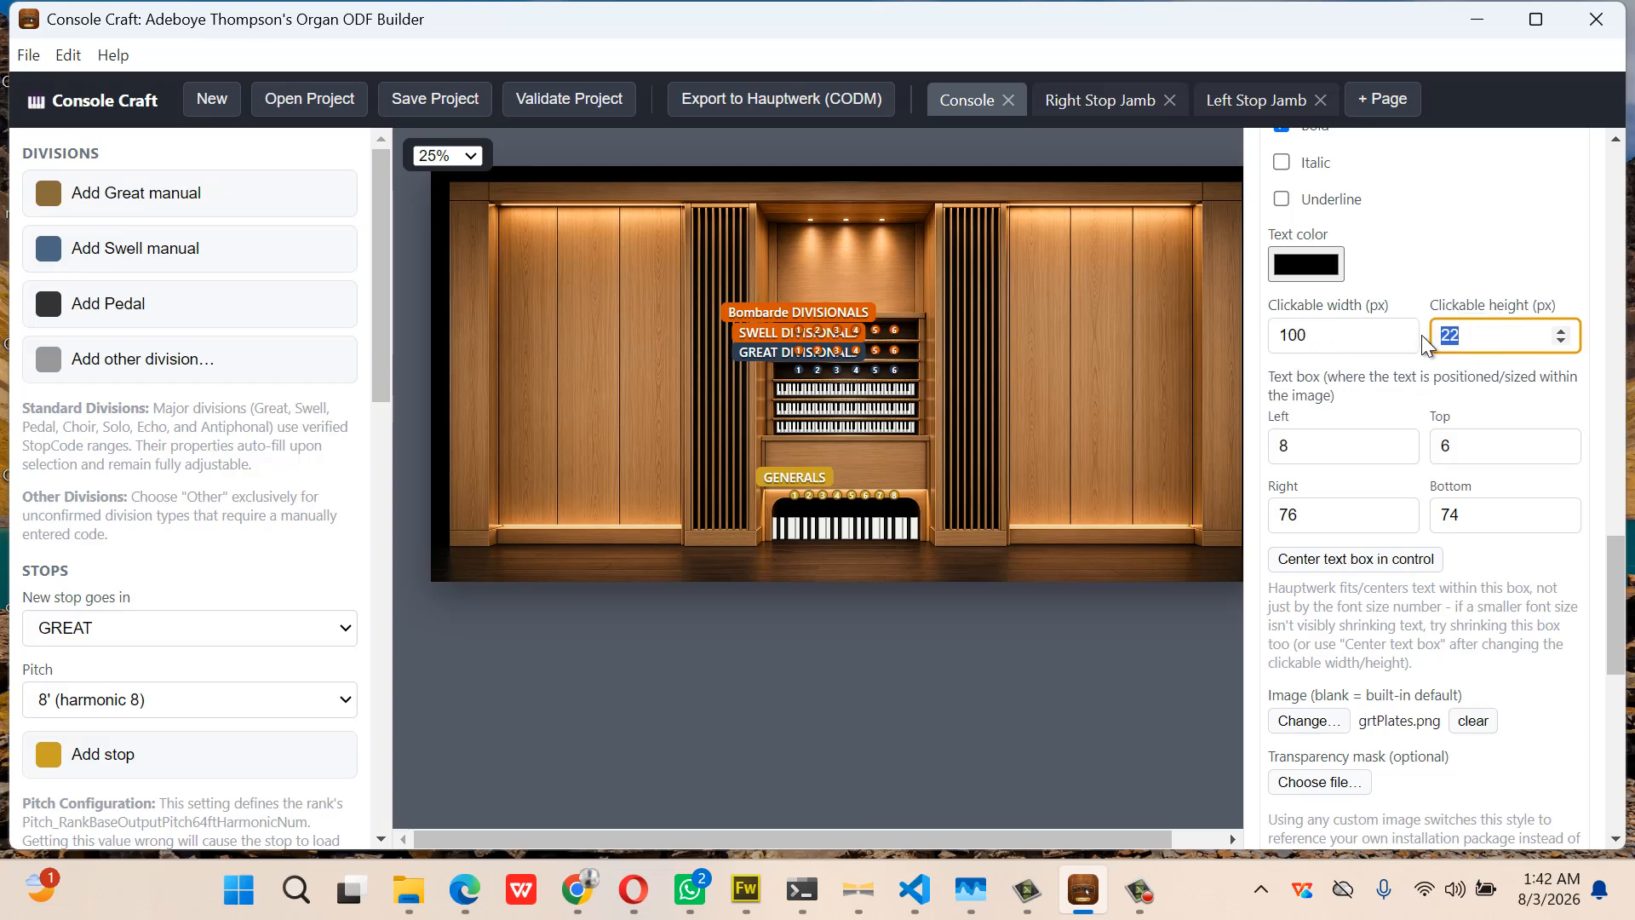
type("86")
Rename the label style to grtPlate and collapse its settings
scroll(1383, 403, "up", 1)
scroll(1380, 405, "up", 1)
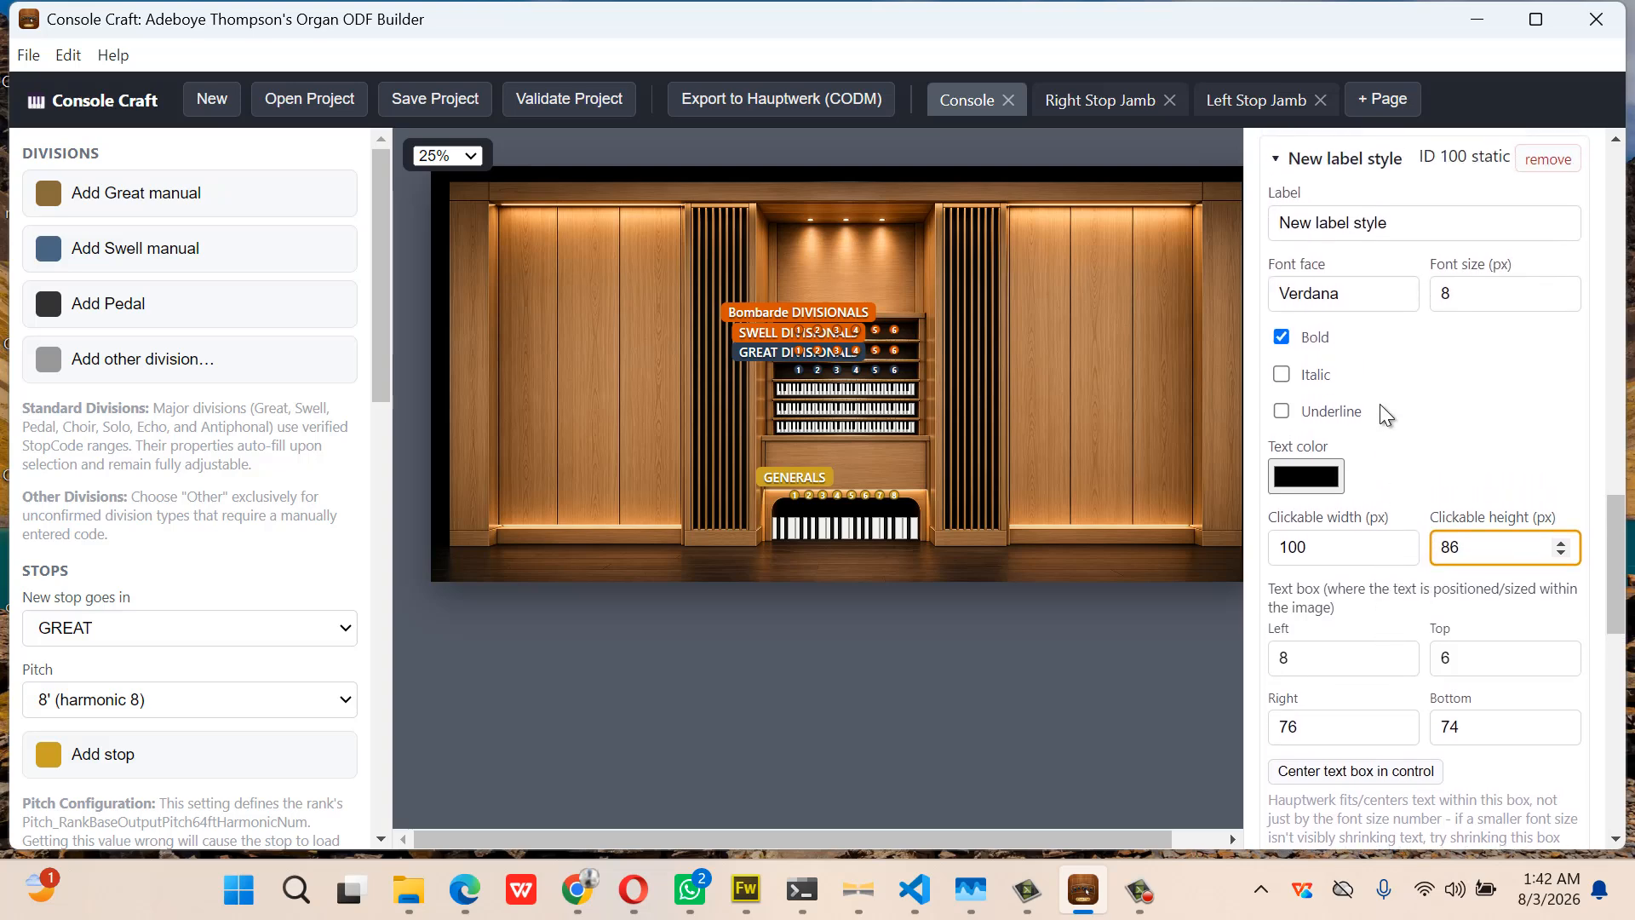
left_click(1393, 236)
left_click_drag(1393, 235, 1274, 254)
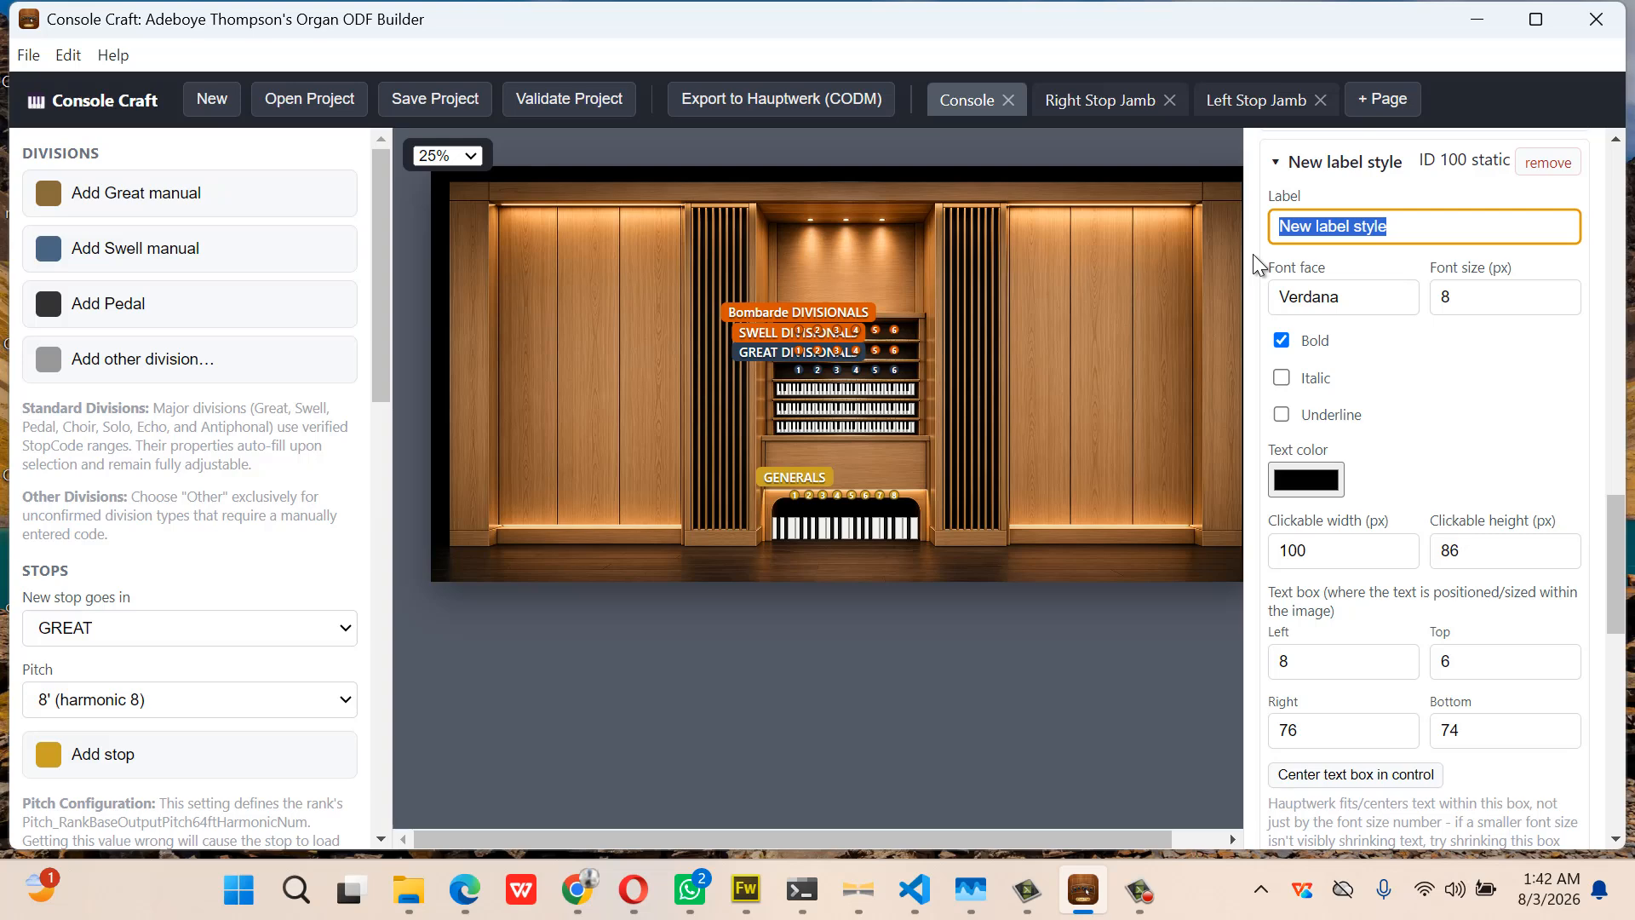
type("gr")
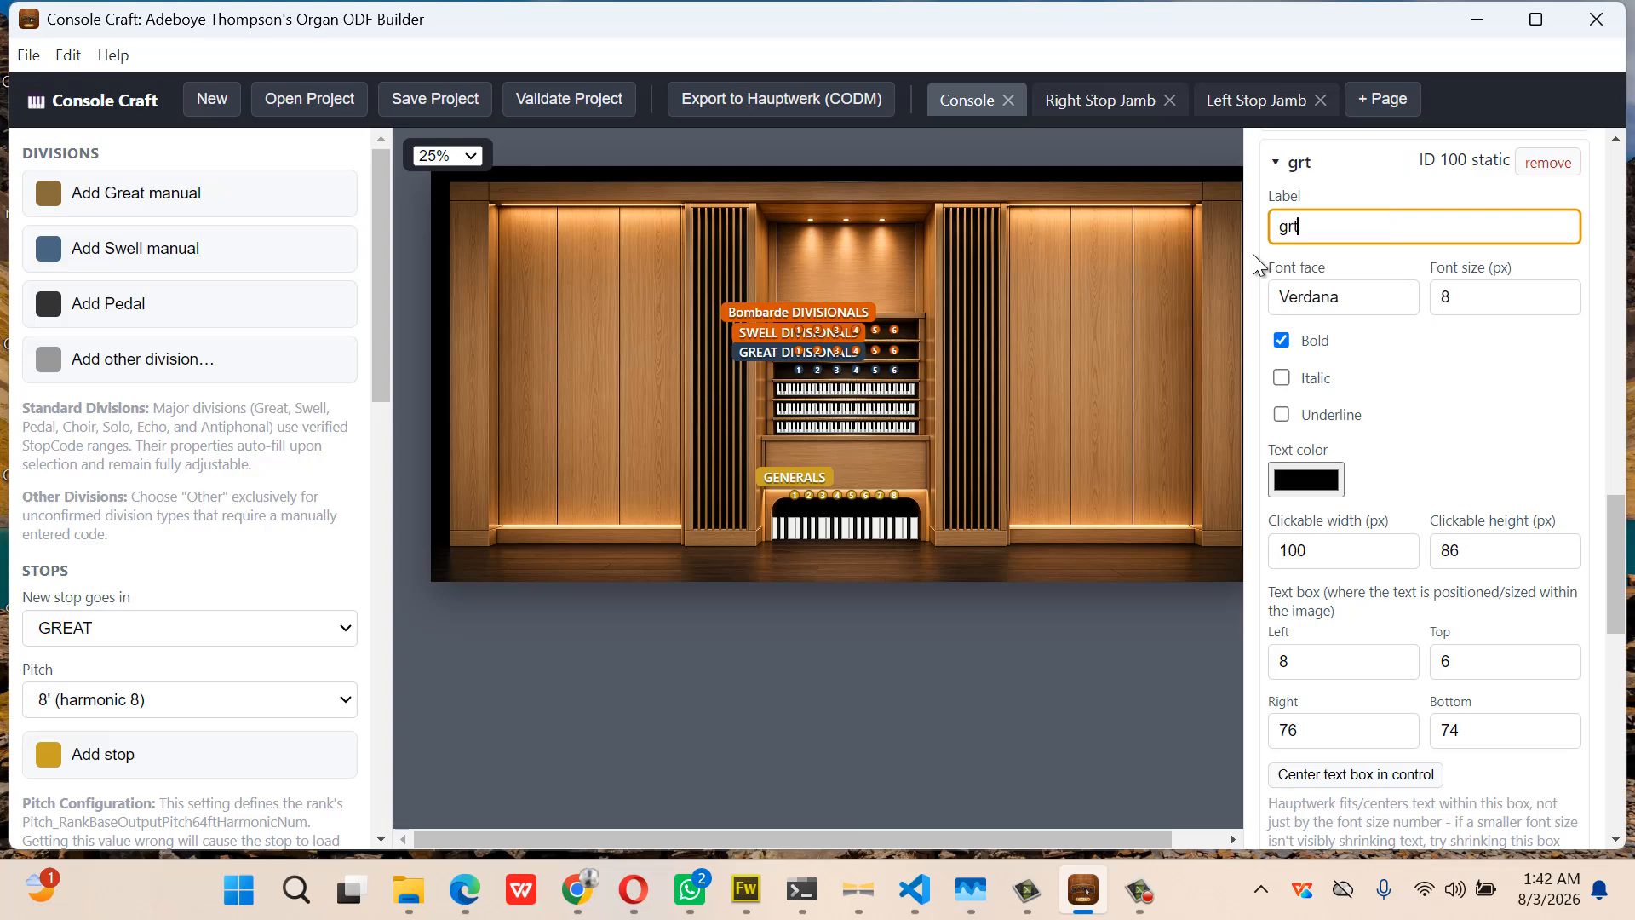
type("tPlate")
left_click(1317, 170)
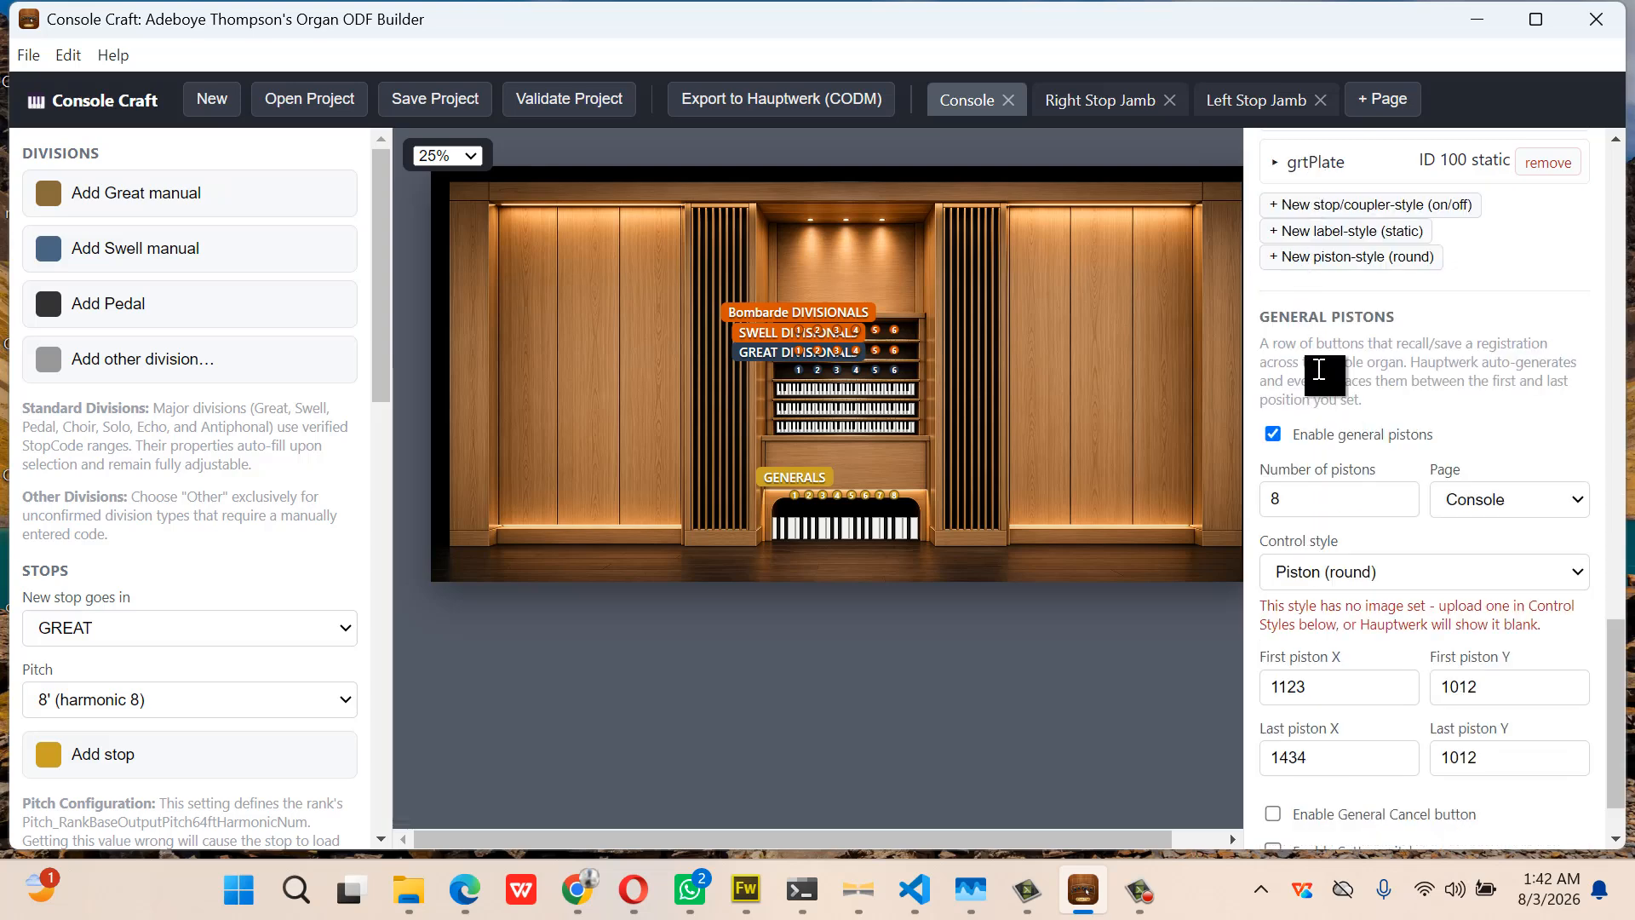
Create another static label style named pedalPlate with a 100 × 86 clickable area
left_click(1368, 236)
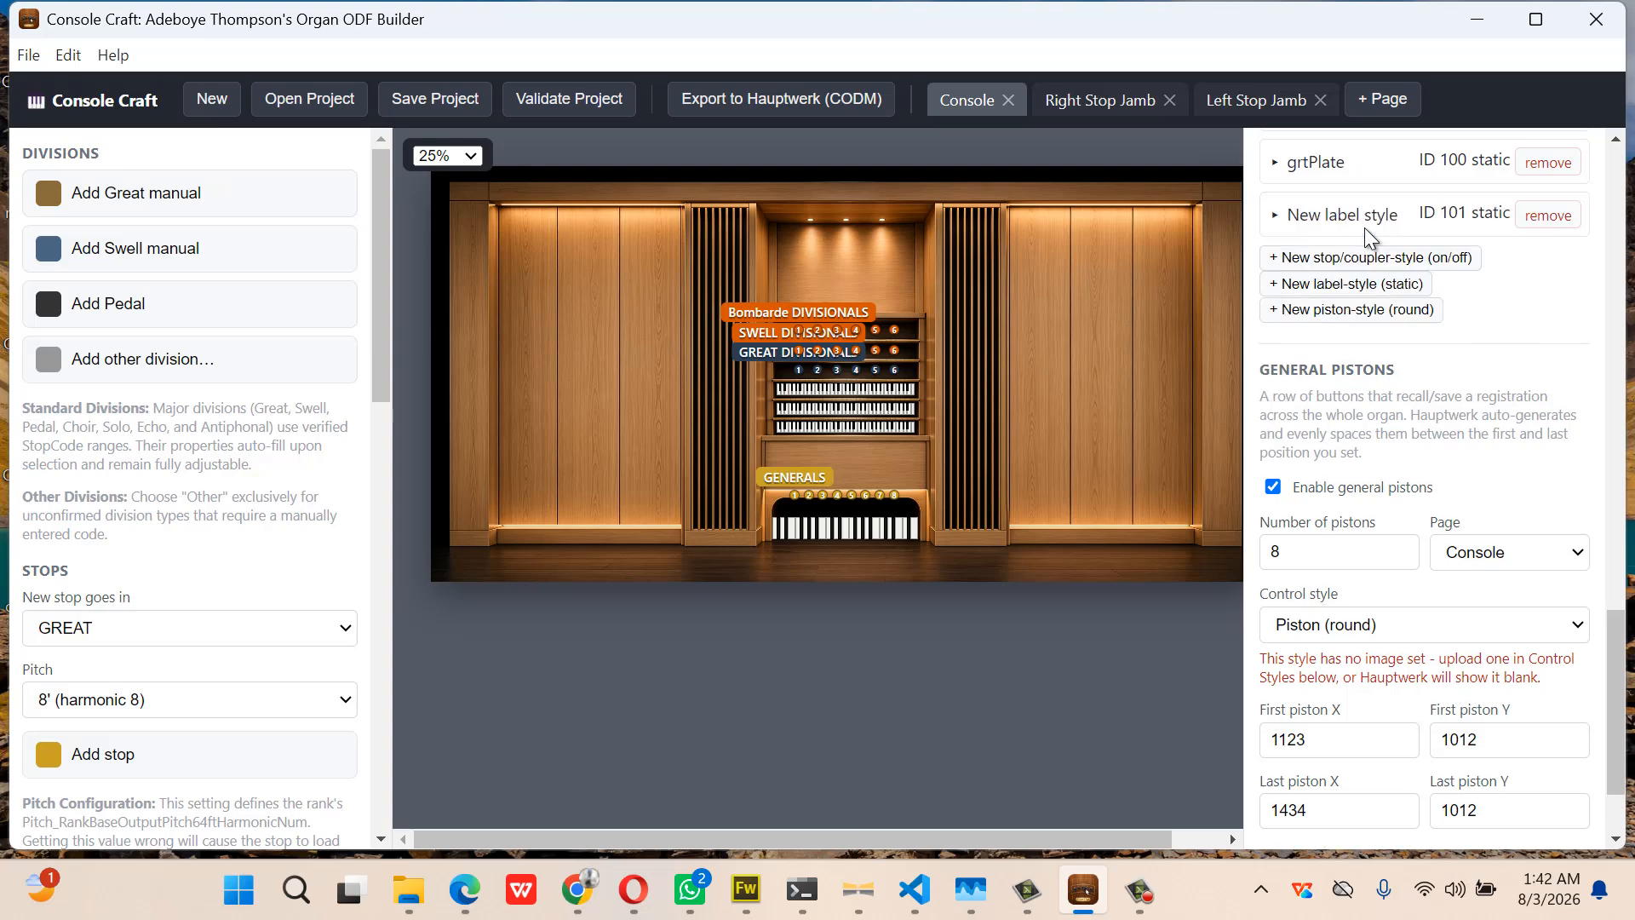
left_click(1314, 219)
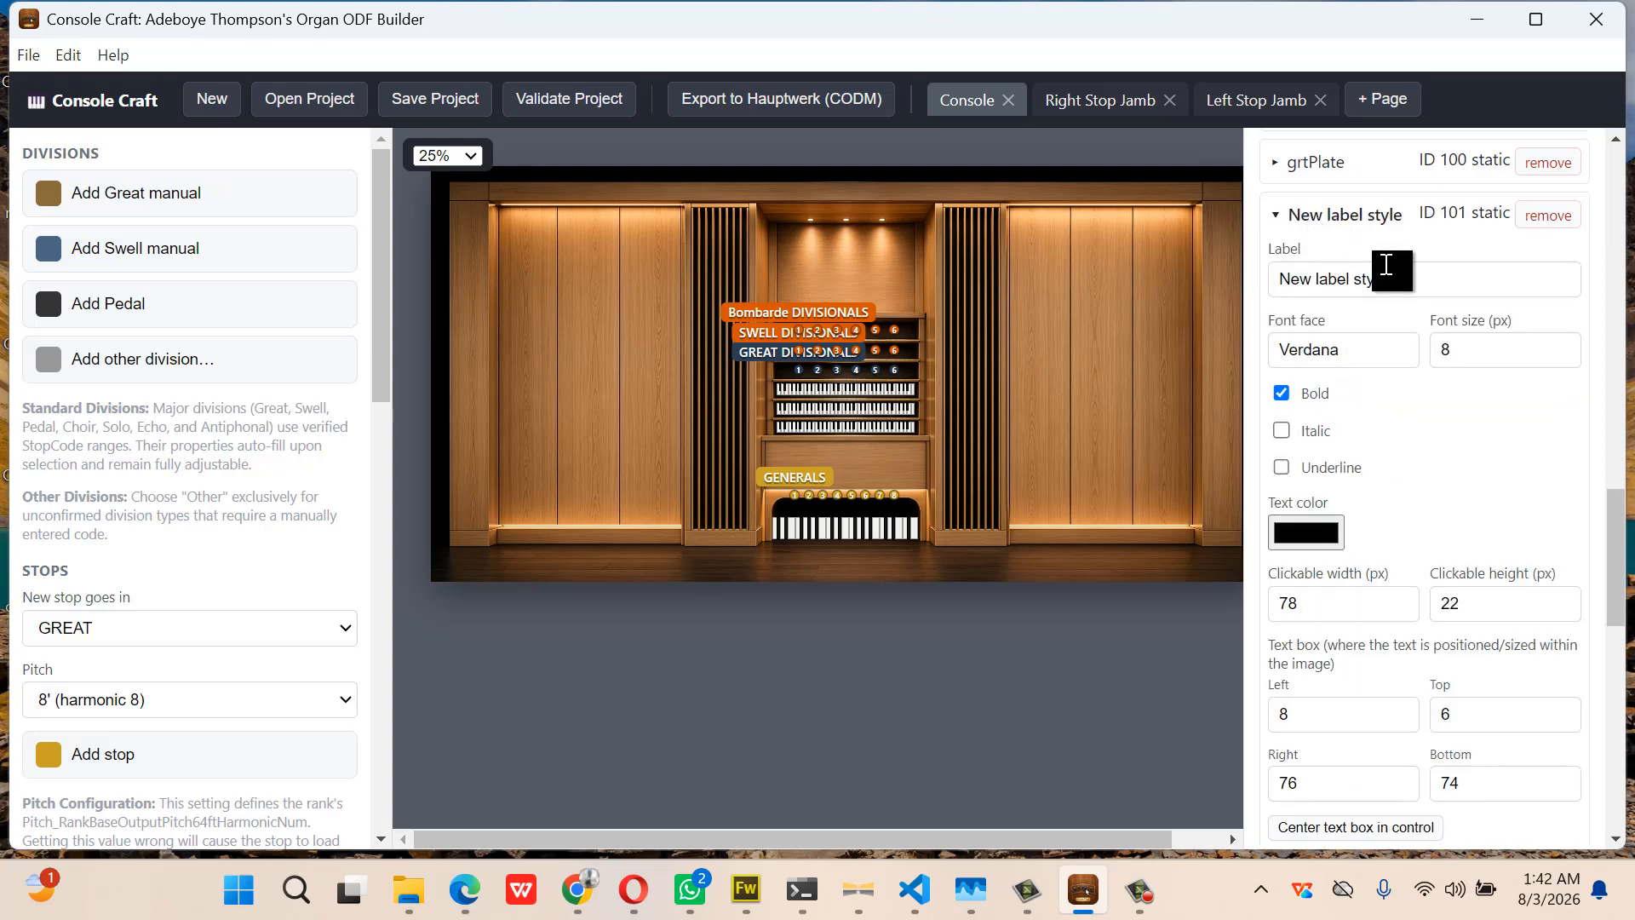
left_click_drag(1386, 265, 1264, 290)
type("p")
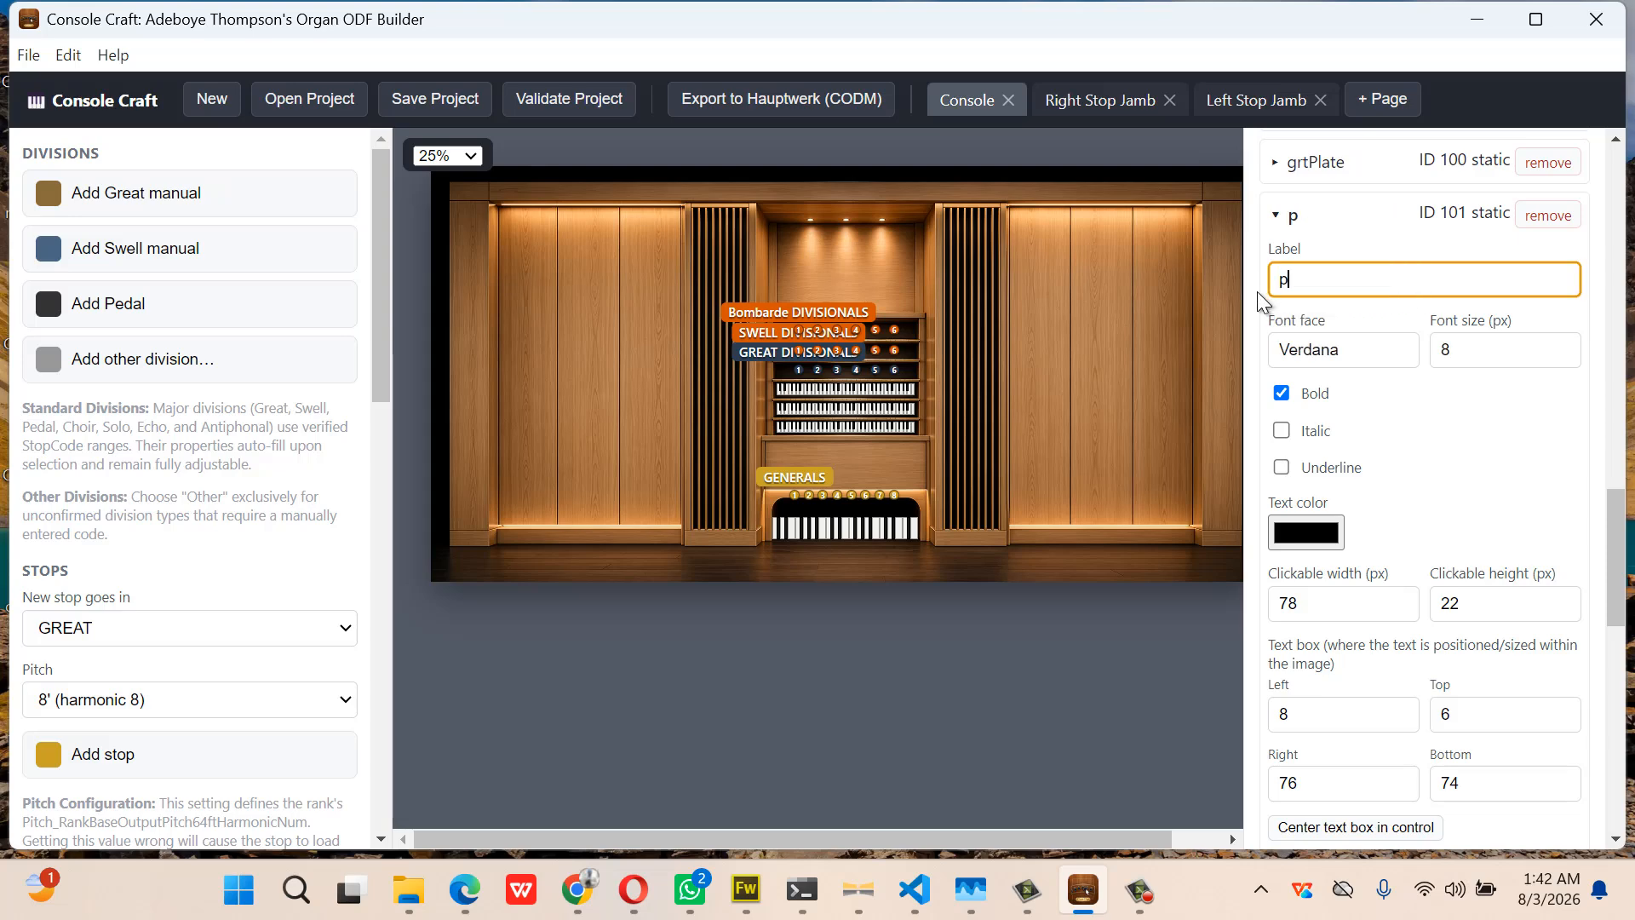
type("edalPlate")
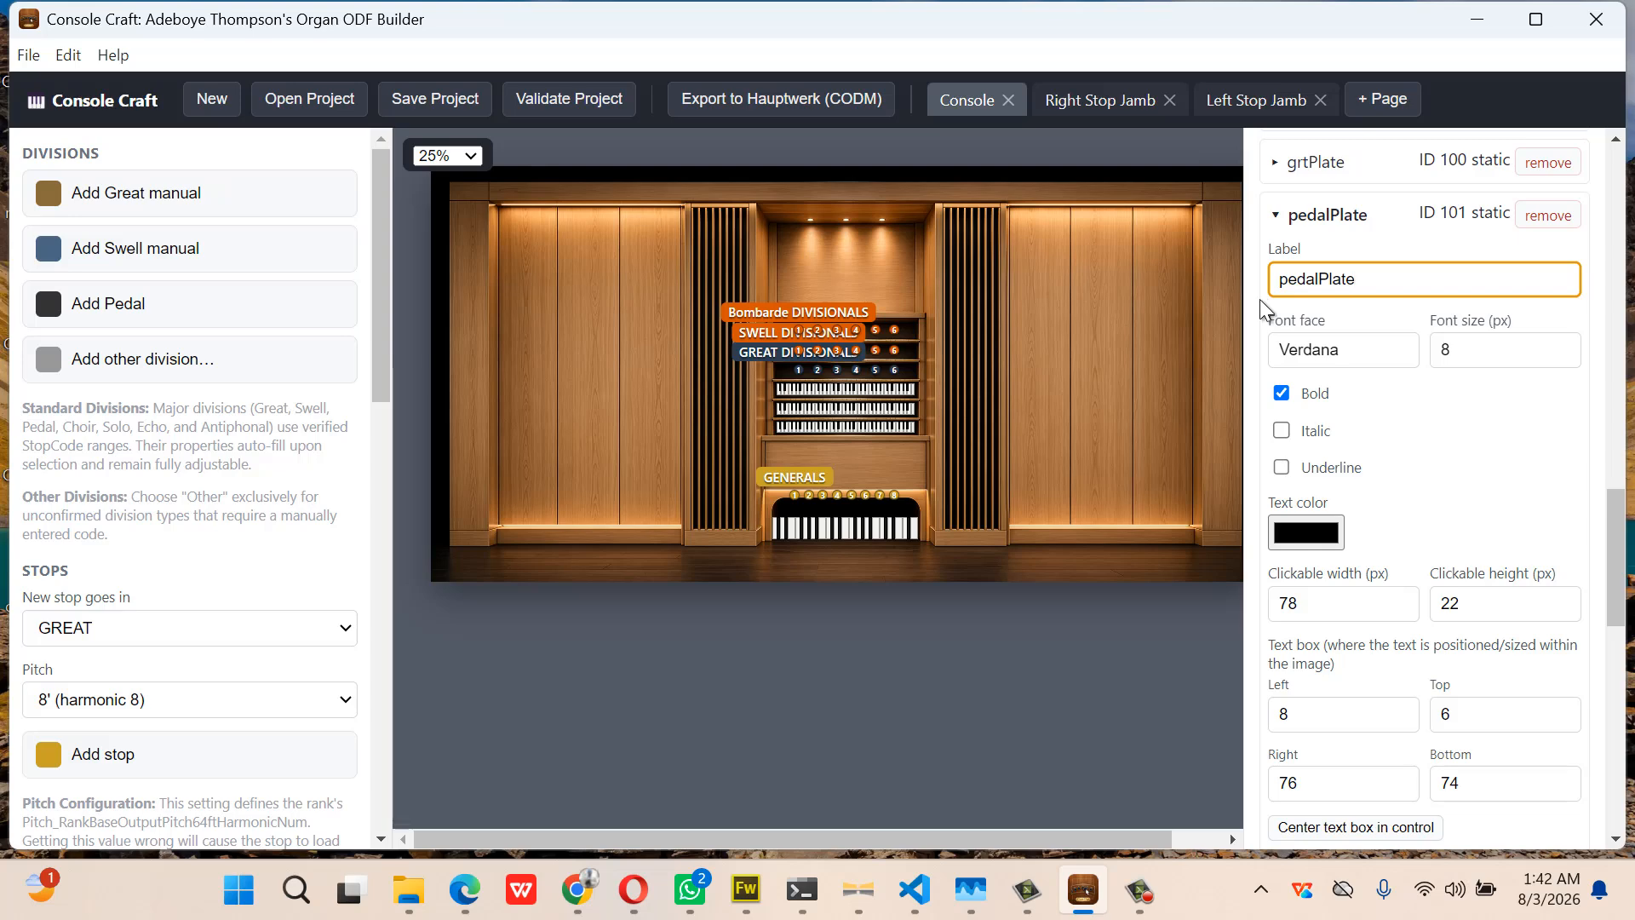
scroll(1311, 549, "down", 1)
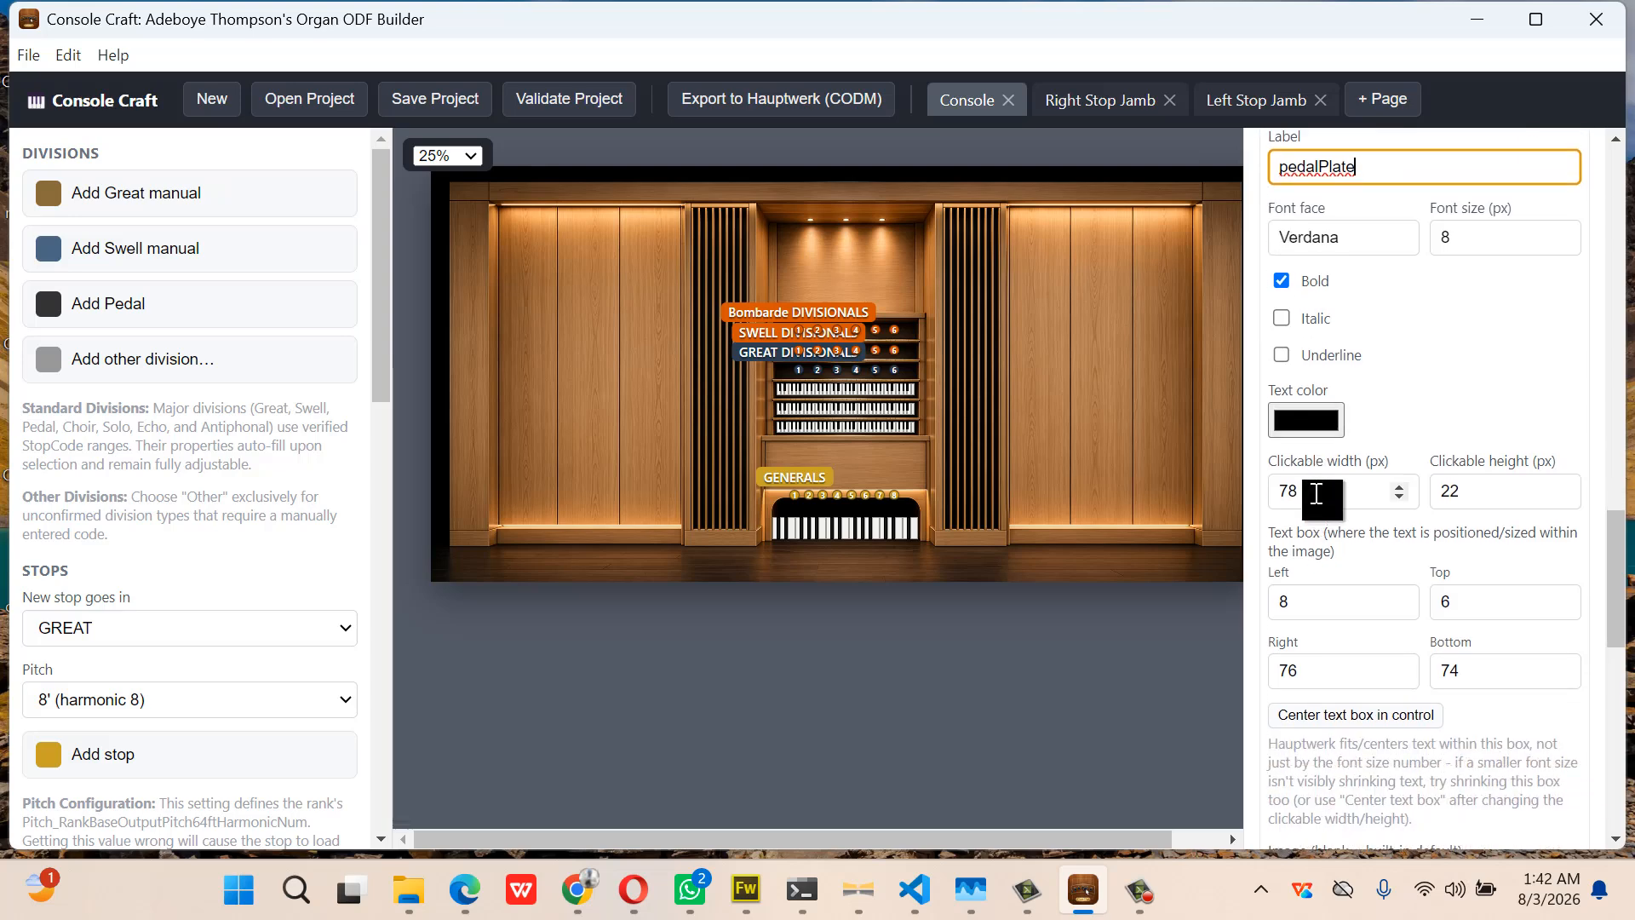
left_click_drag(1316, 491, 1263, 493)
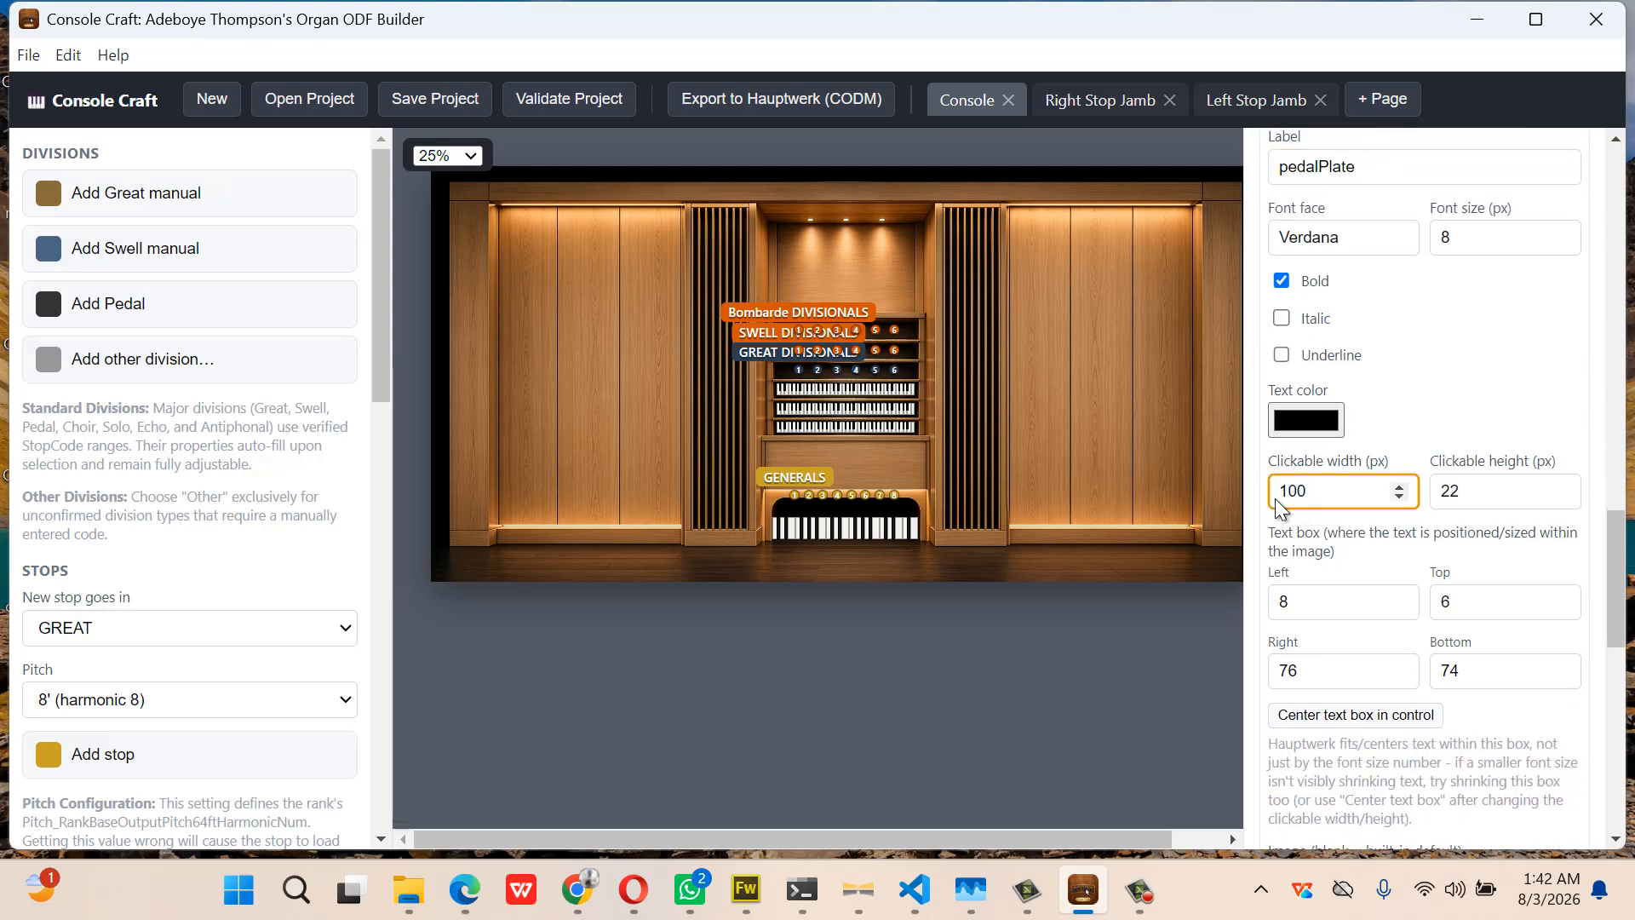
left_click_drag(1480, 490, 1419, 490)
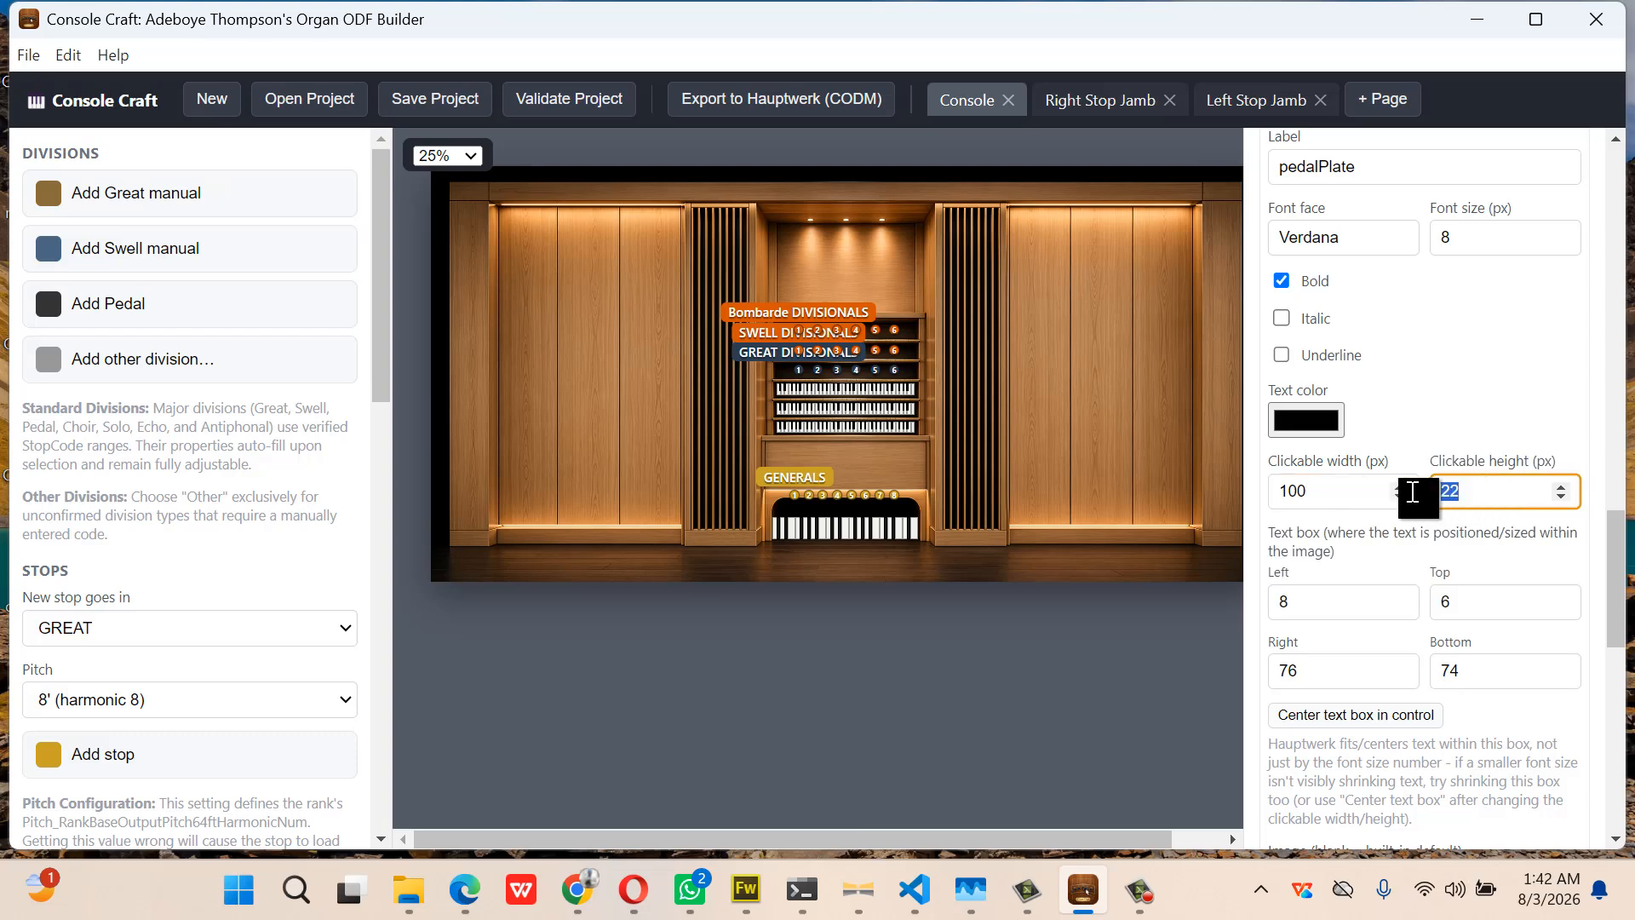
type("86")
Set the pedalPlate style's image to pedalPlates.png
scroll(1383, 576, "down", 2)
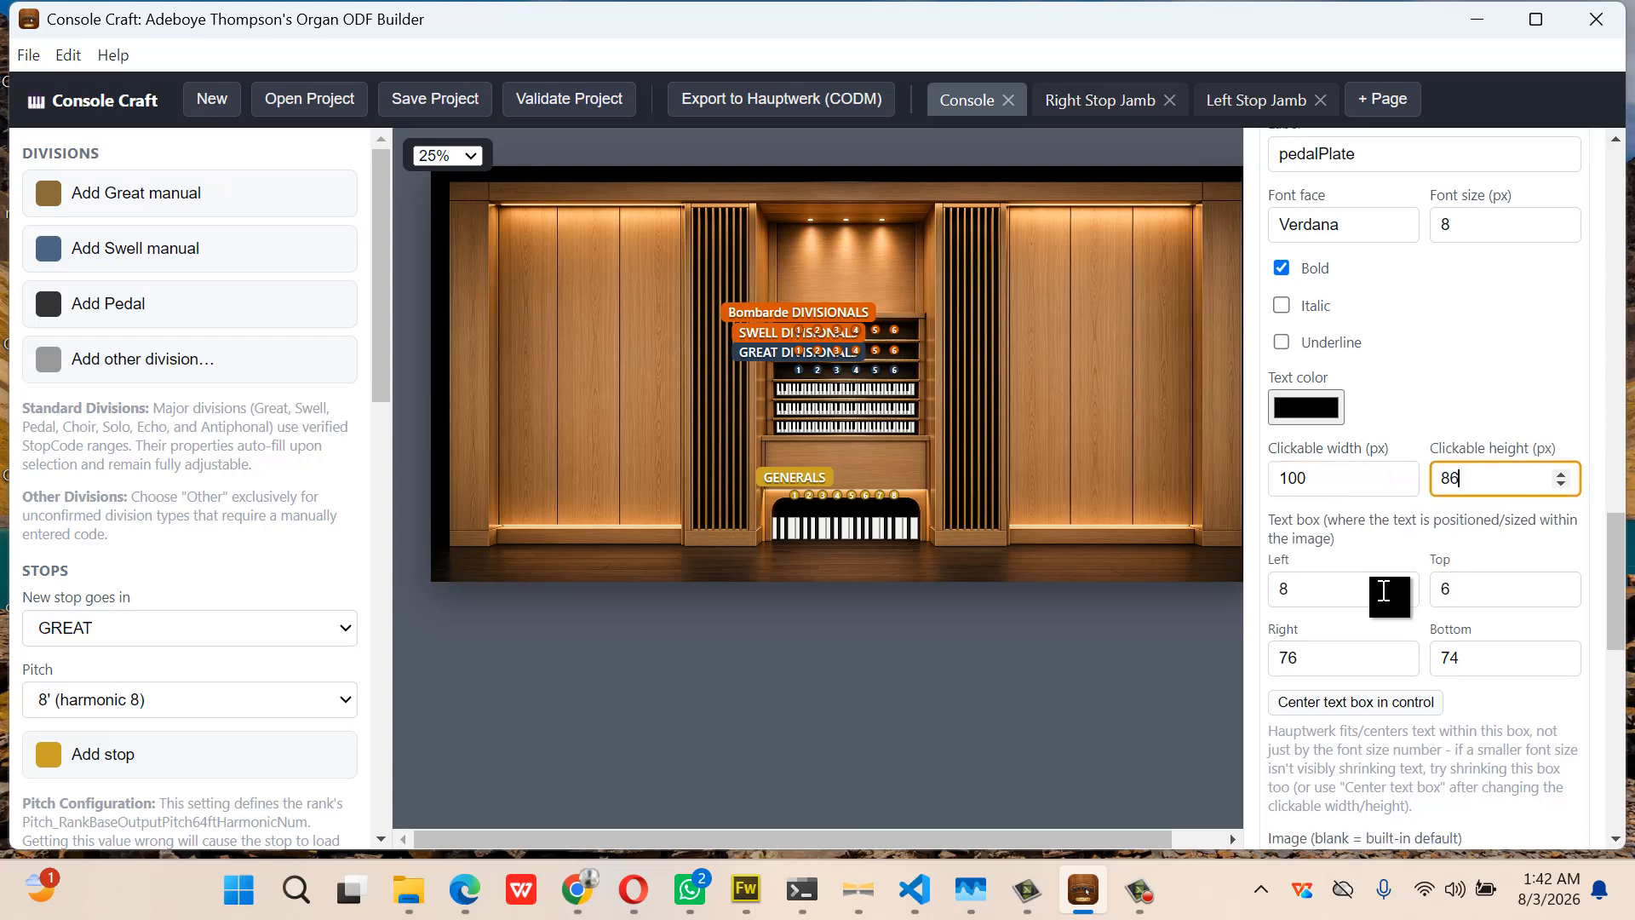
scroll(1384, 590, "down", 1)
left_click(1329, 586)
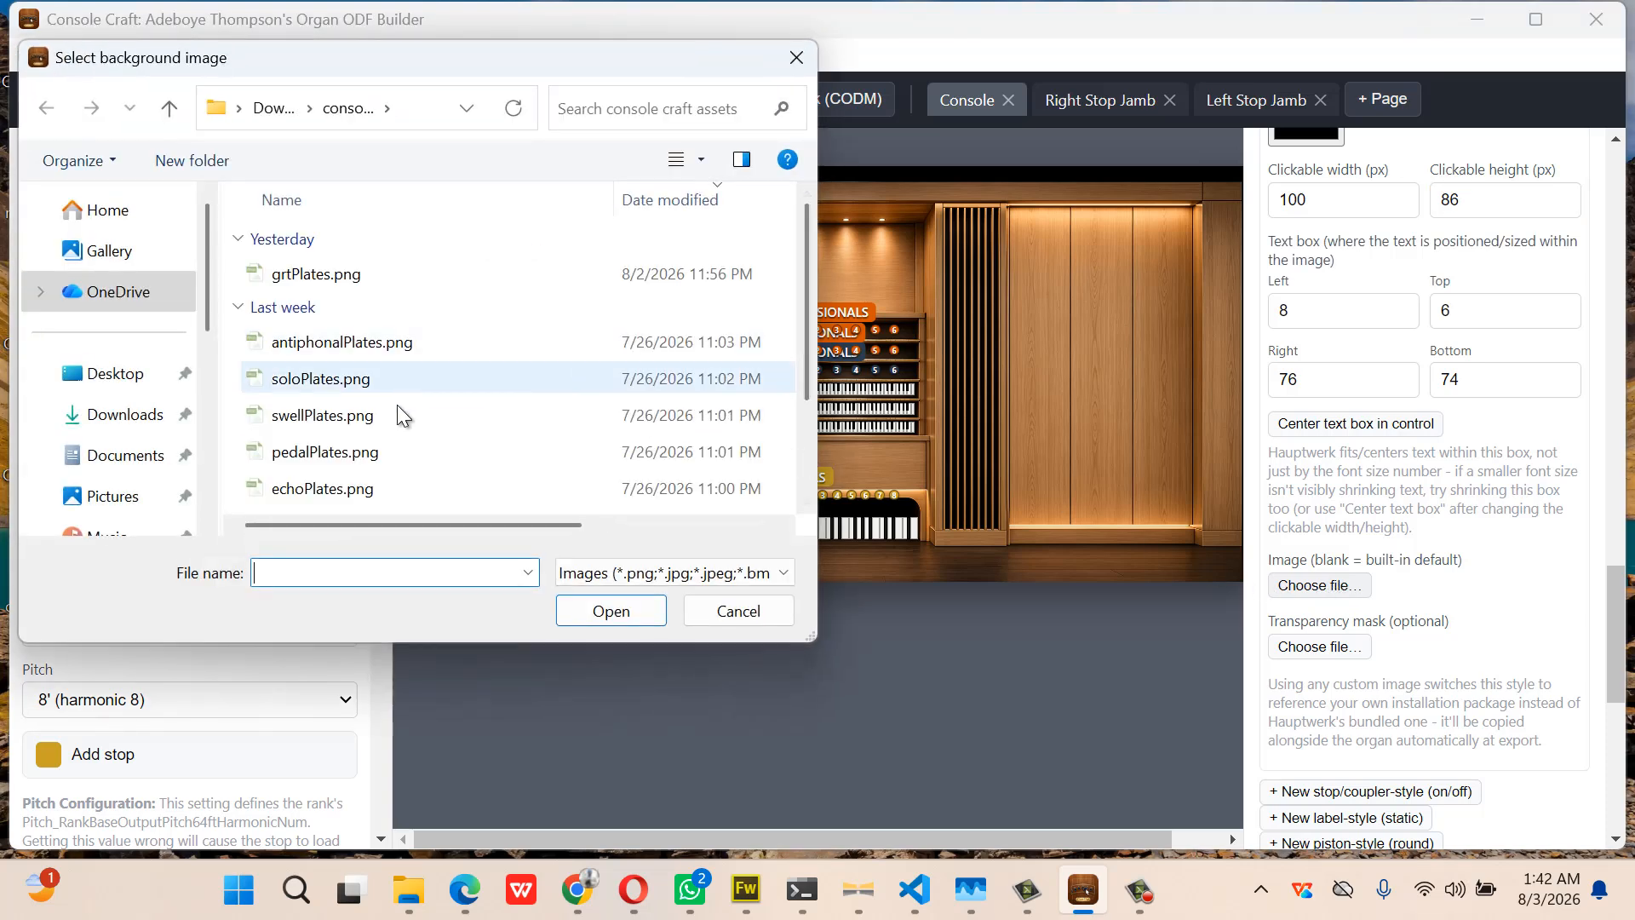
double_click(385, 442)
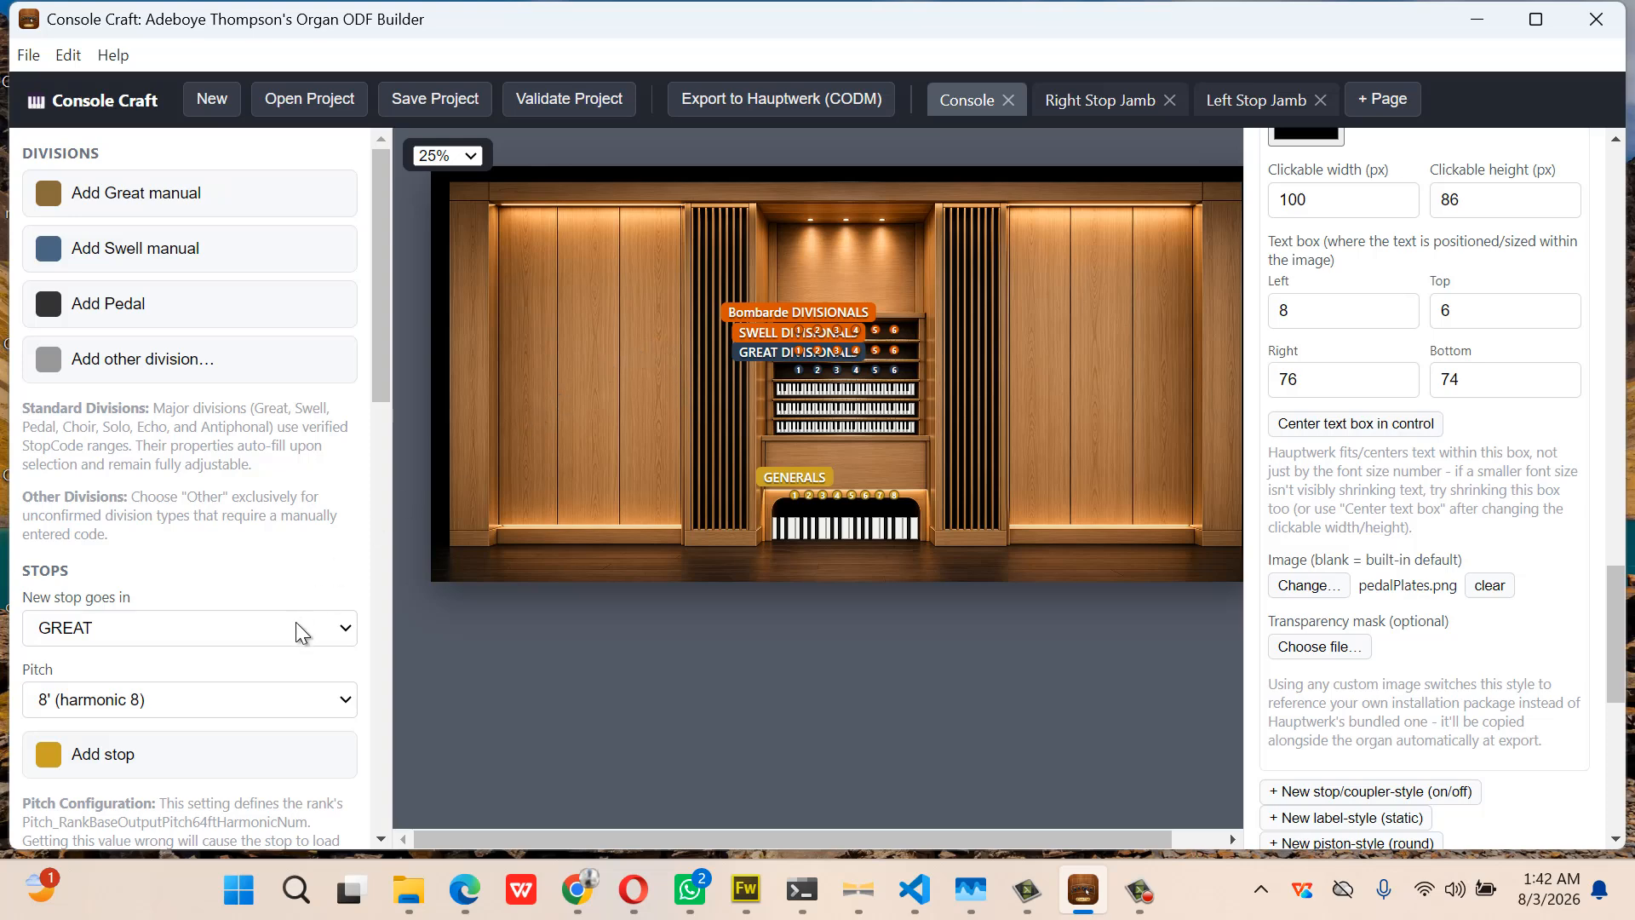
Add a nameplate label on the console's left wood panel and clear its display text
scroll(205, 628, "down", 10)
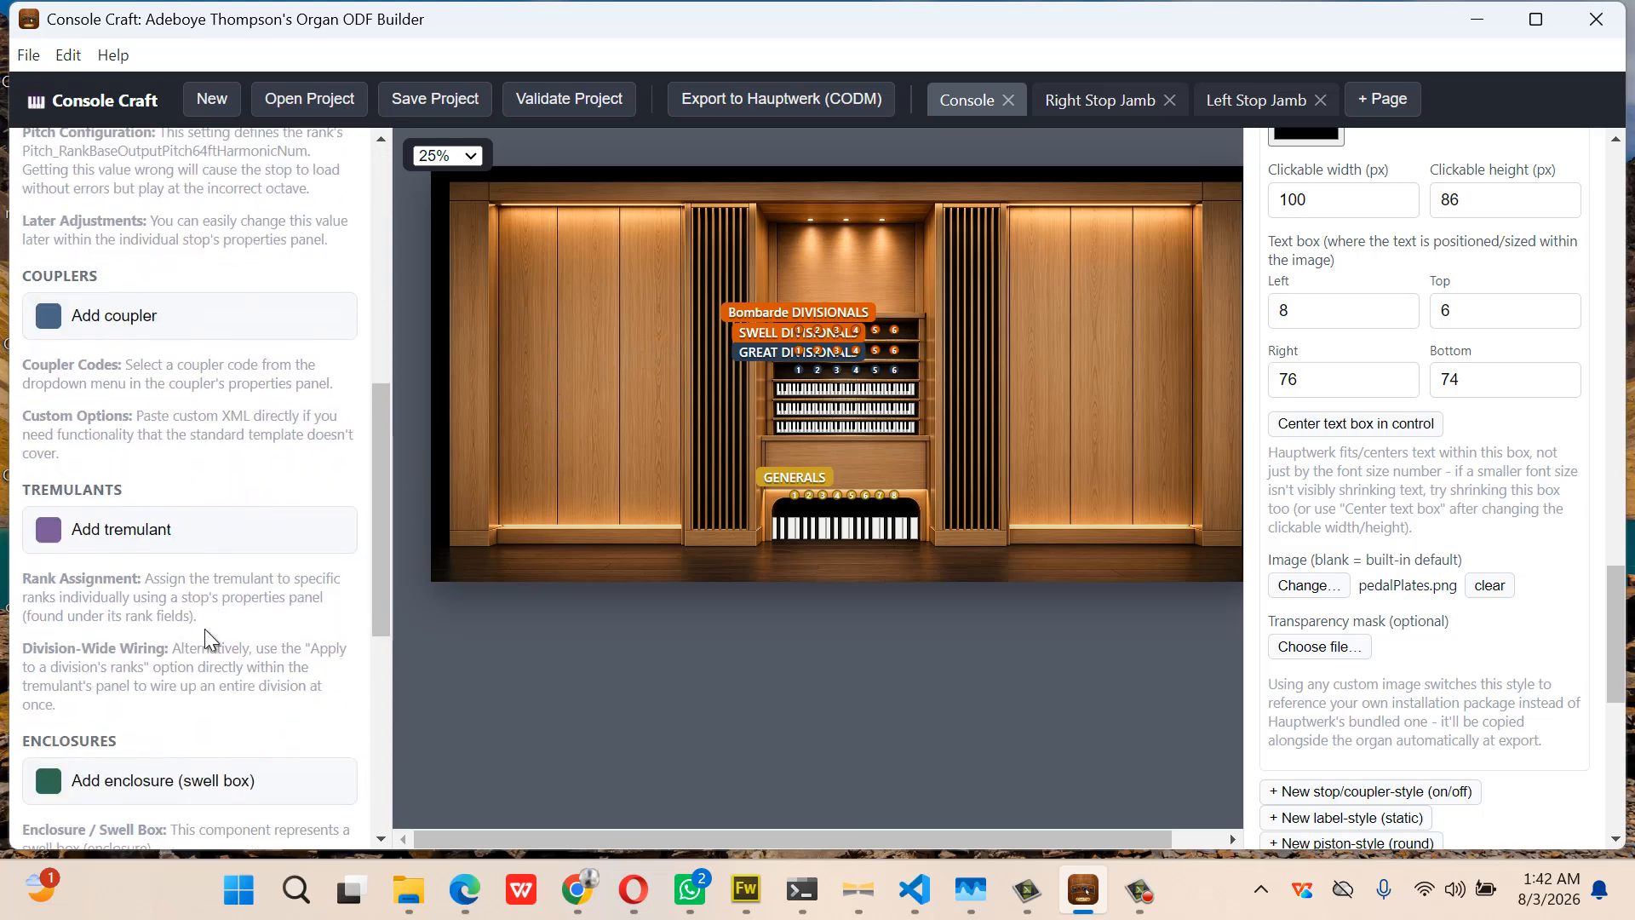
scroll(206, 630, "down", 3)
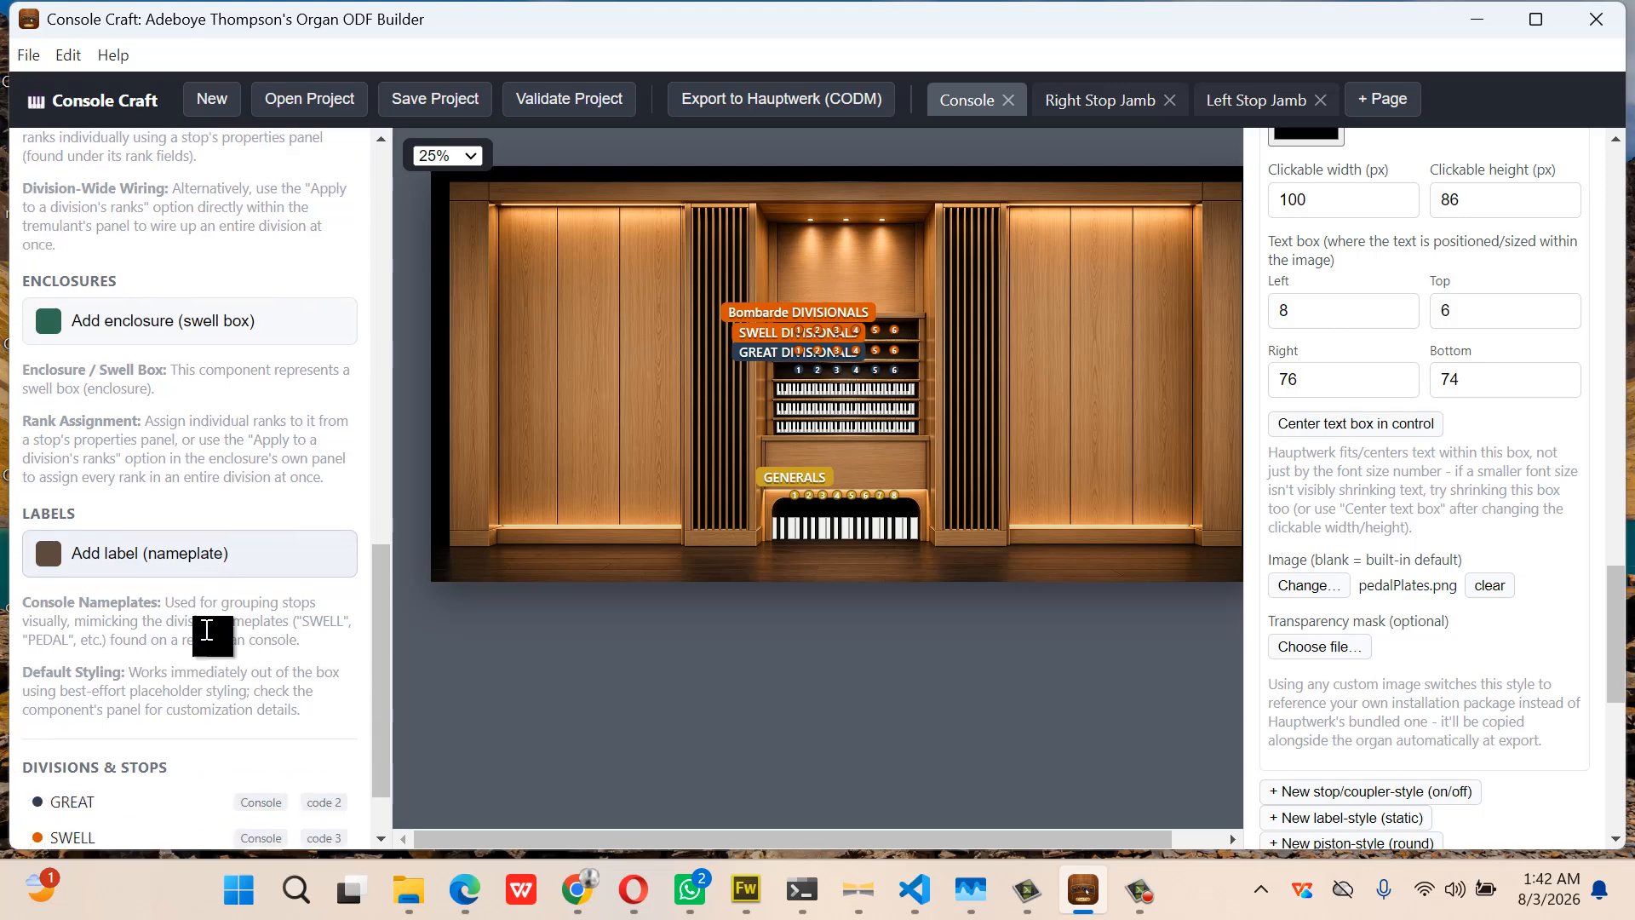
left_click(201, 555)
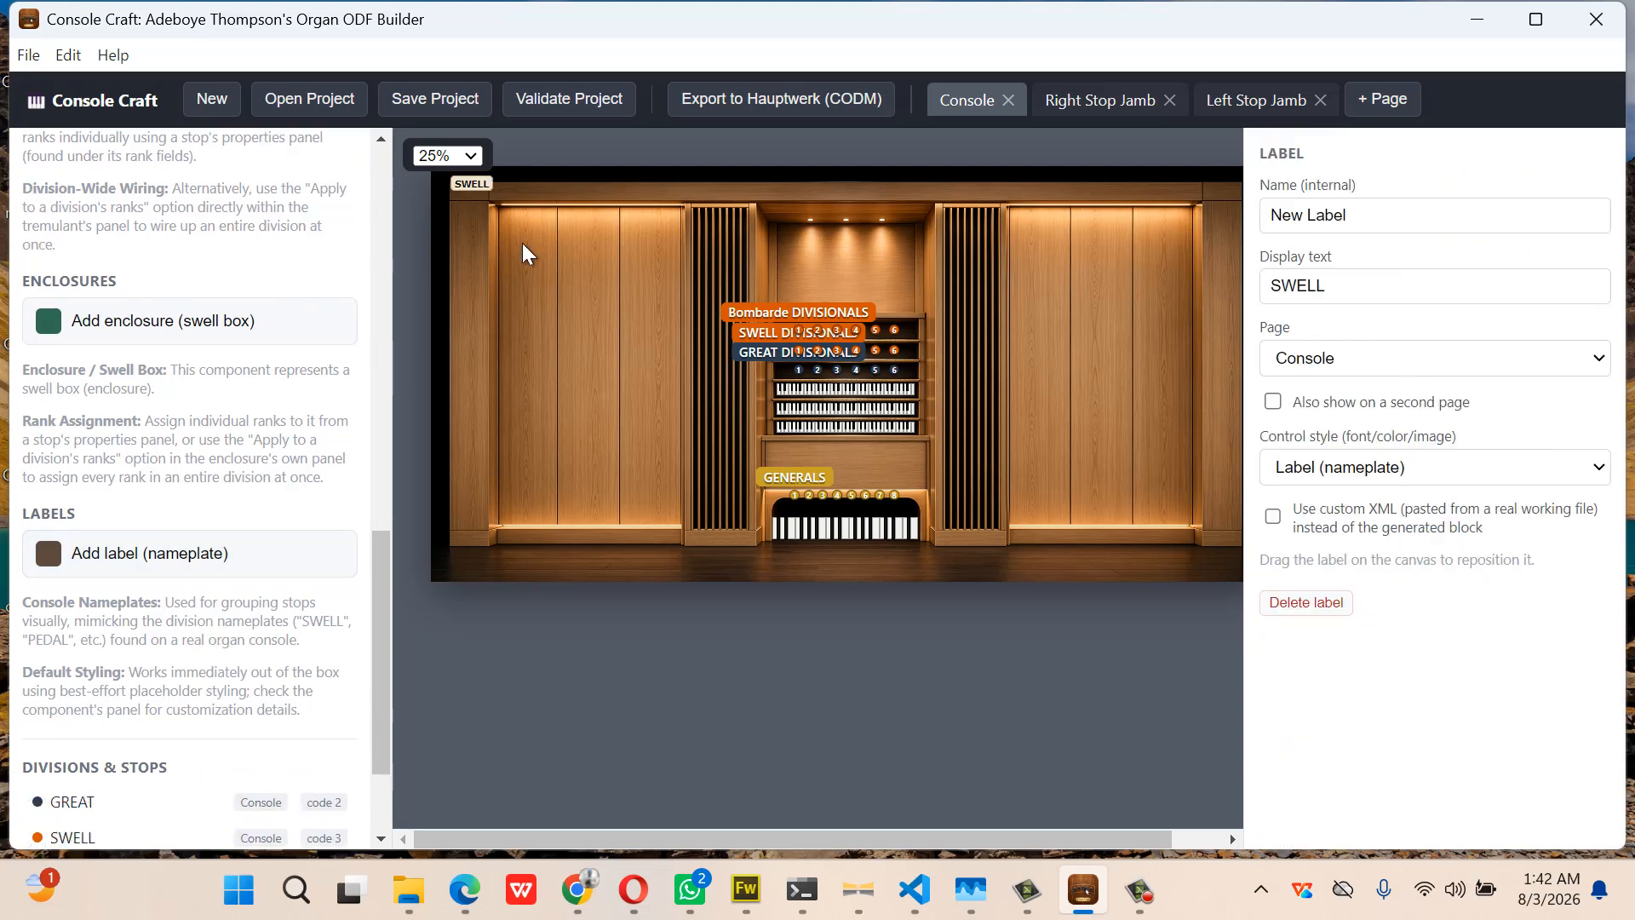
left_click_drag(487, 191, 651, 225)
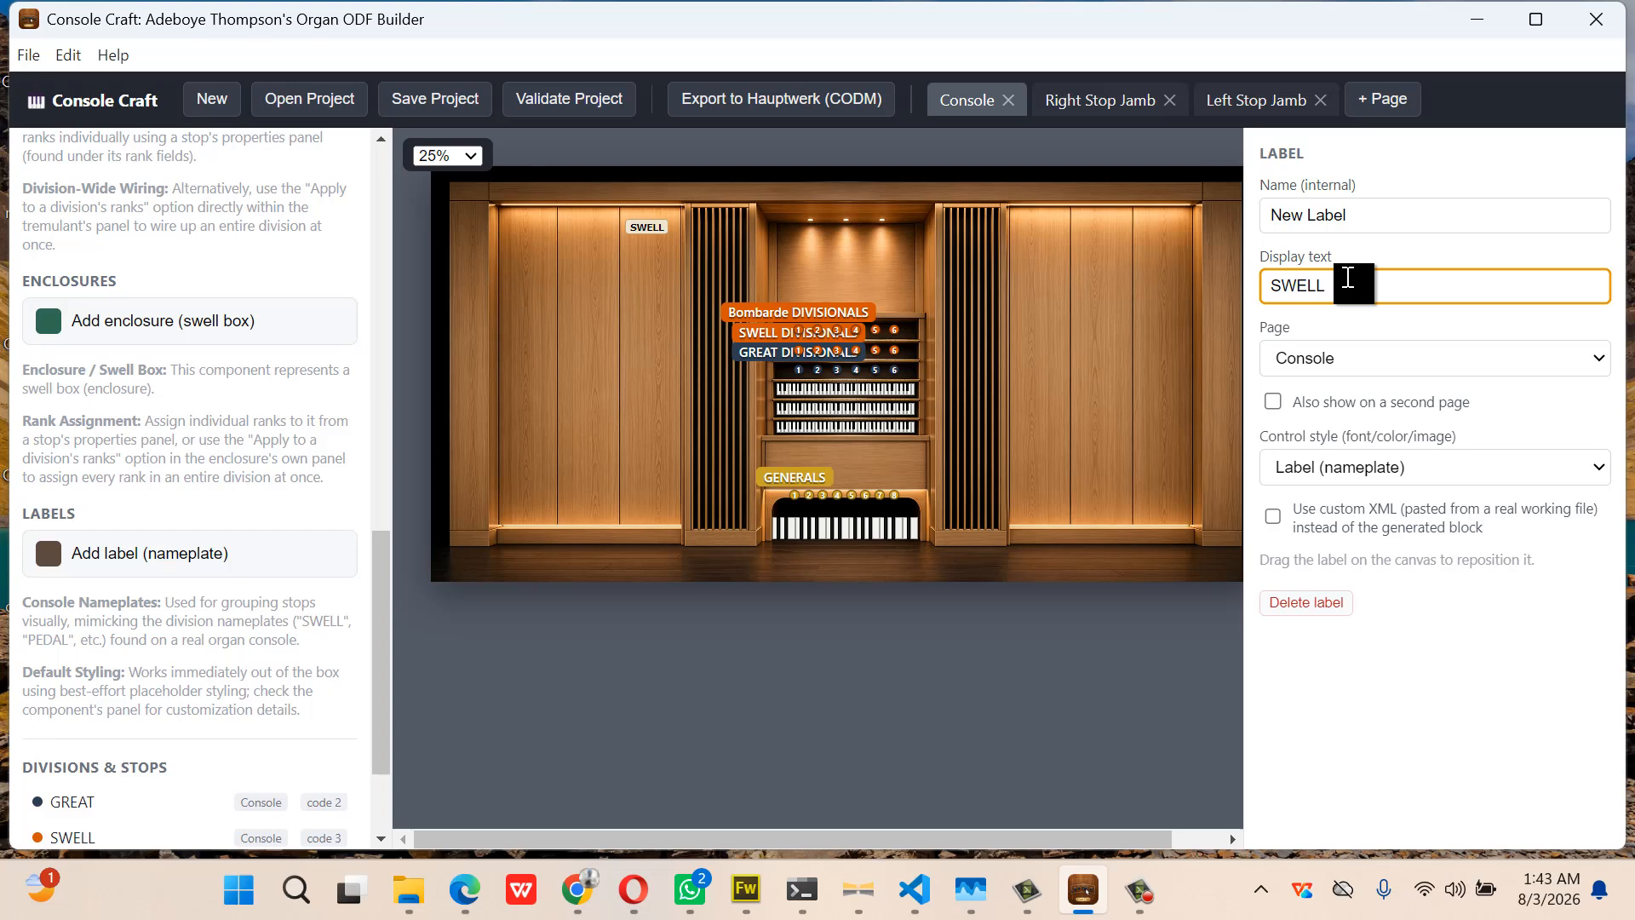
key("BackSpace")
key("BackSpace")
key("BackSpace")
key("BackSpace")
key("BackSpace")
Give the nameplate the pedalPlate control style and rename it pedalPlate
left_click(1386, 470)
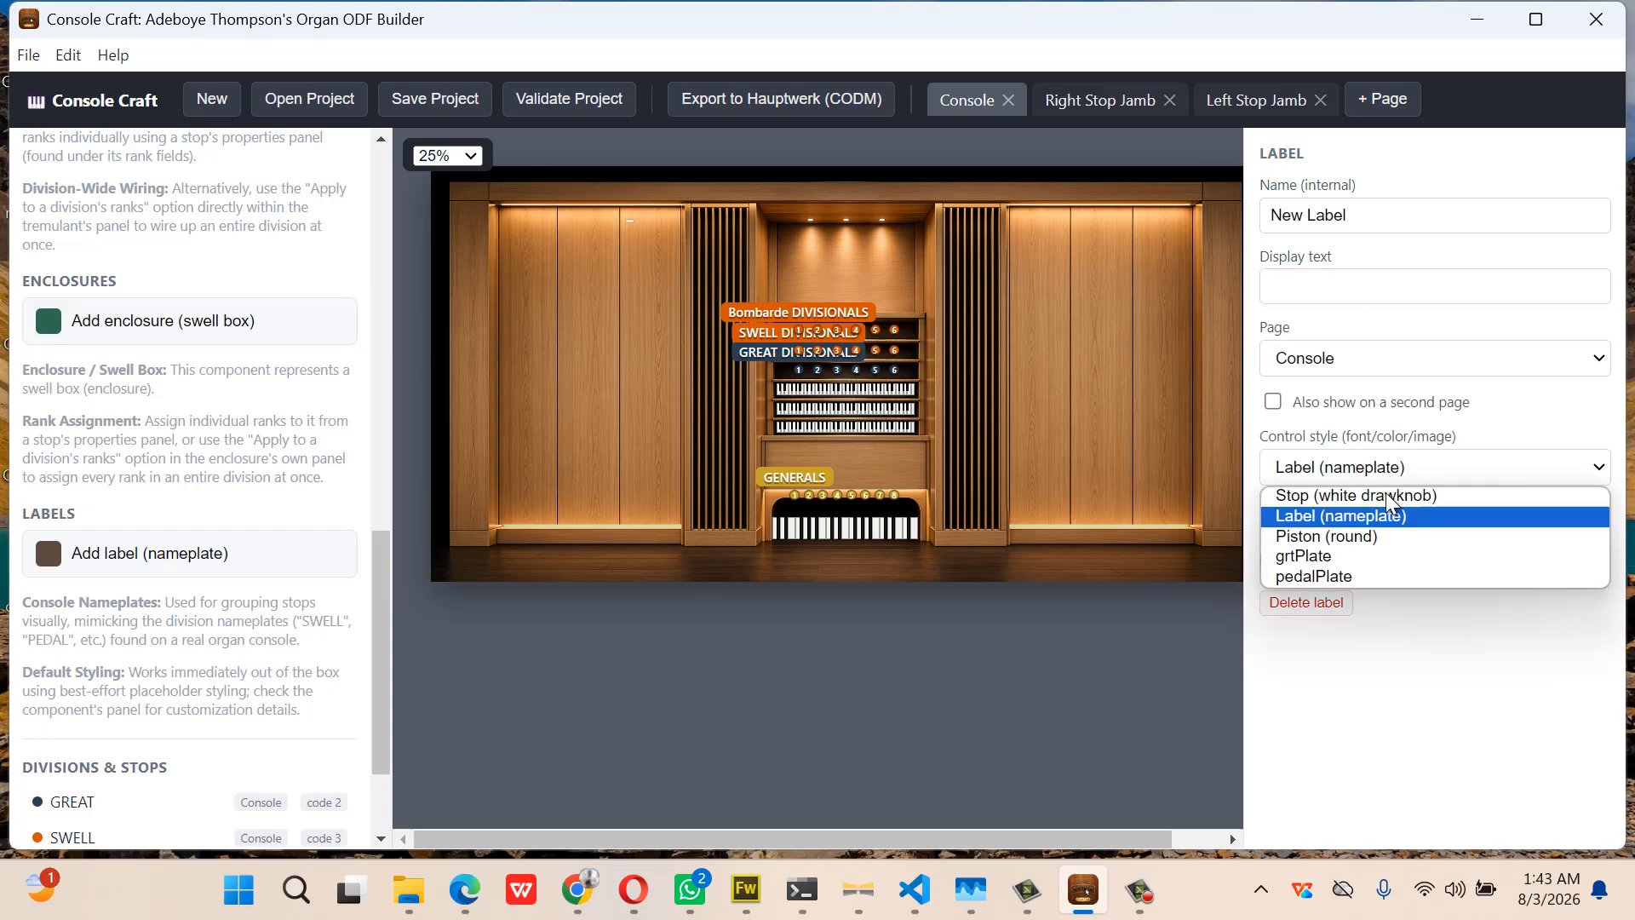
left_click(1382, 555)
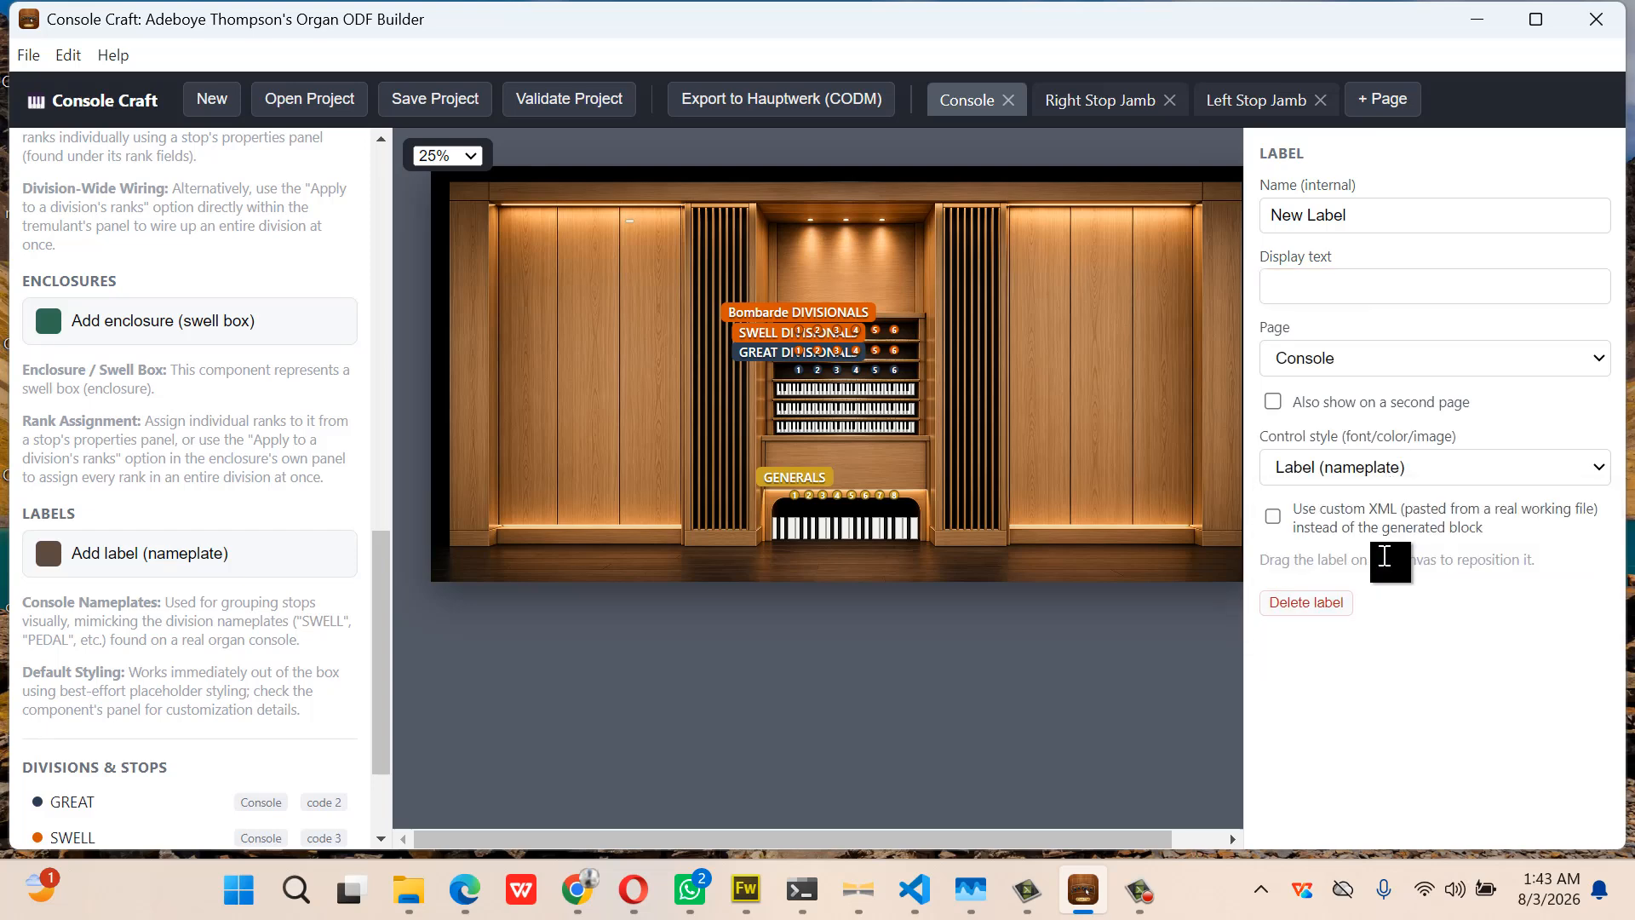
left_click(1424, 460)
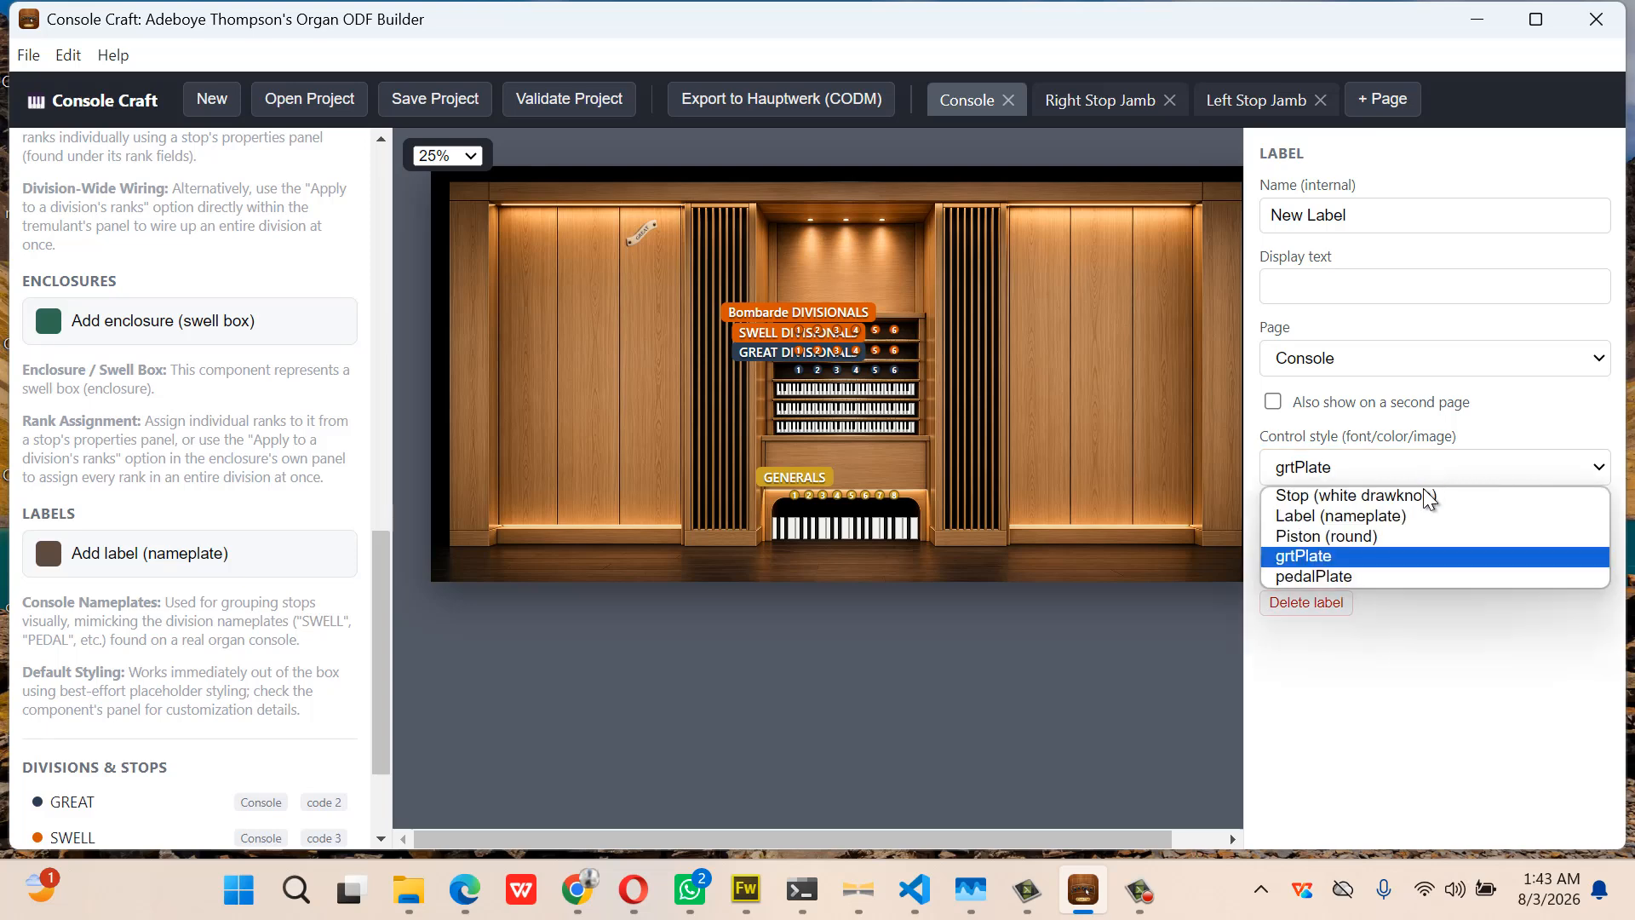
left_click(1407, 576)
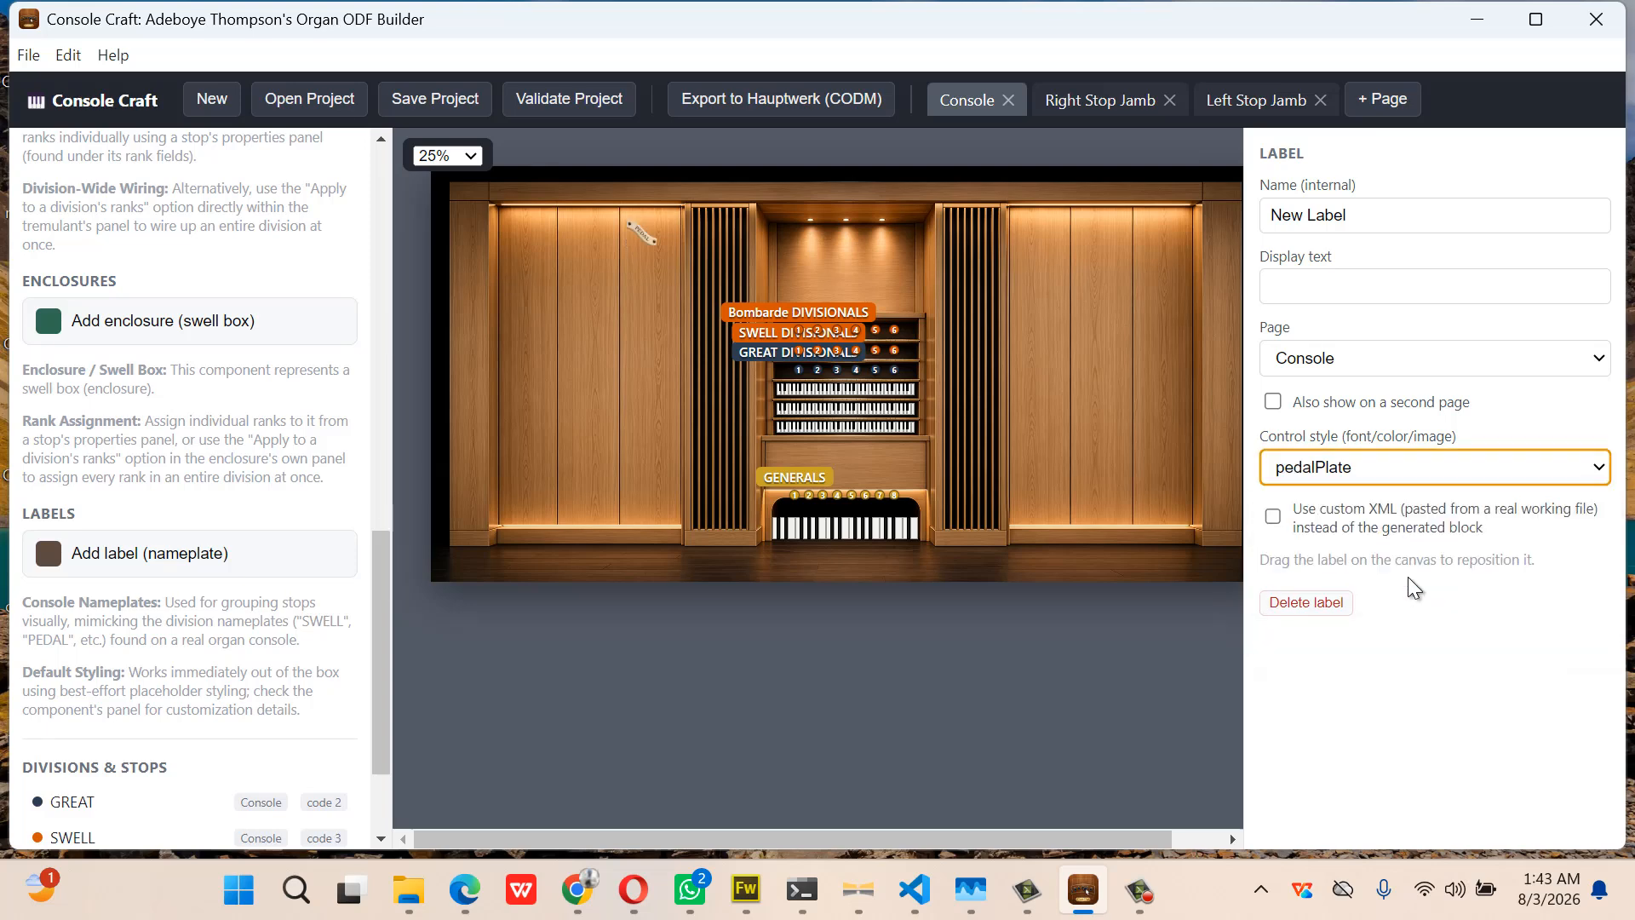
left_click_drag(1363, 228, 1267, 223)
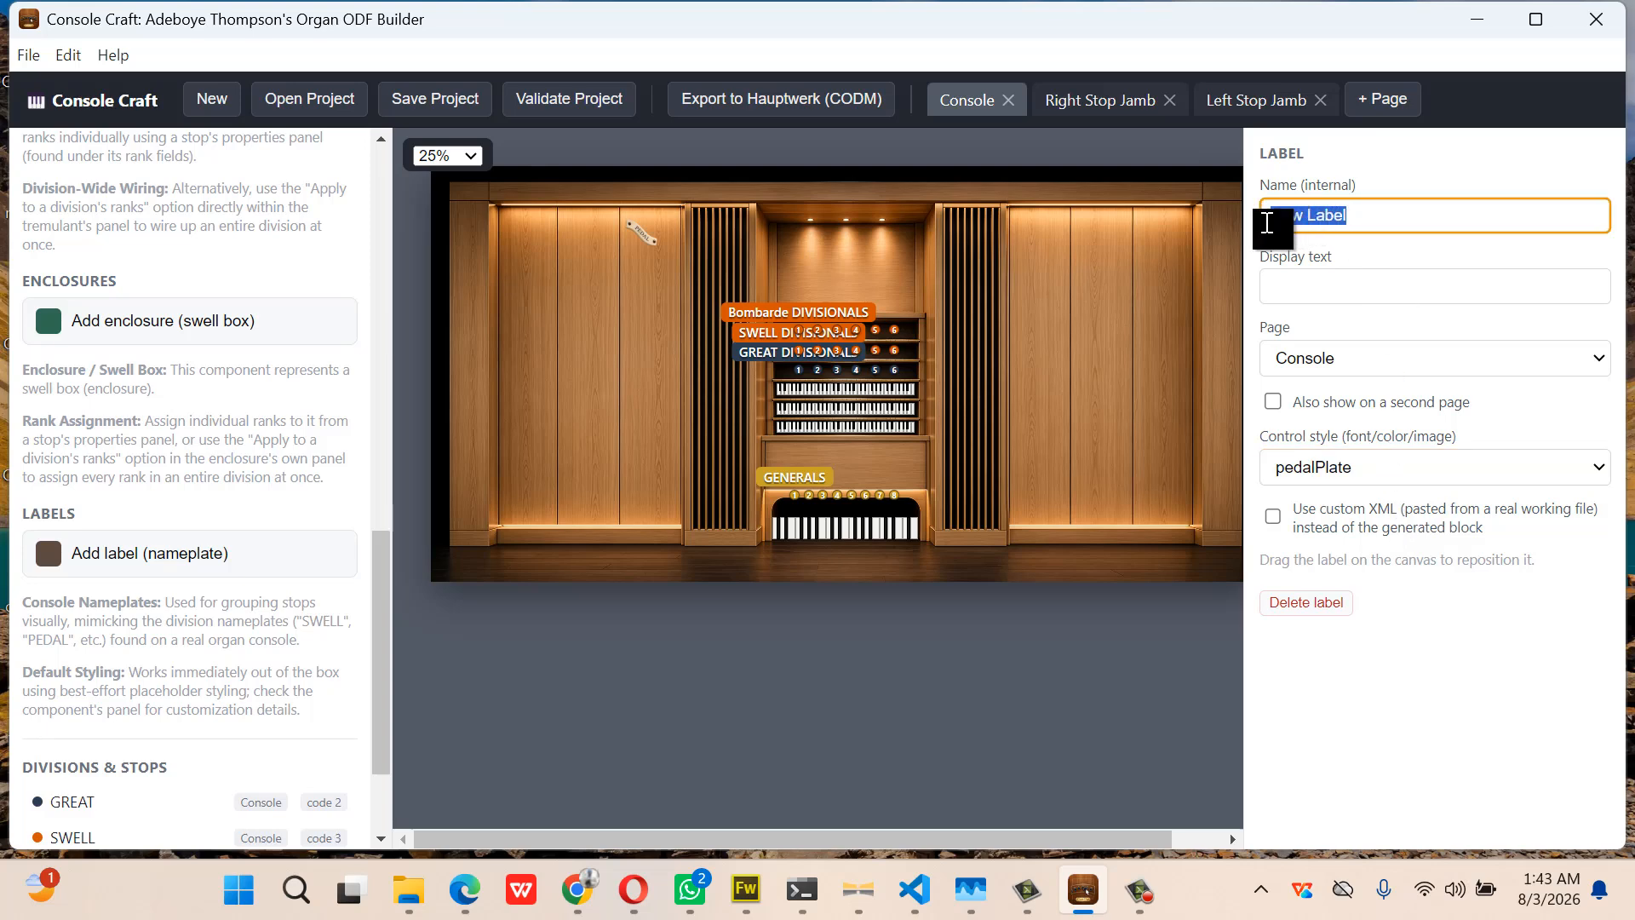
key("BackSpace")
type("pedalPlate")
Add another nameplate on the right wood panel and erase its SWELL display text
left_click(194, 564)
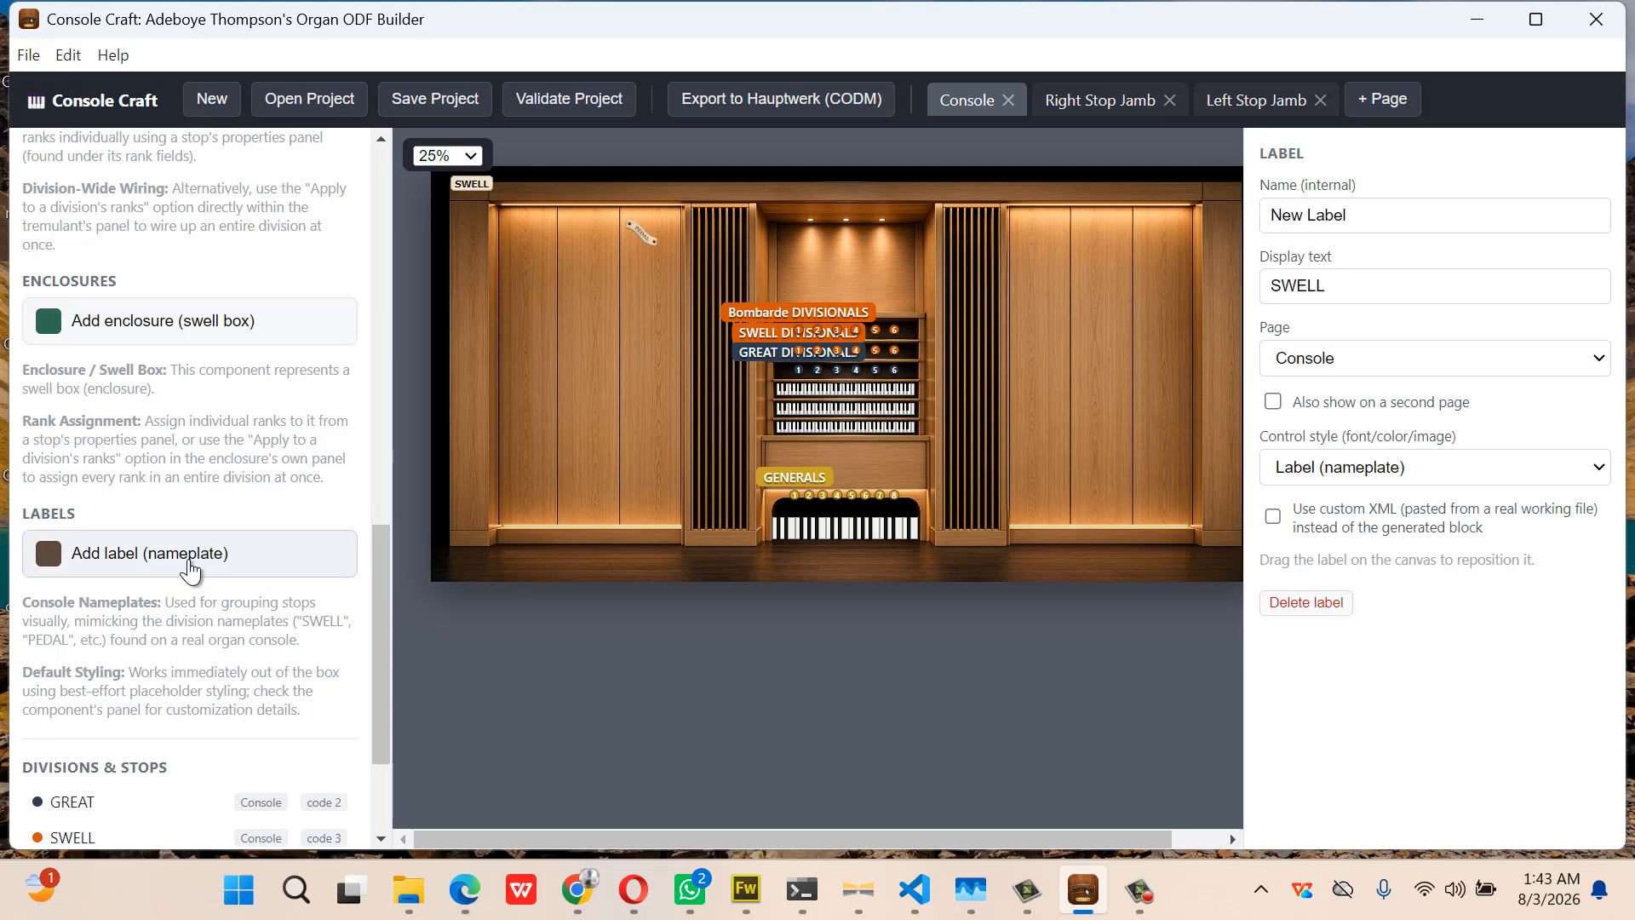
left_click_drag(471, 183, 1034, 224)
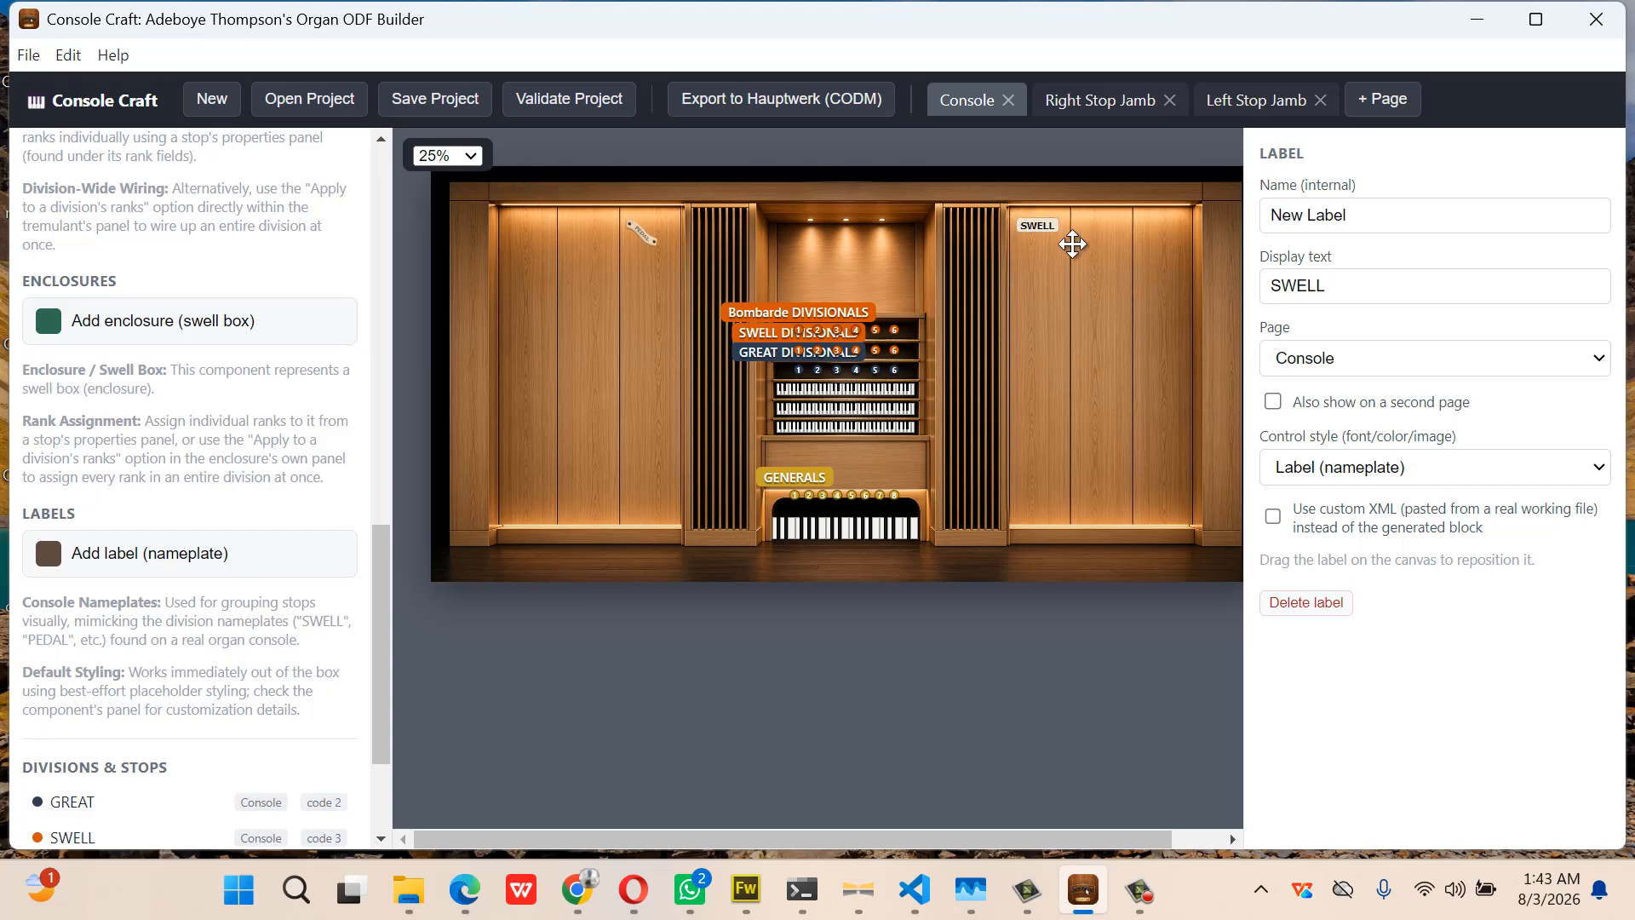
left_click(1339, 288)
key("BackSpace")
key("BackSpace")
key("BackSpace")
key("BackSpace")
key("BackSpace")
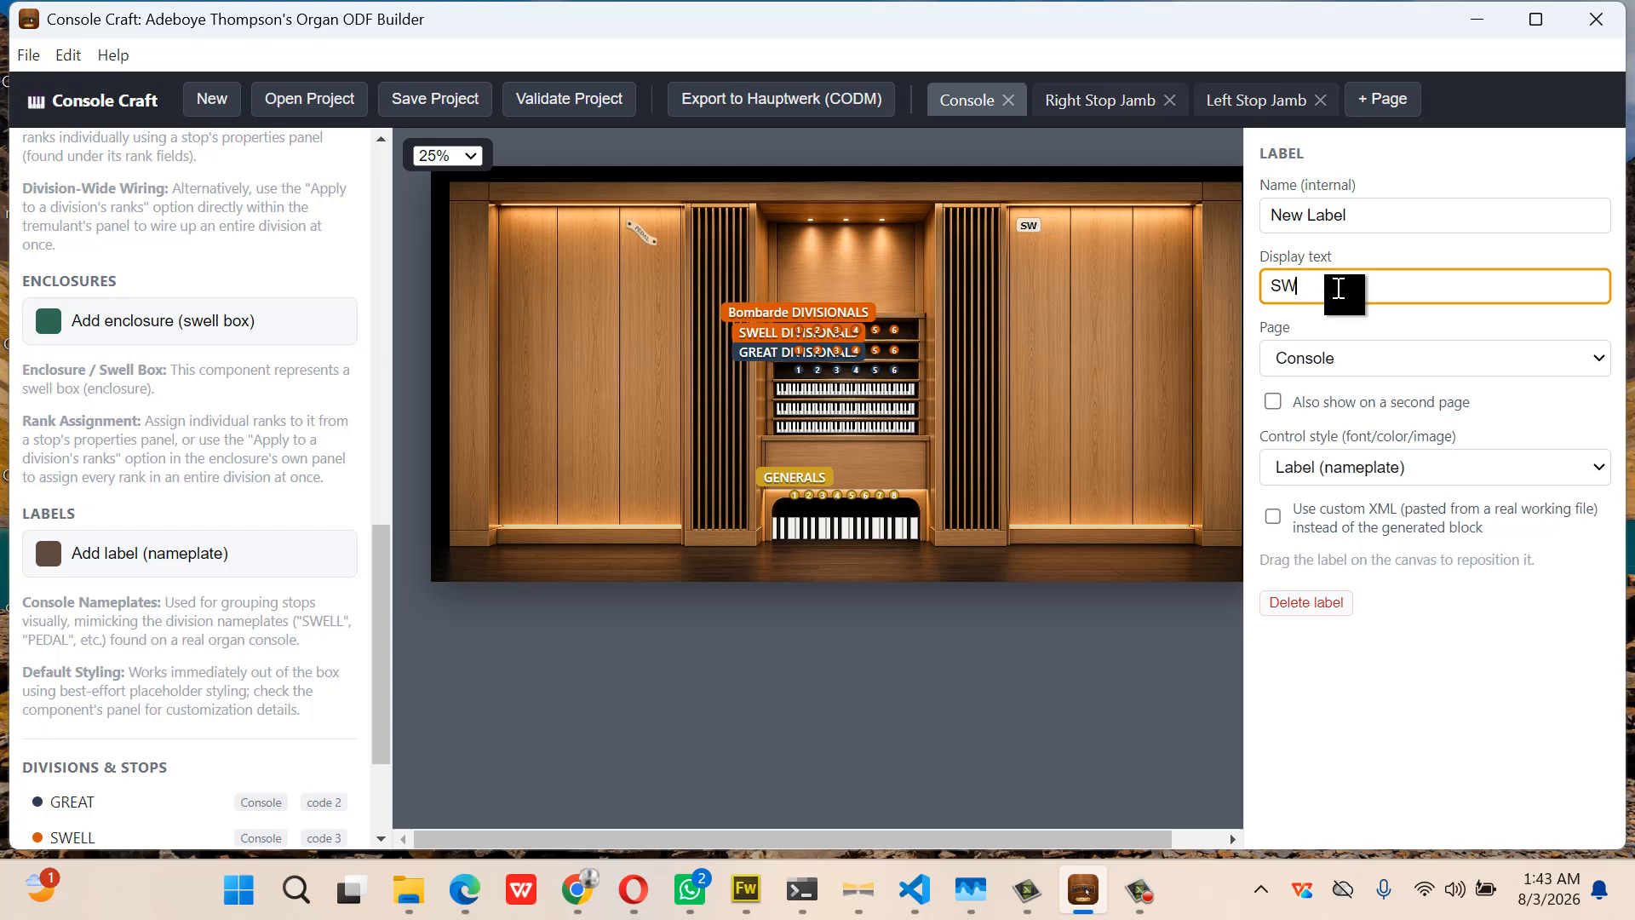
Give this nameplate the grtPlate control style and rename it greatPlate
left_click(1408, 467)
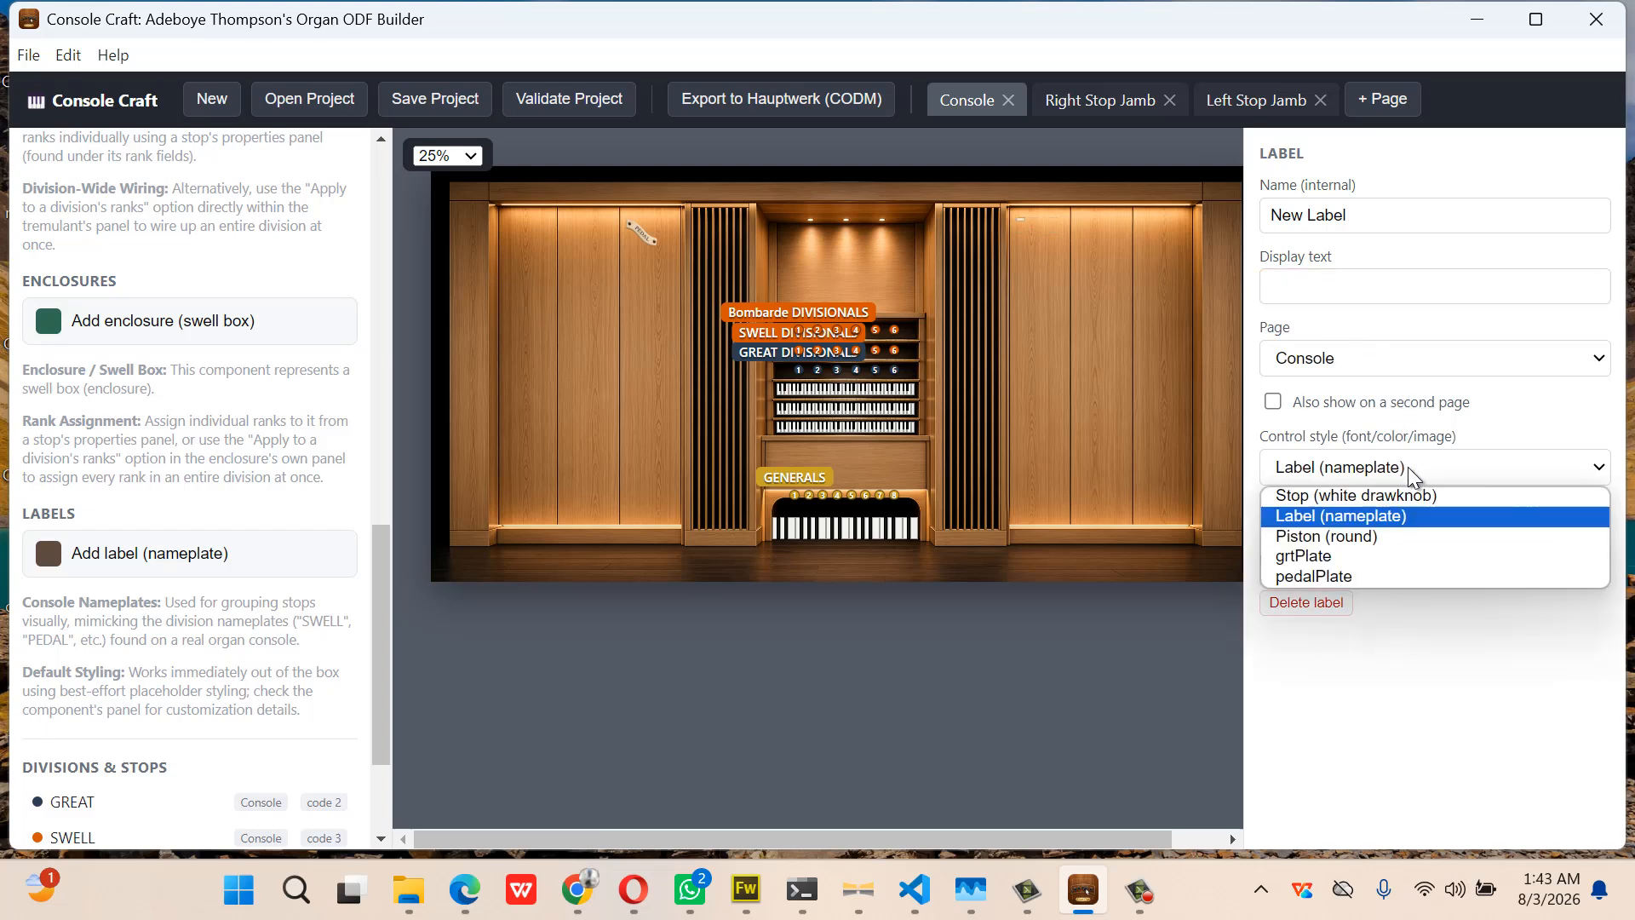
left_click(1381, 555)
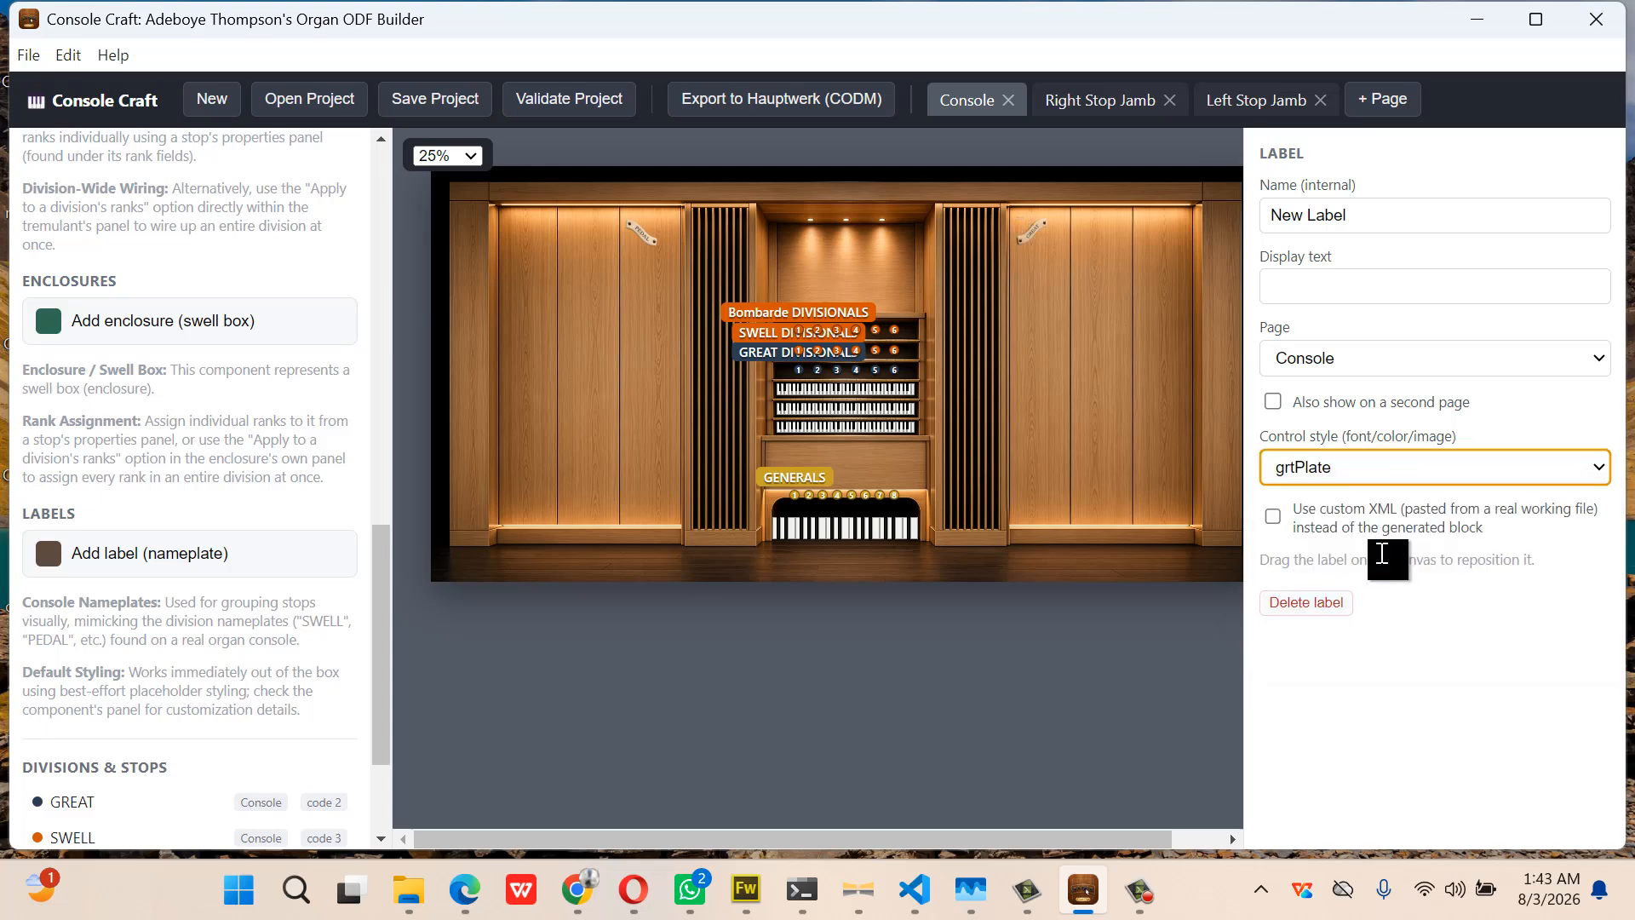
left_click_drag(1367, 219, 1259, 237)
type("g")
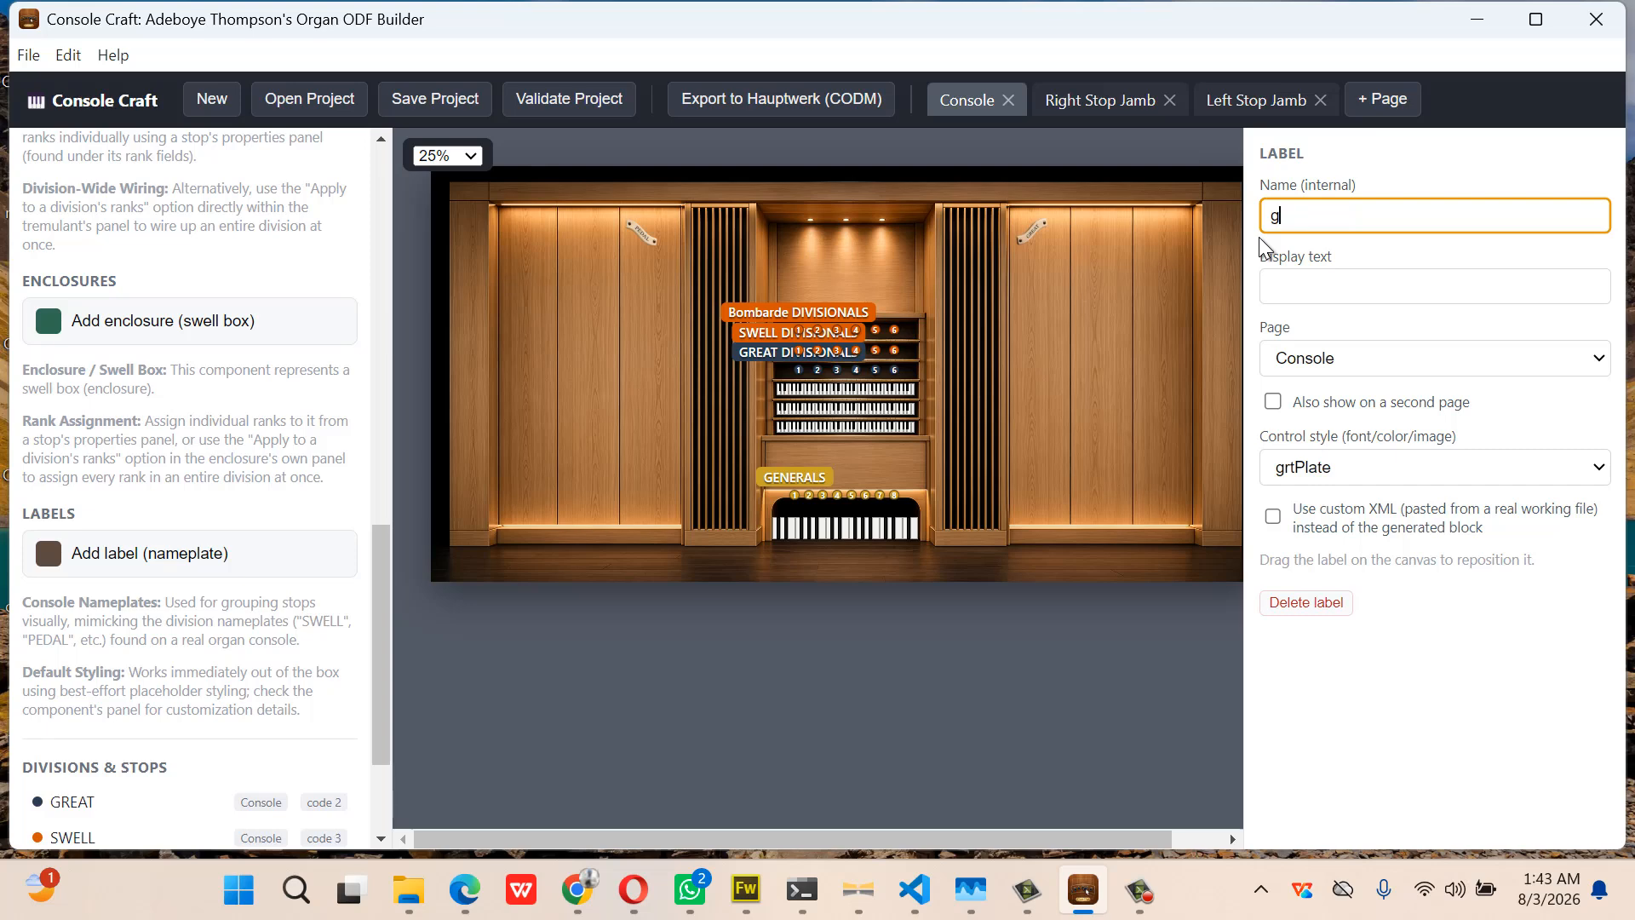
type("reatPlate")
Also show greatPlate on the Right Stop Jamb, placed on its wood panel
left_click(1279, 397)
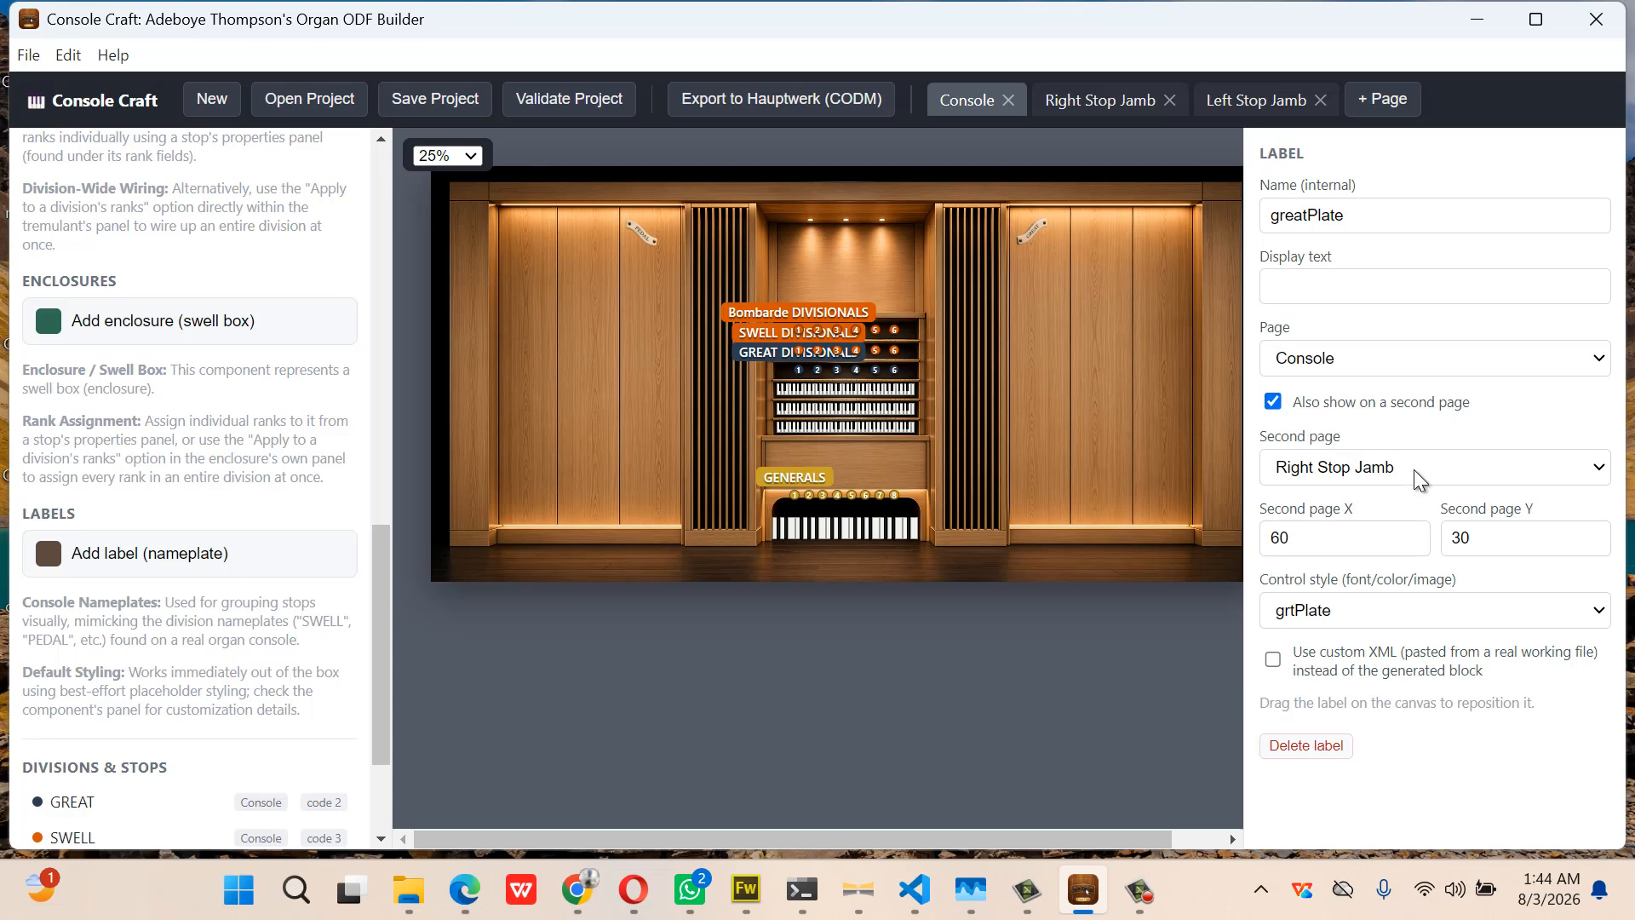
left_click(1102, 102)
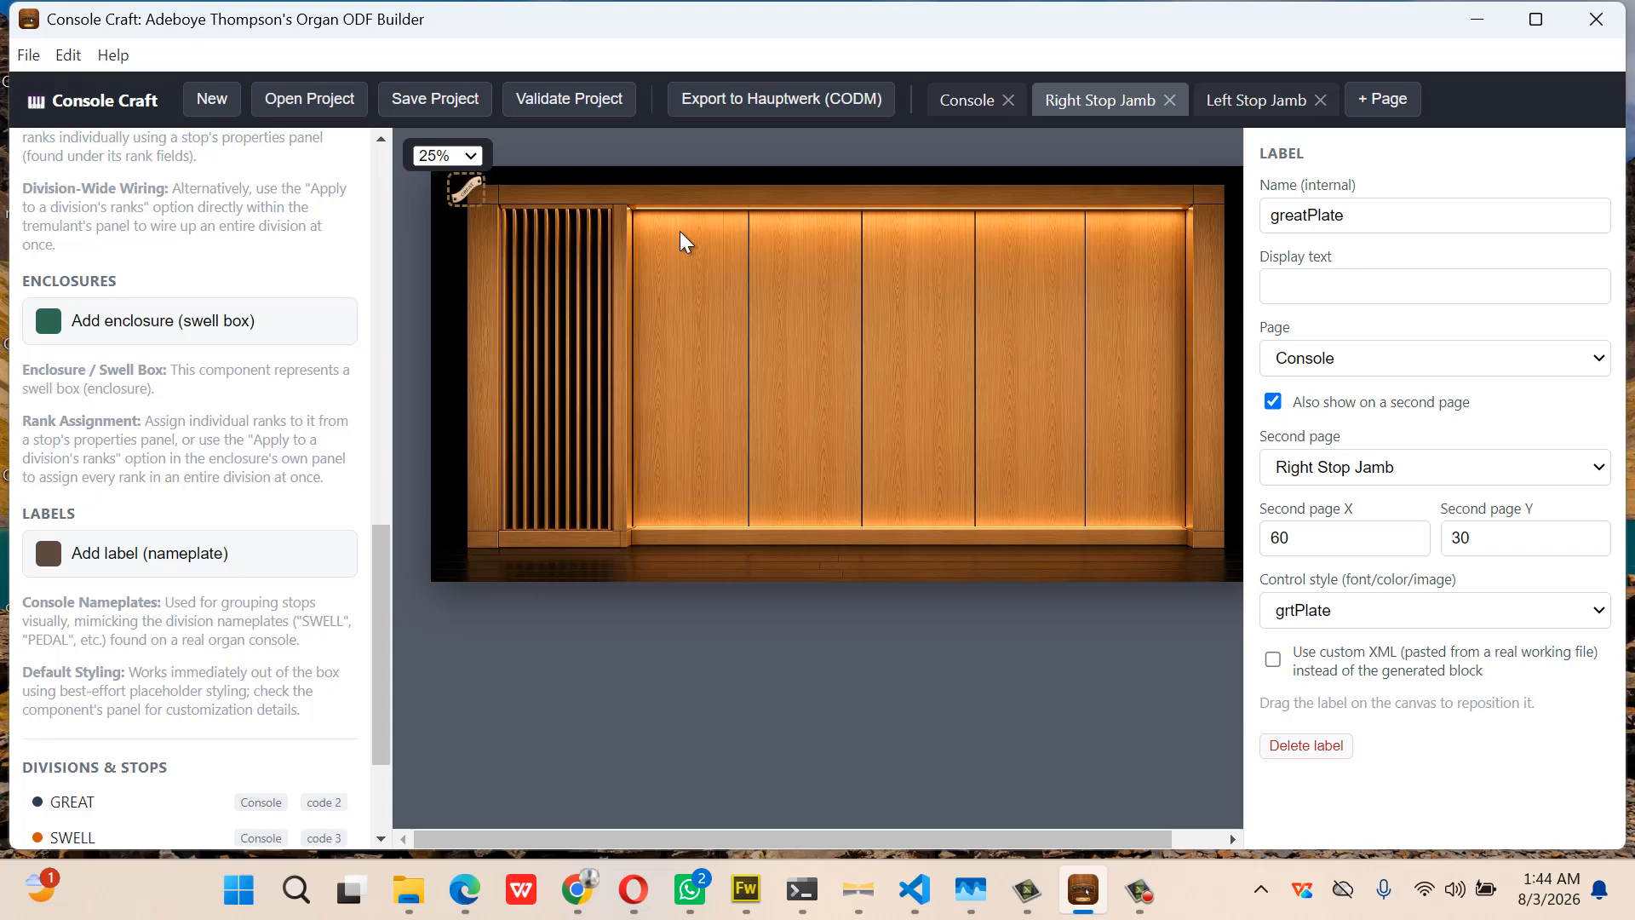
left_click_drag(467, 184, 667, 233)
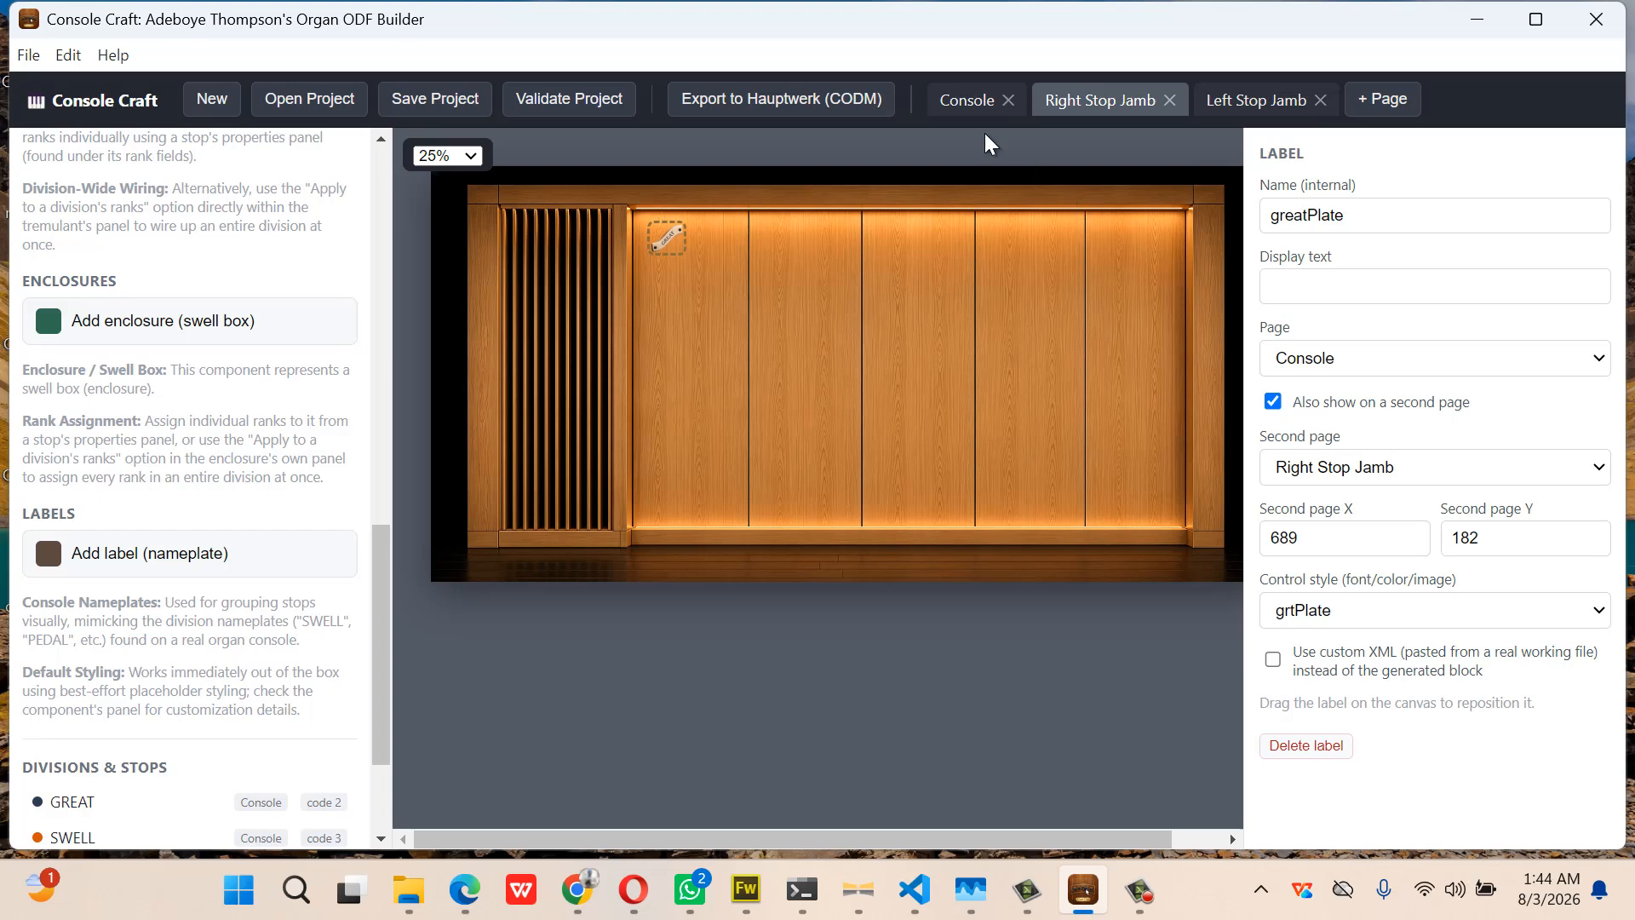
left_click(961, 113)
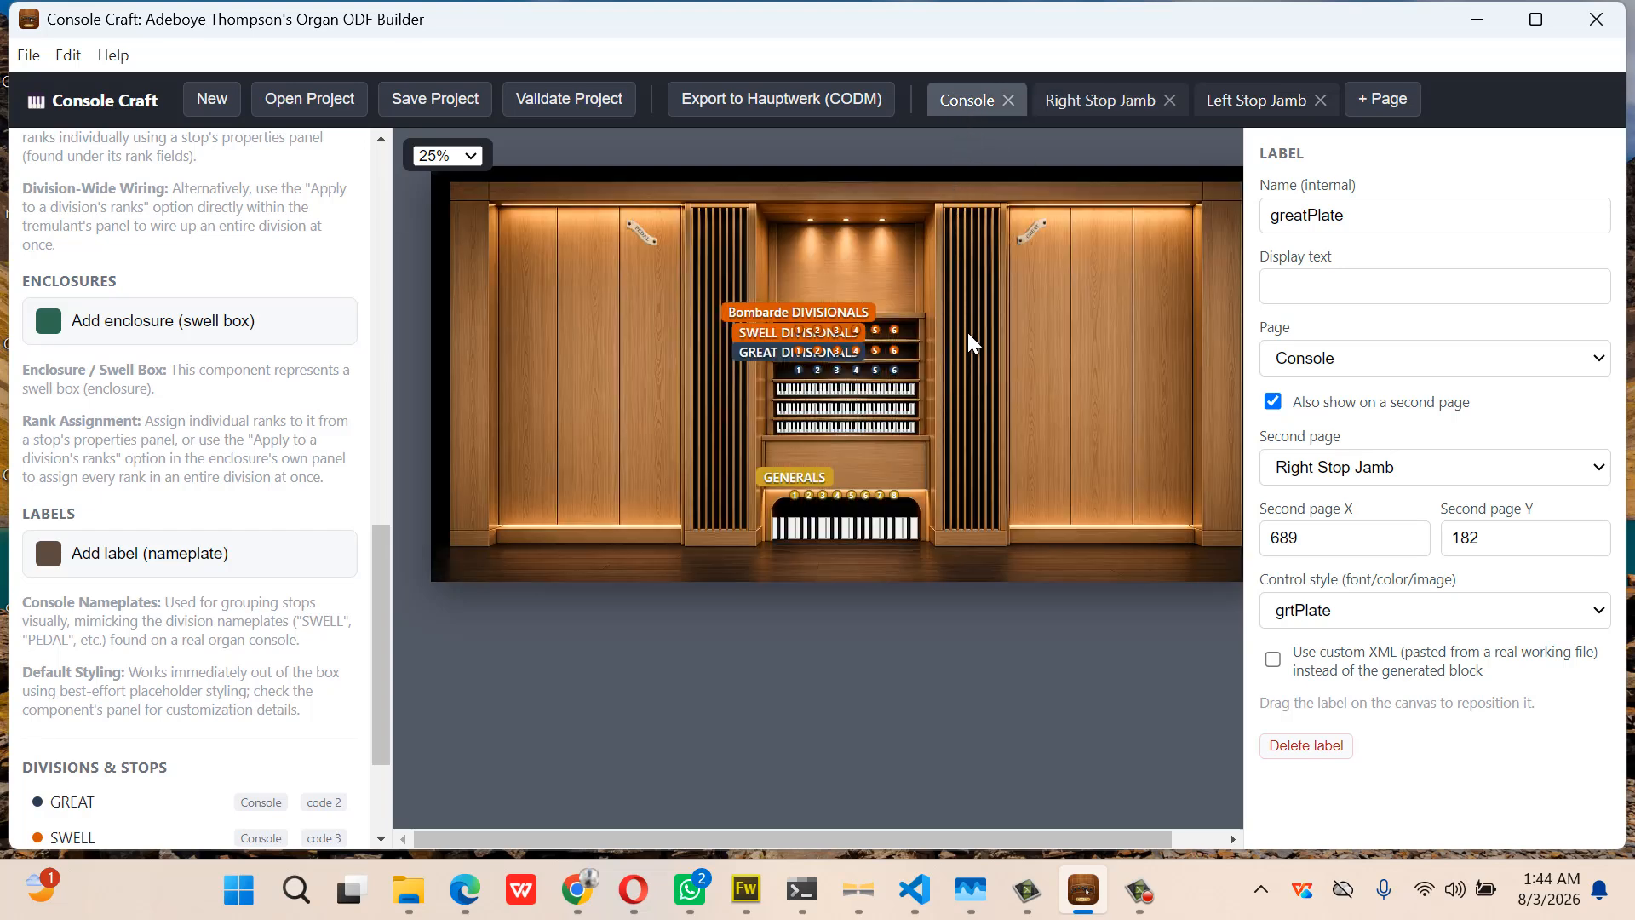
Also show pedalPlate on the Left Stop Jamb at X 265, Y 169
left_click(645, 232)
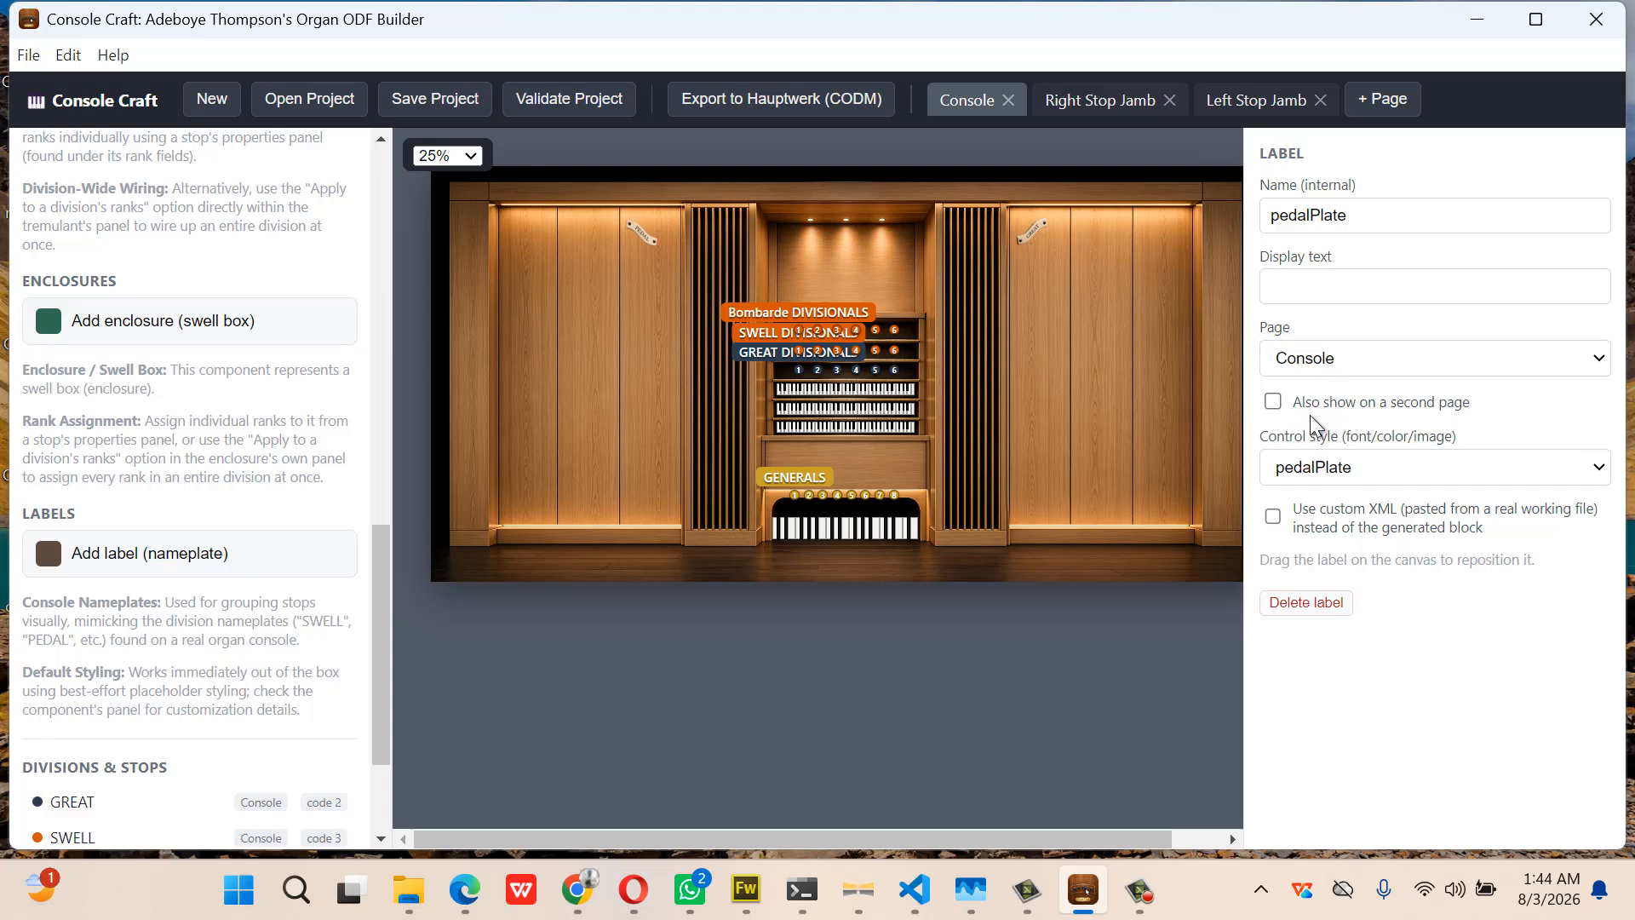
left_click(1273, 401)
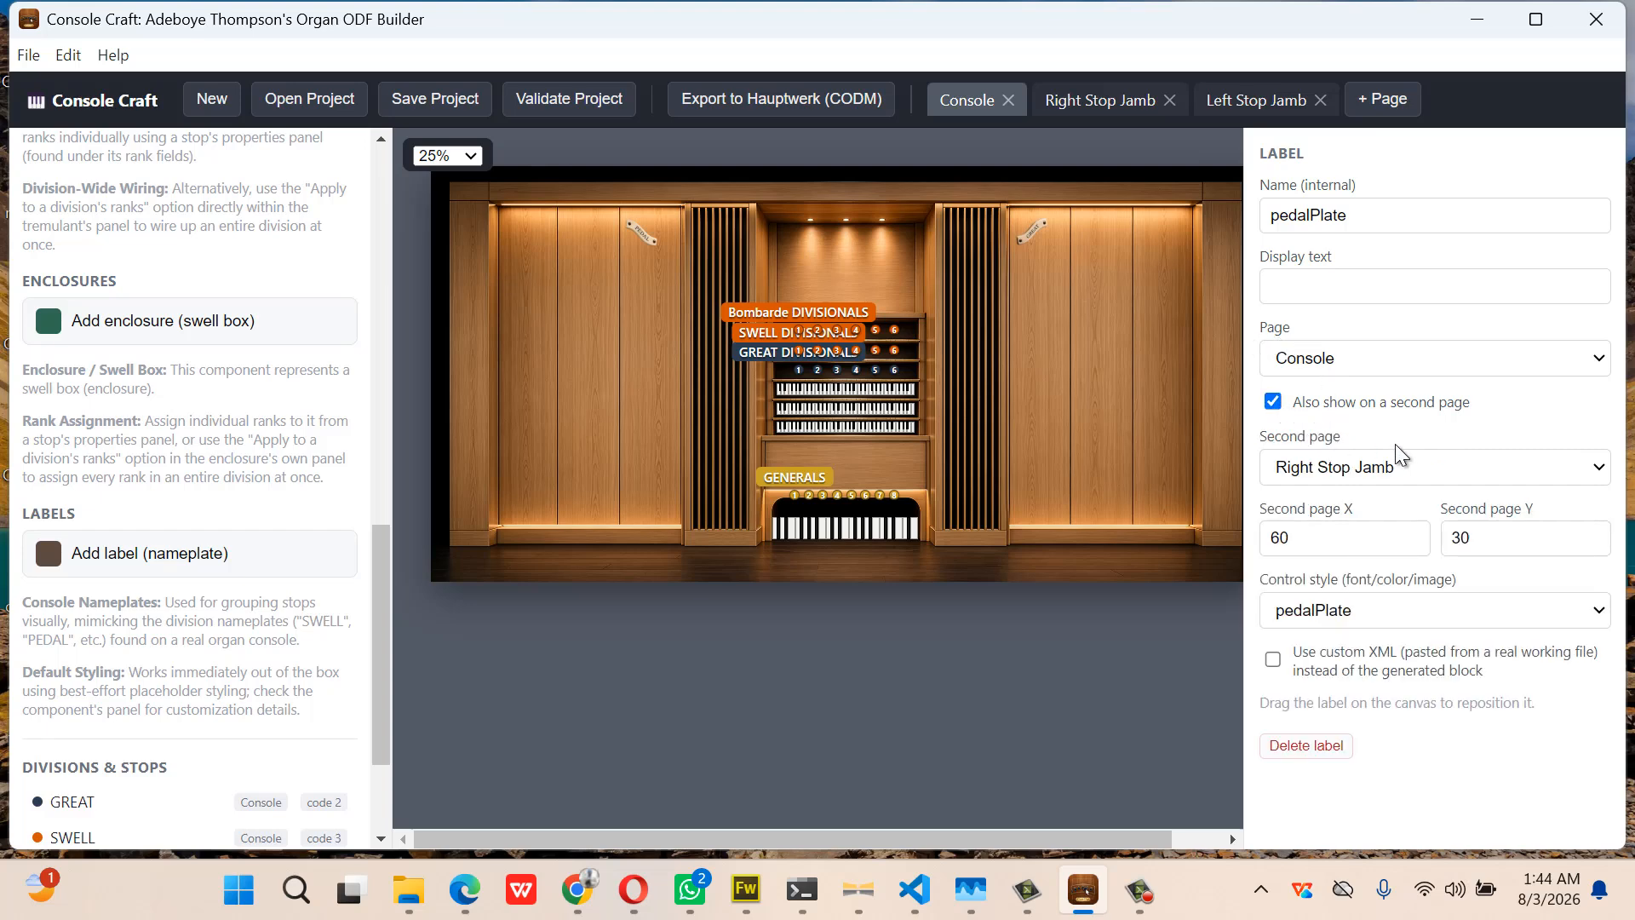
left_click(1431, 472)
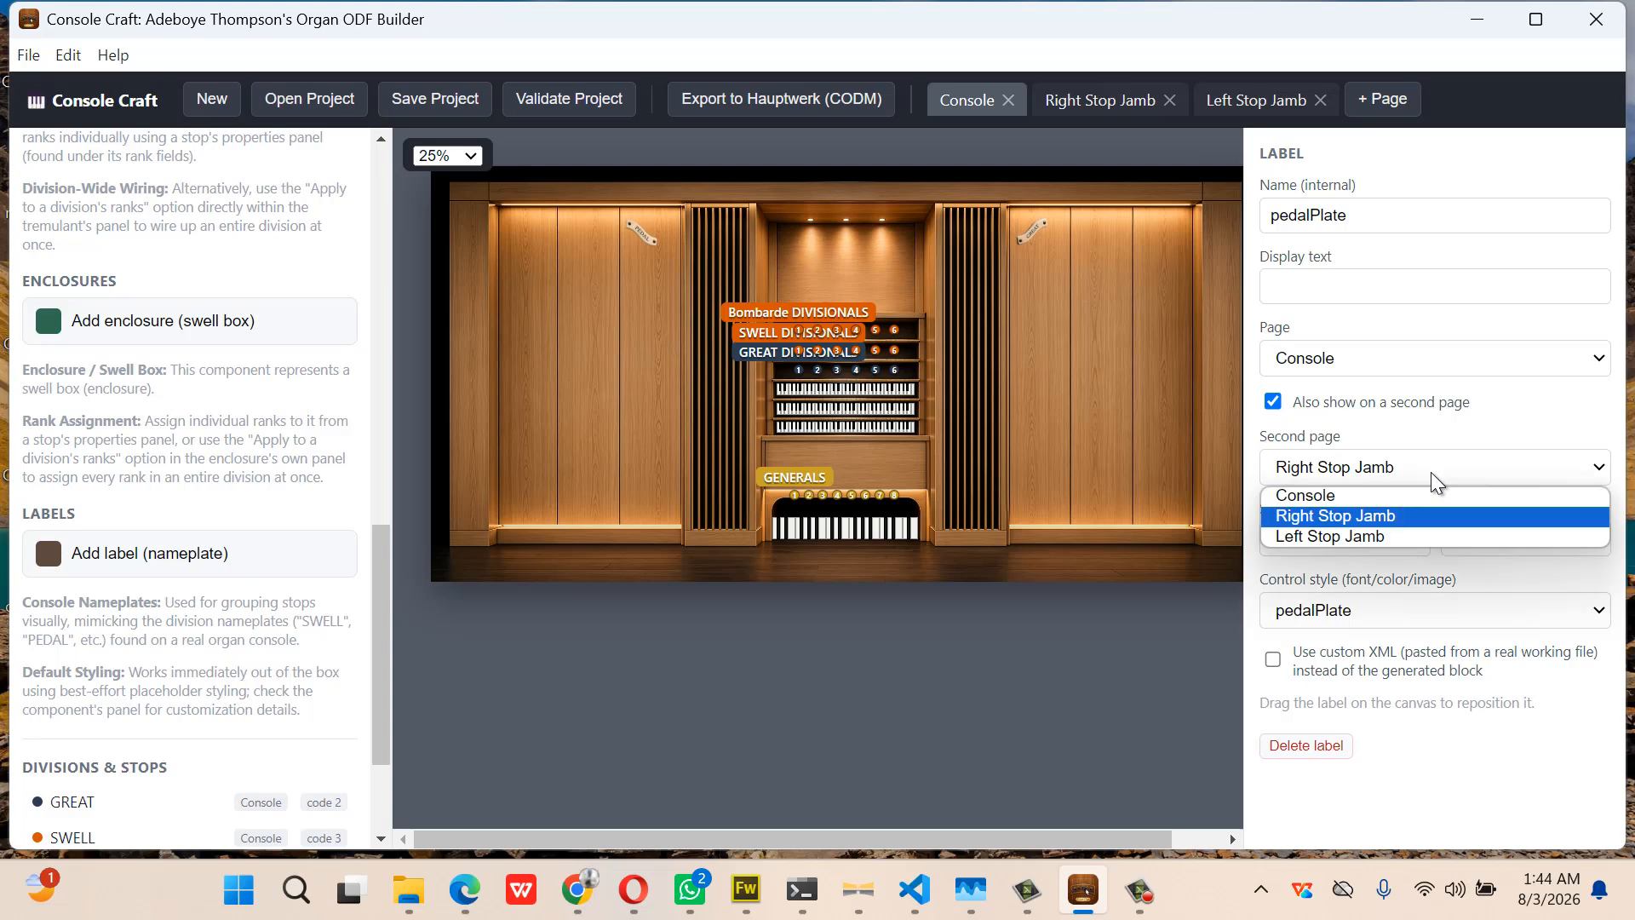
left_click(1428, 534)
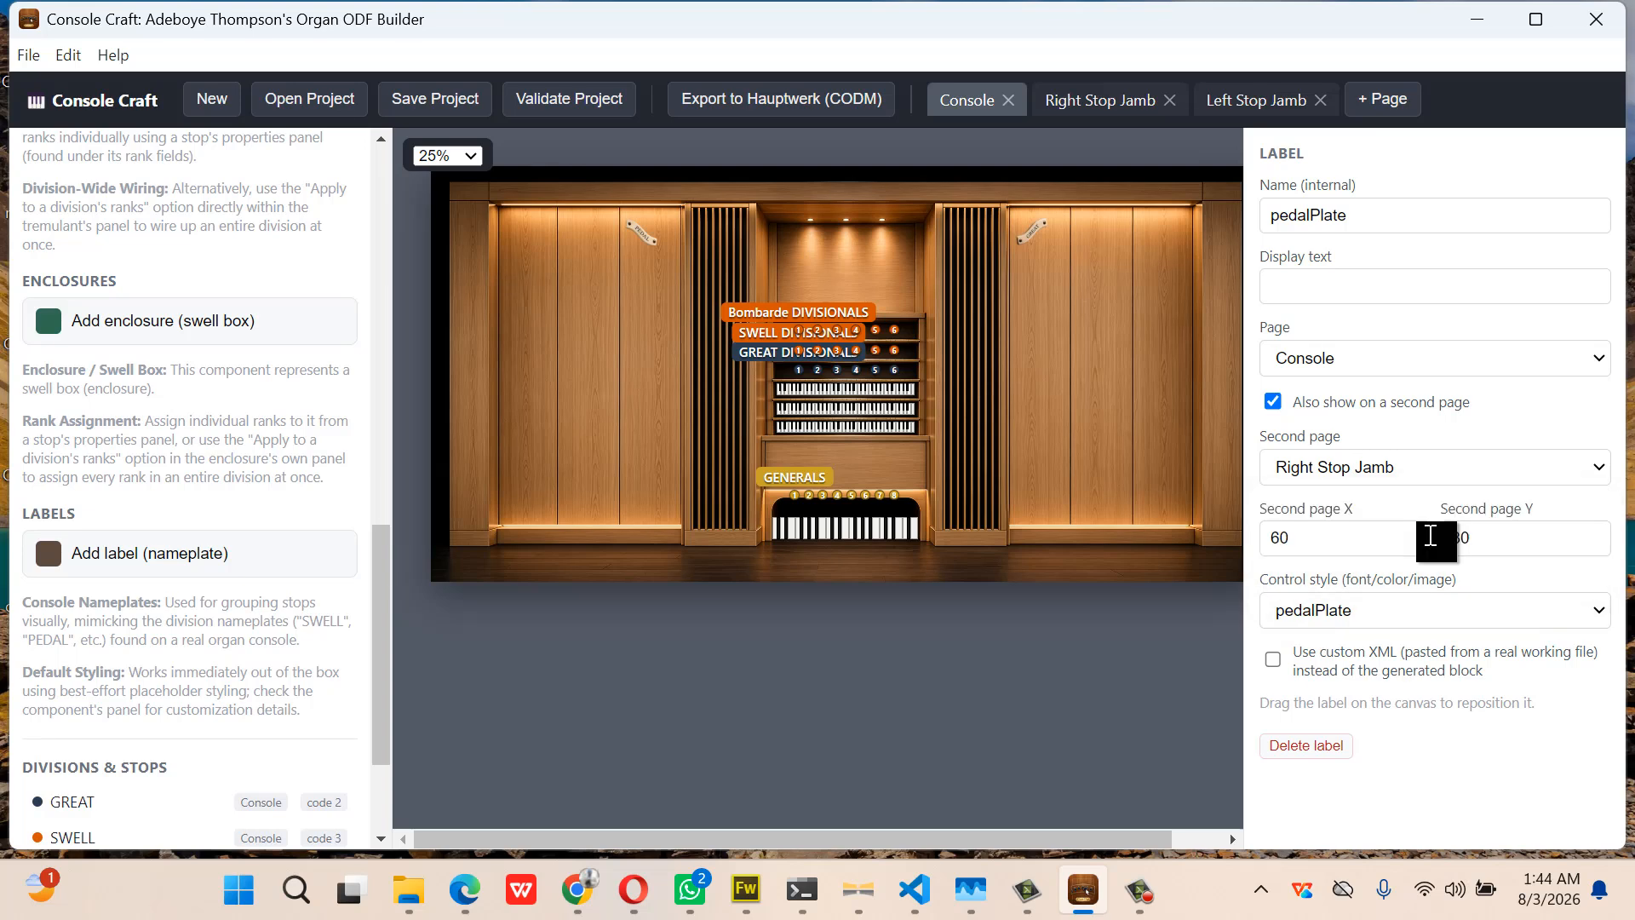
left_click(1270, 104)
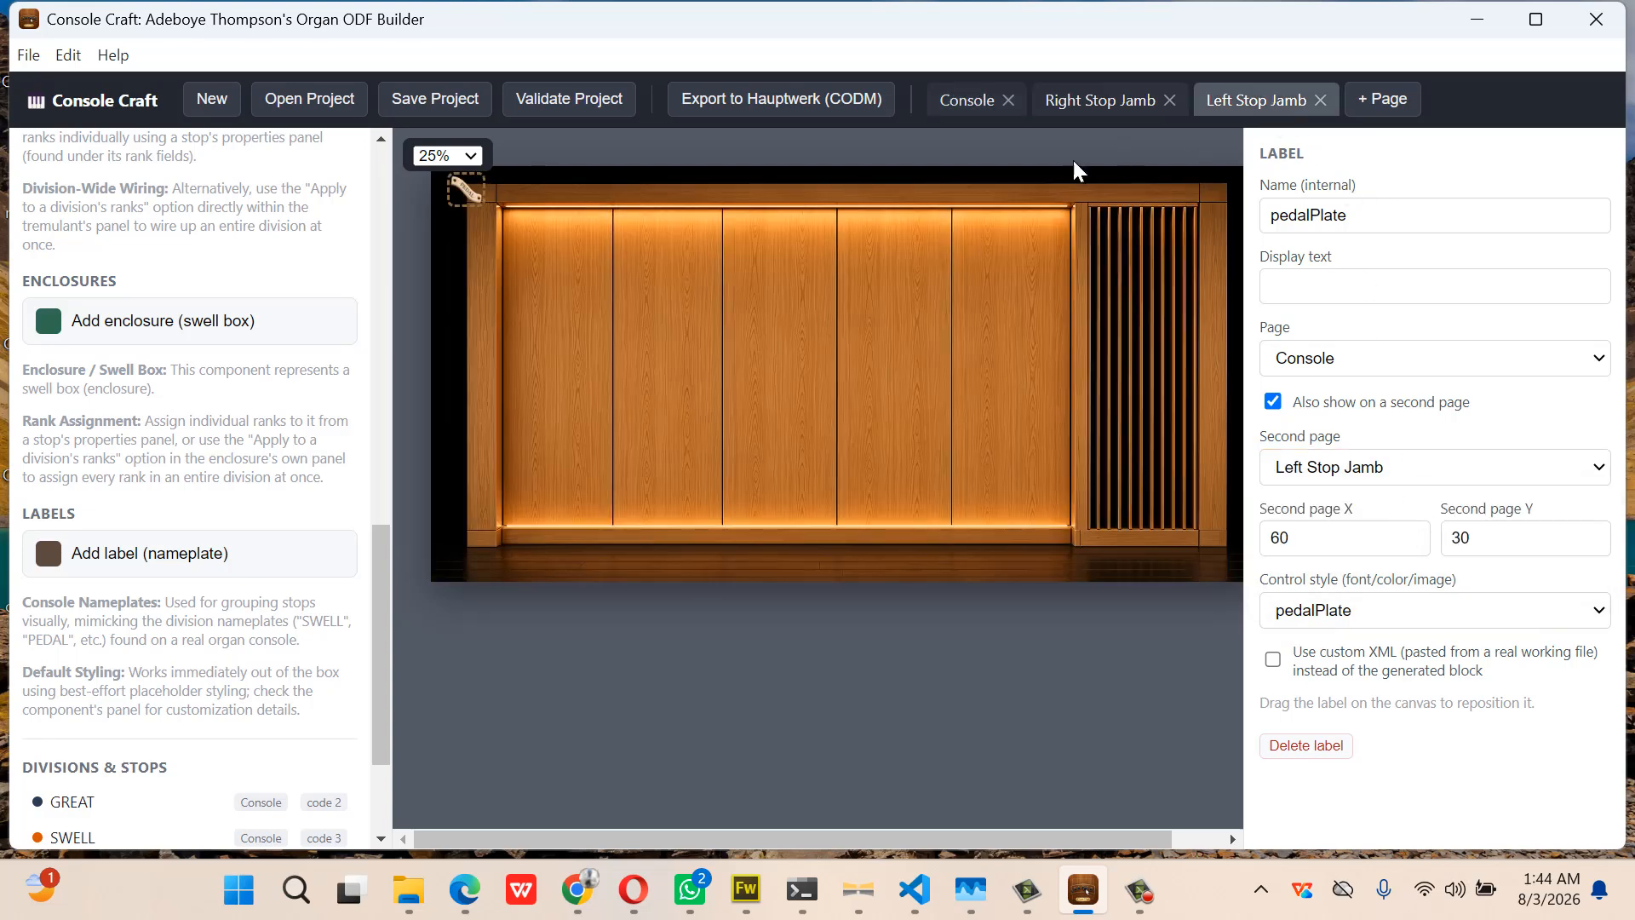
left_click_drag(463, 187, 529, 231)
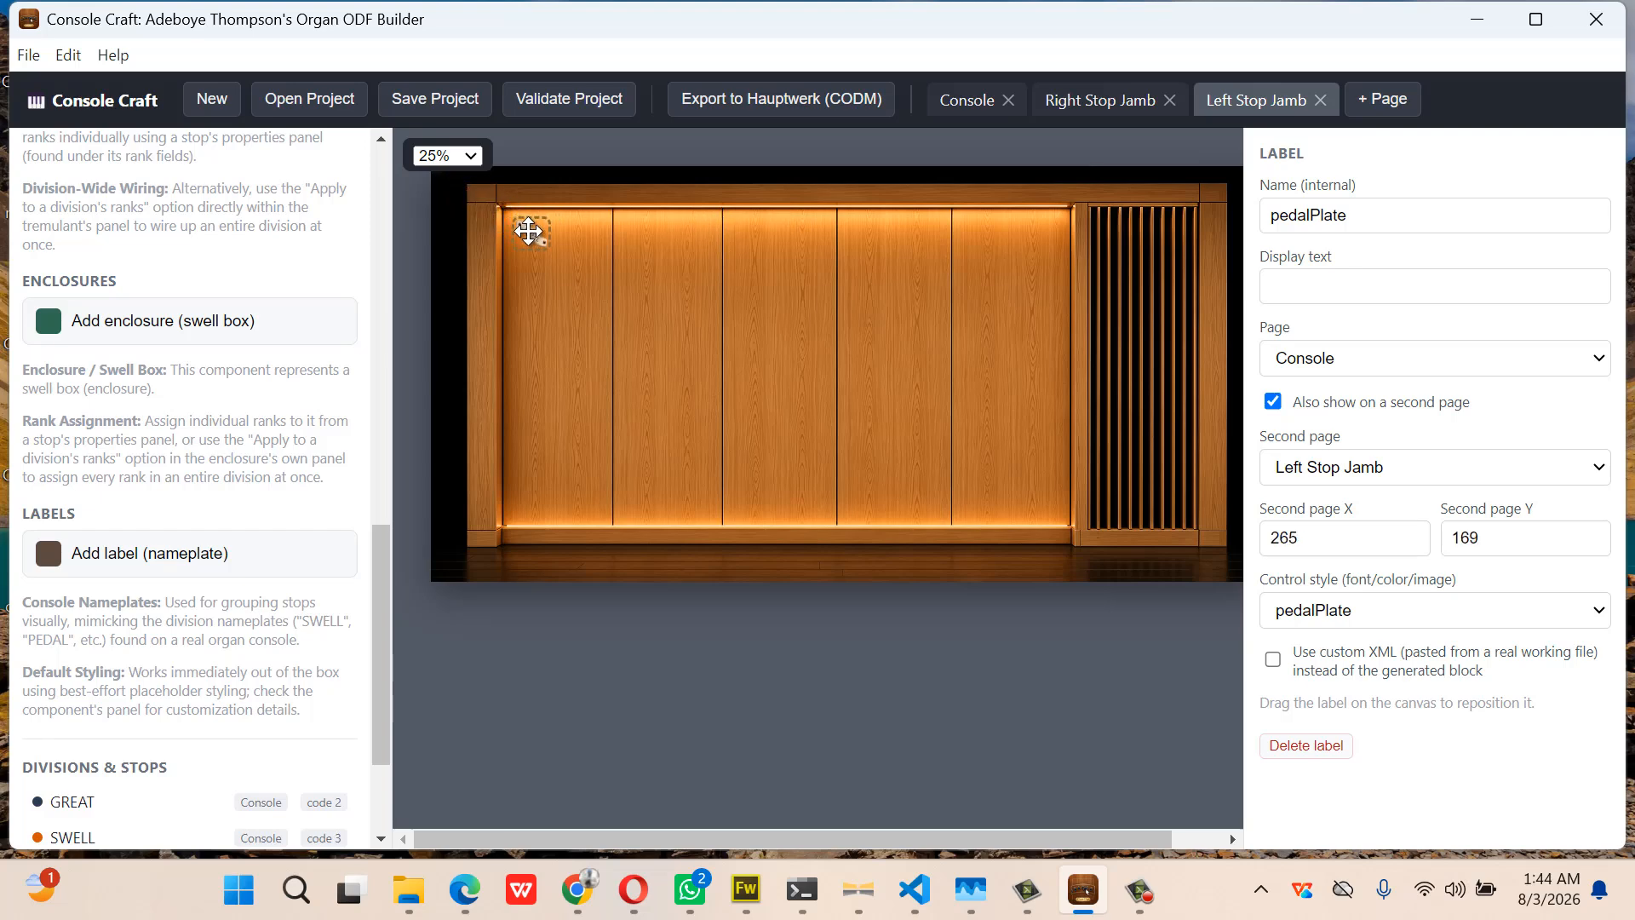
left_click(957, 109)
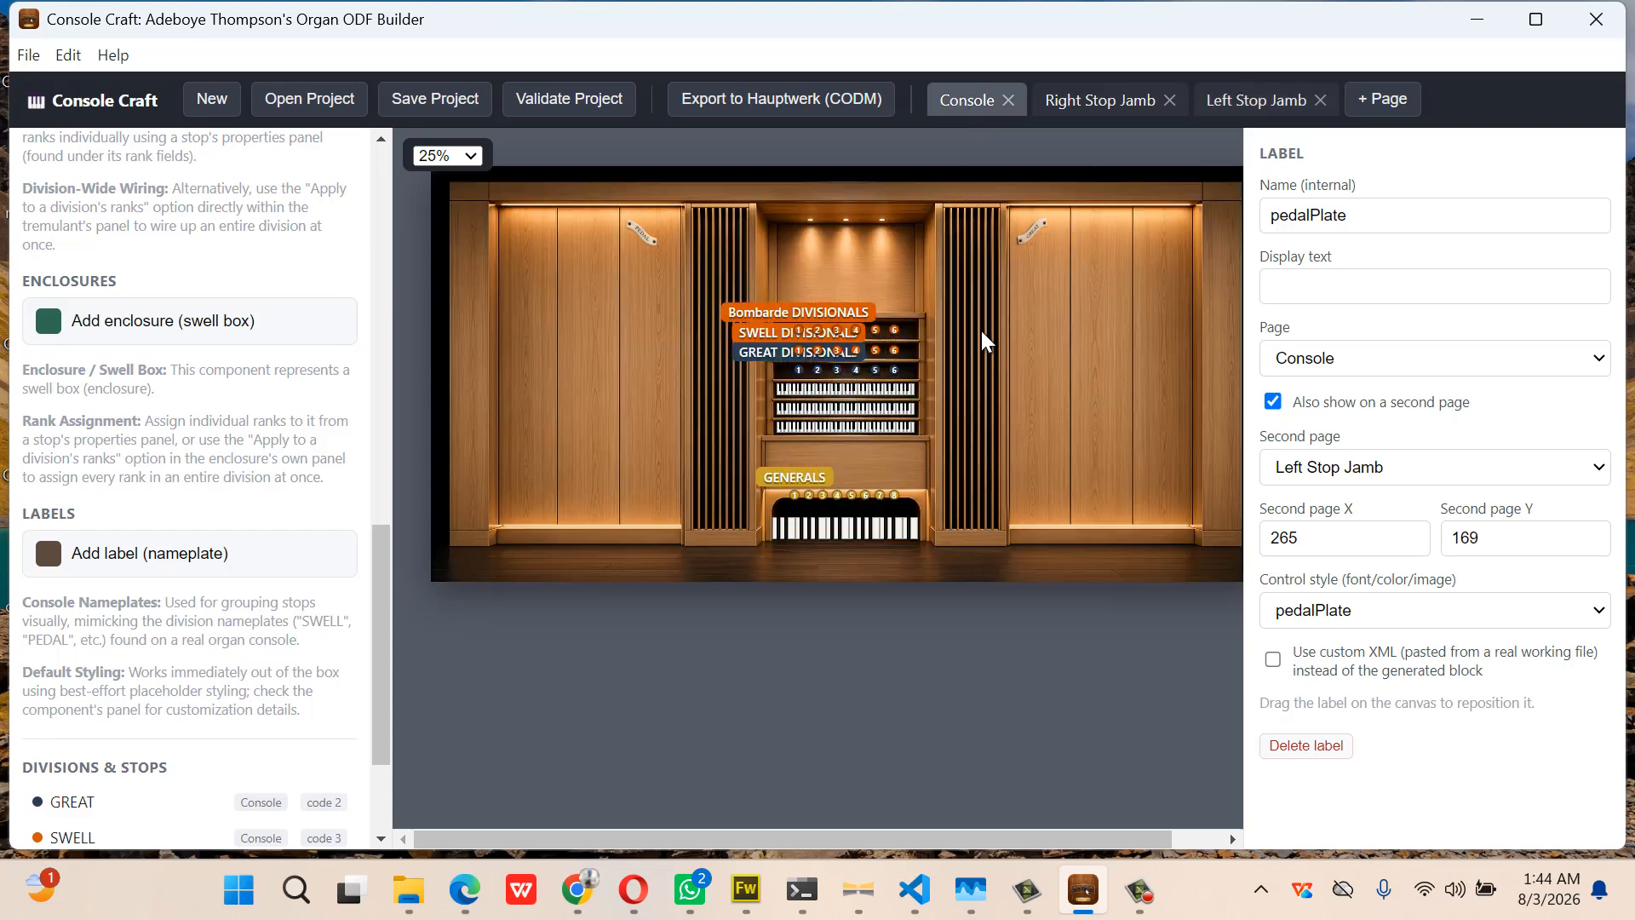
left_click(1081, 436)
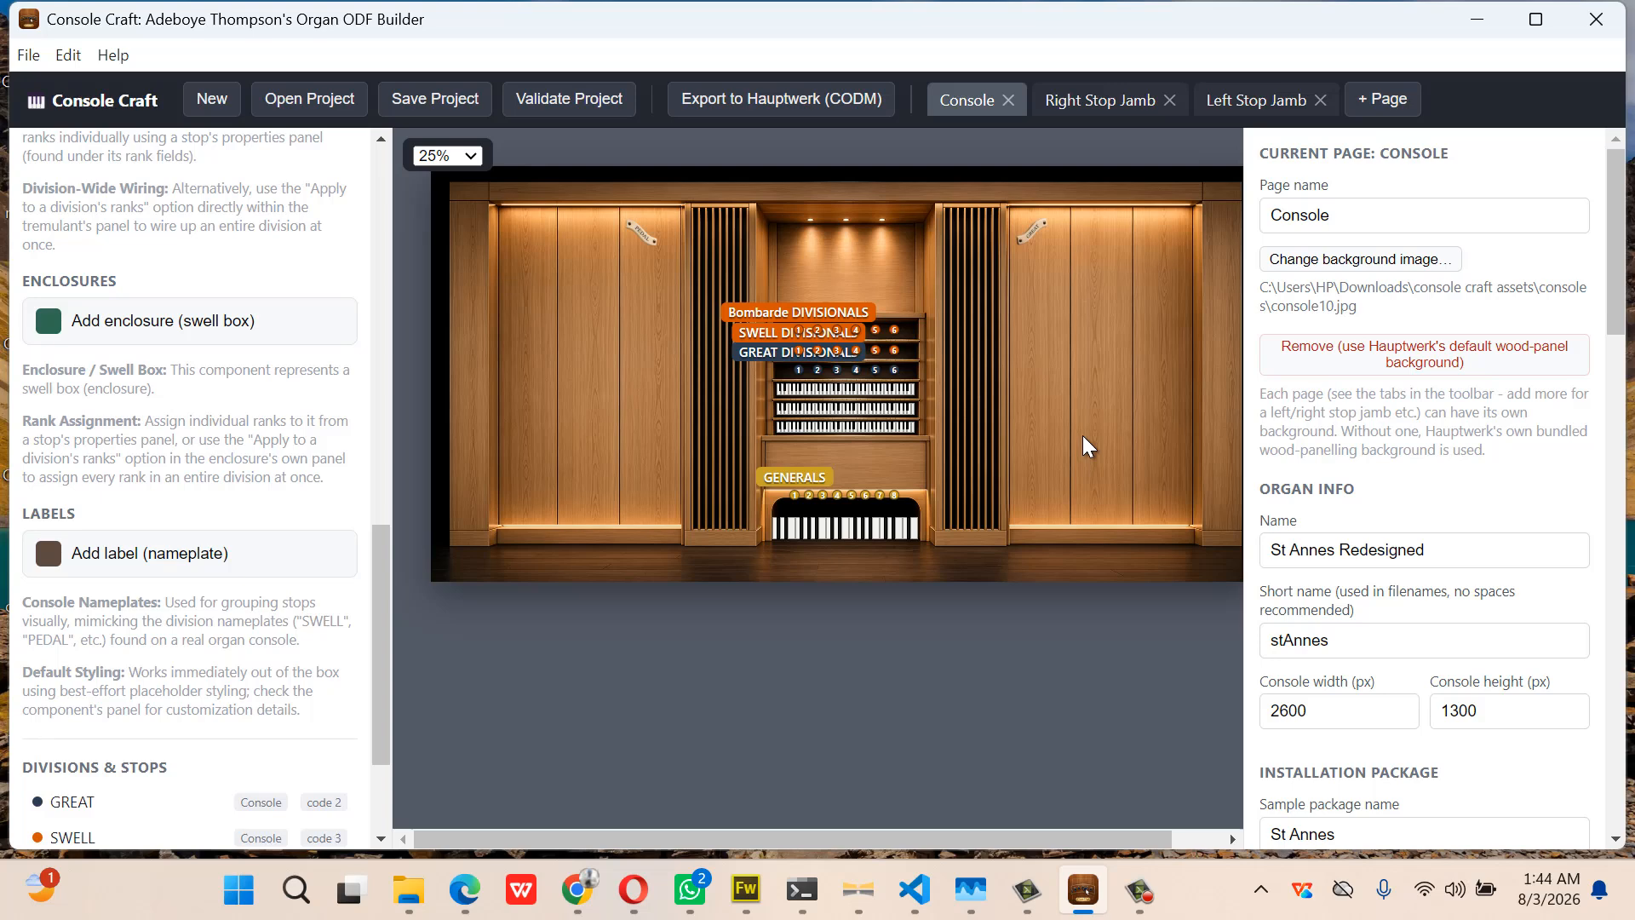
Add a swell box enclosure above the GENERALS pistons and apply it to the SWELL division's ranks
left_click(207, 336)
left_click_drag(718, 305, 845, 467)
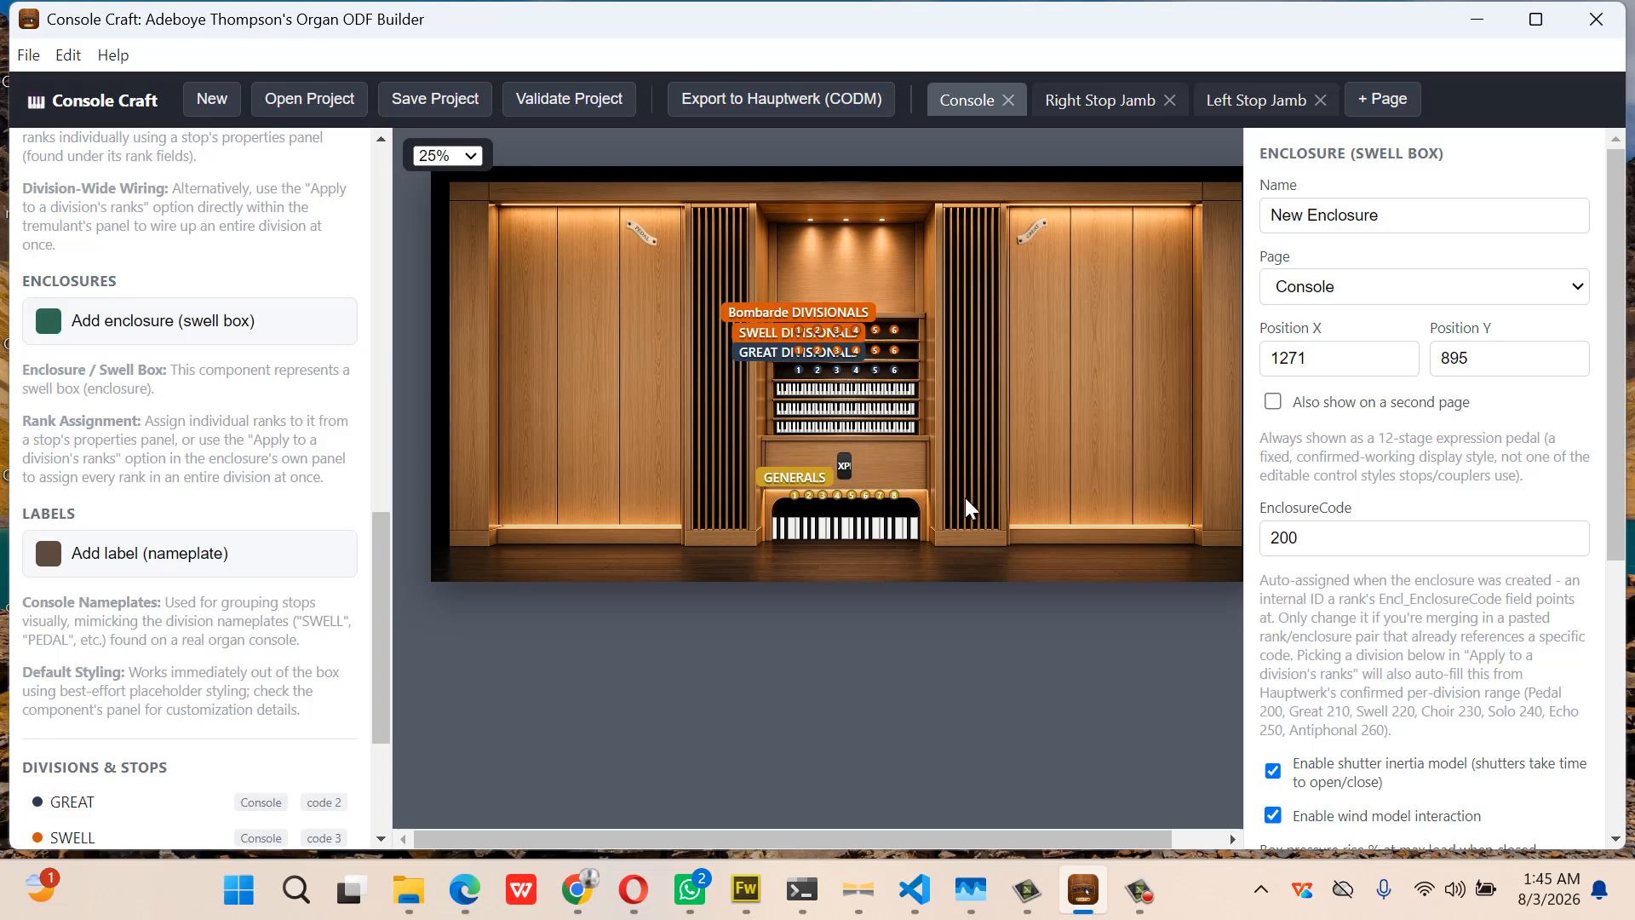
scroll(1445, 551, "down", 5)
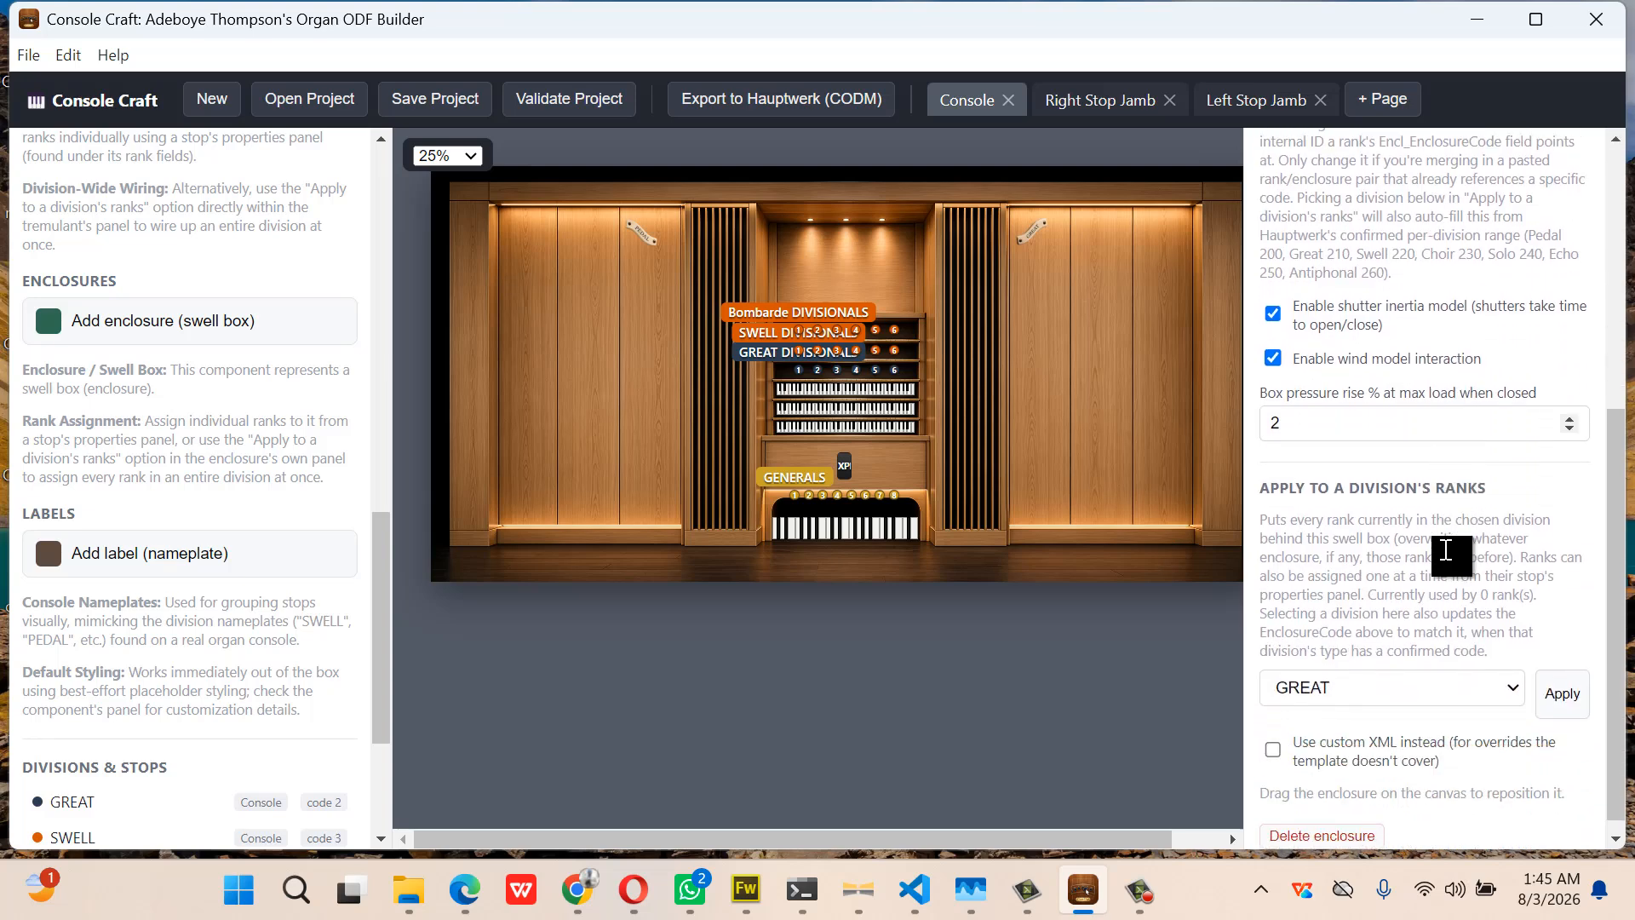
left_click(1514, 673)
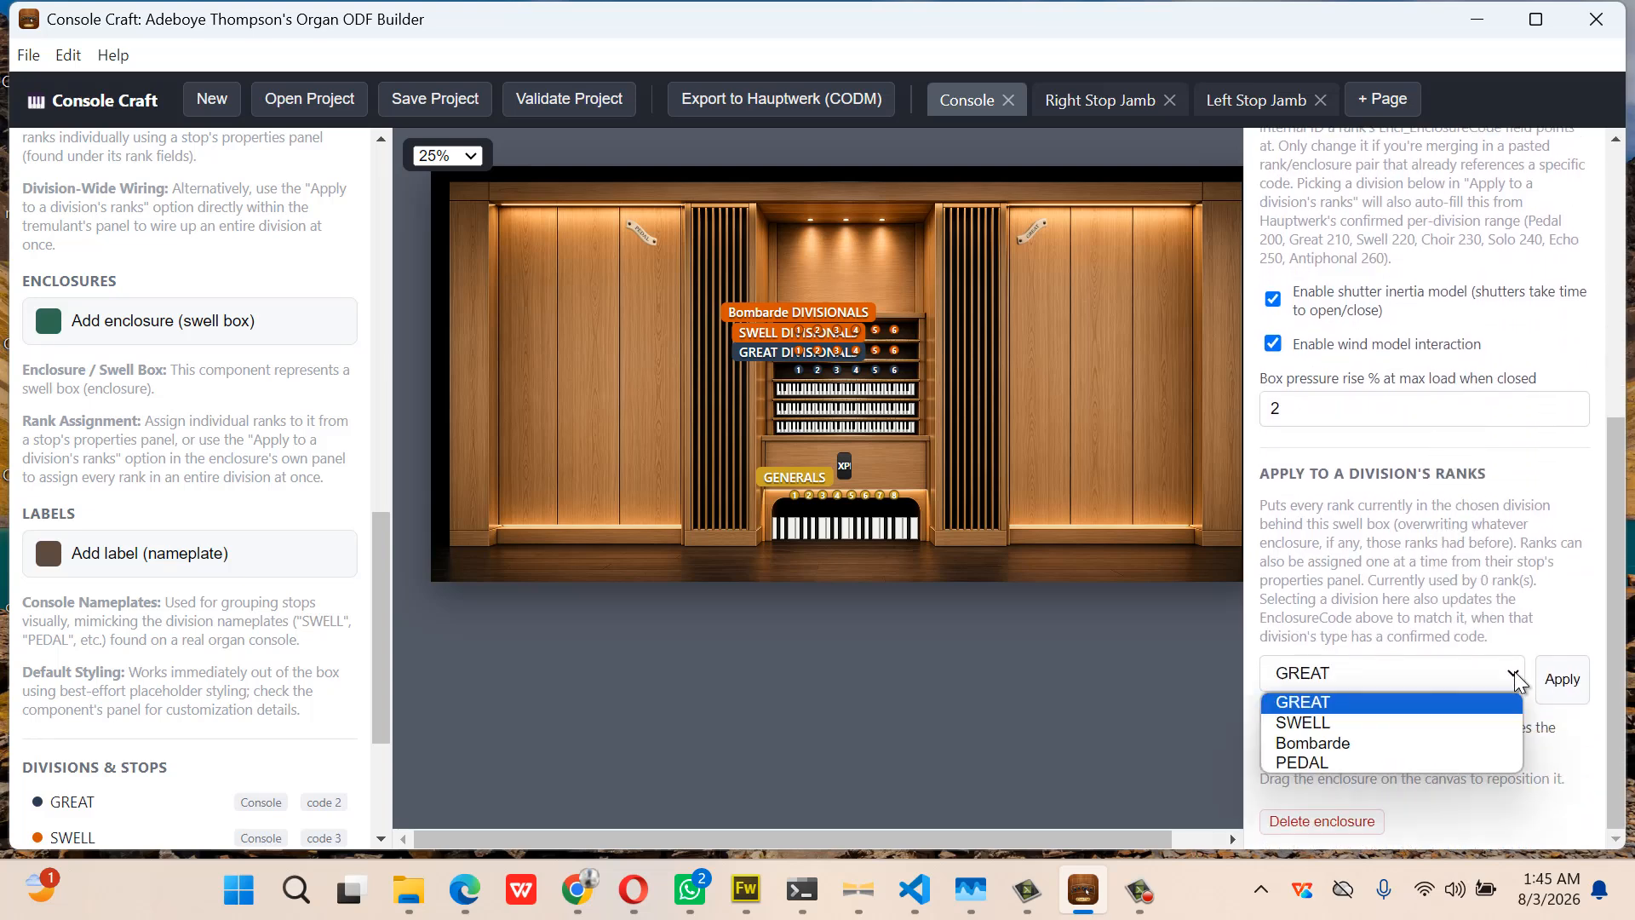
left_click(1473, 722)
left_click(1563, 692)
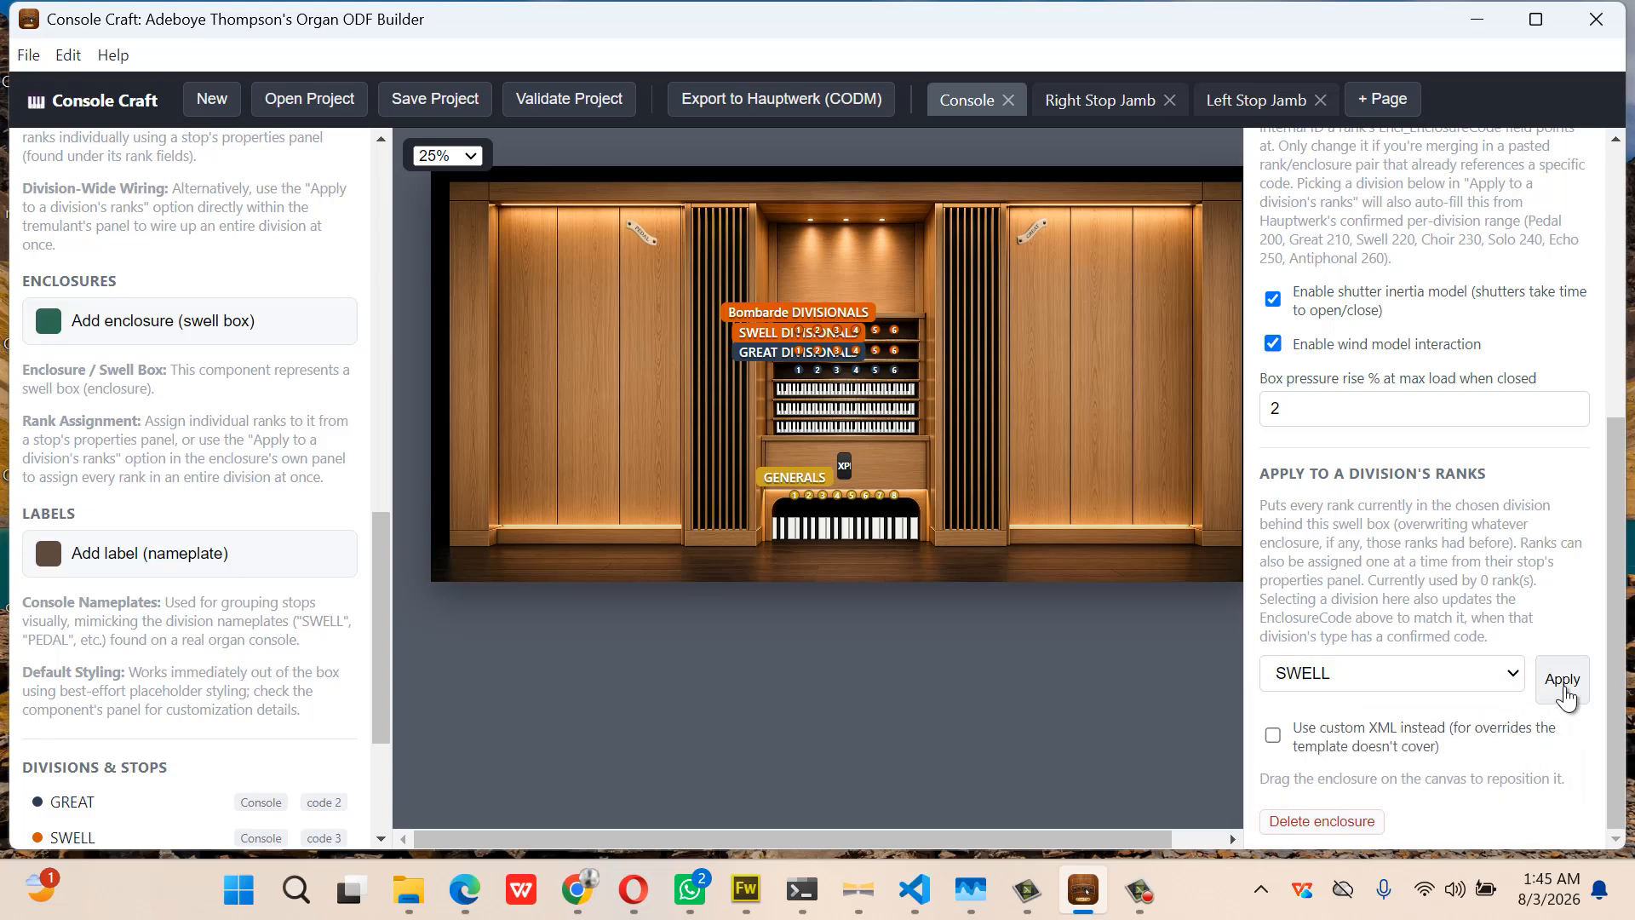
scroll(1554, 554, "up", 3)
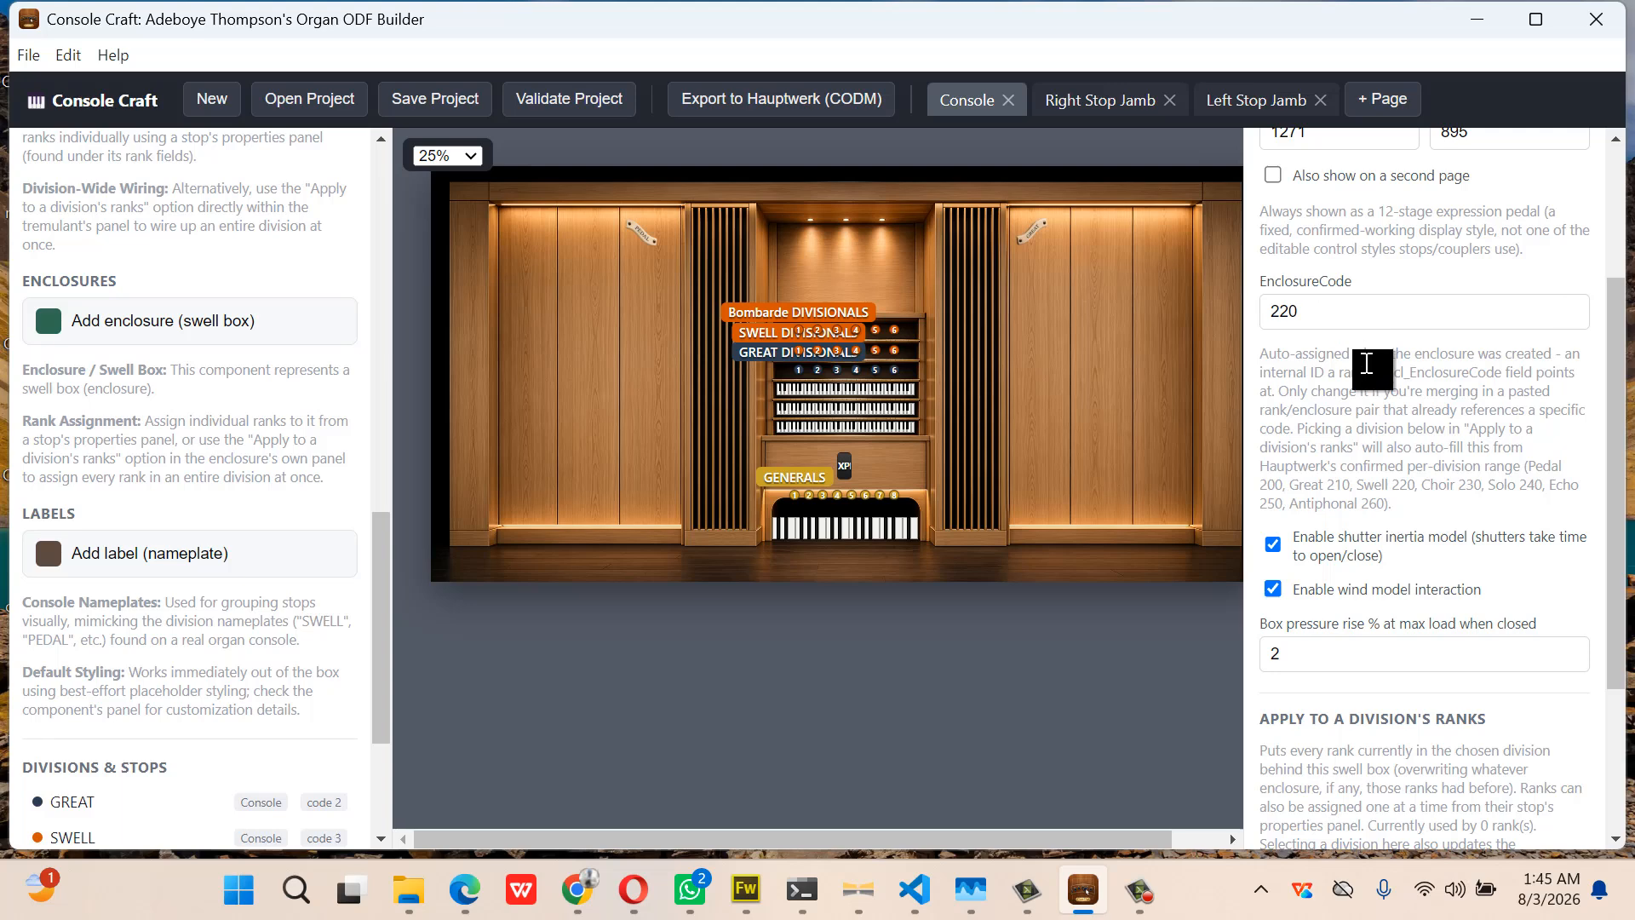
scroll(1366, 363, "down", 3)
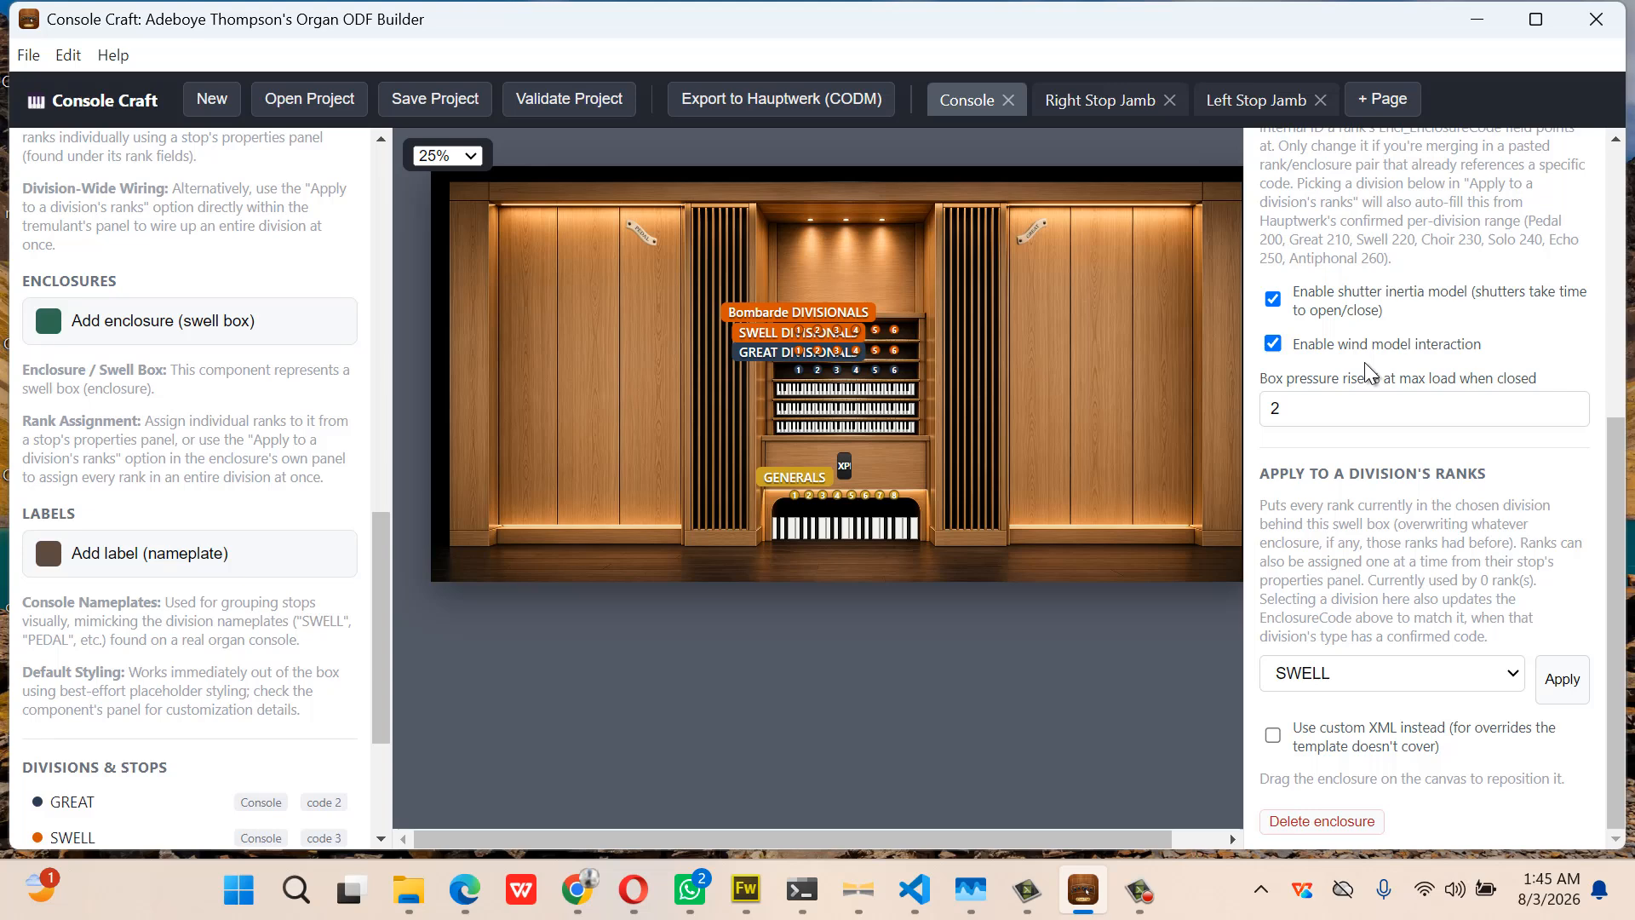
Add a new stop style under the console's Control Styles and expand its settings
left_click(1148, 434)
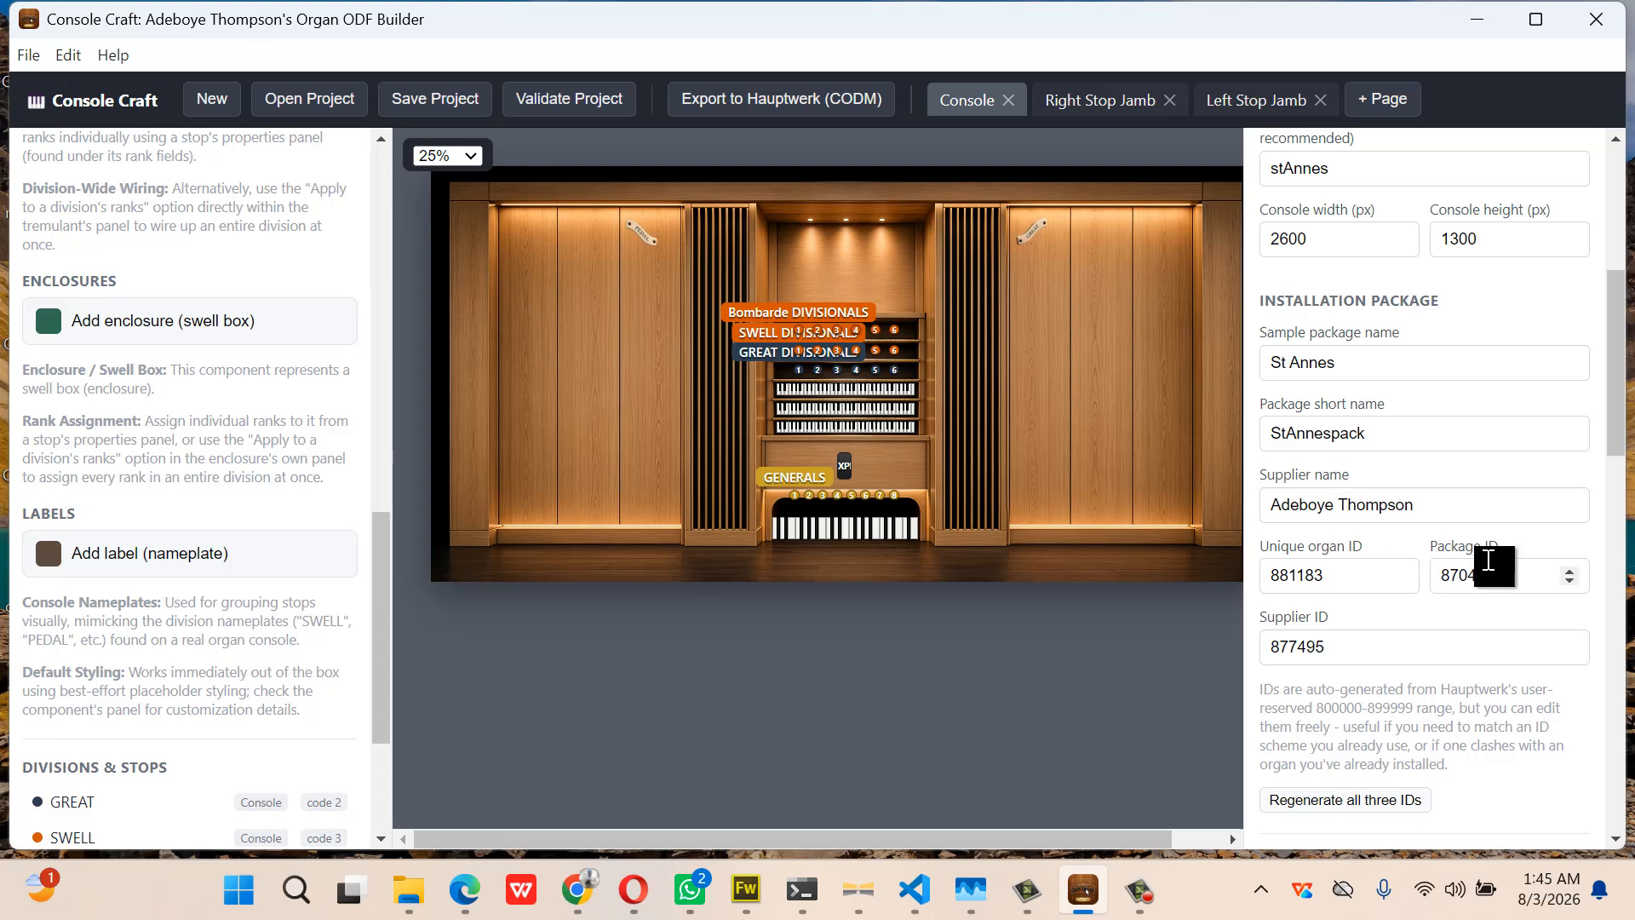
scroll(1490, 564, "down", 5)
scroll(1485, 559, "down", 5)
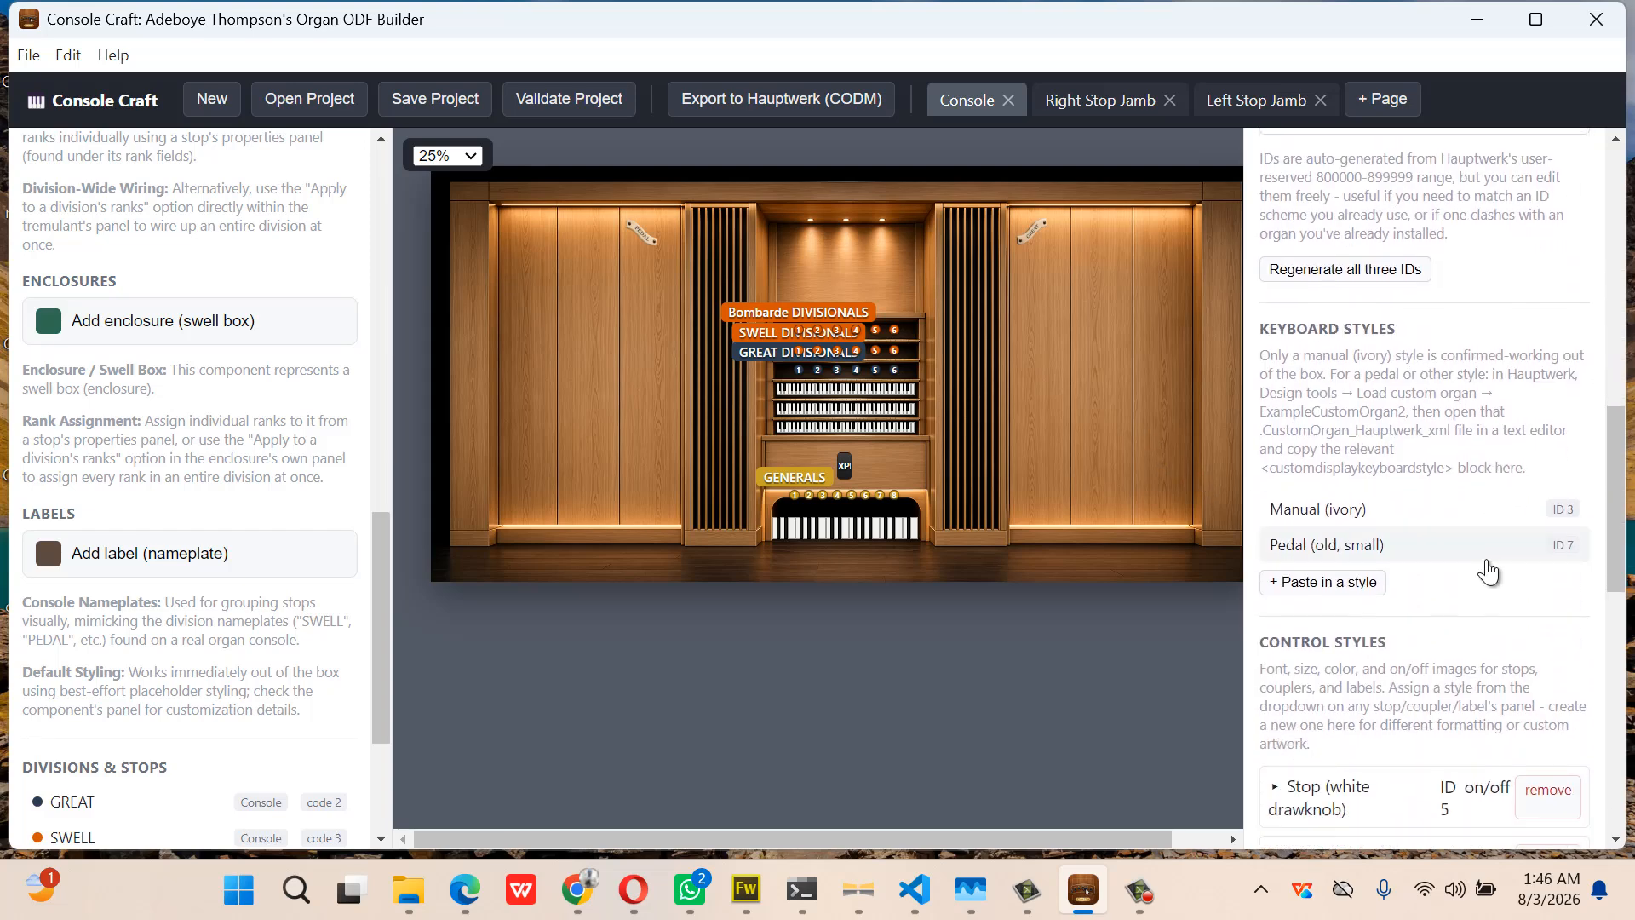
scroll(1489, 562, "down", 1)
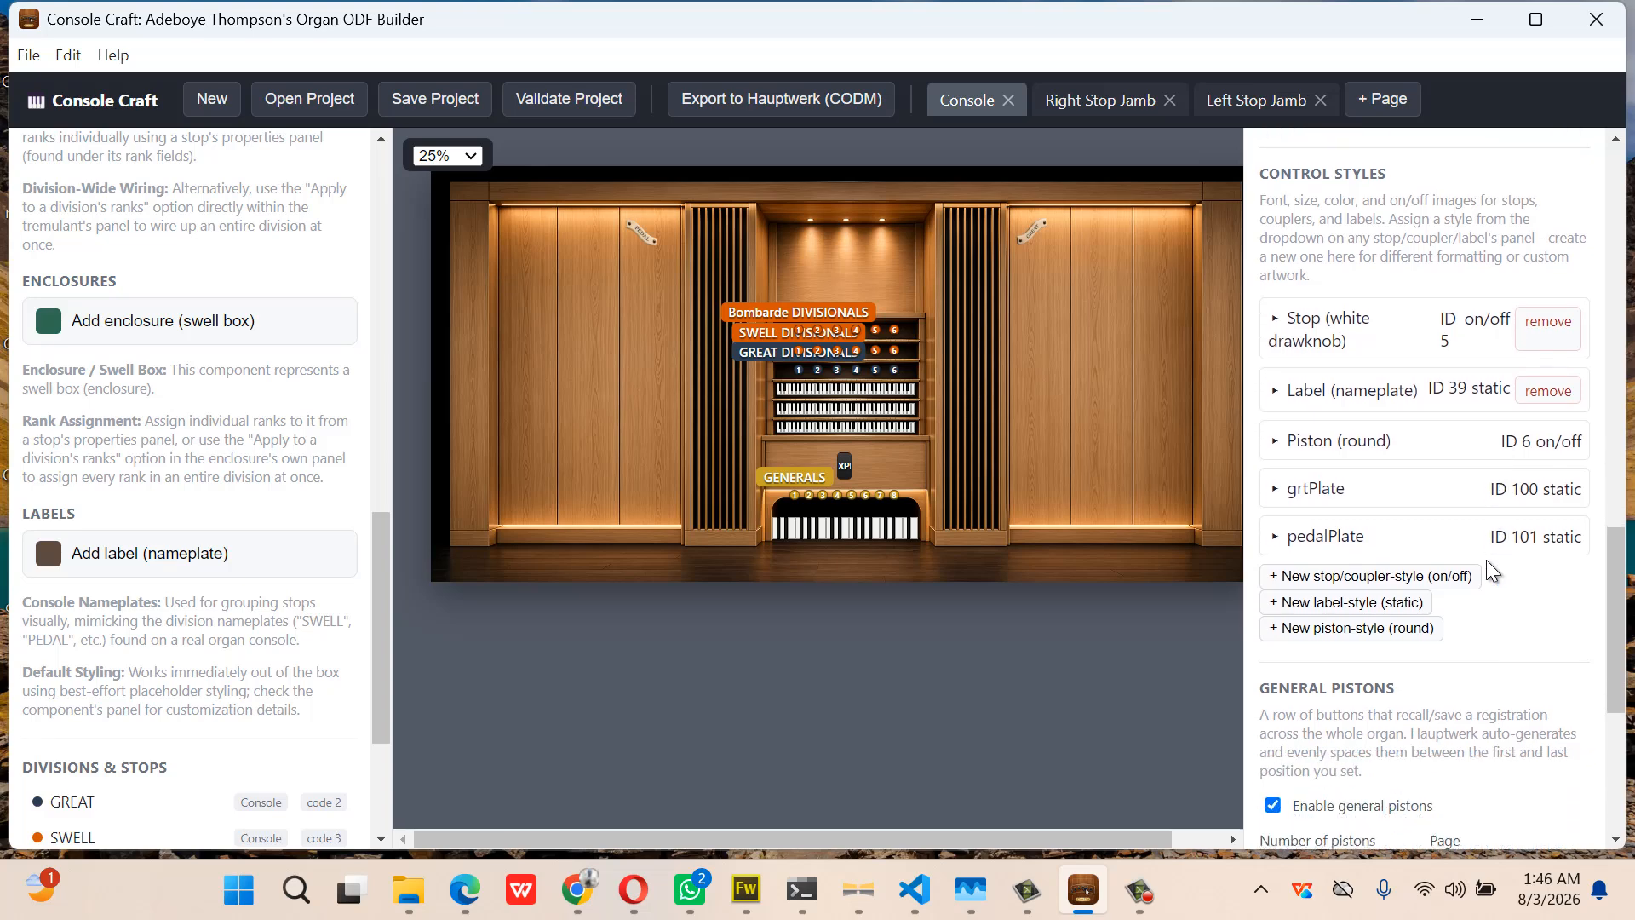
left_click(1403, 576)
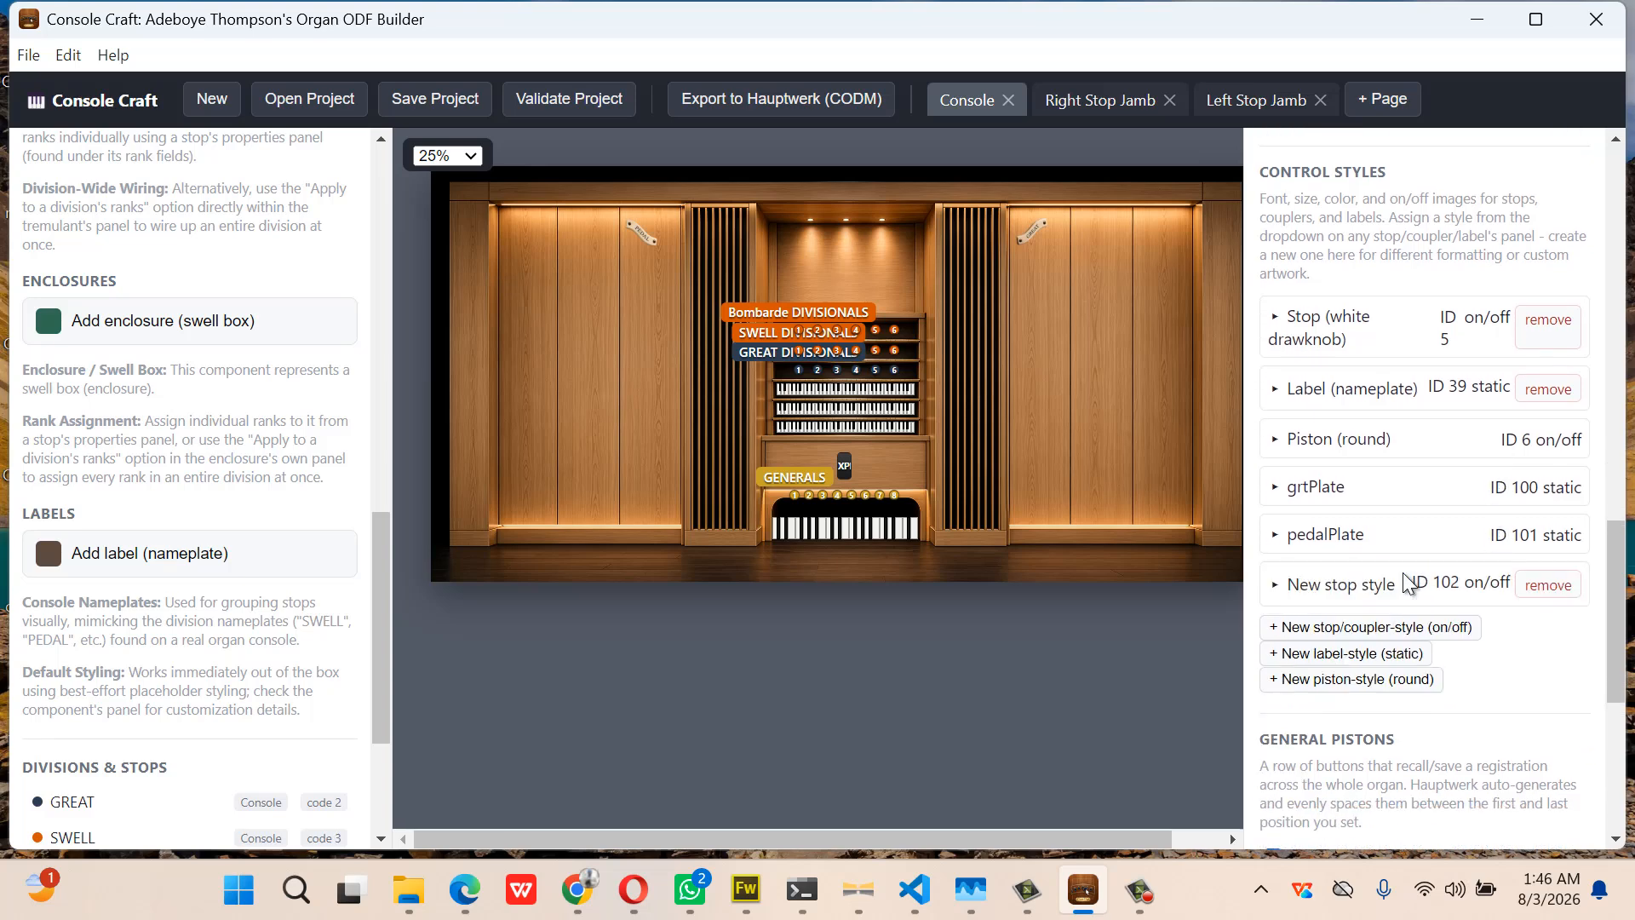
left_click(1349, 586)
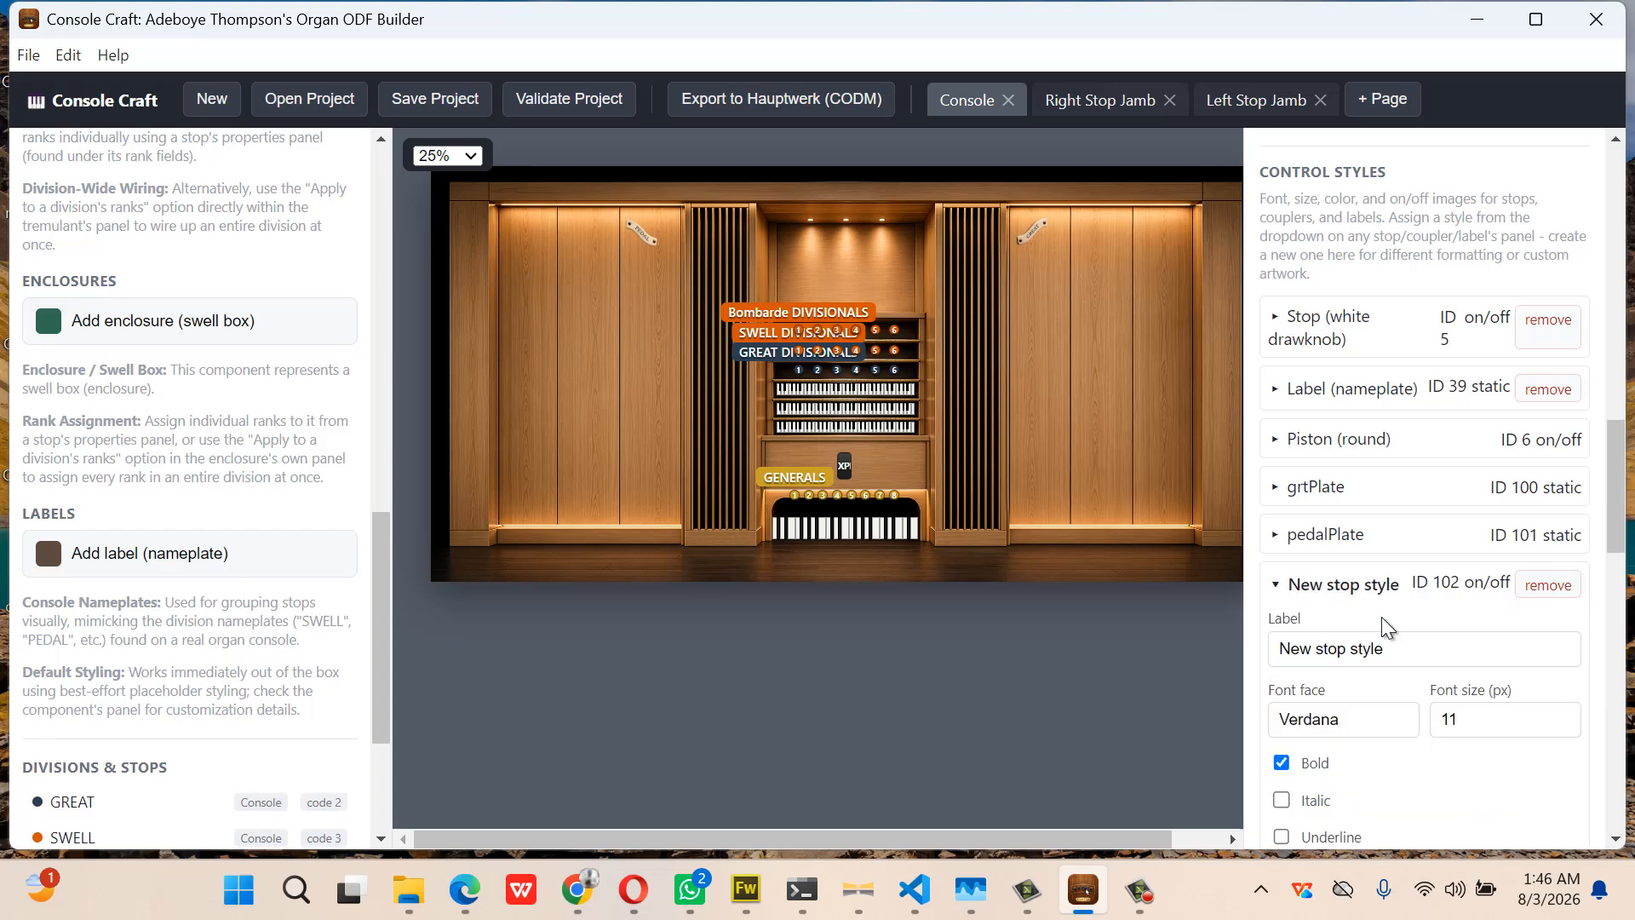
Set the style's off-state image to ch-opendiapason-off.png from the Desktop Stops folder
scroll(1383, 620, "down", 3)
scroll(1381, 617, "down", 3)
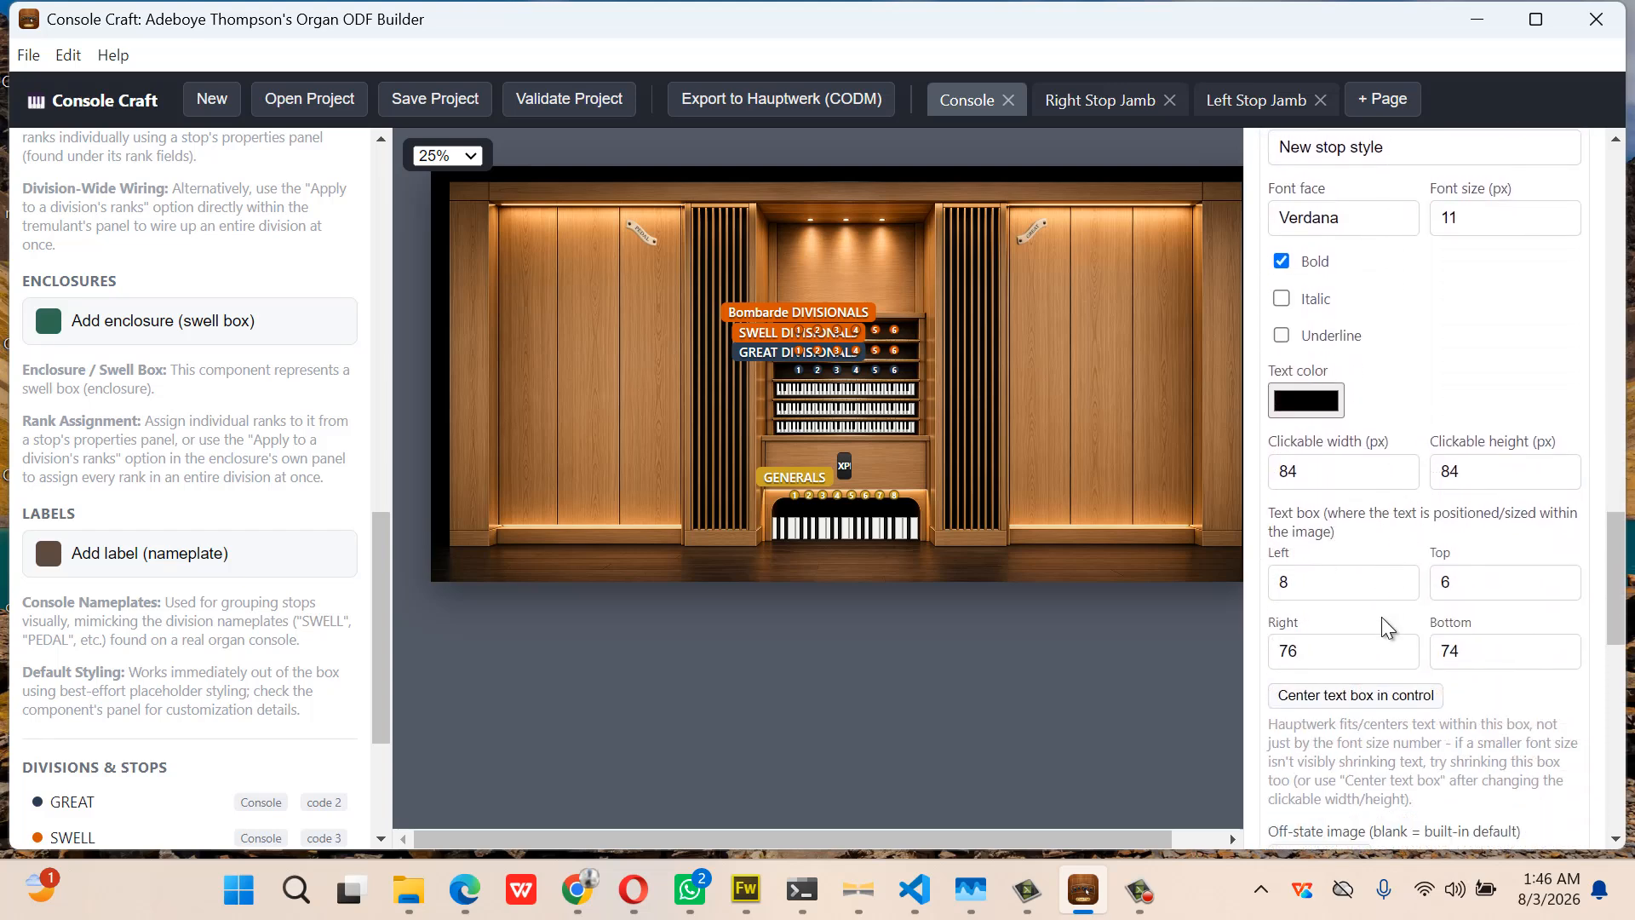
left_click(1340, 809)
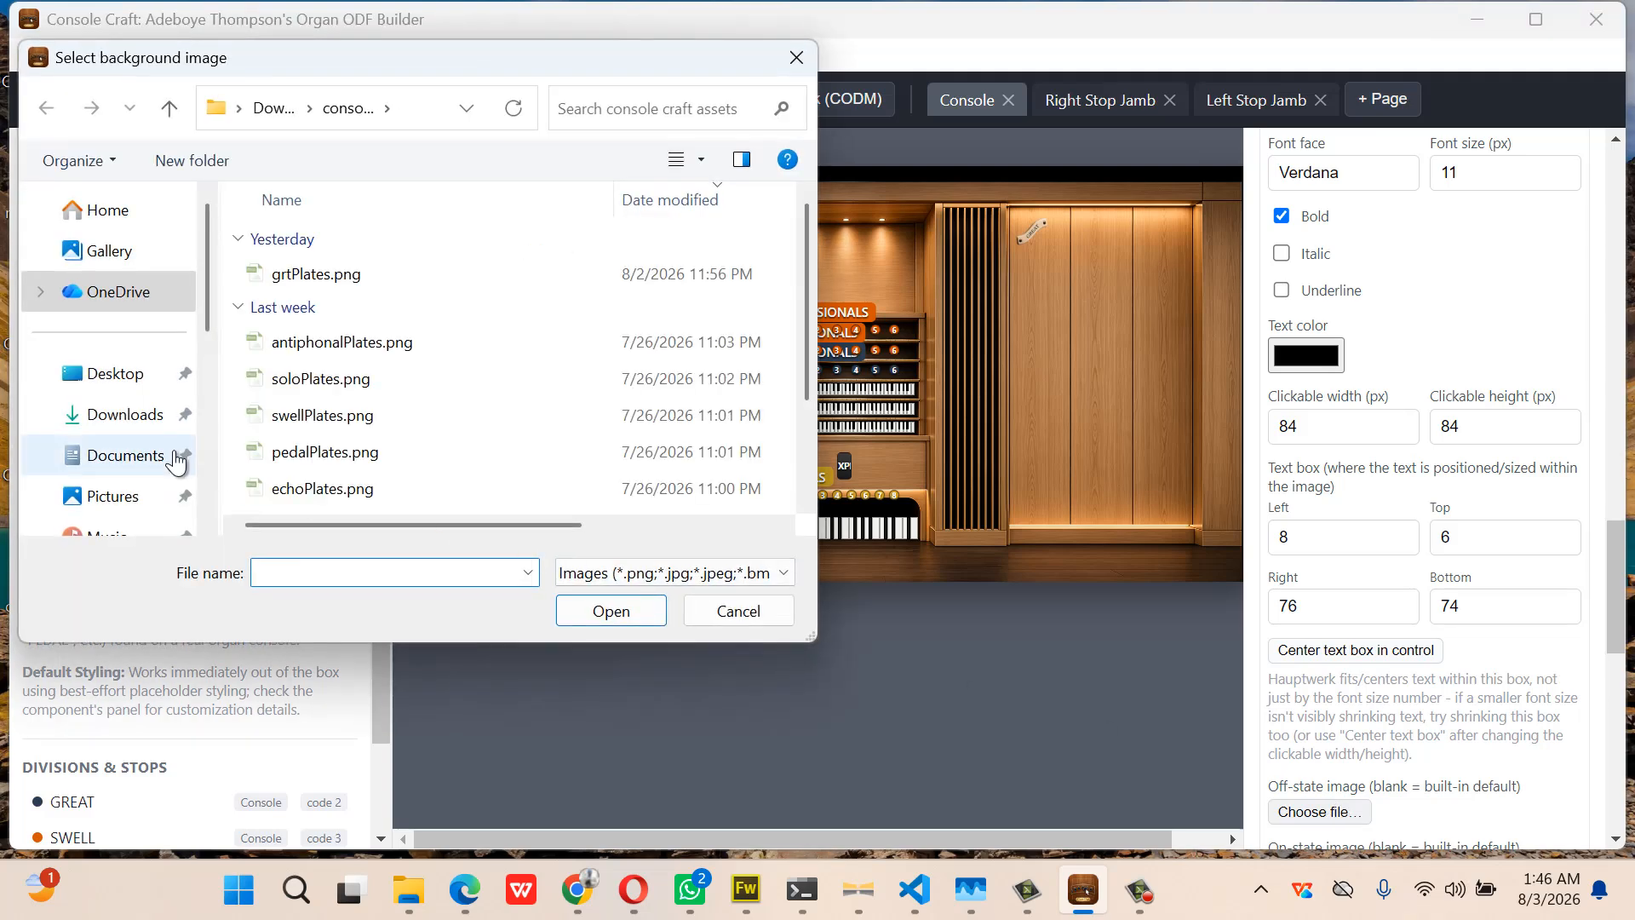
left_click(128, 379)
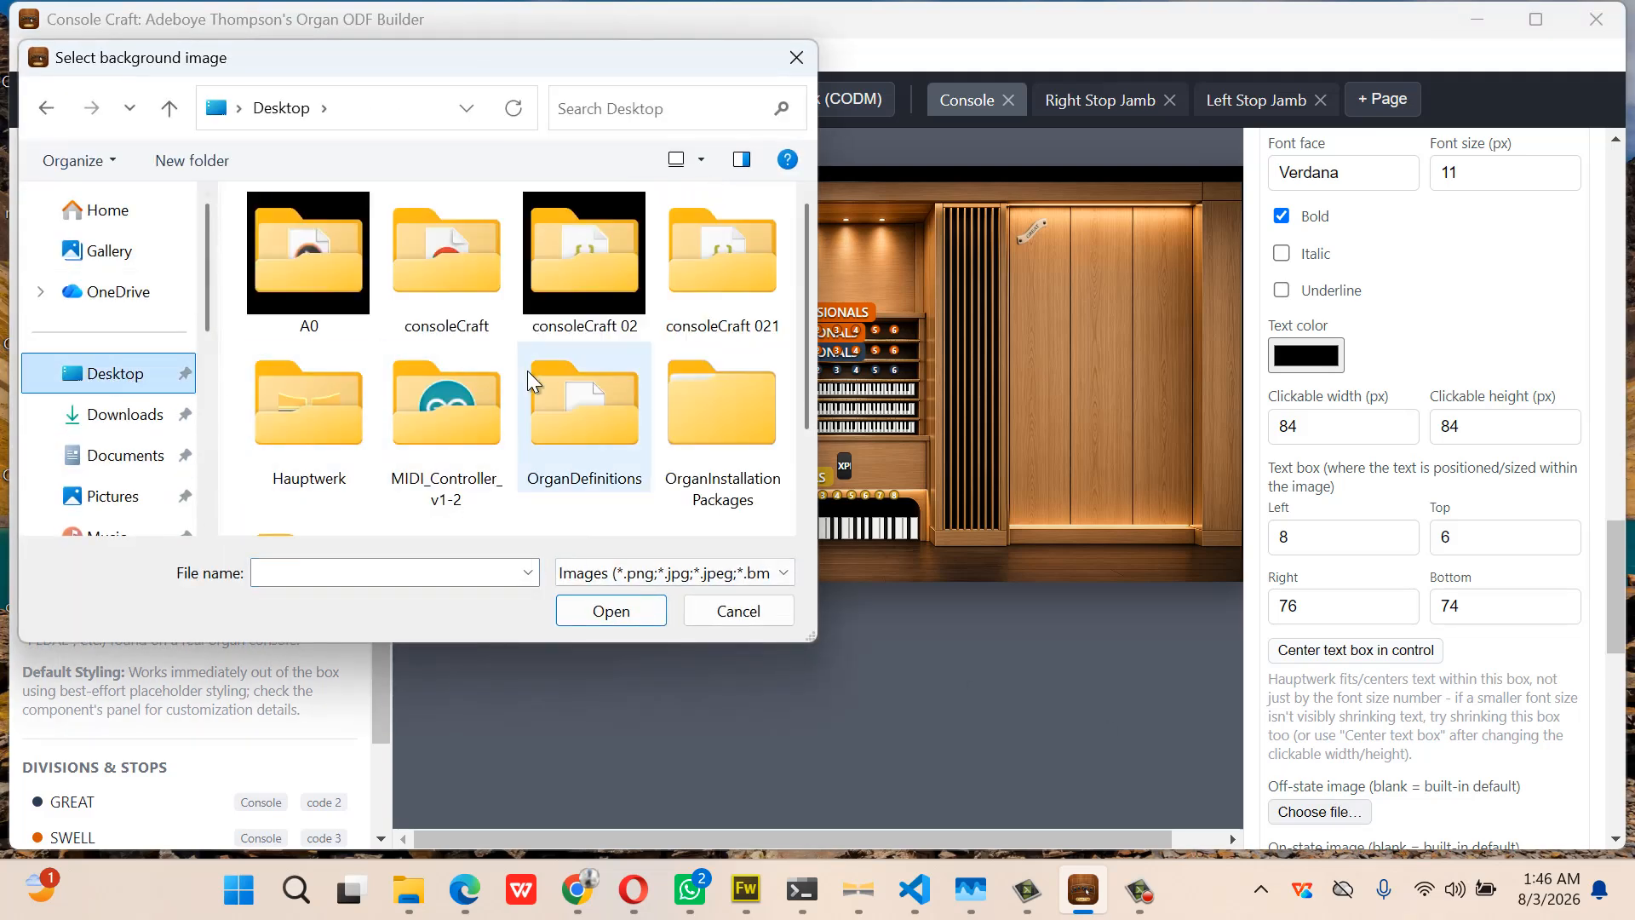
scroll(528, 370, "down", 2)
double_click(335, 419)
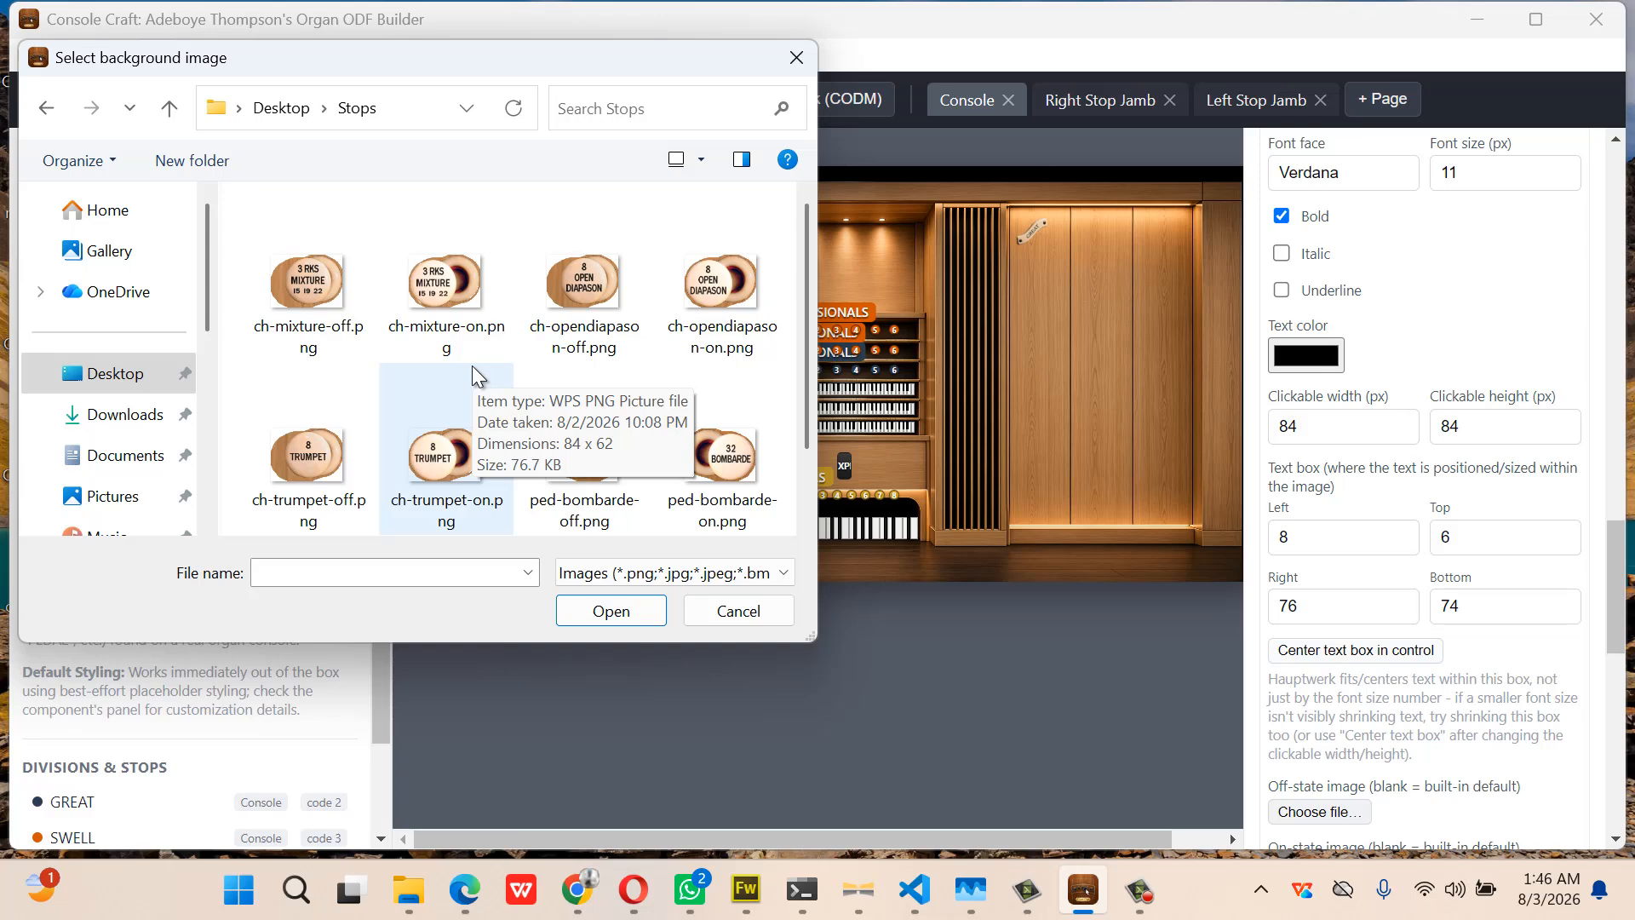
double_click(586, 299)
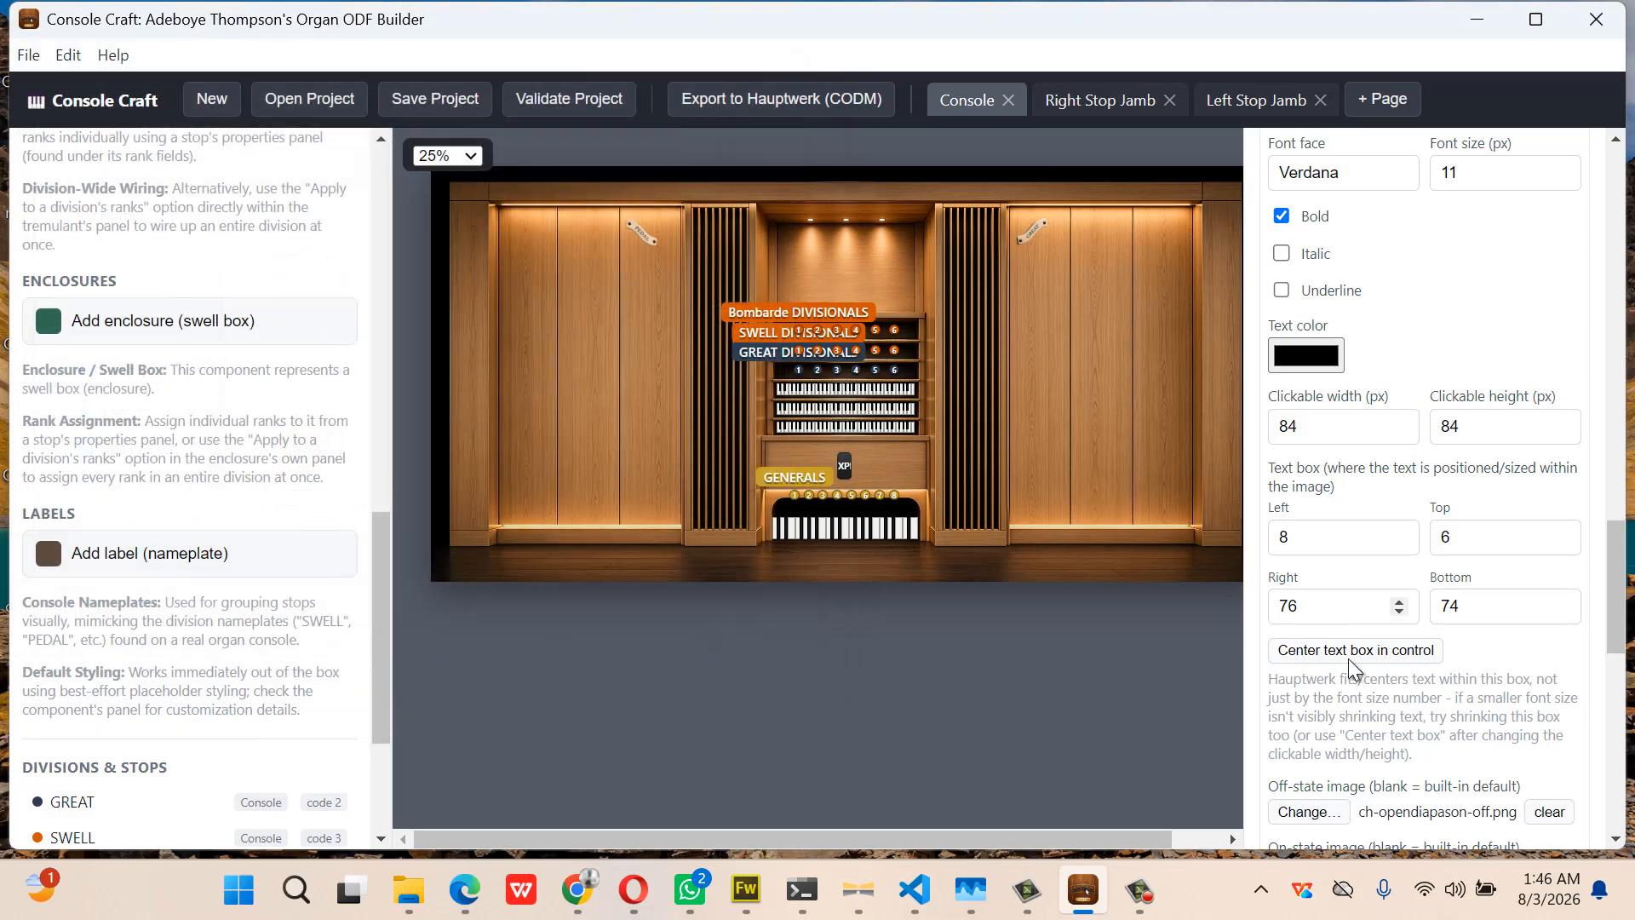
Set the style's on-state image to ch-opendiapason-on.png
scroll(1363, 687, "down", 3)
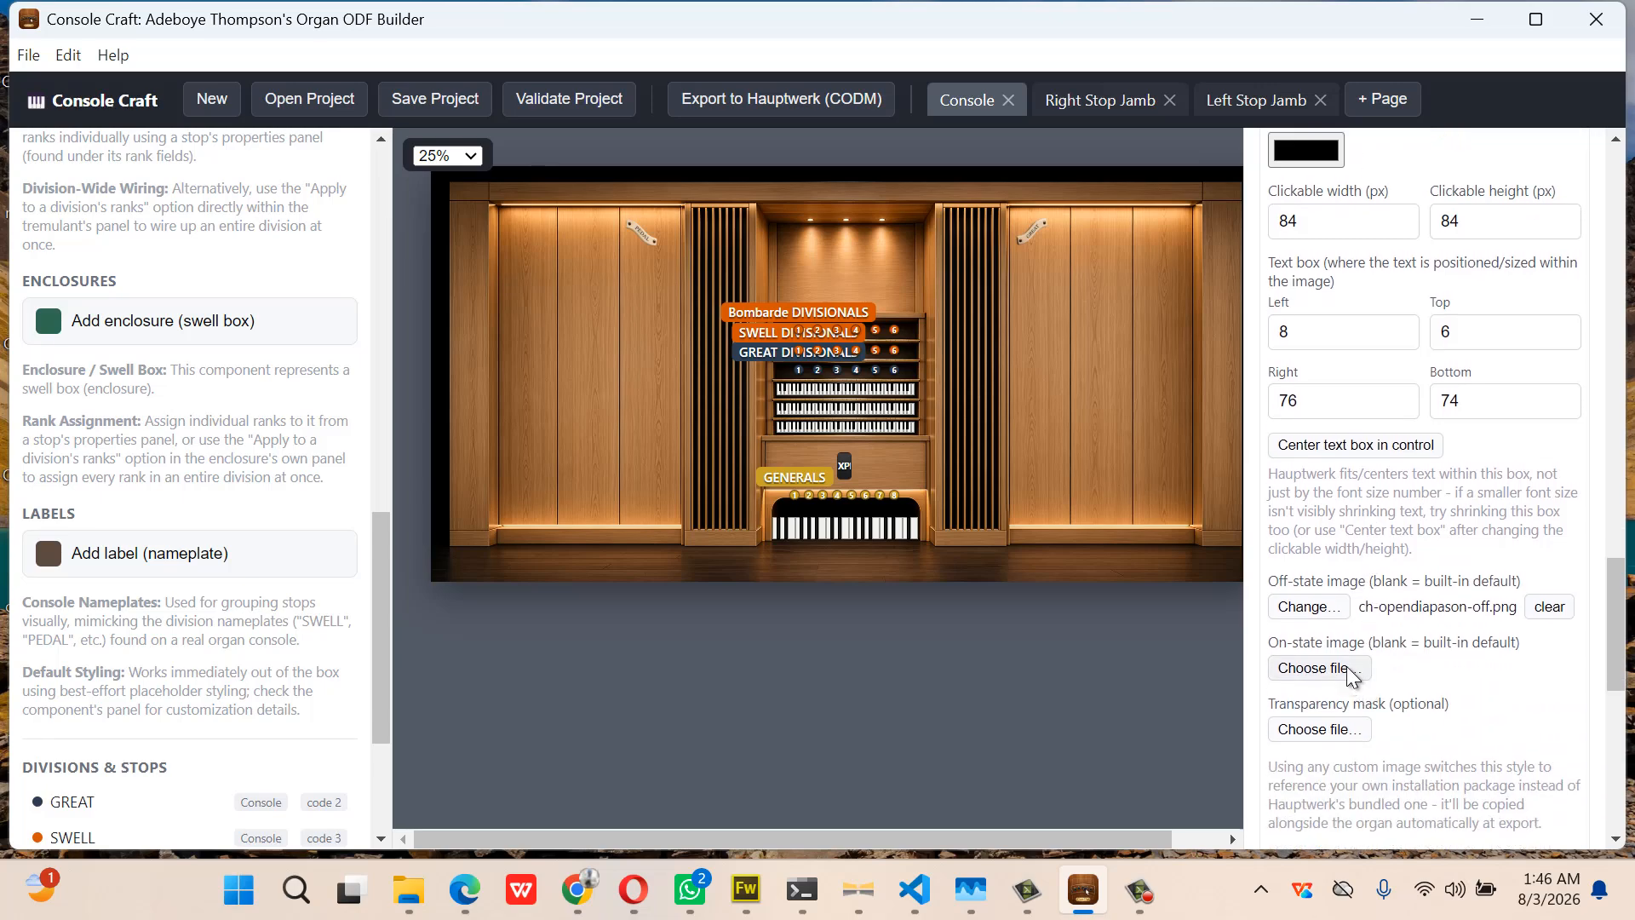
left_click(1319, 669)
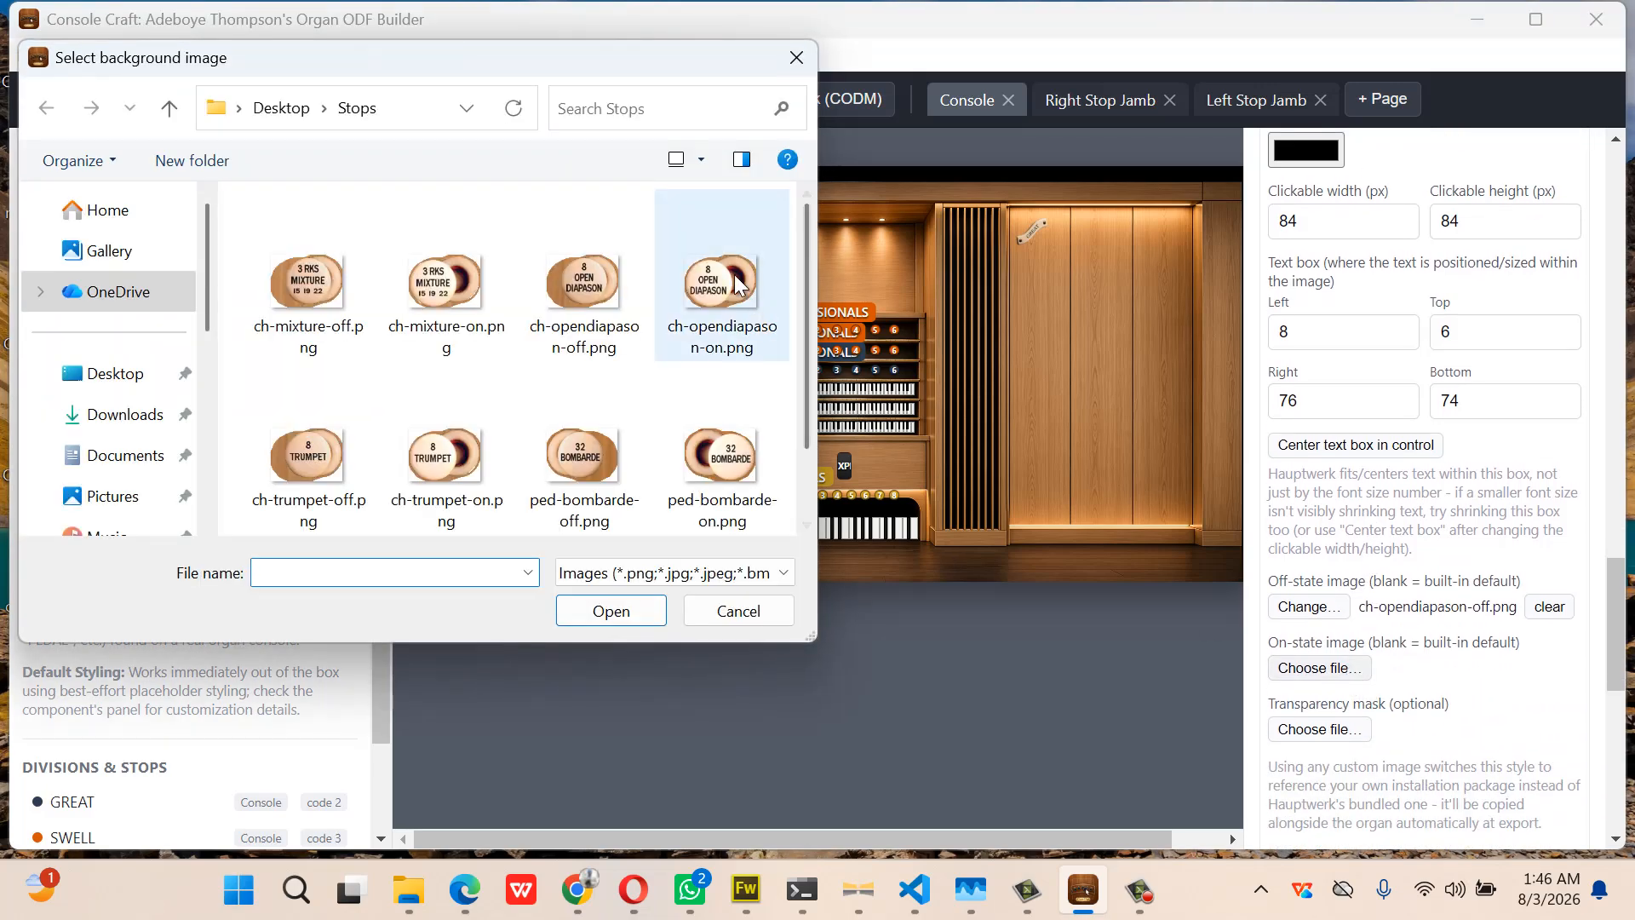
double_click(735, 284)
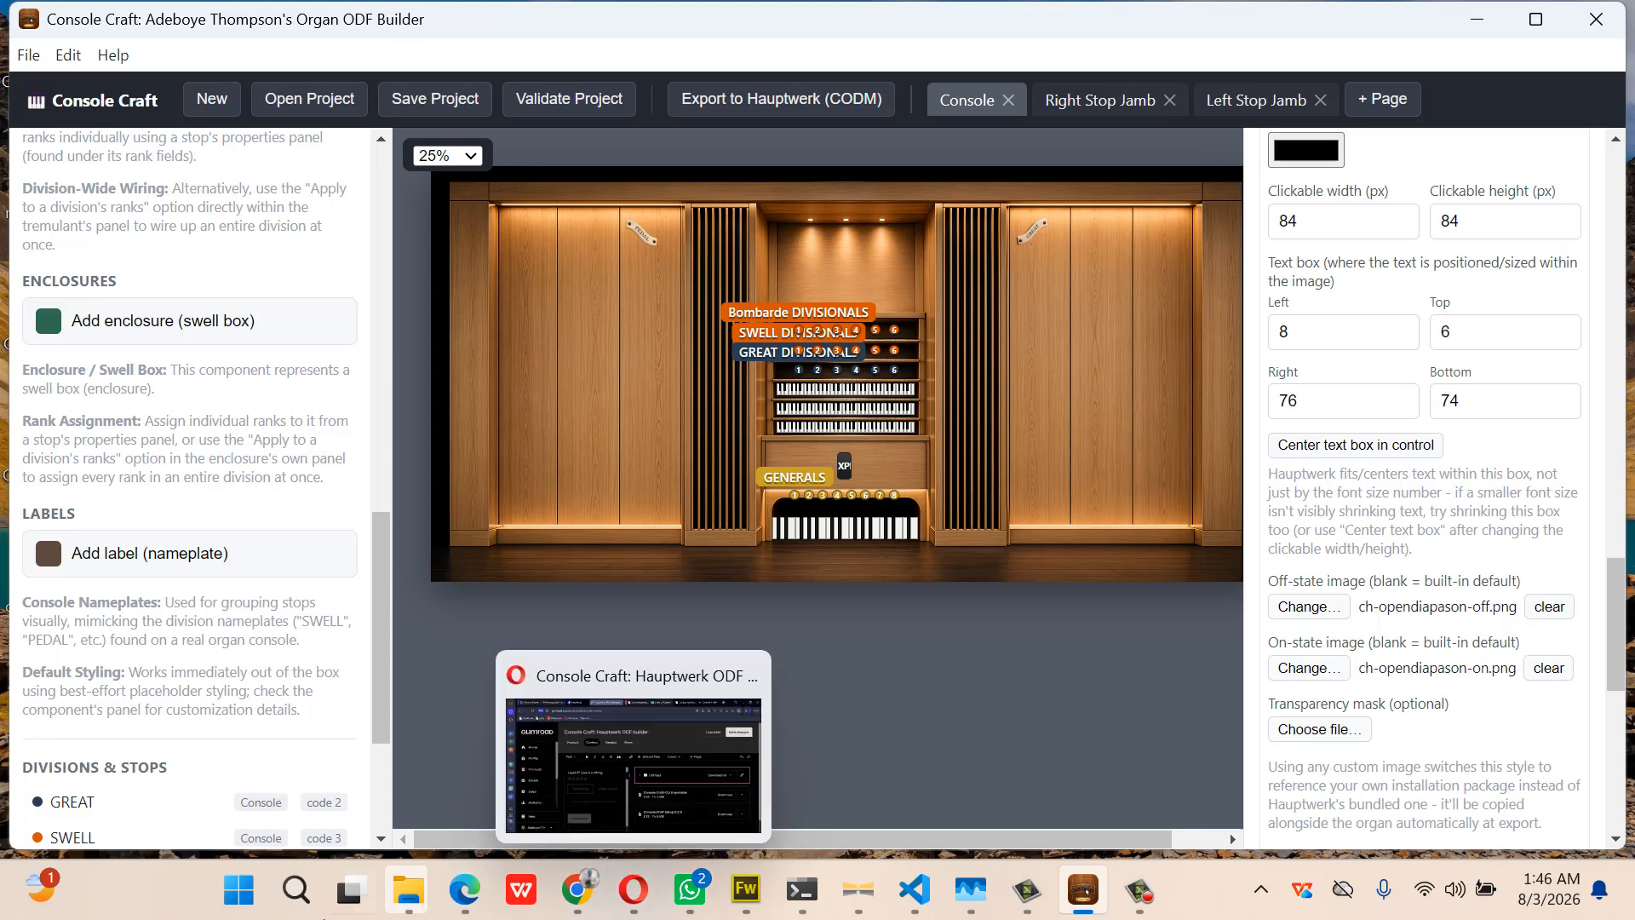
mouse_move(414, 865)
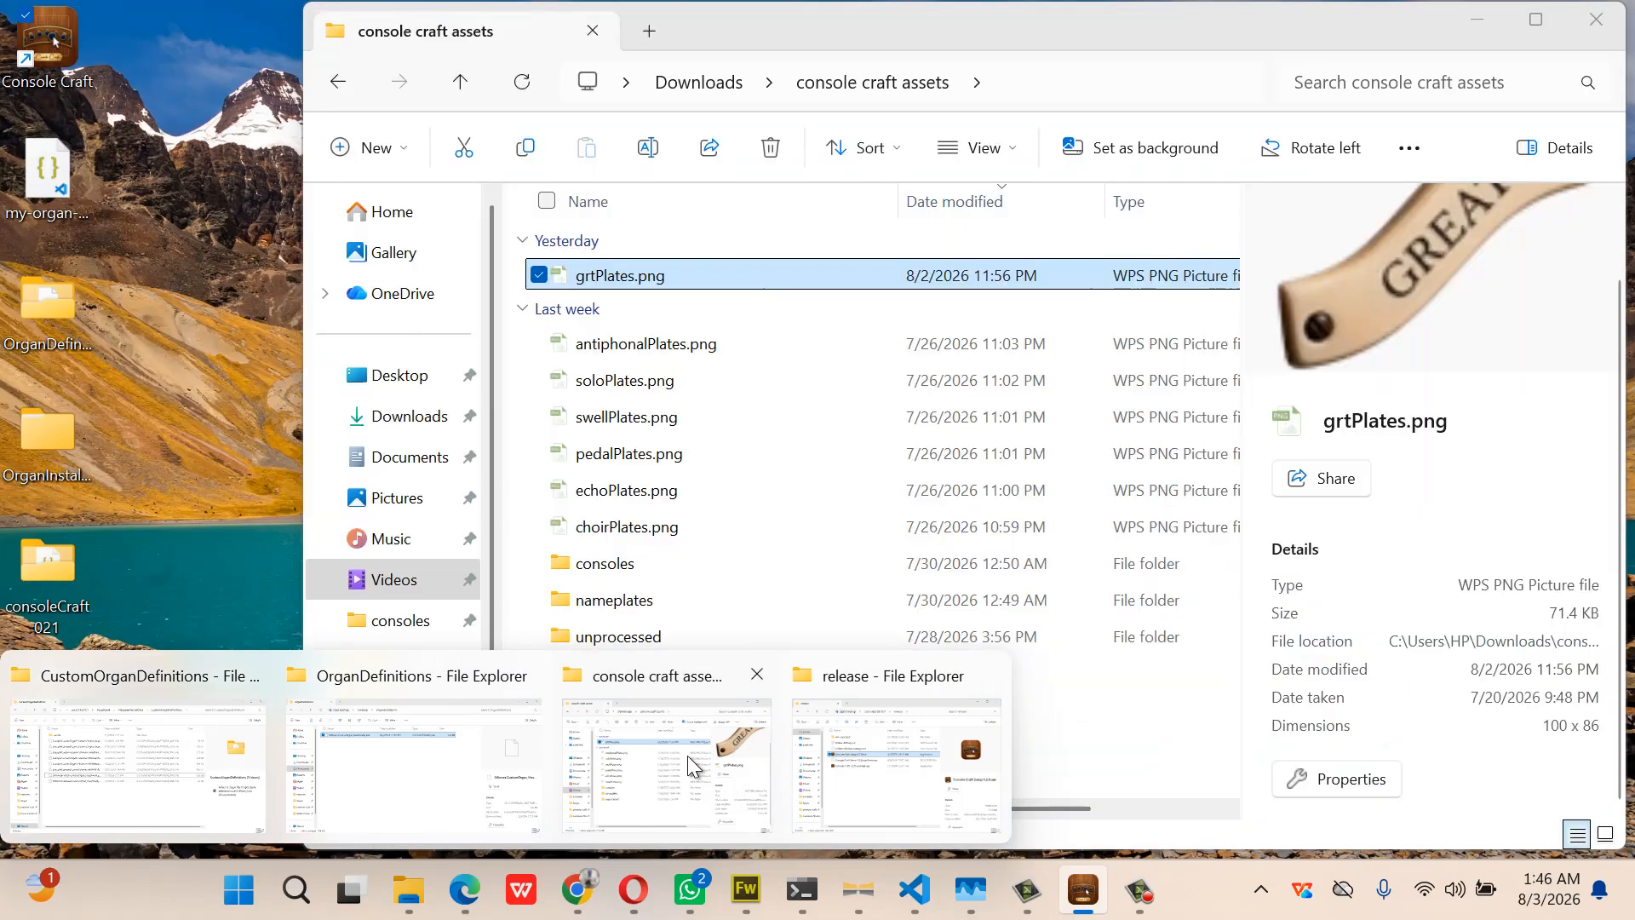
Check that ch-opendiapason-off.png in Desktop > Stops measures 84 × 62, then minimize File Explorer
left_click(687, 755)
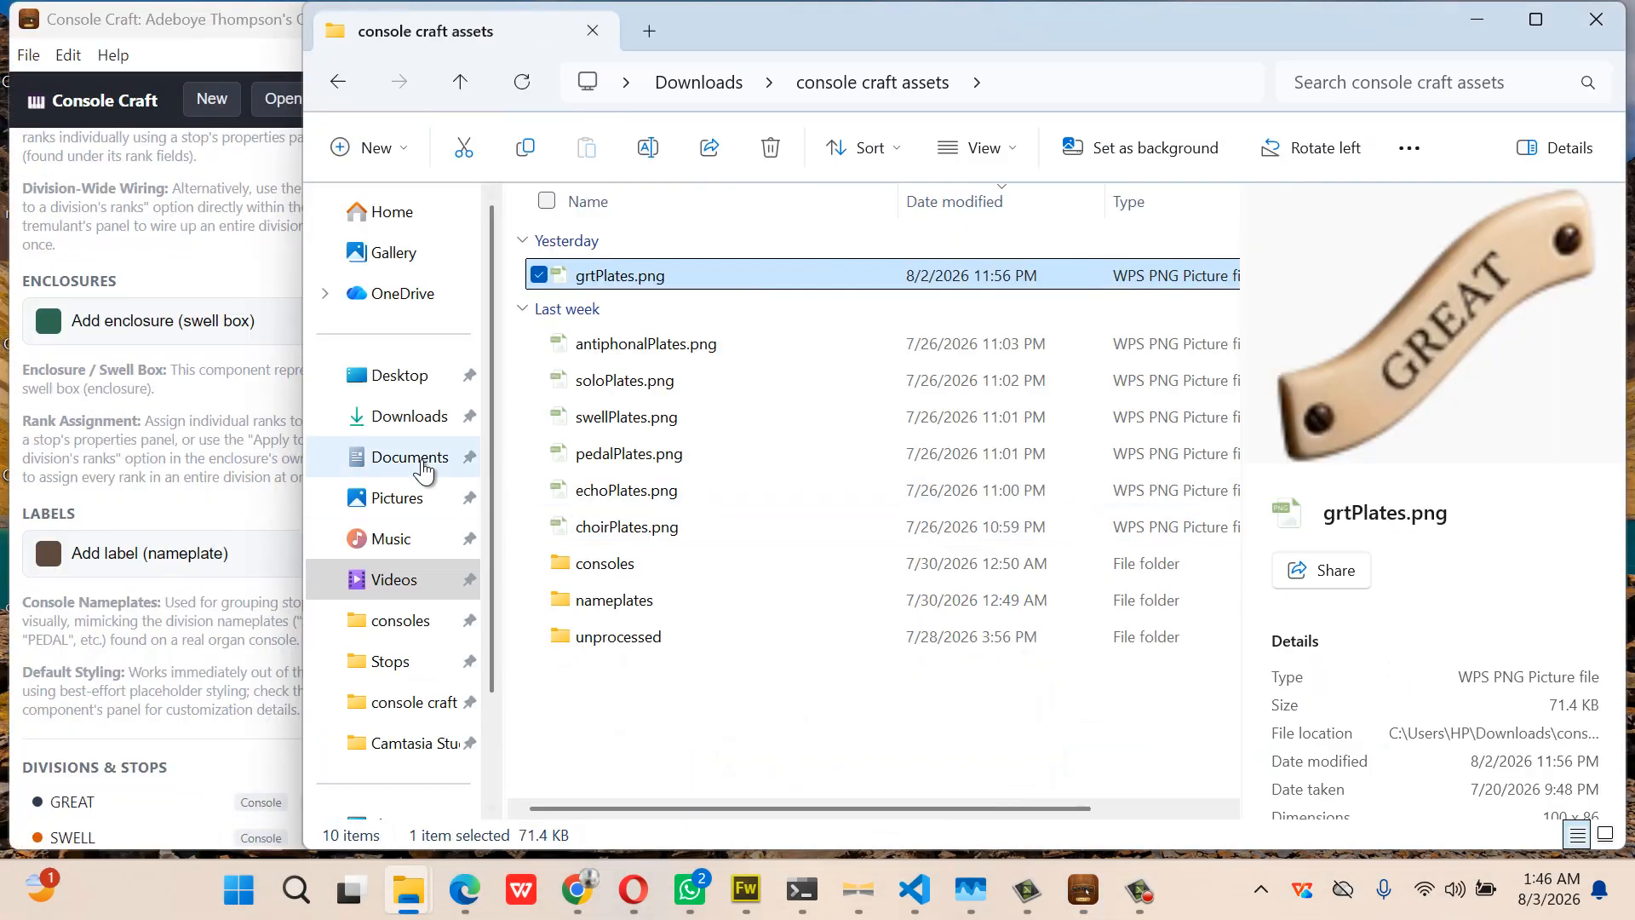
left_click(417, 387)
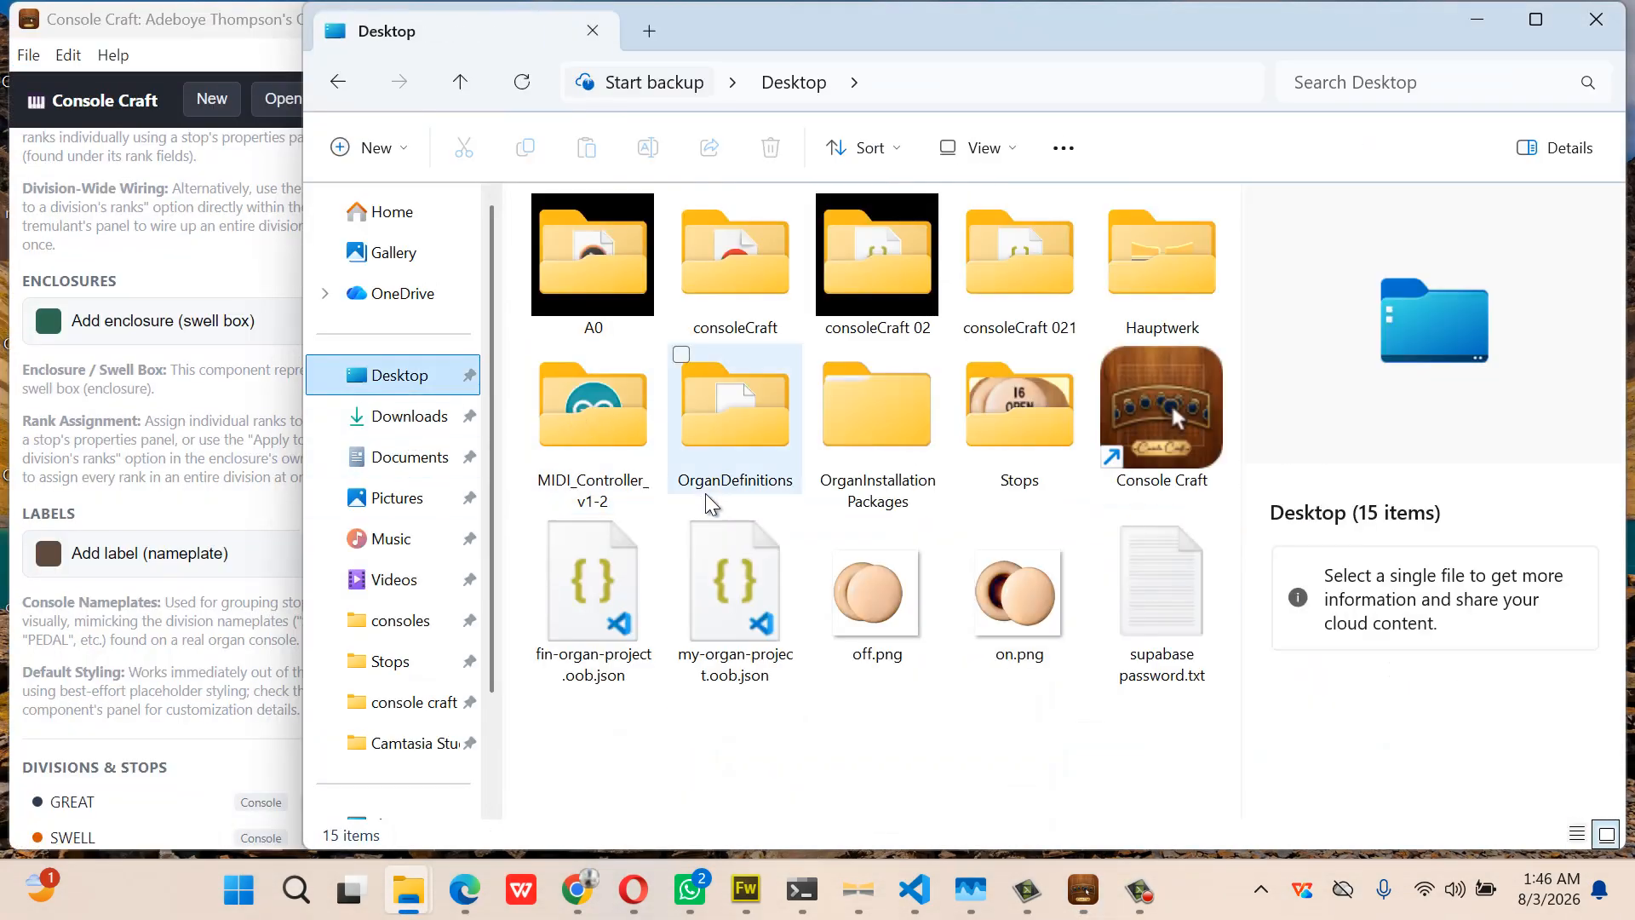
left_click(993, 452)
right_click(993, 452)
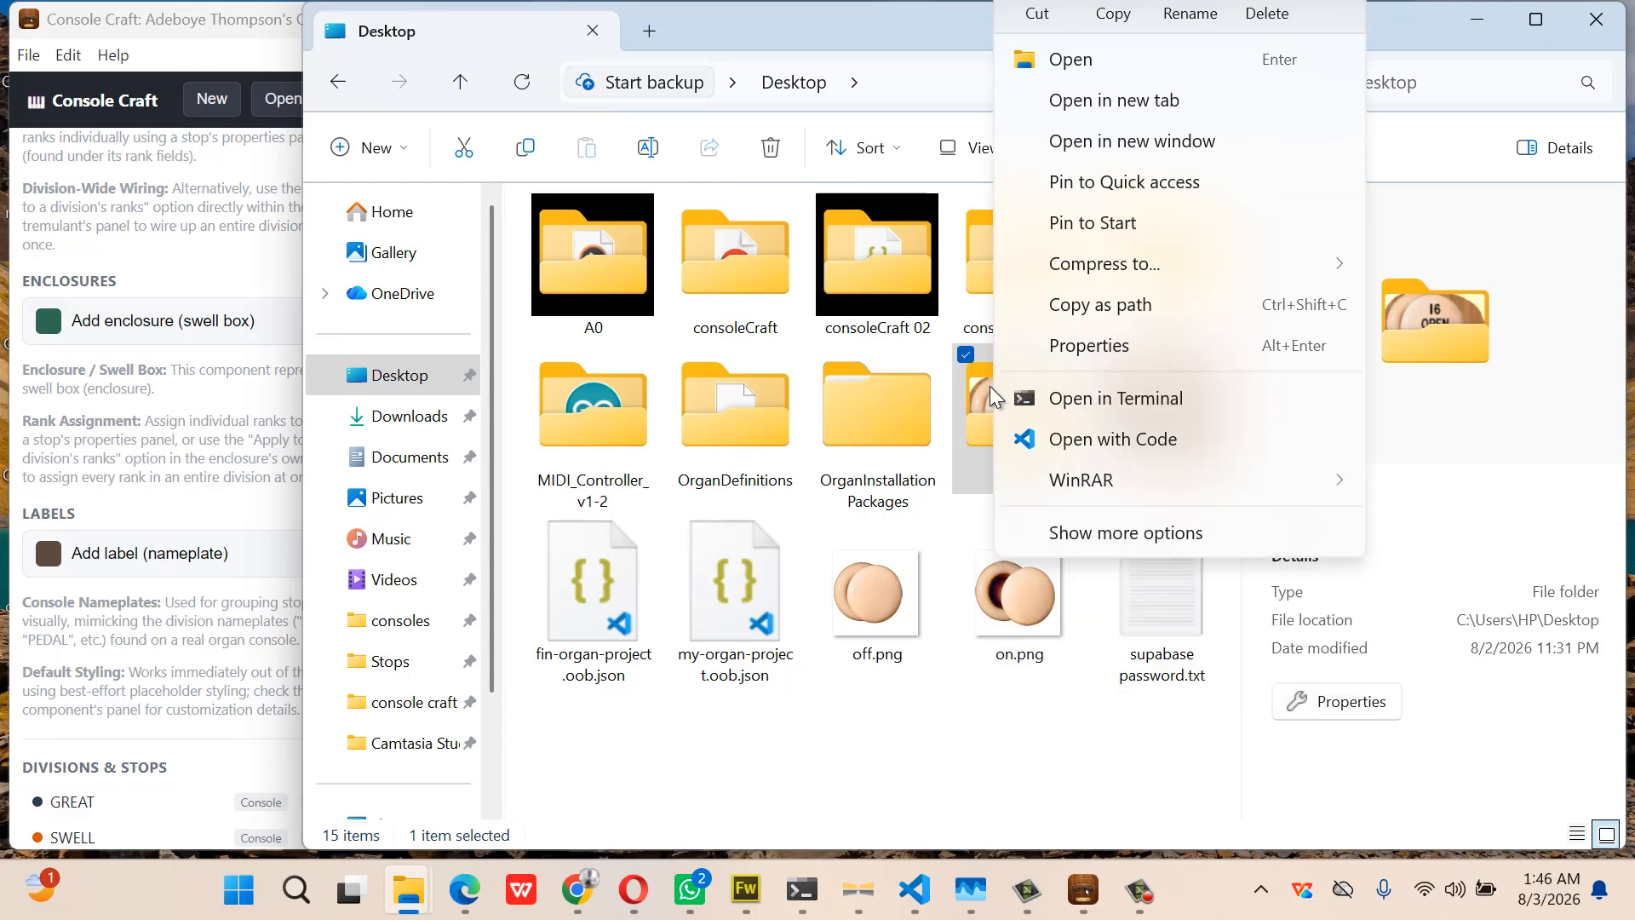
left_click(971, 407)
double_click(971, 407)
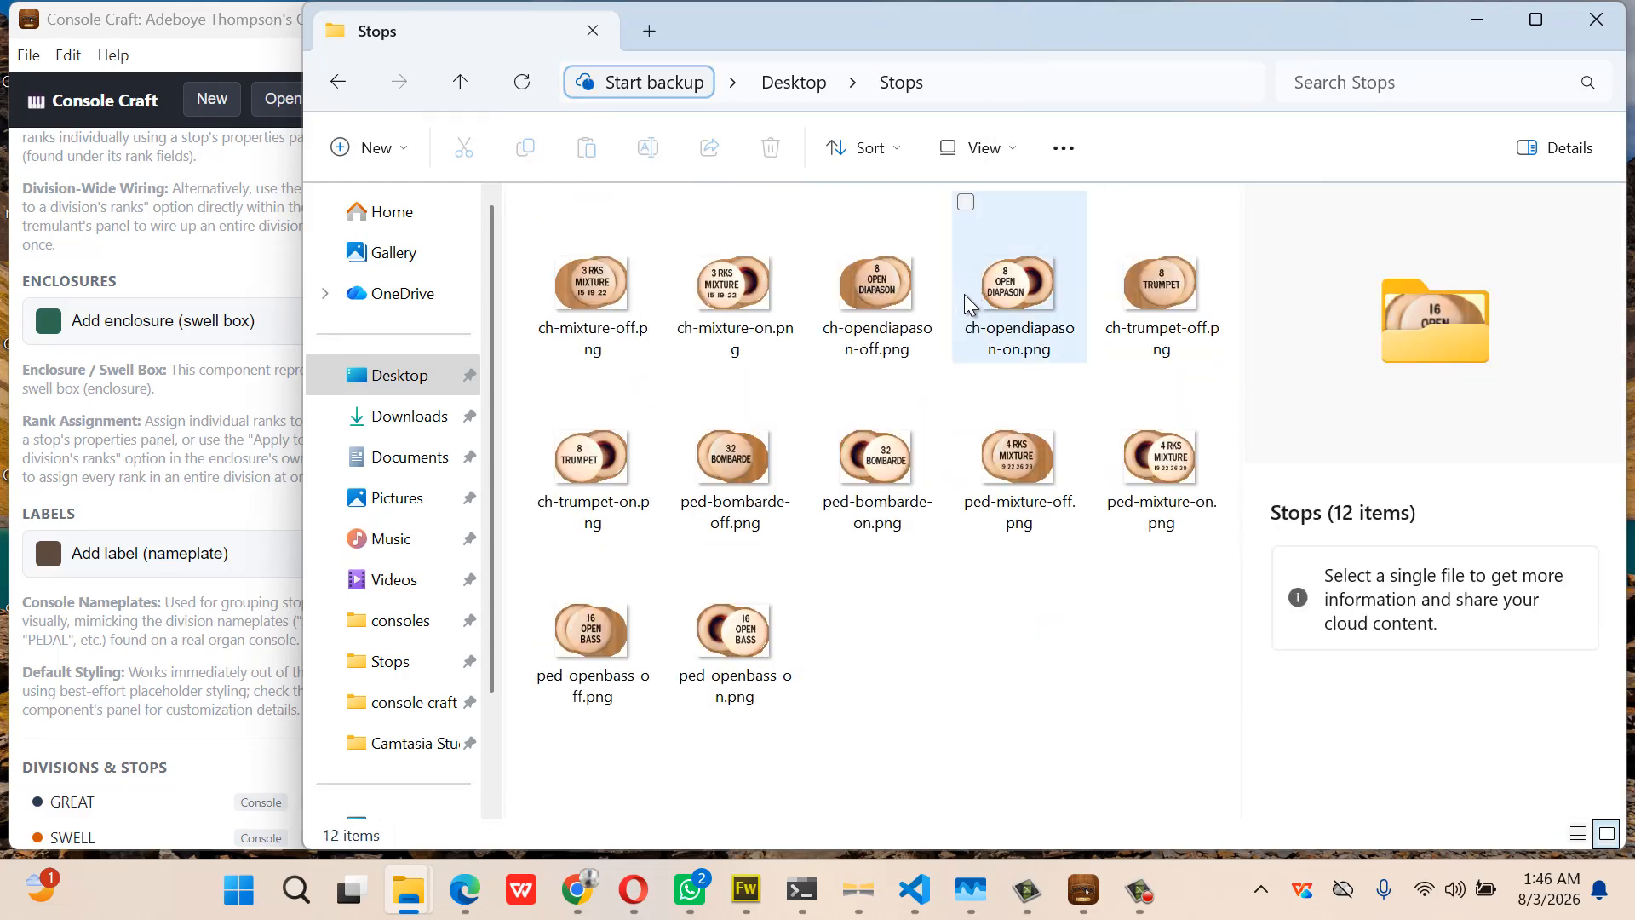
left_click(875, 311)
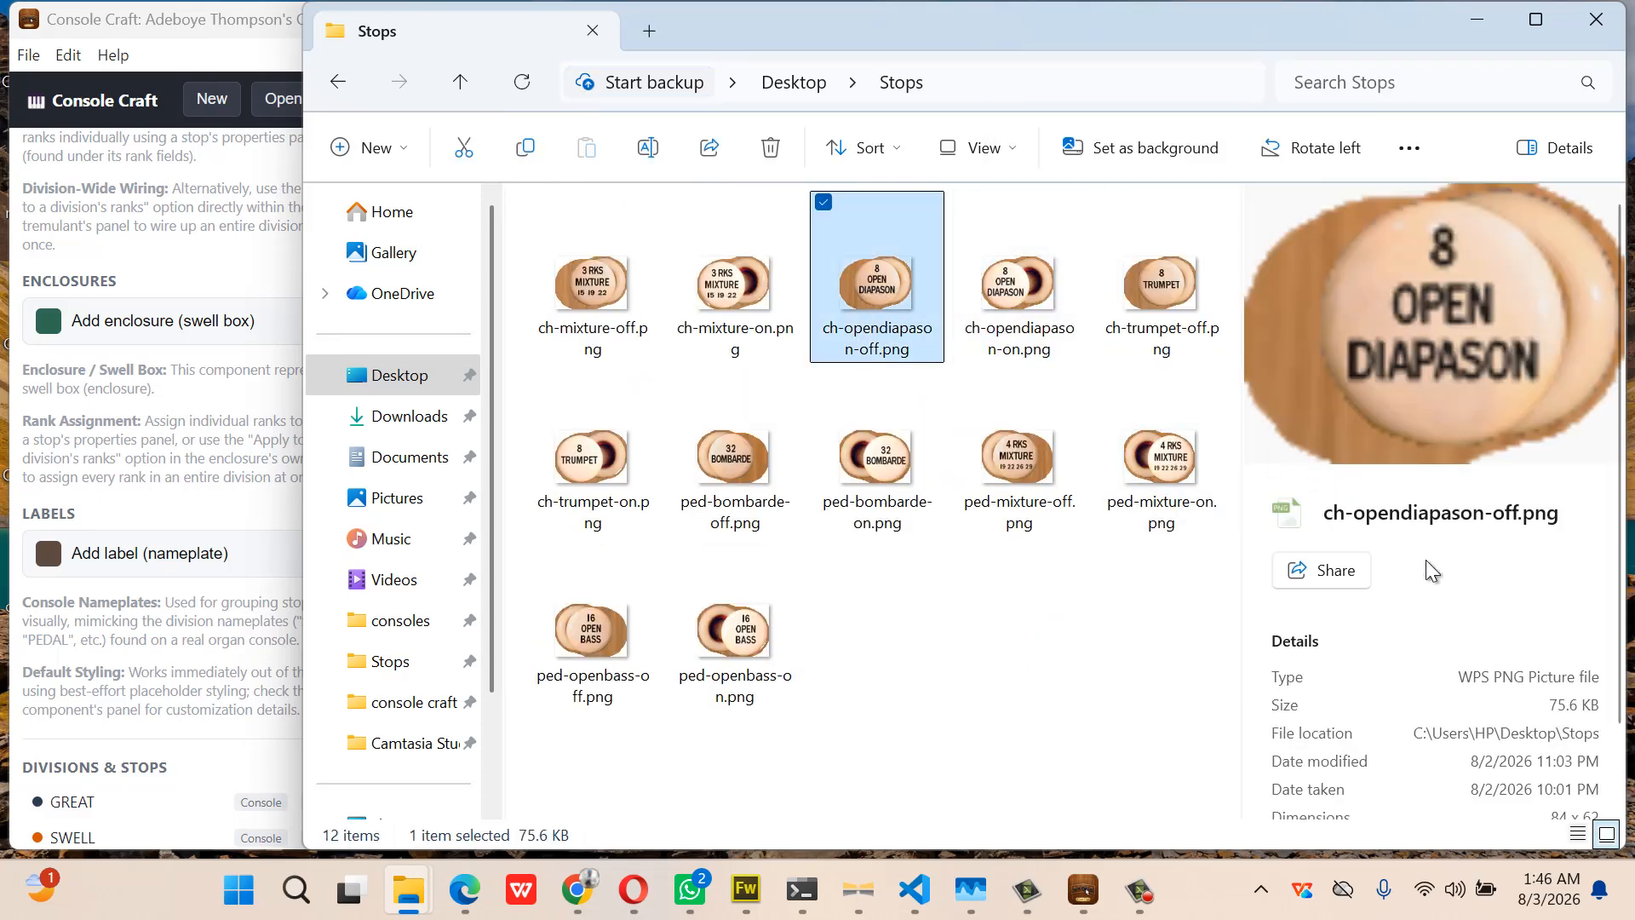
scroll(1425, 560, "down", 1)
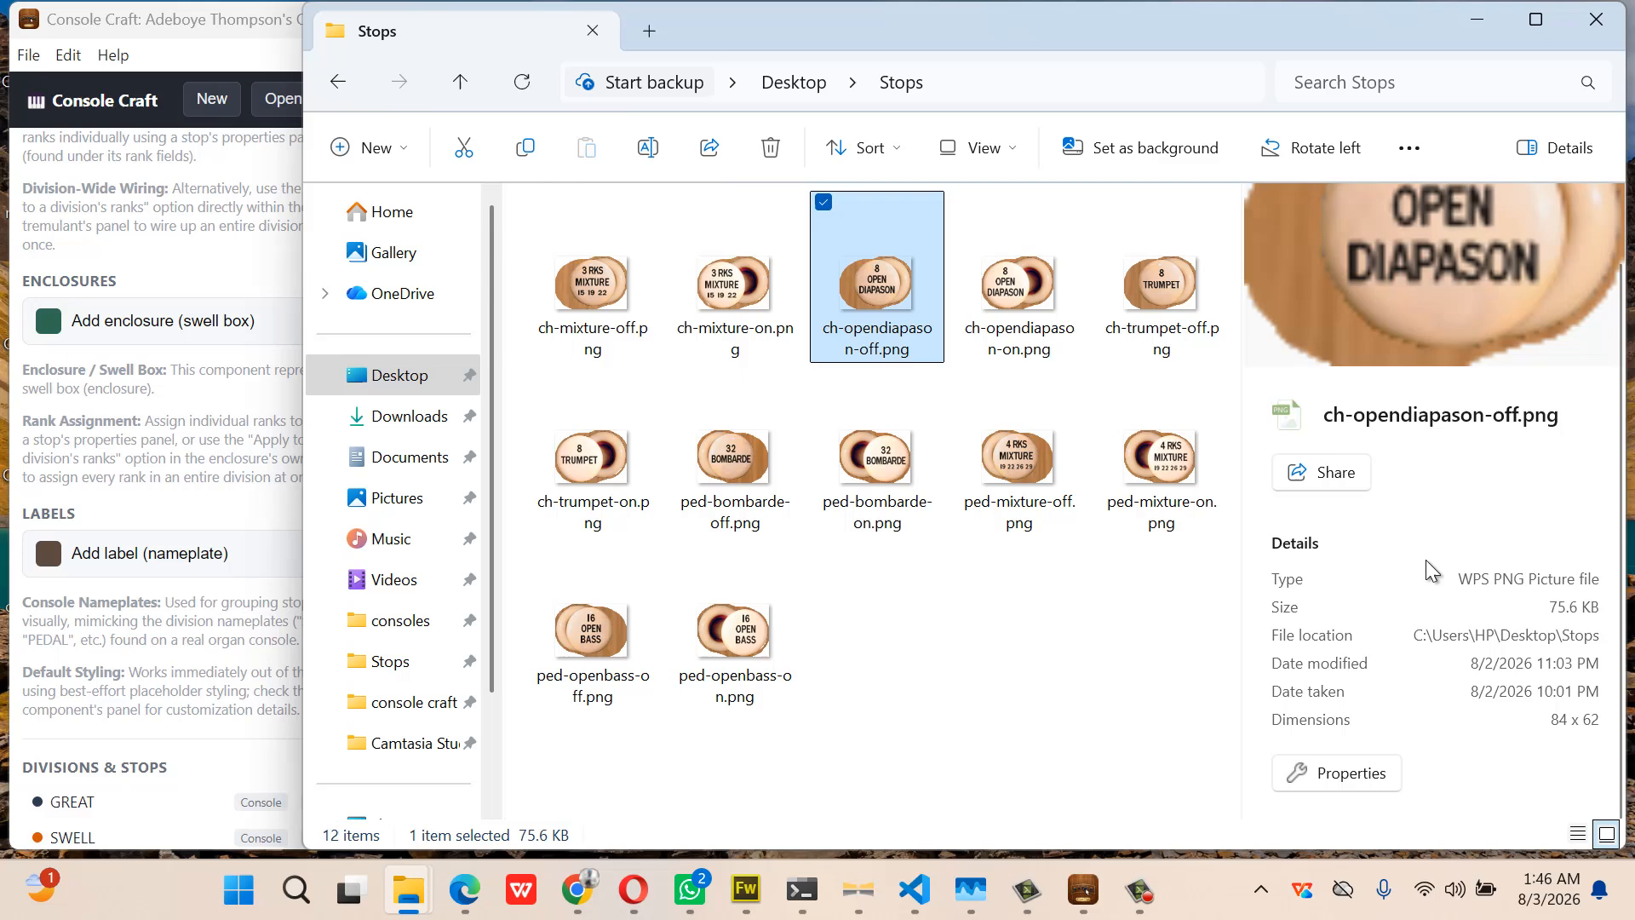
left_click(1478, 18)
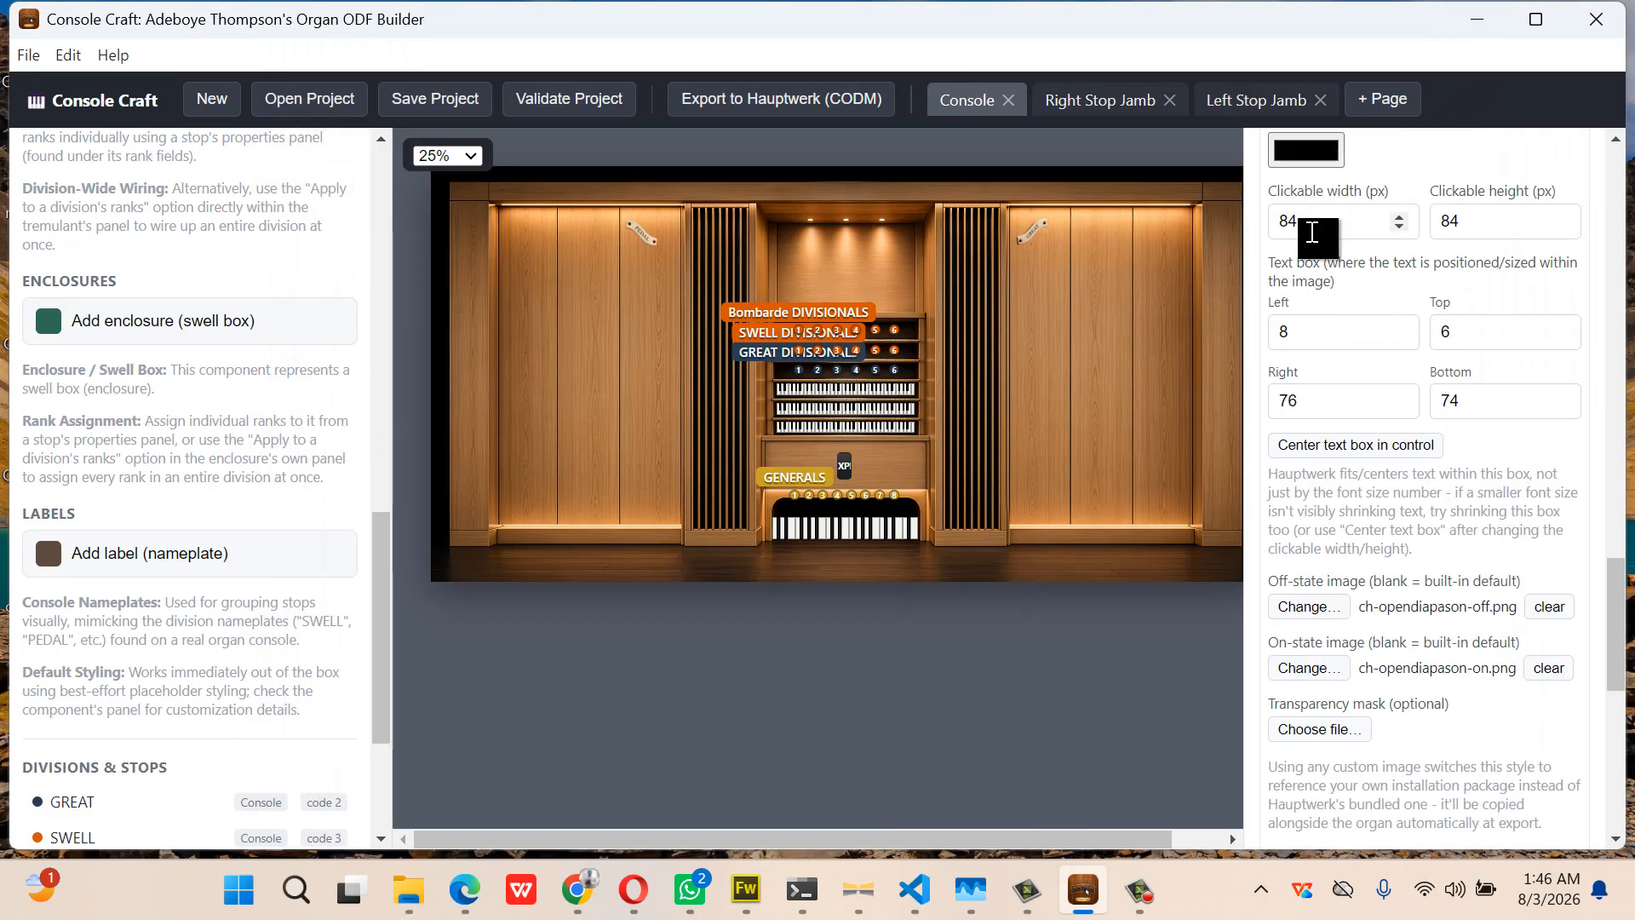
Set the new stop style's clickable height to 62
left_click(1315, 226)
left_click(1465, 229)
left_click_drag(1465, 229, 1441, 230)
type("7")
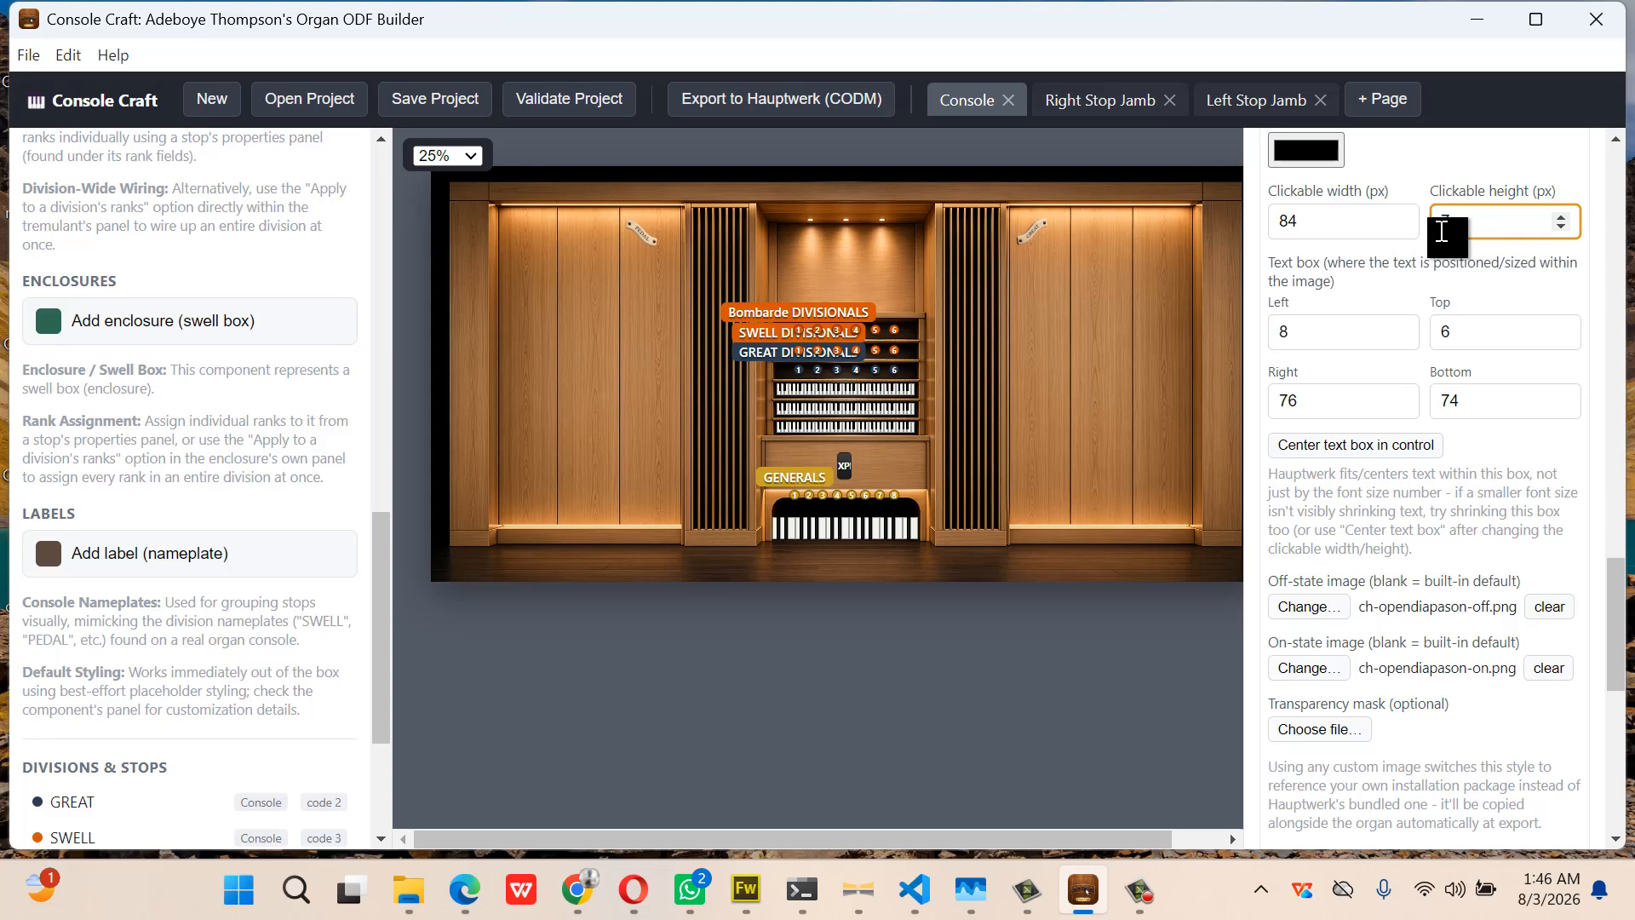
type("62")
left_click(1474, 344)
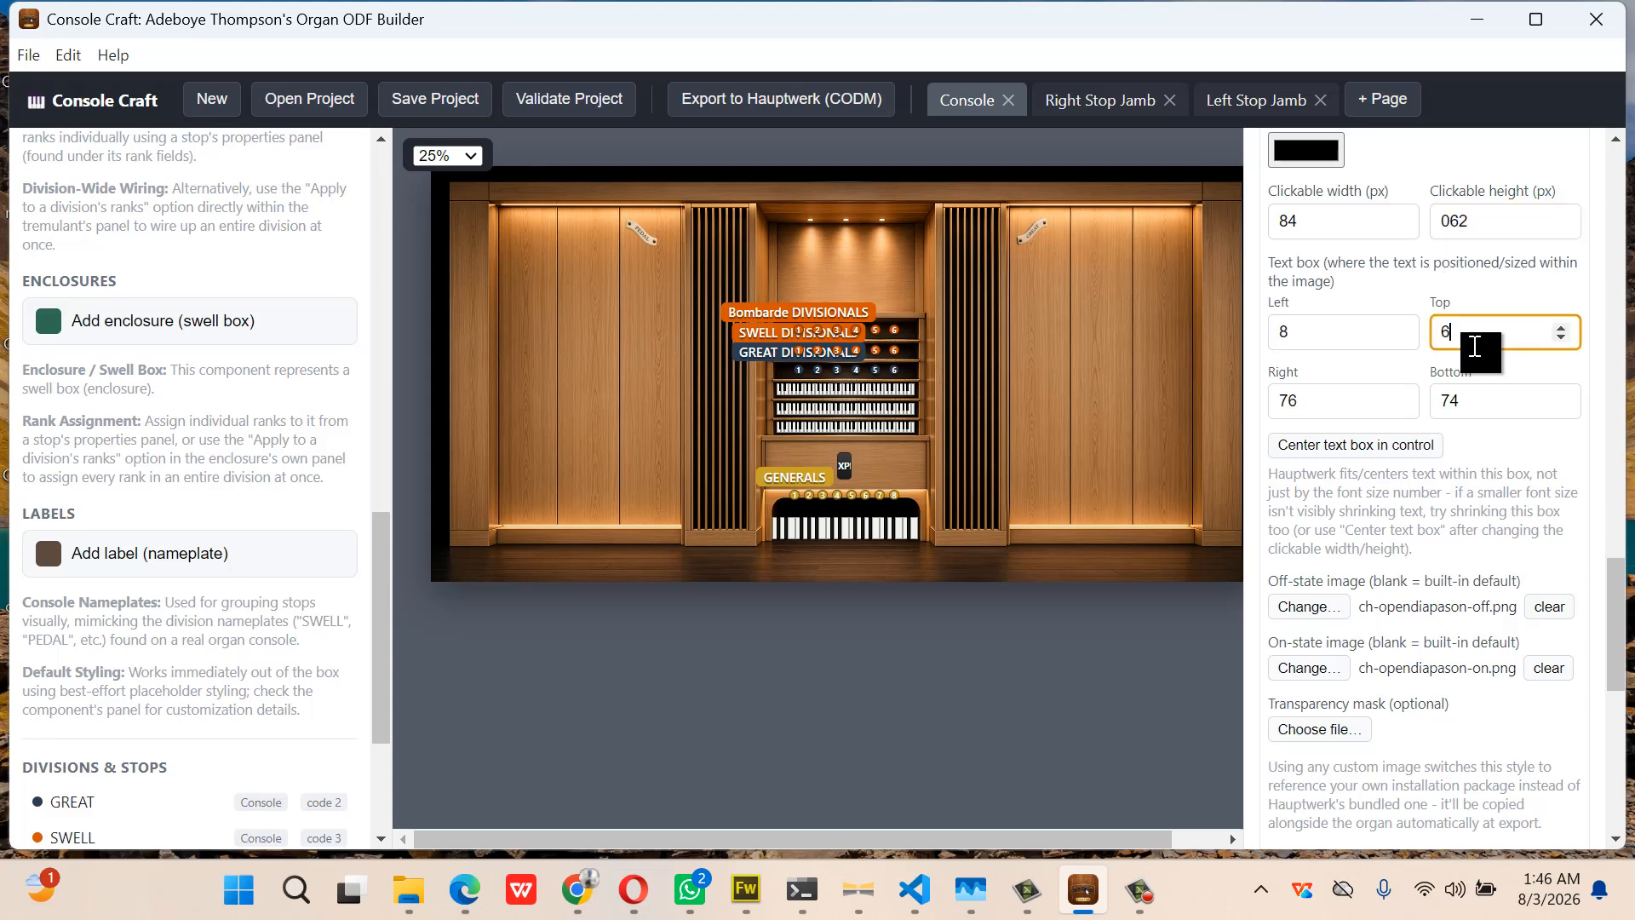
Rename the stop style's label to grtopen8 and collapse its settings
scroll(1341, 340, "up", 3)
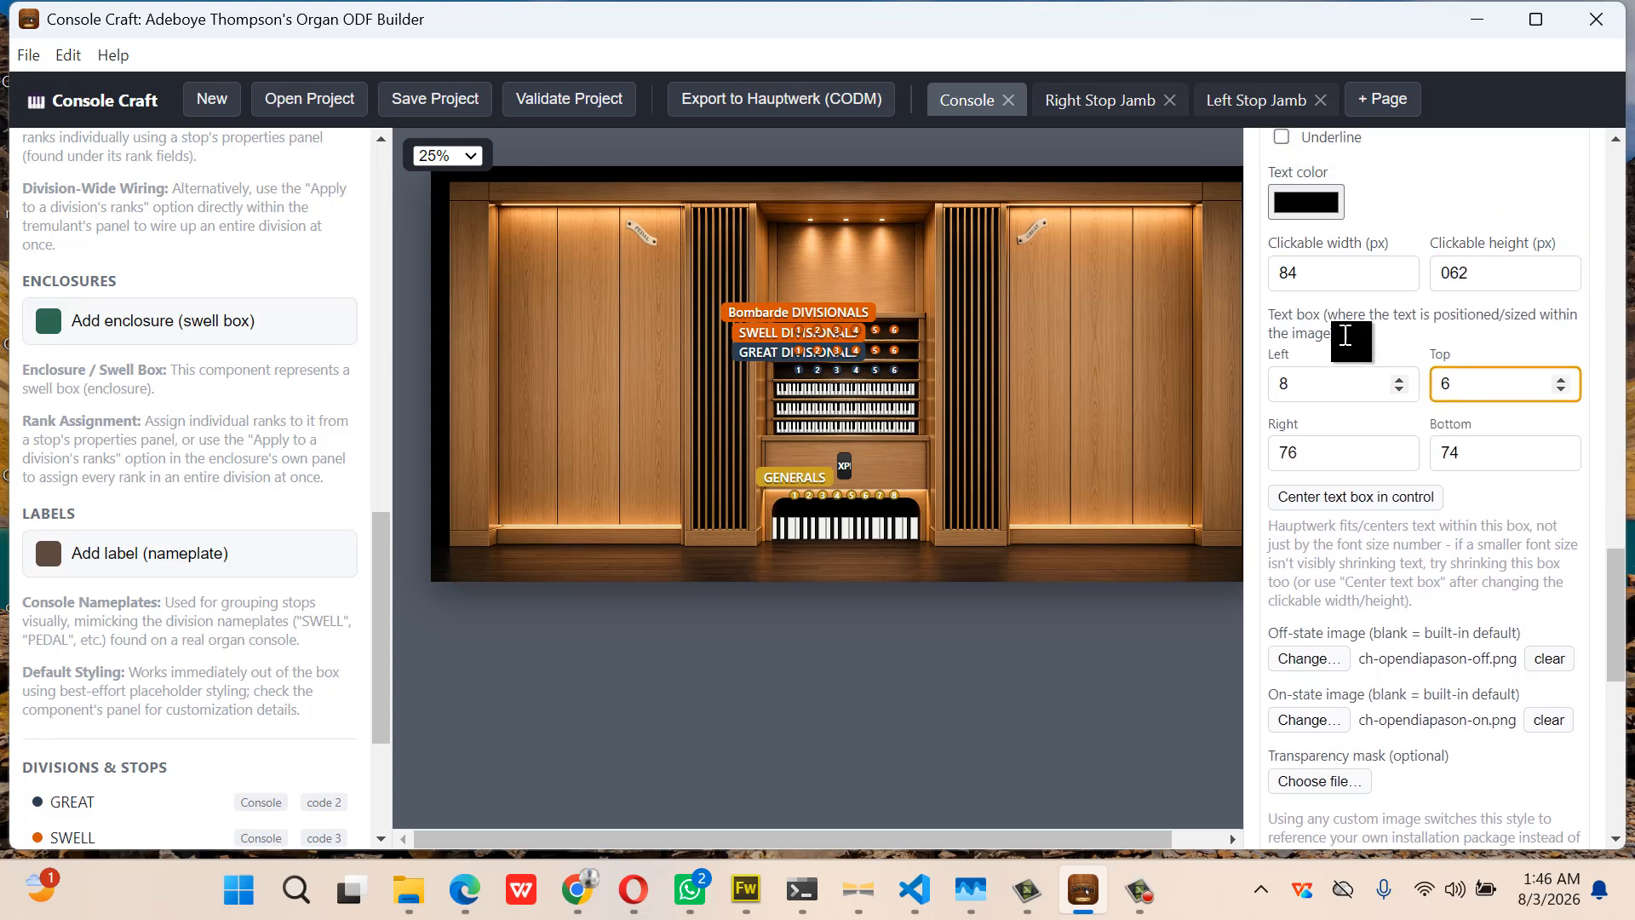
scroll(1345, 335, "up", 5)
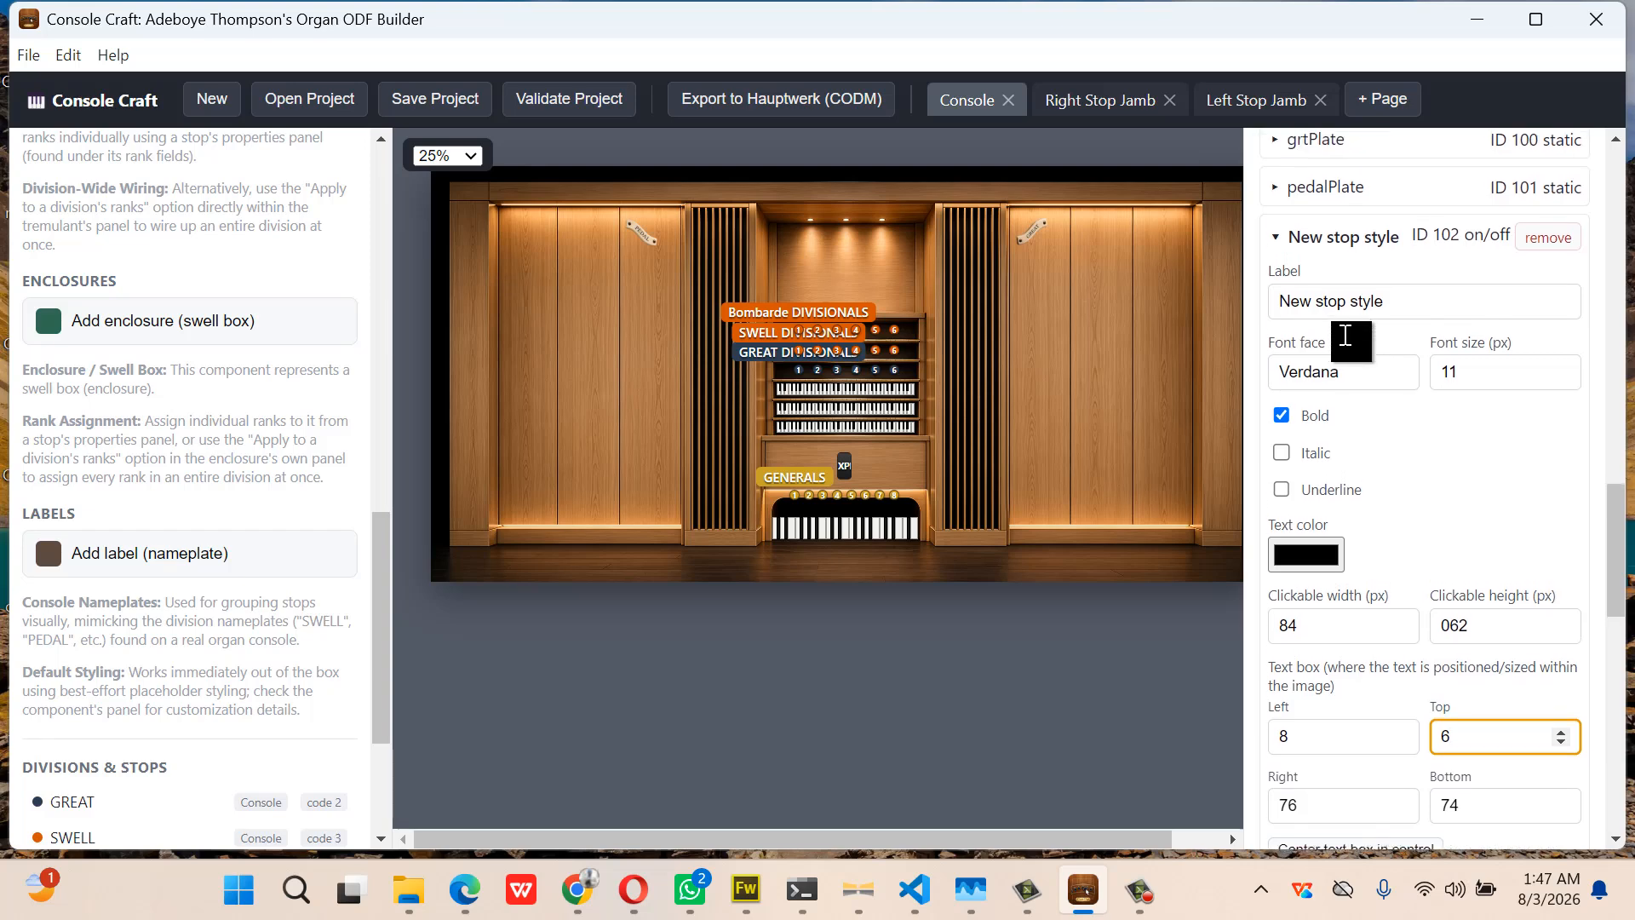
scroll(1346, 334, "down", 3)
scroll(1343, 335, "up", 2)
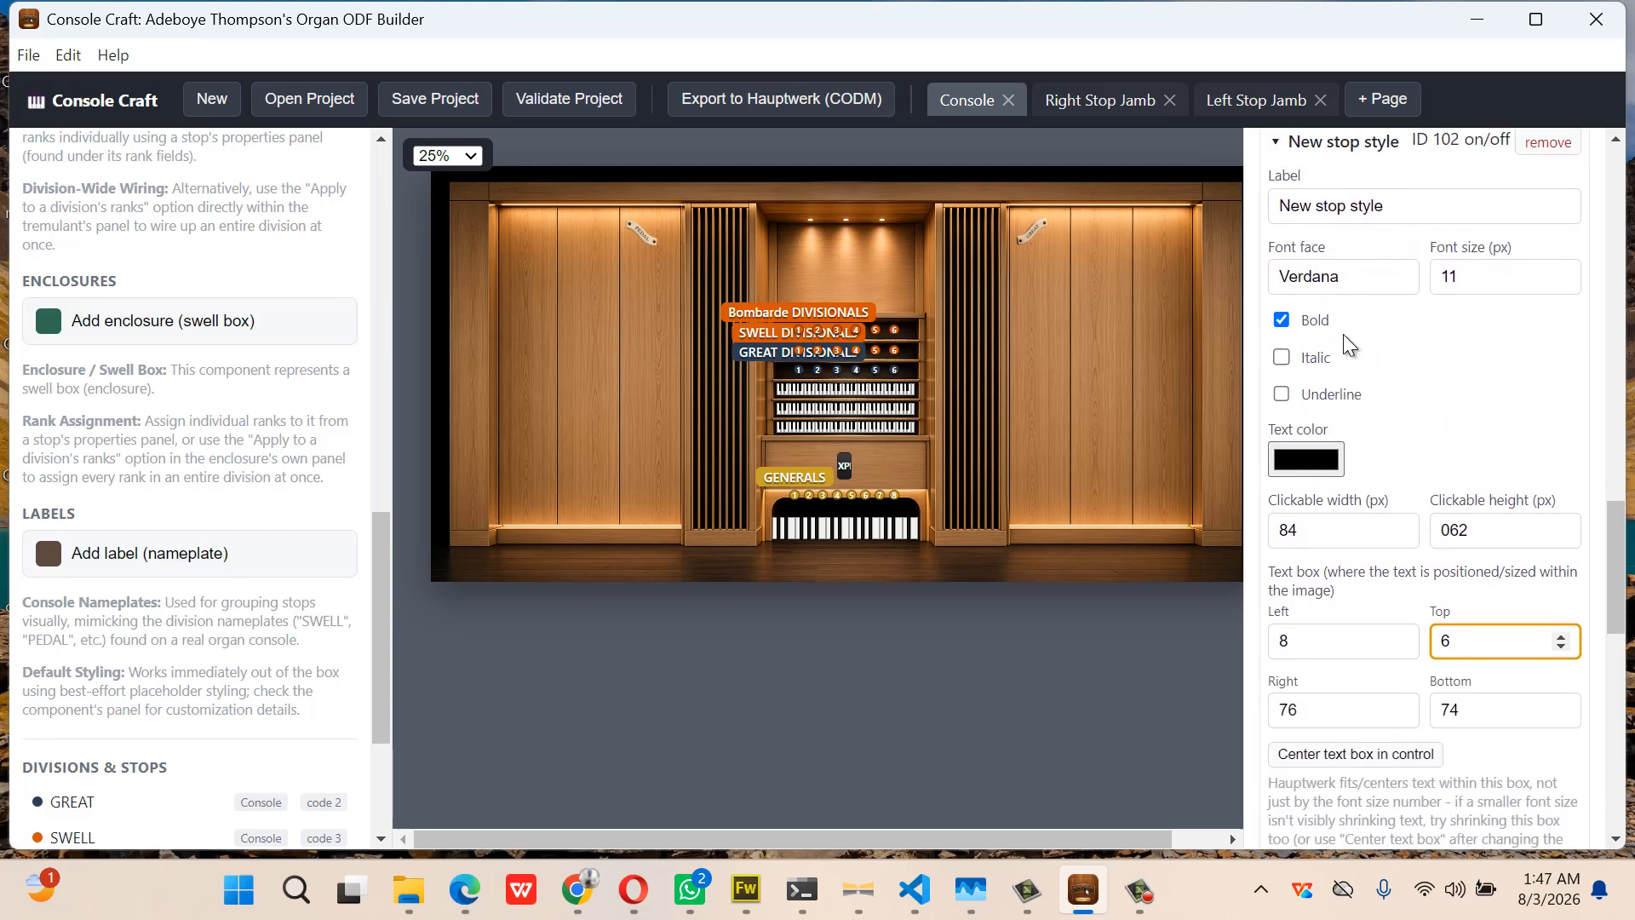
left_click_drag(1401, 222, 1246, 230)
type("gr")
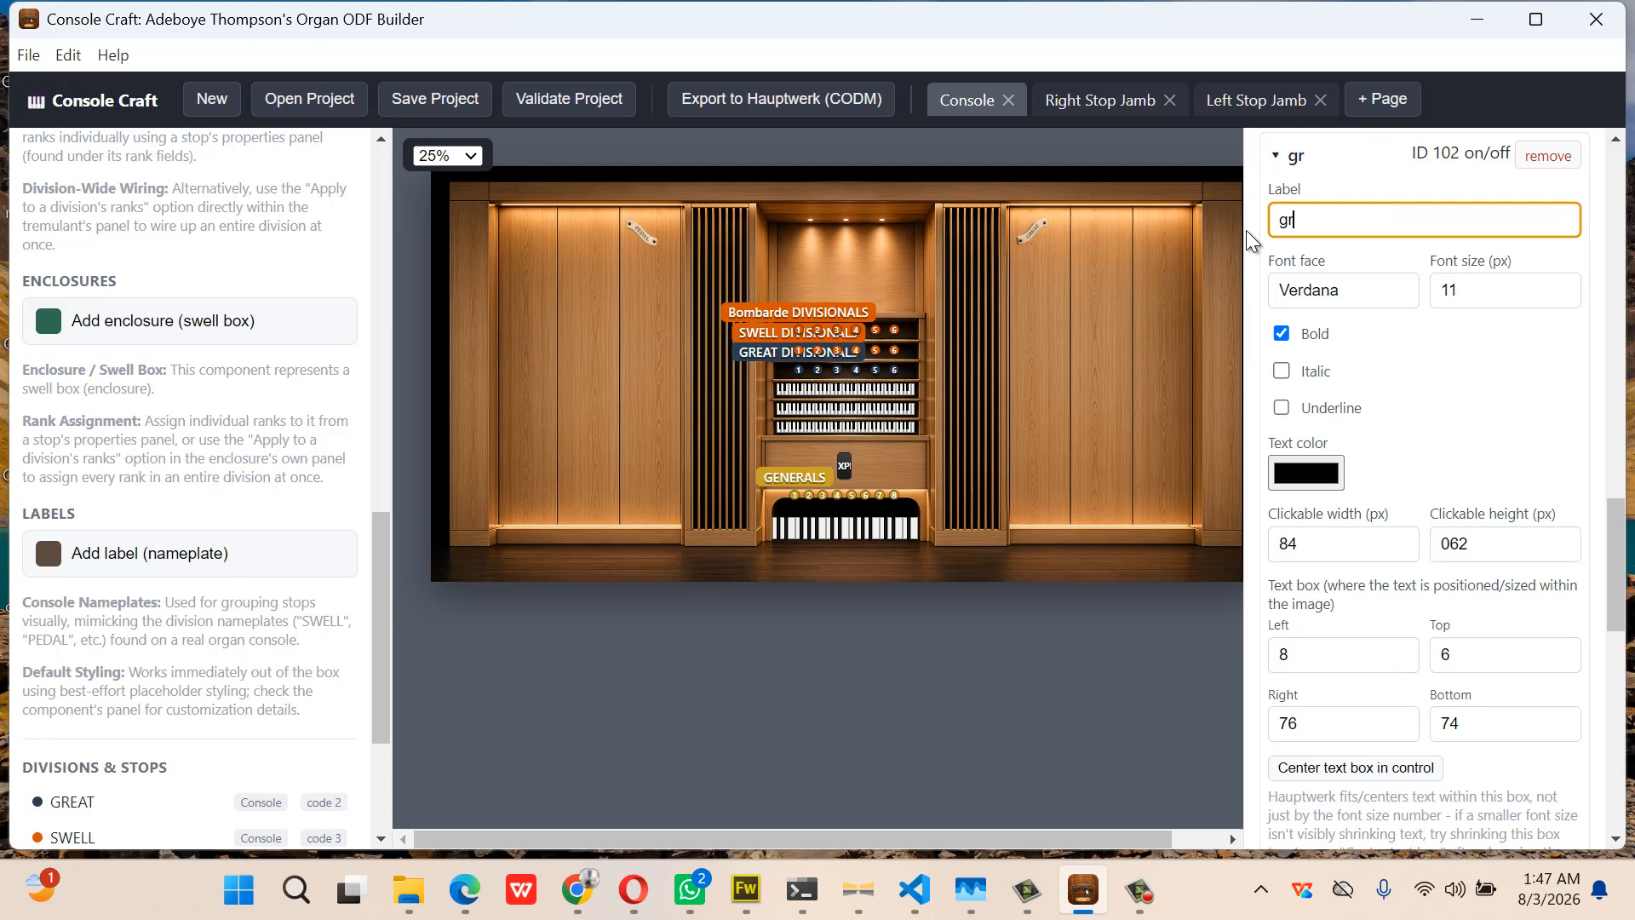
type("topen8")
left_click(1286, 166)
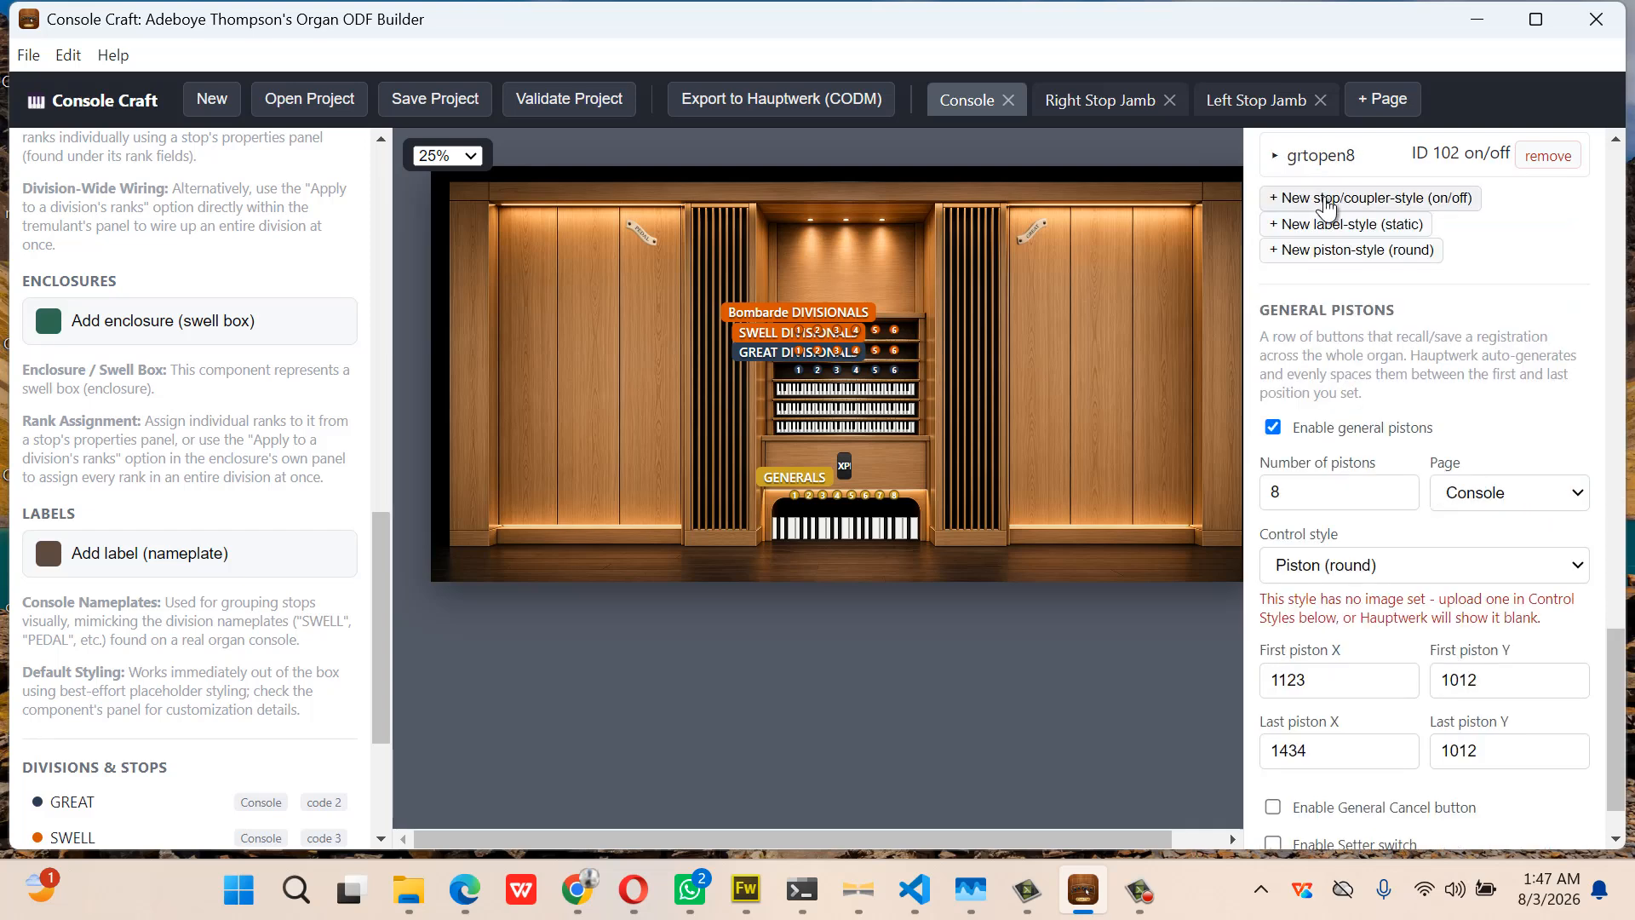
Add a second stop style (ID 103) and start choosing its off-state image
left_click(1327, 205)
left_click(1322, 227)
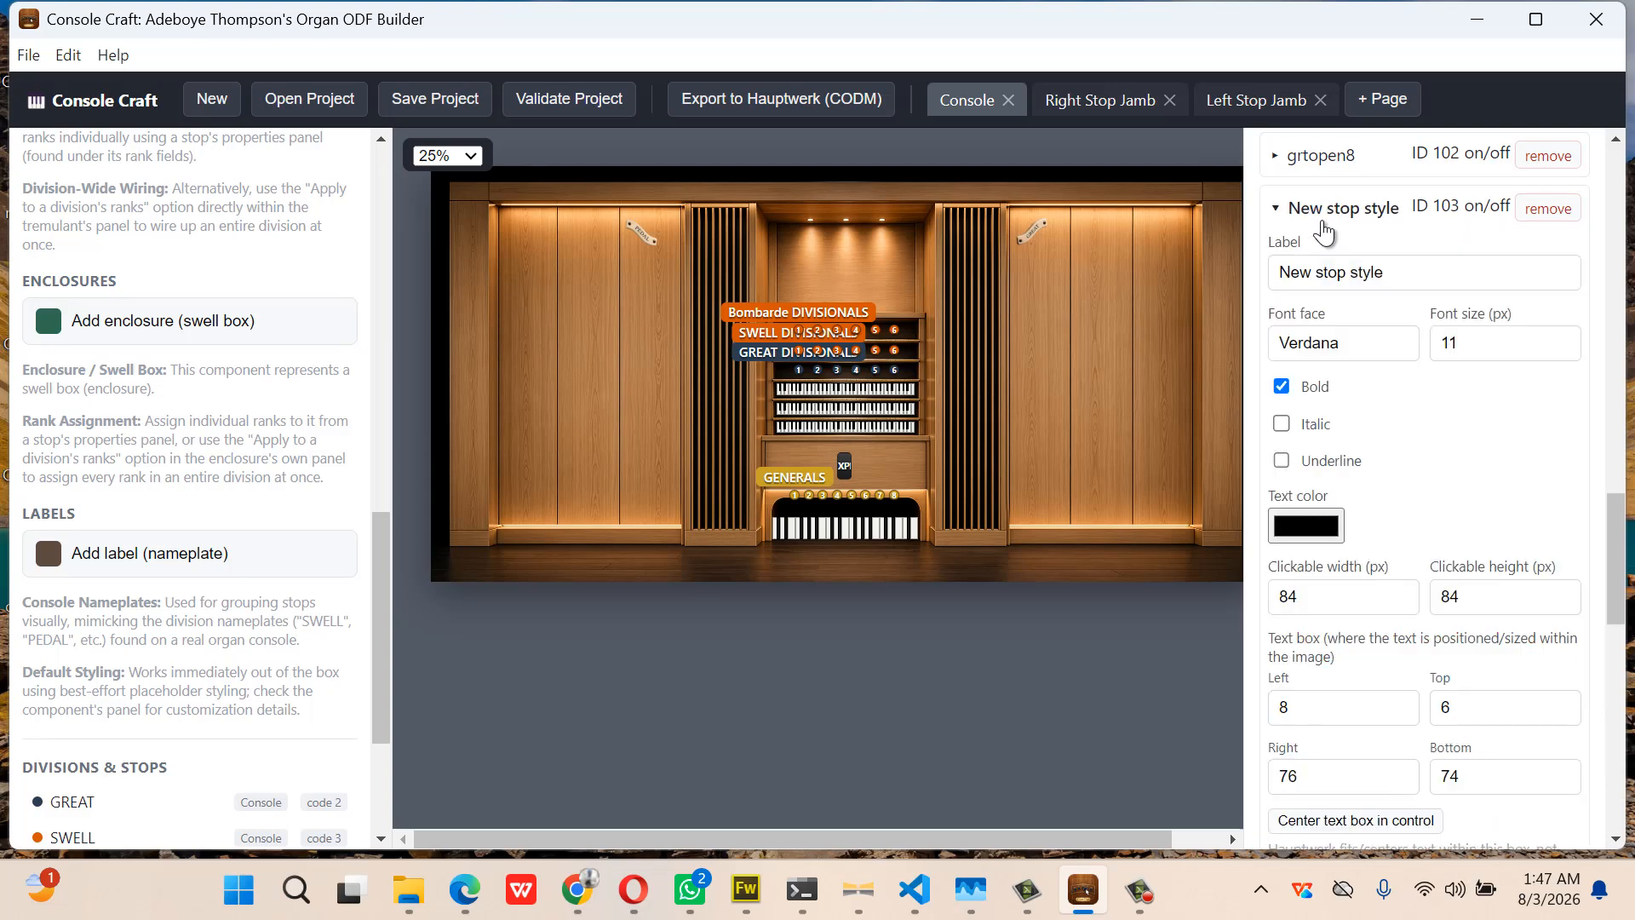
scroll(1390, 673, "down", 3)
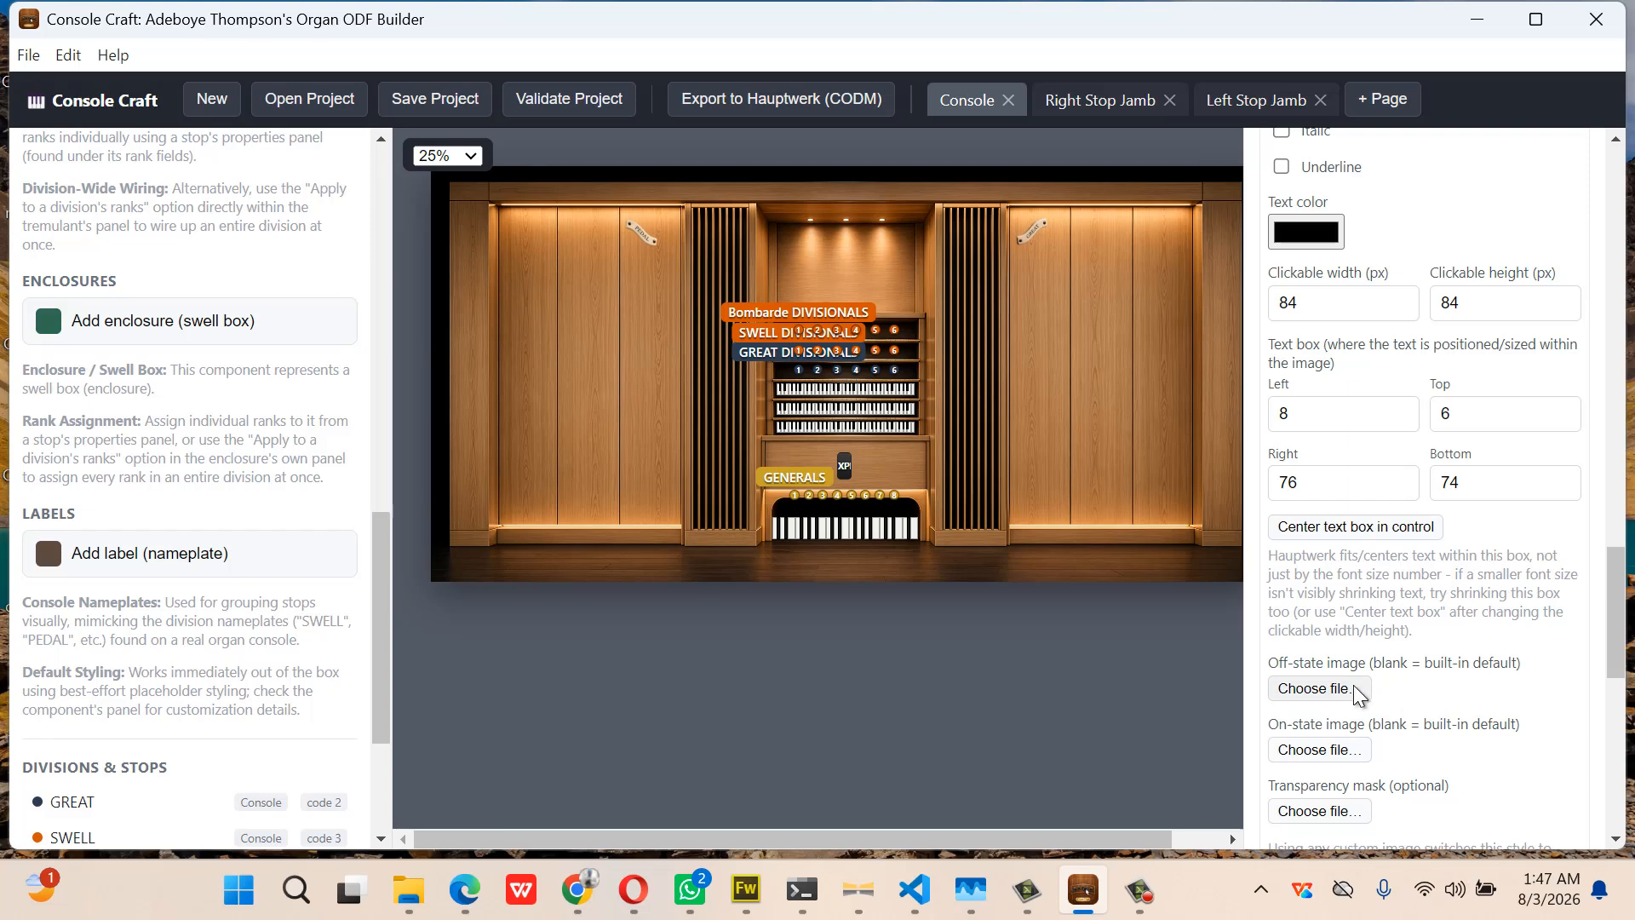
left_click(1354, 688)
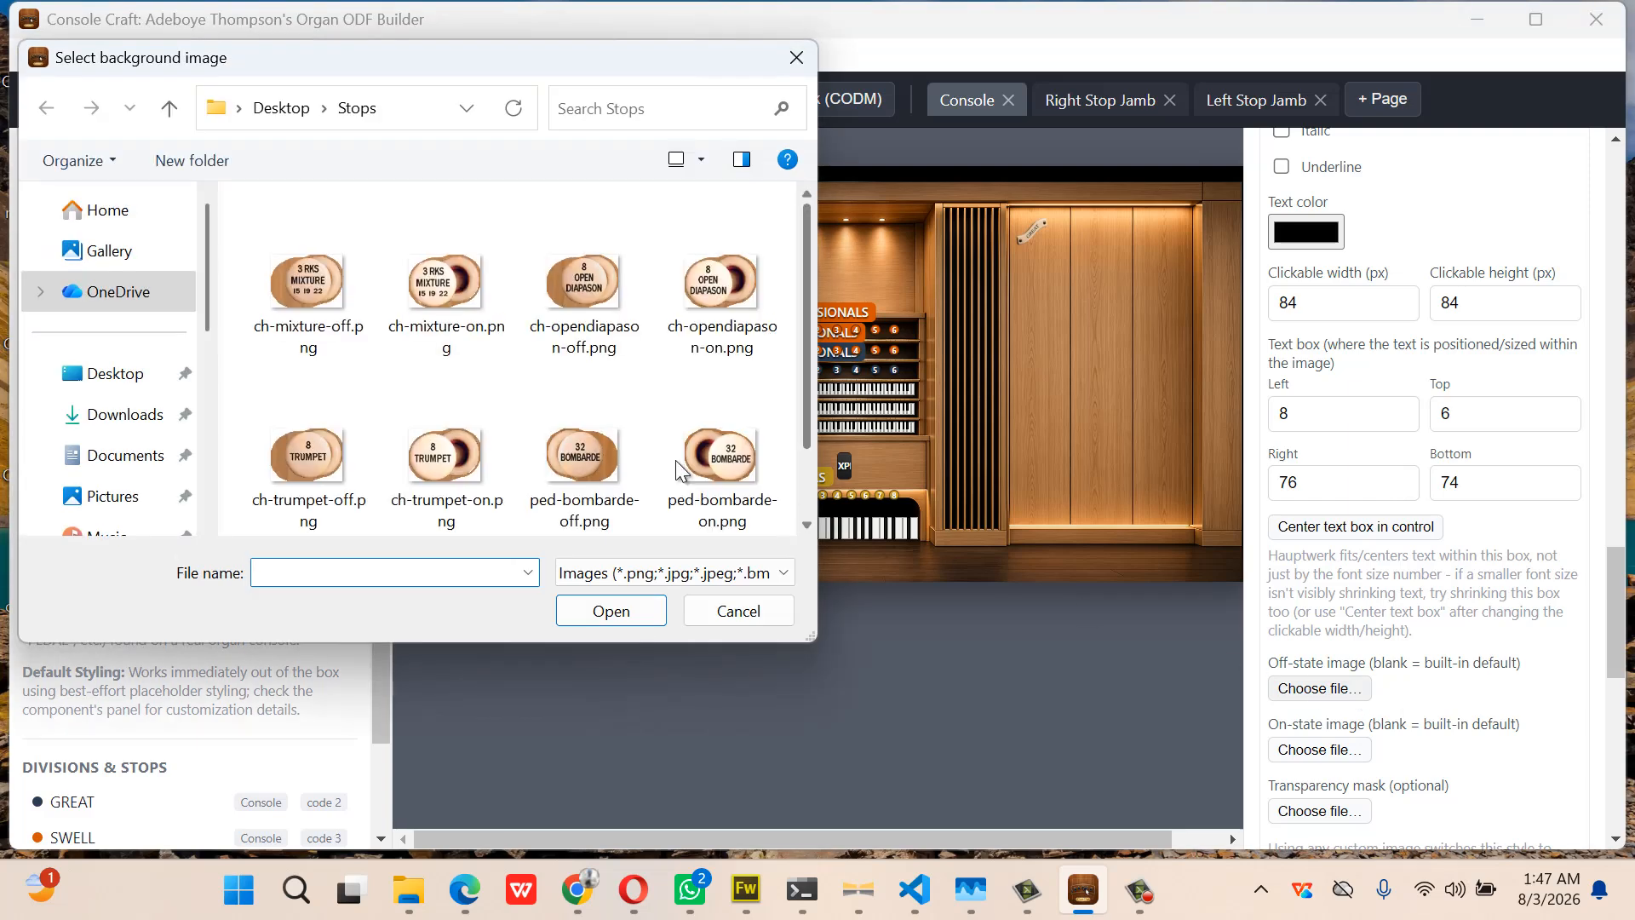
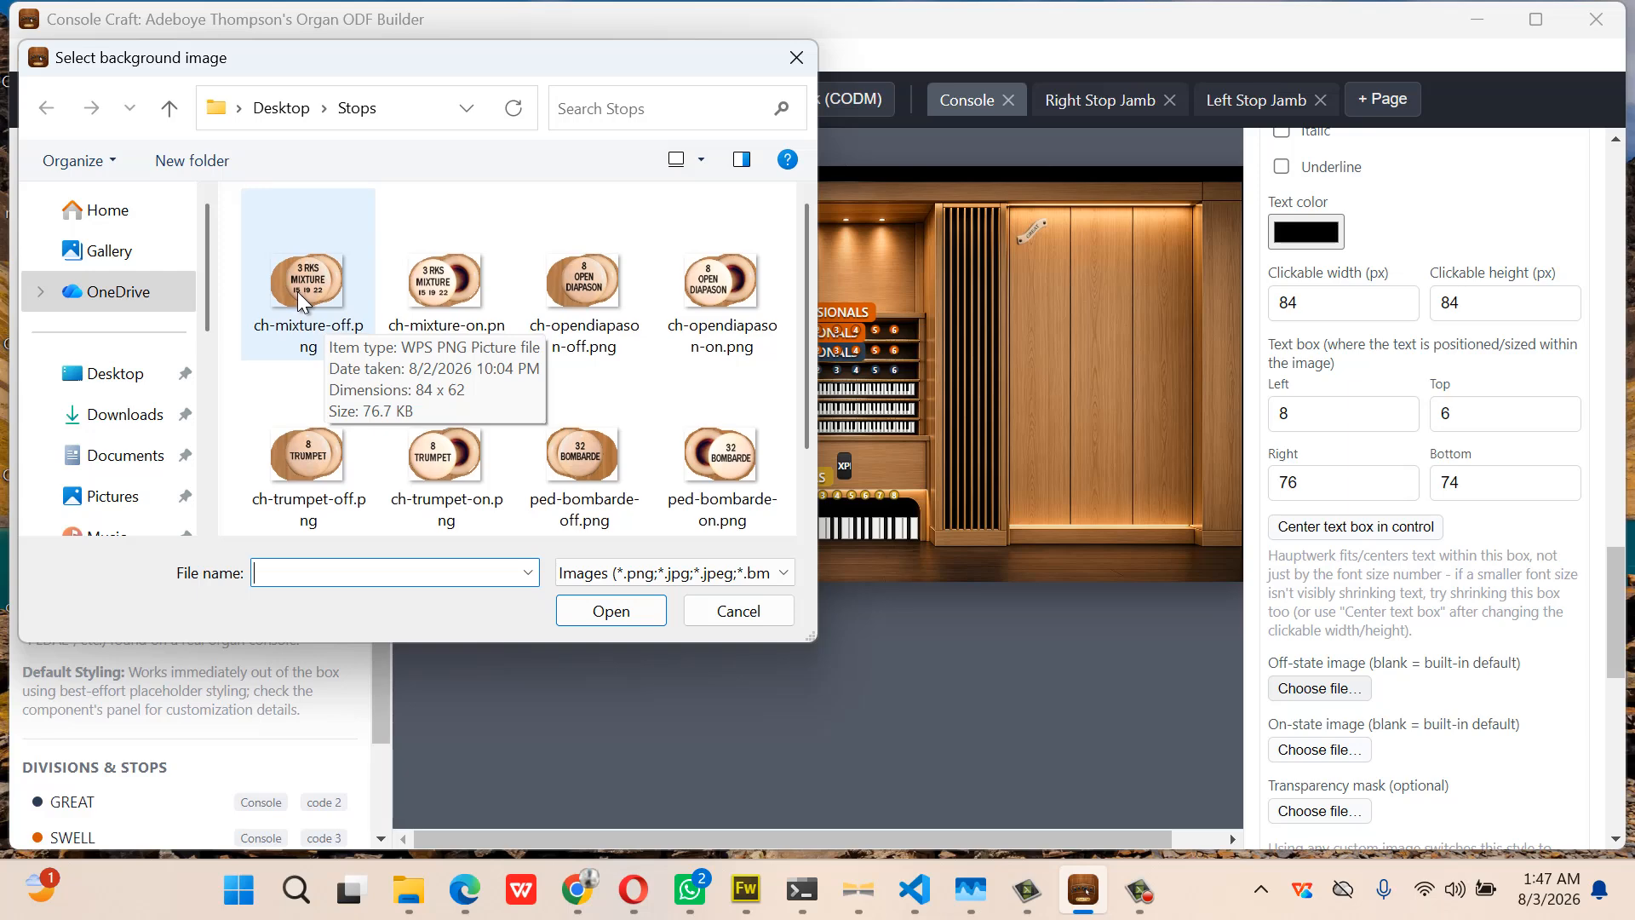
Use ch-mixture-off.png for the style's off state and ch-mixture-on.png for its on state
scroll(488, 356, "down", 1)
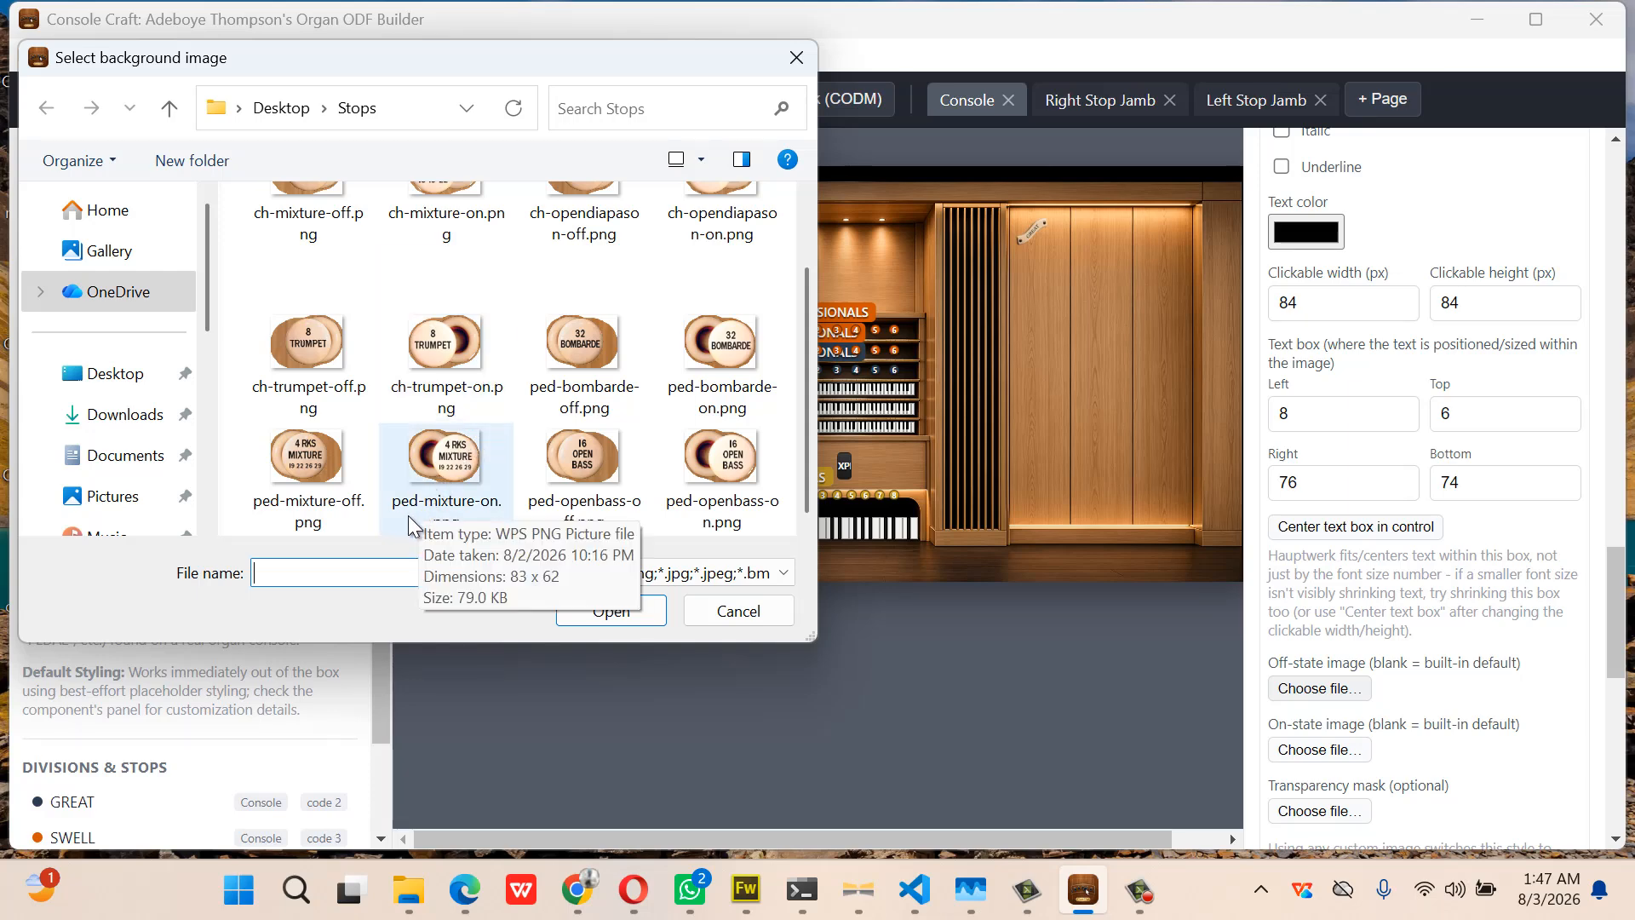
scroll(456, 348, "up", 1)
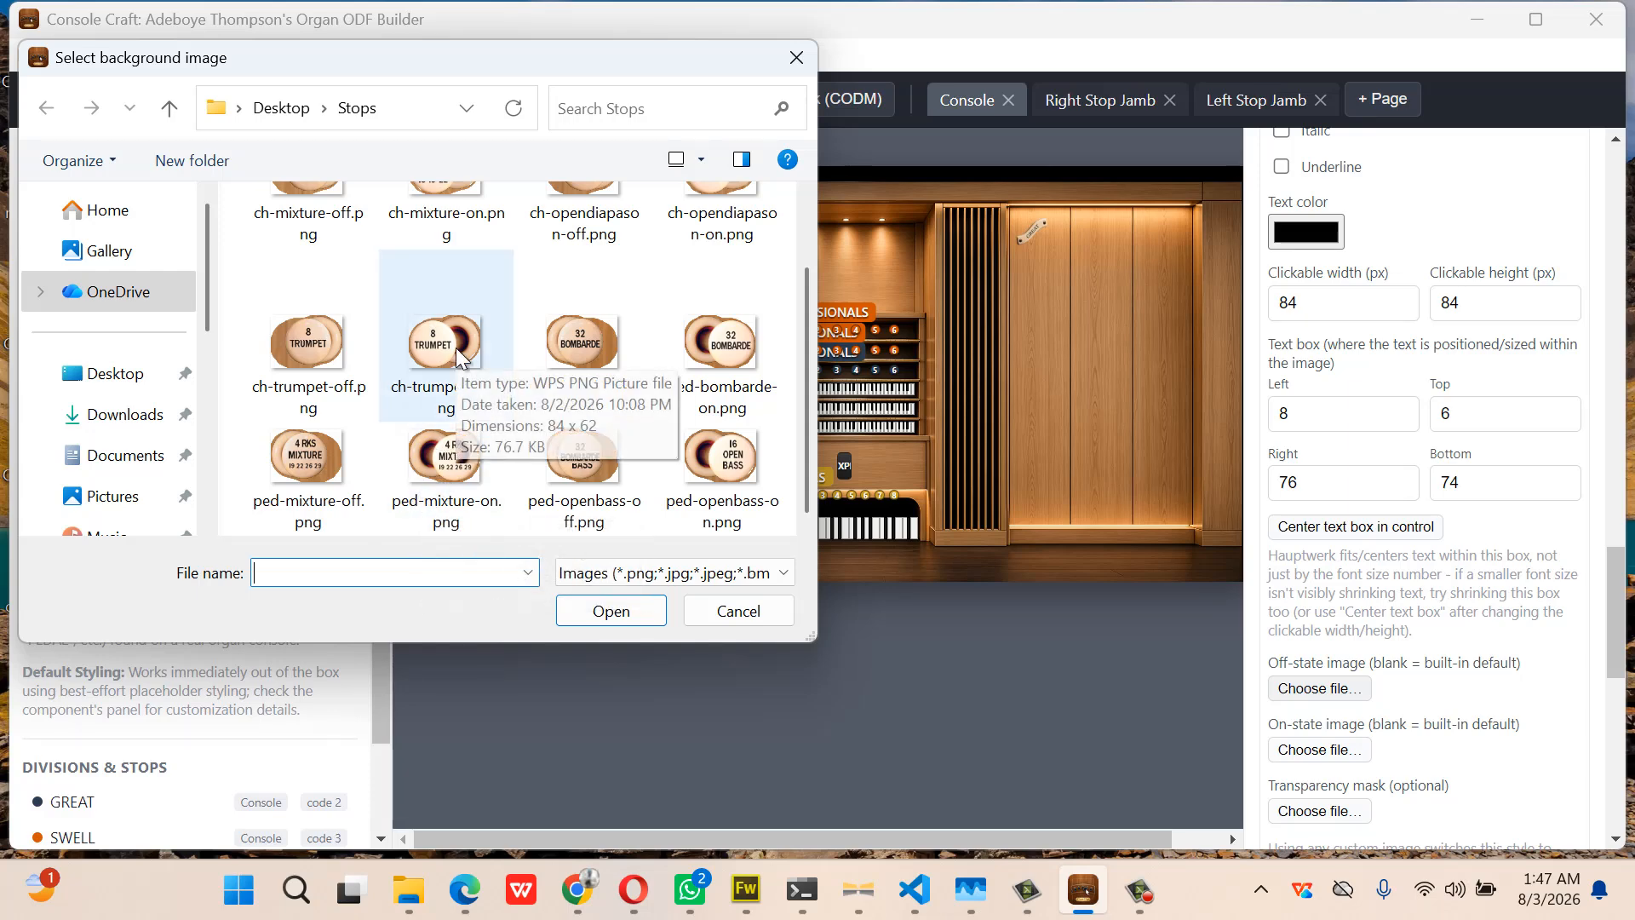
scroll(456, 347, "down", 1)
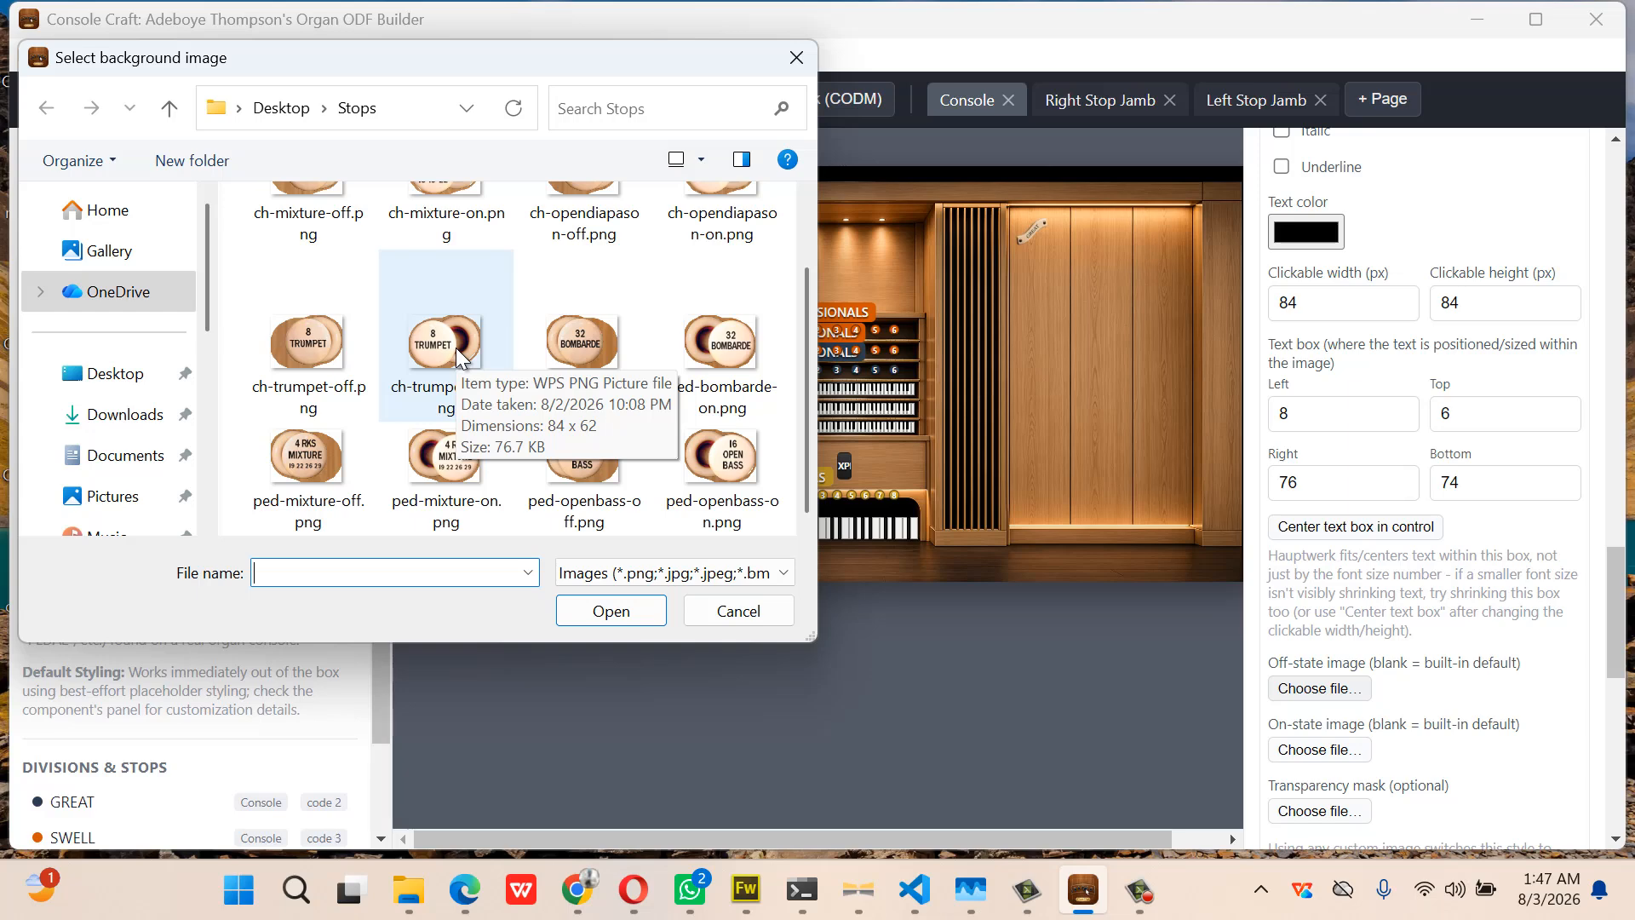
scroll(457, 348, "up", 1)
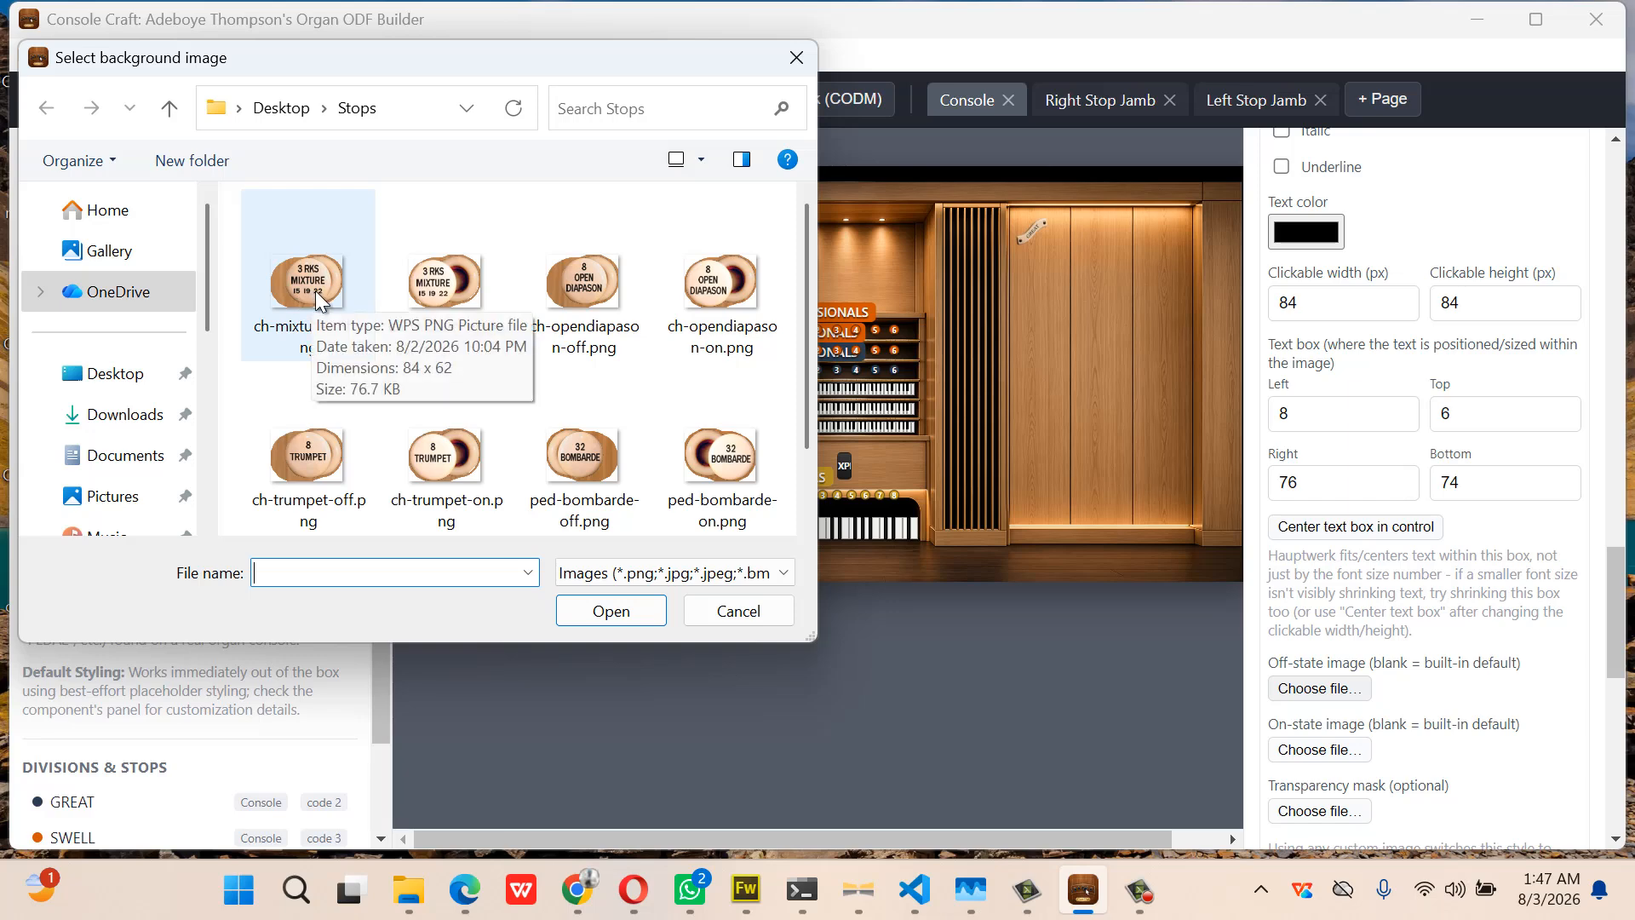
scroll(383, 344, "down", 1)
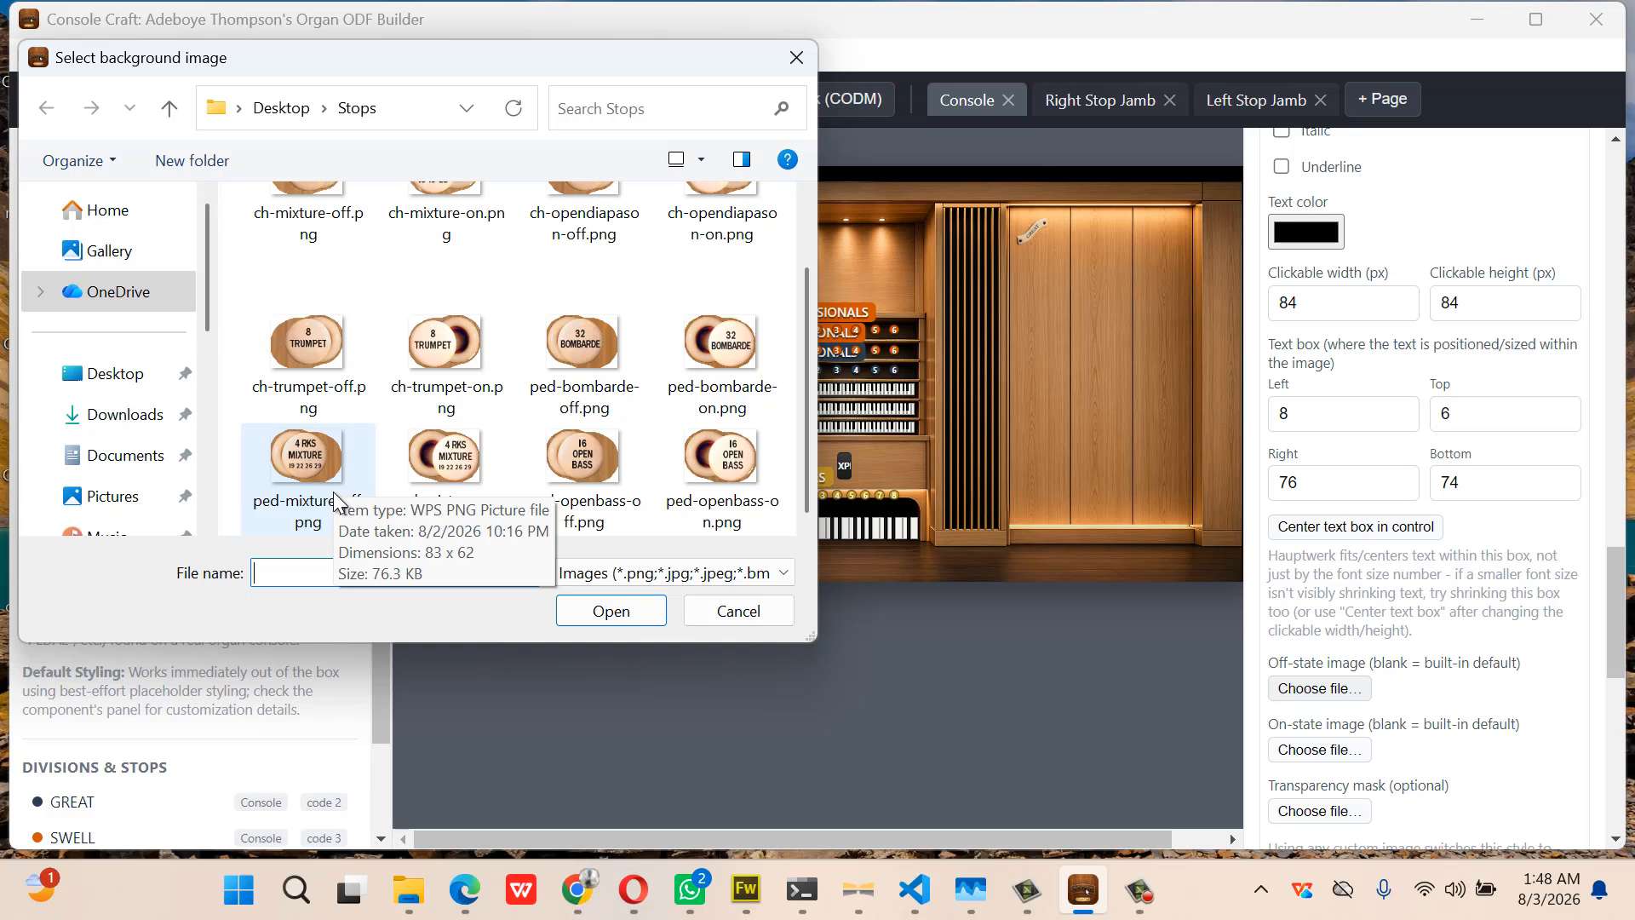
scroll(338, 503, "up", 1)
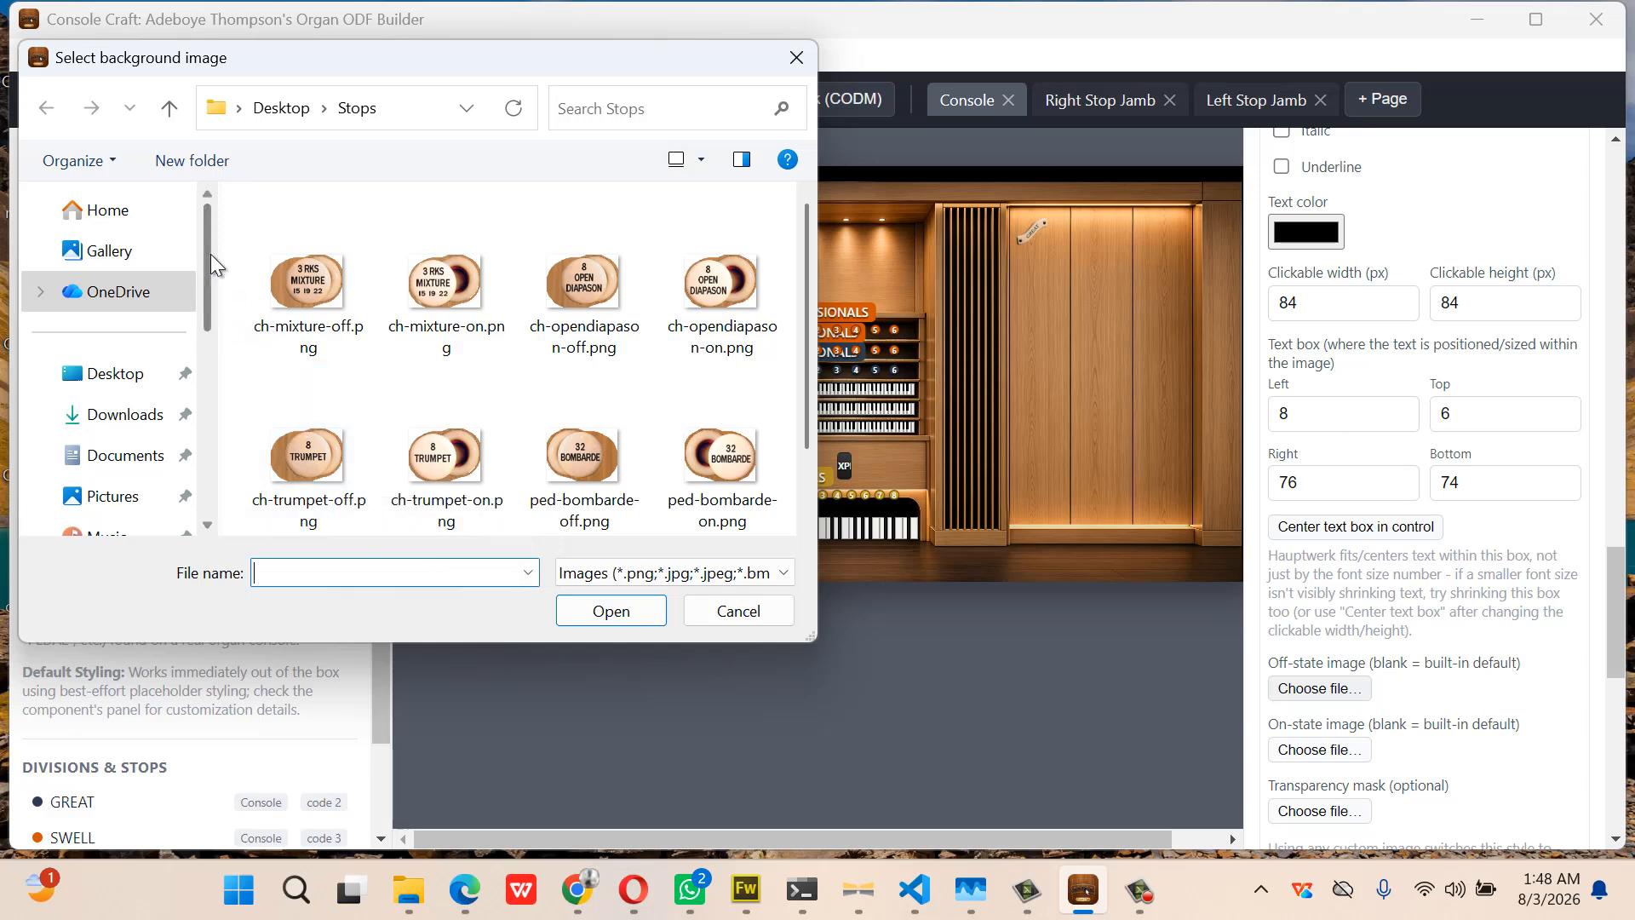
left_click(303, 281)
double_click(302, 281)
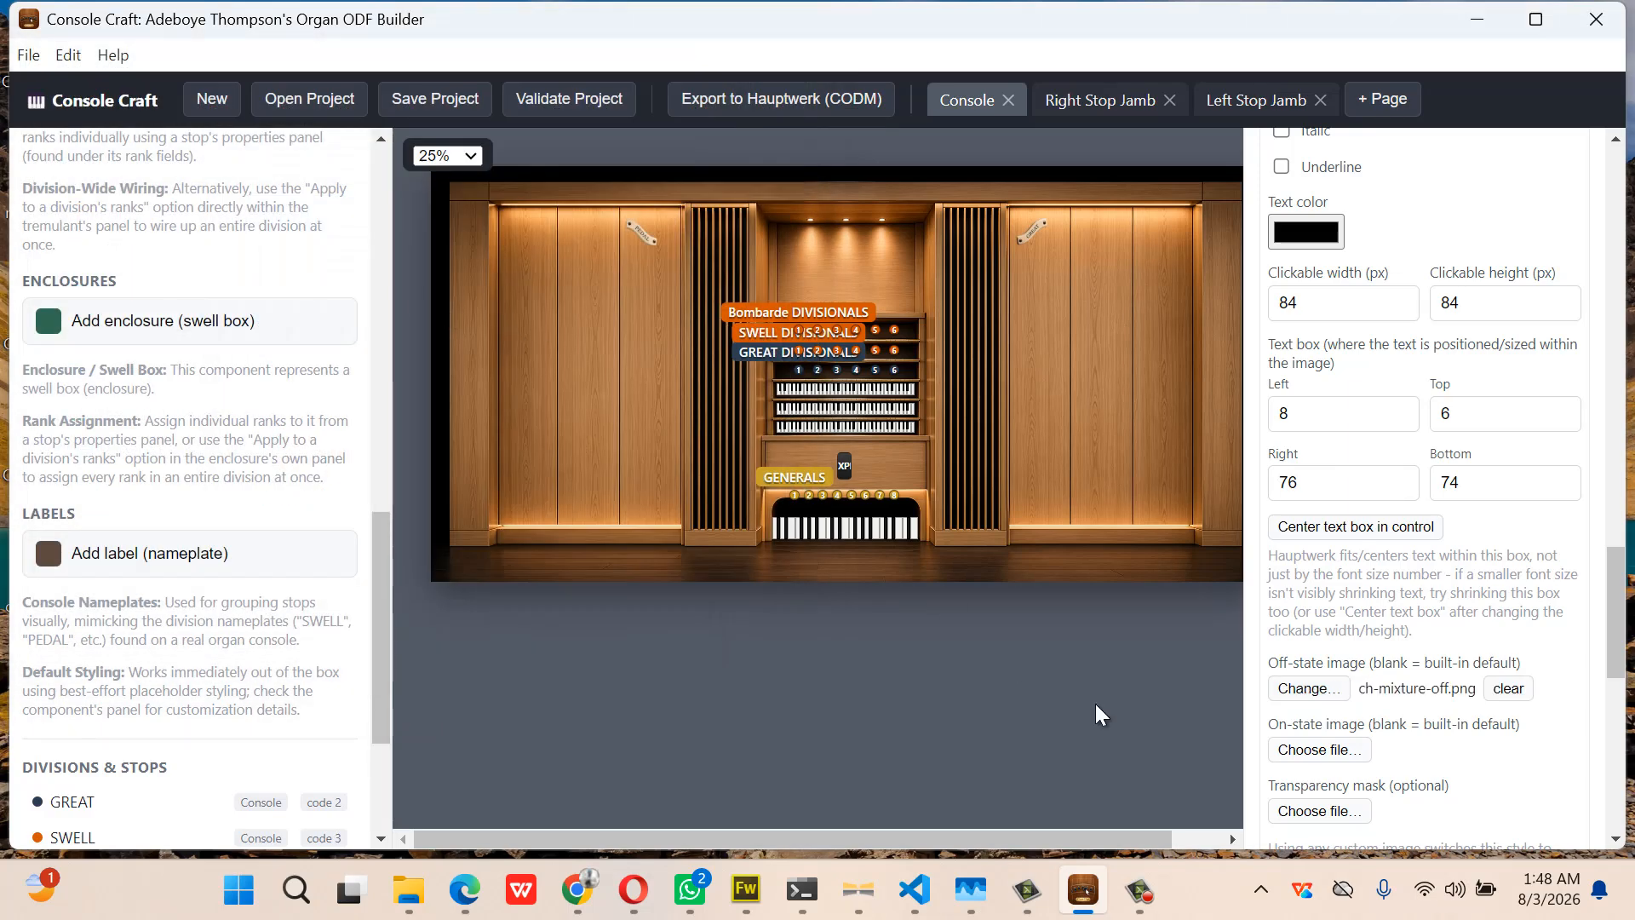
left_click(1320, 749)
double_click(446, 289)
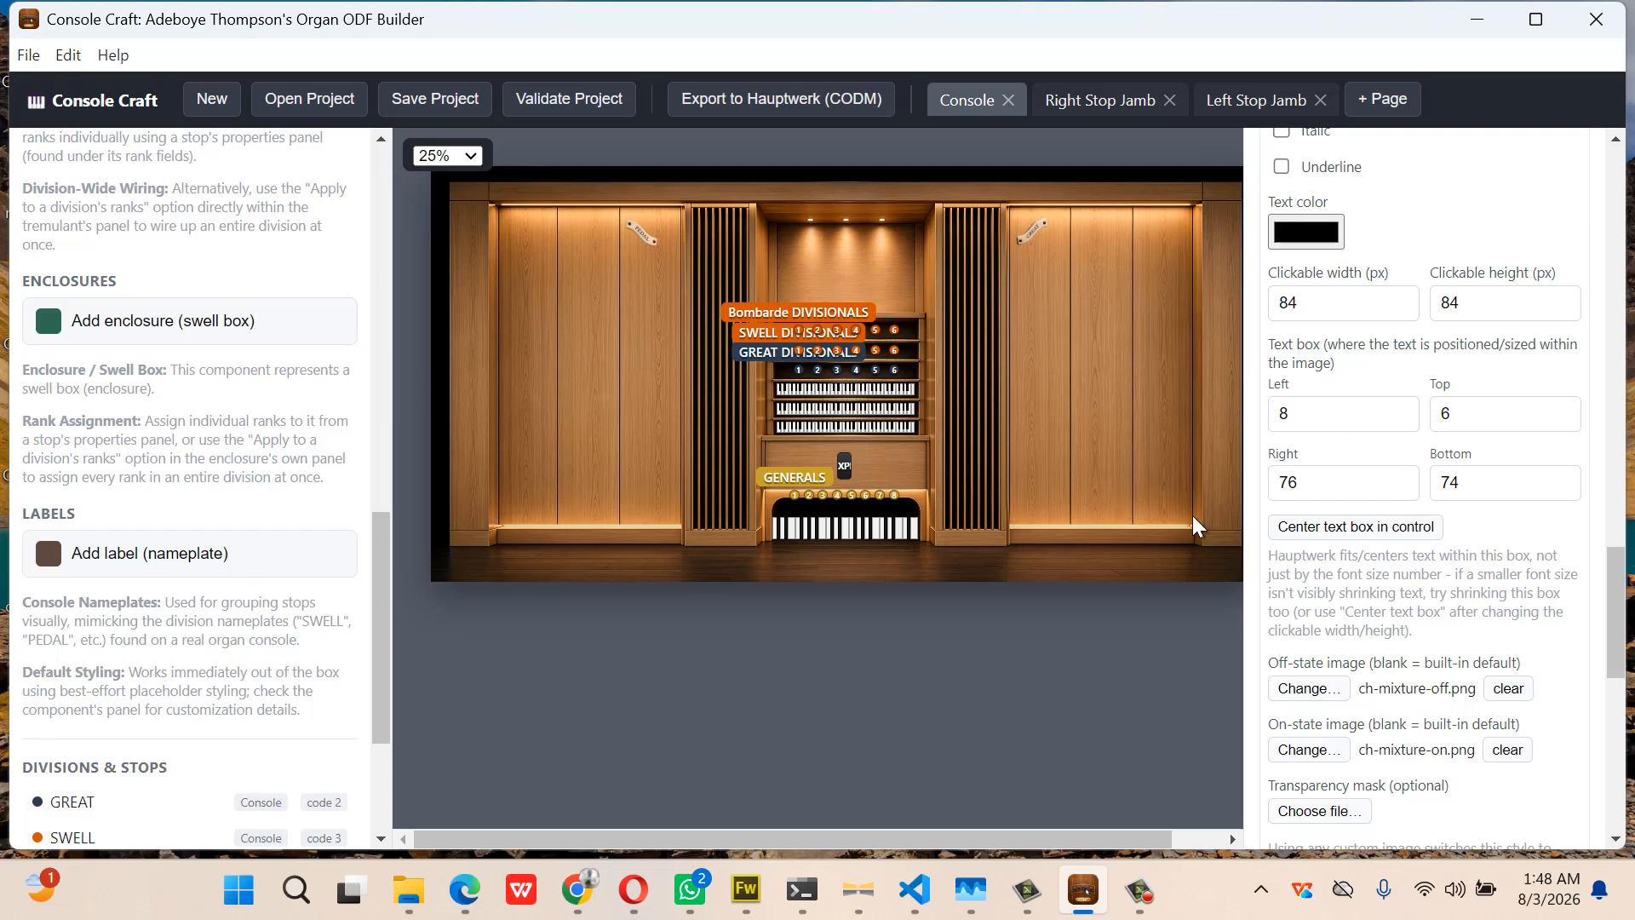
Label the mixture stop style grtMix and collapse its settings
scroll(1362, 323, "up", 3)
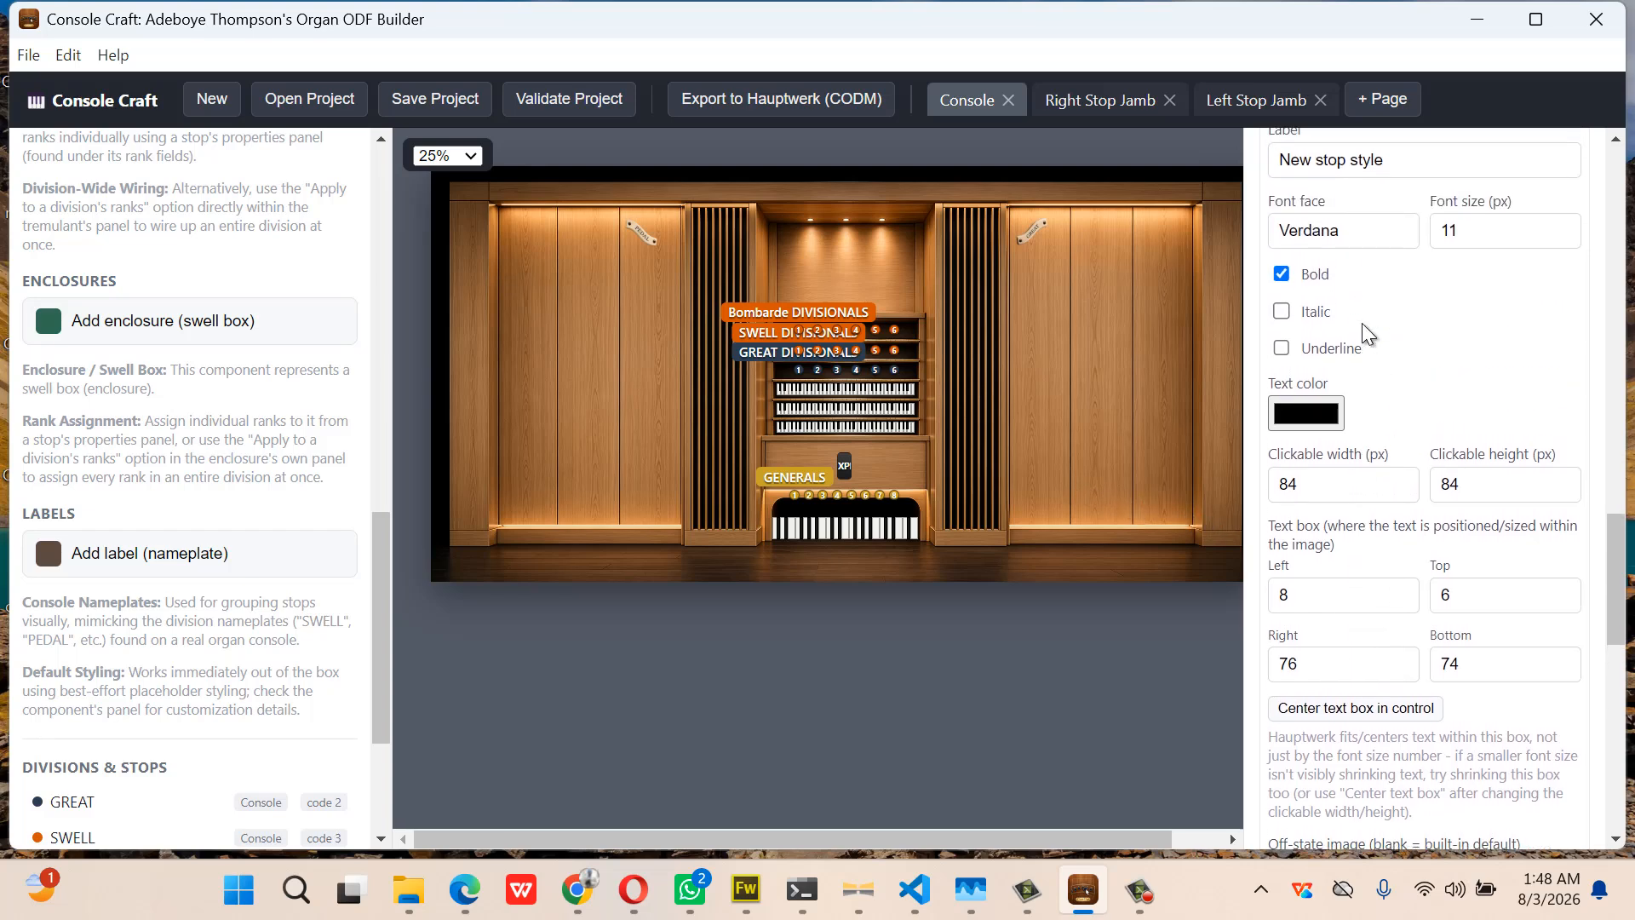
left_click_drag(1422, 211, 1249, 239)
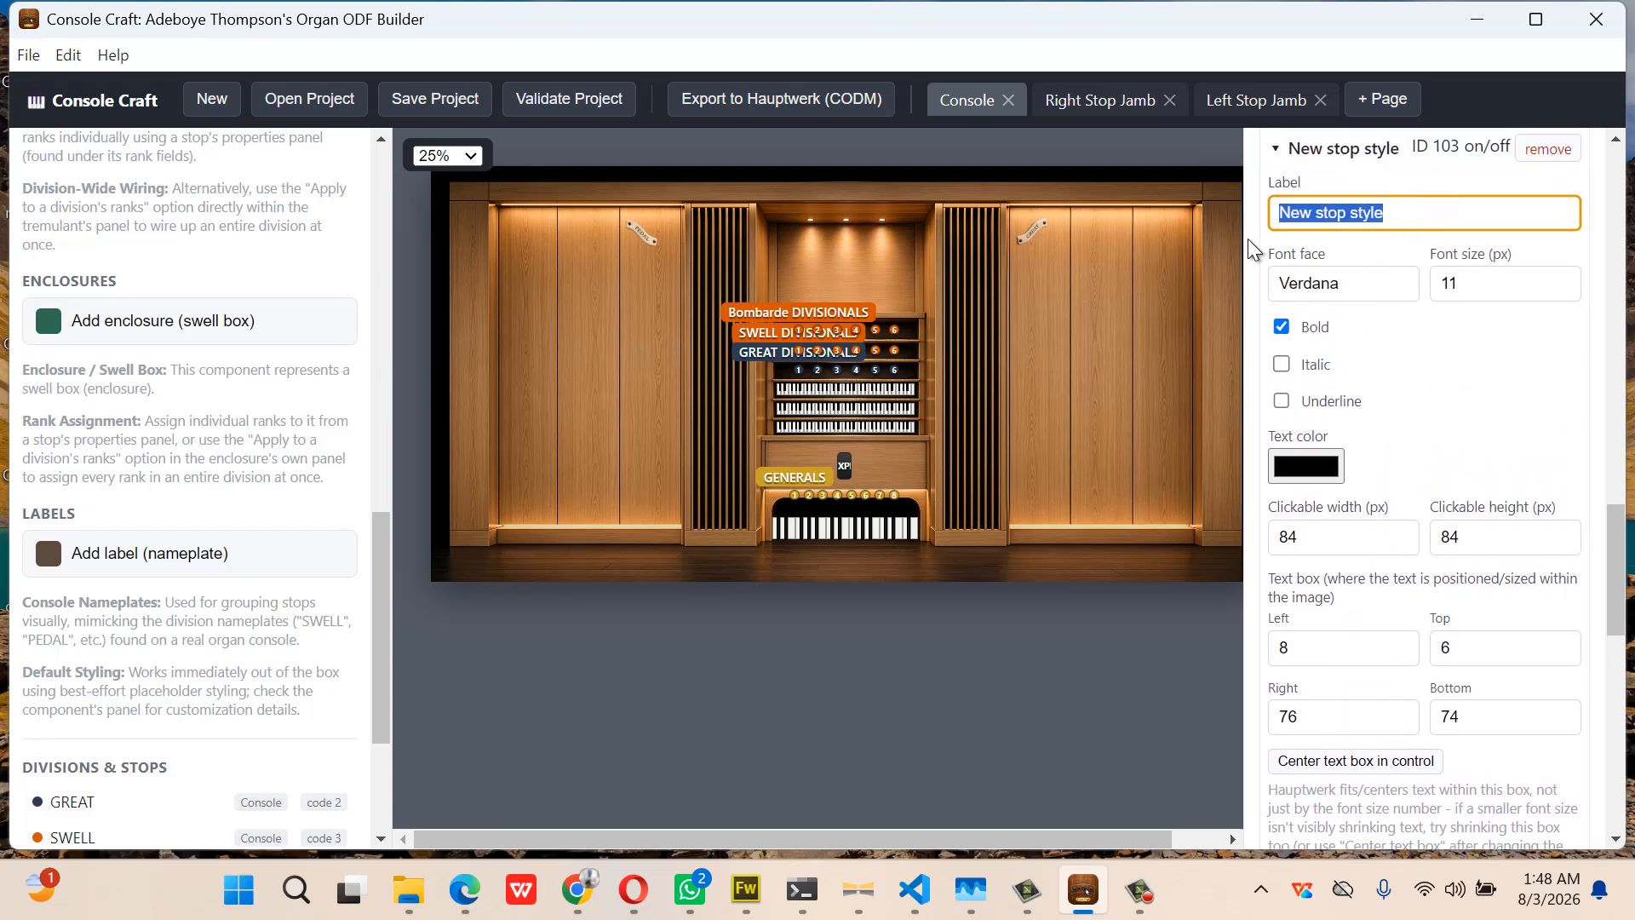
type("grt")
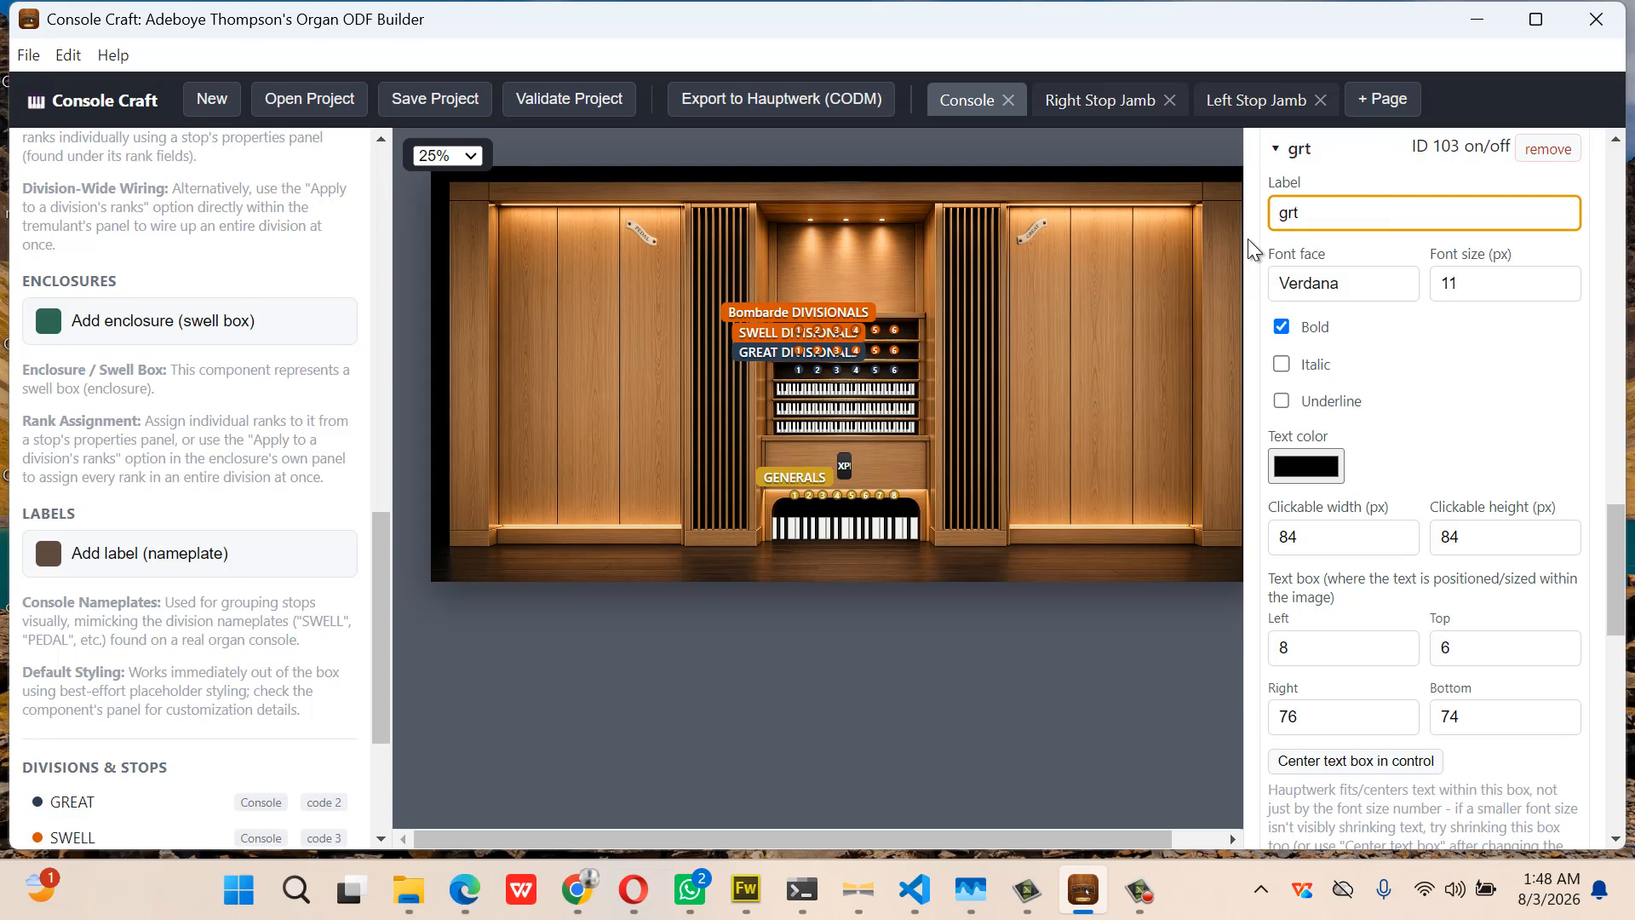
type("Mix")
left_click(1318, 152)
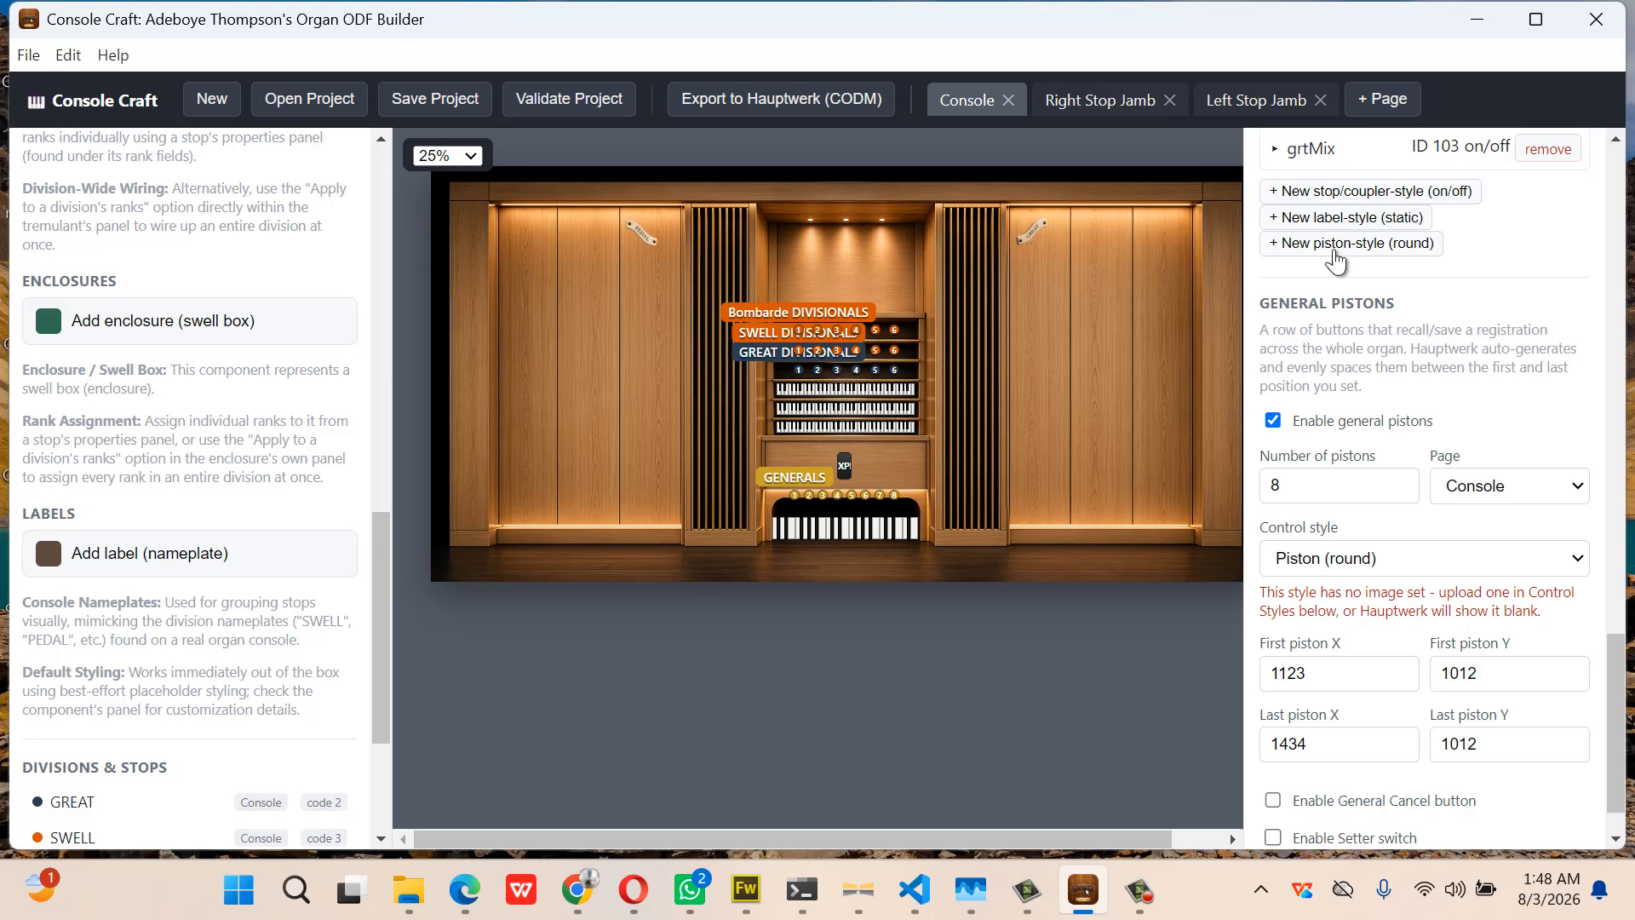
Add a new on/off stop style and give grtMix a clickable height of 62
left_click(1356, 194)
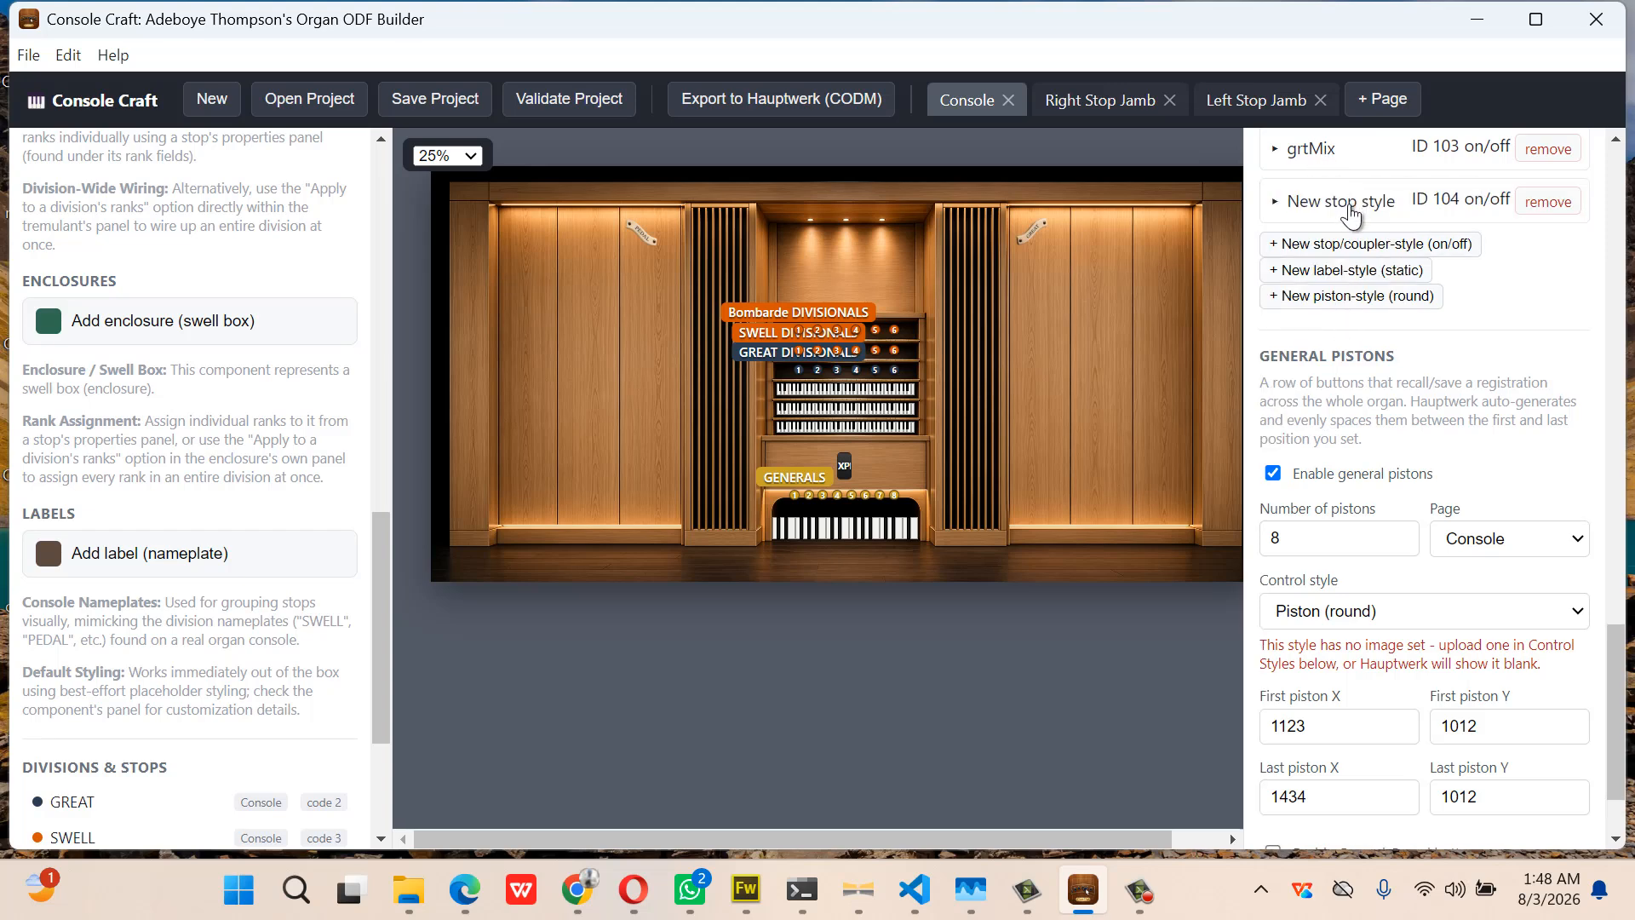
left_click(1344, 204)
scroll(1393, 638, "down", 1)
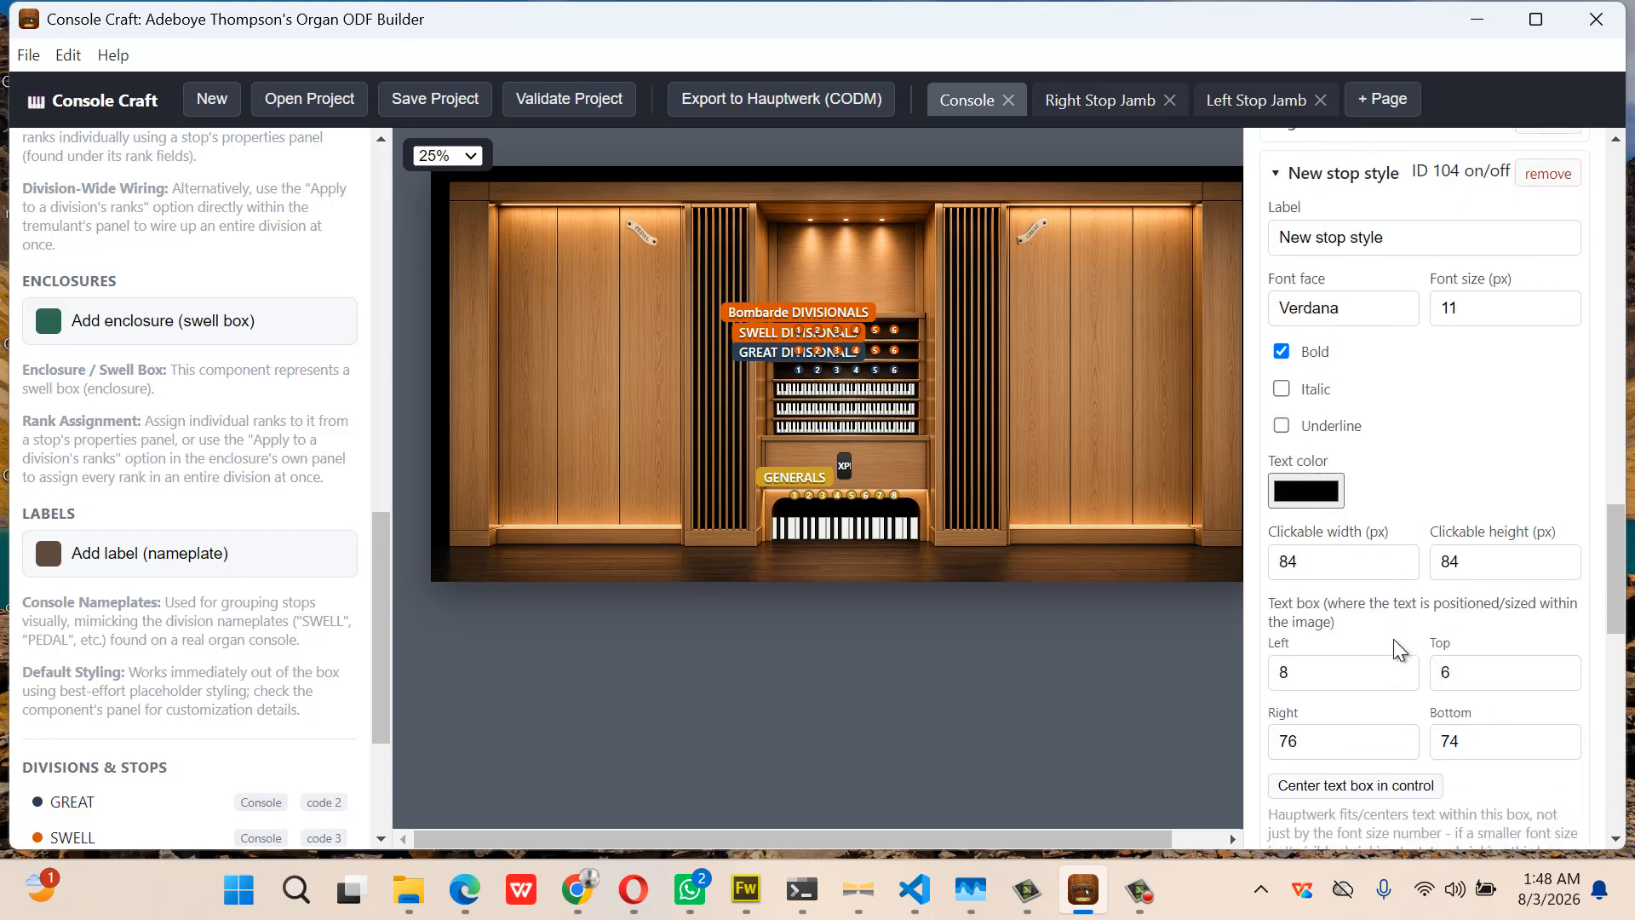
scroll(1393, 639, "up", 3)
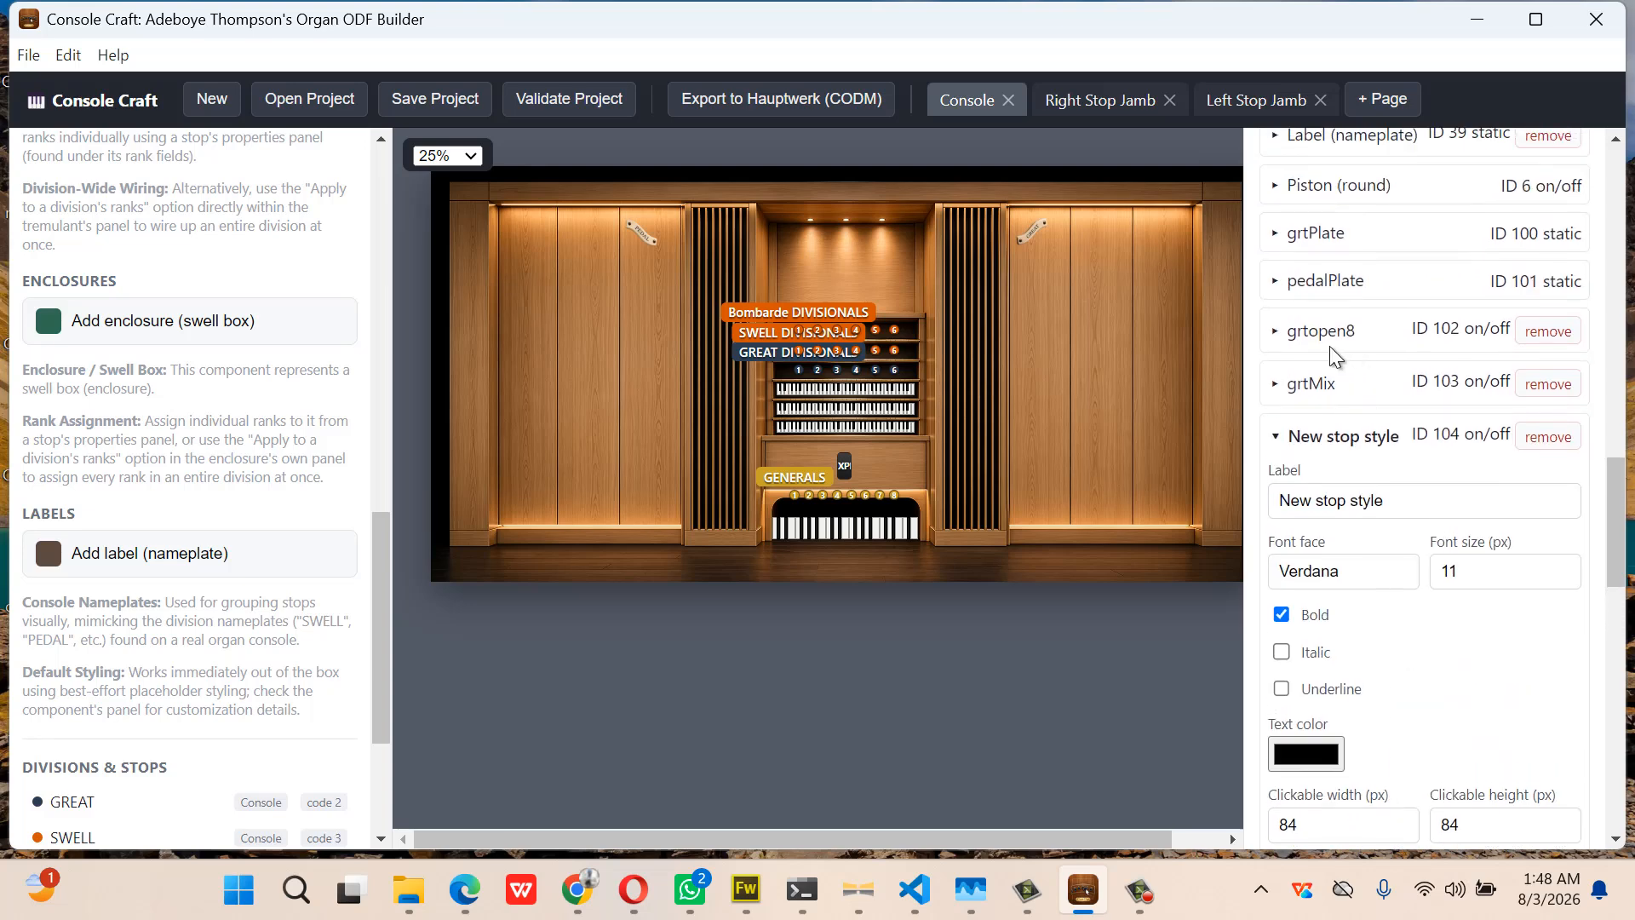
left_click(1318, 385)
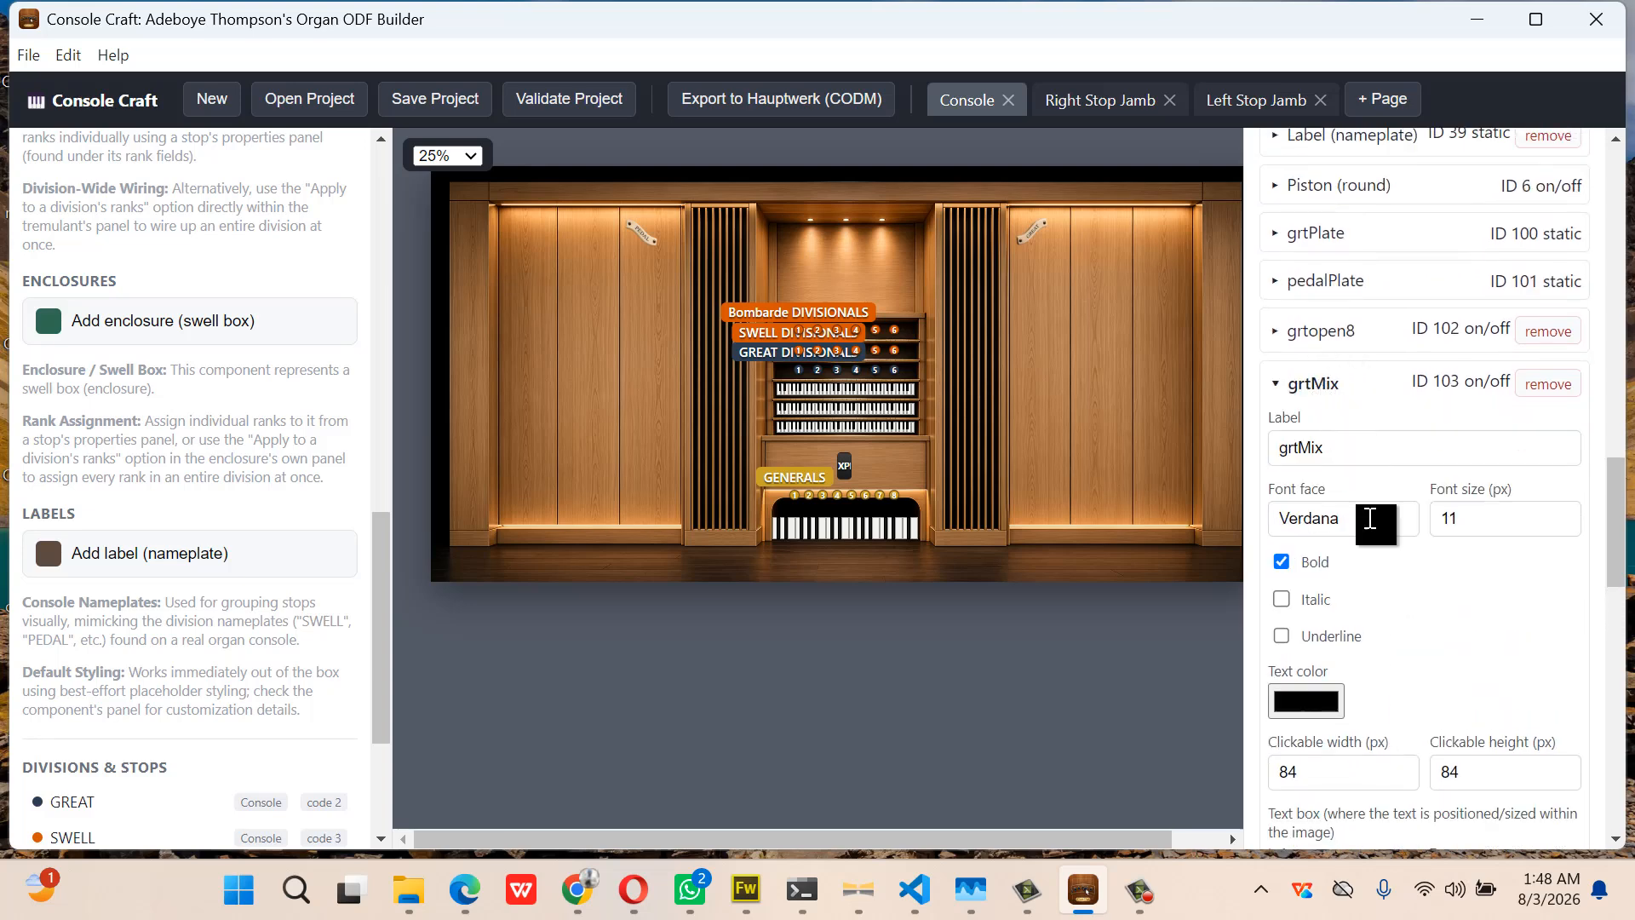
scroll(1378, 548, "down", 2)
left_click_drag(1461, 644, 1421, 651)
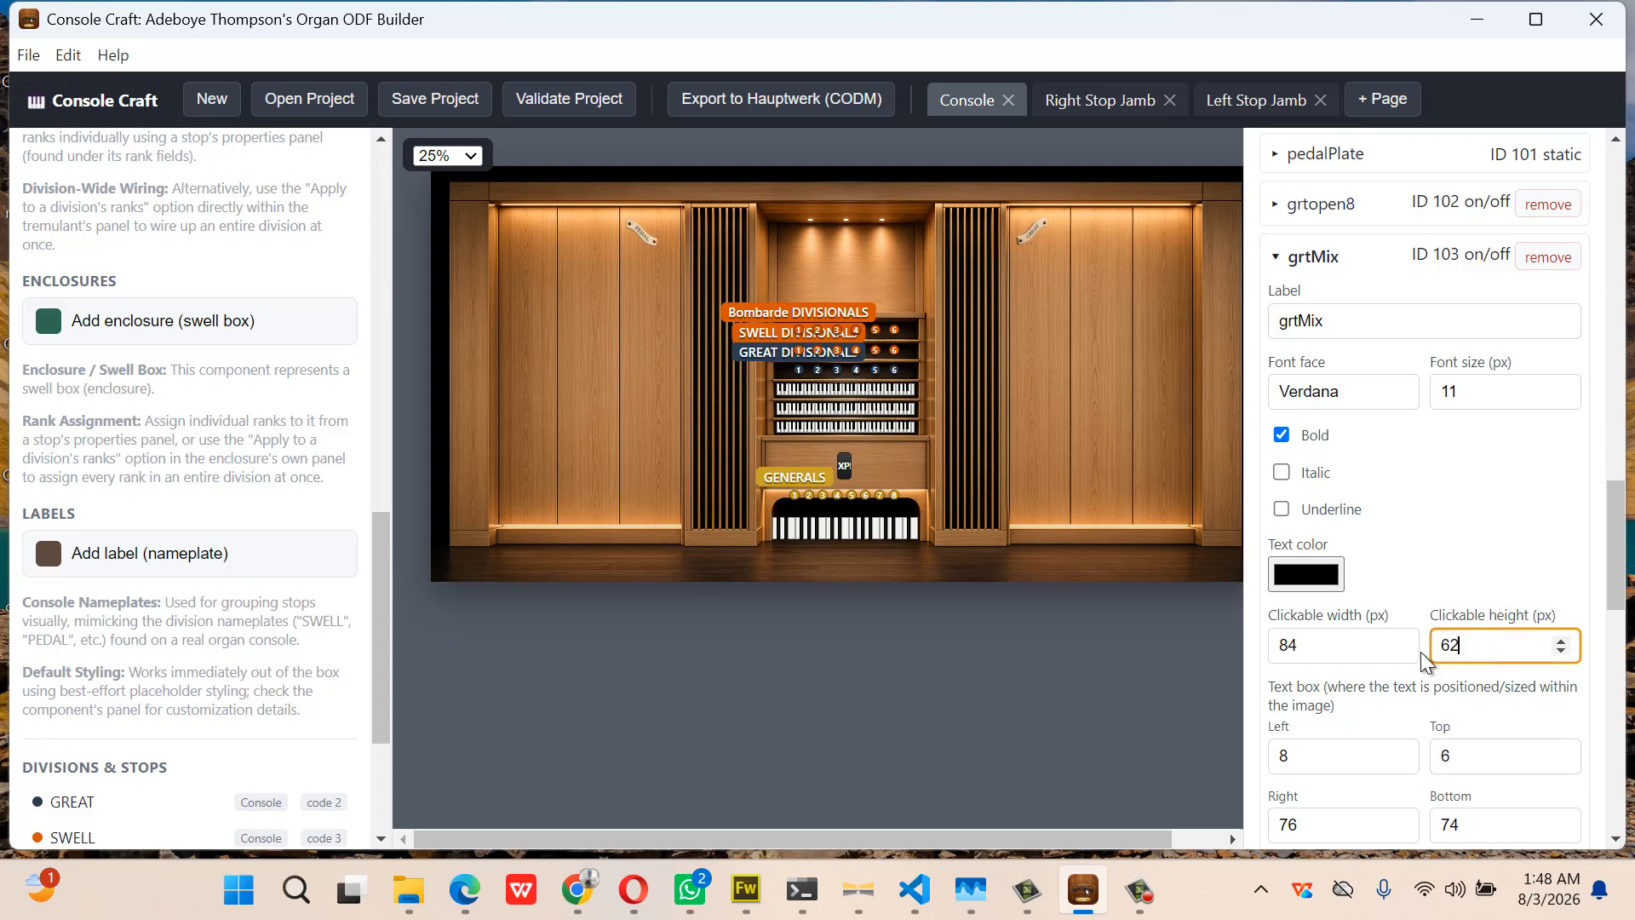
left_click(1339, 257)
Give style 104 a clickable height of 62 and the ch-trumpet-off.png / ch-trumpet-on.png images
left_click(1366, 312)
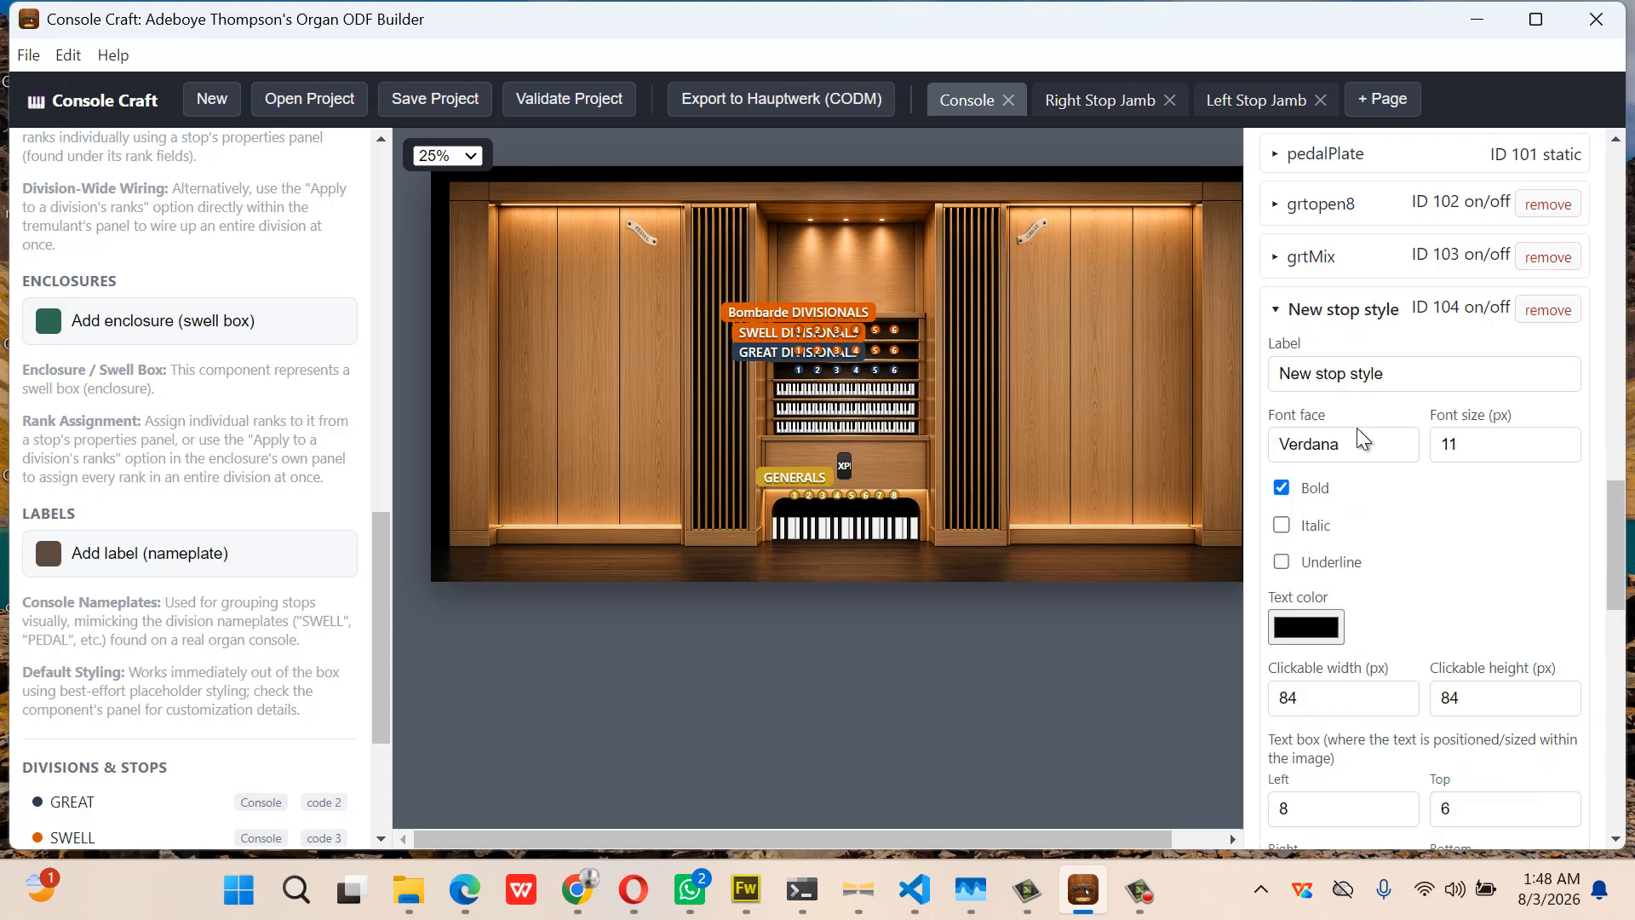
scroll(1372, 550, "down", 7)
scroll(1372, 549, "up", 1)
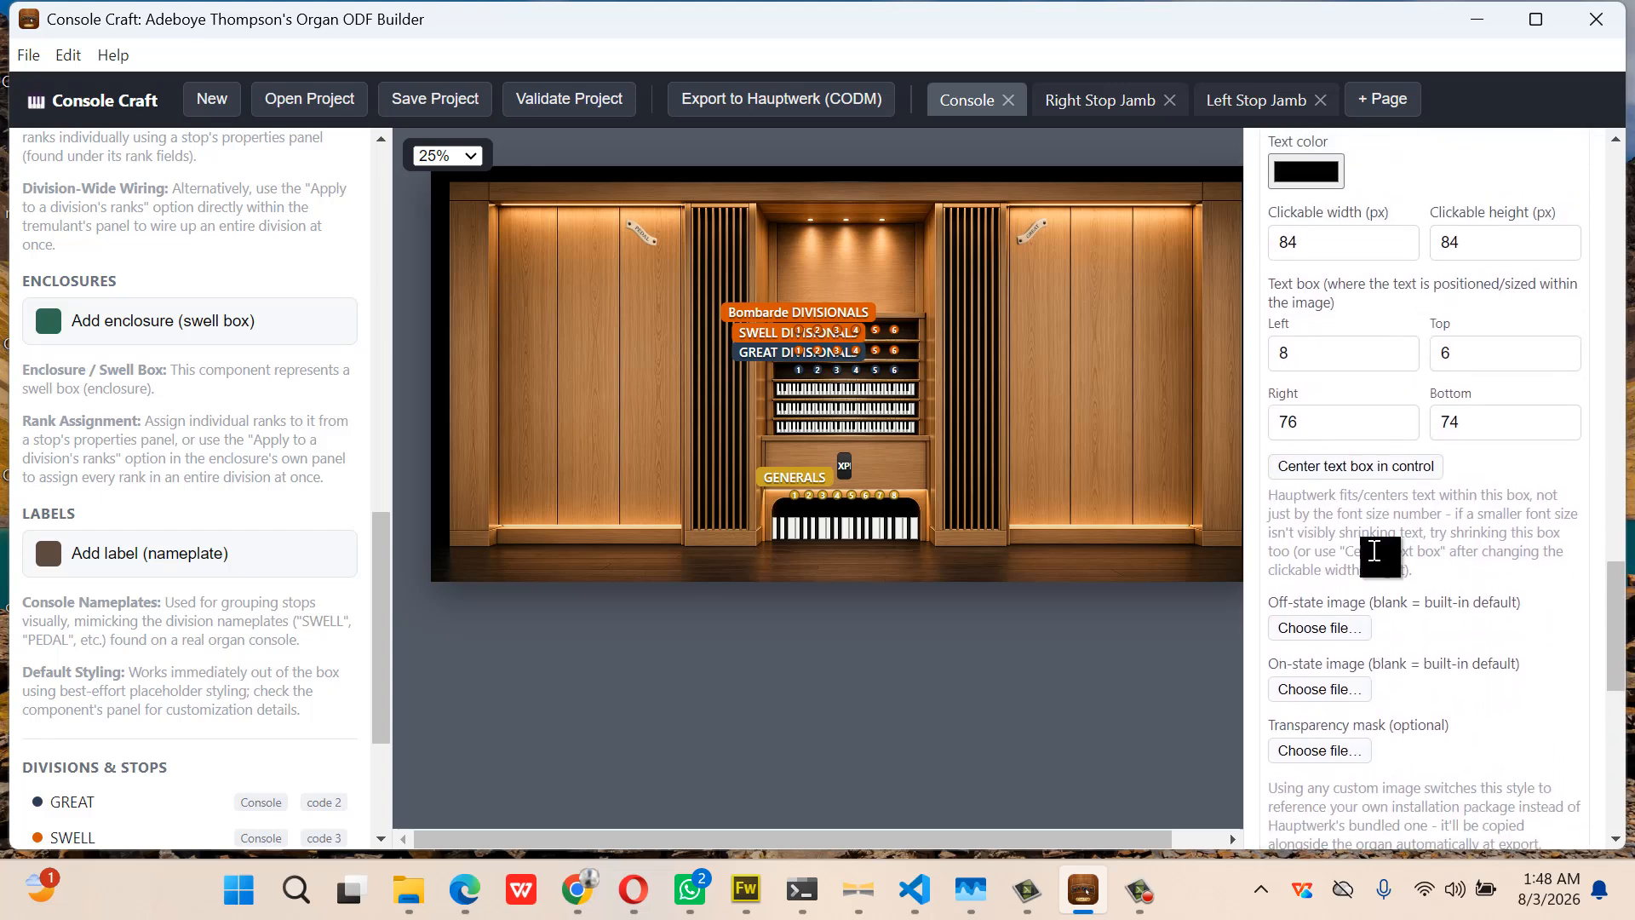
double_click(1479, 243)
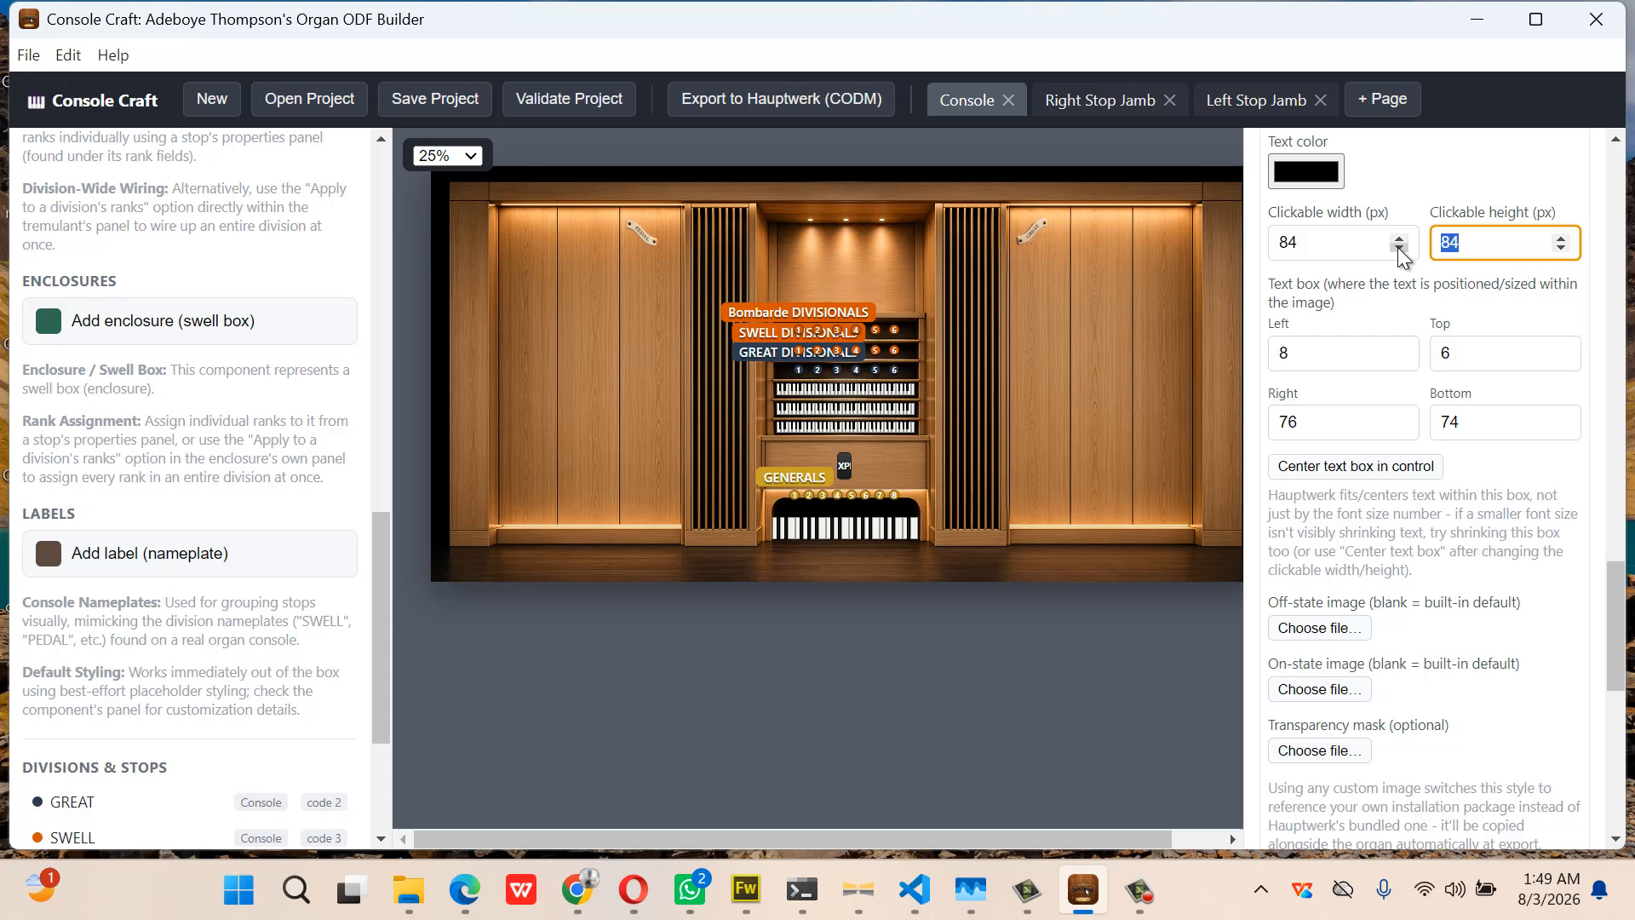
type("62")
left_click(1299, 633)
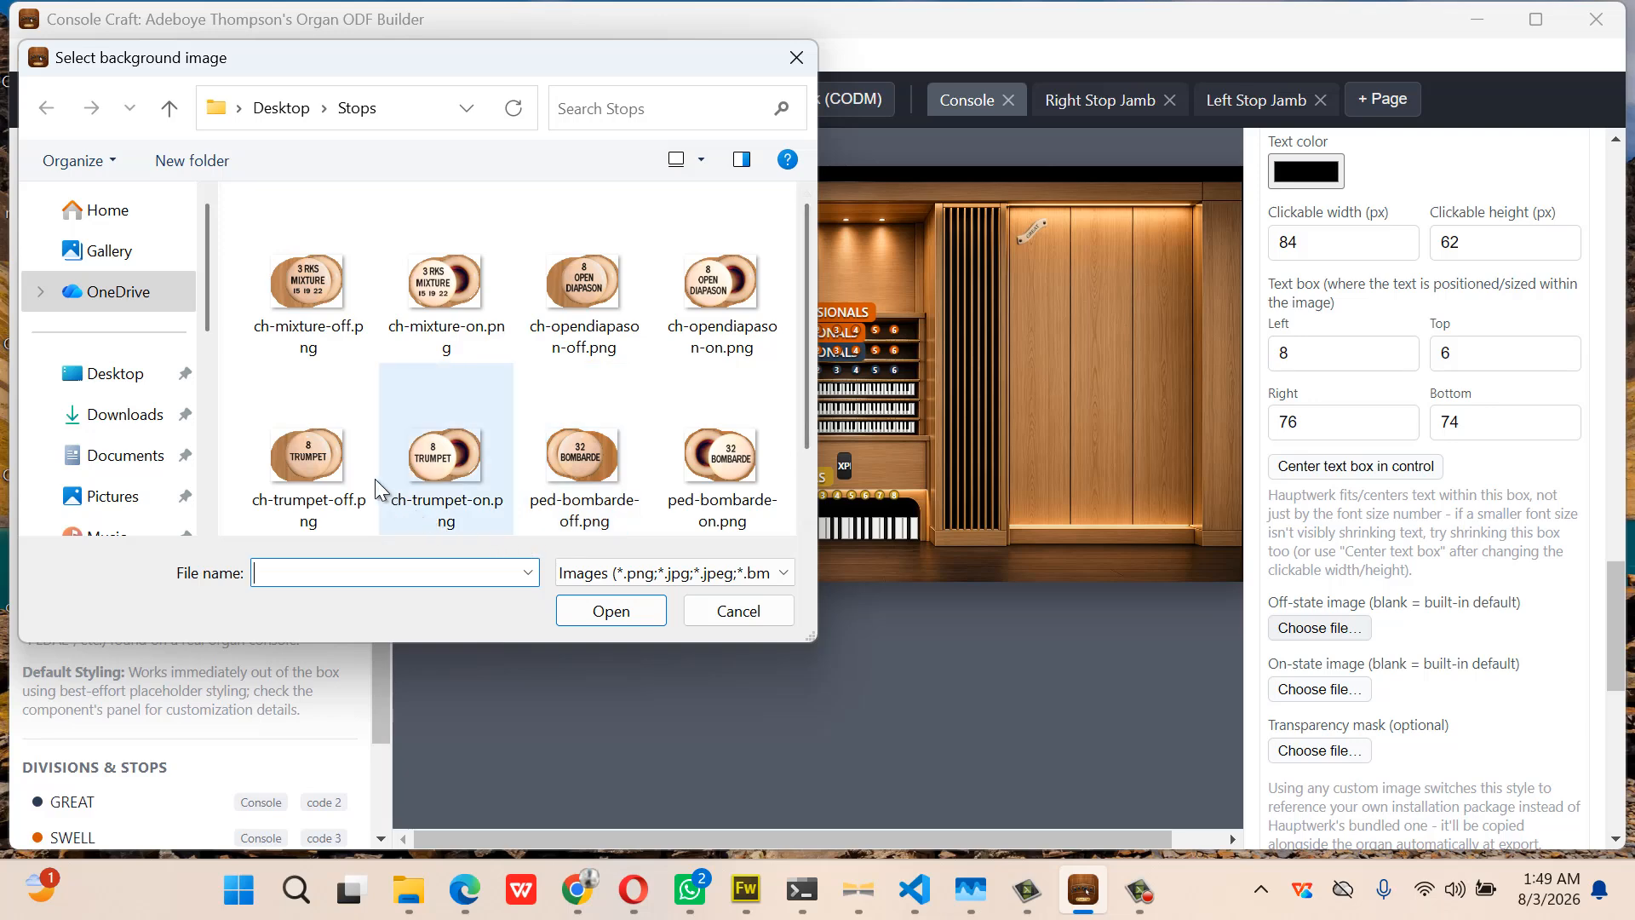
double_click(320, 457)
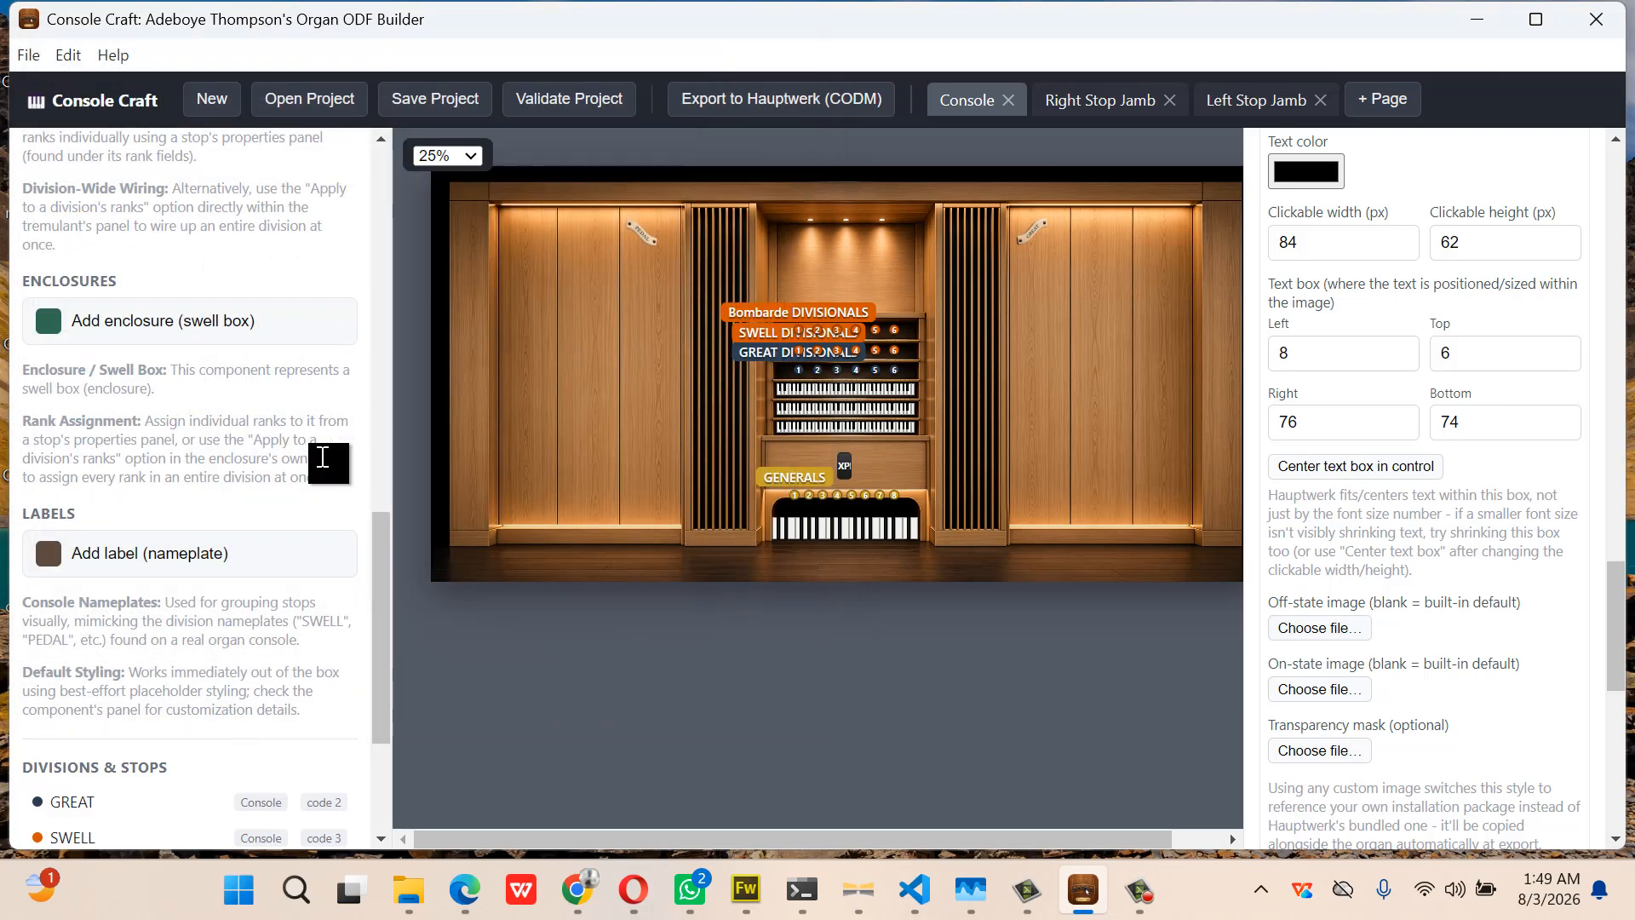
left_click(1306, 688)
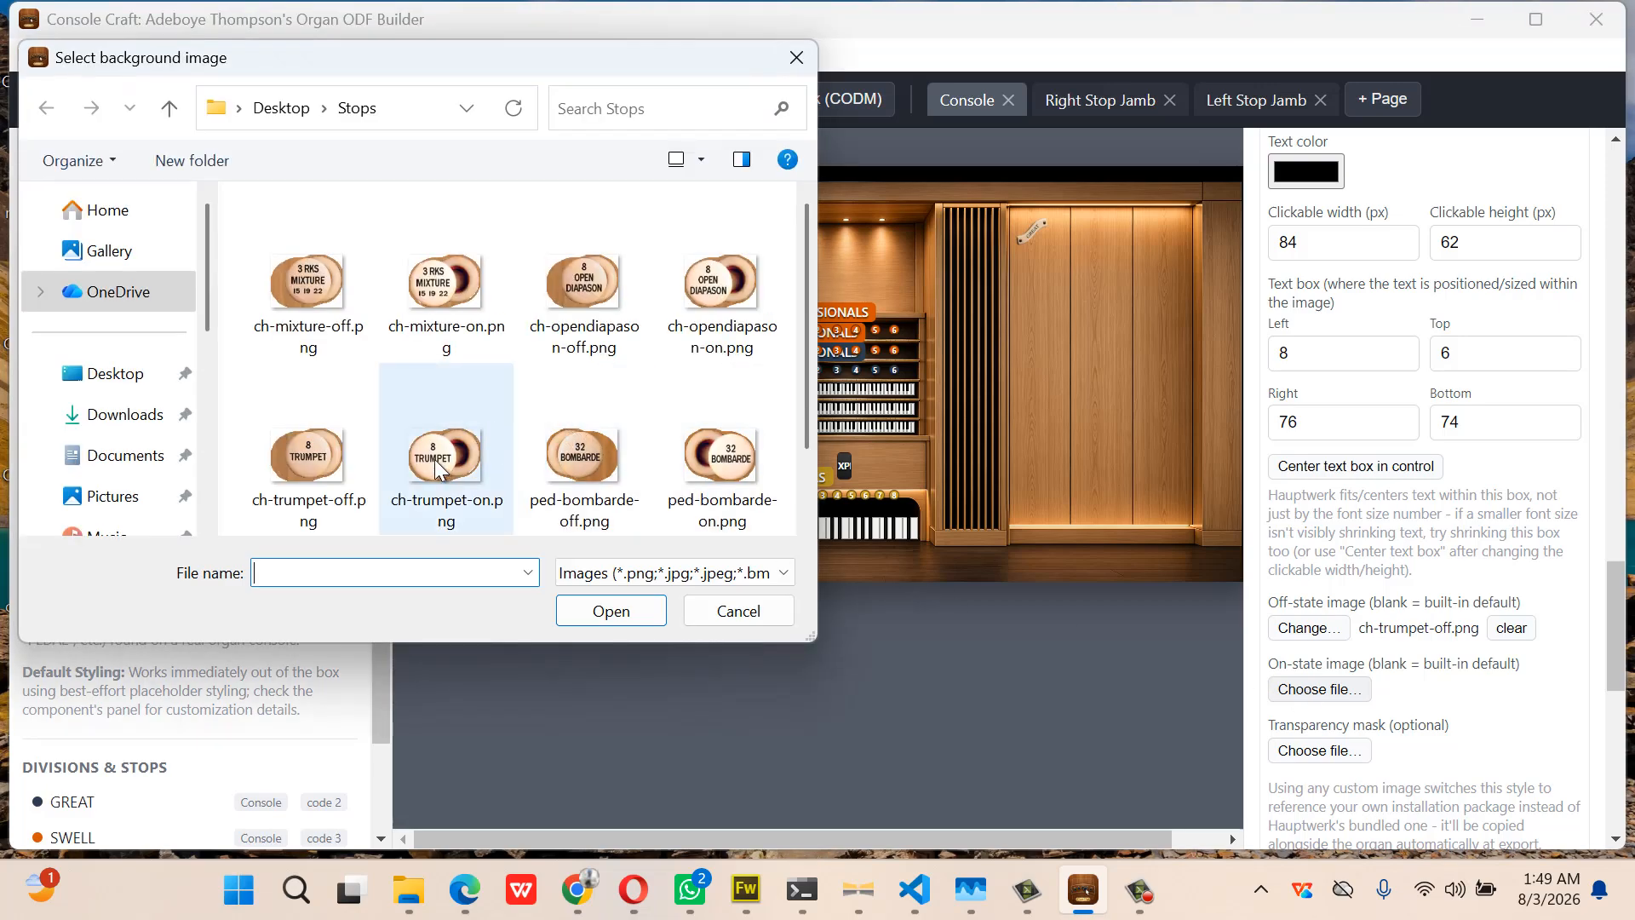
double_click(436, 467)
Label style 104 gtrTrump and collapse its settings
scroll(1439, 374, "up", 3)
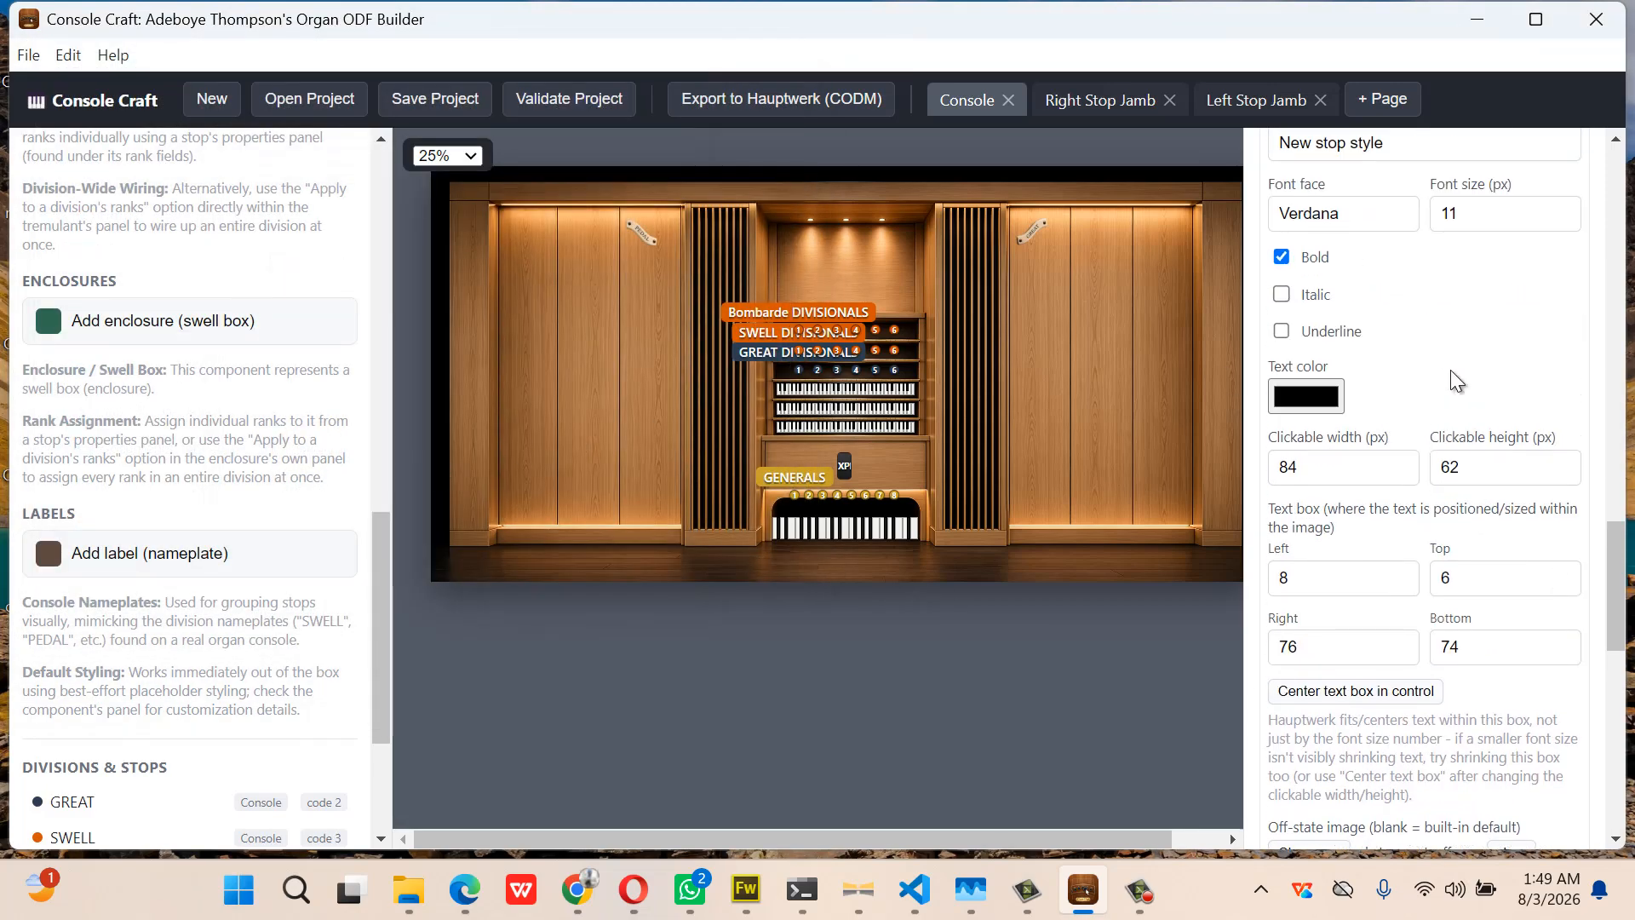
scroll(1450, 370, "up", 2)
left_click_drag(1423, 245, 1256, 259)
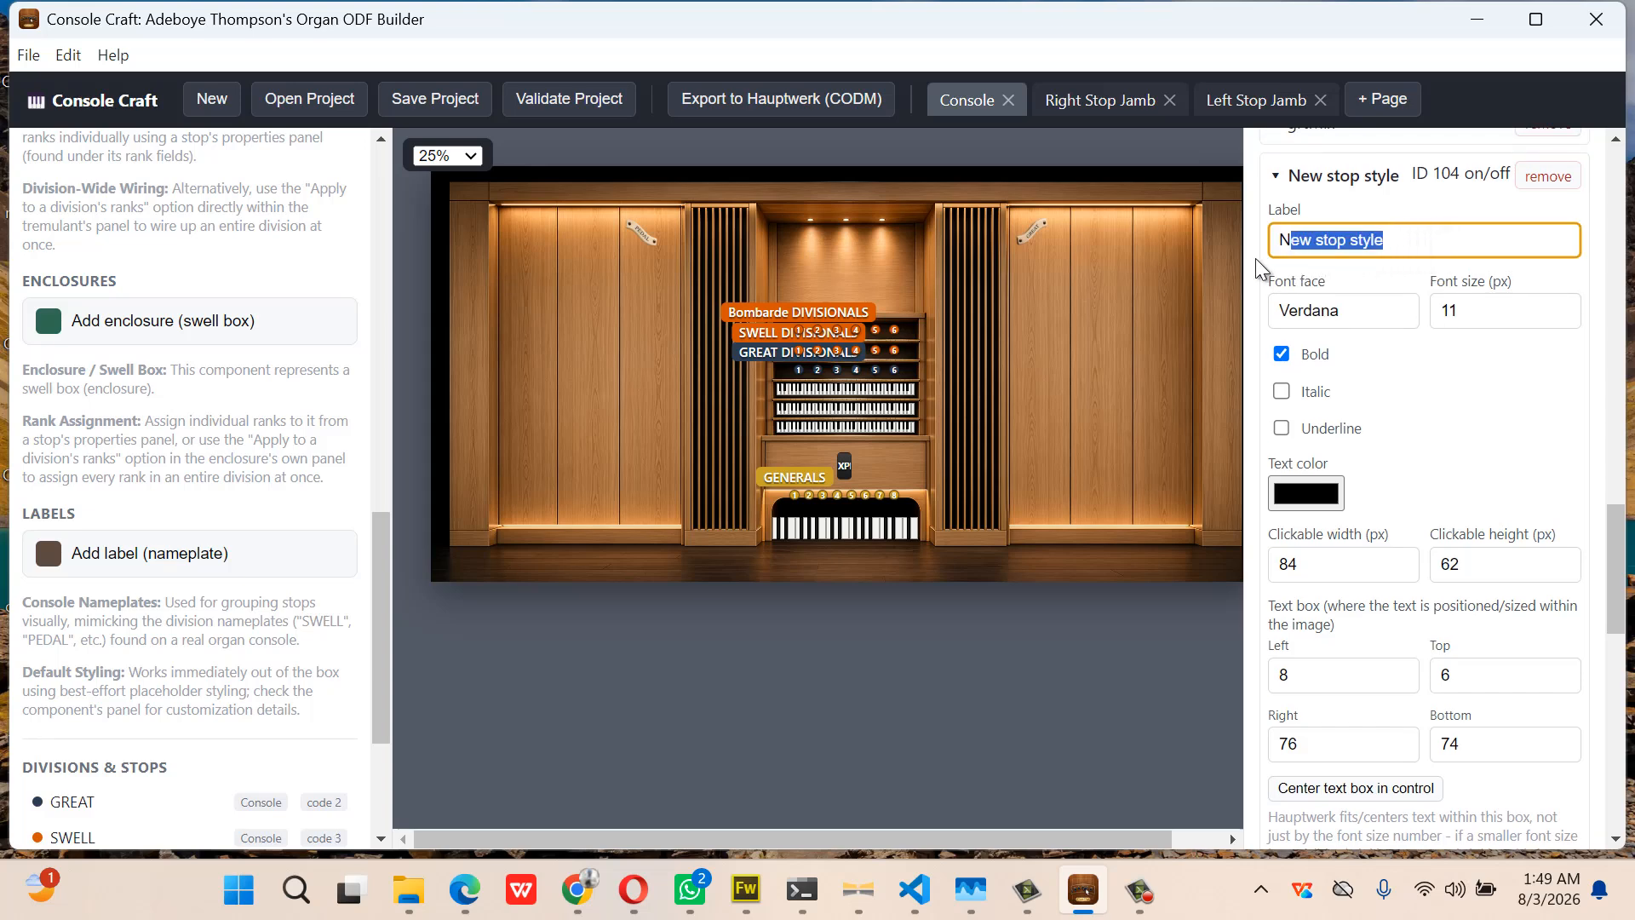
type("gt")
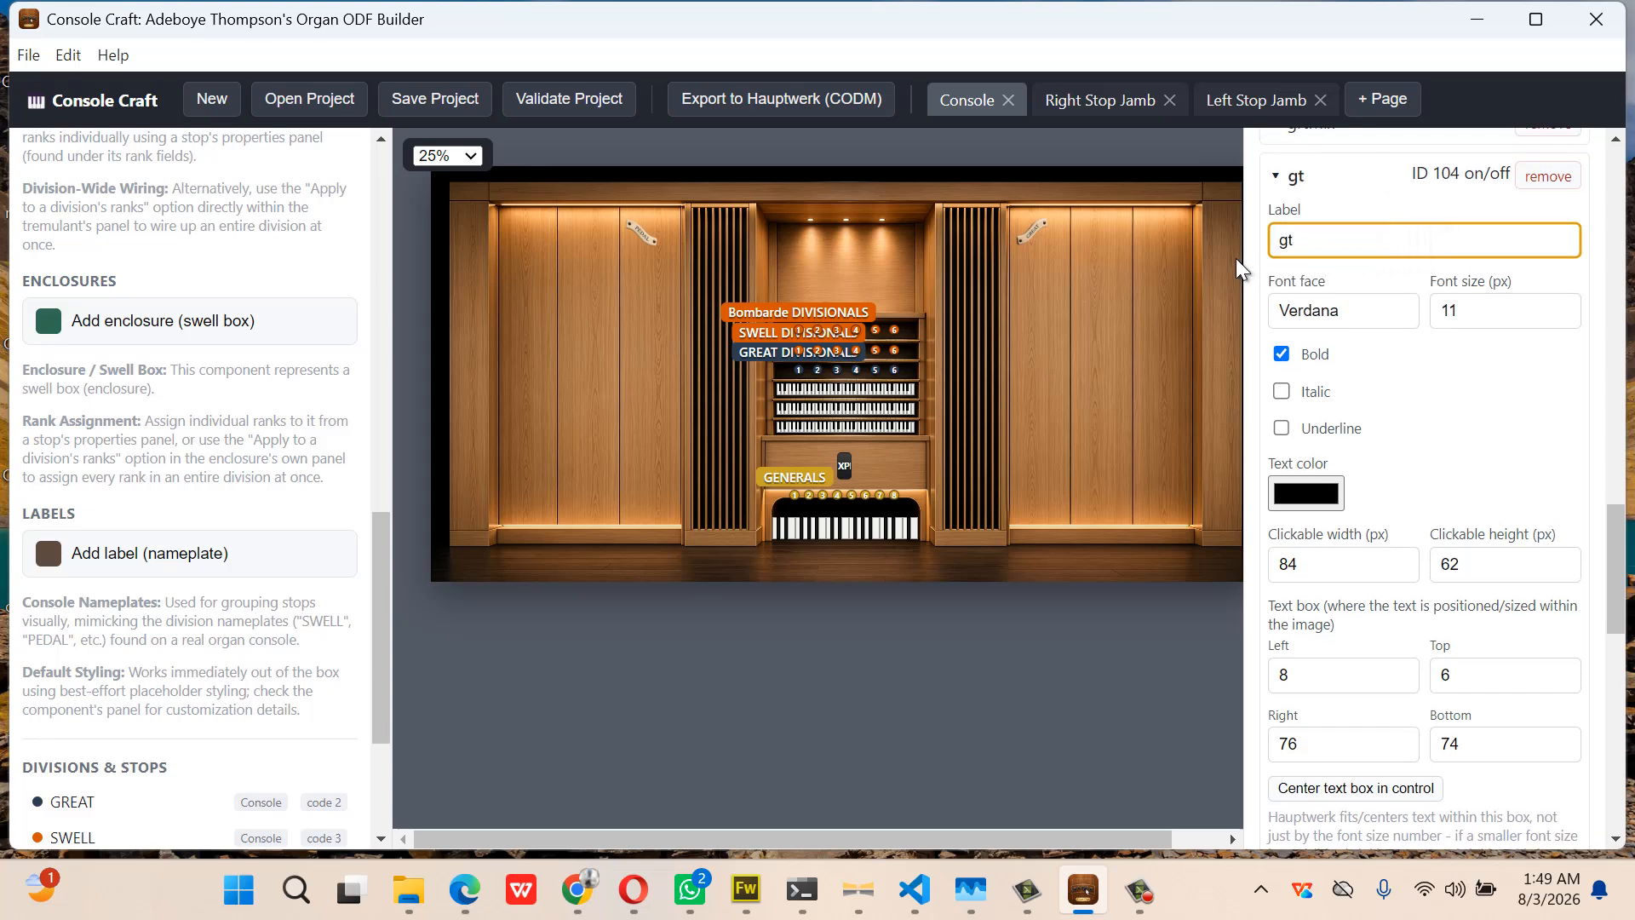
key("BackSpace")
type("trTrump")
left_click(1300, 189)
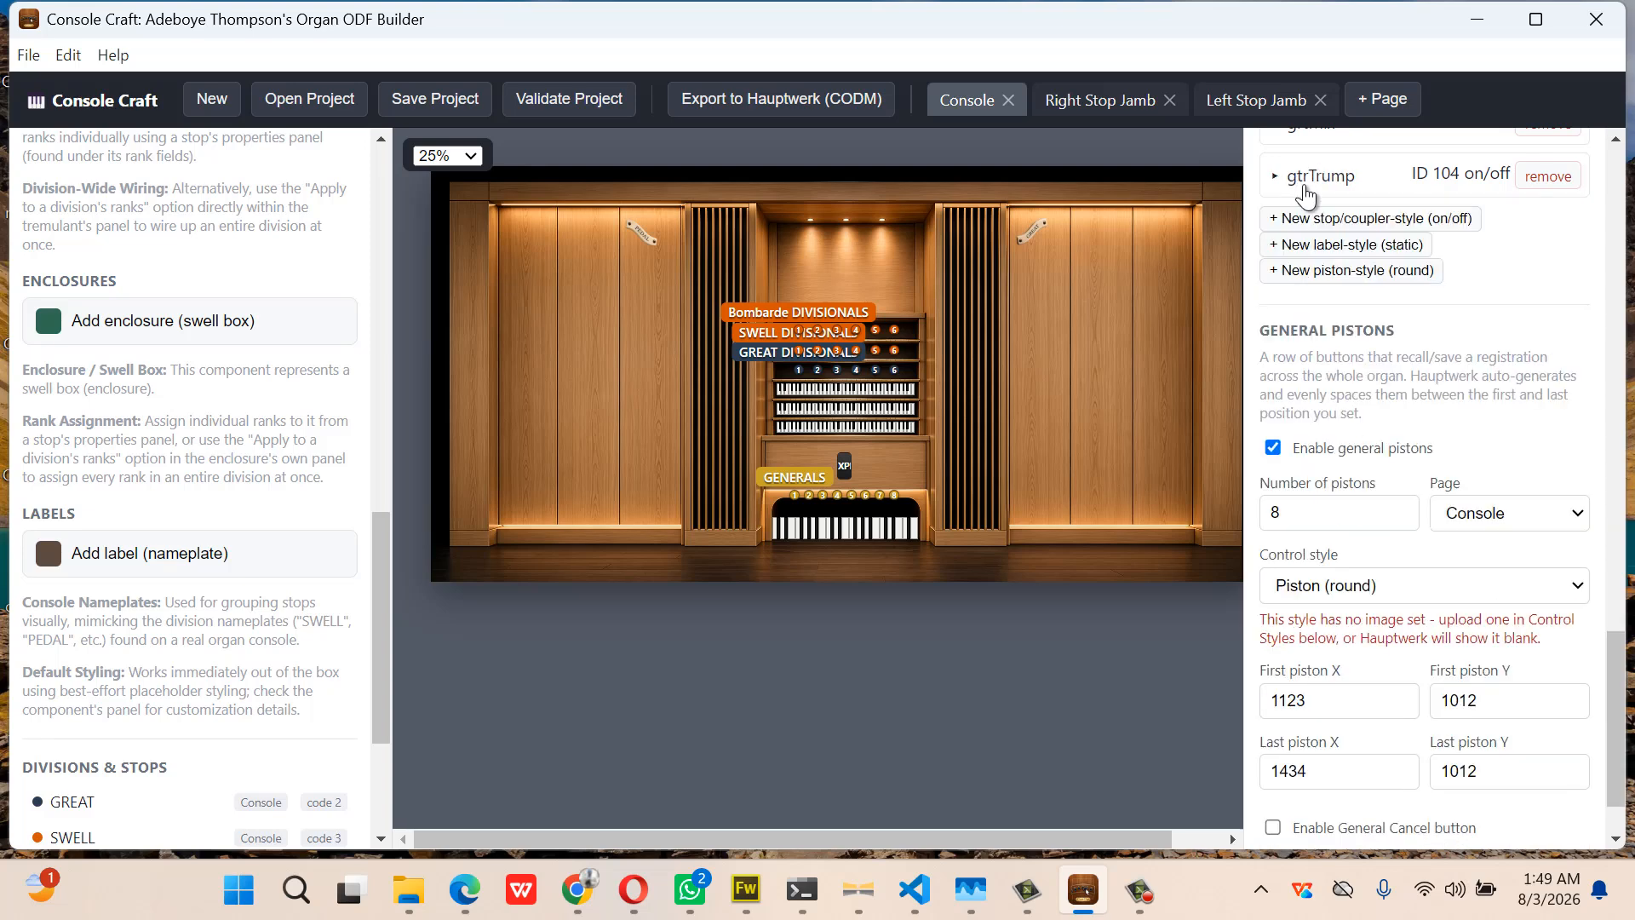
Add stop style 105 using ped-bombarde-off.png and ped-bombarde-on.png as its off/on images
left_click(1357, 223)
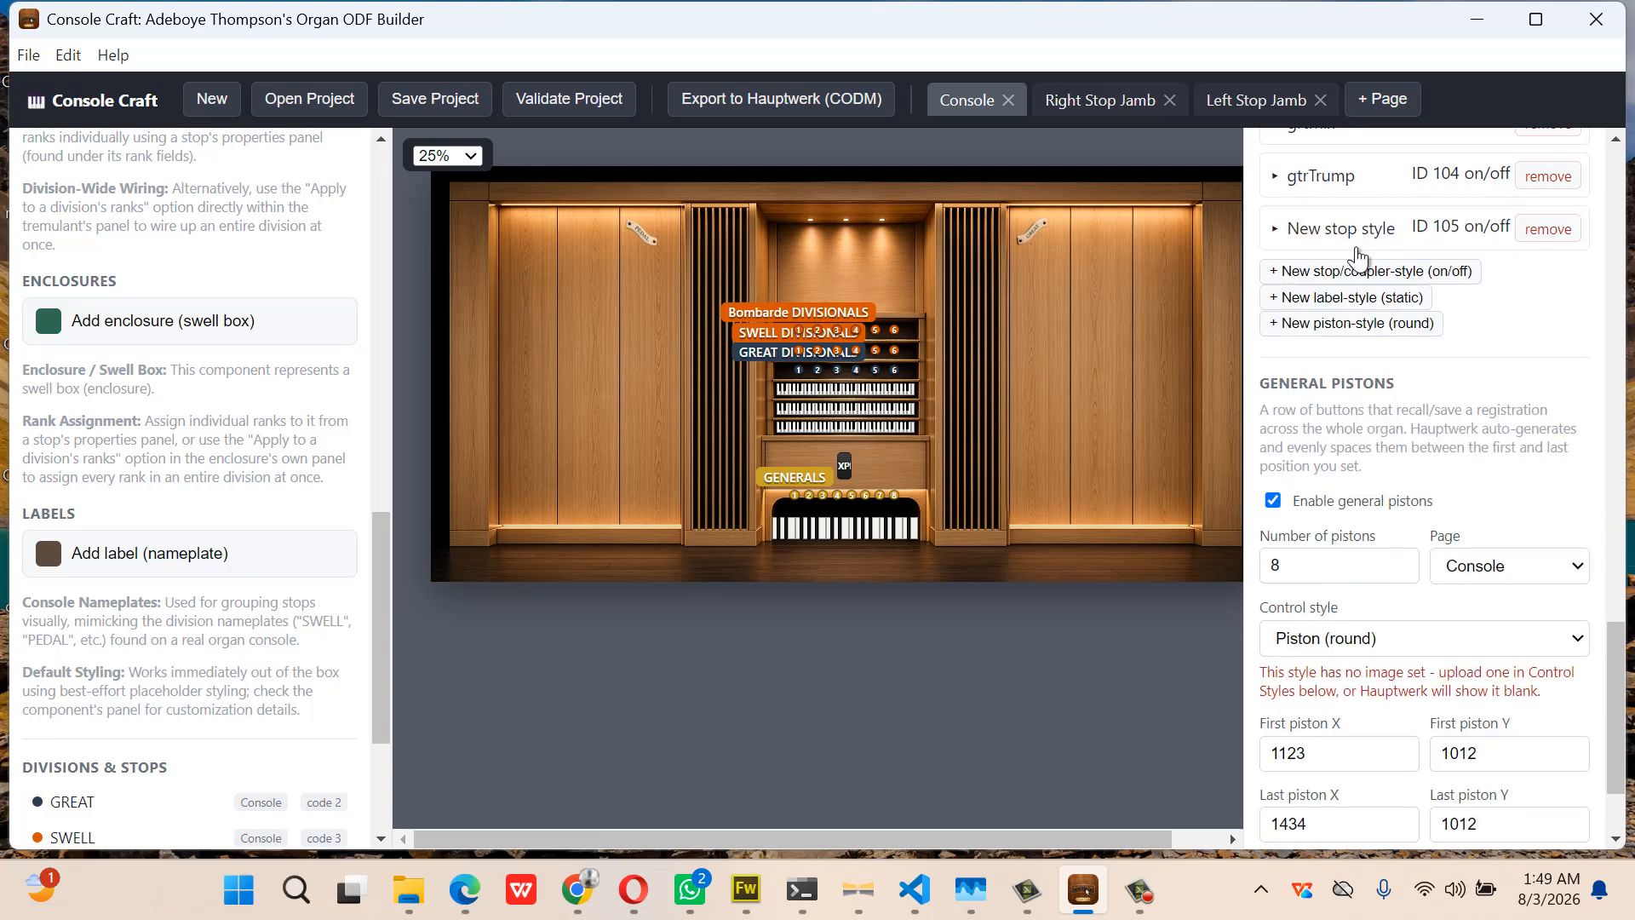
left_click(1346, 229)
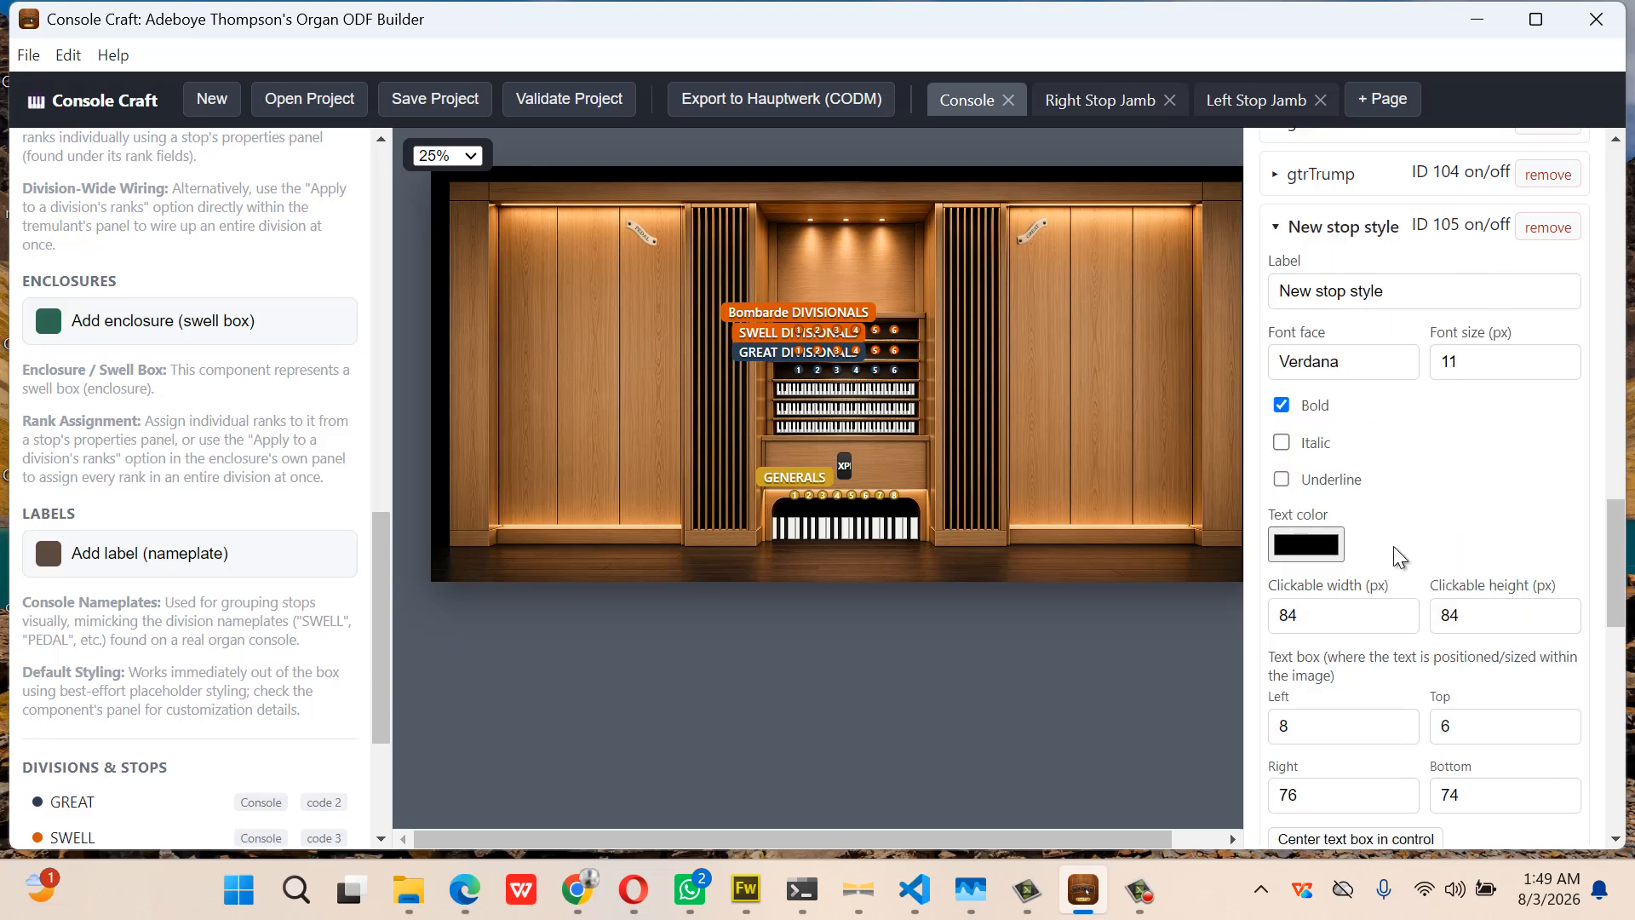
scroll(1393, 545, "down", 3)
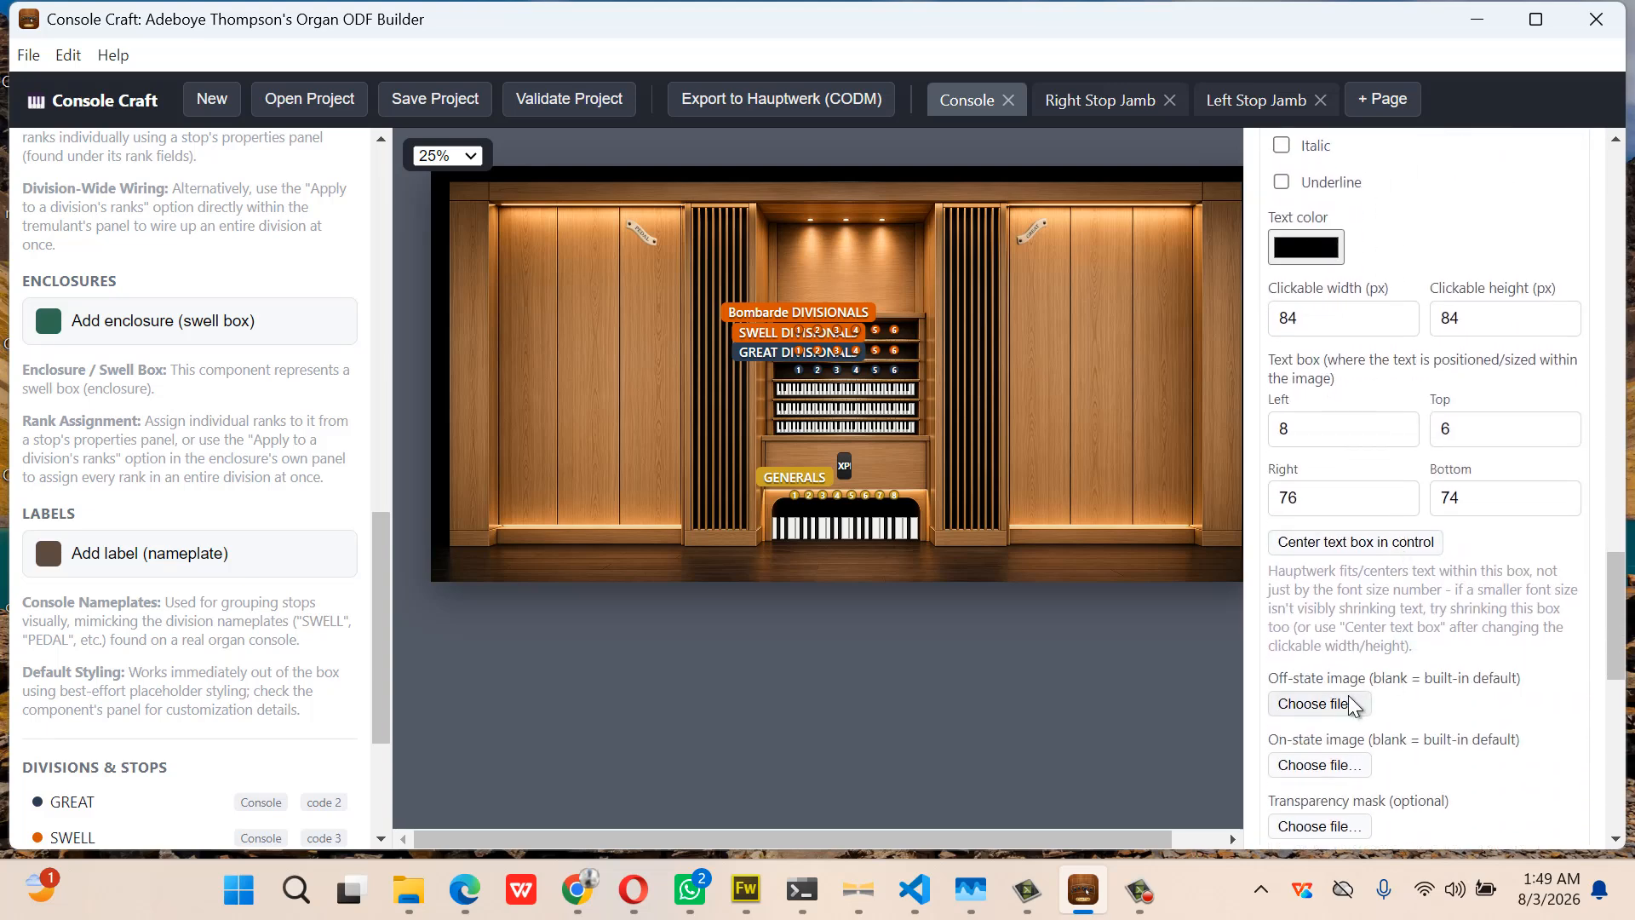
left_click(1347, 694)
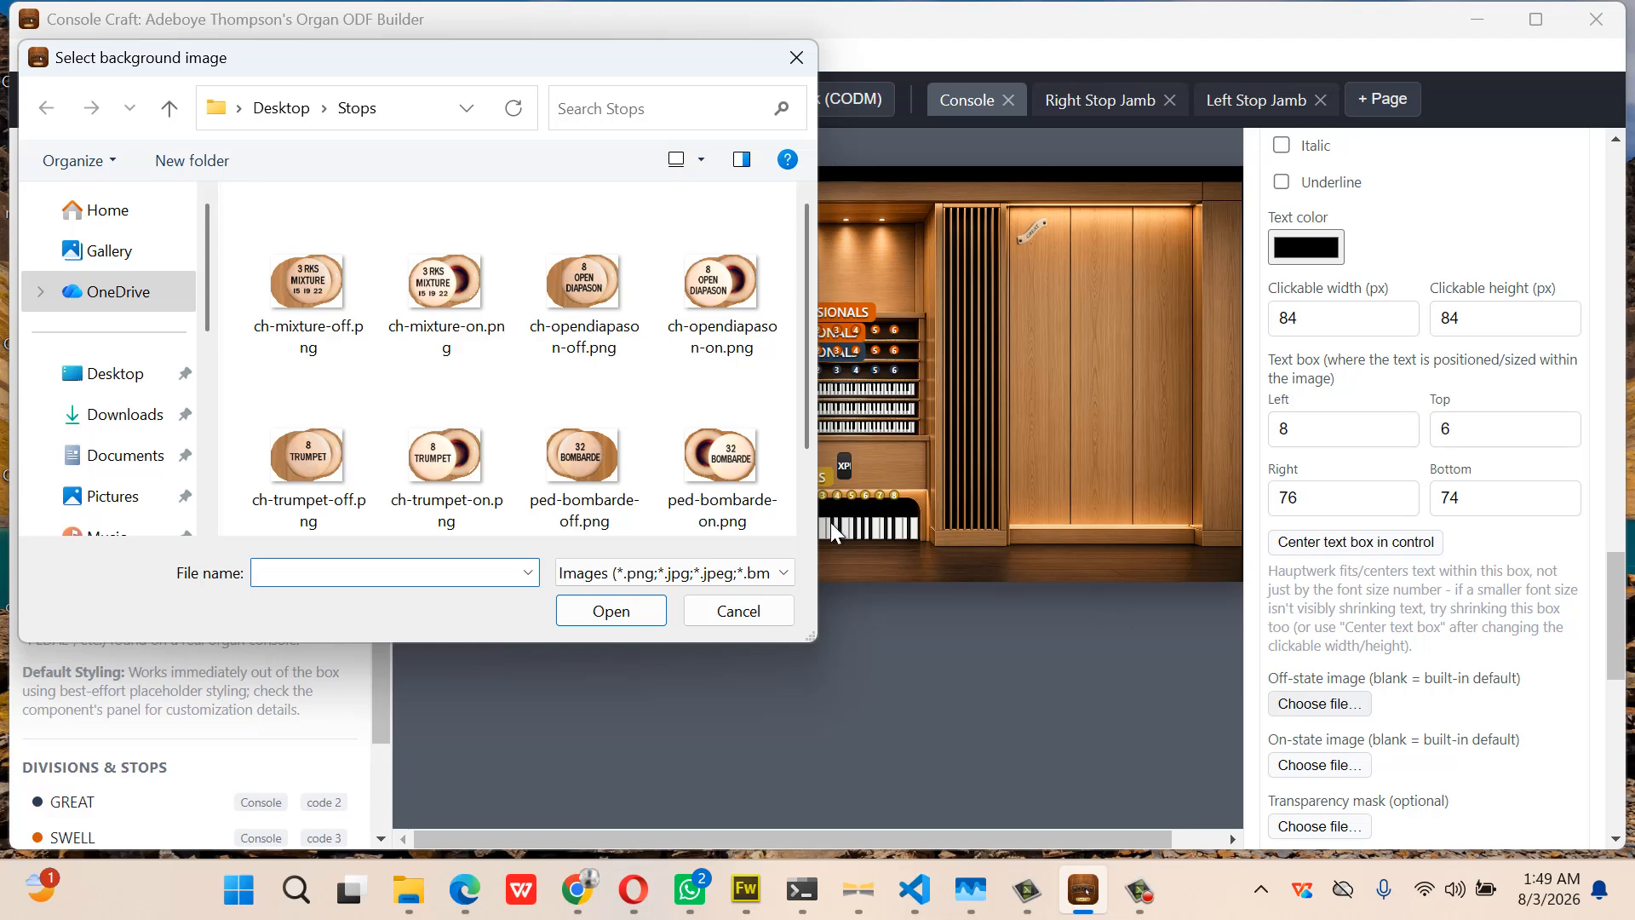
double_click(591, 460)
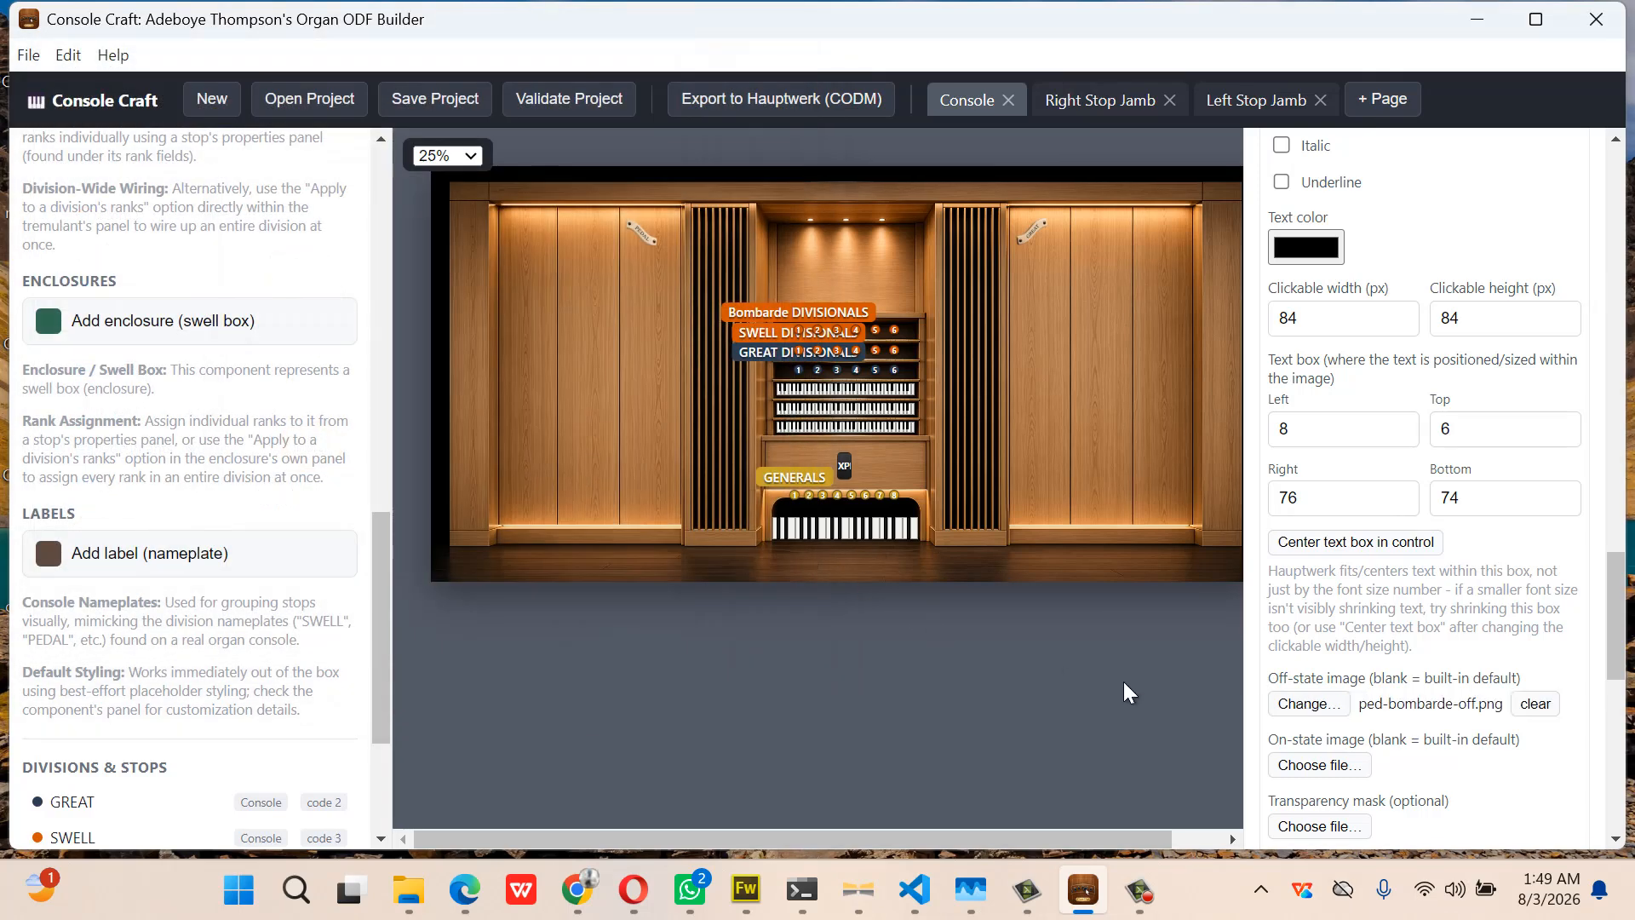
left_click(1317, 766)
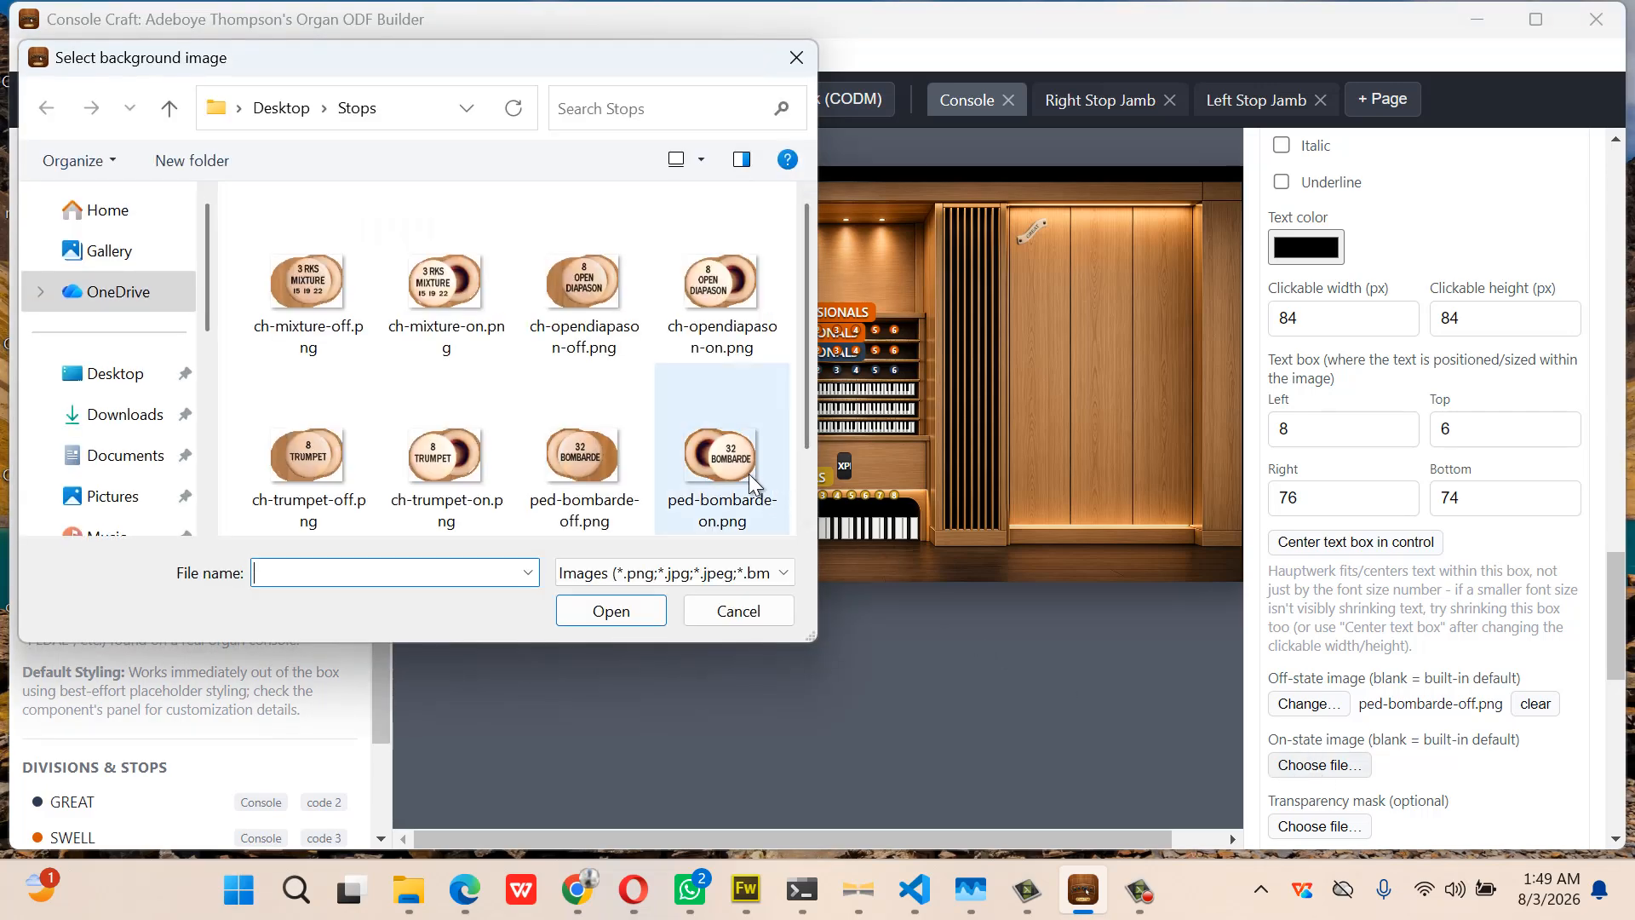
double_click(749, 473)
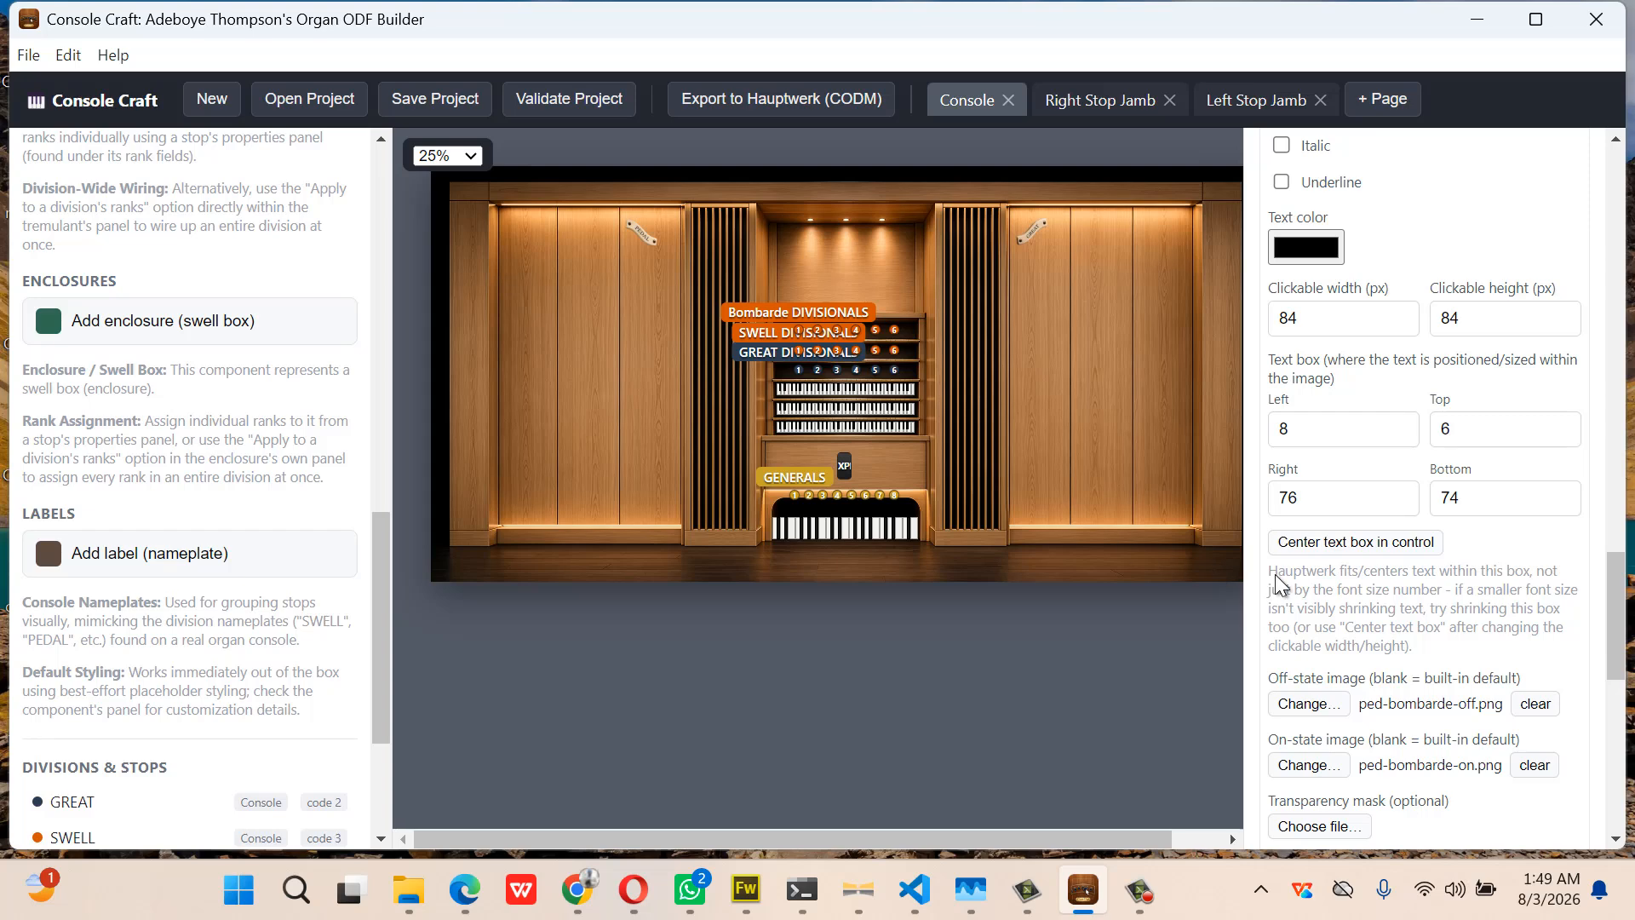
Set style 105's clickable height to 62 and label it bombarde32
double_click(1459, 317)
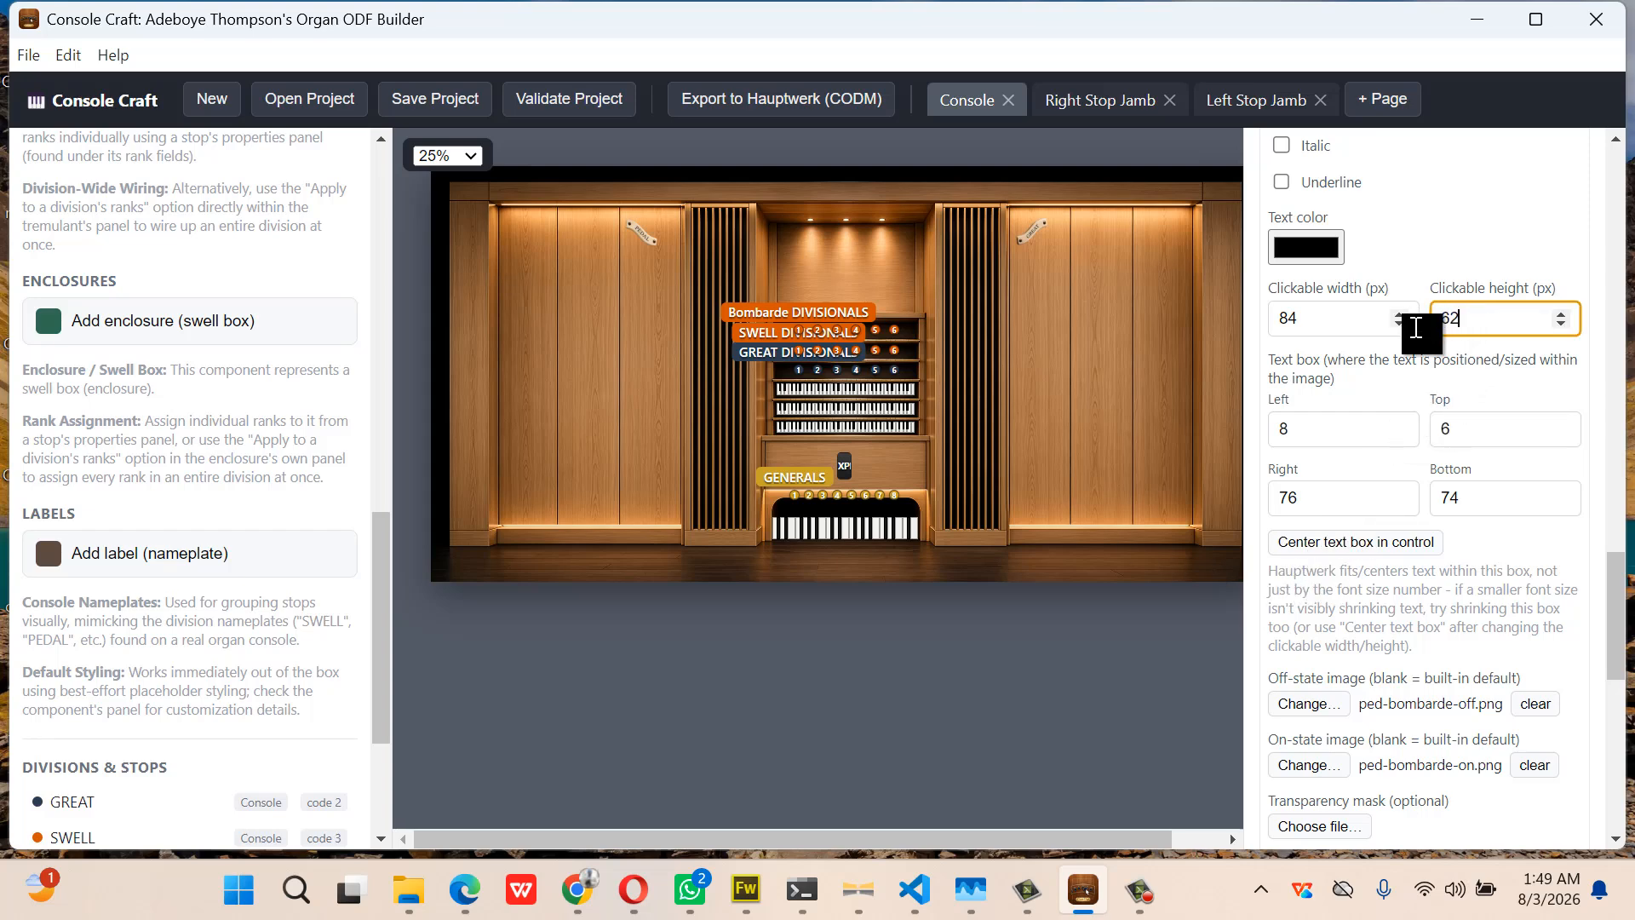
type("62")
scroll(1445, 381, "up", 3)
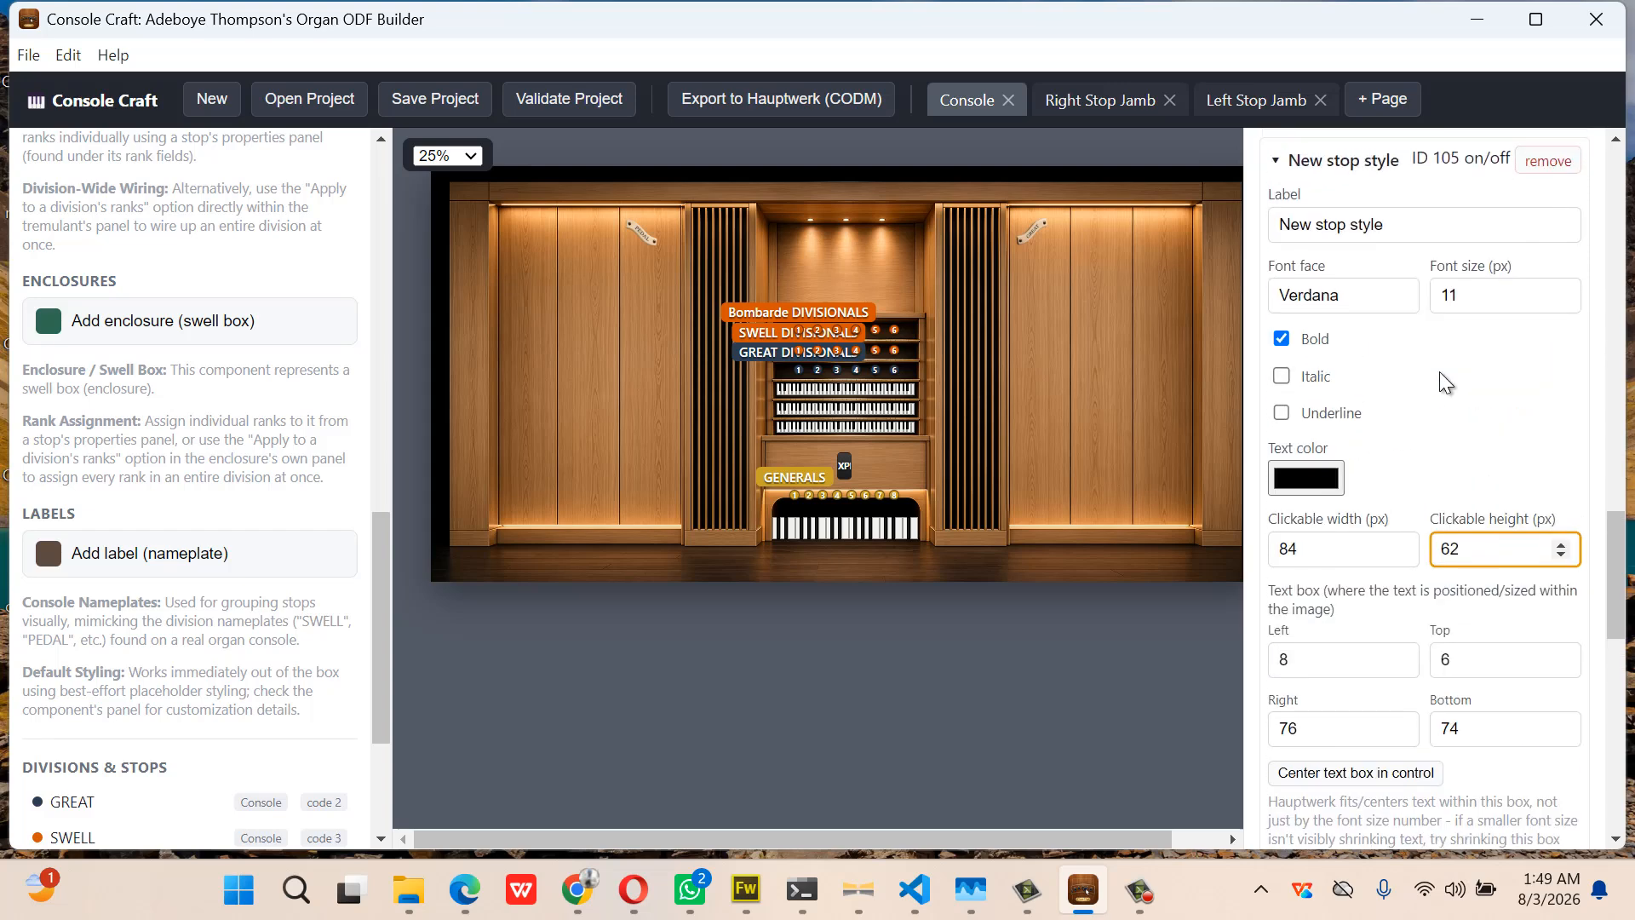
scroll(1445, 381, "up", 1)
left_click_drag(1397, 293, 1249, 328)
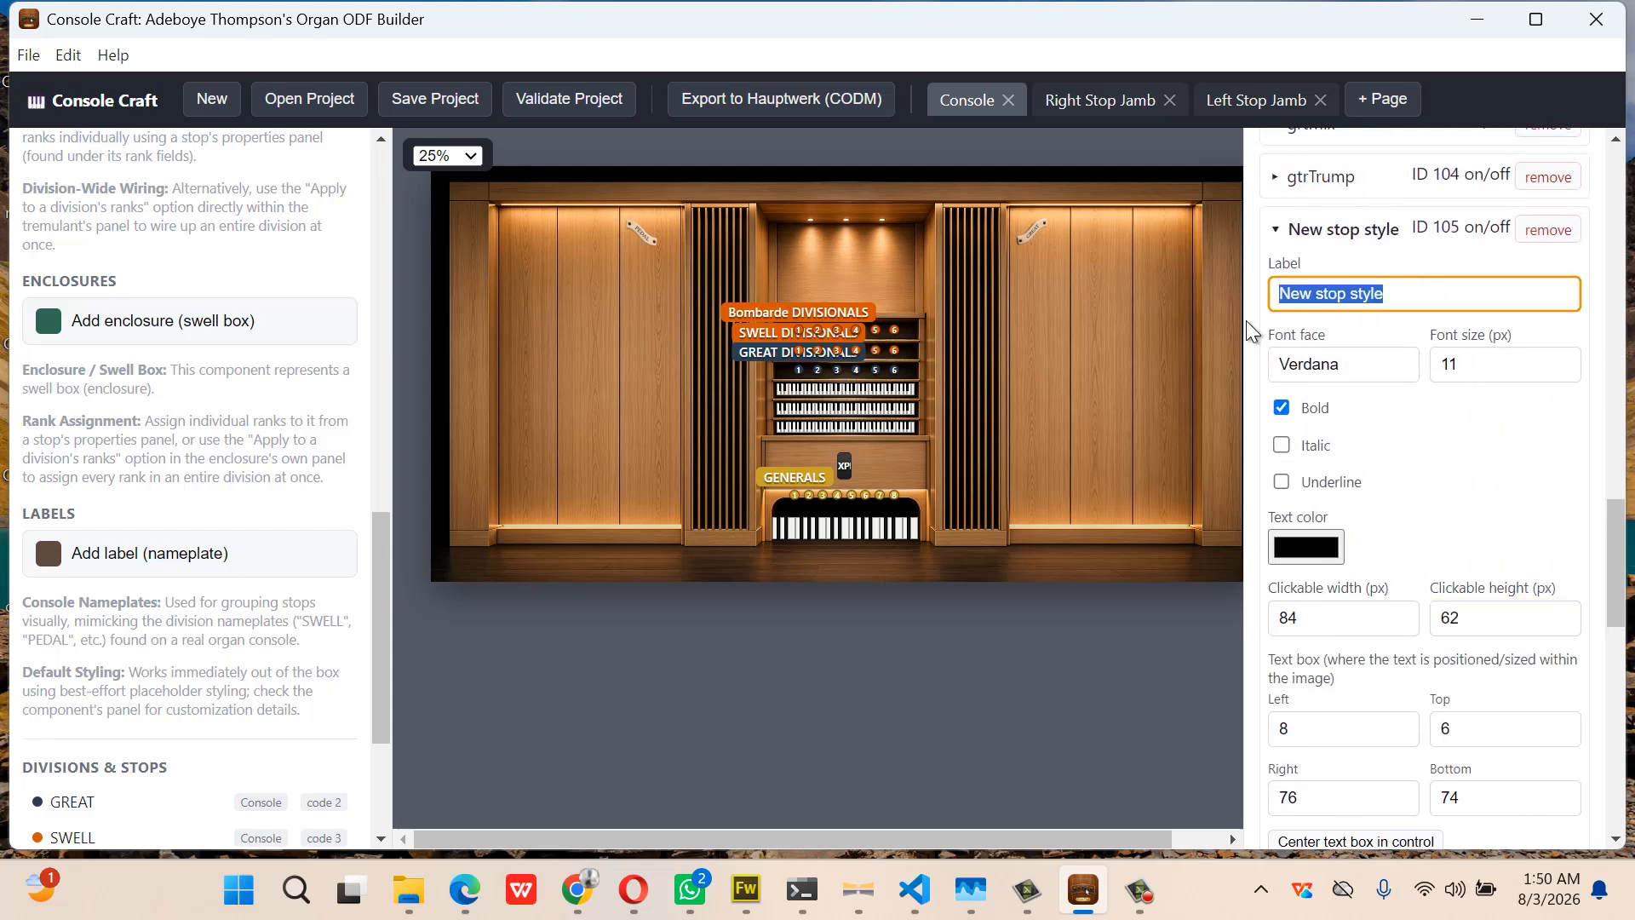
type("bombarde")
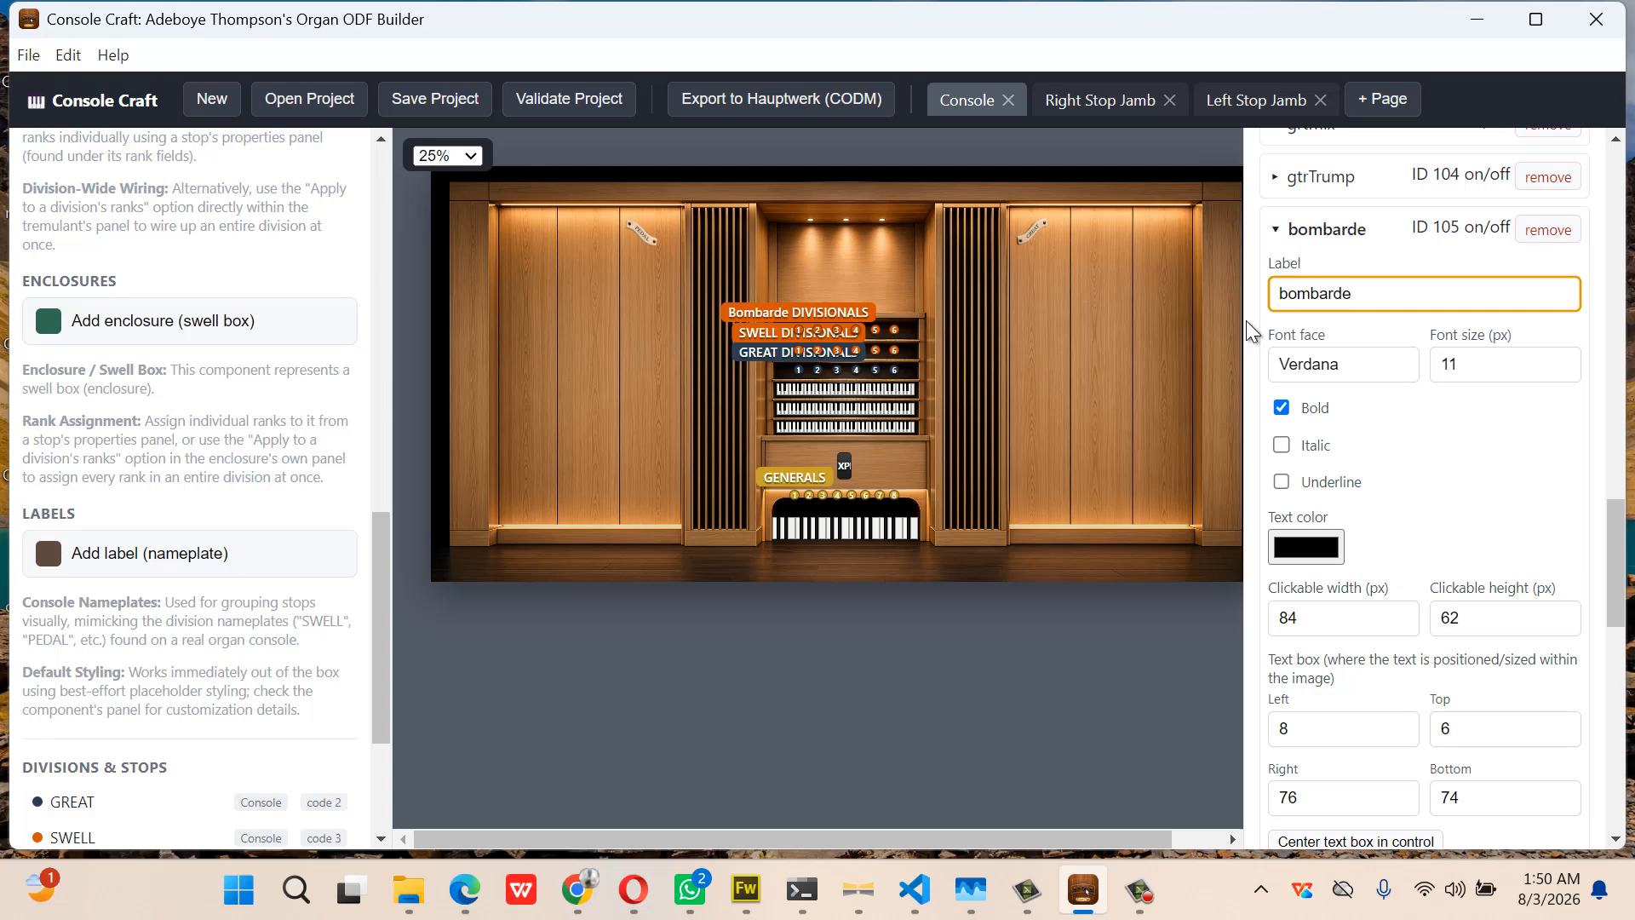
type("32")
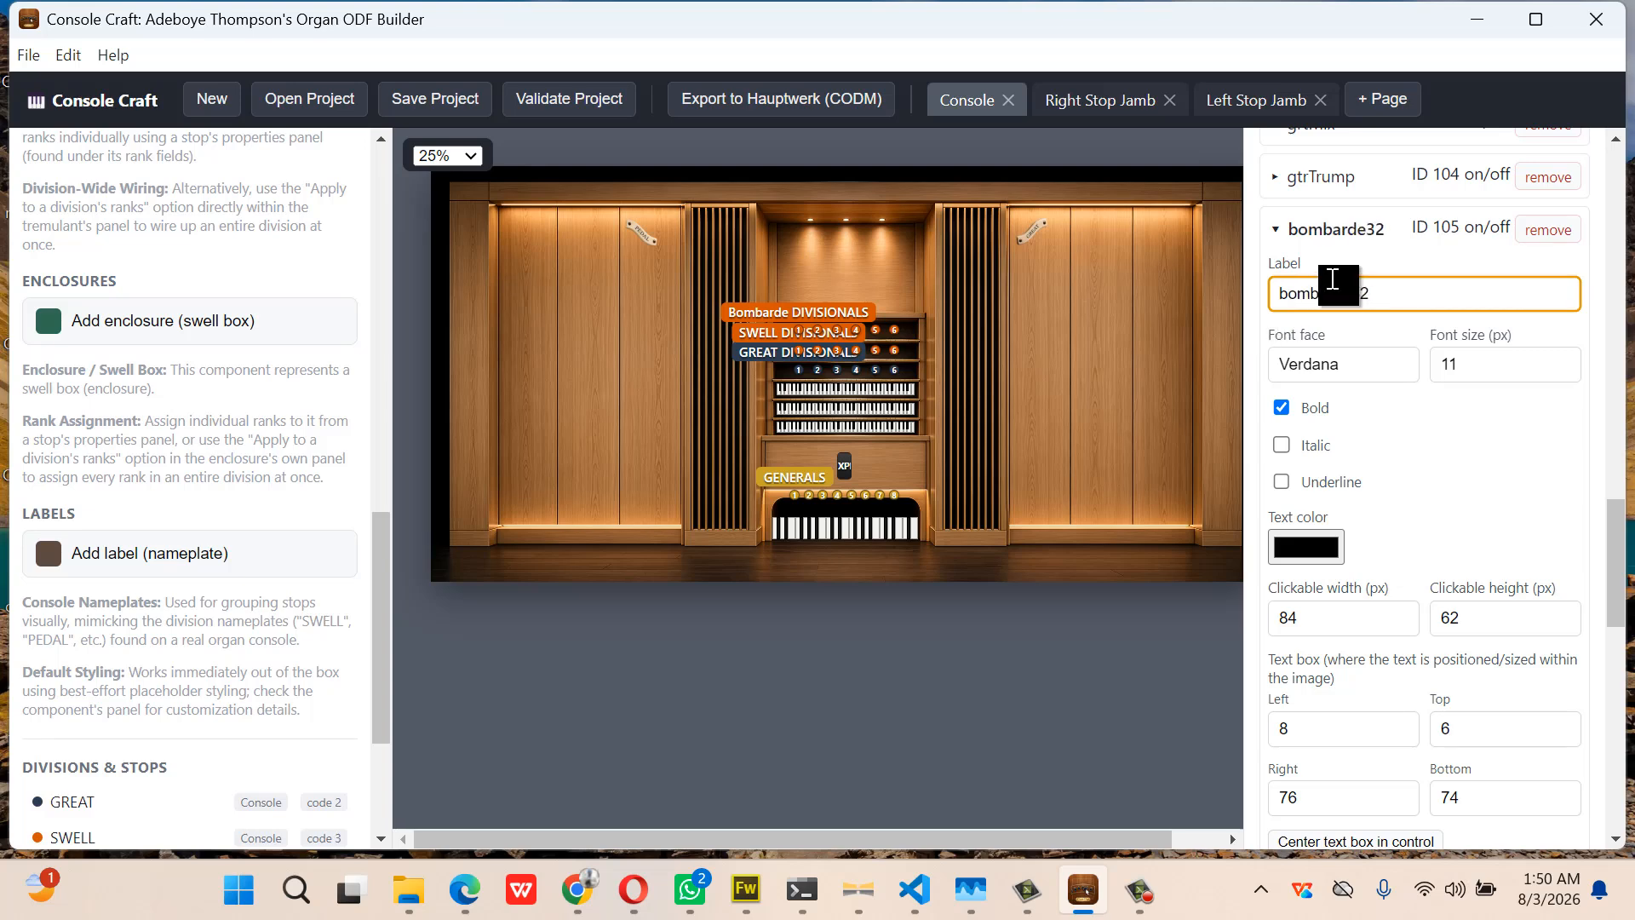
left_click(1315, 235)
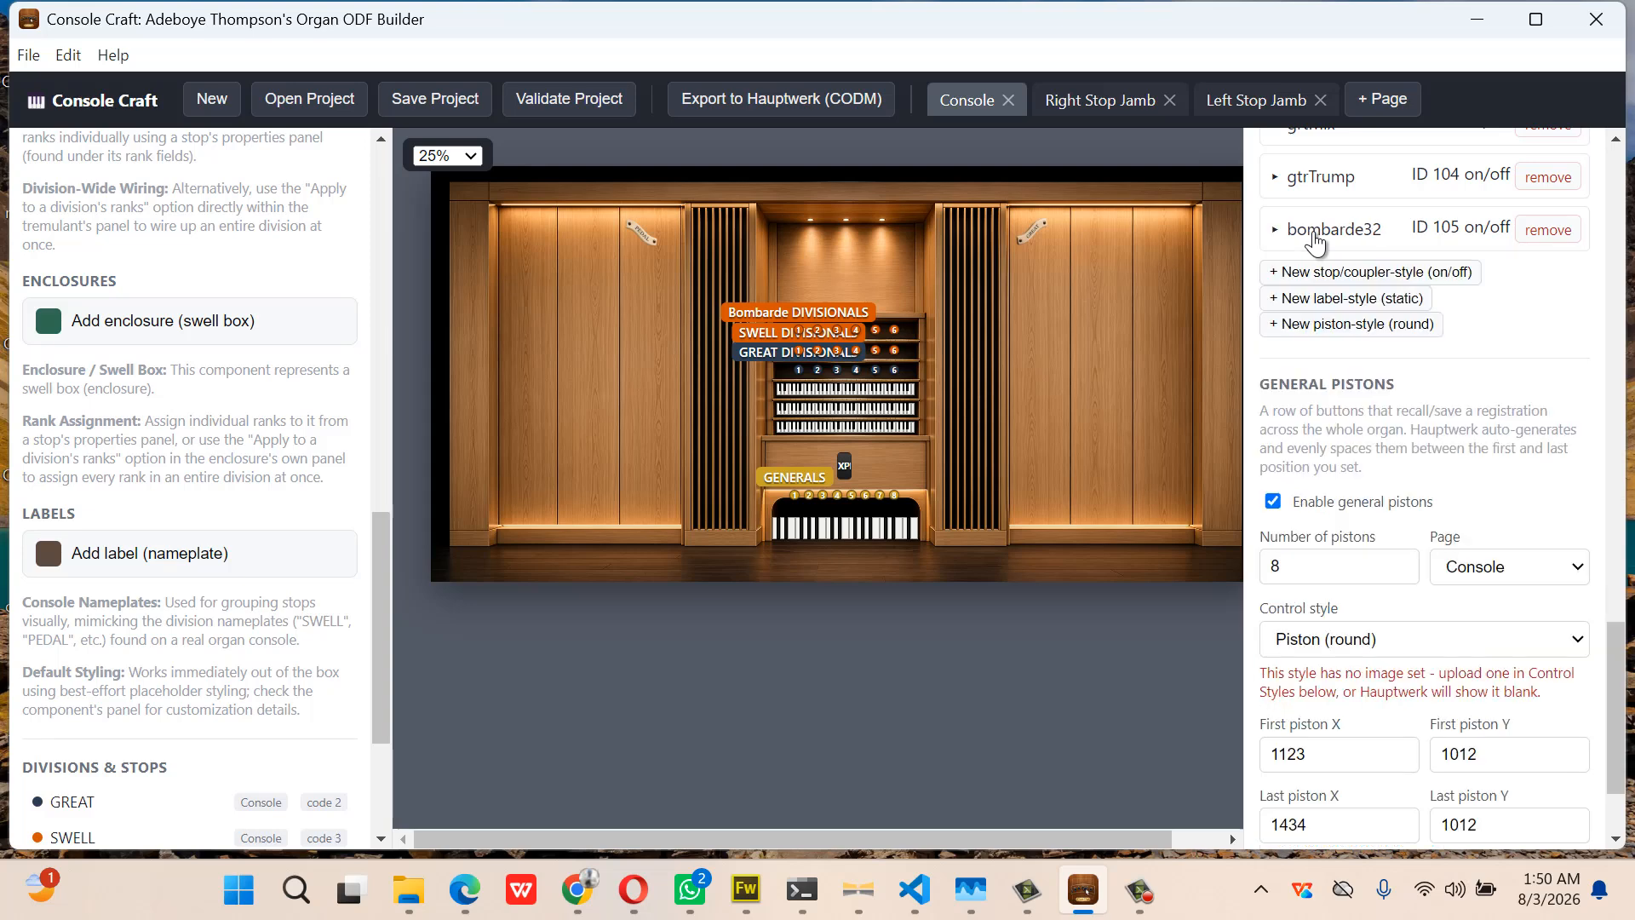
Add stop style 106 with a clickable height of 62
left_click(1339, 275)
left_click(1331, 288)
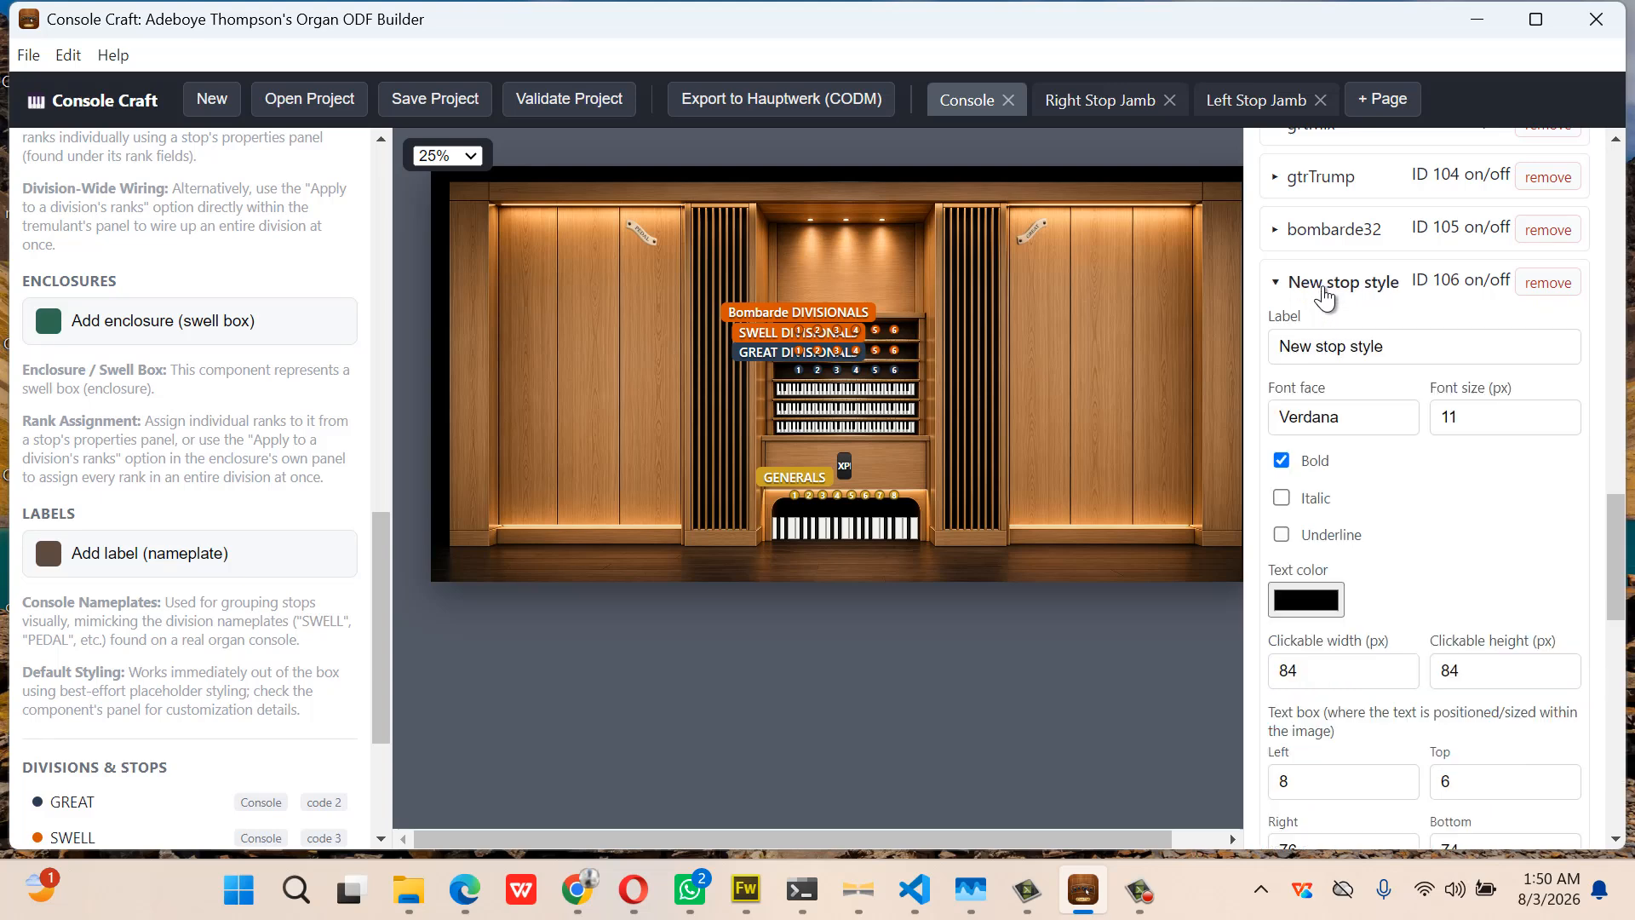
scroll(1399, 512, "down", 2)
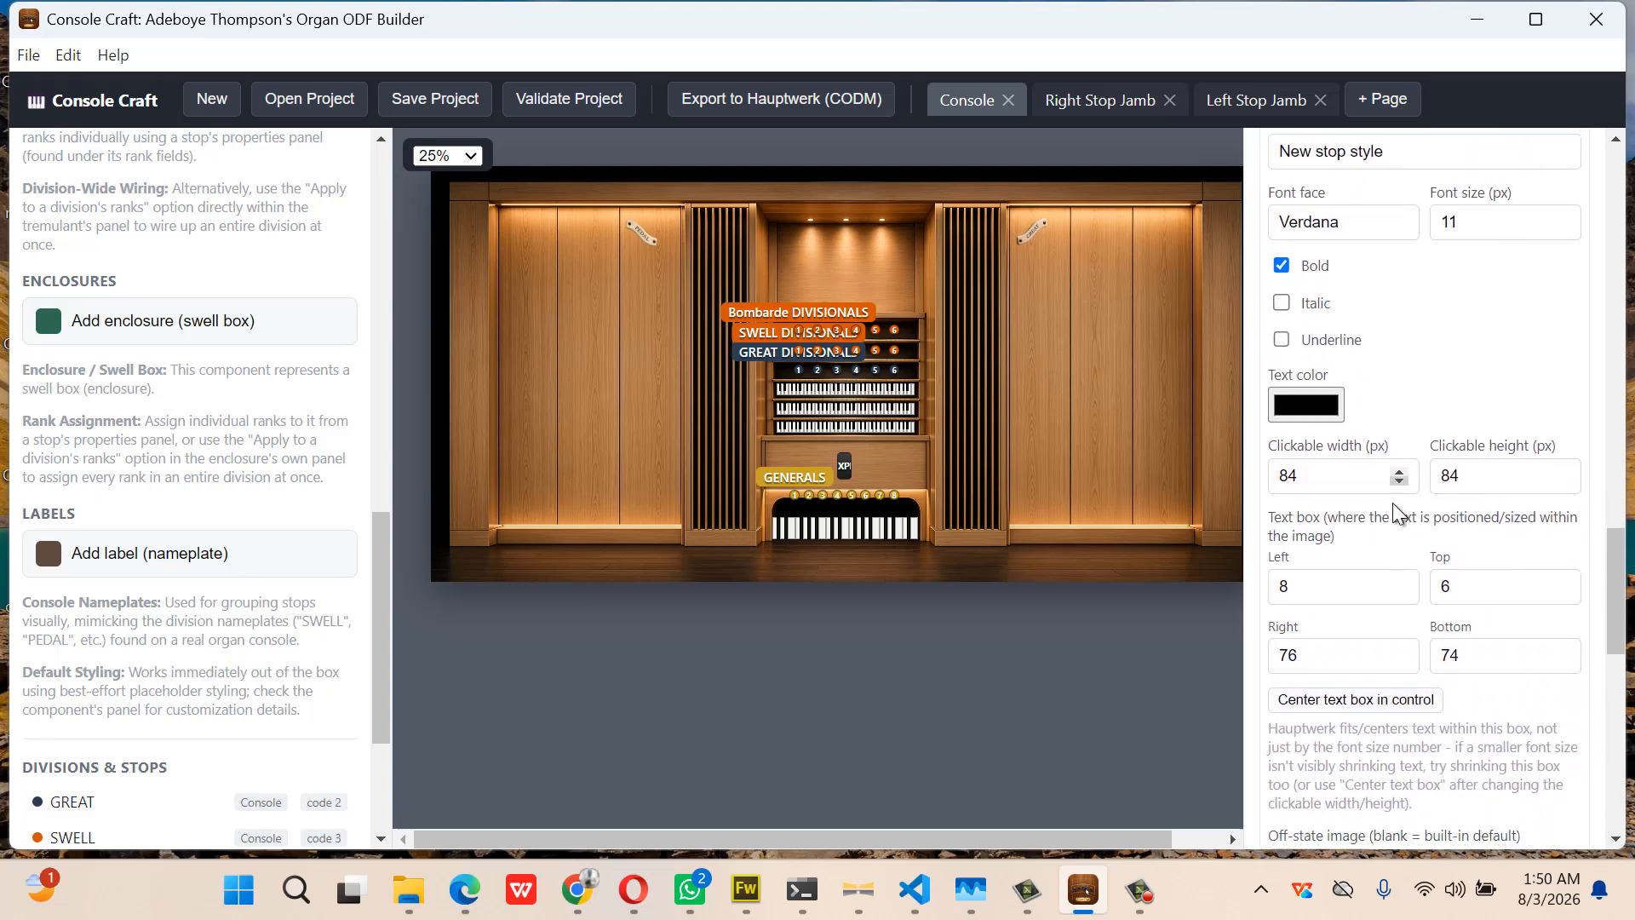
left_click(1449, 479)
left_click_drag(1449, 481, 1434, 485)
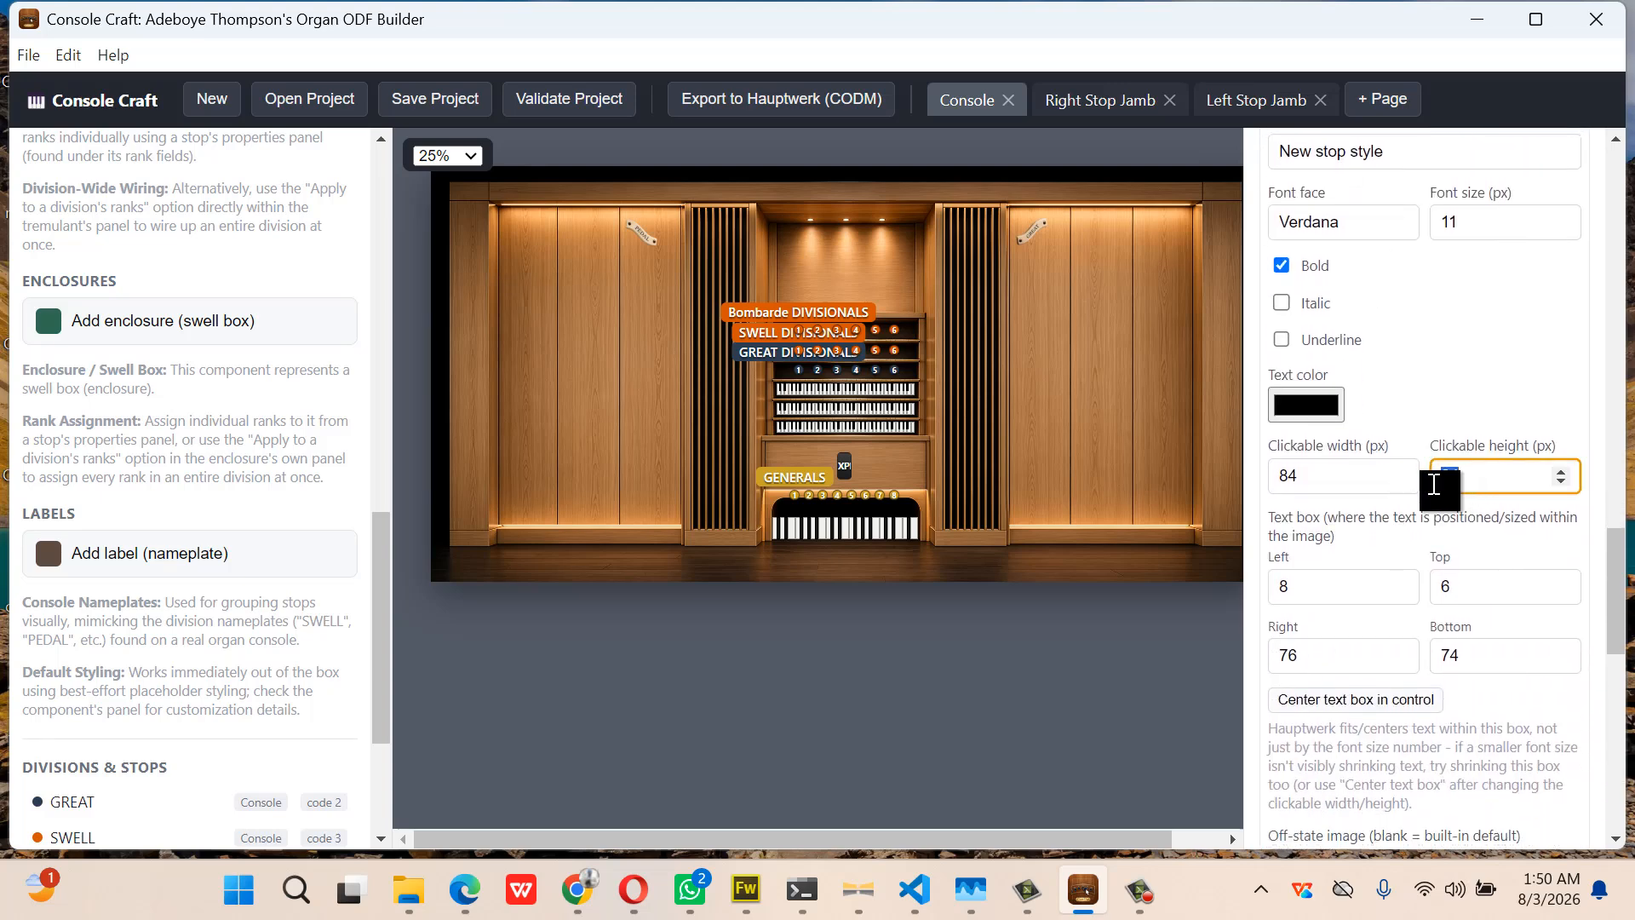
type("62")
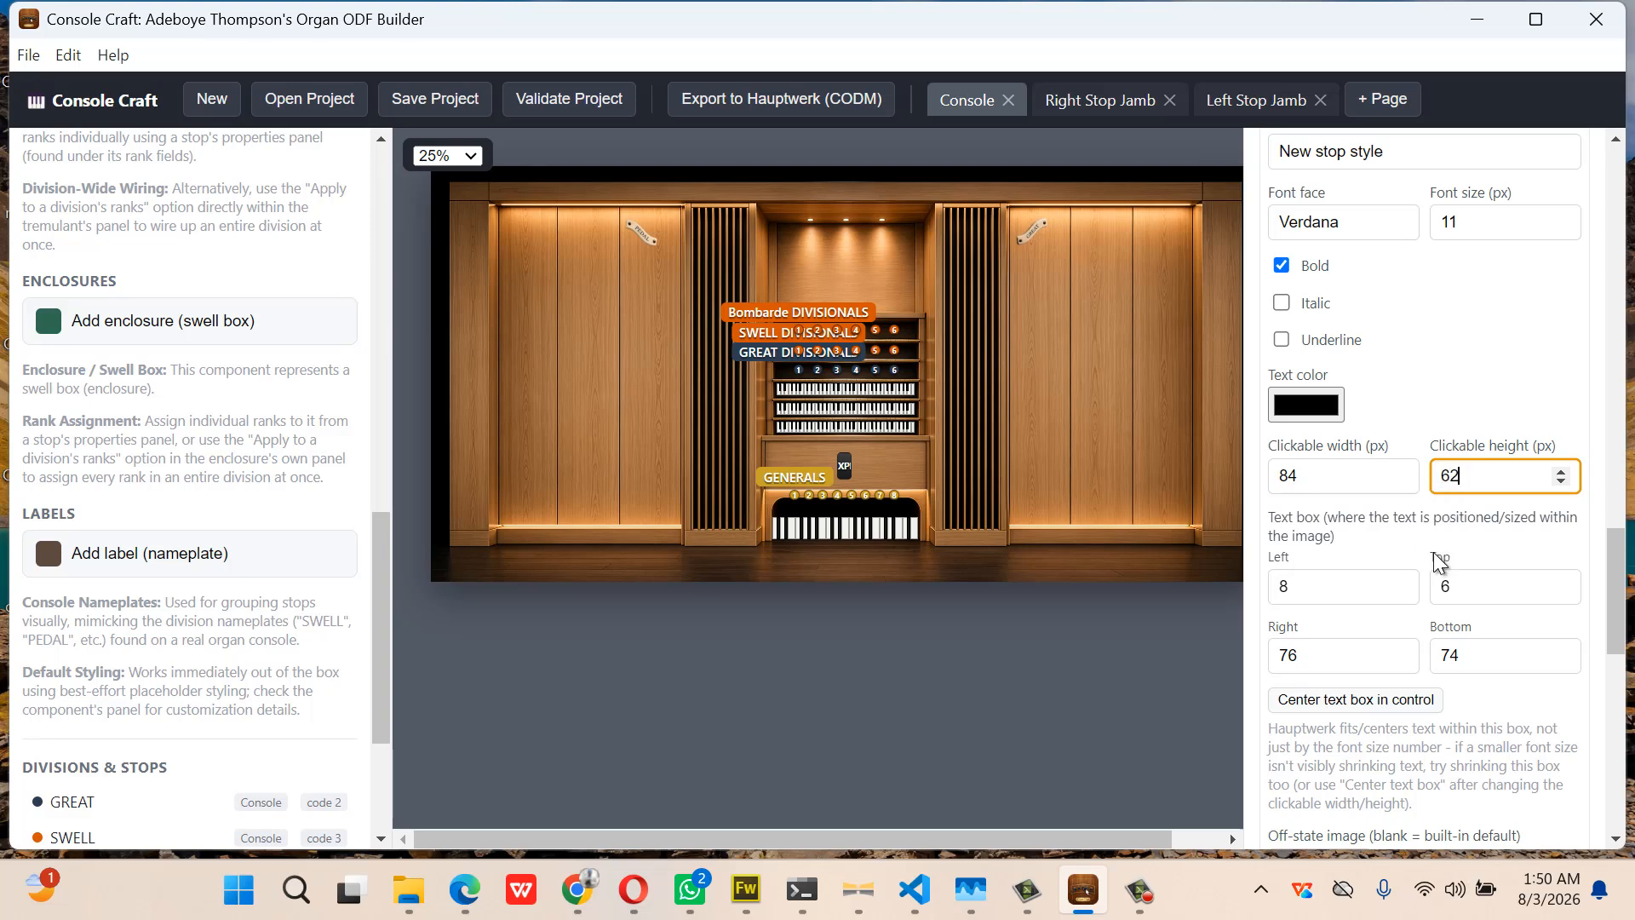
Give style 106 the ped-mixture-off.png and ped-mixture-on.png images
scroll(1438, 558, "down", 3)
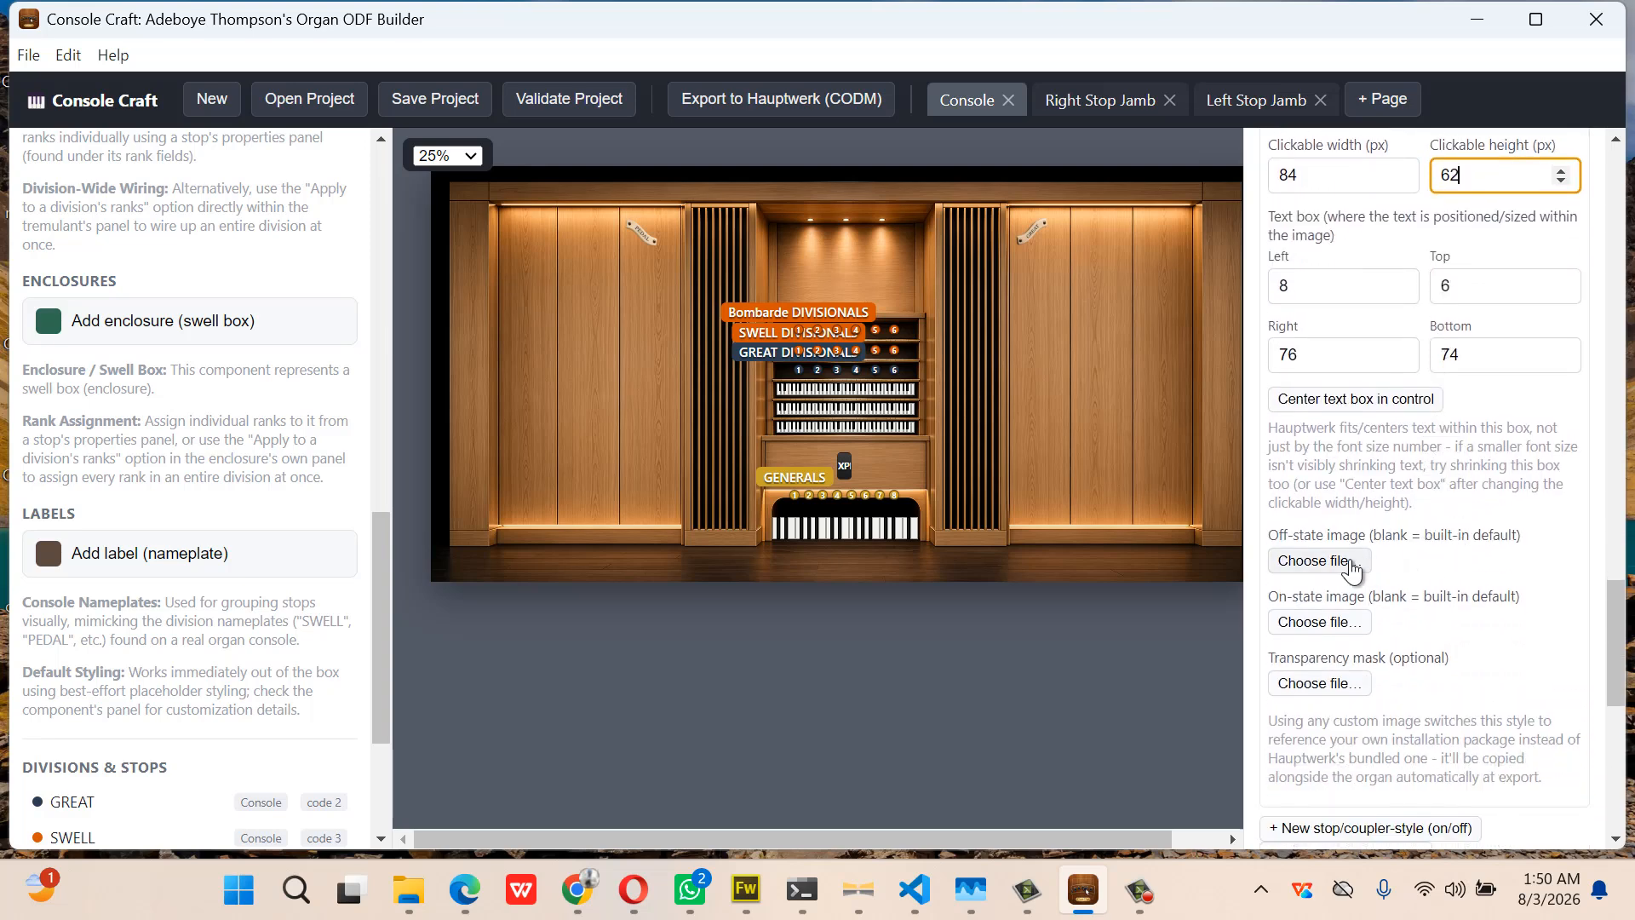
left_click(1345, 561)
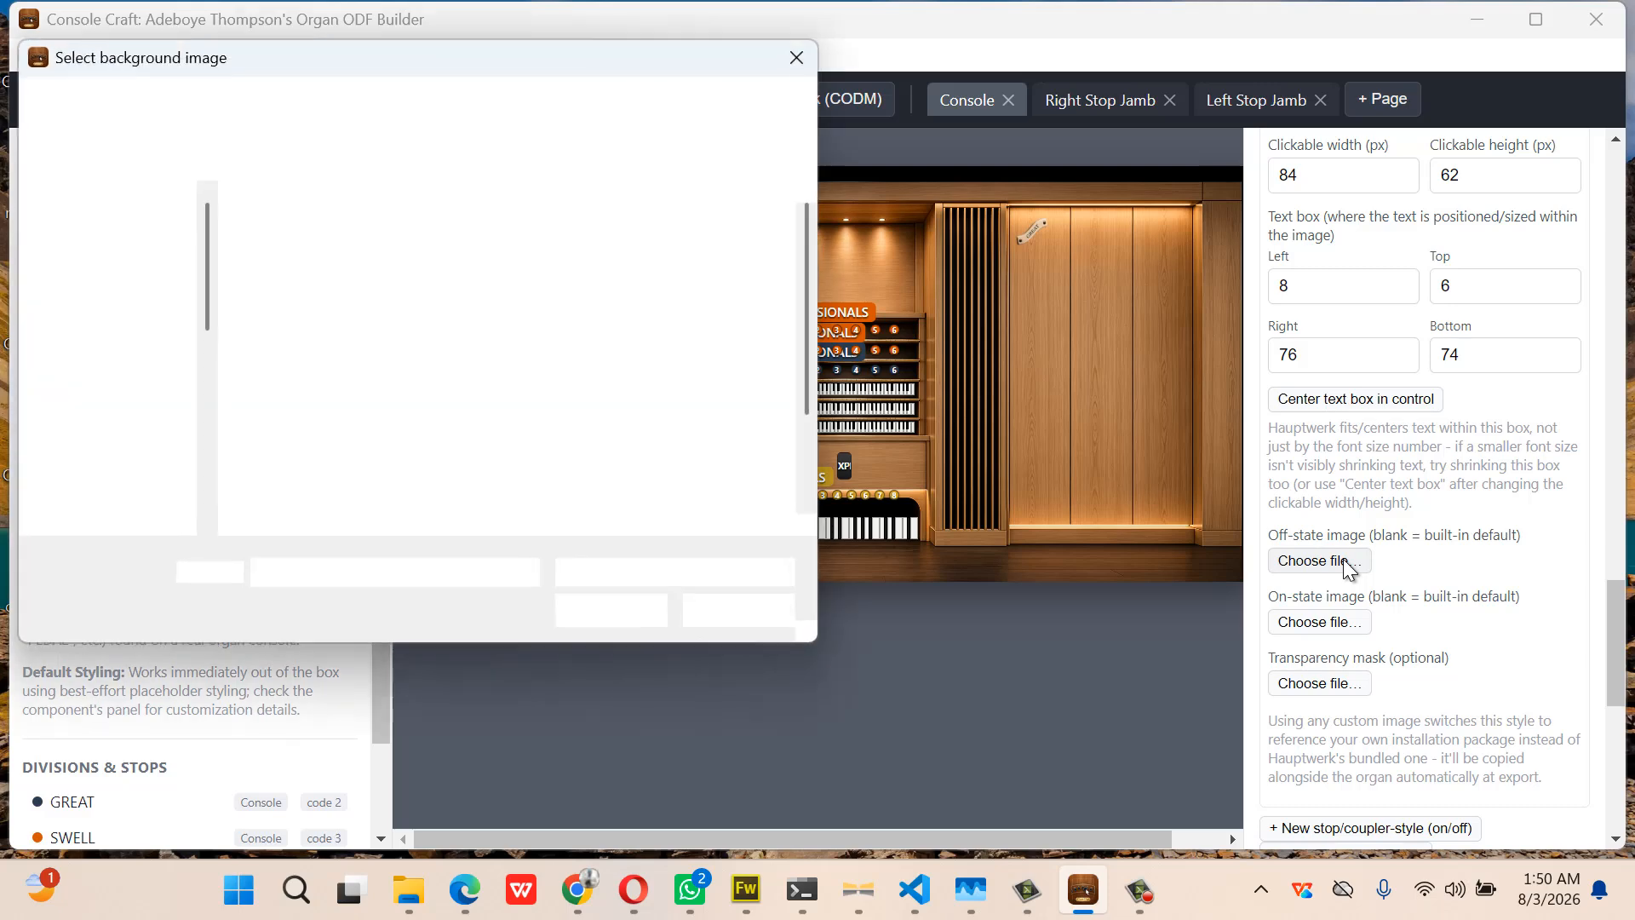
scroll(675, 442, "down", 1)
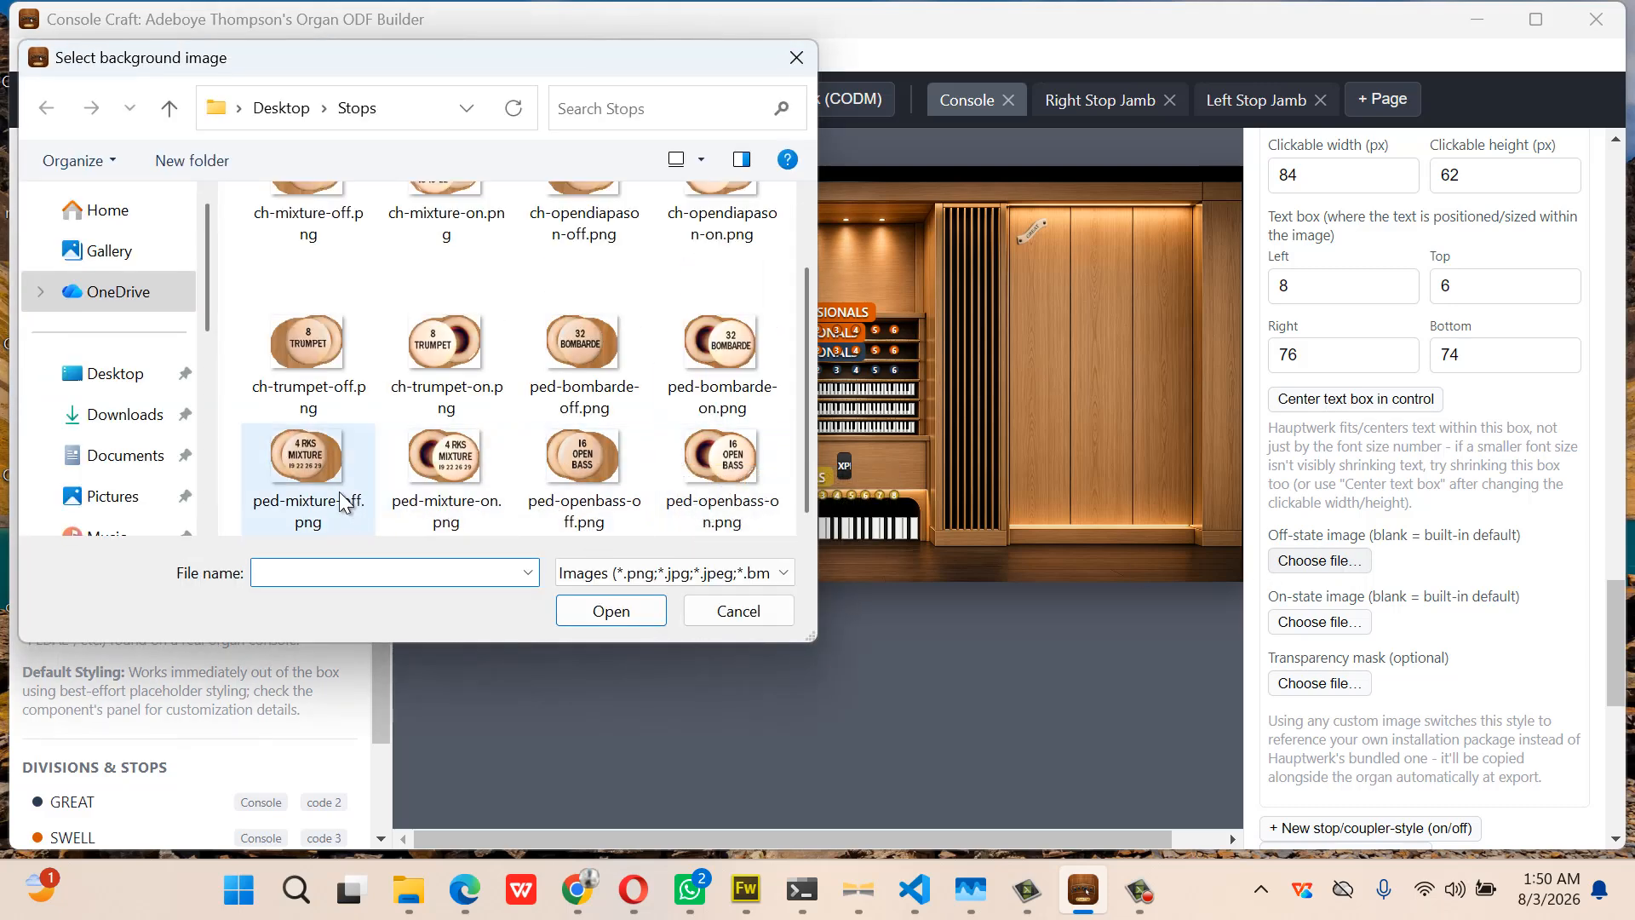
left_click(315, 472)
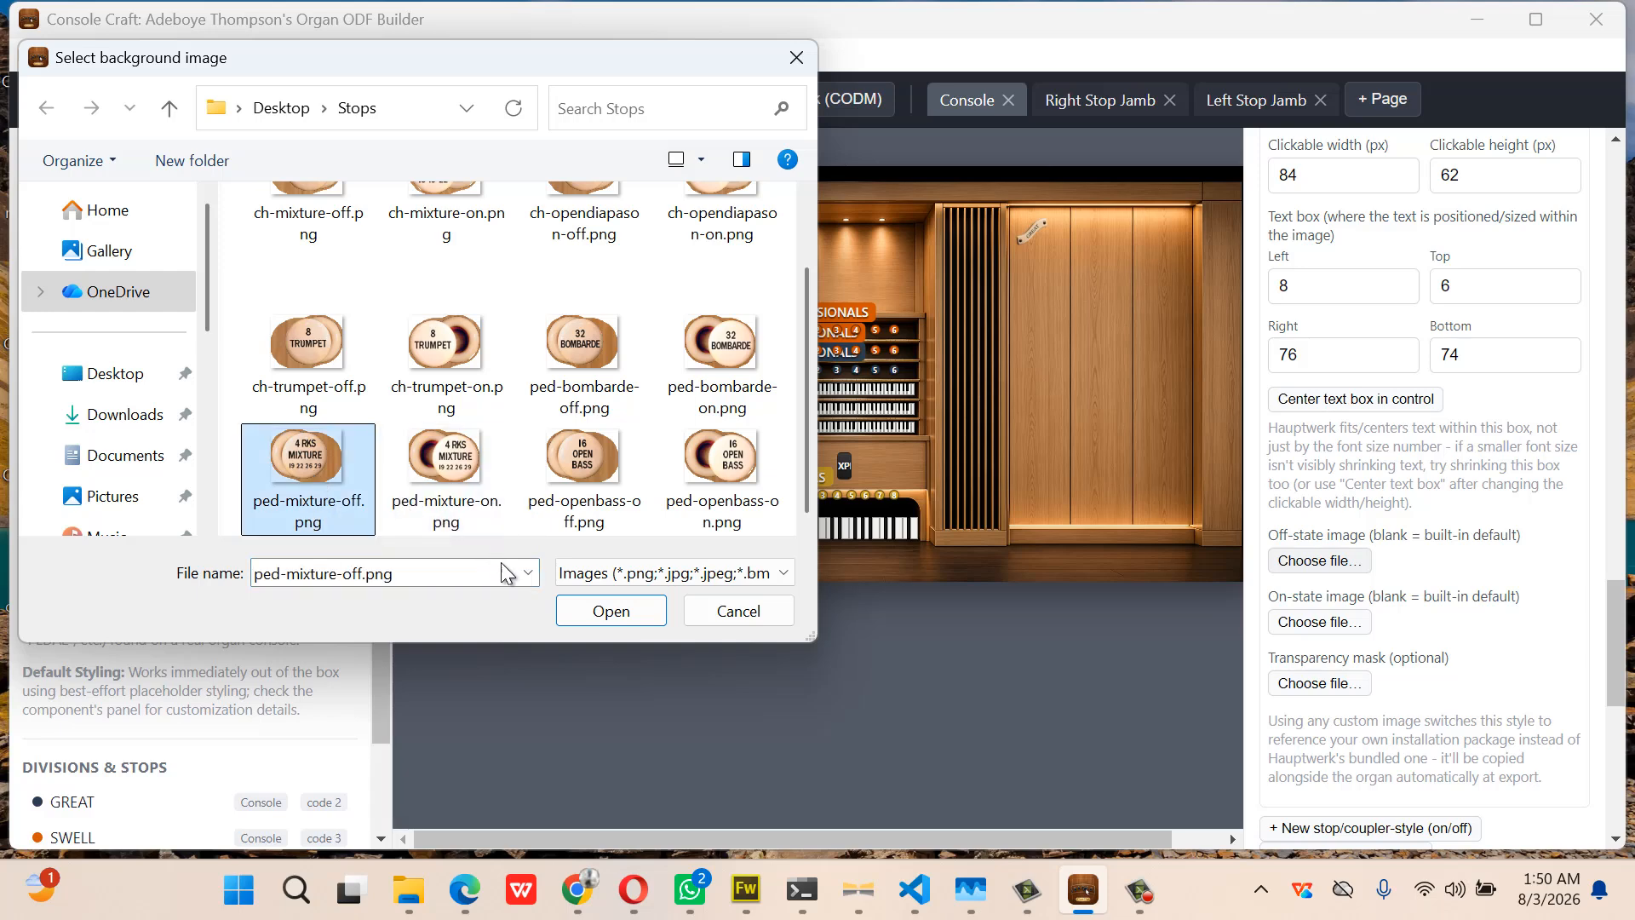
left_click(611, 613)
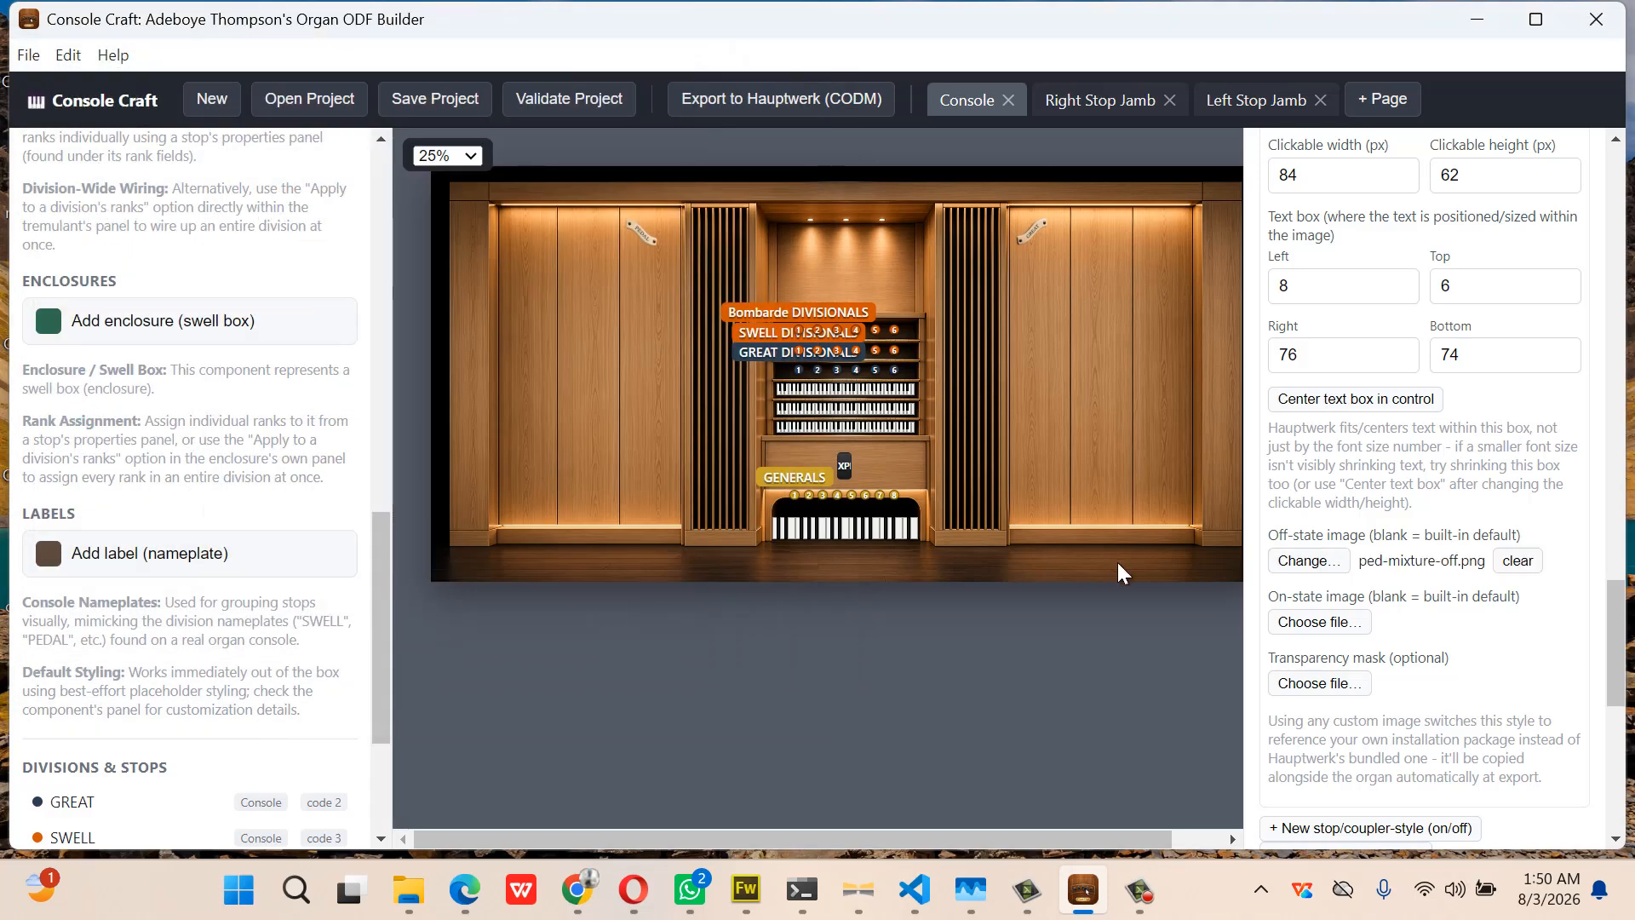
left_click(1296, 621)
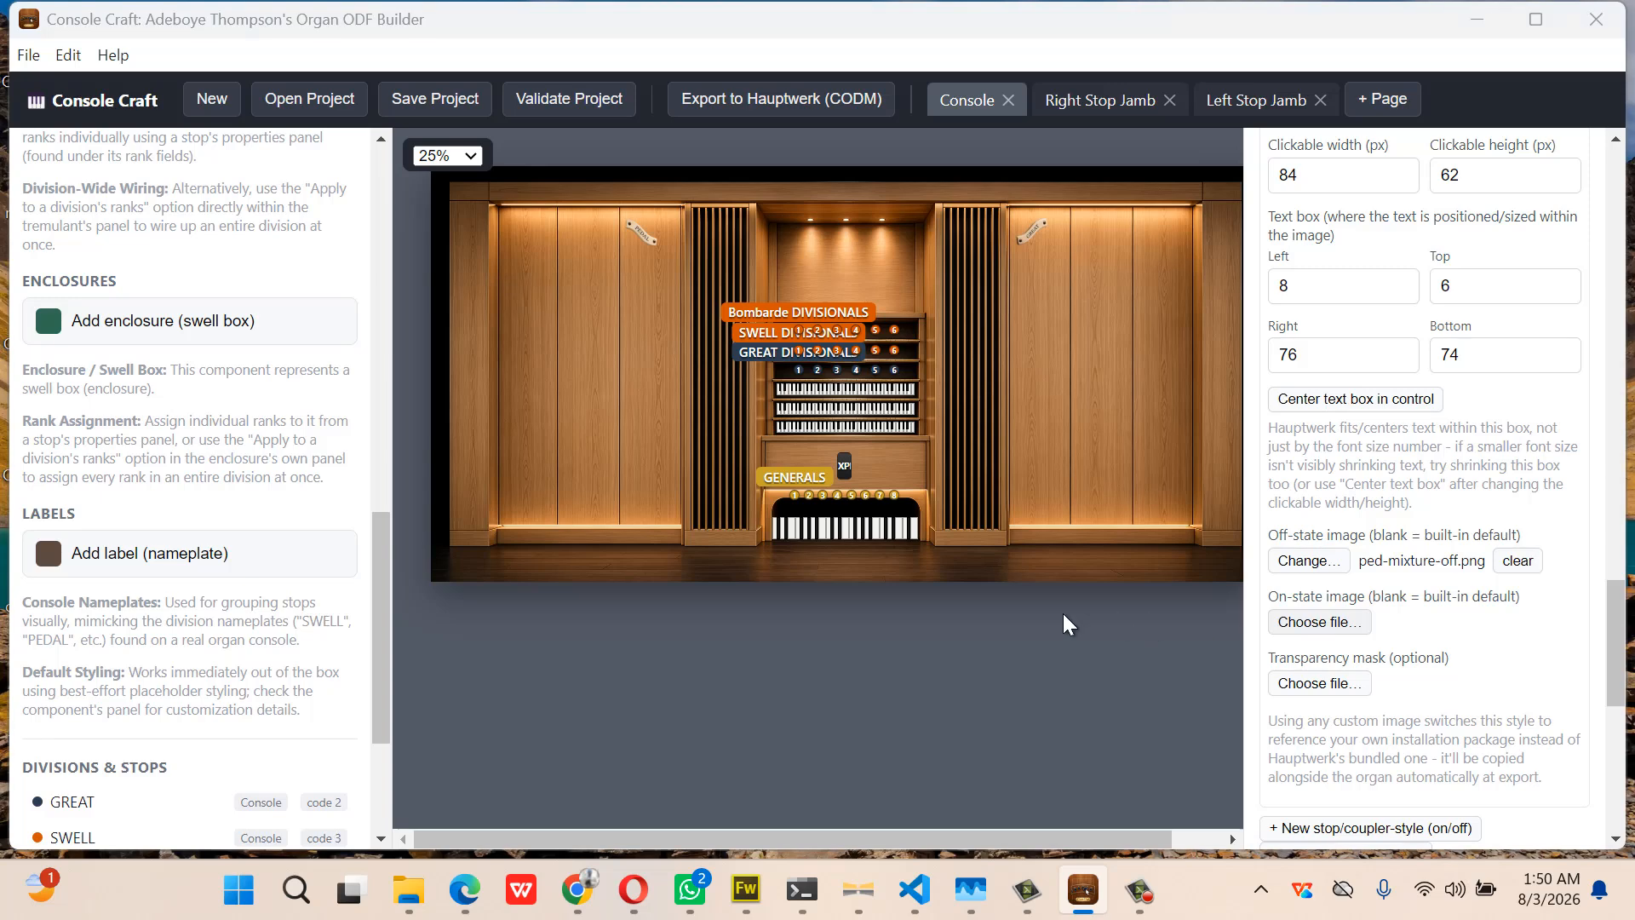
scroll(510, 477, "down", 1)
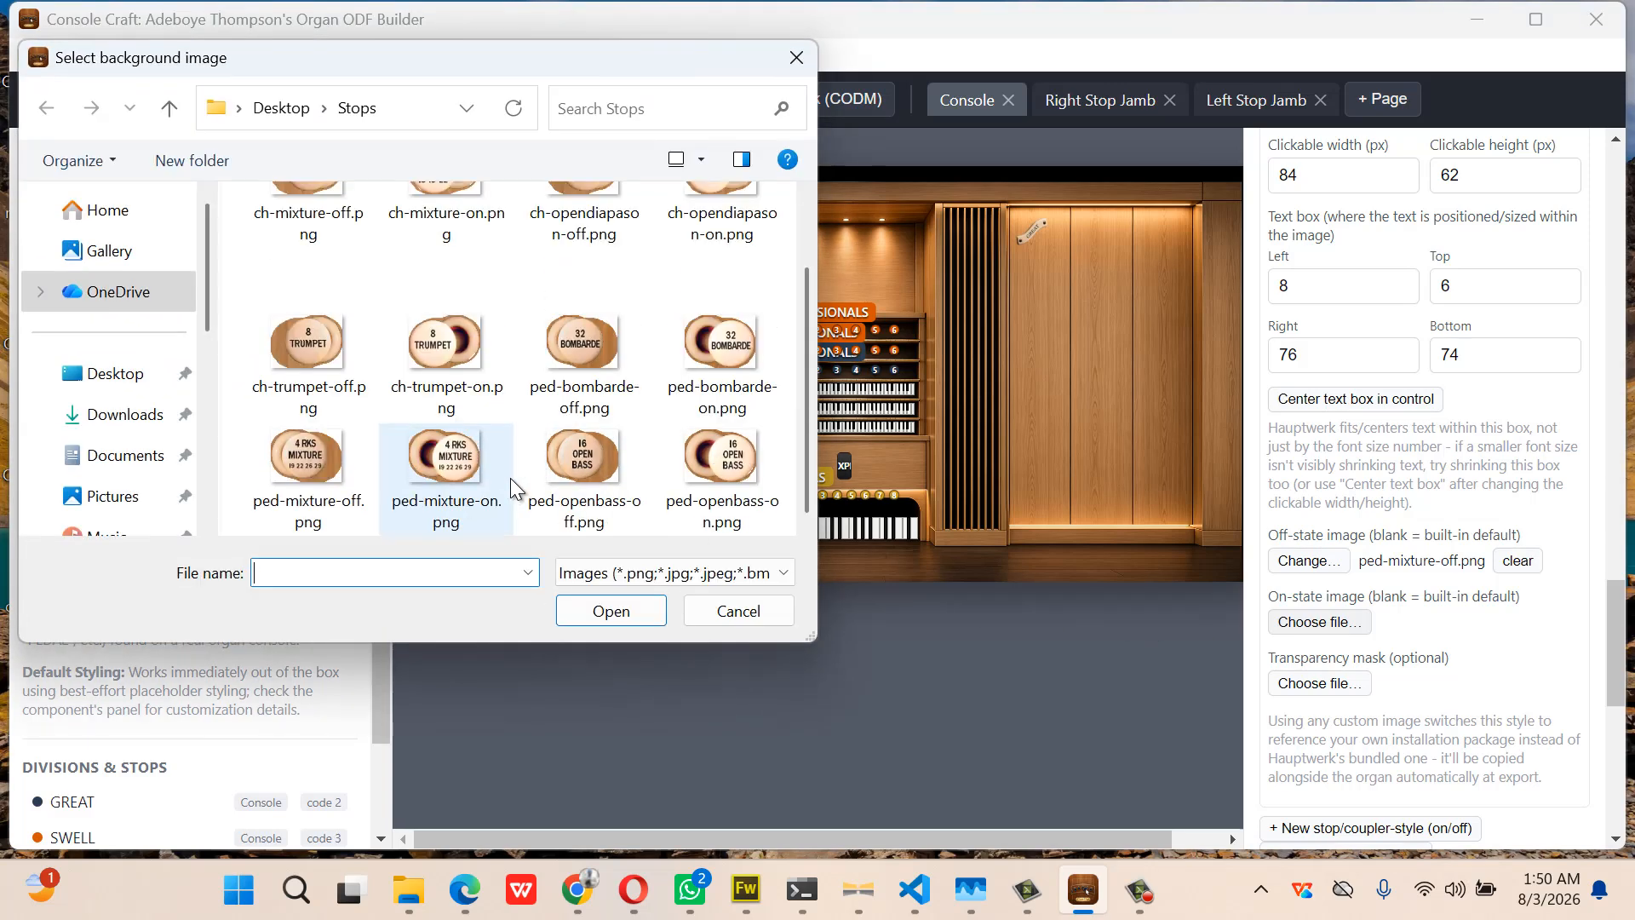
double_click(509, 478)
Label style 106 pedMix and collapse its settings
scroll(1566, 373, "up", 1)
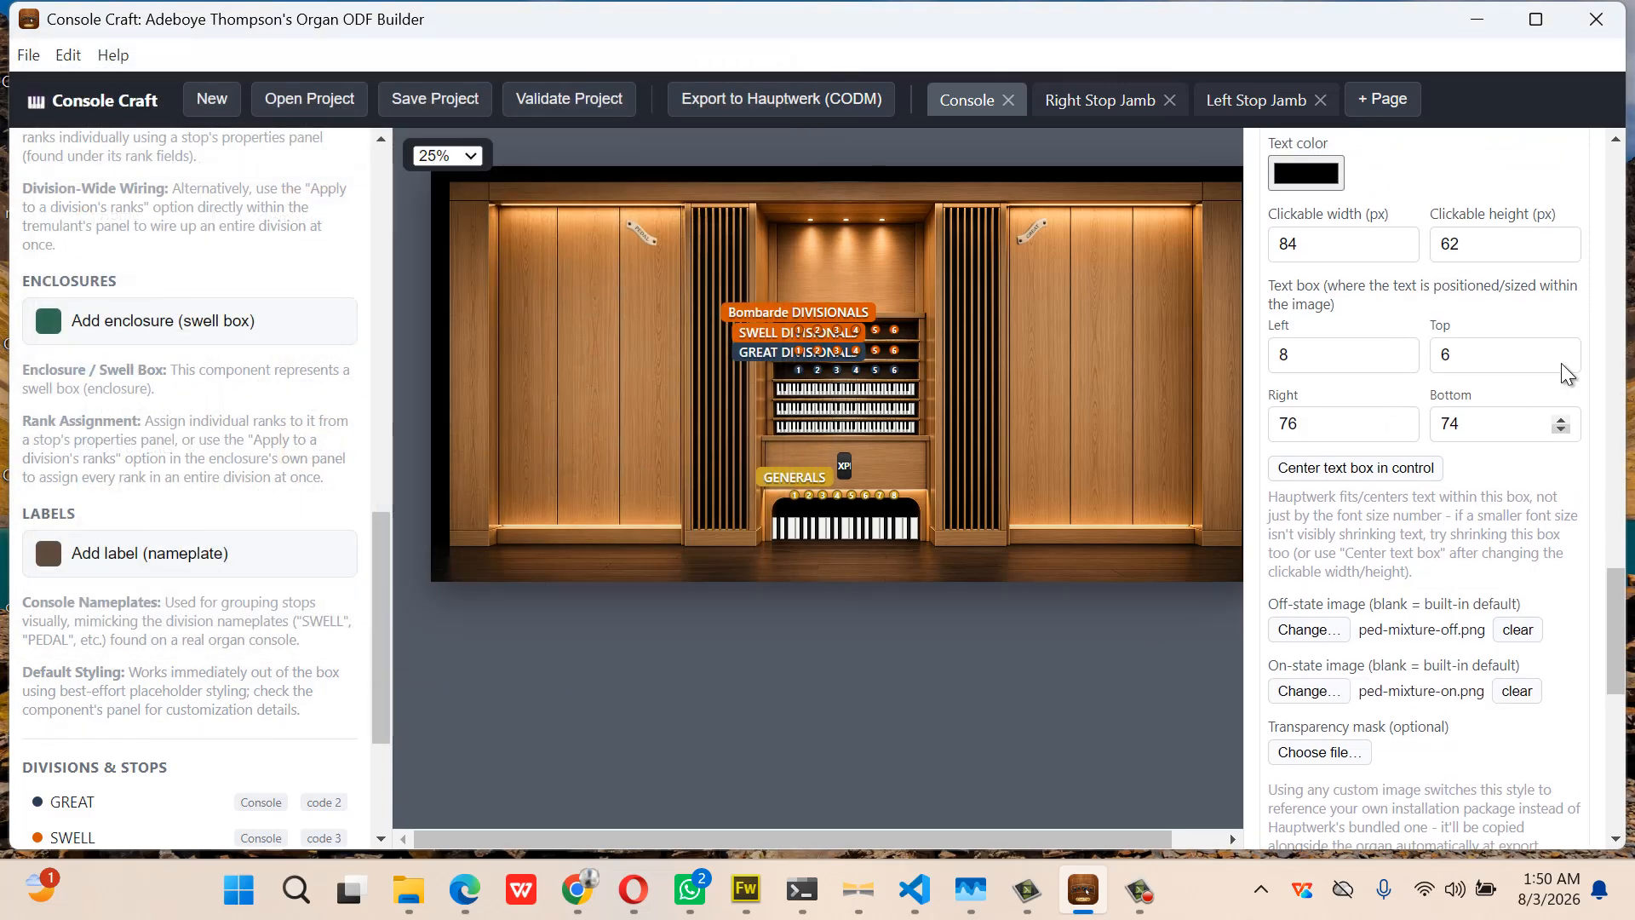
scroll(1565, 373, "up", 4)
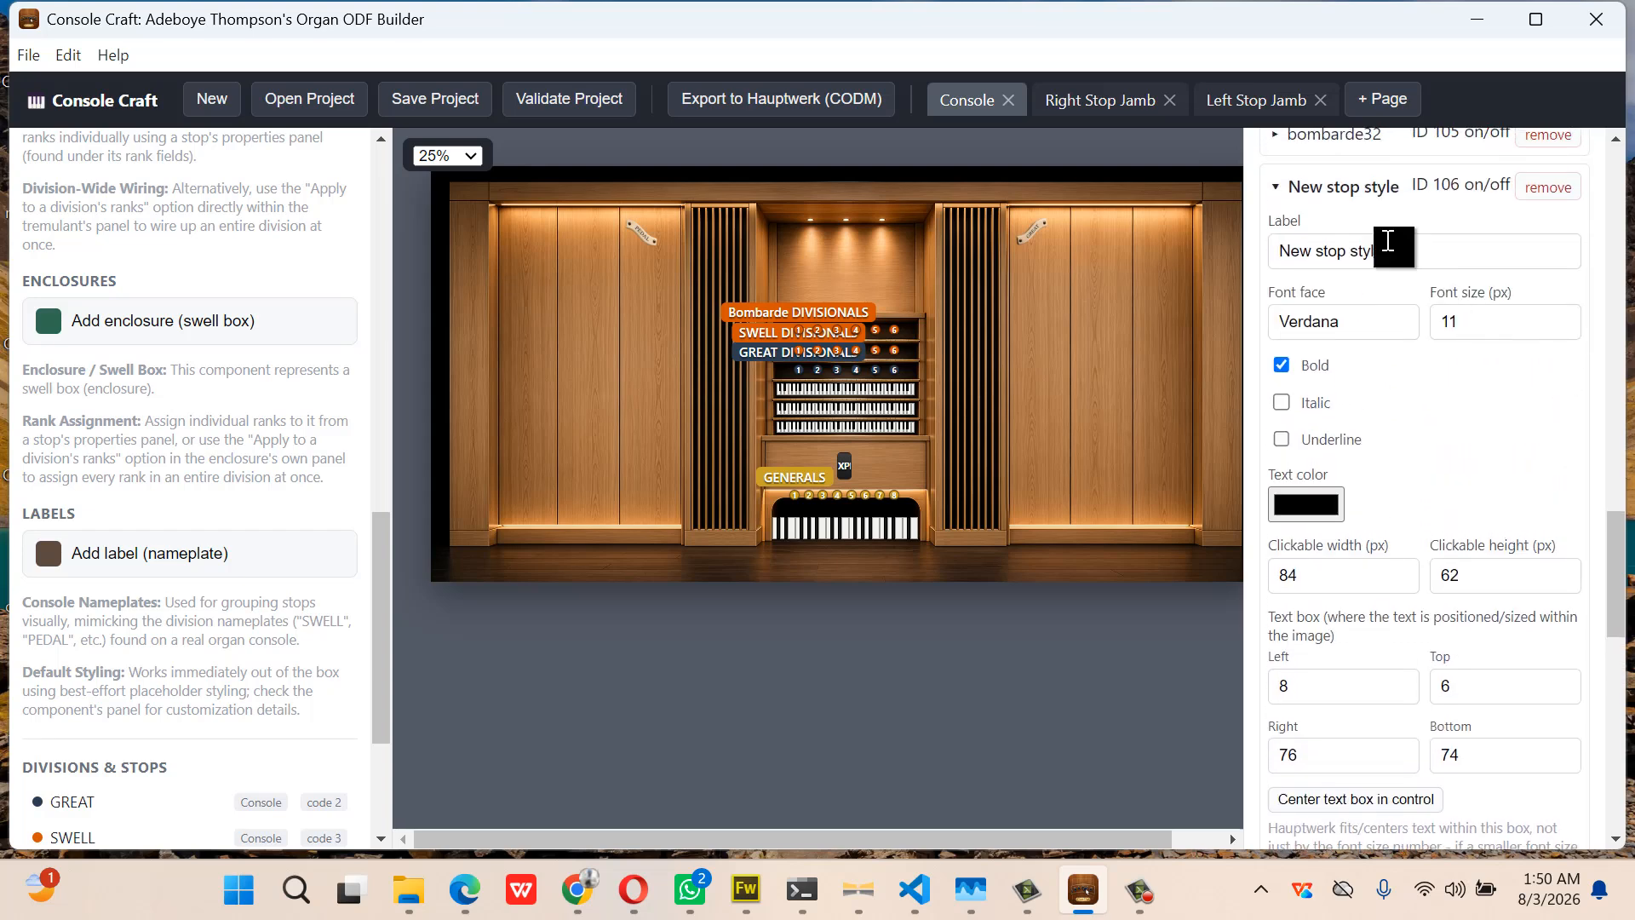
left_click(1388, 241)
left_click_drag(1385, 251, 1270, 283)
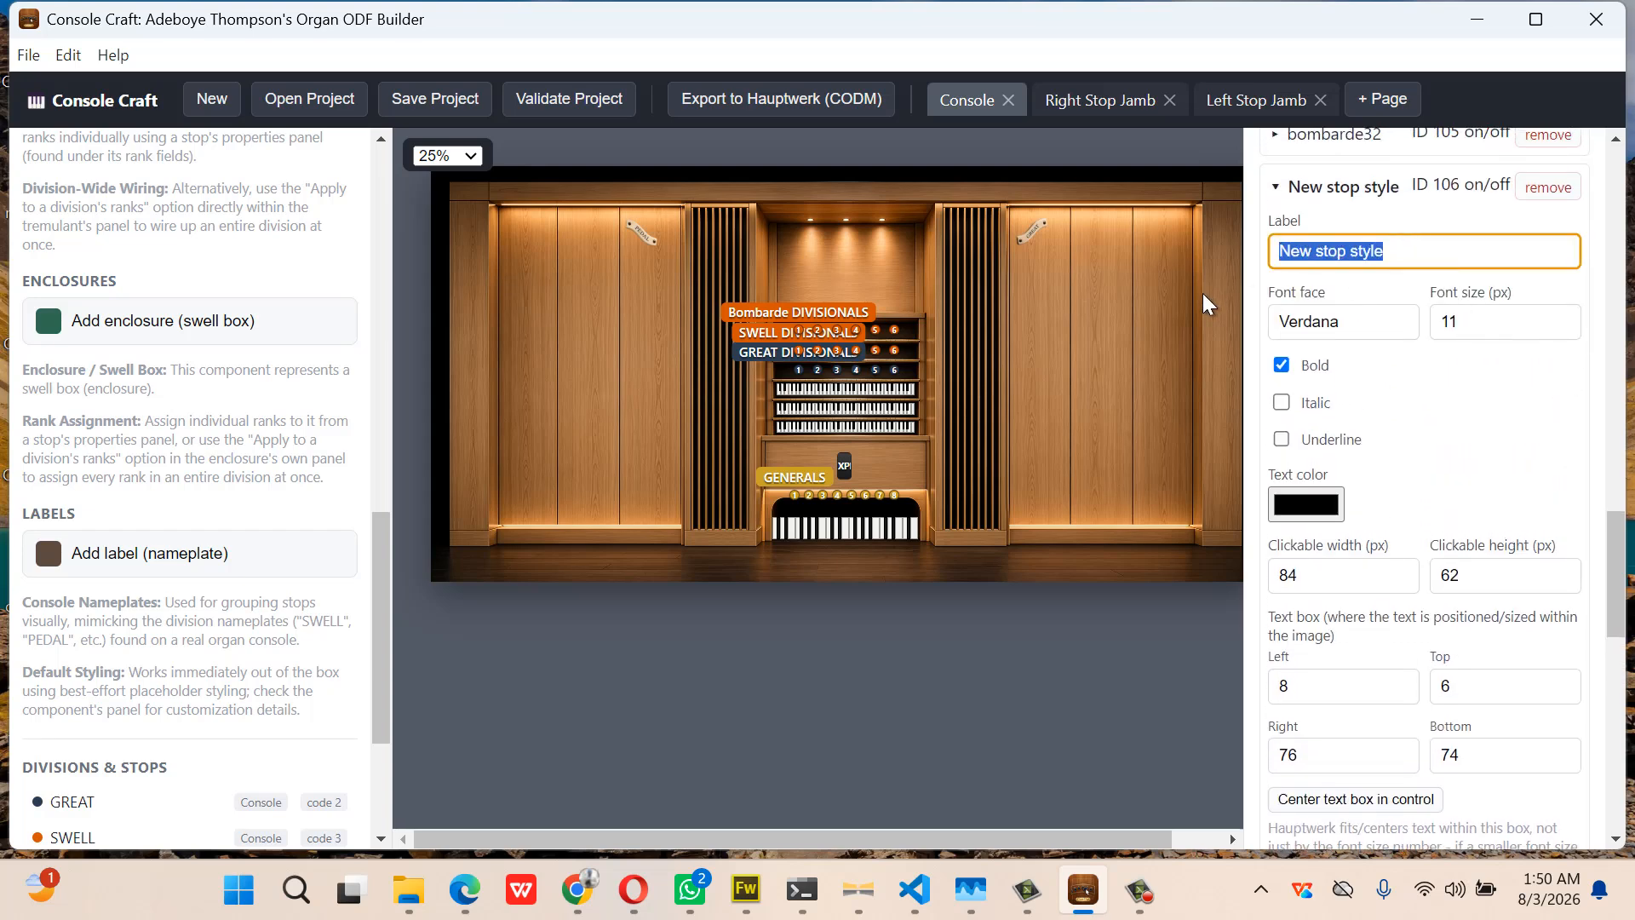
type("pedMix")
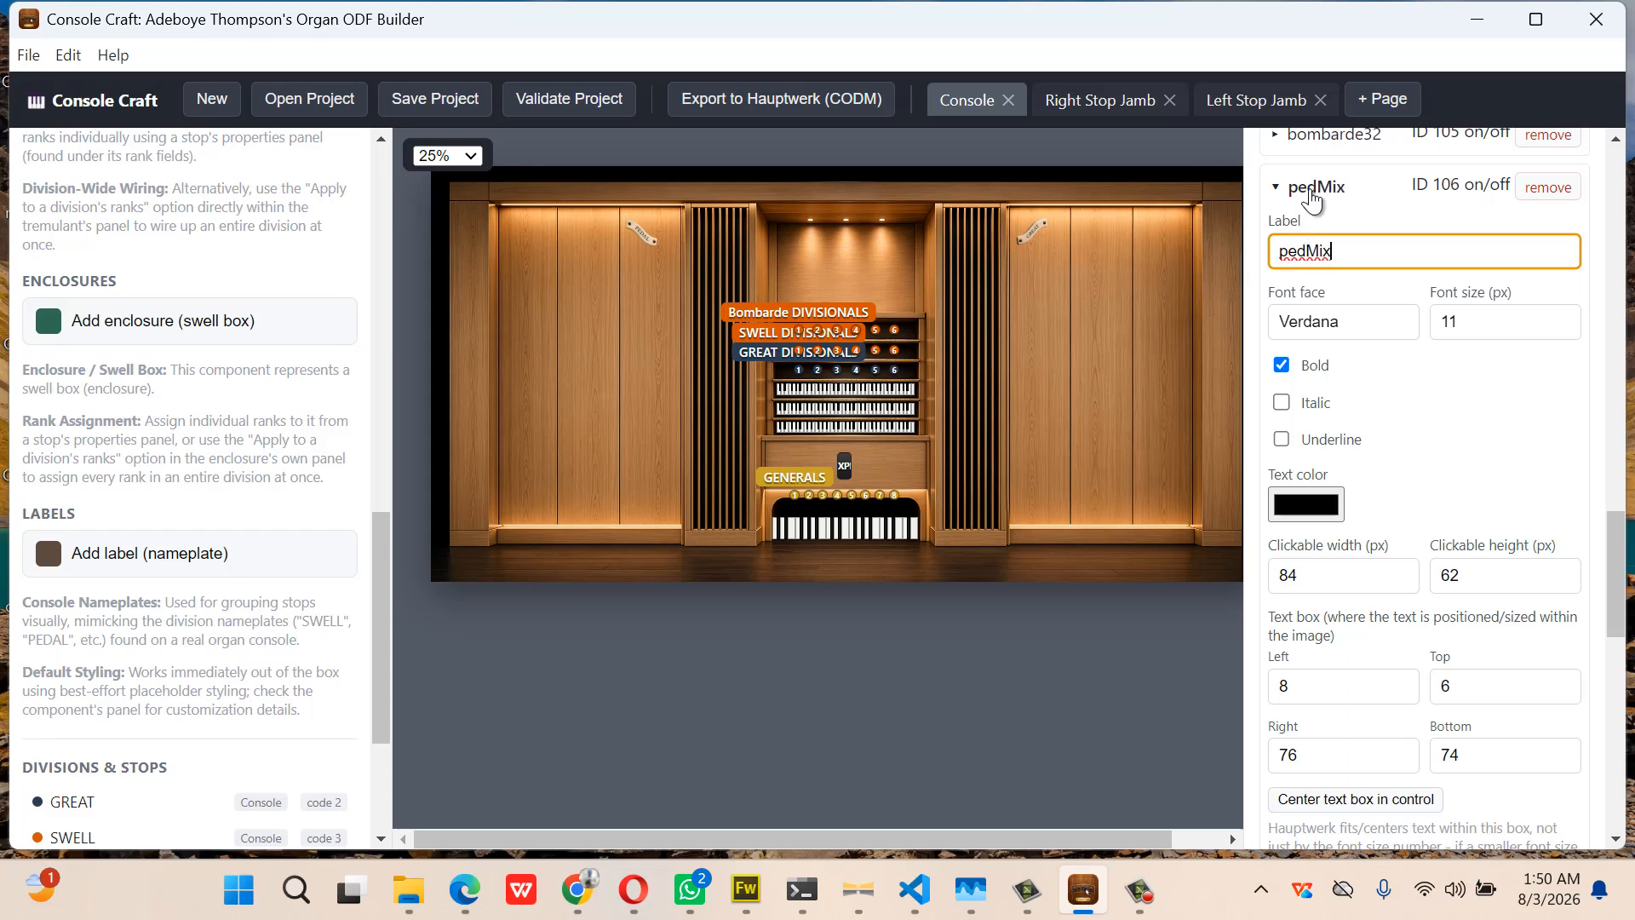
left_click(1312, 191)
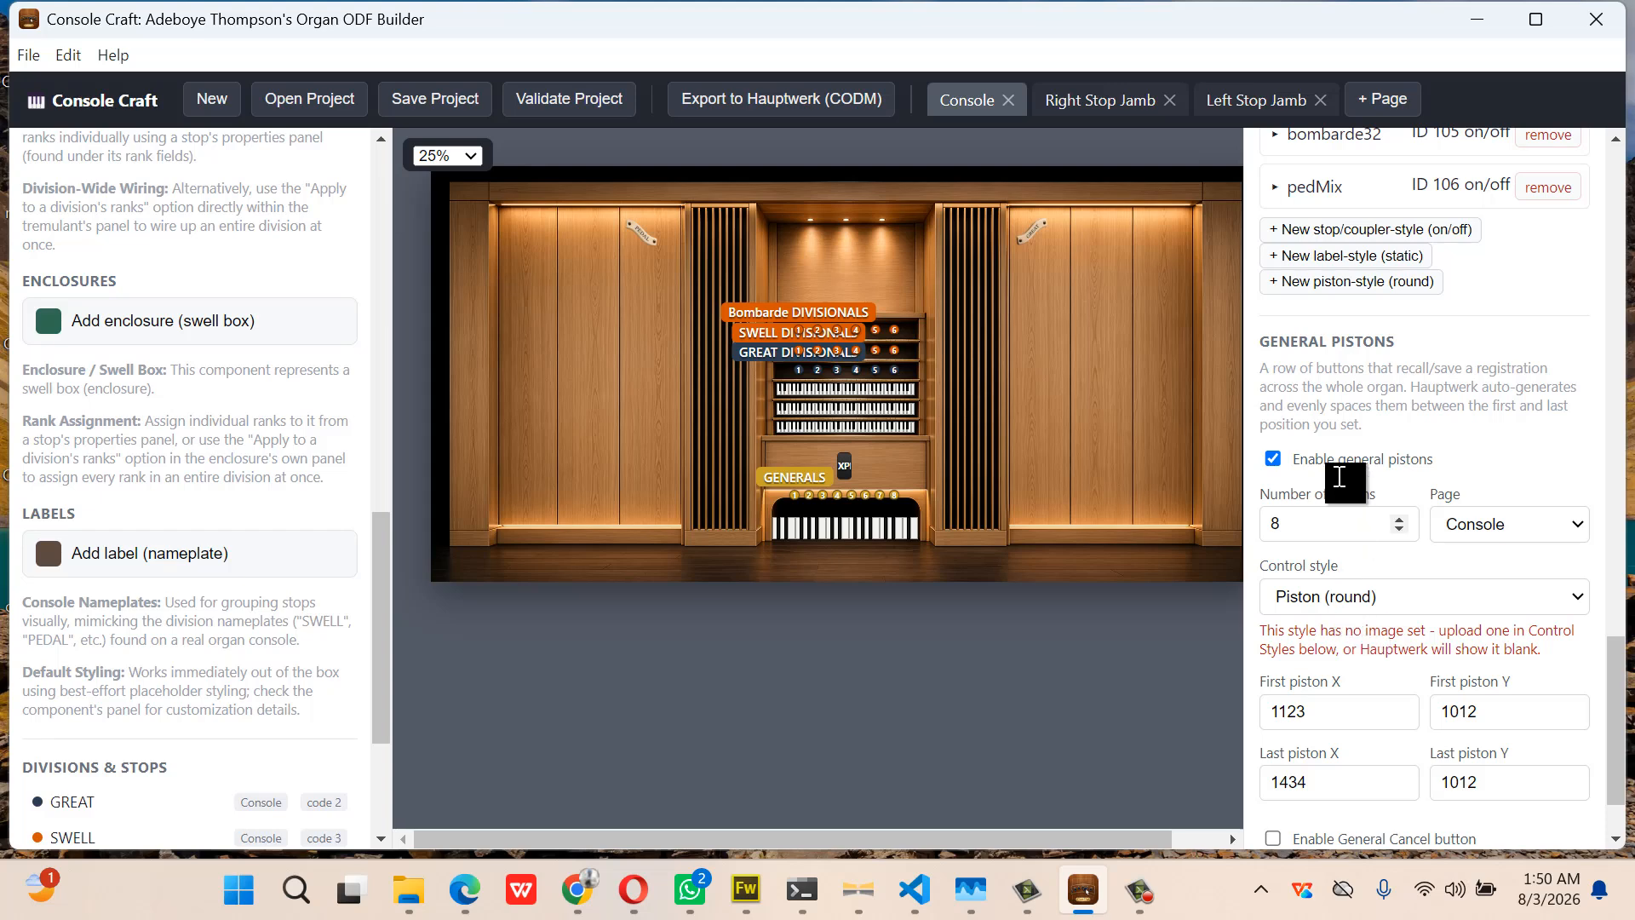
Add stop style 107 with ped-openbass-off and ped-openbass-on as its off/on images
left_click(1344, 244)
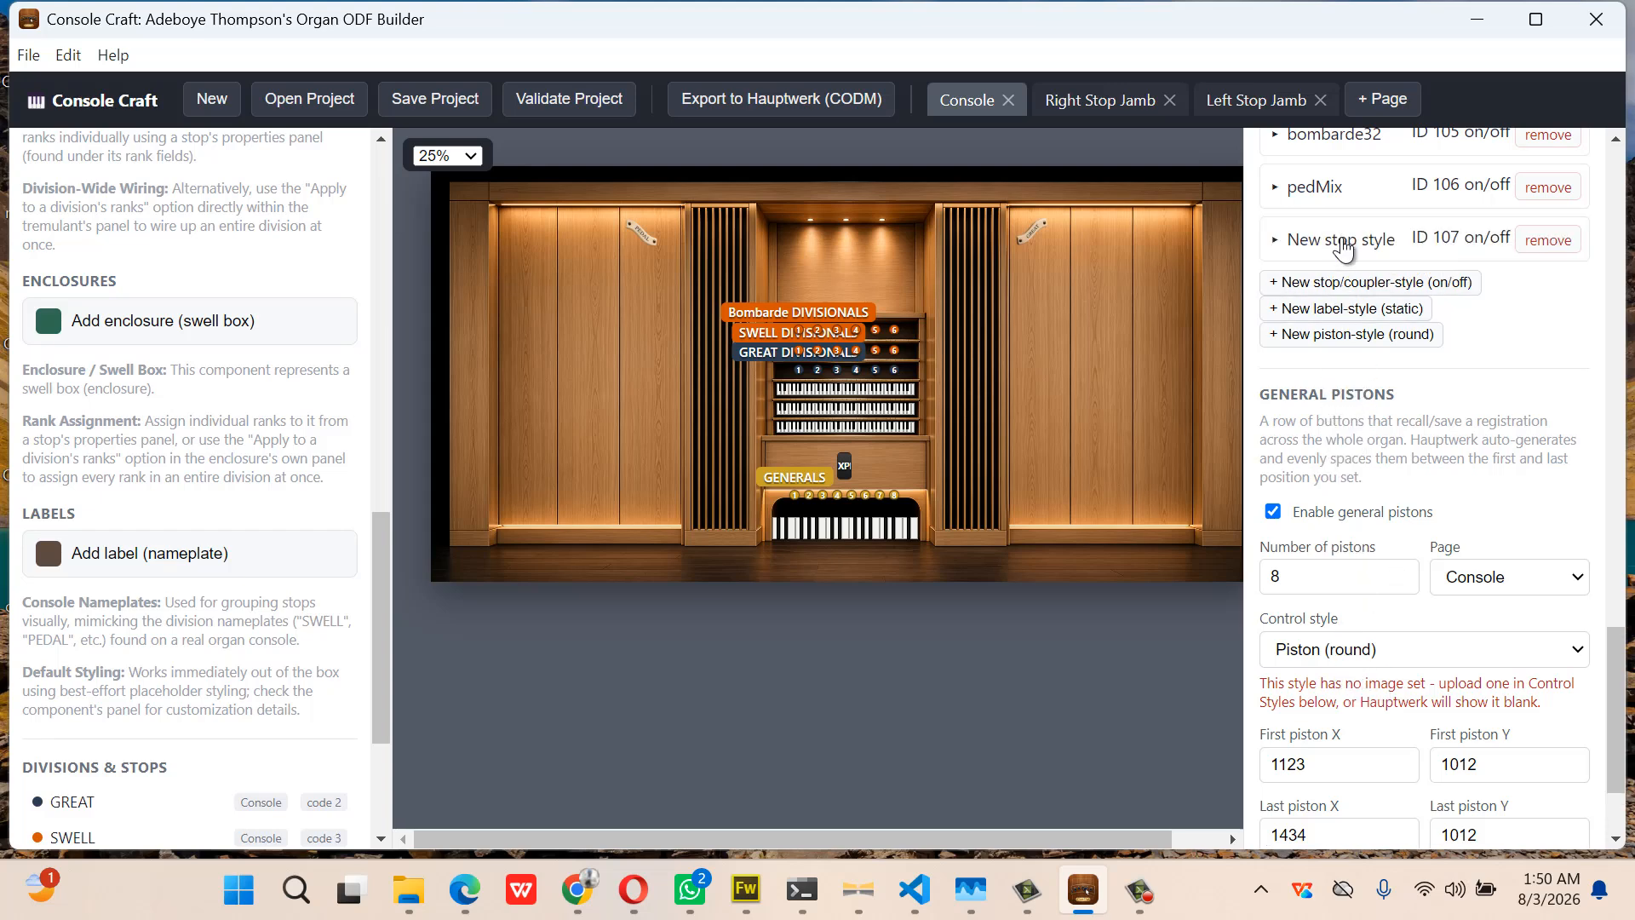
left_click(1343, 247)
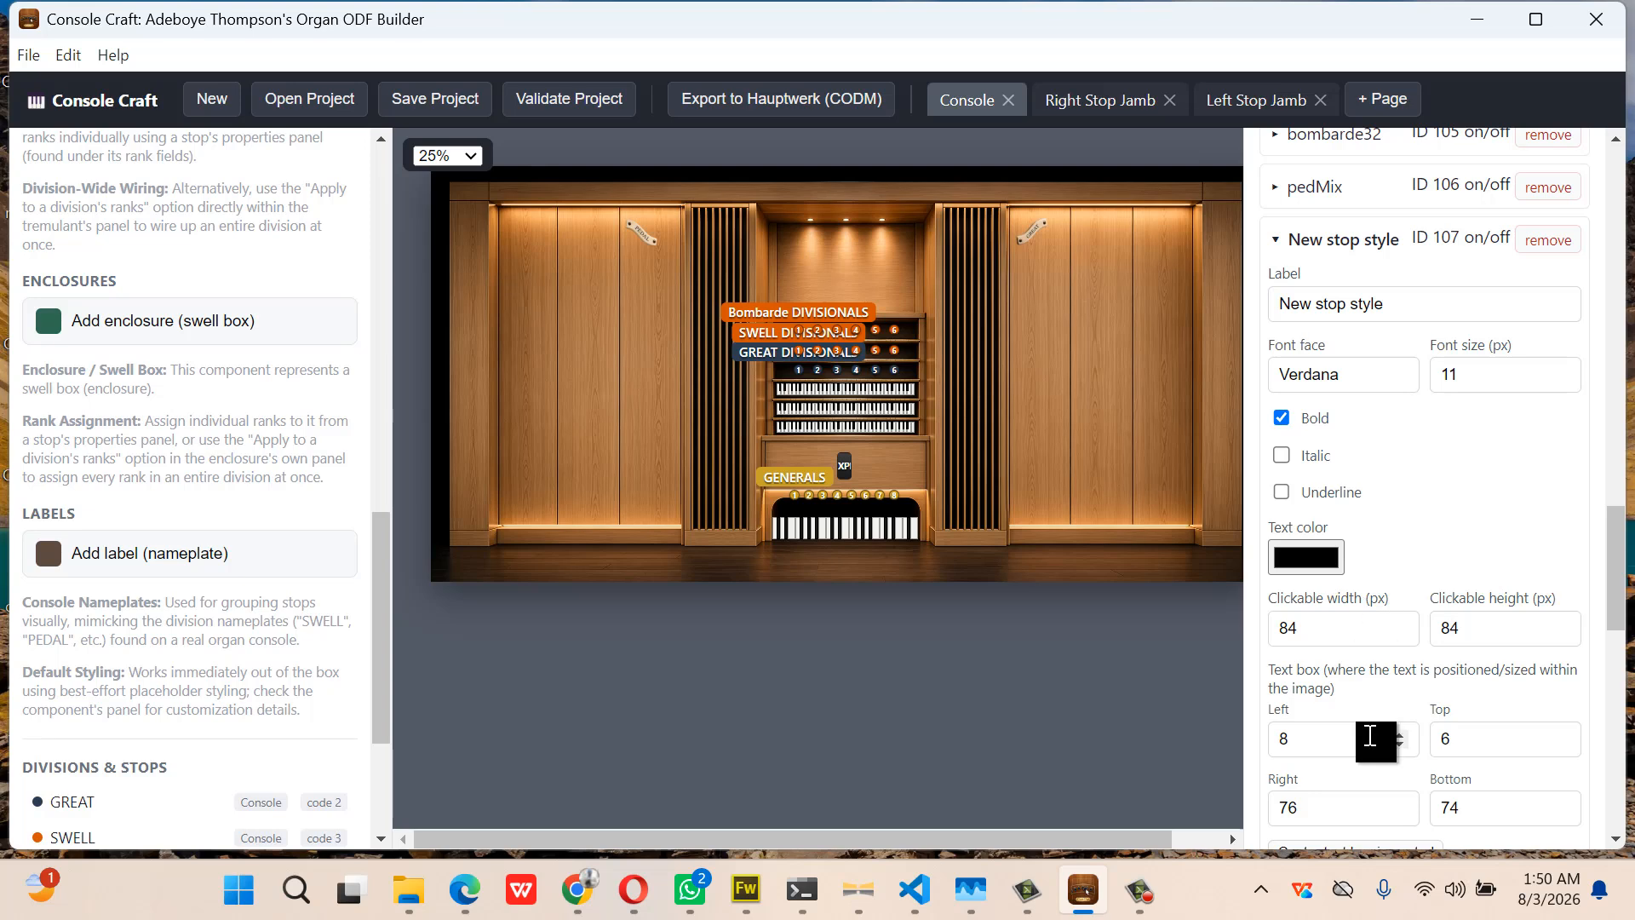
scroll(1371, 732, "down", 5)
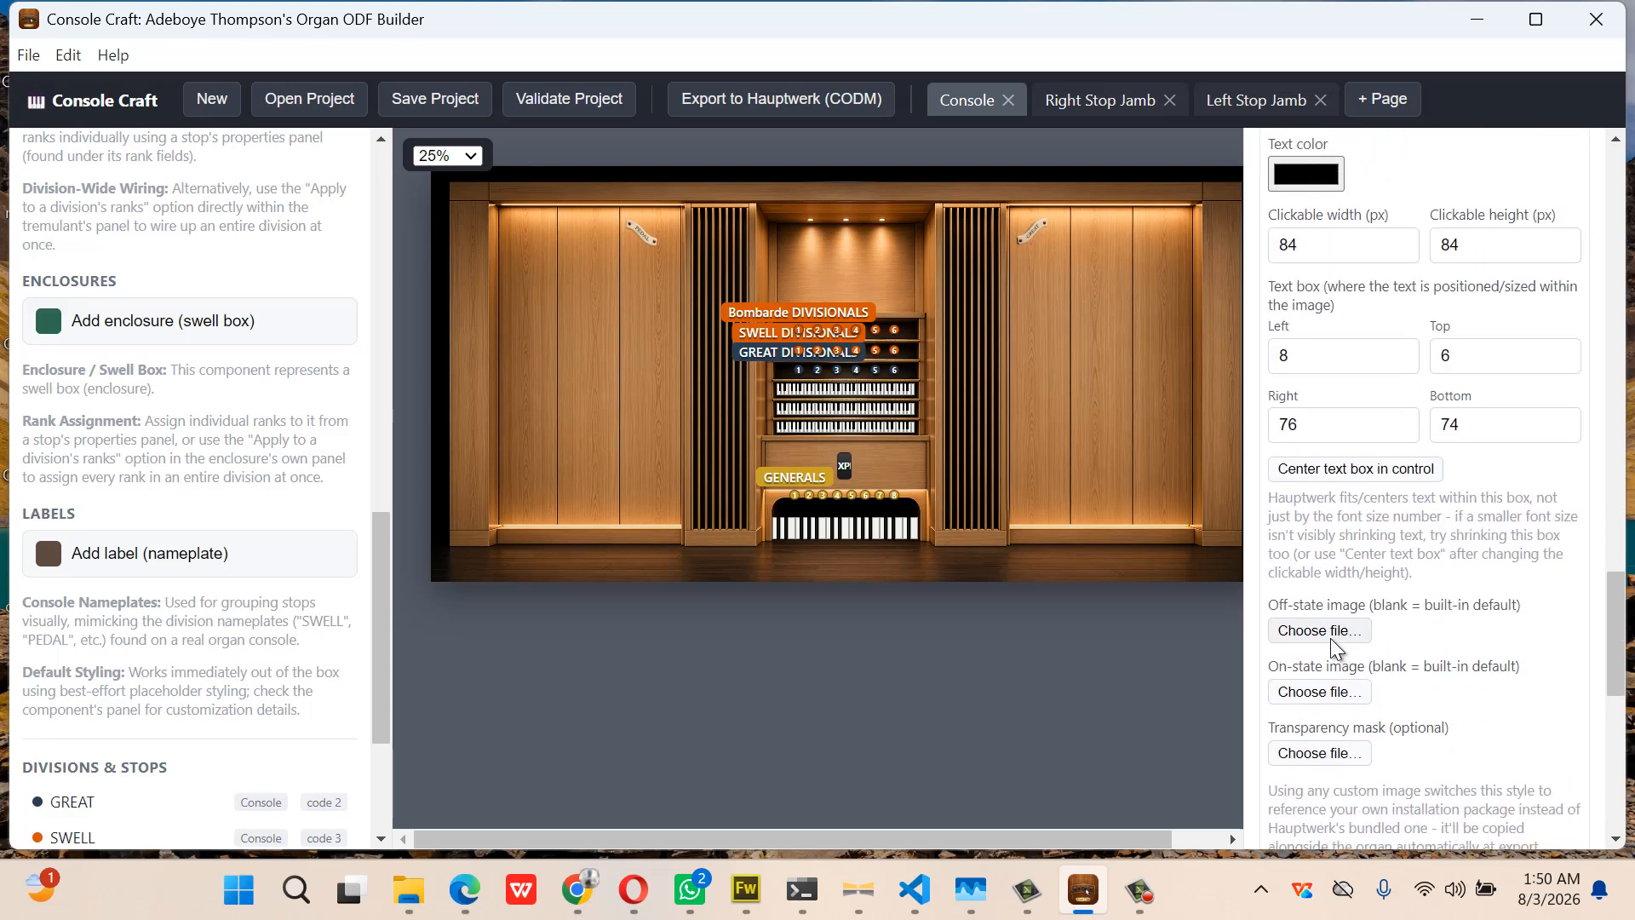
left_click(1329, 633)
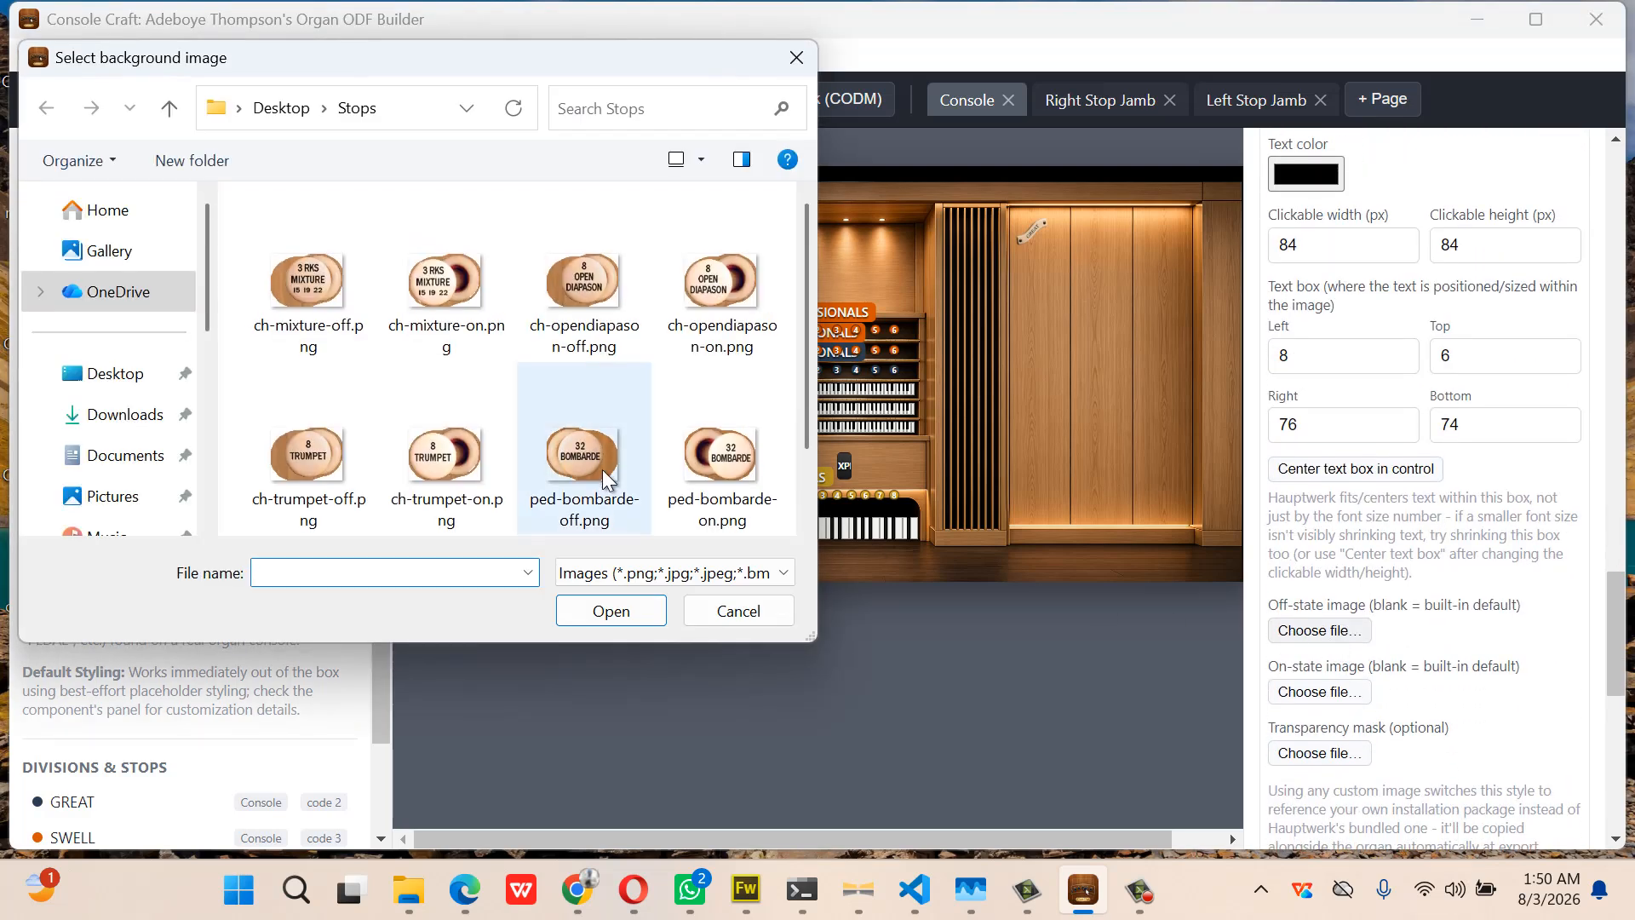
scroll(601, 469, "down", 1)
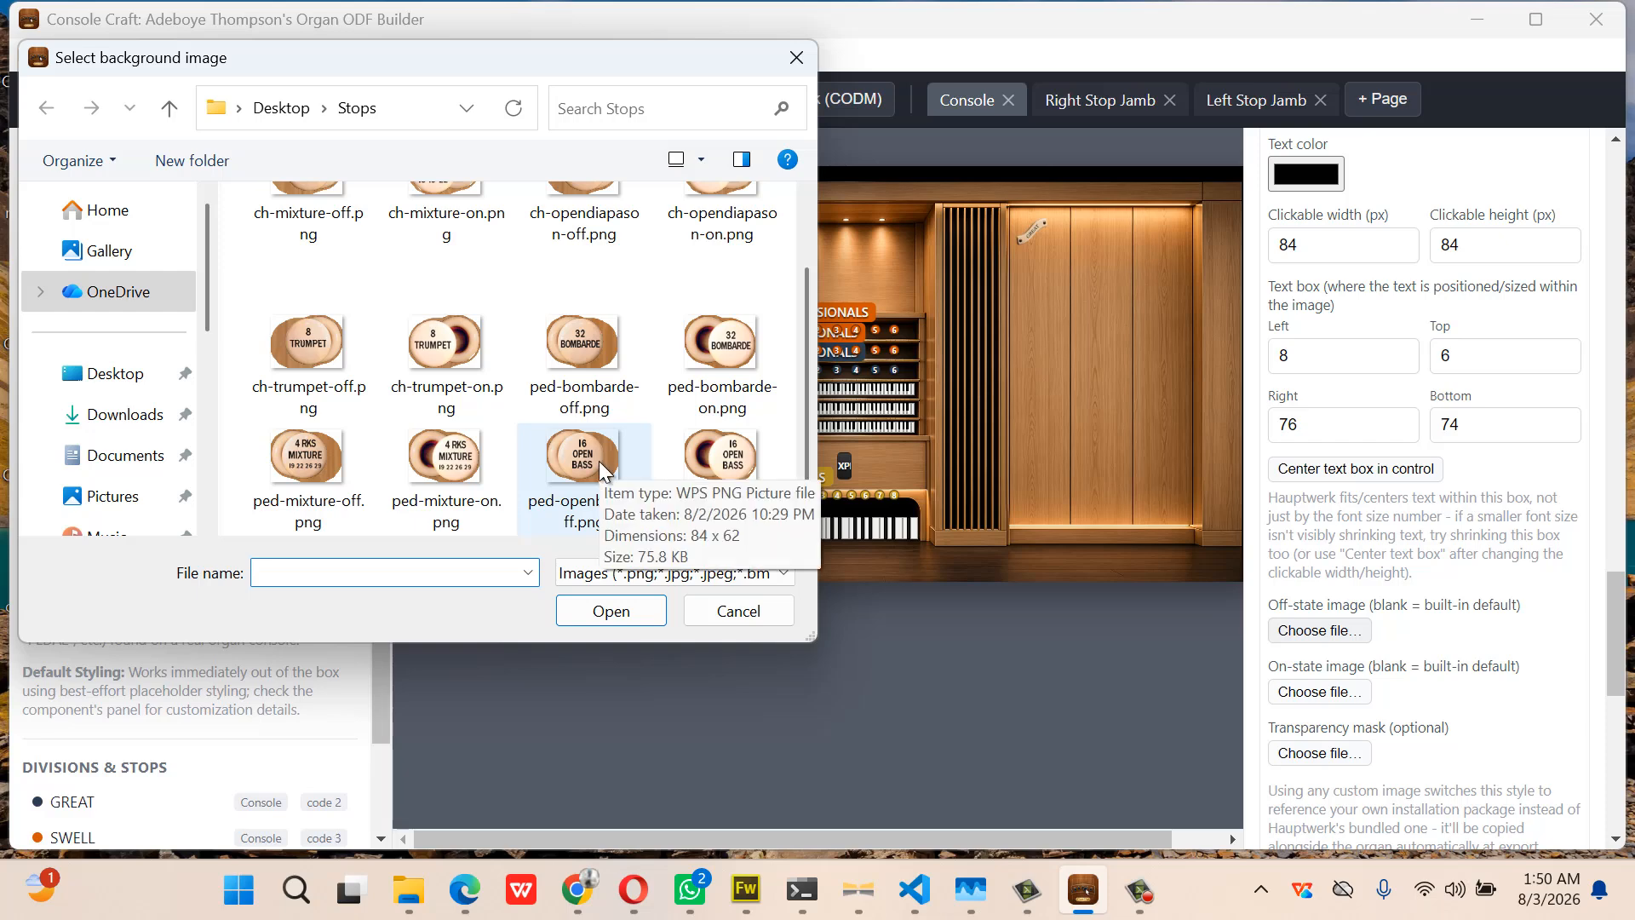
double_click(600, 461)
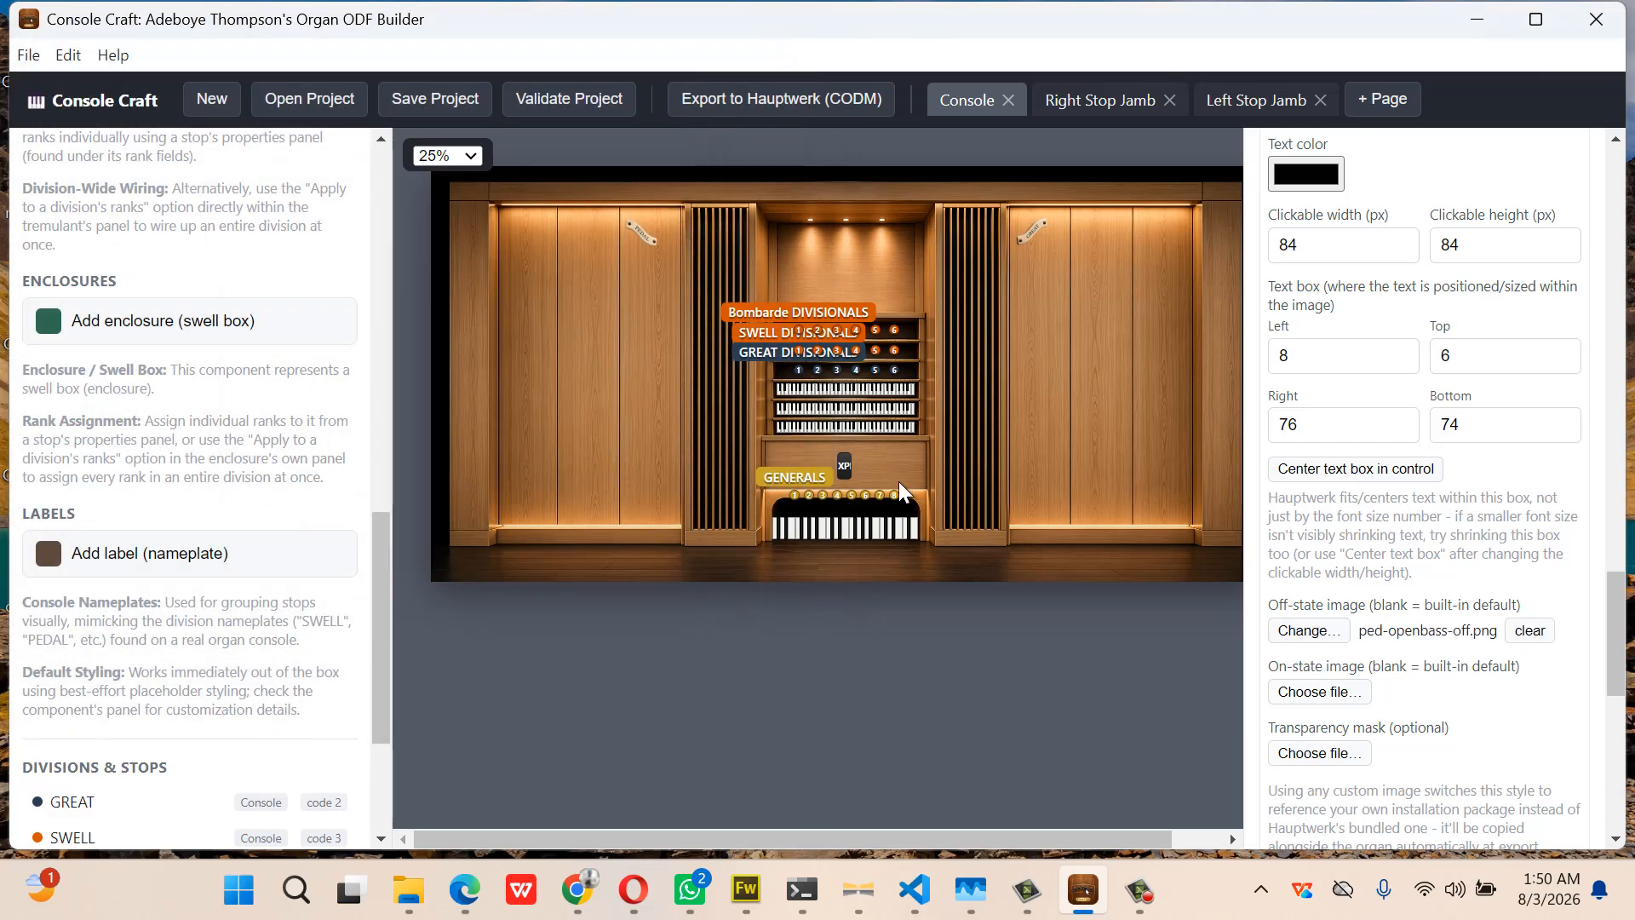
left_click(1288, 688)
scroll(725, 497, "down", 2)
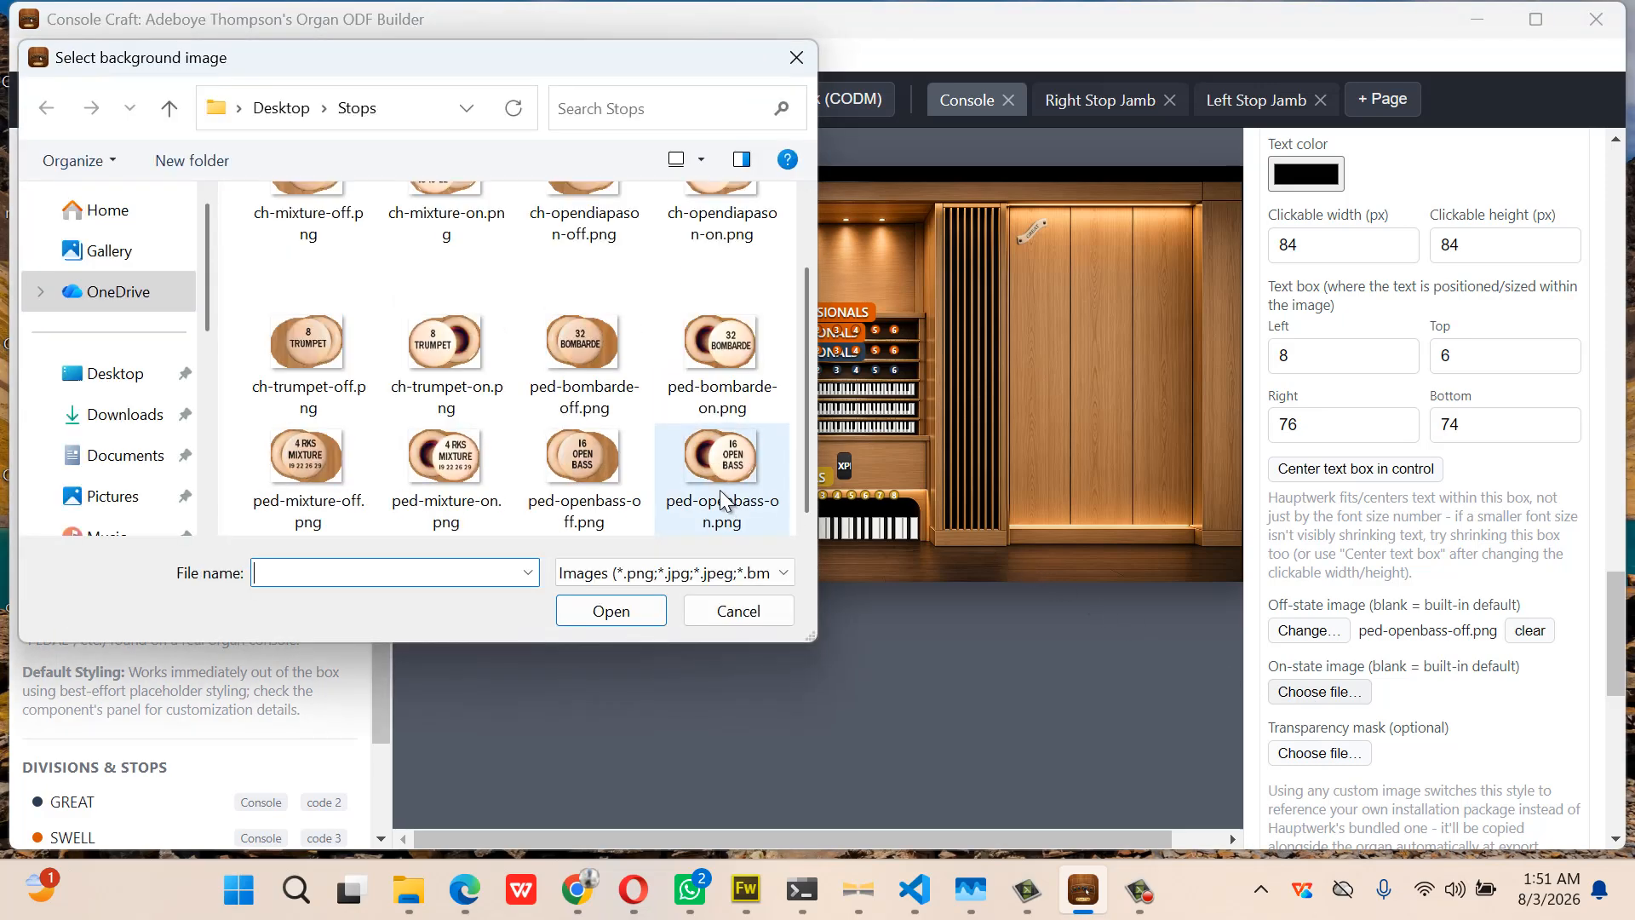
double_click(725, 492)
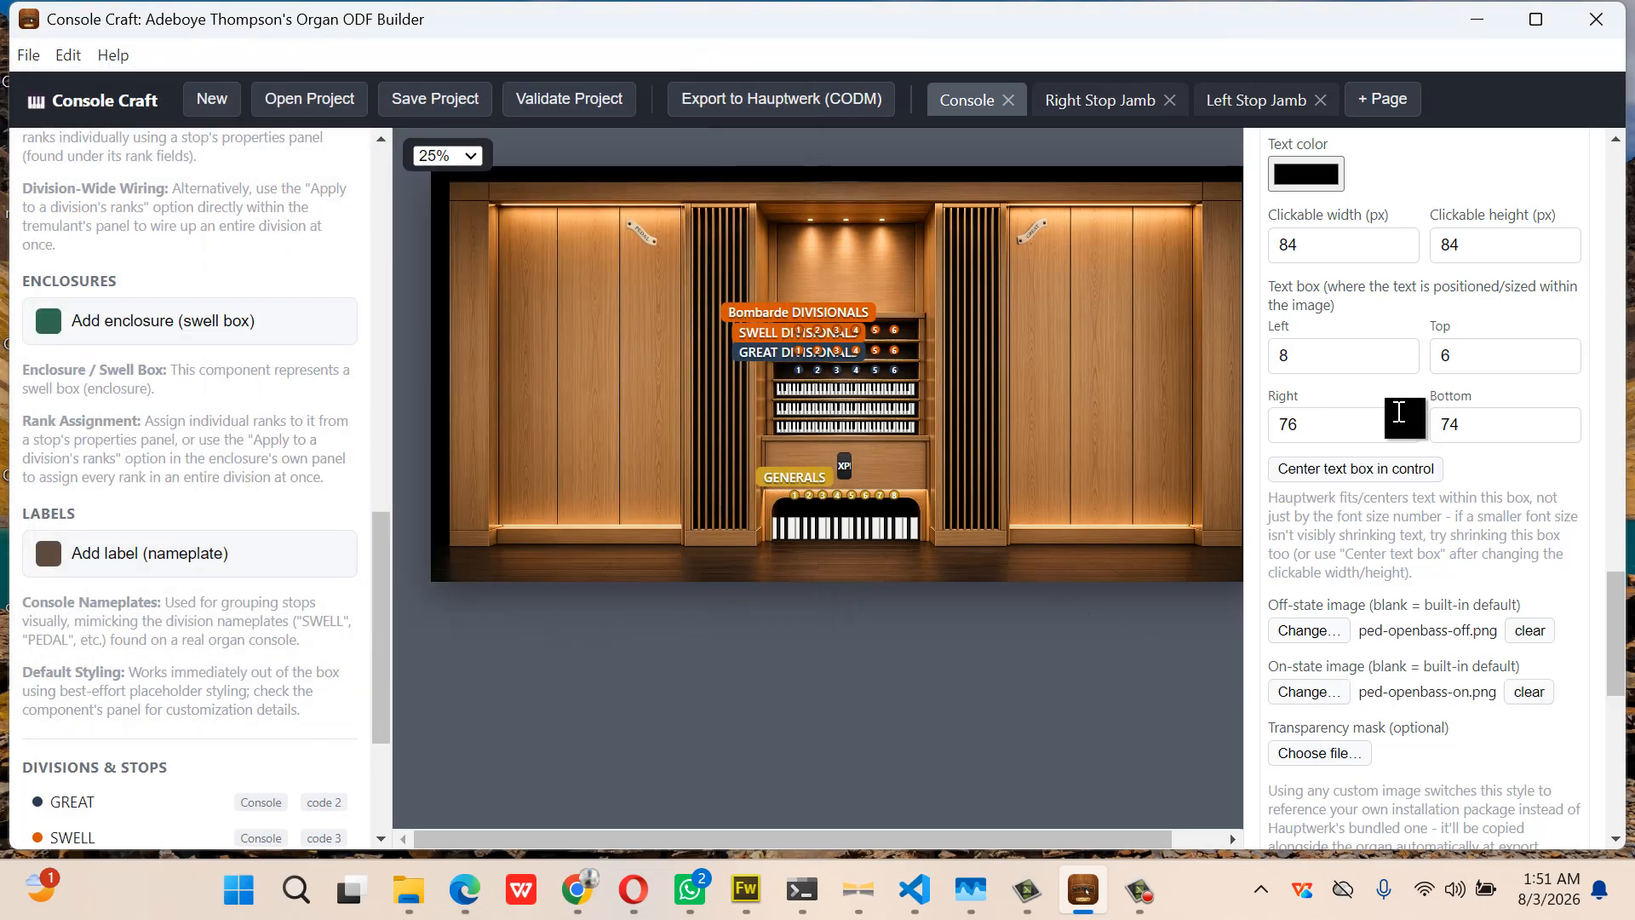
Set style 107's clickable height to 62 and label it openBass
scroll(1406, 417, "up", 1)
left_click_drag(1496, 339, 1433, 360)
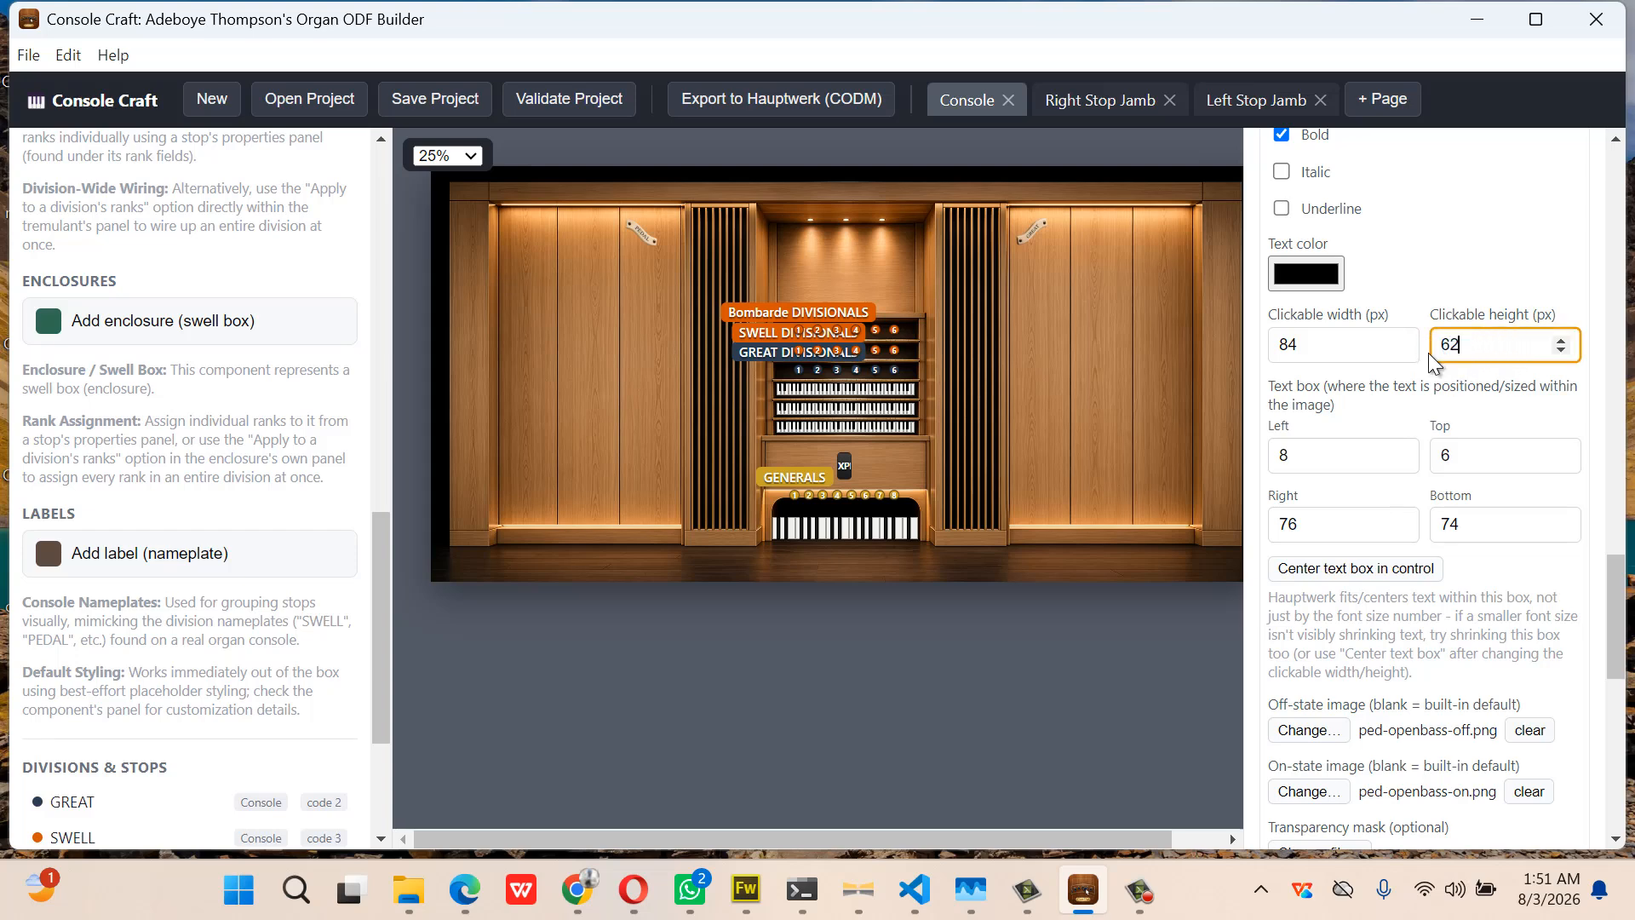
scroll(1434, 364, "up", 3)
left_click_drag(1414, 276, 1265, 308)
type("openBass")
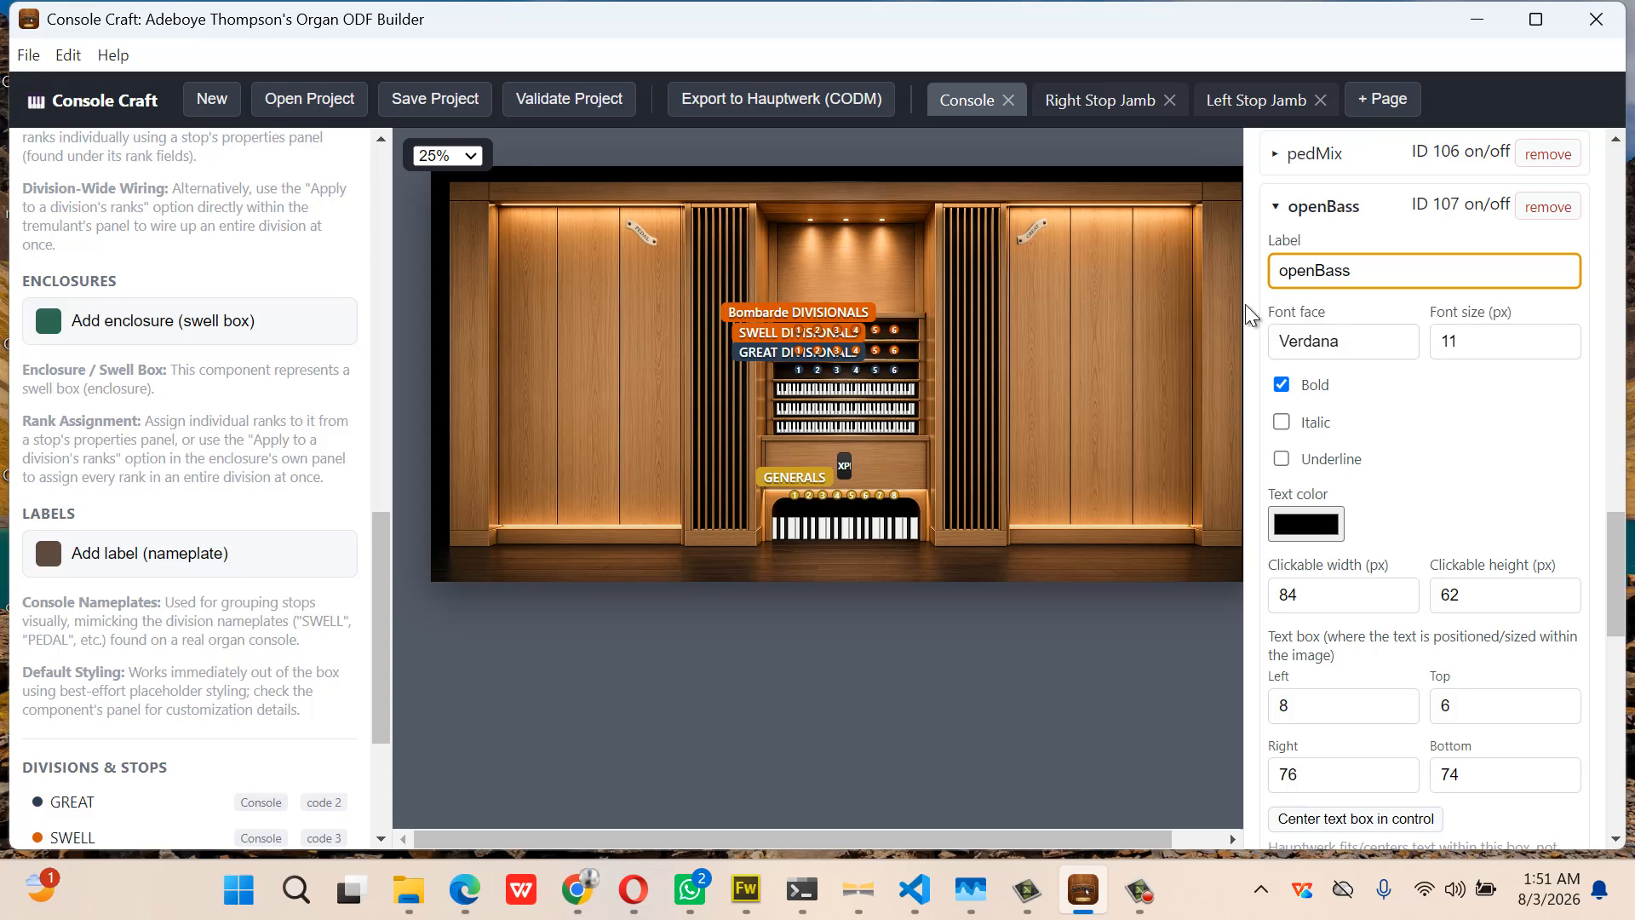
left_click(1125, 304)
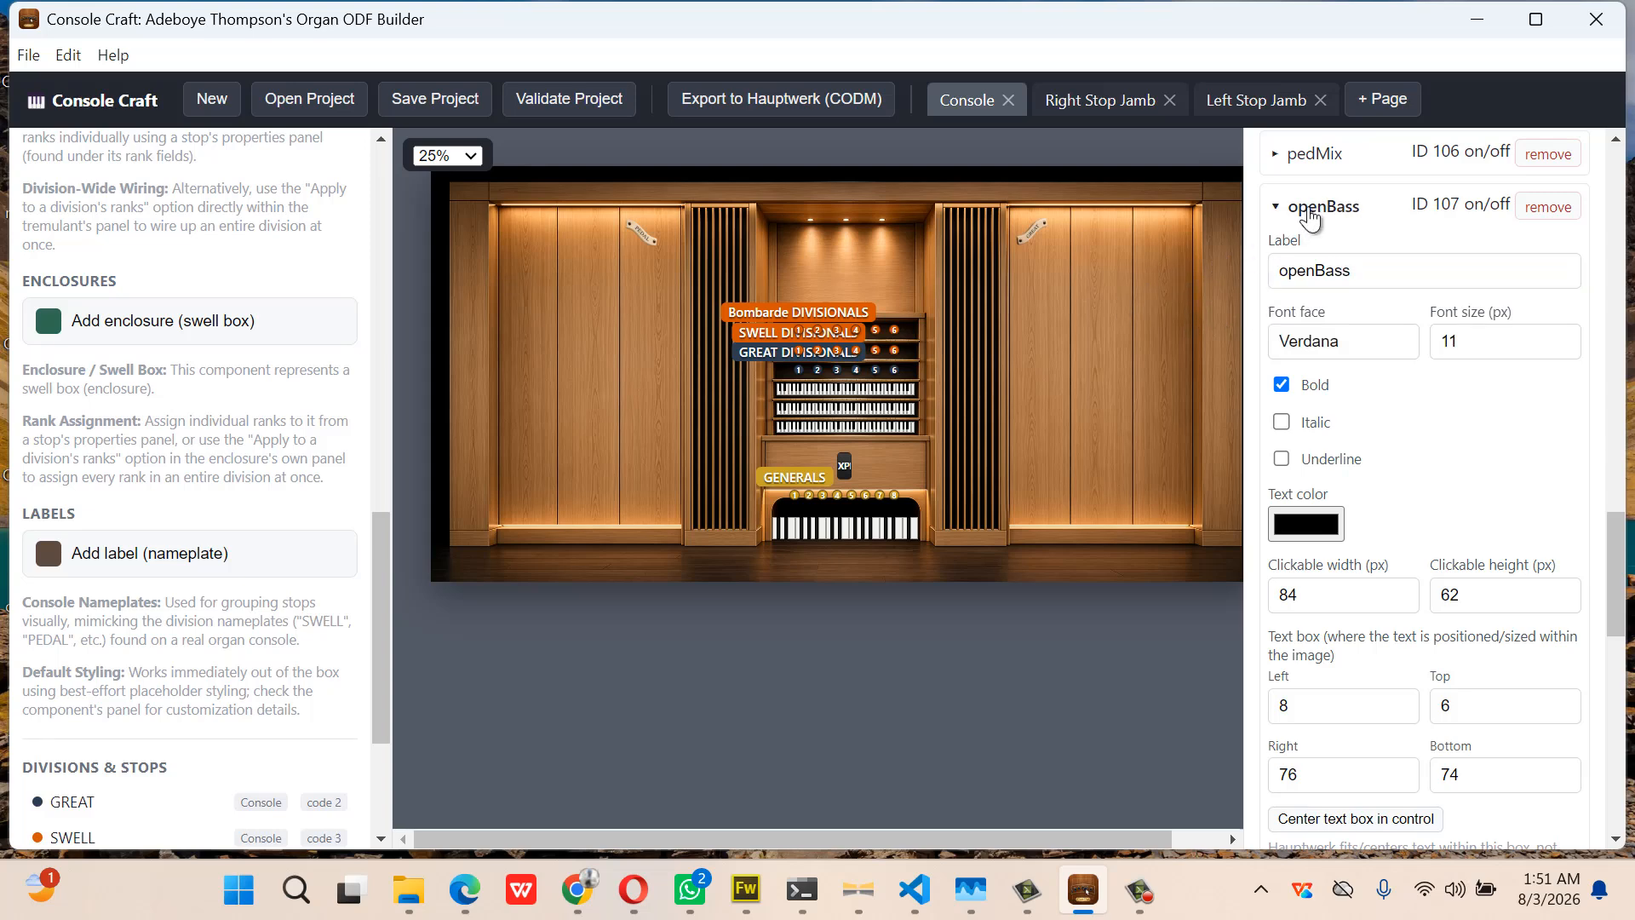
left_click(1307, 211)
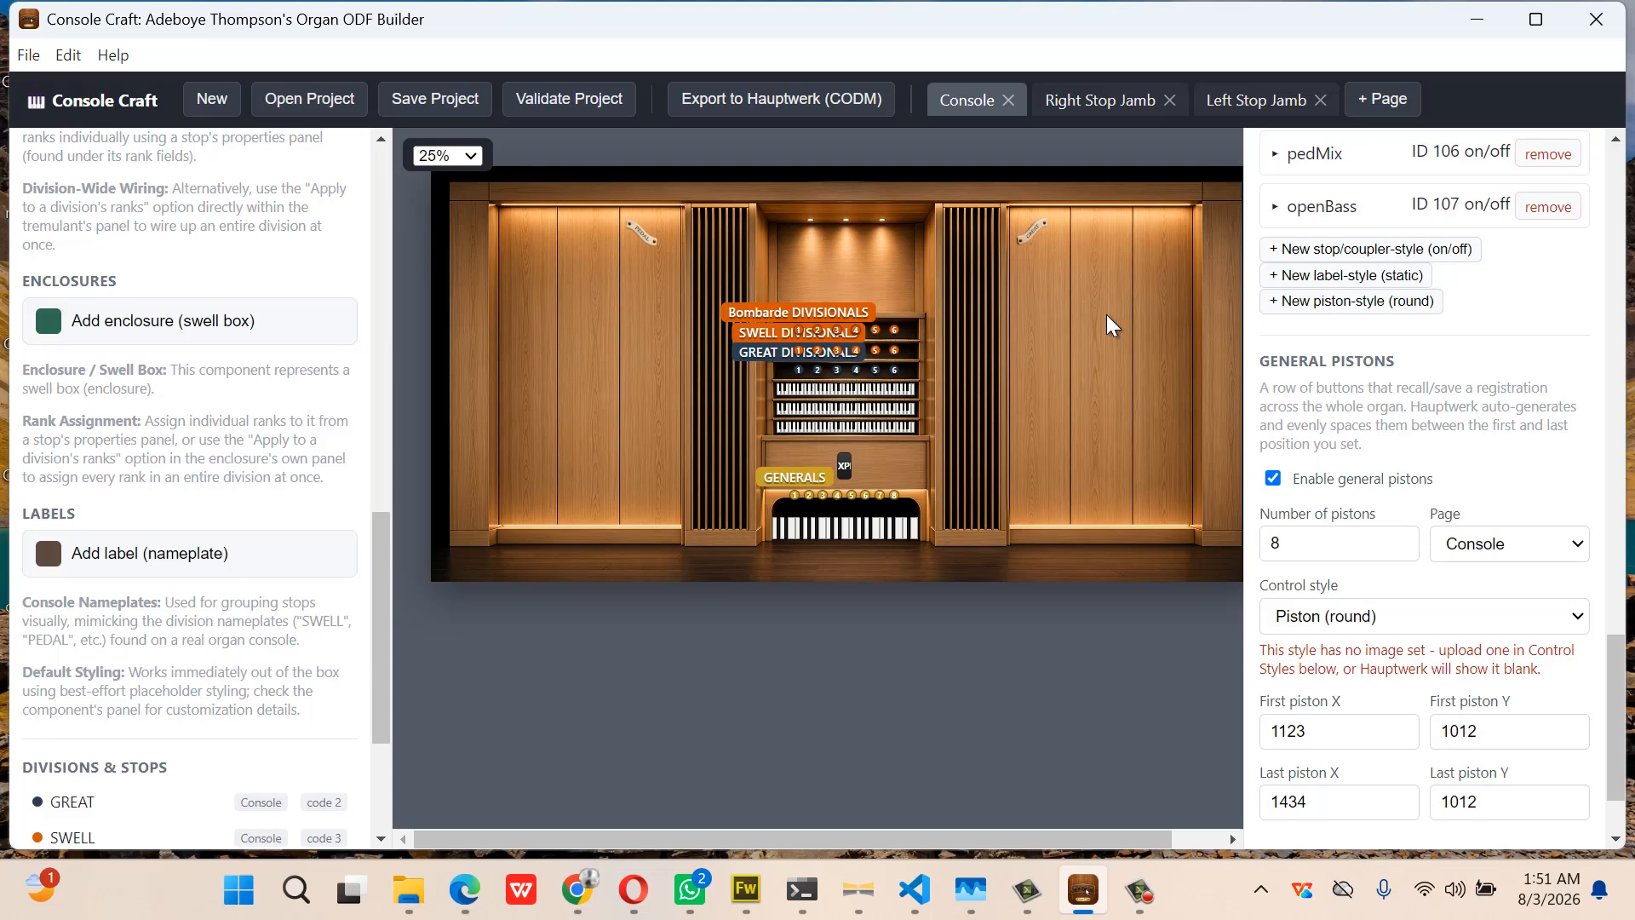
Add a Great stop and place its drawknob beside the right pipe panel
scroll(273, 393, "up", 7)
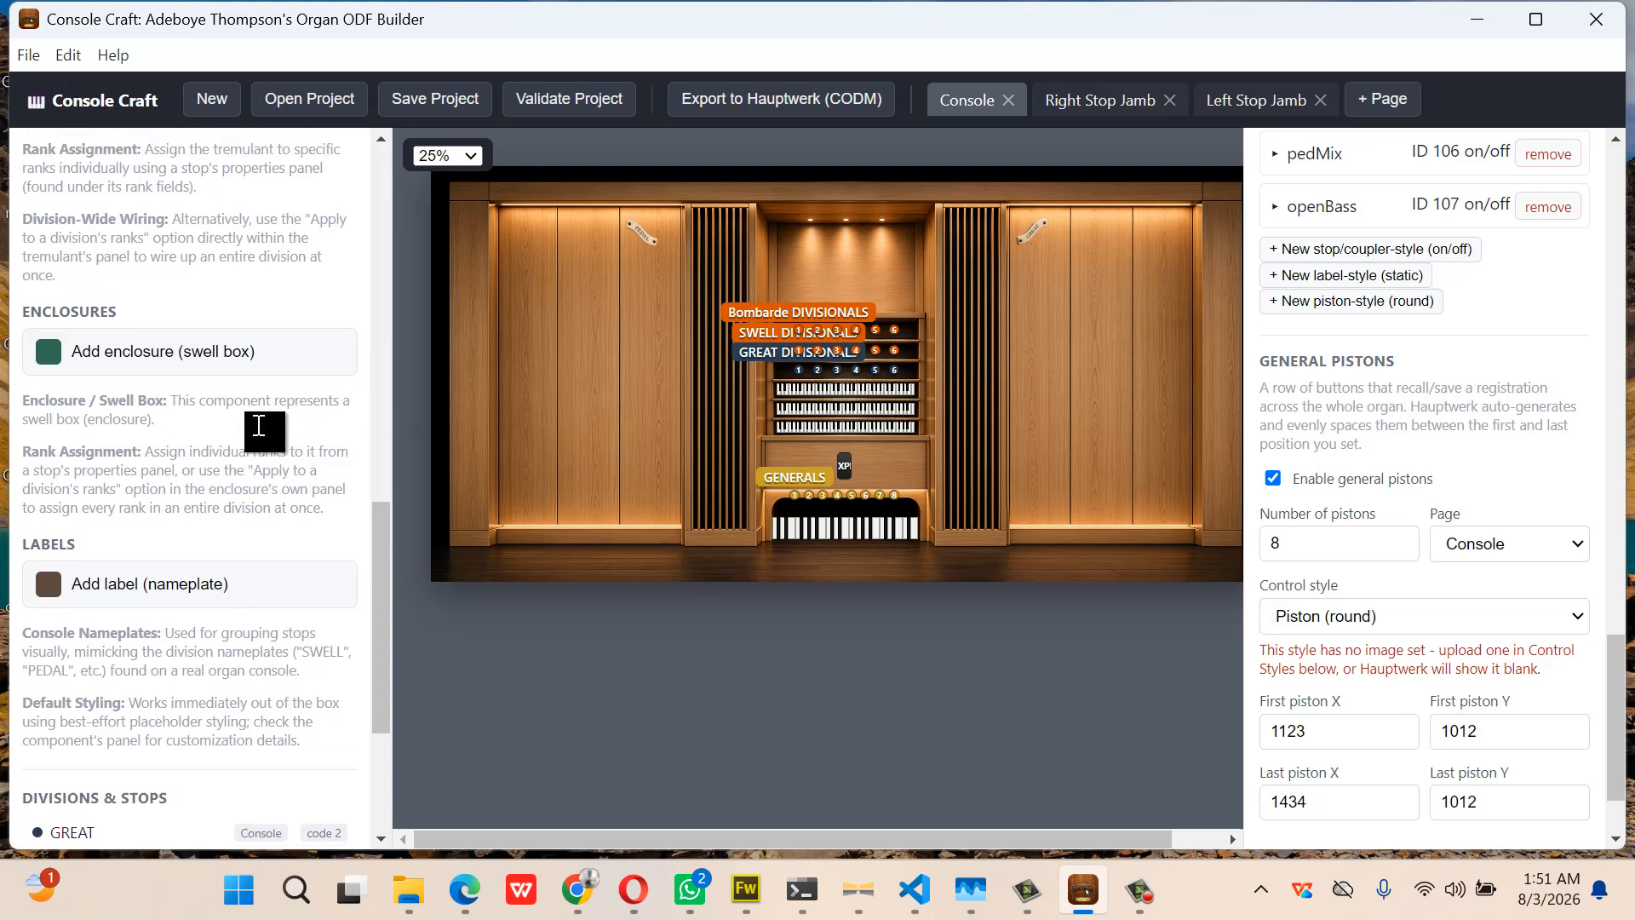
scroll(260, 433, "up", 3)
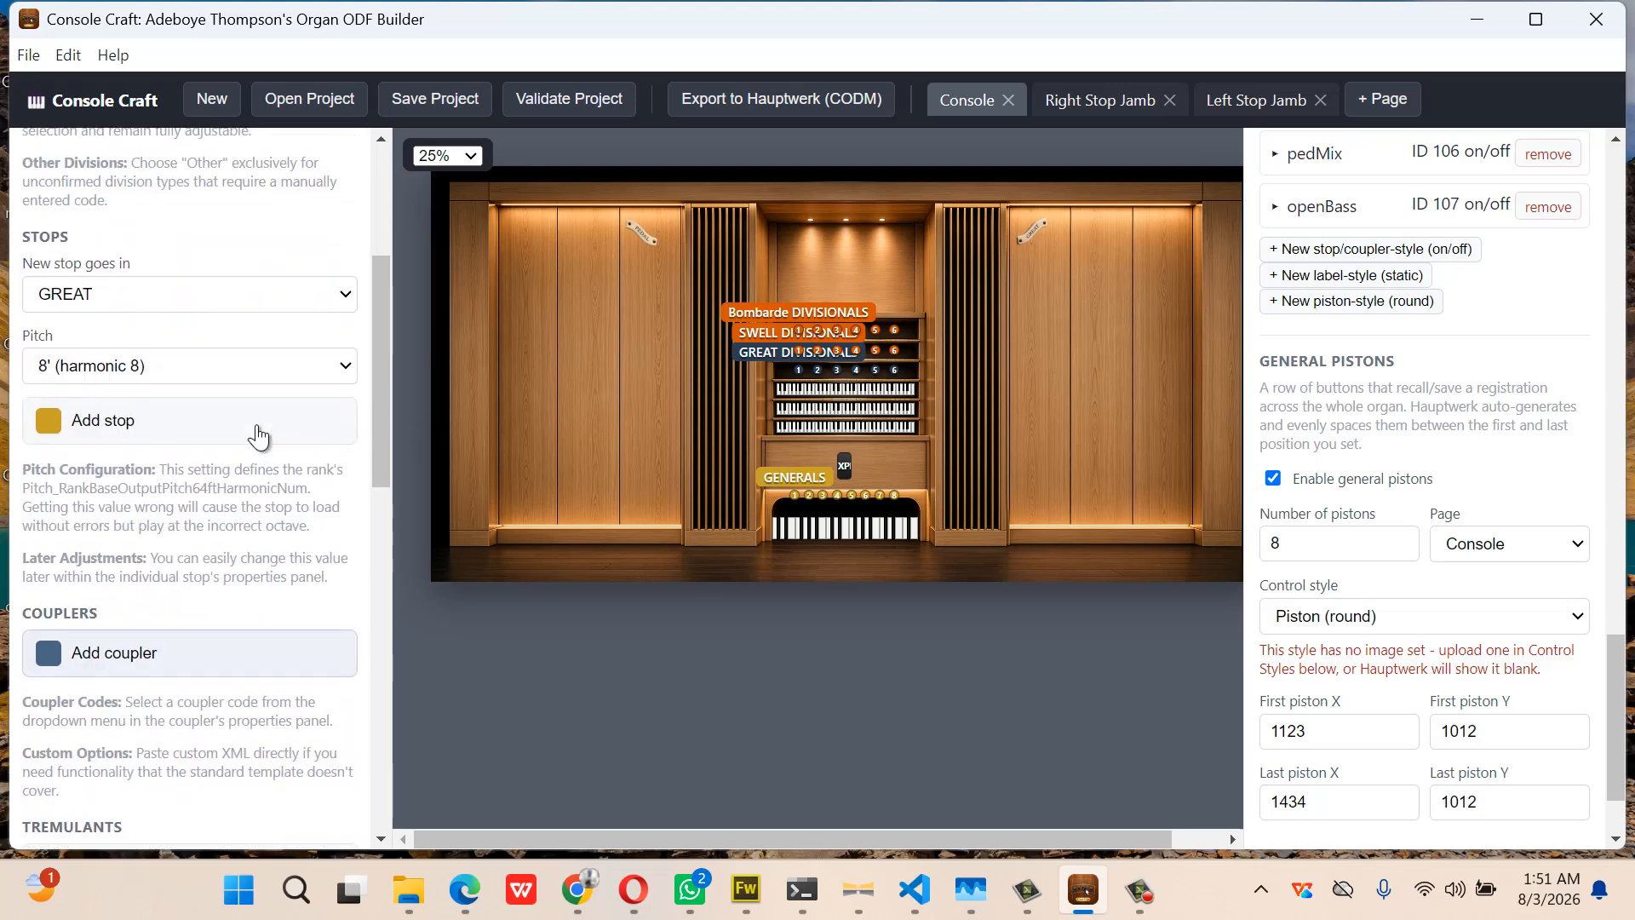
left_click(224, 437)
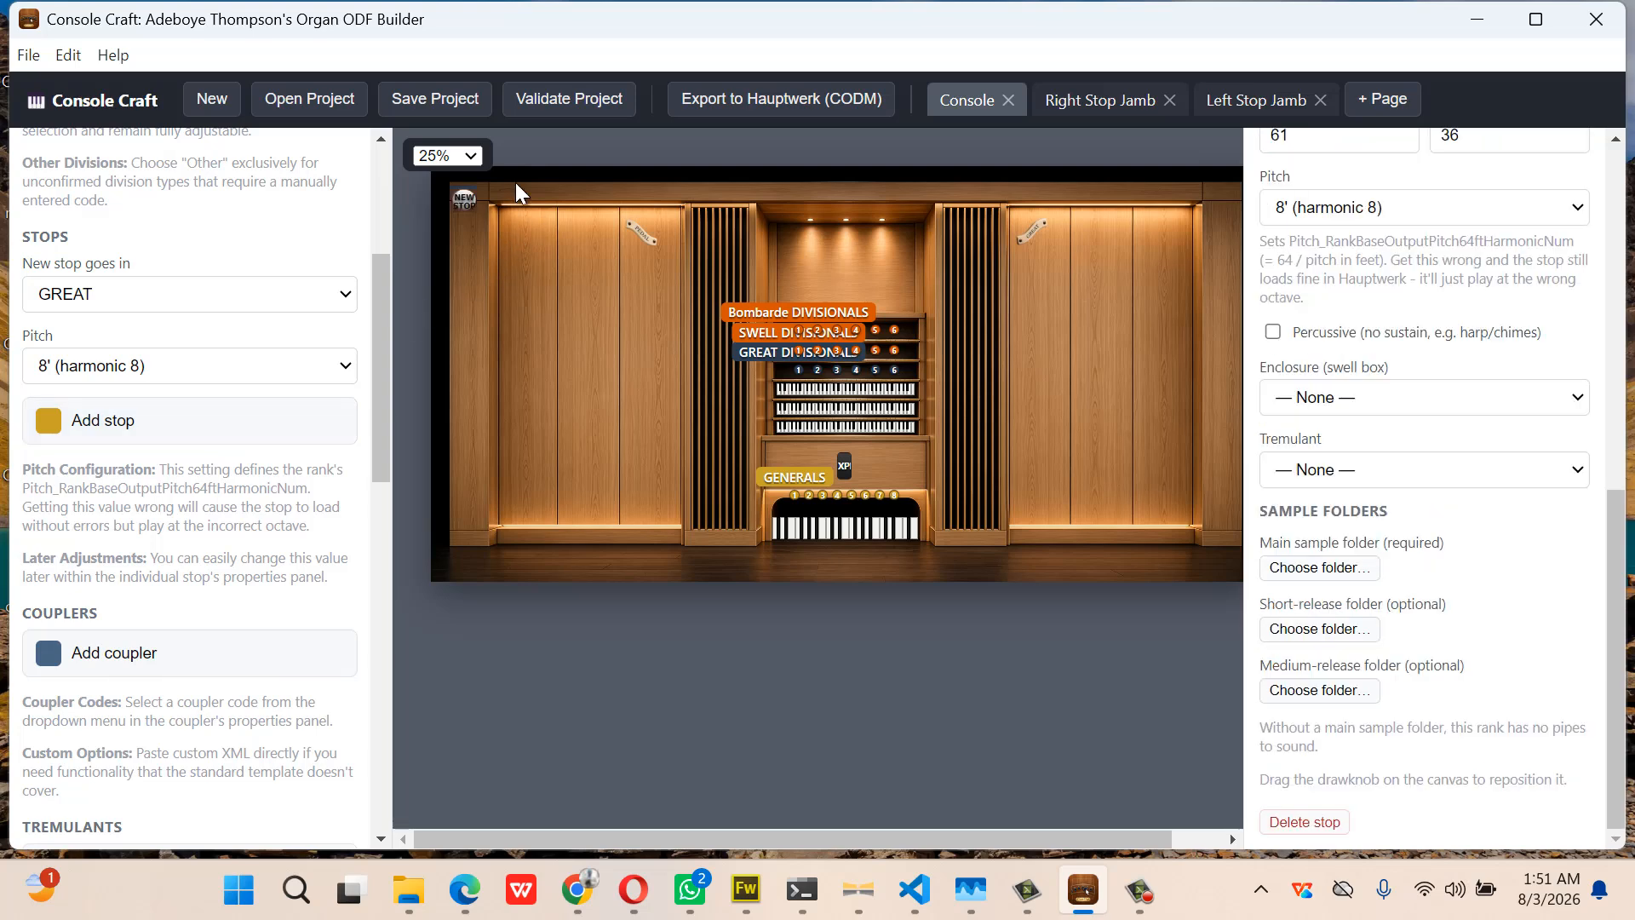
left_click_drag(587, 228, 1029, 263)
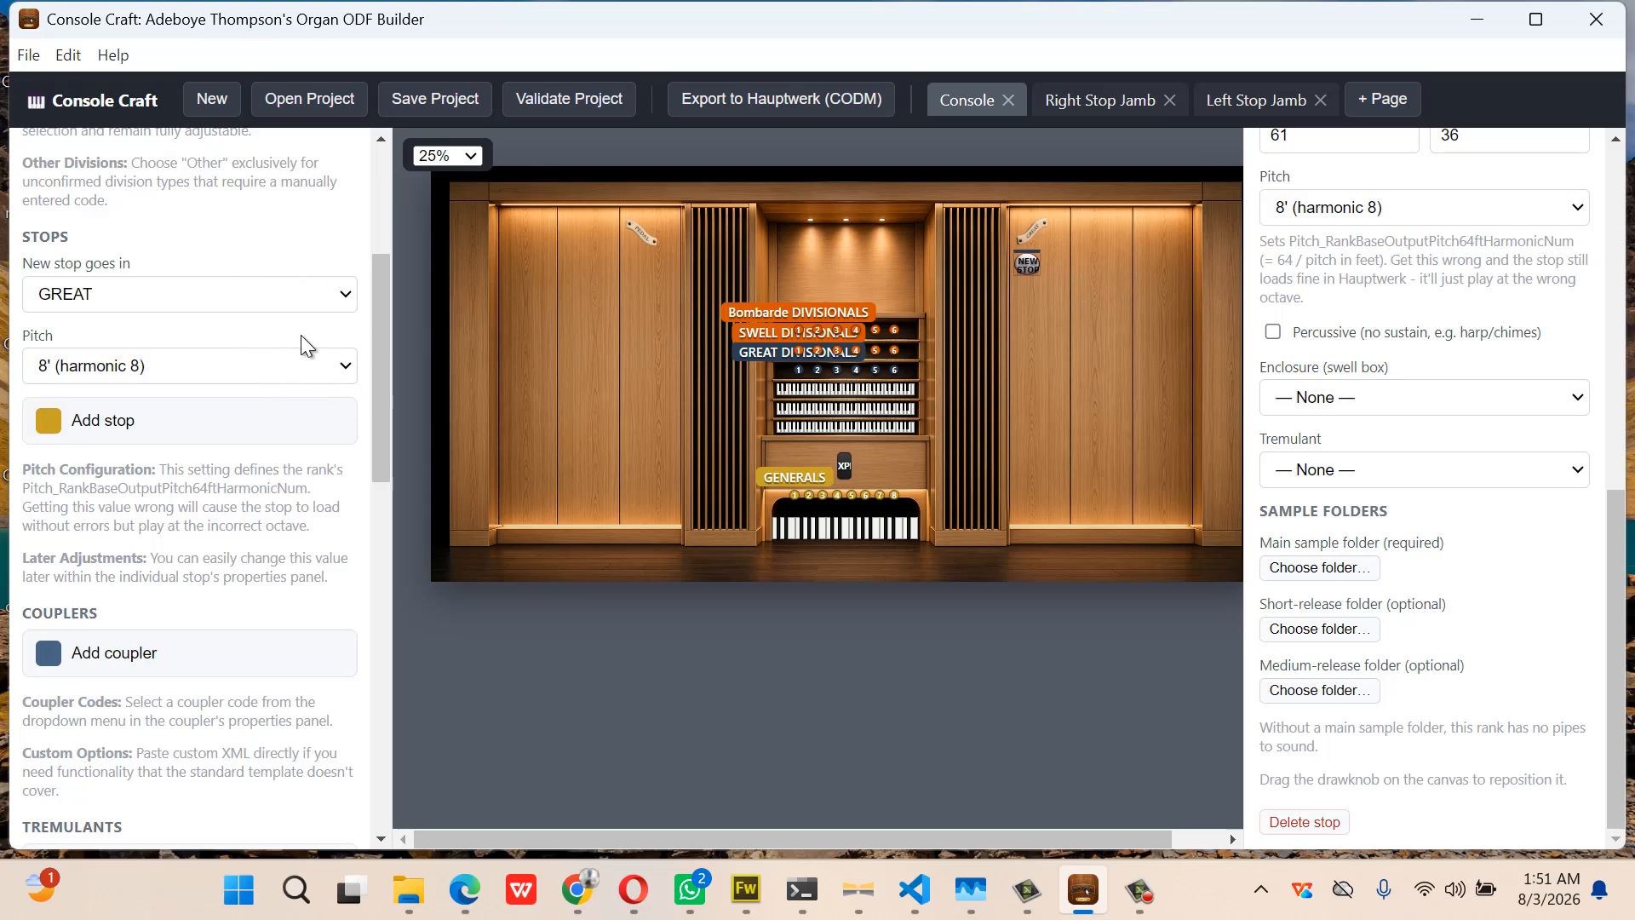
Add two more Great stops, one beside the first drawknob and one below them
scroll(1362, 209, "up", 2)
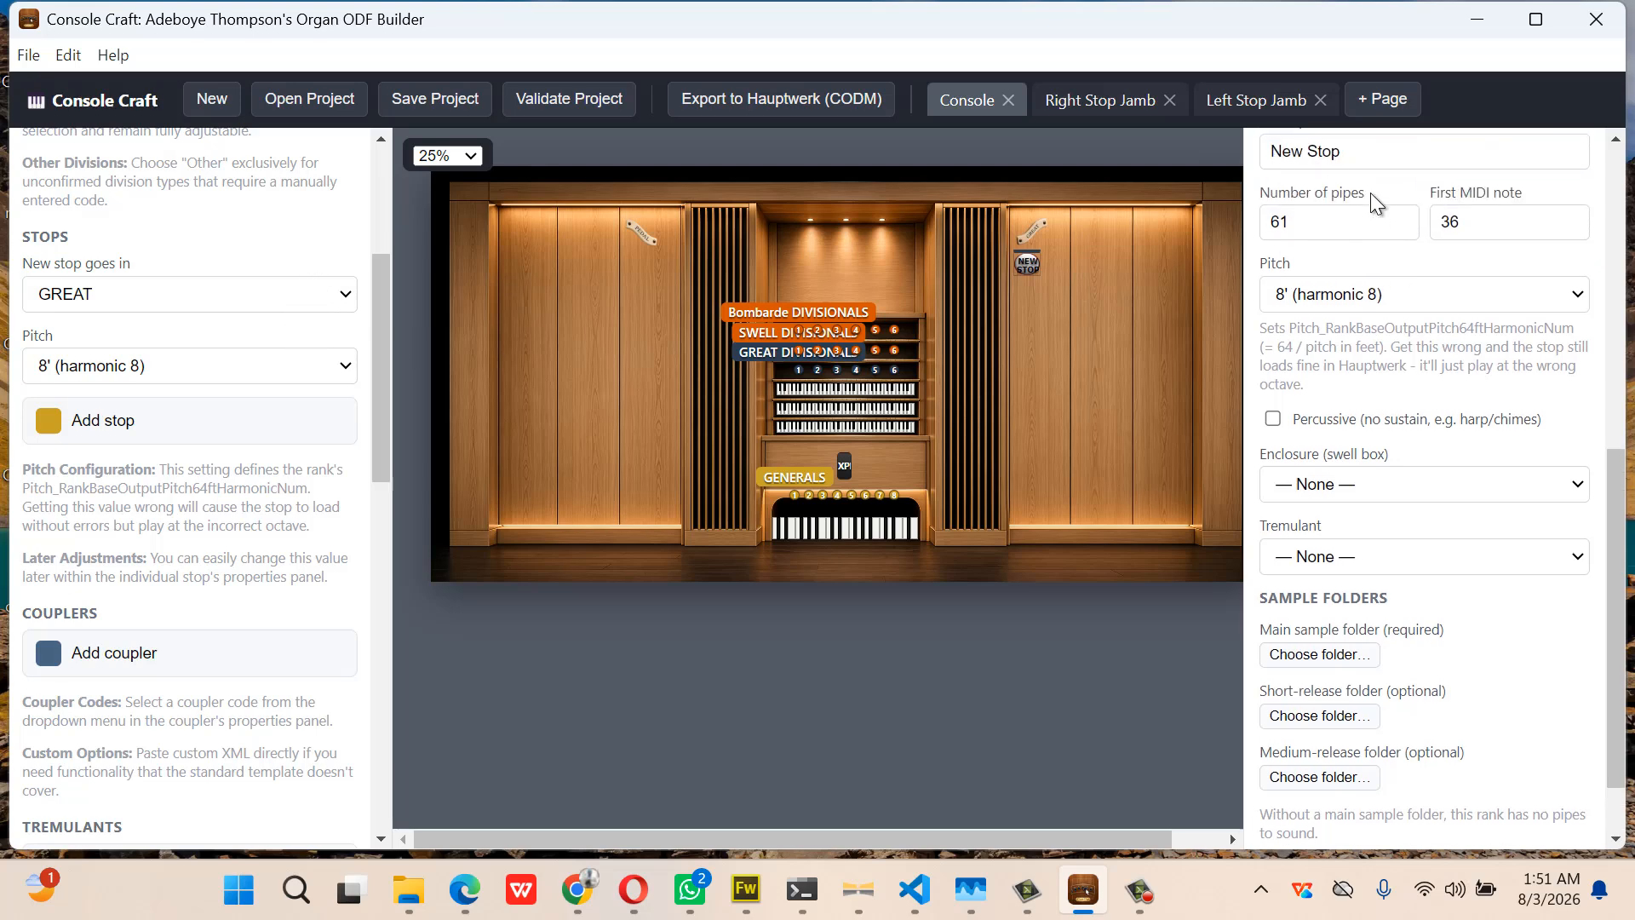
scroll(1373, 200, "up", 8)
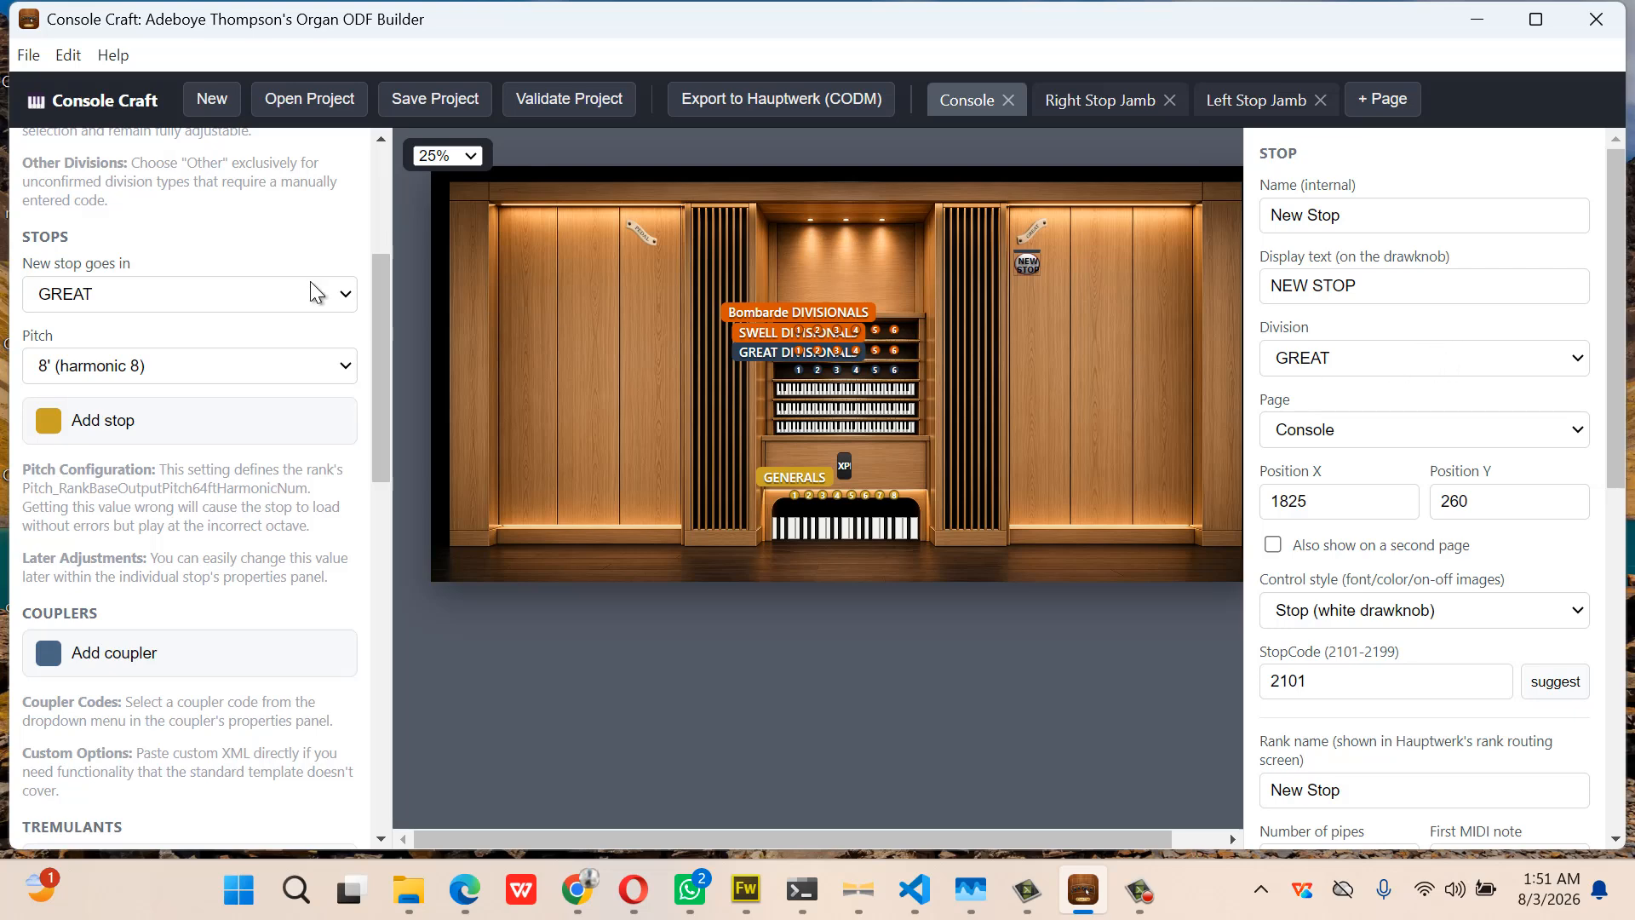
scroll(1566, 466, "down", 4)
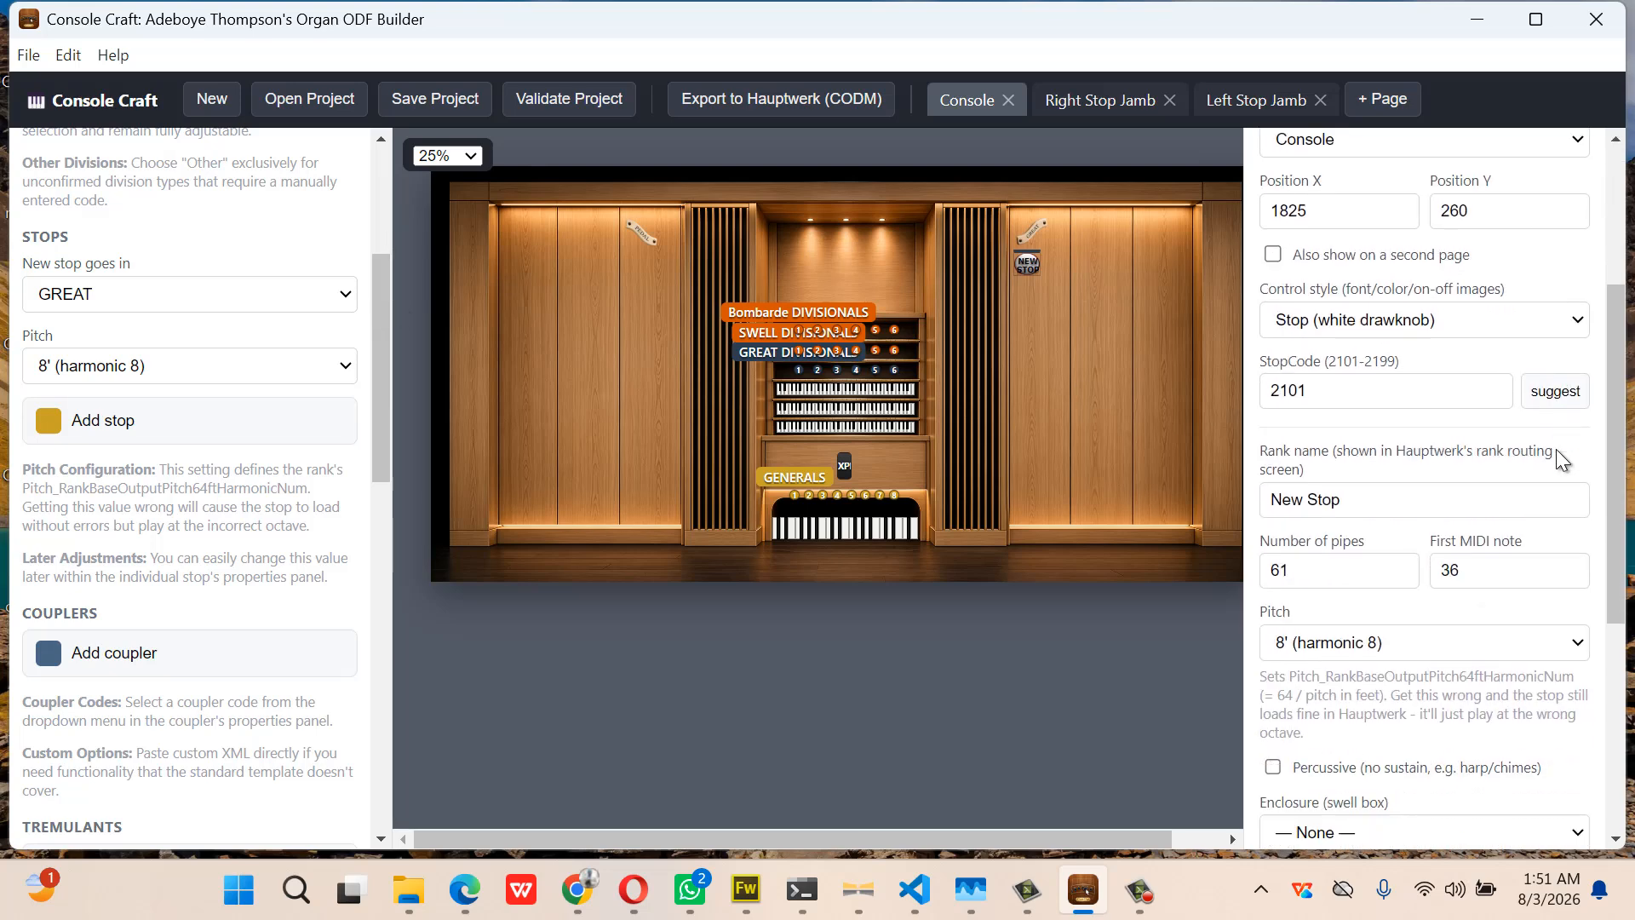
scroll(1564, 460, "down", 1)
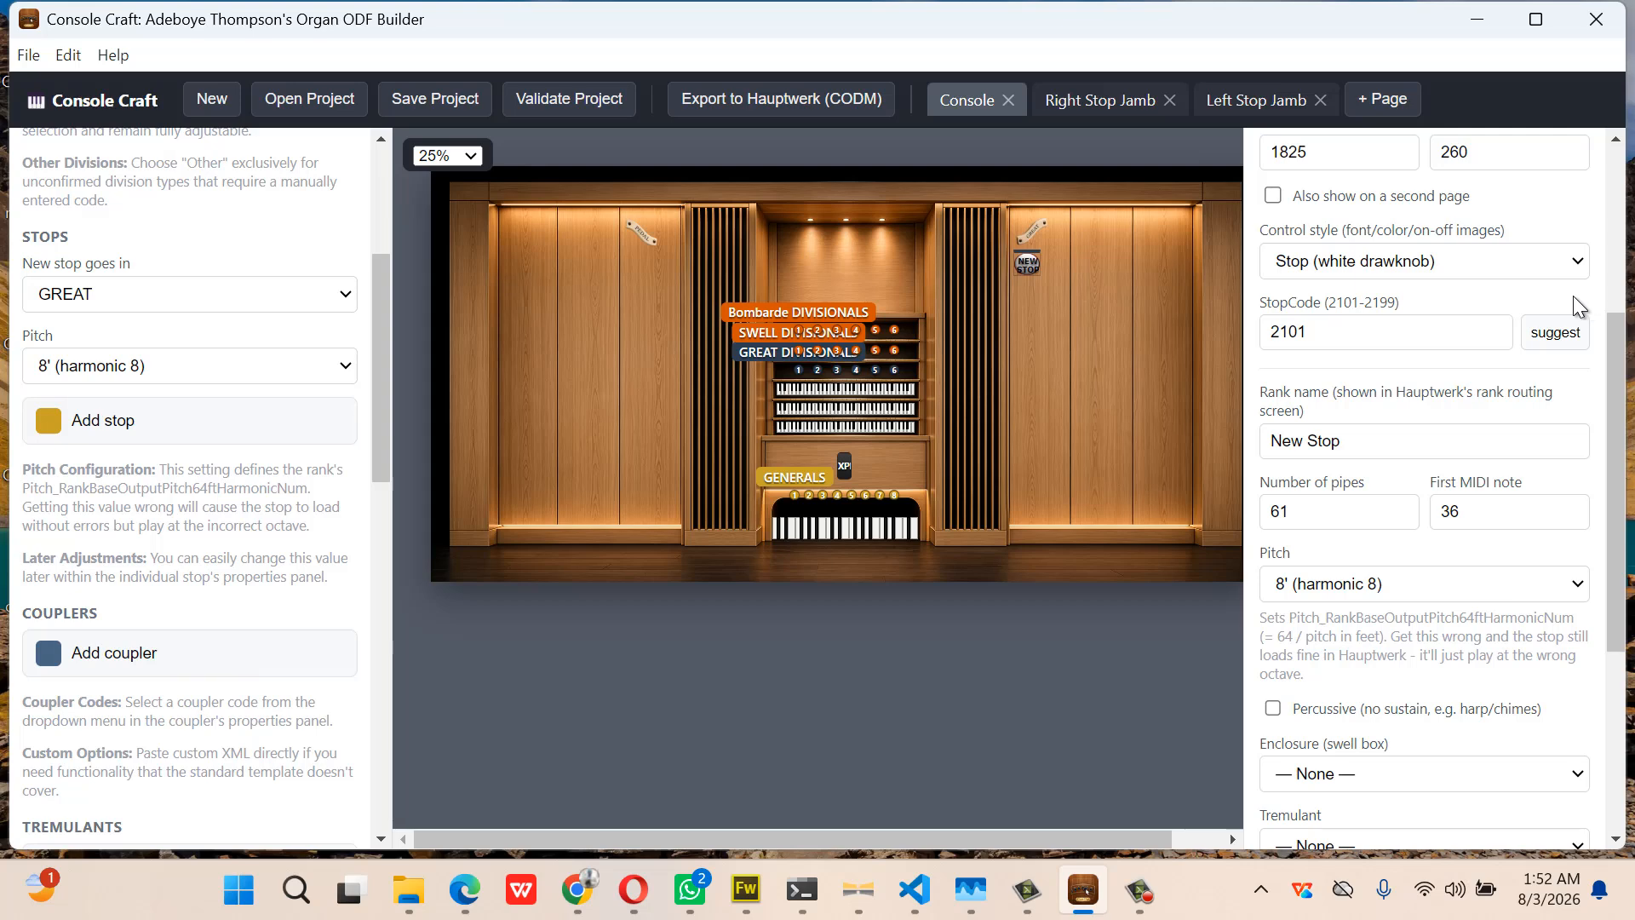
scroll(1486, 306, "up", 5)
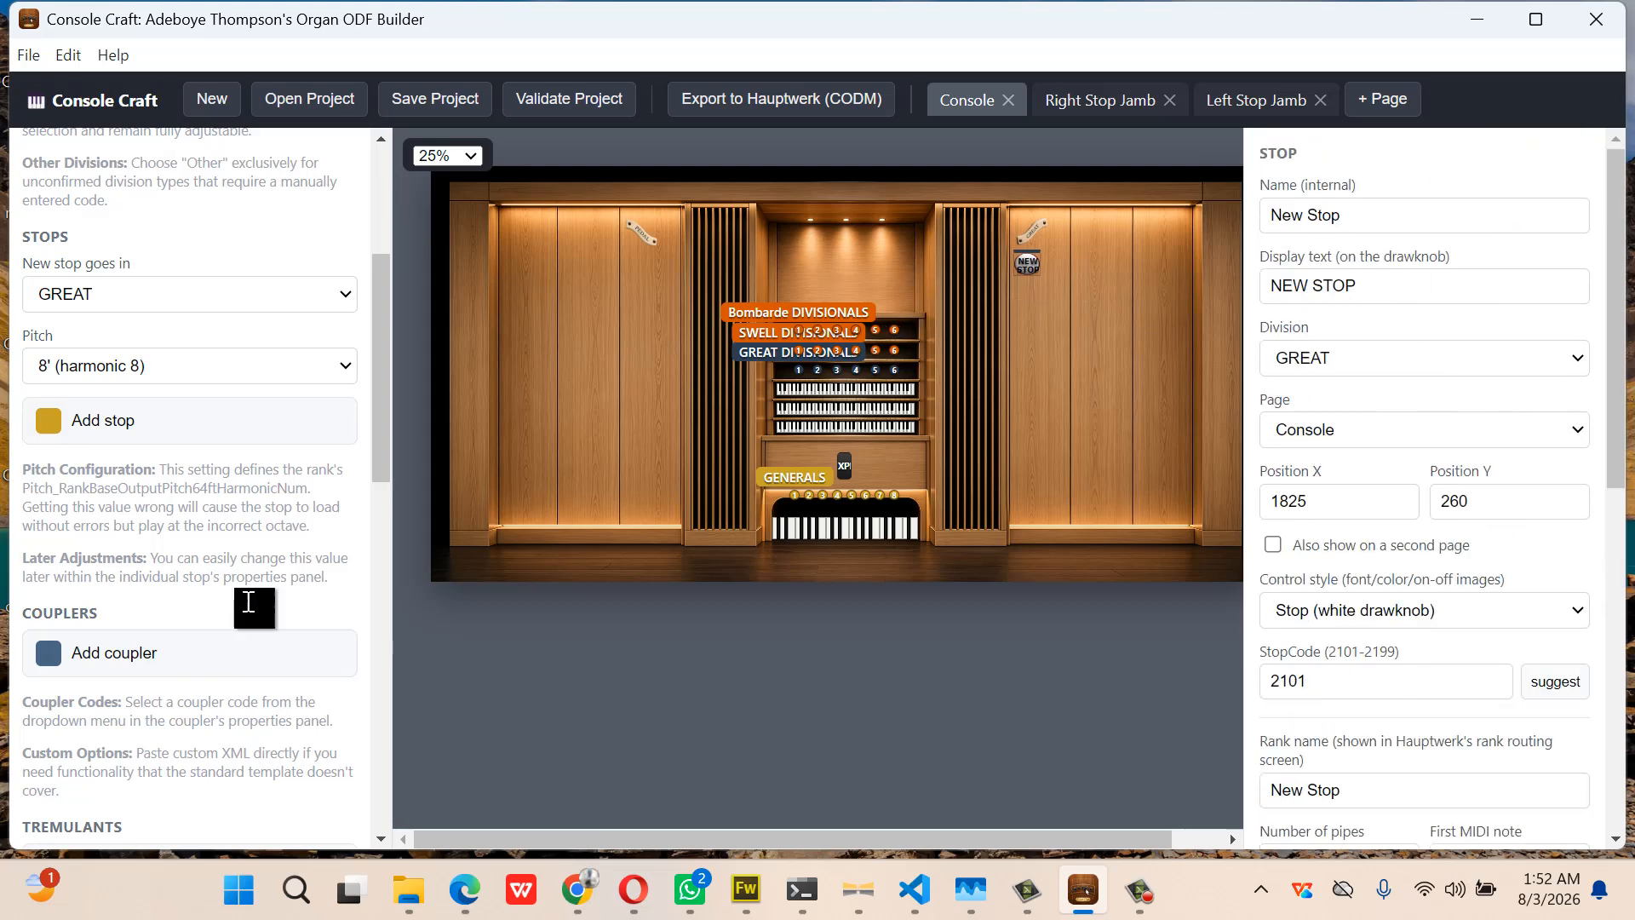
left_click(151, 430)
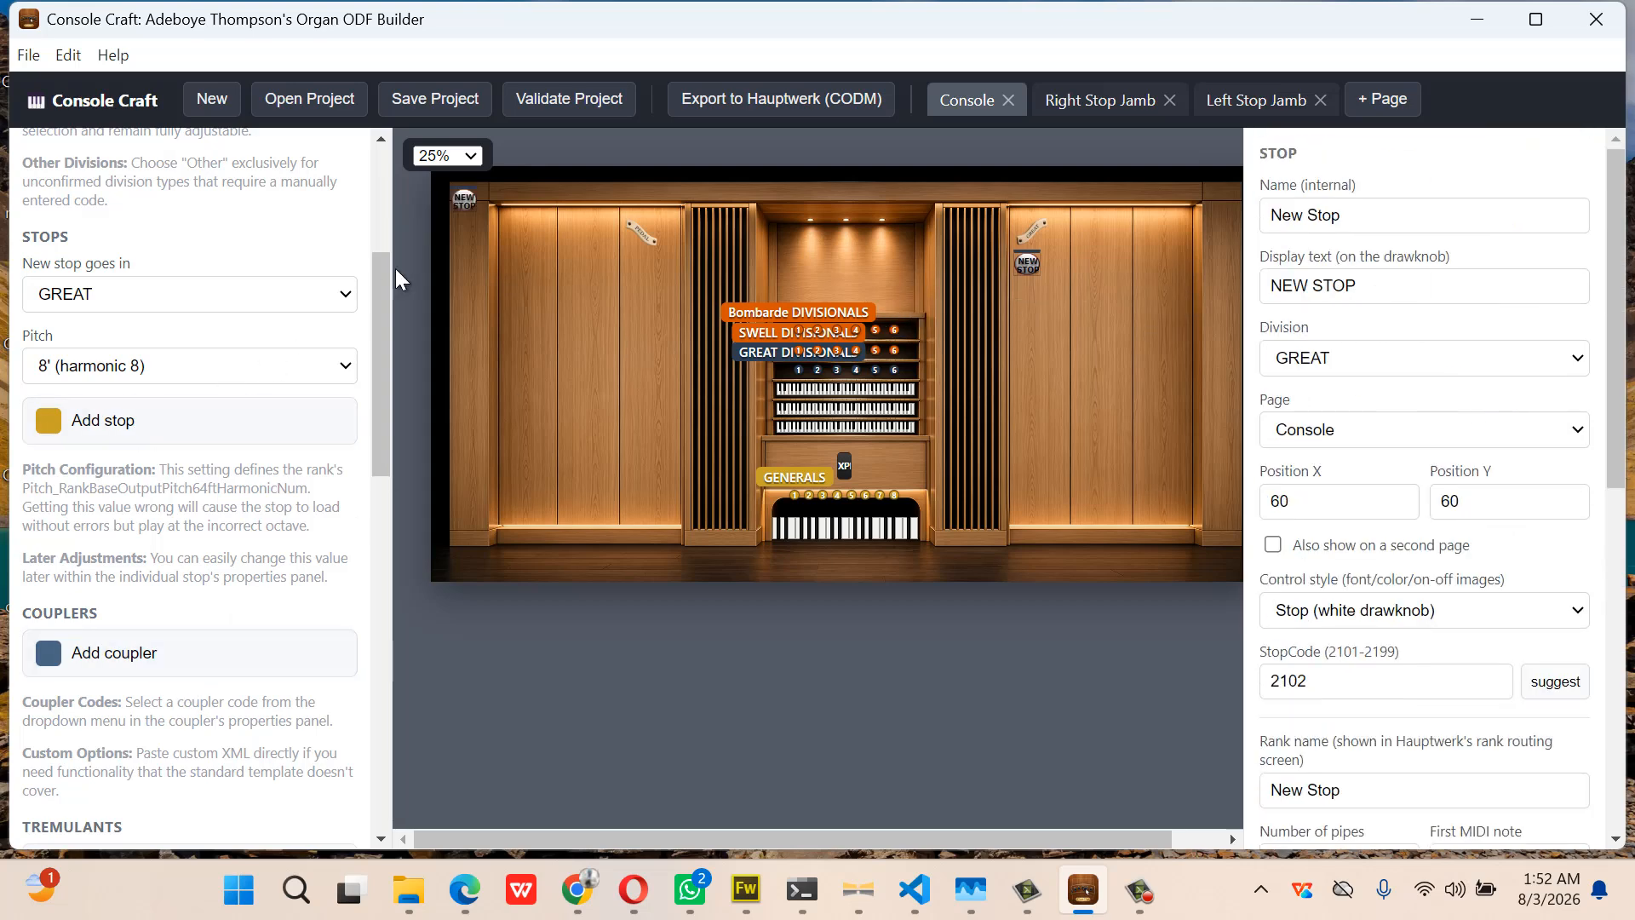
left_click_drag(454, 194, 1045, 264)
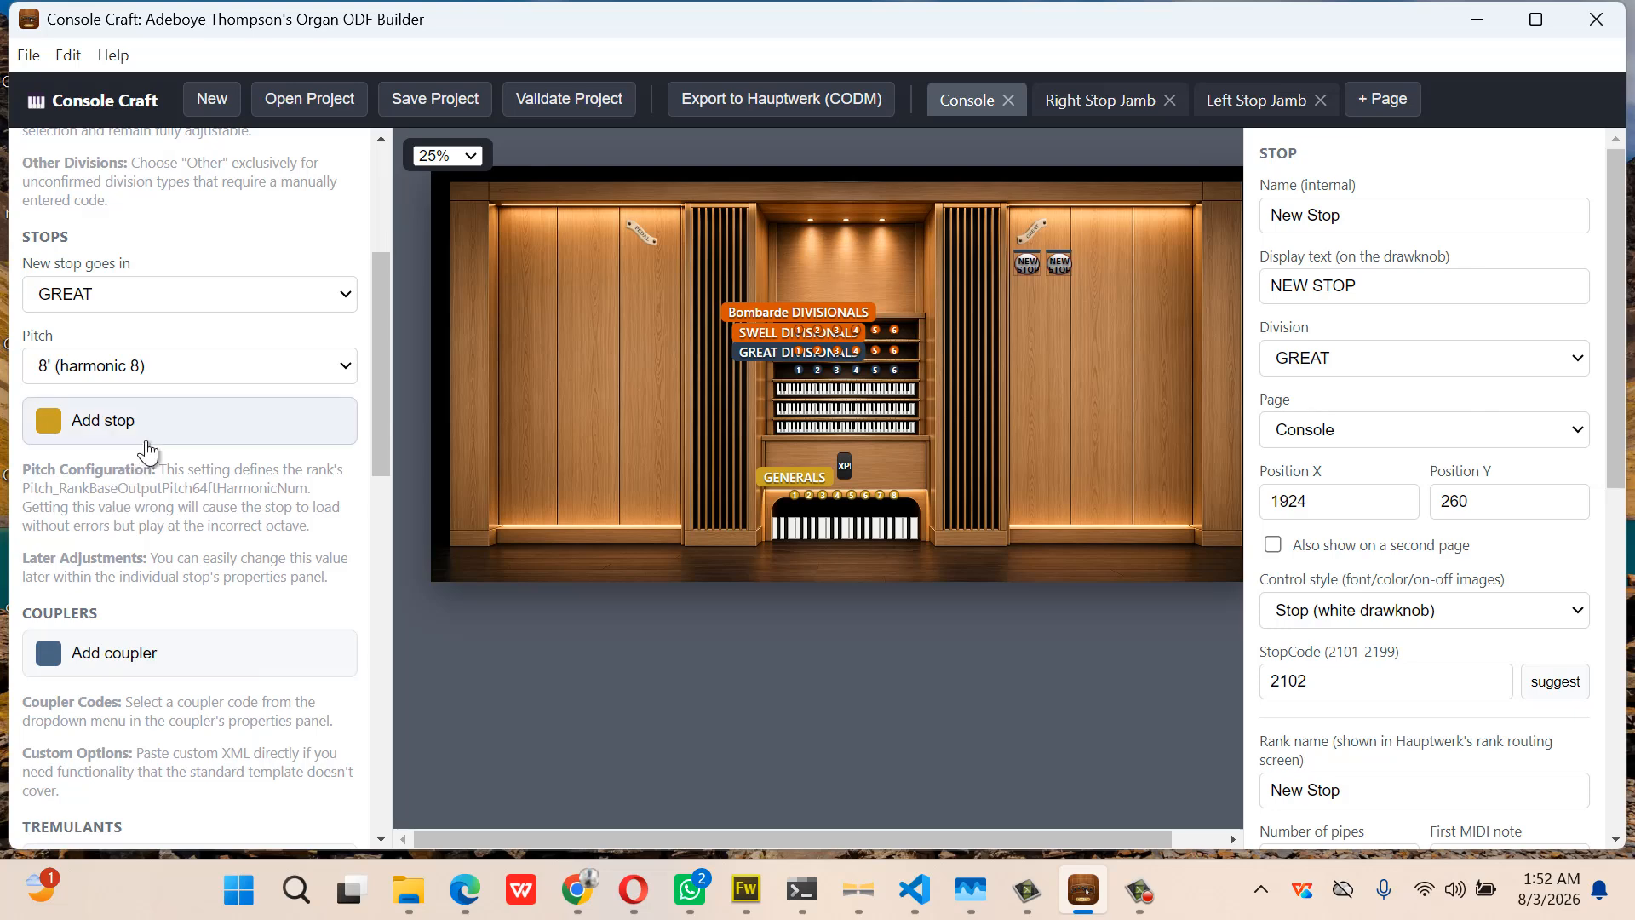
left_click(157, 439)
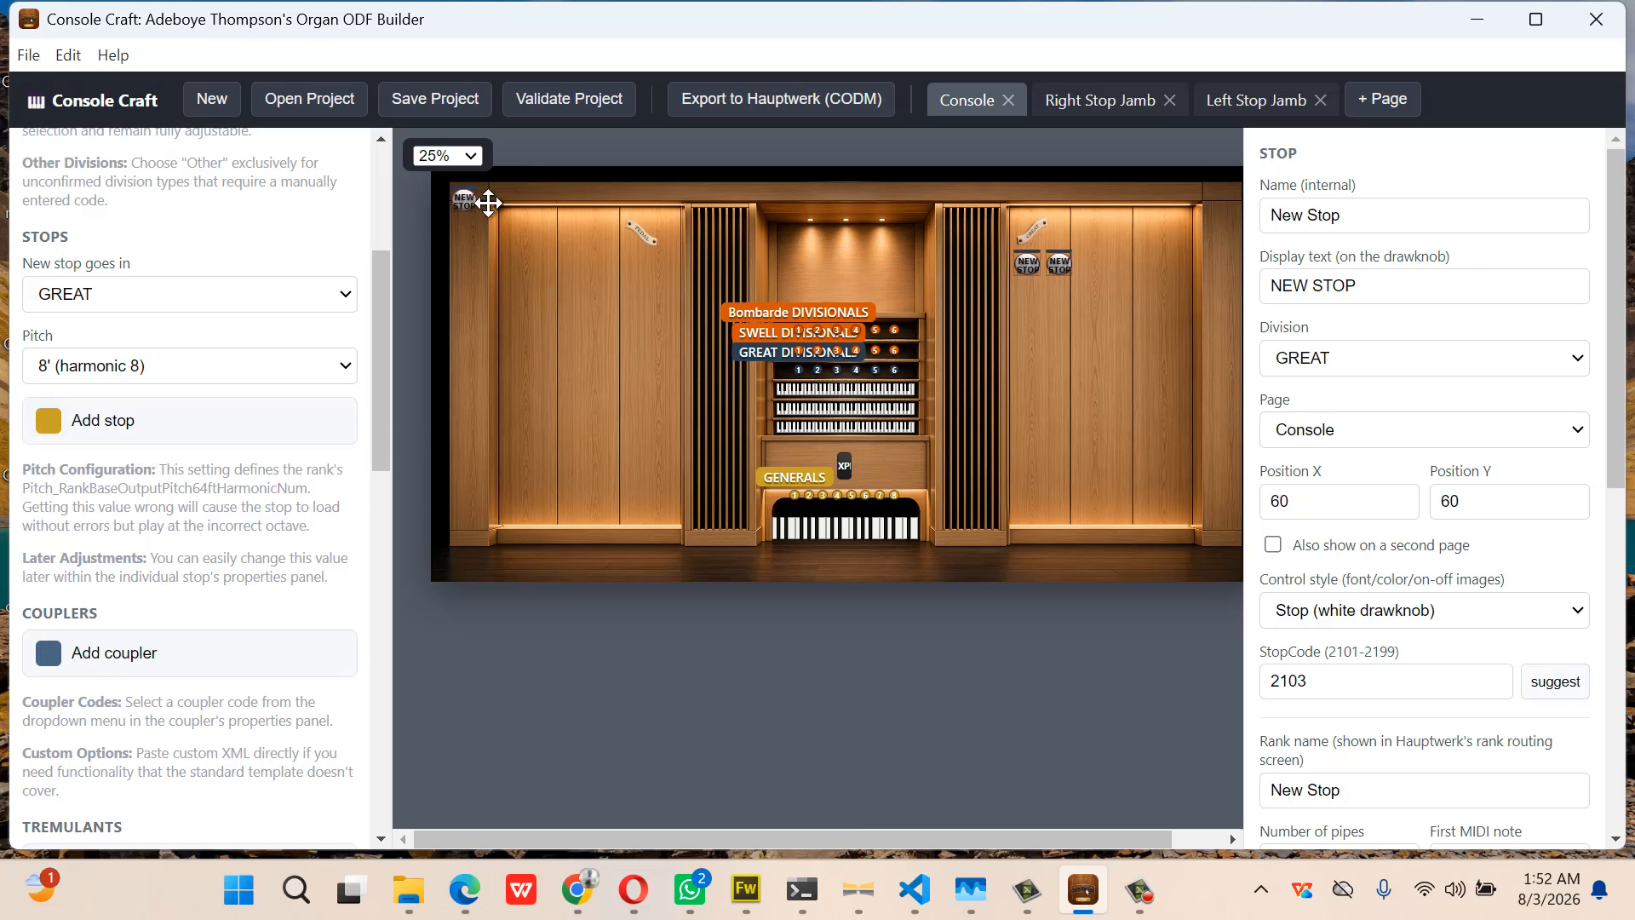
left_click_drag(488, 203, 1059, 310)
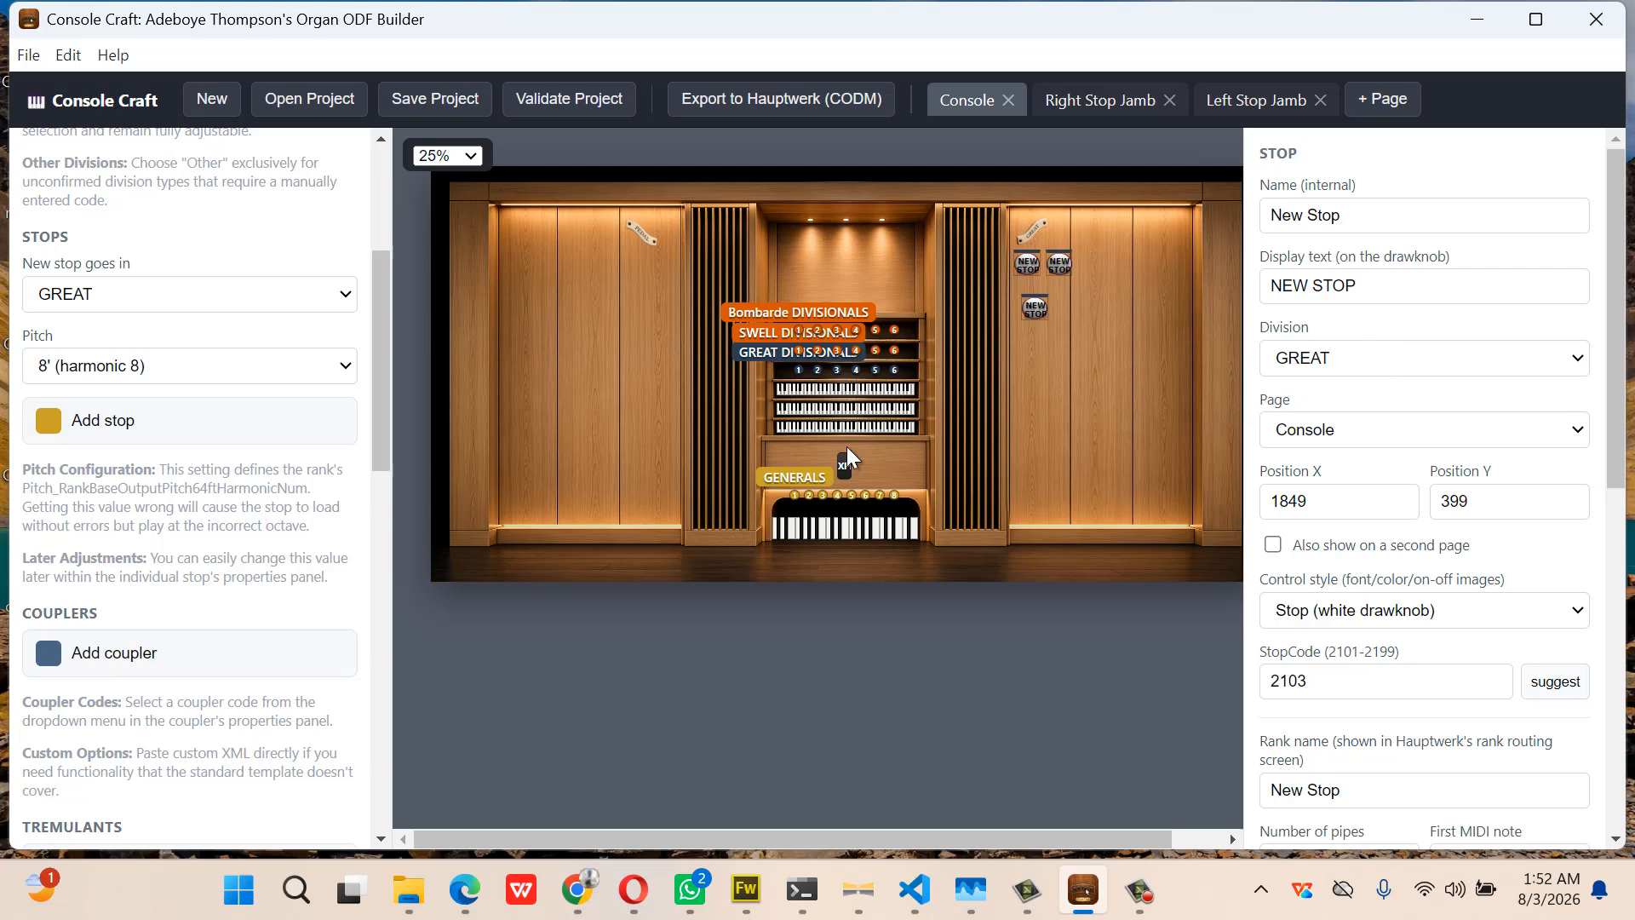
left_click(316, 300)
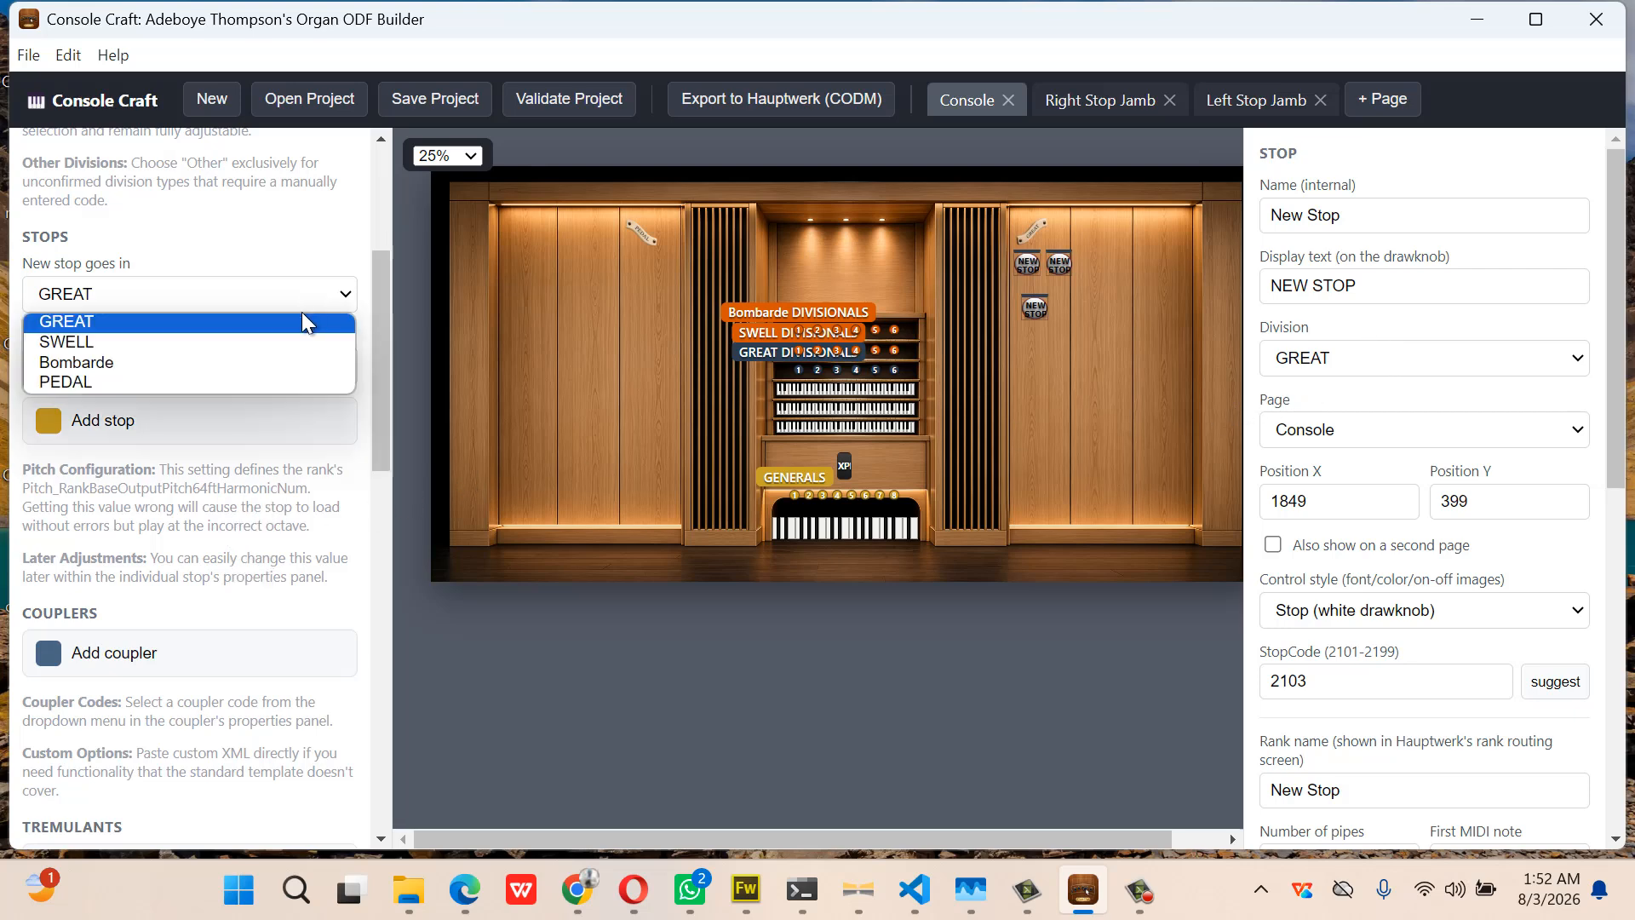
Switch new stops to PEDAL and place three Pedal drawknobs beside the left pipe panel
left_click(290, 383)
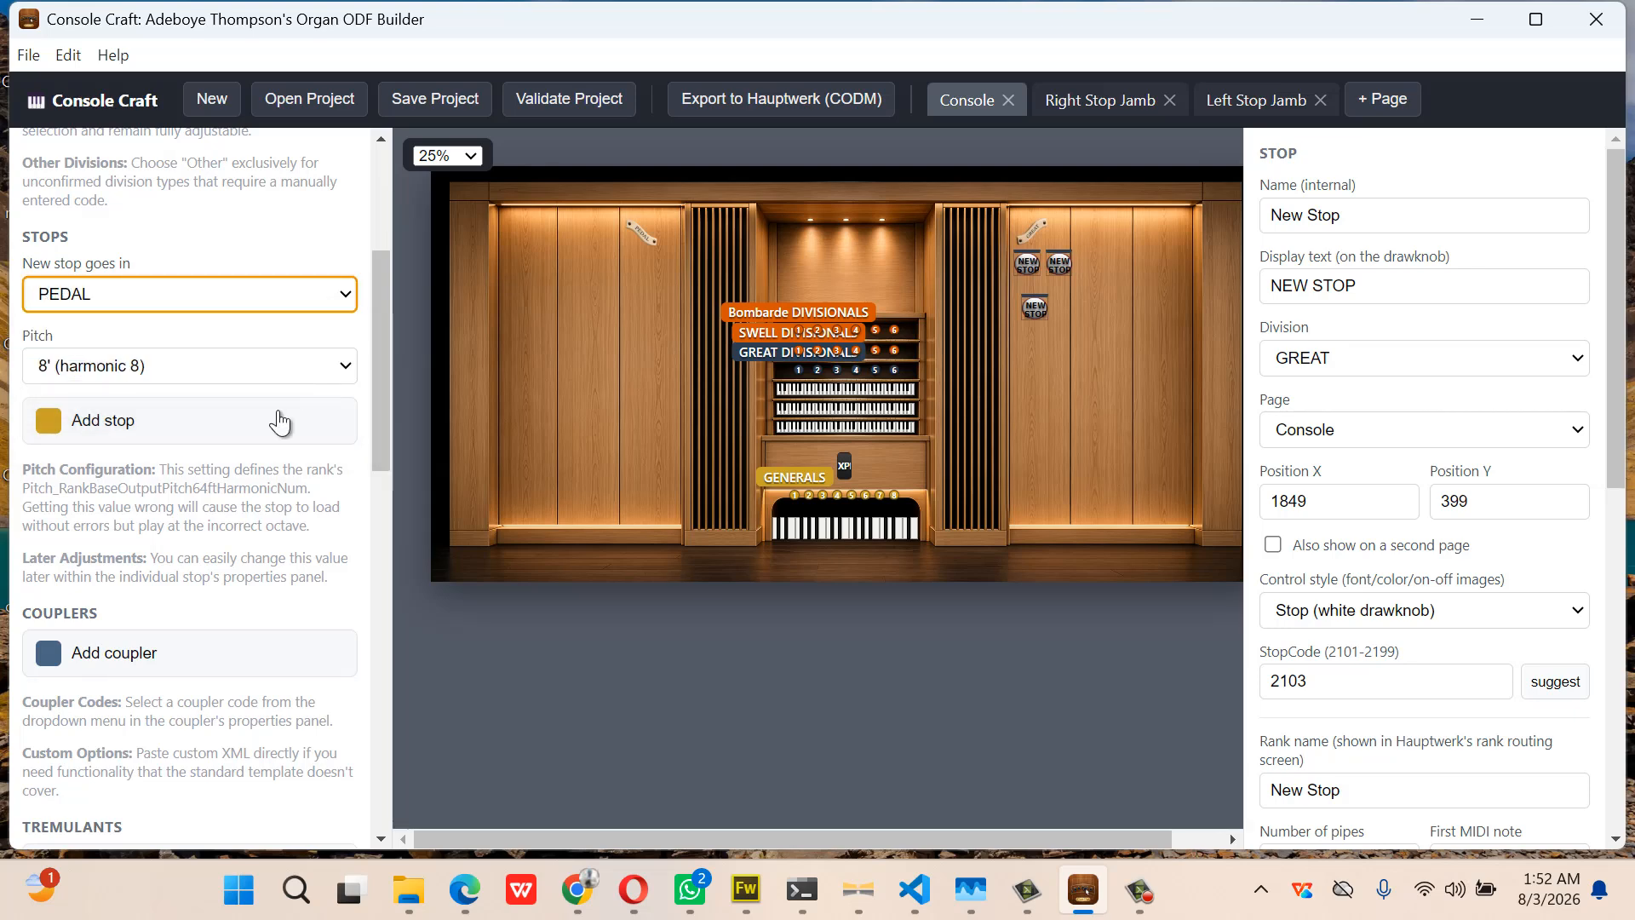
left_click(208, 432)
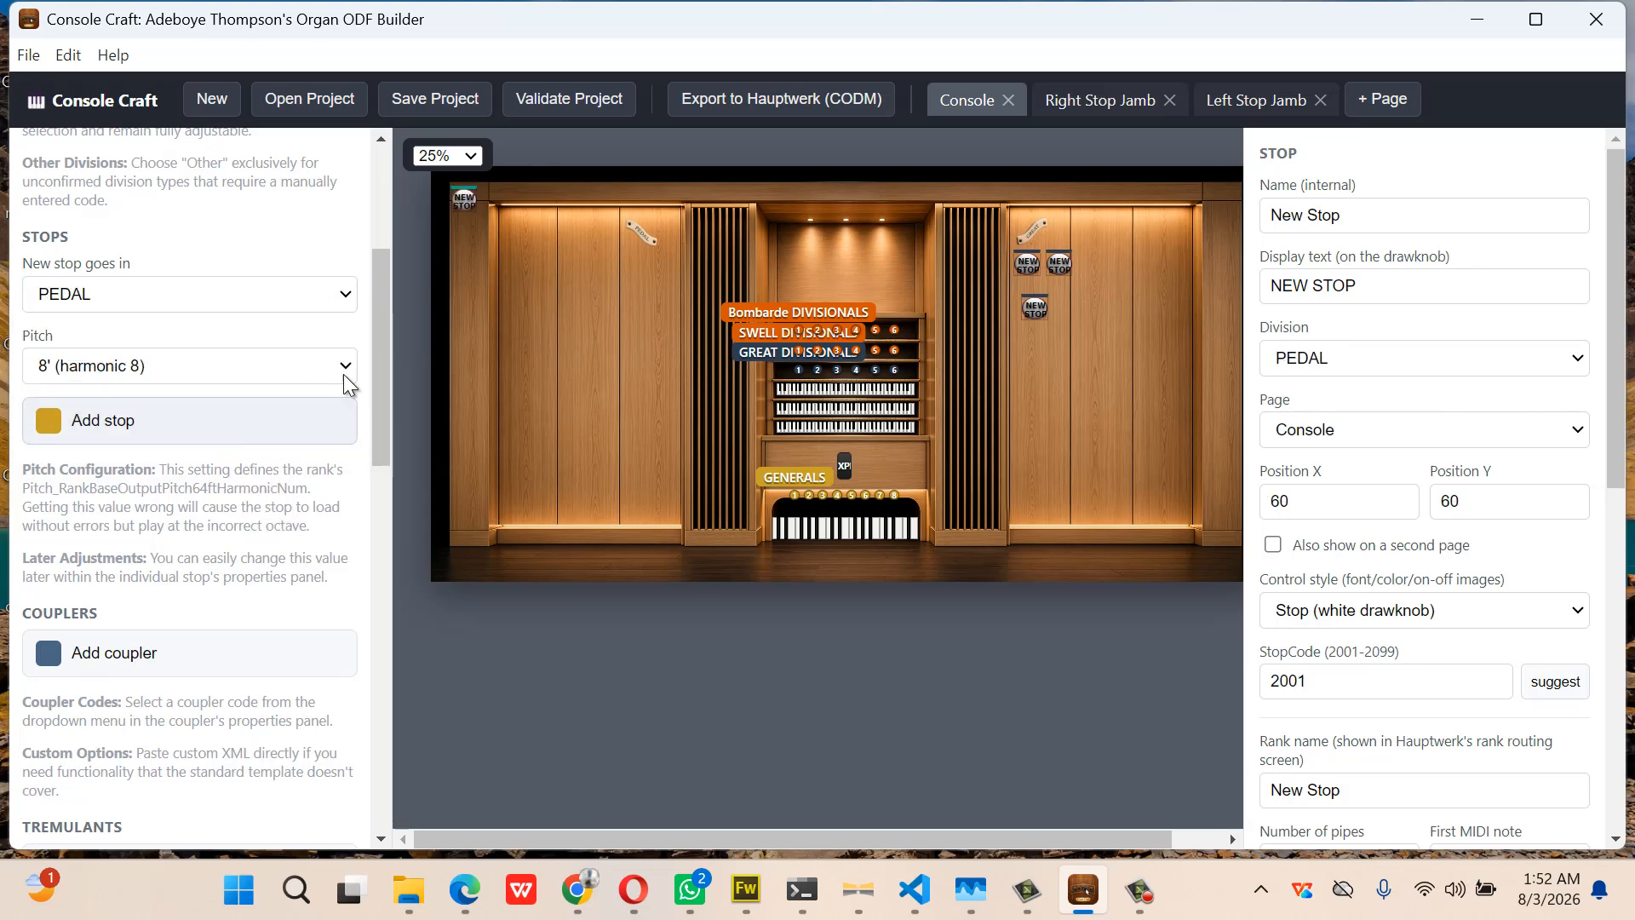
left_click_drag(454, 205, 658, 274)
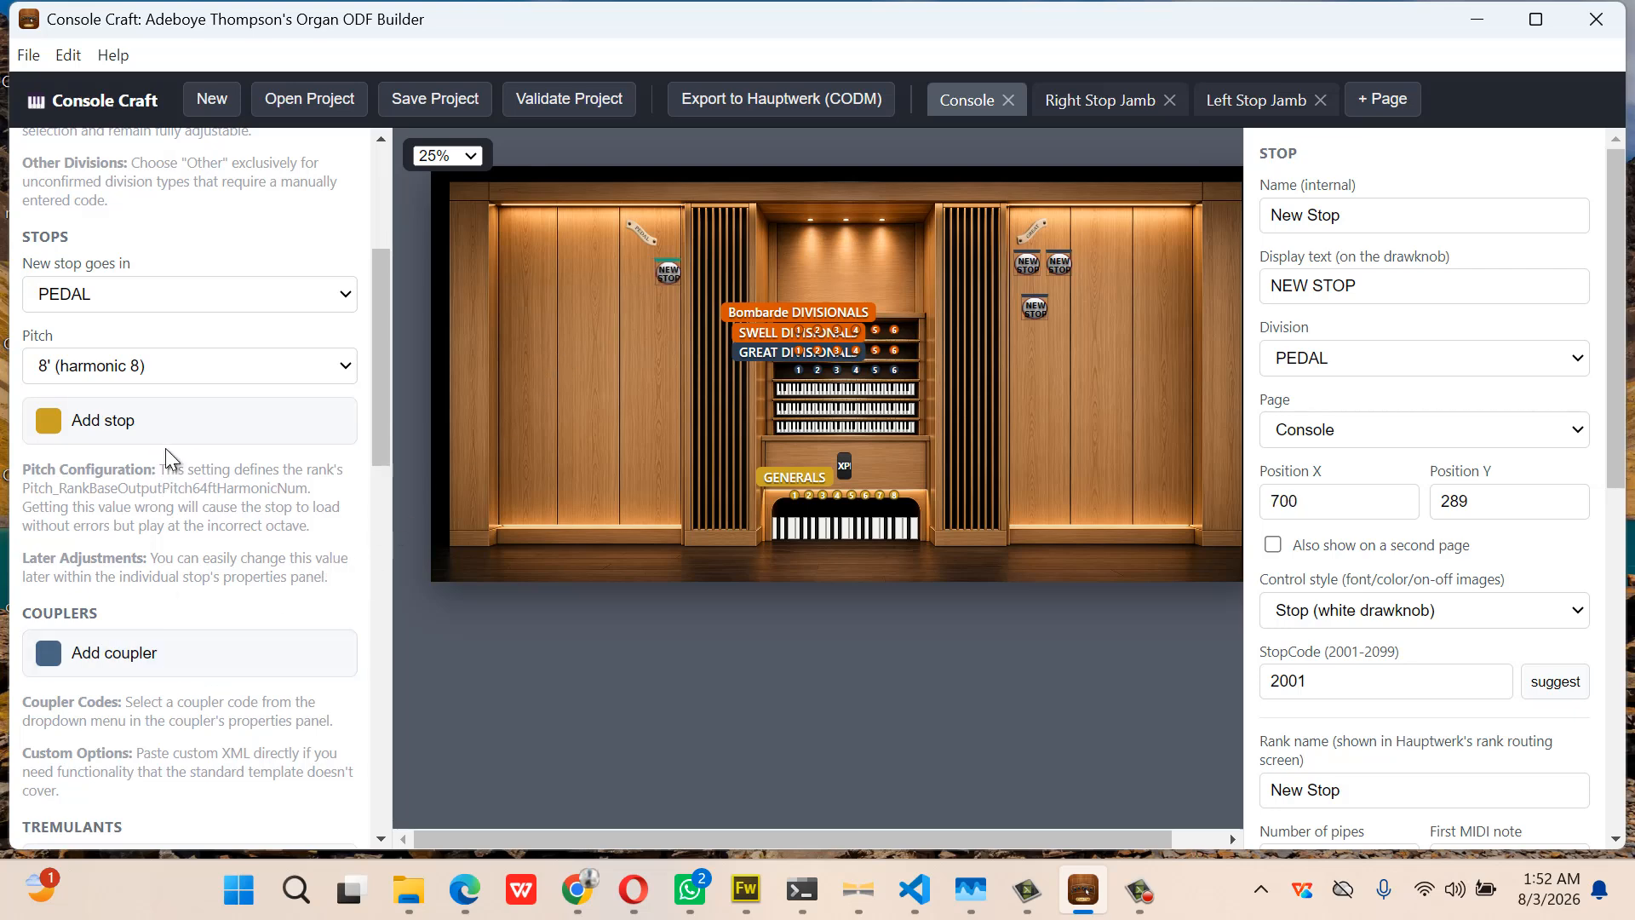
left_click(179, 424)
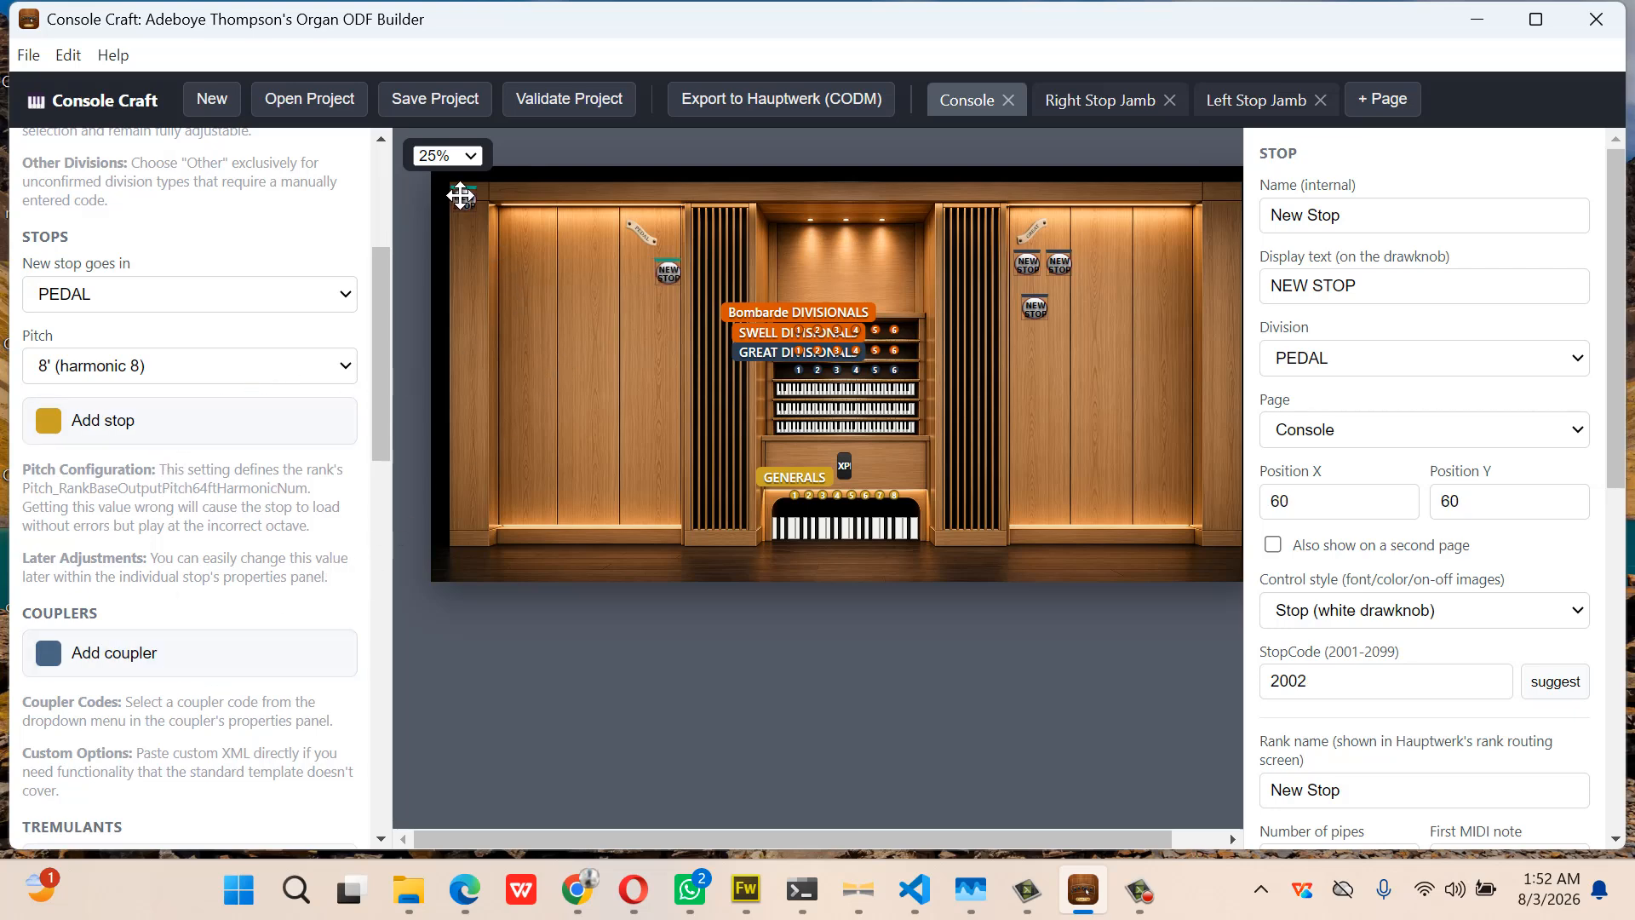
left_click_drag(460, 196, 634, 273)
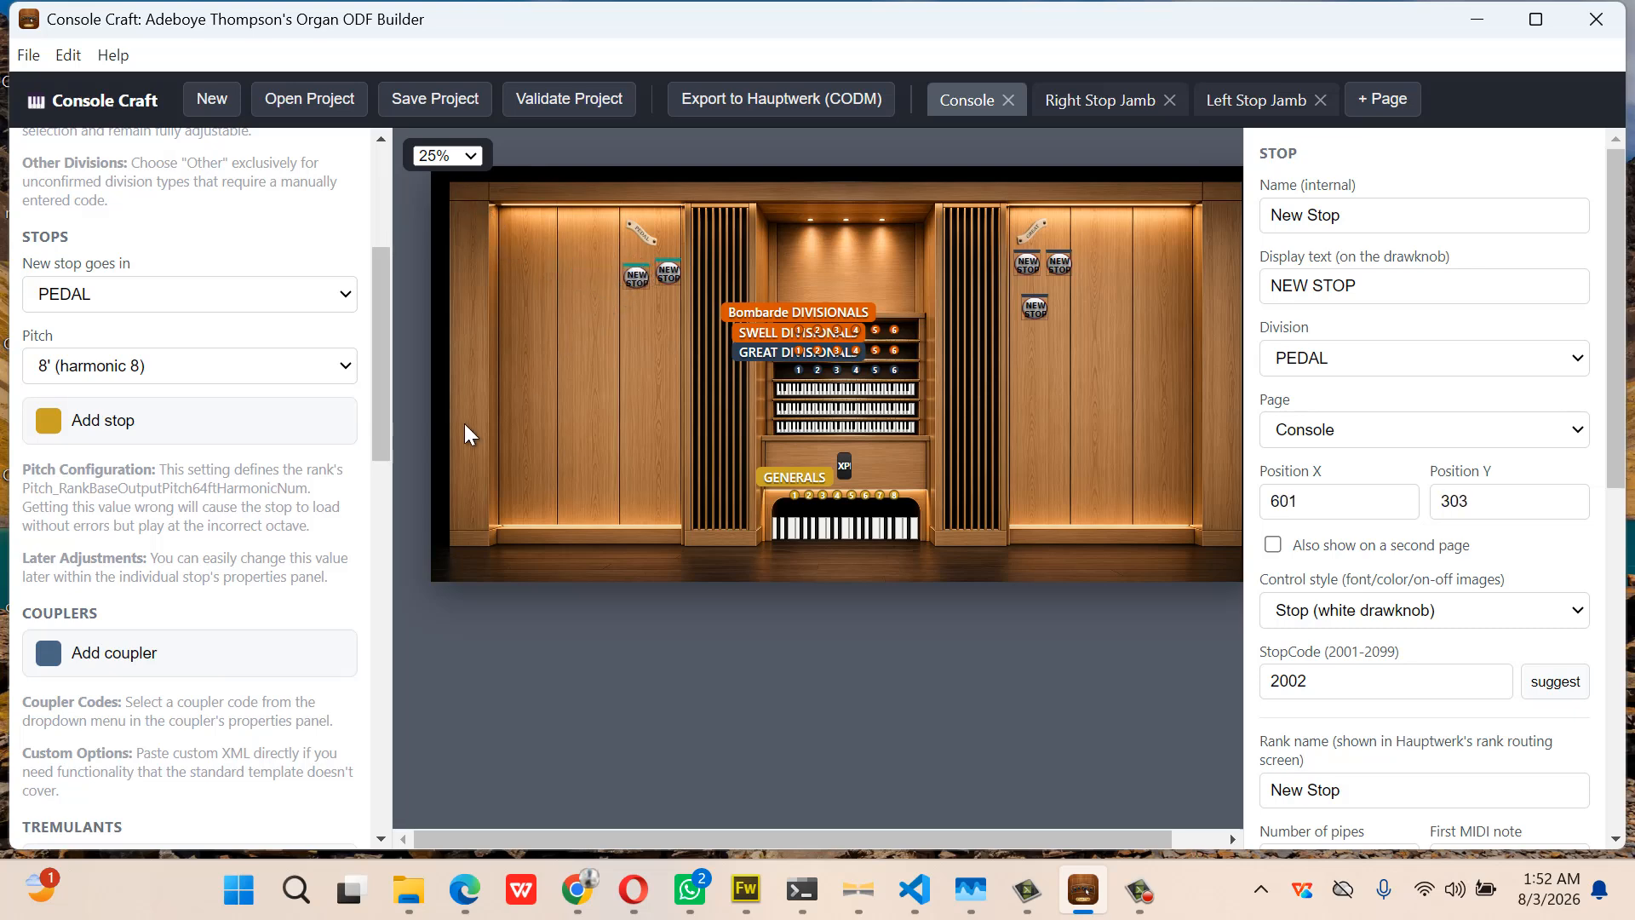
left_click(192, 434)
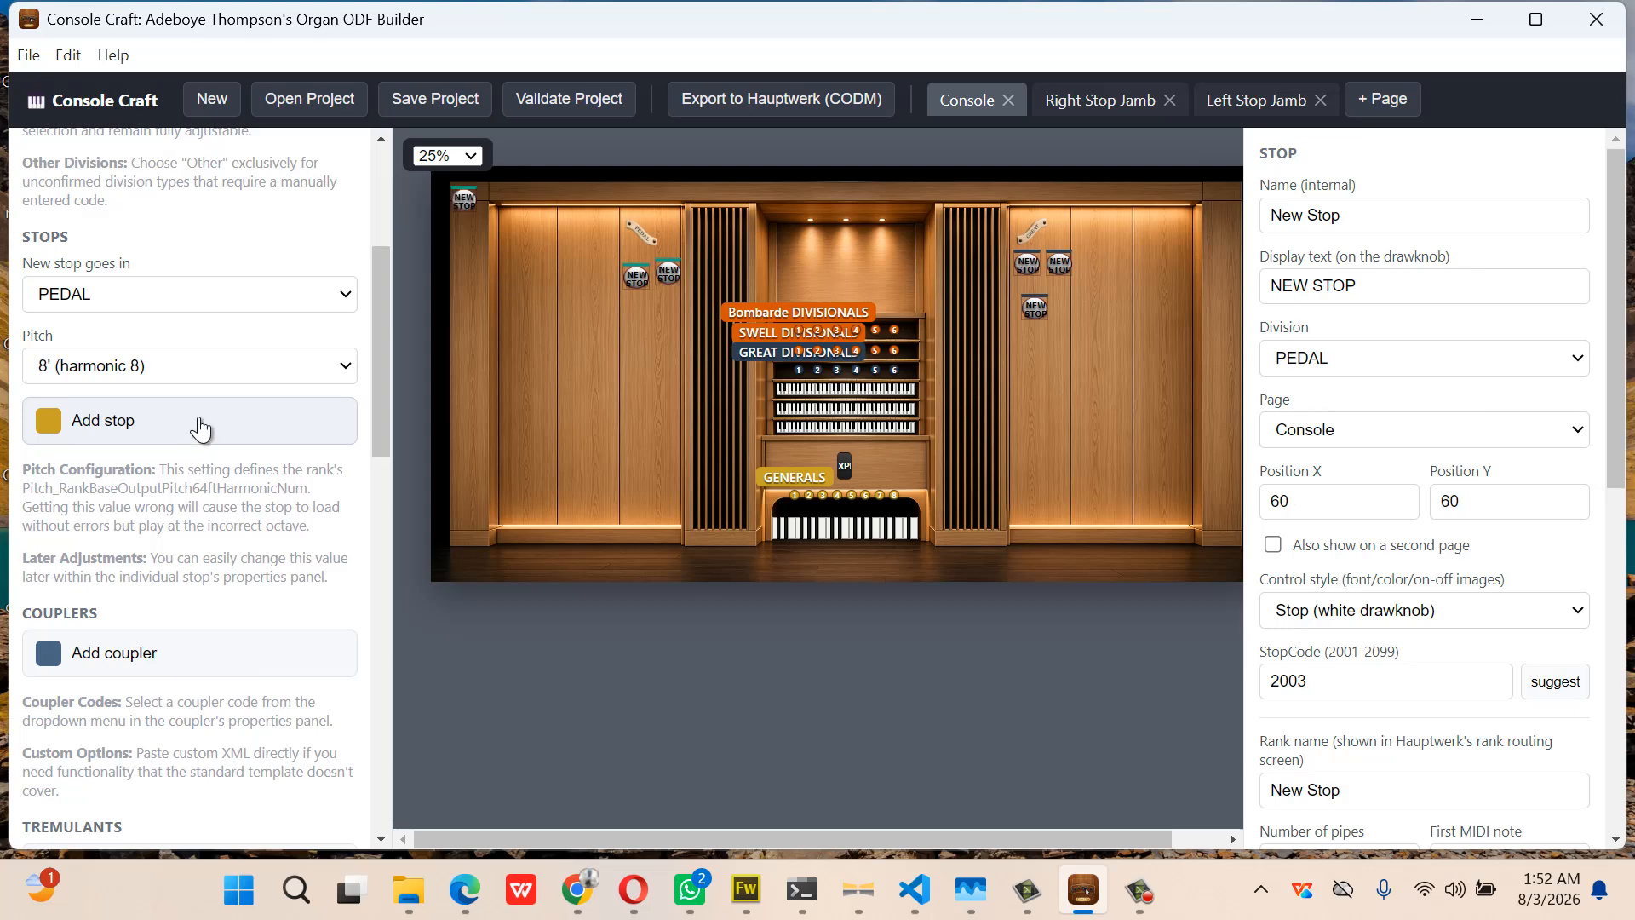
left_click_drag(482, 207, 667, 315)
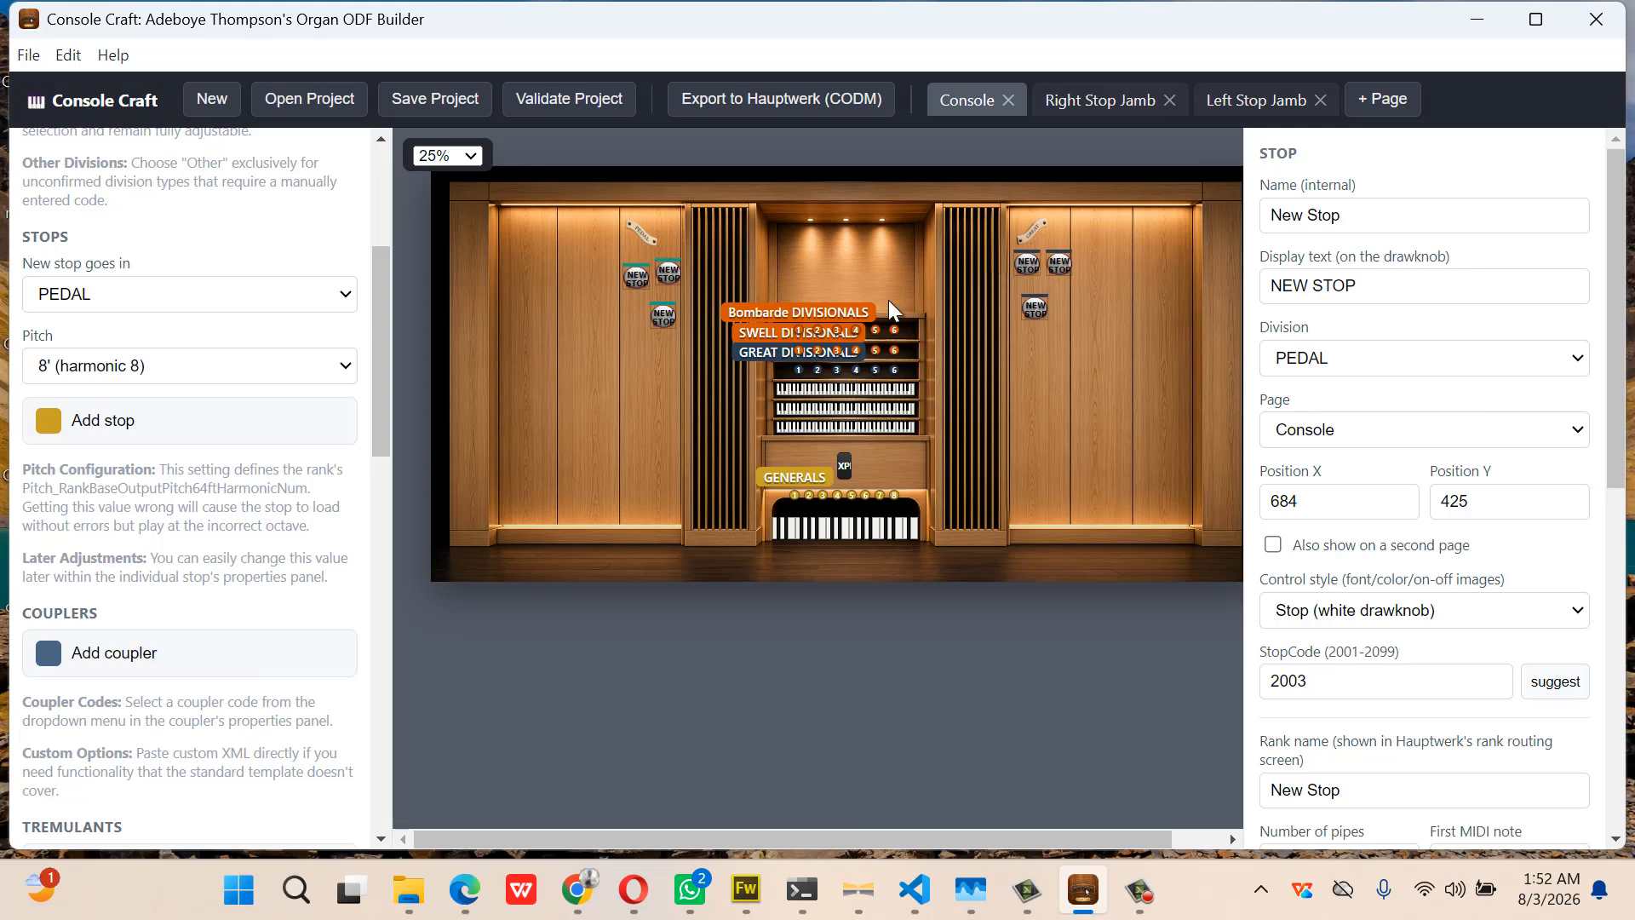
At 75% zoom, give the first Great stop the grtopen8 control style
left_click(458, 162)
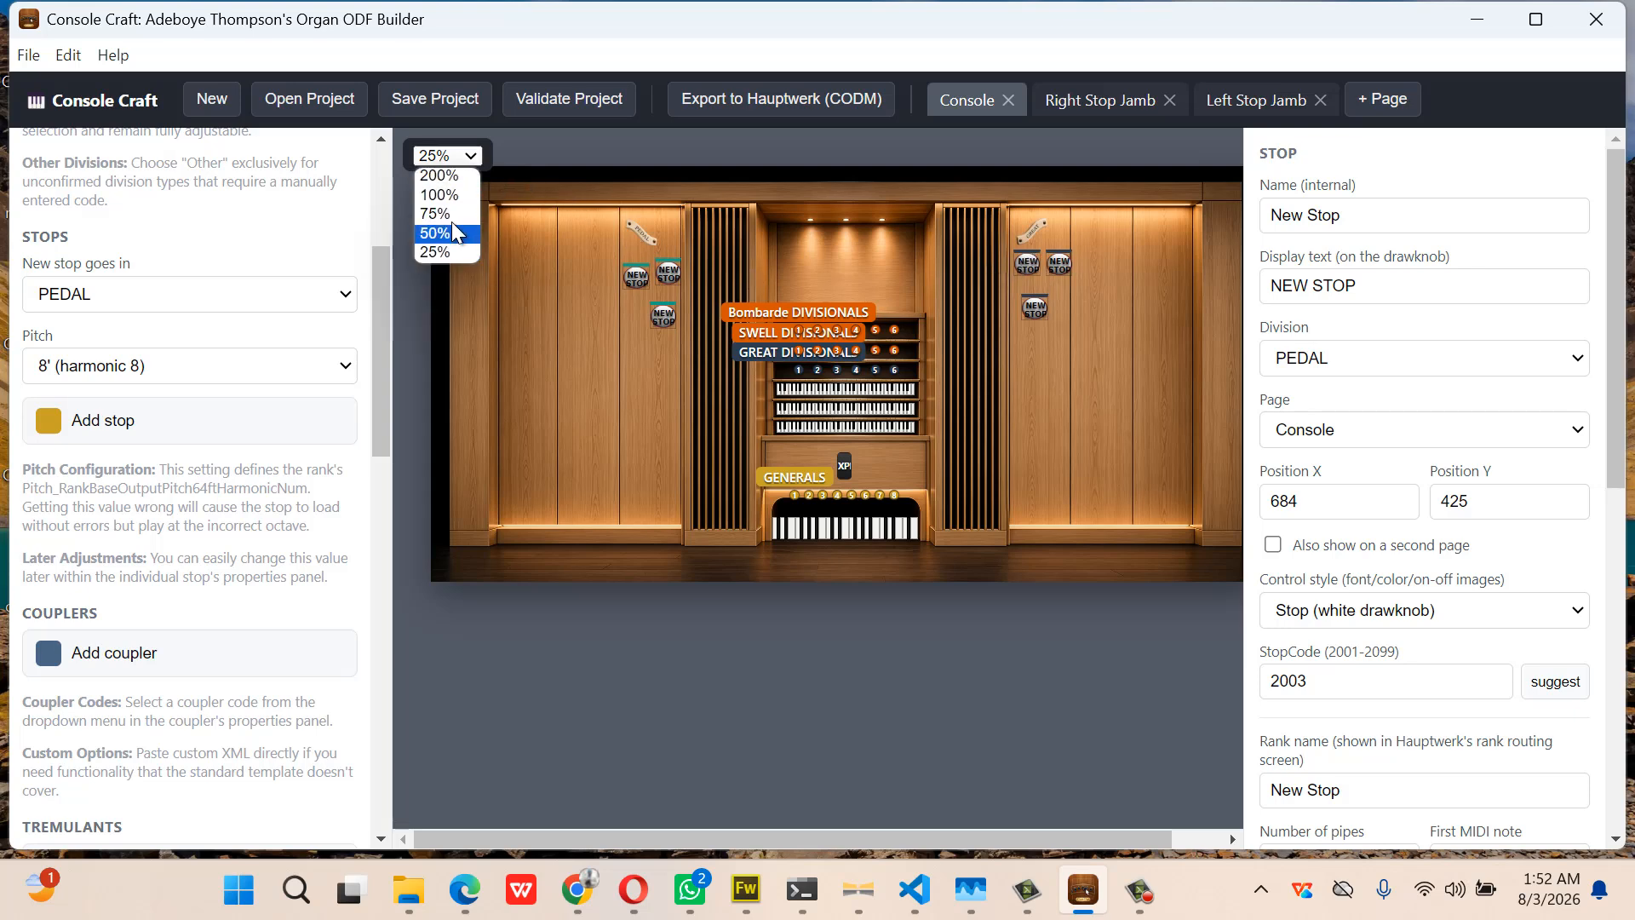
left_click(447, 210)
scroll(906, 329, "right", 10)
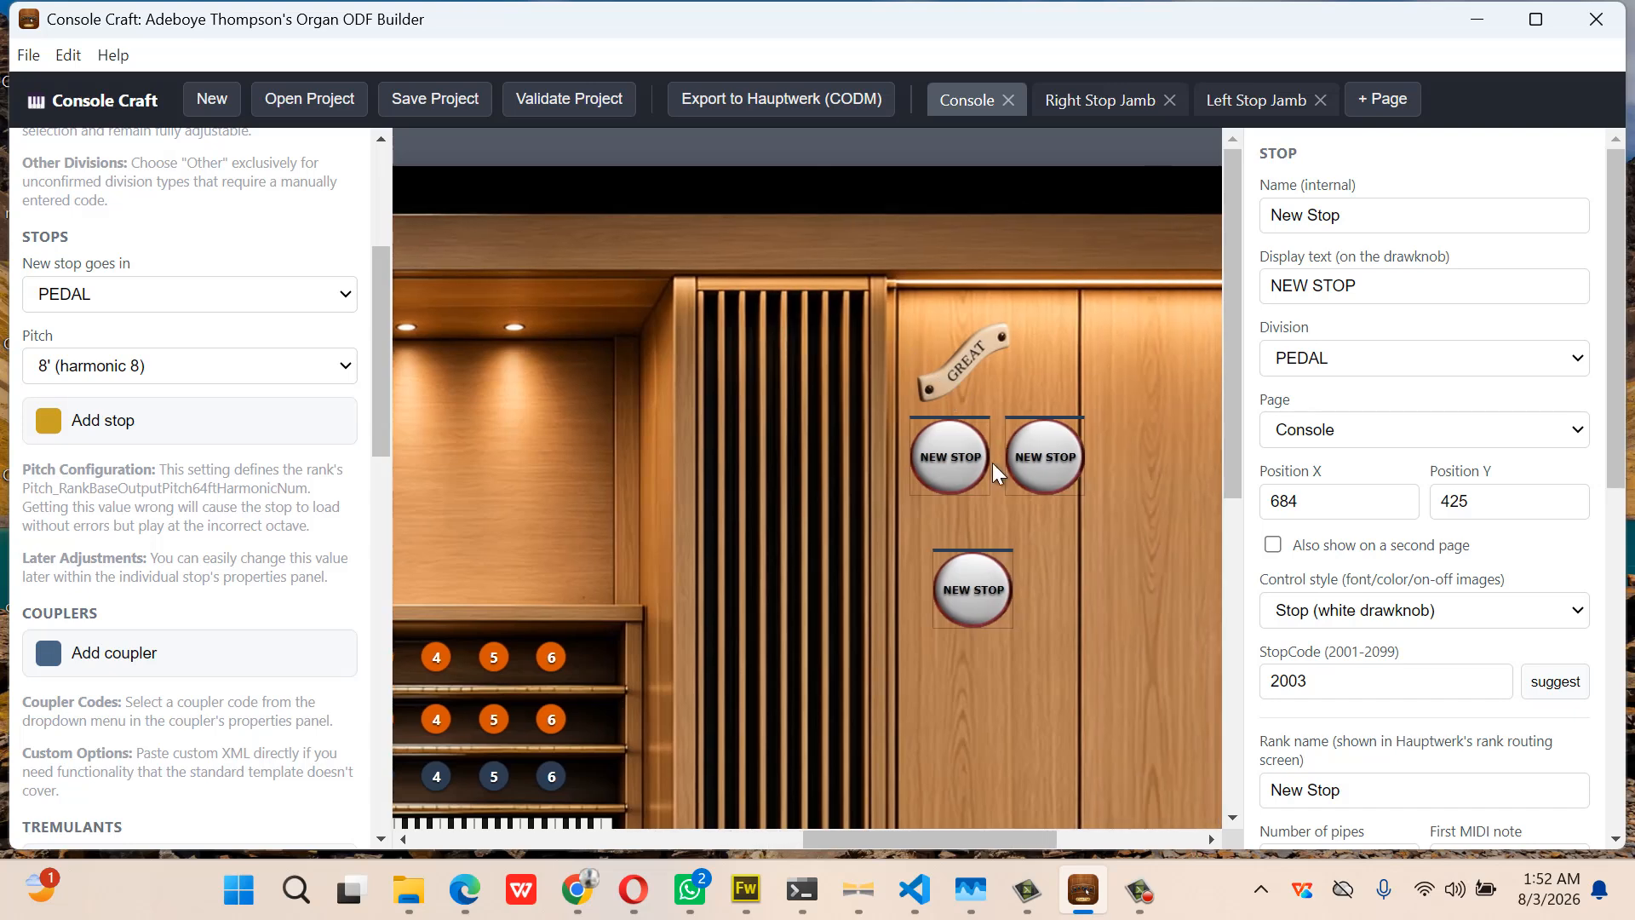
left_click(962, 456)
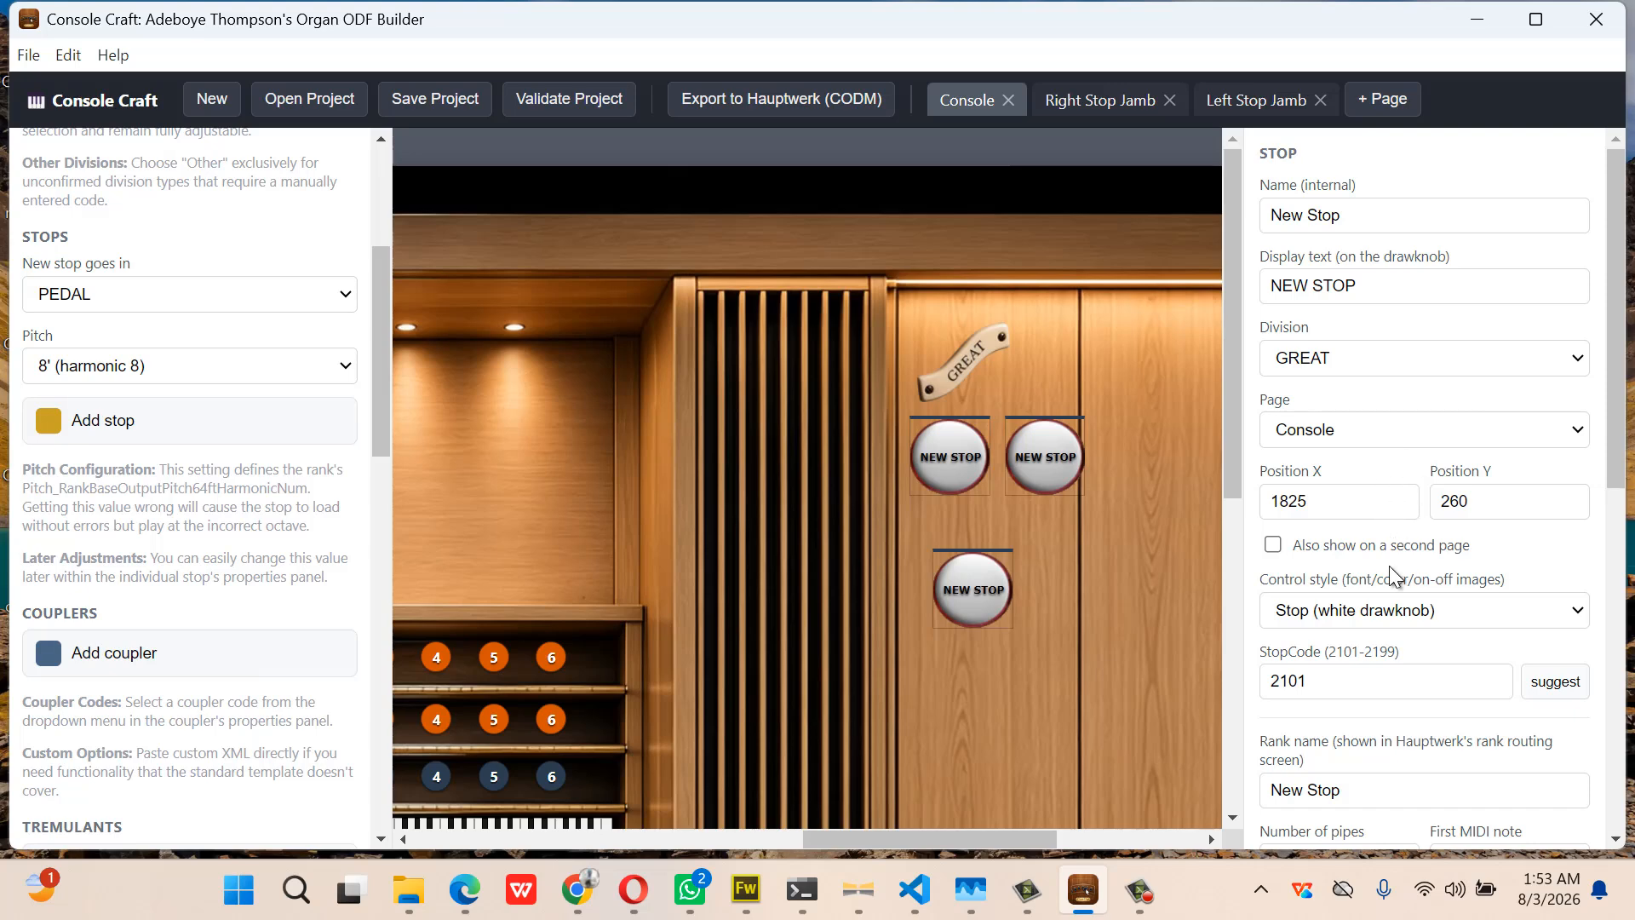
scroll(1419, 539, "down", 3)
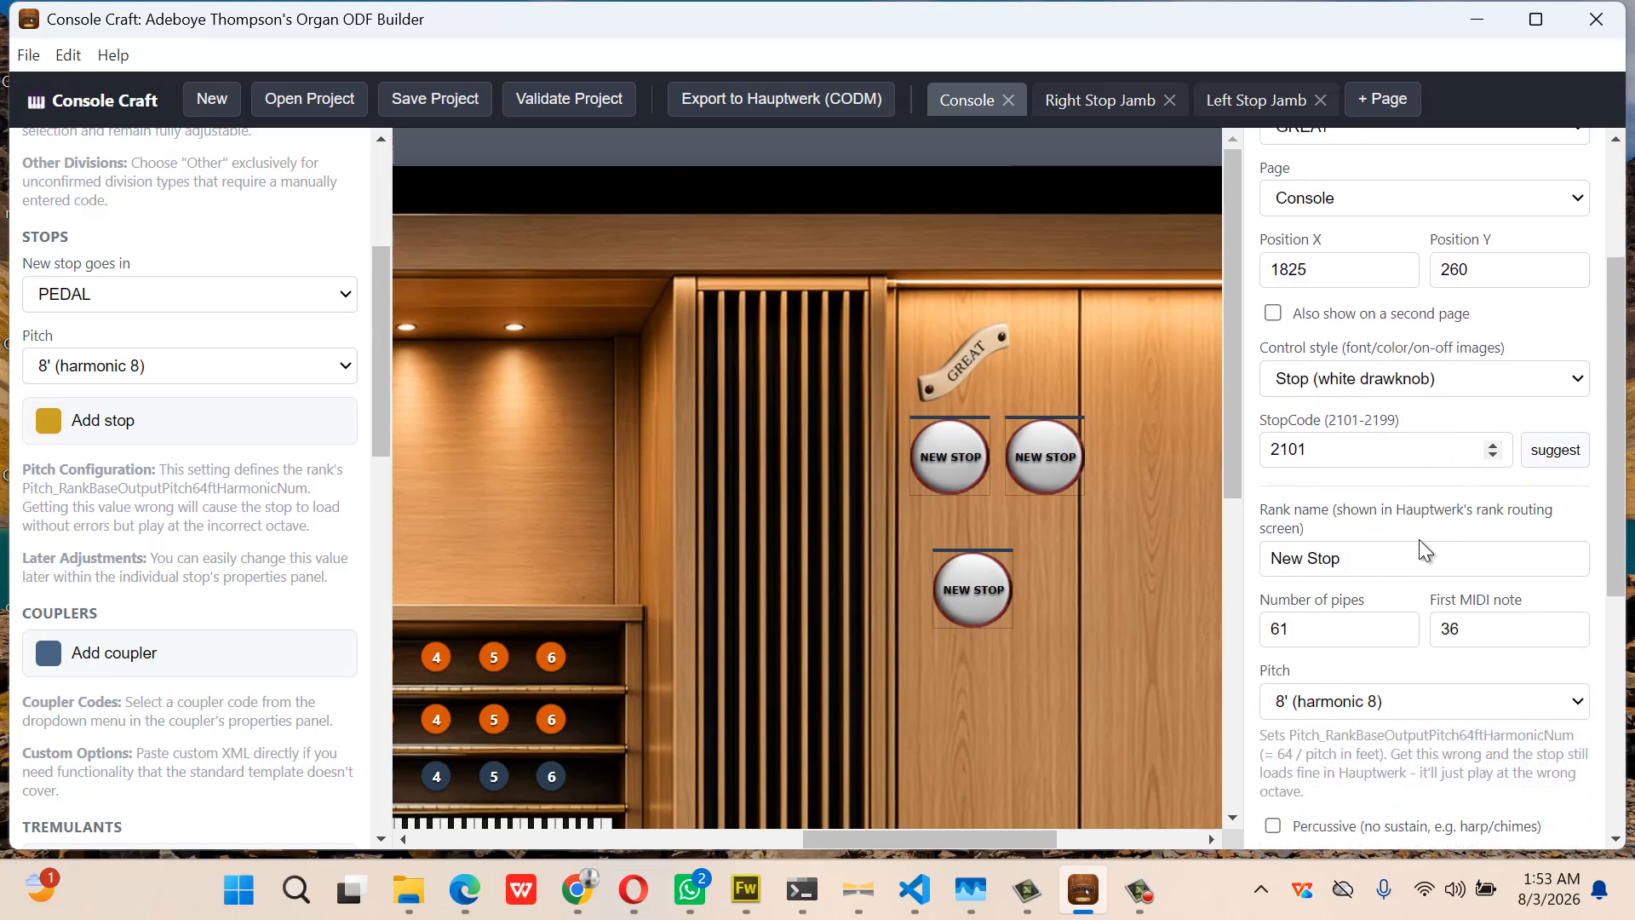
scroll(1408, 489, "up", 1)
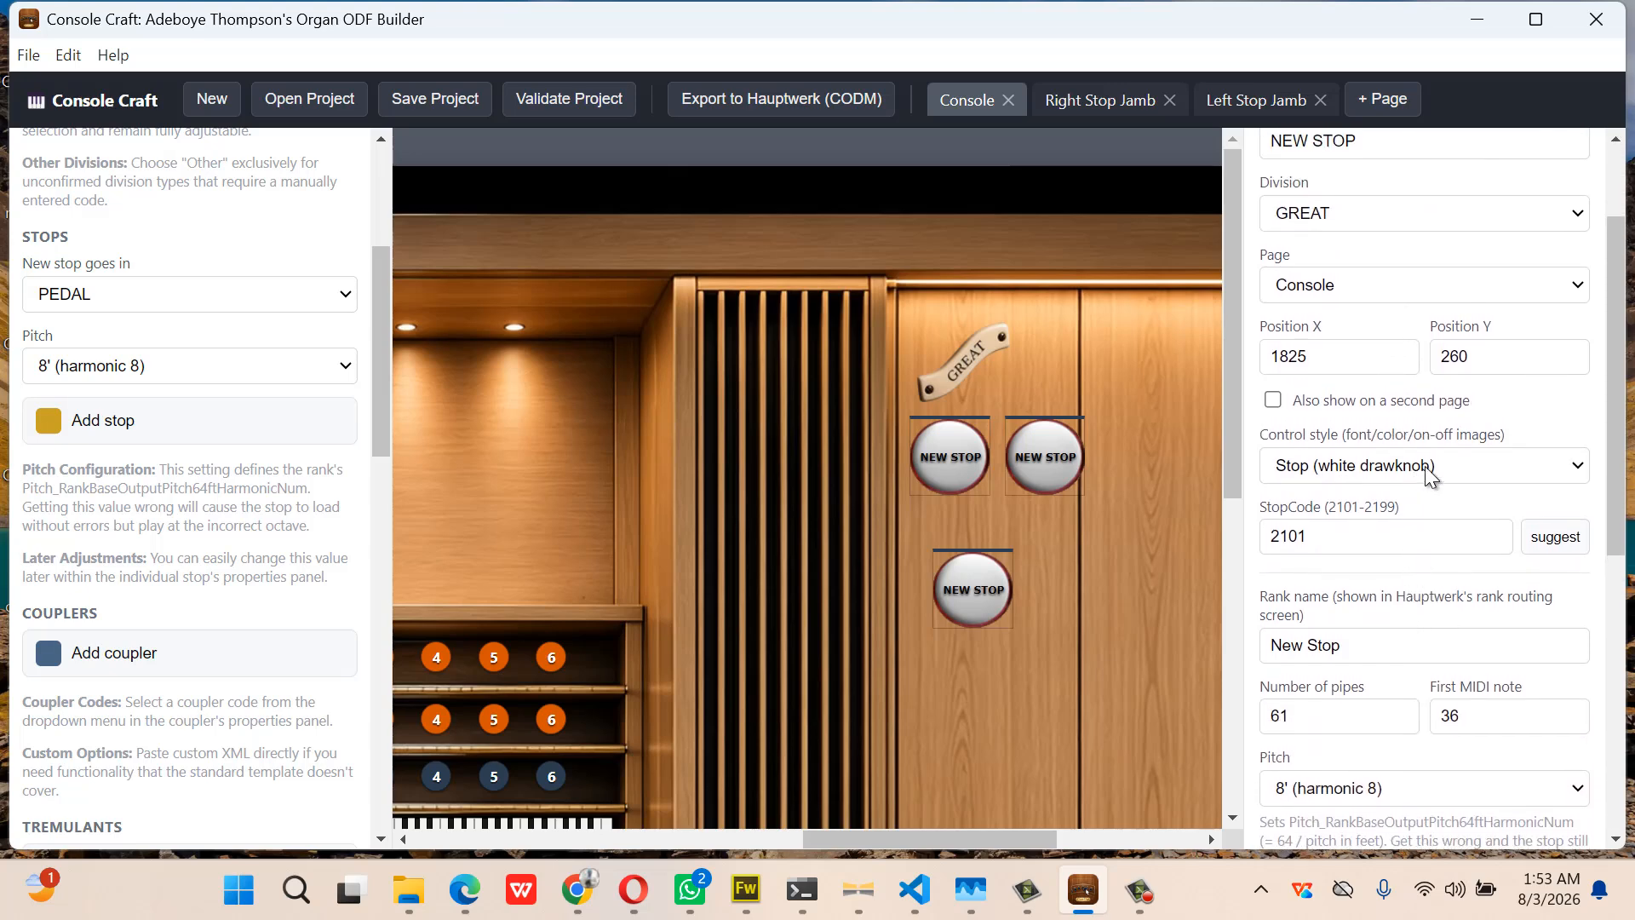
left_click(1432, 466)
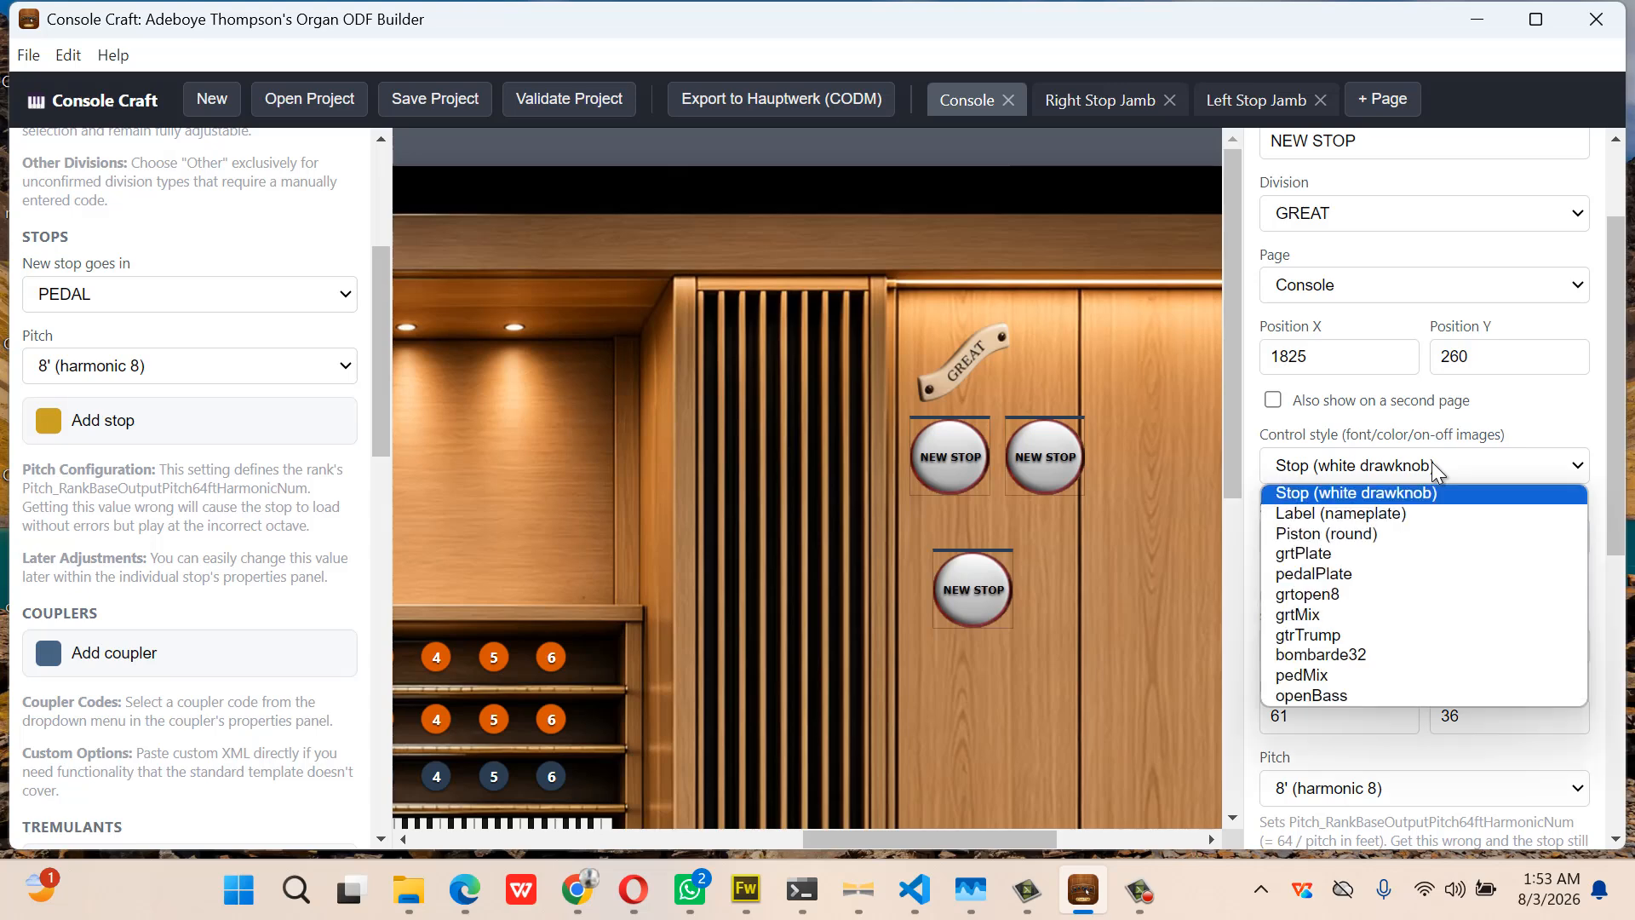
left_click(1378, 599)
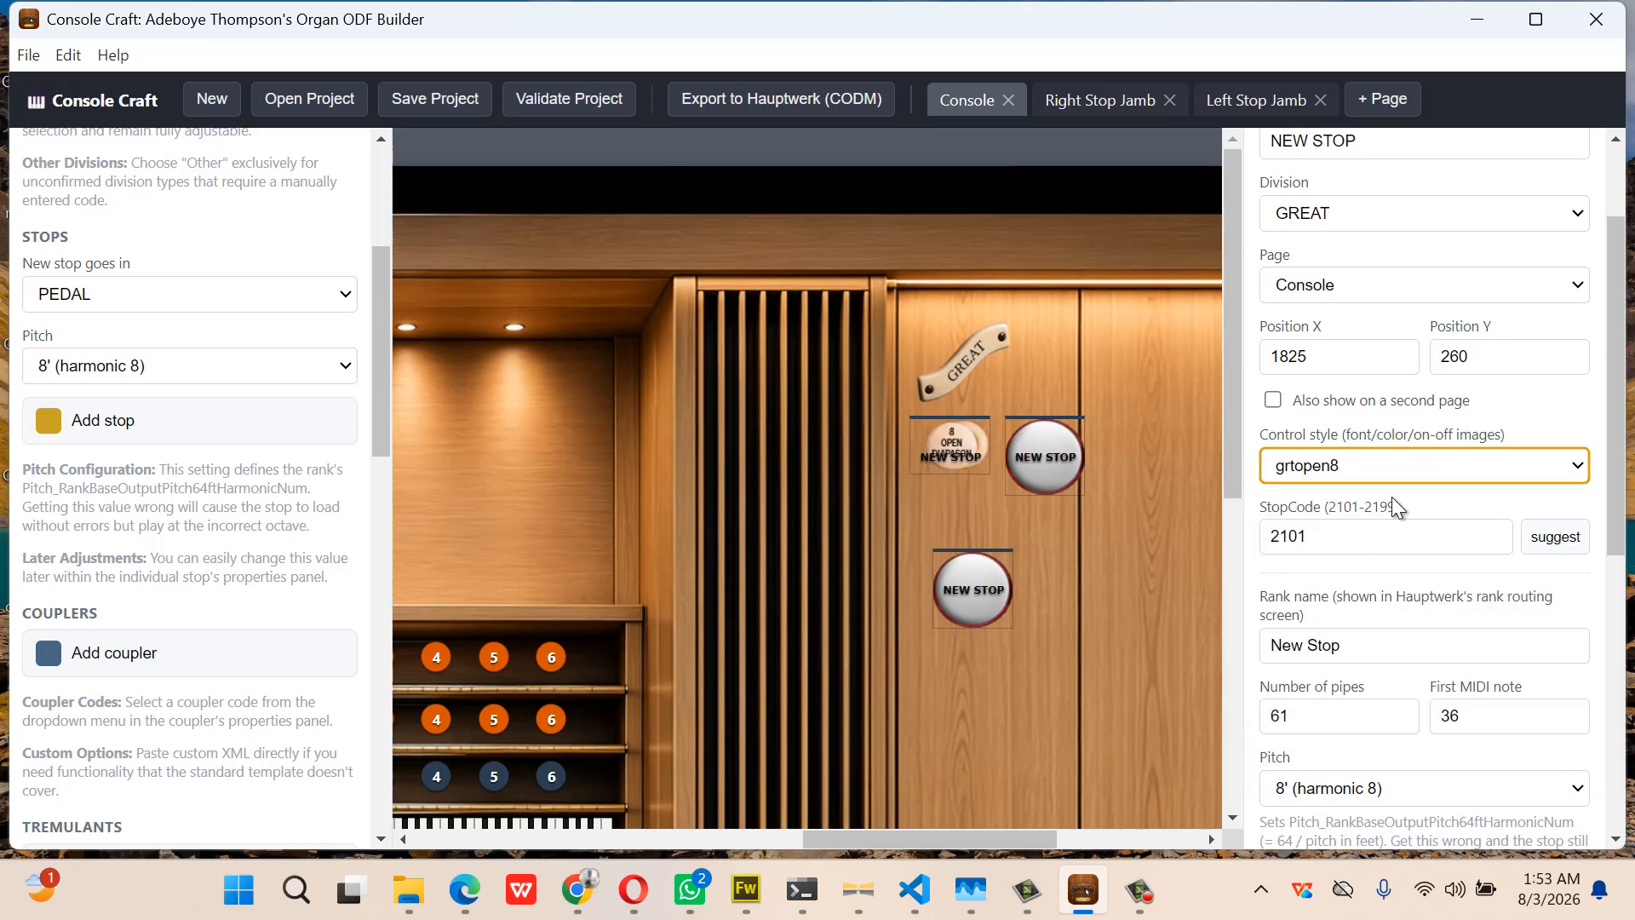
Clear the stop's display text and set its internal name to grtopen
scroll(1392, 497, "up", 2)
left_click(1386, 284)
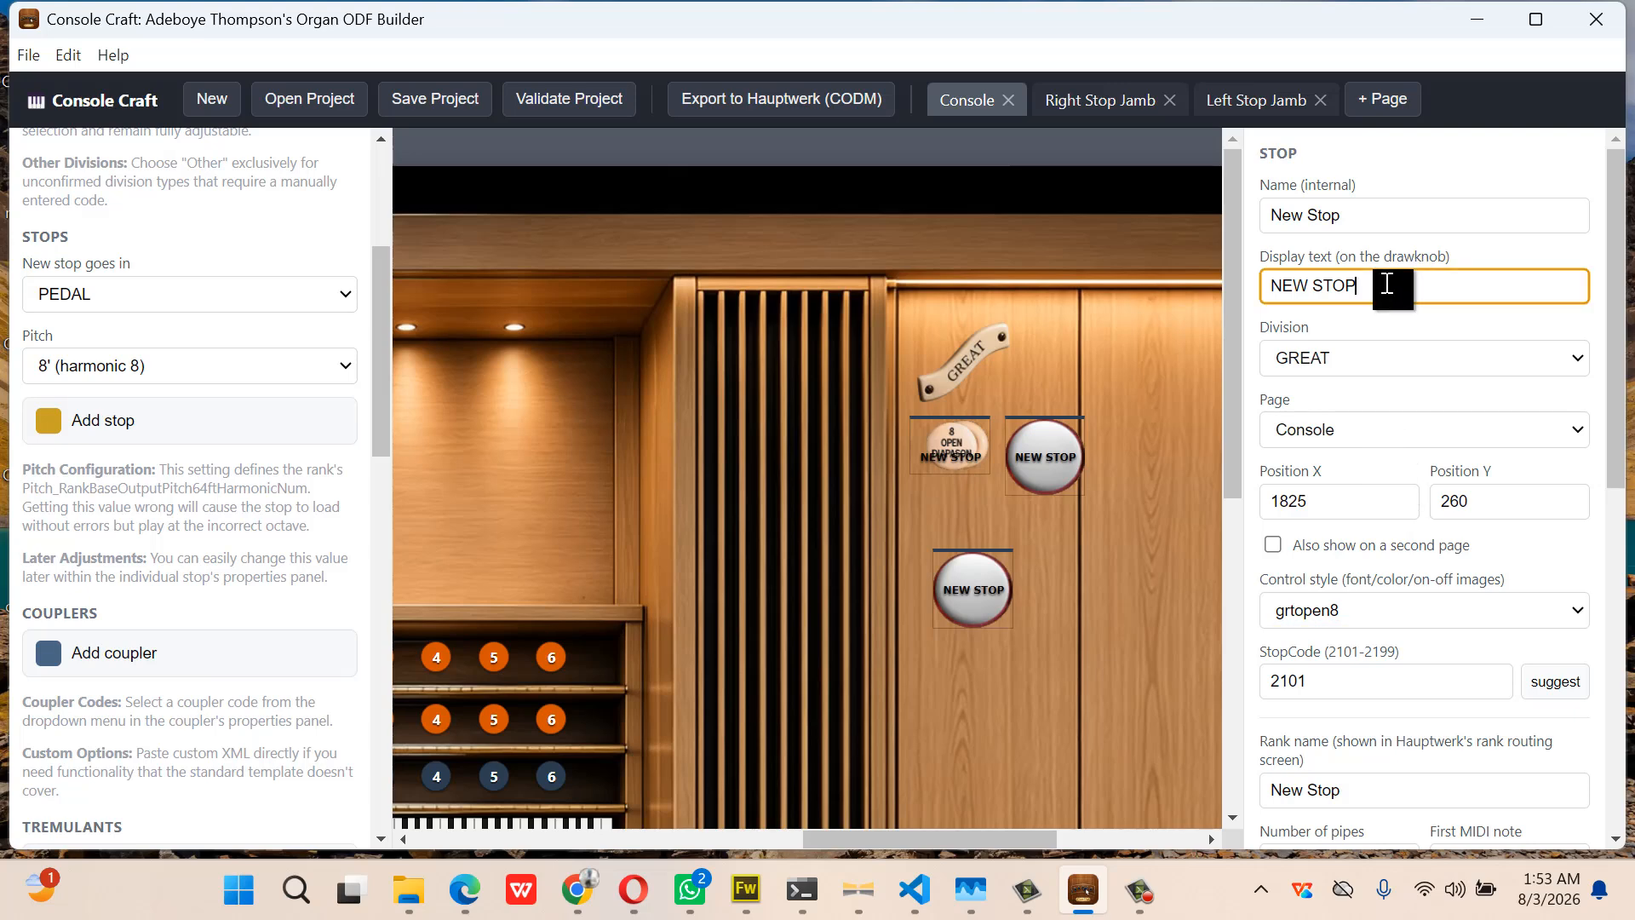
key("BackSpace")
key("BackSpace")
key("BackSpace")
key("BackSpace")
key("BackSpace")
key("BackSpace")
key("BackSpace")
key("BackSpace")
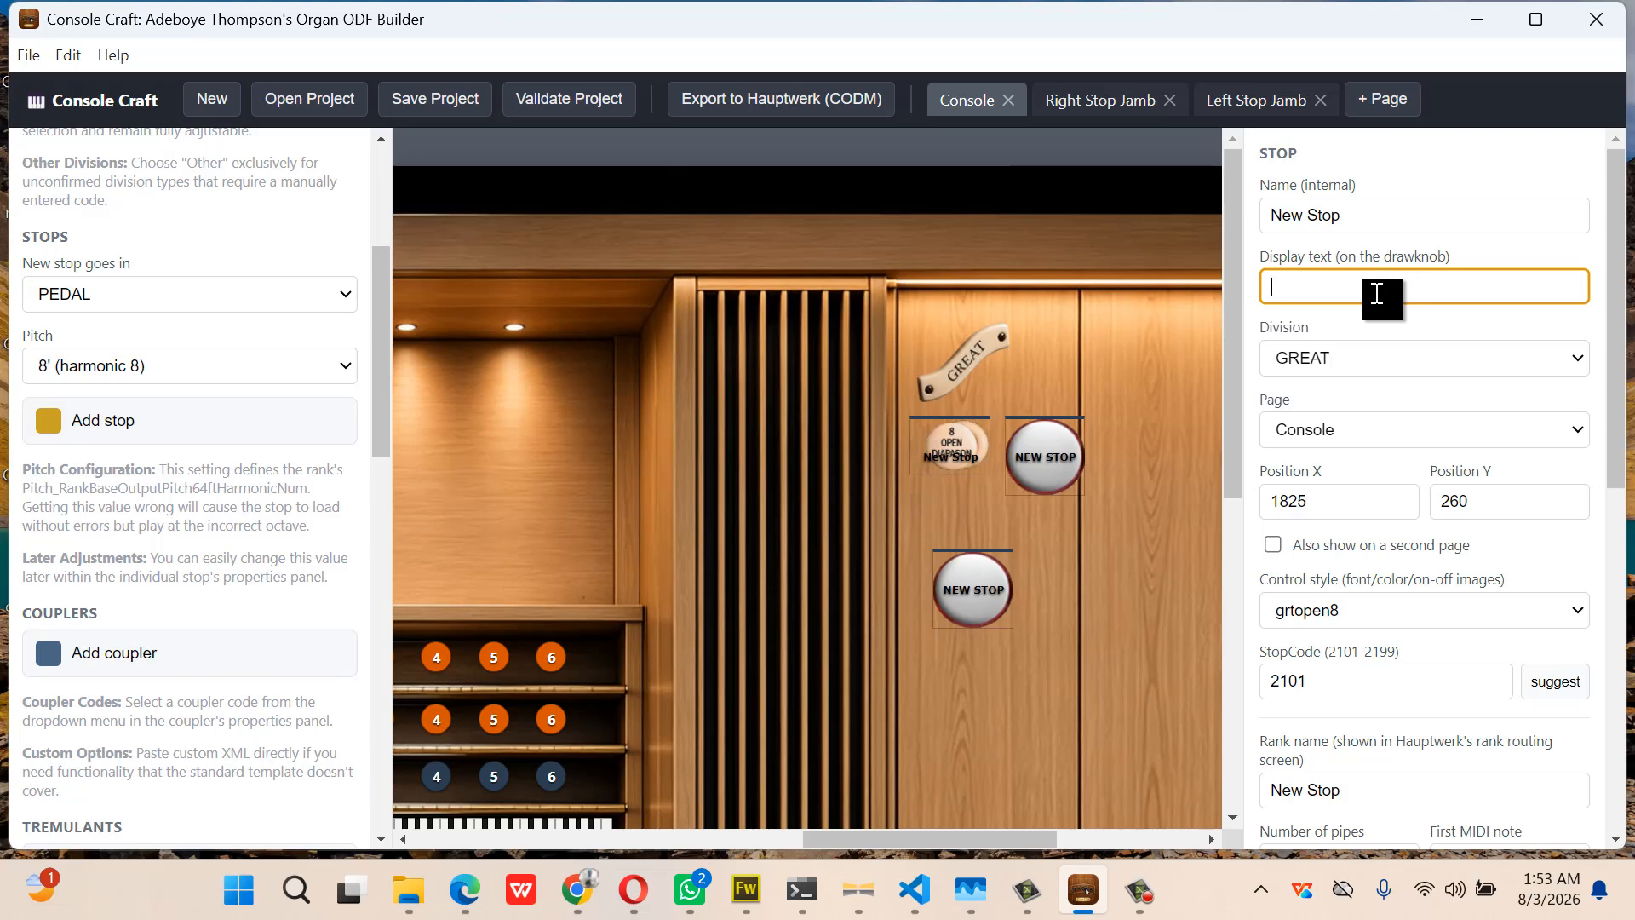
left_click(1354, 218)
left_click_drag(1354, 220, 1238, 223)
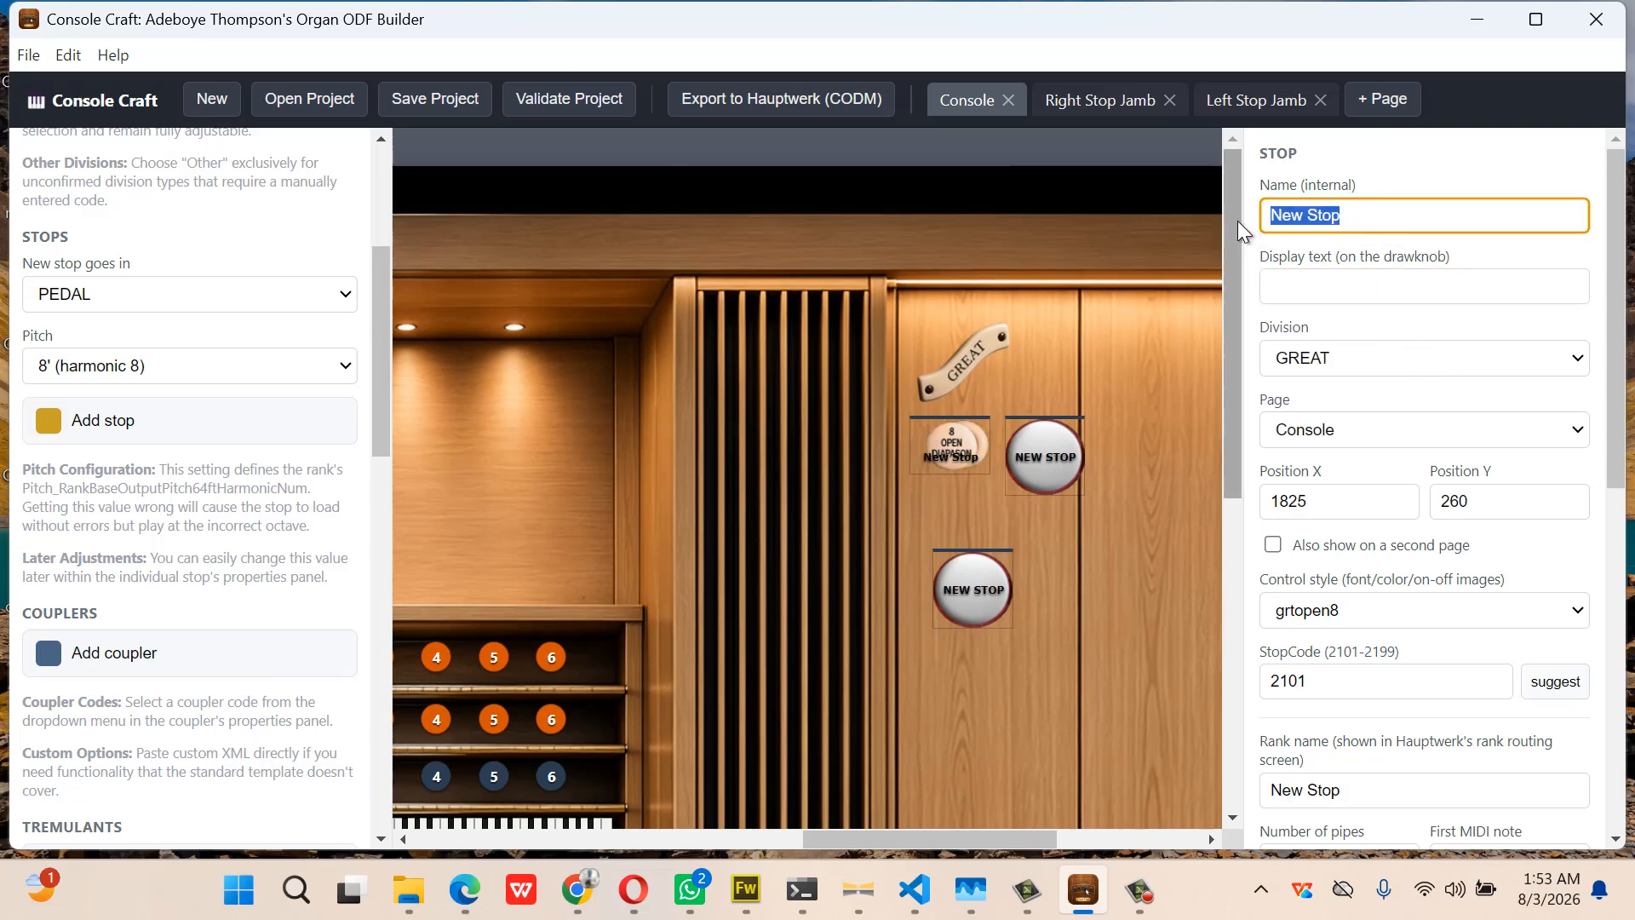
type("f")
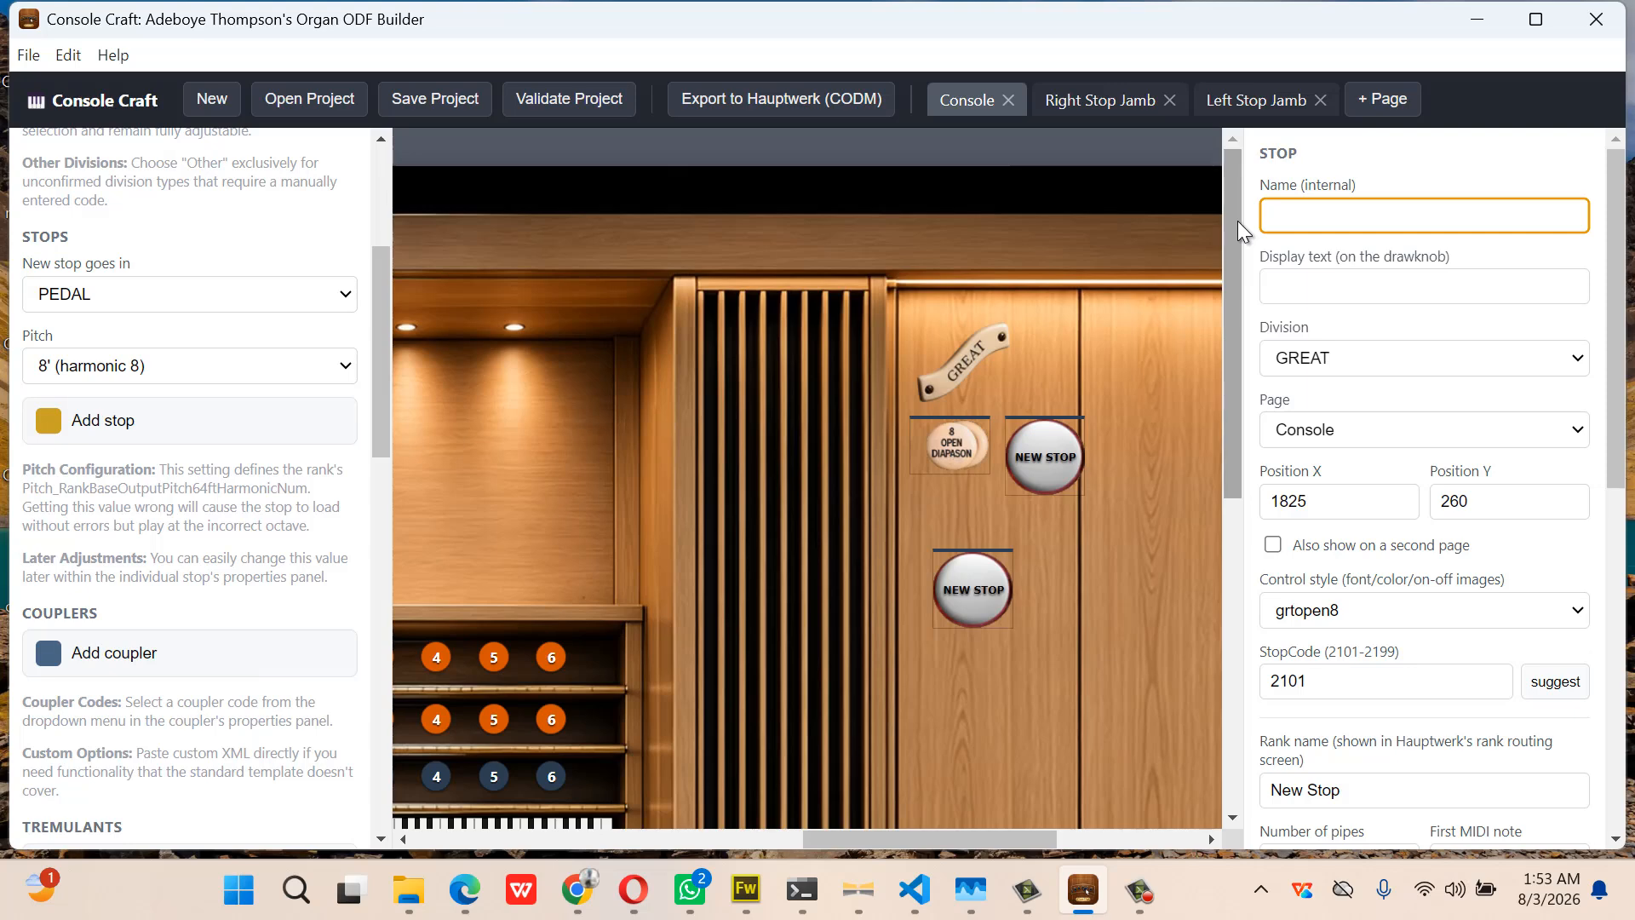
type("grtopen")
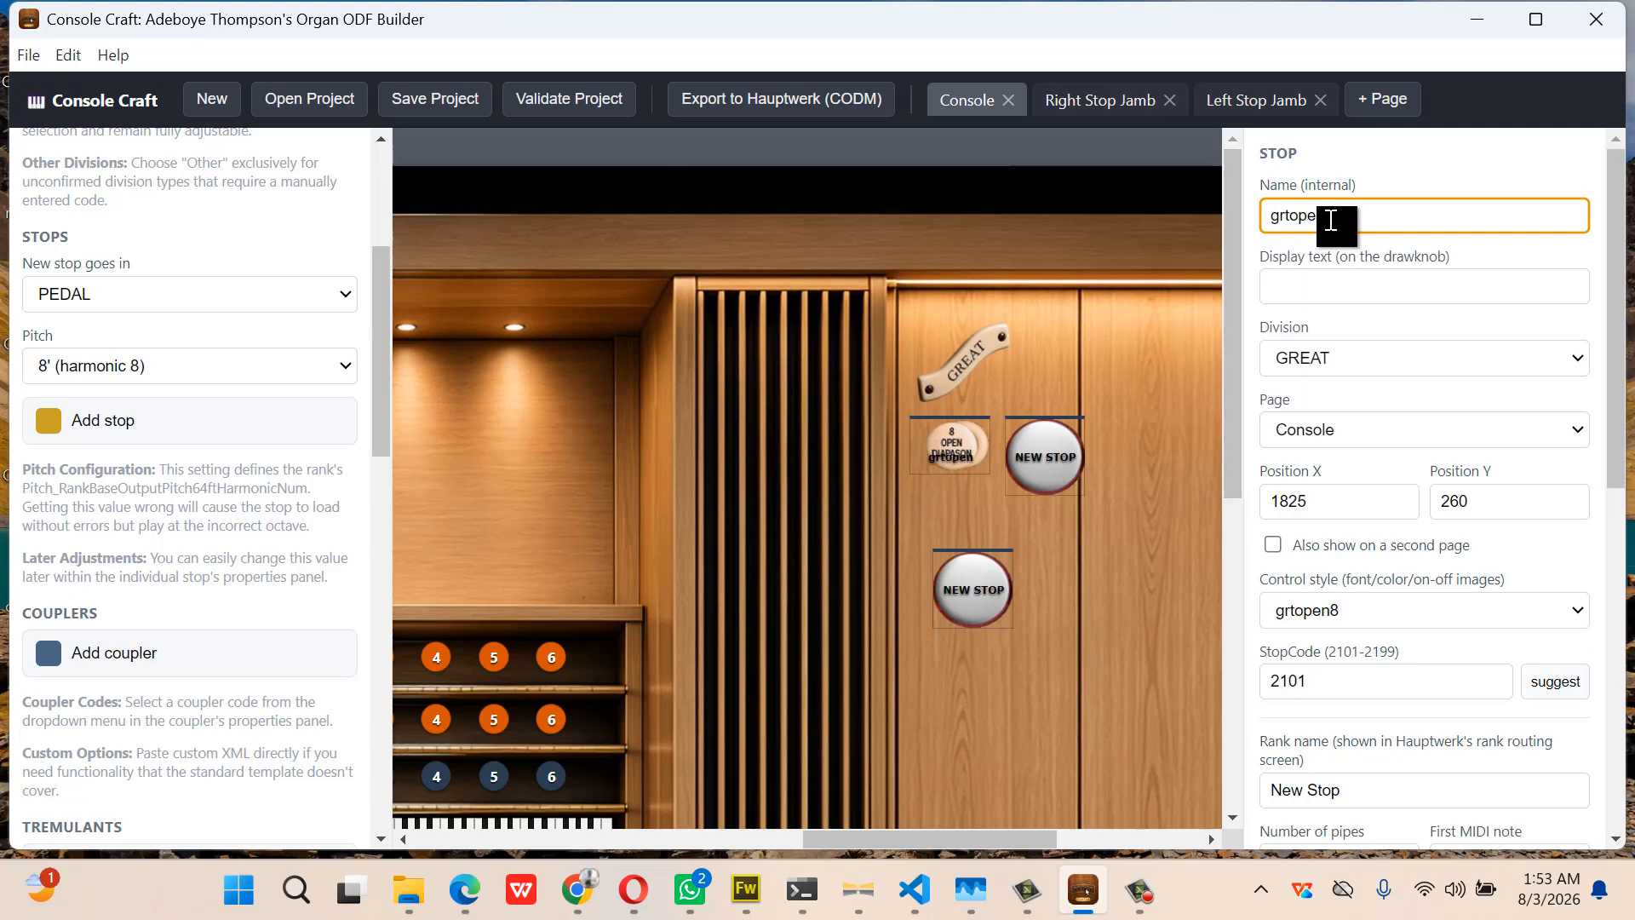
Set the stop's rank name to grtopen8
left_click_drag(1331, 221, 1265, 223)
key("ctrl+c")
scroll(1352, 368, "down", 2)
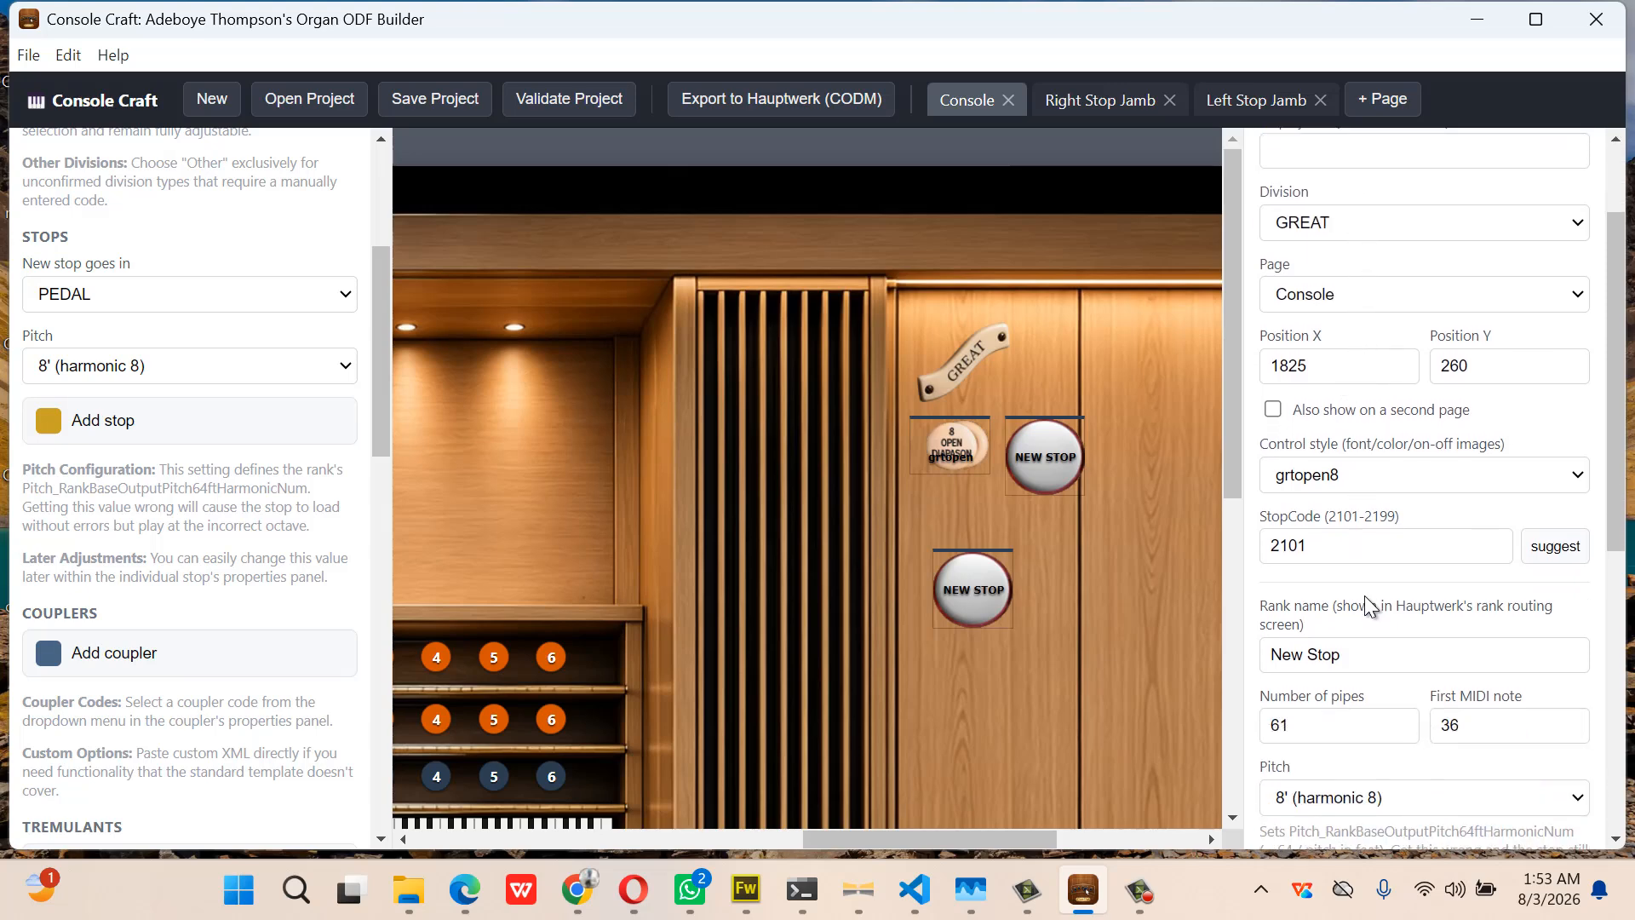
left_click_drag(1358, 654, 1245, 661)
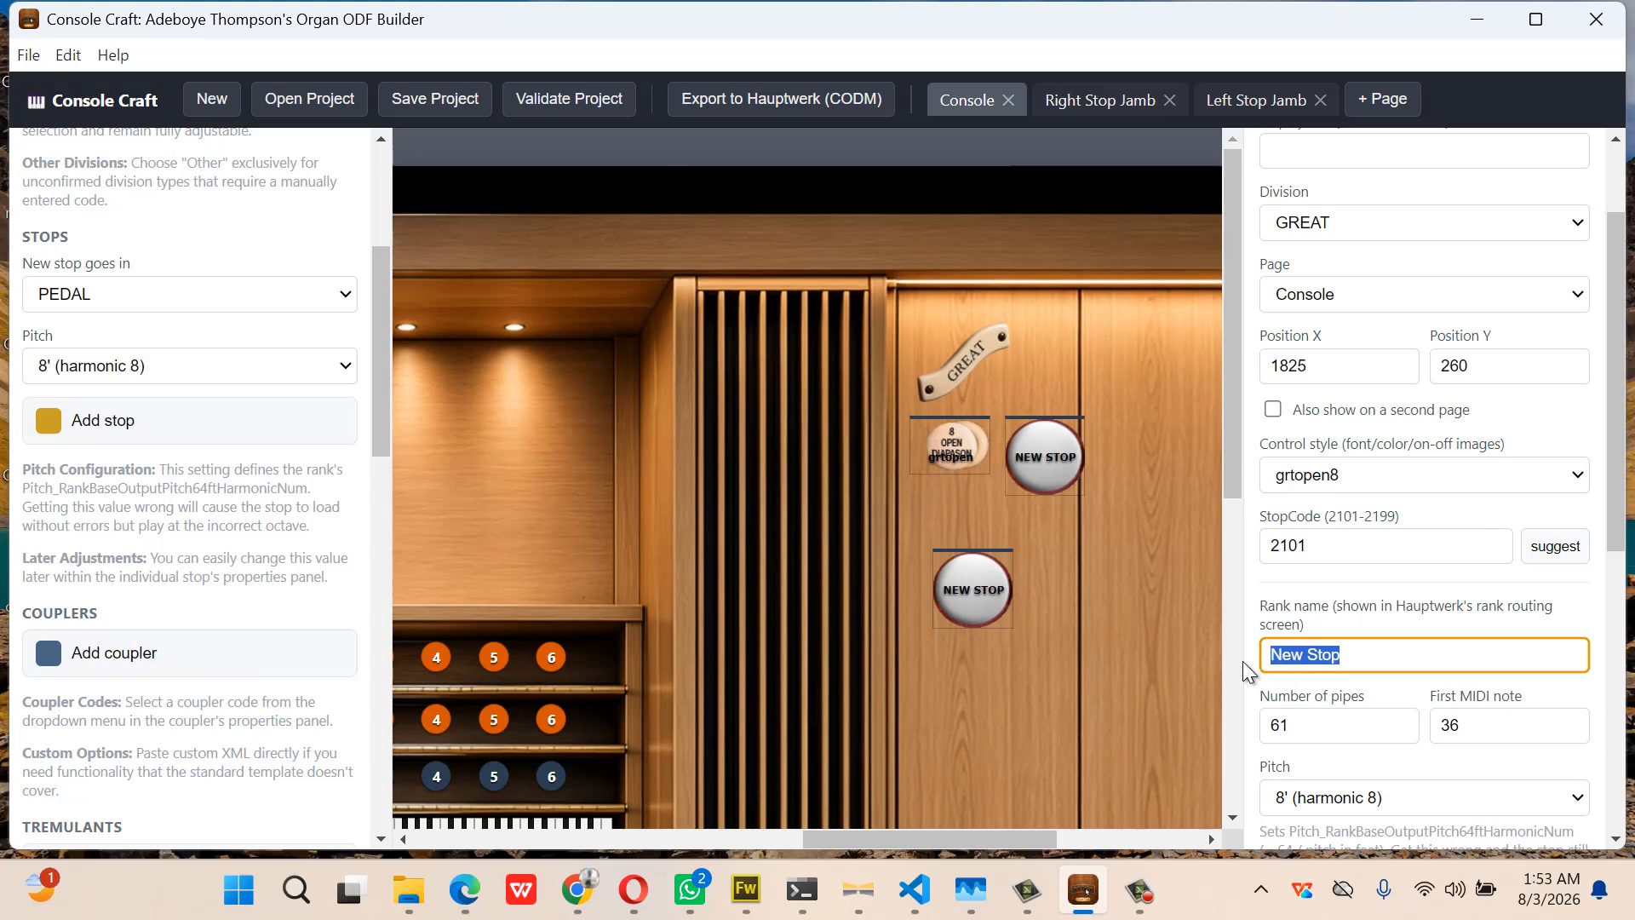
key("ctrl+v")
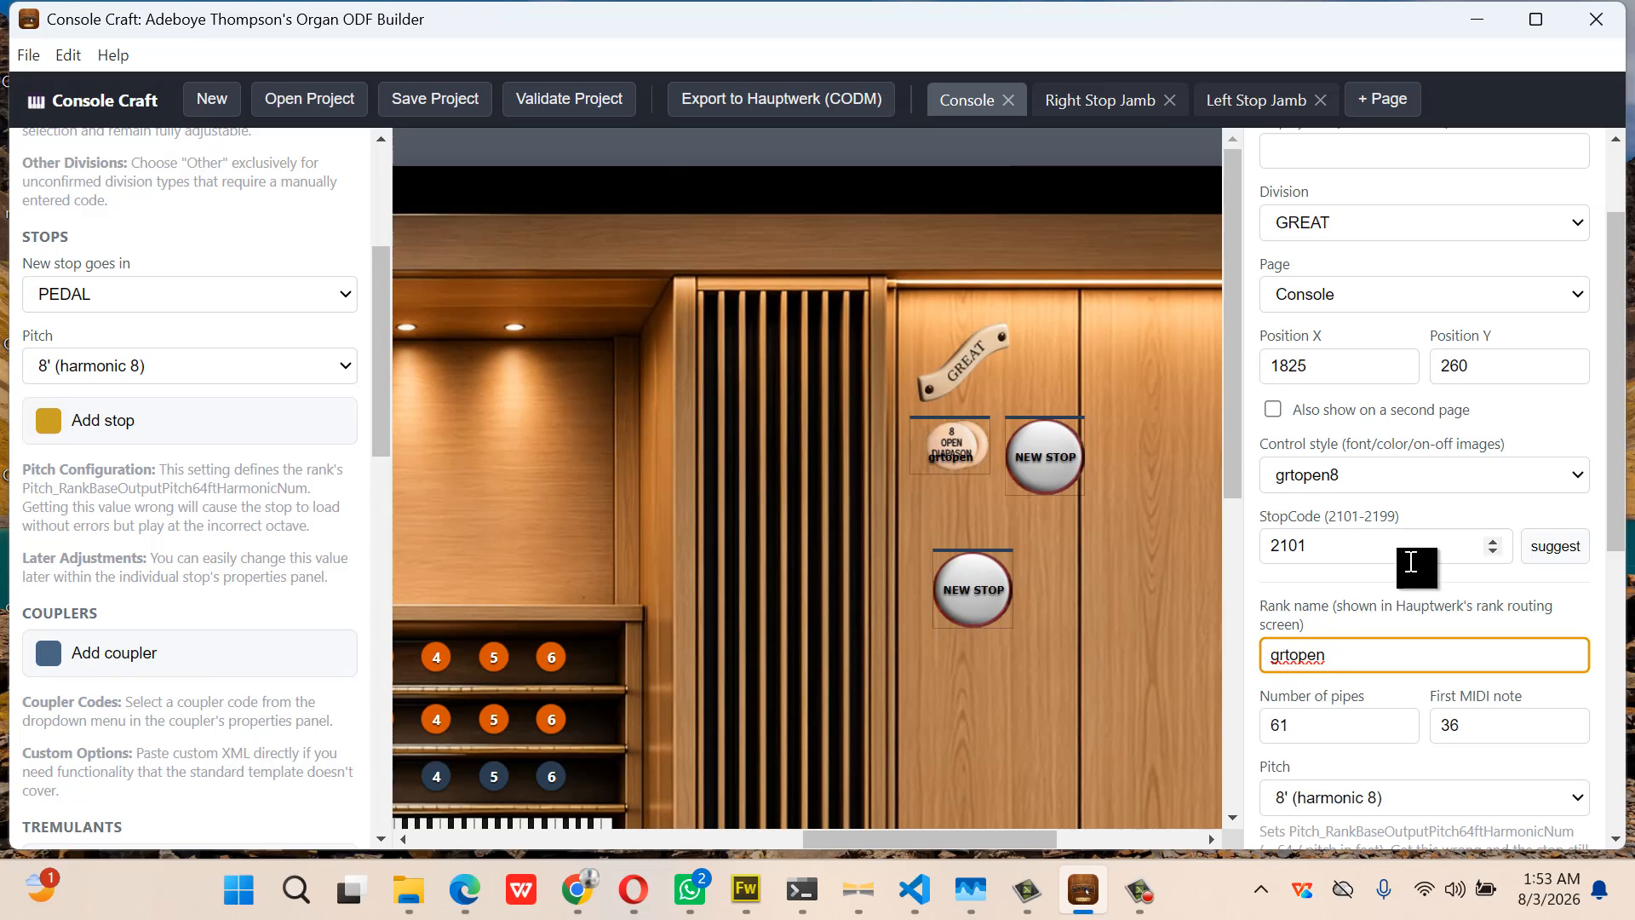
type("8")
Give the second Great NEW STOP the grtMix control style and clear its display text
left_click(1046, 461)
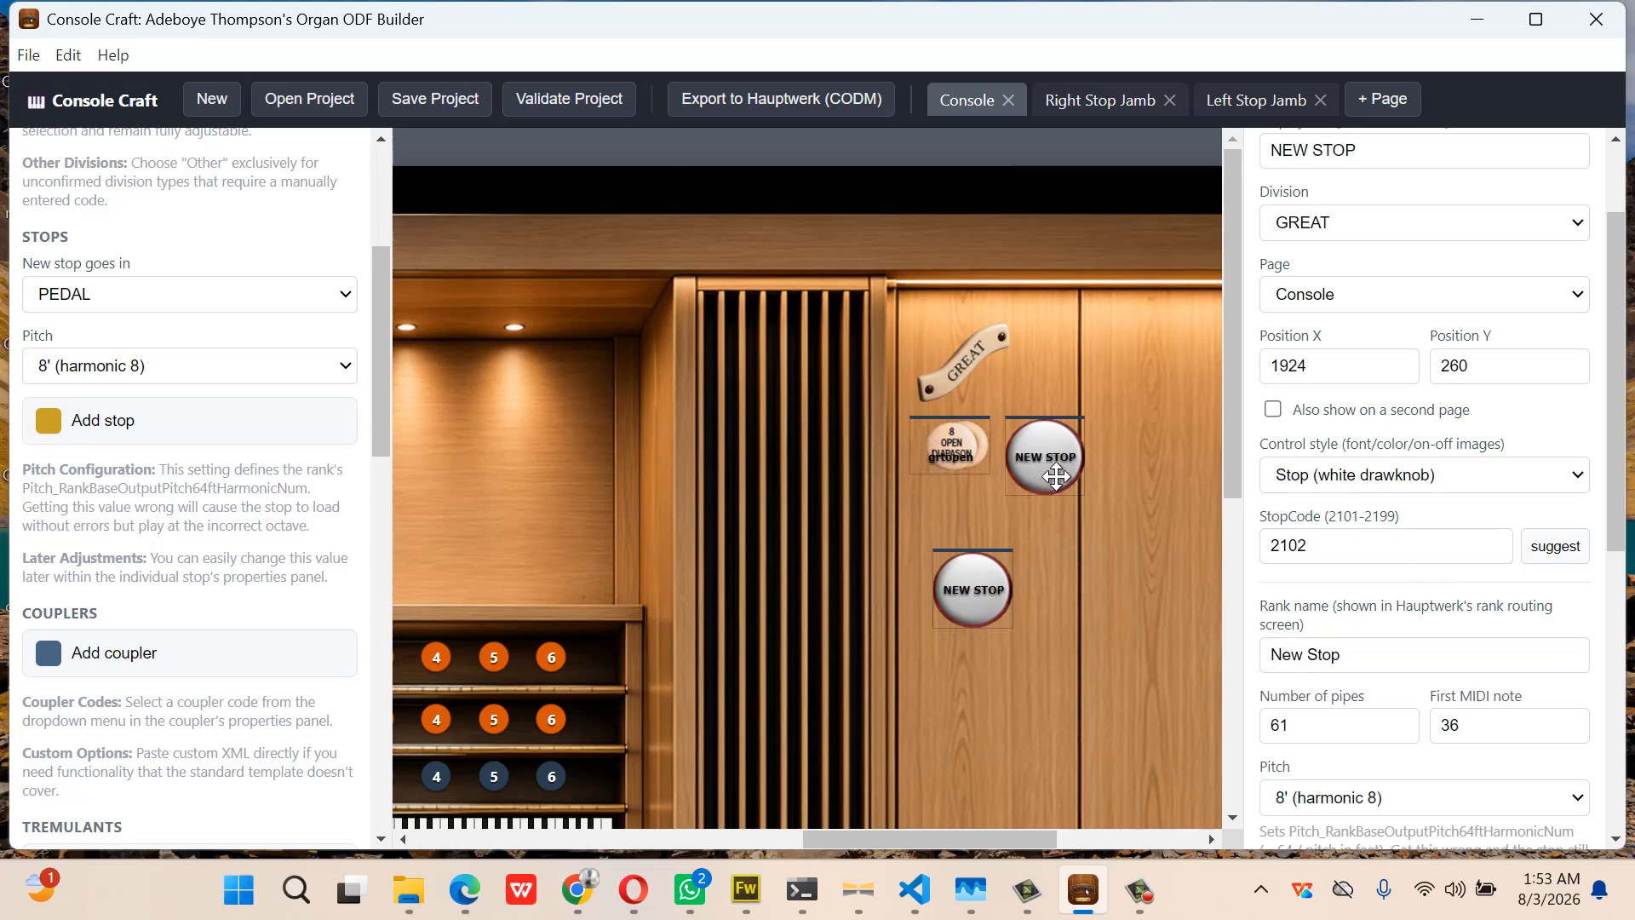
left_click(1413, 483)
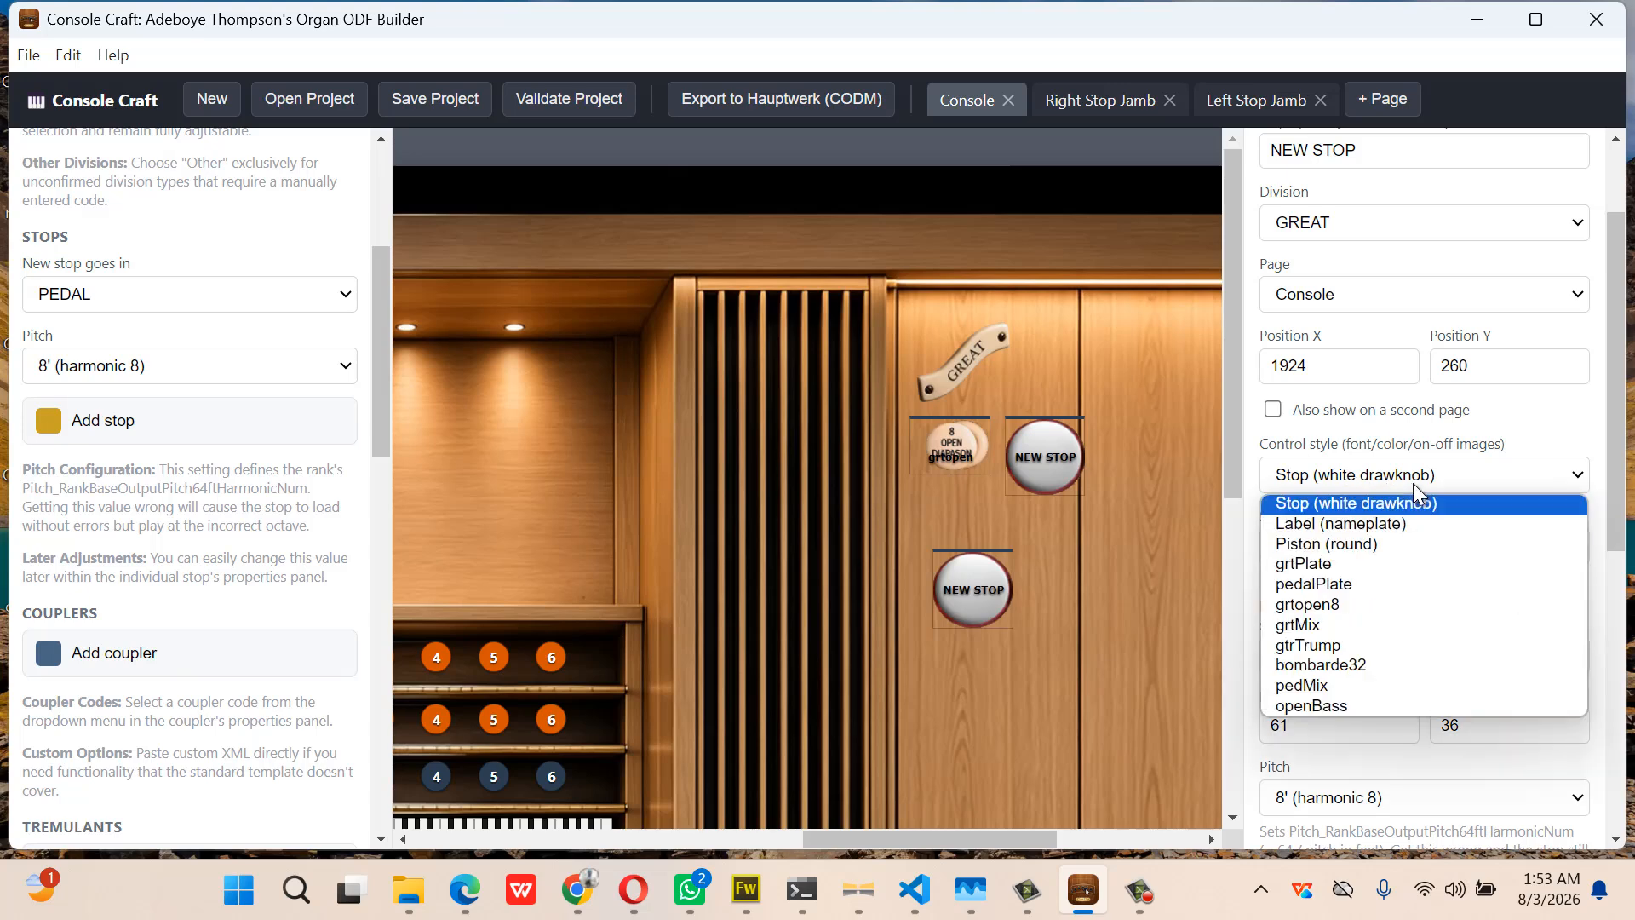
left_click(1363, 625)
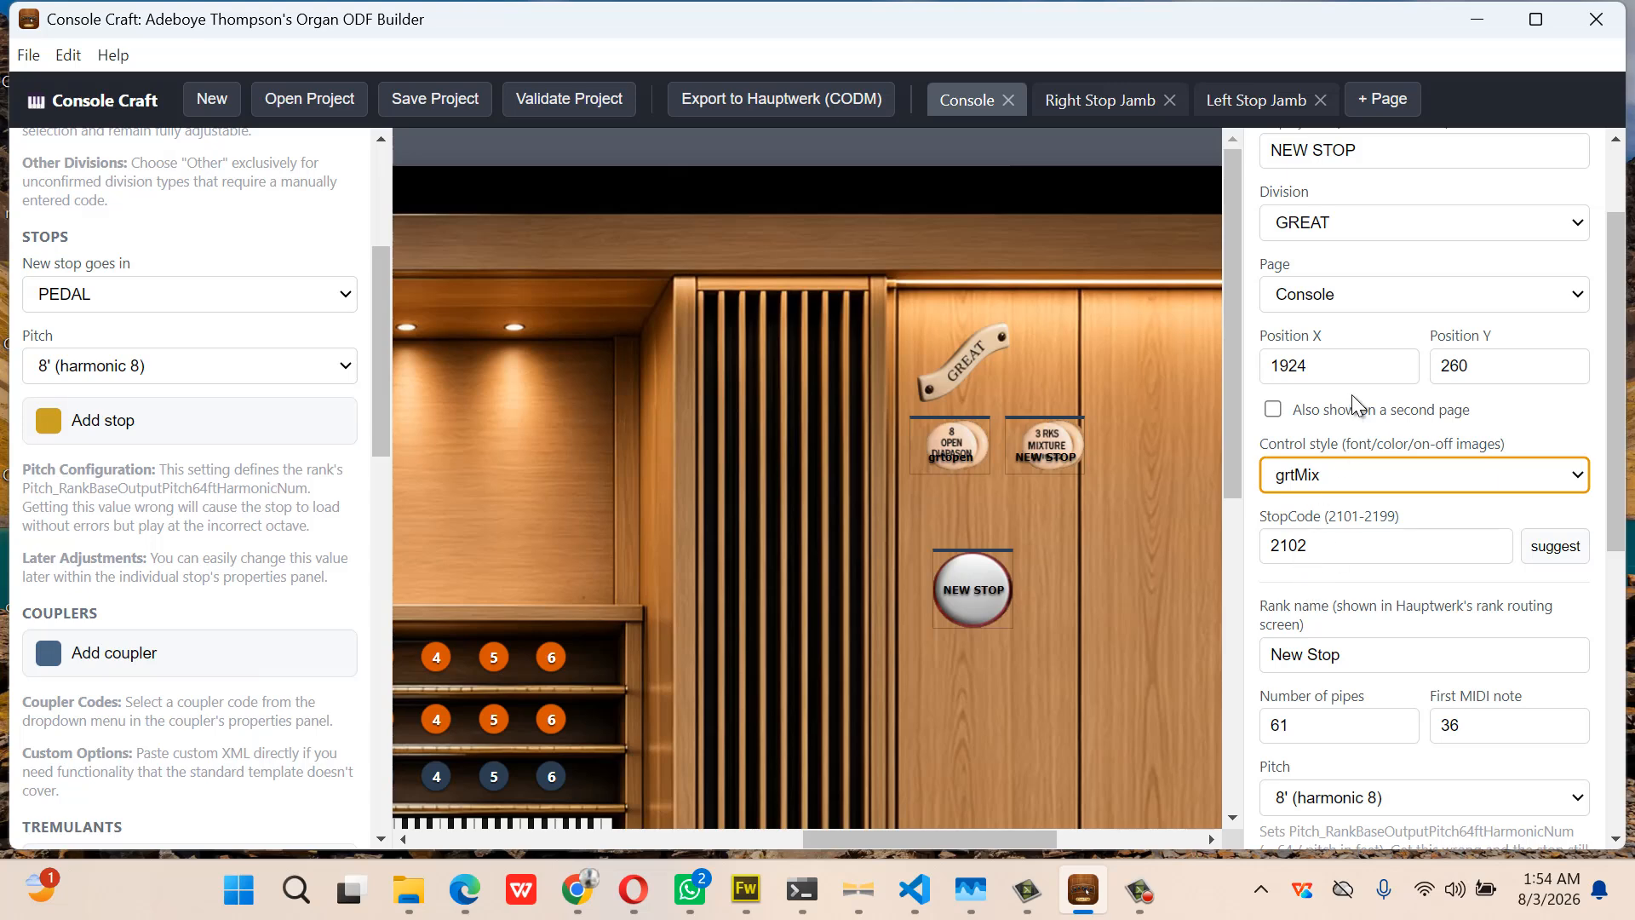
scroll(1352, 394, "up", 2)
left_click(1389, 289)
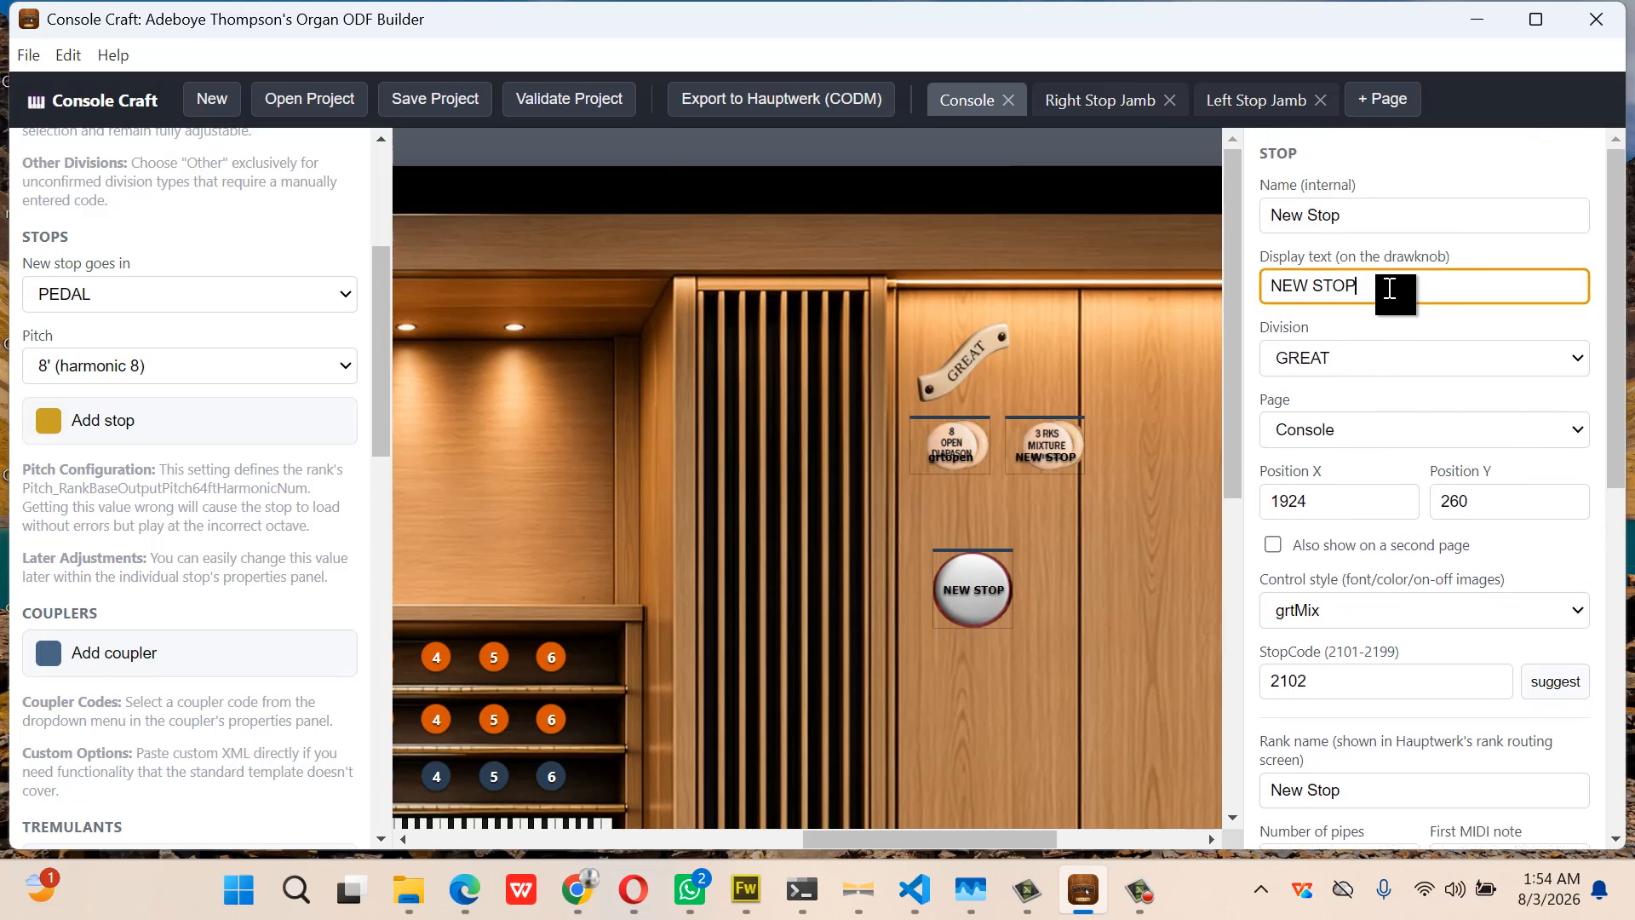
key("BackSpace")
key("BackSpace")
key("BackSpace")
key("BackSpace")
key("BackSpace")
key("BackSpace")
key("BackSpace")
key("BackSpace")
Replace the internal name New Stop with grtMix and paste grtMix as the rank name
left_click_drag(1360, 217, 1266, 215)
key("BackSpace")
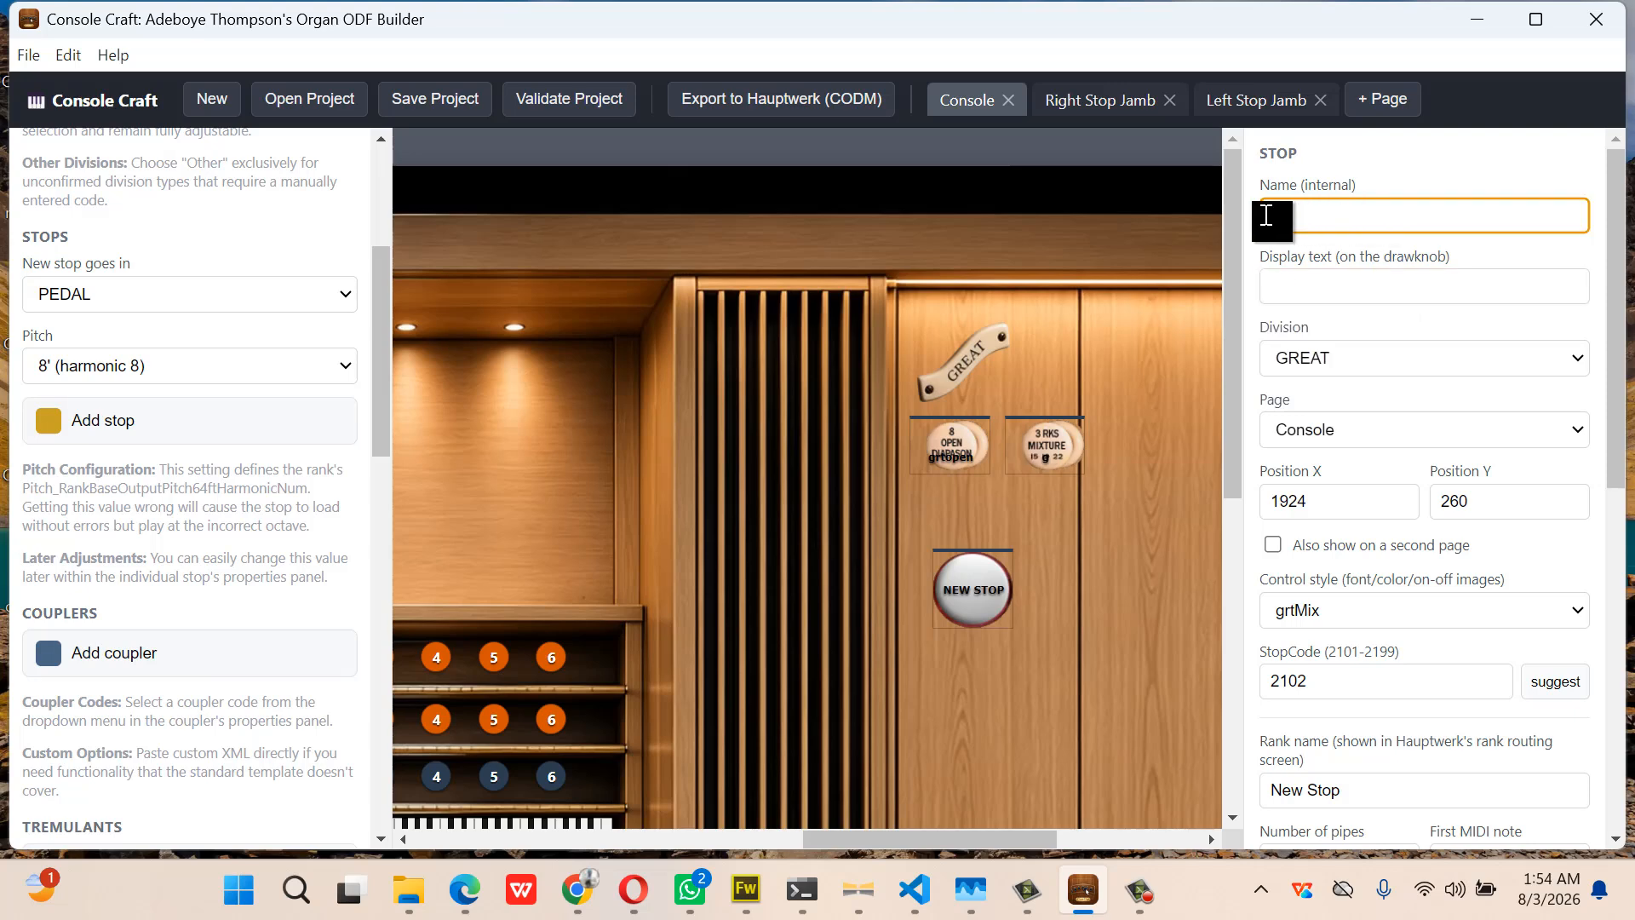
type("grtMix")
left_click_drag(1322, 212, 1240, 227)
key("ctrl+c")
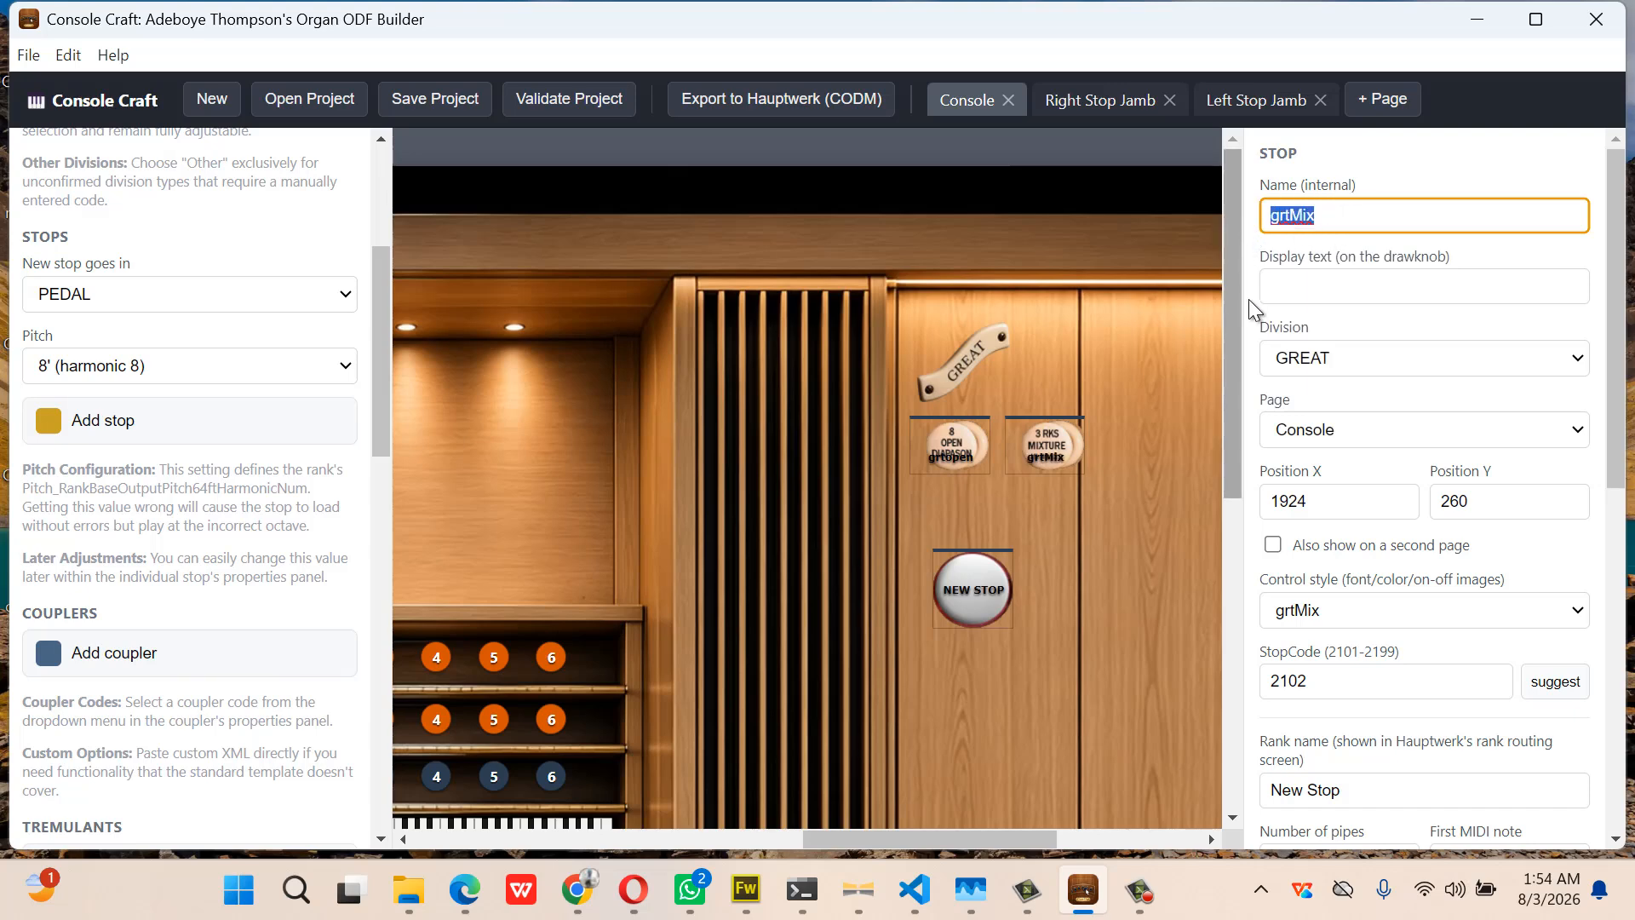
left_click(1355, 783)
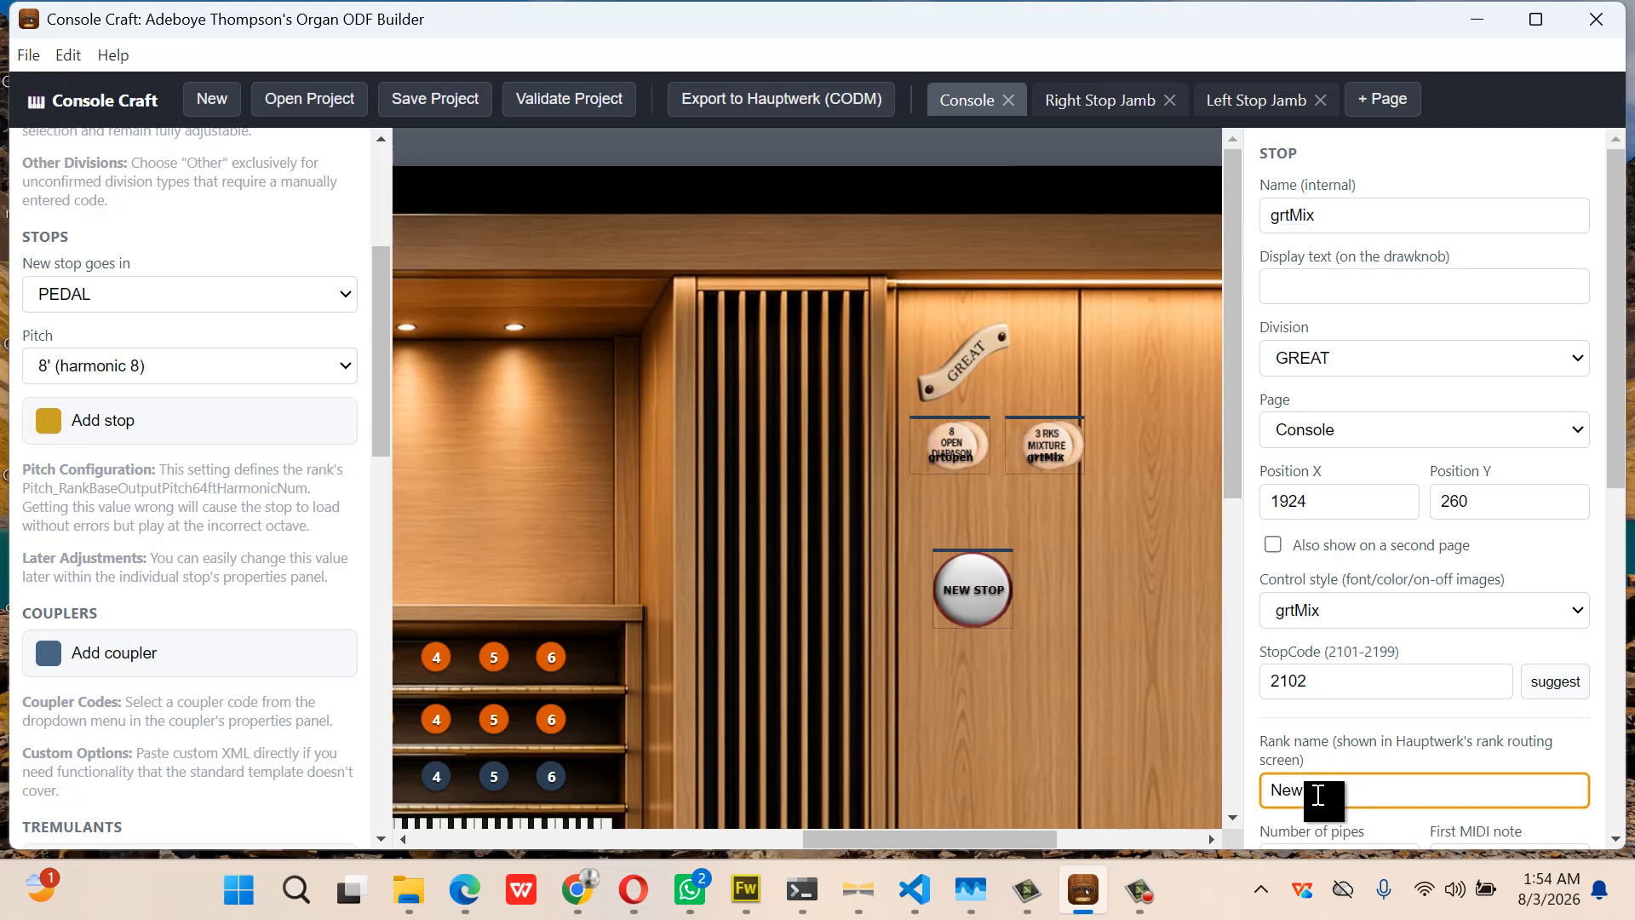
key("ctrl+a")
key("ctrl+v")
mouse_move(1026, 889)
left_click(989, 593)
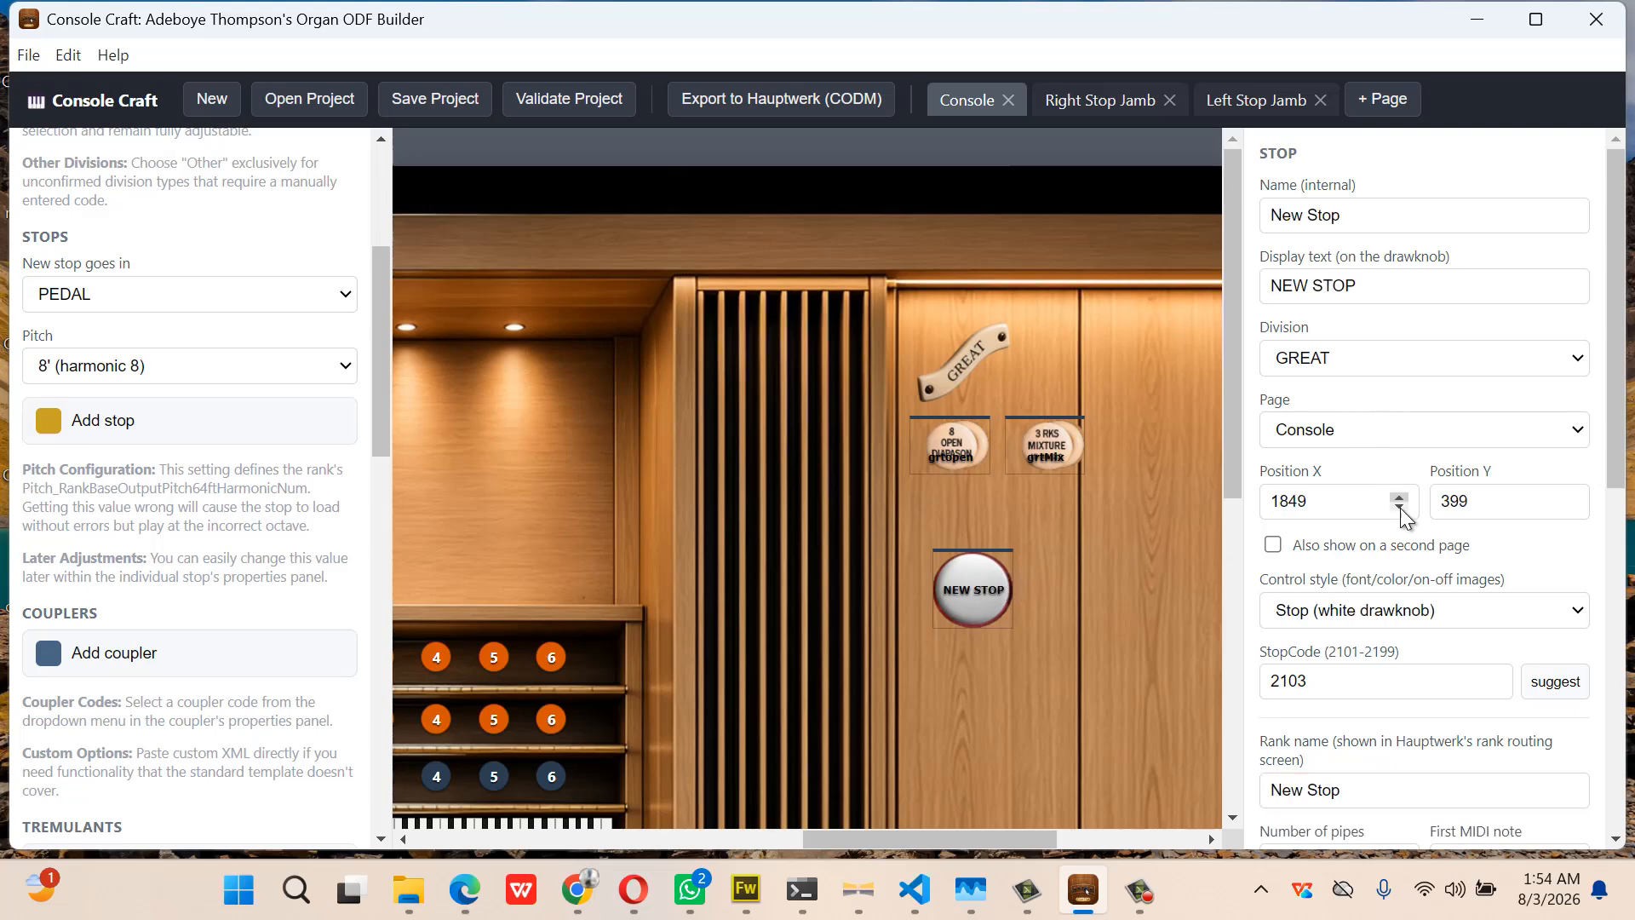
left_click(1429, 610)
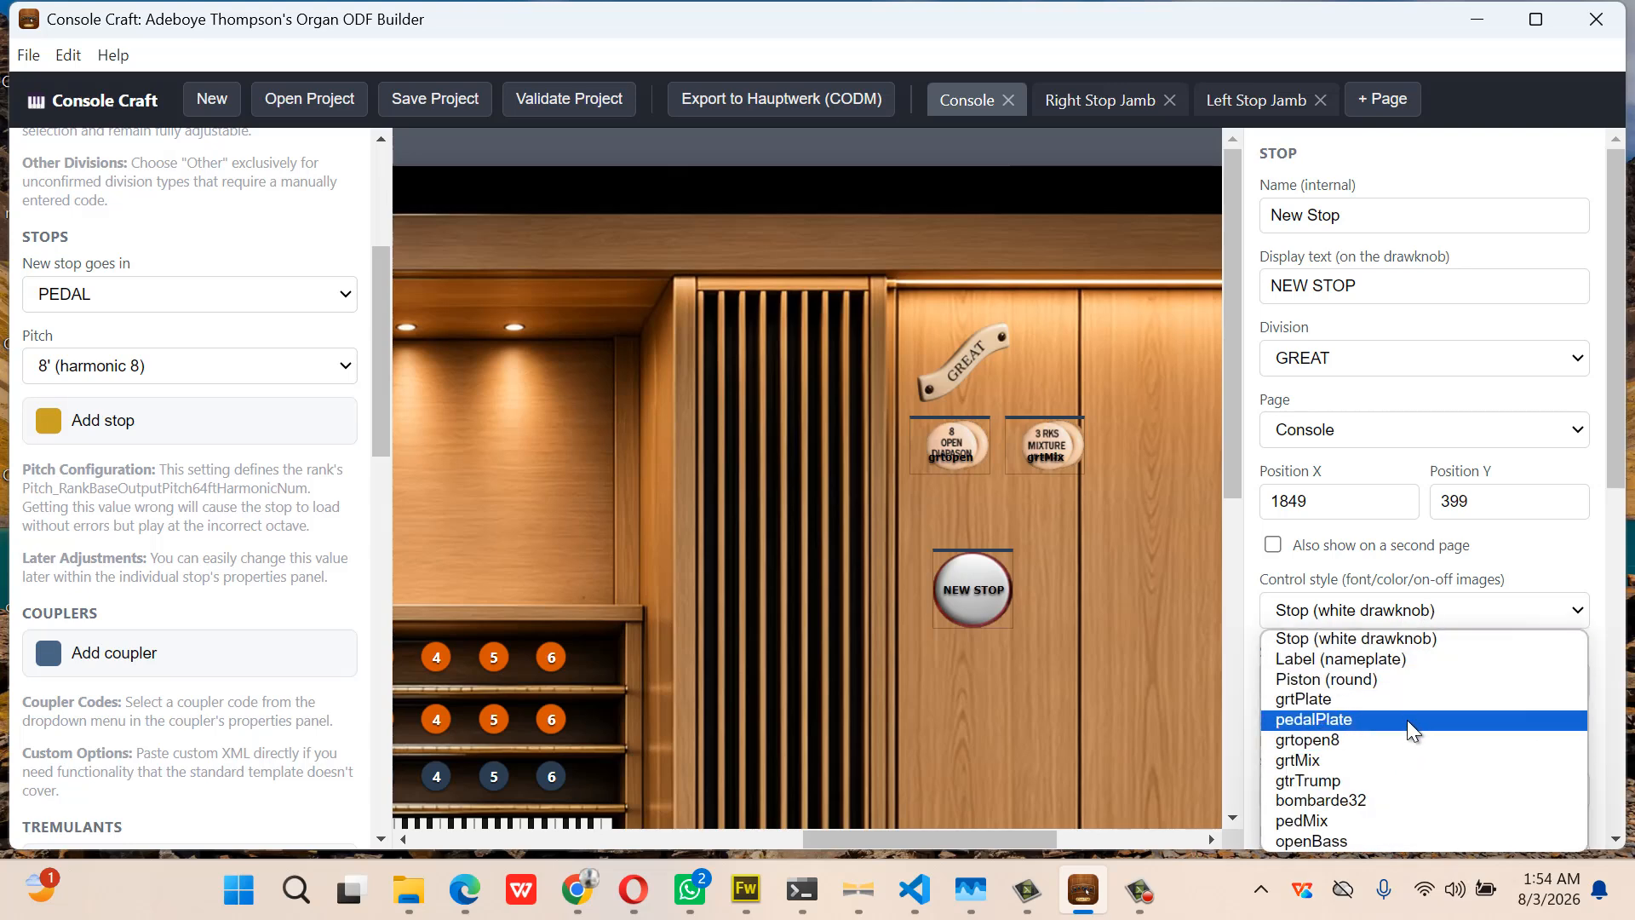
left_click(1407, 780)
left_click(1382, 292)
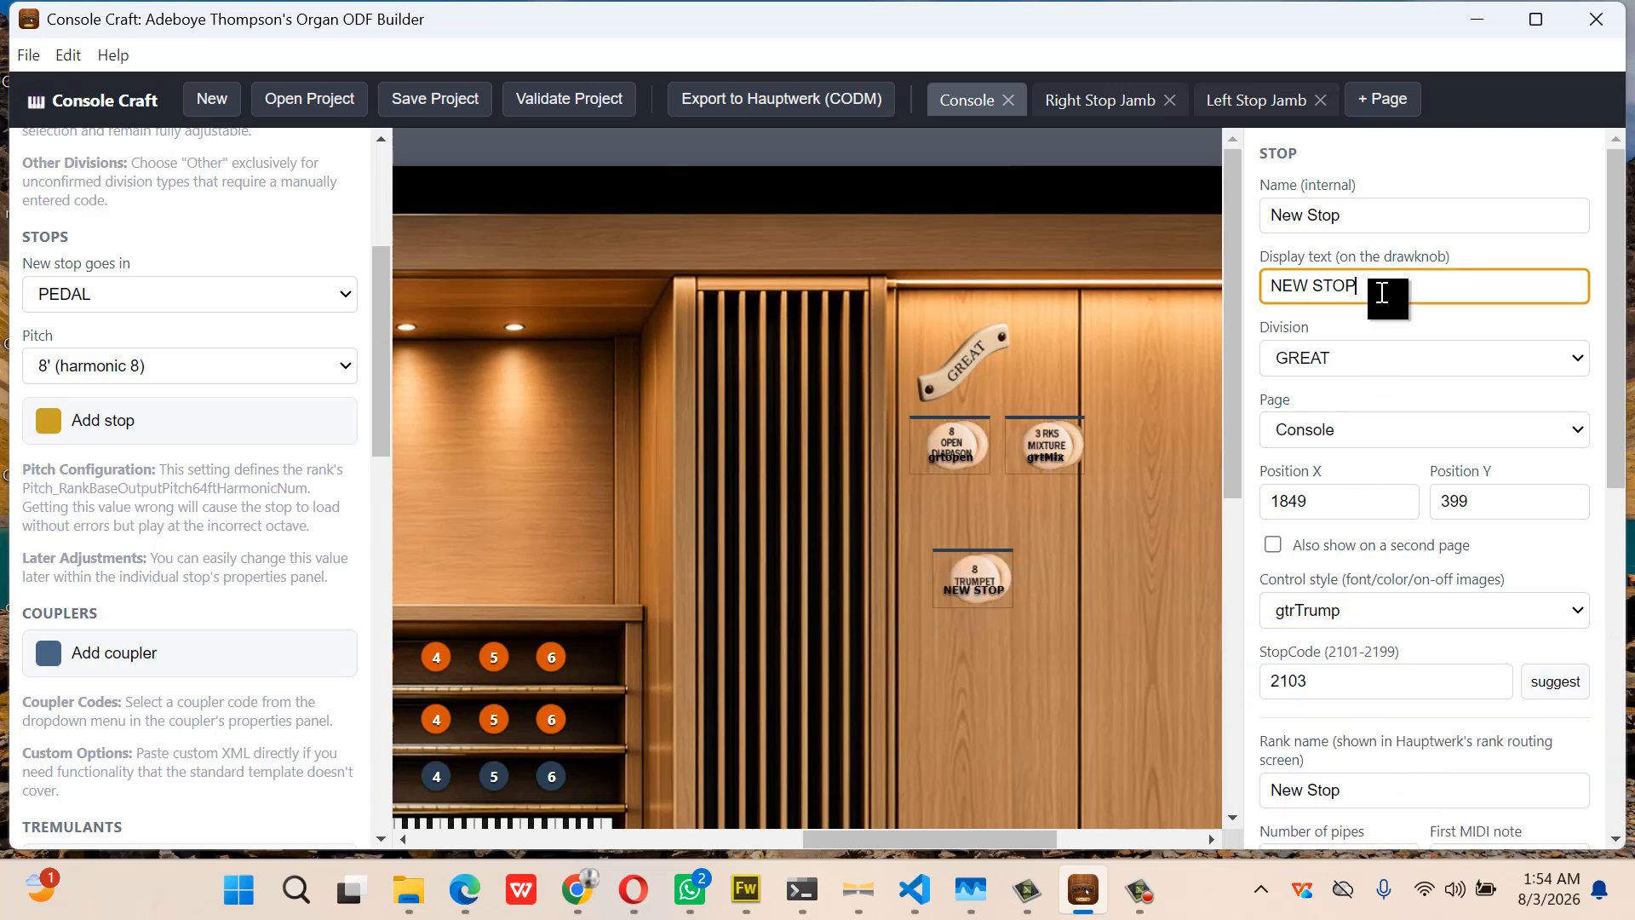
key("BackSpace")
key("BackSpace")
key("BackSpace")
key("BackSpace")
key("BackSpace")
key("BackSpace")
key("BackSpace")
key("BackSpace")
left_click_drag(1358, 215, 1243, 240)
type("gr")
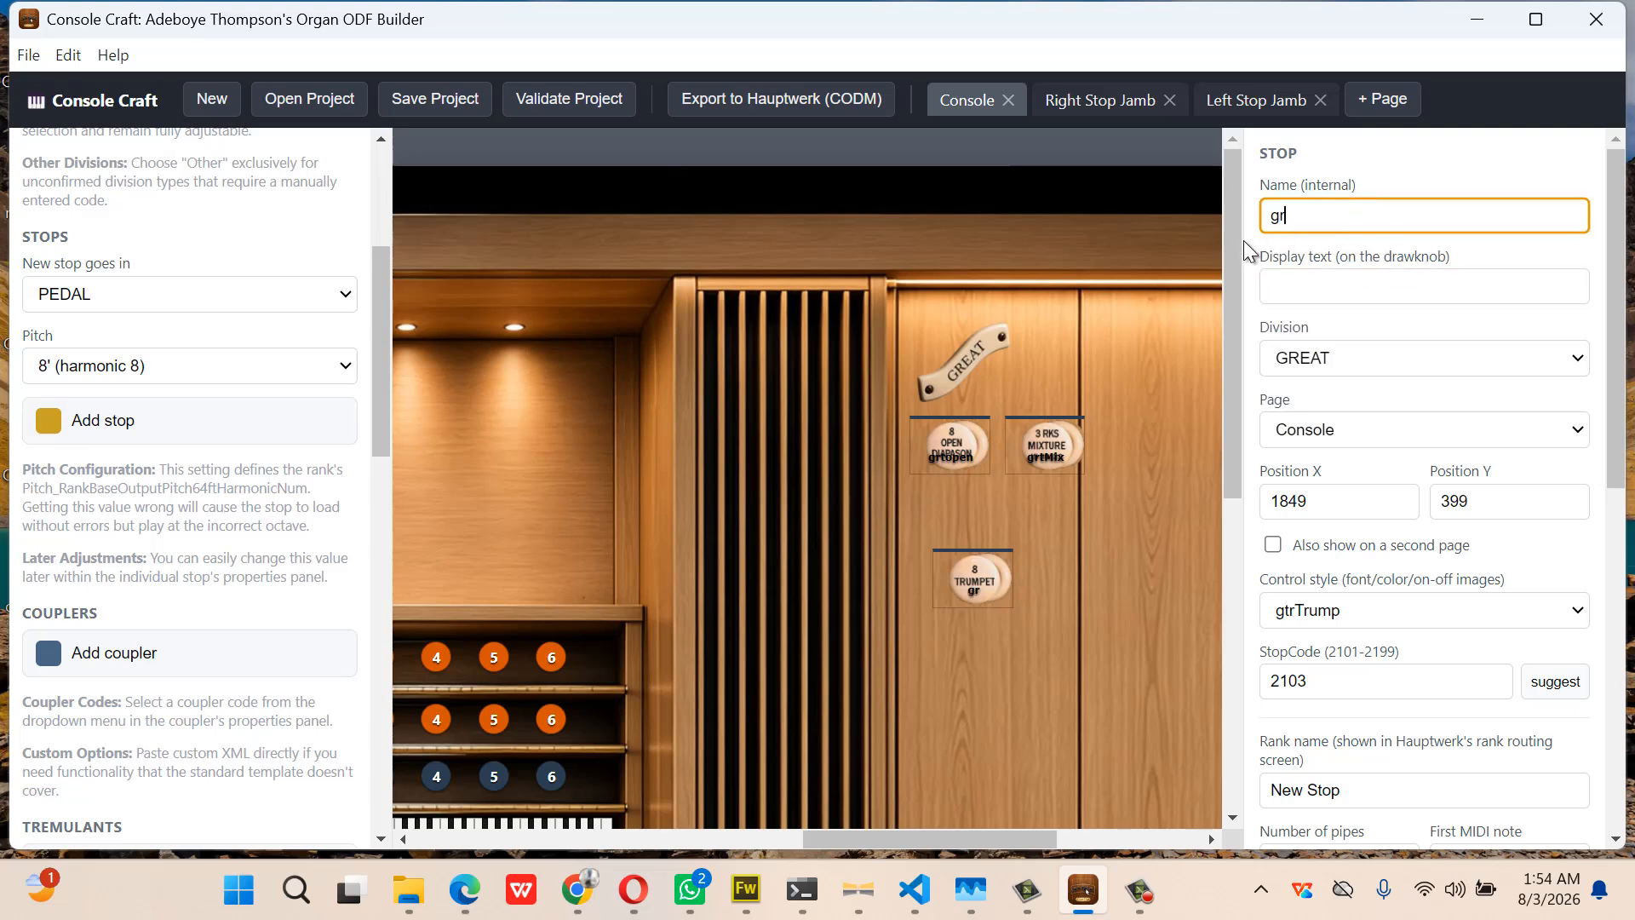
type("tTrump")
key("ctrl+a")
key("ctrl+c")
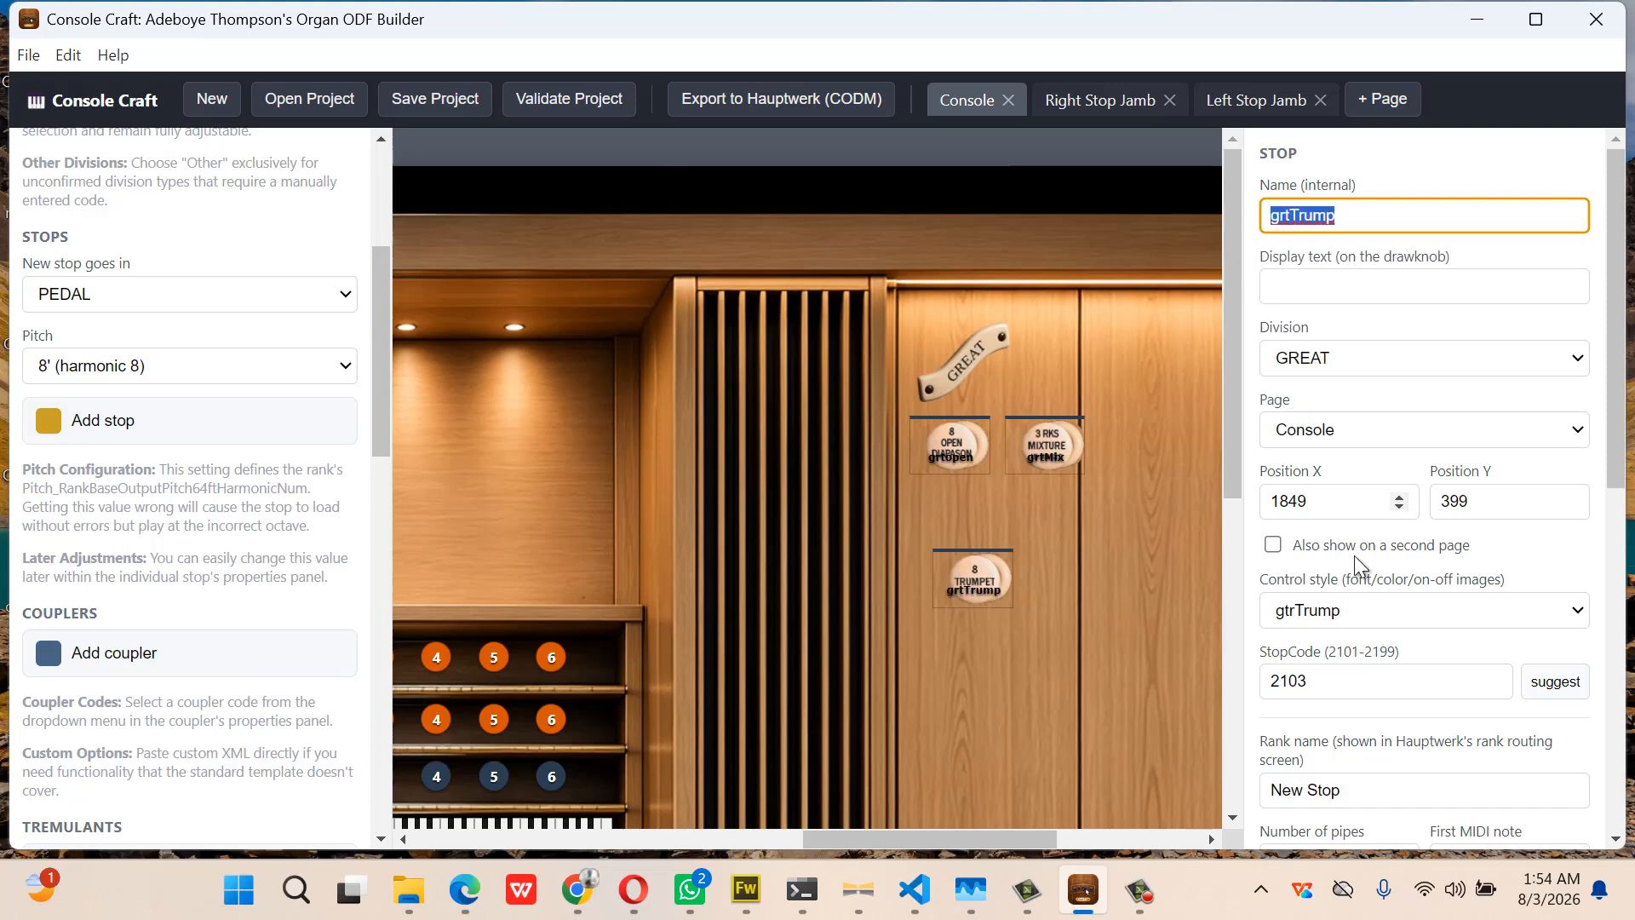
left_click(1361, 782)
key("ctrl+a")
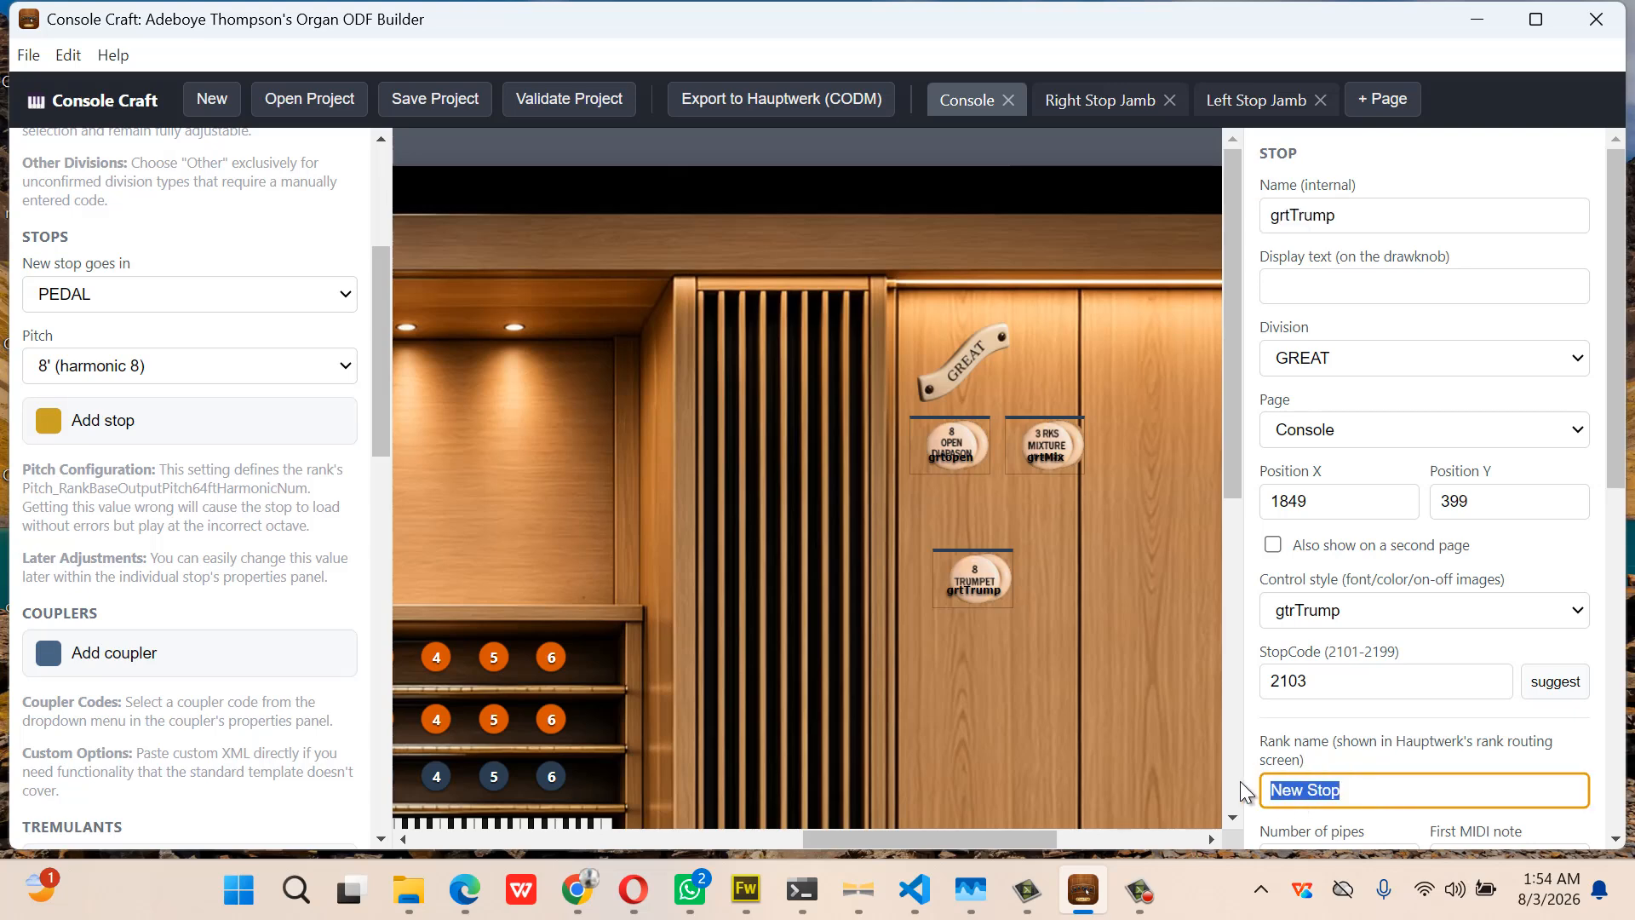
key("ctrl+v")
type("8")
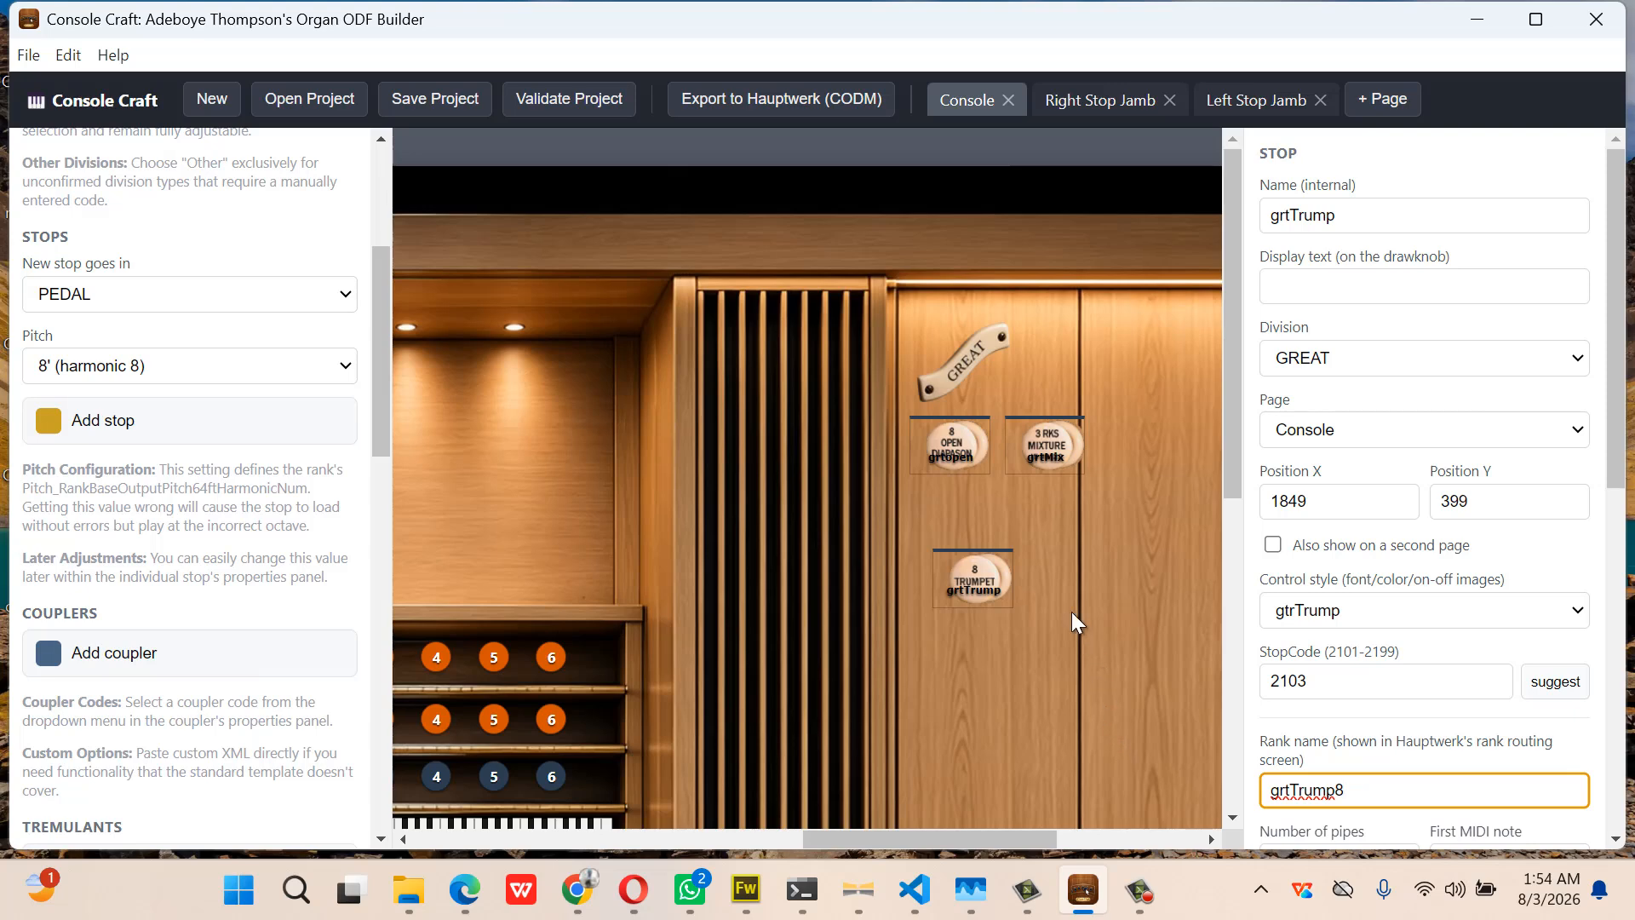
left_click(978, 586)
left_click_drag(977, 586, 963, 585)
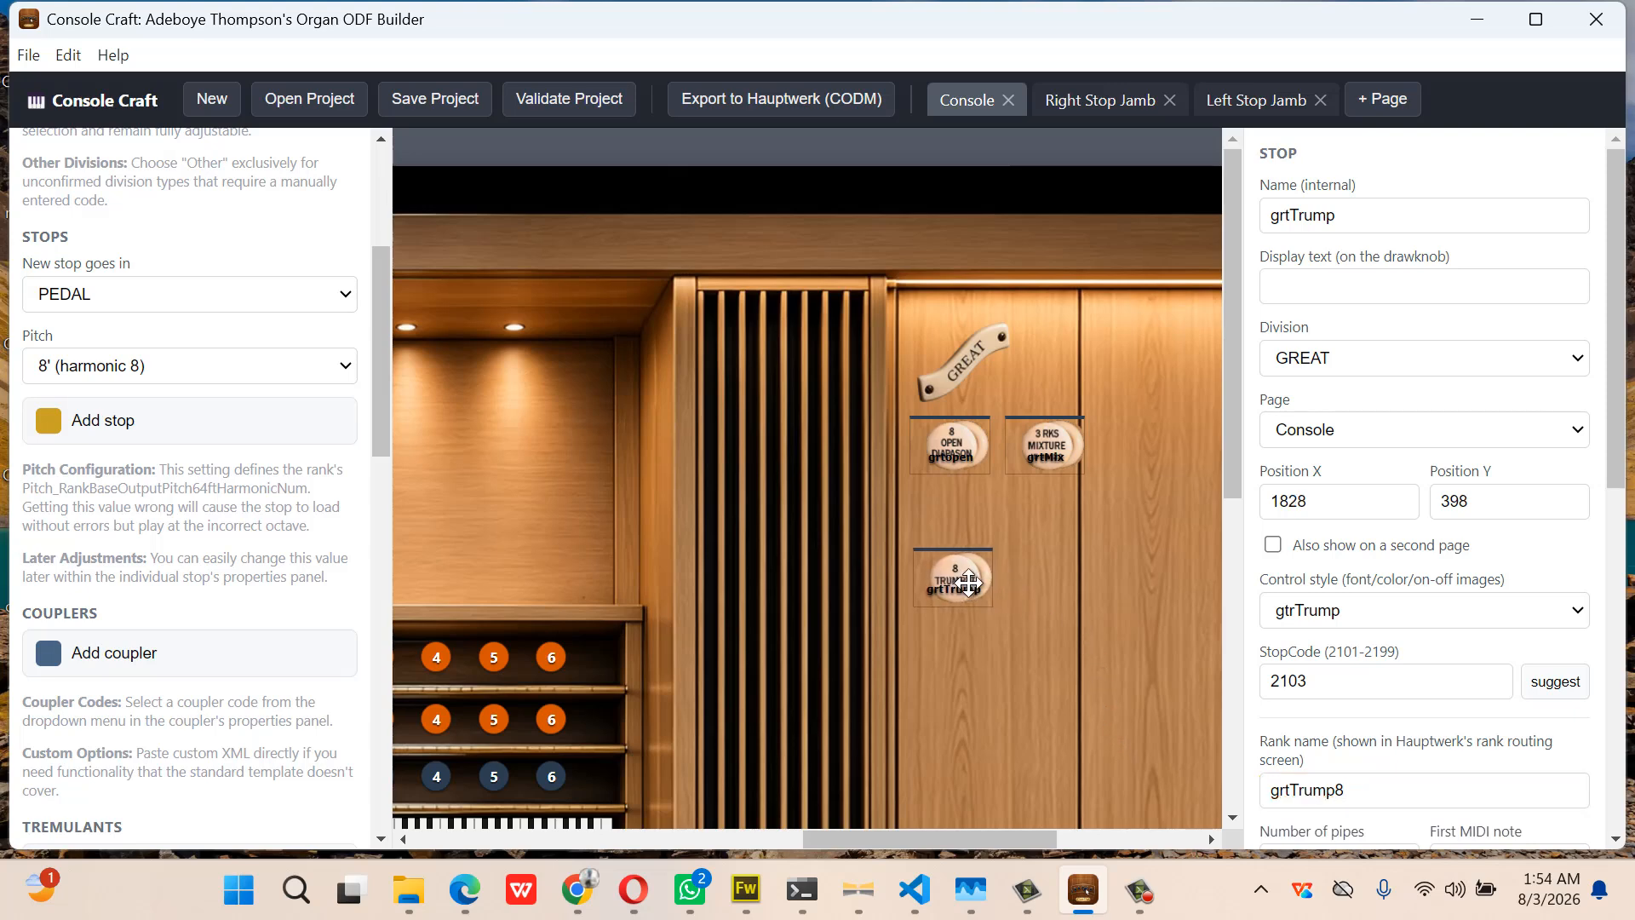
scroll(1276, 607, "down", 2)
scroll(1276, 606, "down", 6)
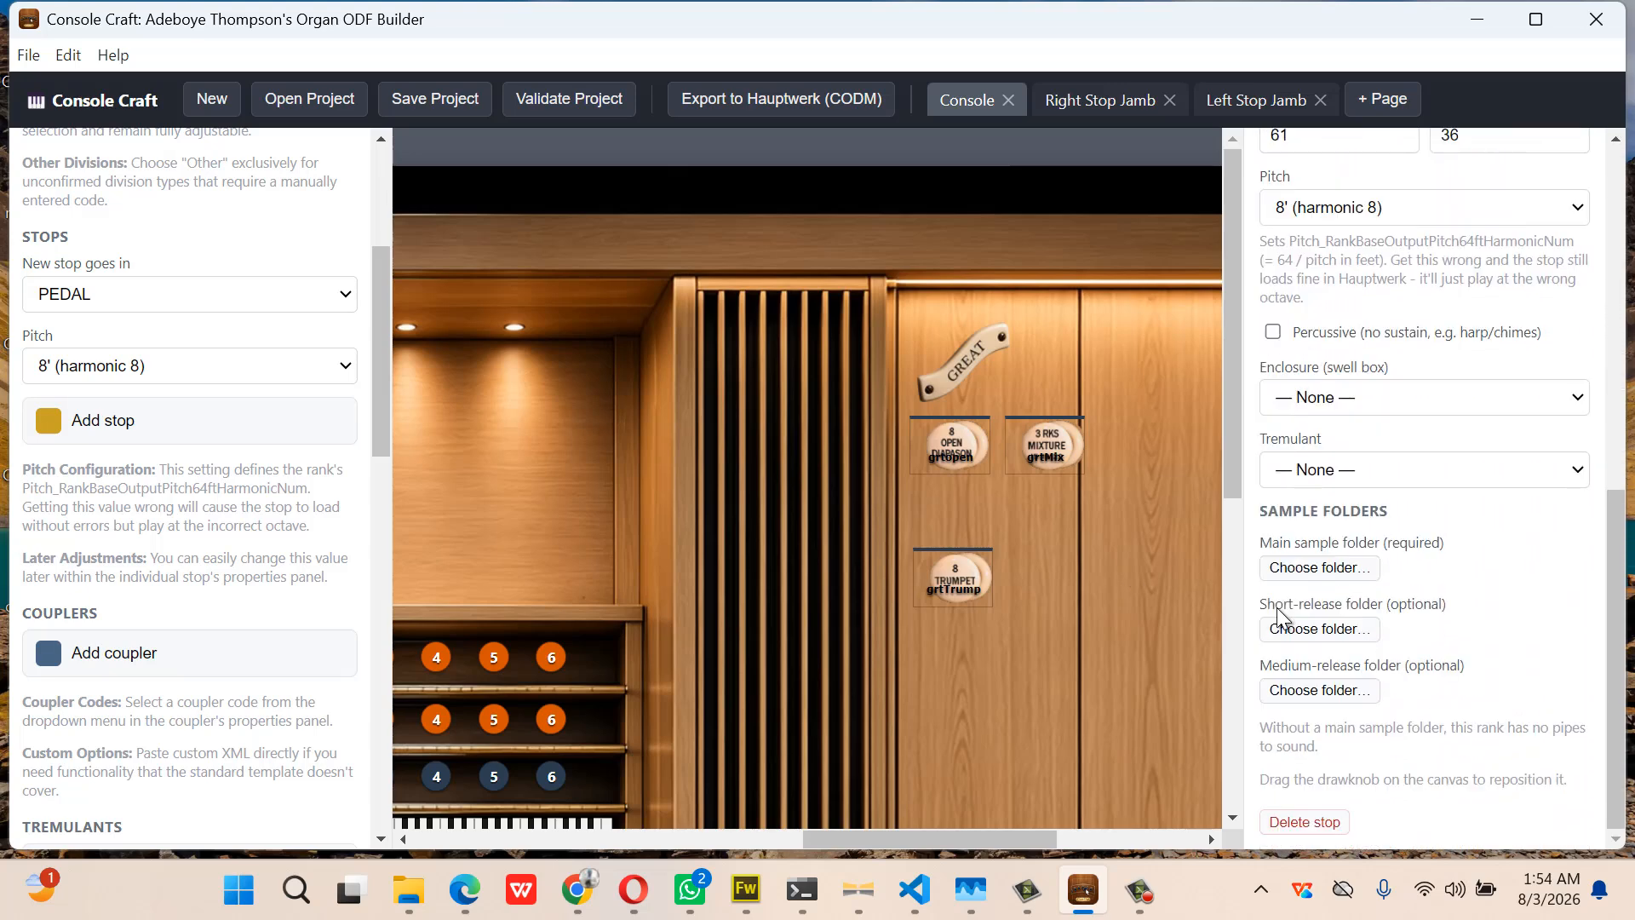
scroll(1275, 608, "up", 7)
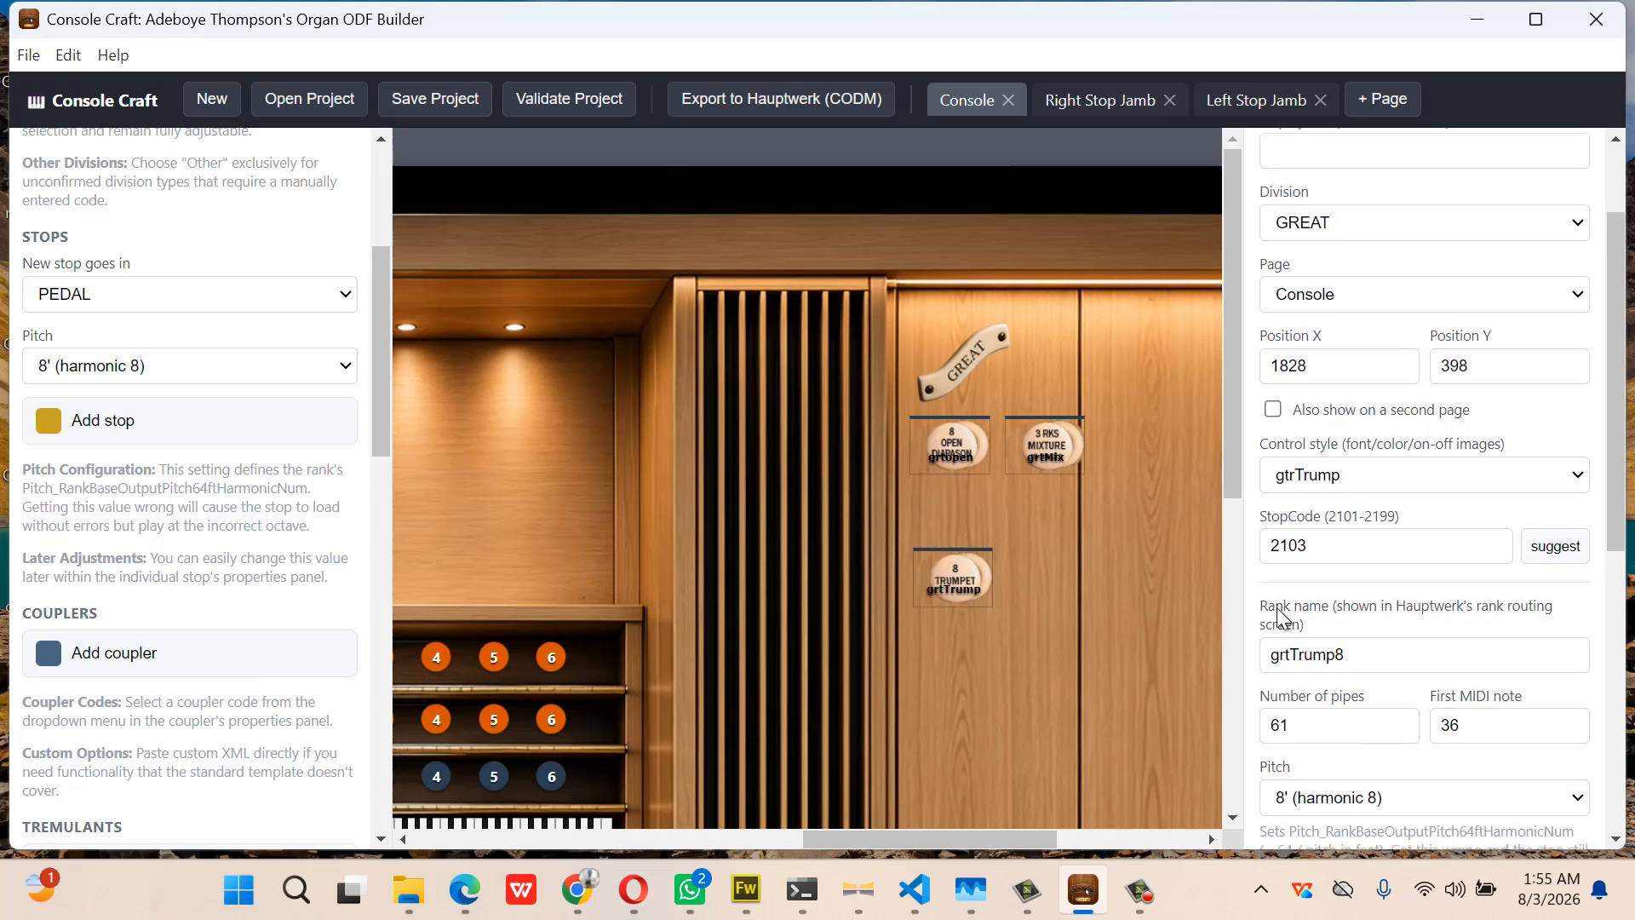
scroll(1279, 613, "up", 2)
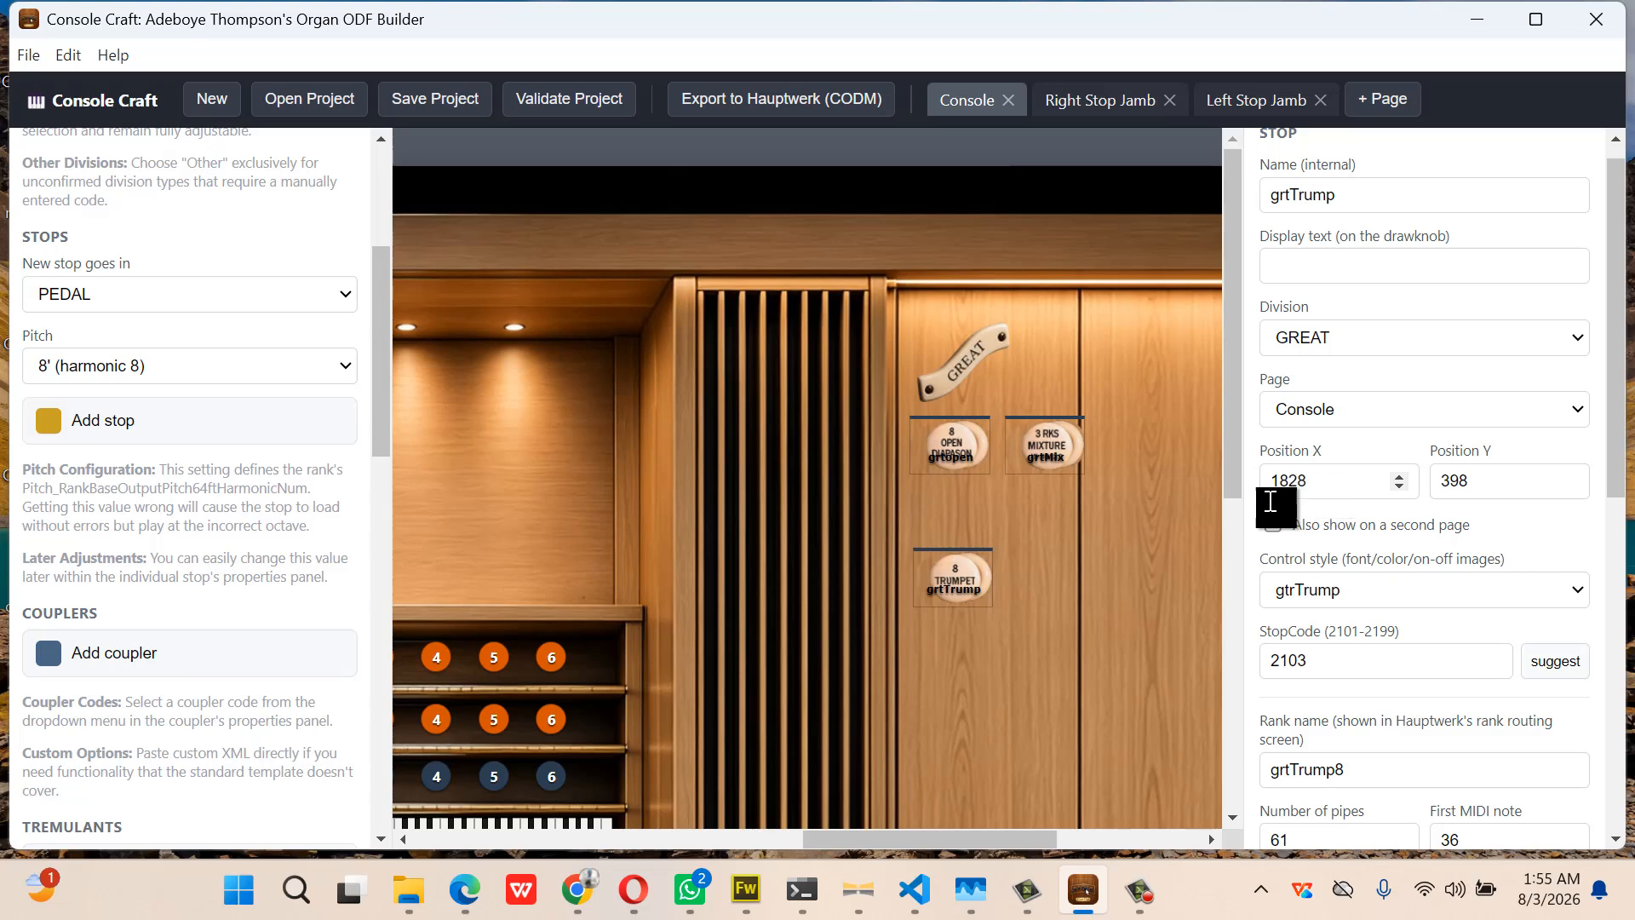
Nudge the Open Diapason to X 1828, then step the Mixture knob left to X 1916
left_click(971, 445)
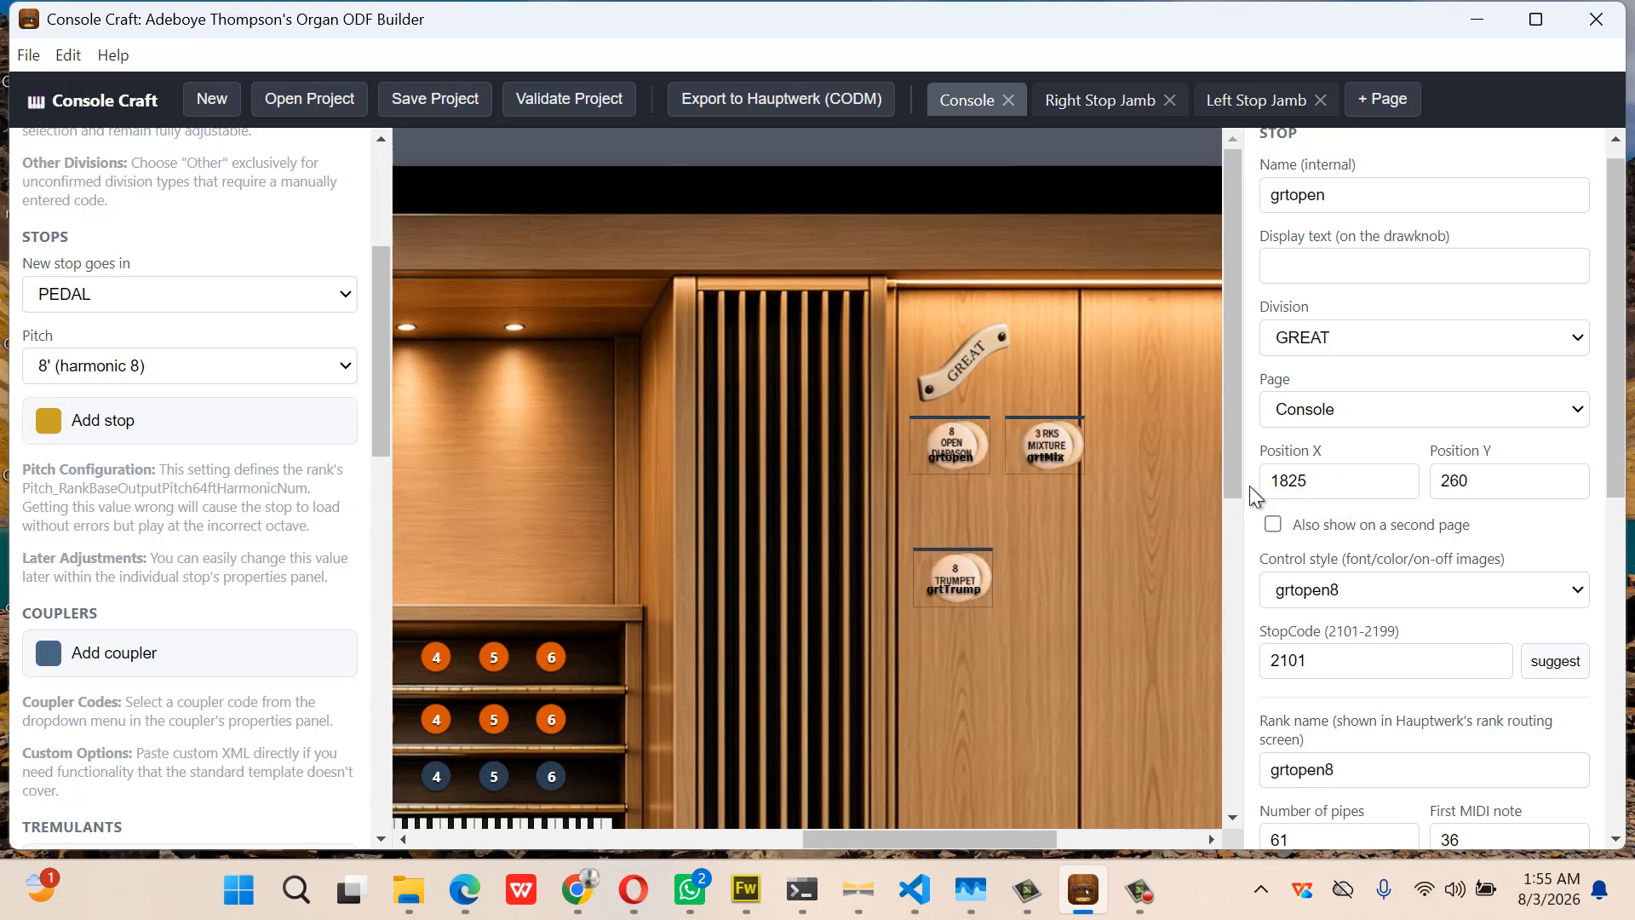
left_click(1319, 482)
key("Up")
key("Up")
key("Up")
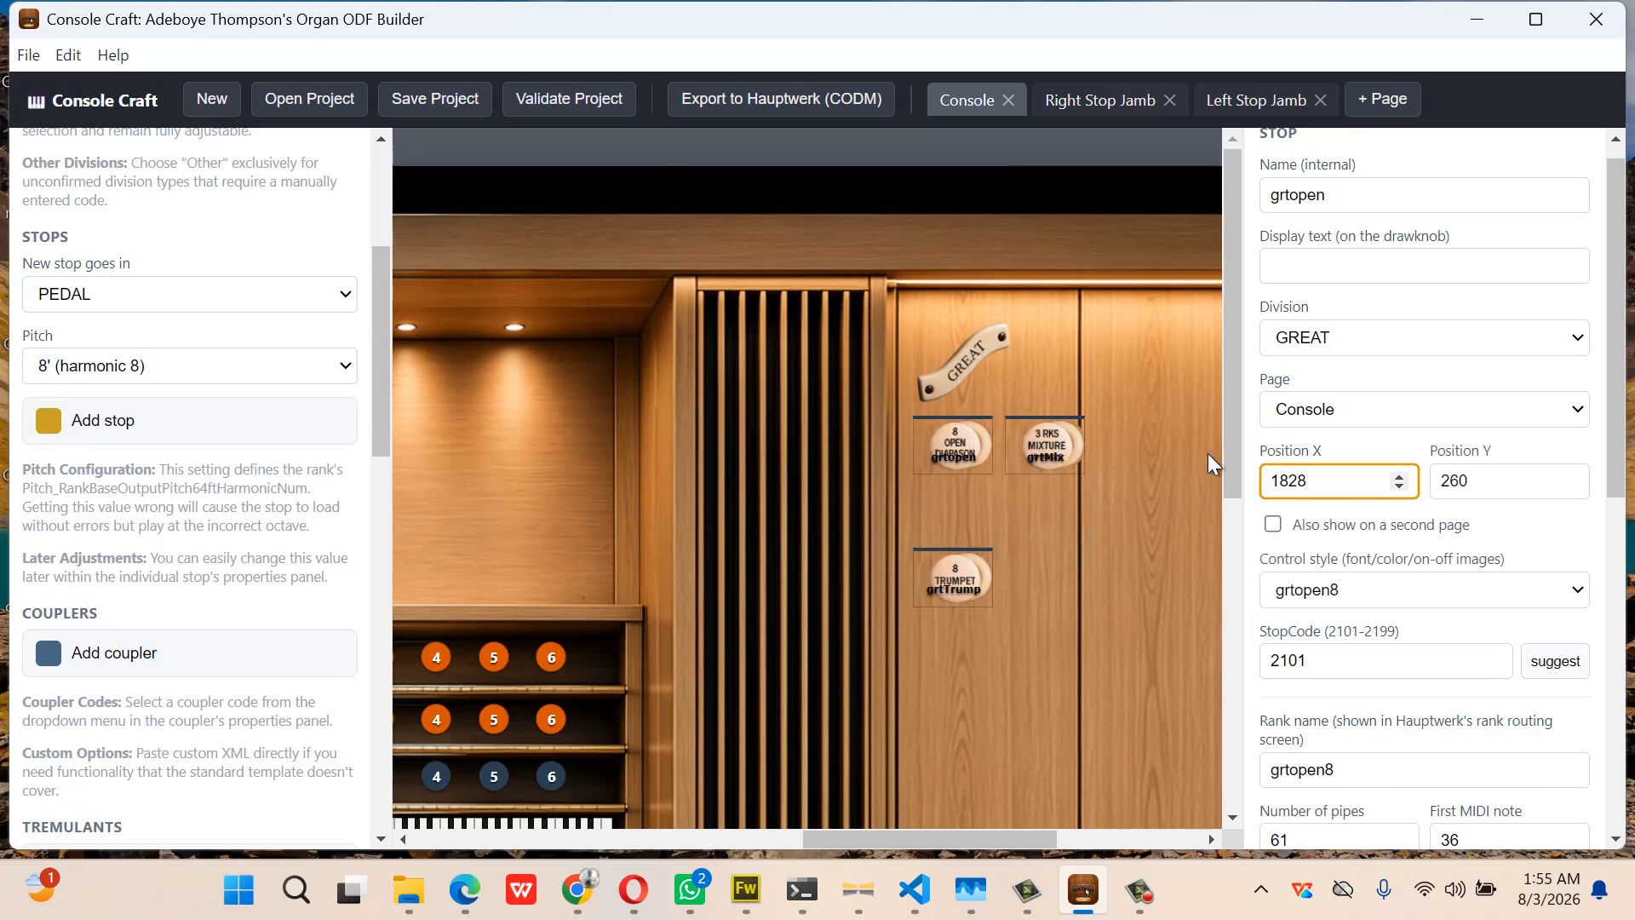
left_click(1047, 443)
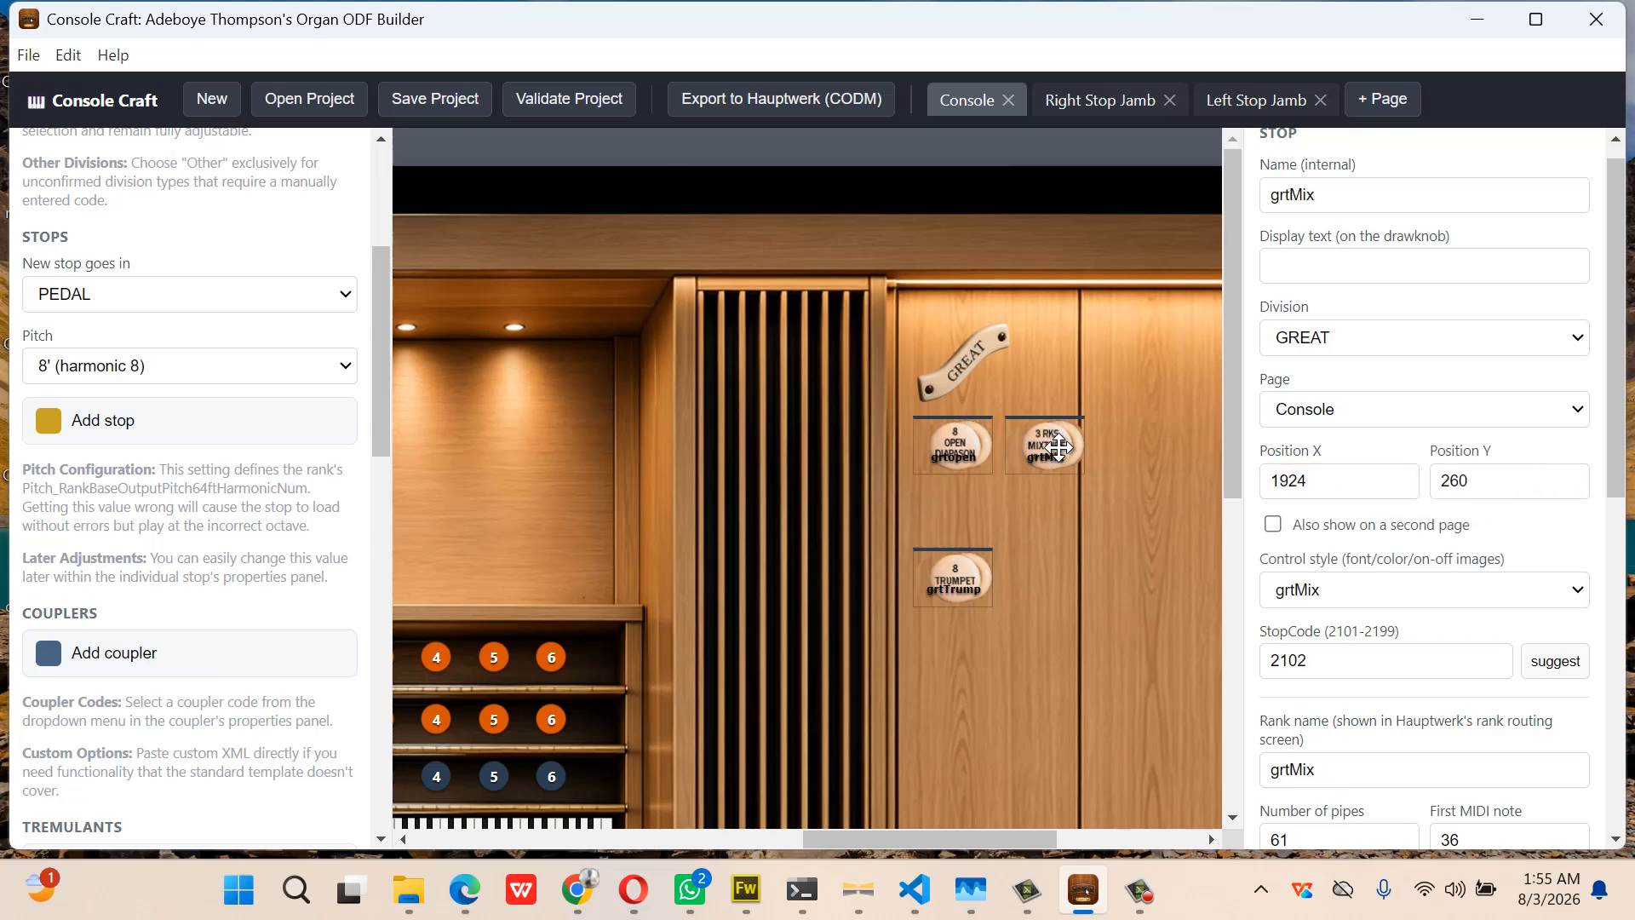
double_click(1399, 487)
double_click(1399, 487)
left_click(1399, 487)
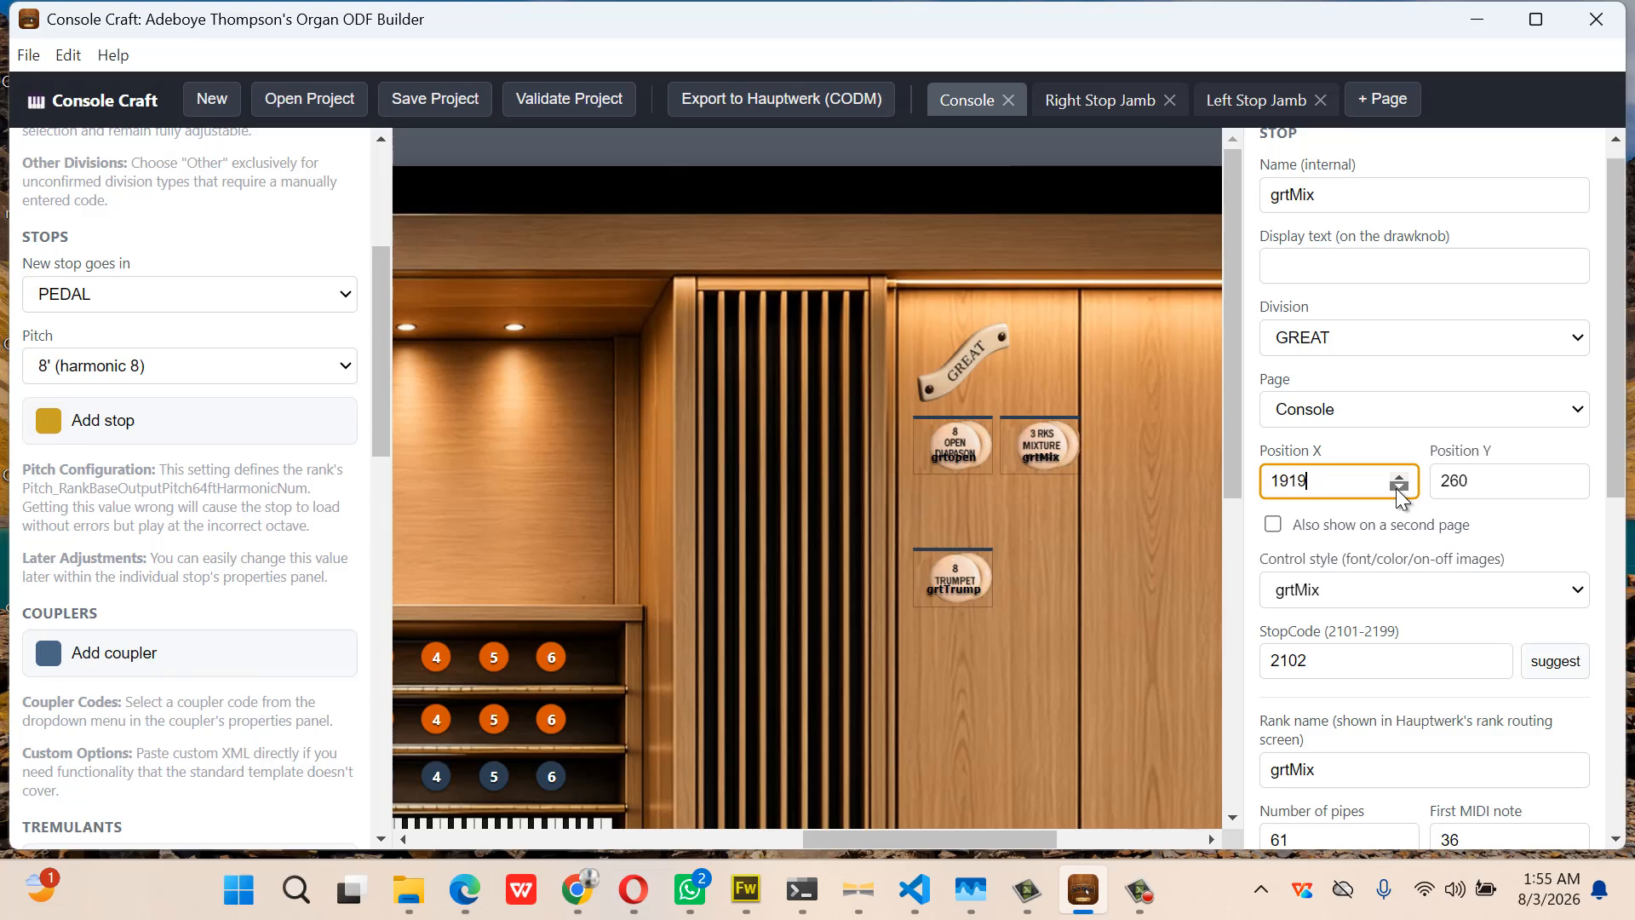
left_click(1399, 487)
left_click(1399, 487)
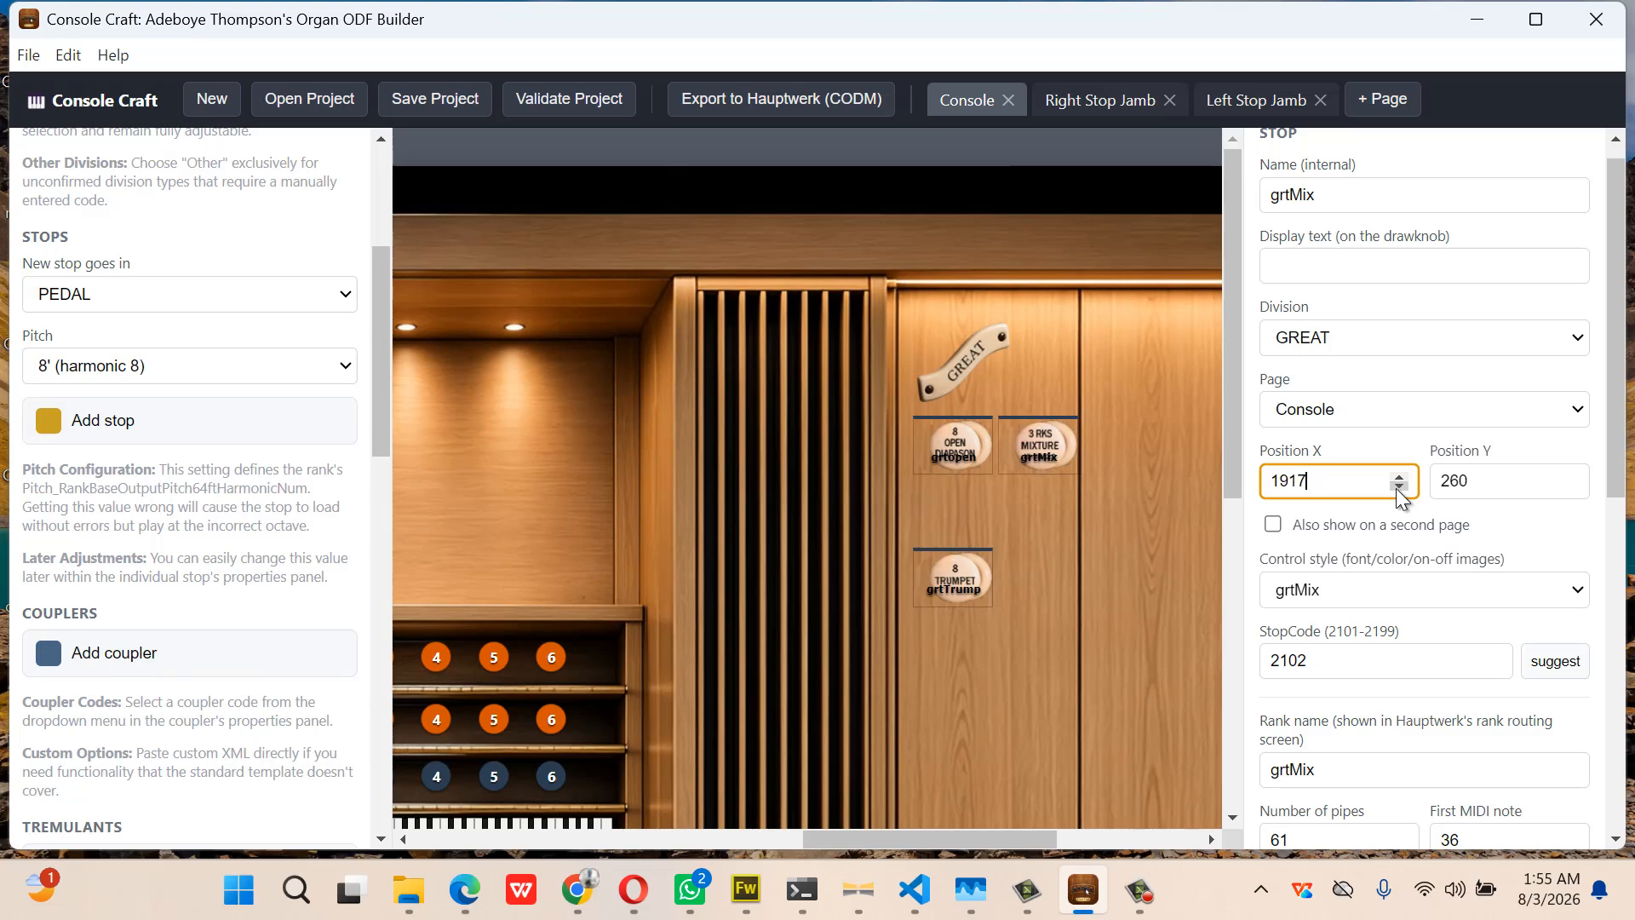
left_click(1399, 487)
Step the Open Diapason knob back left toward X 1816
left_click(965, 459)
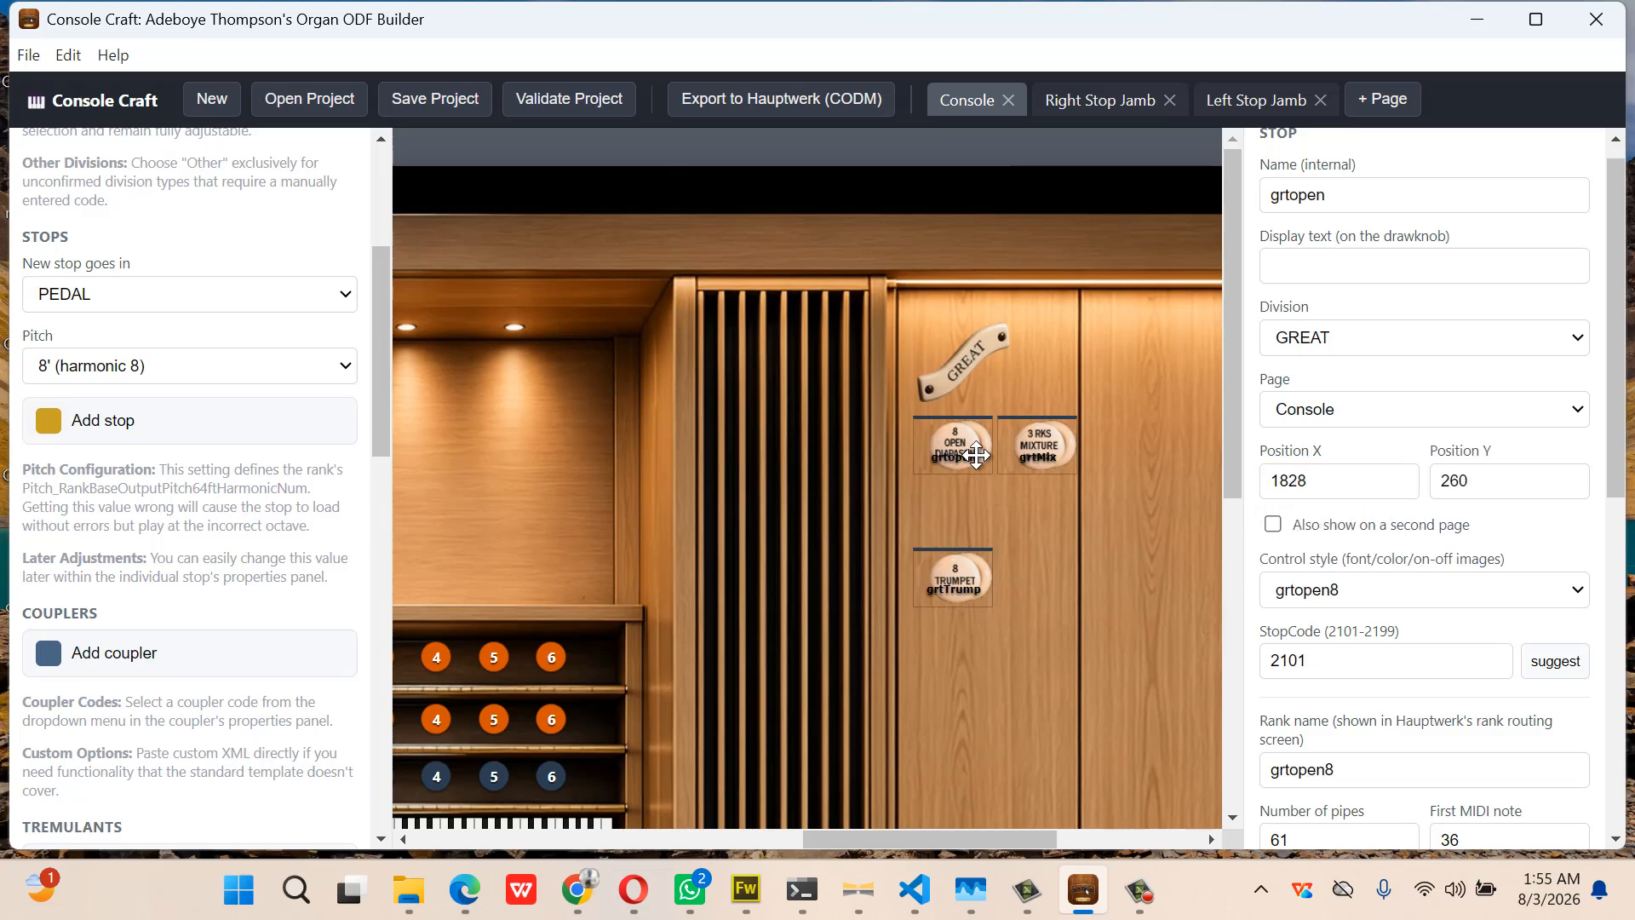
left_click(1399, 488)
left_click(1399, 488)
left_click(1399, 488)
left_click(1398, 488)
left_click(1398, 488)
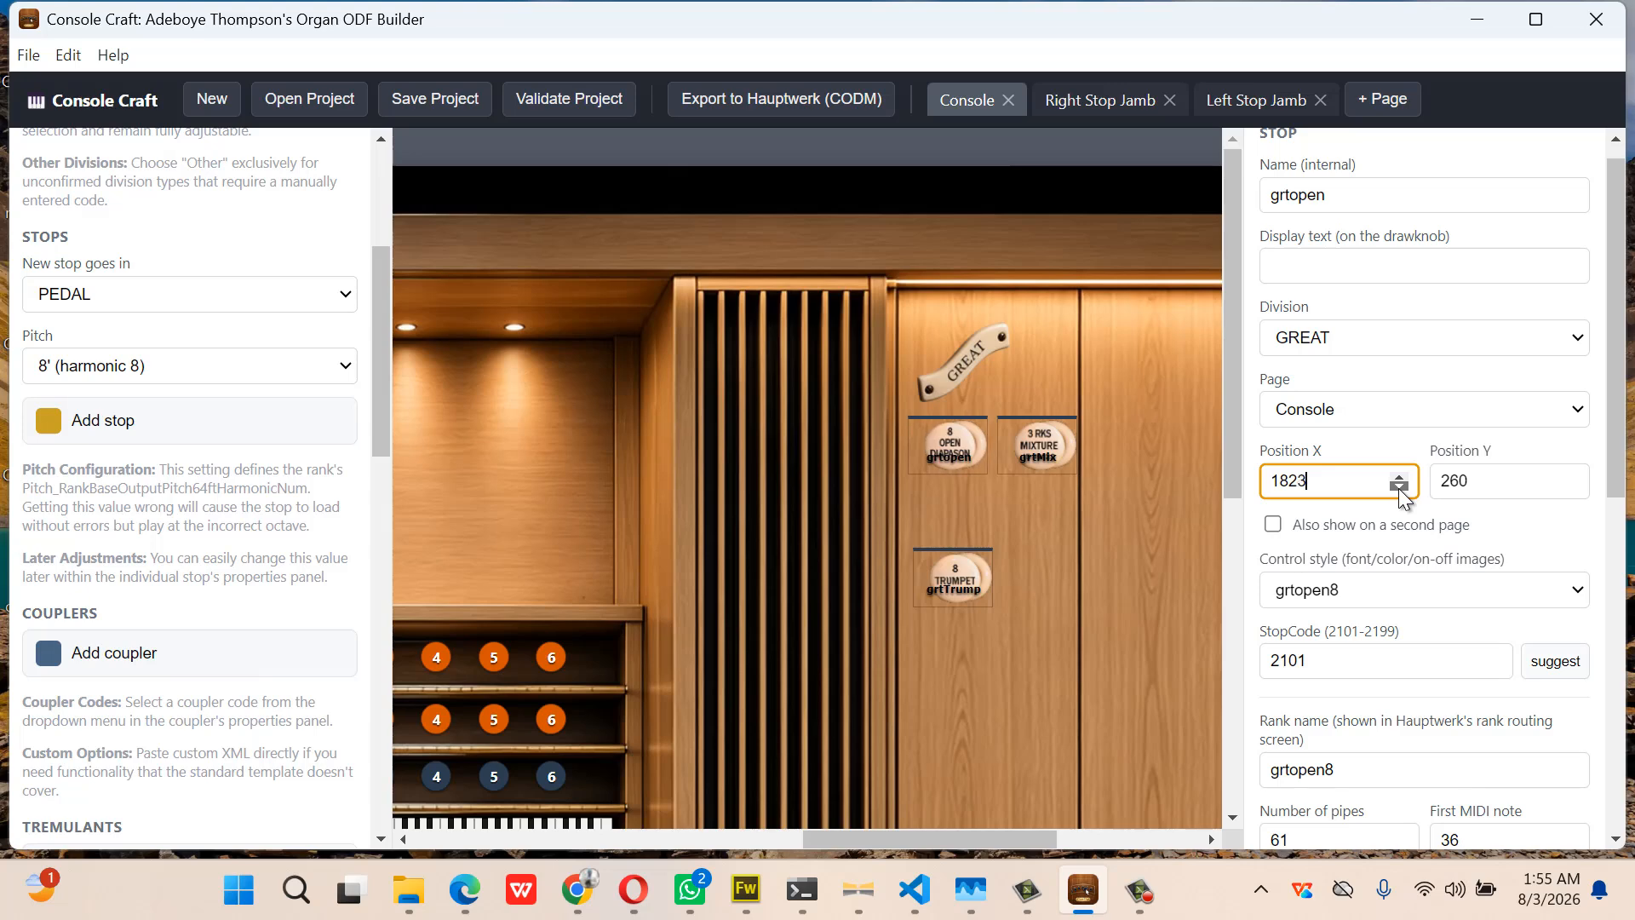
left_click(1398, 488)
left_click(1399, 488)
left_click(1398, 488)
left_click(1399, 488)
left_click(1398, 488)
left_click(1399, 488)
left_click(1398, 488)
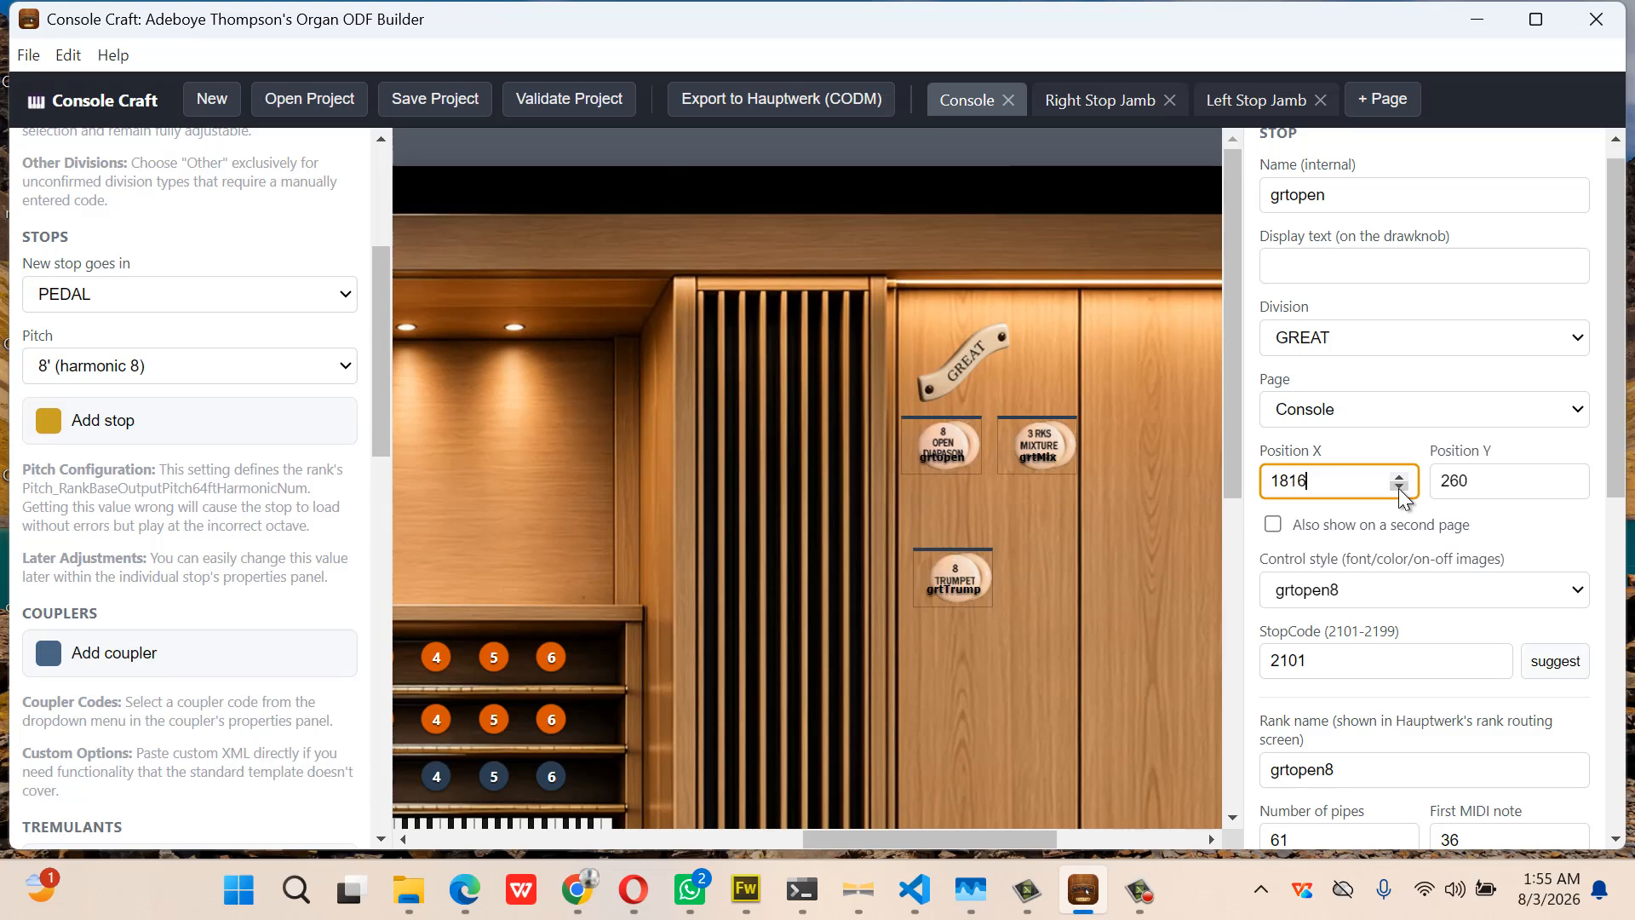
Set the Trumpet knob's Position X to 1816, under the Open Diapason
left_click(958, 593)
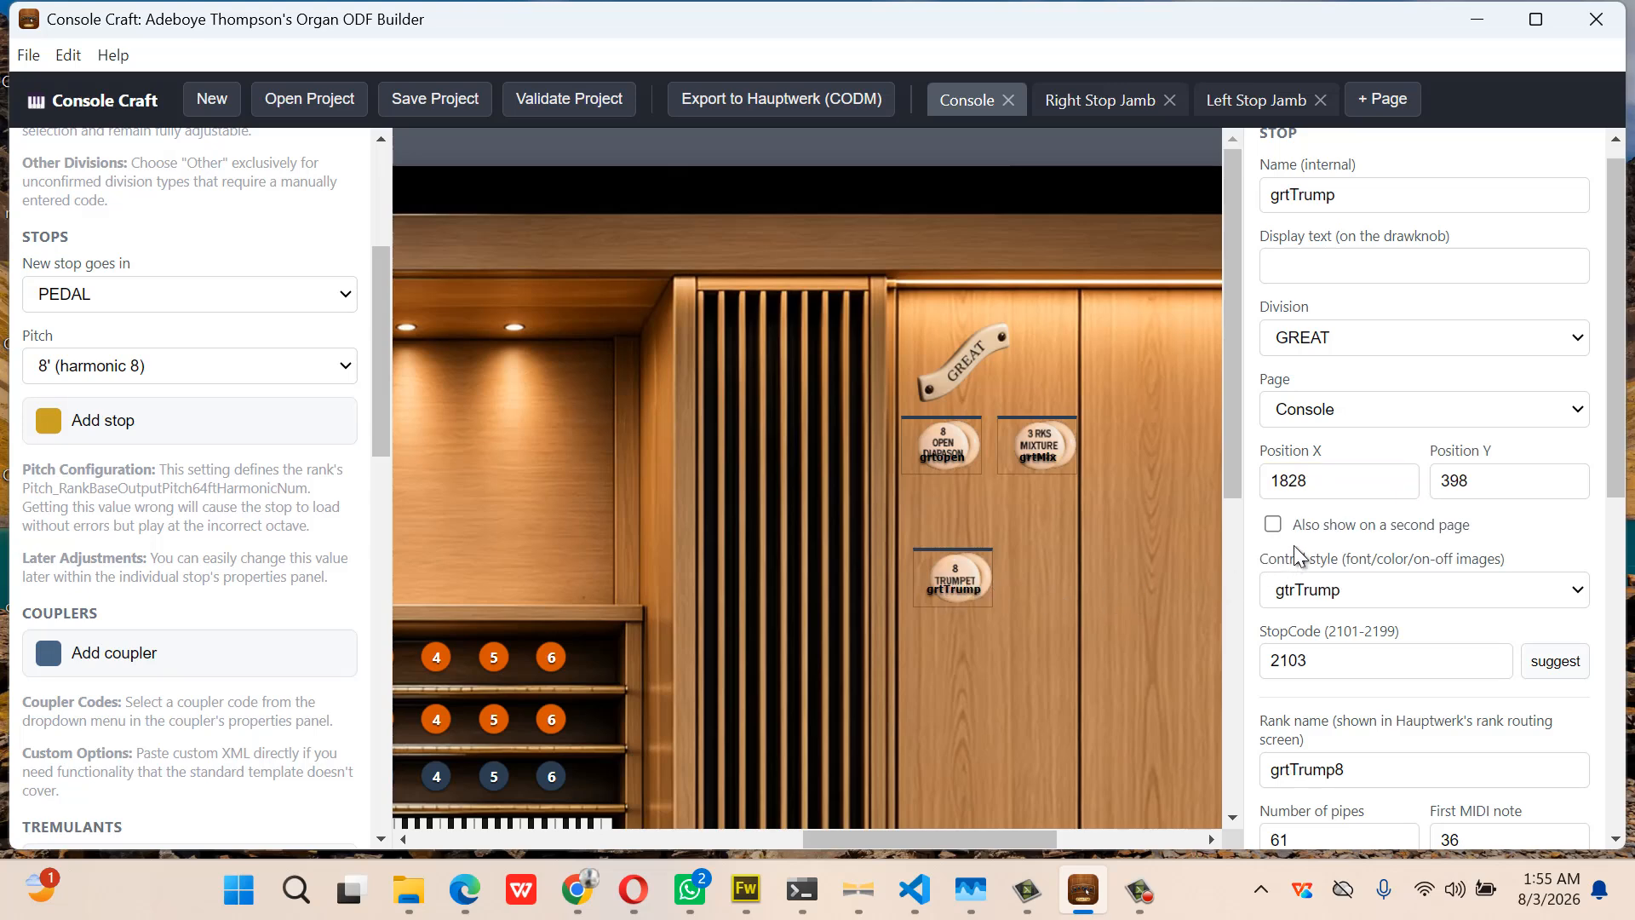
left_click(1309, 484)
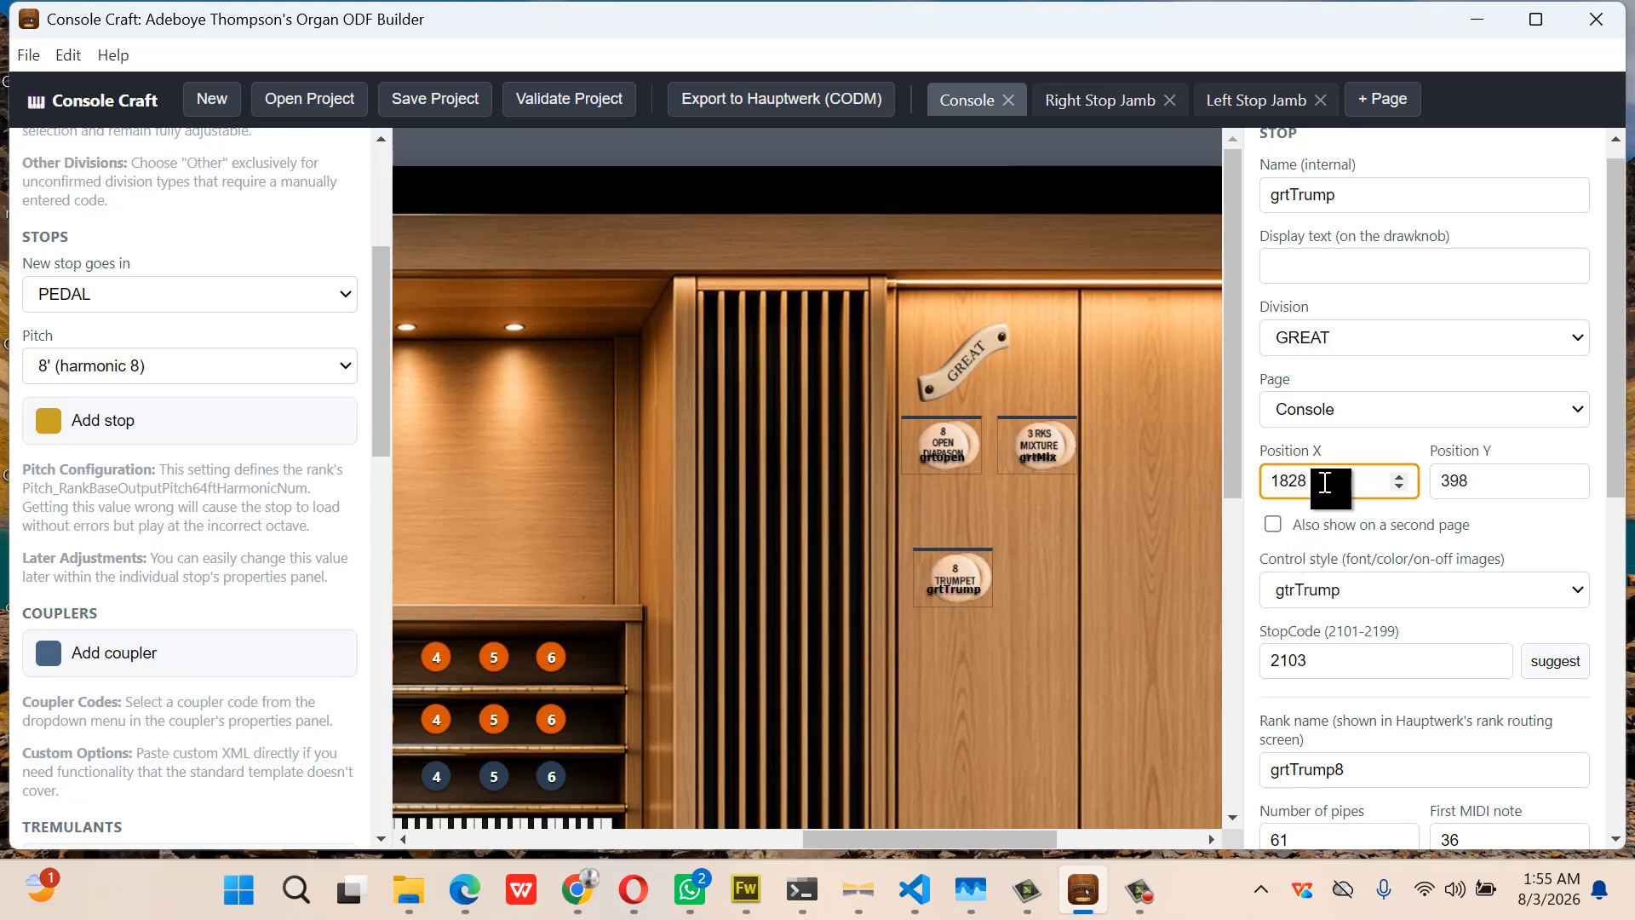
left_click_drag(1309, 484, 1289, 488)
type("16")
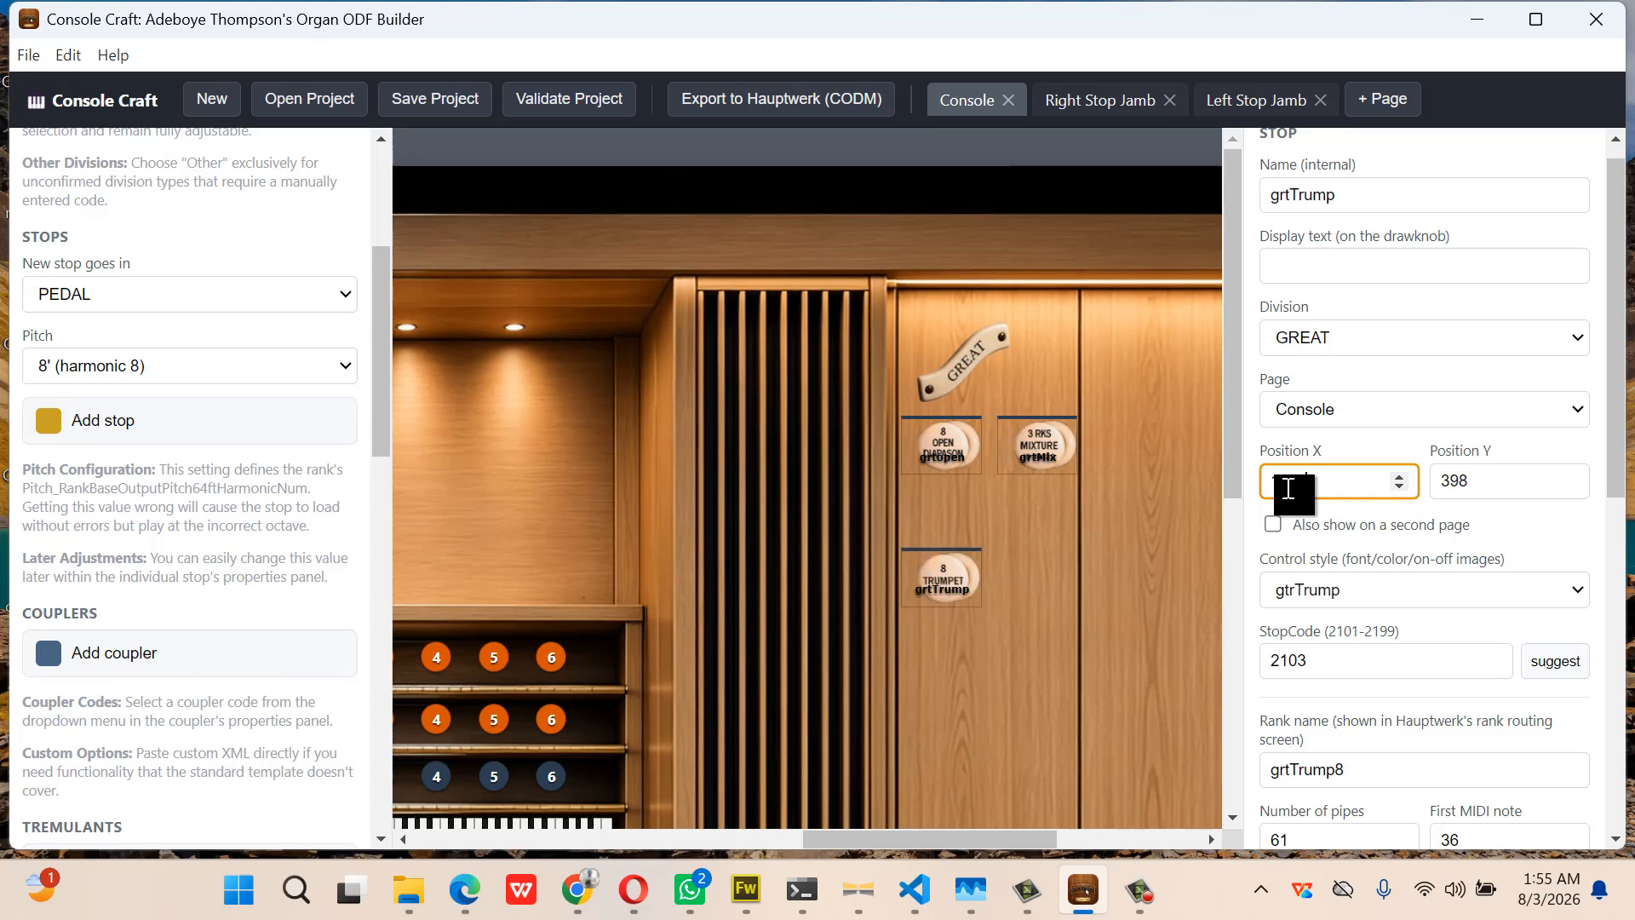
left_click(946, 456)
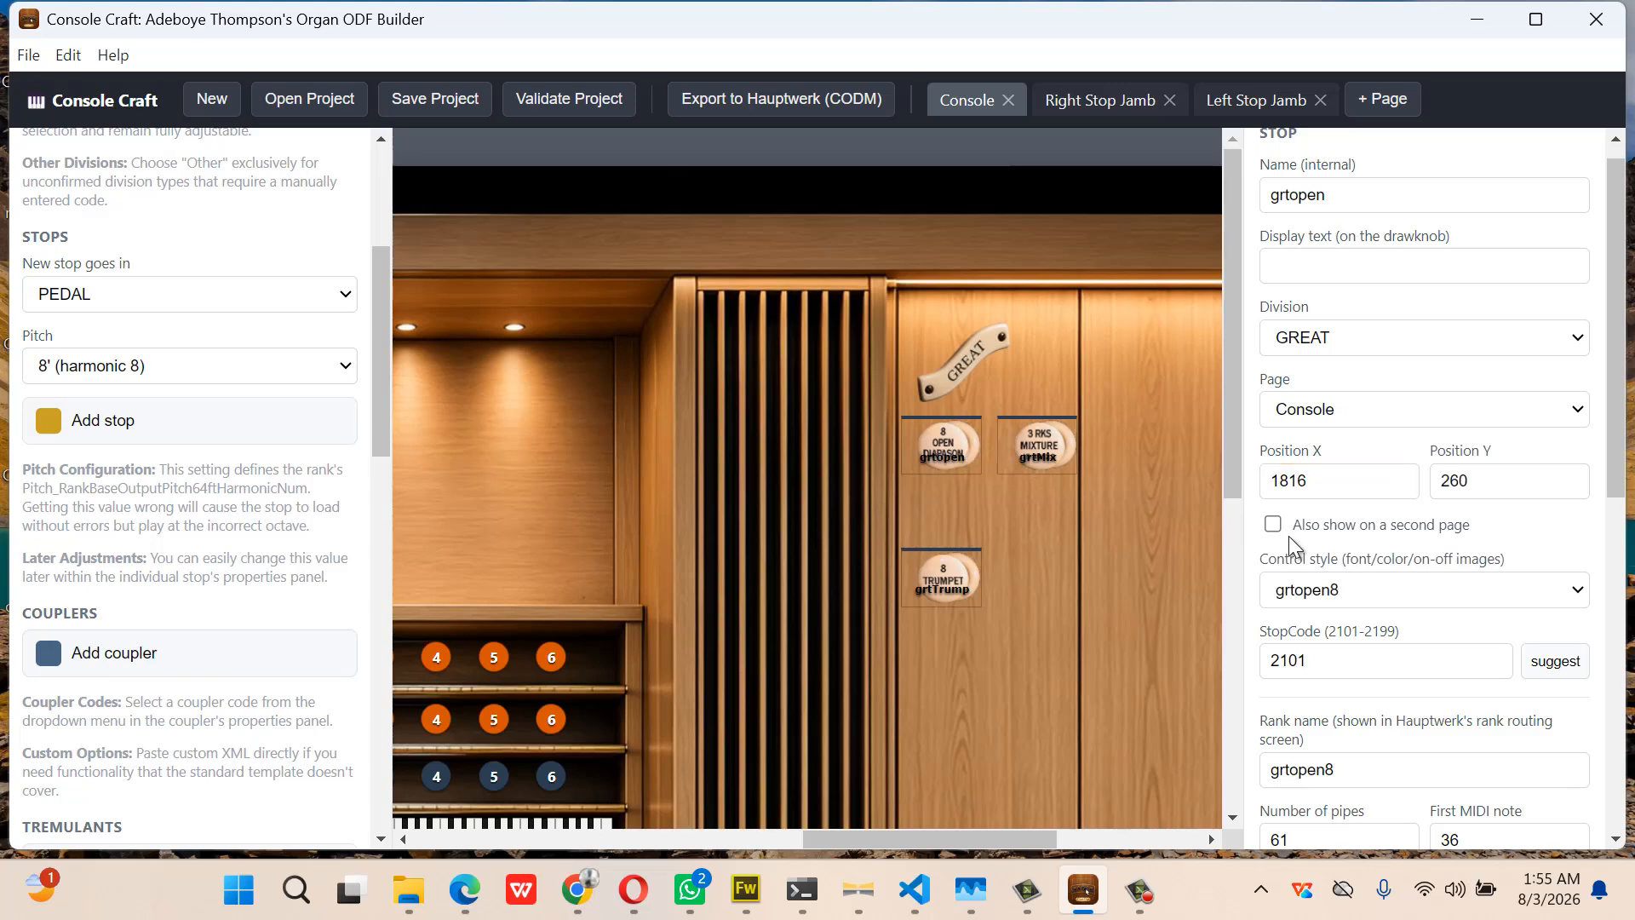
scroll(1341, 565, "down", 8)
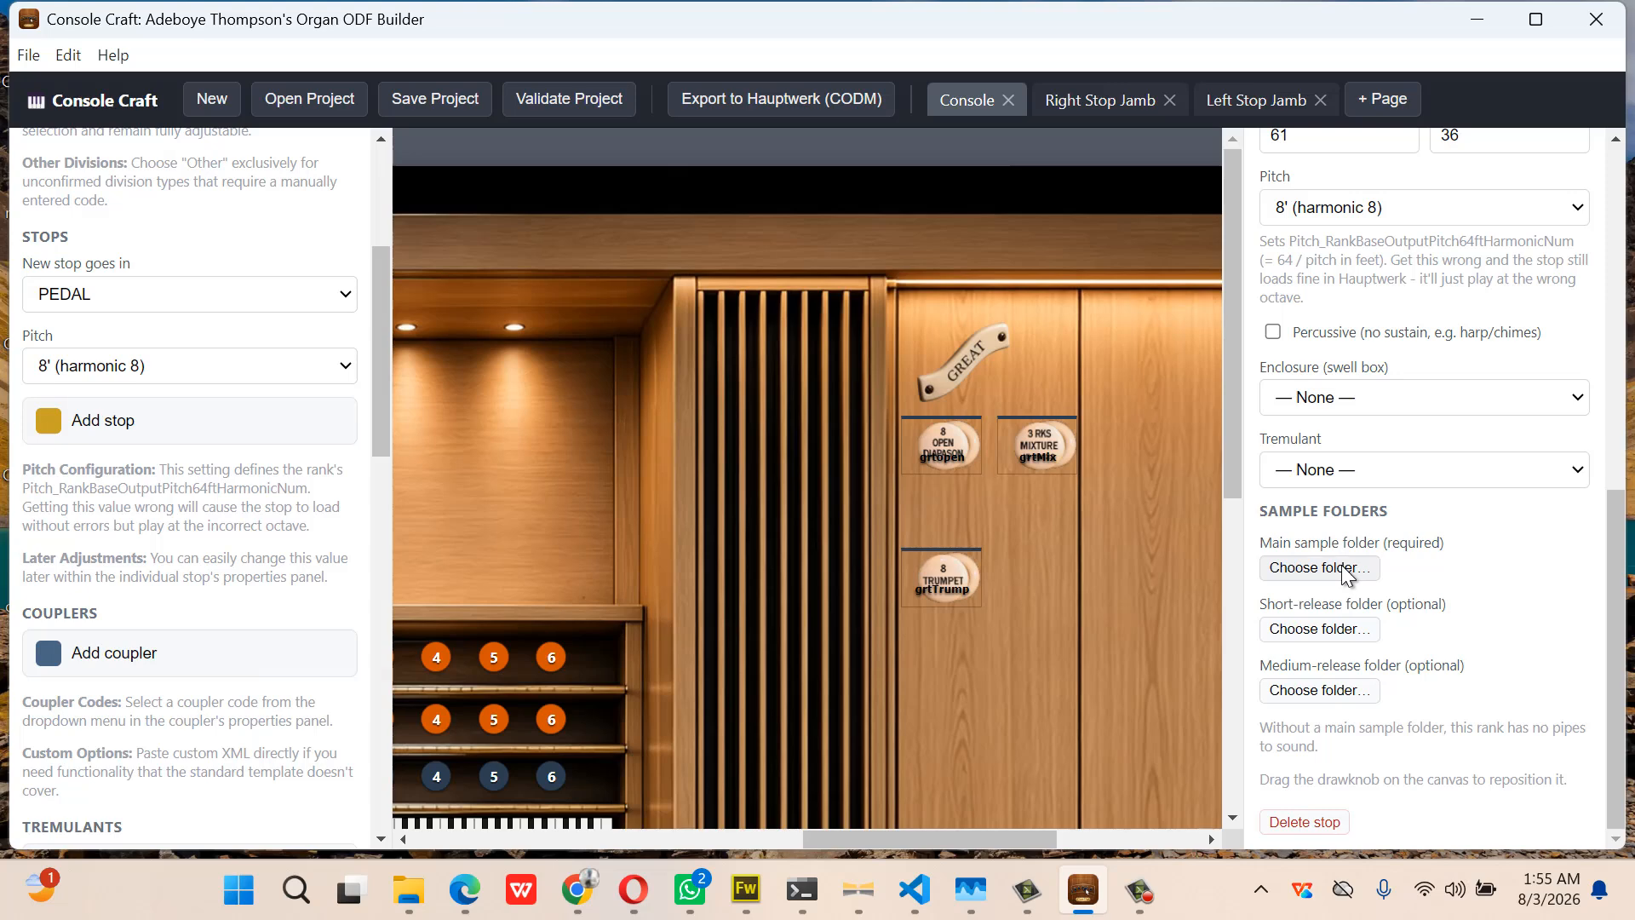
Browse the folder picker to C:\Hauptwerk\HauptwerkSampleSetsAndComponents\OrganInstallationPackages\000010
left_click(1342, 565)
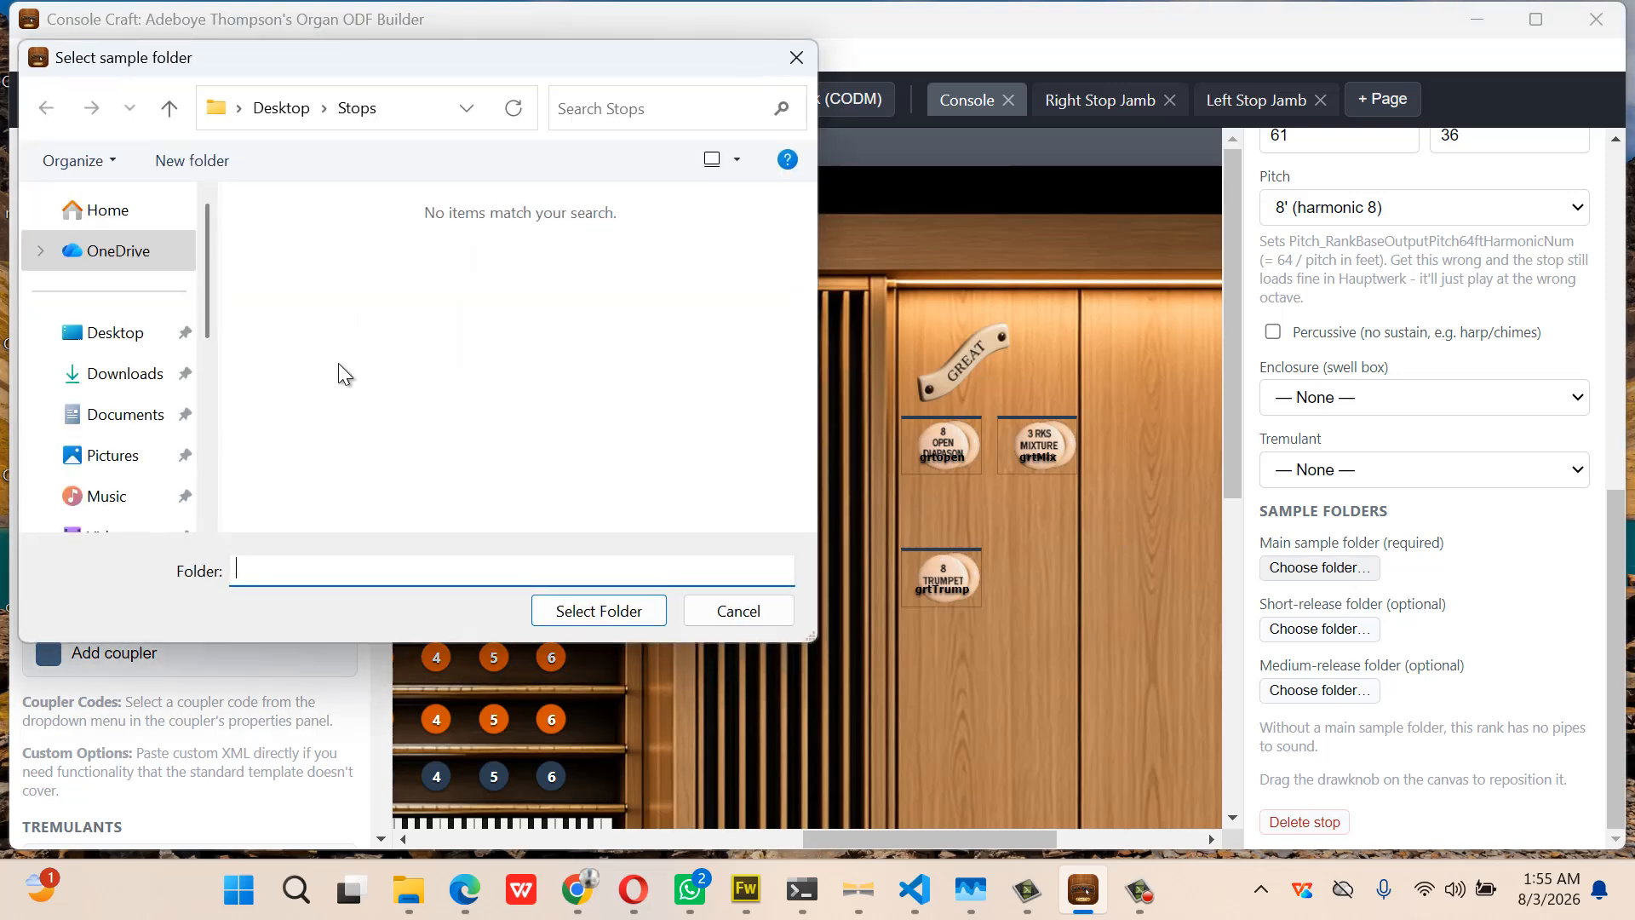
scroll(113, 405, "down", 5)
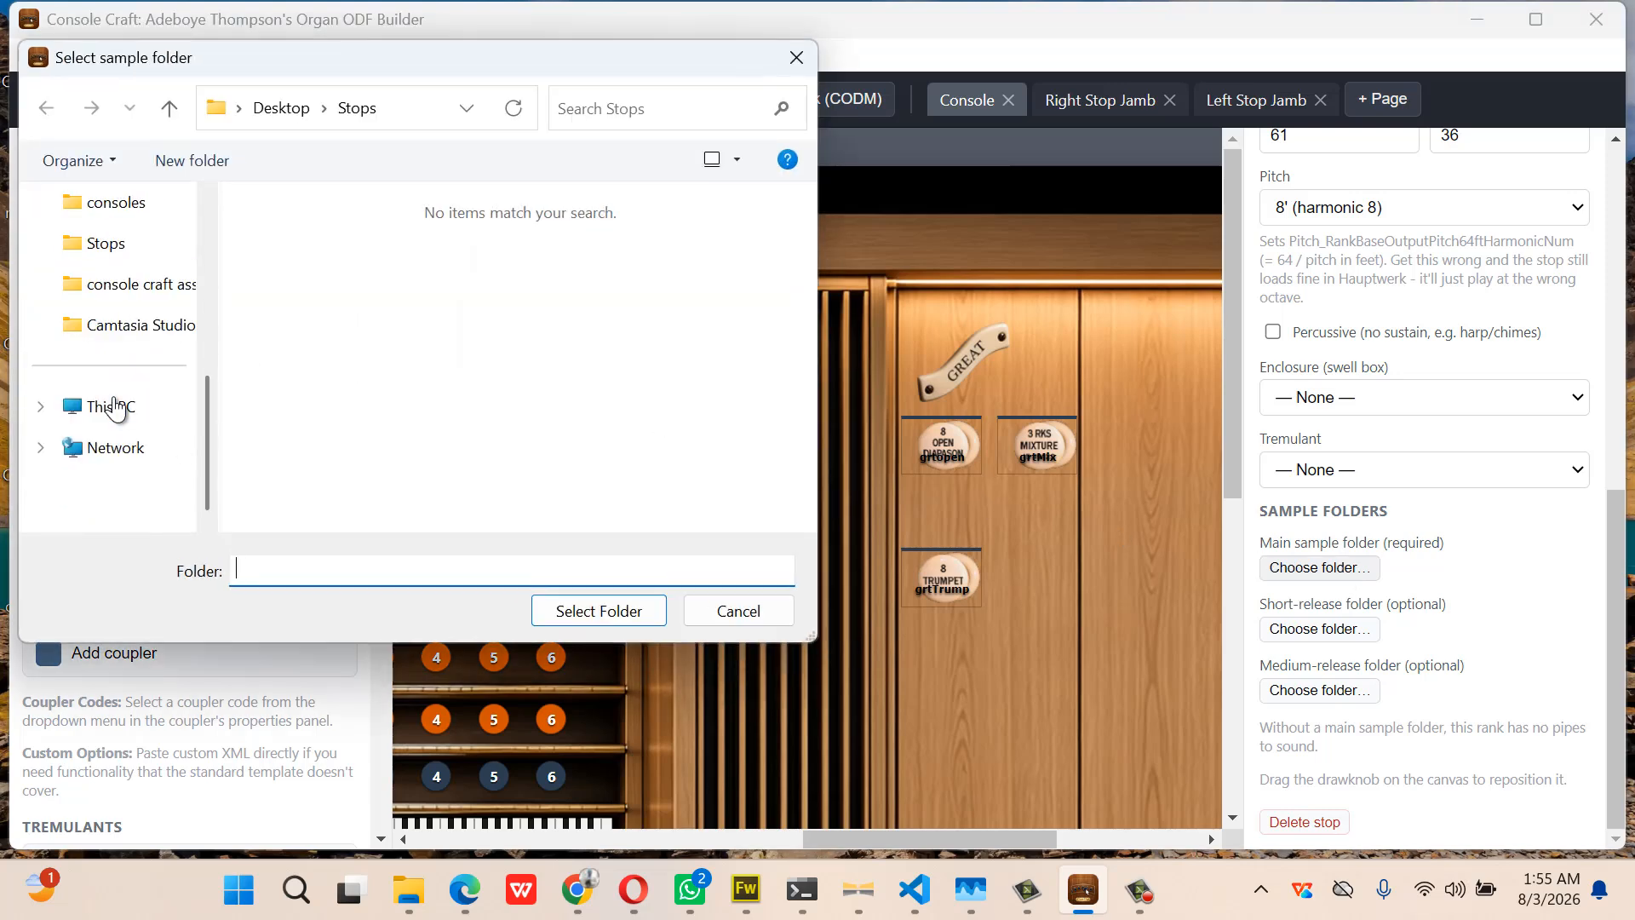
left_click(115, 406)
left_click(338, 245)
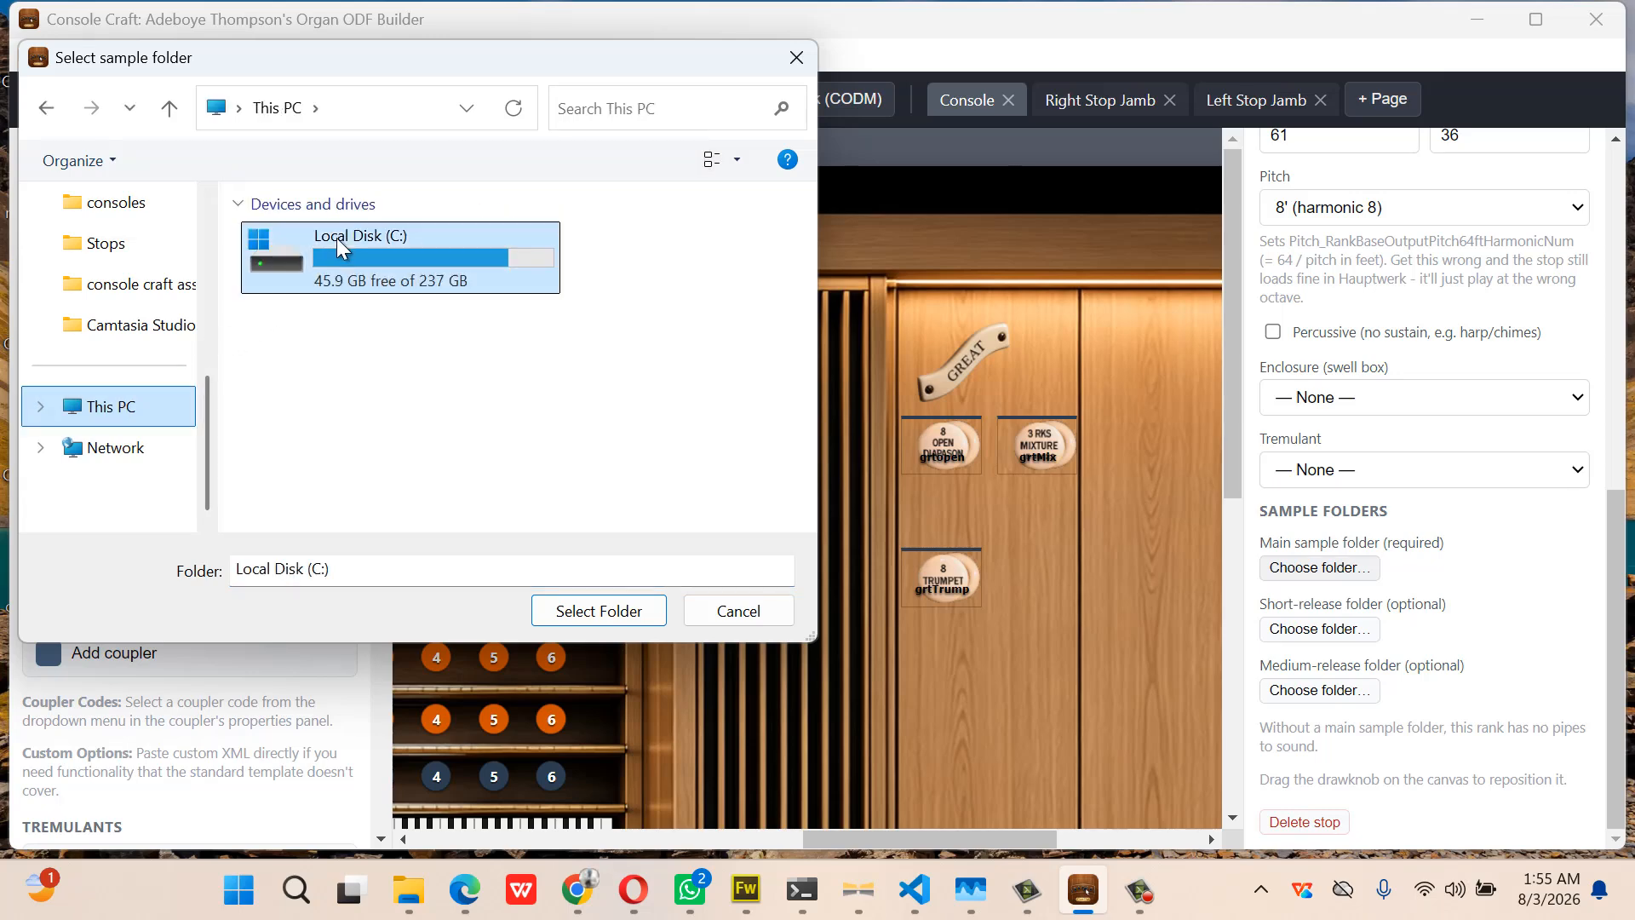
double_click(338, 245)
left_click(338, 246)
double_click(338, 246)
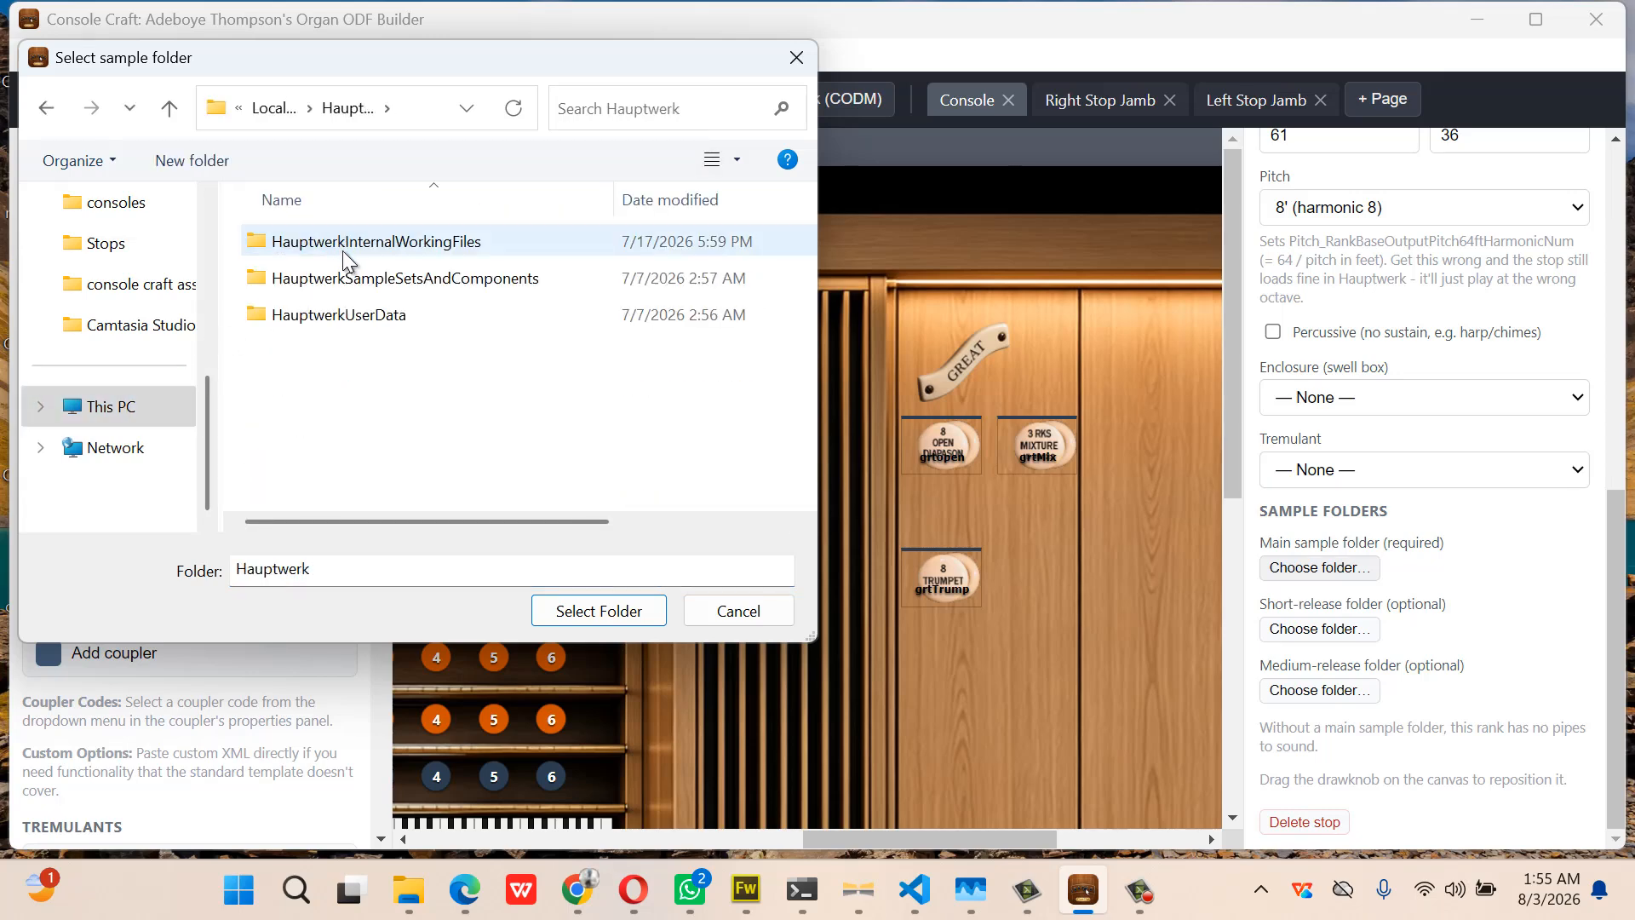
left_click(354, 264)
double_click(354, 264)
left_click(354, 264)
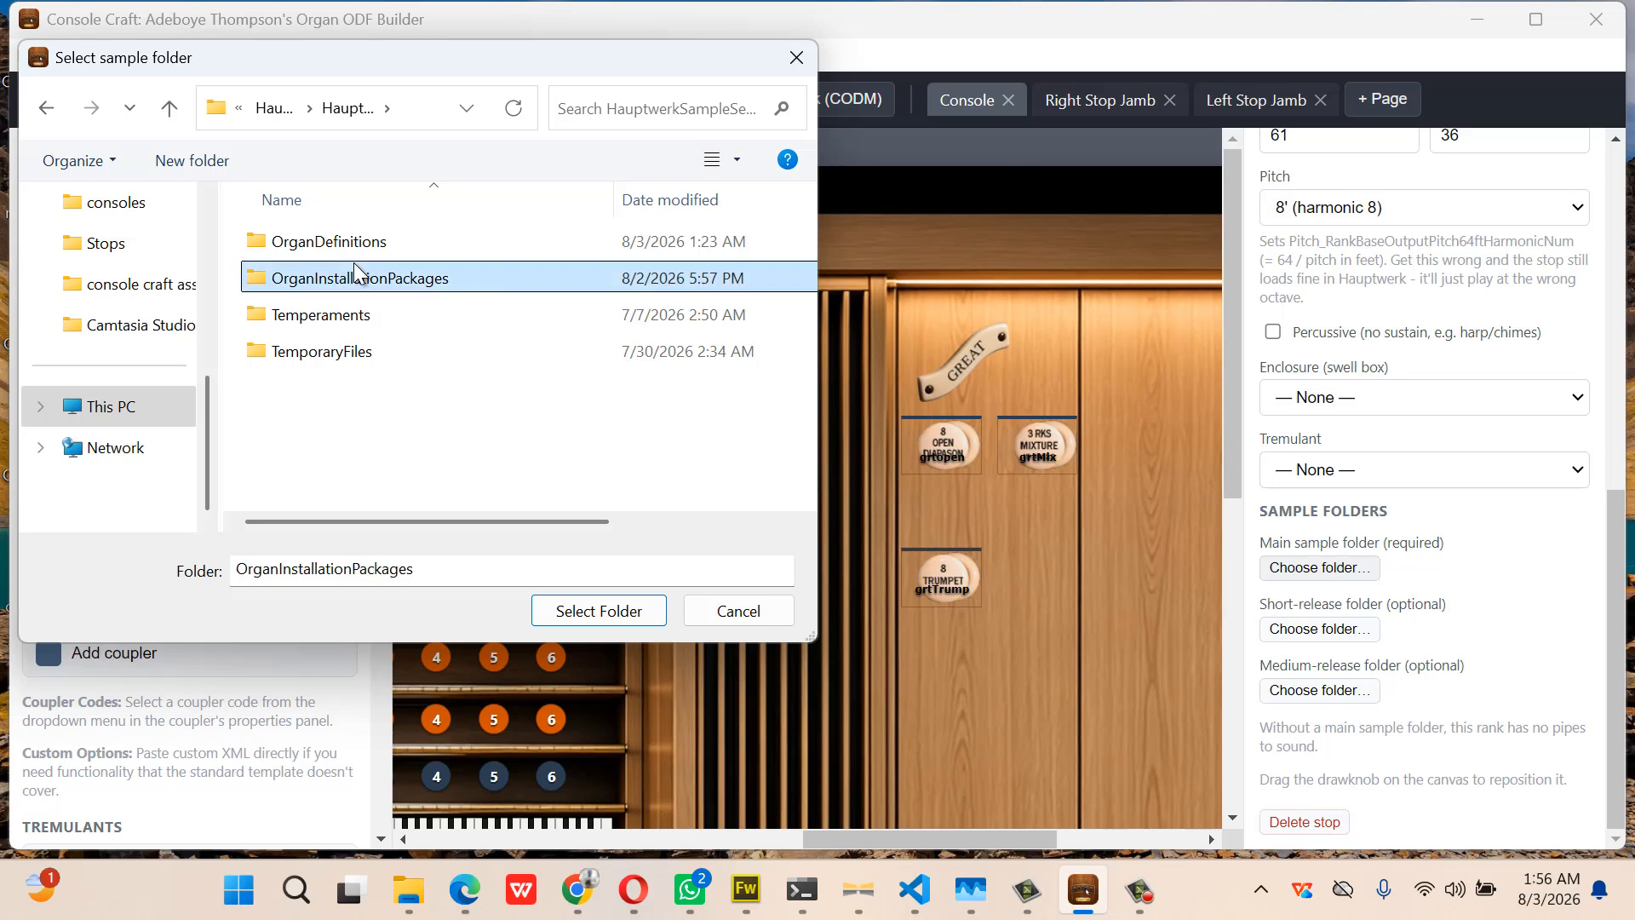
double_click(354, 263)
left_click(354, 262)
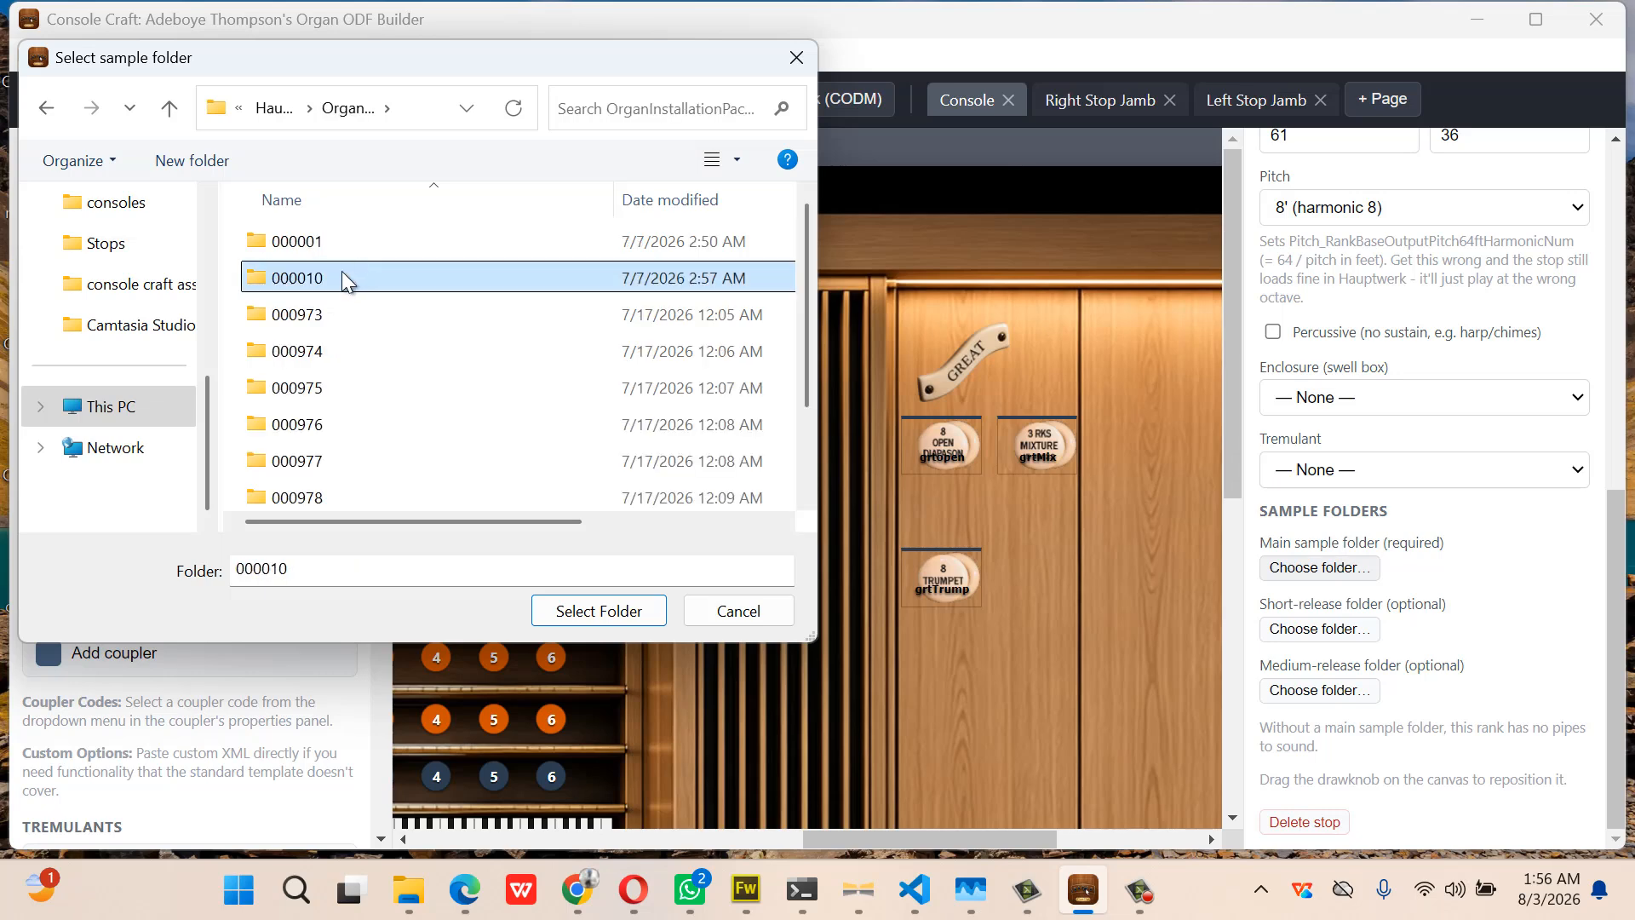
double_click(323, 280)
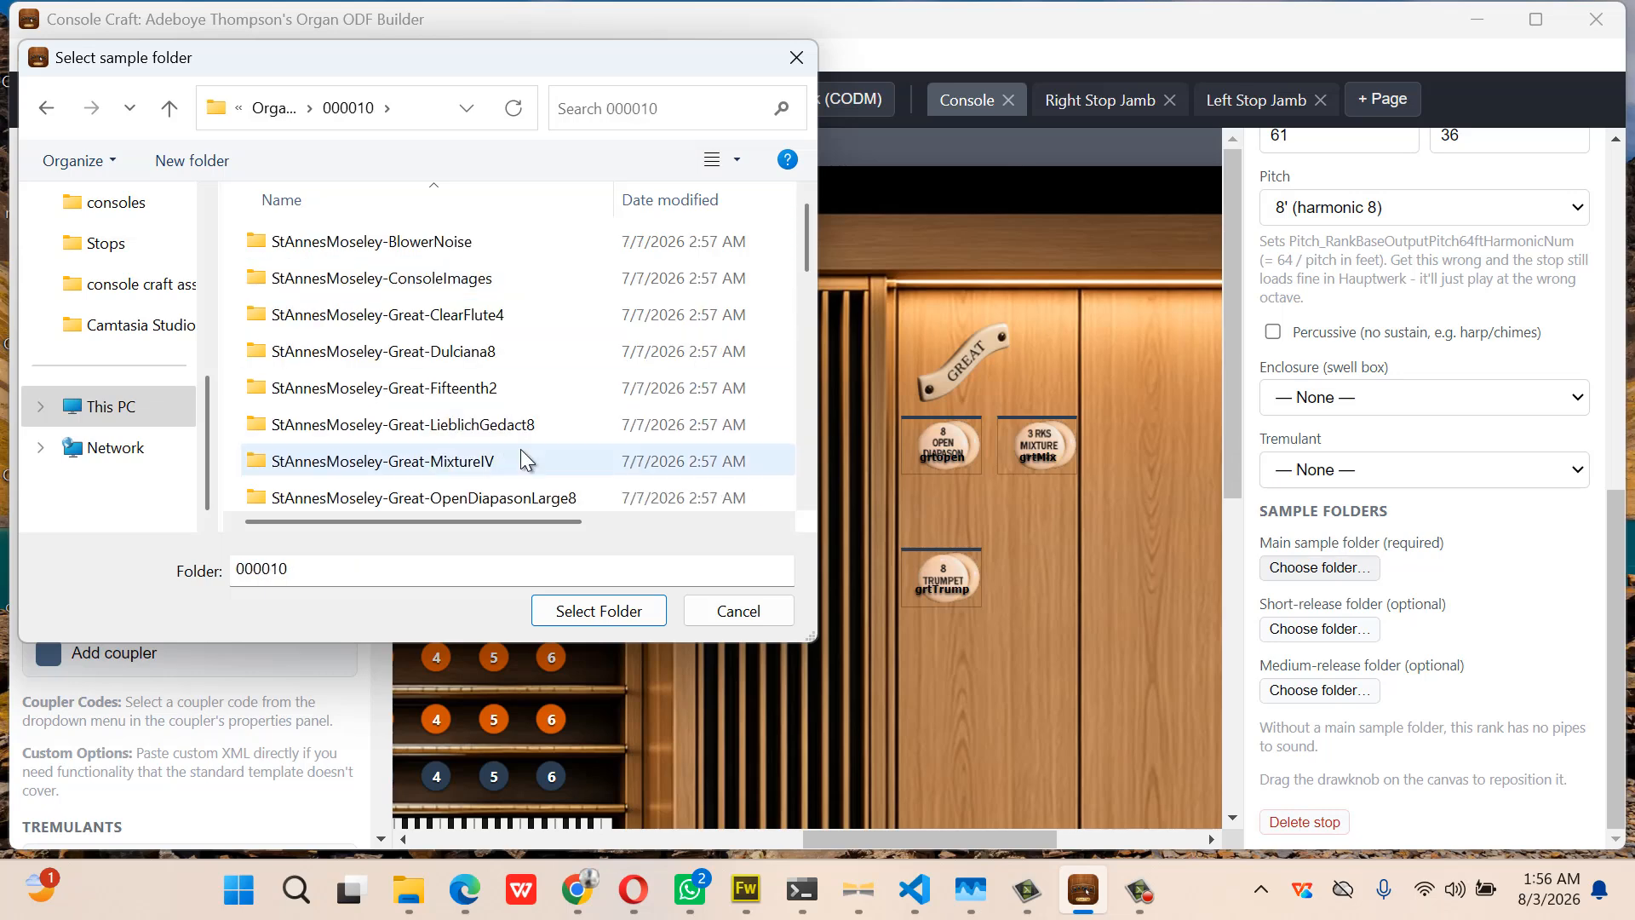
Select StAnnesMoseley-Great-OpenDiapasonLarge8 as the Open Diapason's main sample folder
double_click(551, 500)
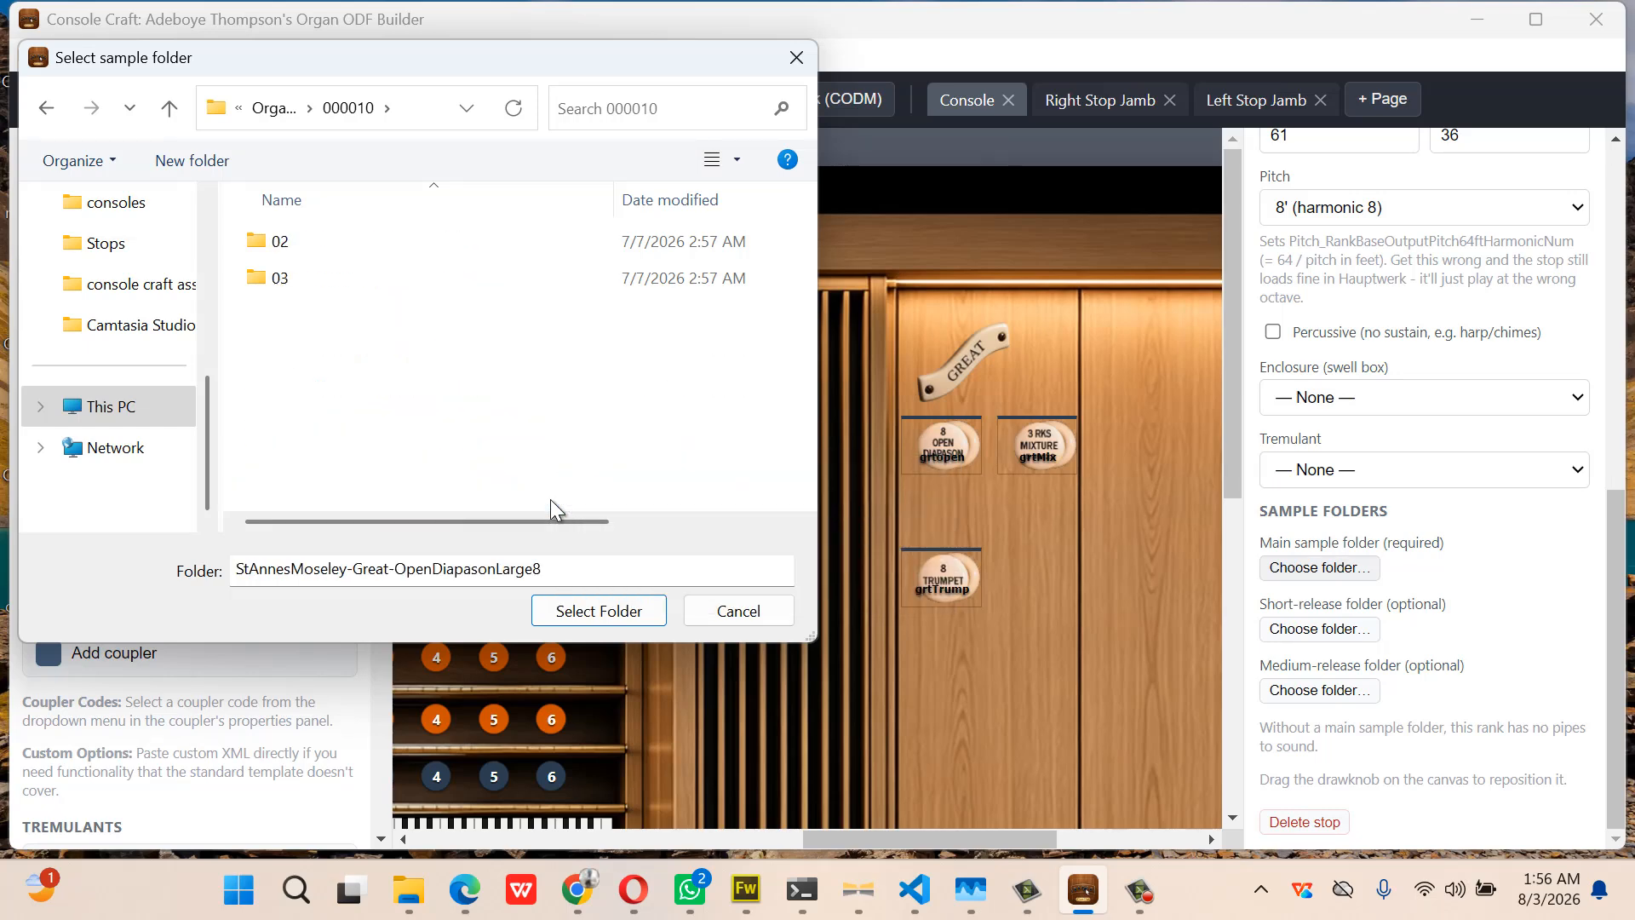
left_click(605, 613)
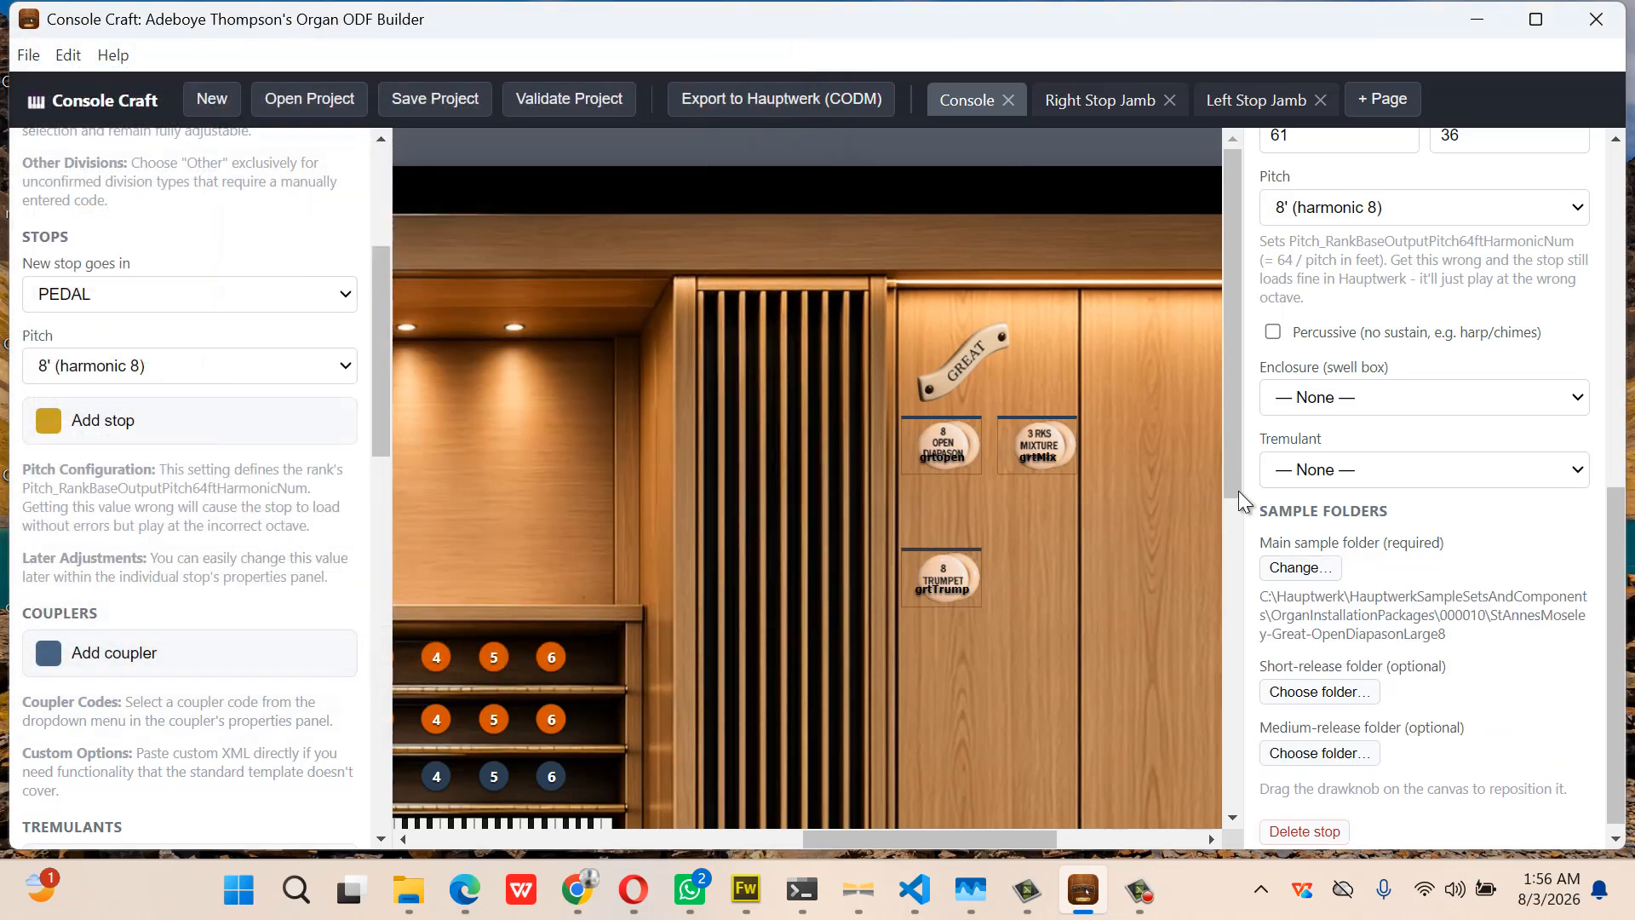
scroll(1368, 354, "up", 6)
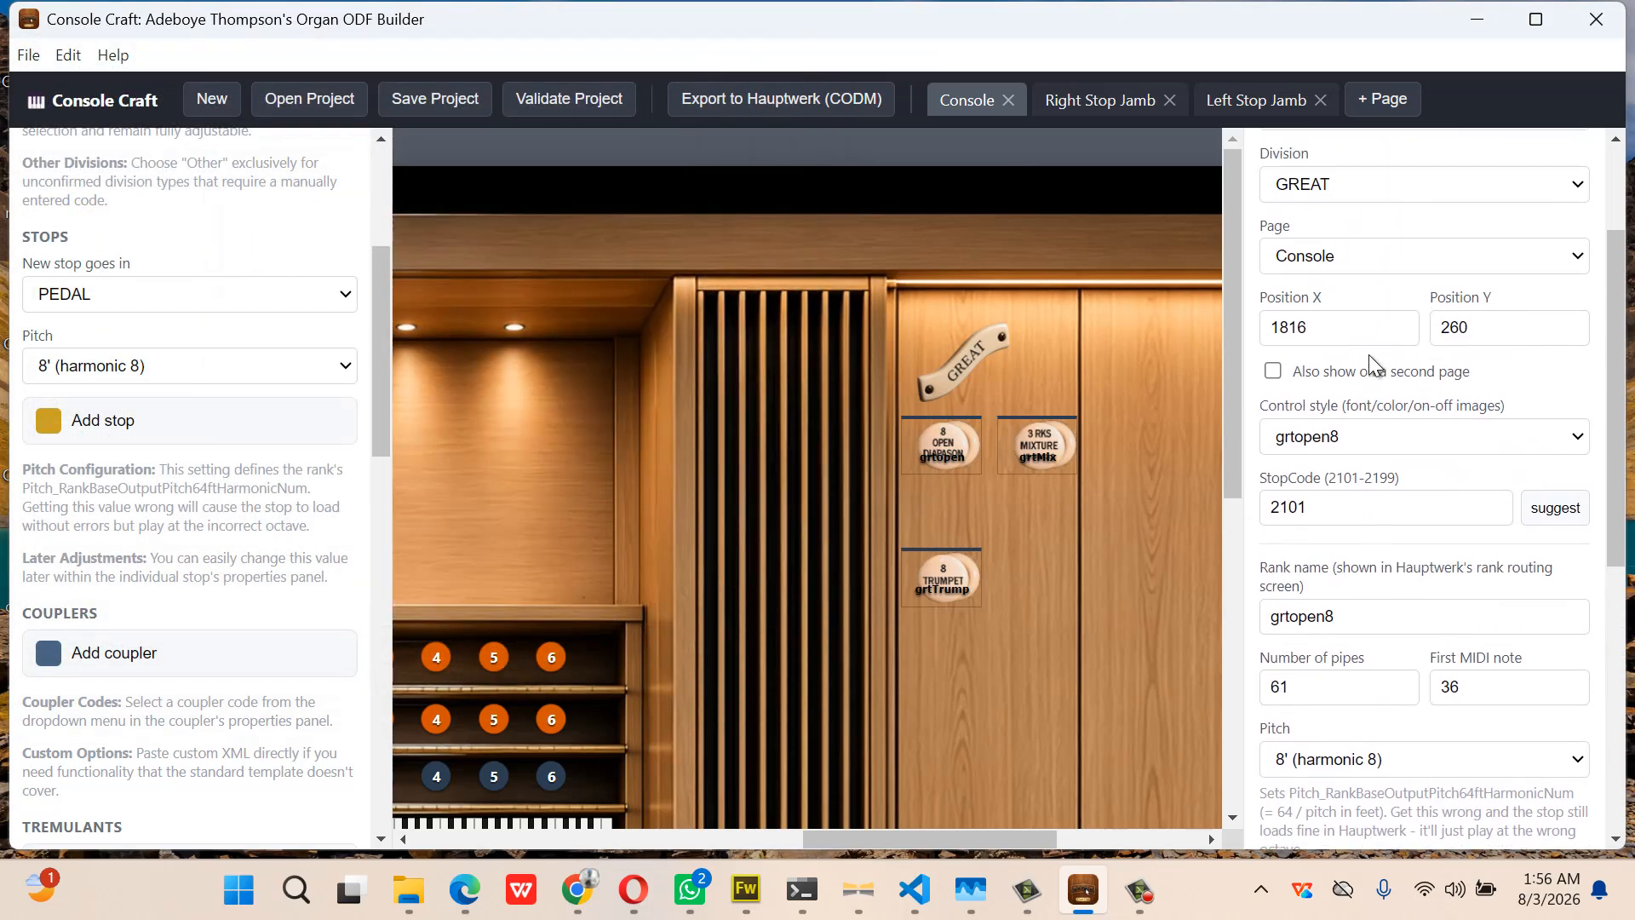
scroll(1368, 355, "up", 2)
scroll(1368, 354, "down", 6)
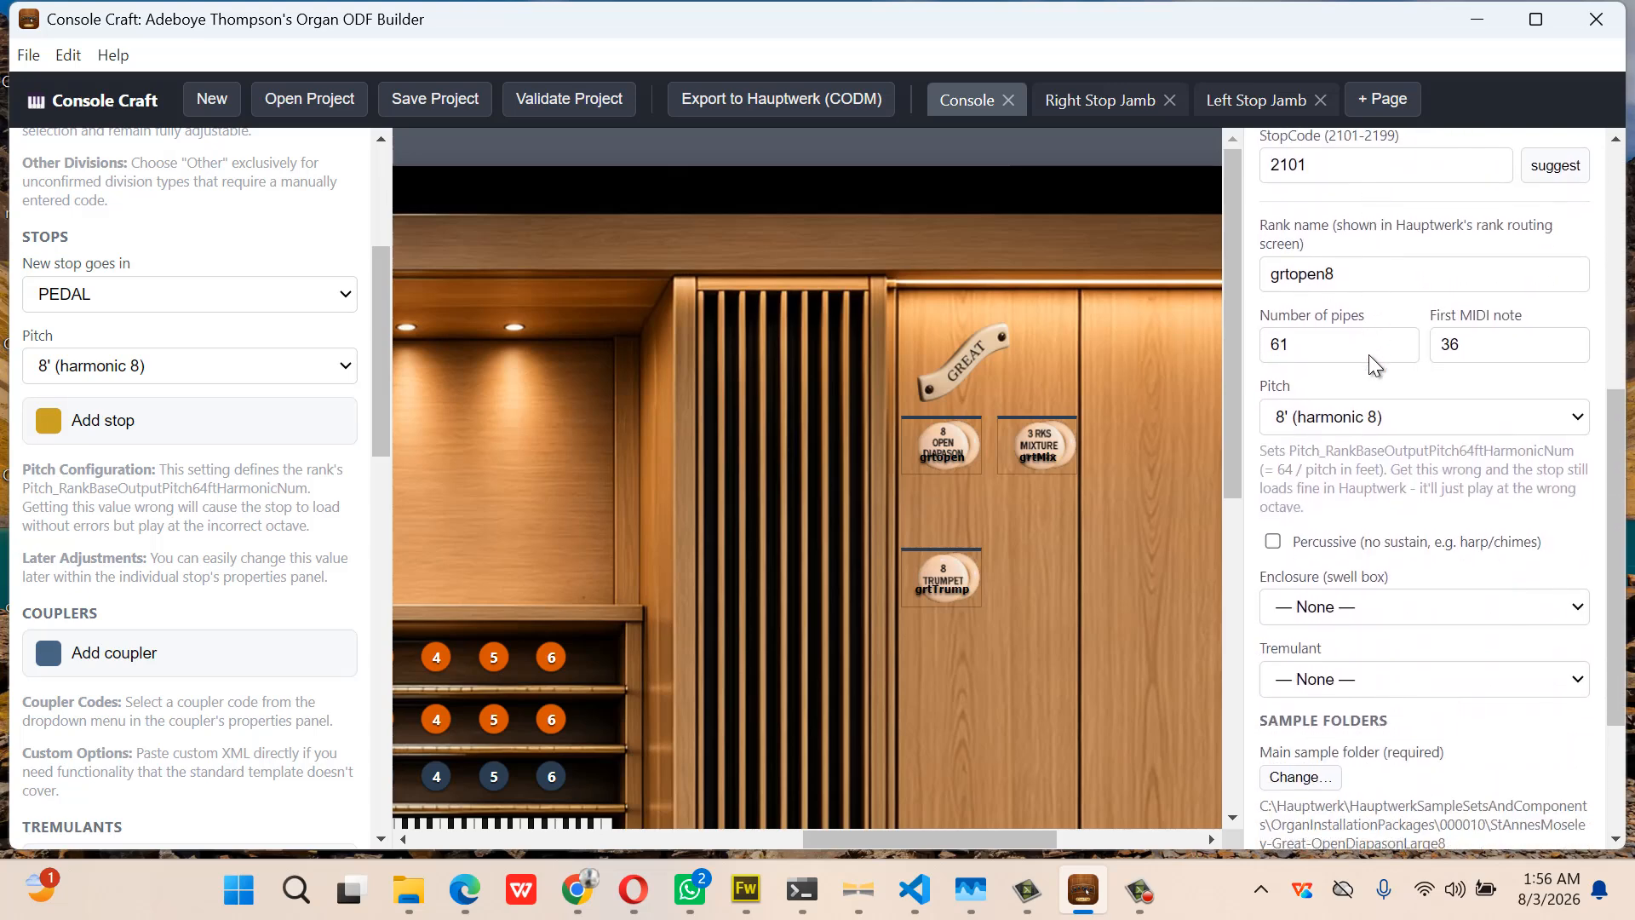
scroll(1368, 356, "down", 1)
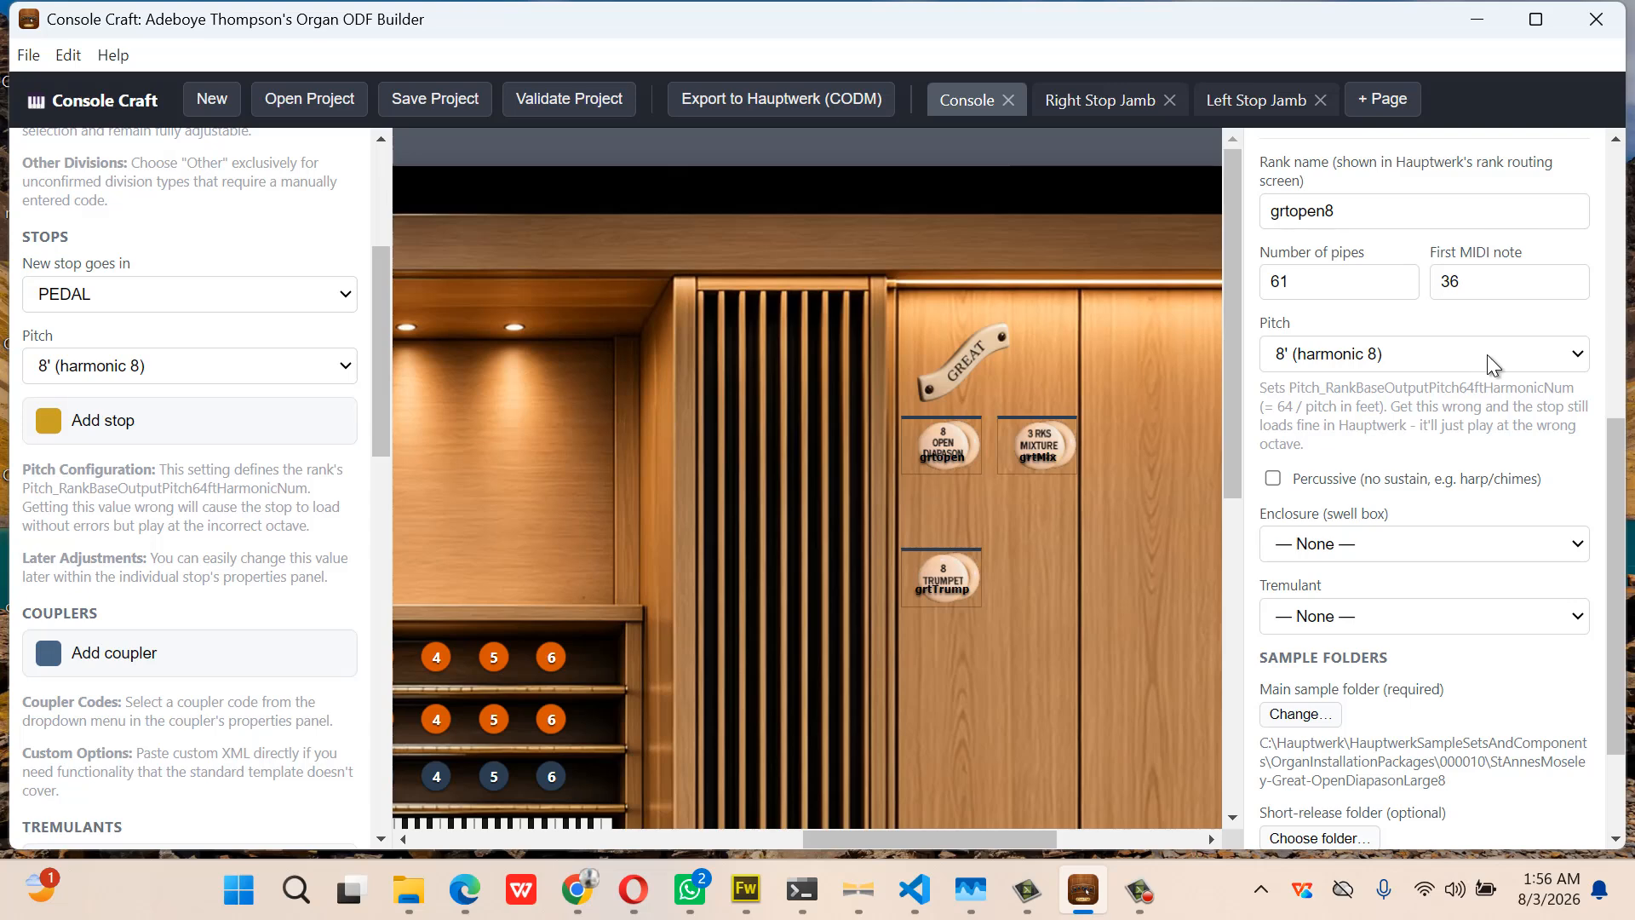
Set the Mixture stop's main sample folder to StAnnesMoseley-Great-MixtureIV
left_click(1051, 459)
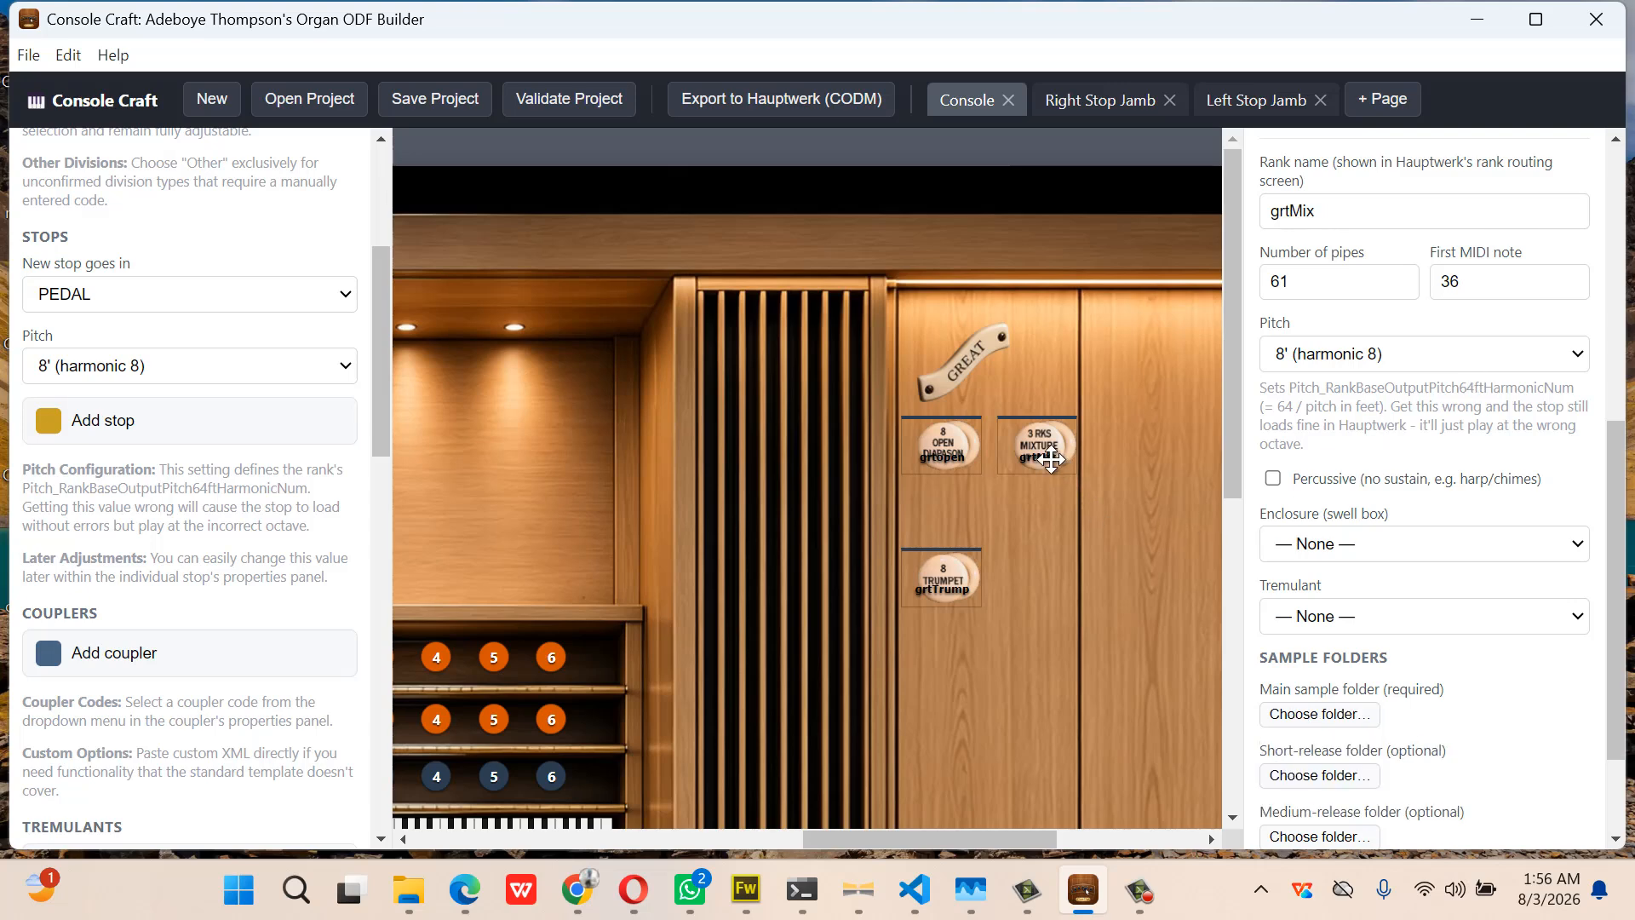
scroll(1327, 479, "down", 3)
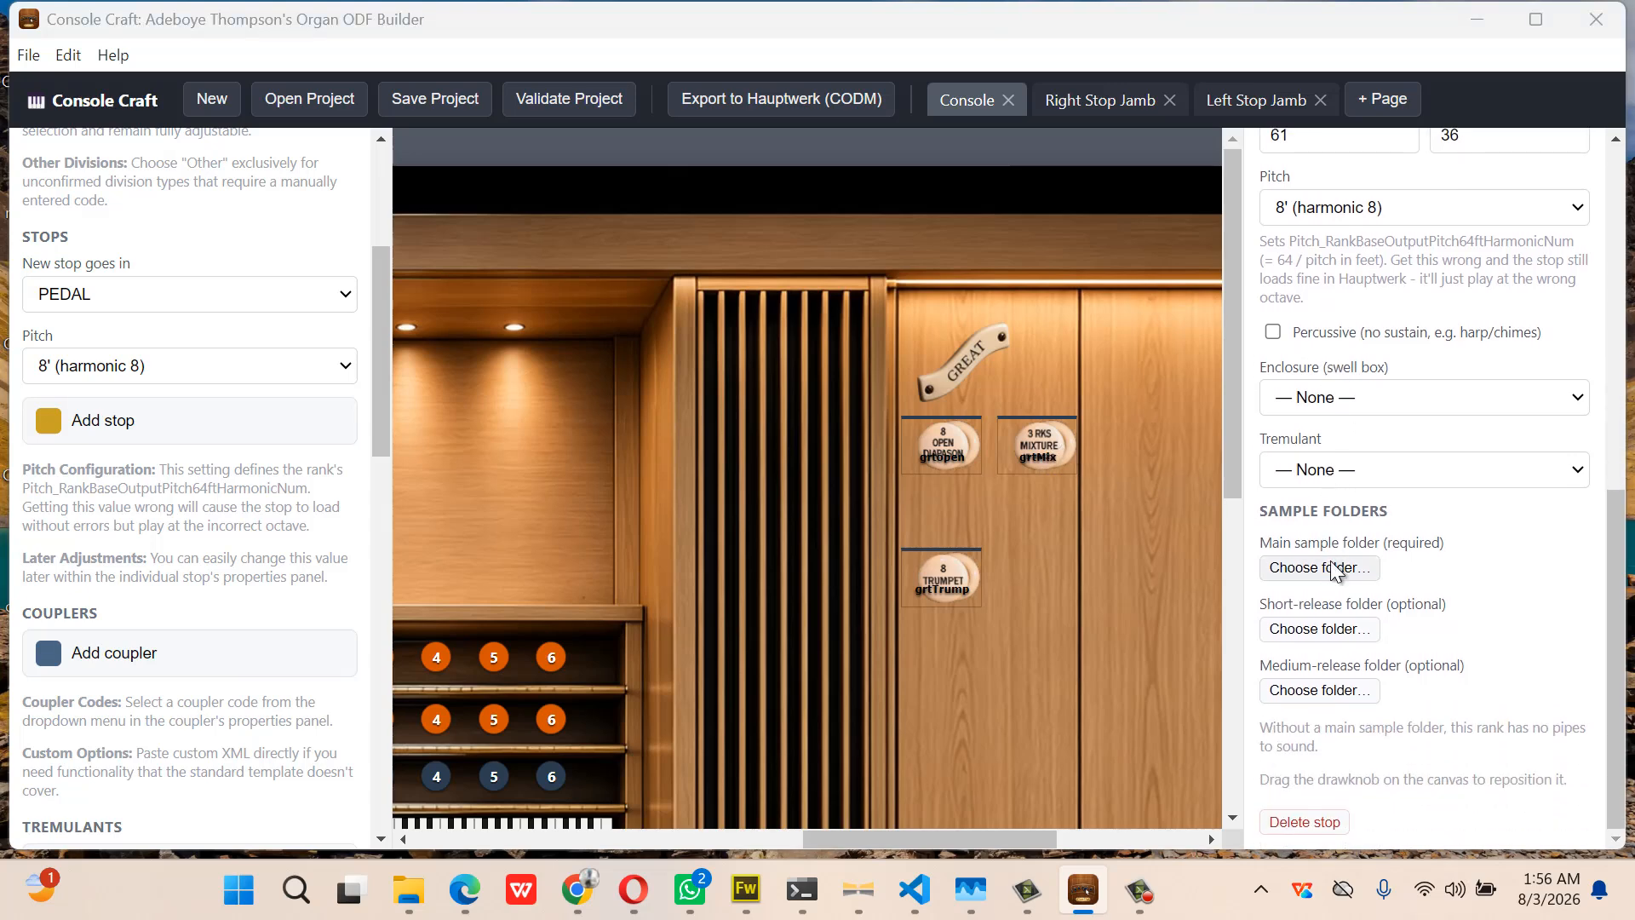
left_click(1330, 561)
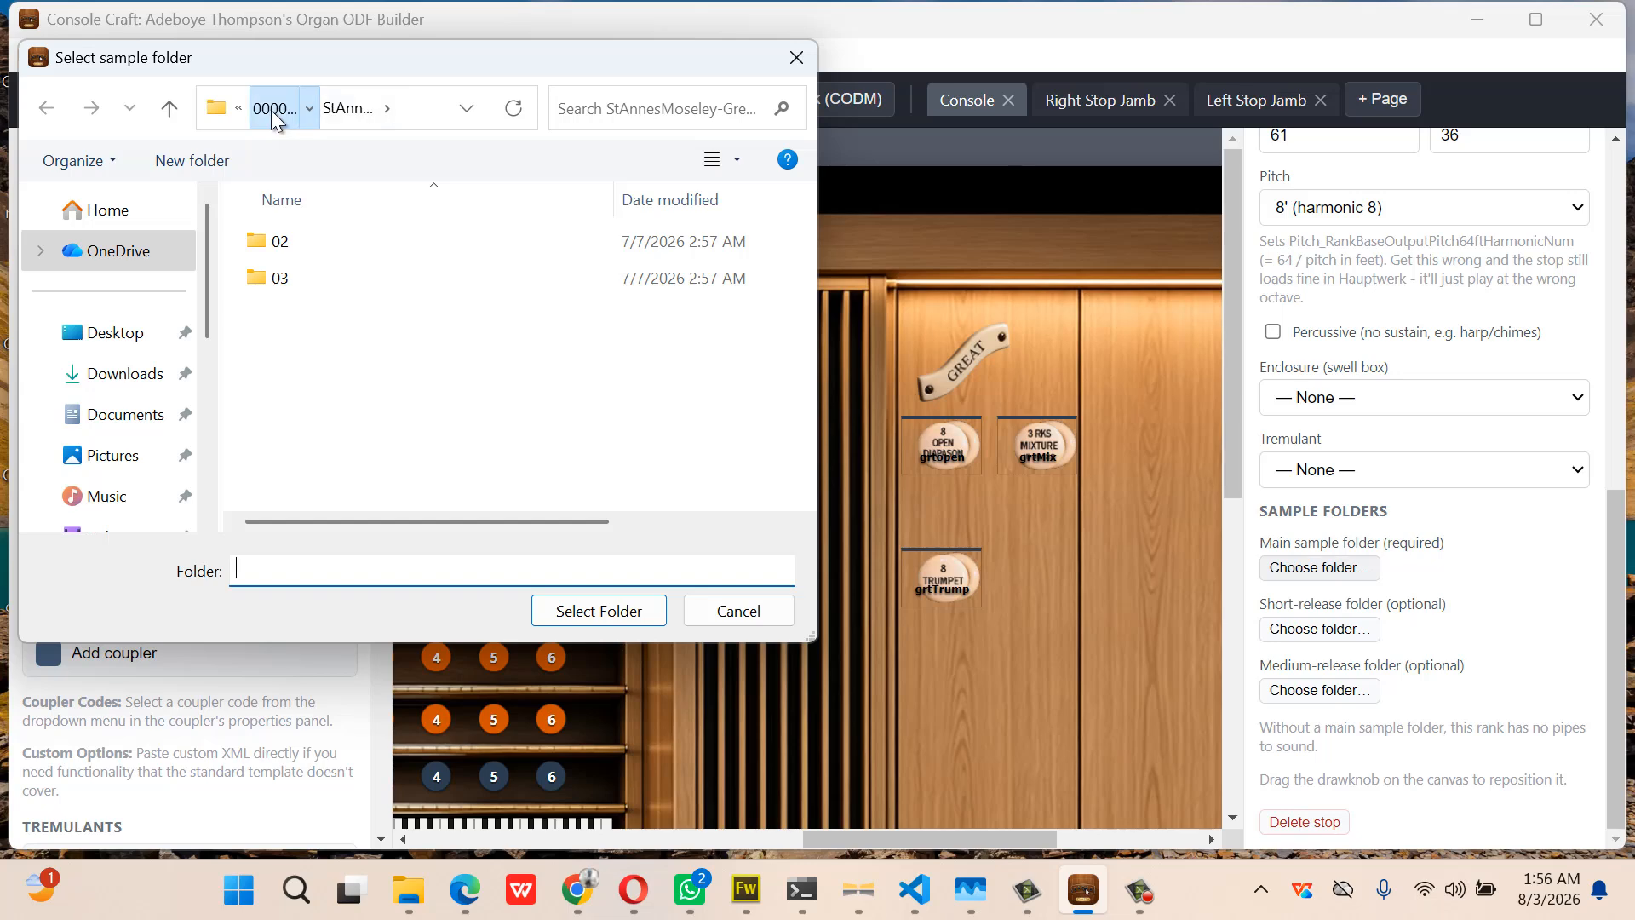
left_click(271, 110)
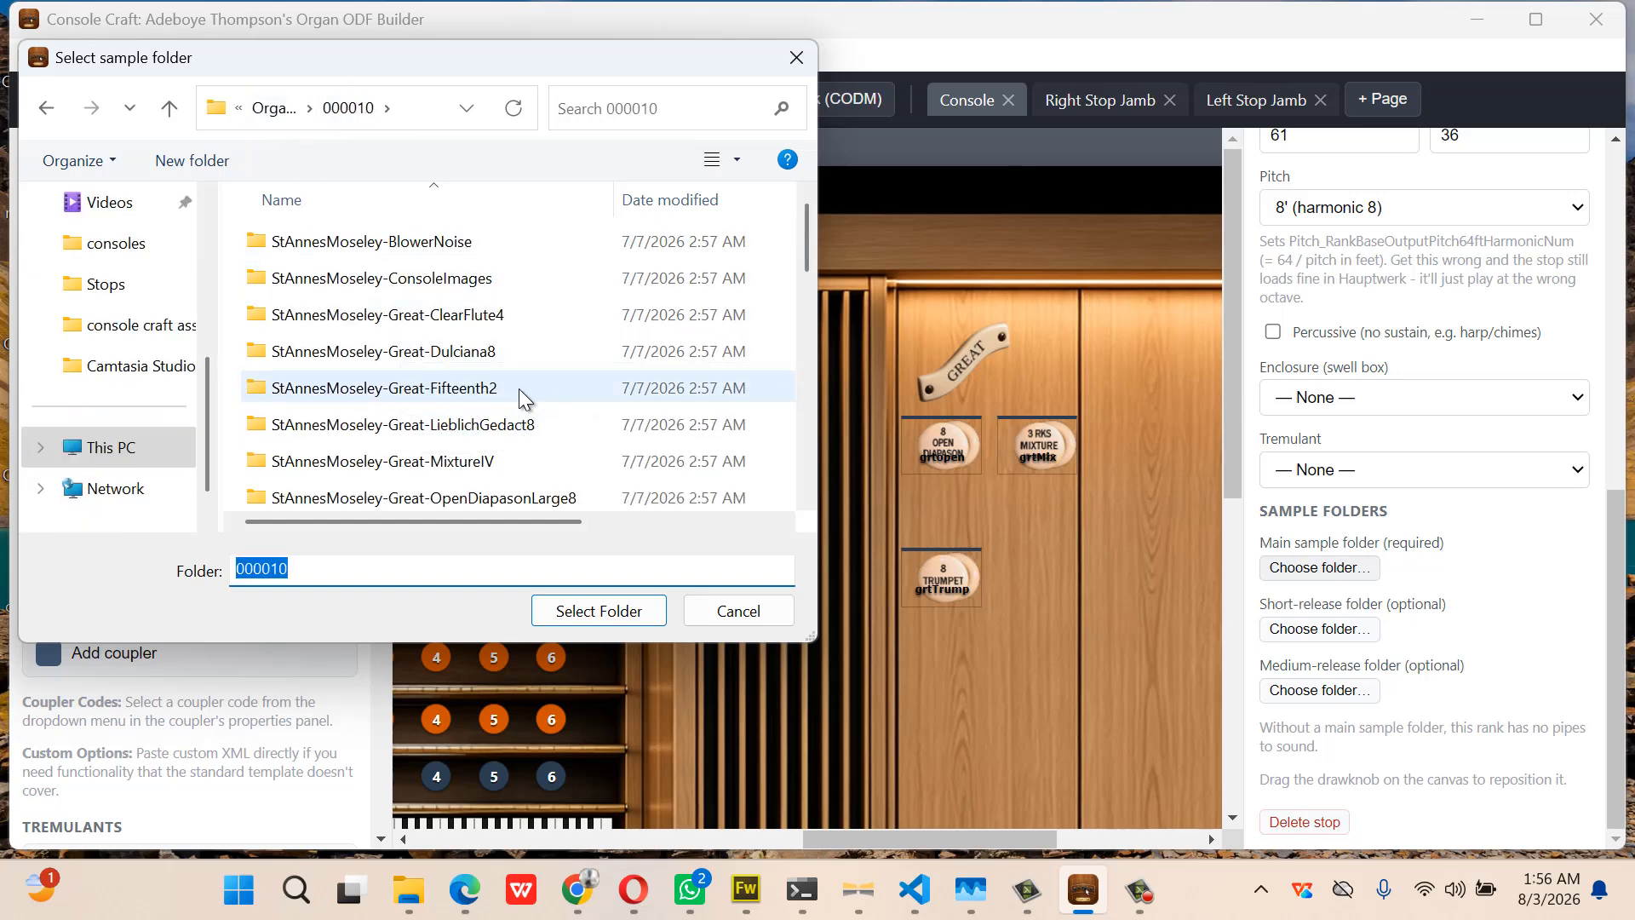
double_click(487, 457)
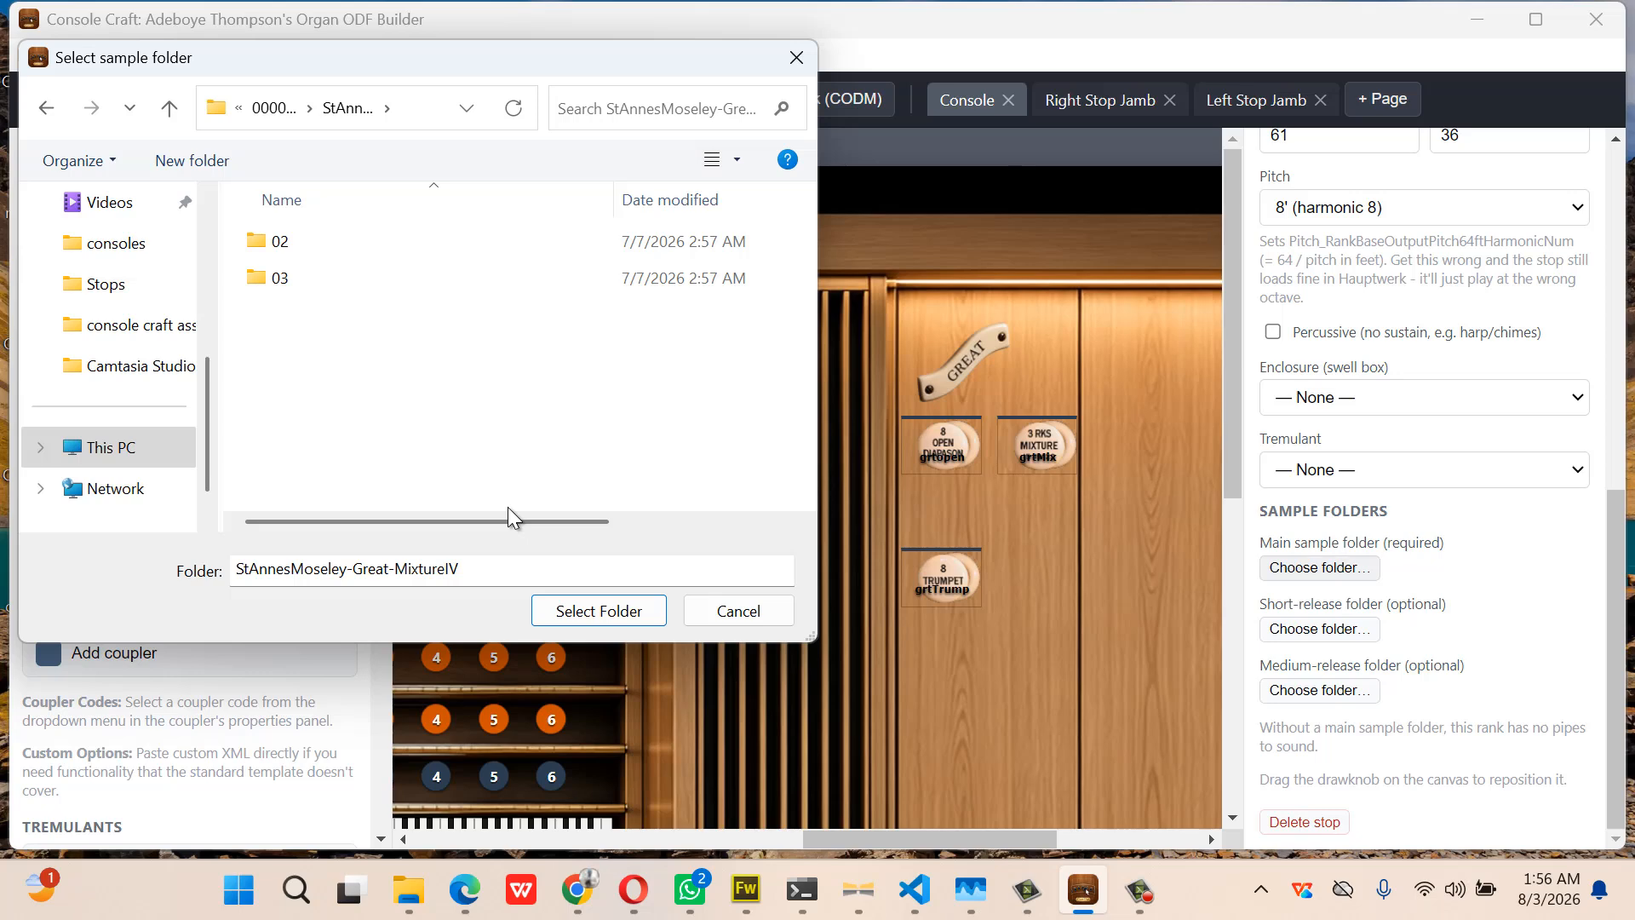
left_click(550, 610)
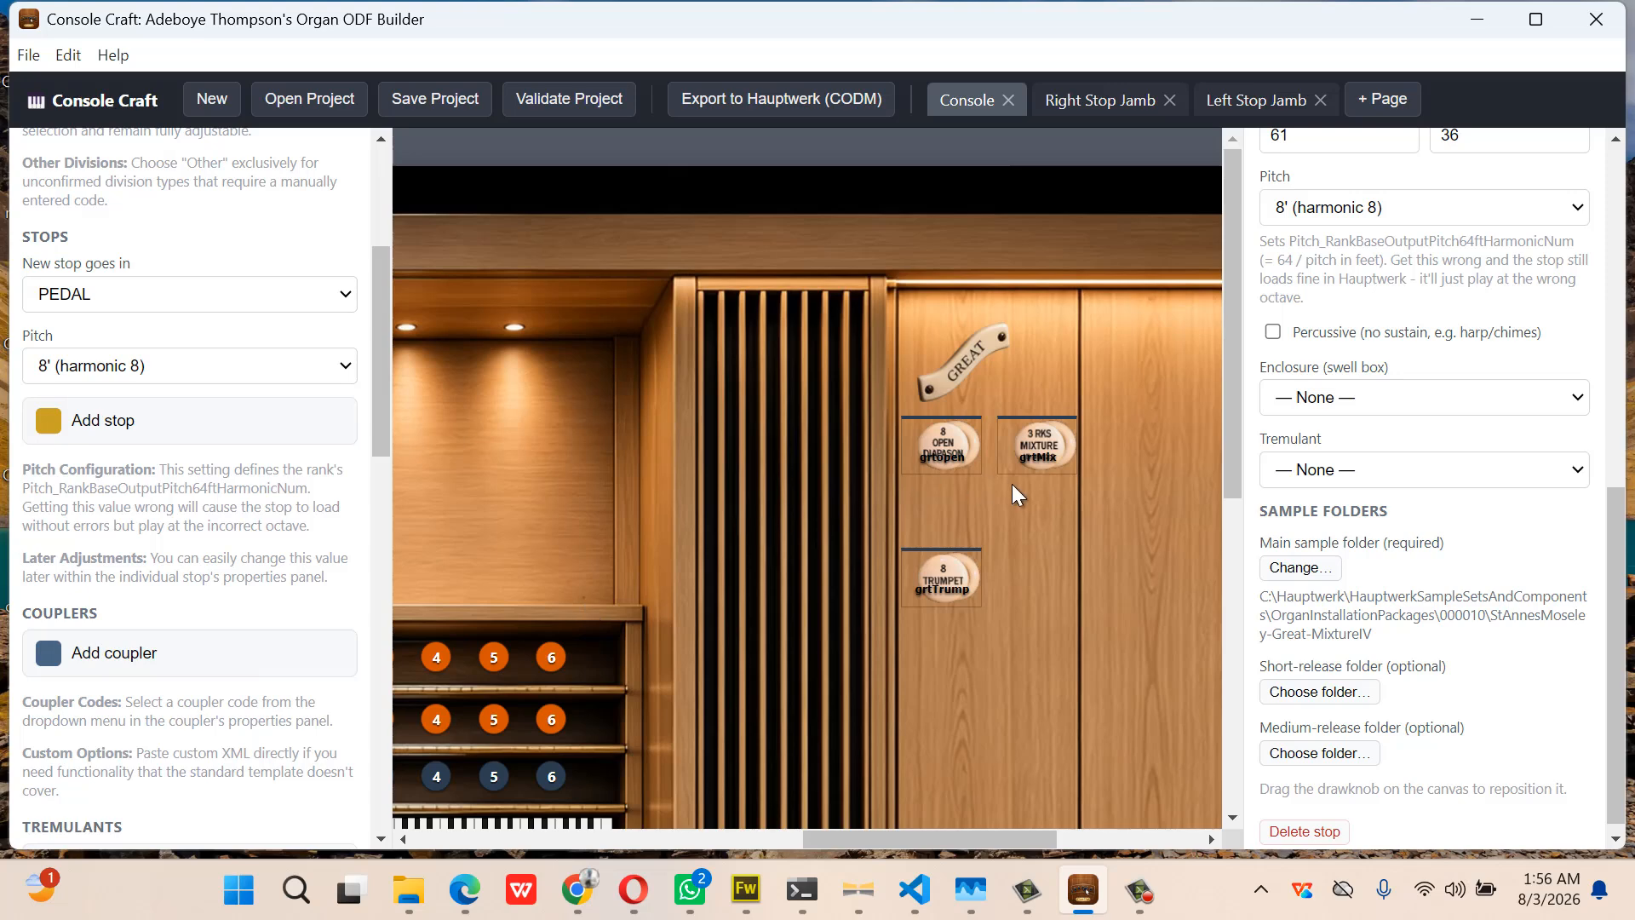
Set the Mixture's pitch to 2' (harmonic 32)
scroll(1369, 482, "up", 1)
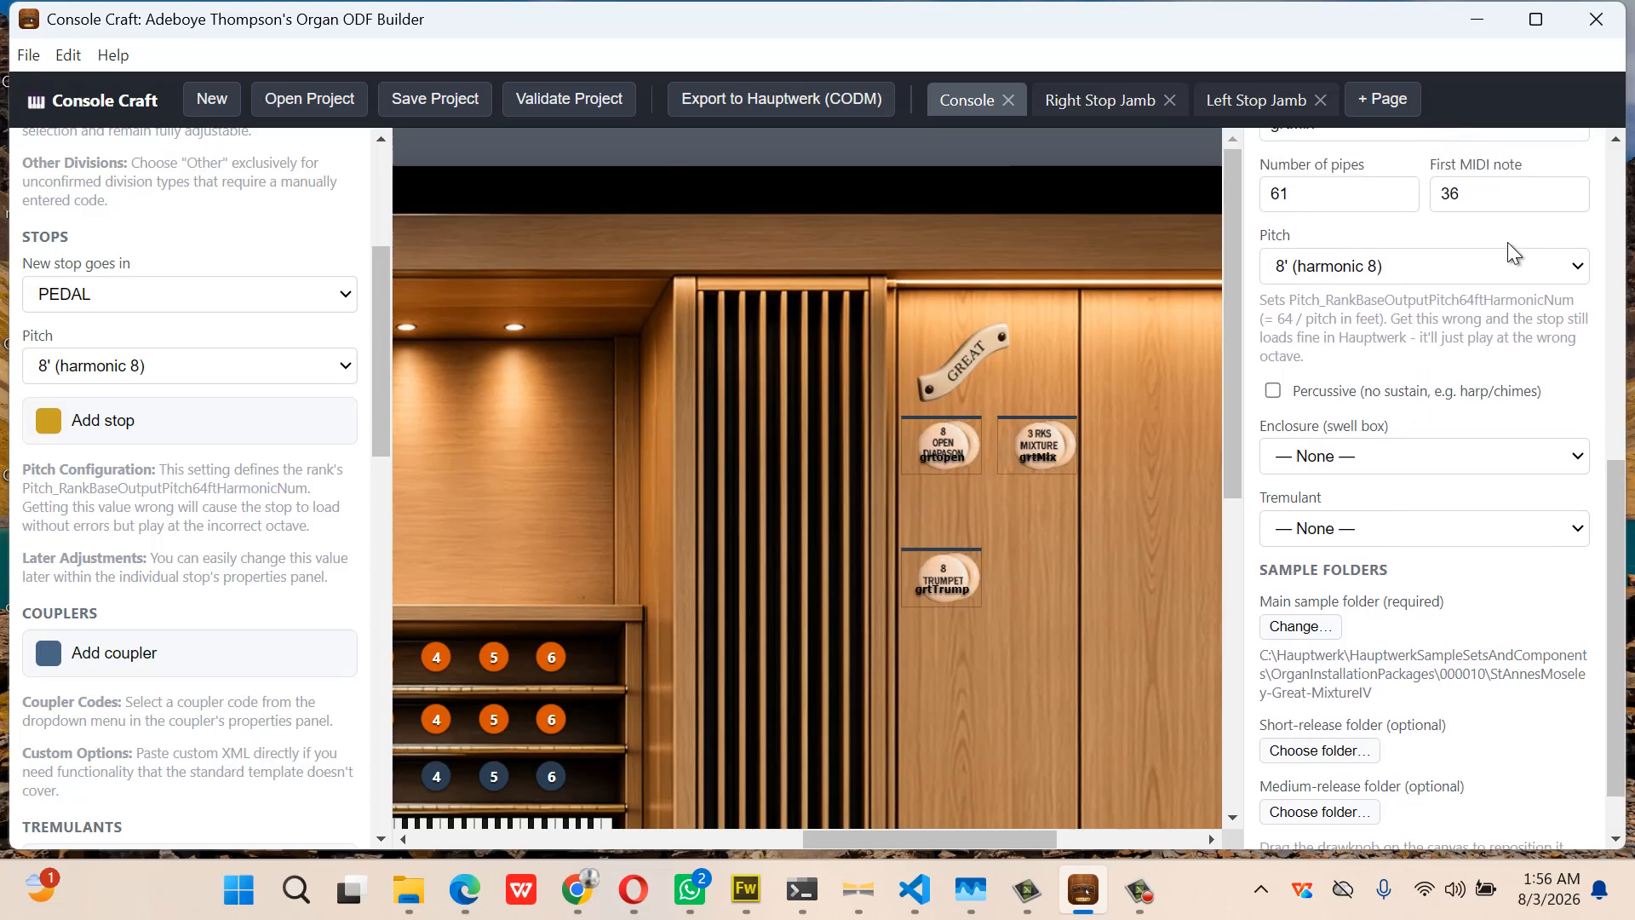
left_click(1499, 260)
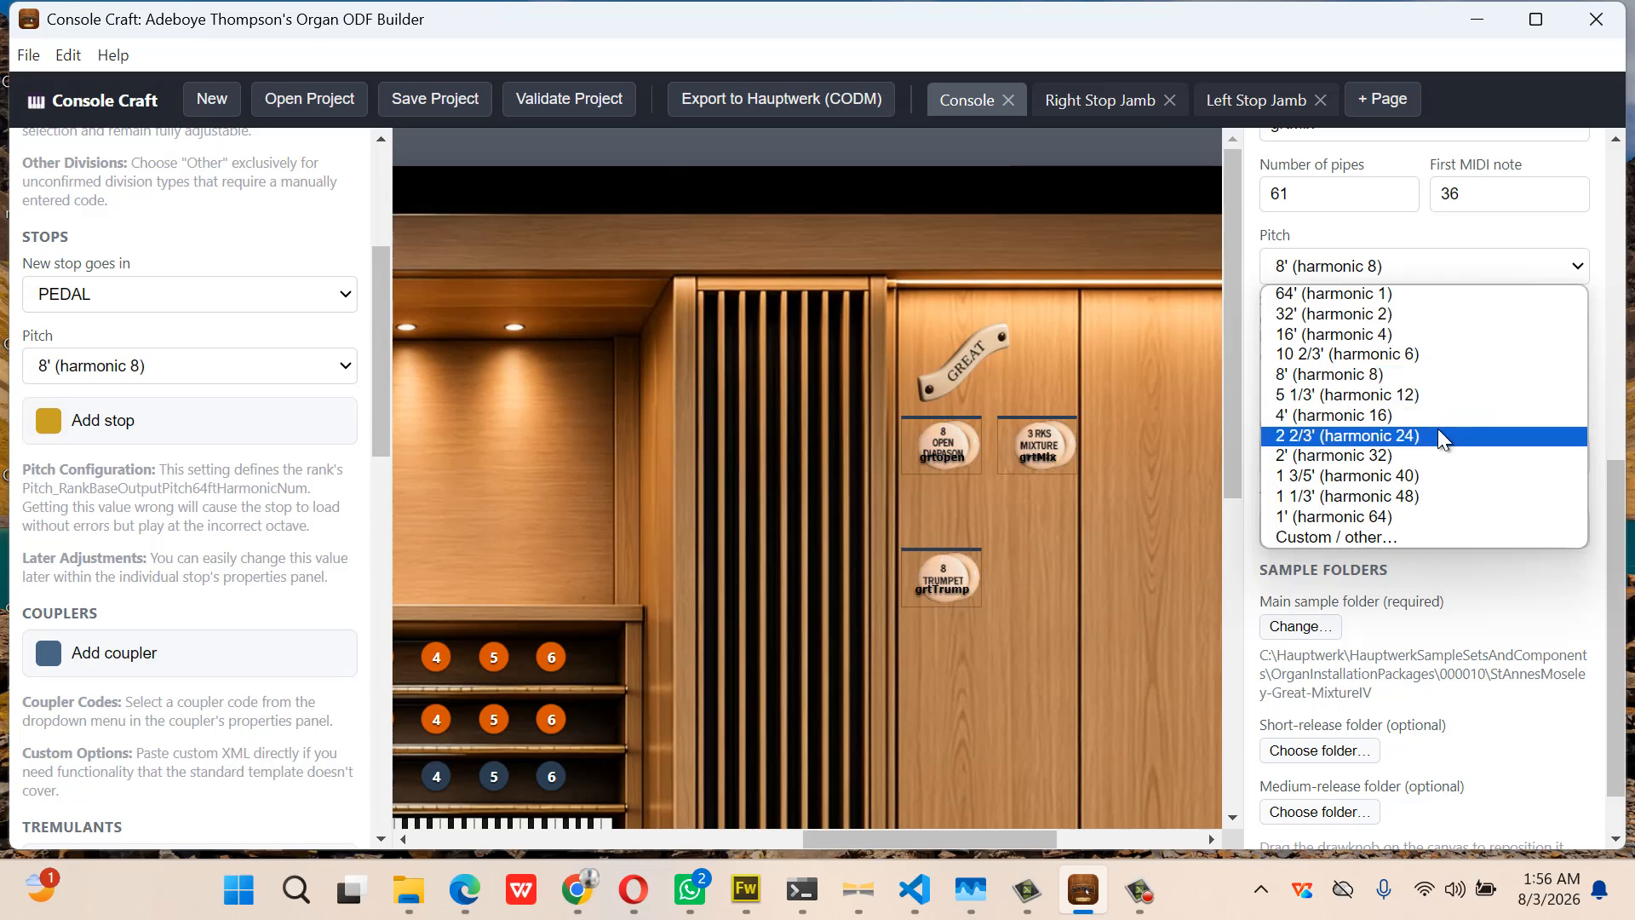
left_click(1427, 456)
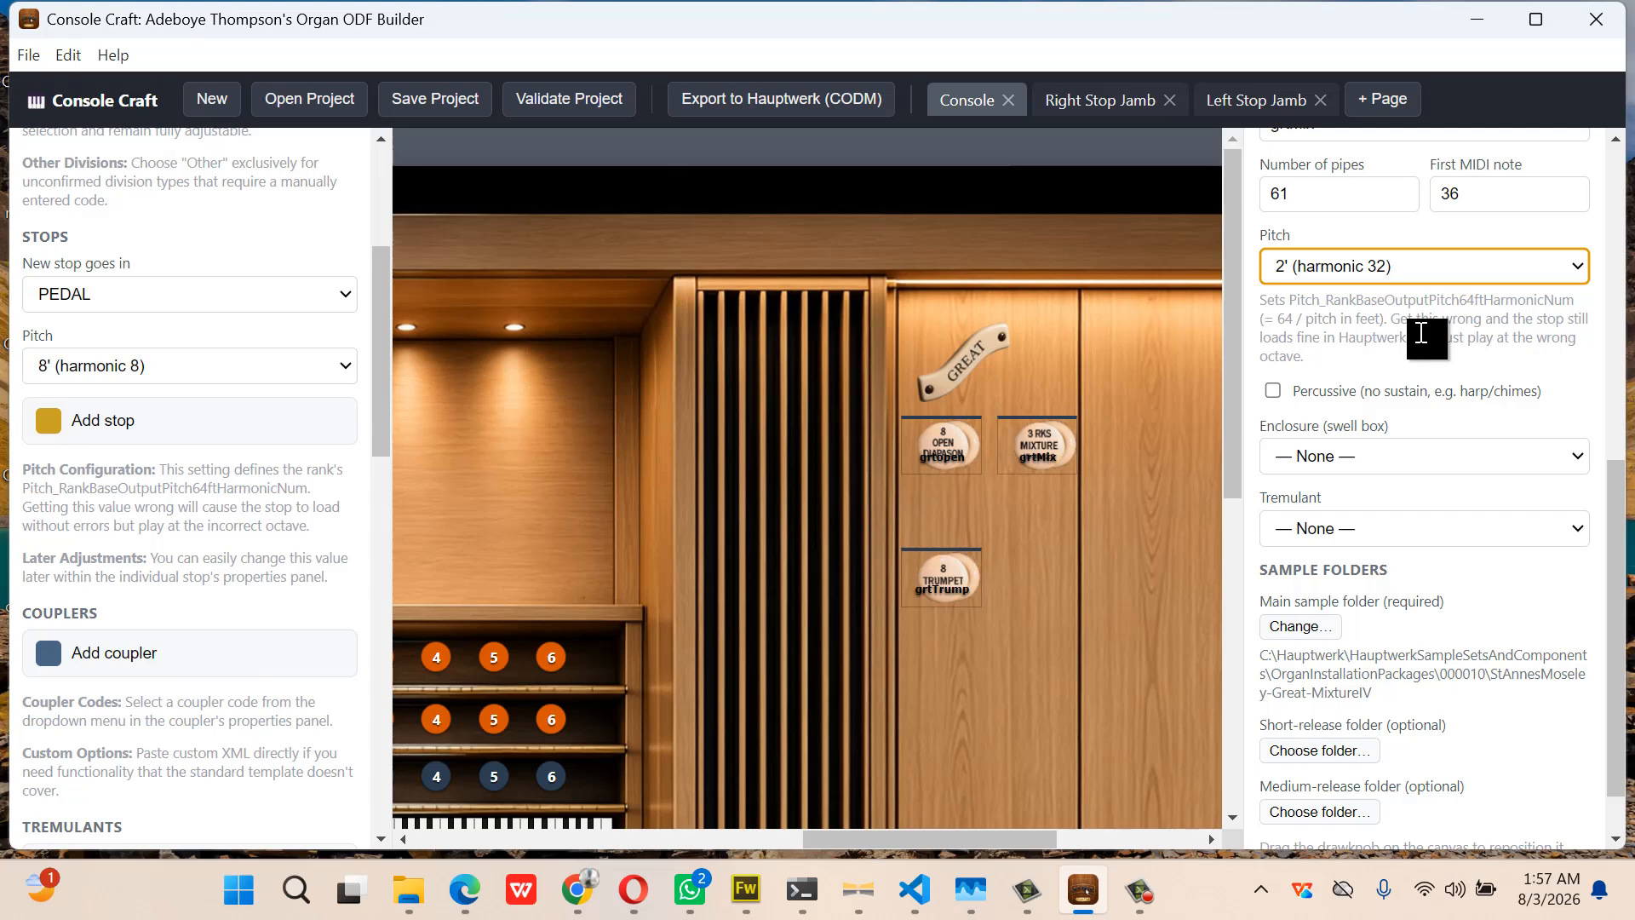
Choose StAnnesMoseley-Great-Trumpet8 in 000010 as the Trumpet's main sample folder
left_click(940, 577)
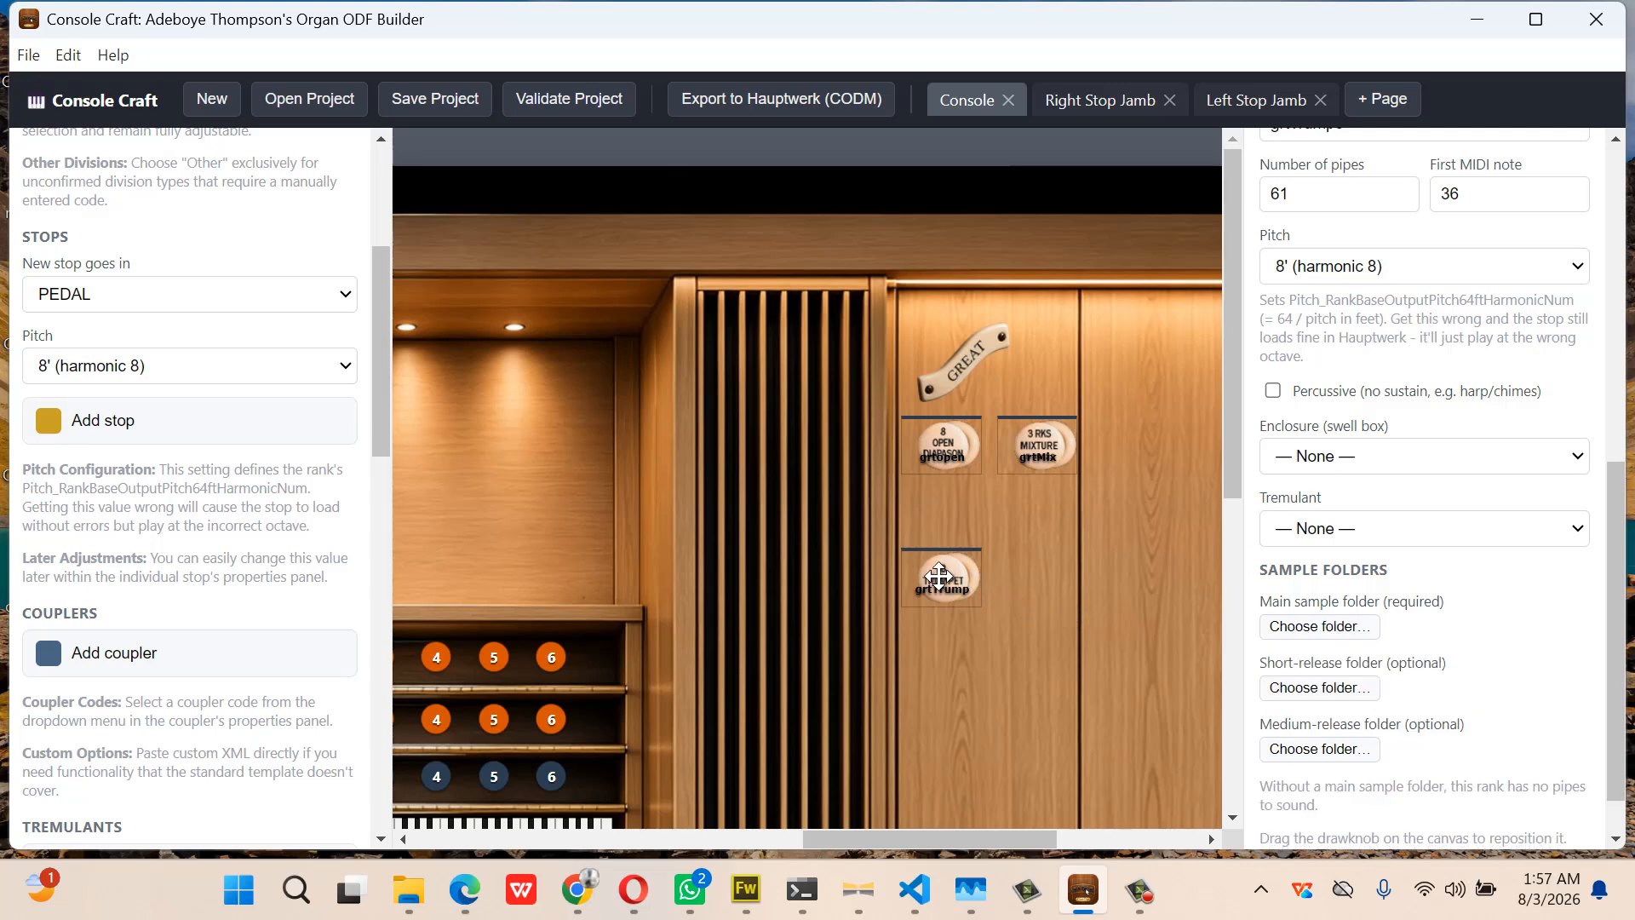
left_click(1337, 619)
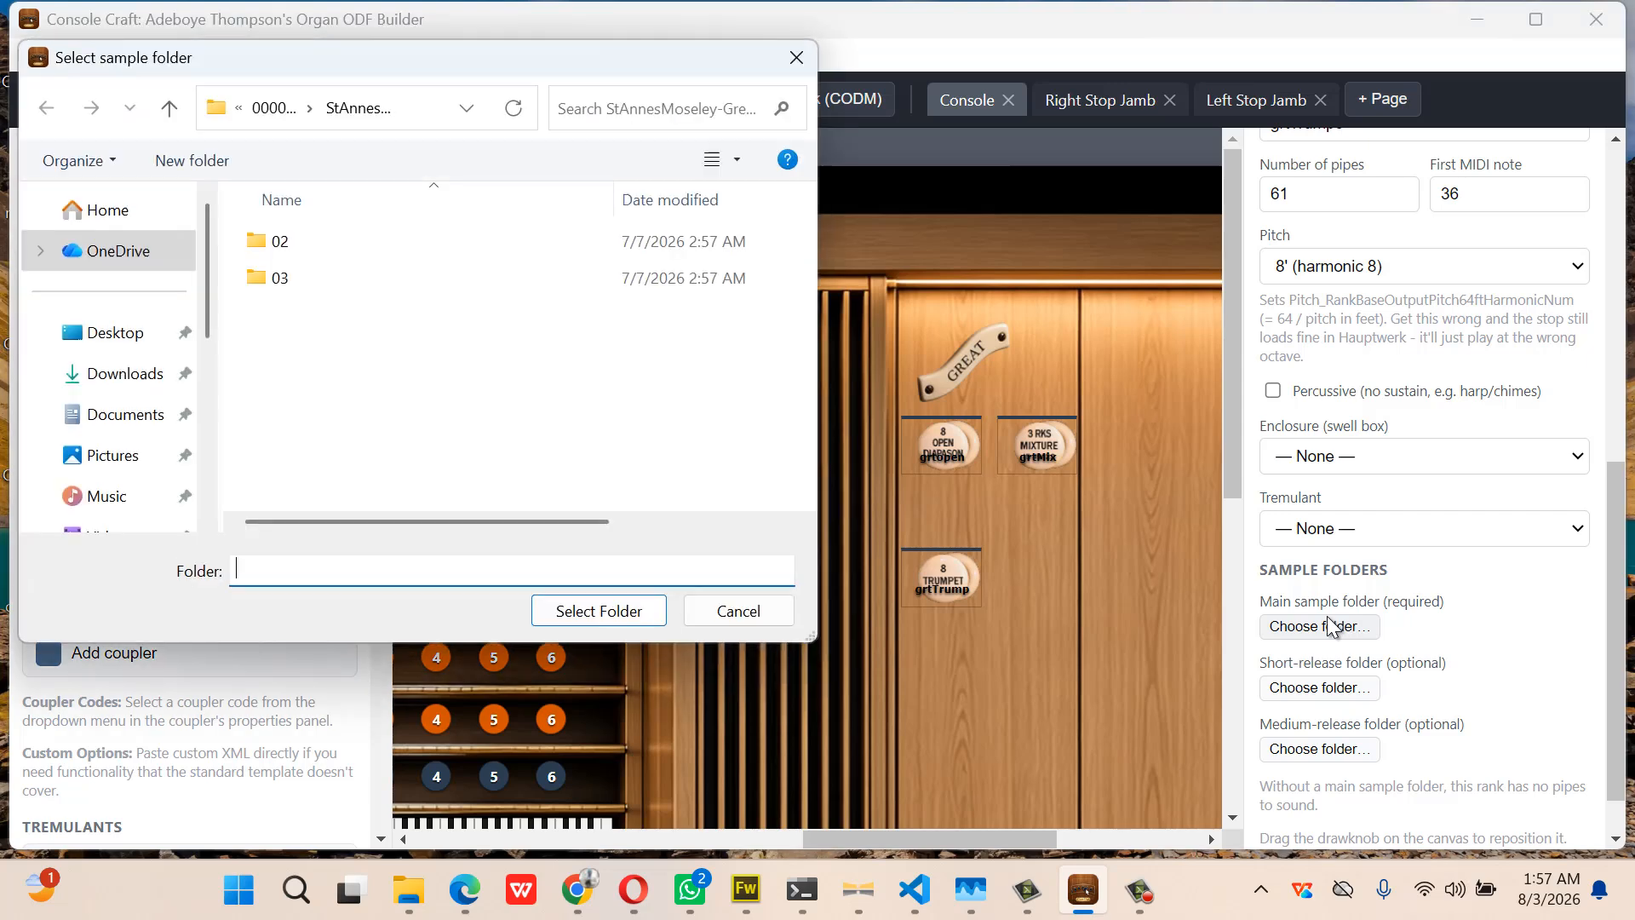
left_click(271, 110)
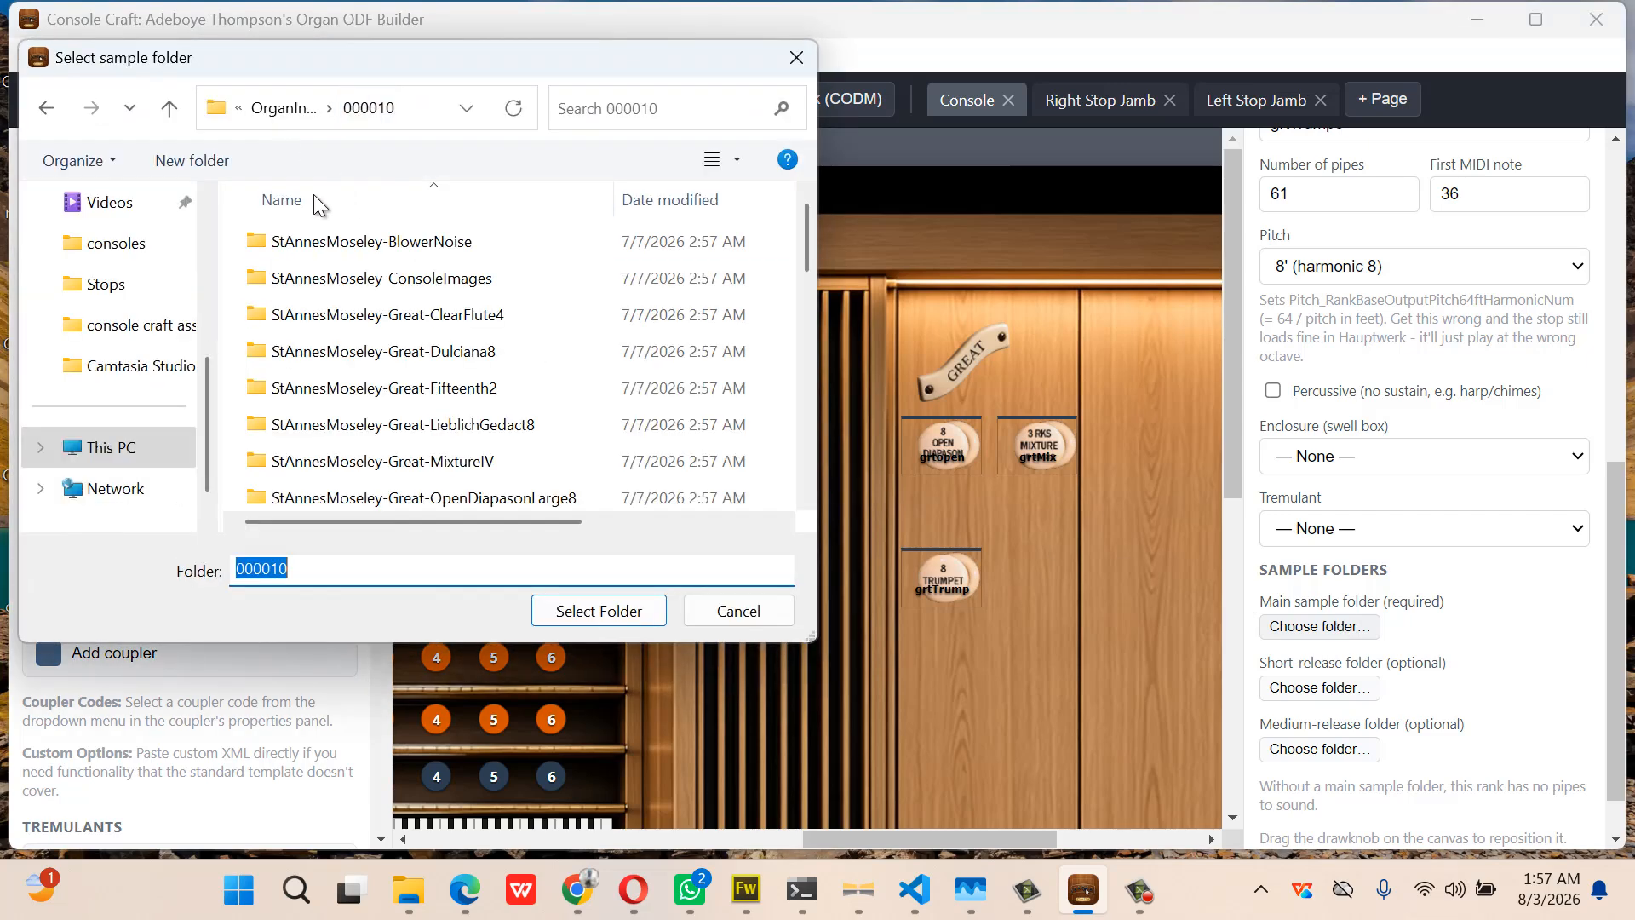
scroll(452, 354, "down", 3)
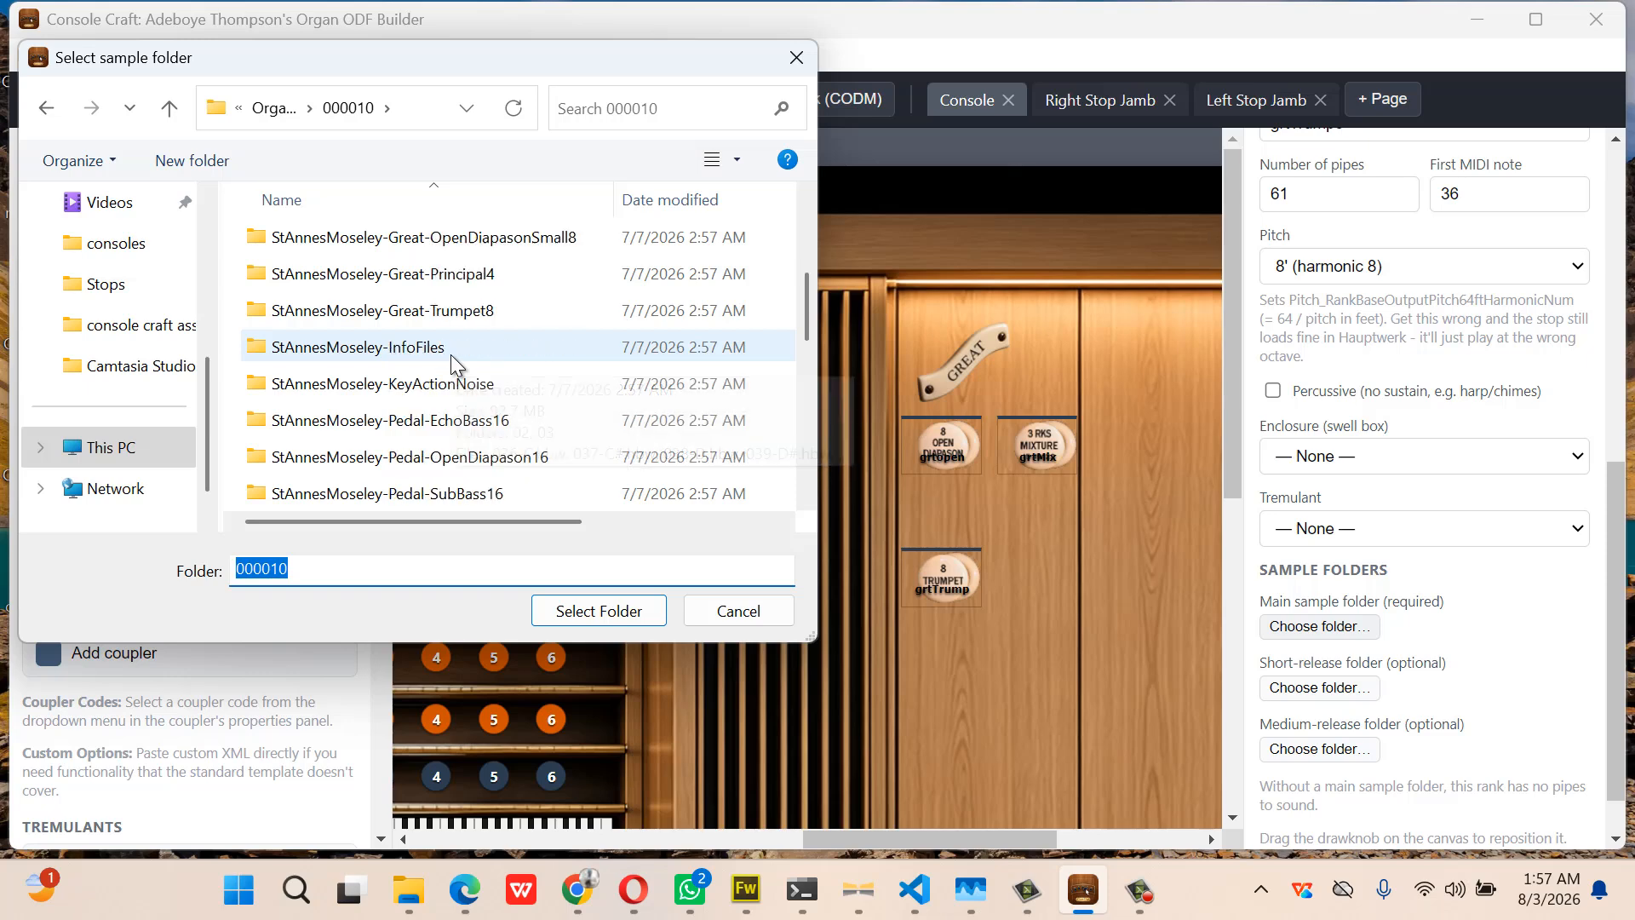
double_click(503, 310)
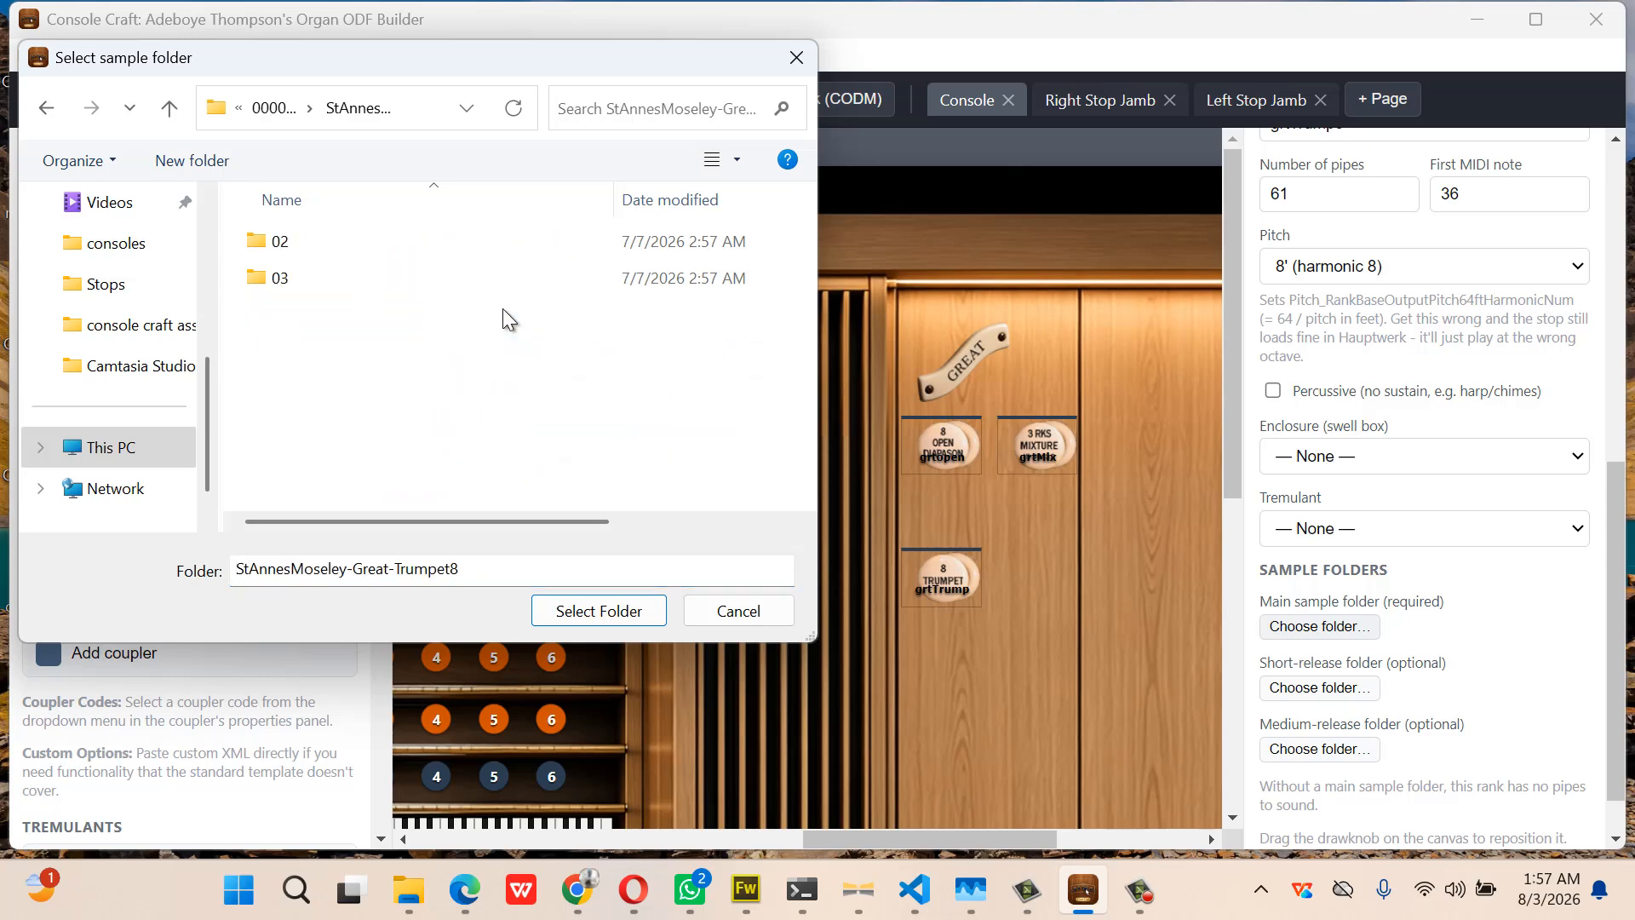
left_click(606, 610)
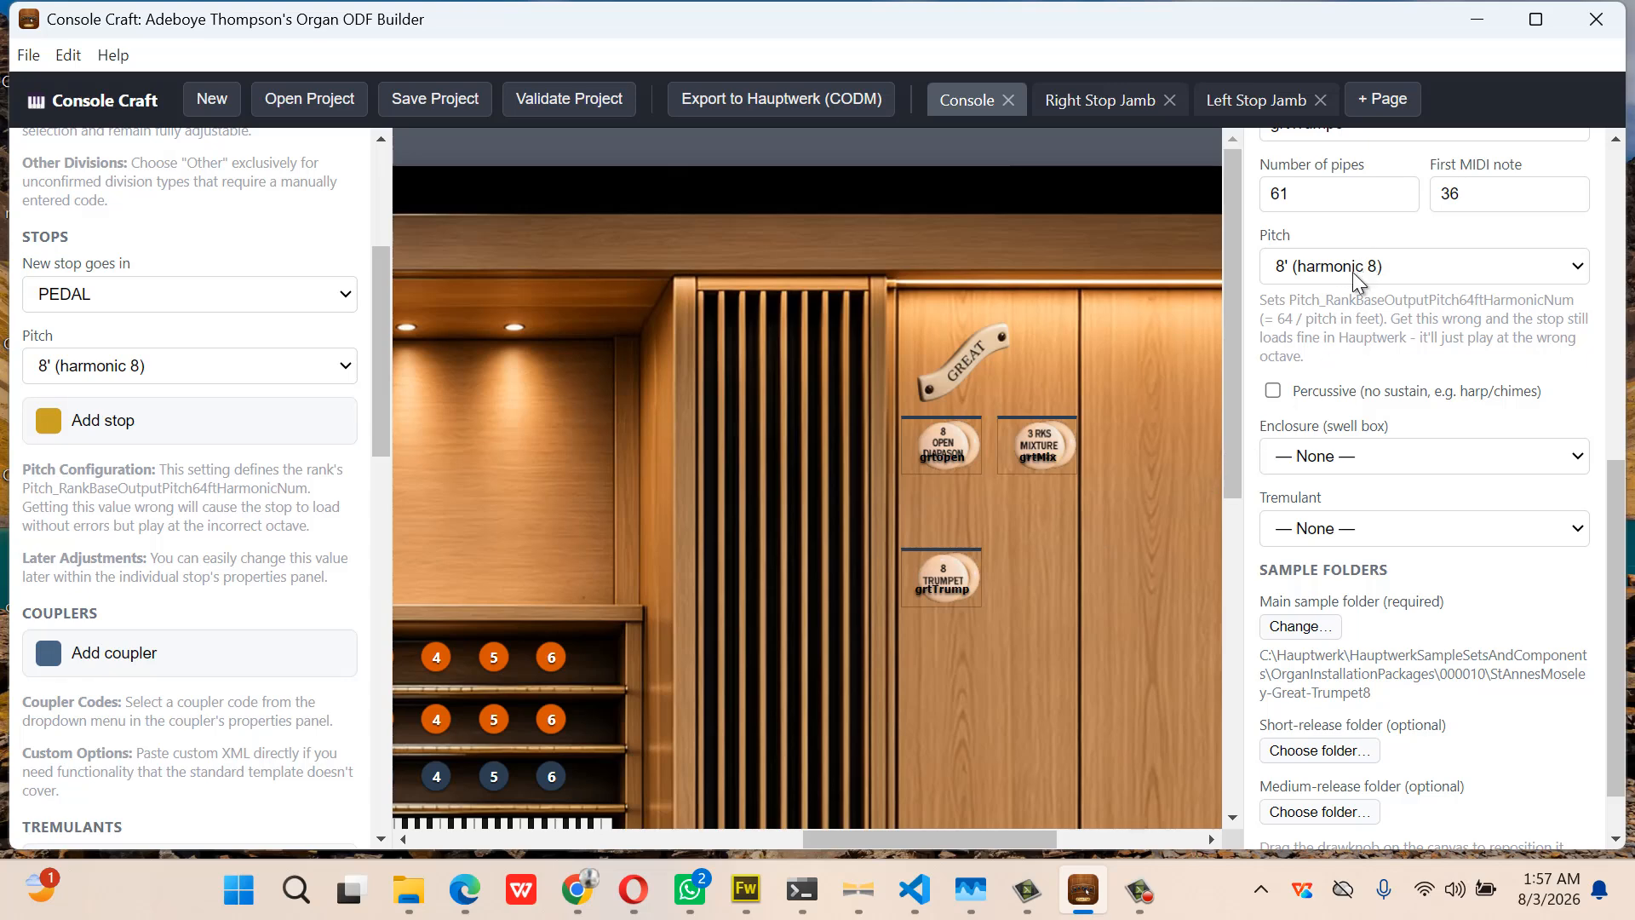
scroll(708, 478, "left", 5)
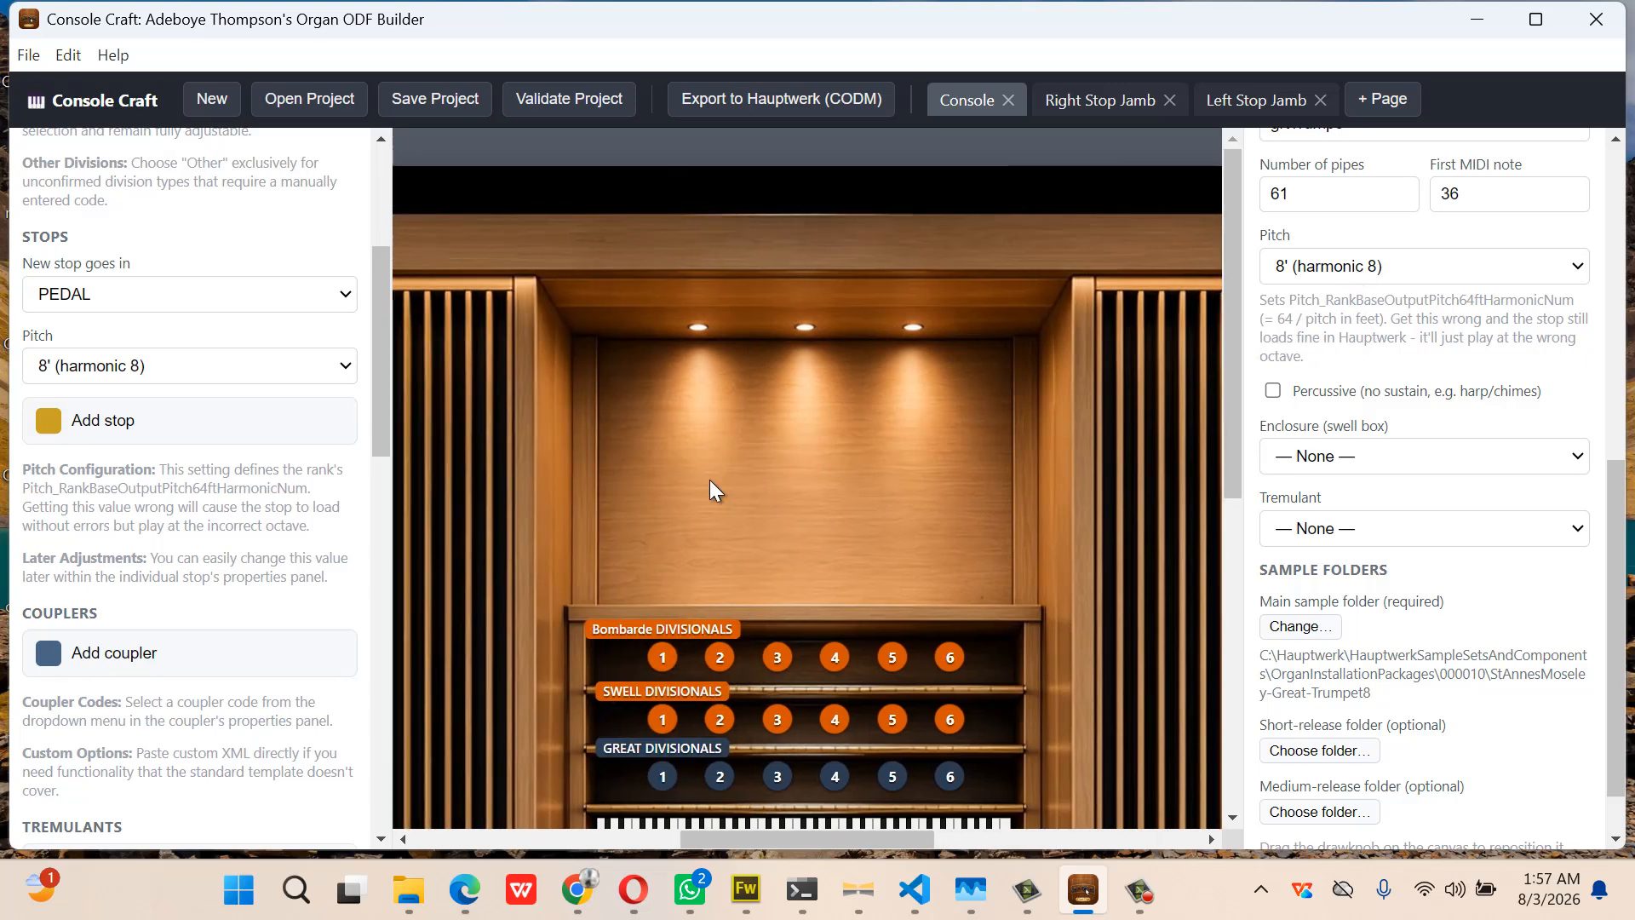
Apply the bombarde32 style to the upper-right Pedal NEW STOP and drag it slightly down-left
scroll(712, 485, "left", 3)
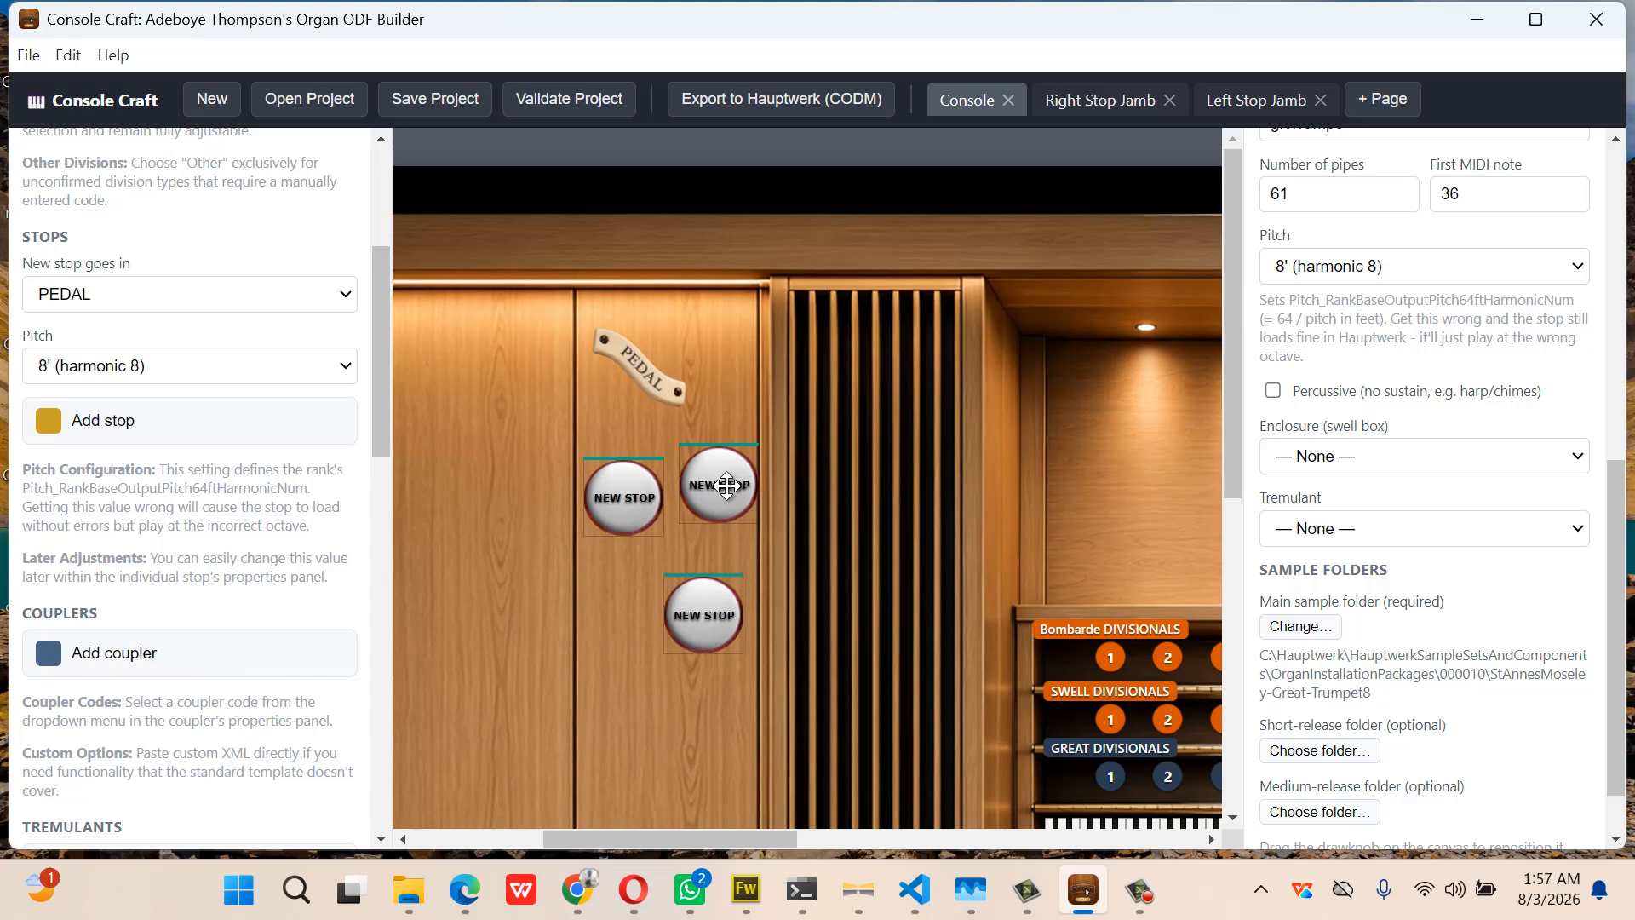
left_click(732, 487)
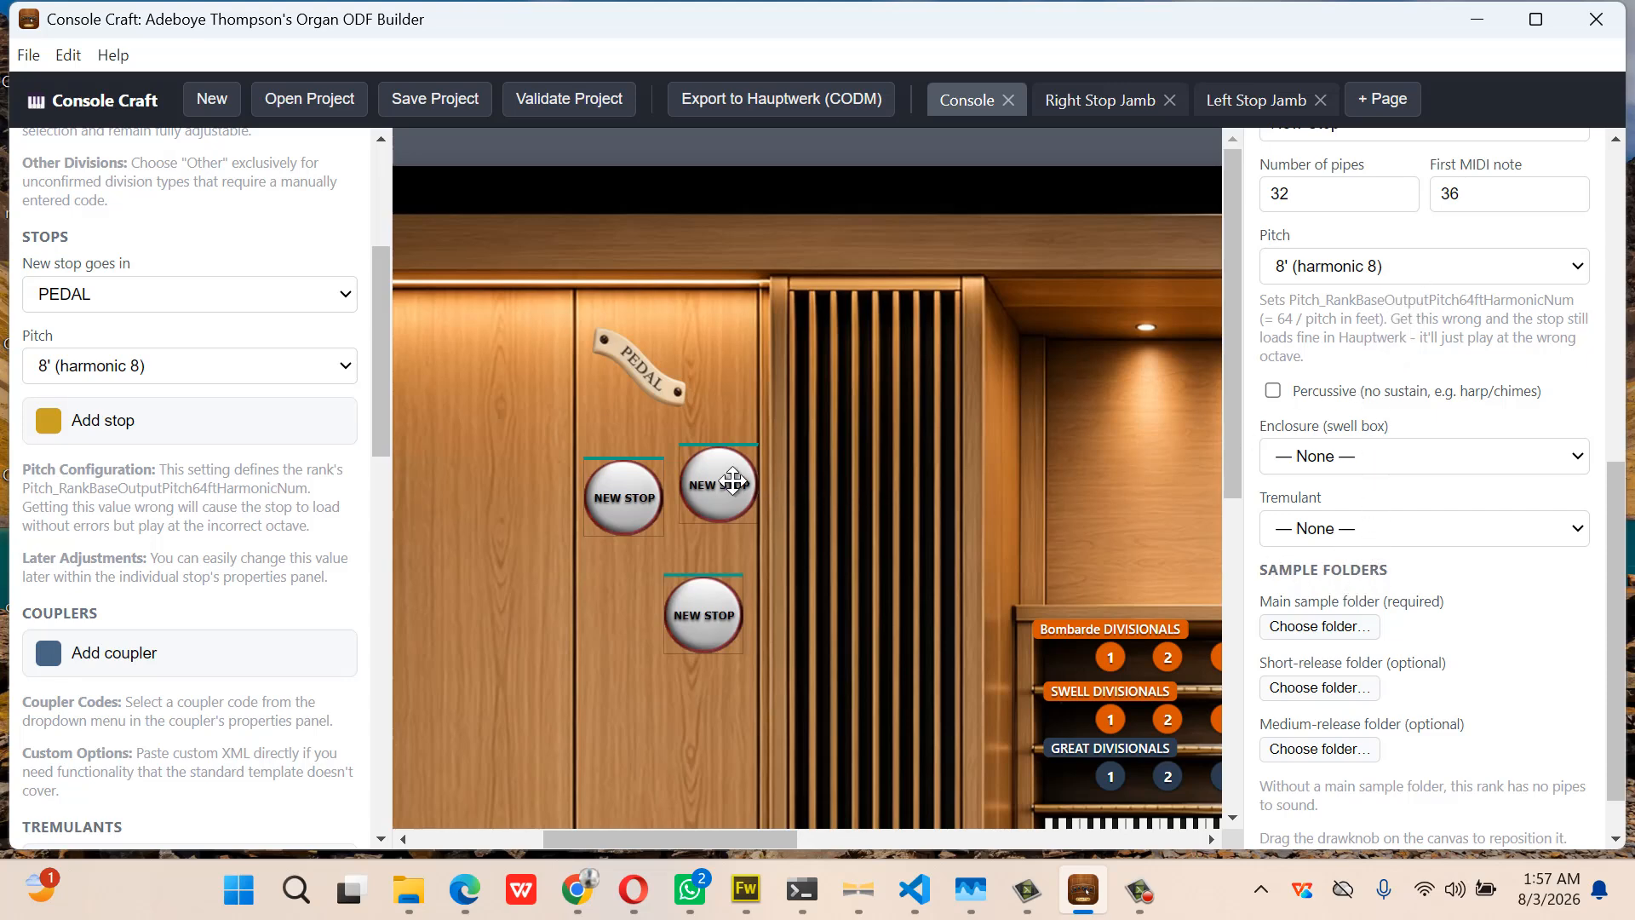
scroll(1324, 380, "up", 5)
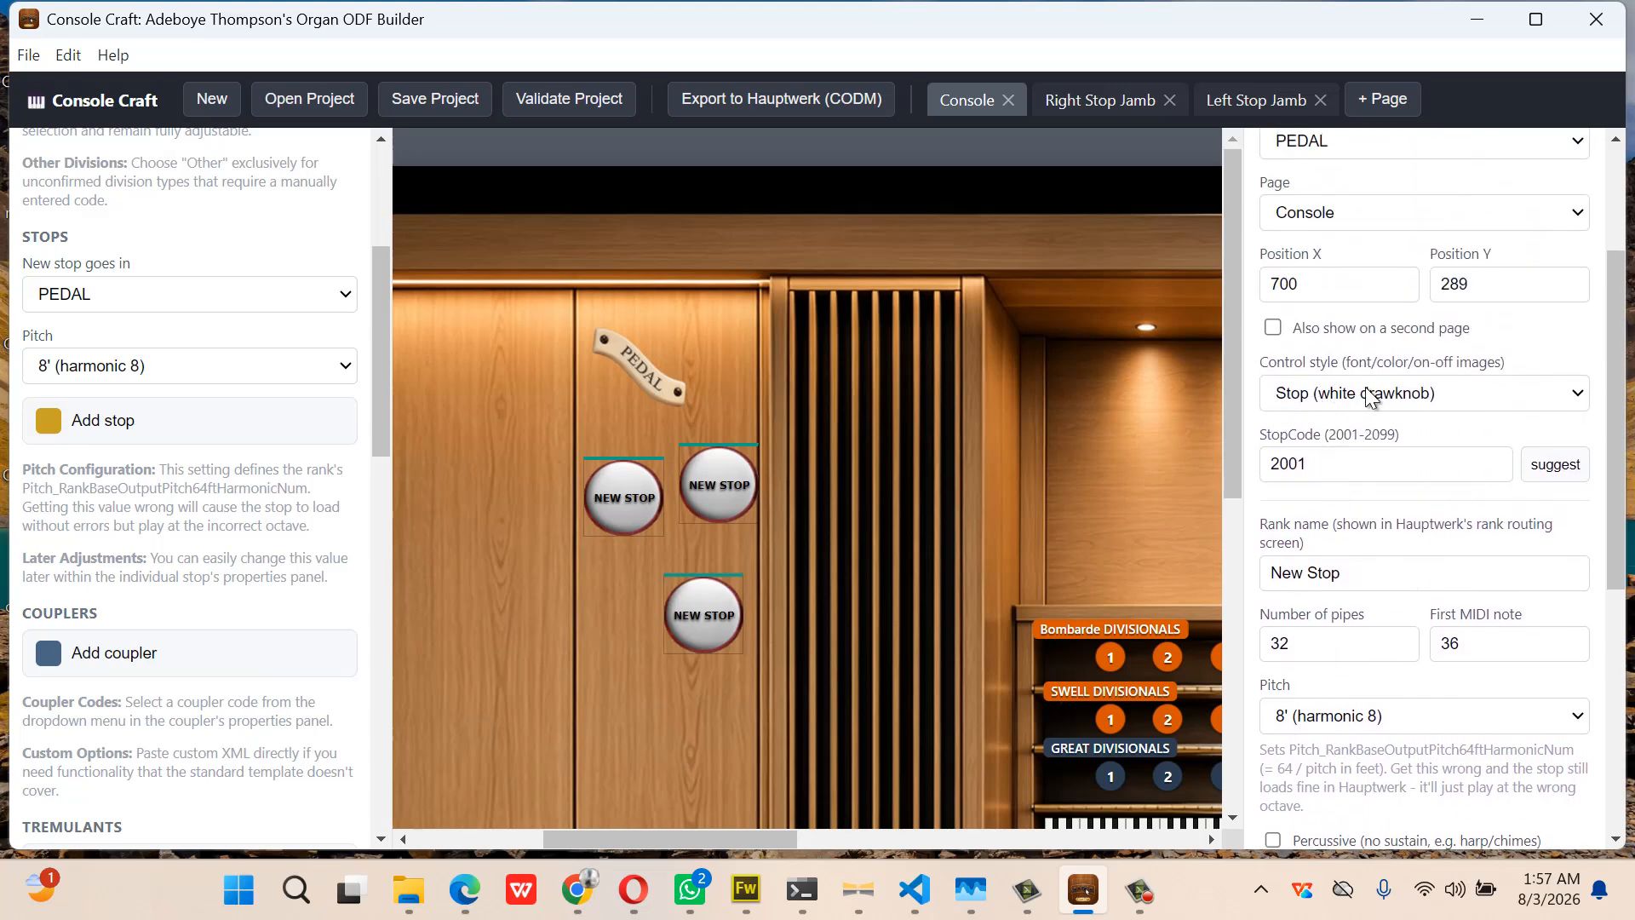
left_click(1363, 392)
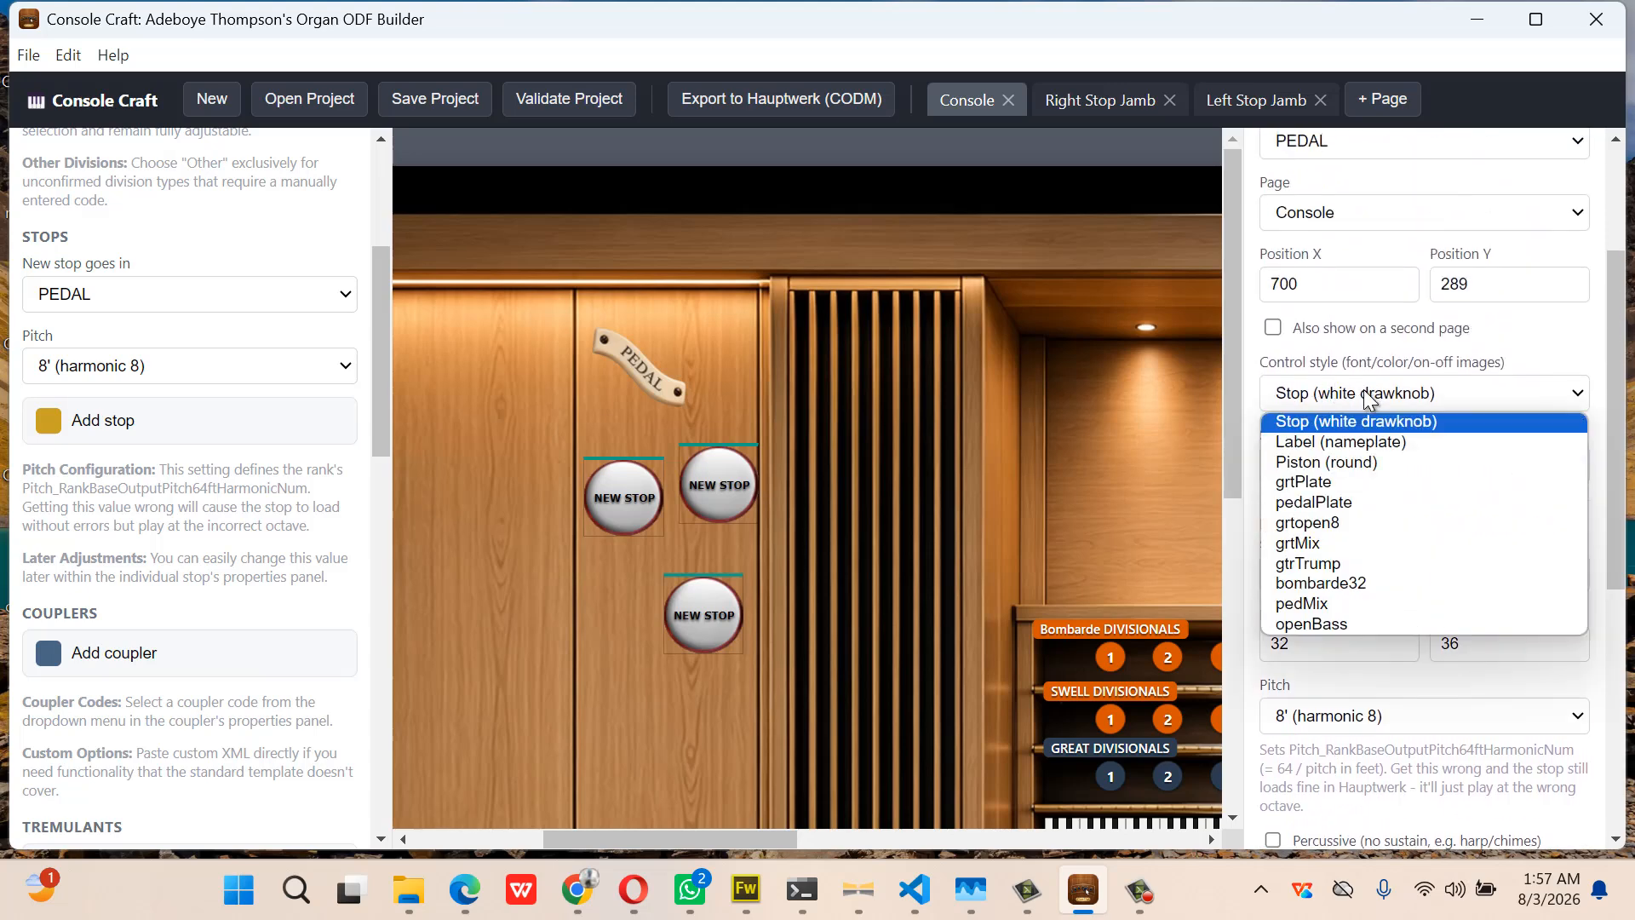
left_click(1331, 582)
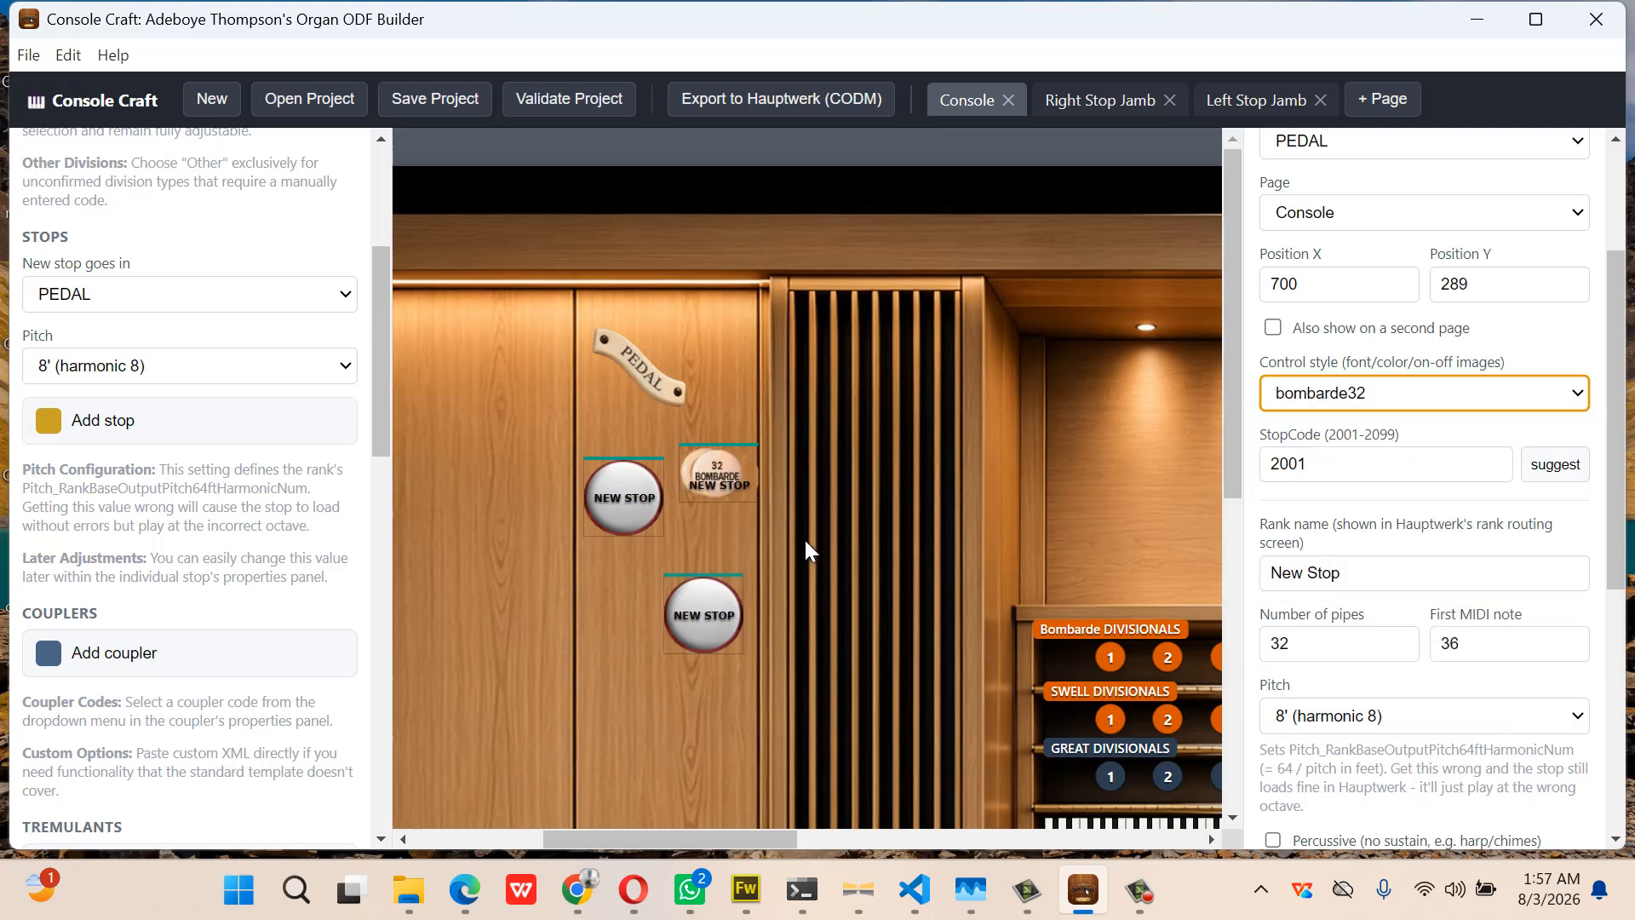
left_click_drag(710, 479, 704, 497)
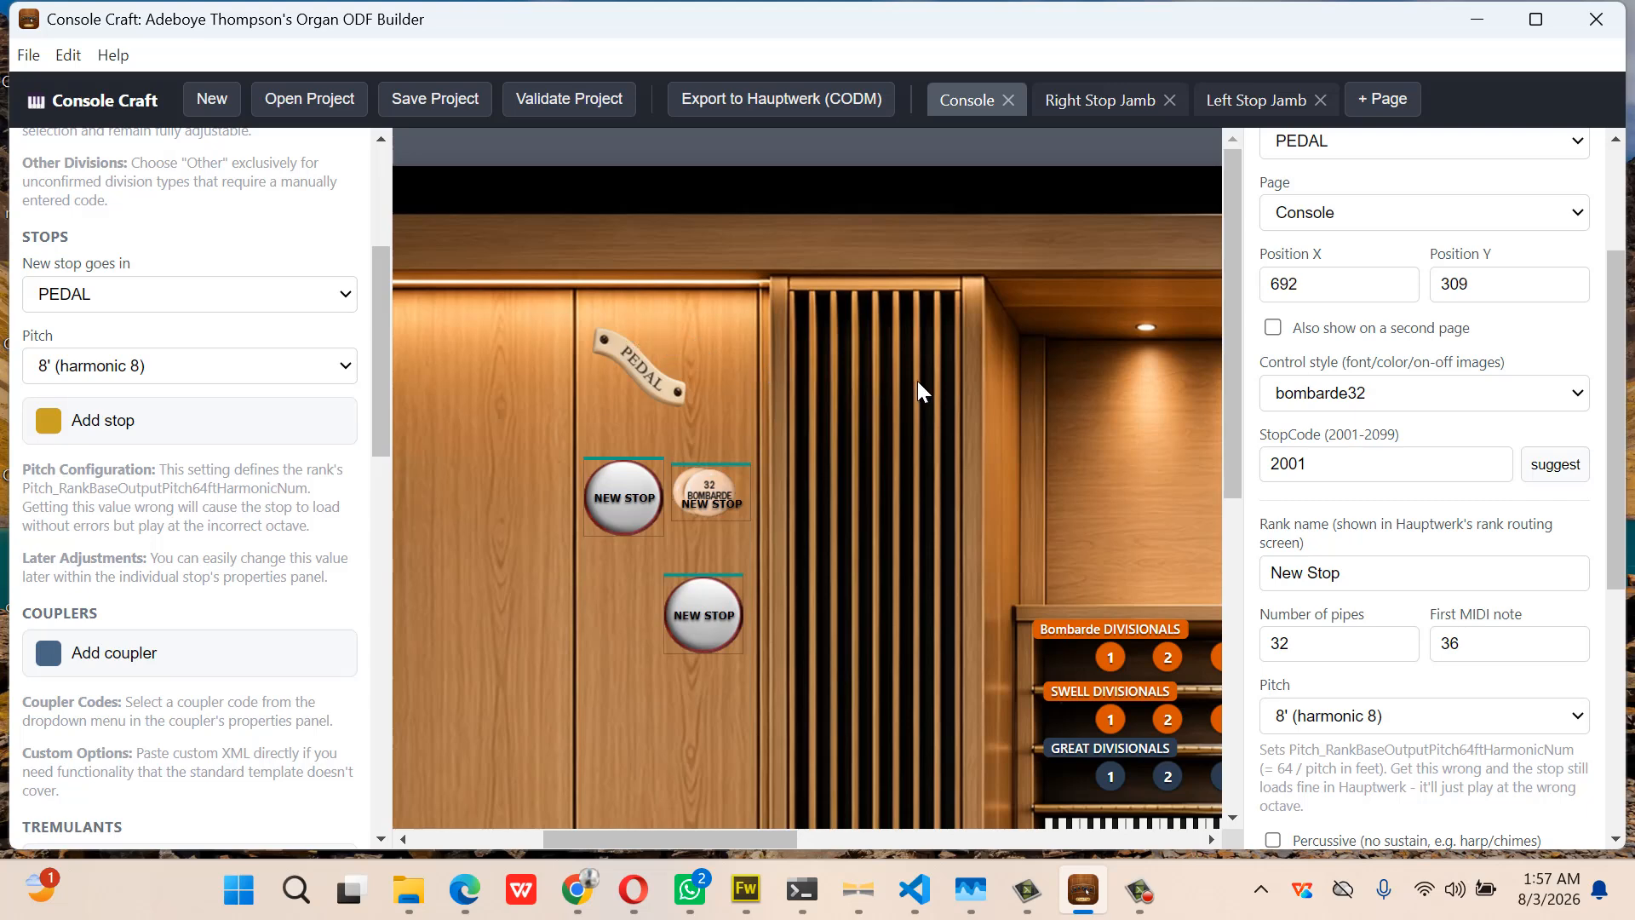
Compare against the Great Open Diapason's position values, then reselect the bombarde stop
scroll(917, 381, "right", 8)
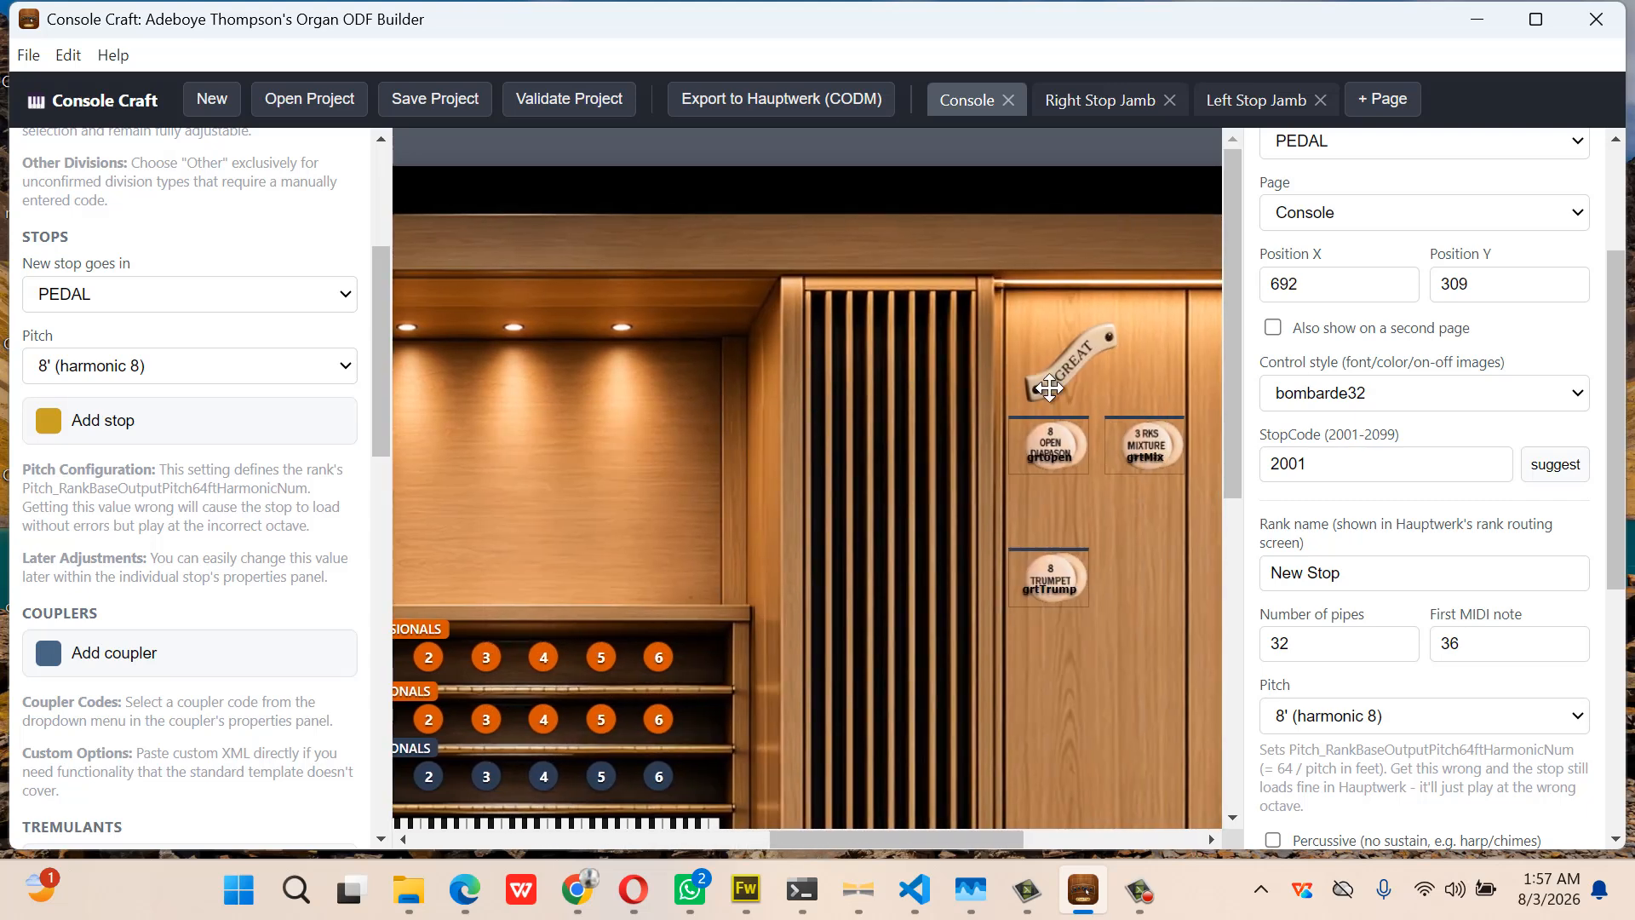
left_click(1062, 440)
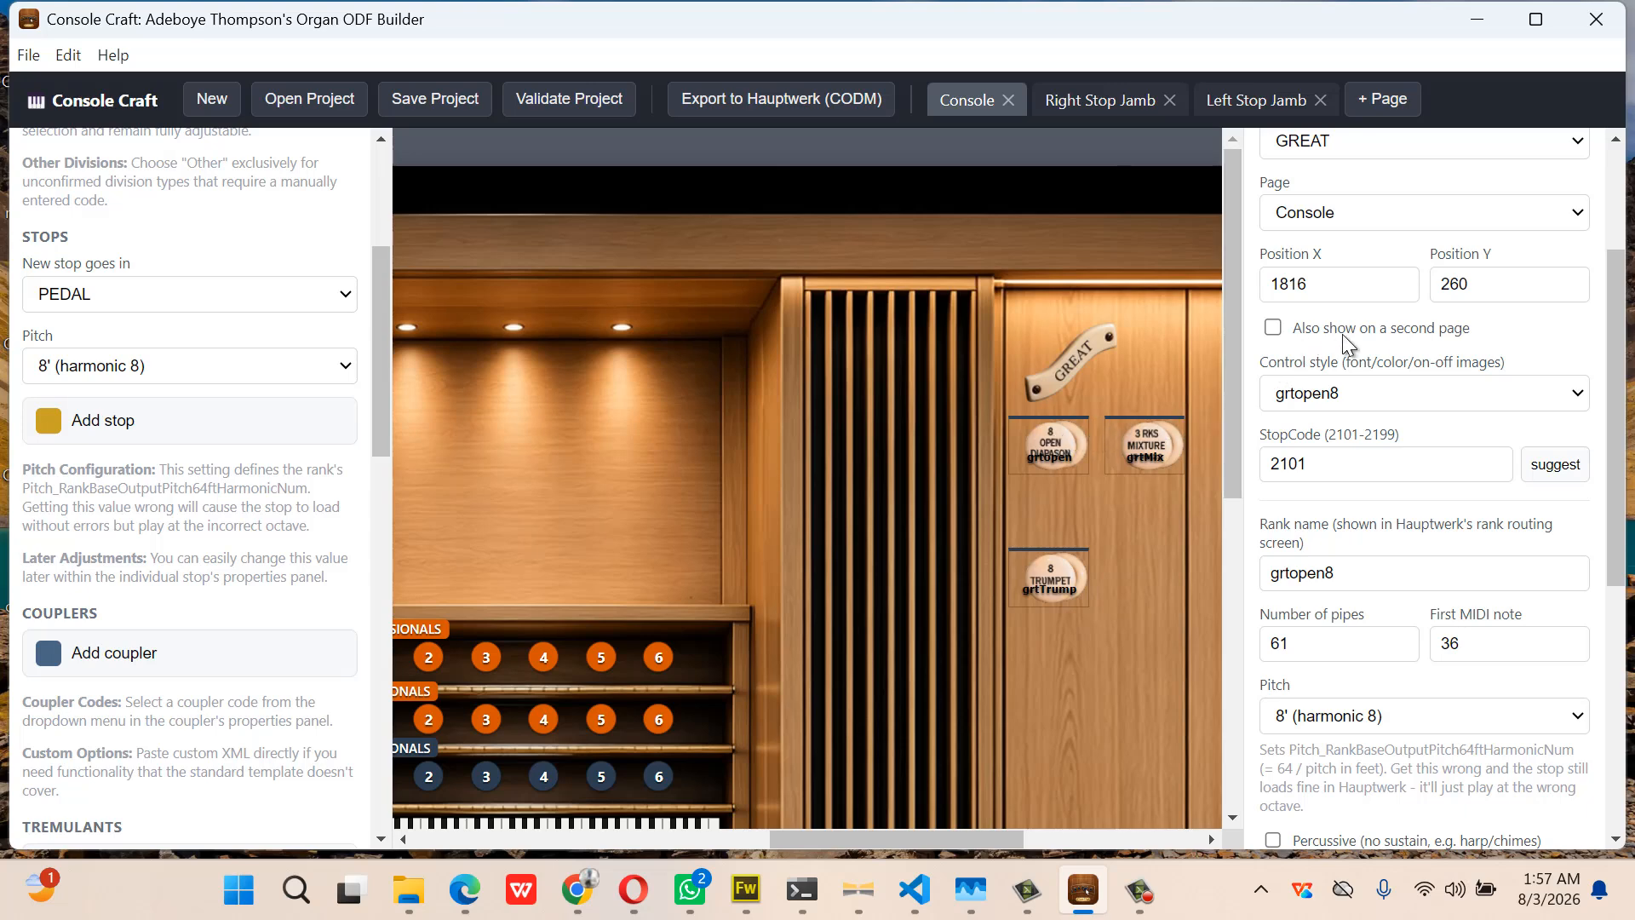
scroll(695, 503, "left", 9)
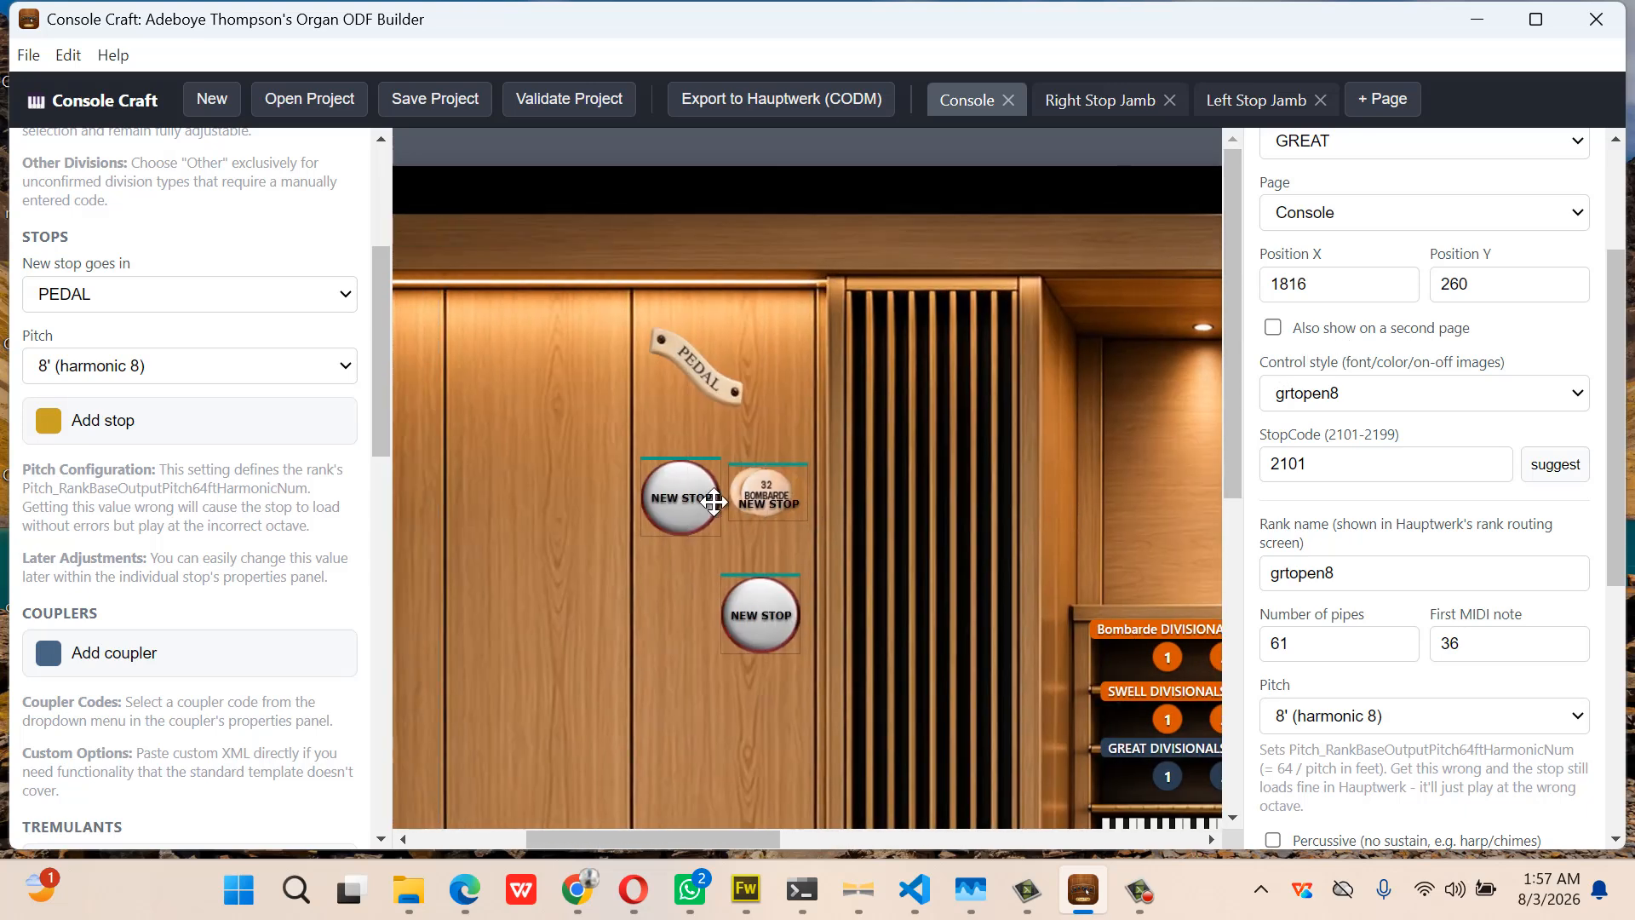
left_click(767, 492)
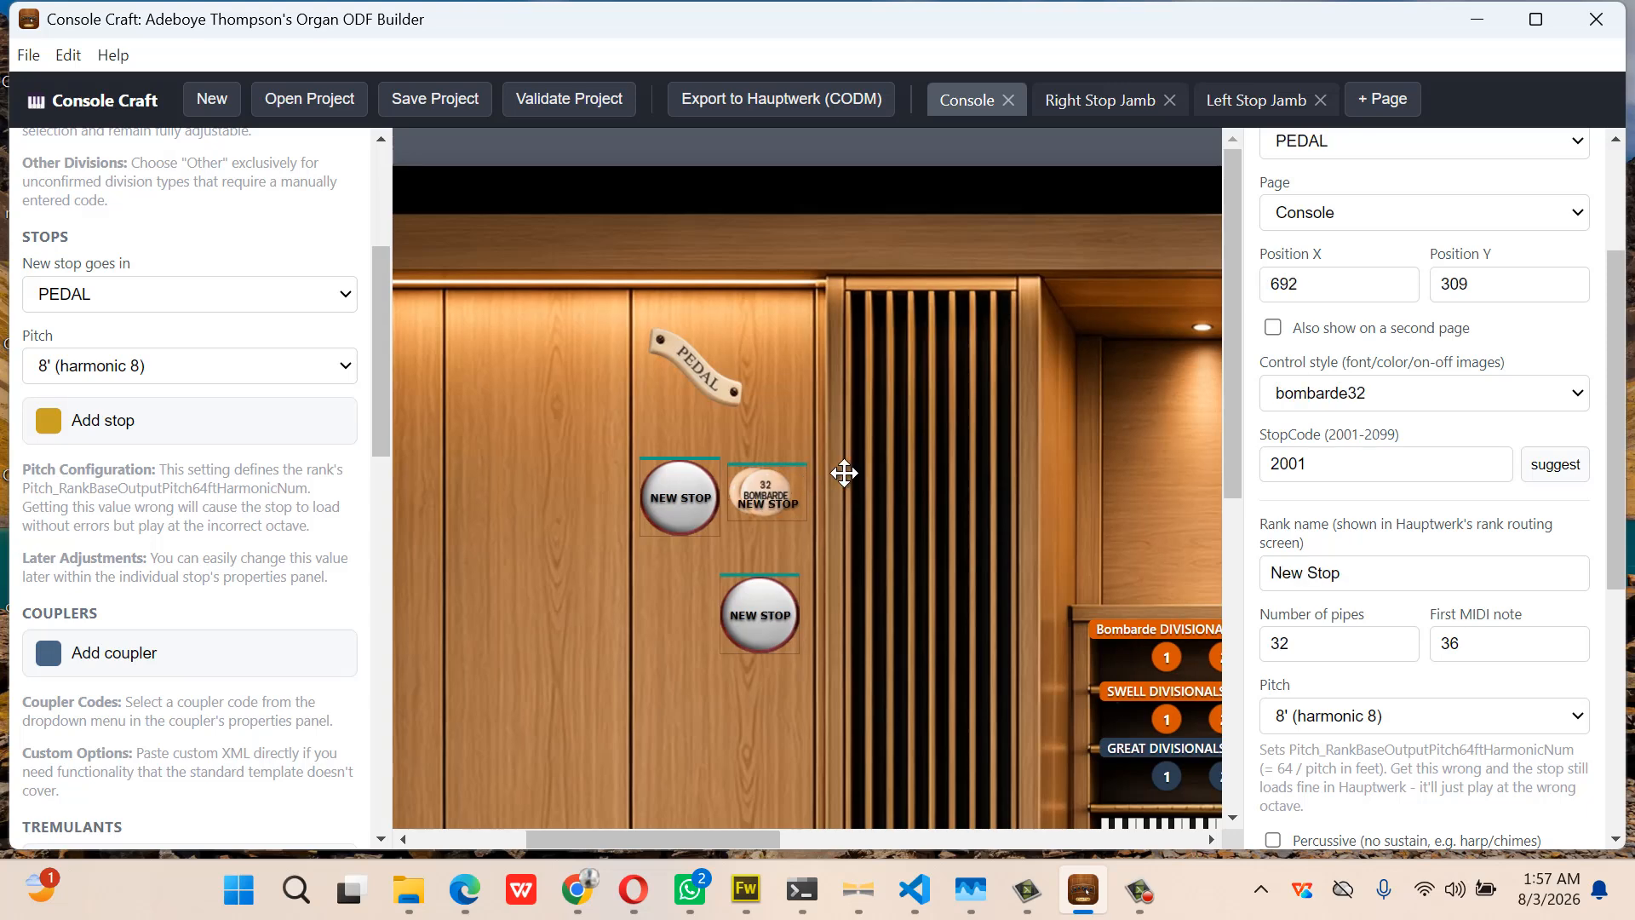
Change the Bombarde stop's Position Y from 309 to 260
left_click(1480, 286)
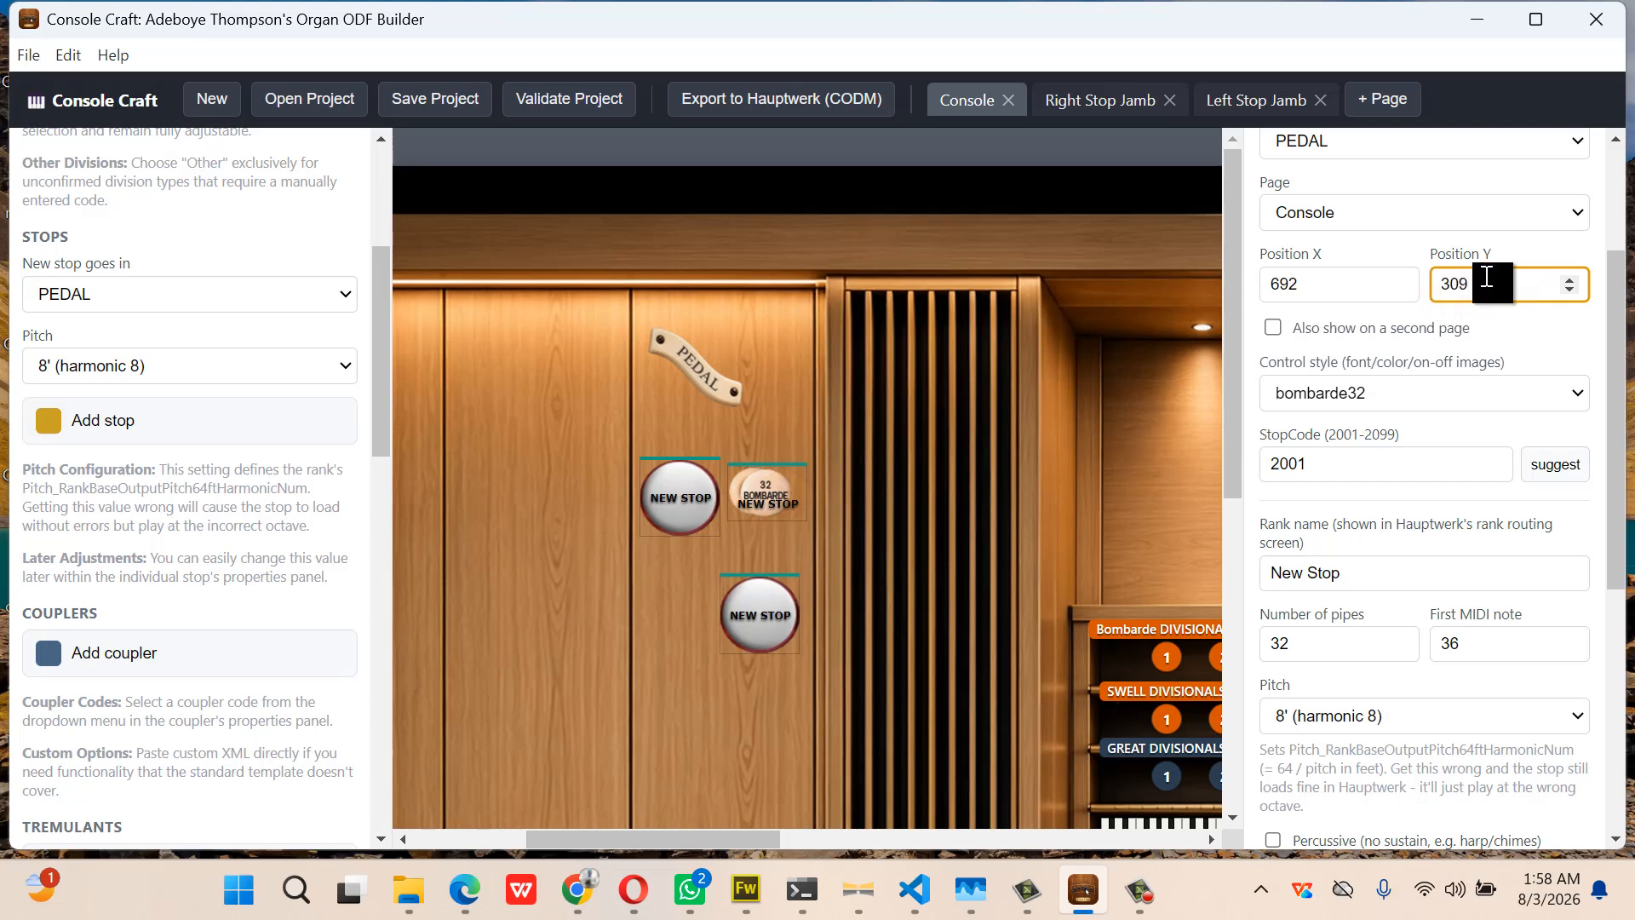
left_click_drag(1486, 277, 1436, 298)
type("260")
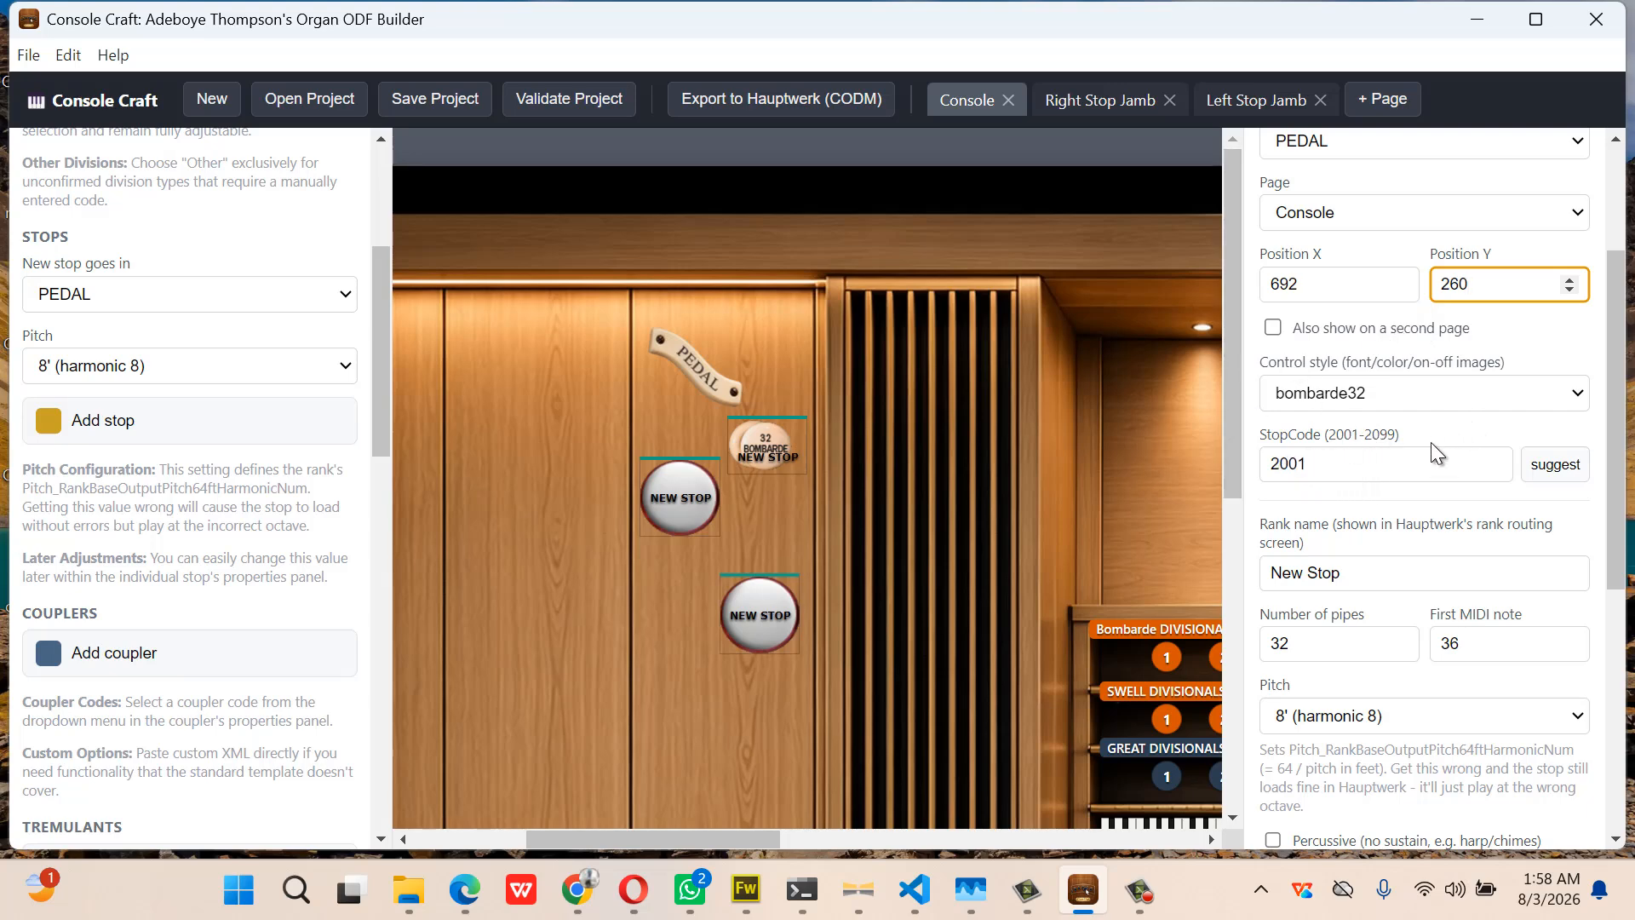
scroll(1412, 484, "down", 3)
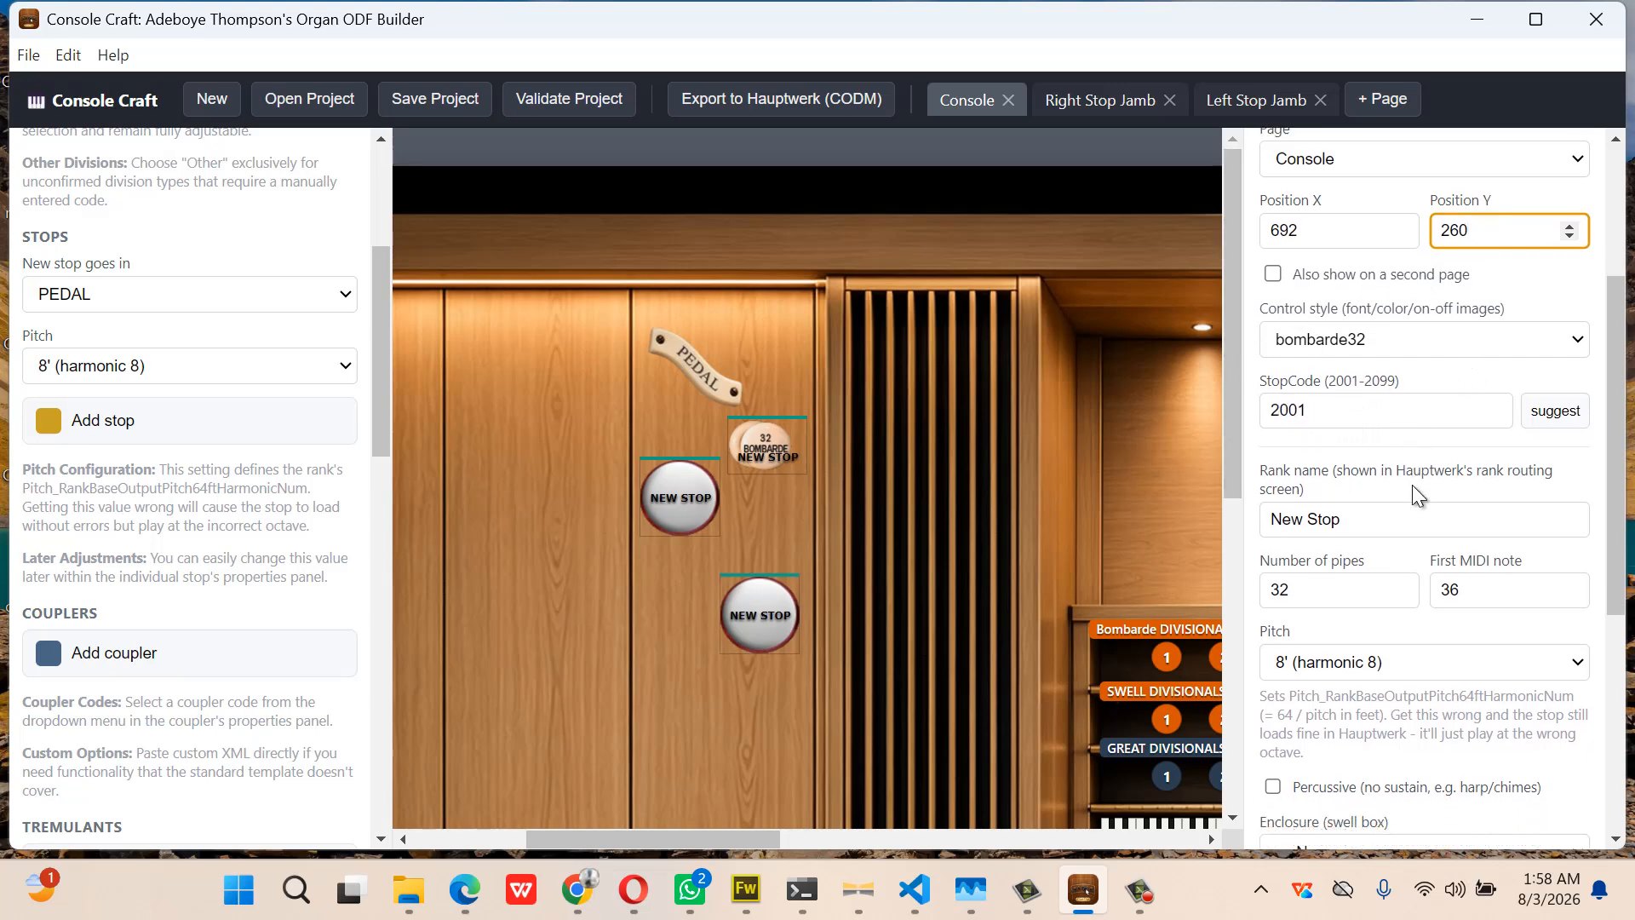
scroll(1412, 483, "down", 3)
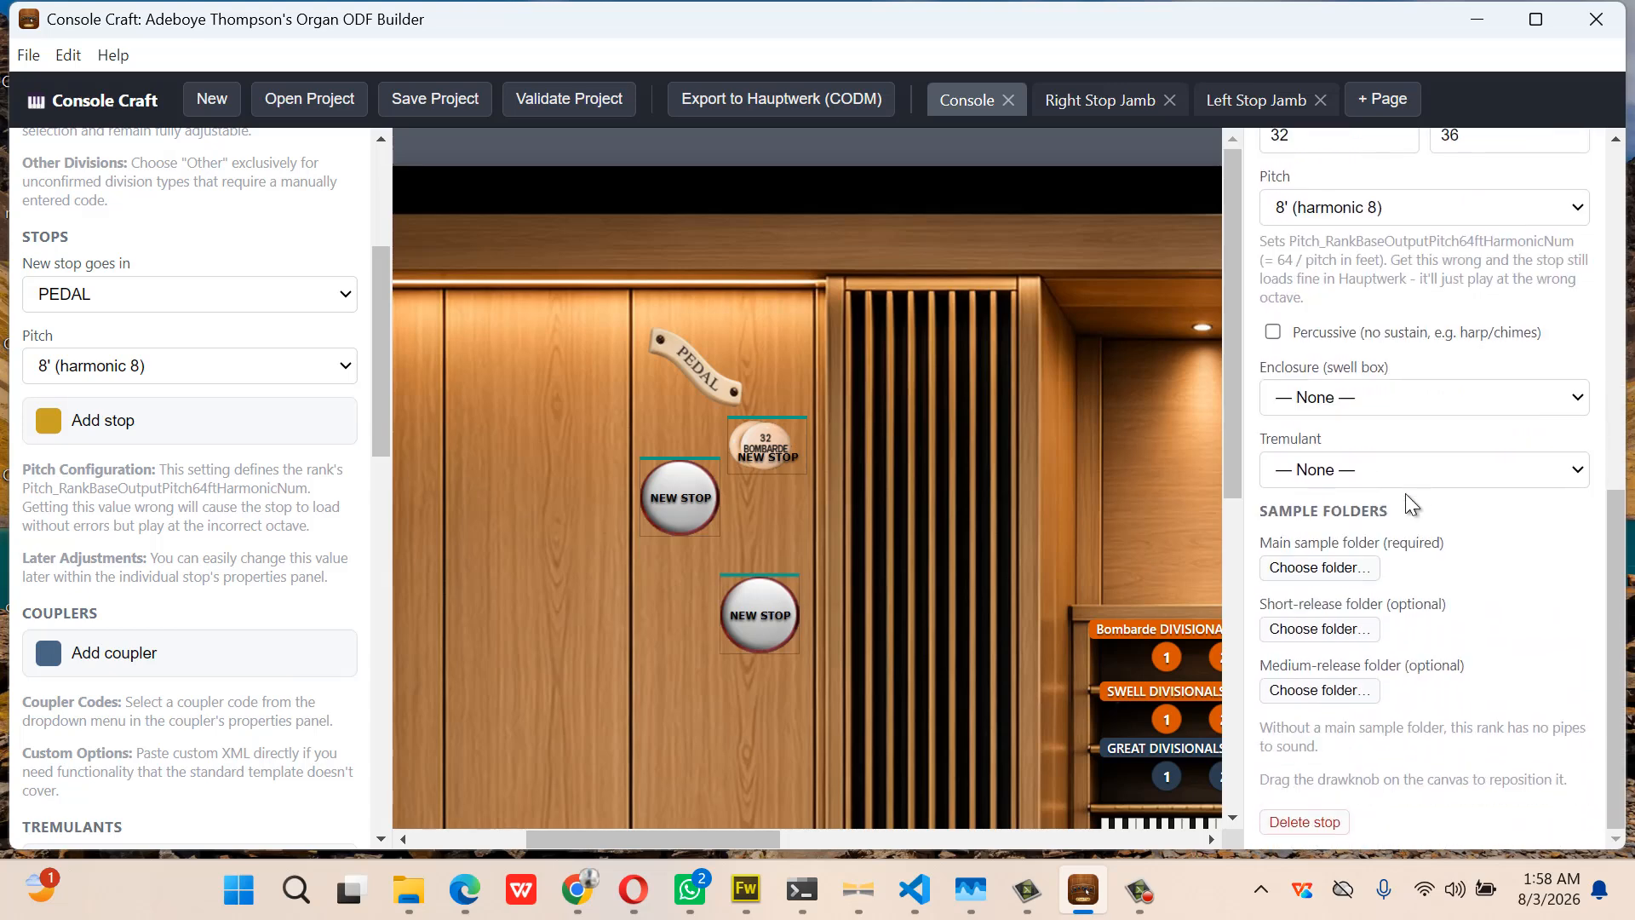
Pick StAnnesMoseley-Swell-ContraFagotto16 as the Bombarde's main sample folder
left_click(1341, 569)
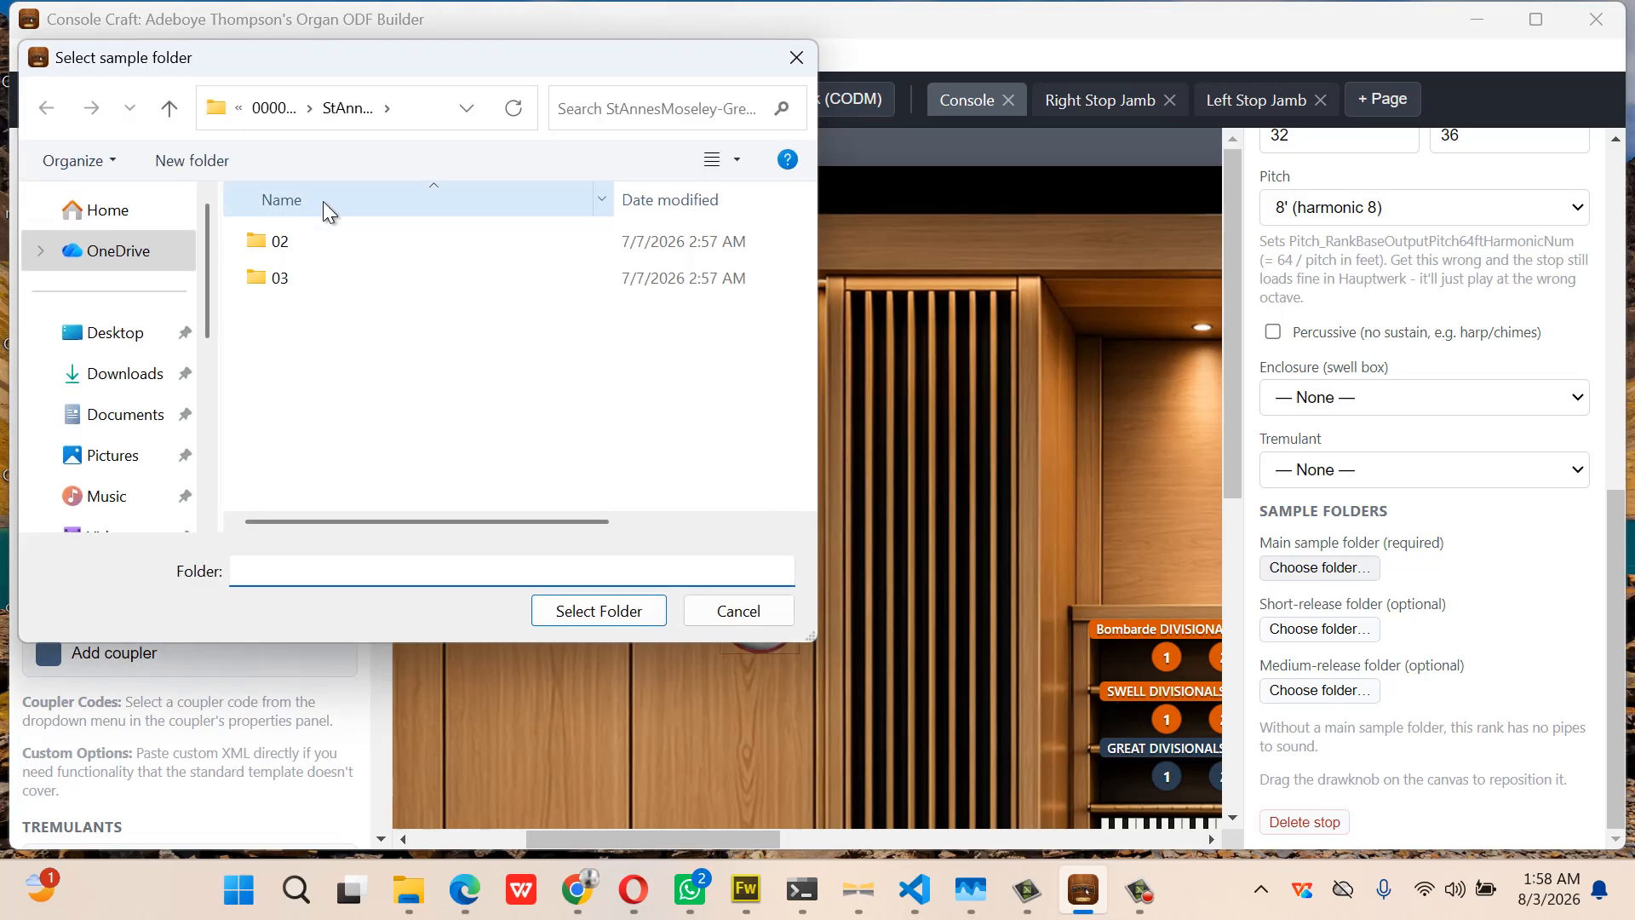
left_click(257, 126)
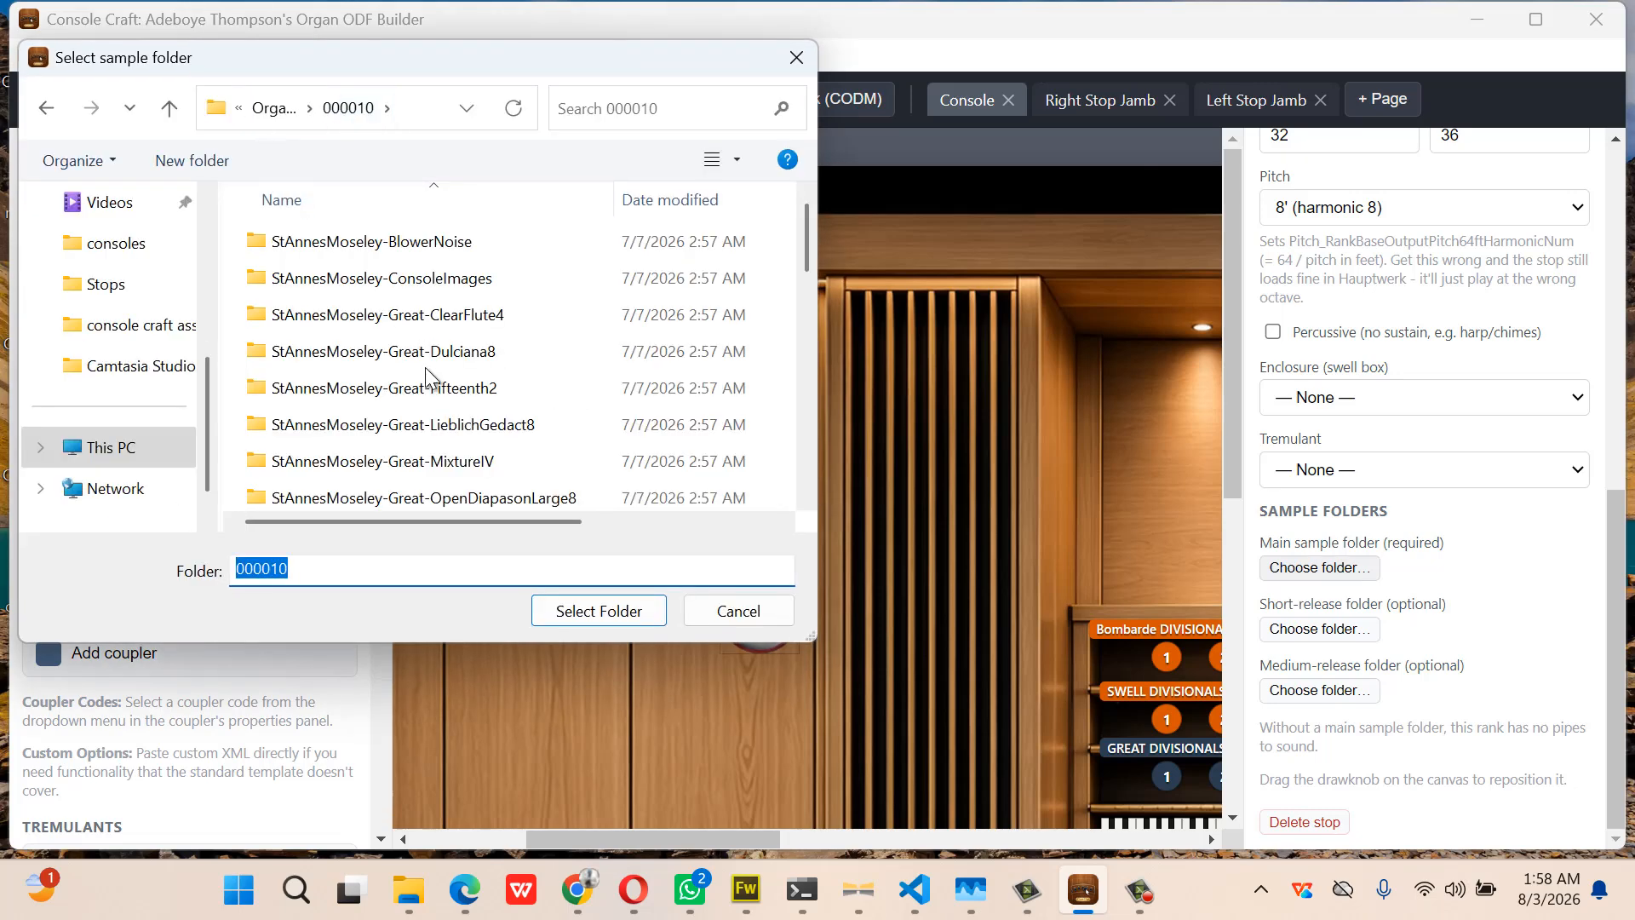
scroll(430, 386, "down", 3)
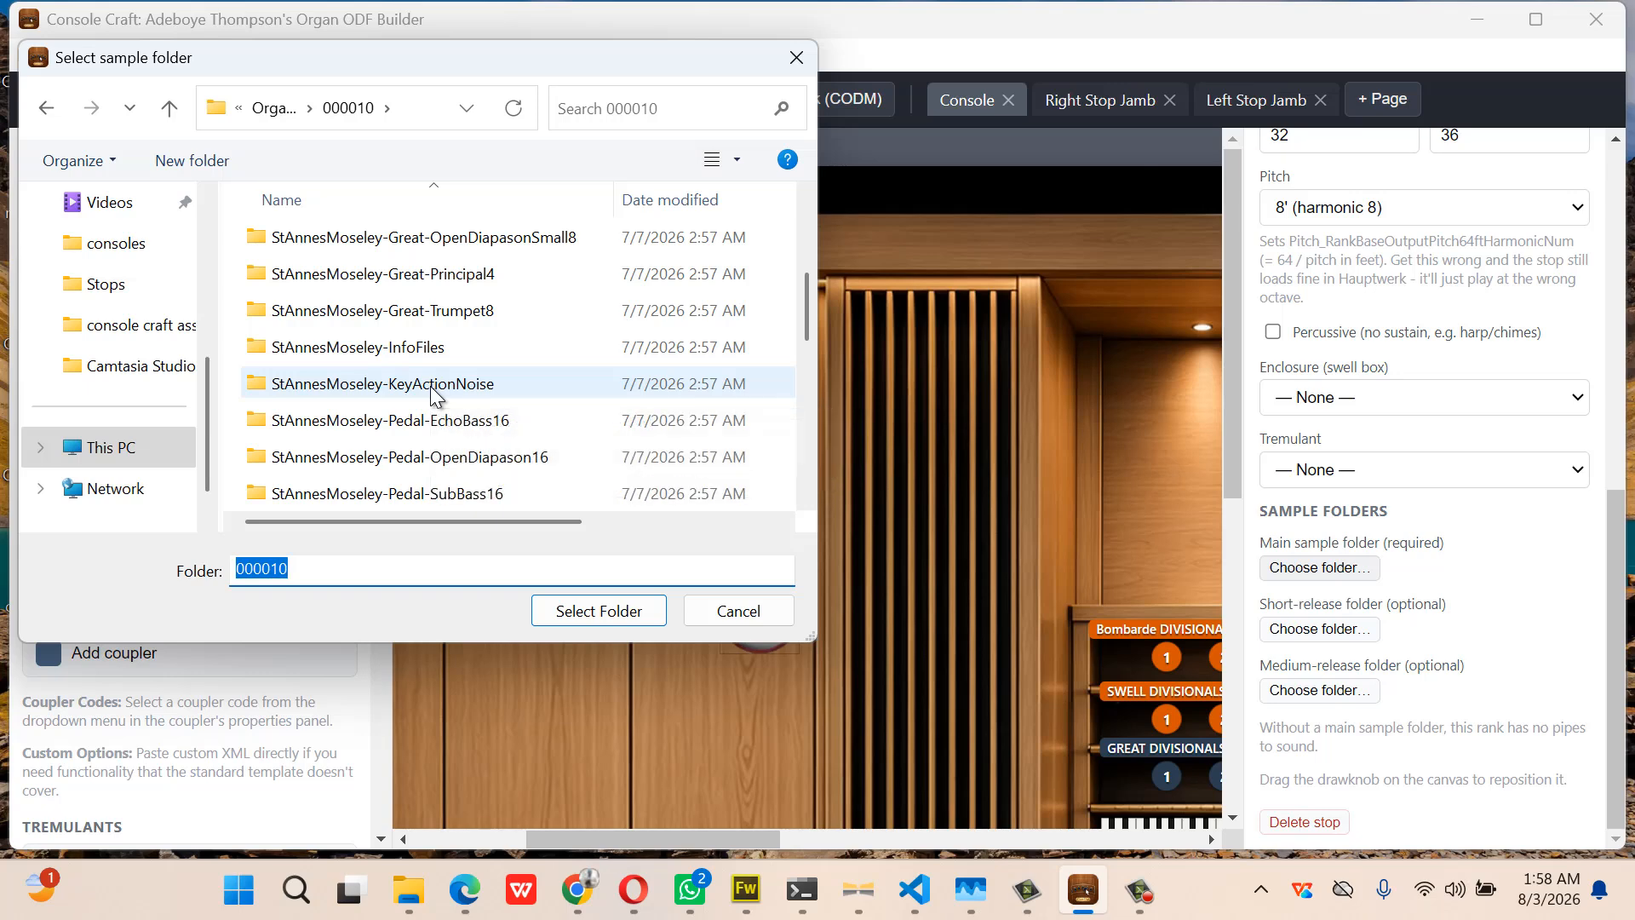
scroll(431, 386, "down", 2)
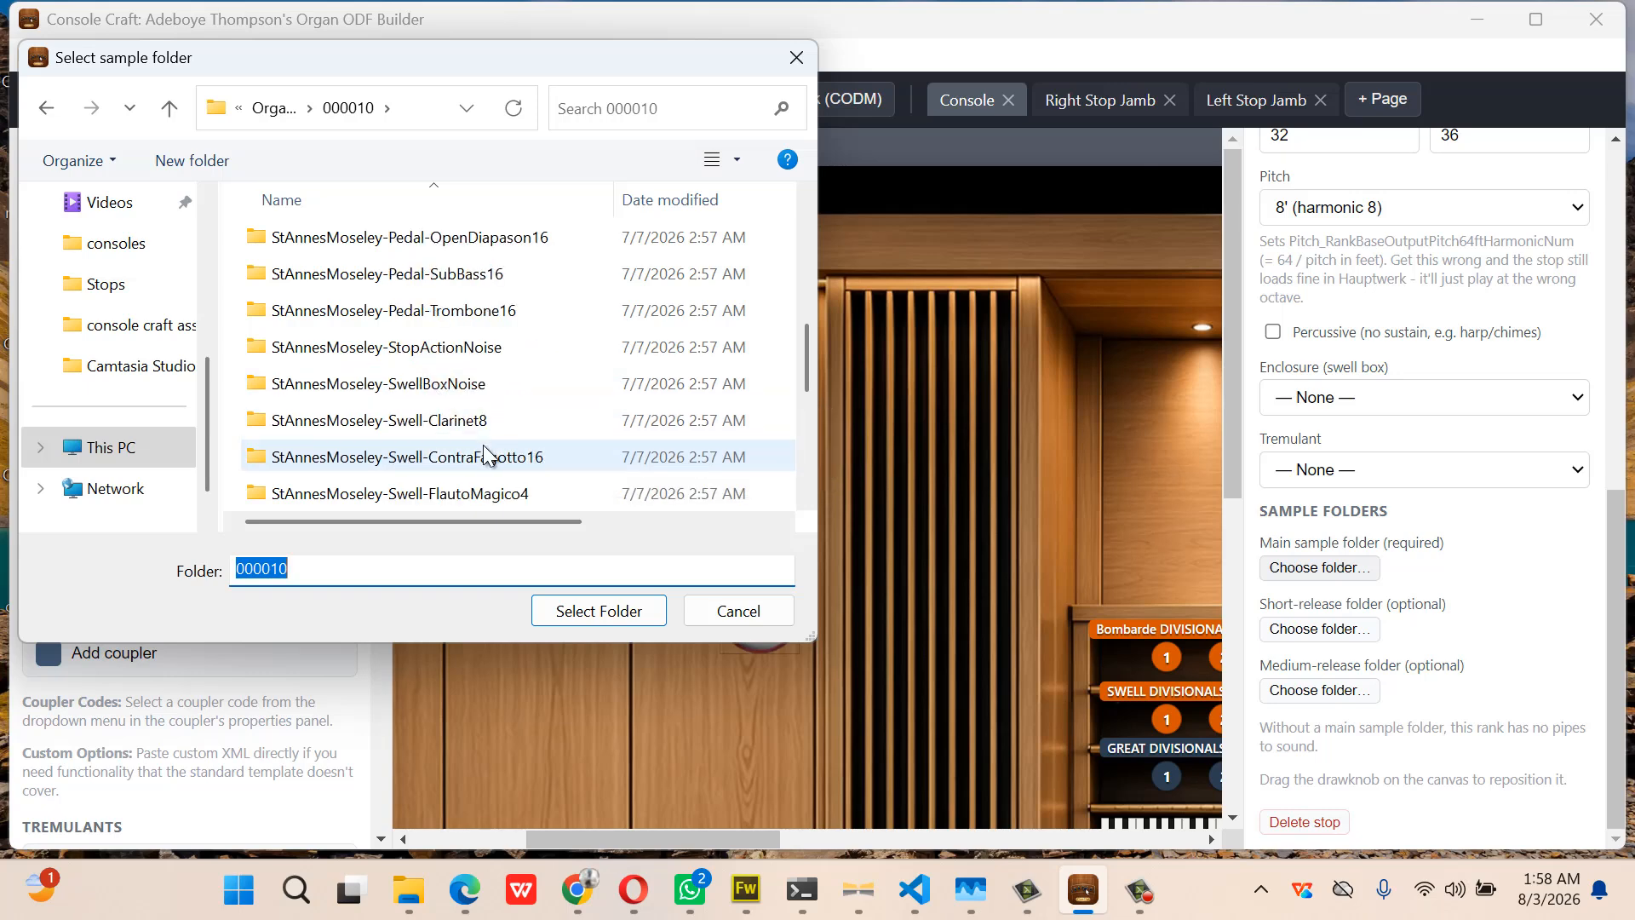
double_click(490, 458)
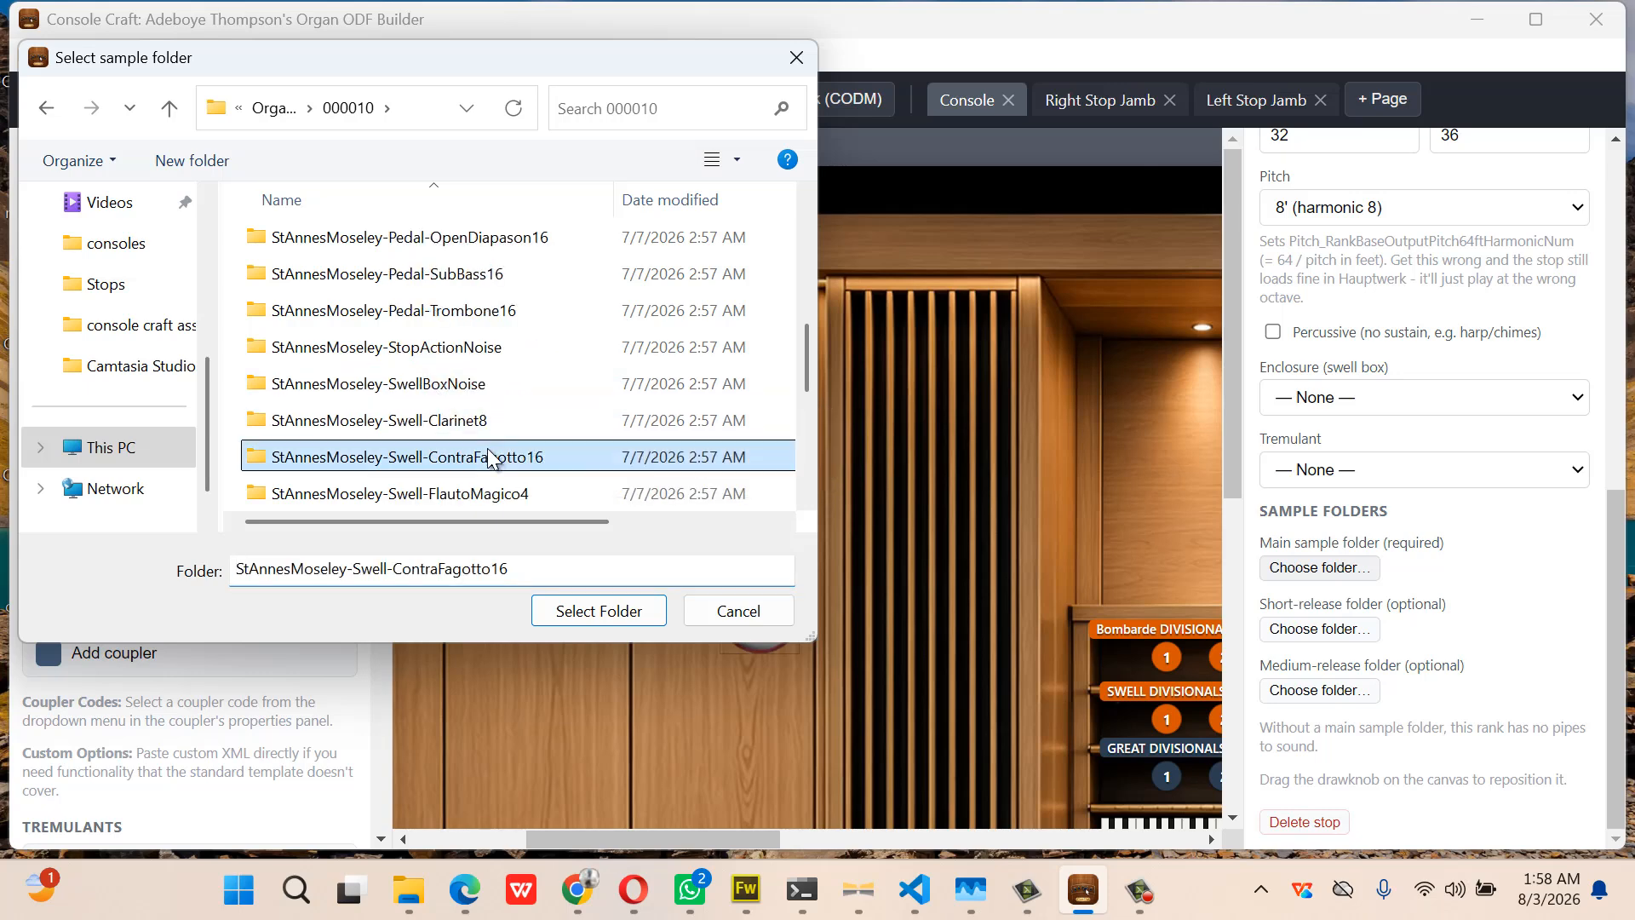
left_click(633, 622)
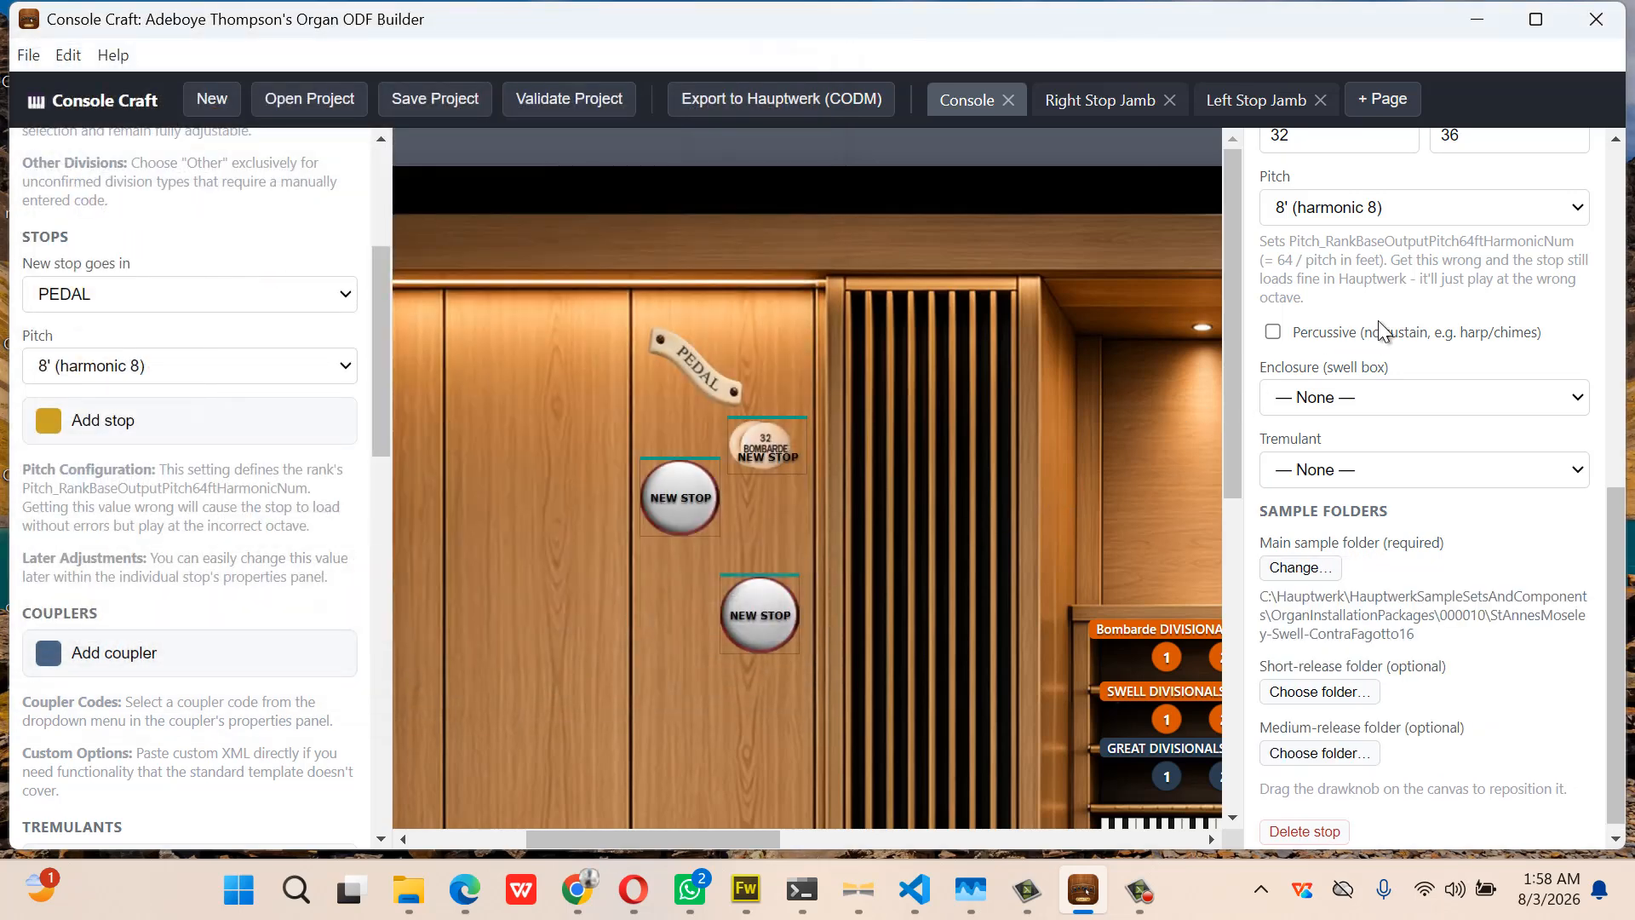
Choose 32' (harmonic 2) as the Bombarde's pitch and keep Enclosure at None
left_click(1404, 218)
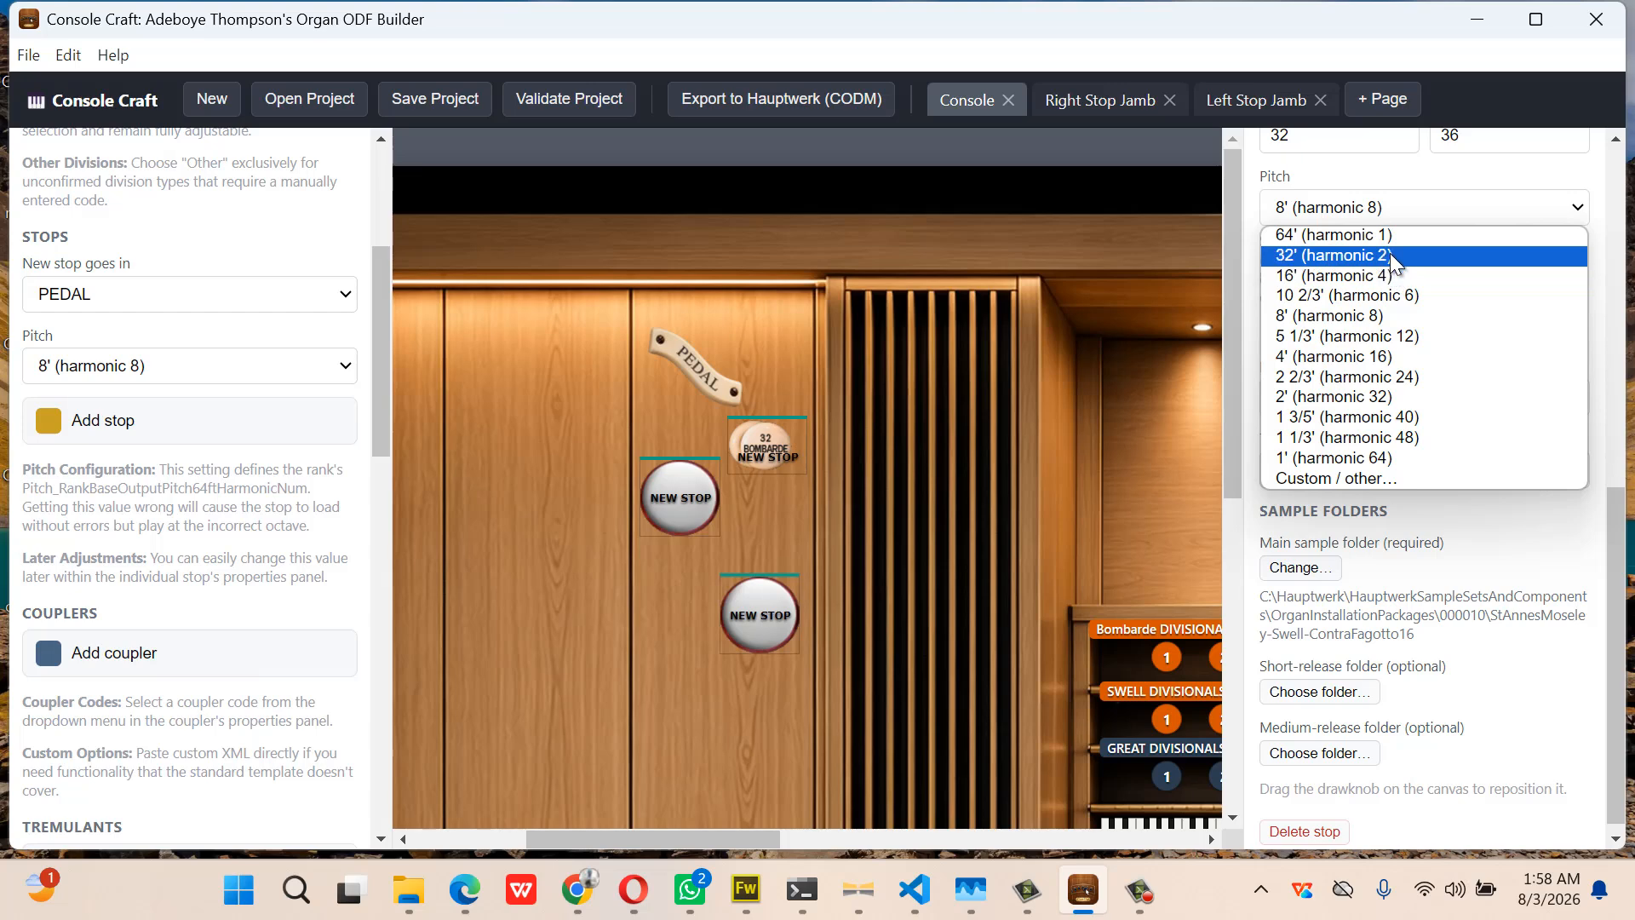
left_click(1389, 255)
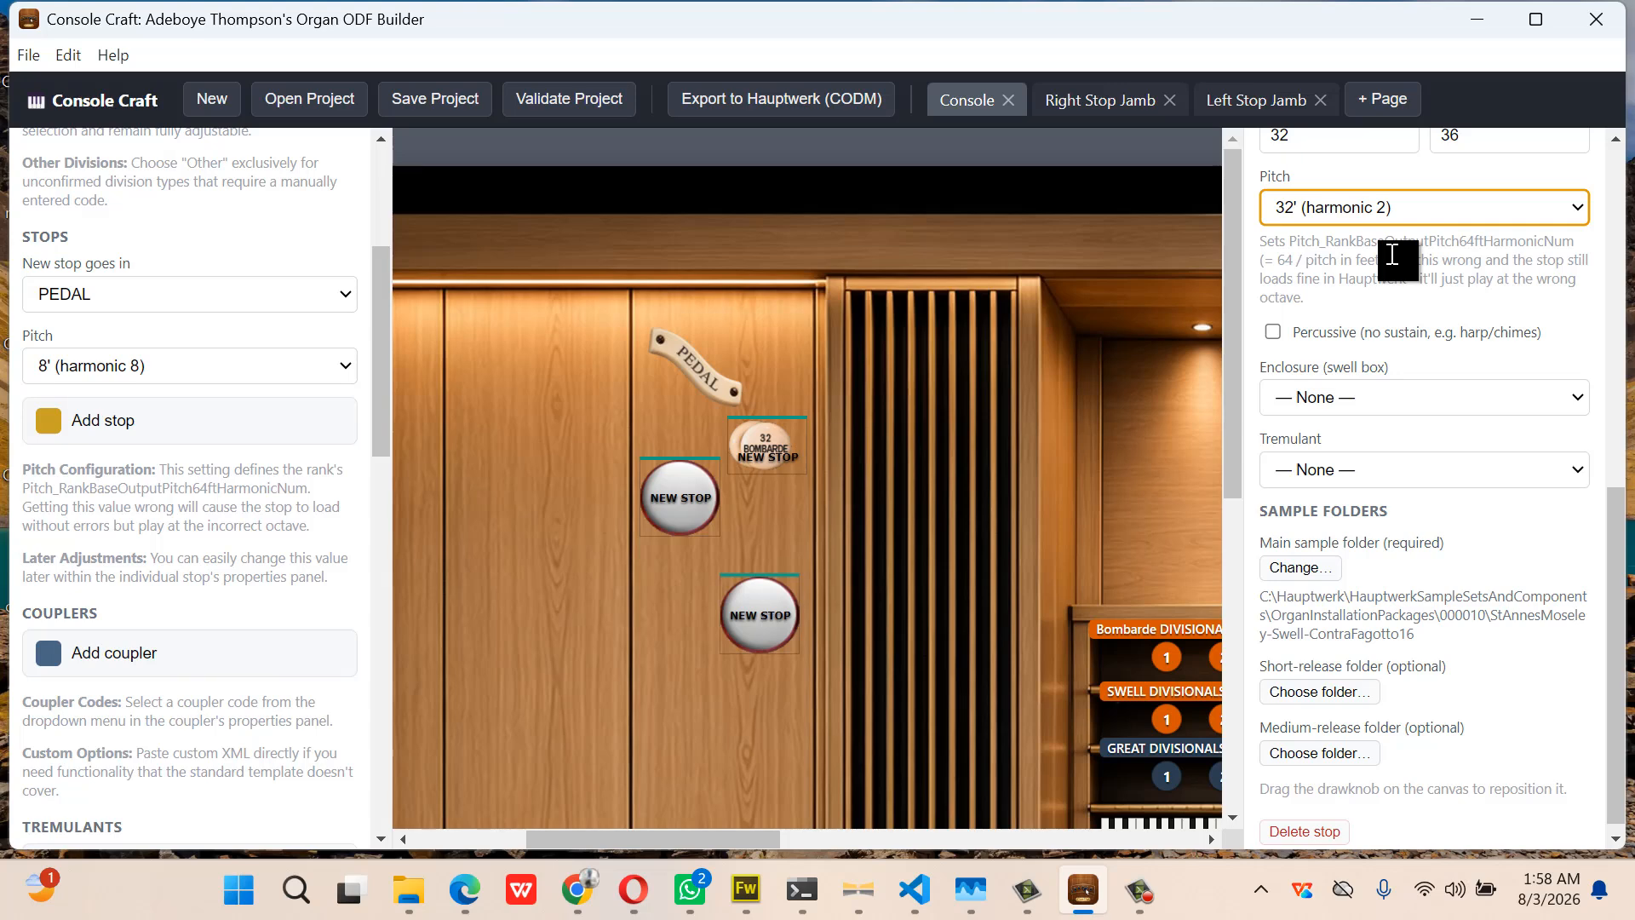
left_click(1424, 397)
left_click(1423, 397)
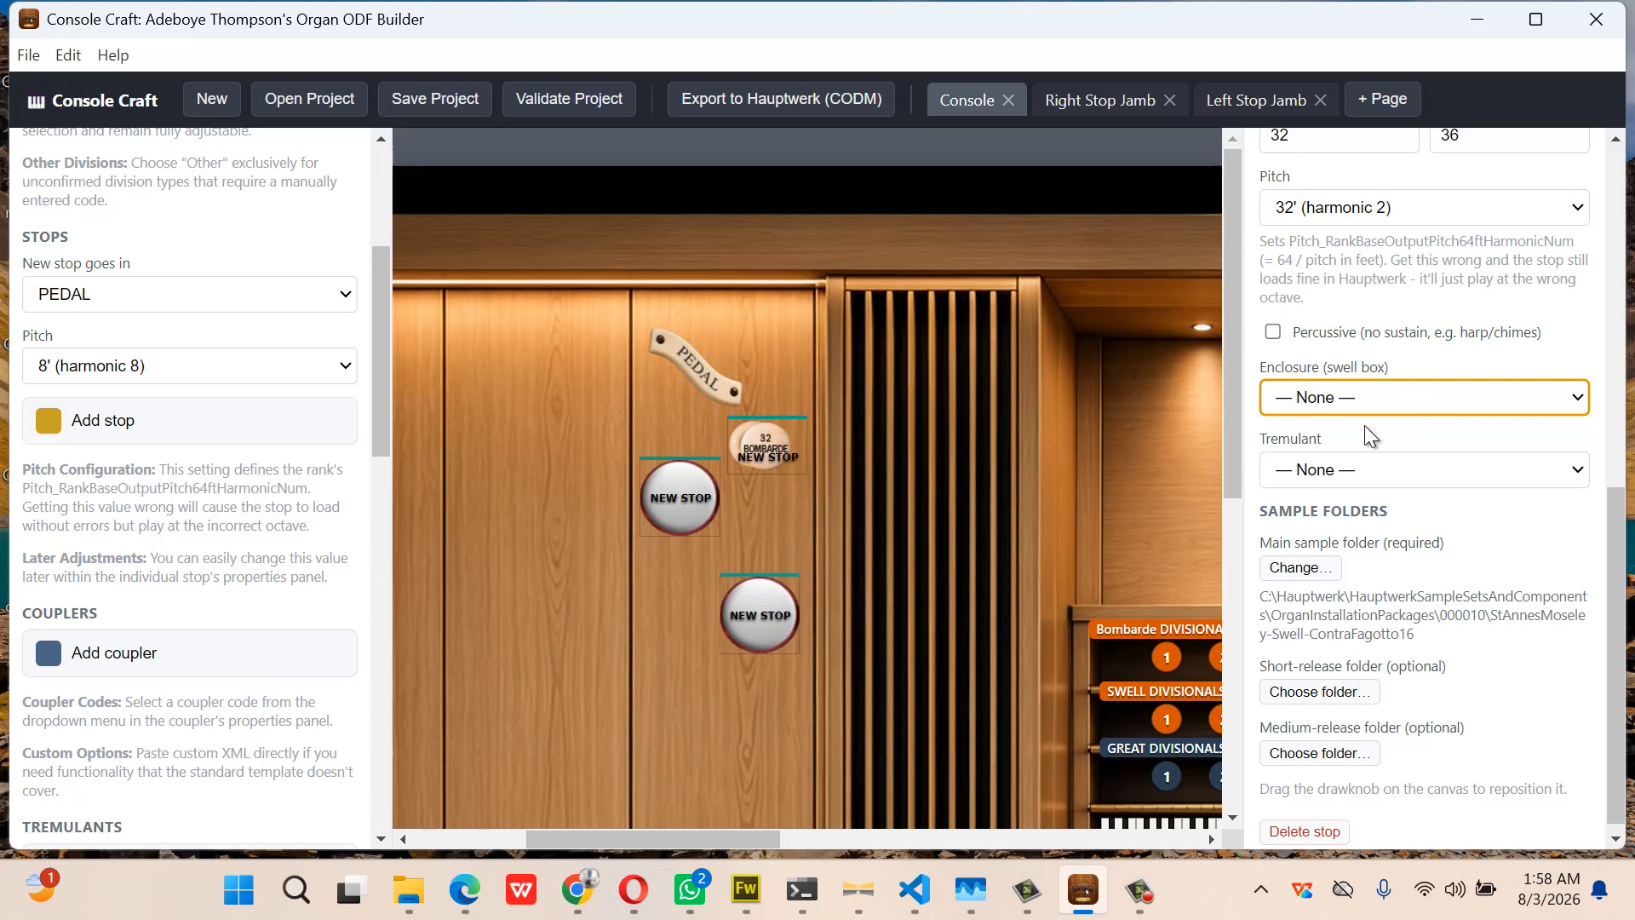
scroll(1140, 496, "down", 7)
scroll(1139, 496, "right", 2)
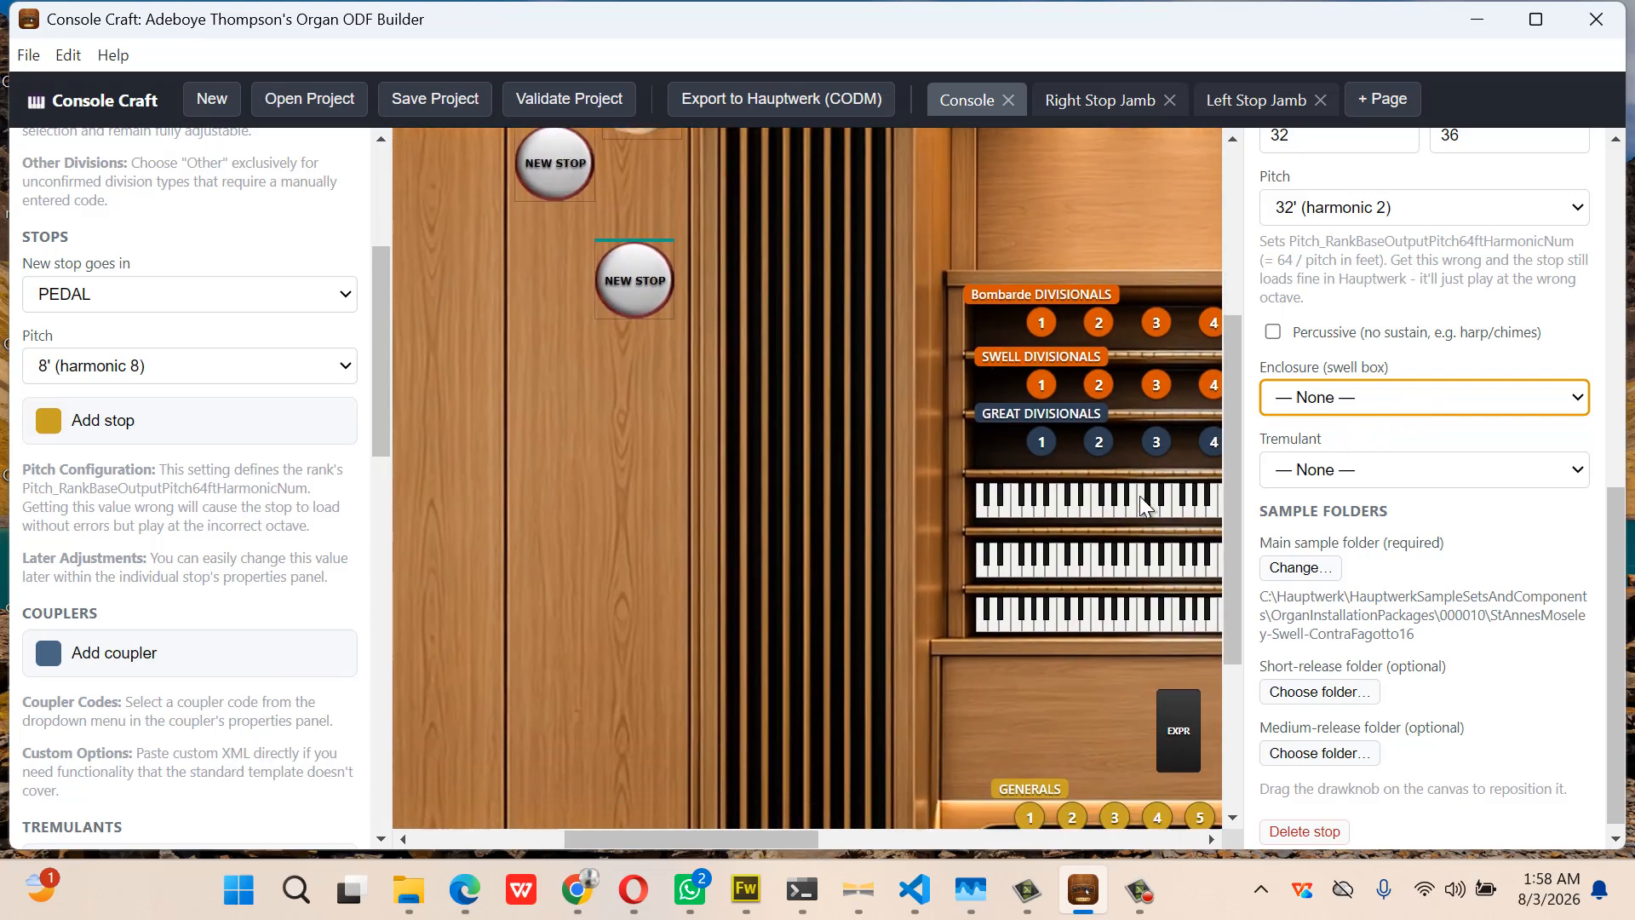
Replace the EXPR enclosure's name New Enclosure with Swell
left_click(1179, 498)
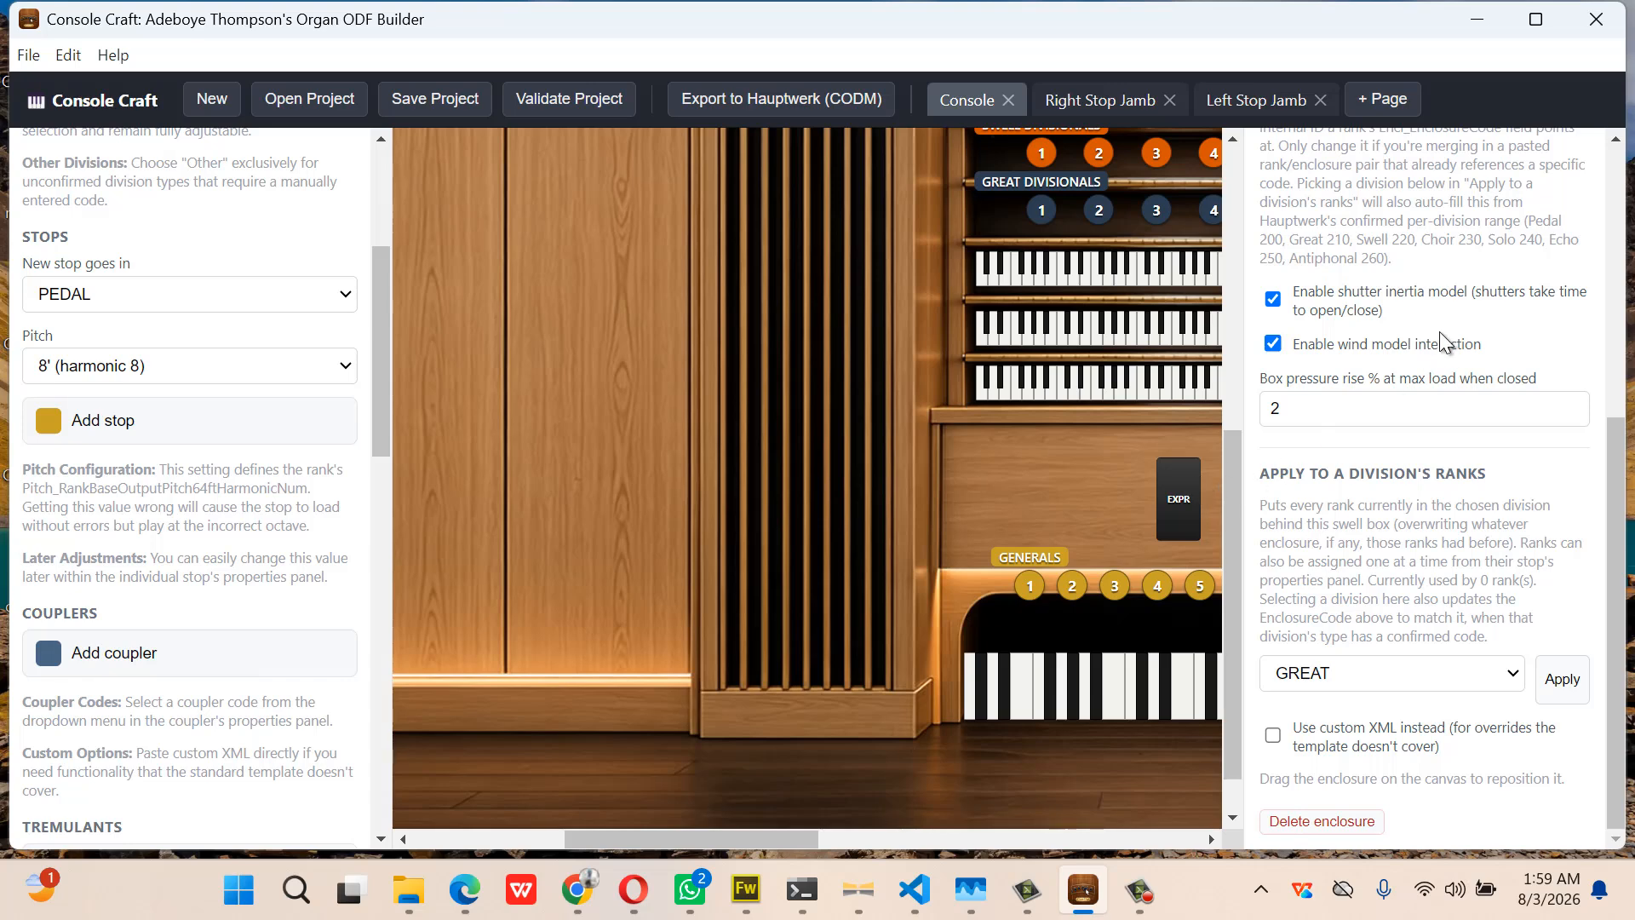
scroll(1439, 330, "up", 5)
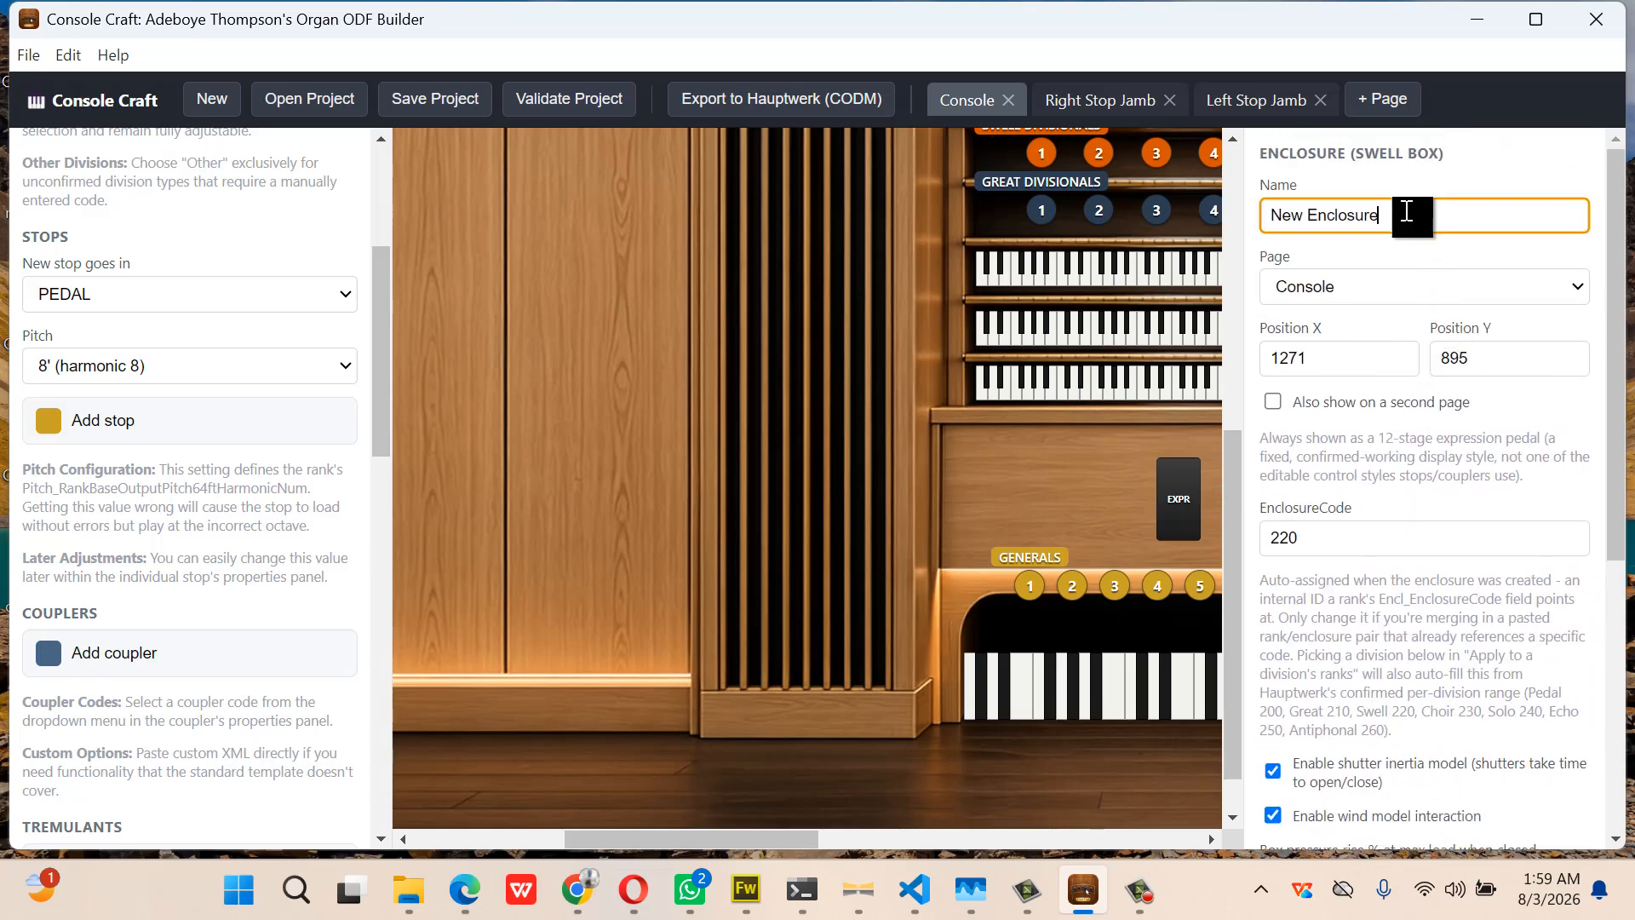
left_click_drag(1409, 214, 1267, 232)
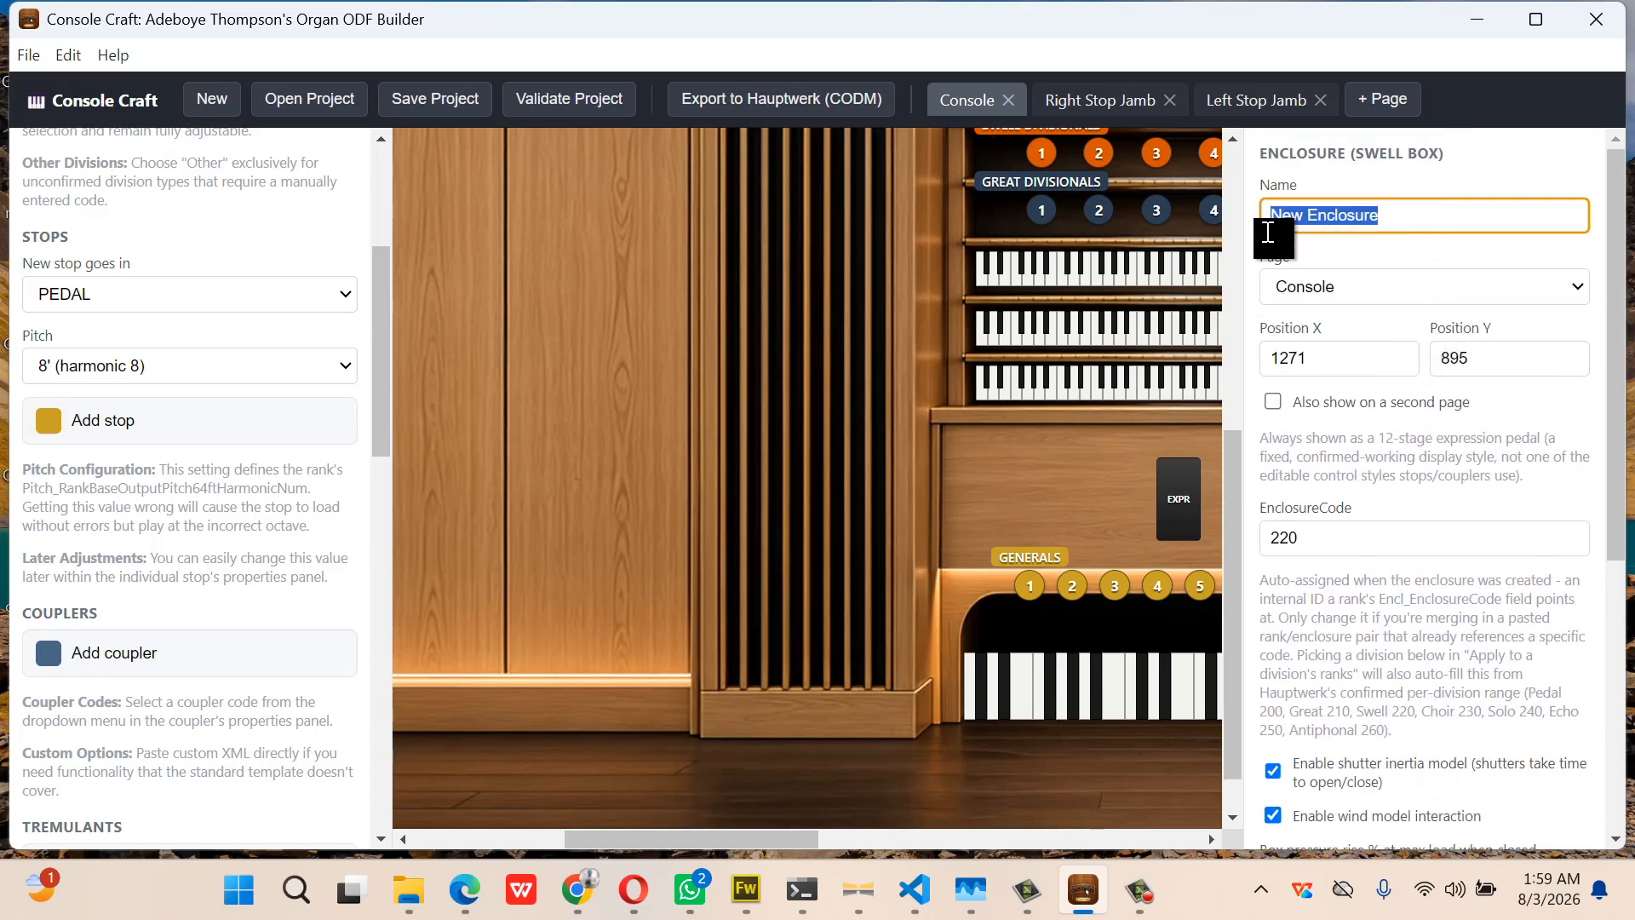
type("Swell")
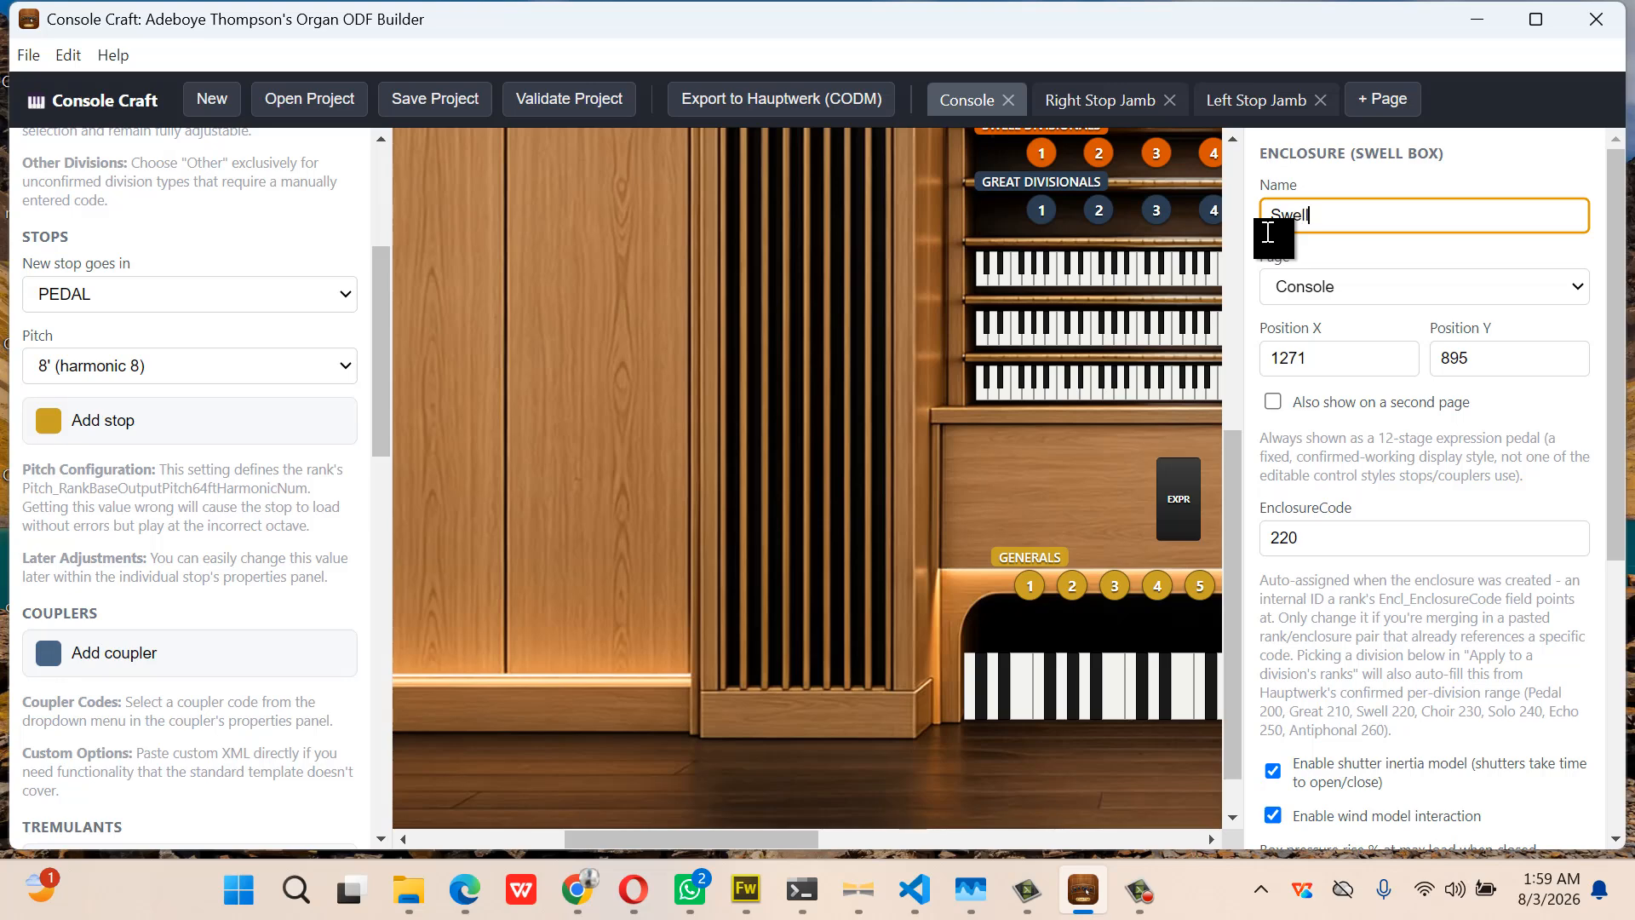
scroll(1072, 281, "up", 5)
scroll(1064, 273, "up", 2)
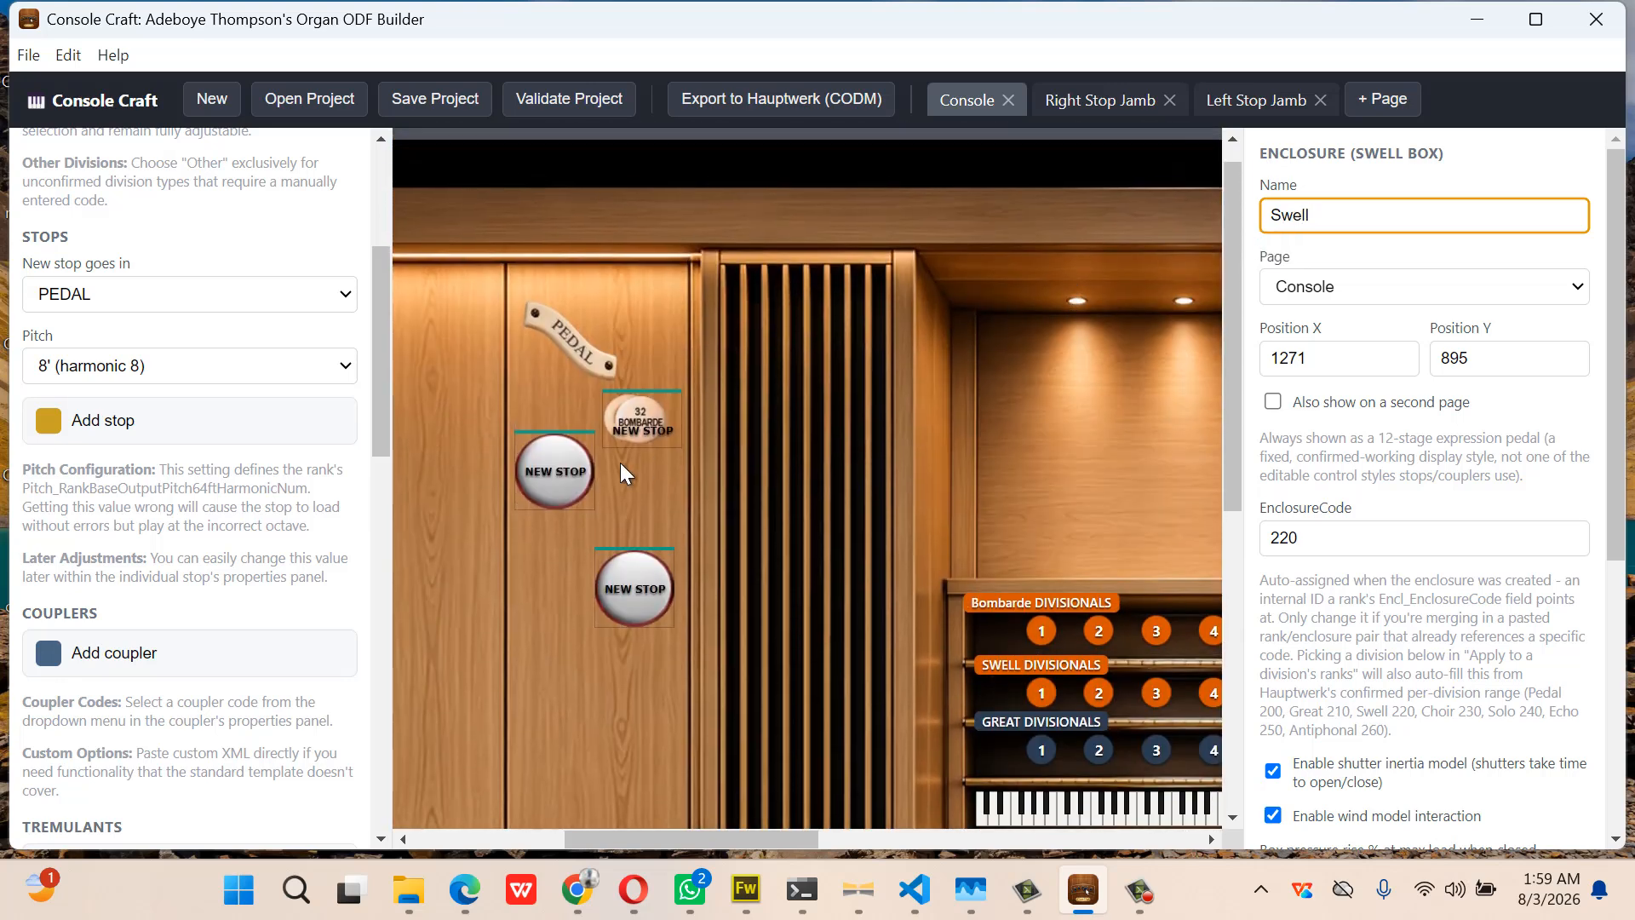
Confirm the 32' Bombarde stop stays unenclosed
left_click(639, 416)
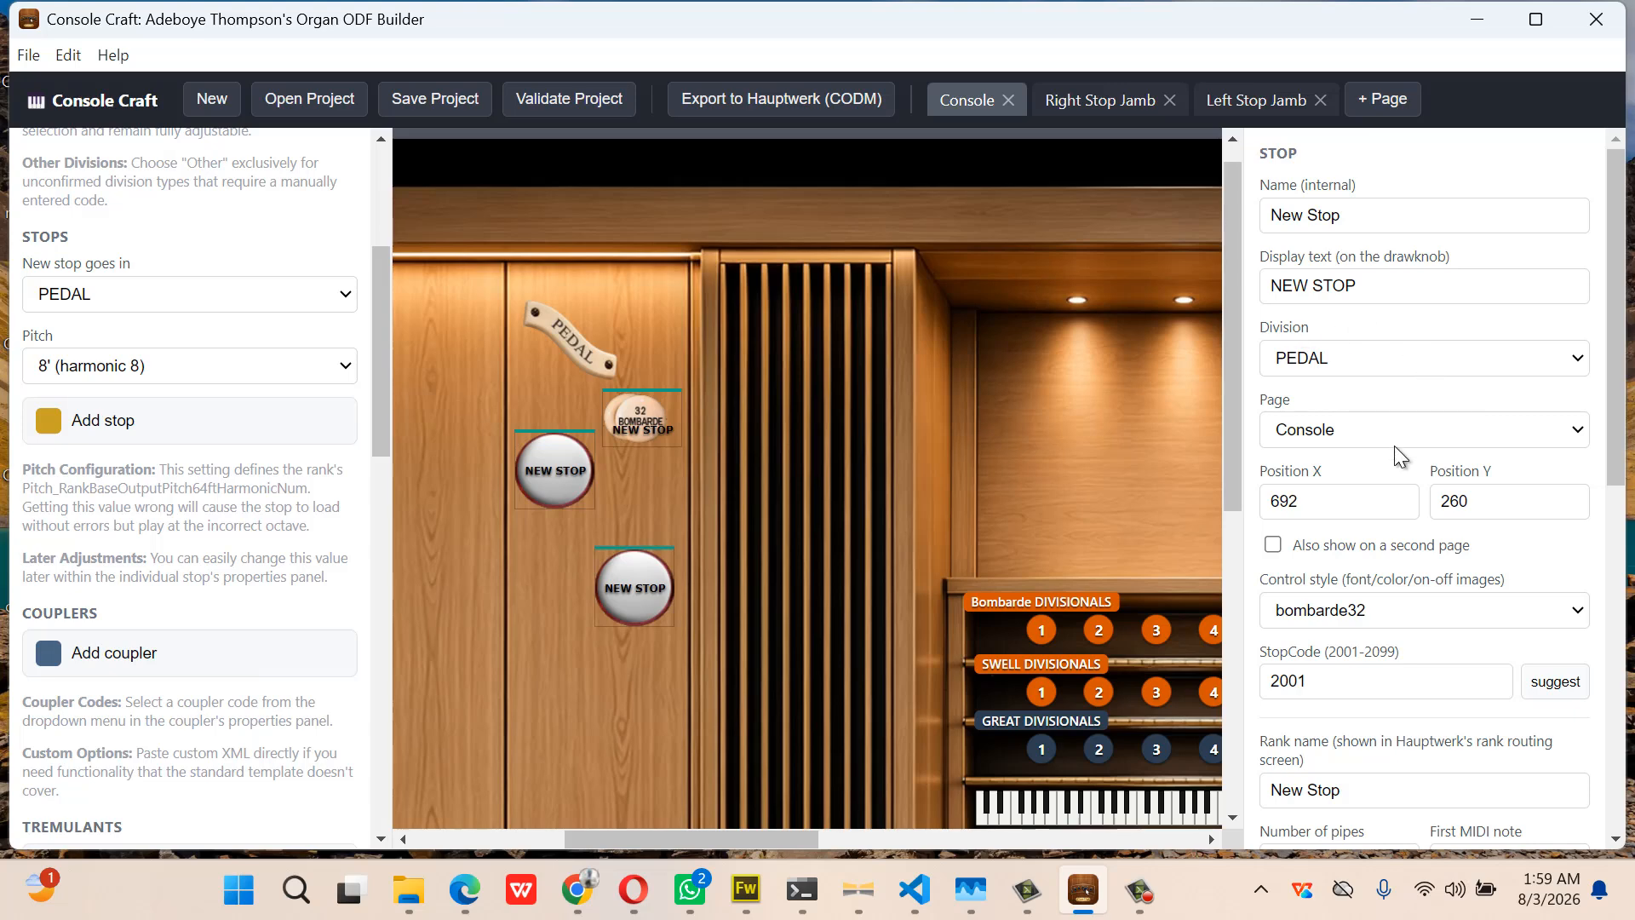
scroll(1375, 594, "down", 1)
scroll(1377, 594, "down", 6)
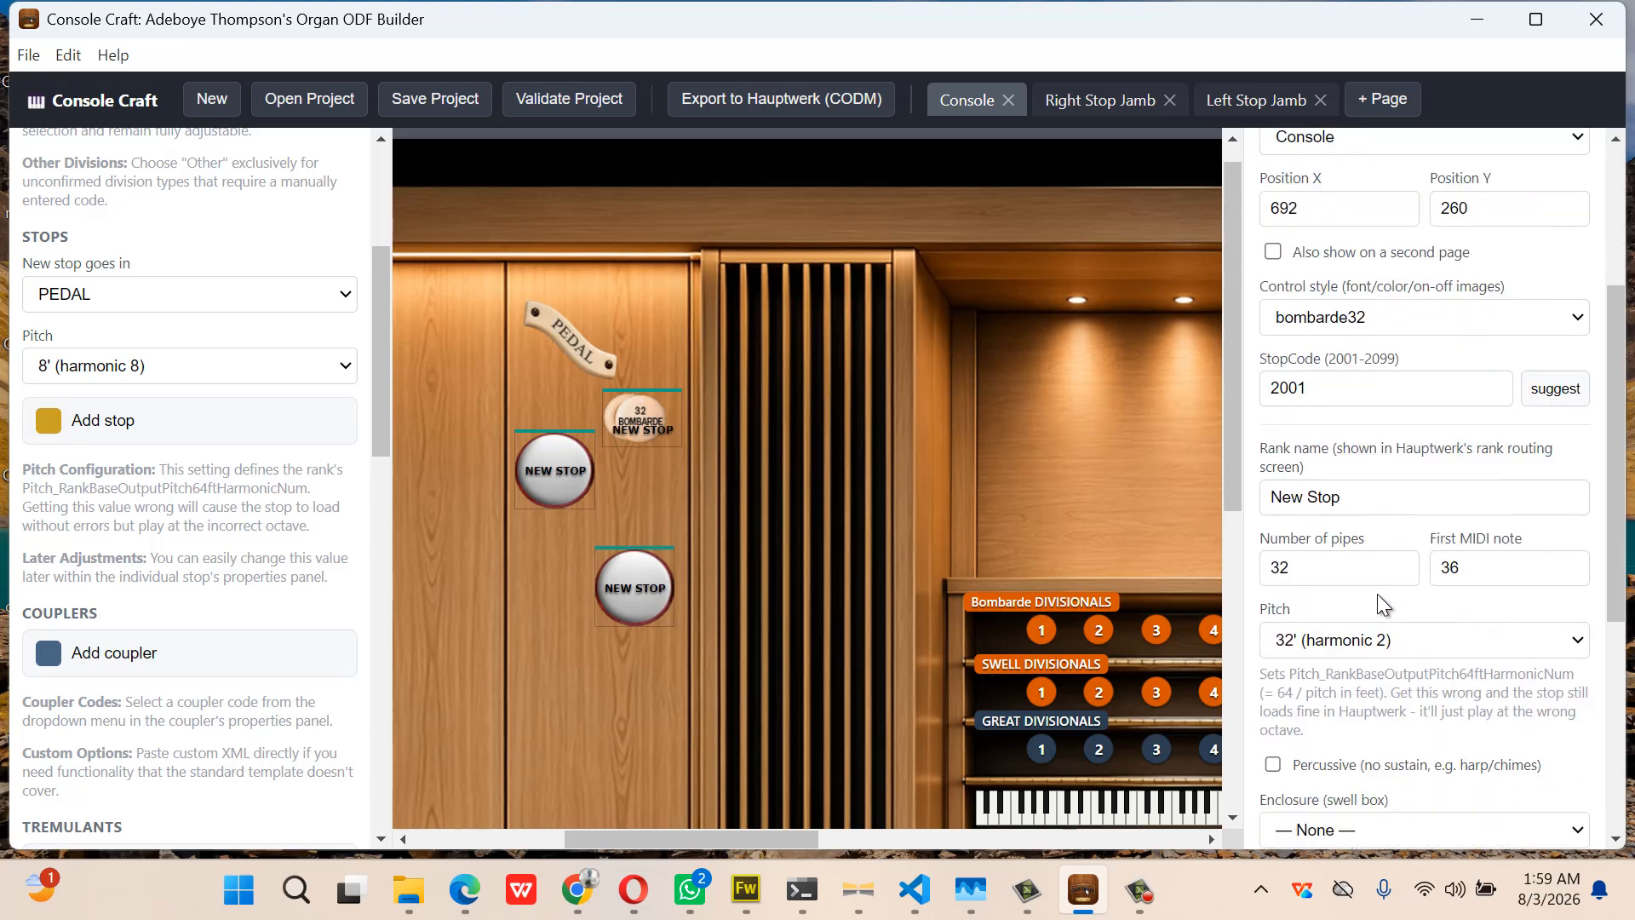
left_click(1388, 587)
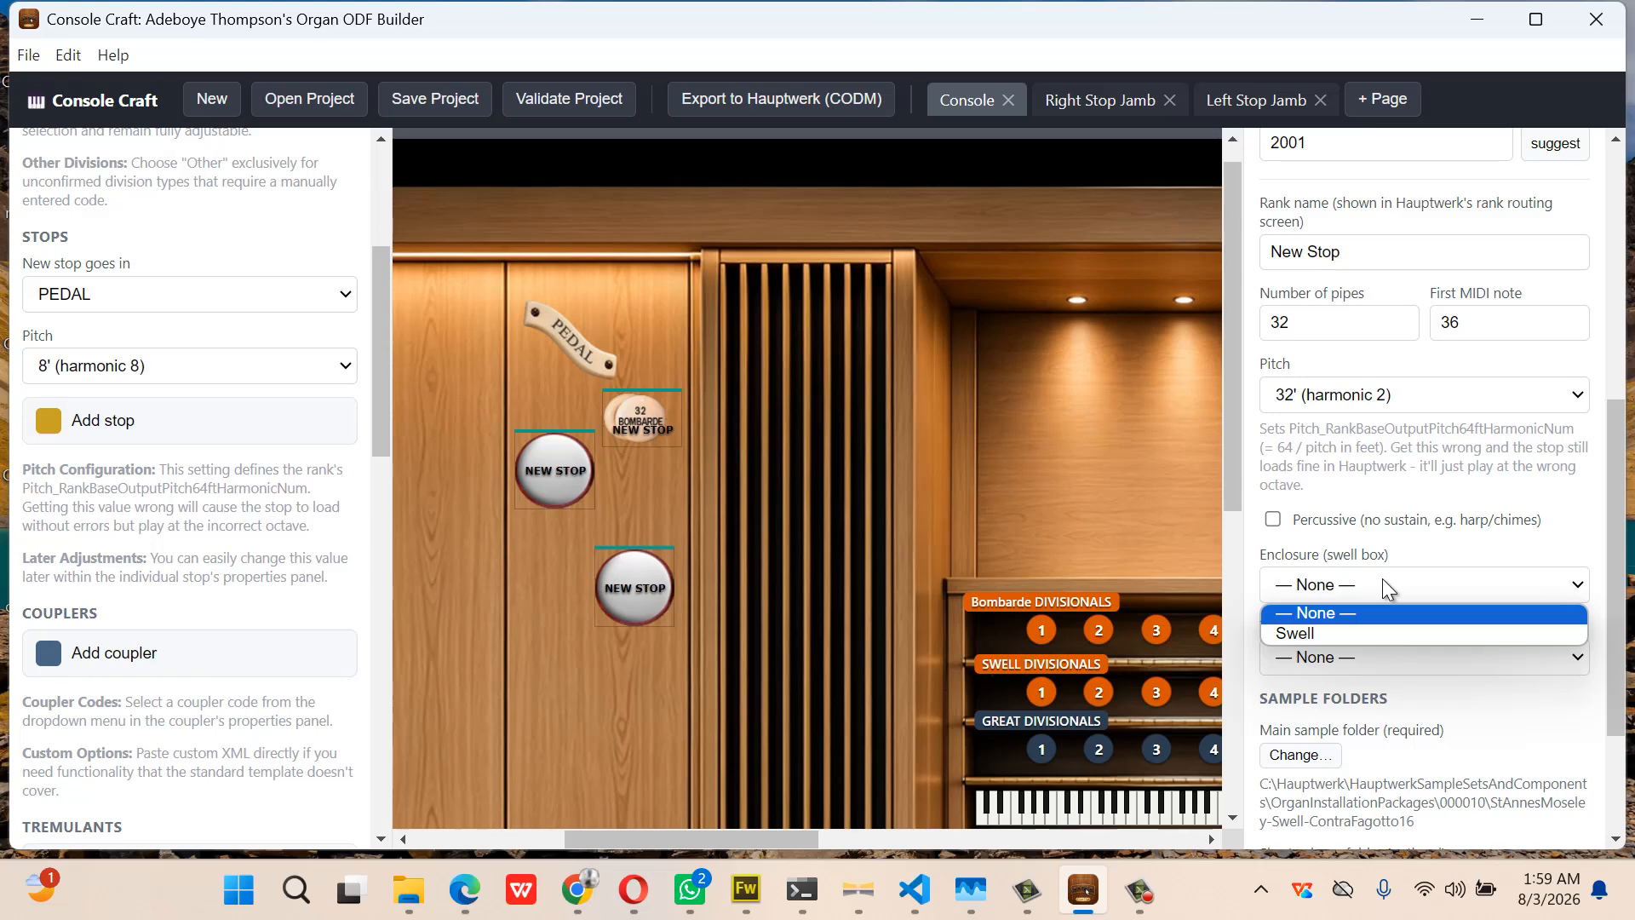
left_click(1384, 583)
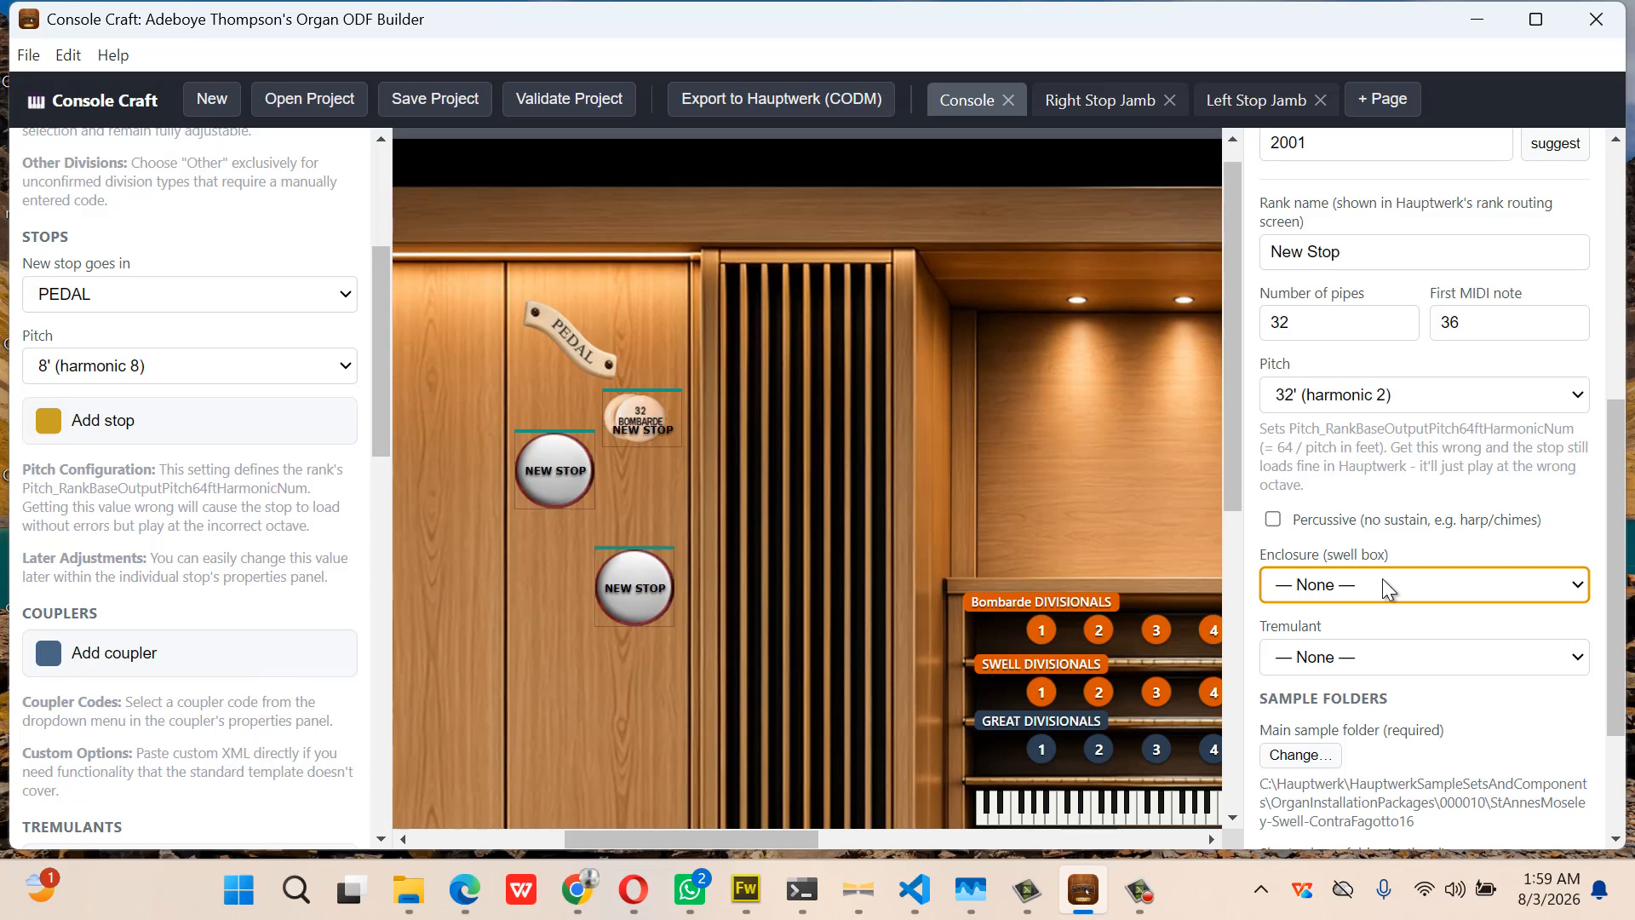
scroll(1183, 461, "down", 5)
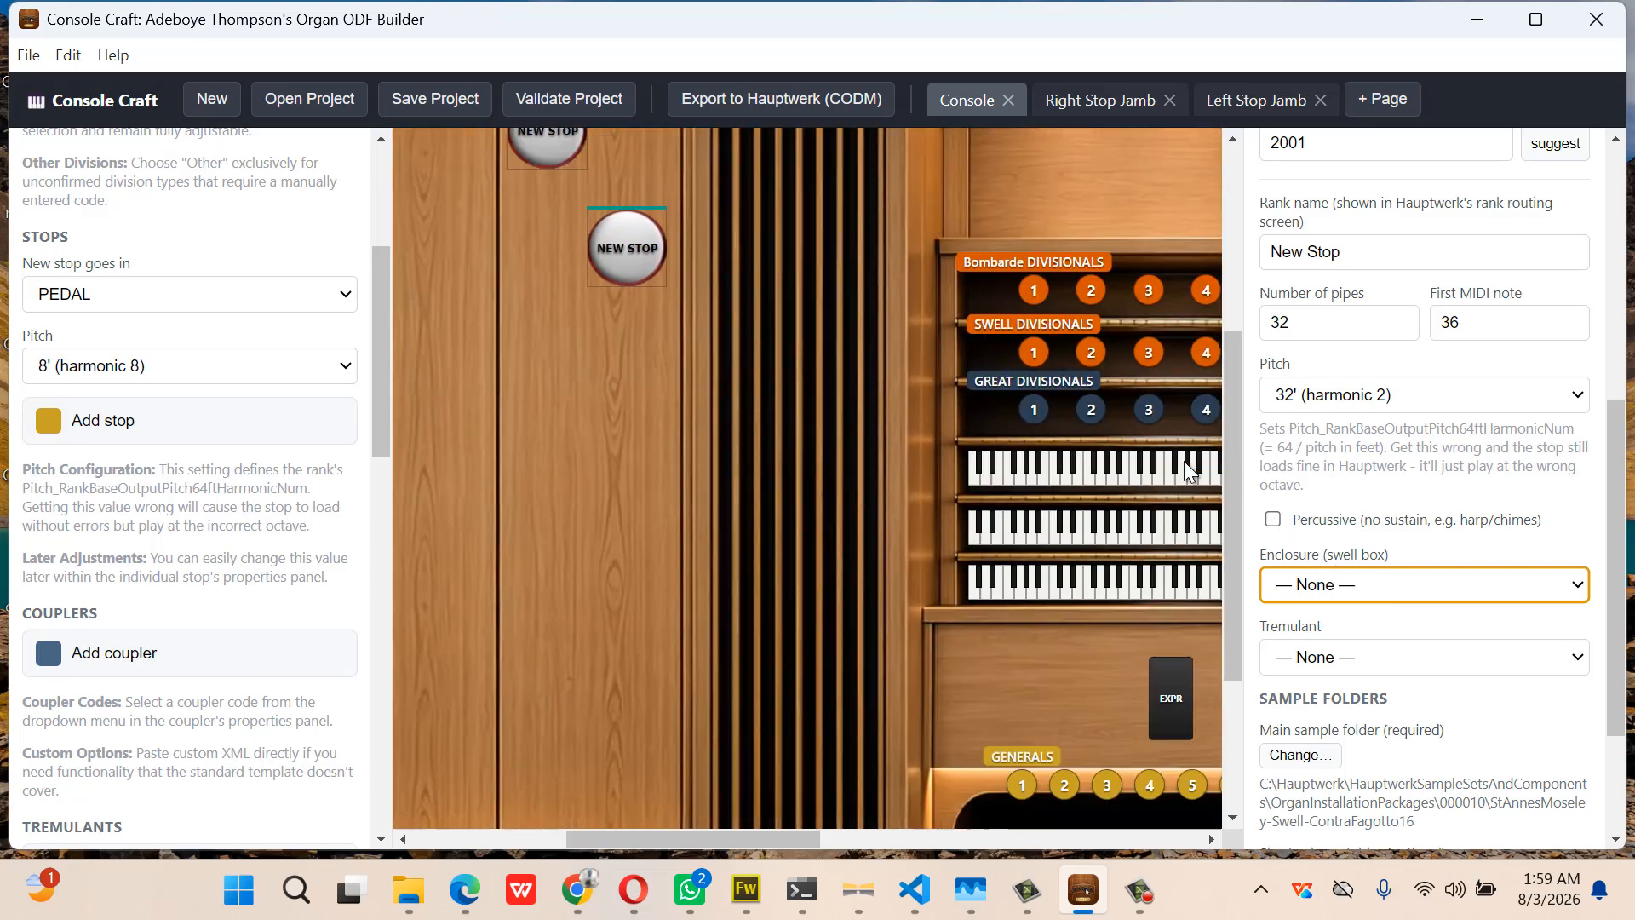
Review the Swell enclosure's settings, including EnclosureCode 220
left_click(1184, 517)
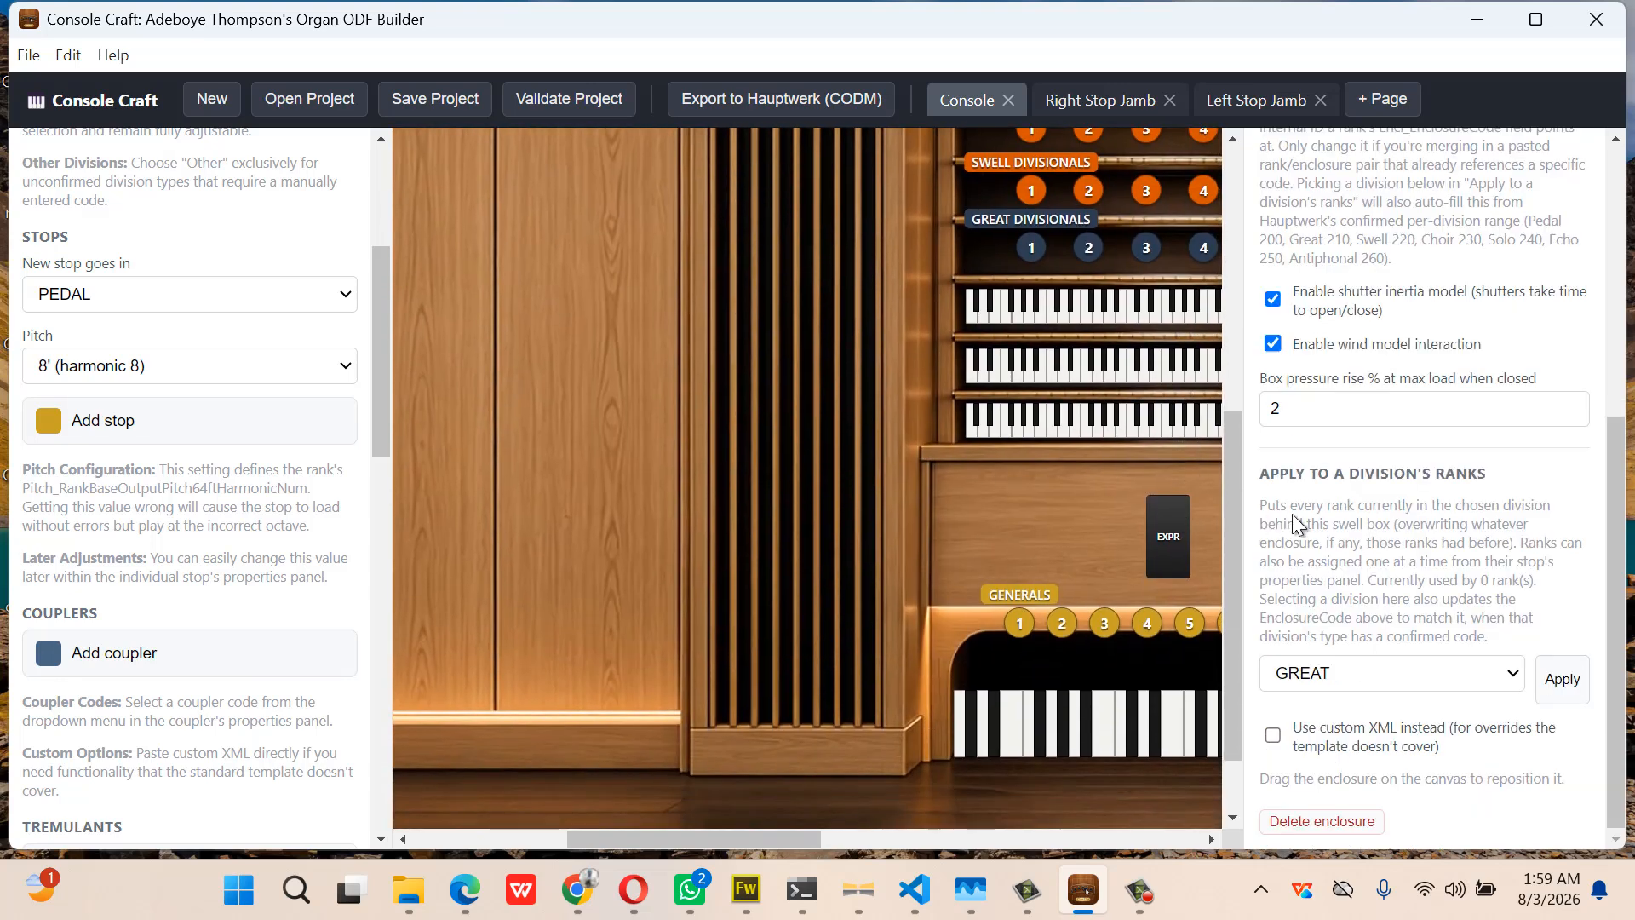
scroll(1436, 539, "up", 3)
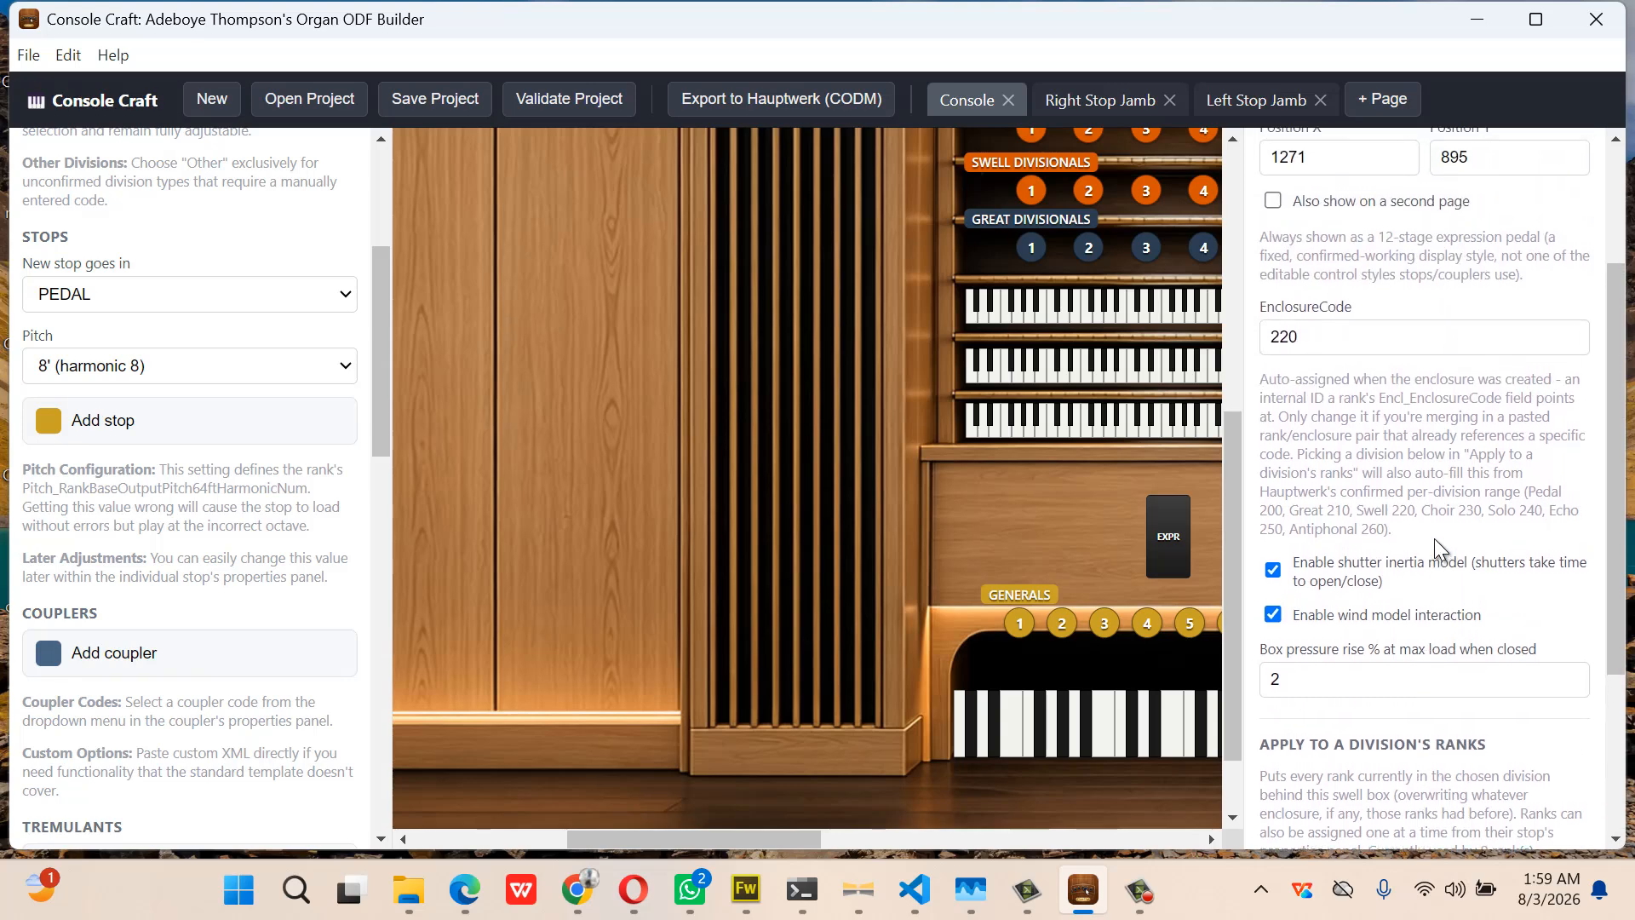
scroll(1434, 539, "down", 2)
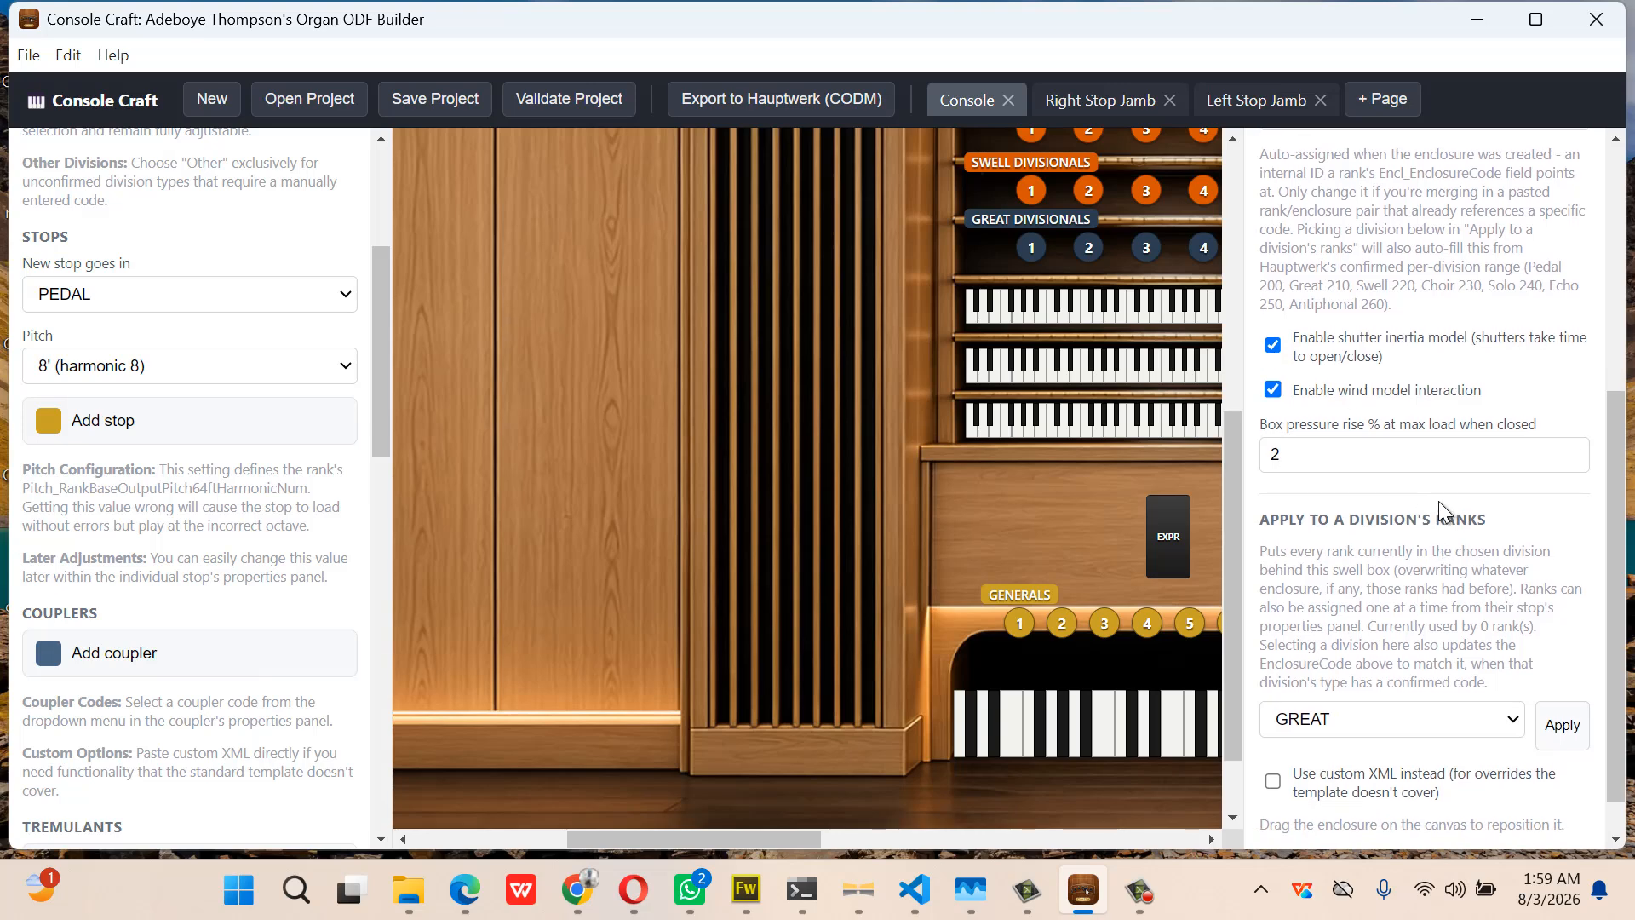
scroll(1439, 501, "down", 1)
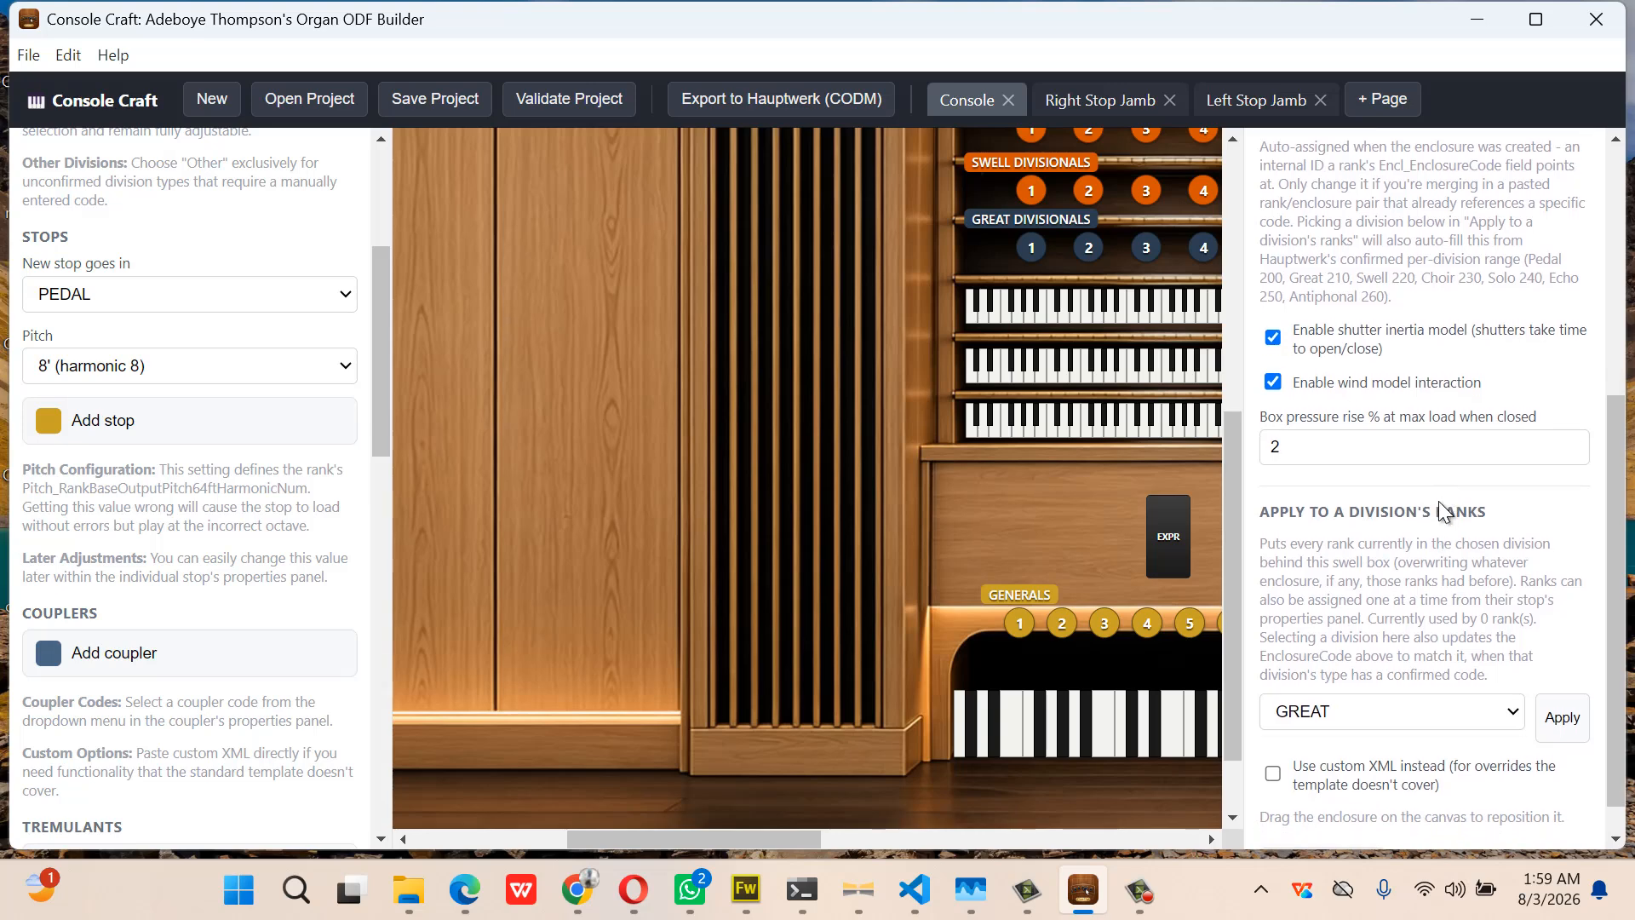
scroll(1439, 501, "up", 4)
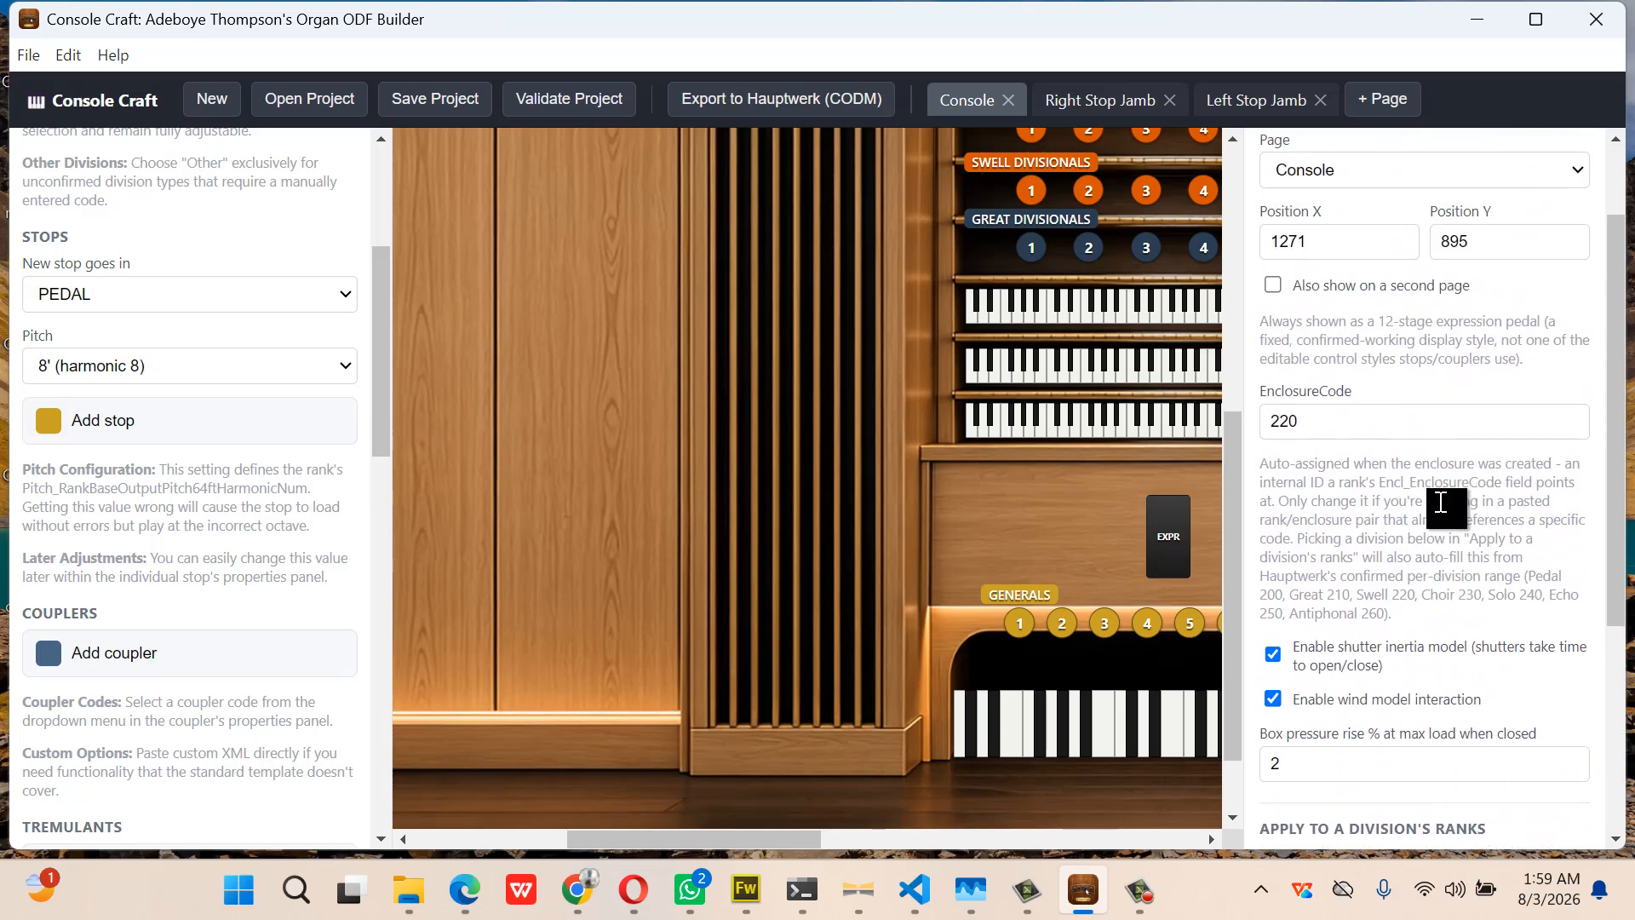
scroll(1440, 502, "up", 2)
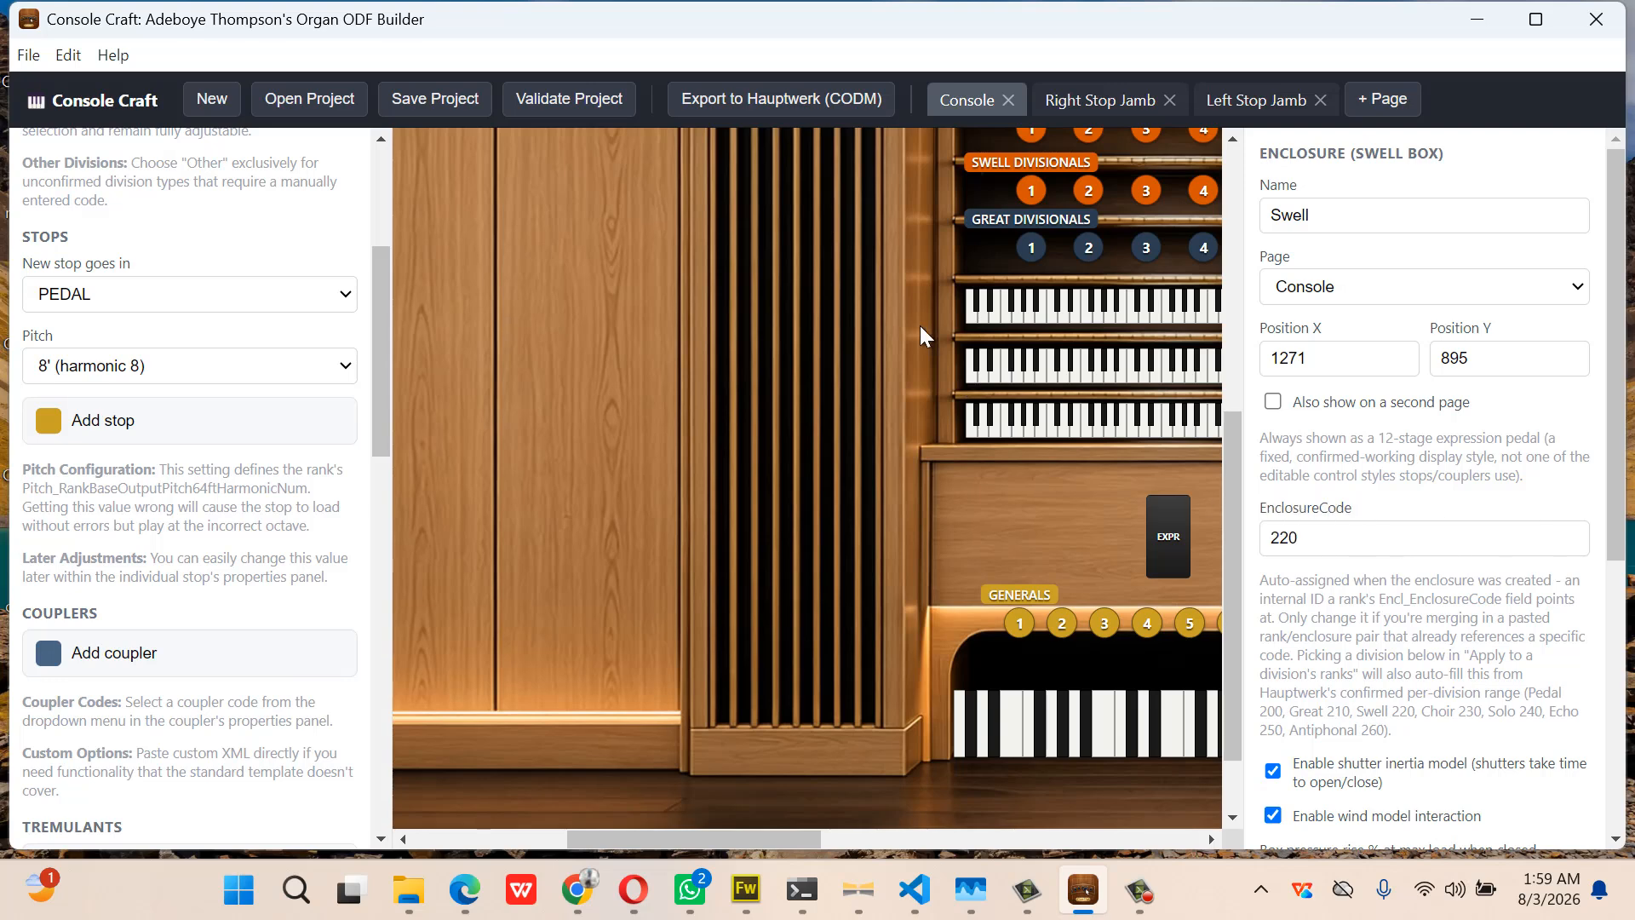
scroll(747, 285, "up", 6)
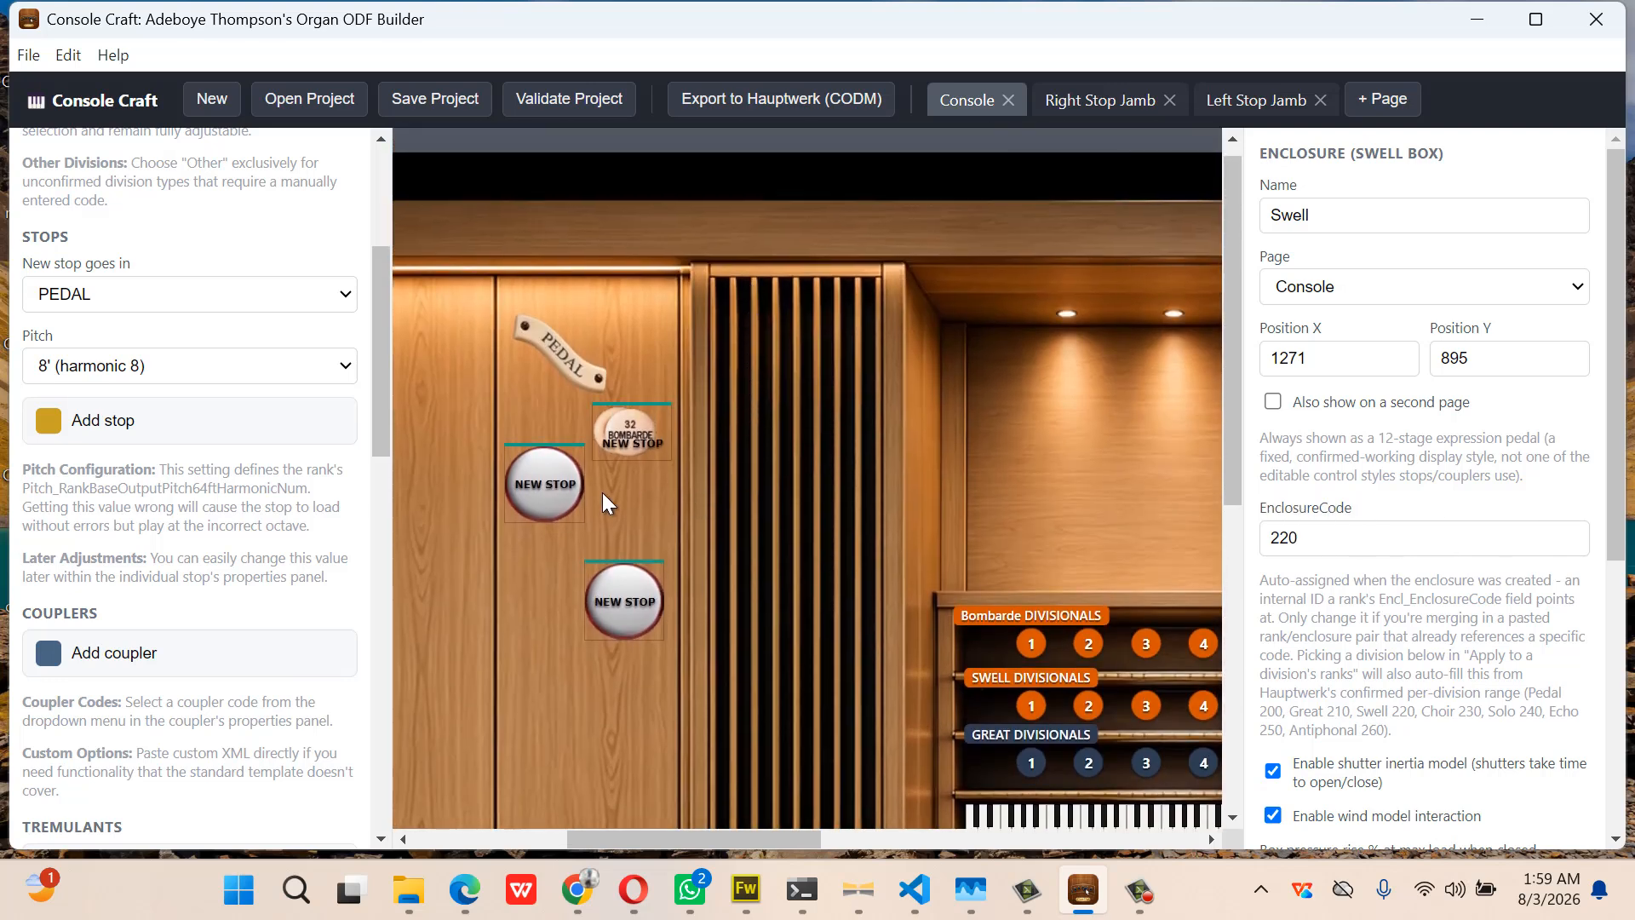
Give the second Pedal drawknob (StopCode 2002) the pedMix style and set its Y position to 260
left_click(566, 482)
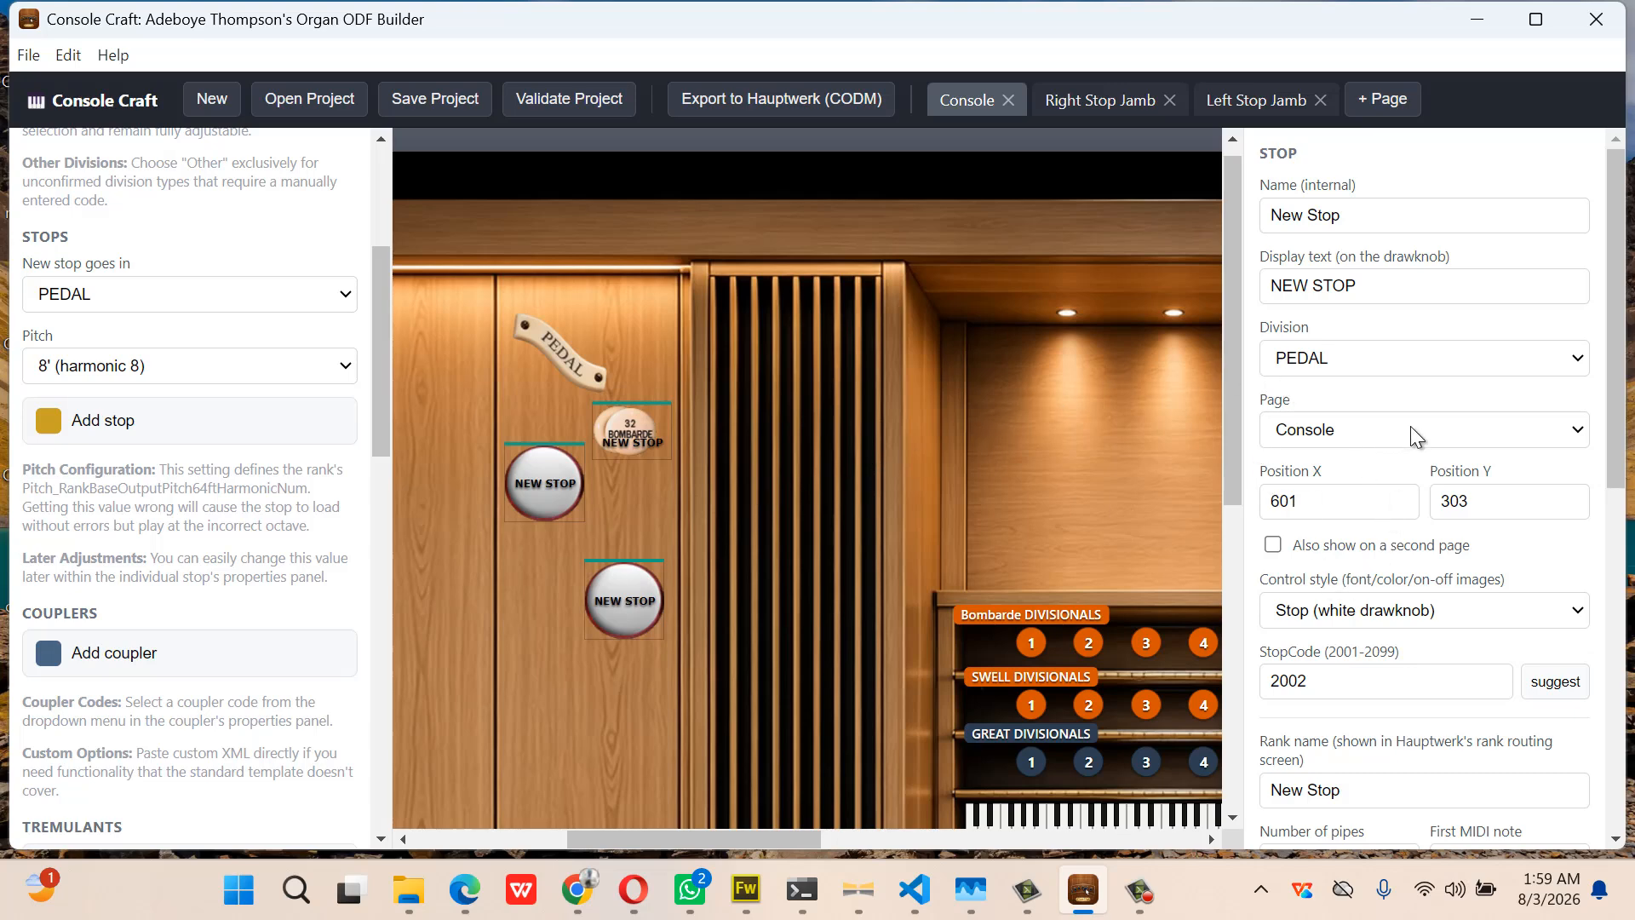
left_click(1390, 605)
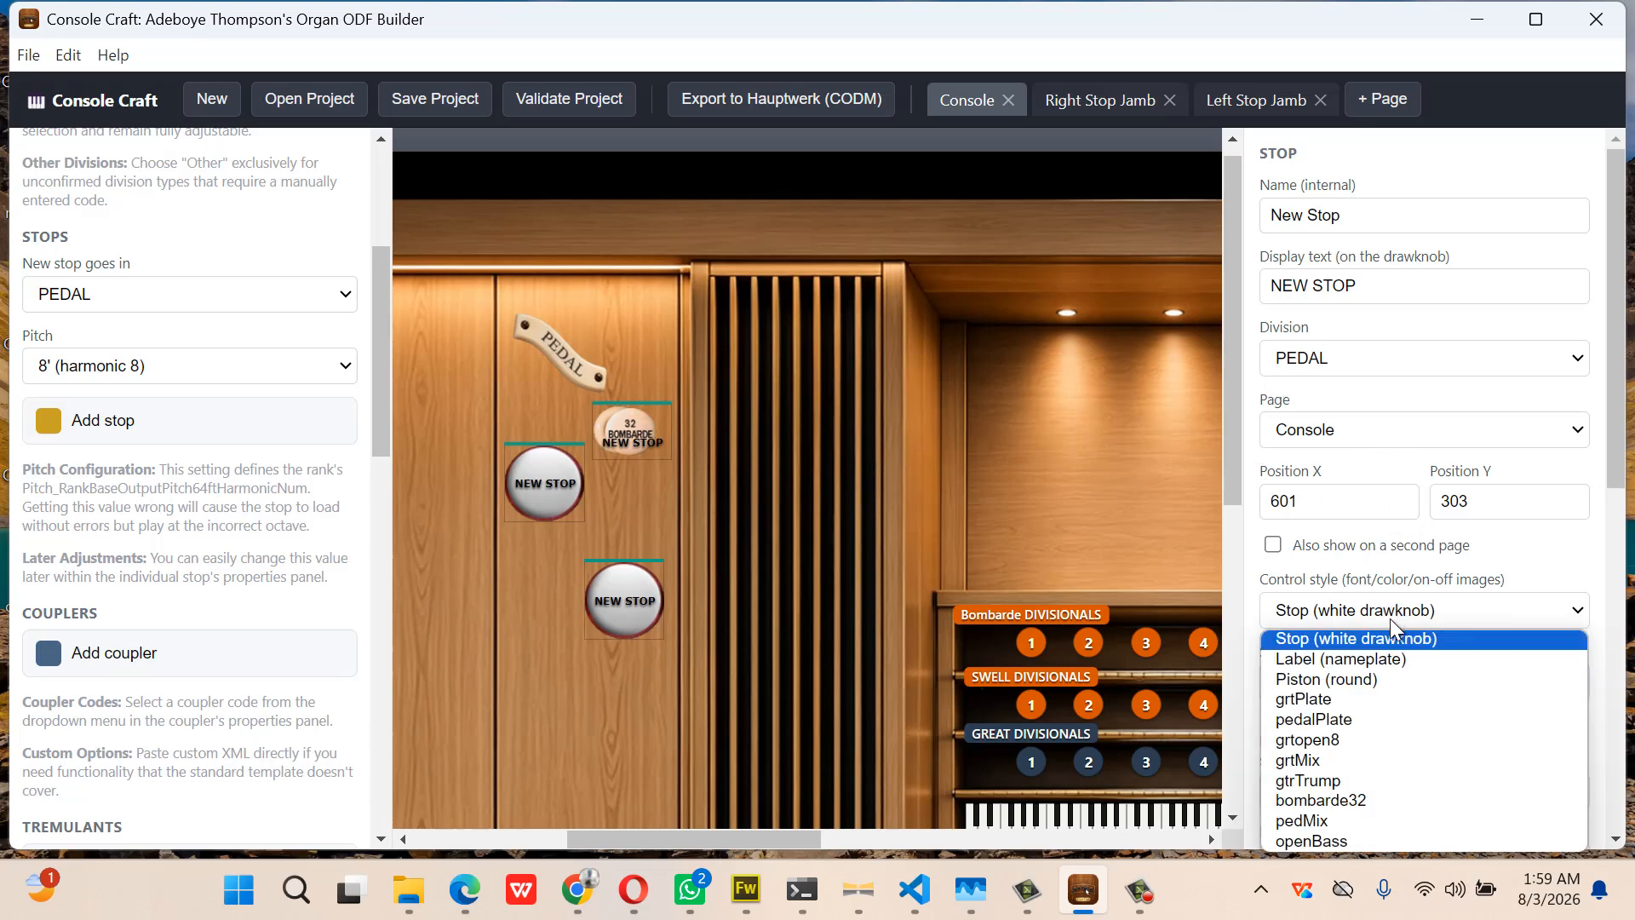
left_click(1383, 820)
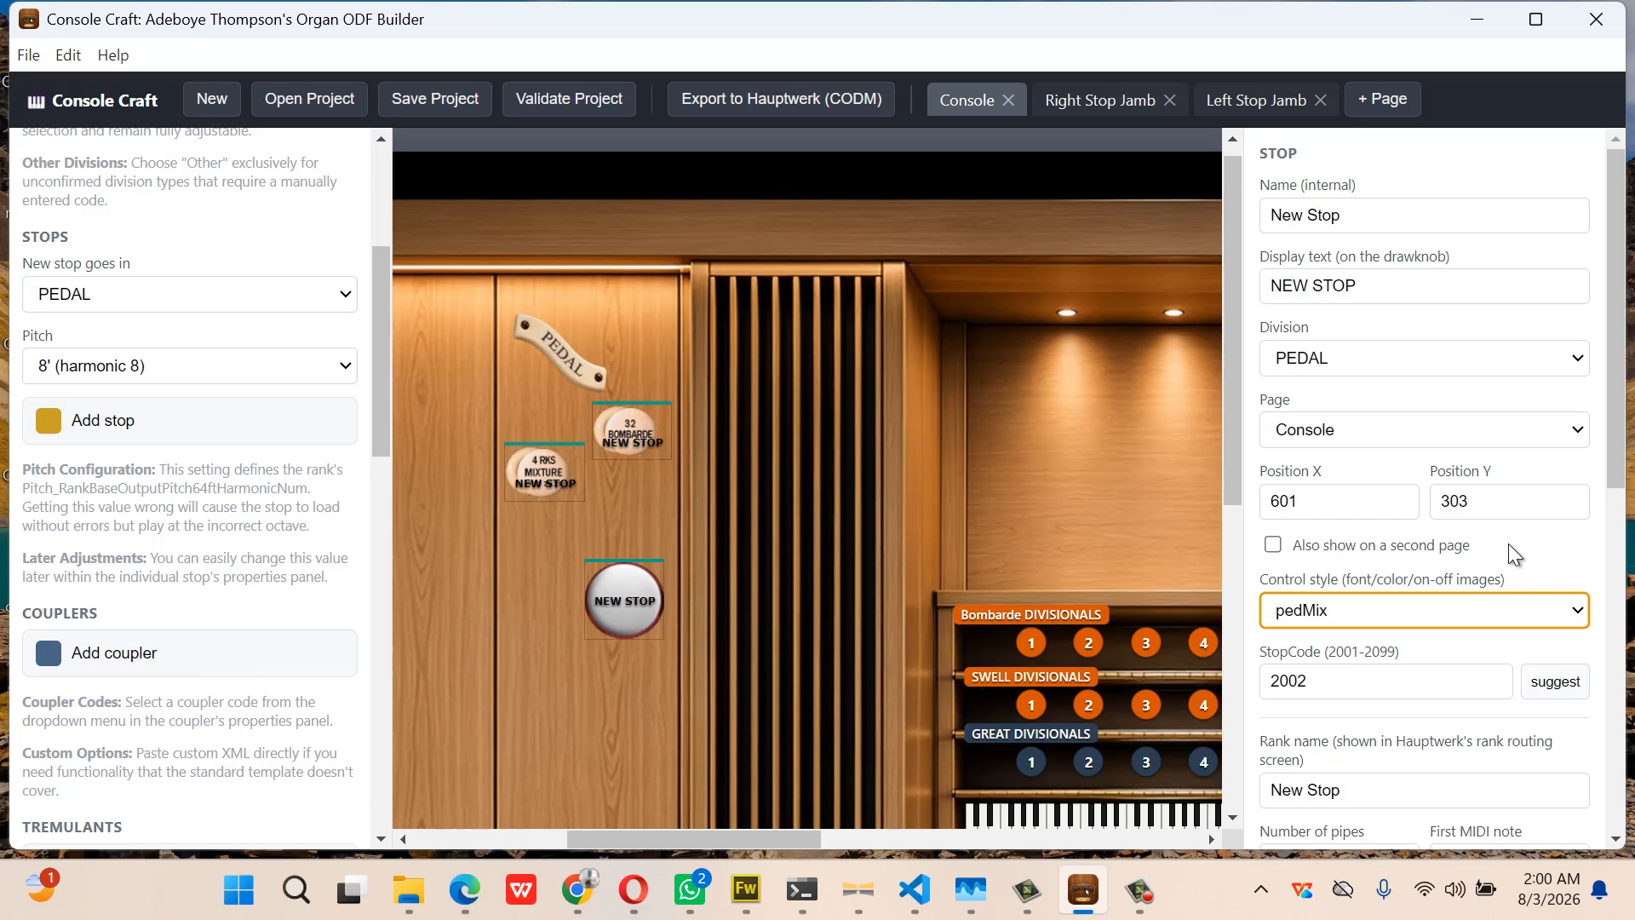
left_click_drag(1470, 504, 1440, 509)
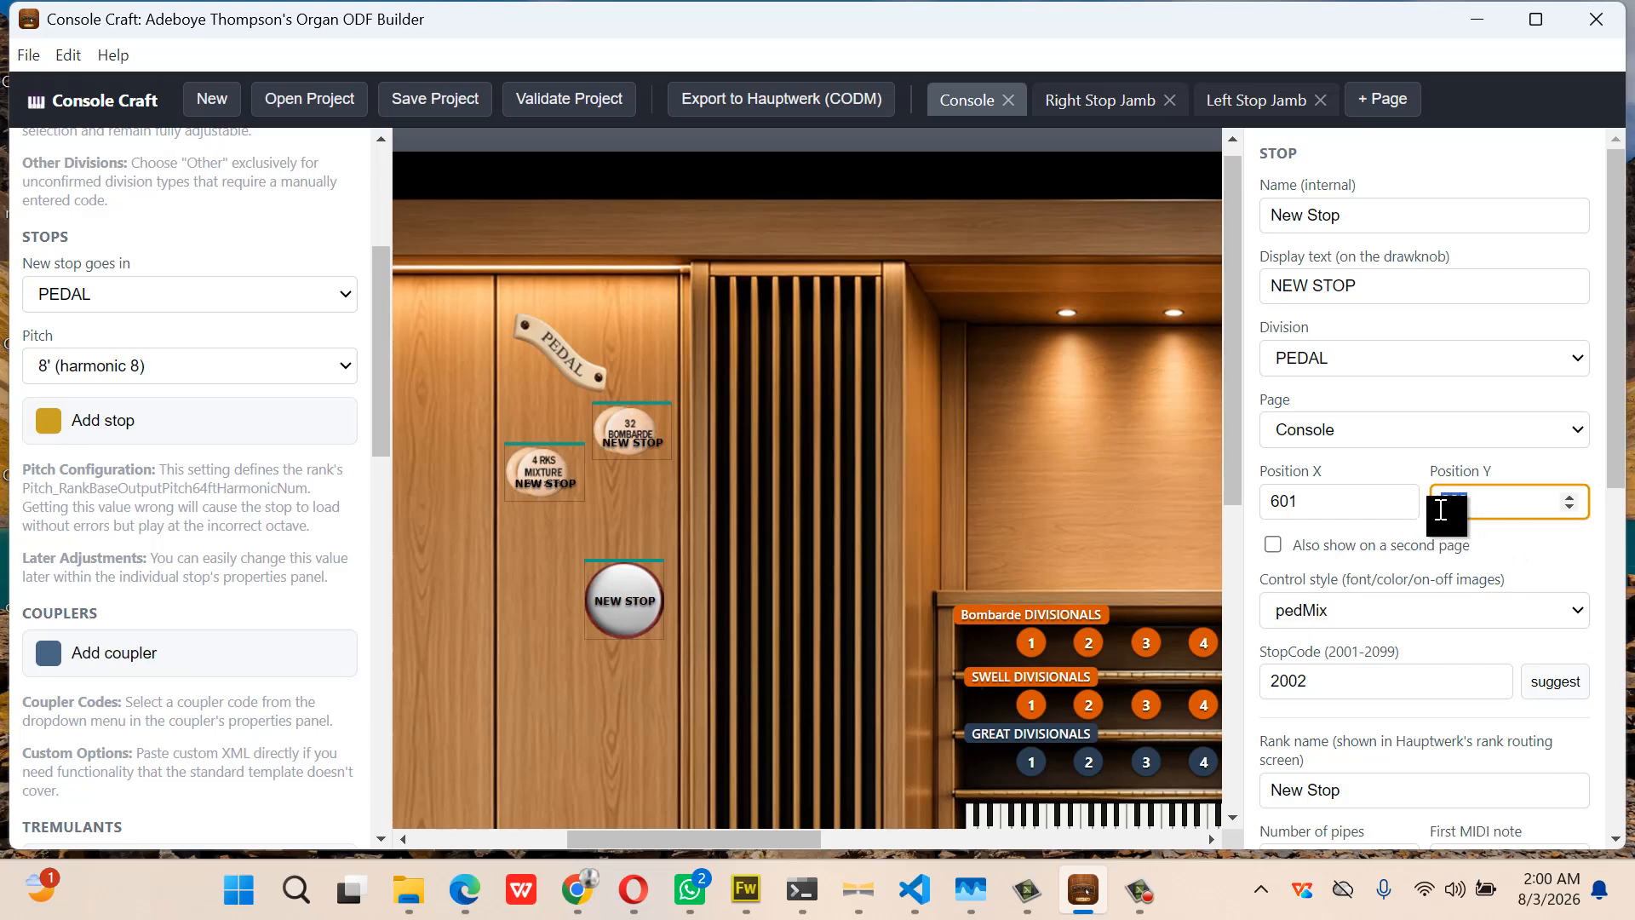
type("103")
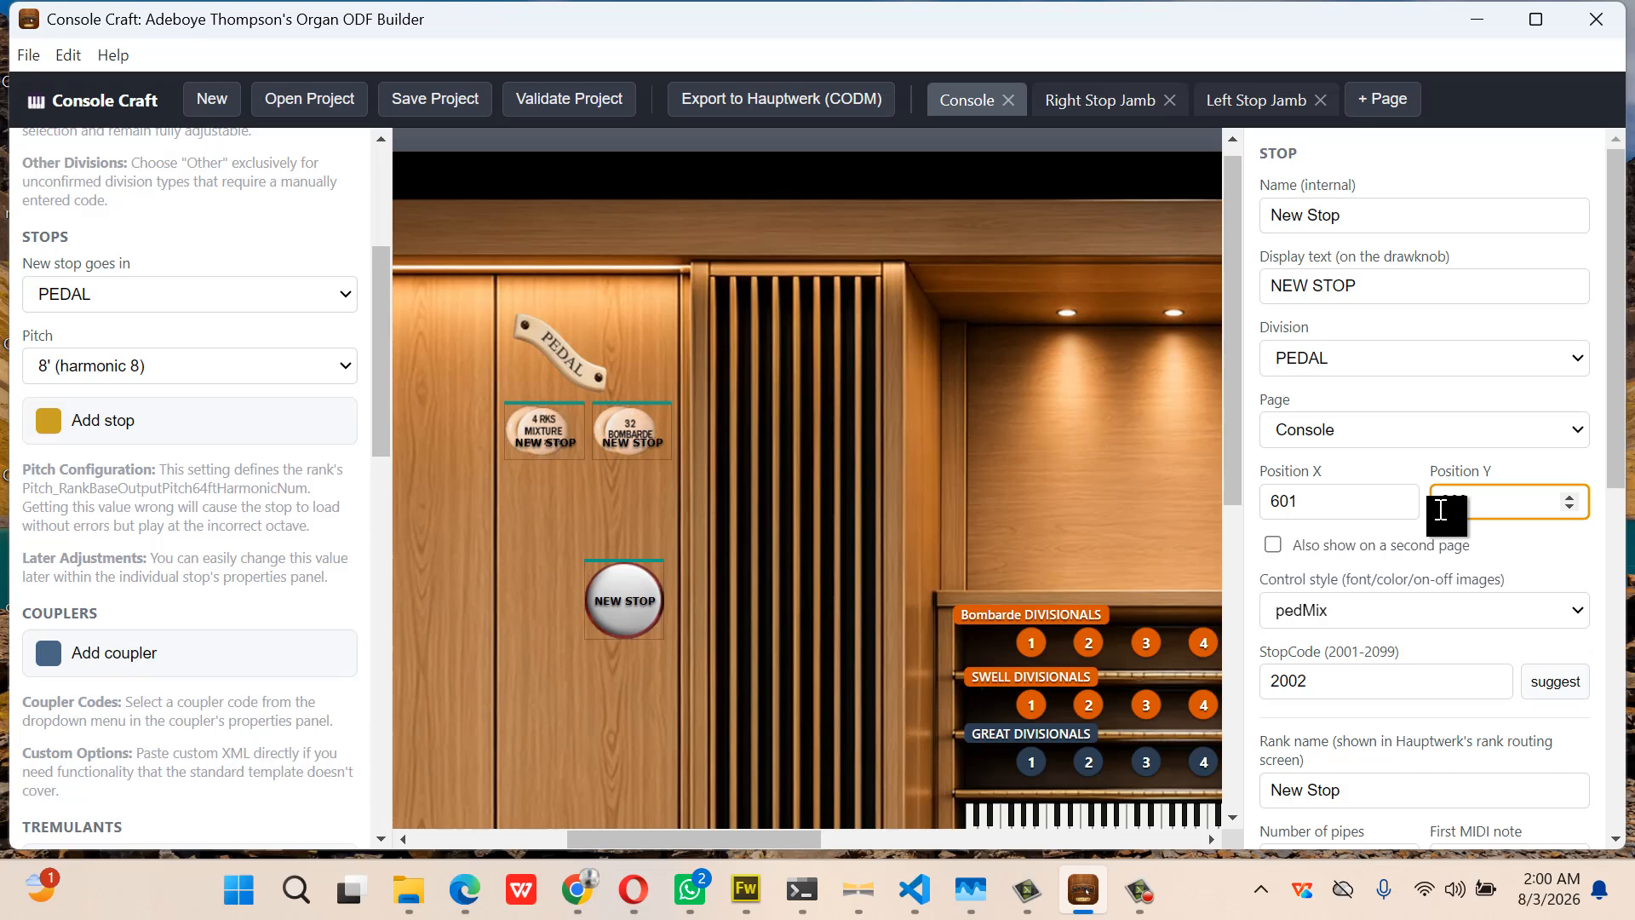
left_click(1416, 287)
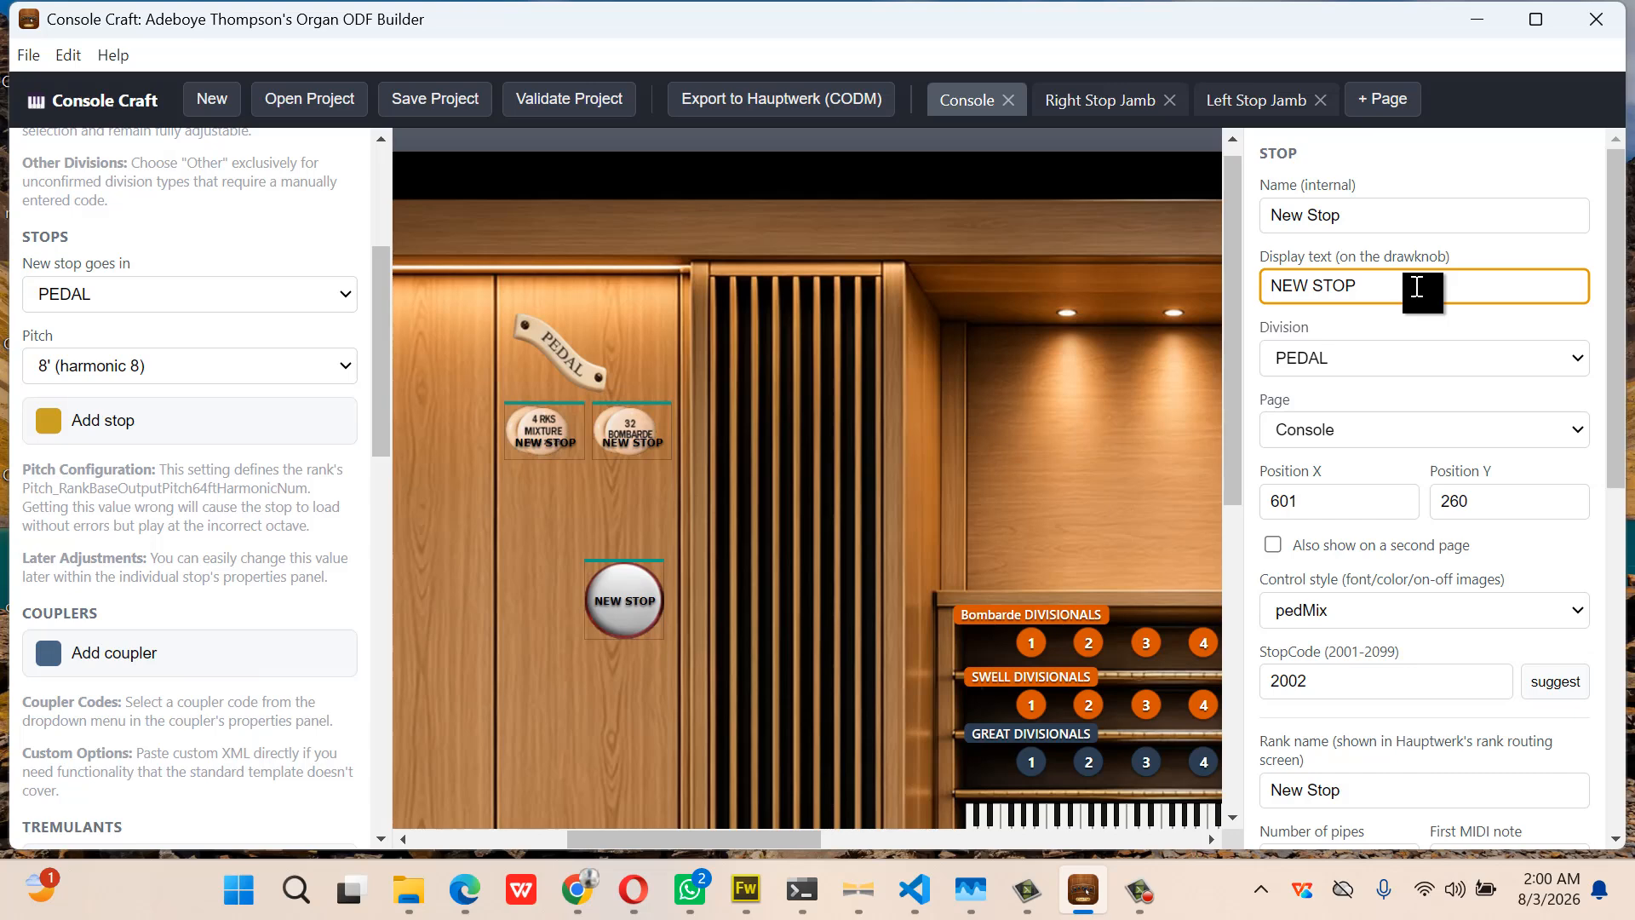
Clear the display text of both the 4 RKS Mixture and 32' Bombarde Pedal knobs
key("BackSpace")
key("BackSpace")
key("BackSpace")
key("BackSpace")
key("BackSpace")
key("BackSpace")
key("BackSpace")
key("BackSpace")
left_click(631, 434)
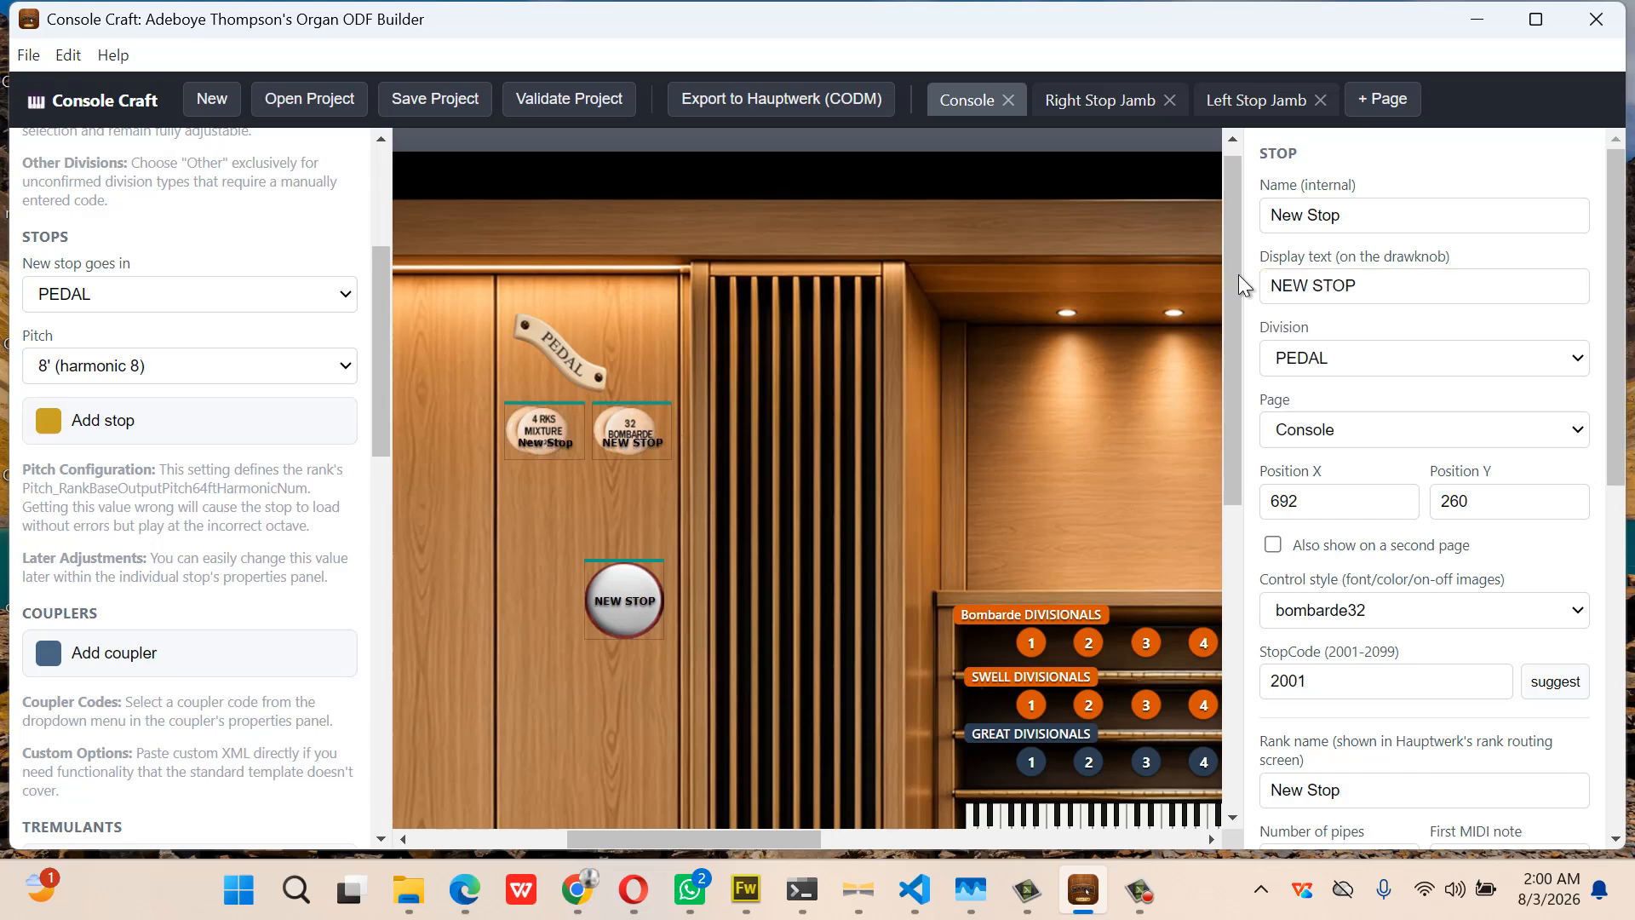
left_click(1378, 281)
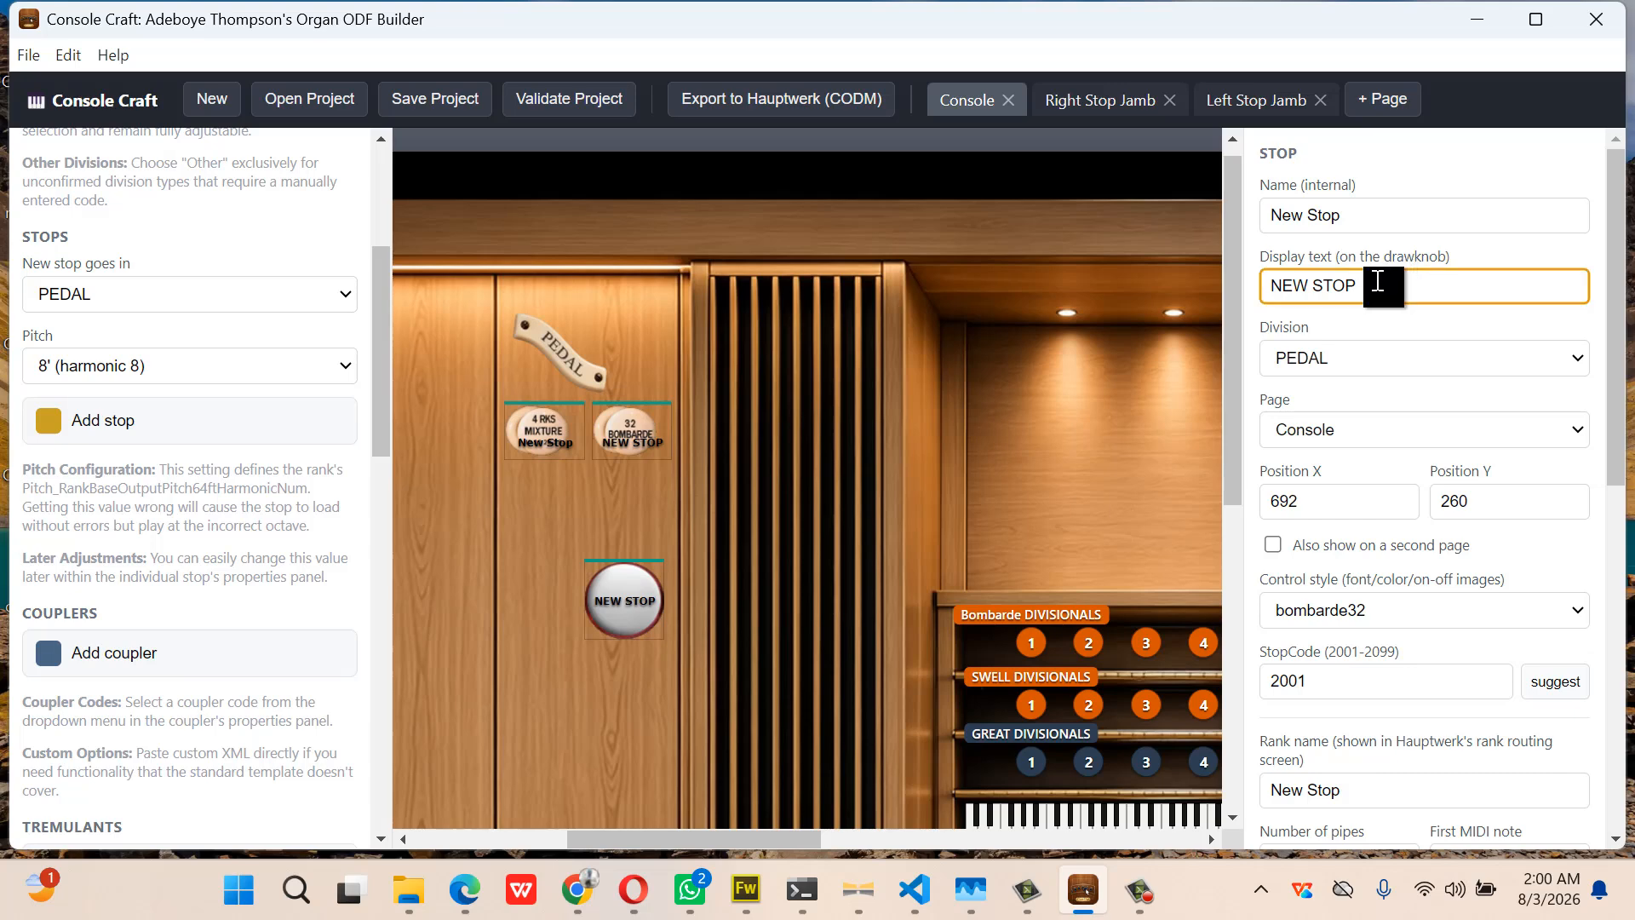
key("BackSpace")
key("BackSpace")
key("BackSpace")
key("BackSpace")
key("BackSpace")
key("BackSpace")
key("BackSpace")
key("BackSpace")
left_click(637, 442)
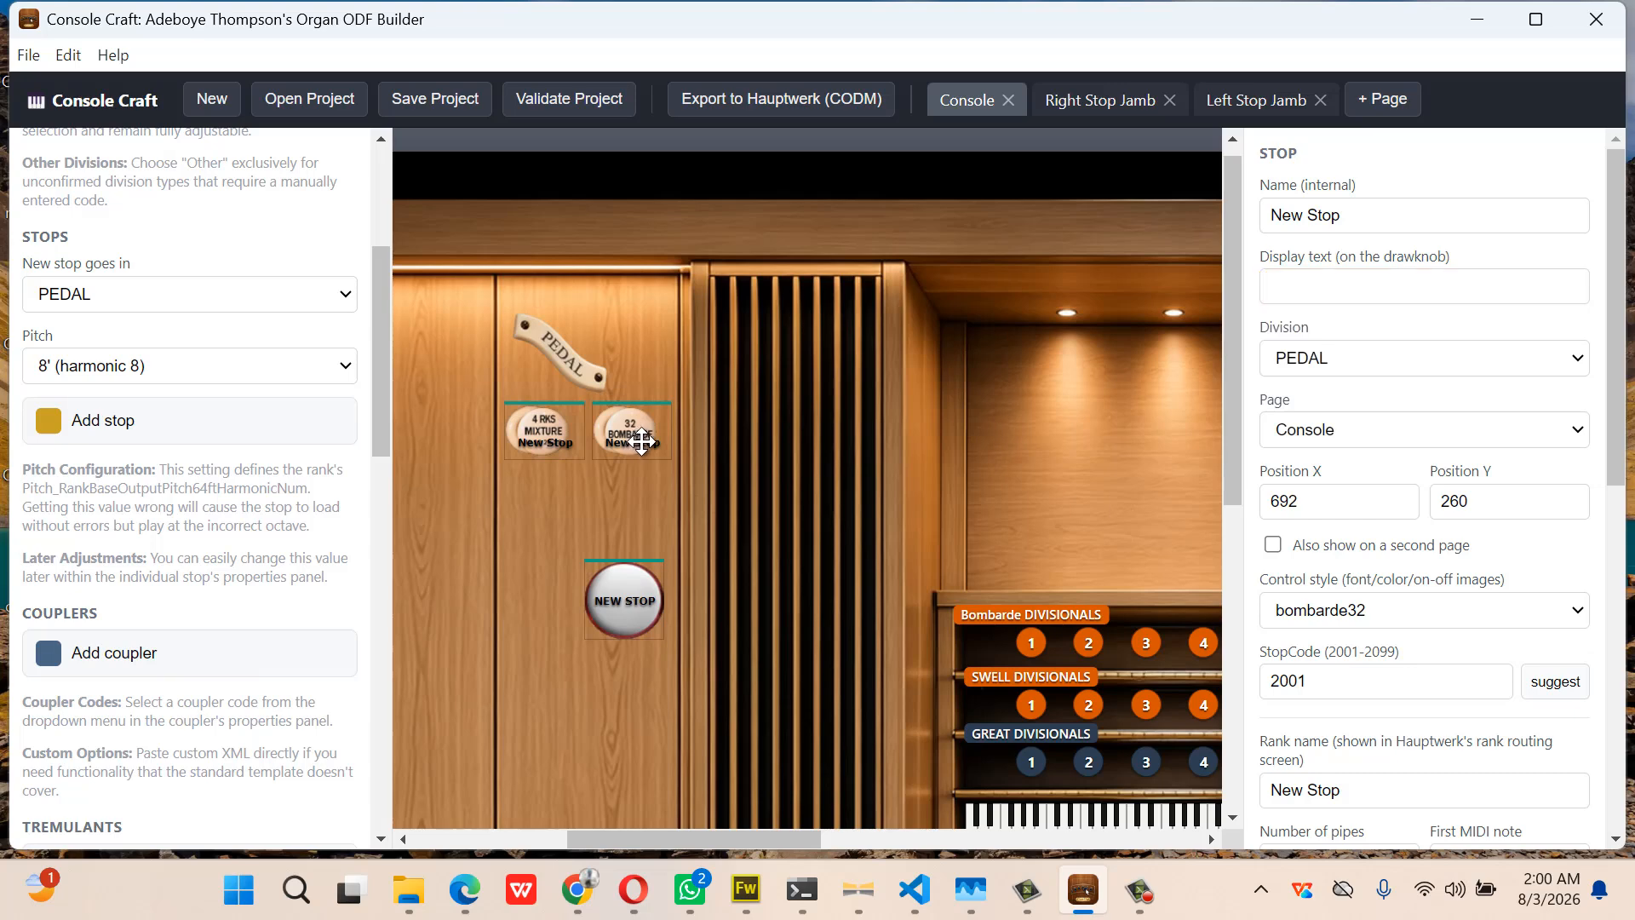
Name the Bombarde stop bombarde32 and use the same text for its rank name
left_click_drag(1350, 226, 1243, 222)
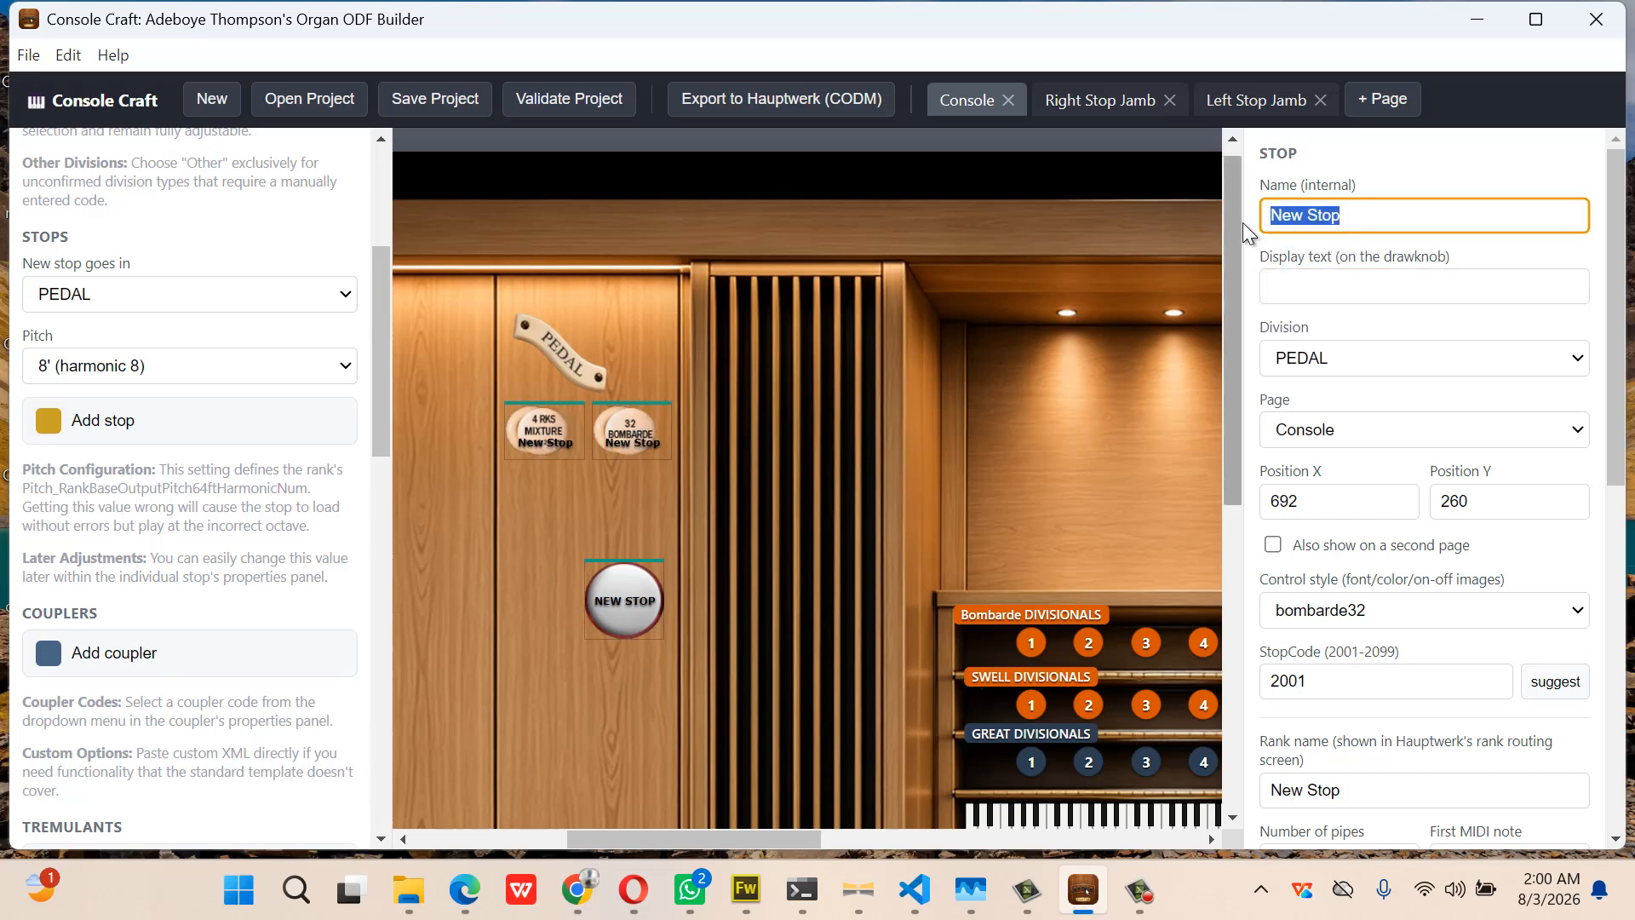
type("bomba")
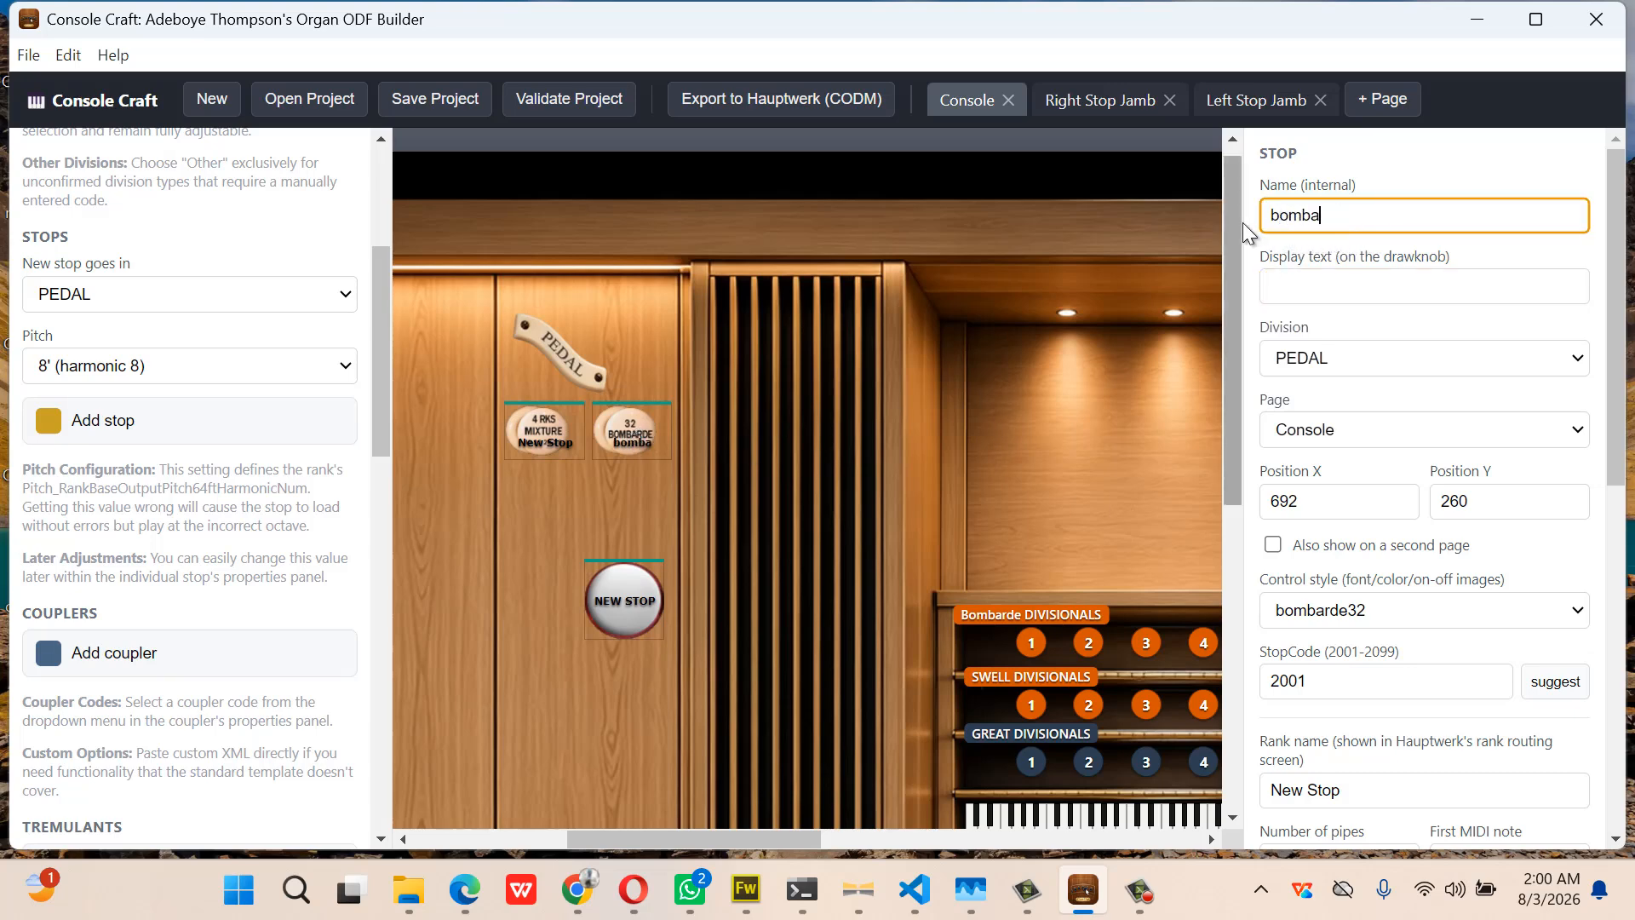
type("rde32")
key("ctrl+a")
key("ctrl+c")
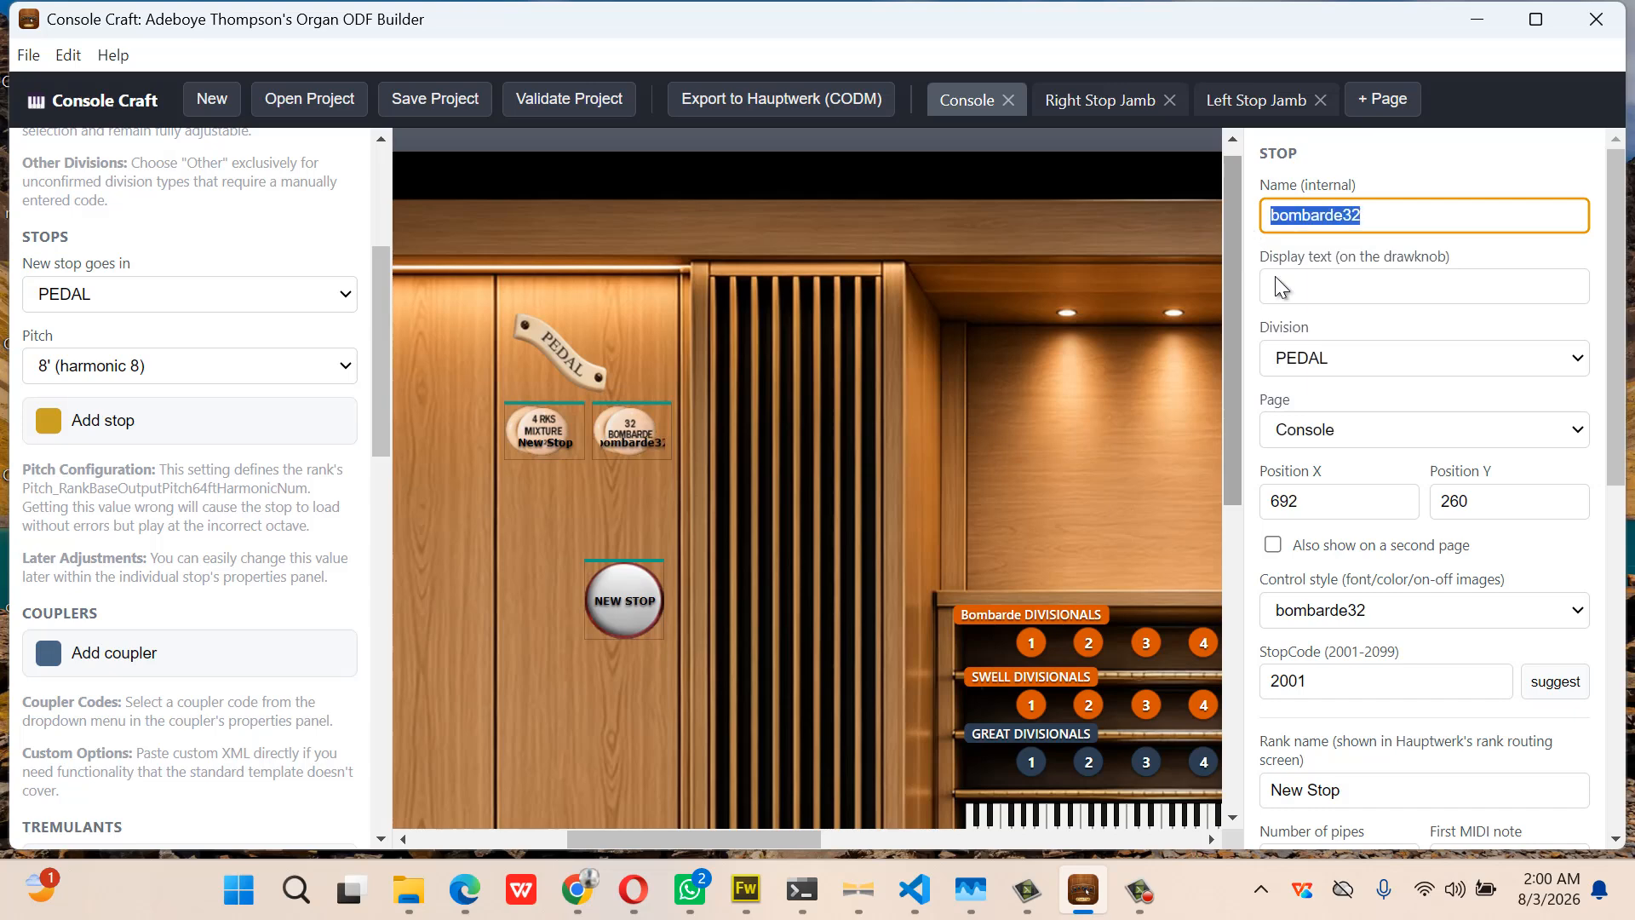
left_click(1336, 798)
key("ctrl+a")
key("ctrl+v")
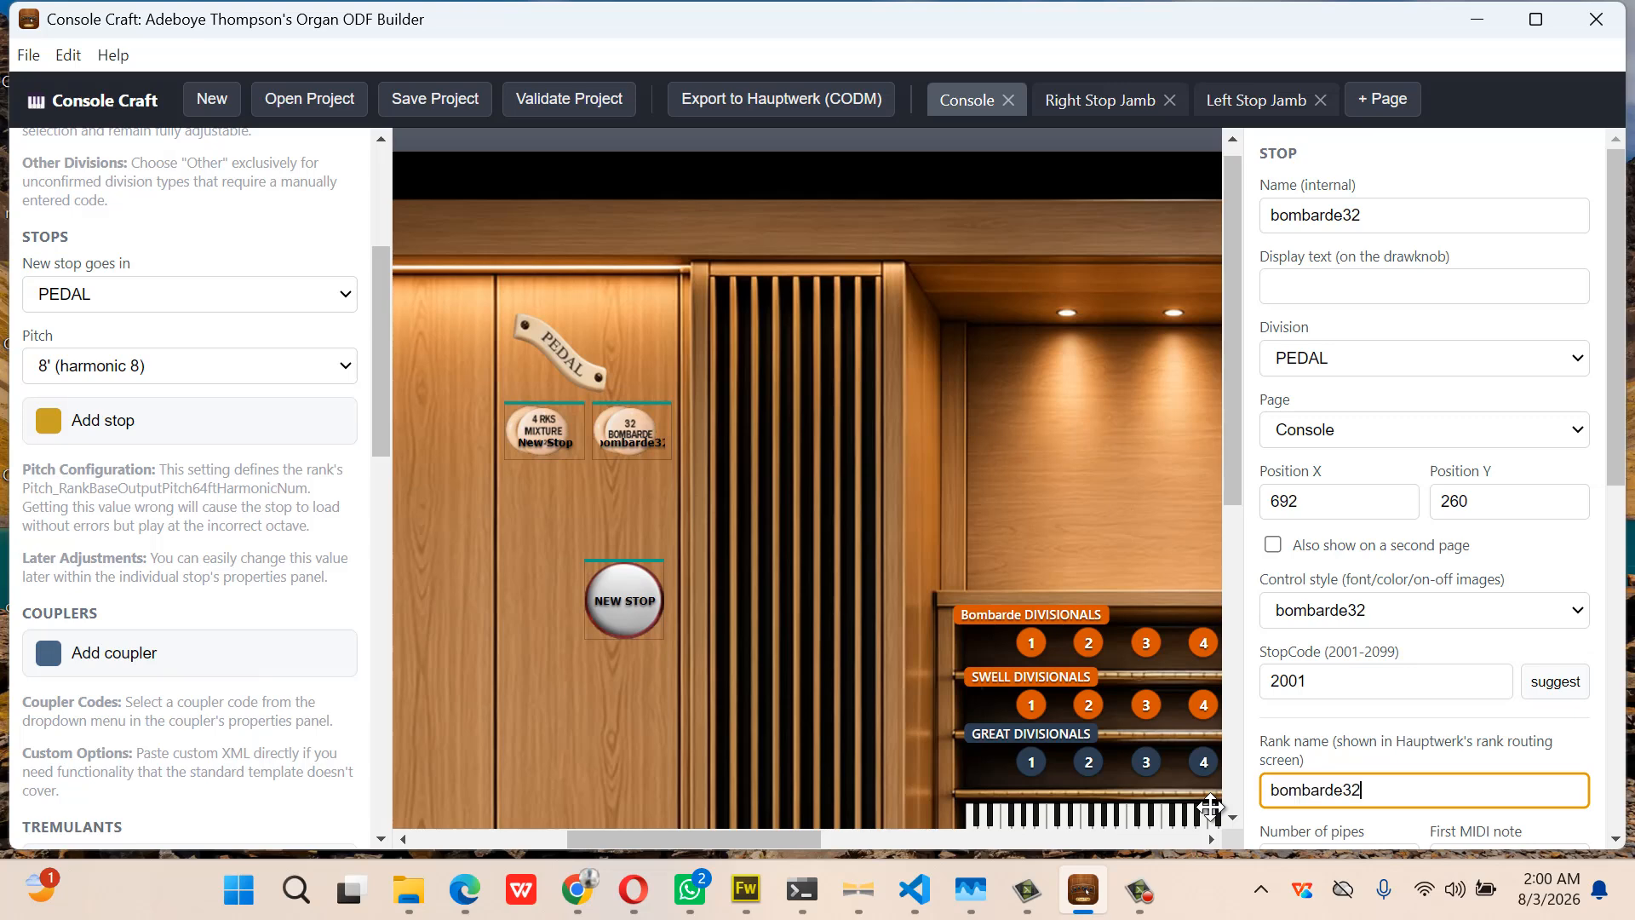
Rename the Pedal mixture stop pedMix in both its internal name and rank name
left_click(545, 433)
left_click(1347, 230)
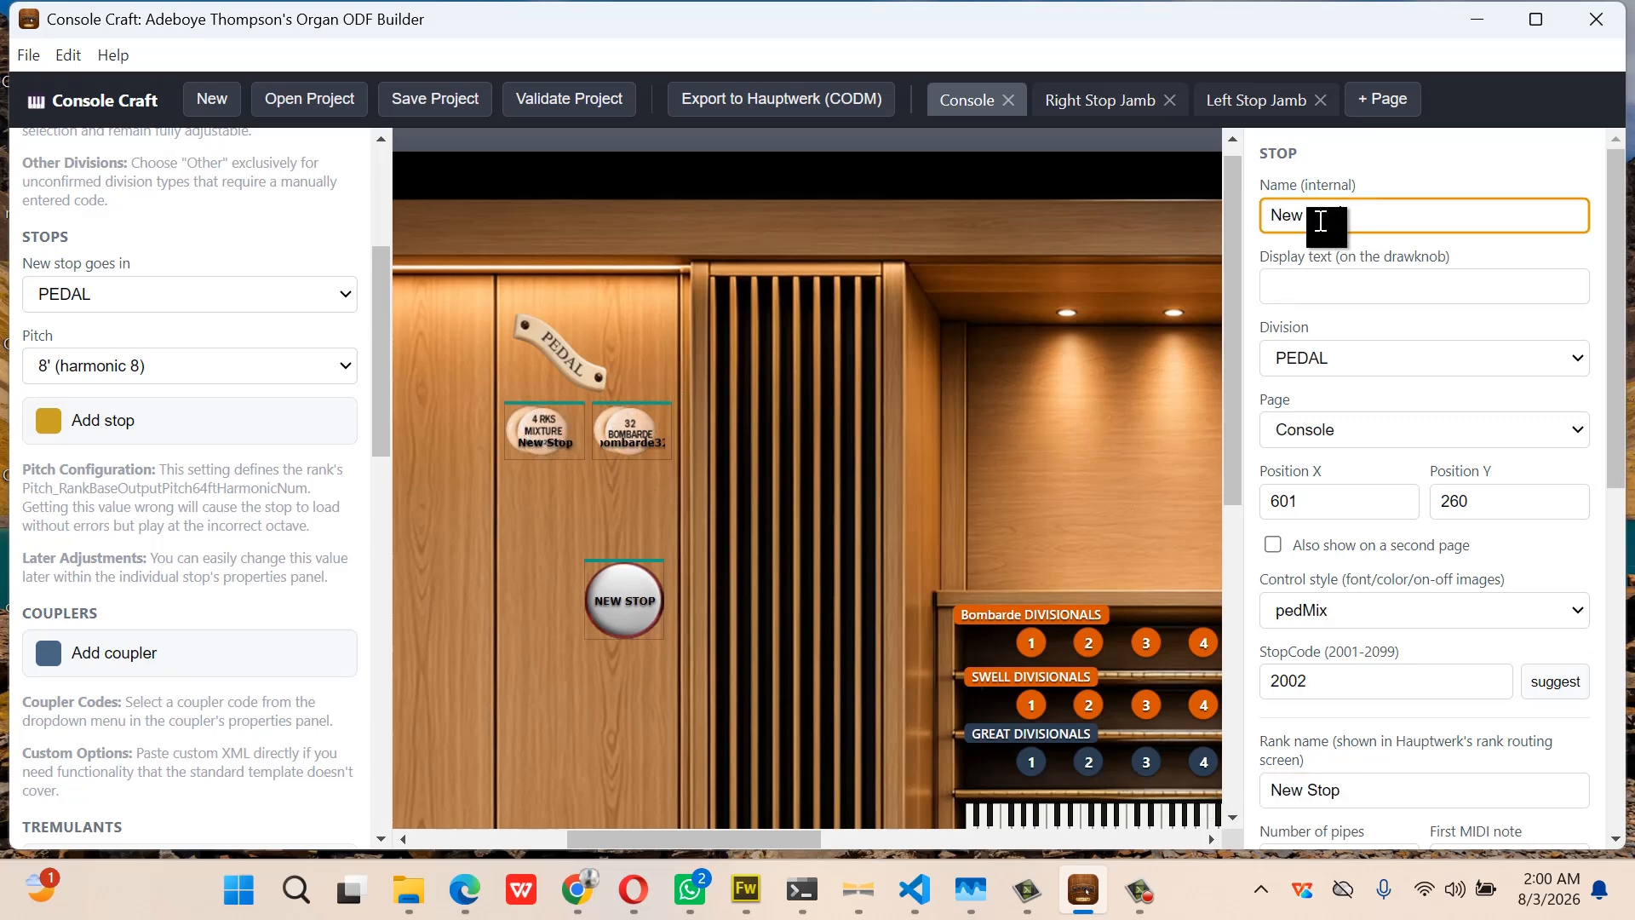
key("ctrl+a")
type("uped")
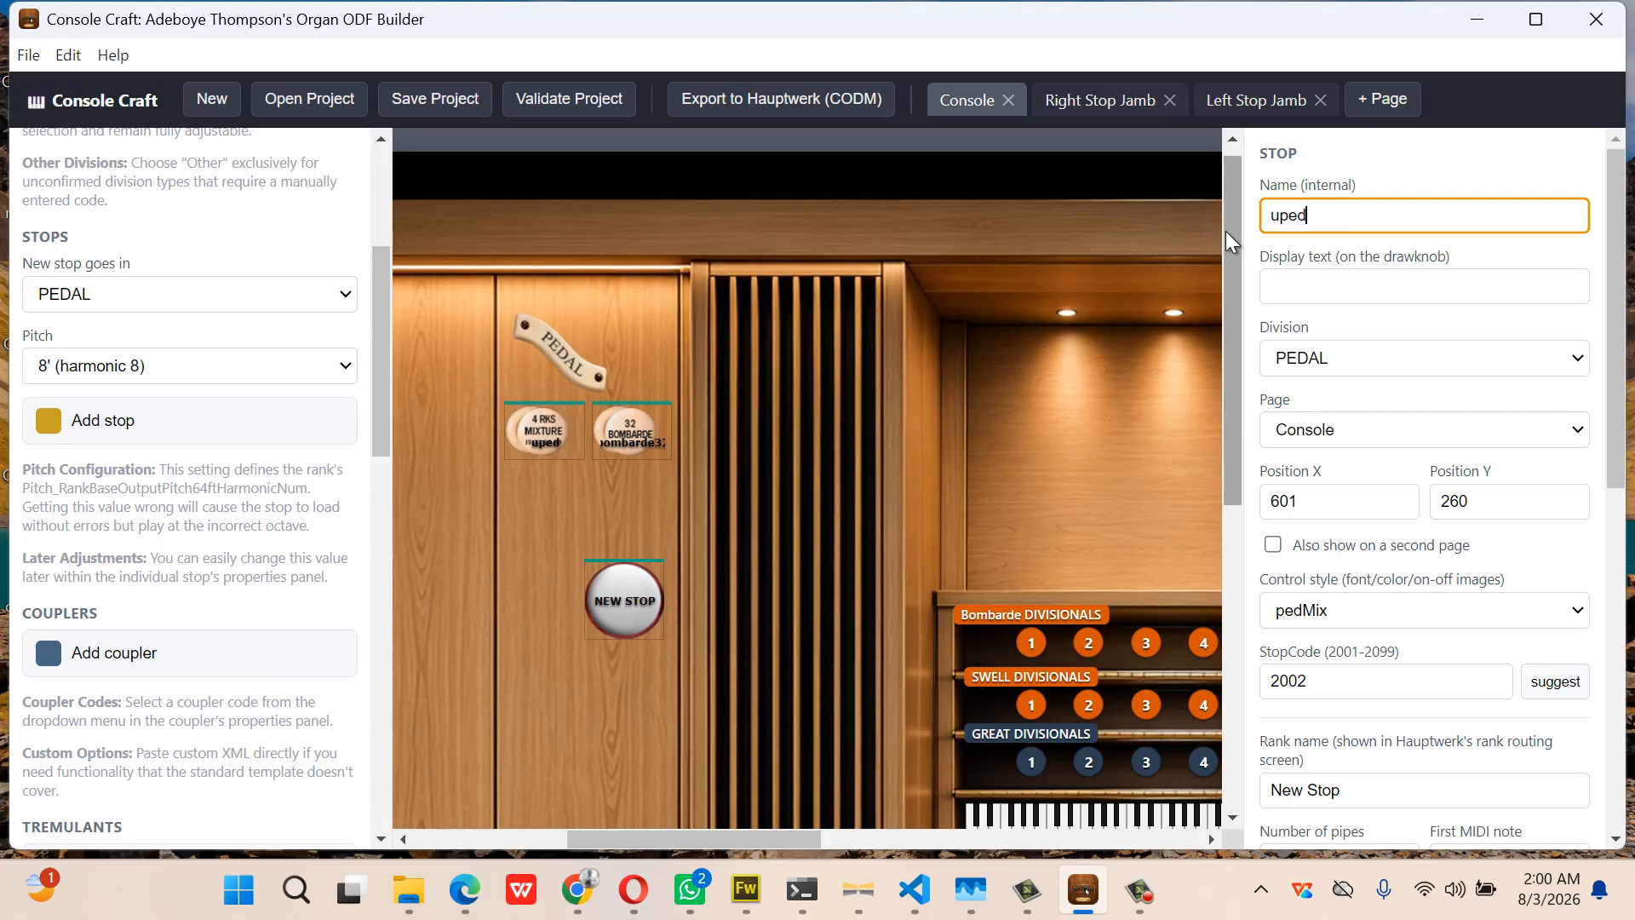
type("Mix")
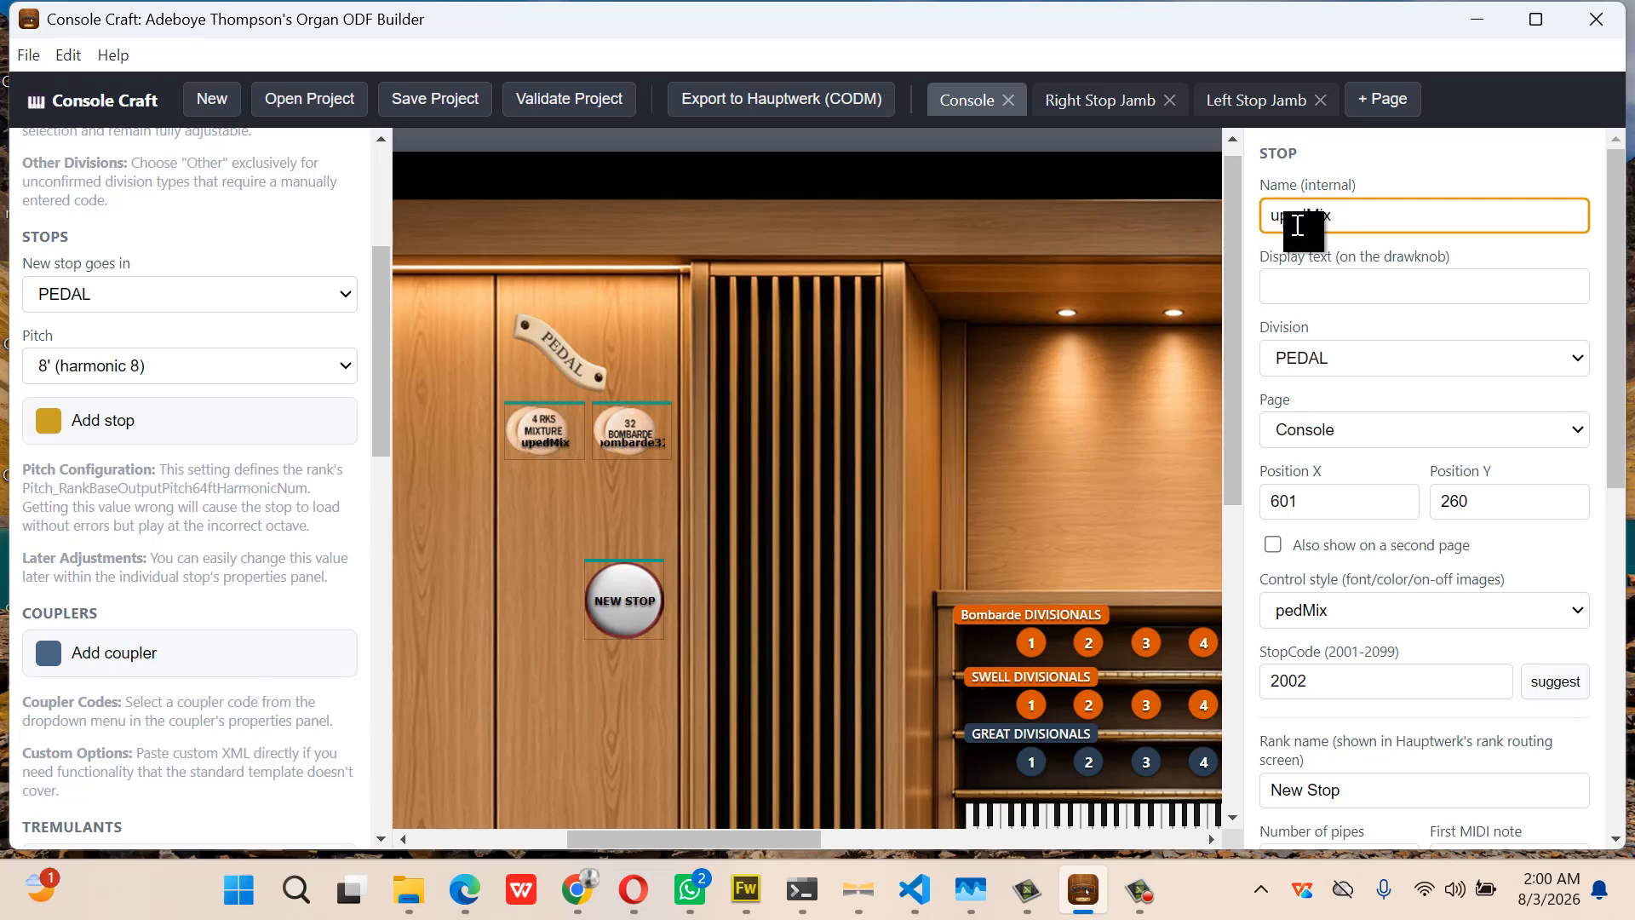
key("BackSpace")
double_click(1285, 216)
key("ctrl+c")
left_click_drag(1363, 790, 1244, 796)
key("ctrl+v")
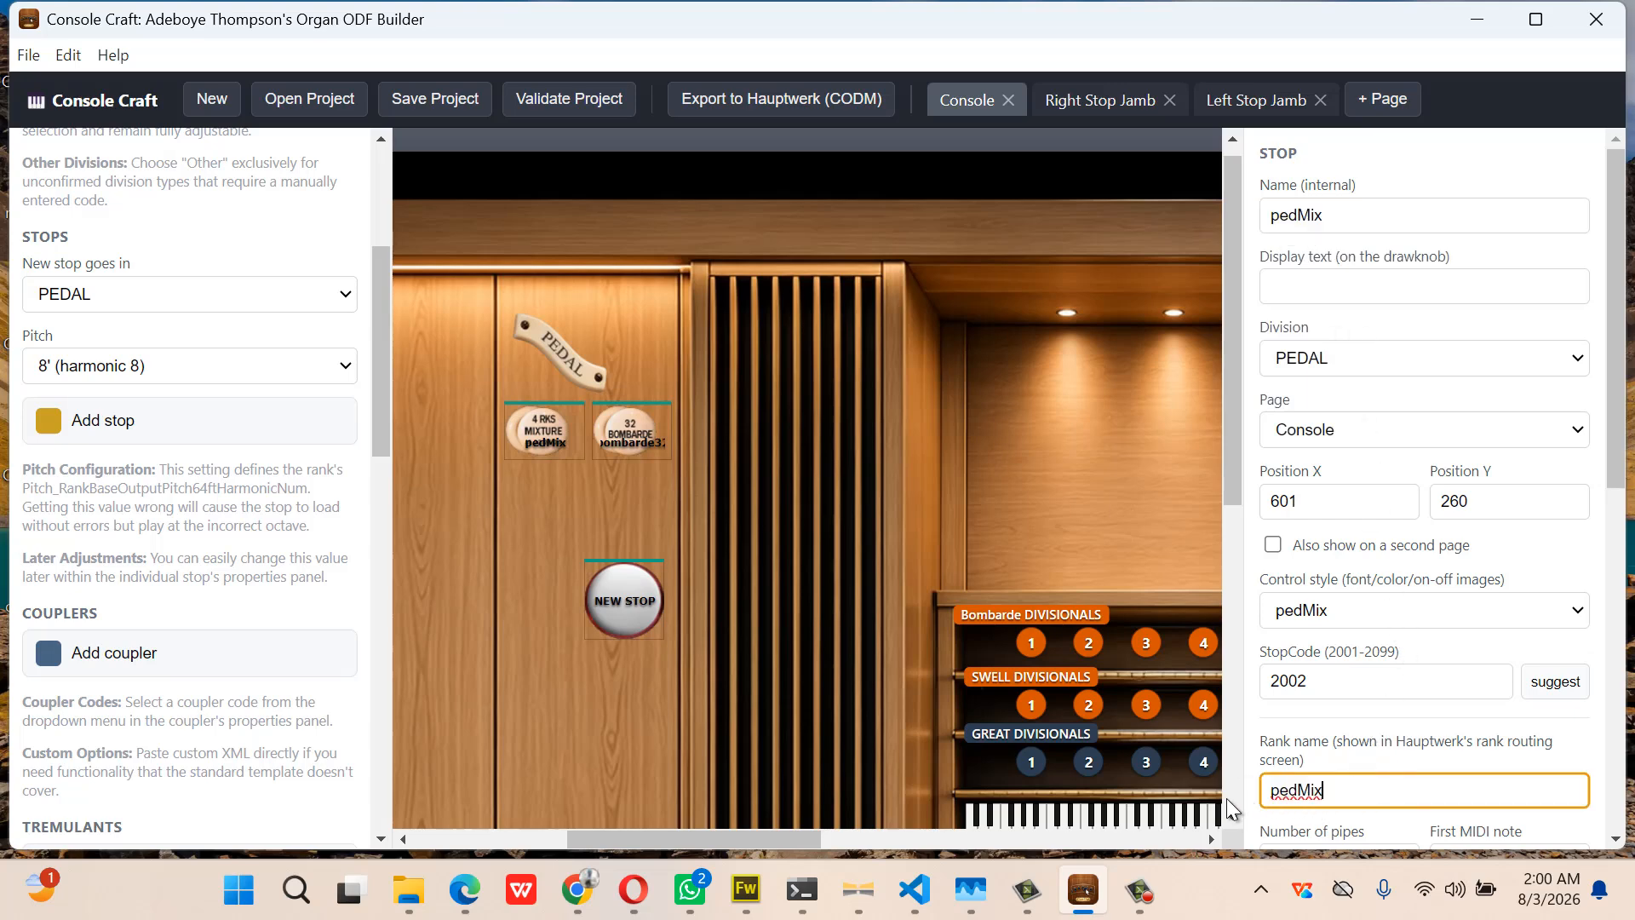
Review the Great Open Diapason, Mixture and Trumpet stops
scroll(887, 559, "right", 5)
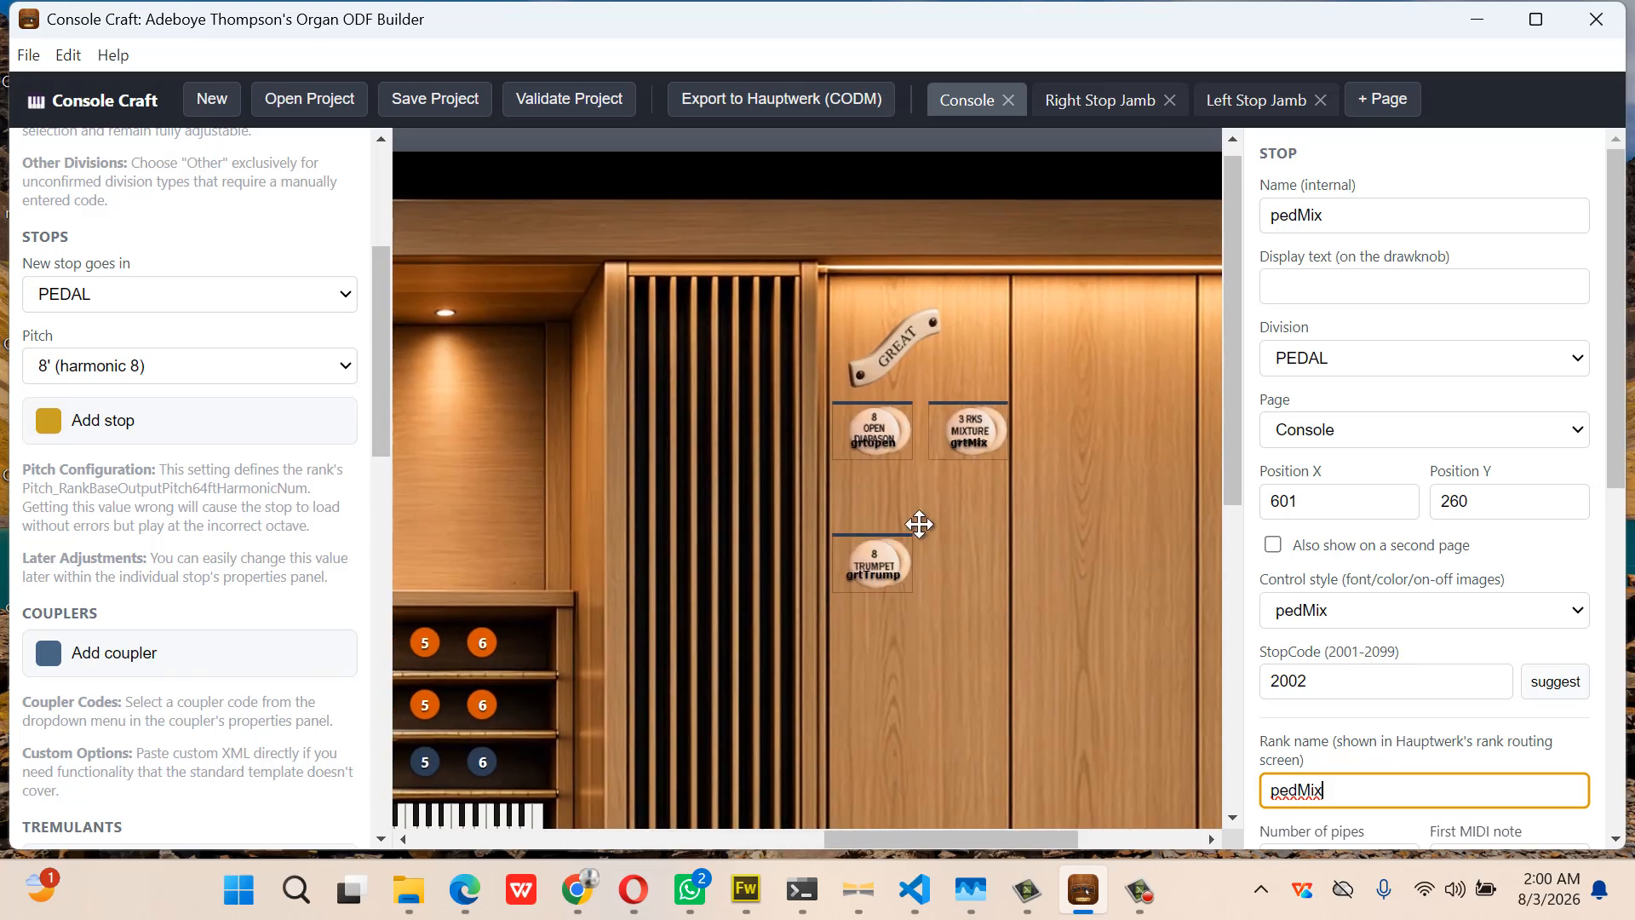
left_click(879, 434)
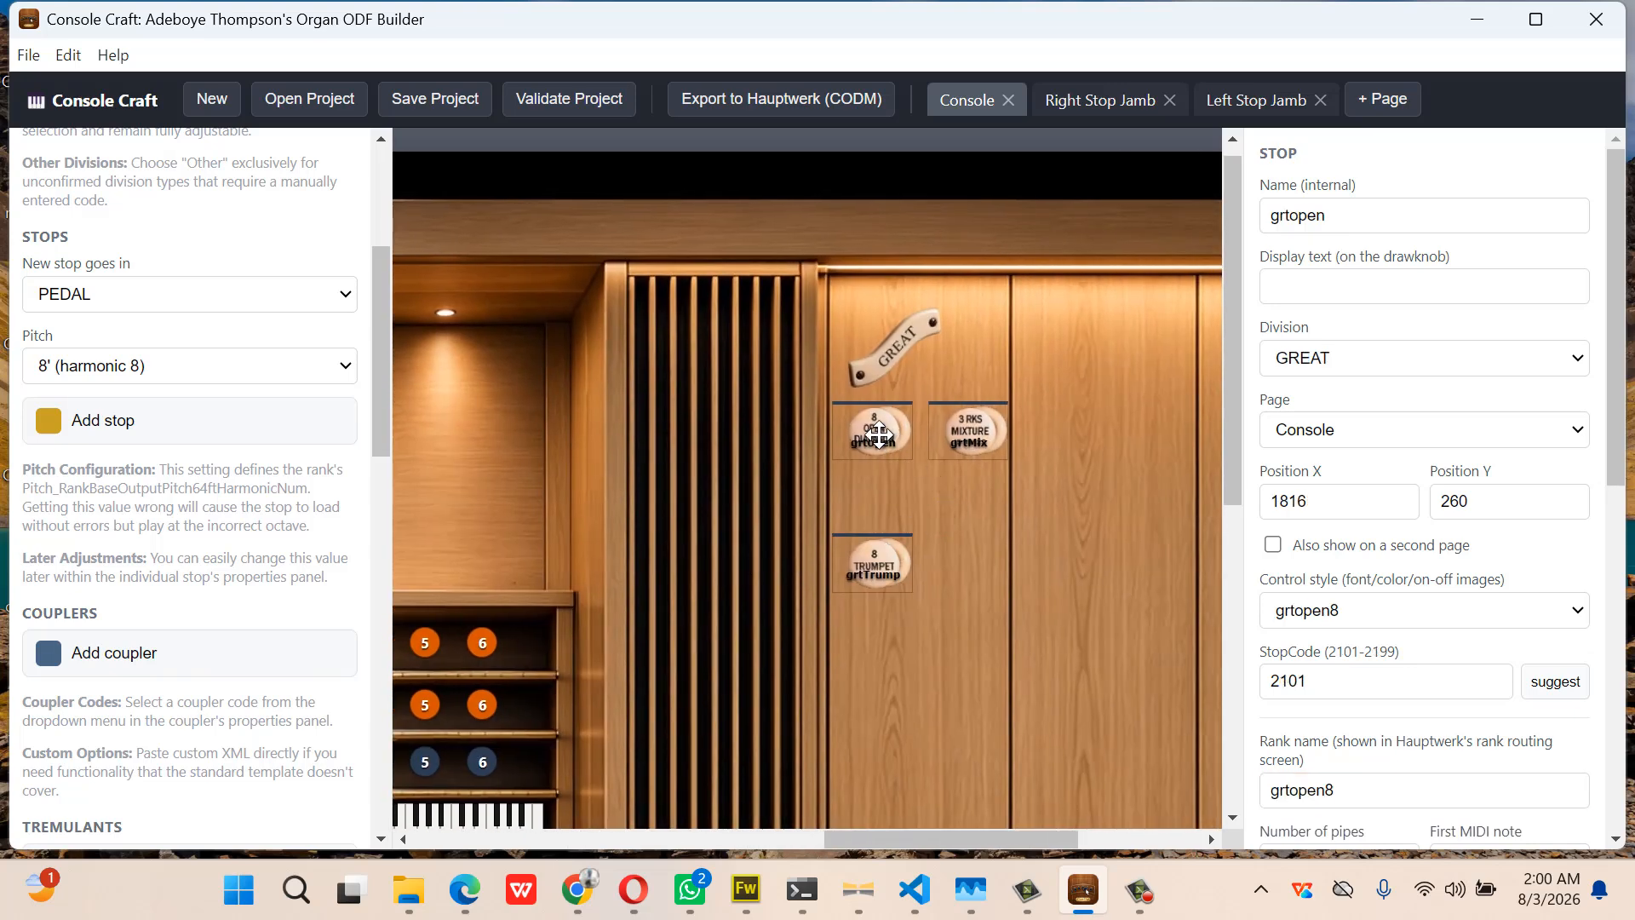
left_click(977, 432)
left_click(886, 560)
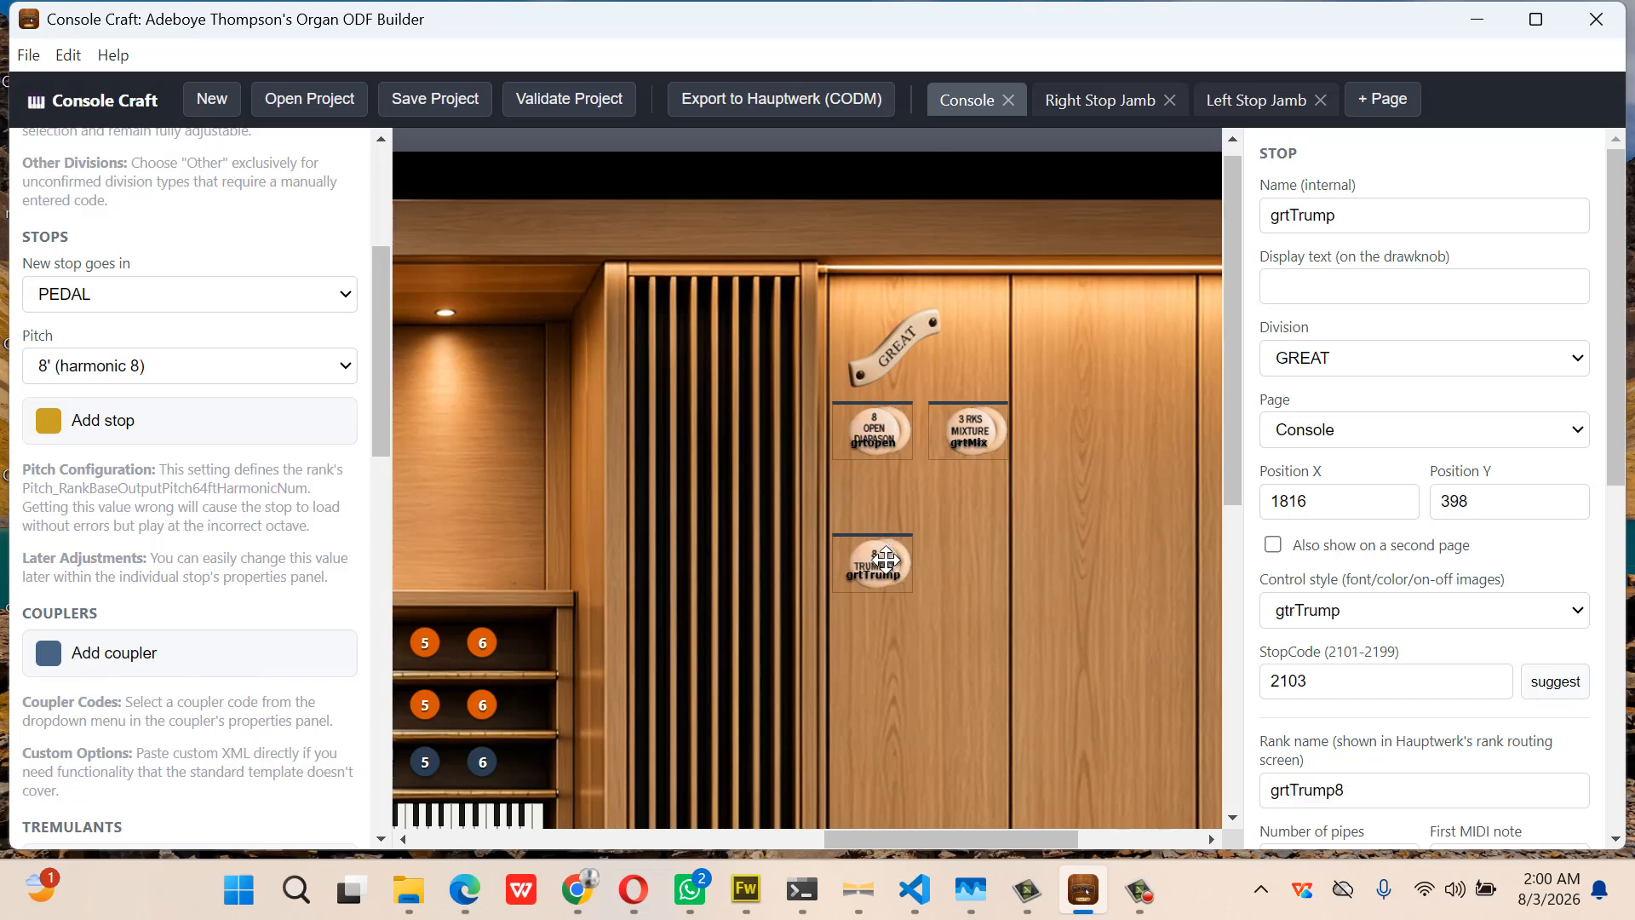
Move the new Pedal drawknob slightly higher and give it the openBass style
scroll(886, 559, "left", 5)
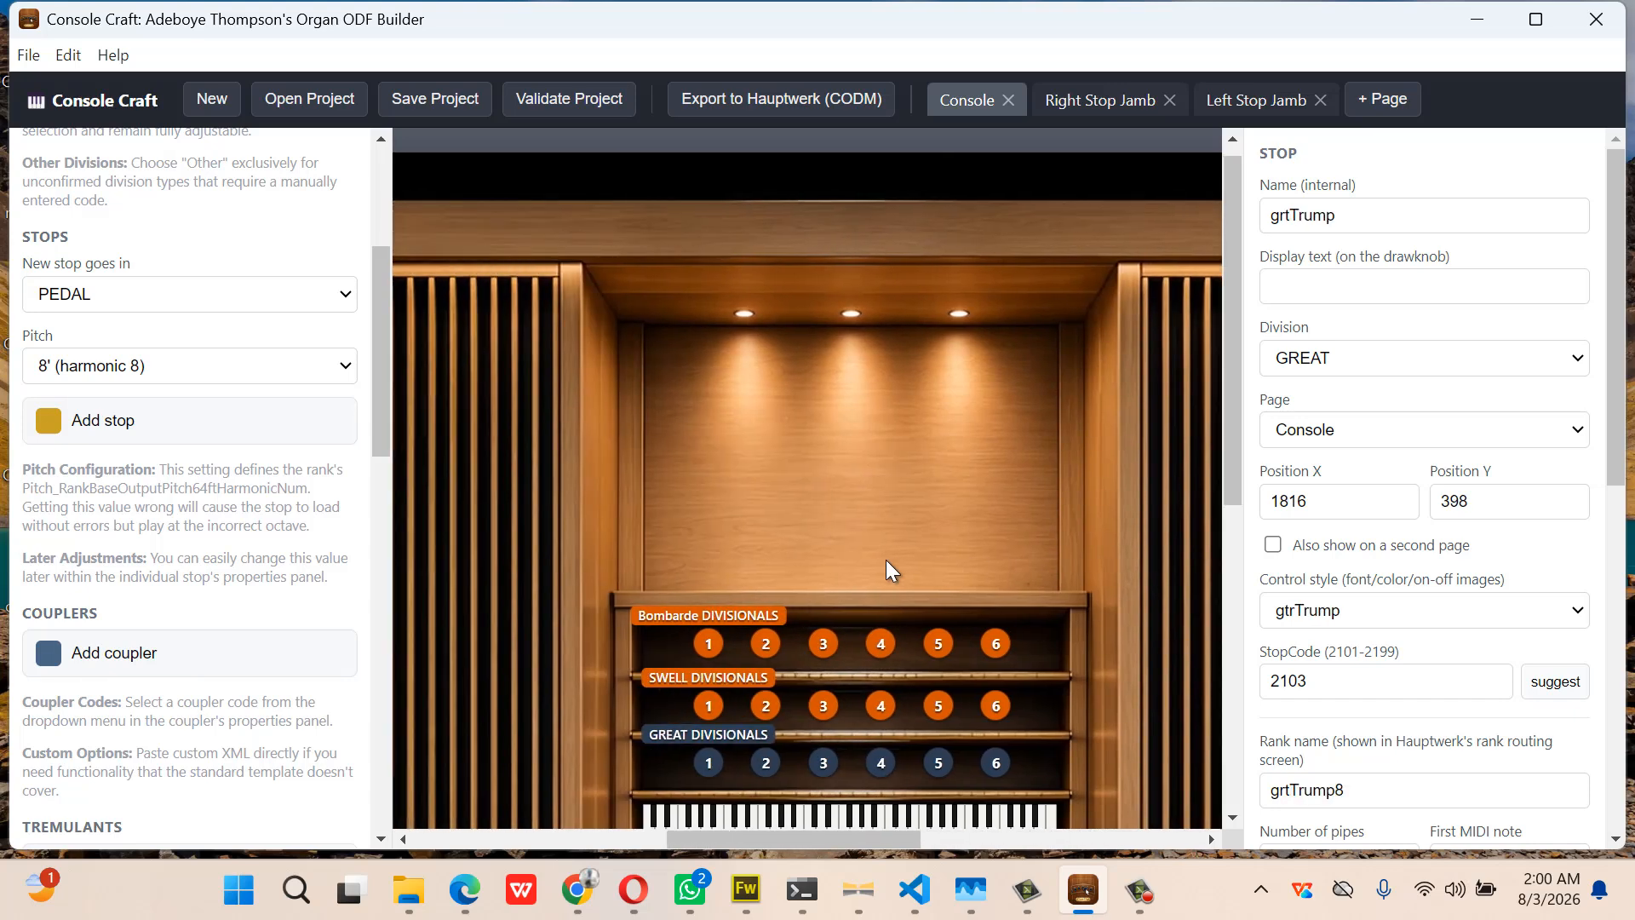
scroll(885, 560, "left", 5)
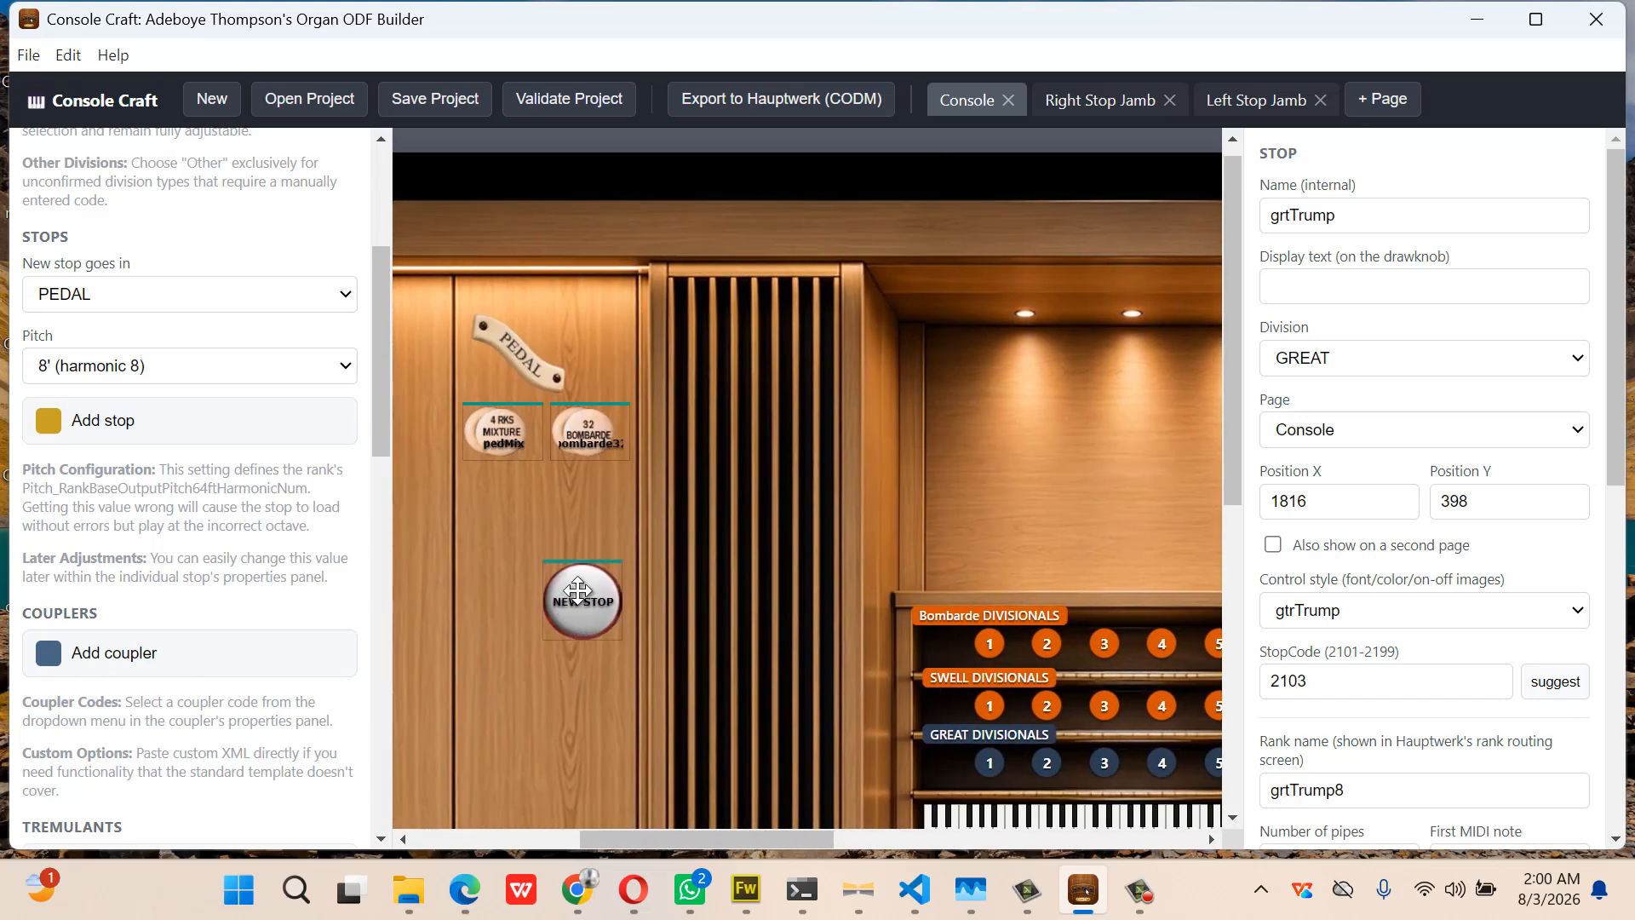
left_click(587, 592)
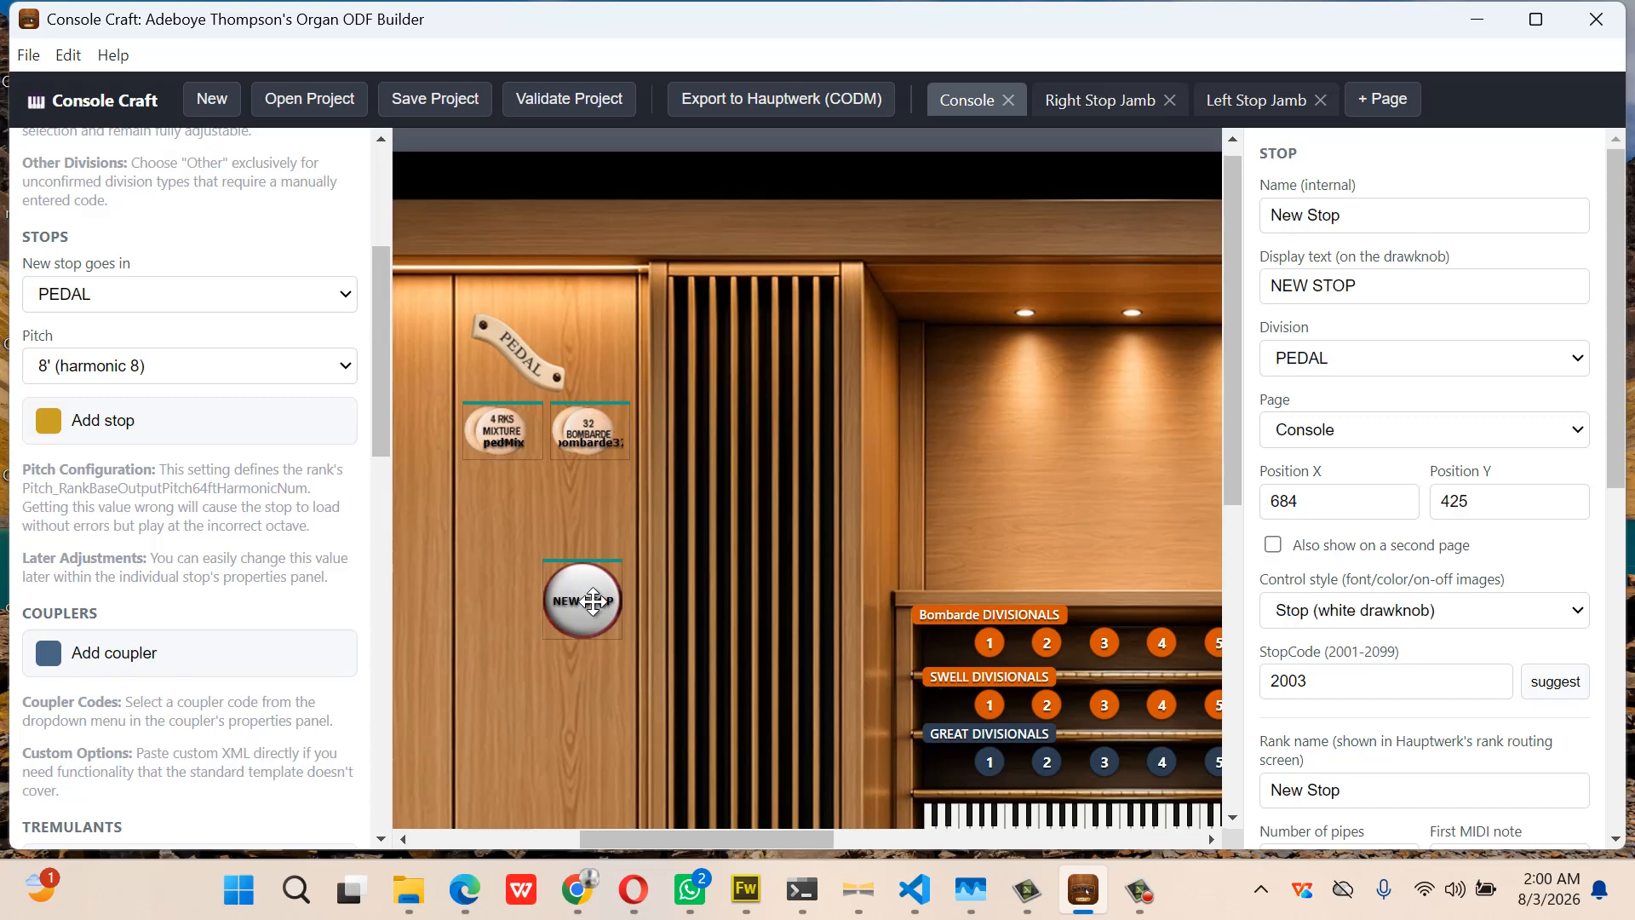
left_click_drag(594, 600, 594, 562)
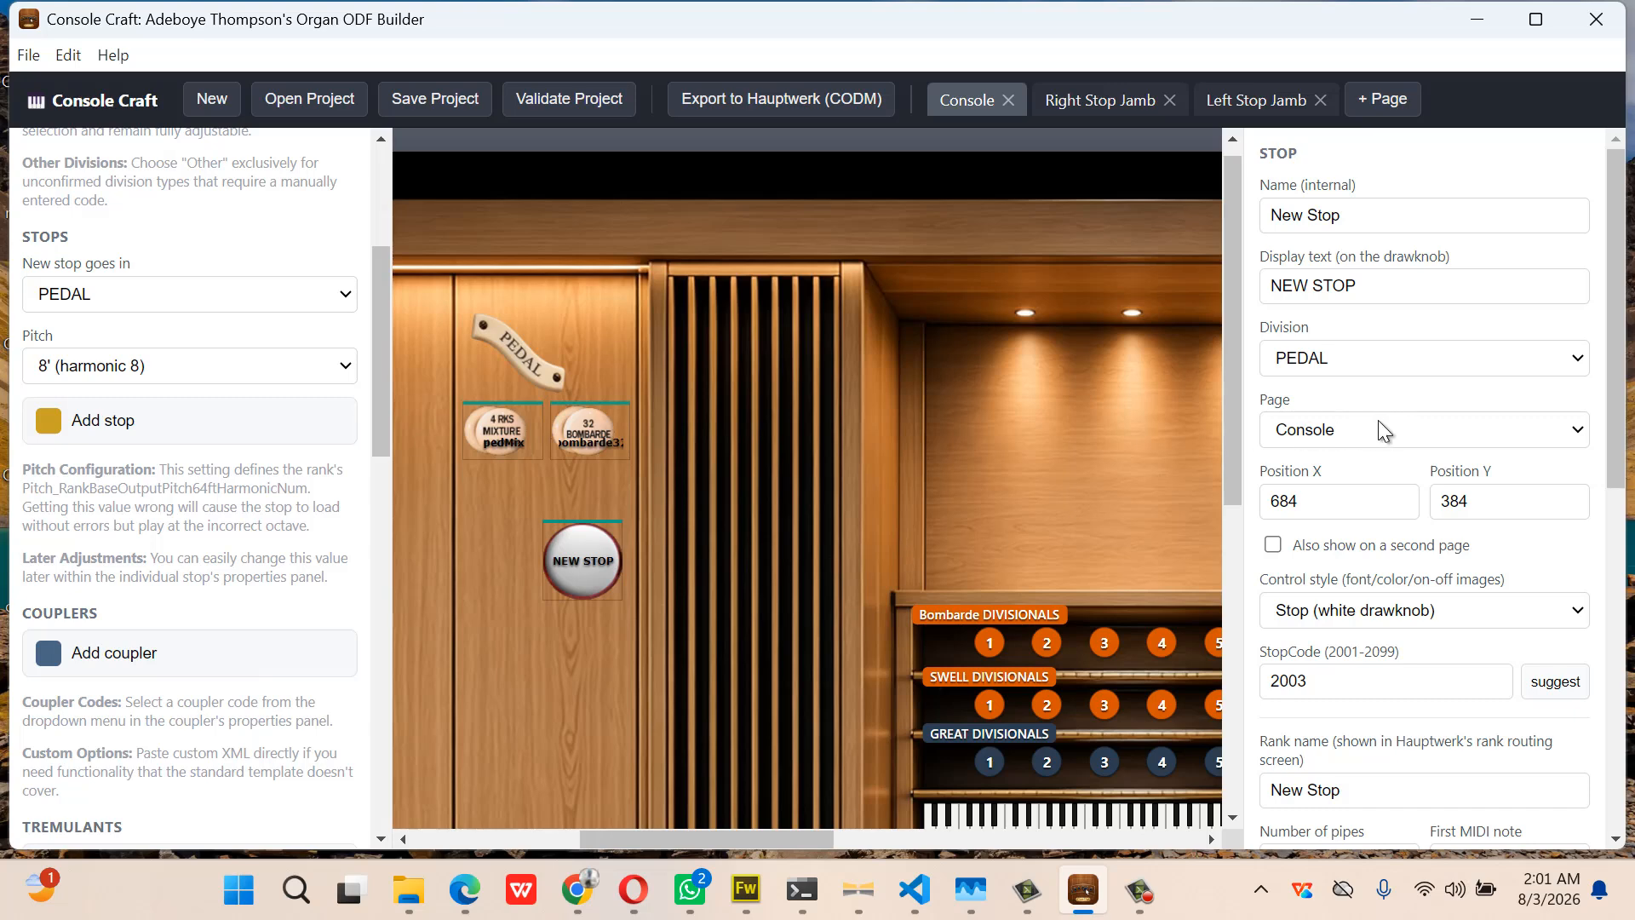
left_click(1346, 612)
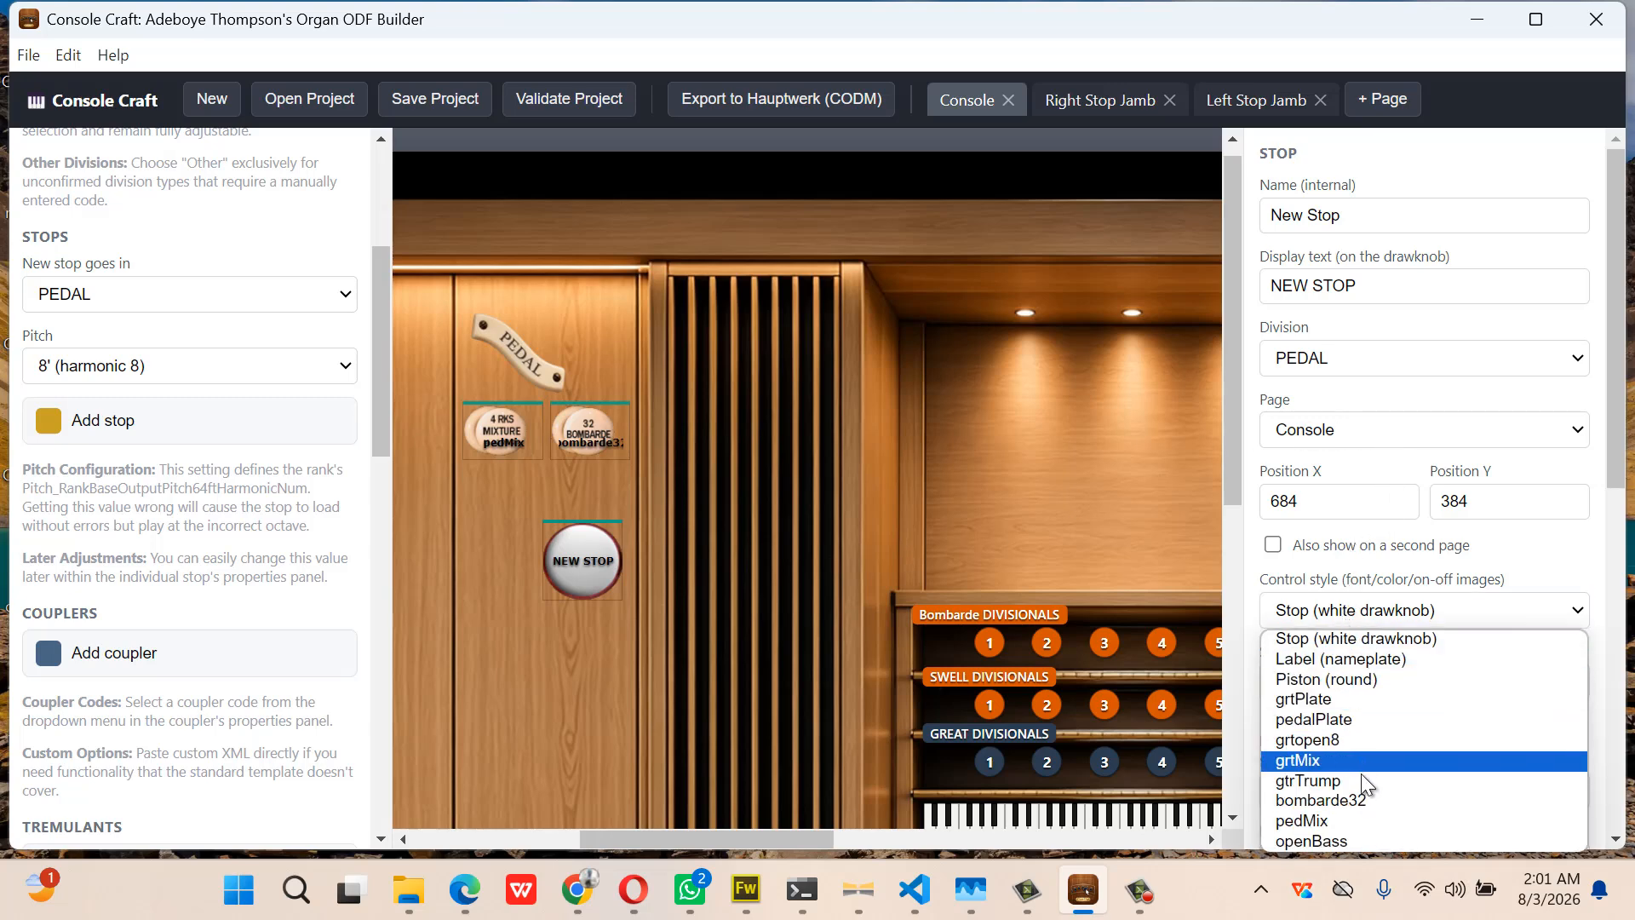
left_click(1365, 841)
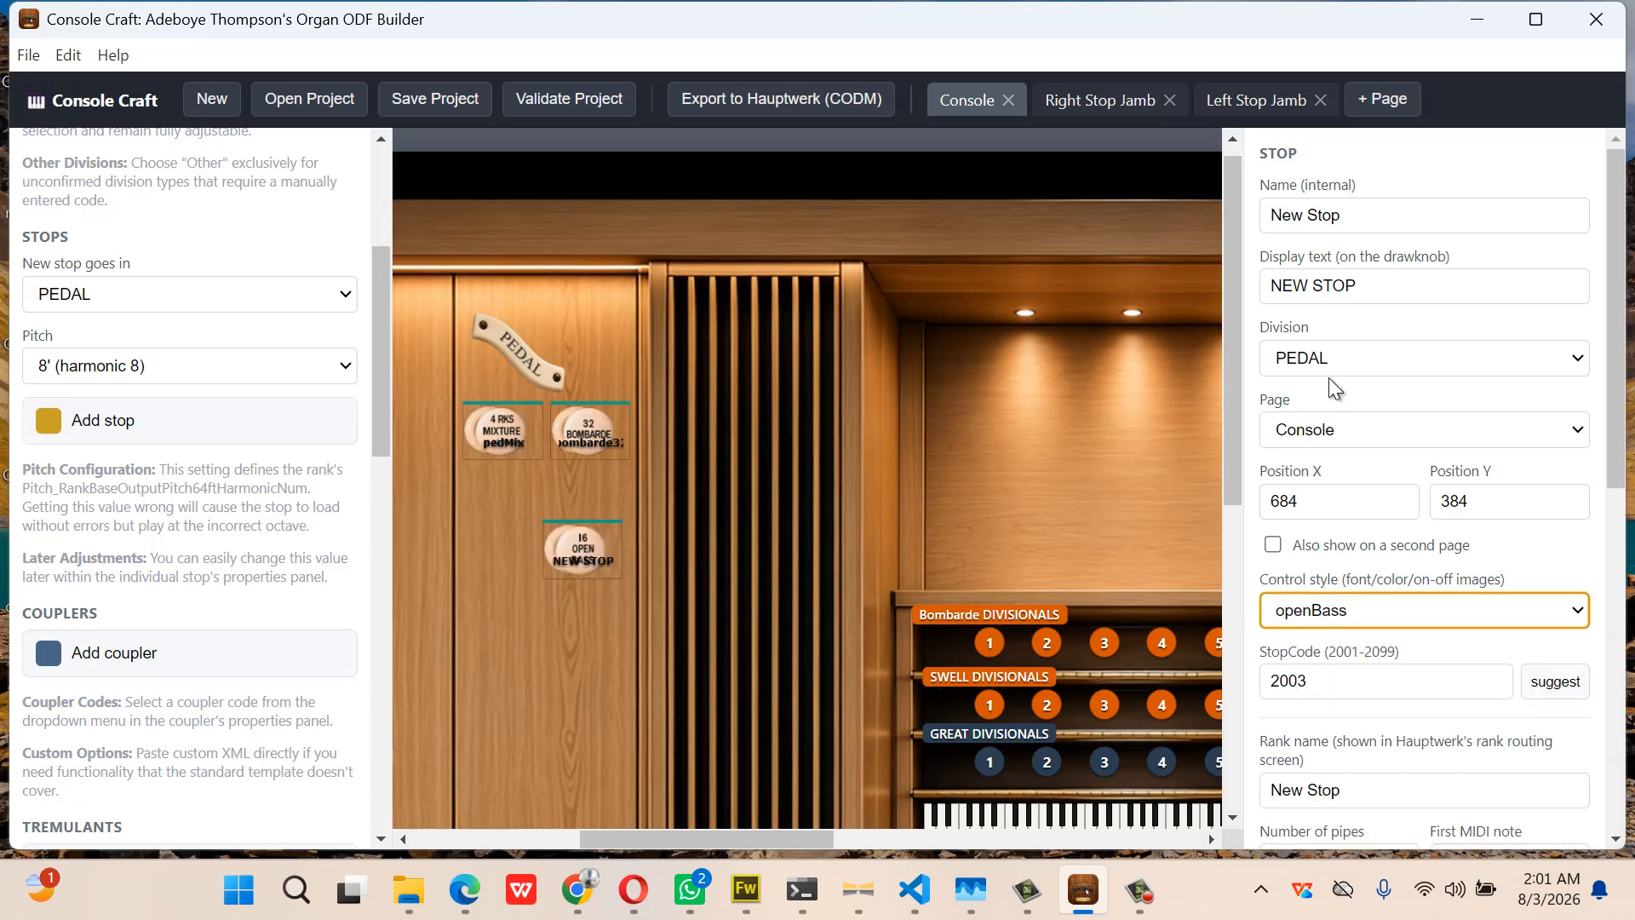
Clear its display text and set both its name and rank name to OpenBass
left_click(1379, 294)
key("BackSpace")
key("BackSpace")
key("BackSpace")
key("BackSpace")
key("BackSpace")
key("BackSpace")
key("BackSpace")
key("BackSpace")
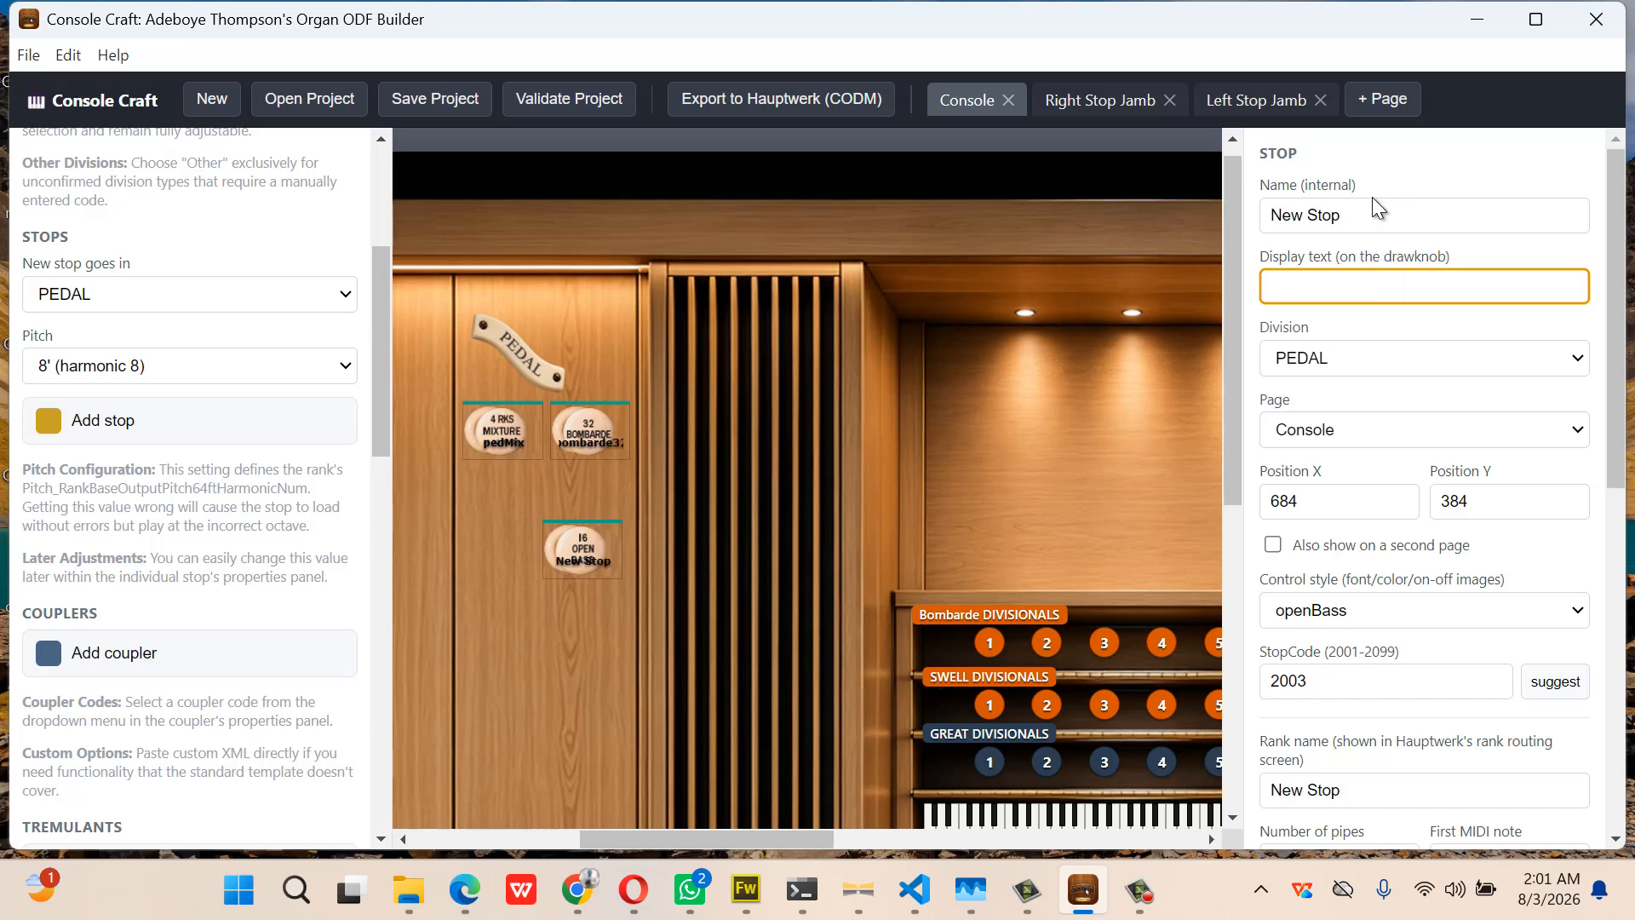
left_click_drag(1372, 223, 1214, 245)
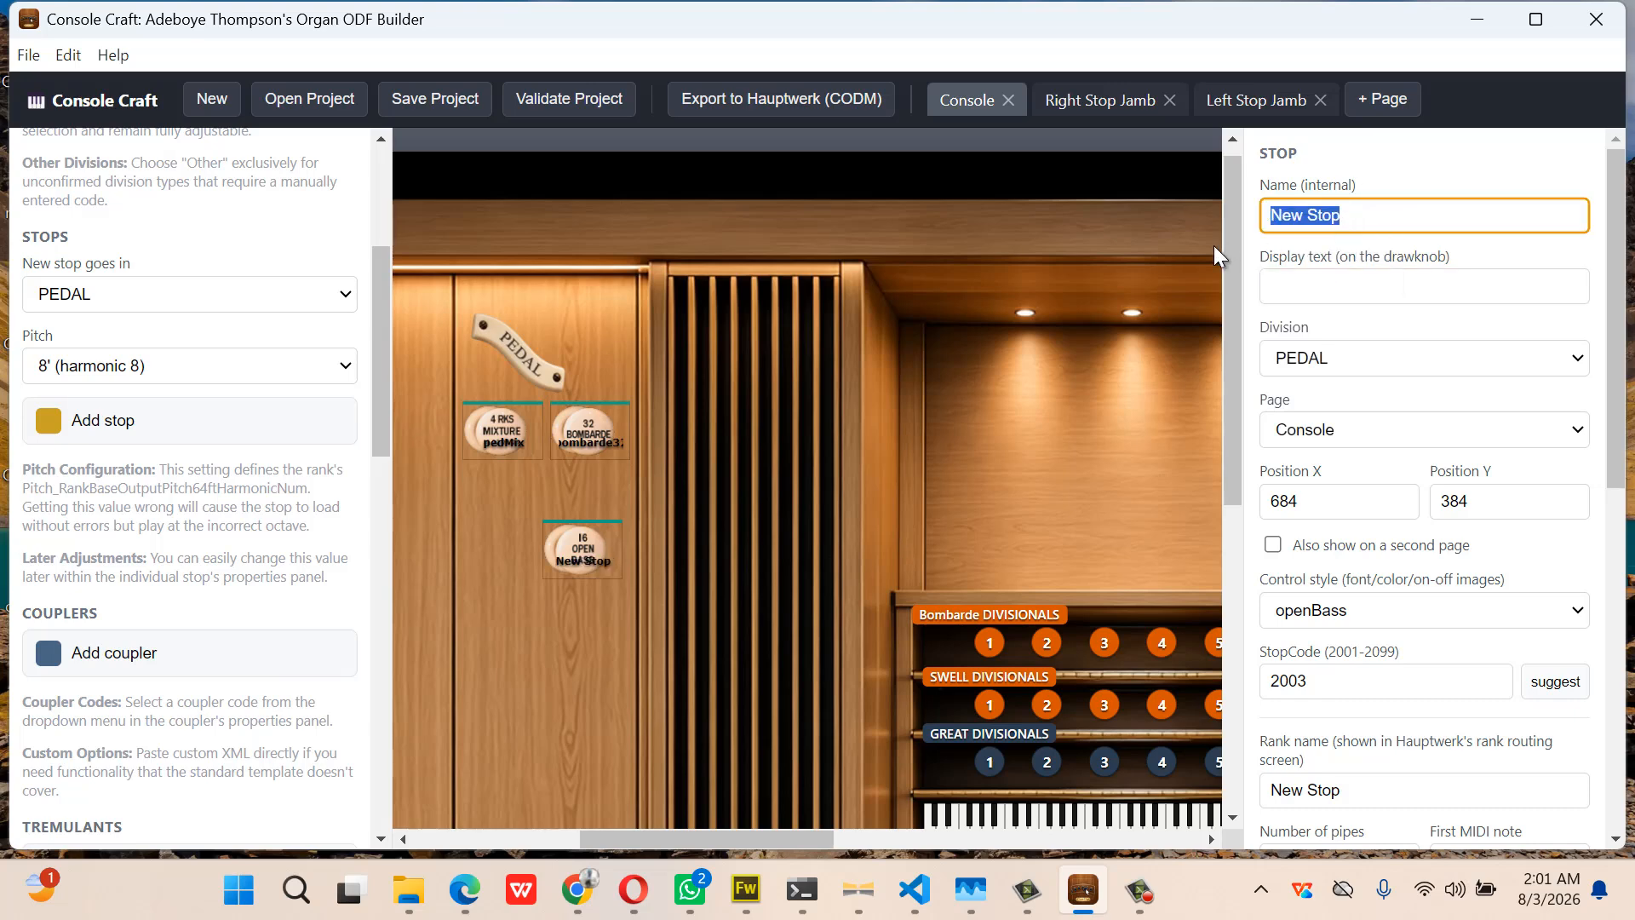
type("Ope")
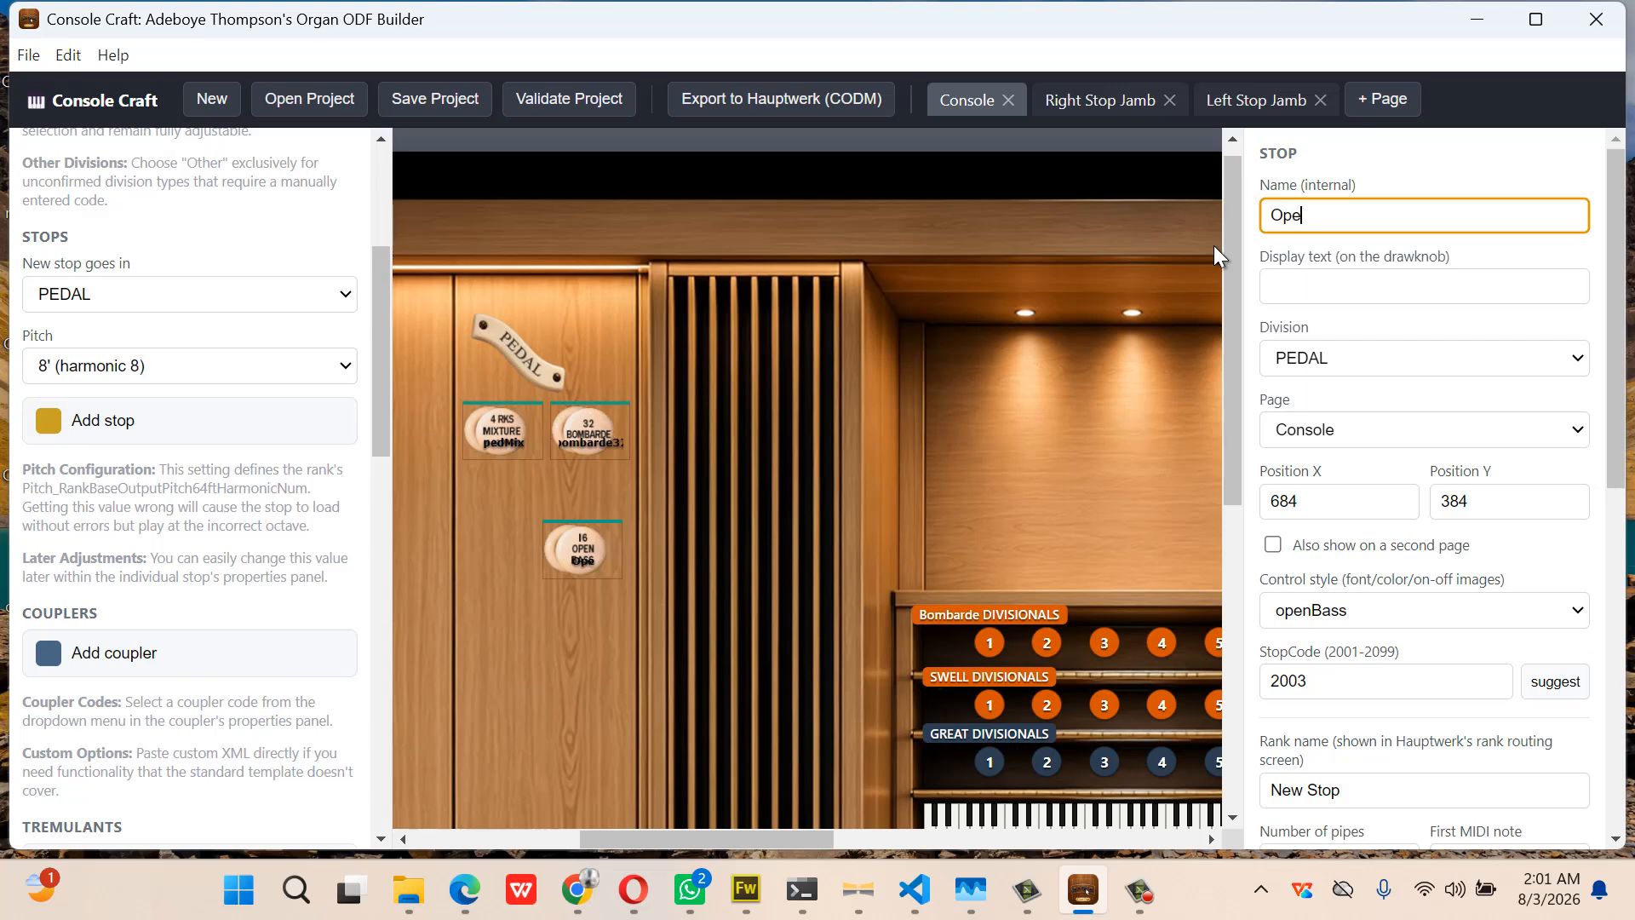
type("nBass")
key("ctrl+a")
key("ctrl+c")
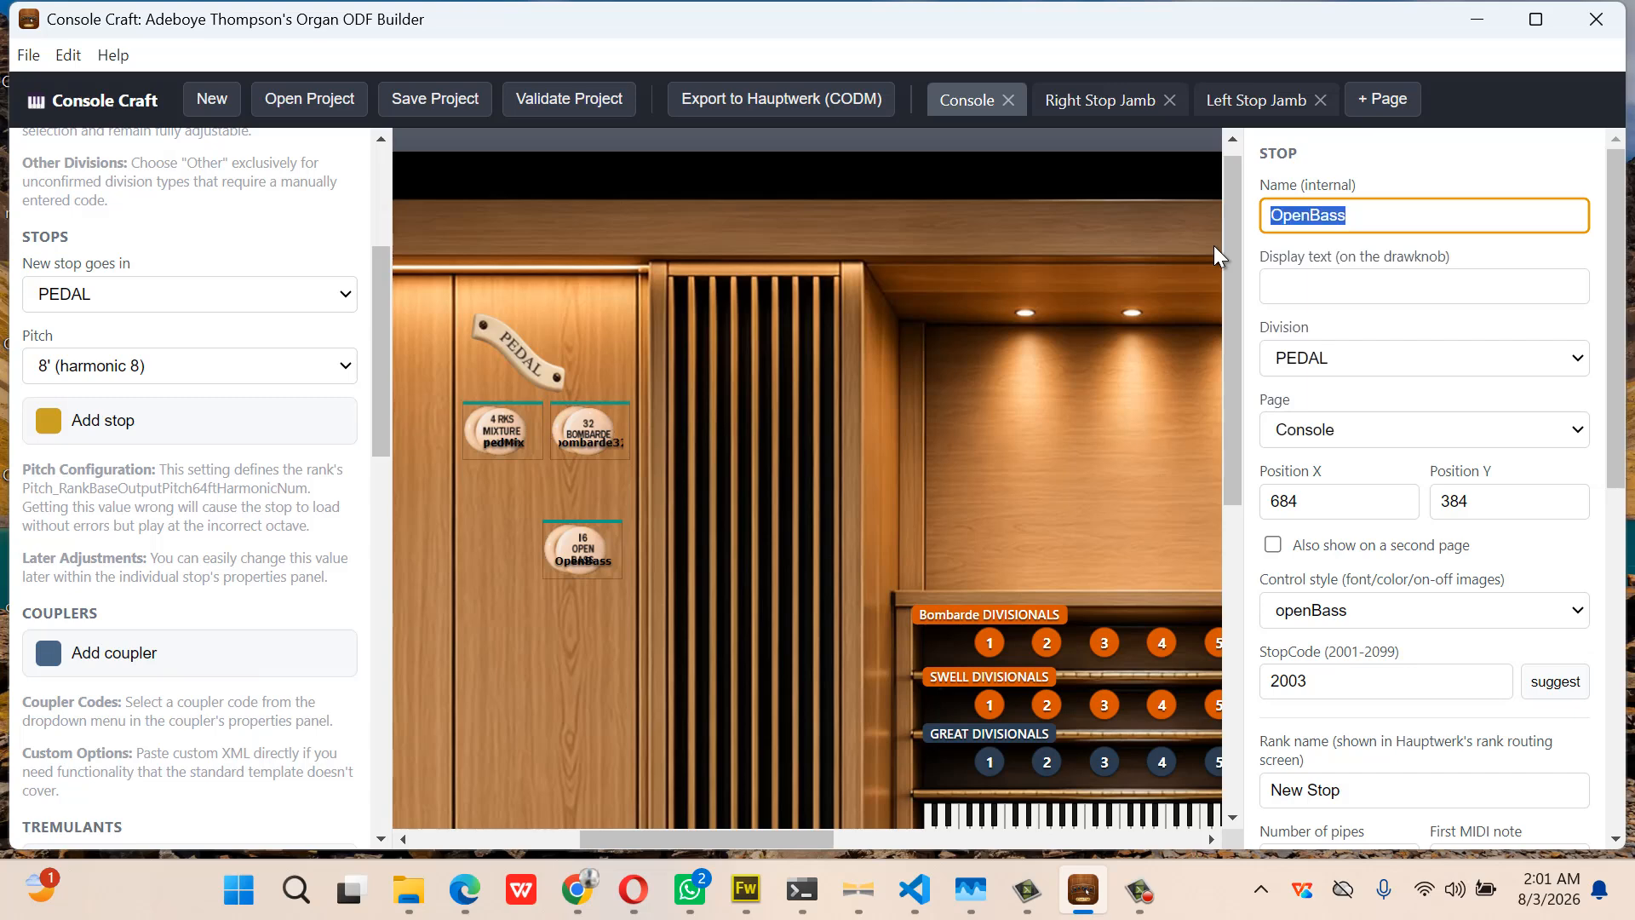
left_click(1362, 794)
key("ctrl+a")
key("ctrl+v")
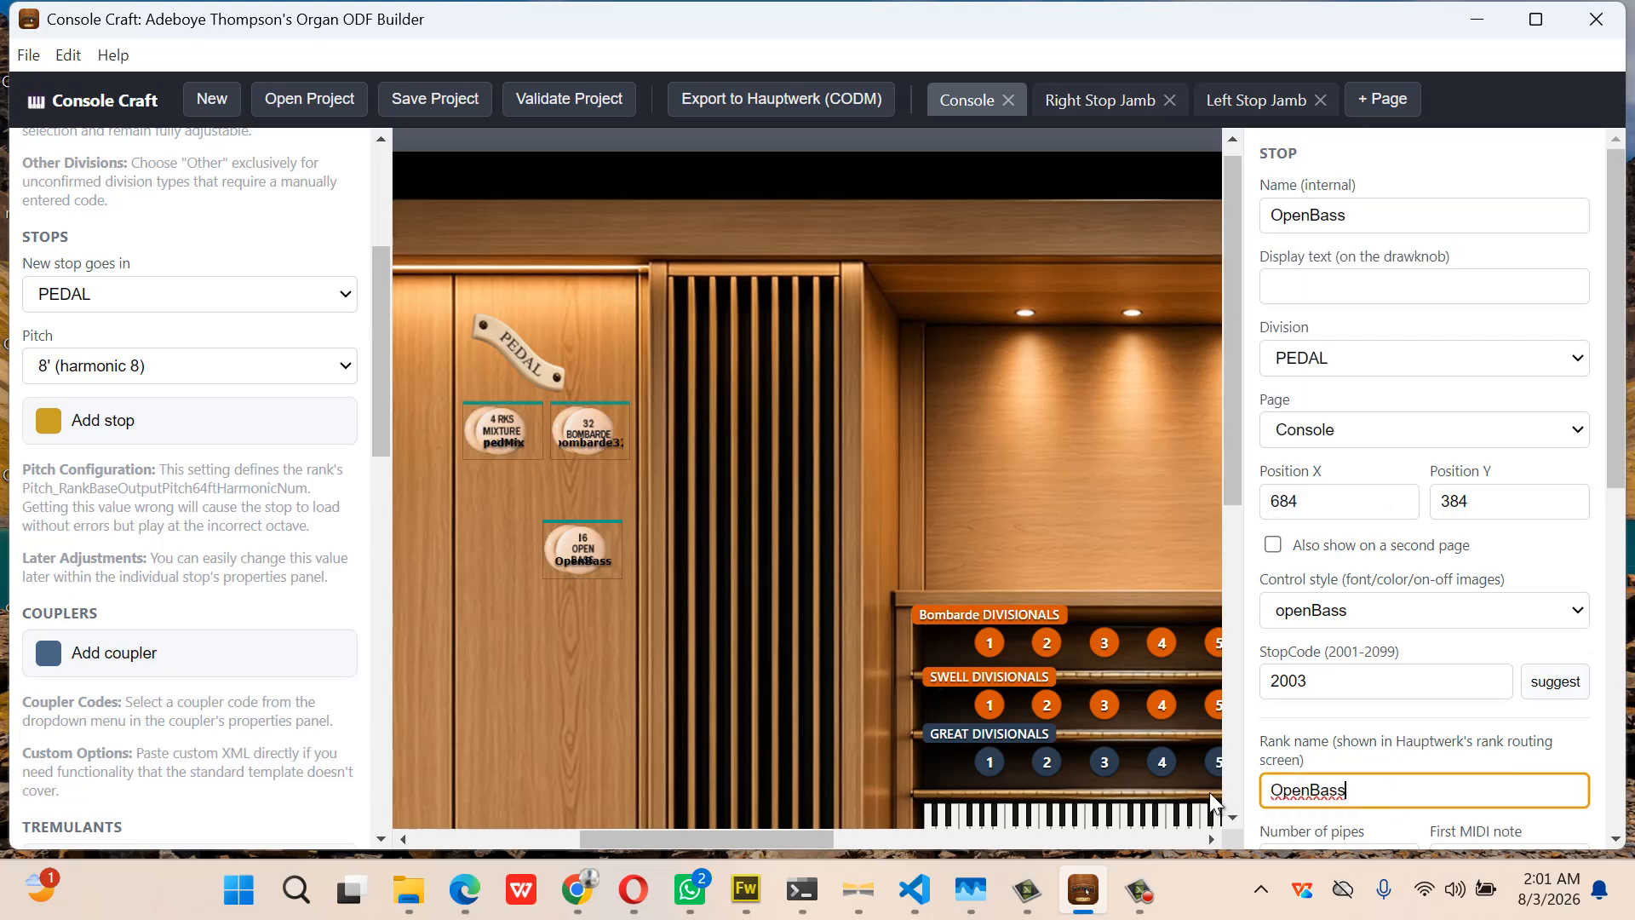
Link the Pedal mixture stop to the StAnnesMoseley-Swell-MixtureIII sample folder at 2' pitch
left_click(594, 436)
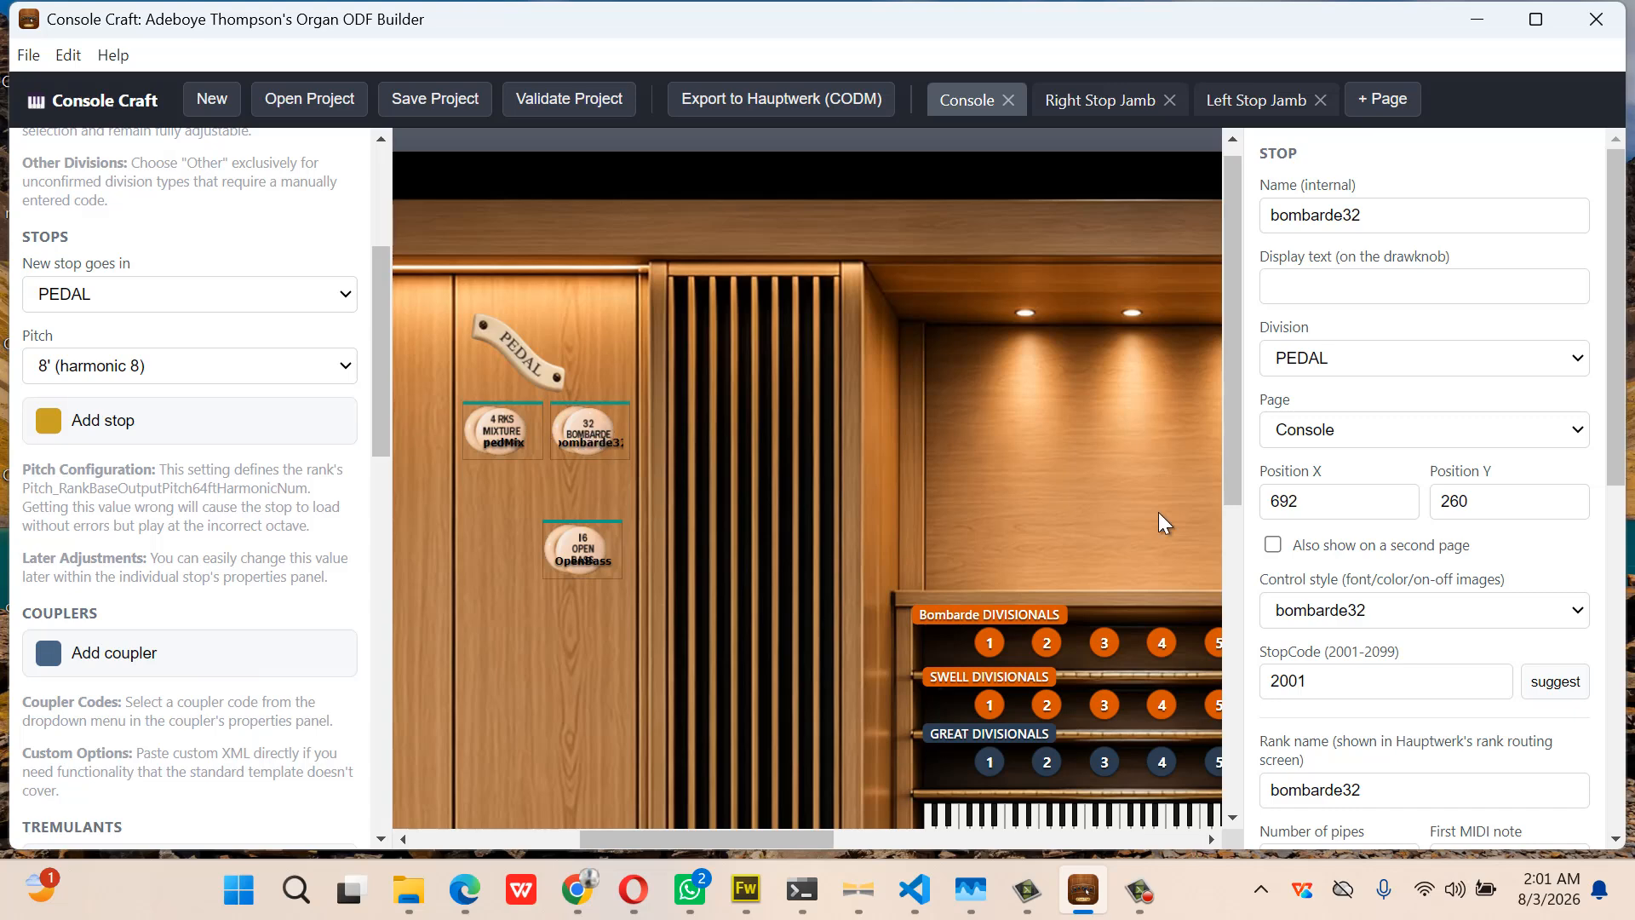
scroll(1339, 579, "down", 1)
scroll(1335, 571, "down", 8)
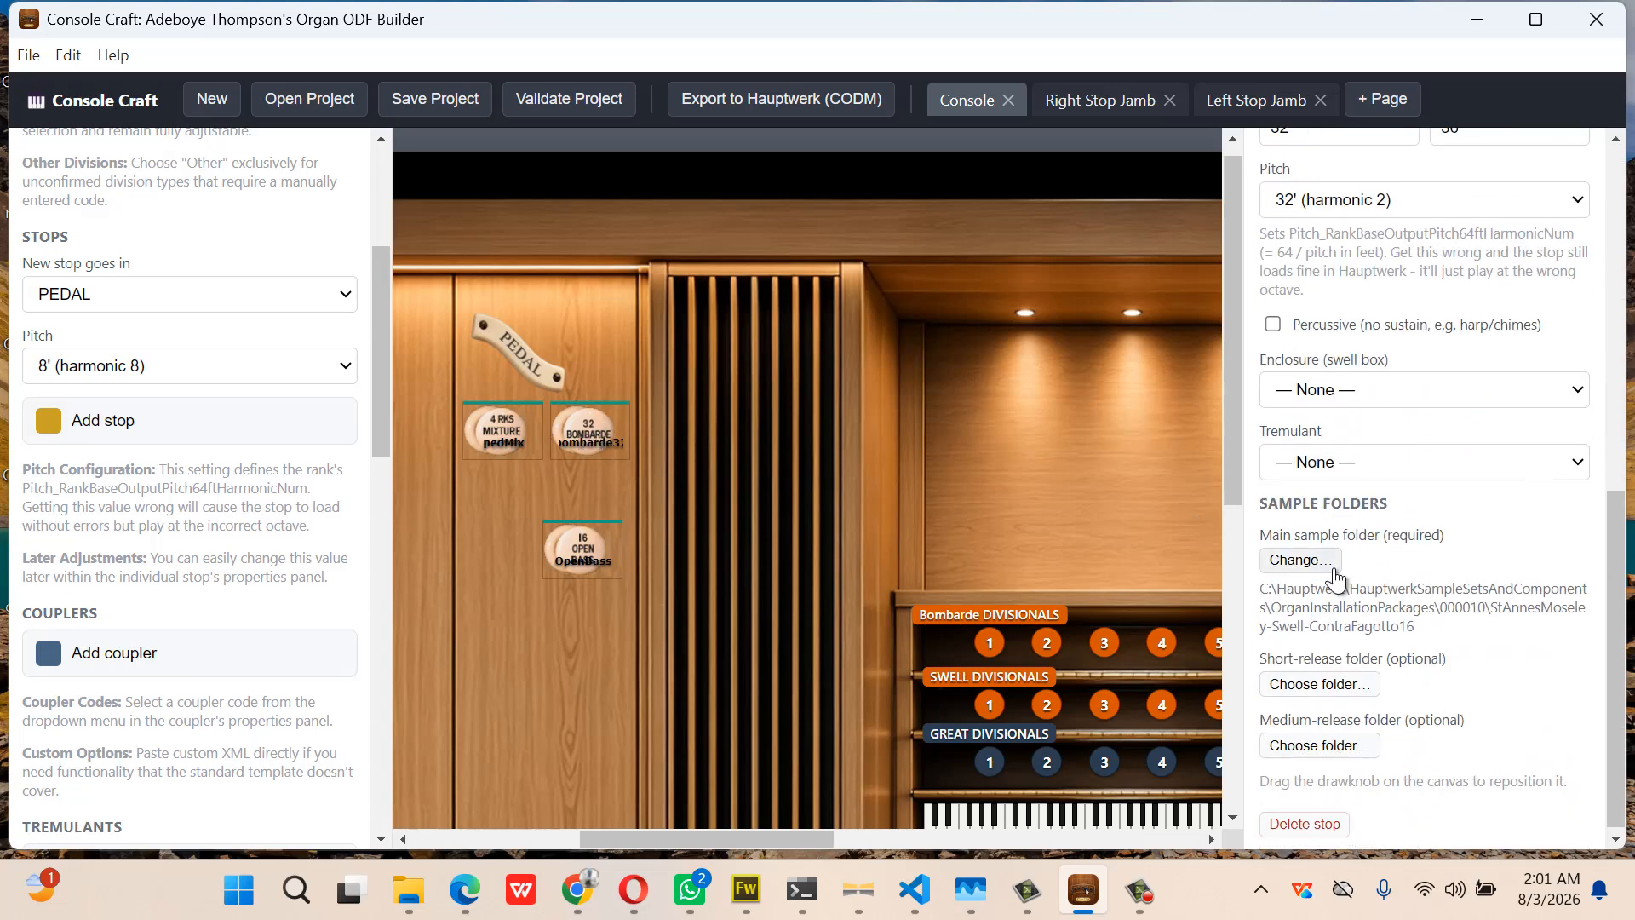
left_click(502, 430)
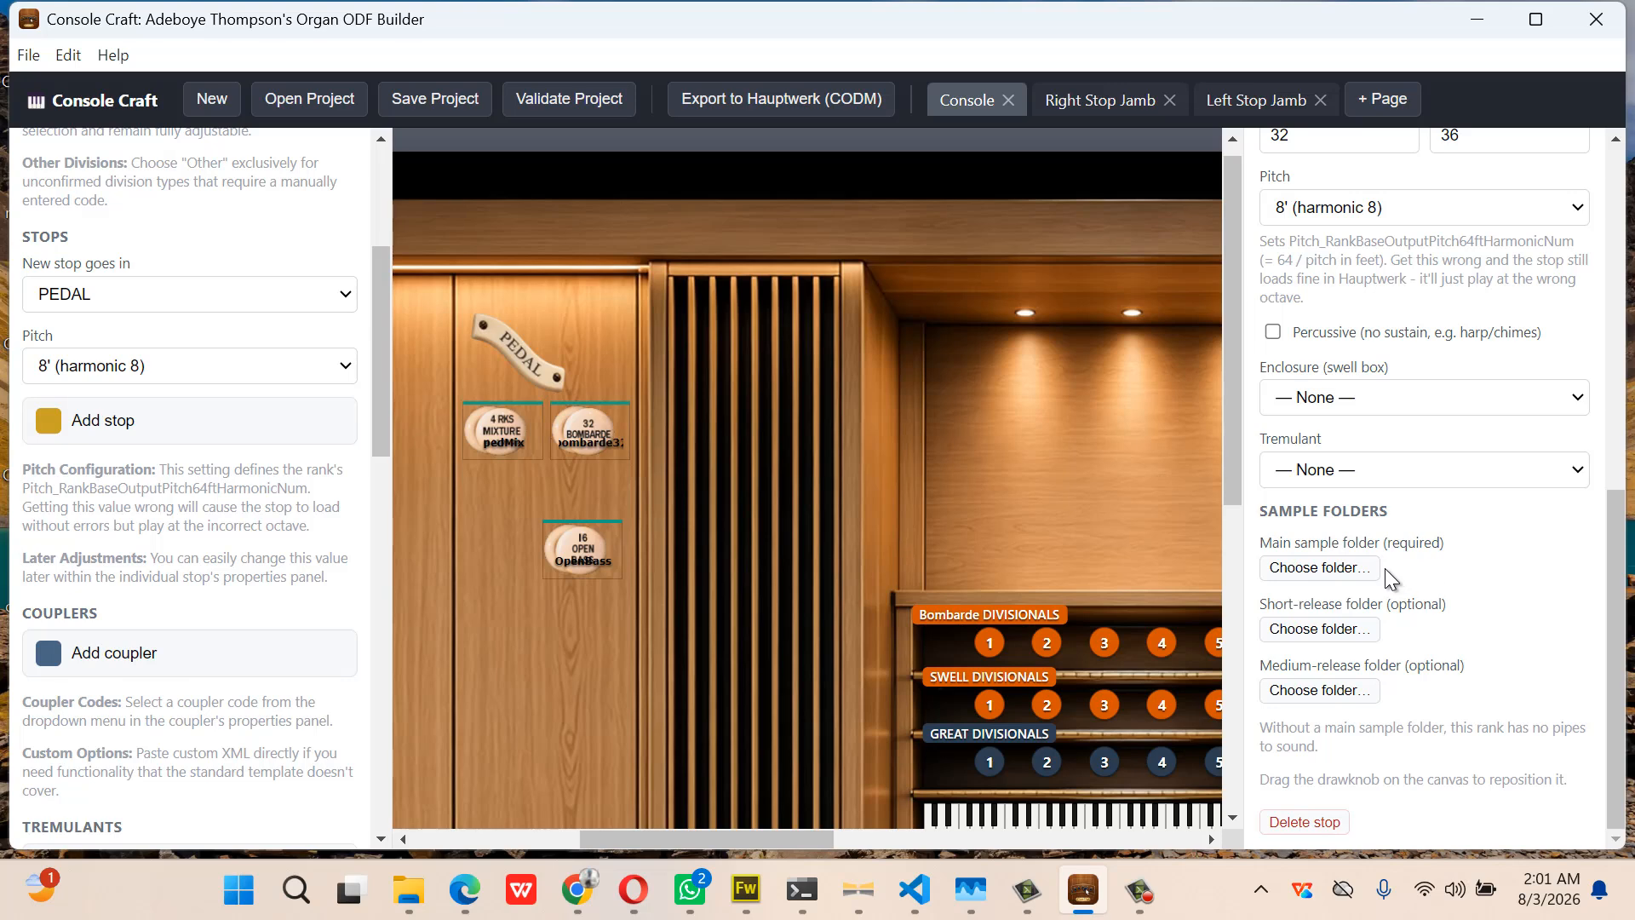
left_click(1351, 564)
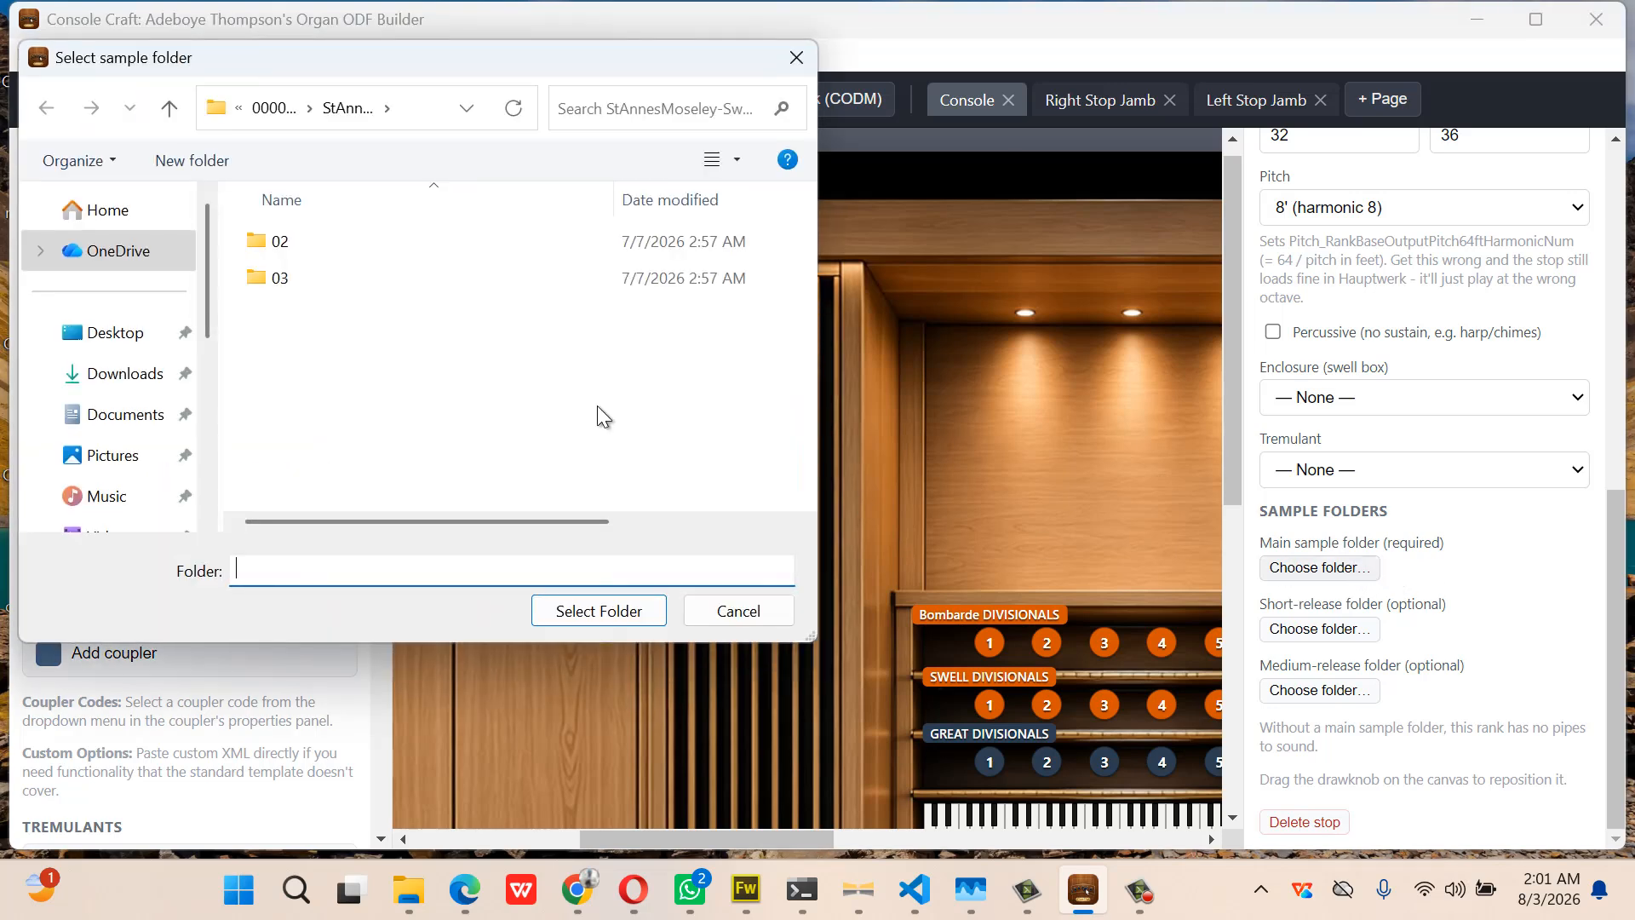
left_click(269, 109)
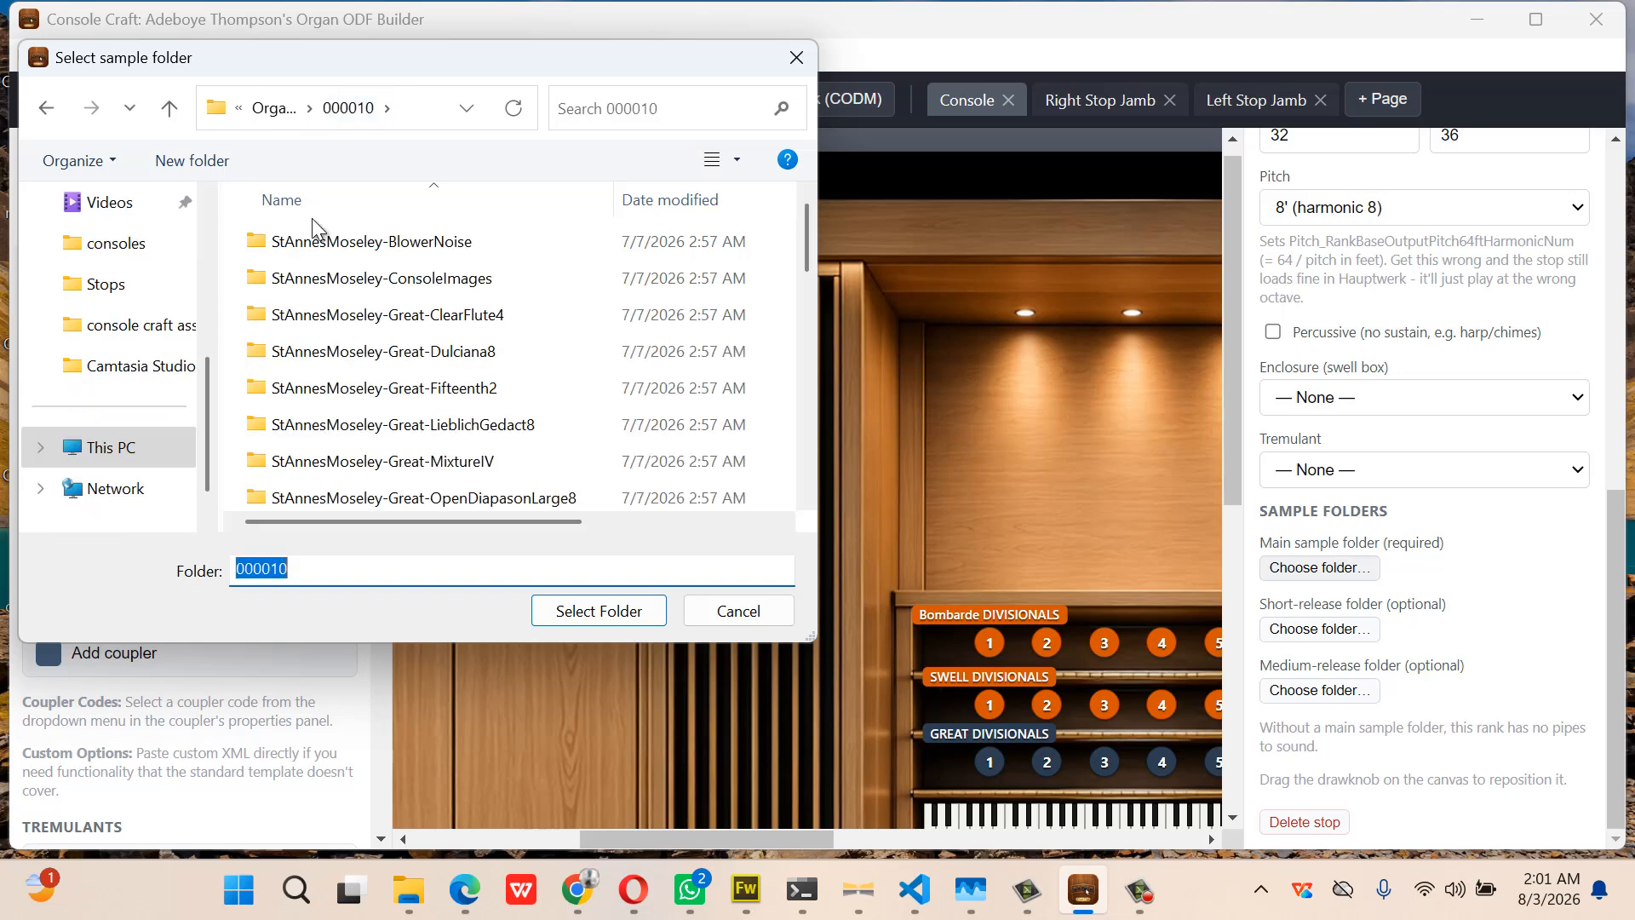
scroll(428, 375, "down", 2)
scroll(430, 377, "down", 2)
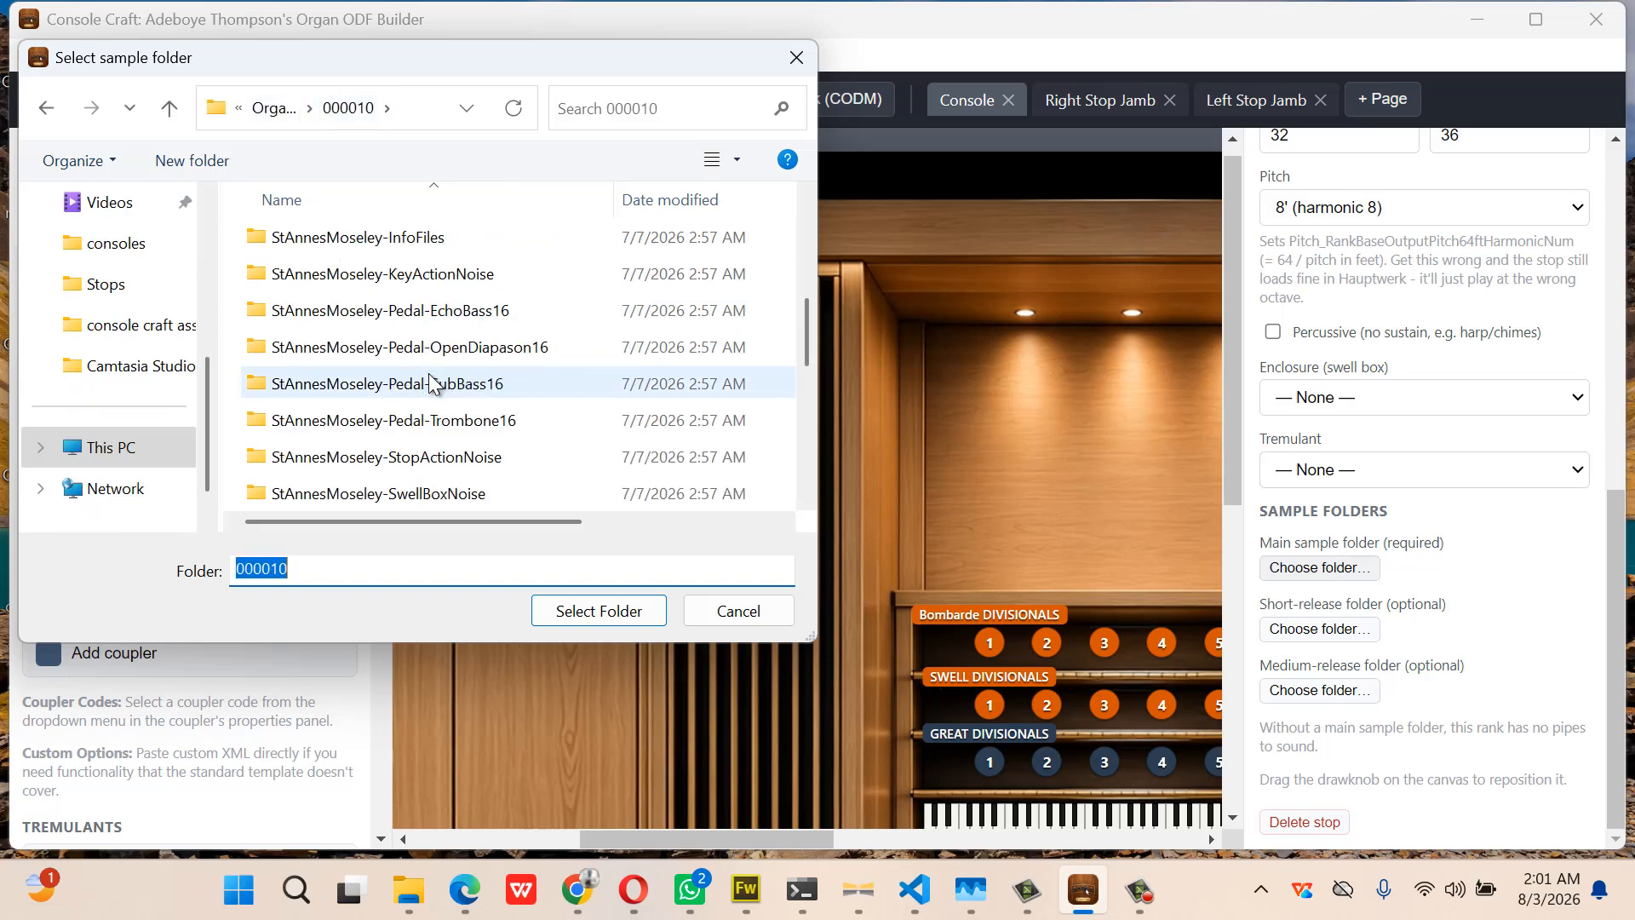
scroll(430, 377, "down", 1)
scroll(431, 385, "down", 1)
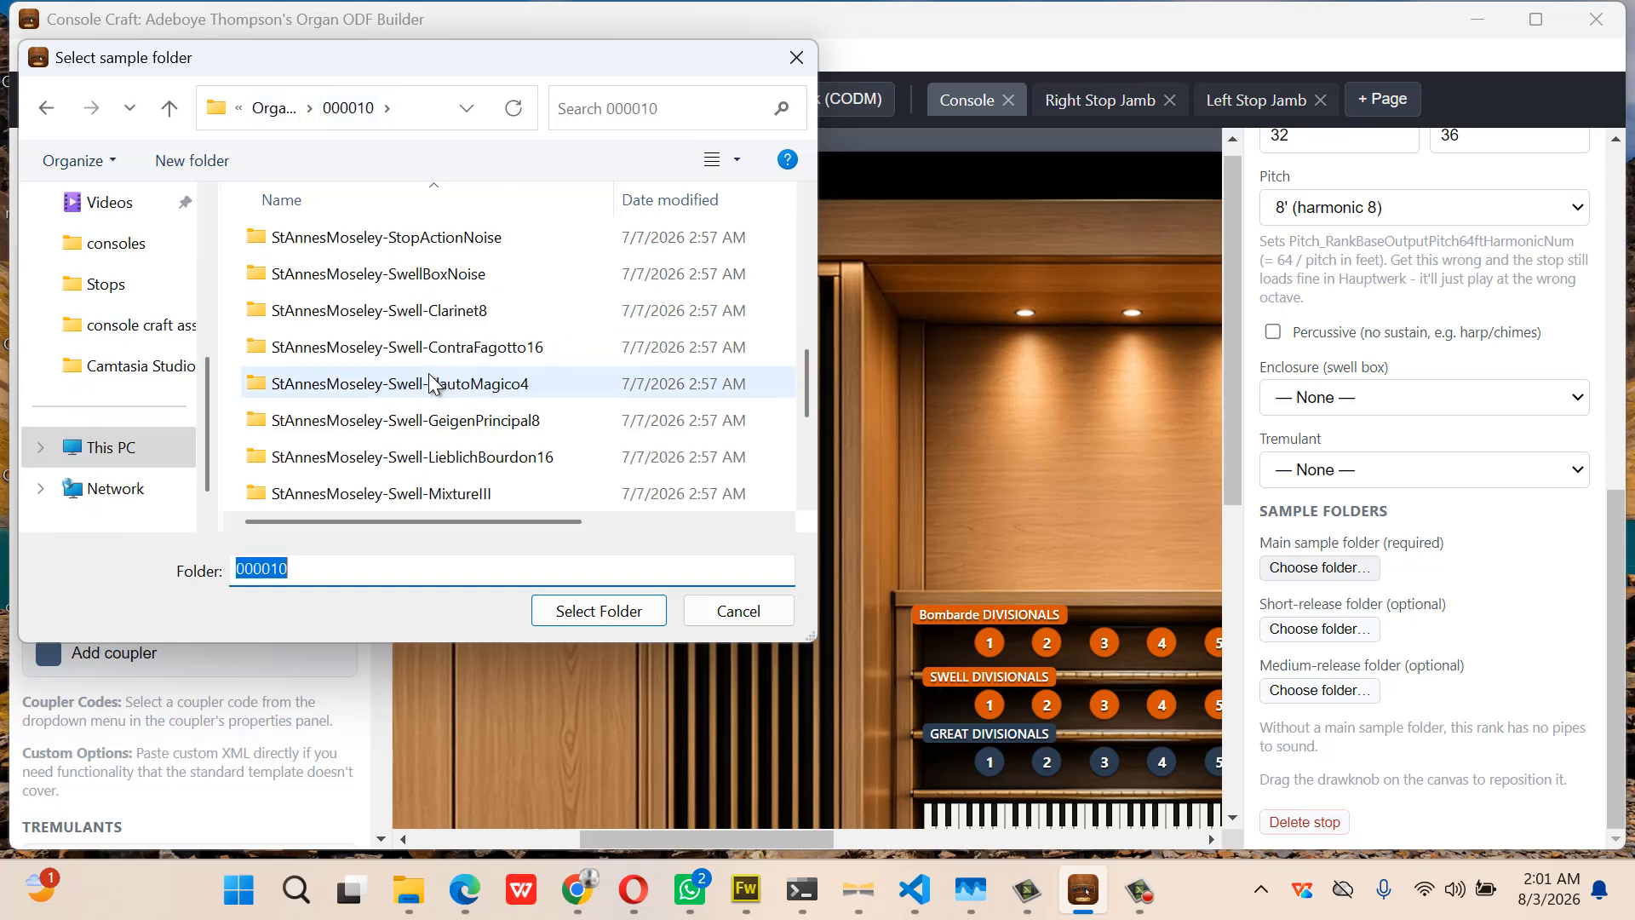
double_click(467, 492)
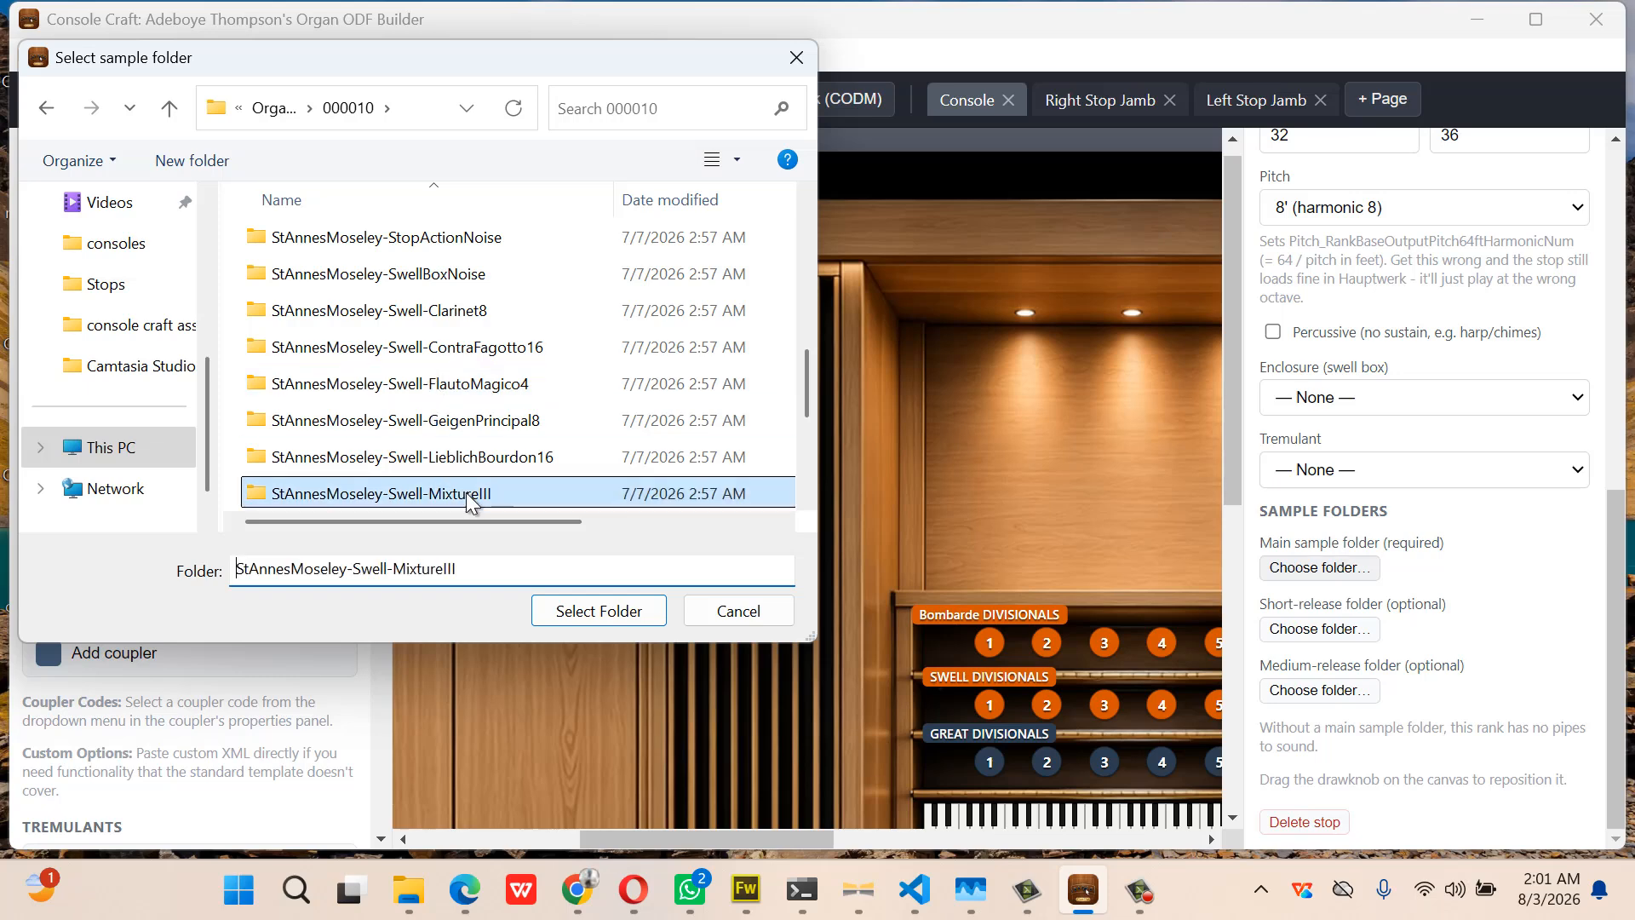
left_click(595, 611)
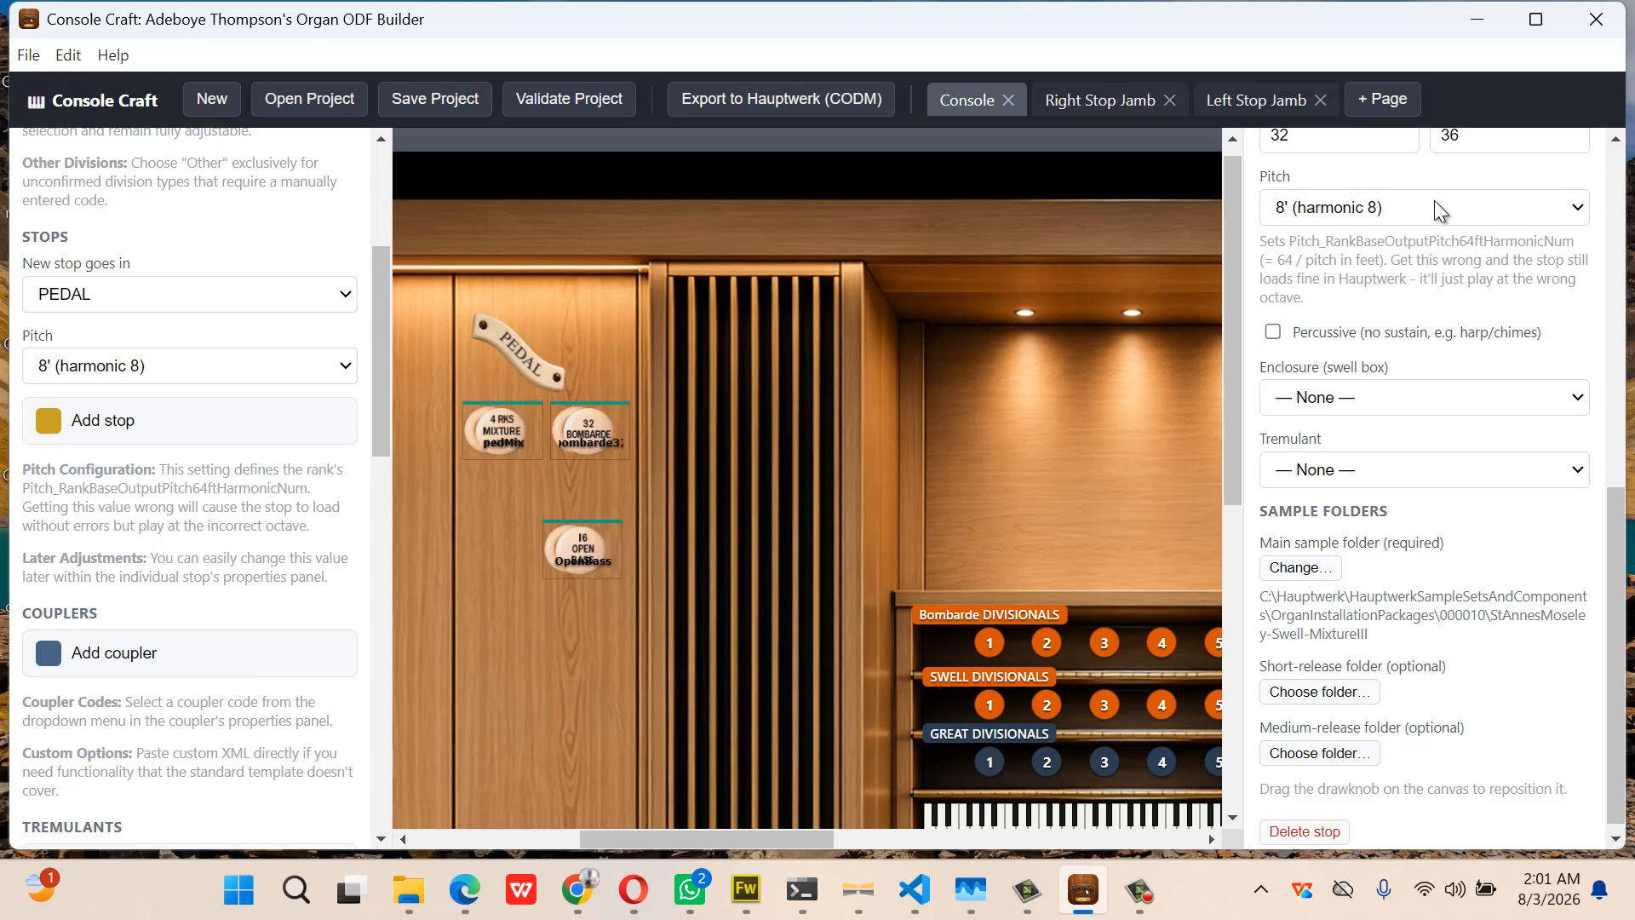
left_click(1434, 201)
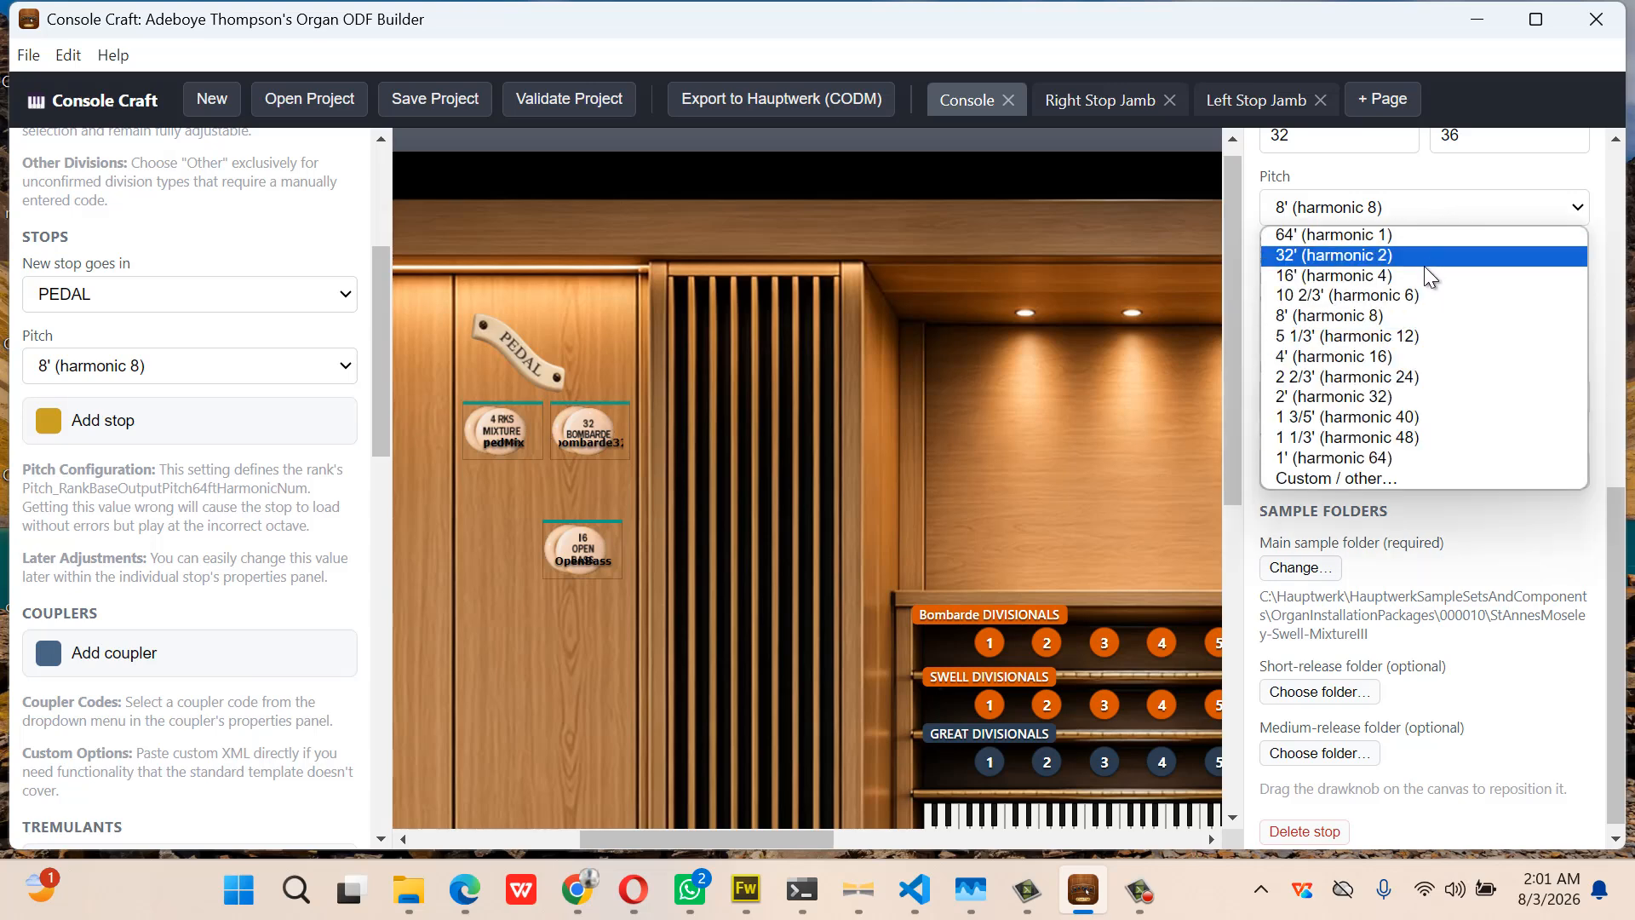
left_click(1401, 395)
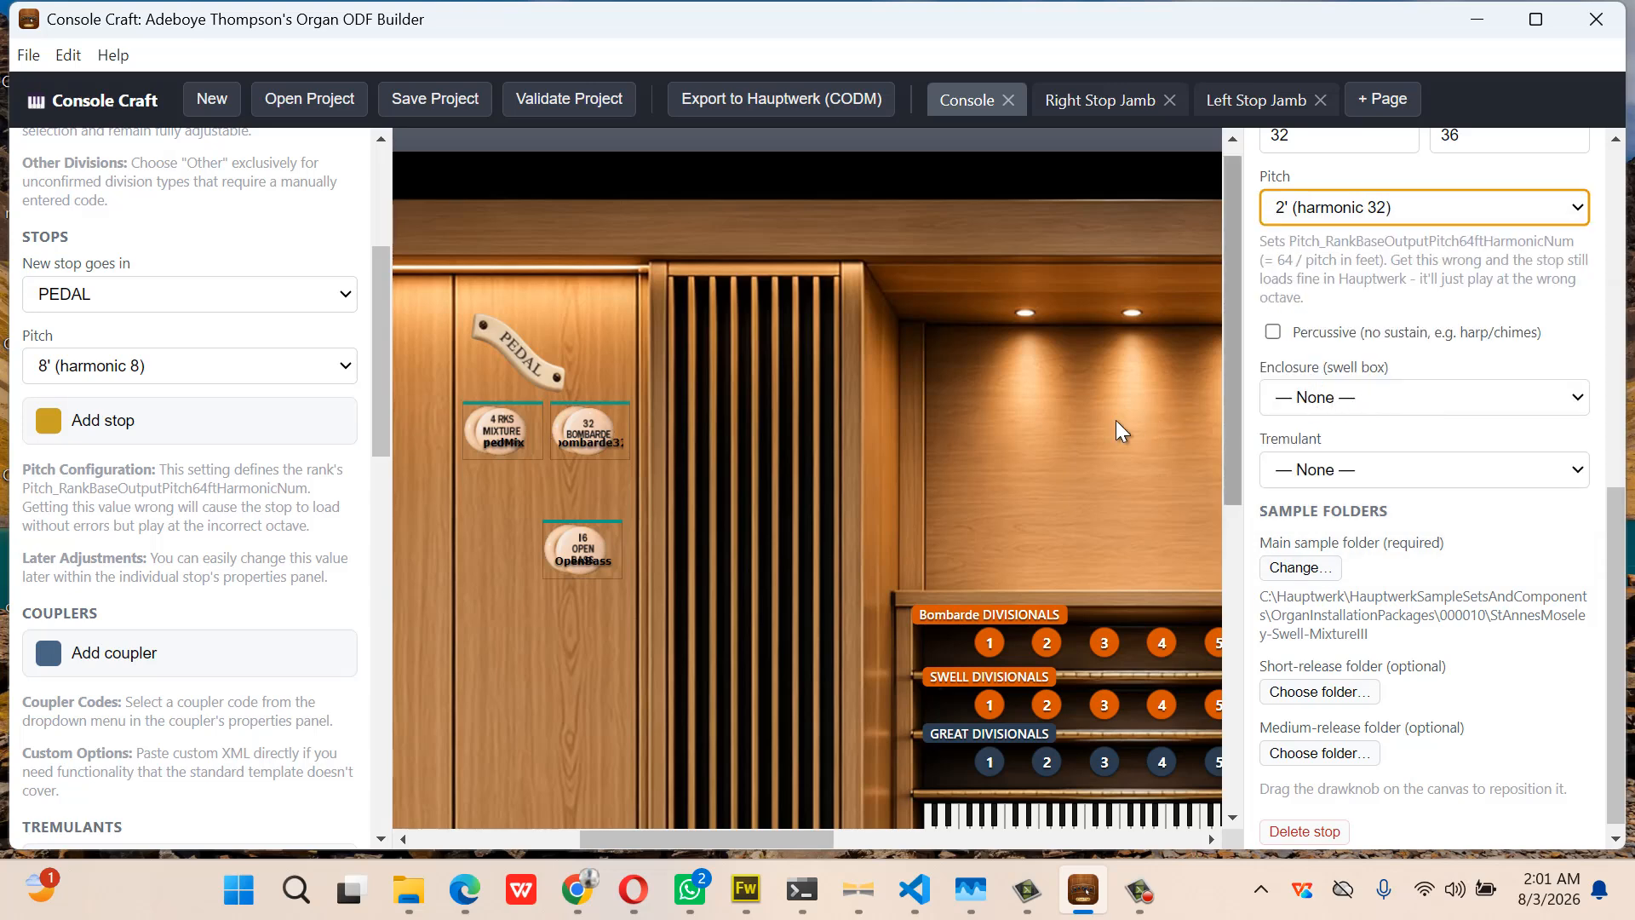
Link the Open Bass to the StAnnesMoseley-Pedal-OpenDiapason16 sample folder at 16' pitch
left_click(596, 559)
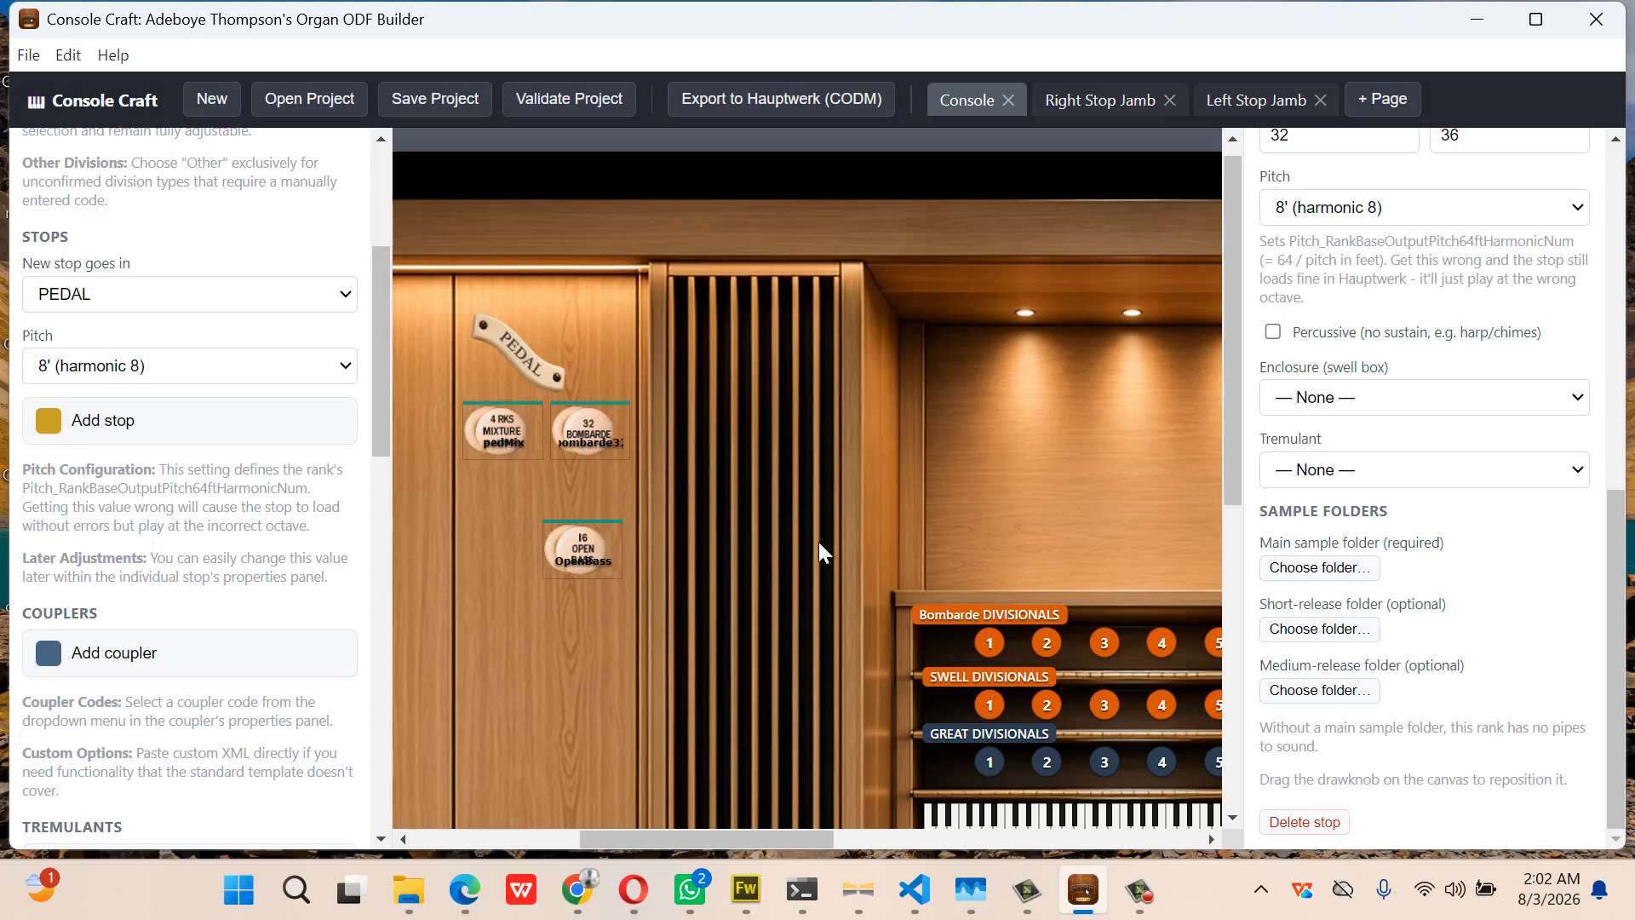
left_click(1299, 569)
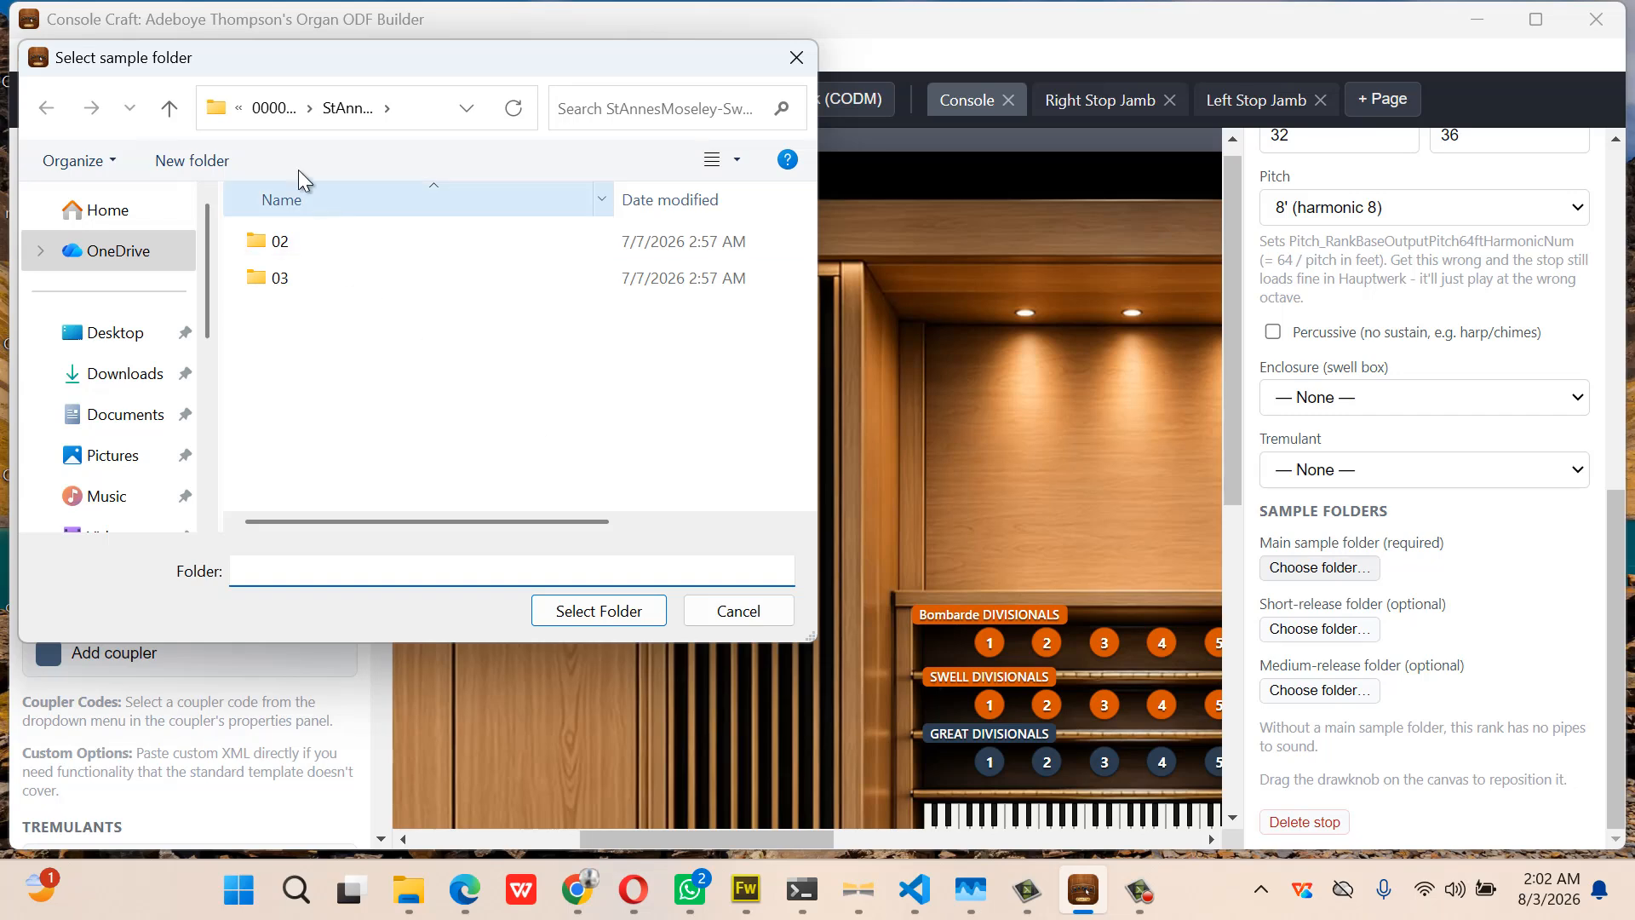
left_click(264, 124)
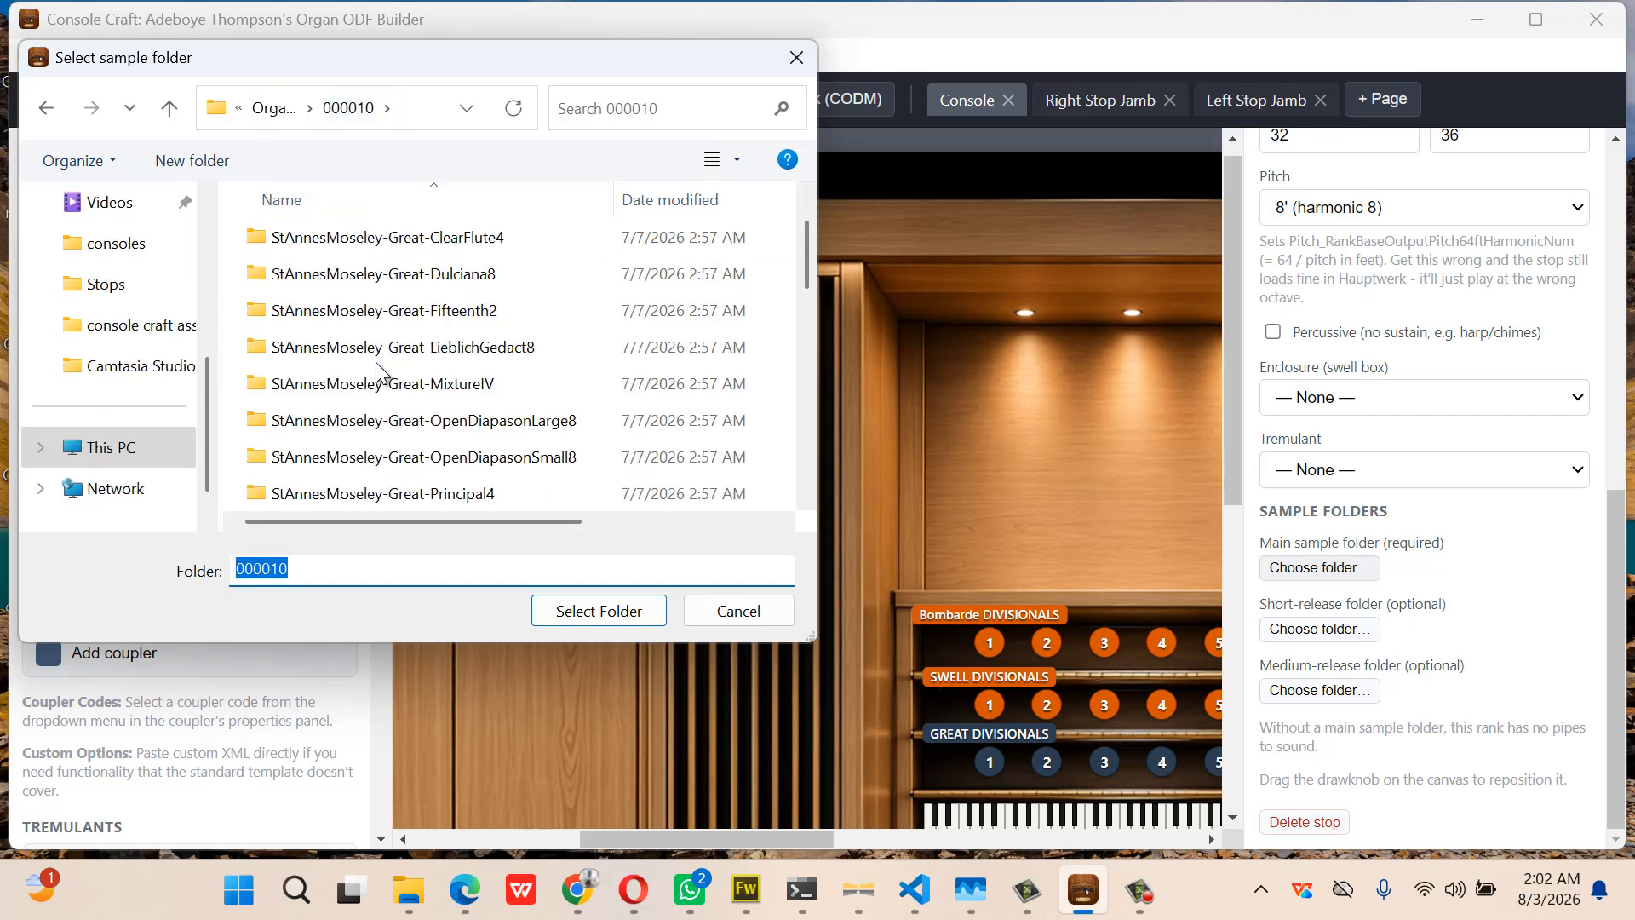
scroll(375, 361, "down", 2)
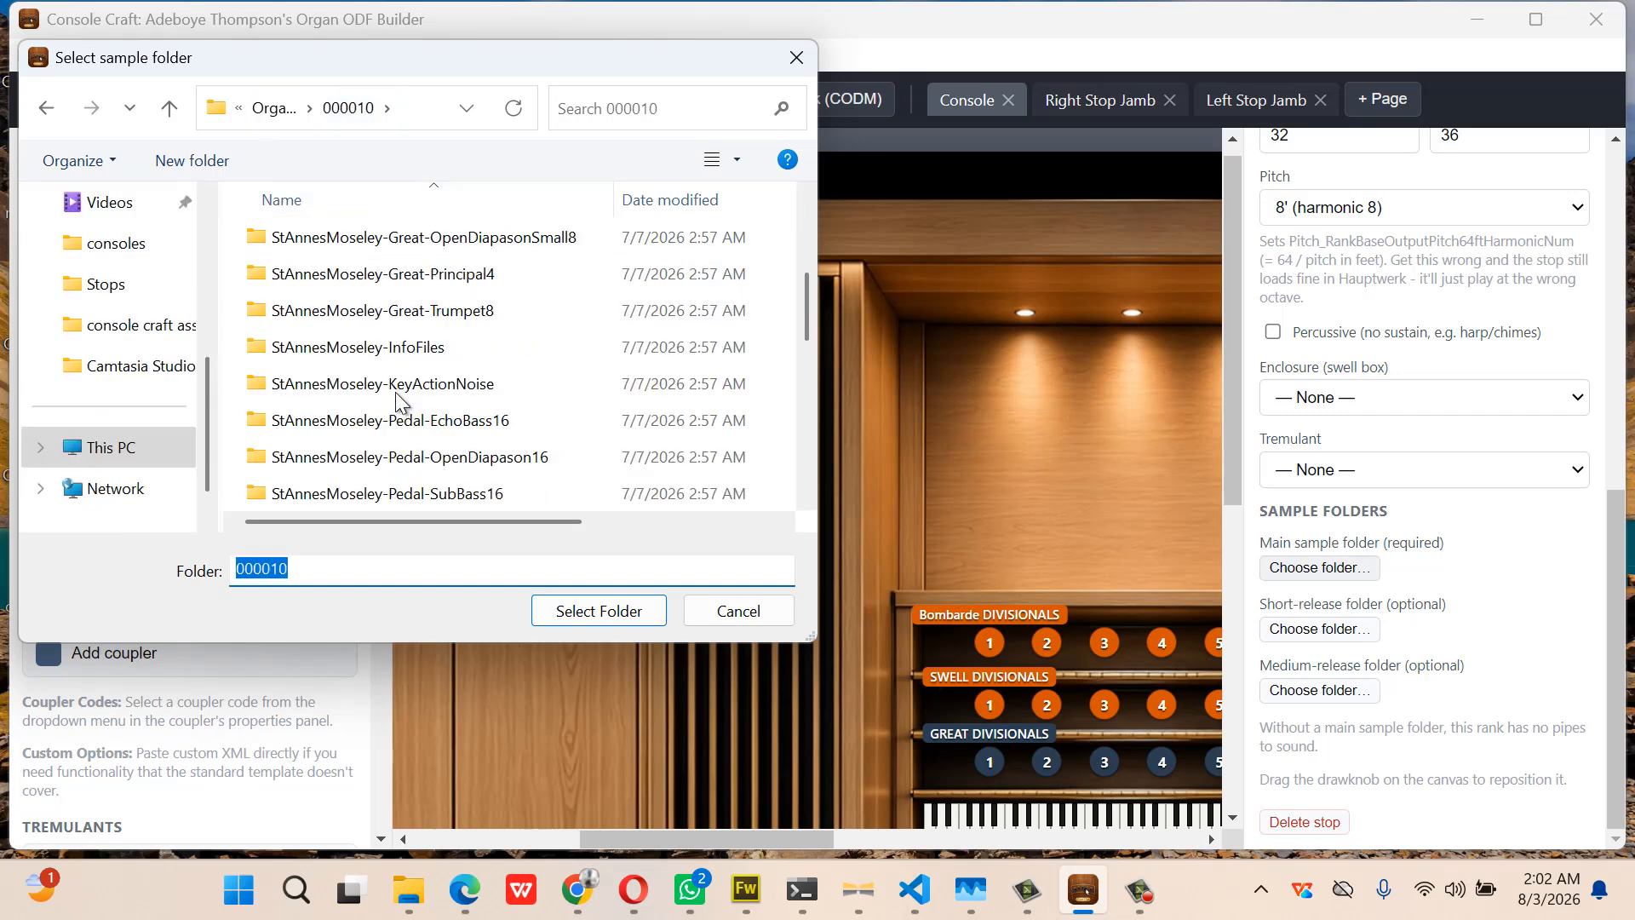
double_click(463, 456)
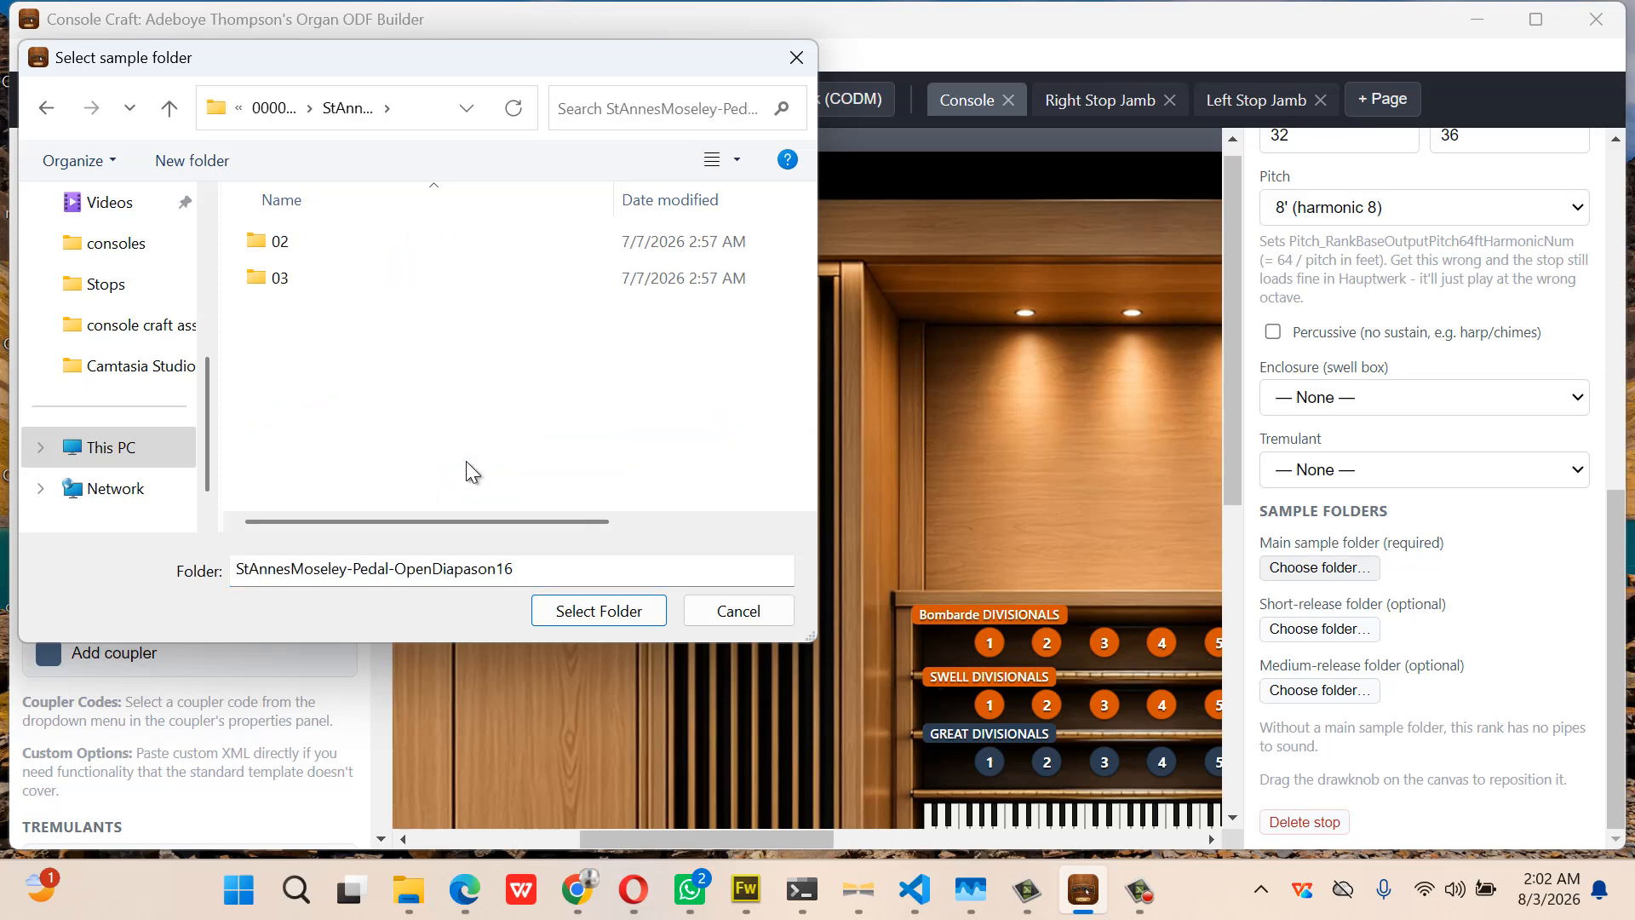
left_click(601, 613)
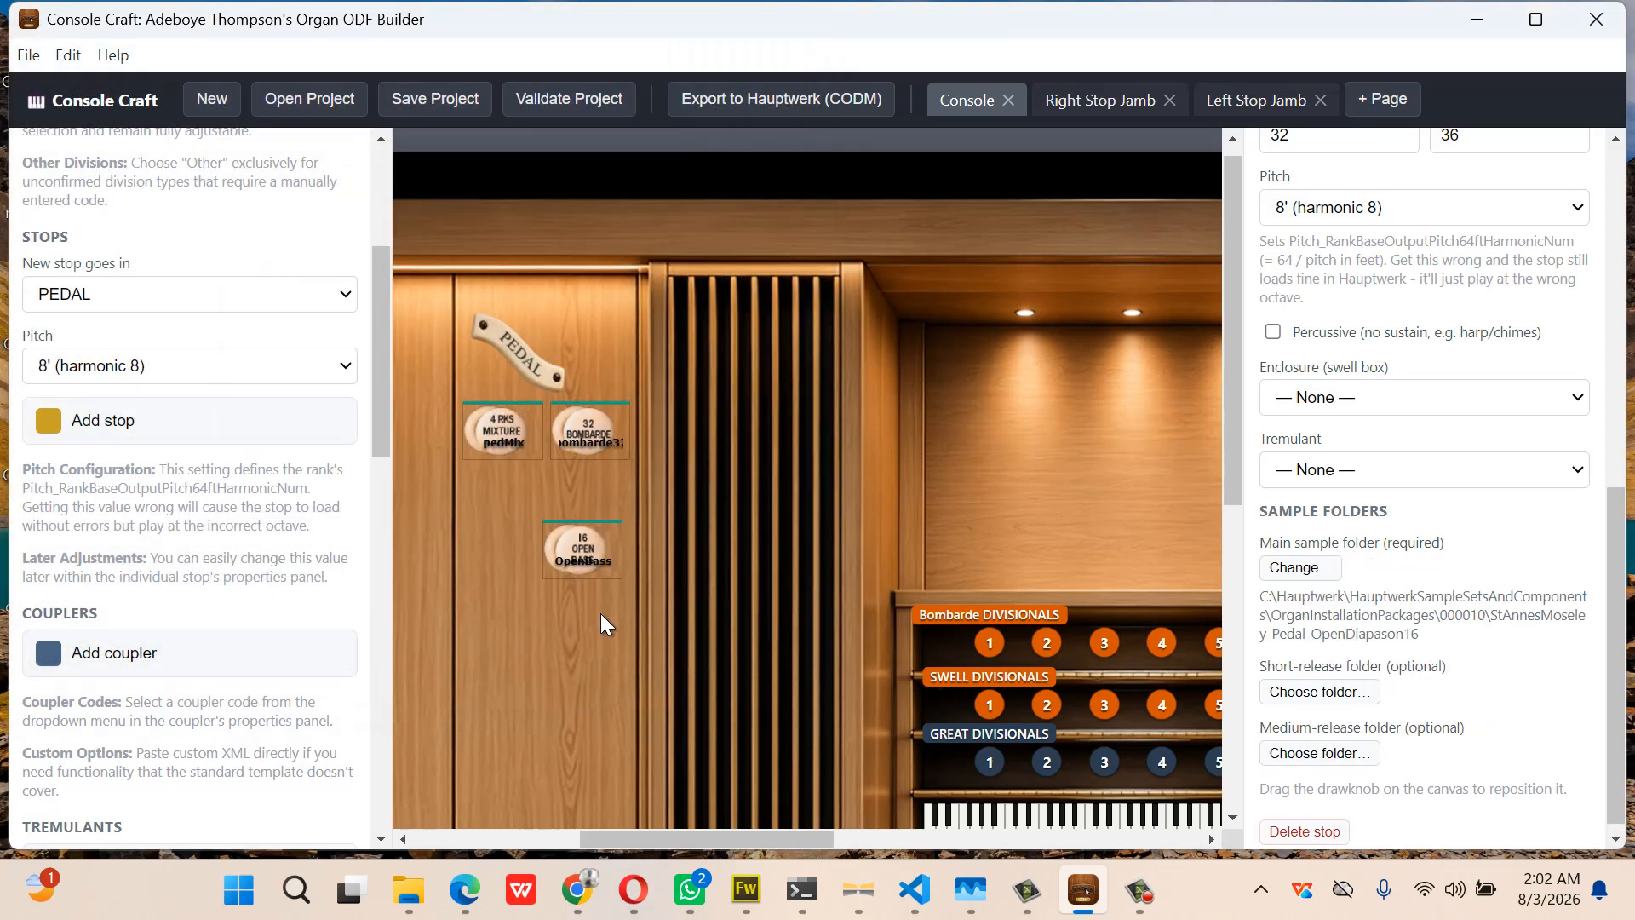
left_click(1386, 207)
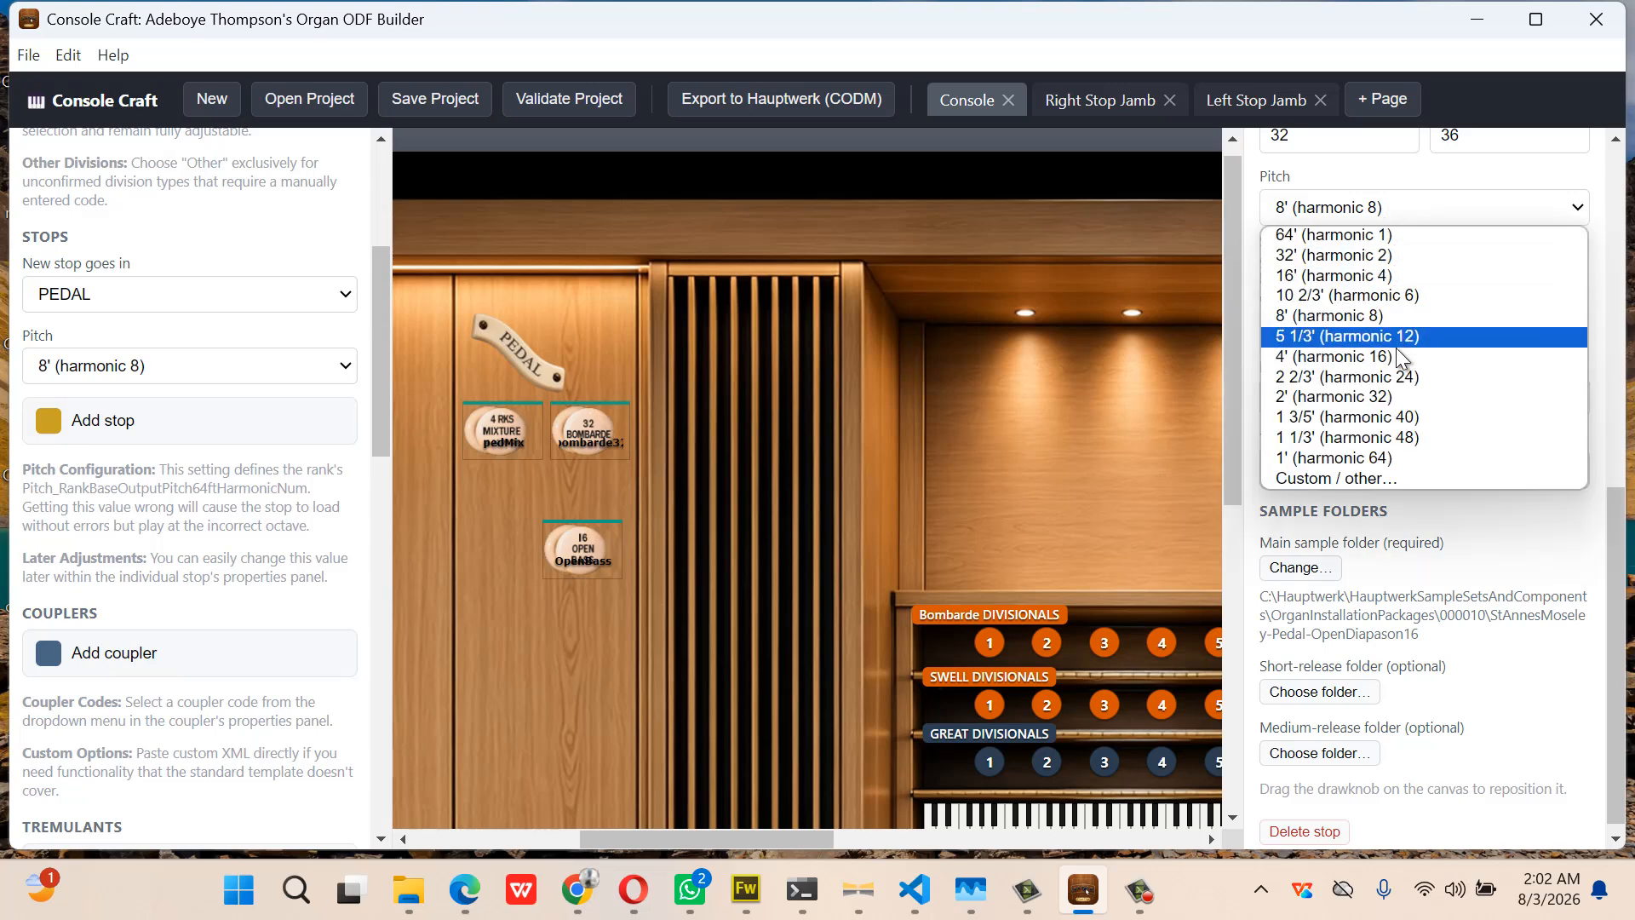
left_click(1422, 276)
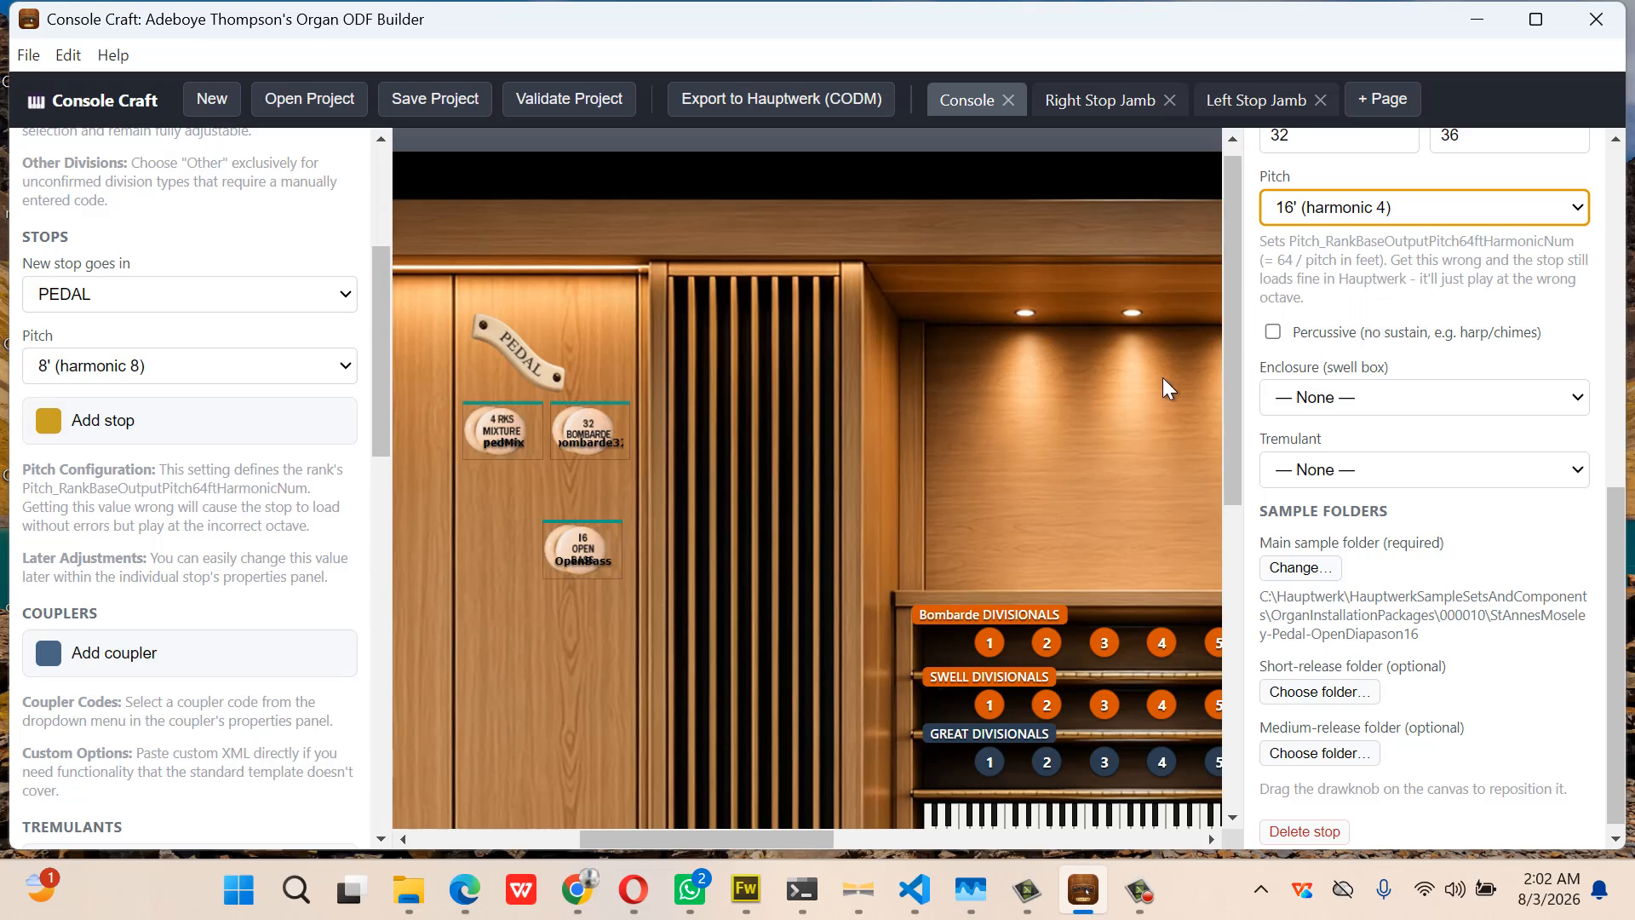
scroll(1162, 377, "right", 5)
scroll(1162, 376, "right", 3)
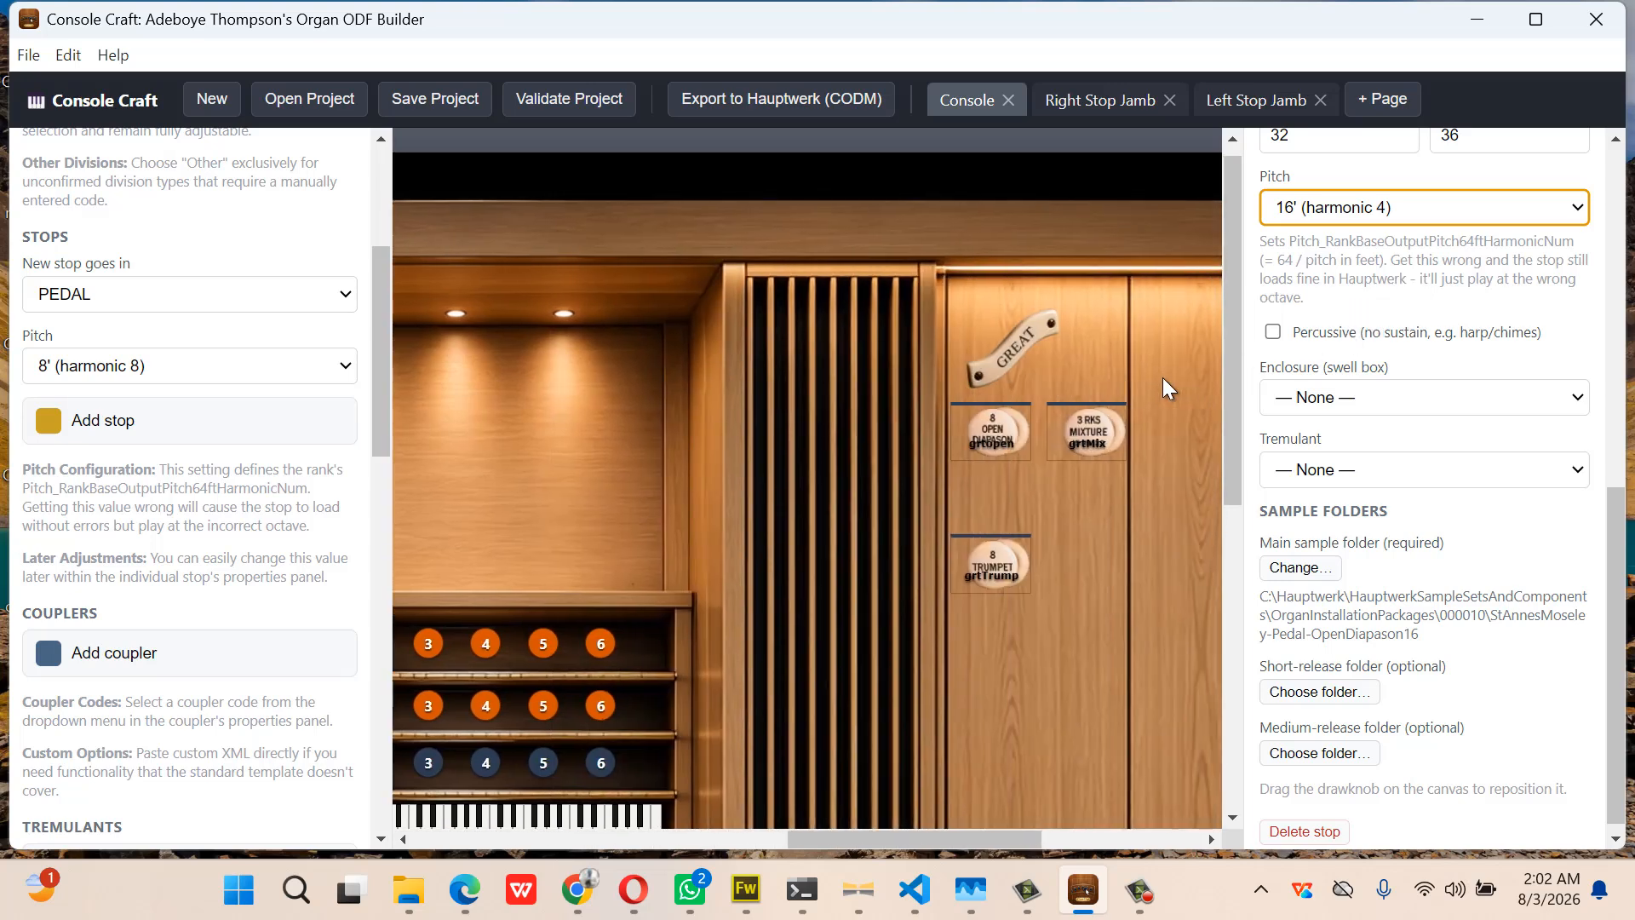
Look up the Pedal Open Bass drawknob's vertical position of 384
left_click(994, 566)
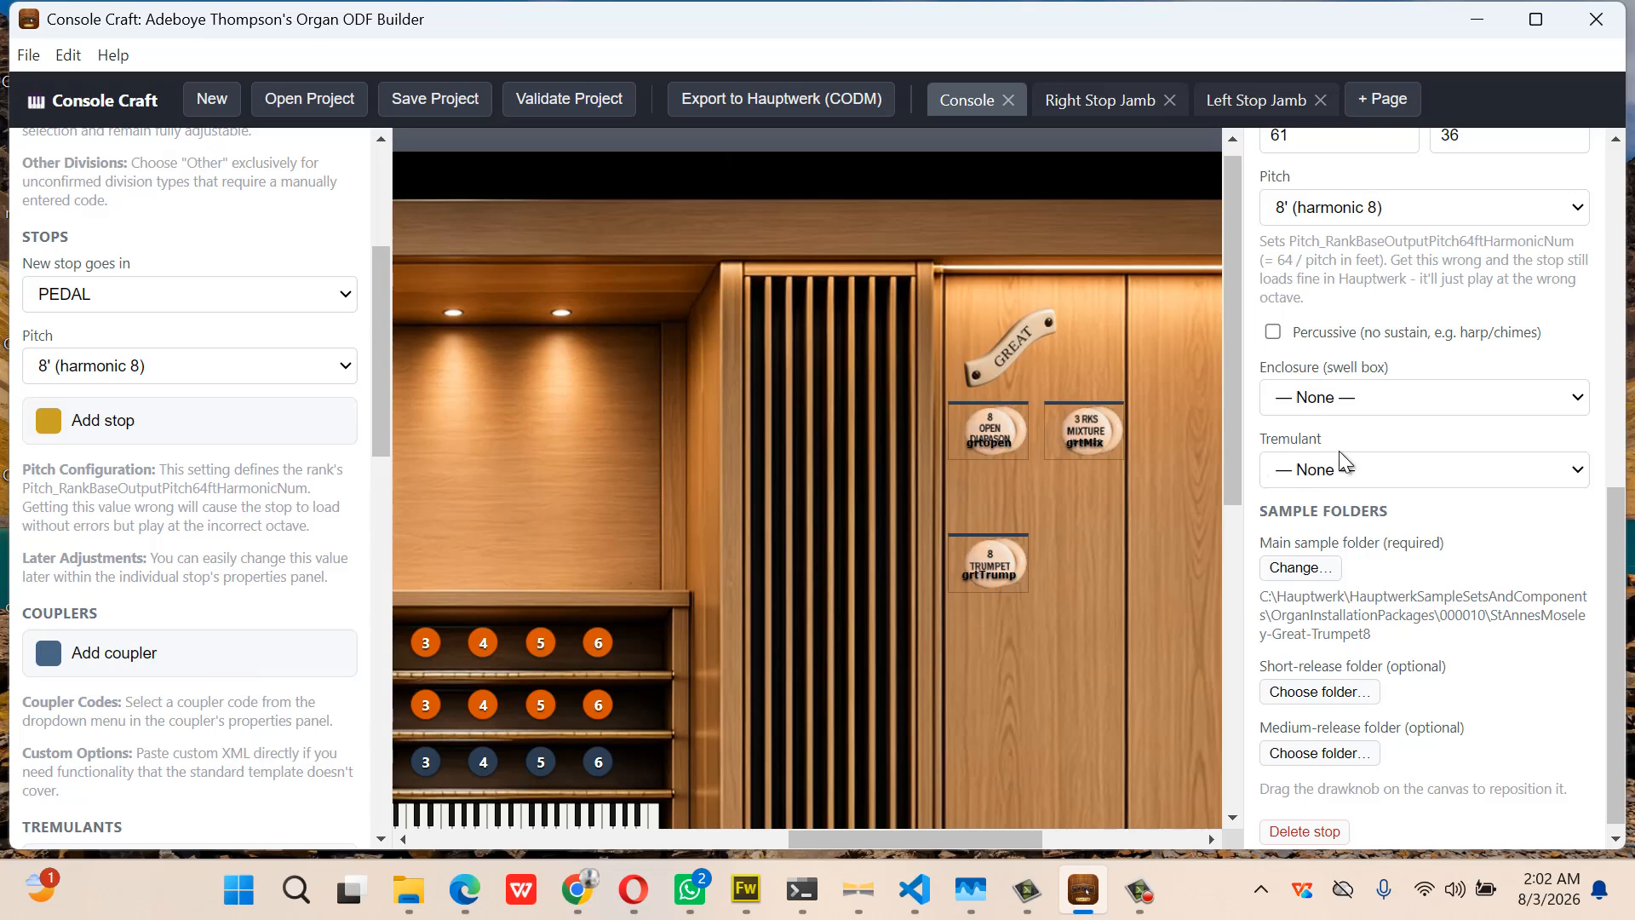
scroll(1444, 386, "up", 2)
scroll(1443, 386, "up", 5)
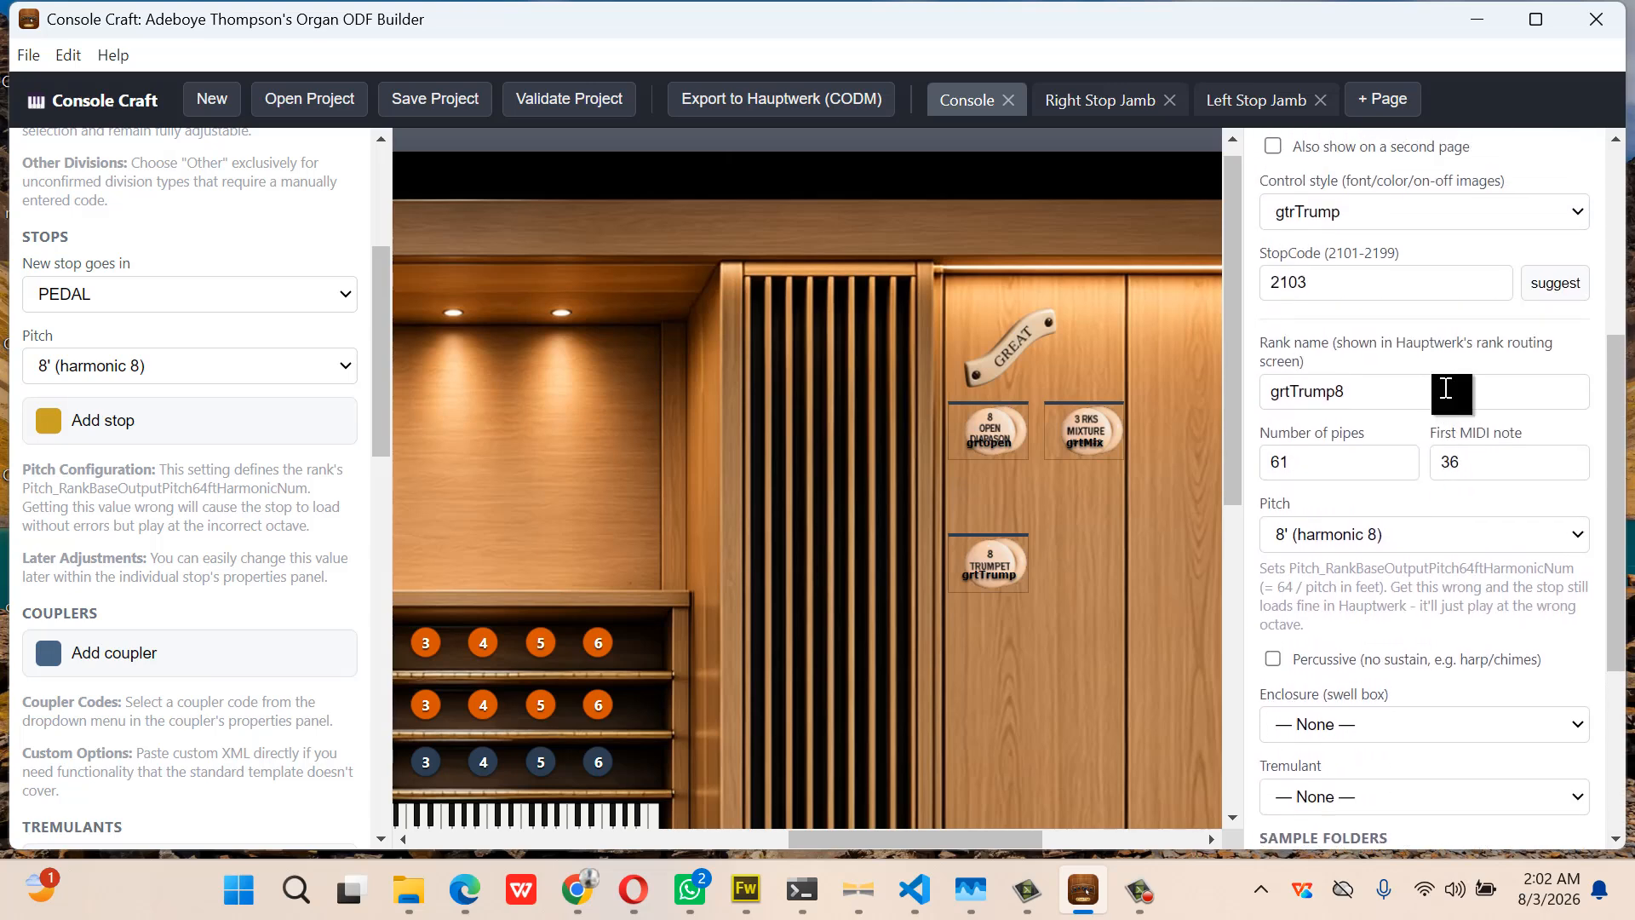
scroll(824, 448, "left", 6)
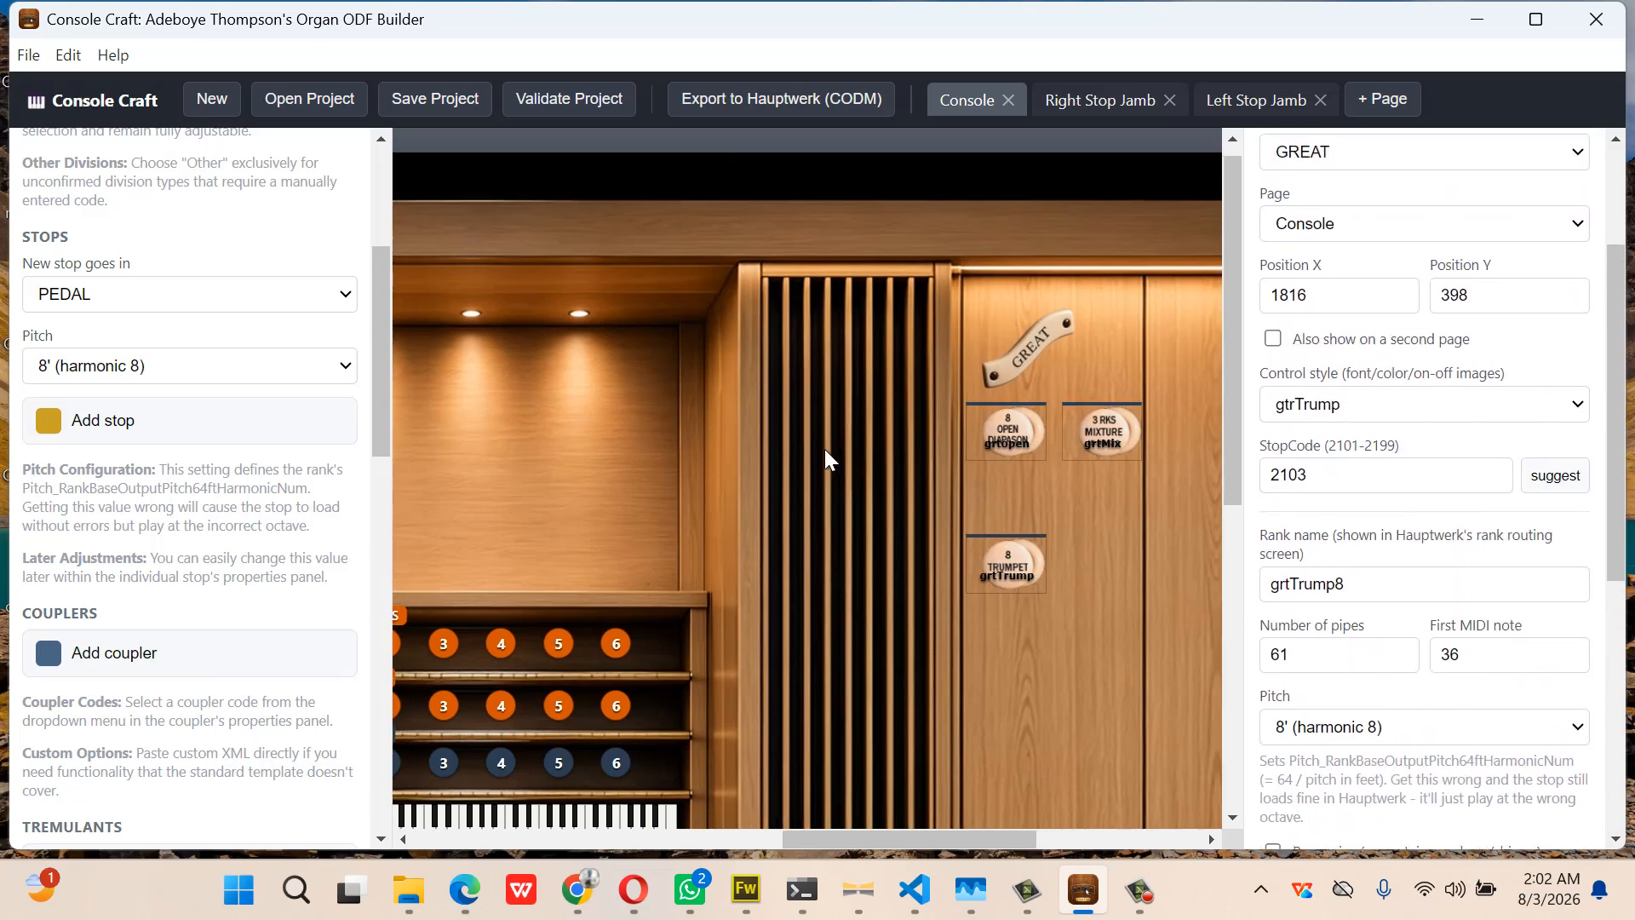
left_click(704, 568)
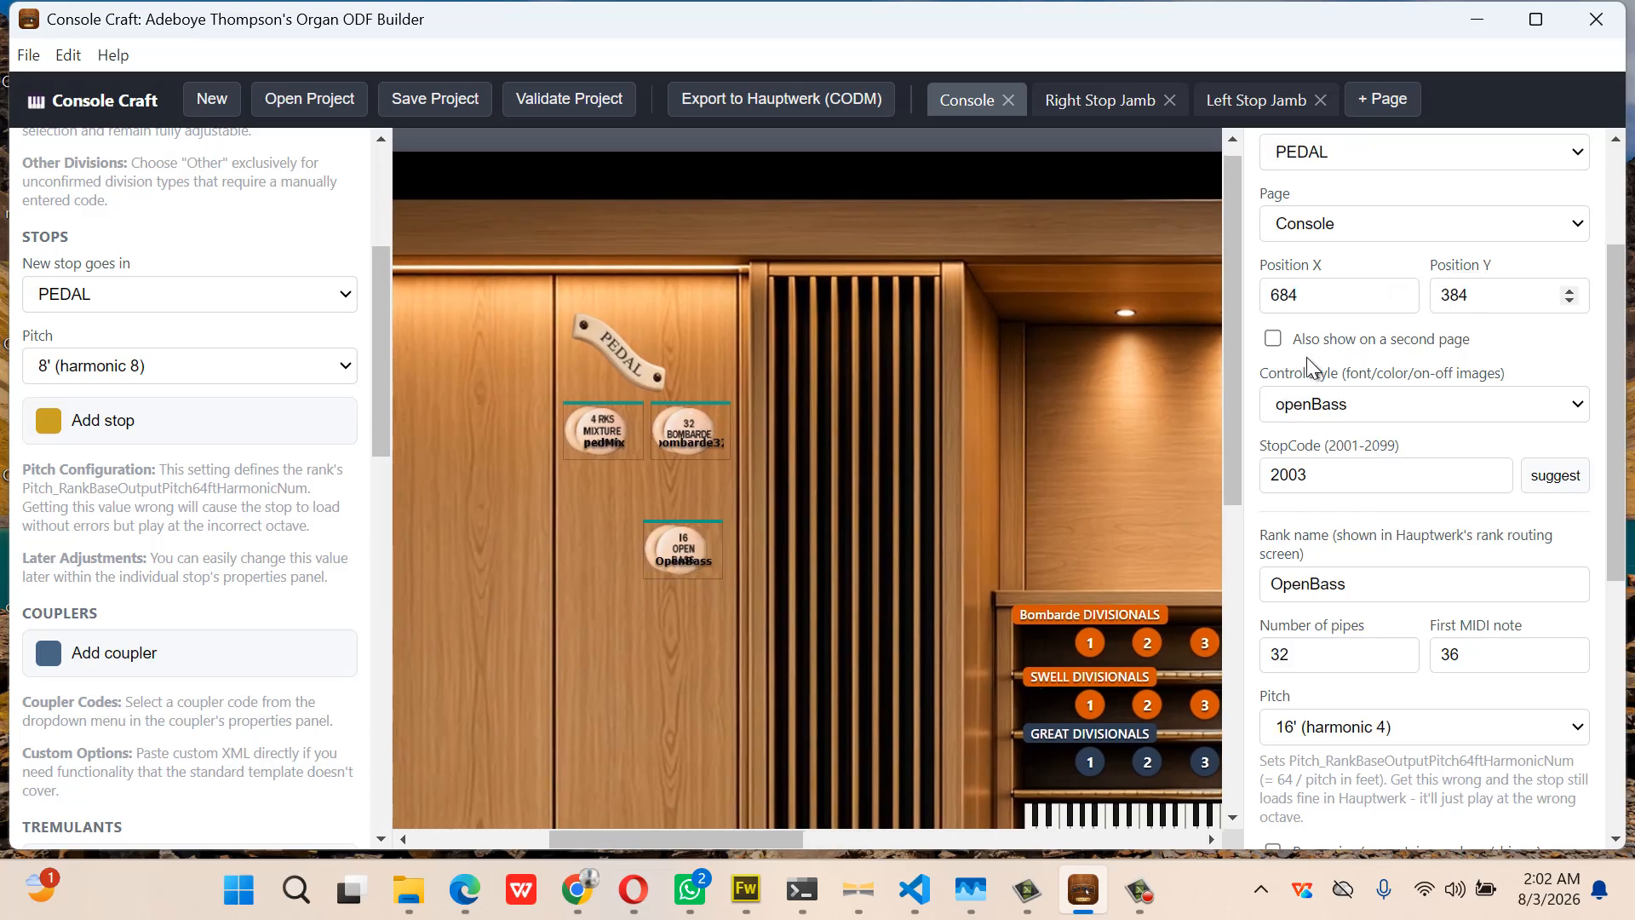
scroll(1008, 464, "right", 3)
scroll(1009, 473, "right", 6)
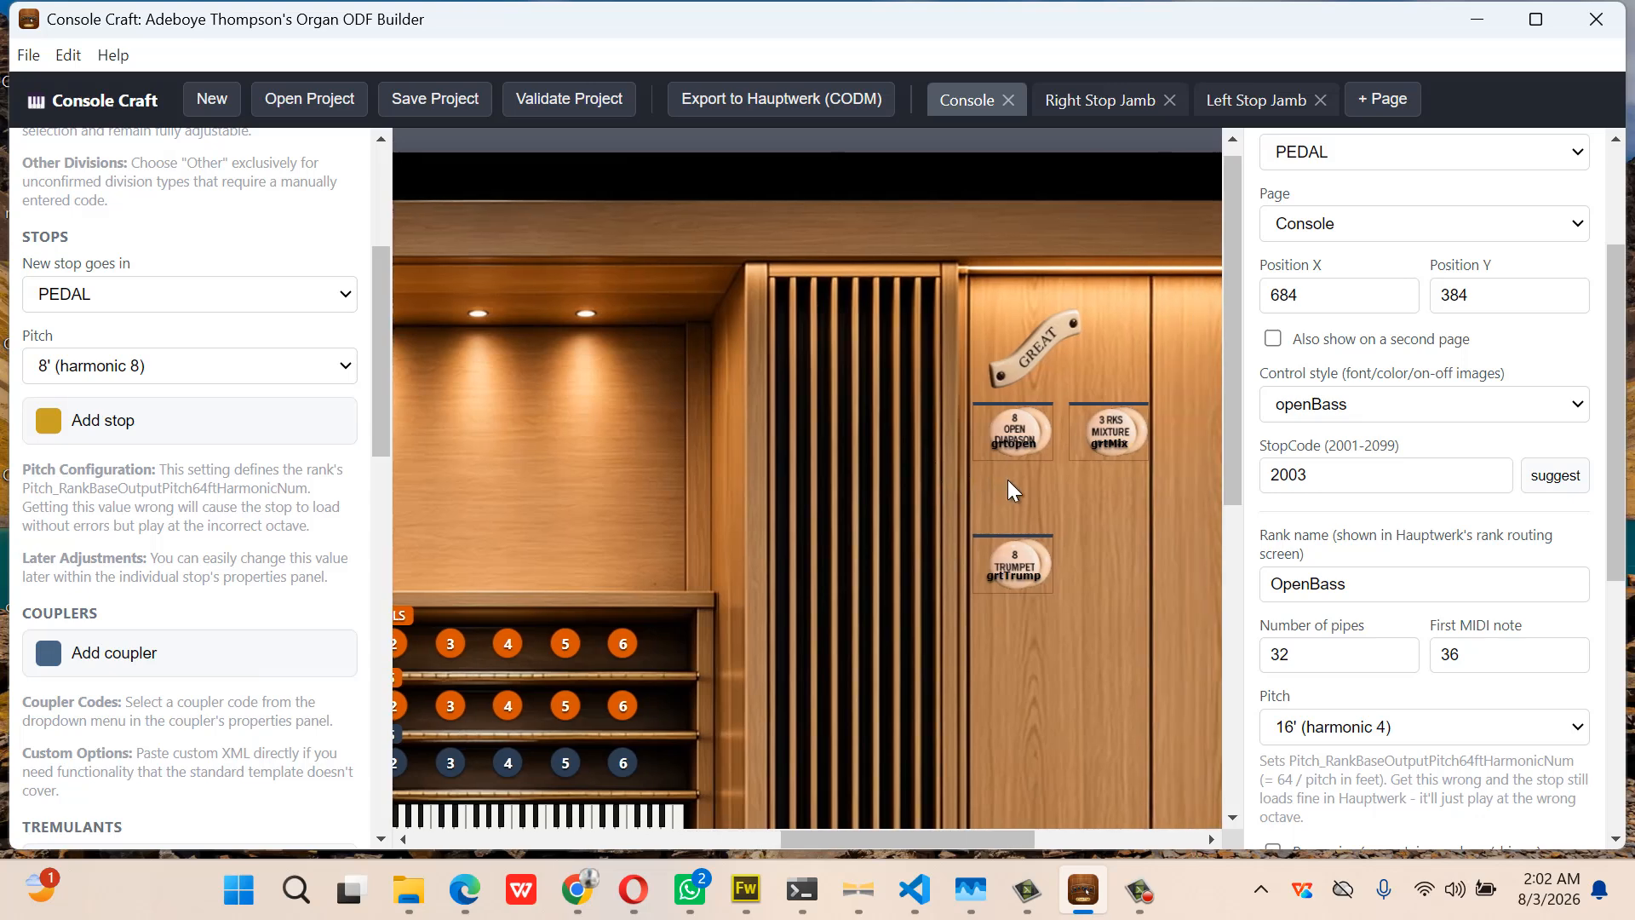
Set the Great Trumpet drawknob's Position Y to 384
left_click(1023, 556)
double_click(1455, 296)
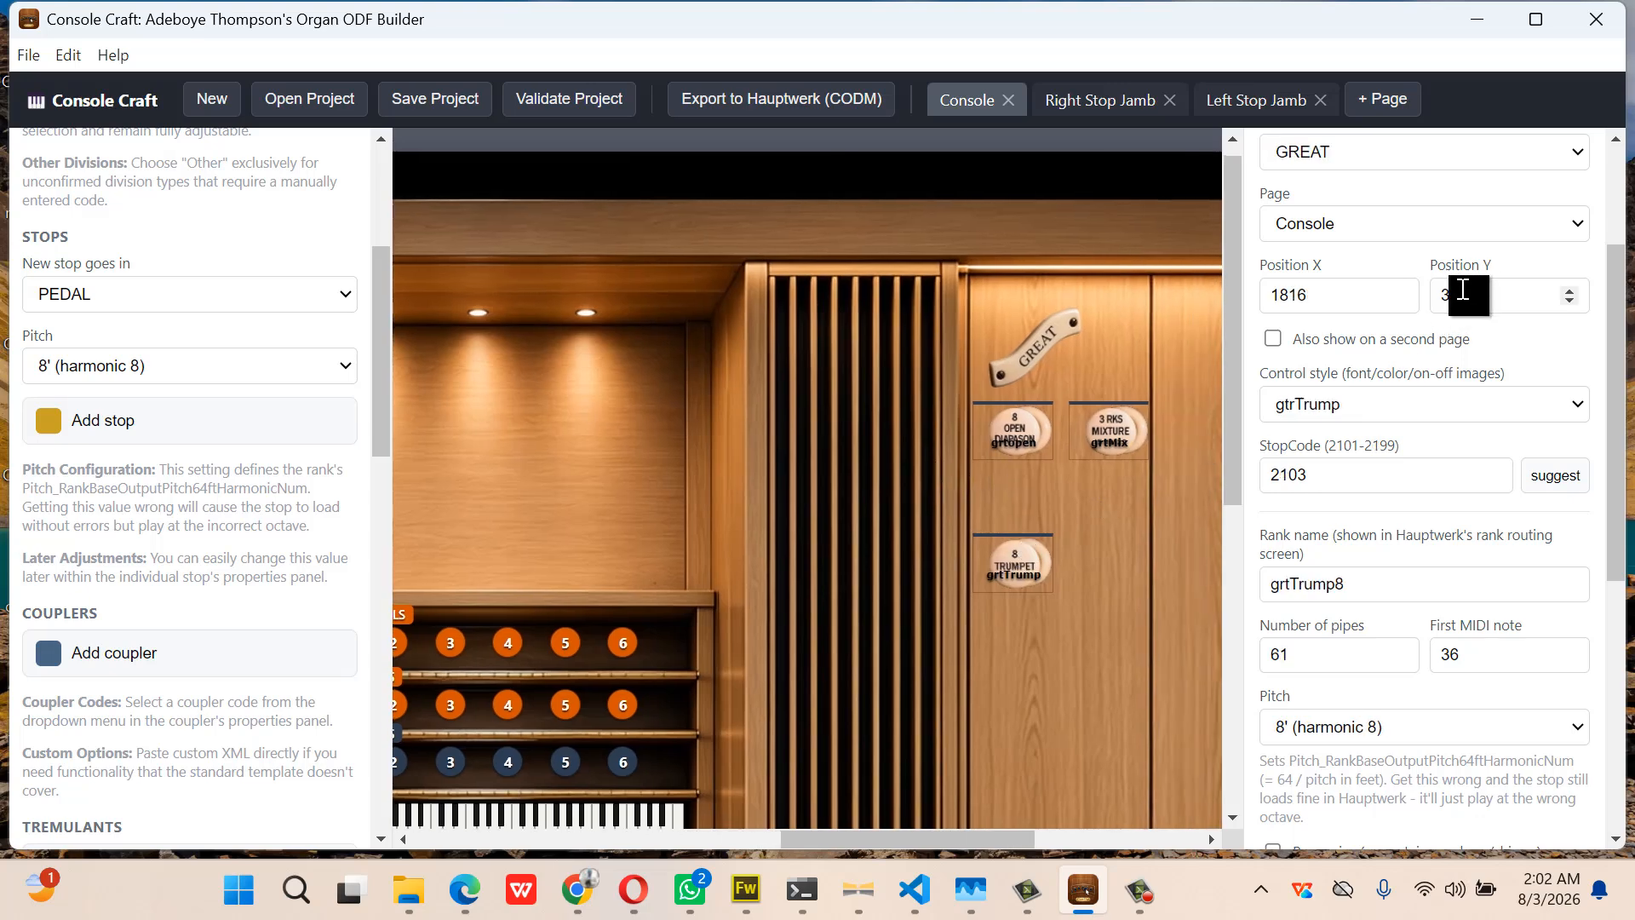
type("398")
key("BackSpace")
key("BackSpace")
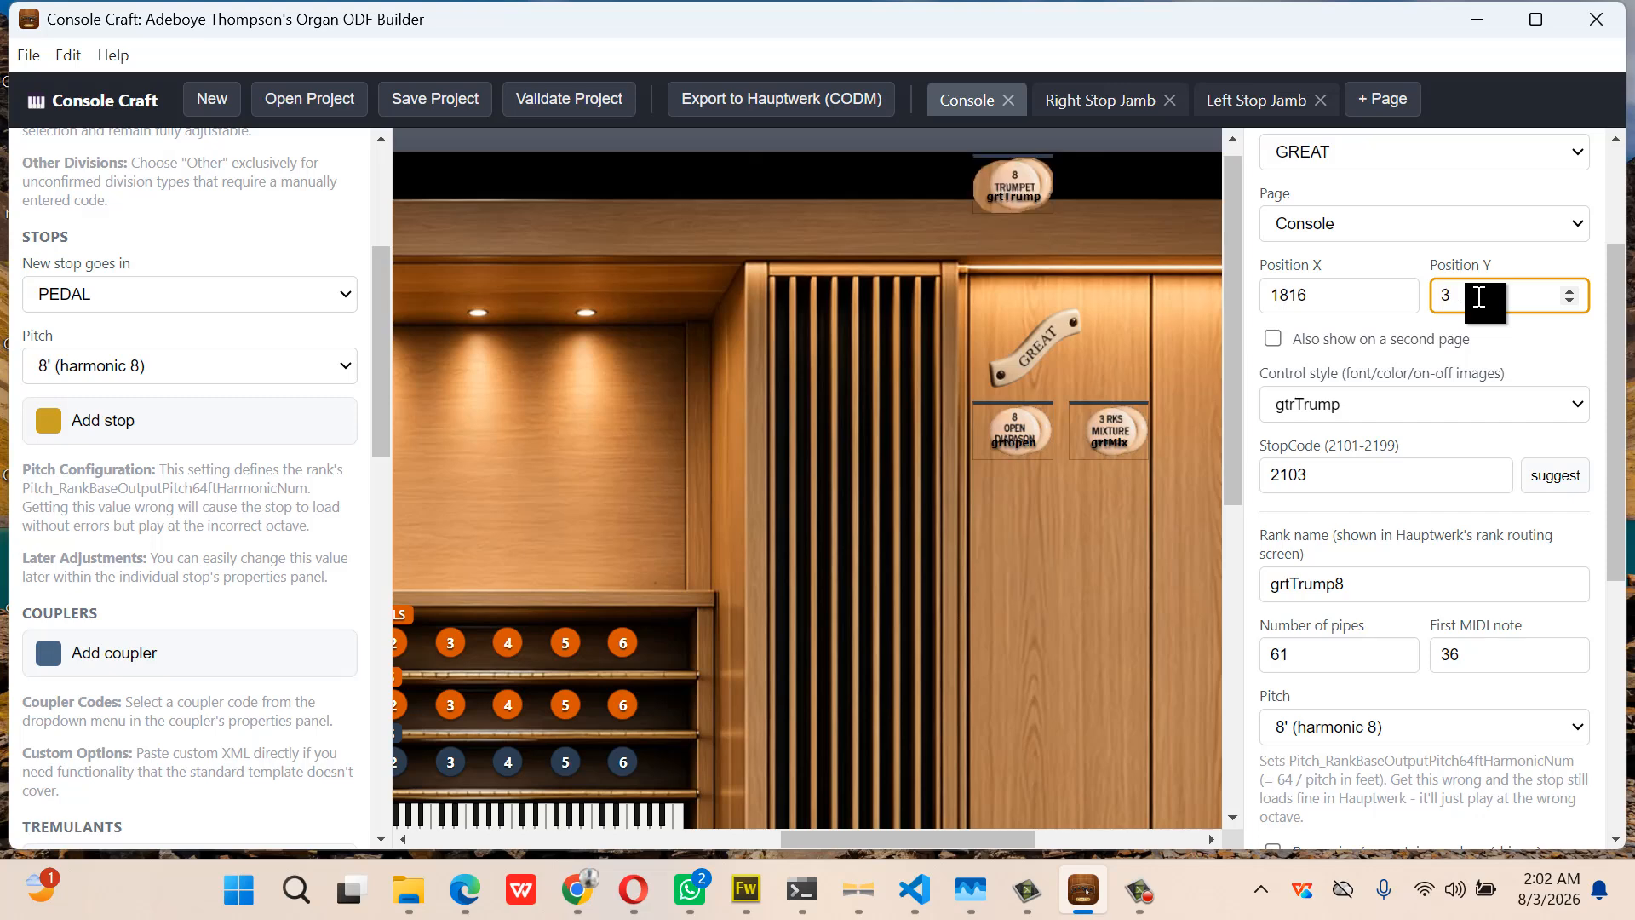
type("84")
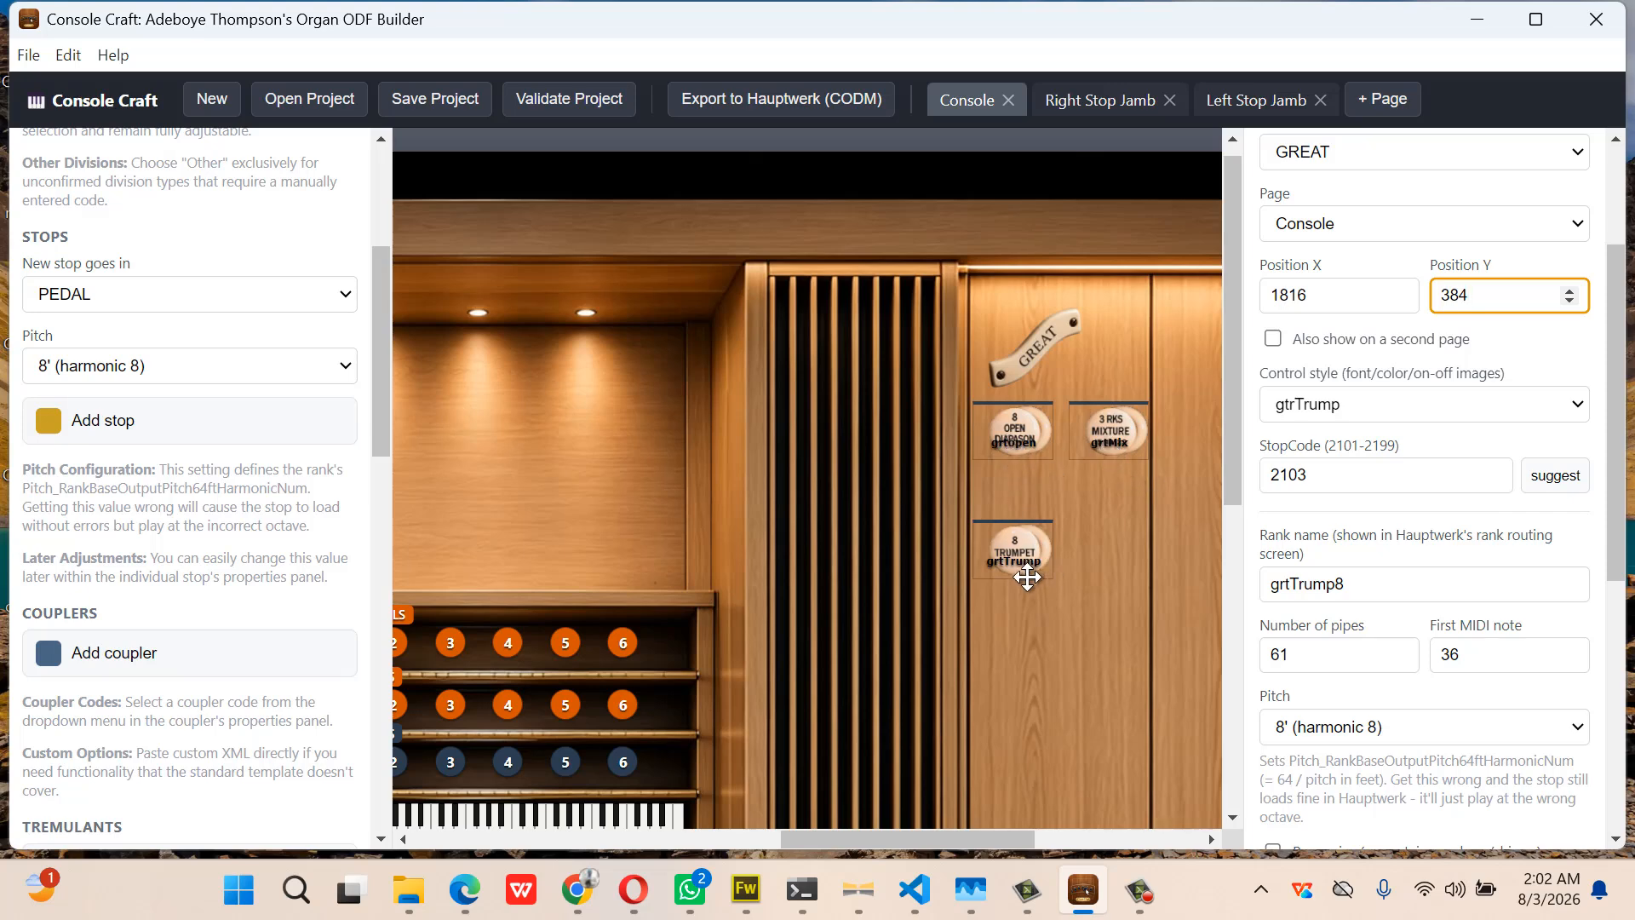
scroll(1019, 604, "left", 5)
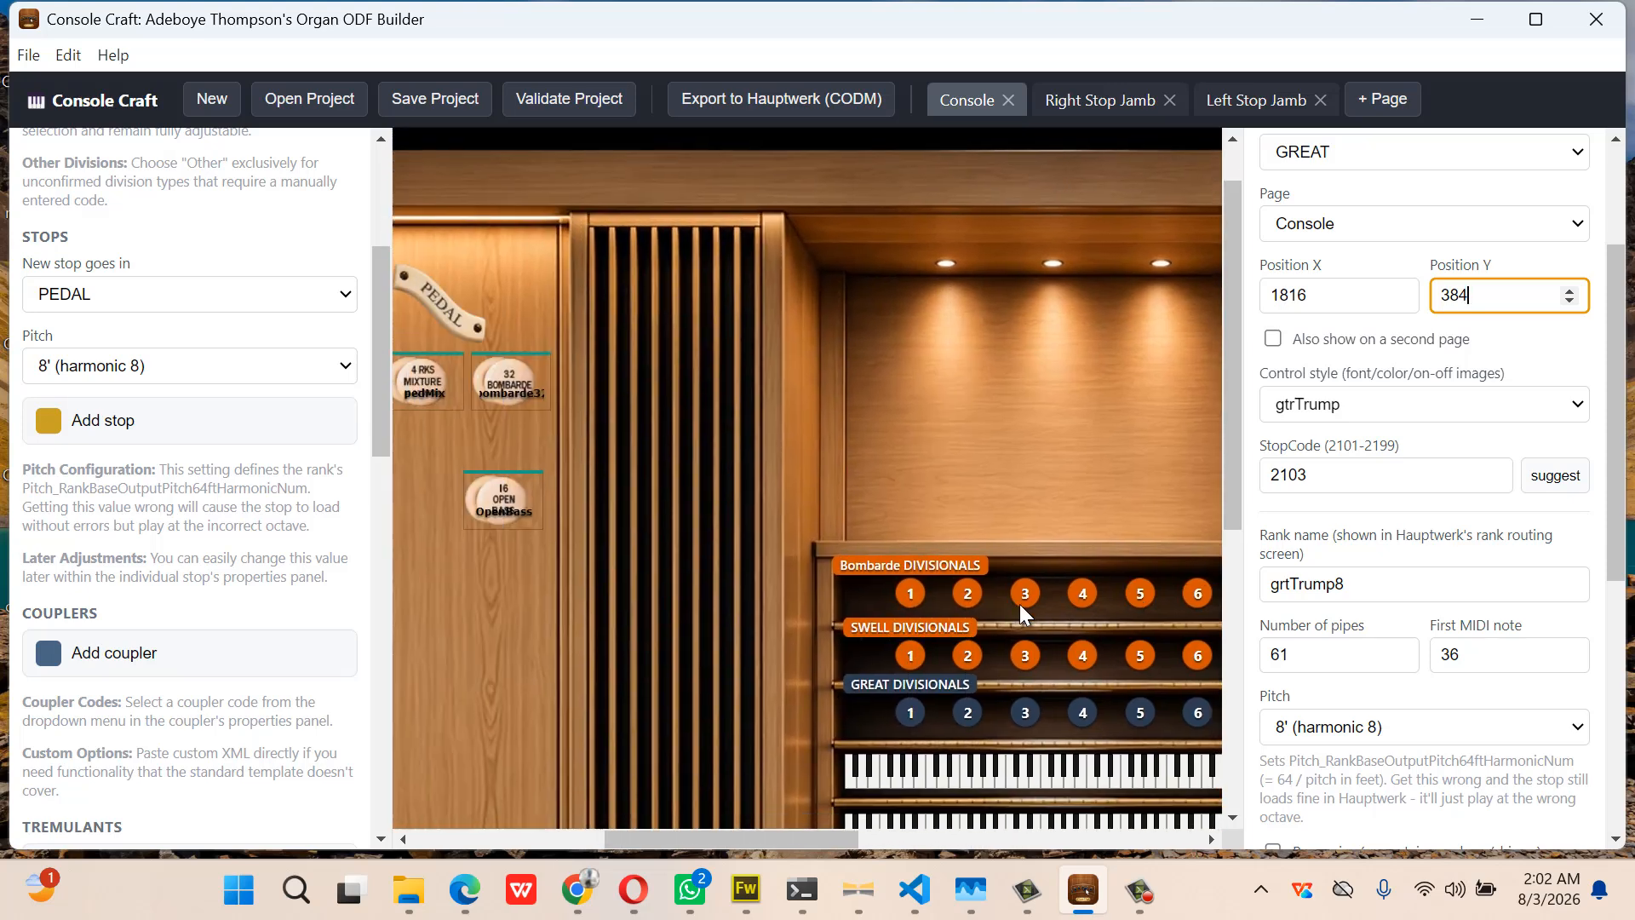
scroll(1019, 605, "left", 3)
Zoom the canvas to 25% and validate the project: no blockers, one Swell enclosure warning
scroll(525, 505, "left", 3)
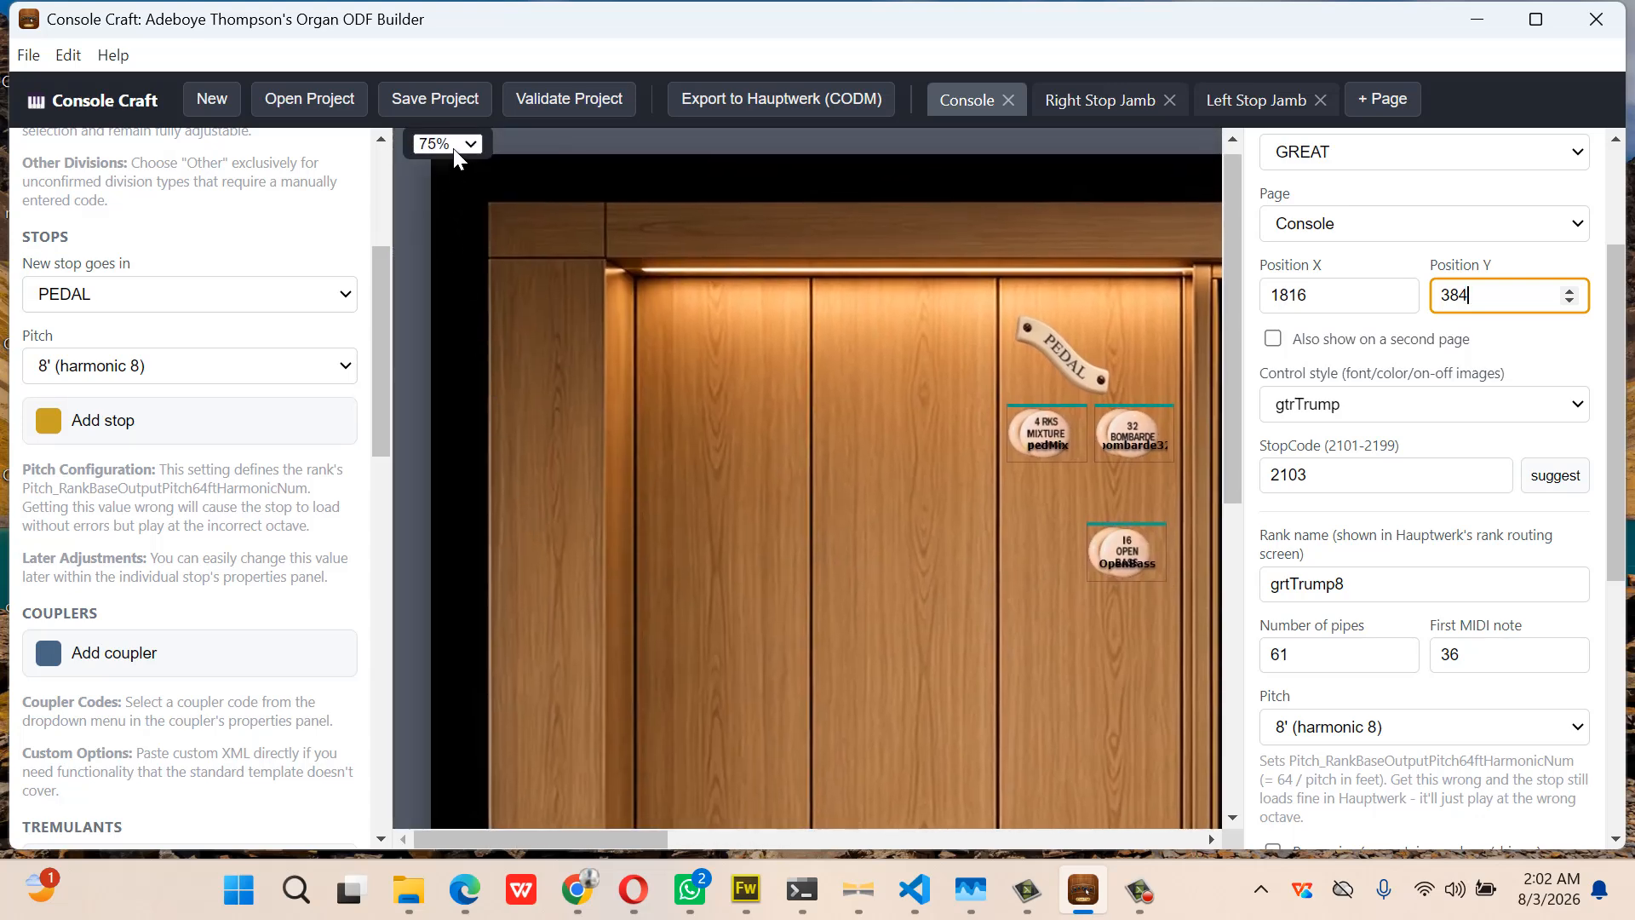
left_click(453, 147)
left_click(468, 242)
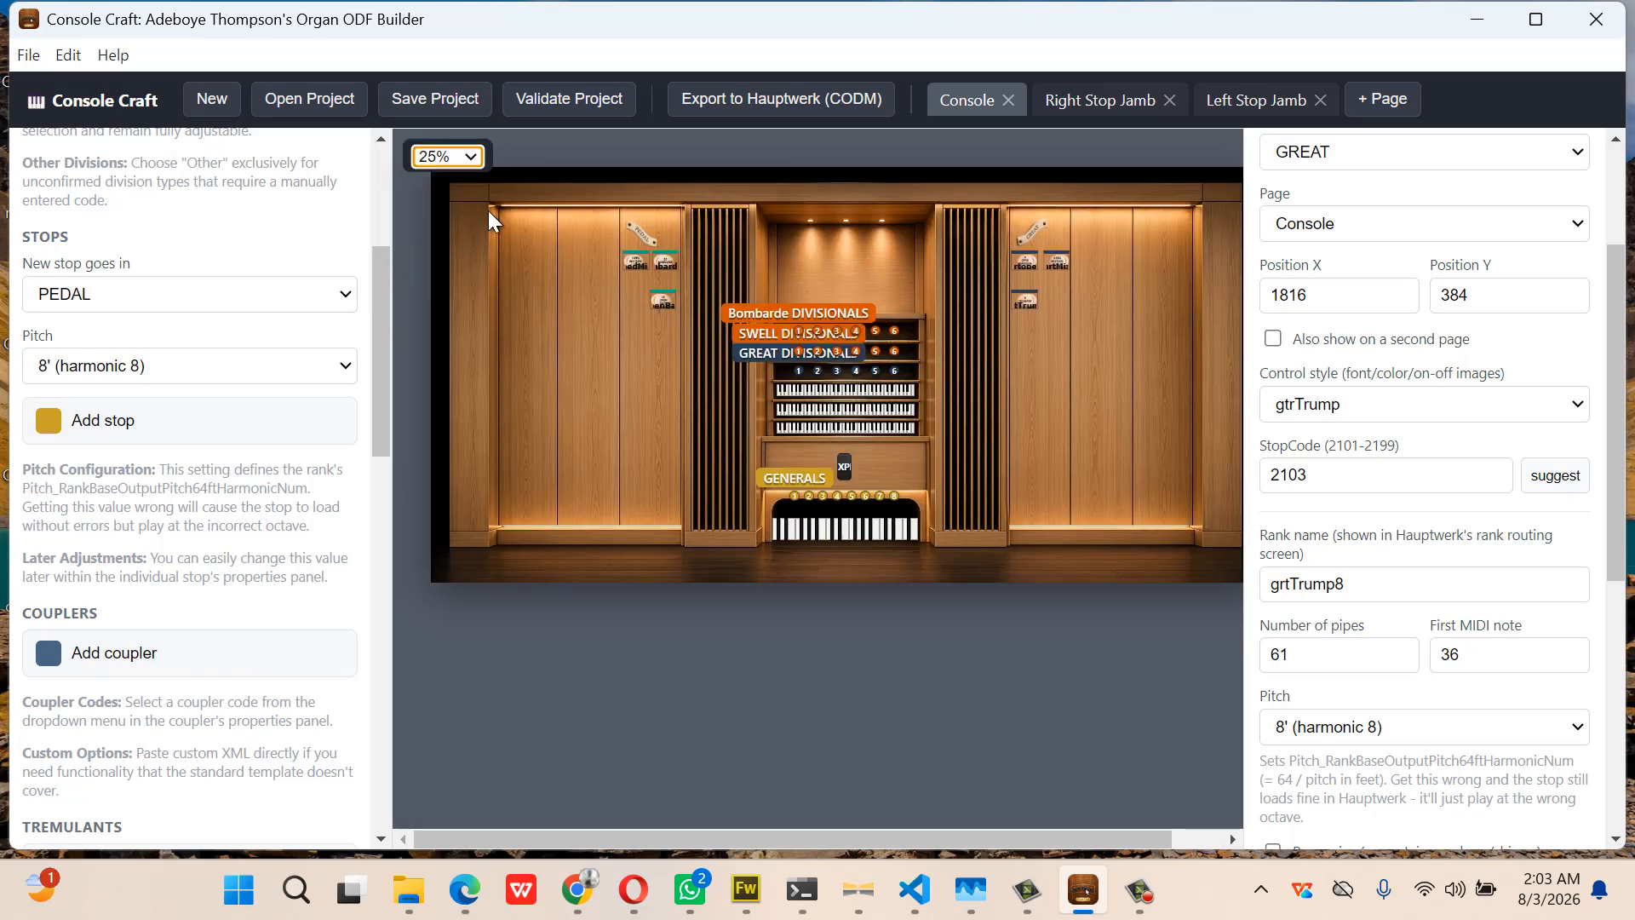
left_click(567, 97)
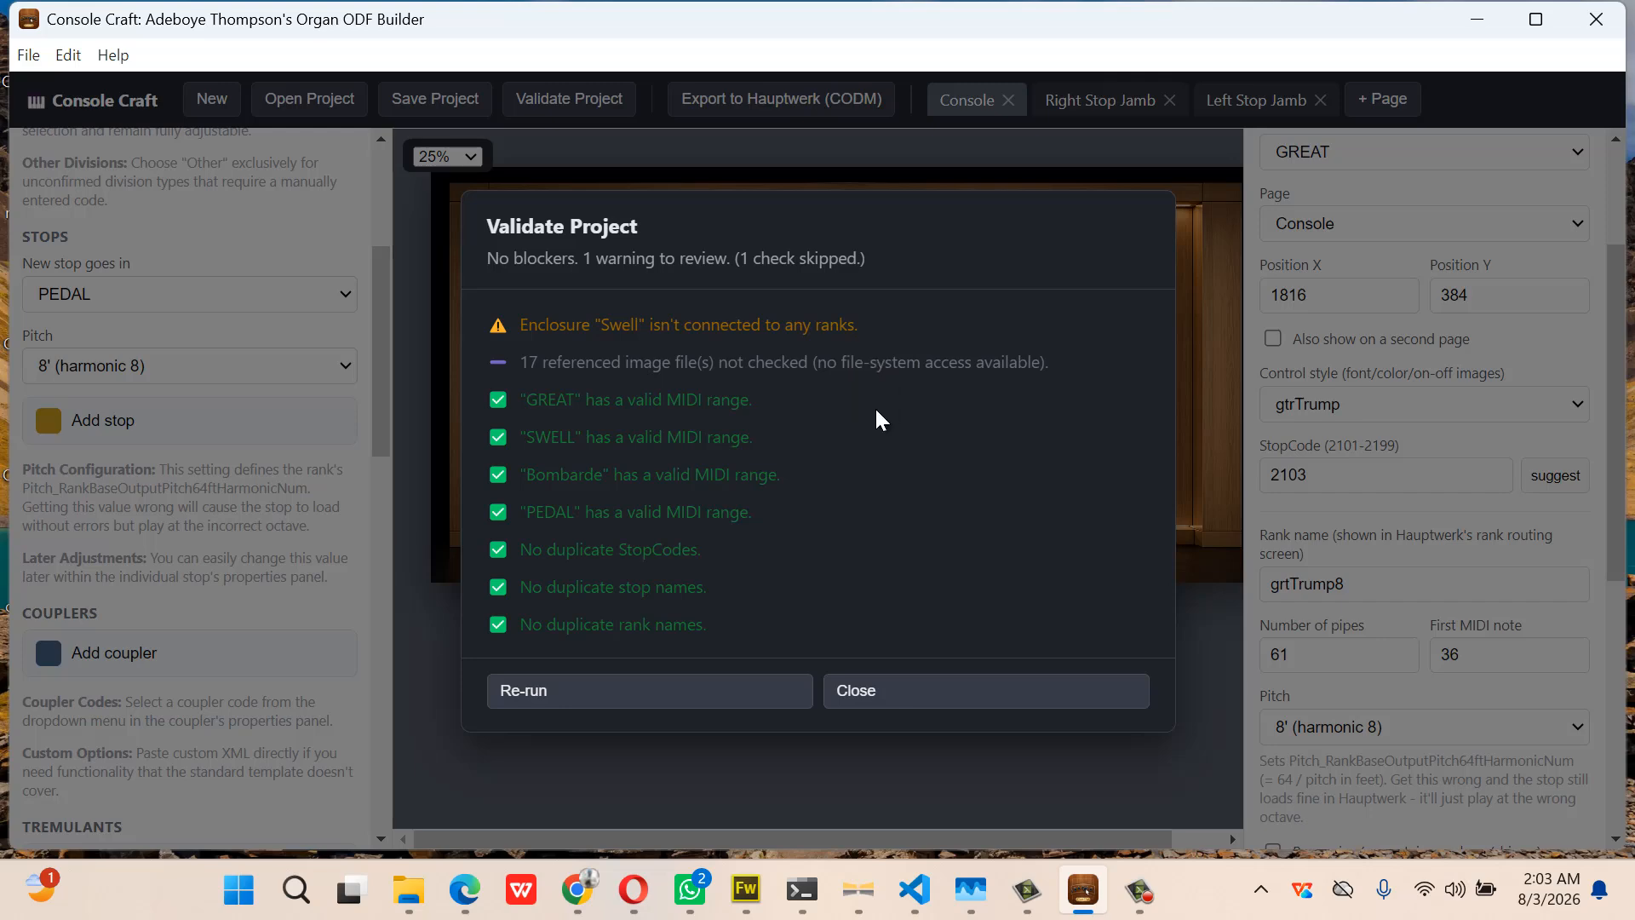
Dismiss the validation results (no blockers, one Swell enclosure warning) to return to the console page
left_click(905, 686)
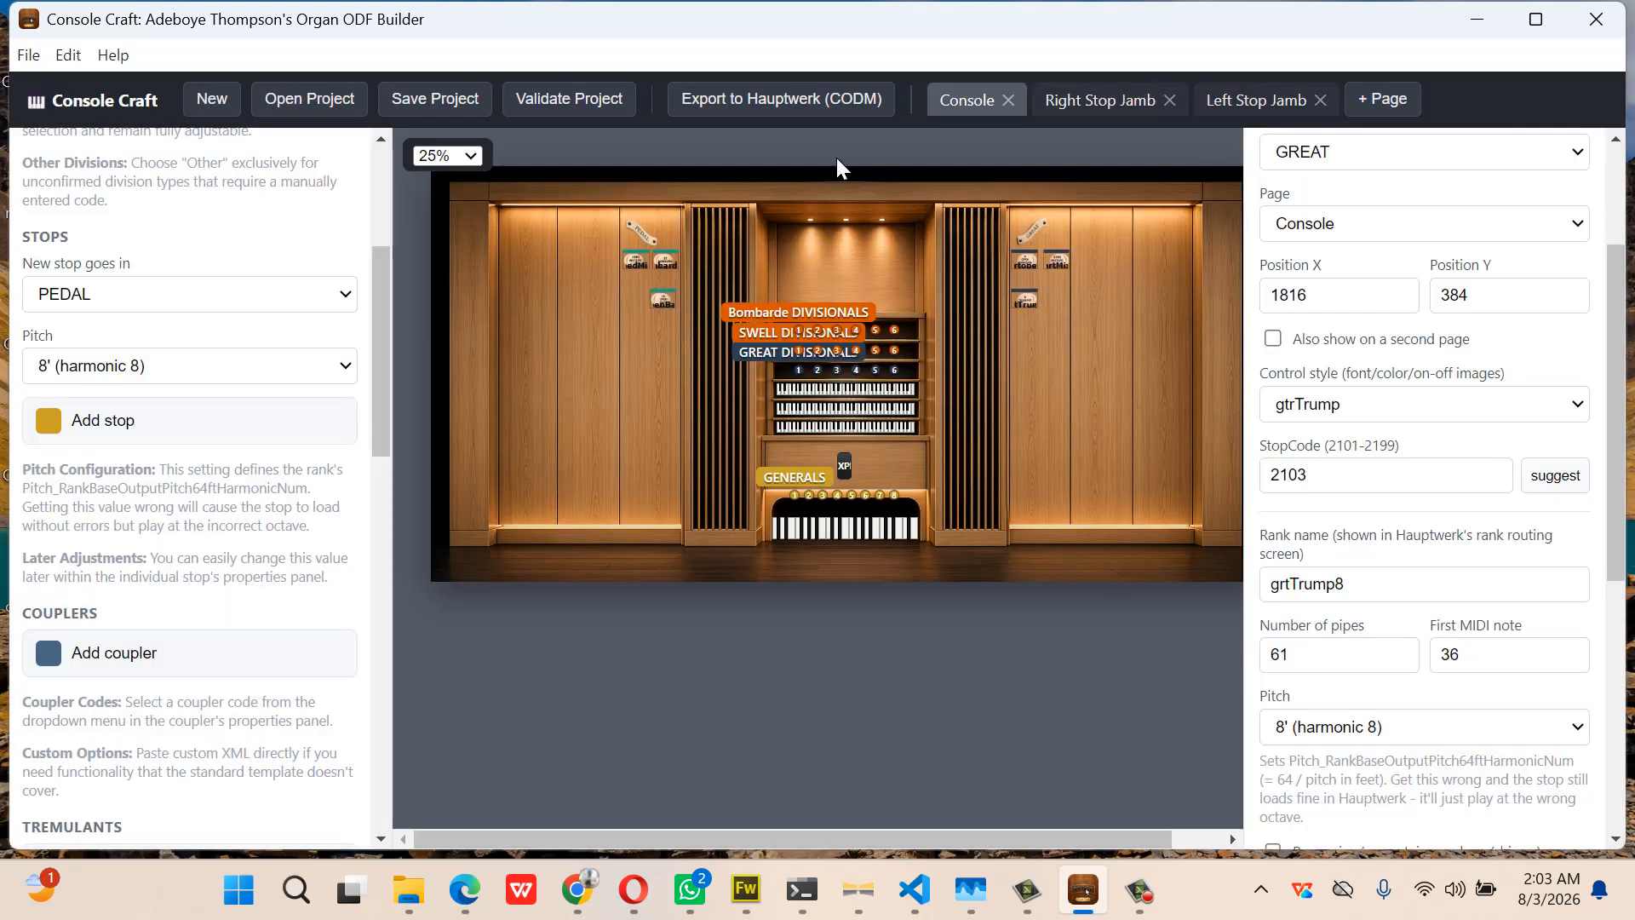
Delete the old Desktop export folders and export the organ for Hauptwerk, copying all 6 sample folders
left_click(808, 102)
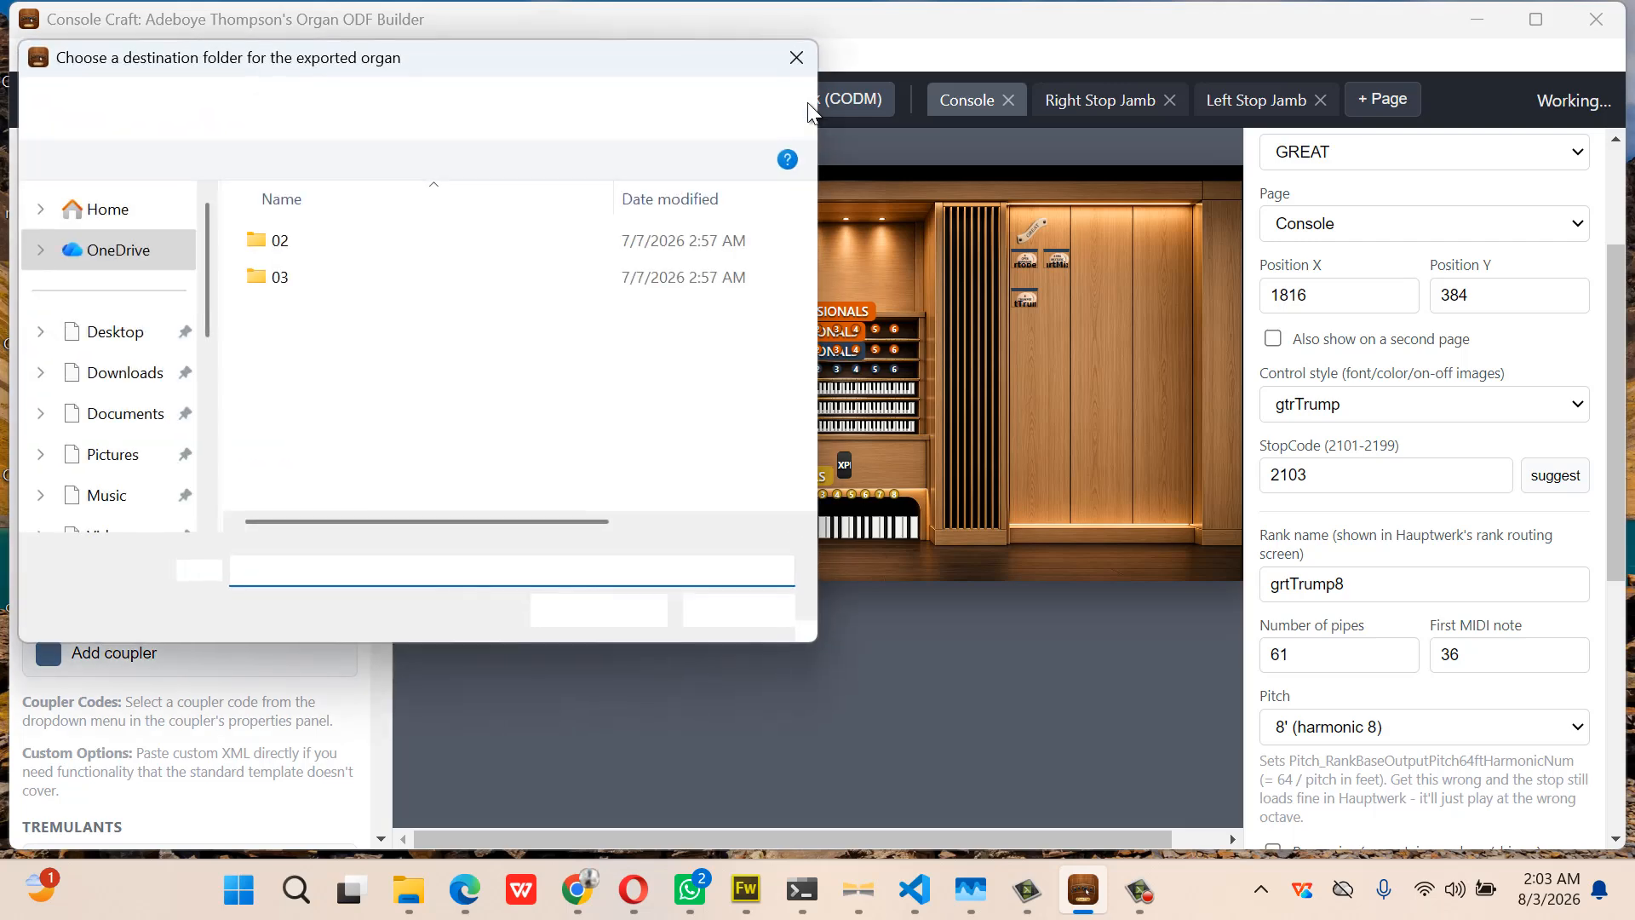
left_click(95, 343)
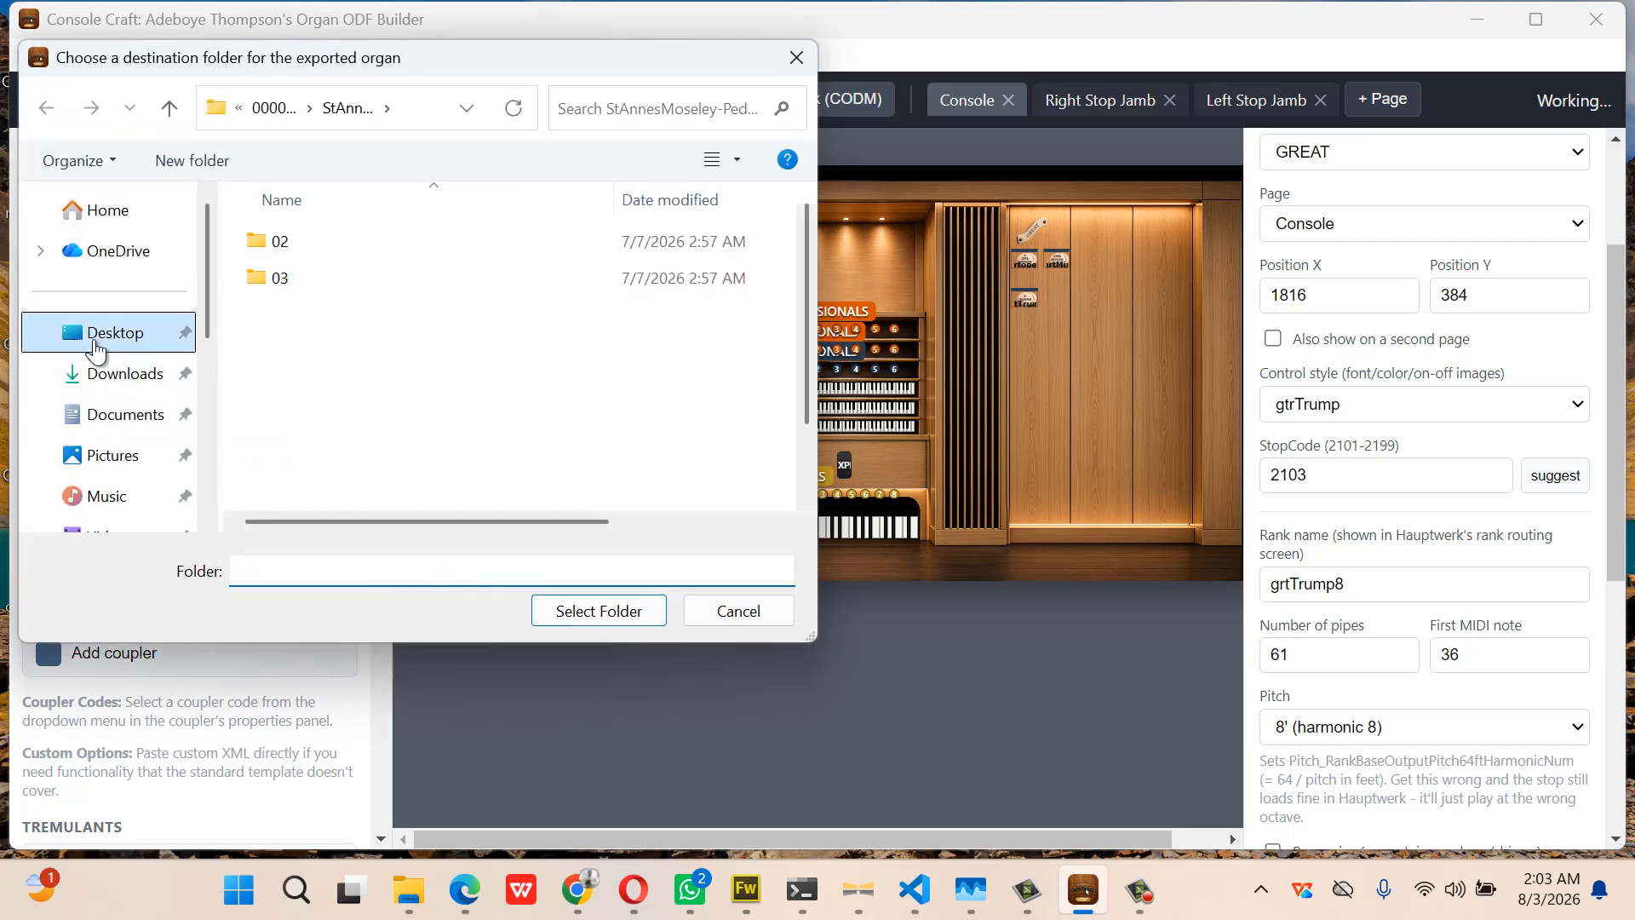
left_click(548, 420)
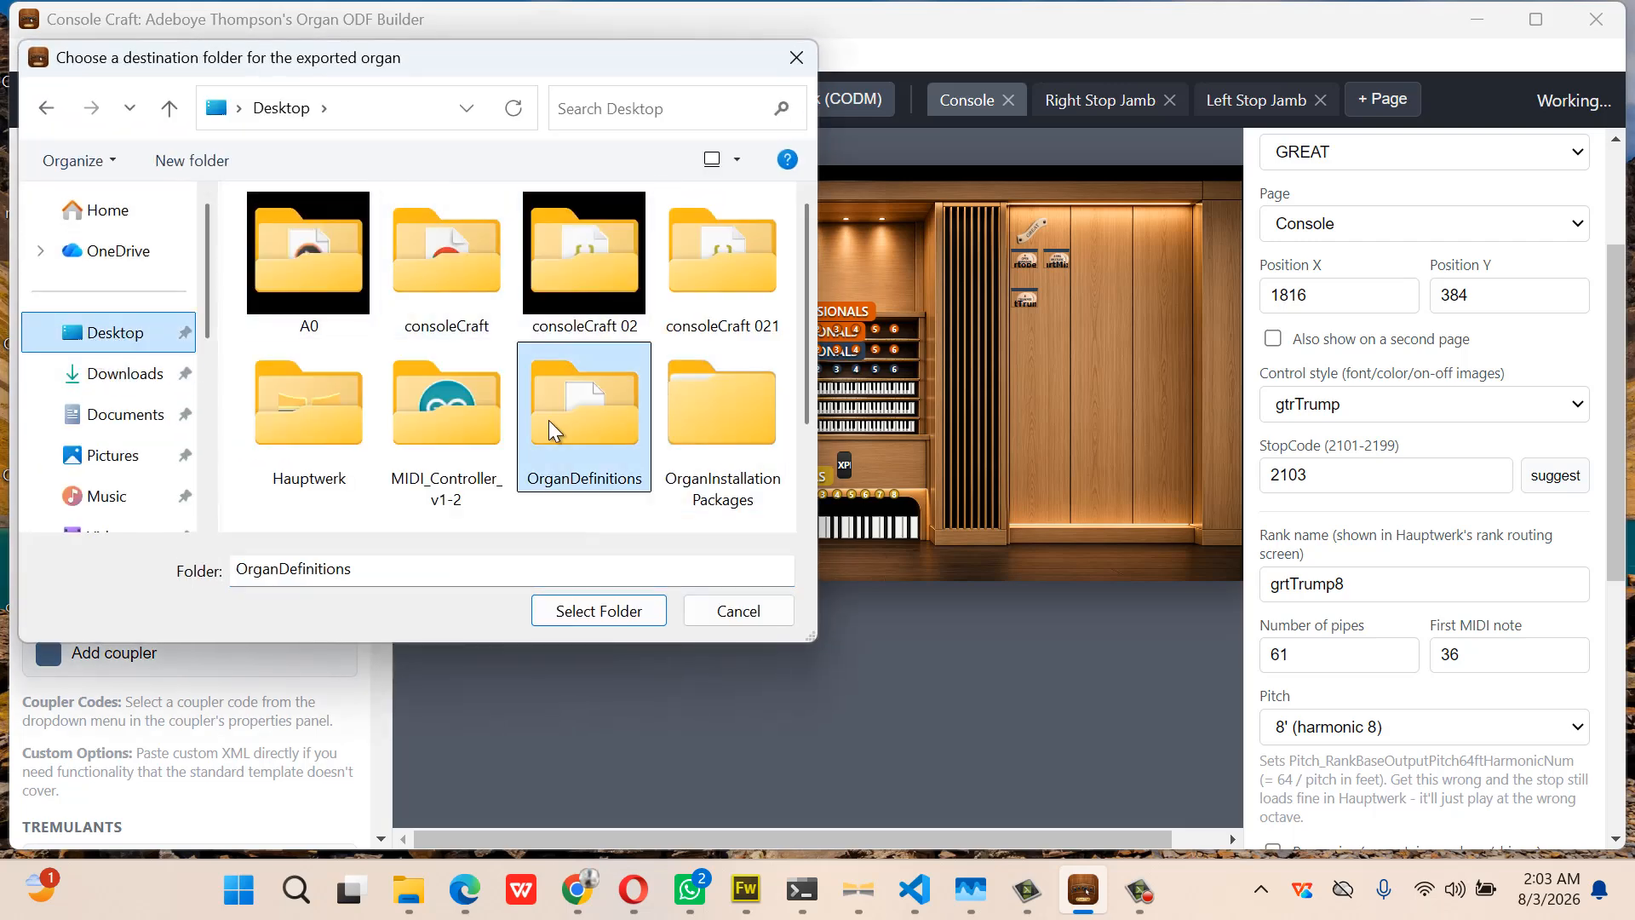
key("Right")
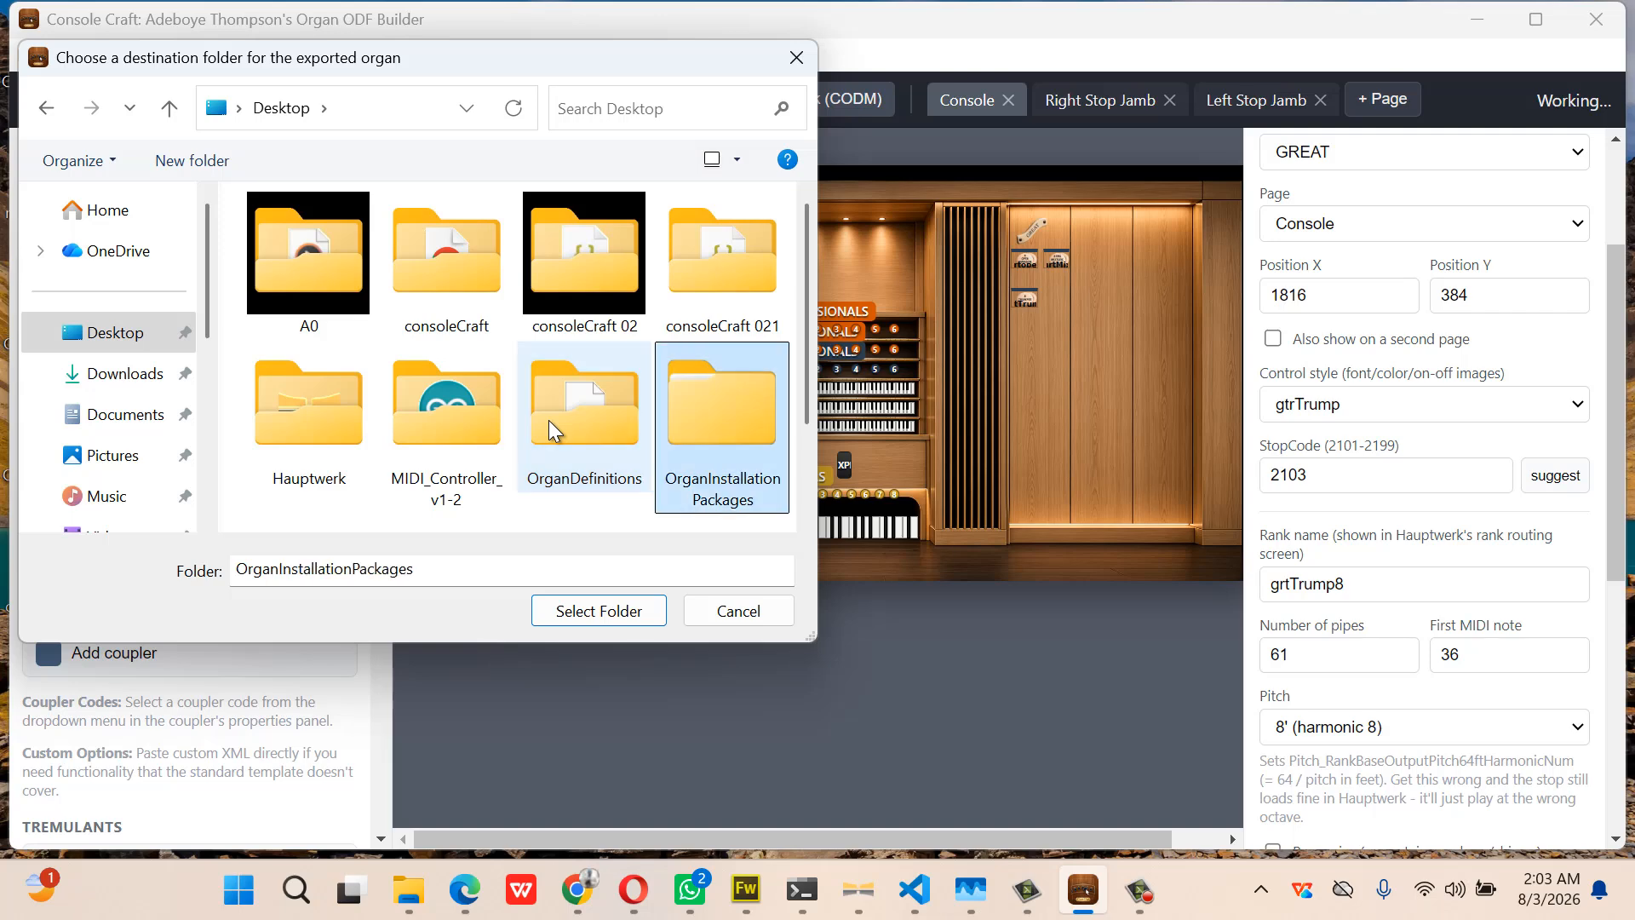
key("Delete")
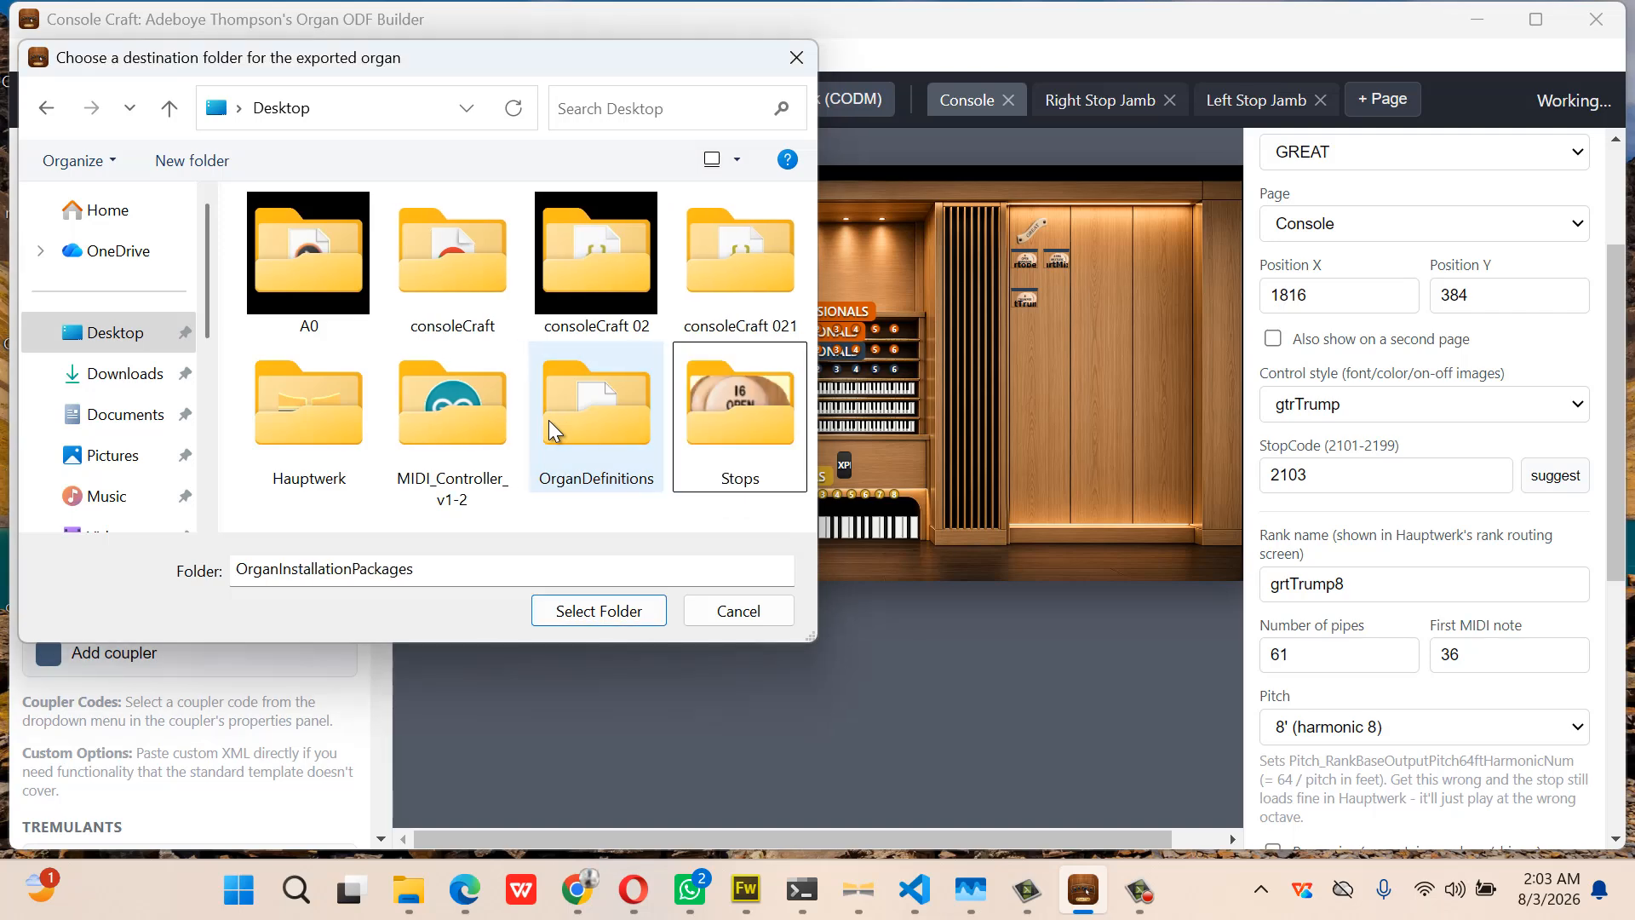
left_click(580, 434)
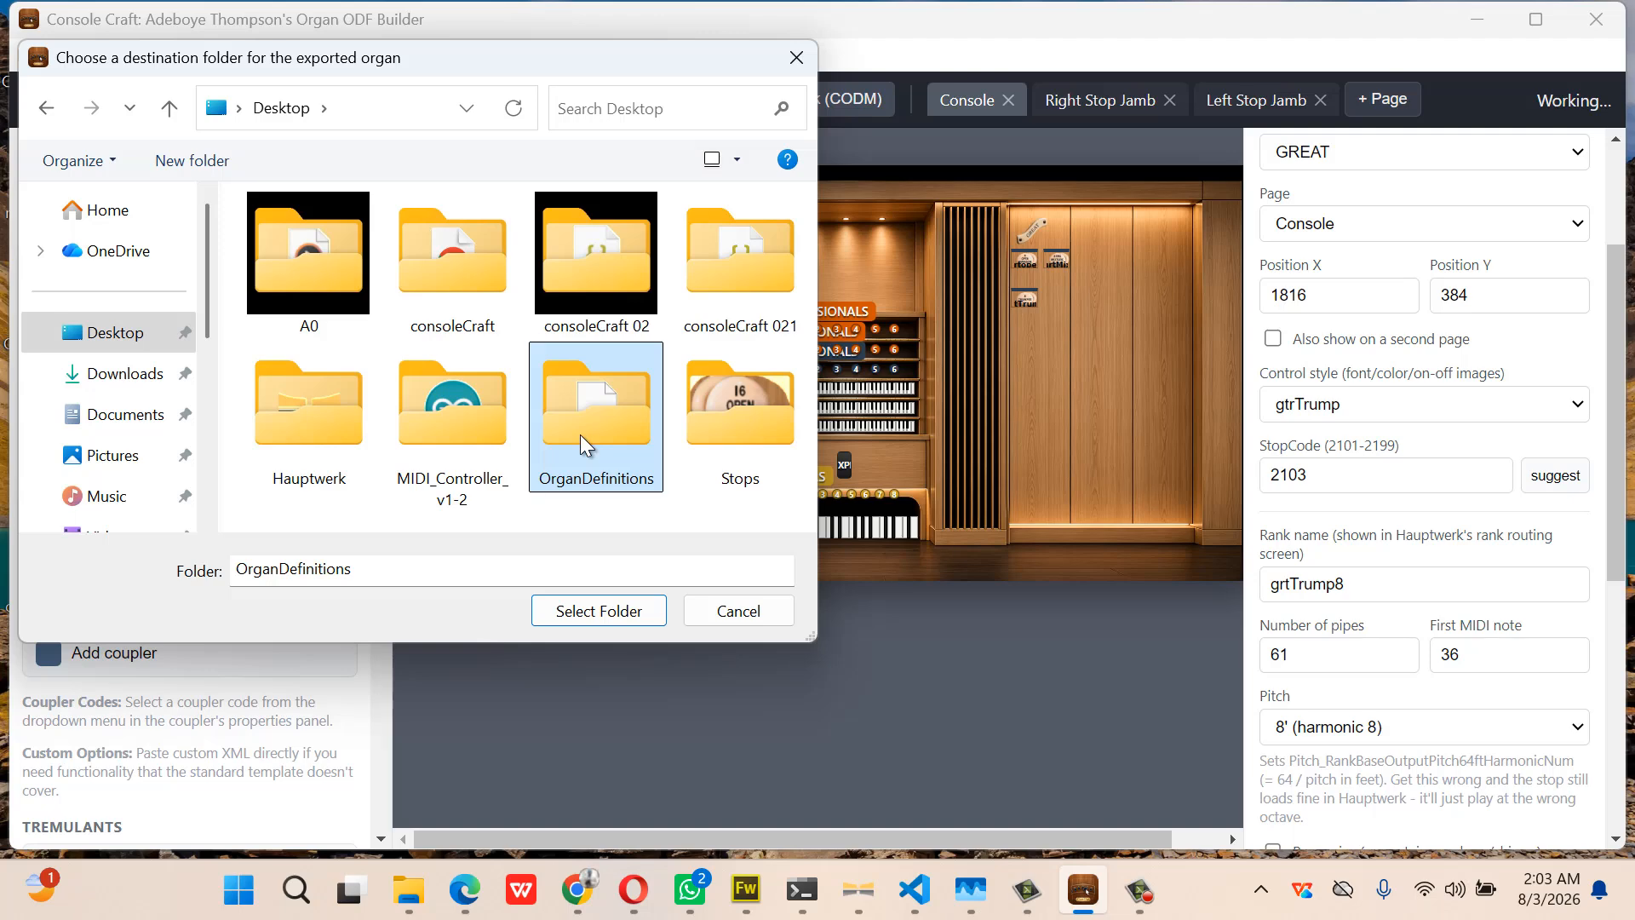
key("Delete")
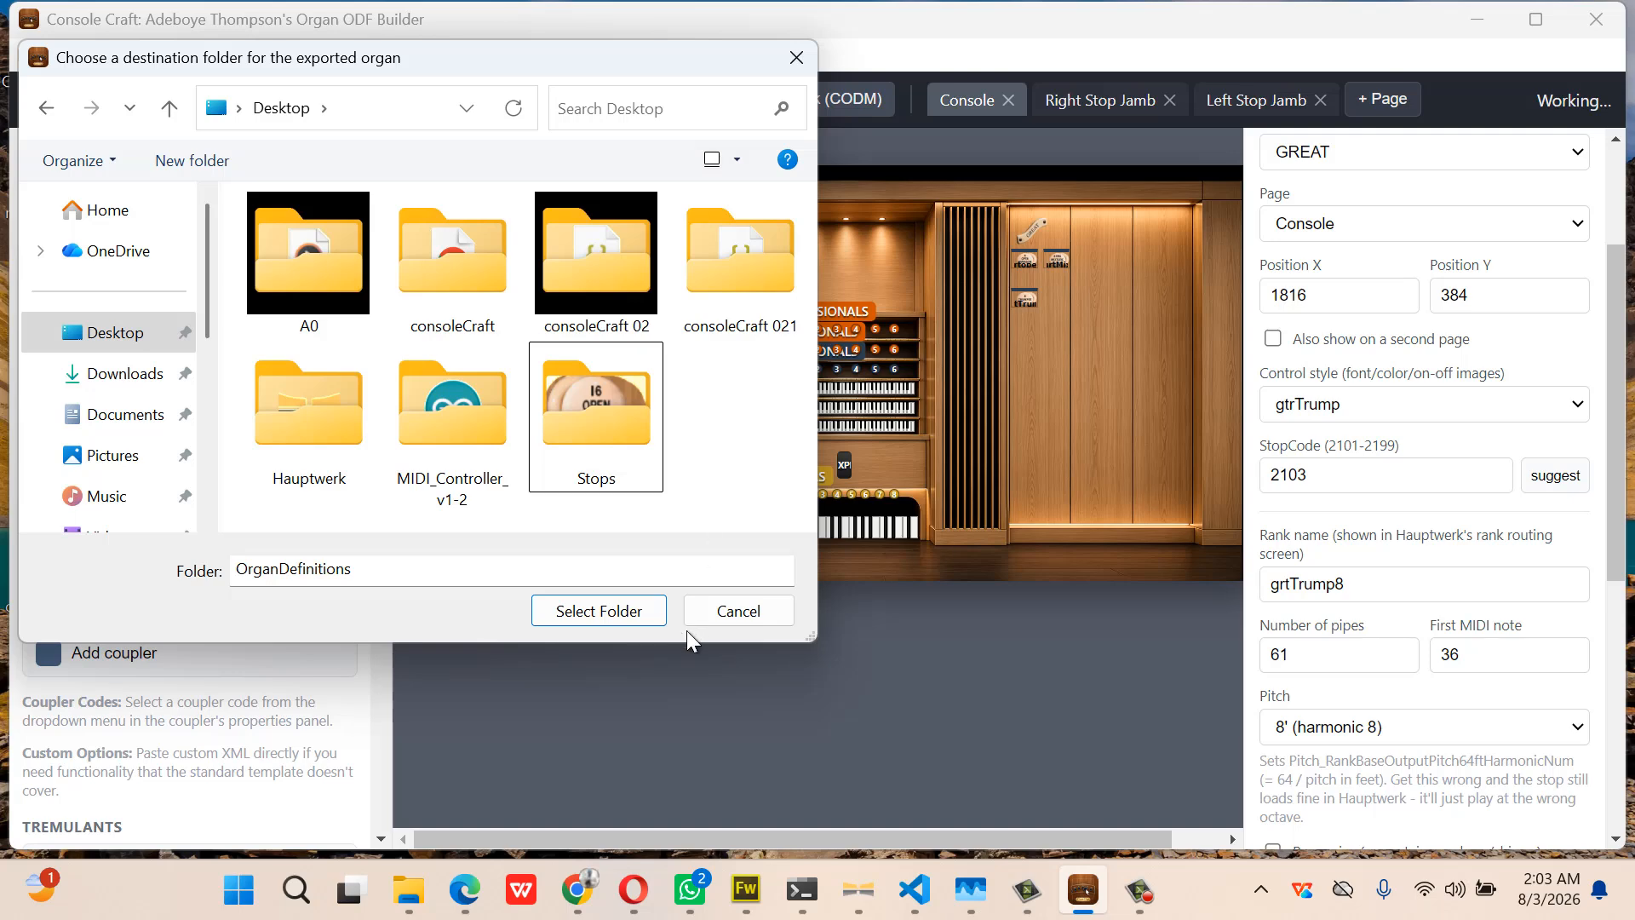
left_click(632, 613)
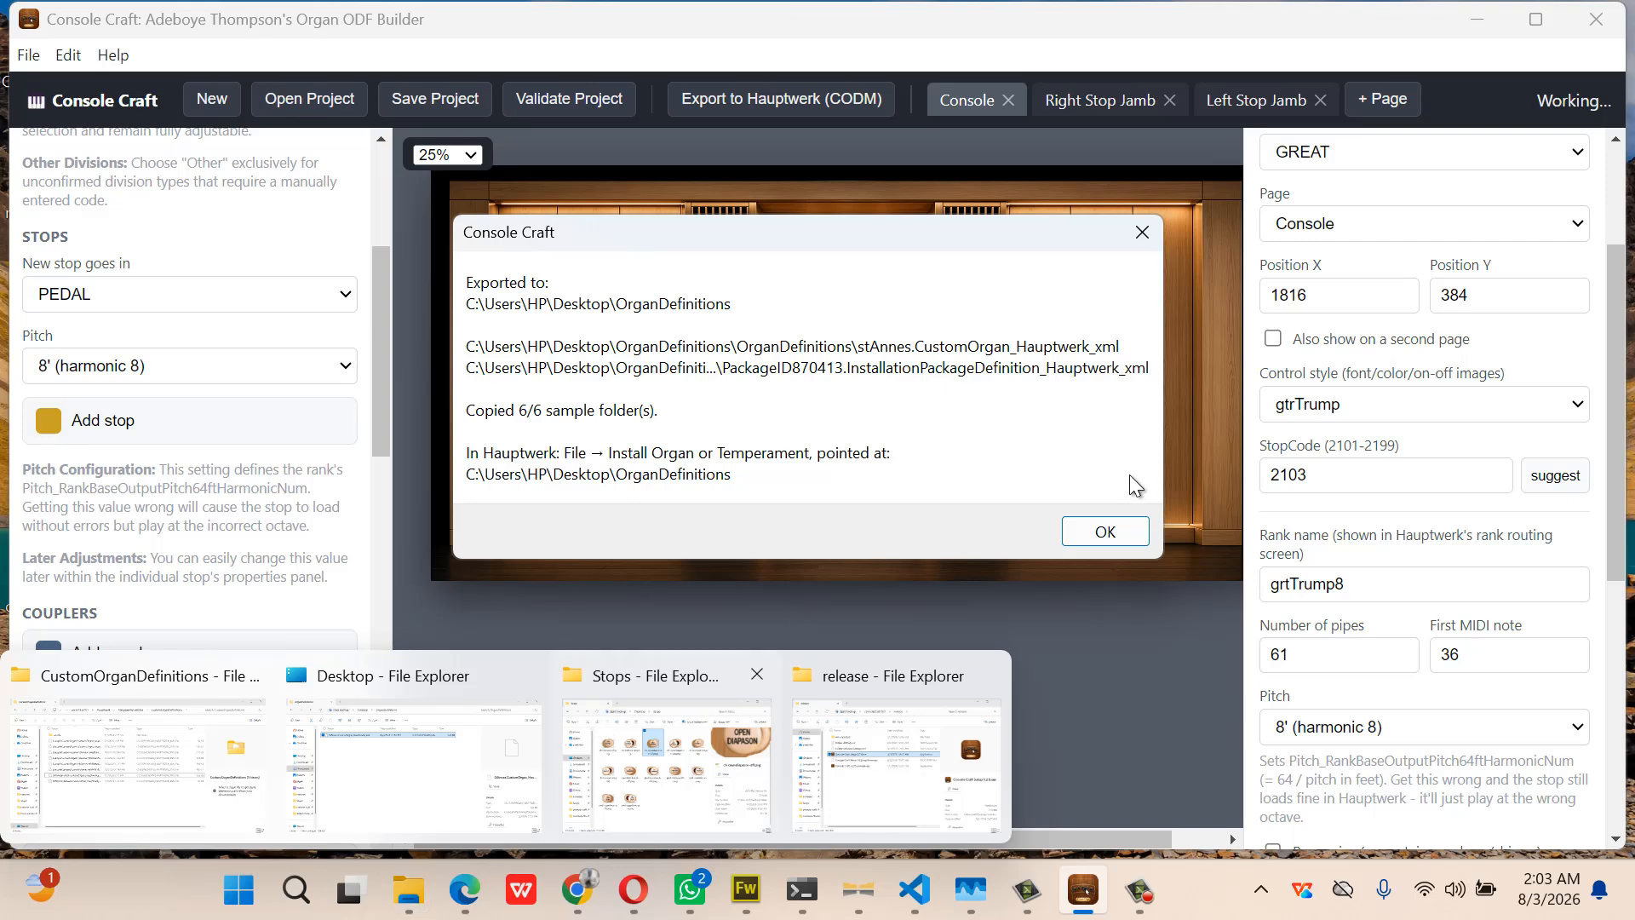
left_click(1118, 533)
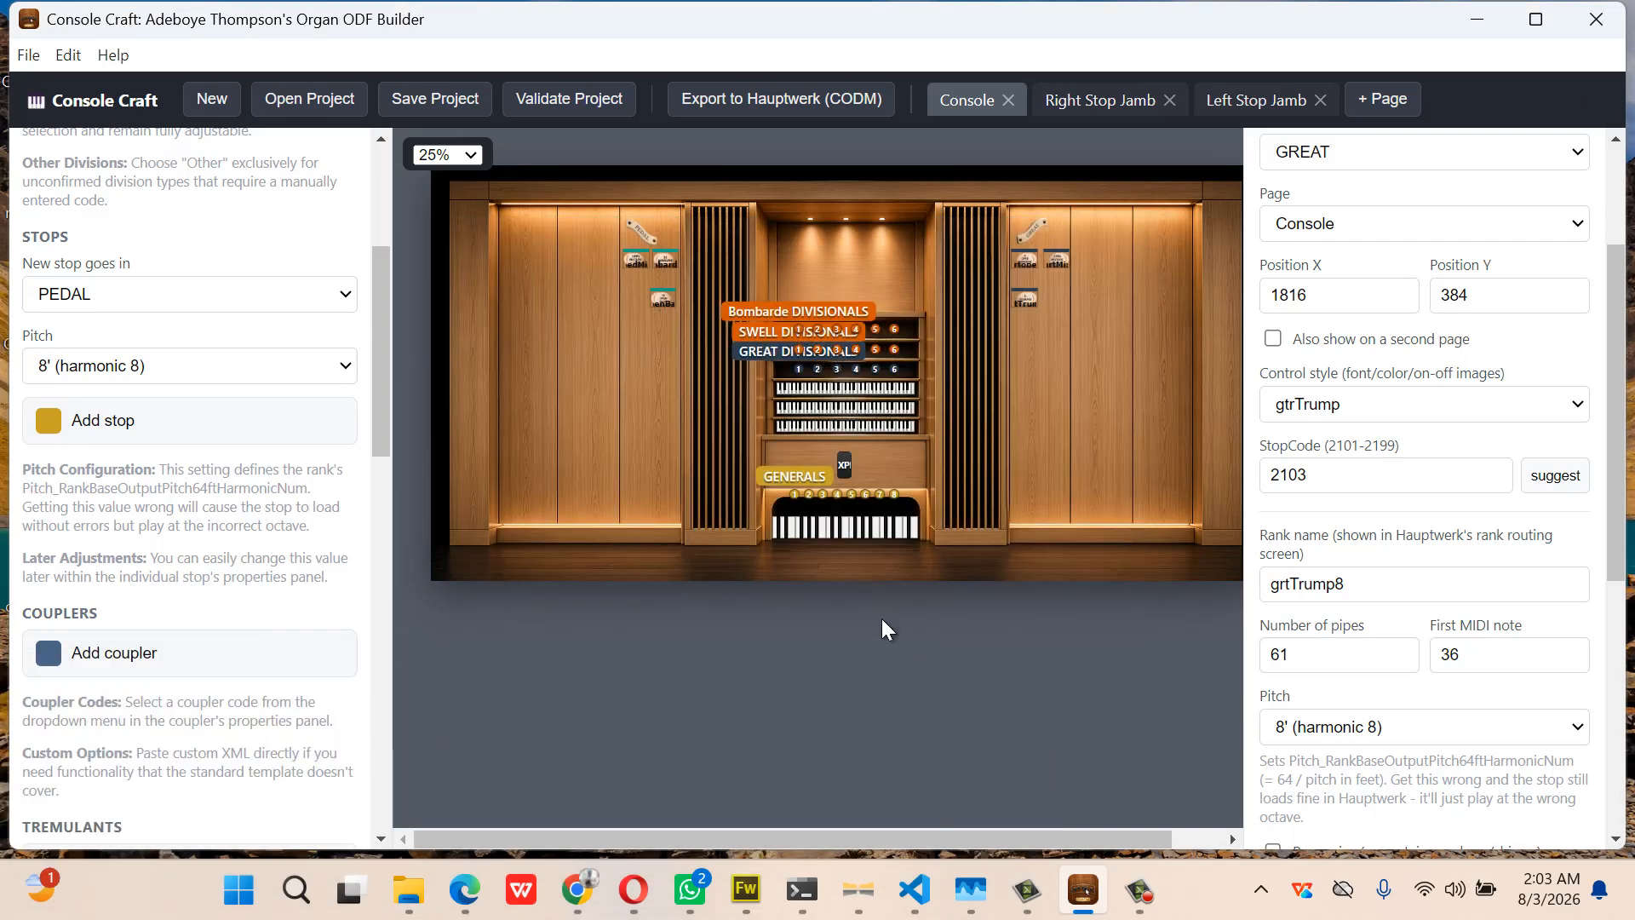
Delete the 663 MB OrganDefinitions folder from the Desktop, leaving 13 items
mouse_move(420, 865)
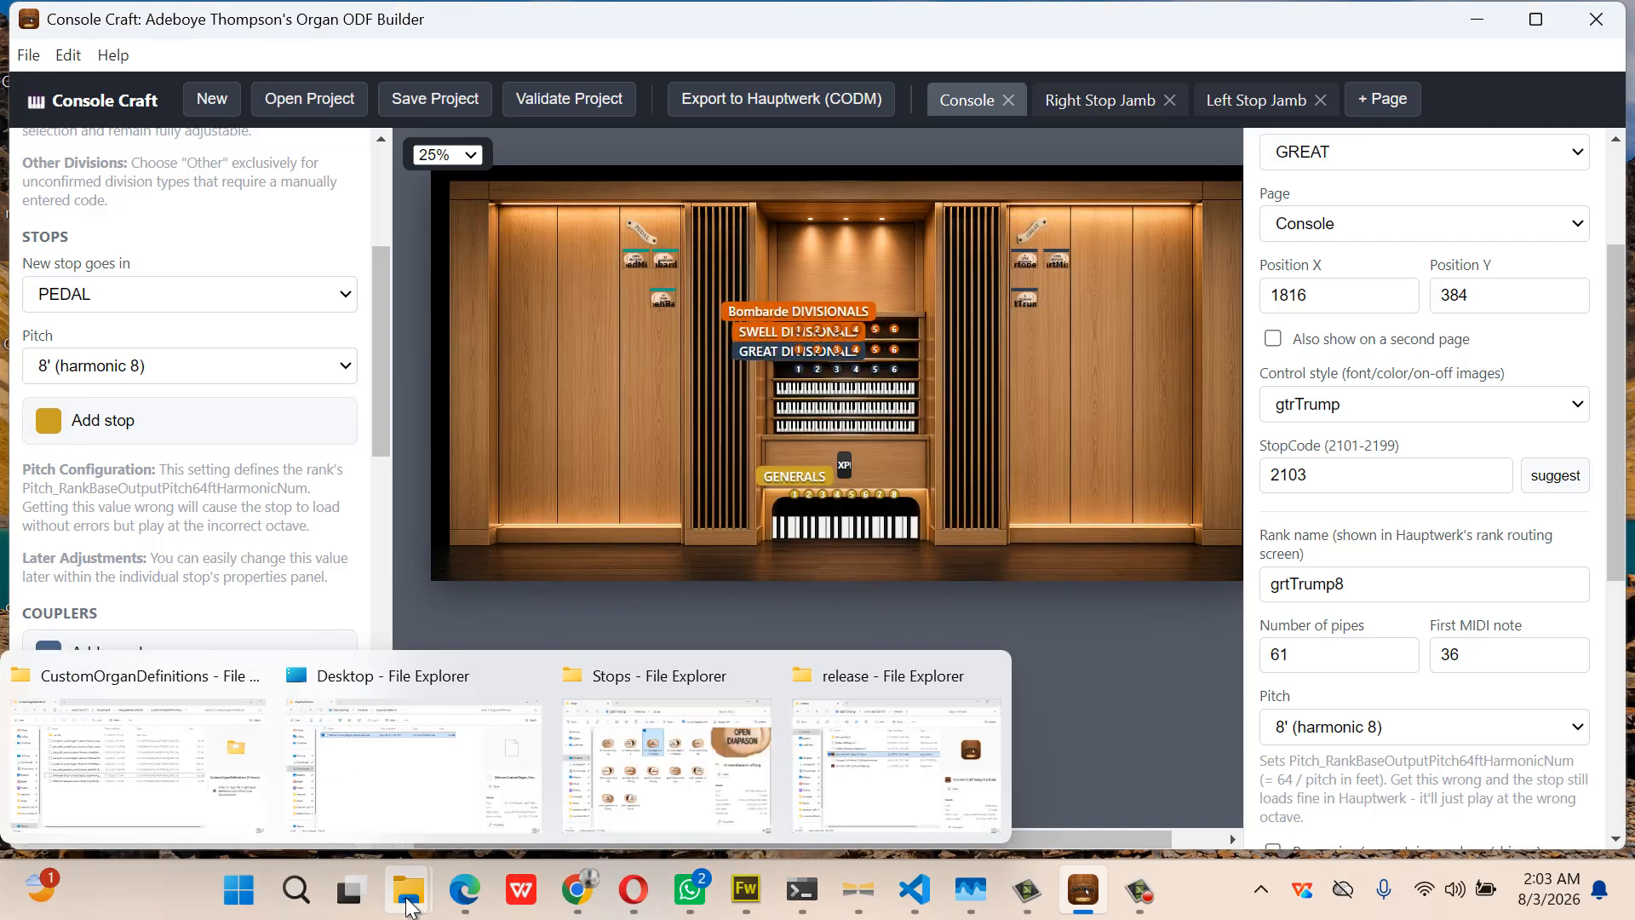
left_click(444, 773)
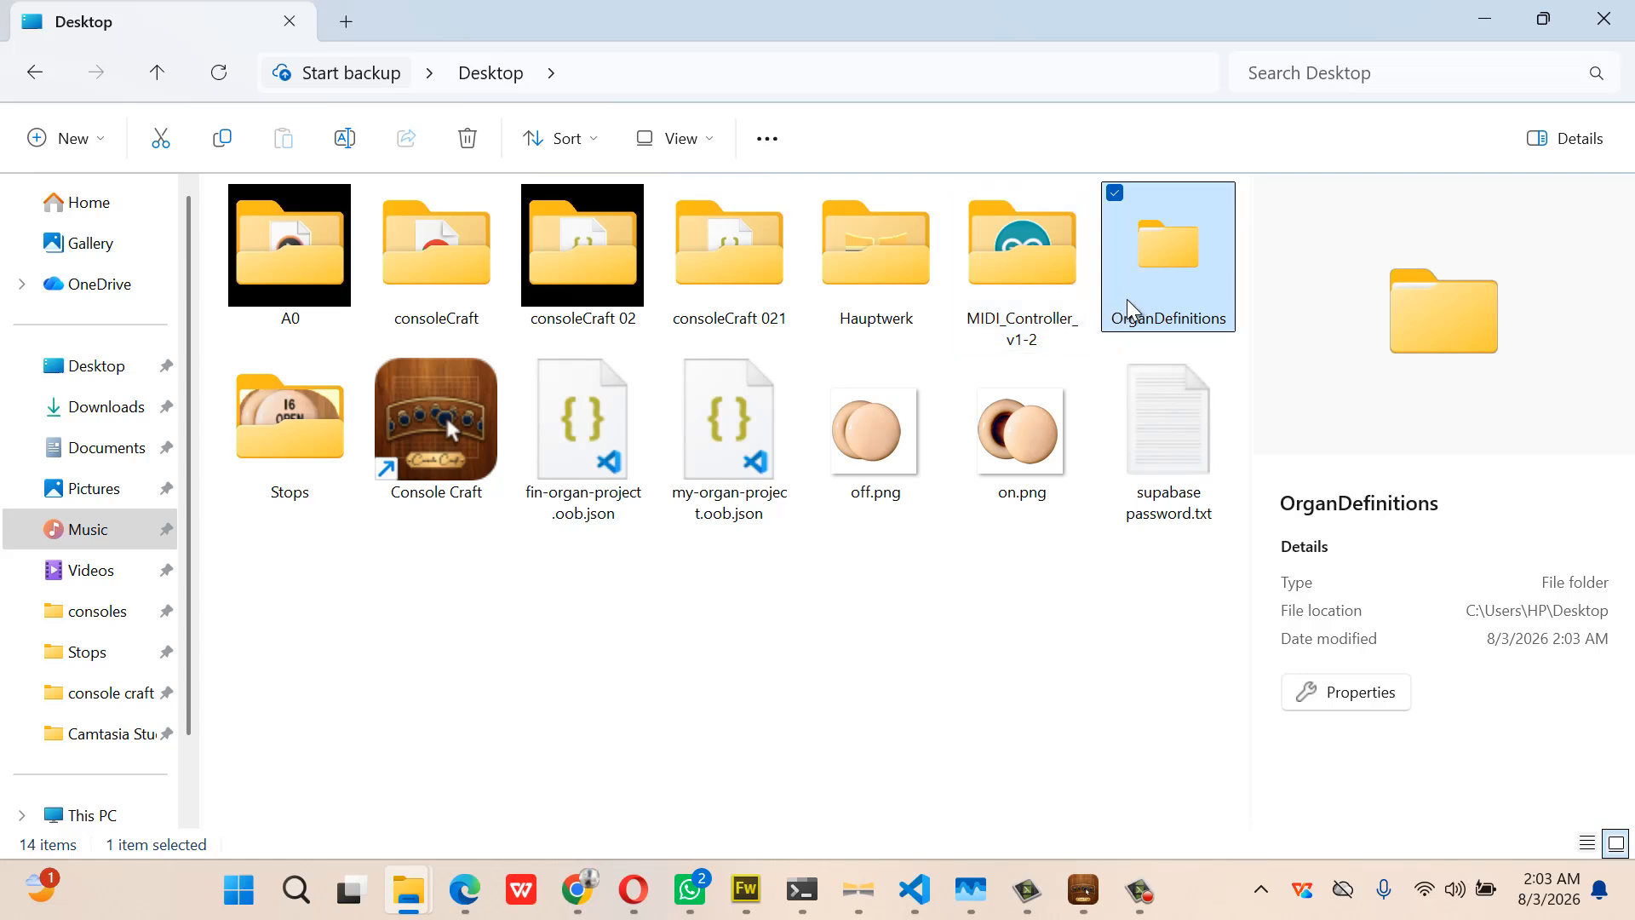
mouse_move(1128, 300)
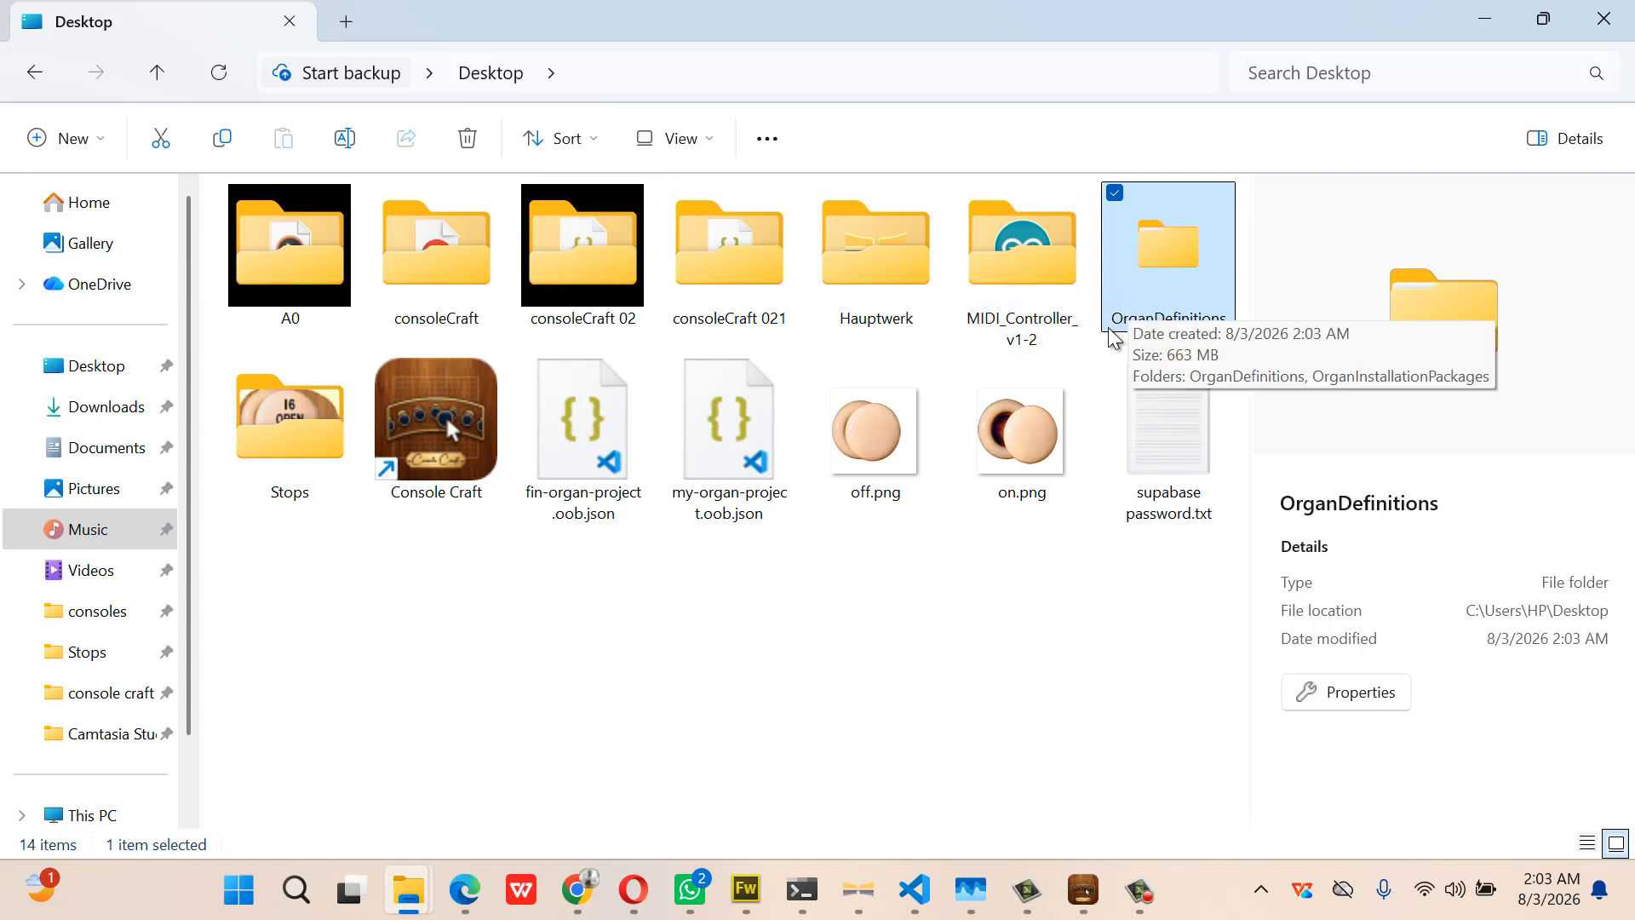
left_click(919, 629)
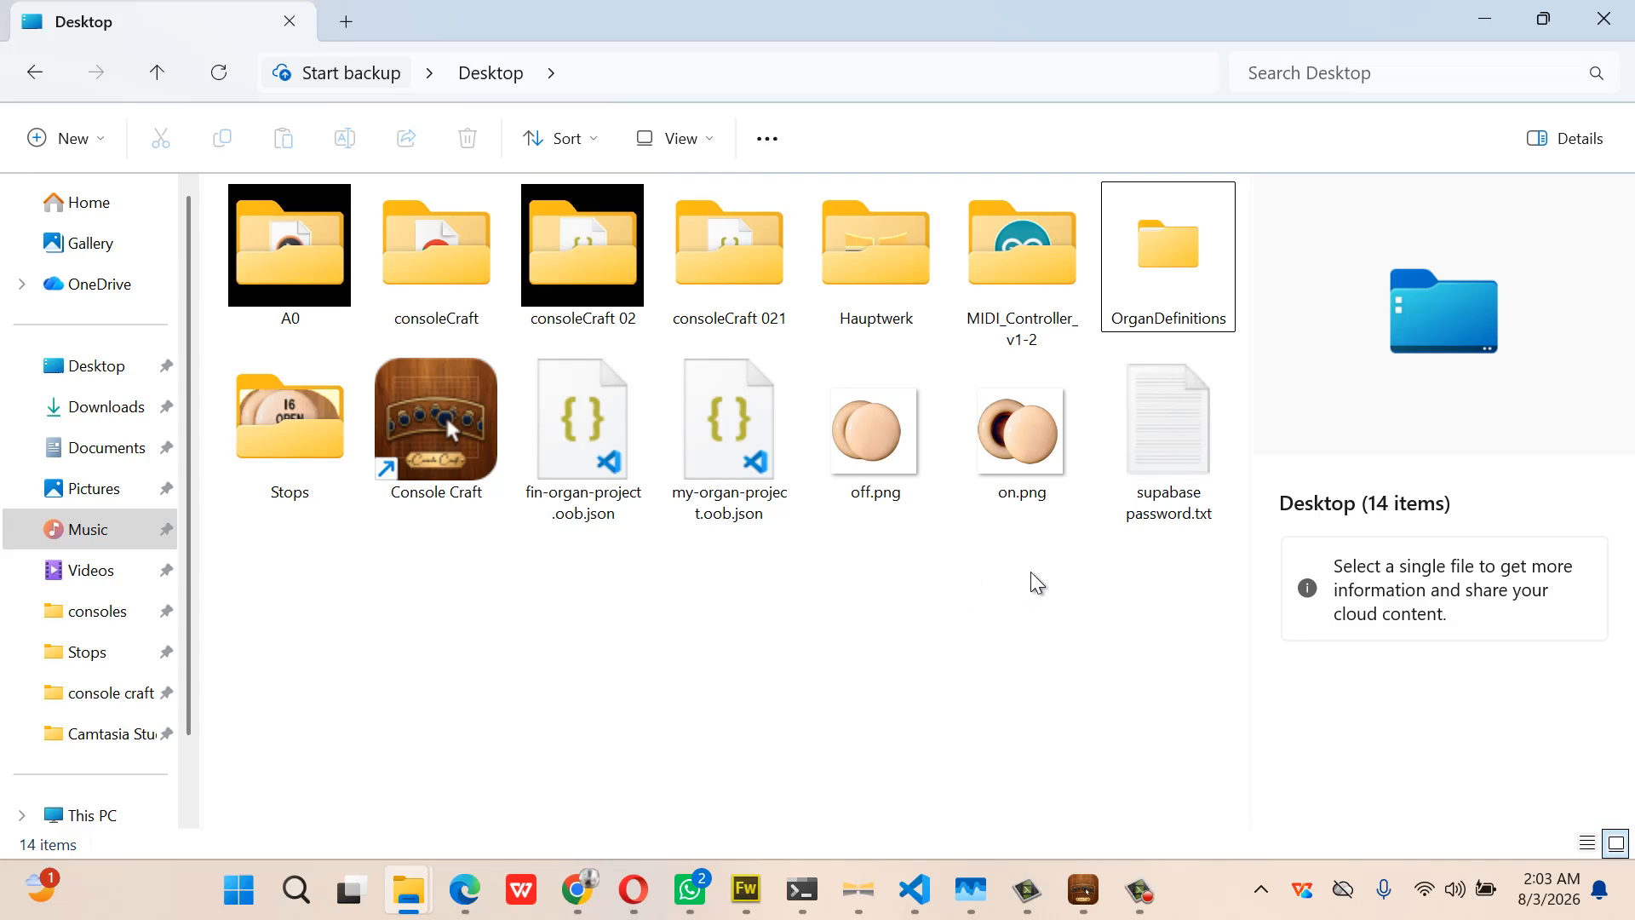
left_click(1172, 240)
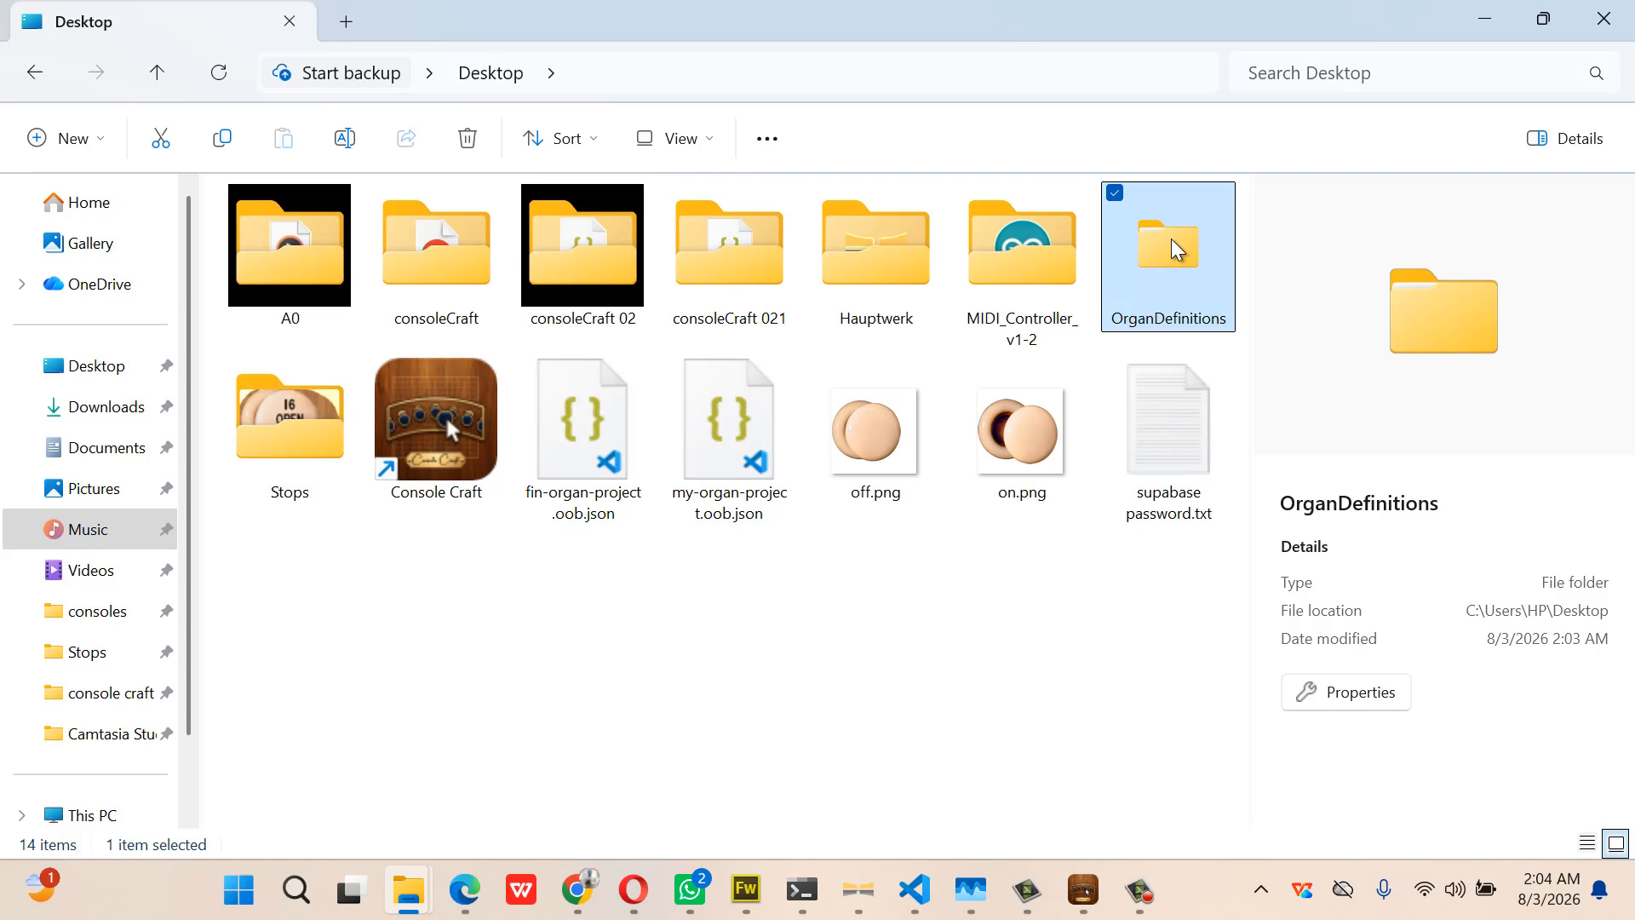
key("Delete")
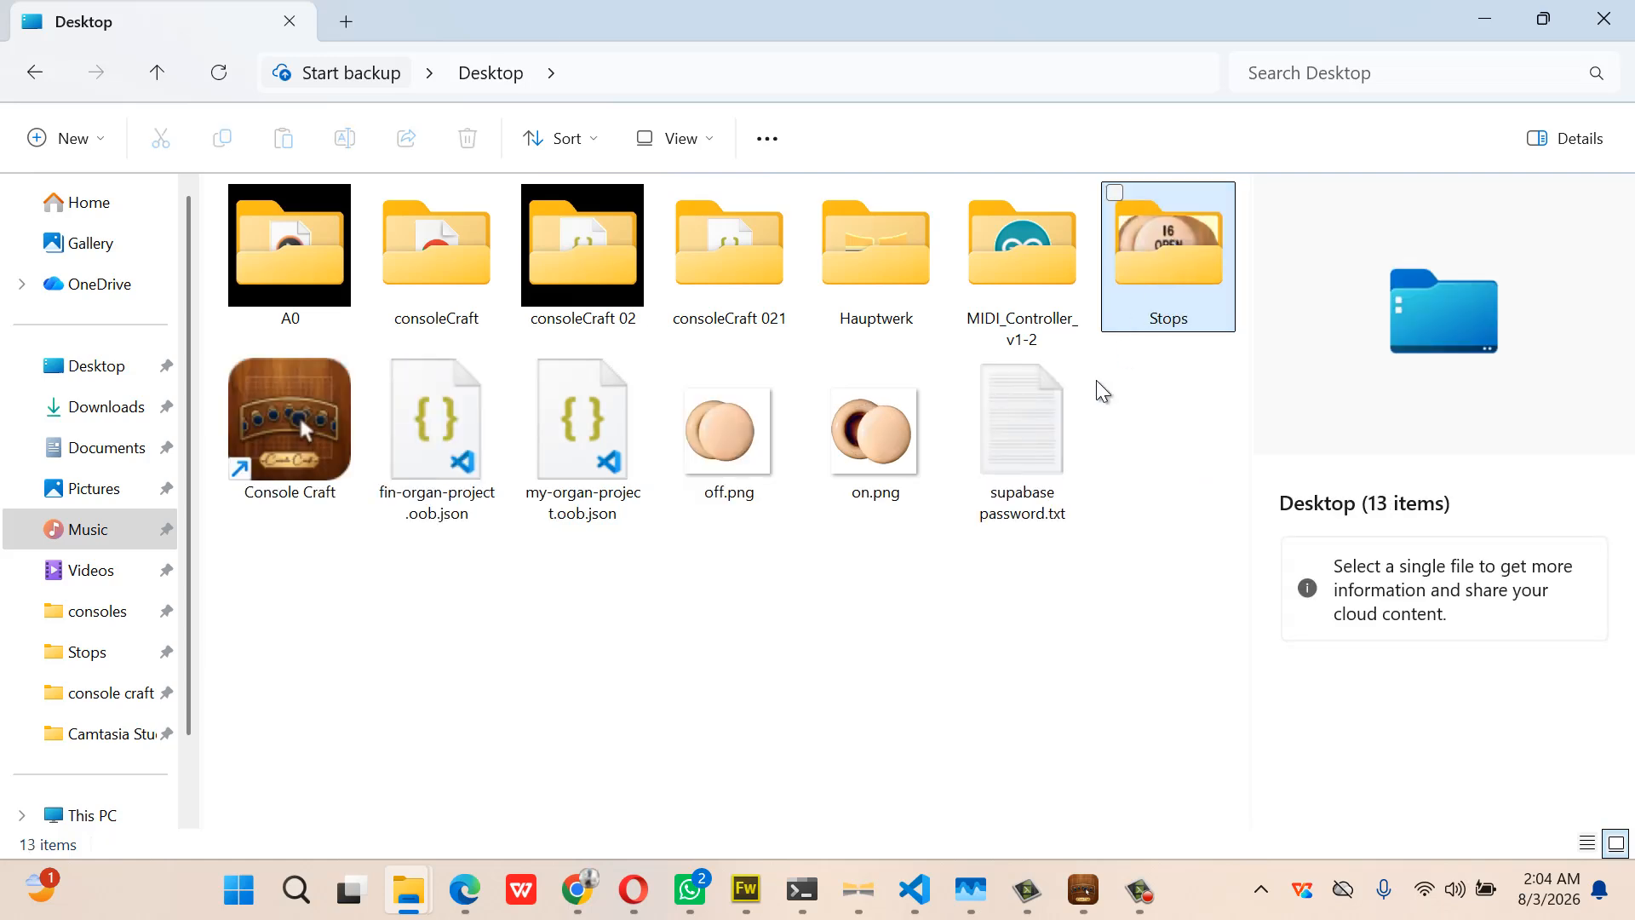
Re-export the organ straight to the Desktop, recreating the OrganDefinitions and OrganInstallationPackages folders
mouse_move(802, 890)
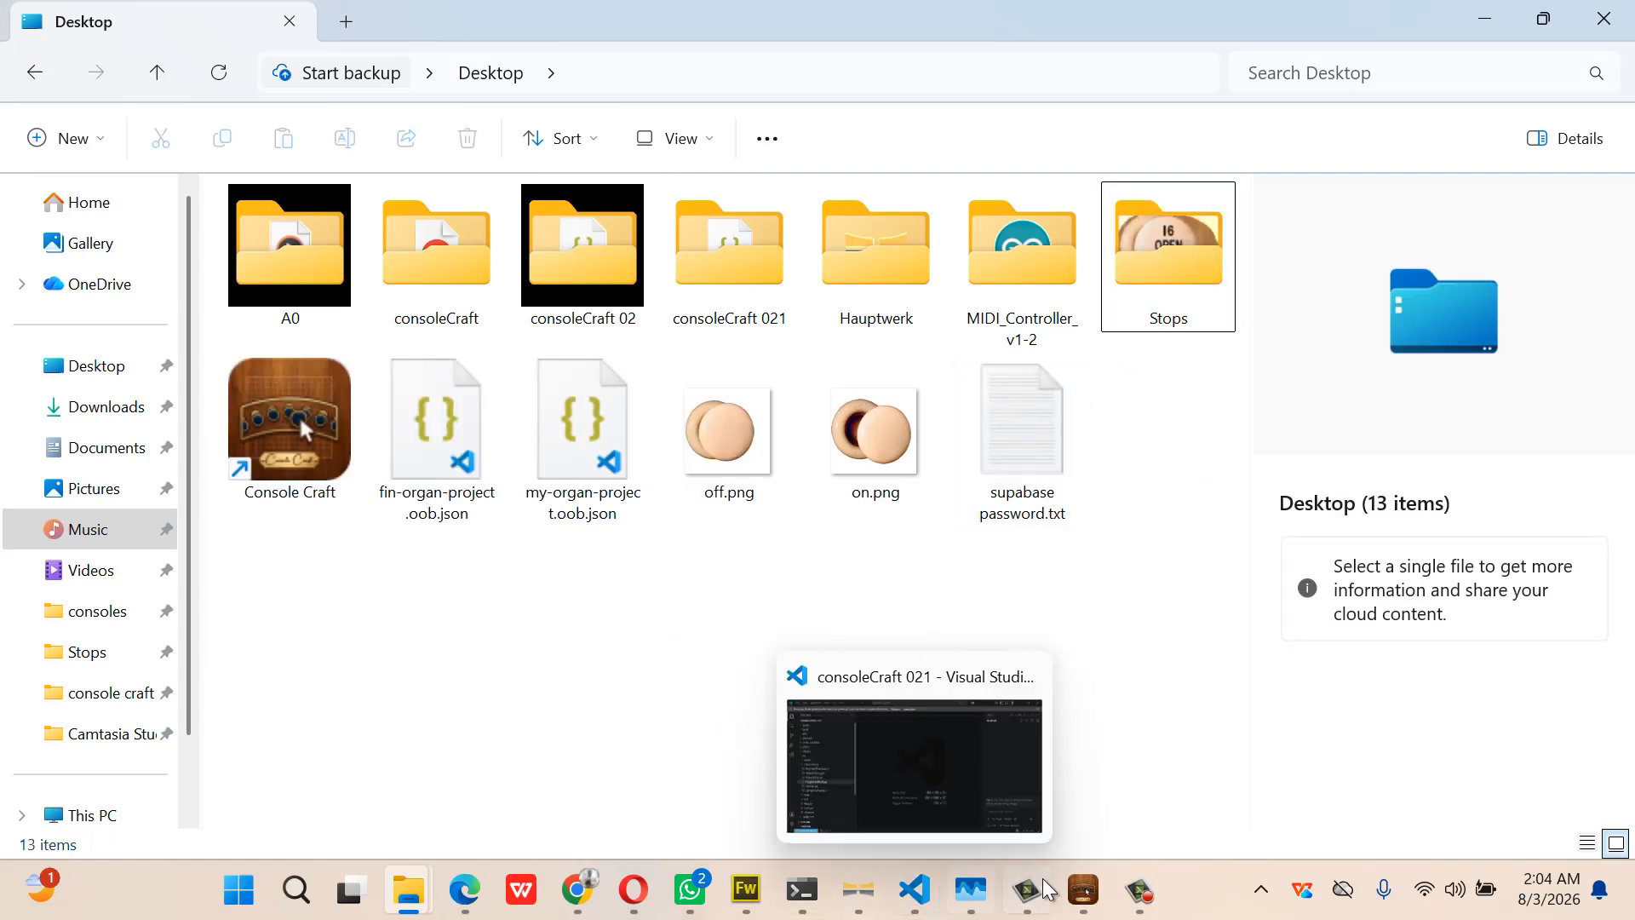
left_click(1080, 891)
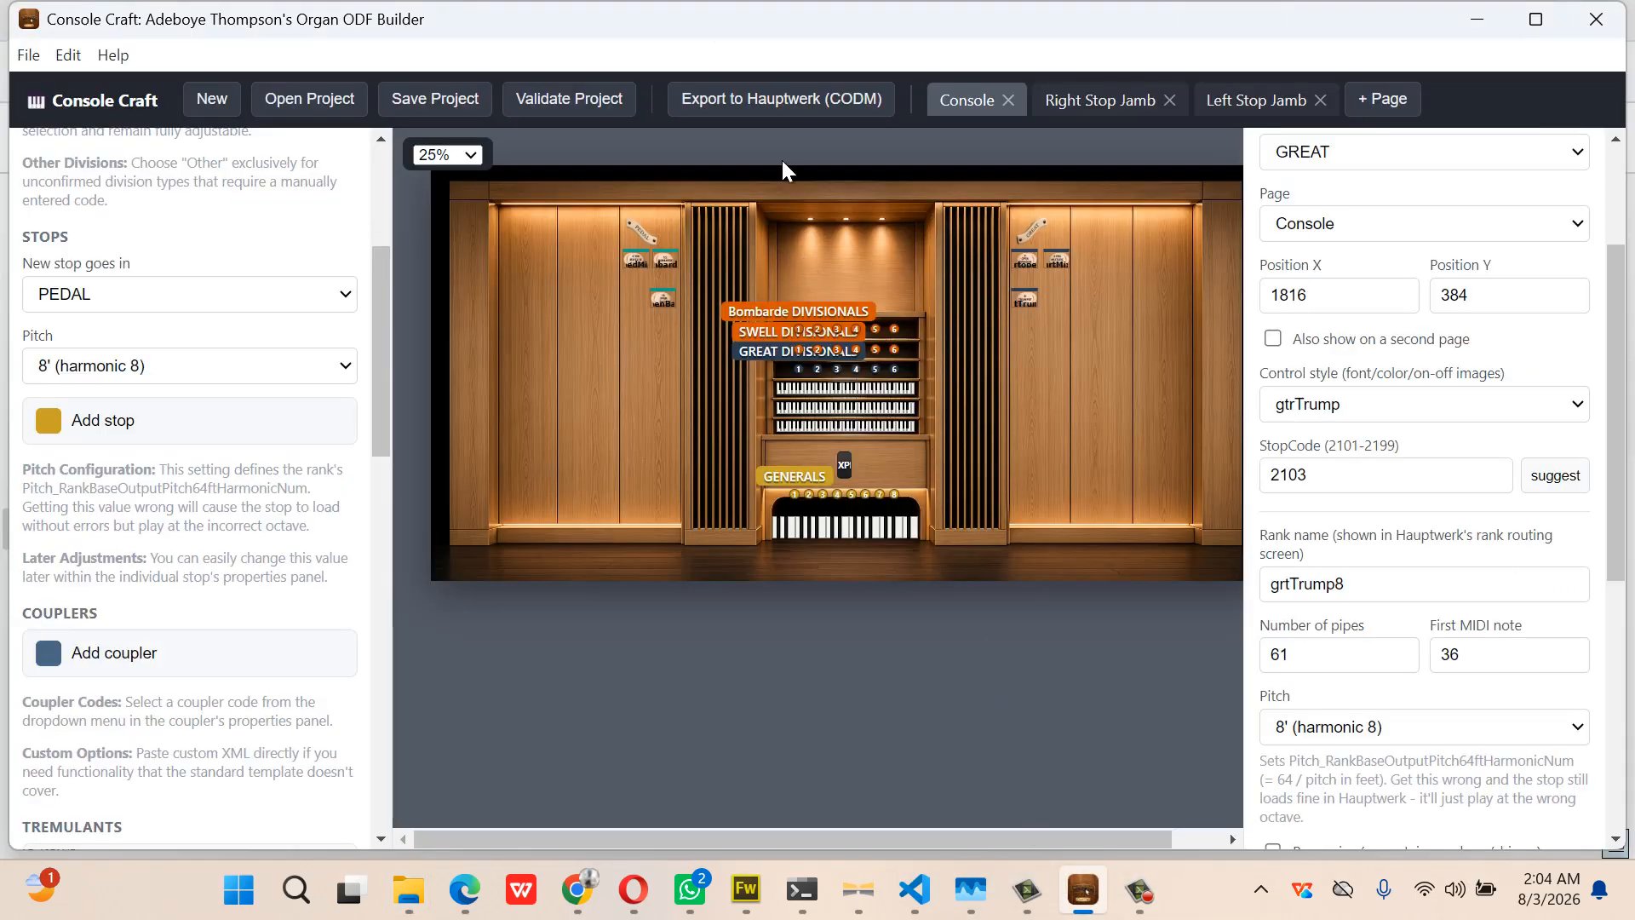
left_click(789, 97)
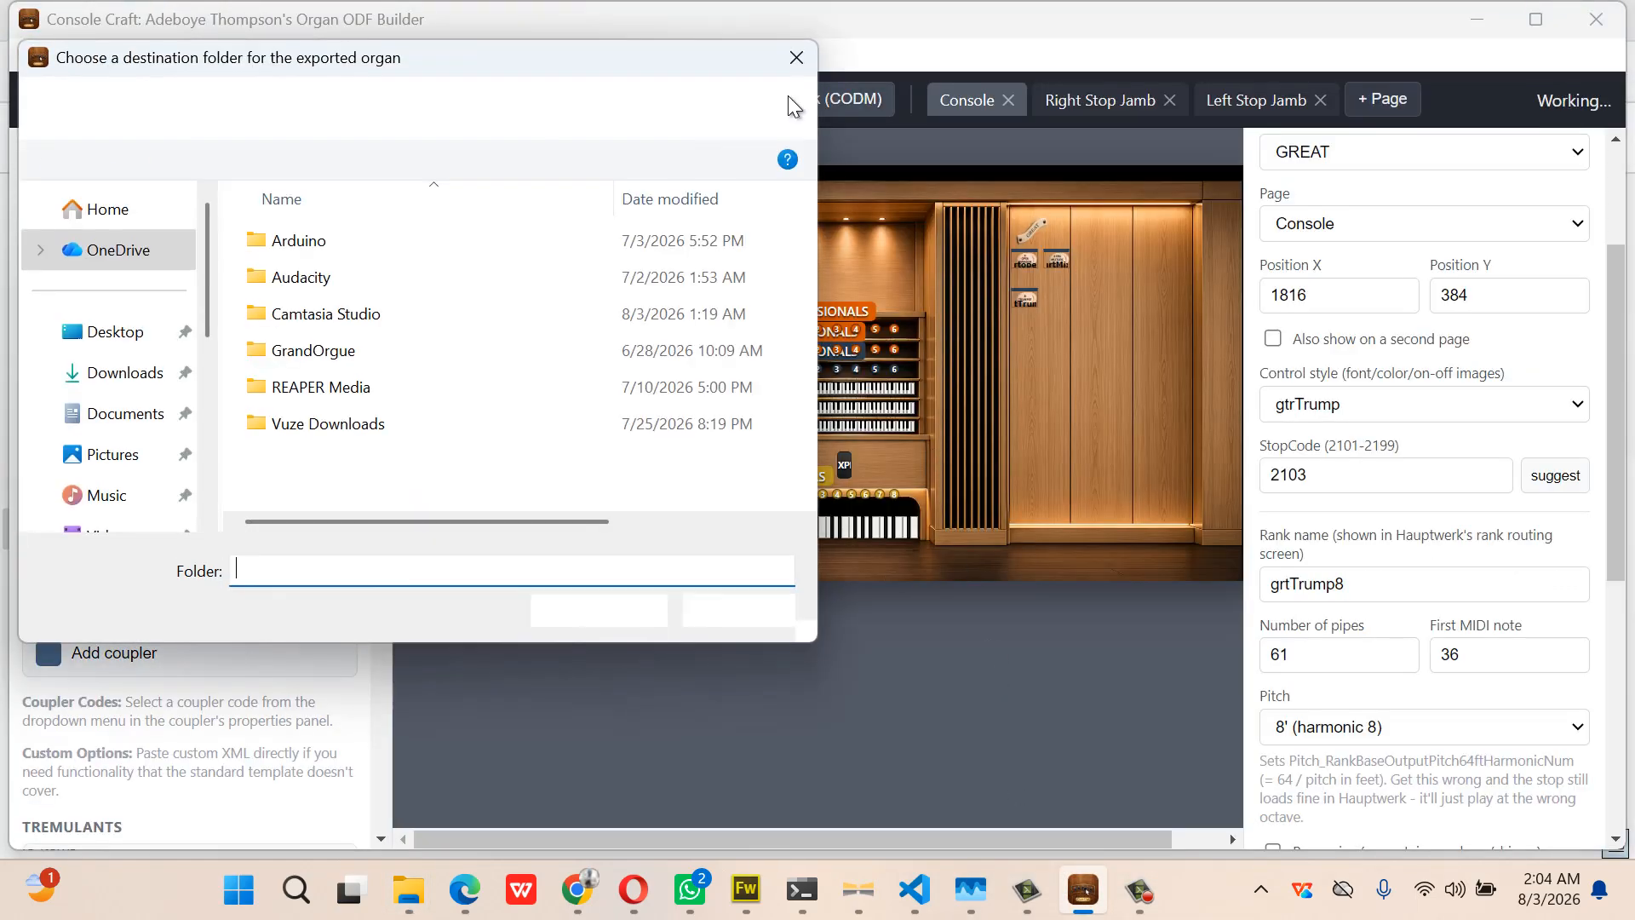
left_click(115, 334)
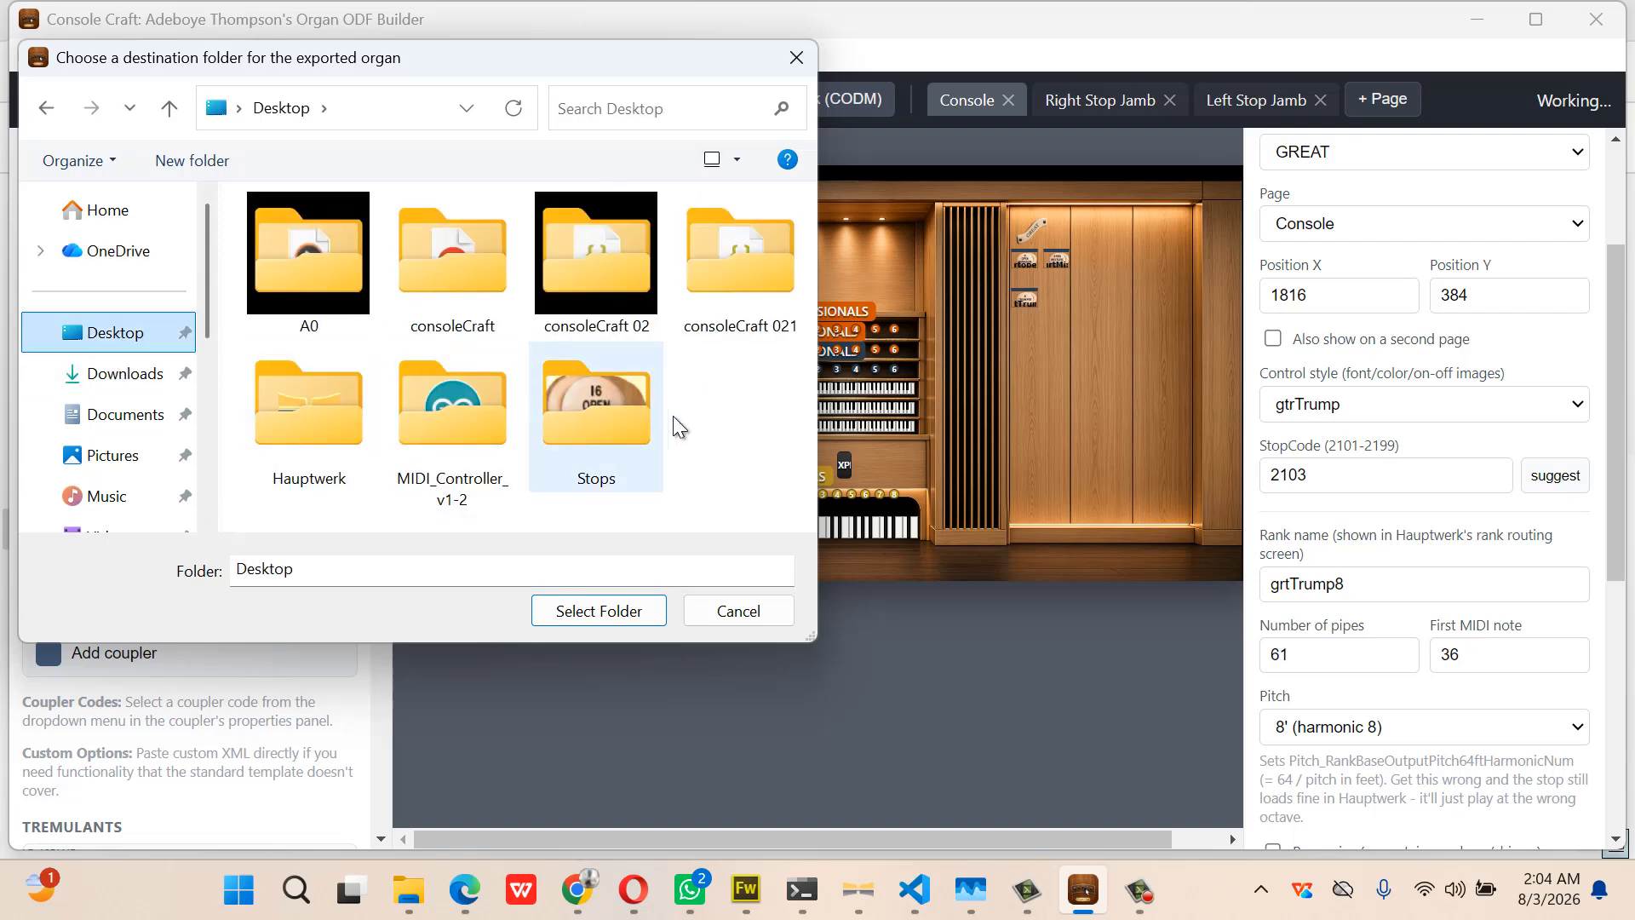
left_click(616, 612)
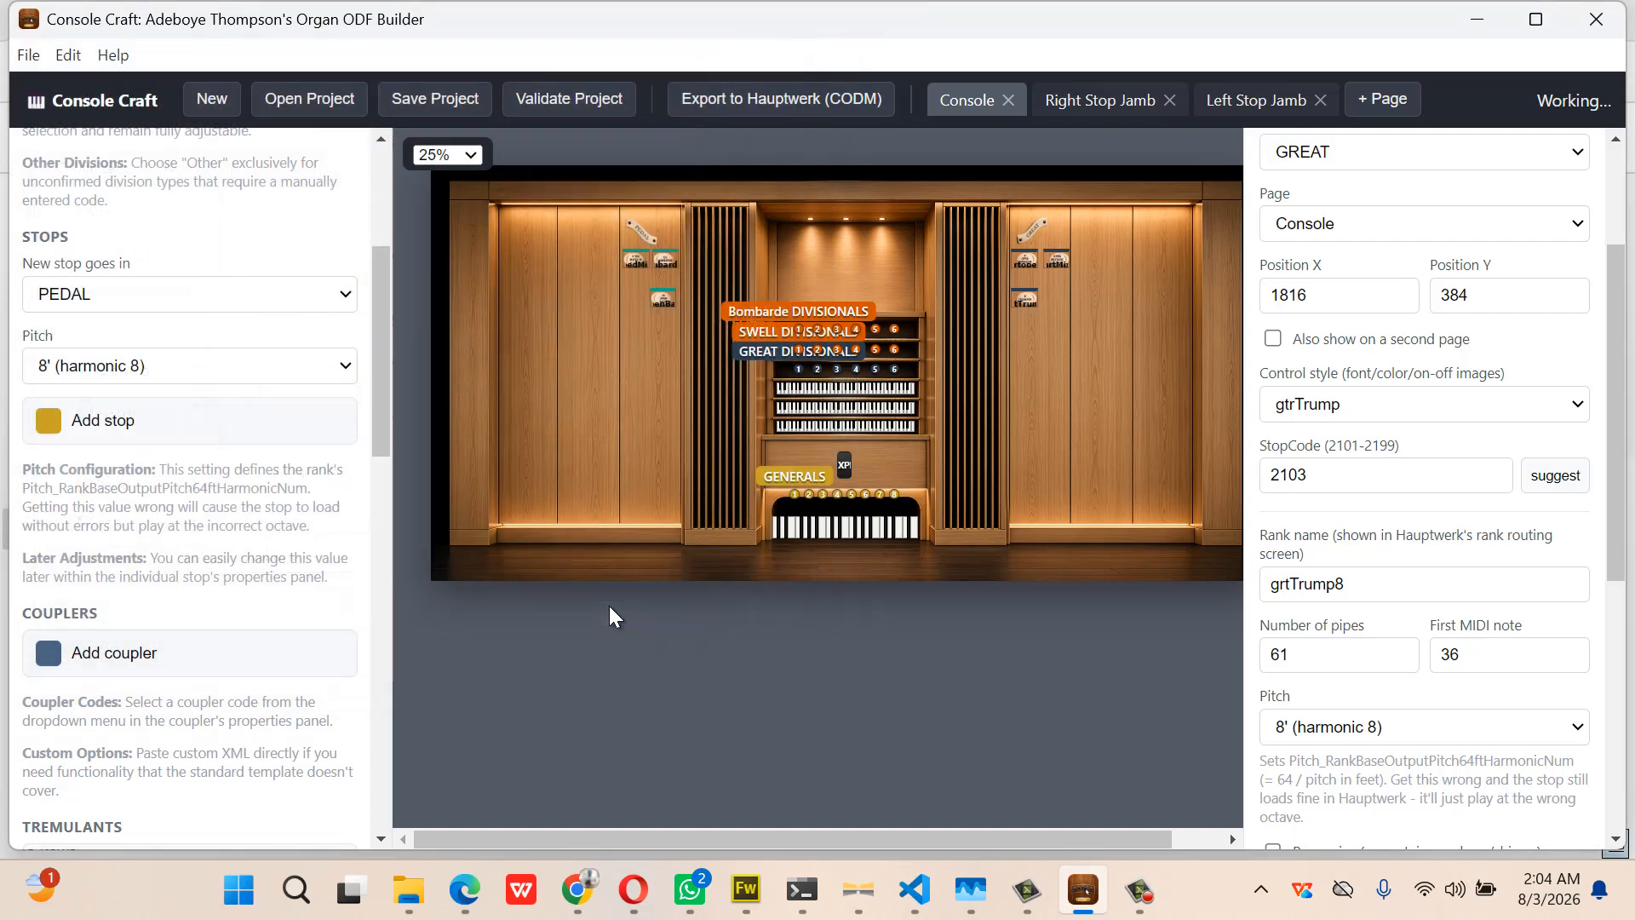
mouse_move(430, 897)
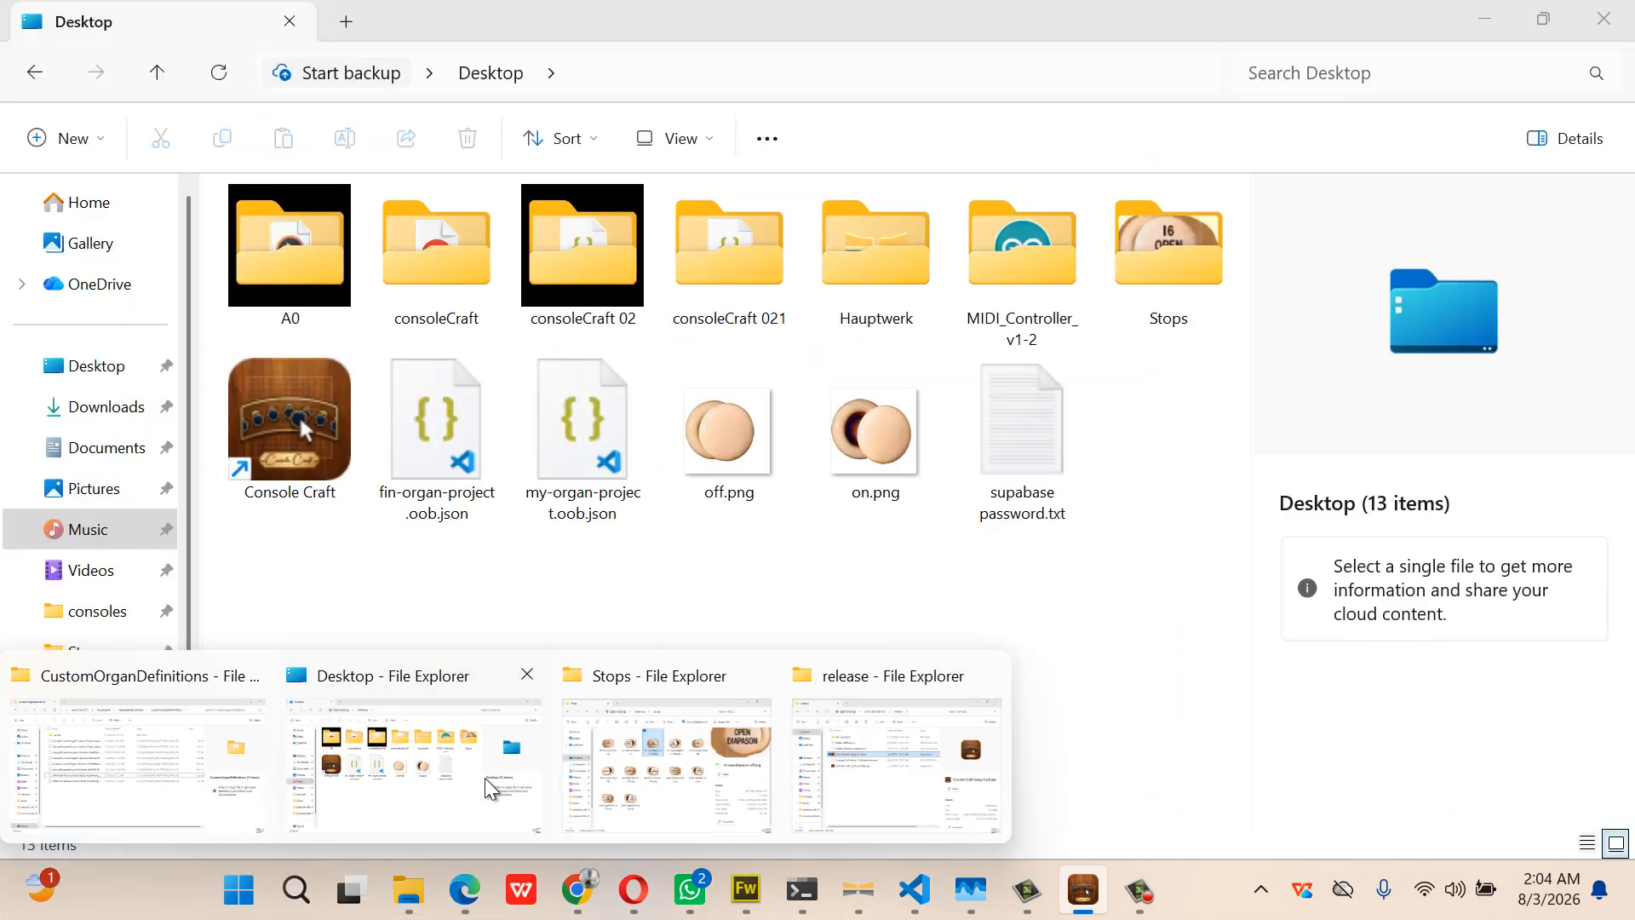
left_click(484, 779)
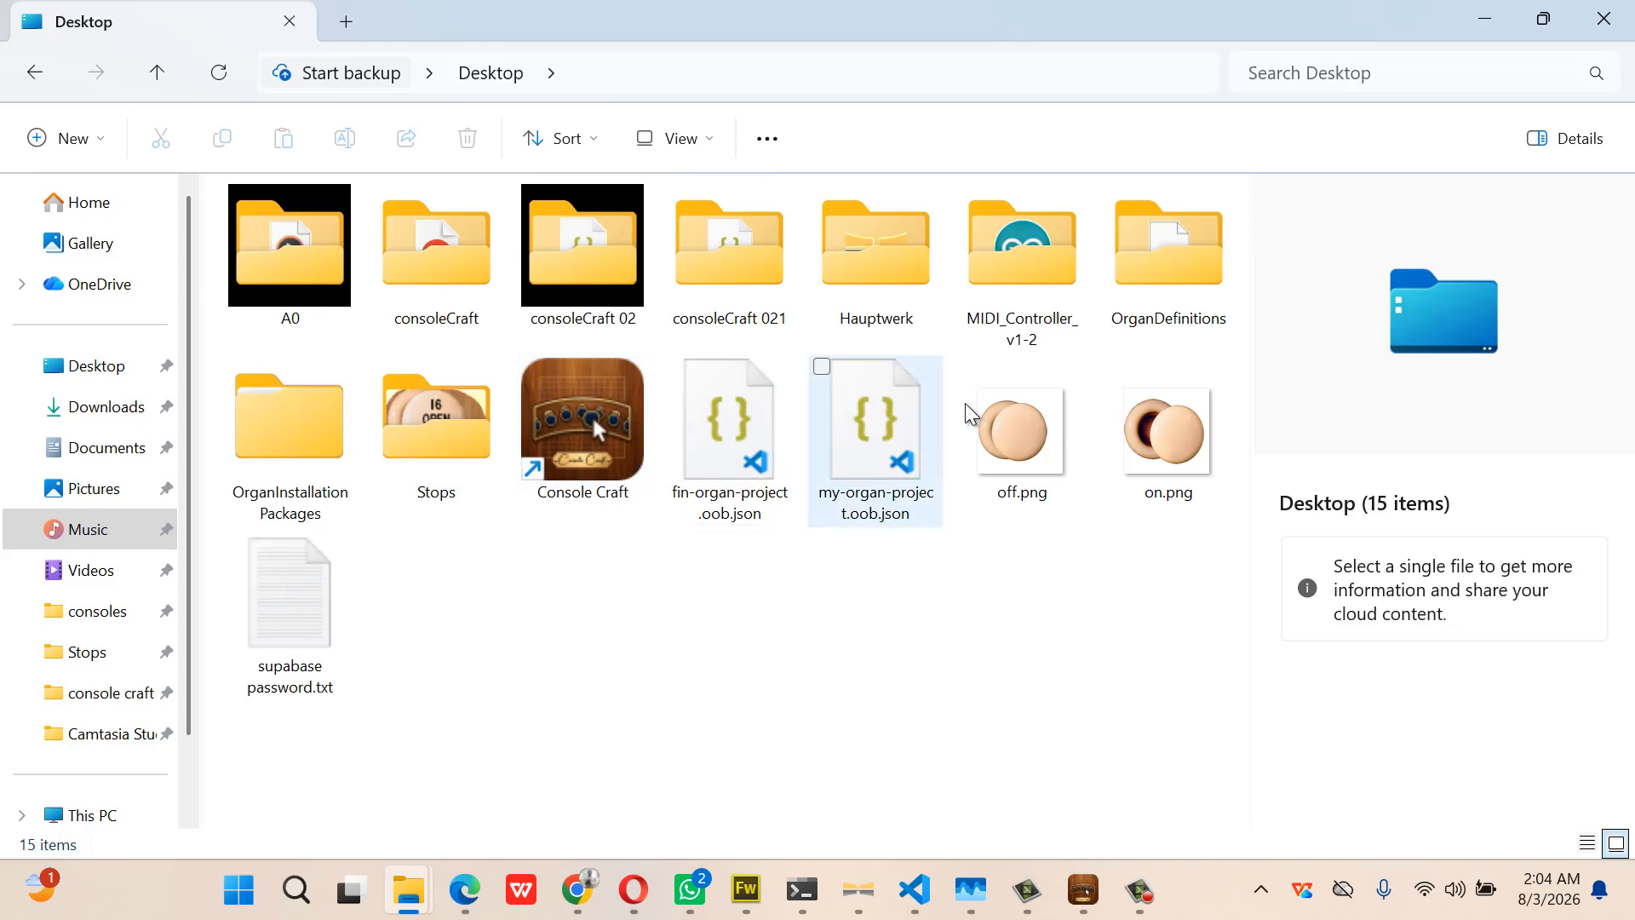
Paste the stAnnes organ definition file into Hauptwerk's CustomOrganDefinitions folder
mouse_move(404, 894)
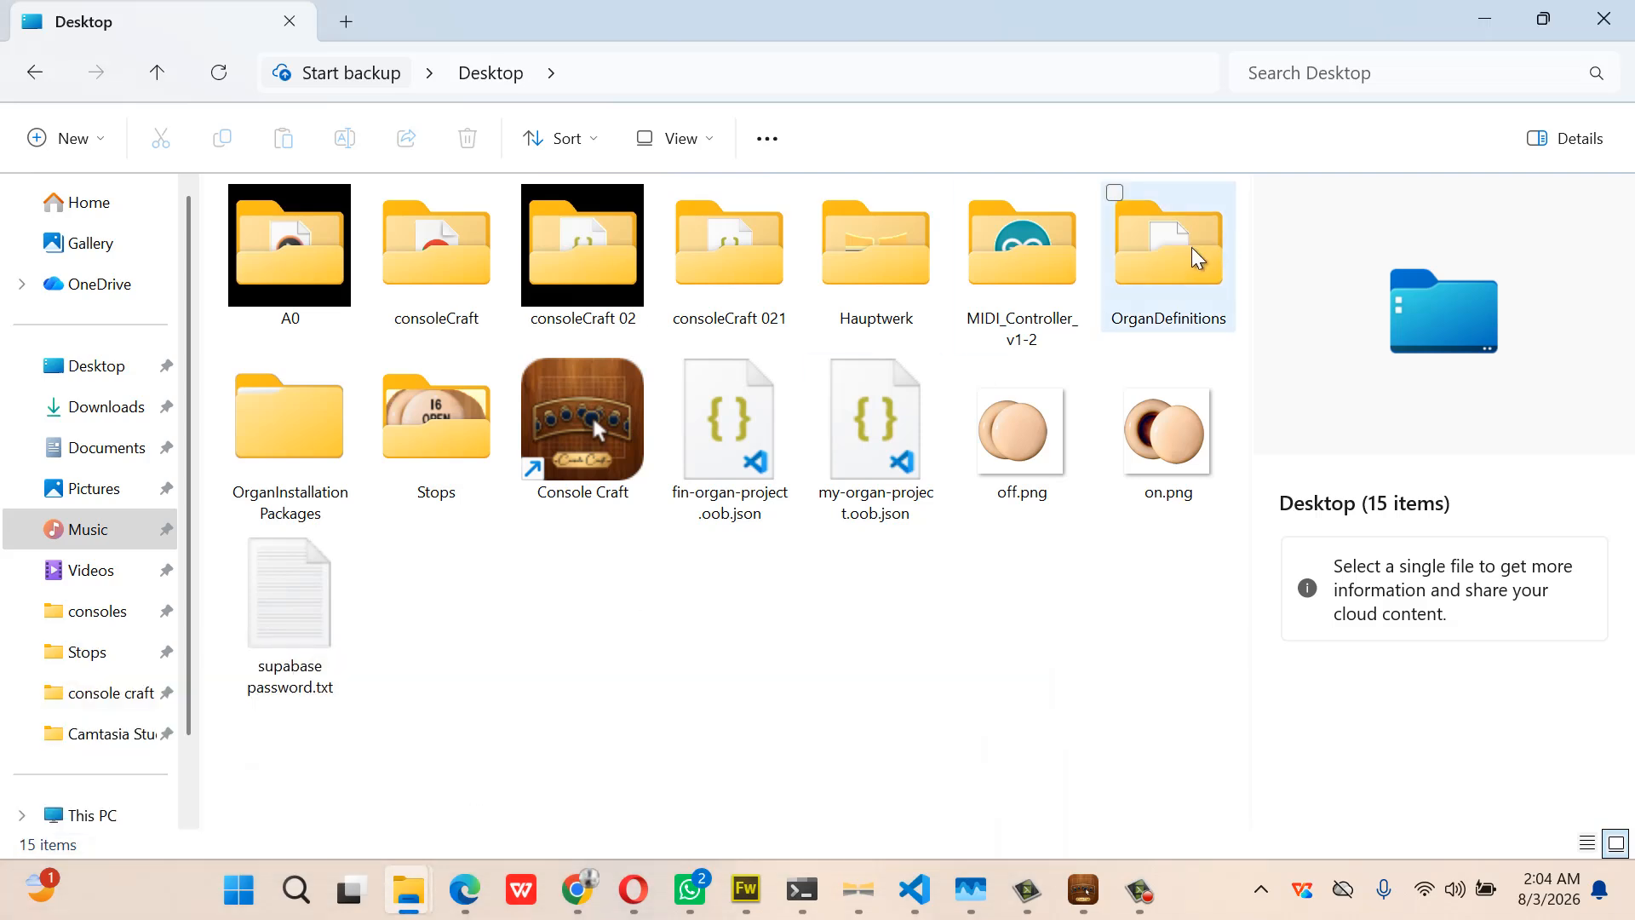
left_click(1165, 255)
double_click(1163, 257)
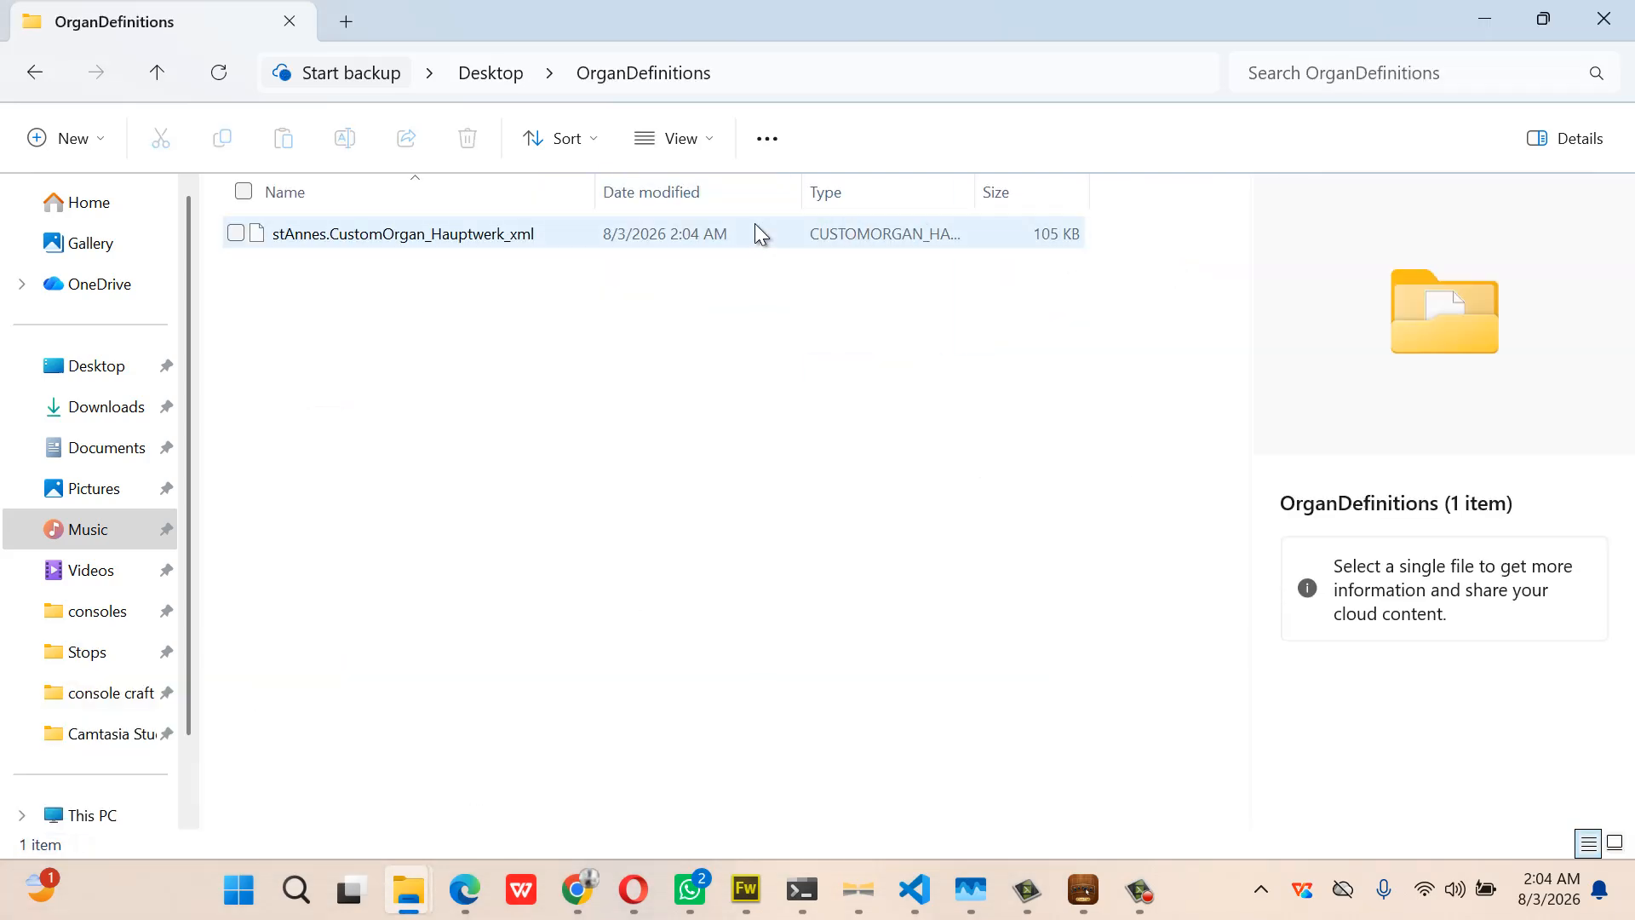
left_click(746, 230)
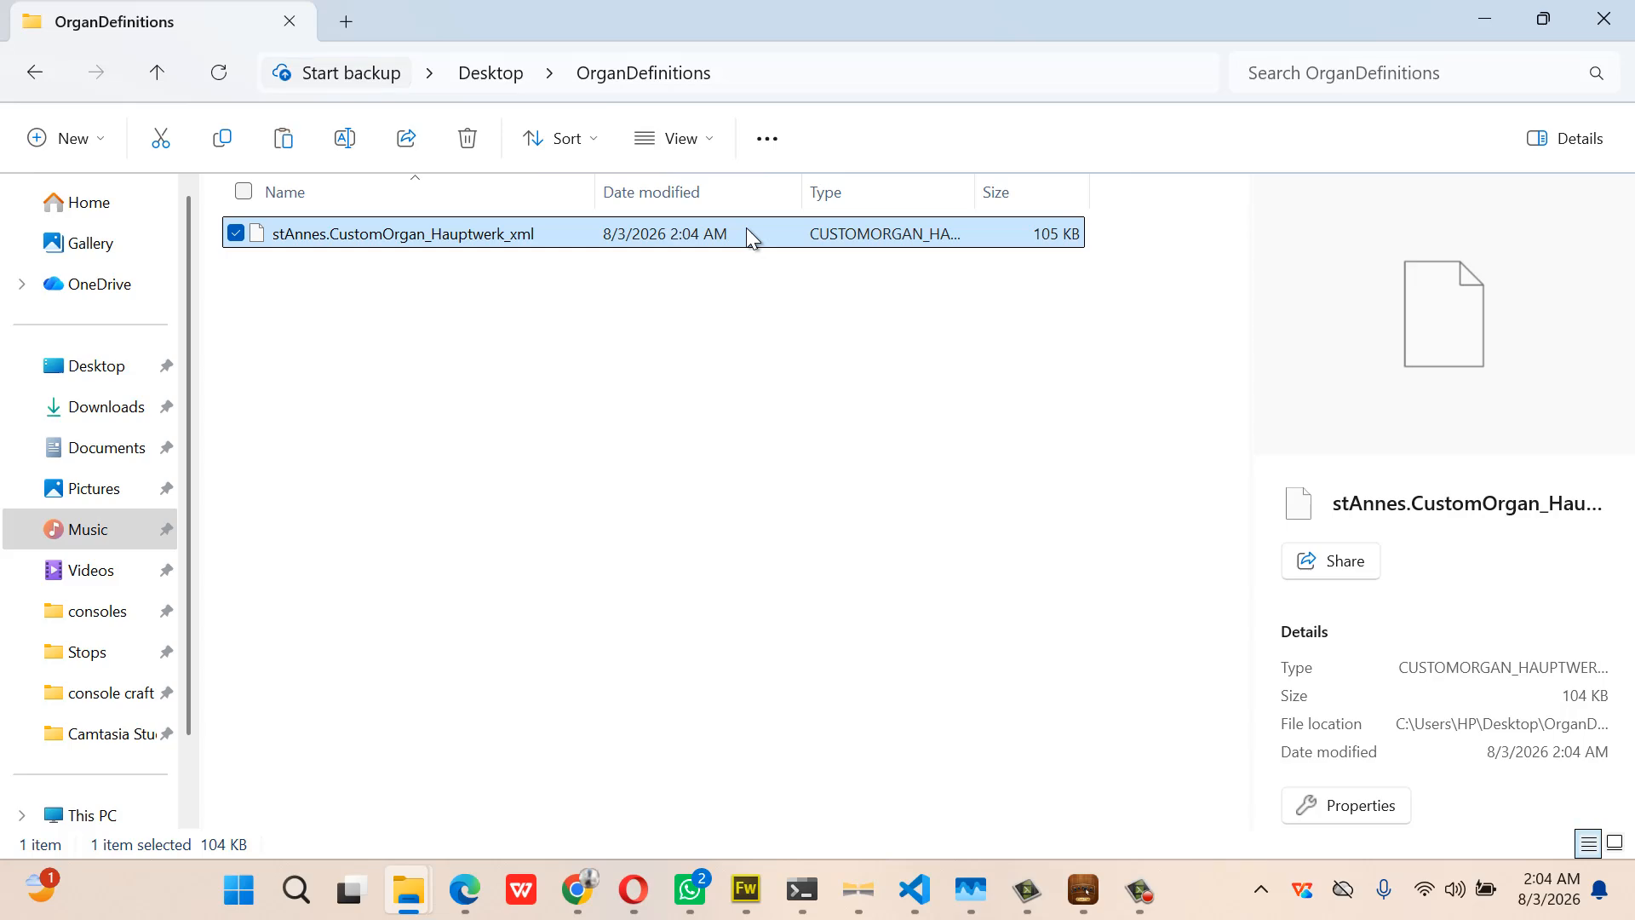
mouse_move(409, 890)
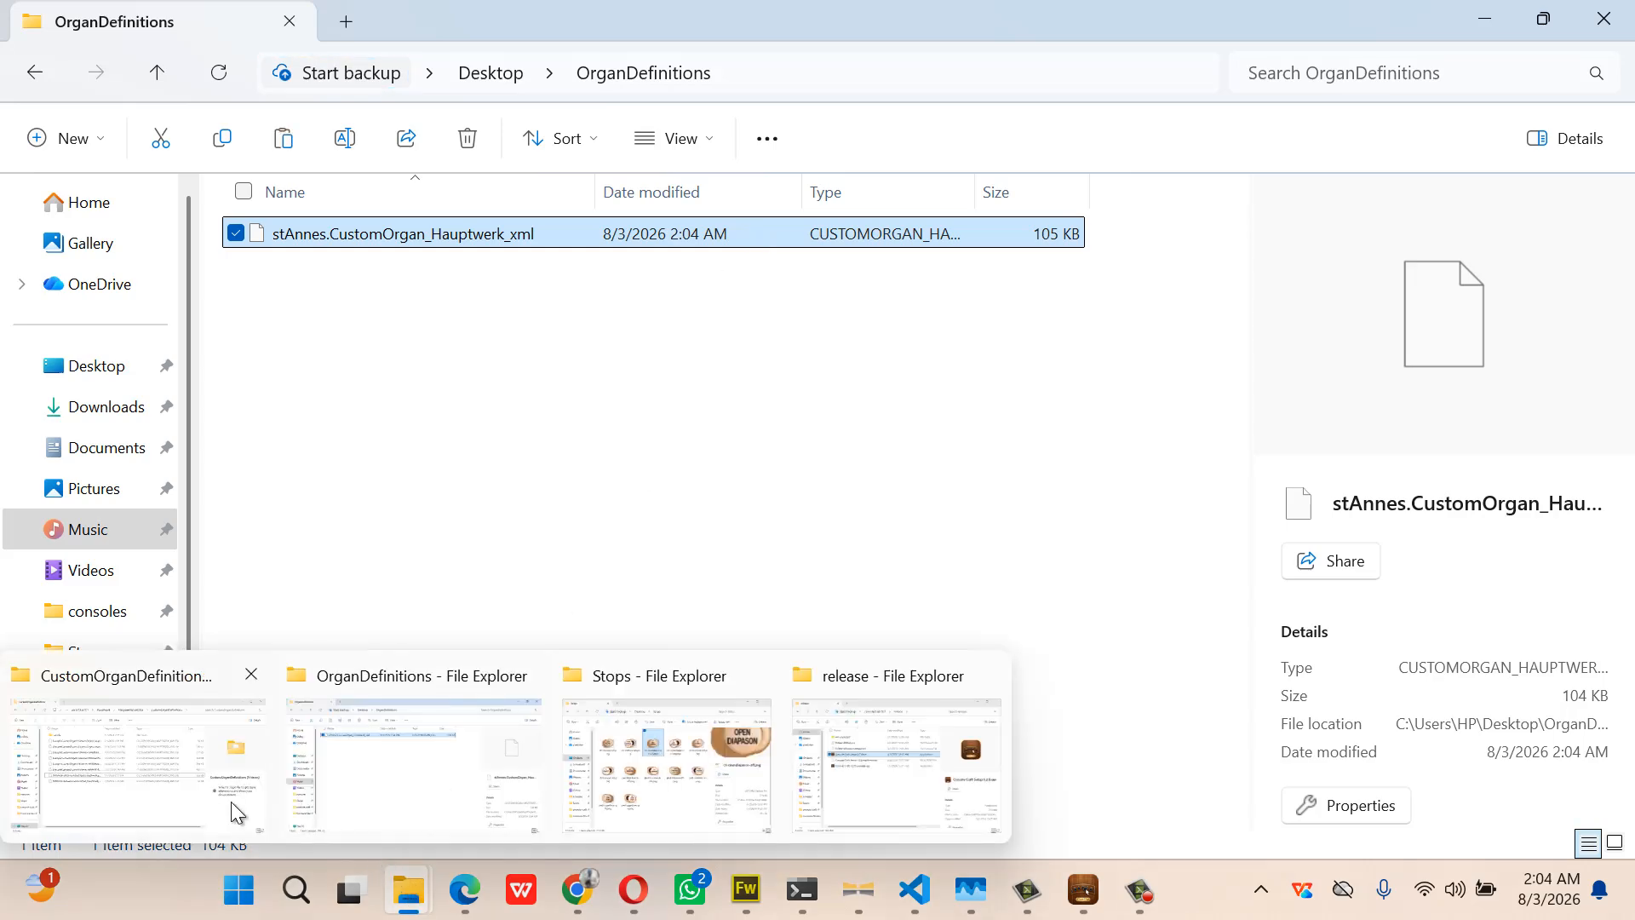
left_click(177, 800)
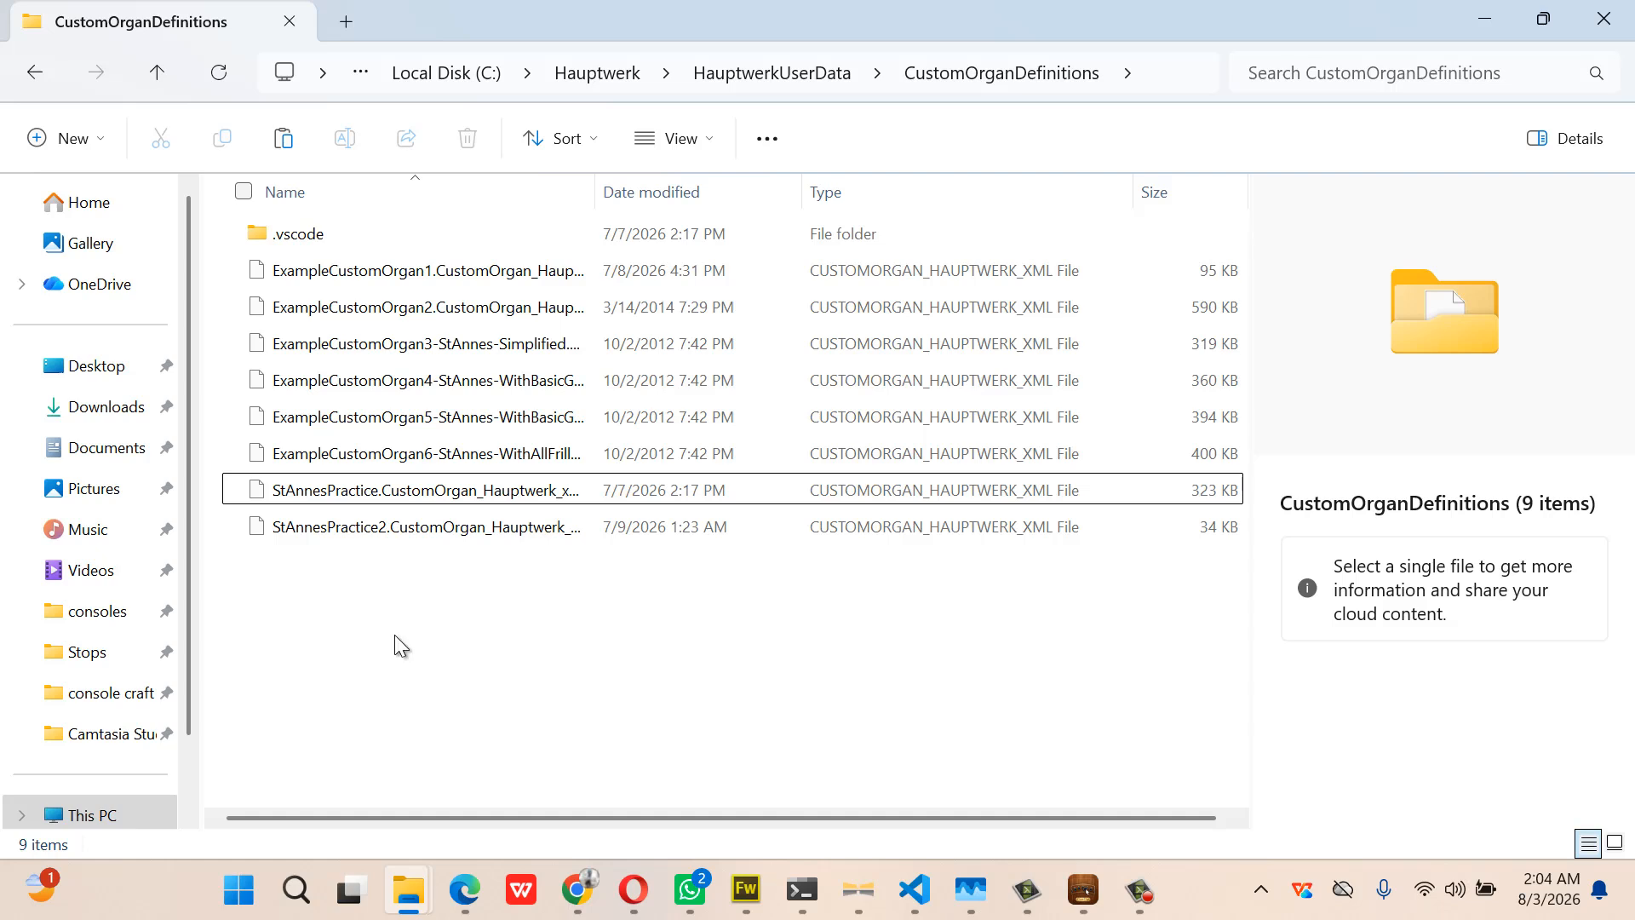
key("ctrl+v")
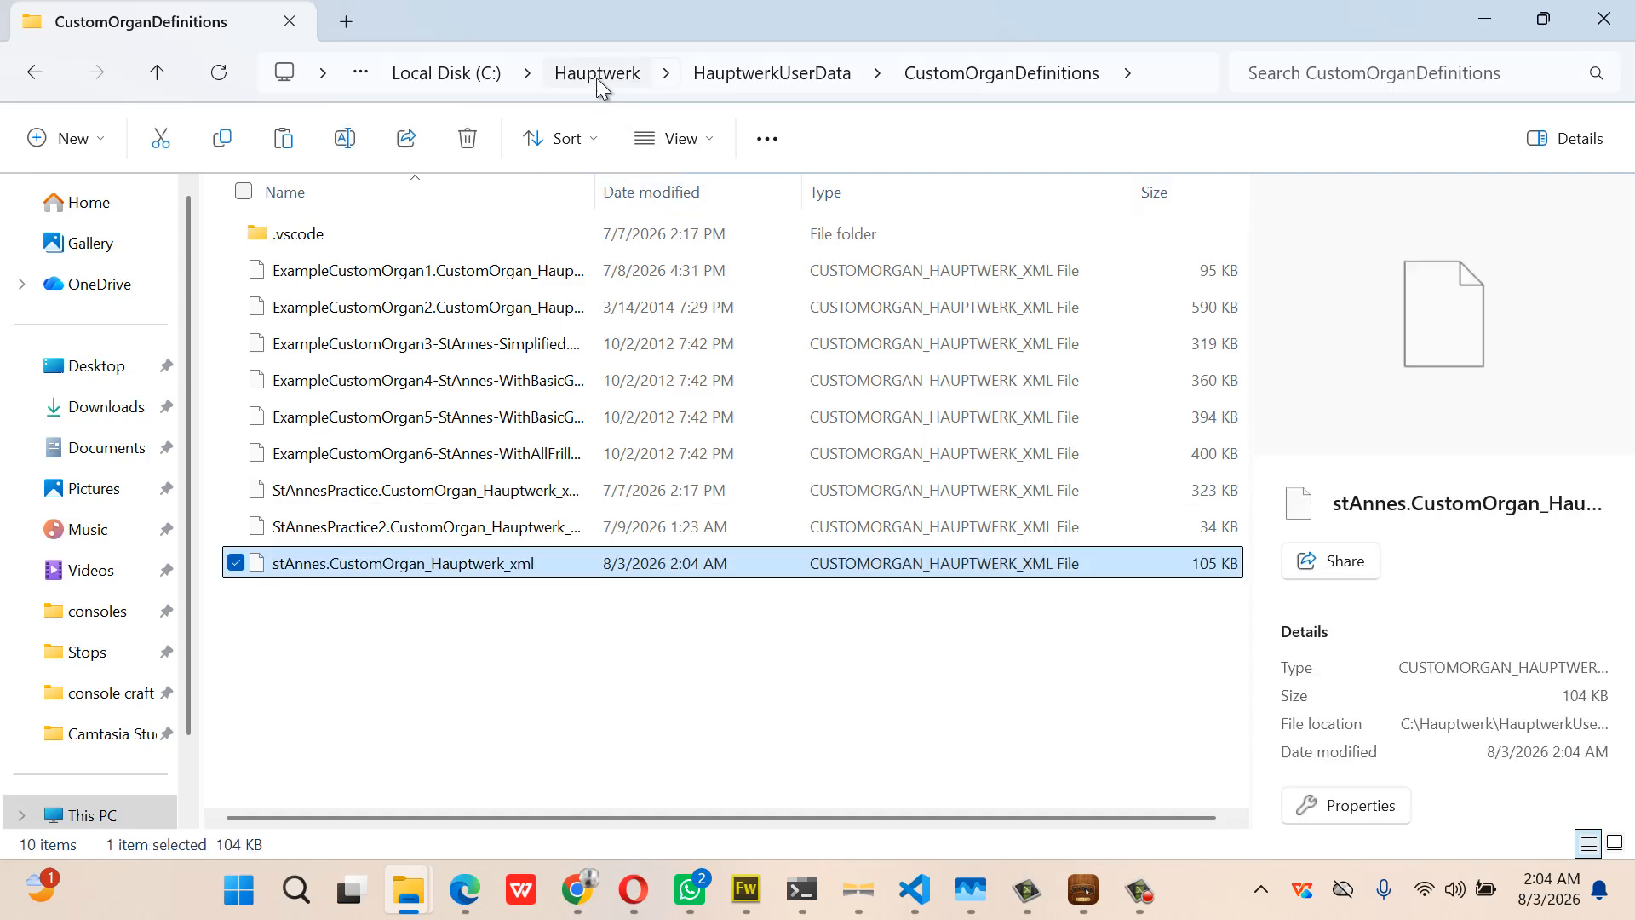
Browse to Hauptwerk's HauptwerkSampleSetsAndComponents > OrganInstallationPackages folder, then return to the OrganDefinitions window
left_click(597, 75)
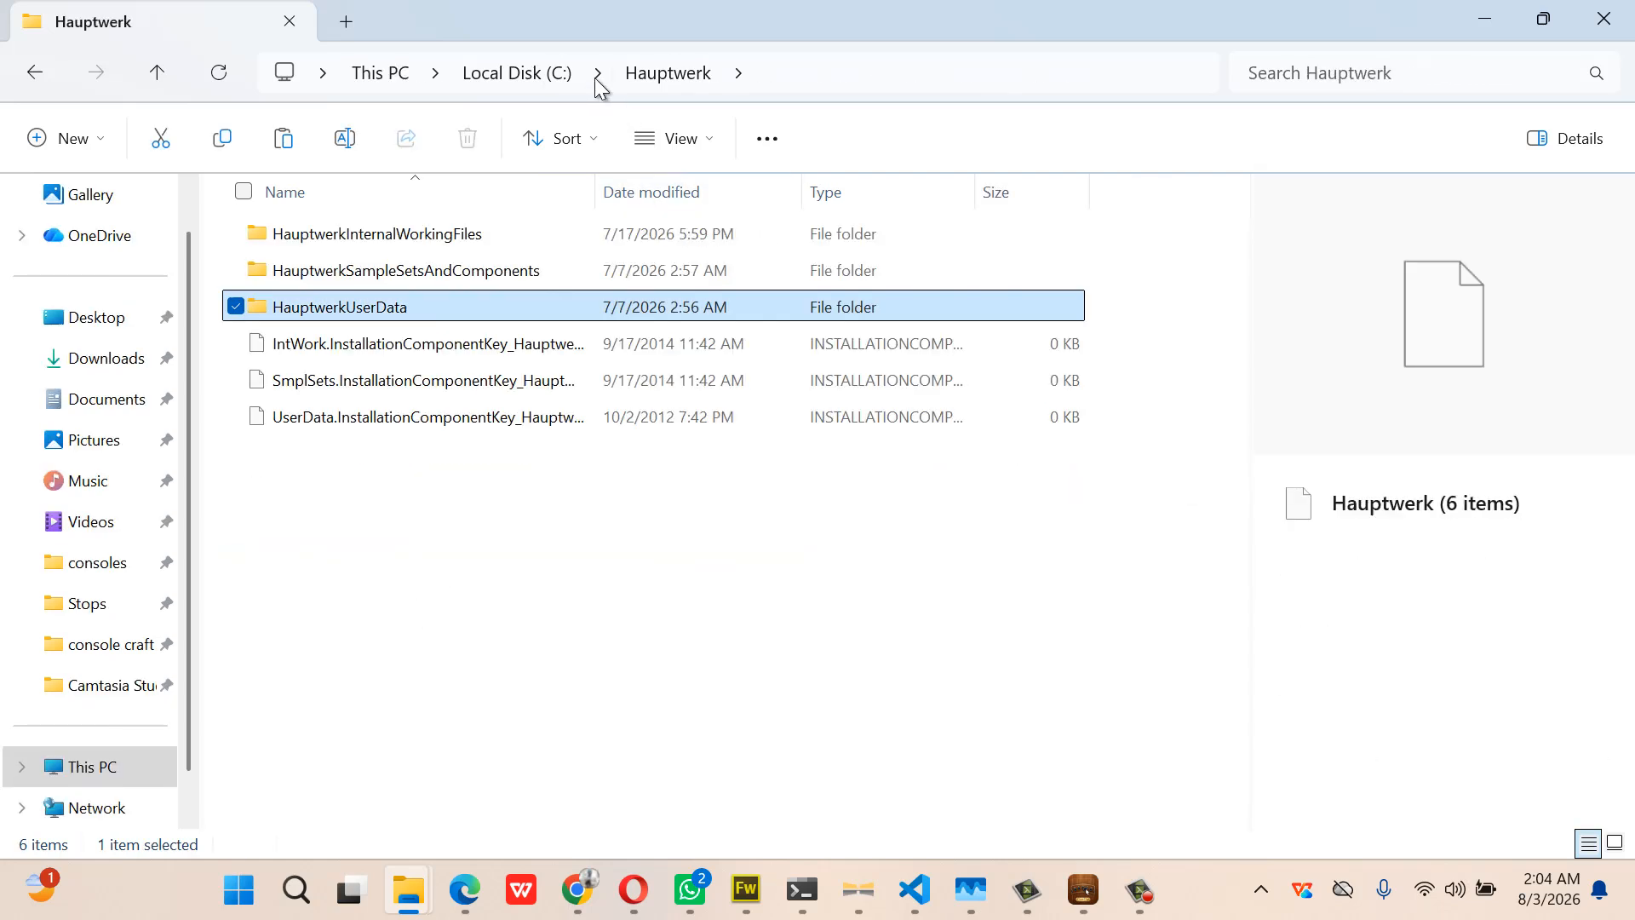
double_click(494, 255)
left_click(487, 259)
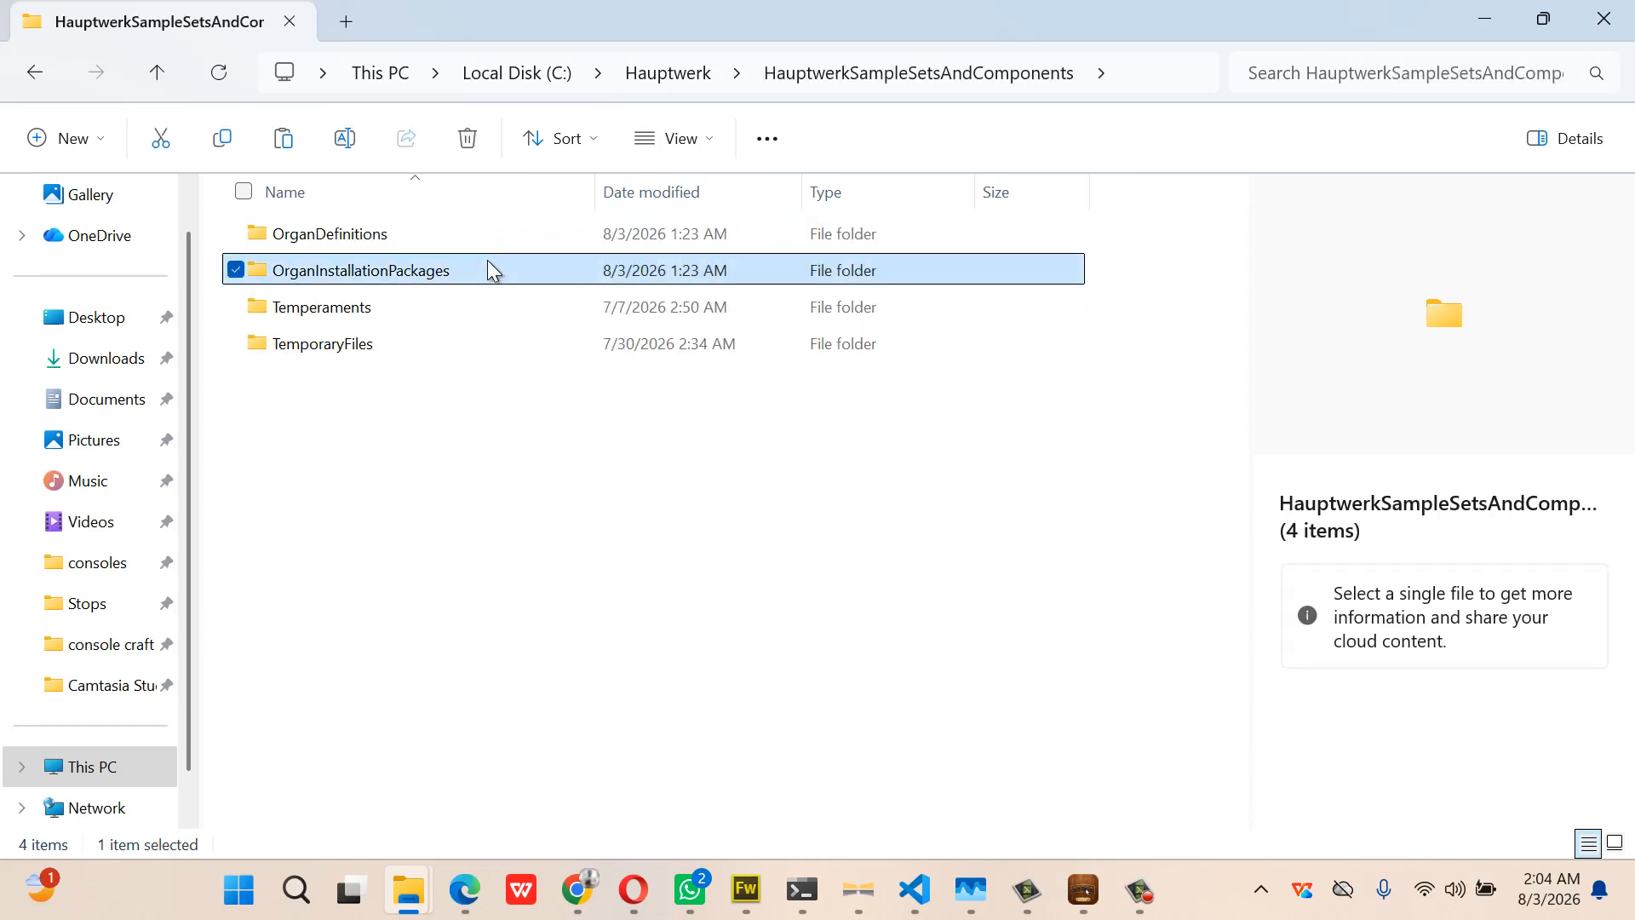
double_click(488, 259)
mouse_move(415, 889)
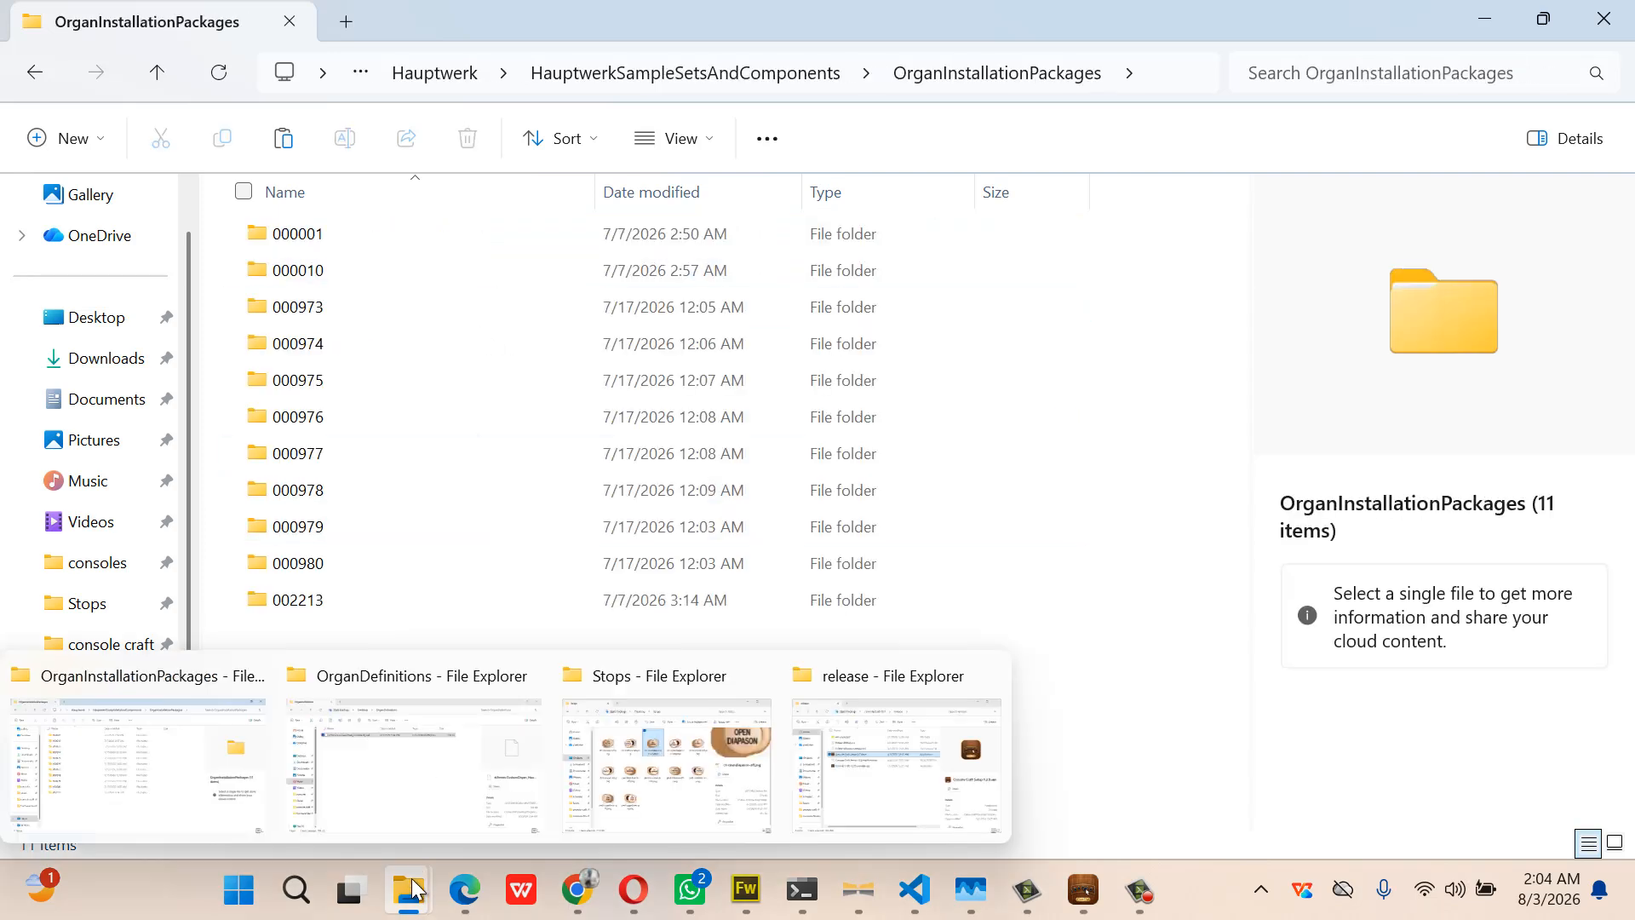
left_click(411, 773)
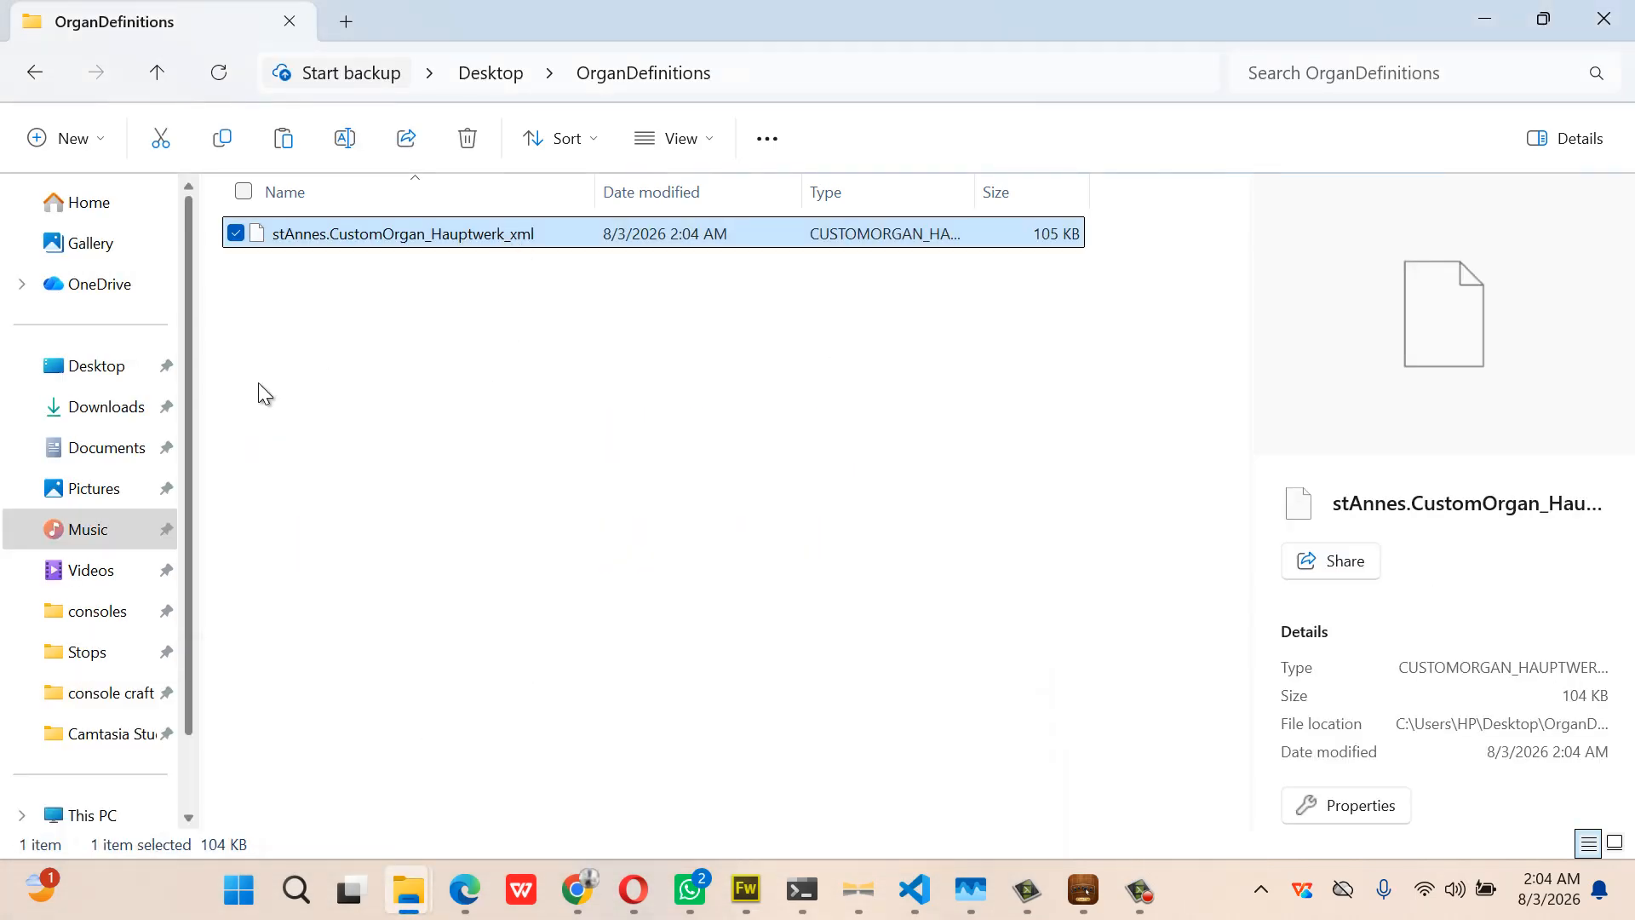
Copy the Desktop's 870413 package folder into Hauptwerk's OrganInstallationPackages, bringing it to 12 items
left_click(102, 371)
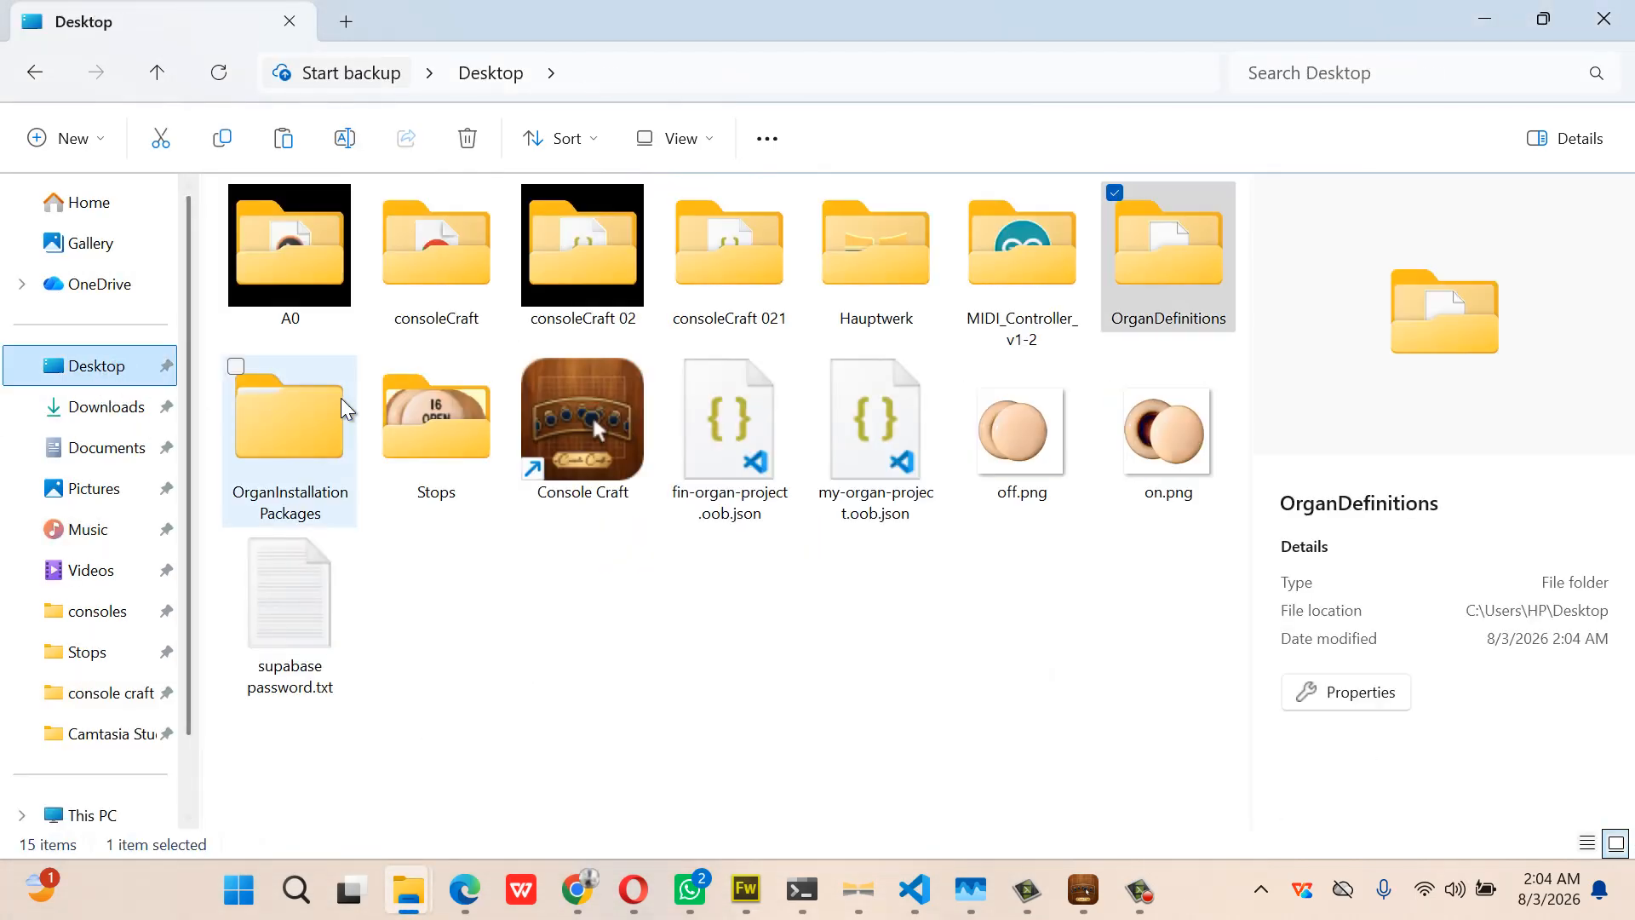
double_click(301, 457)
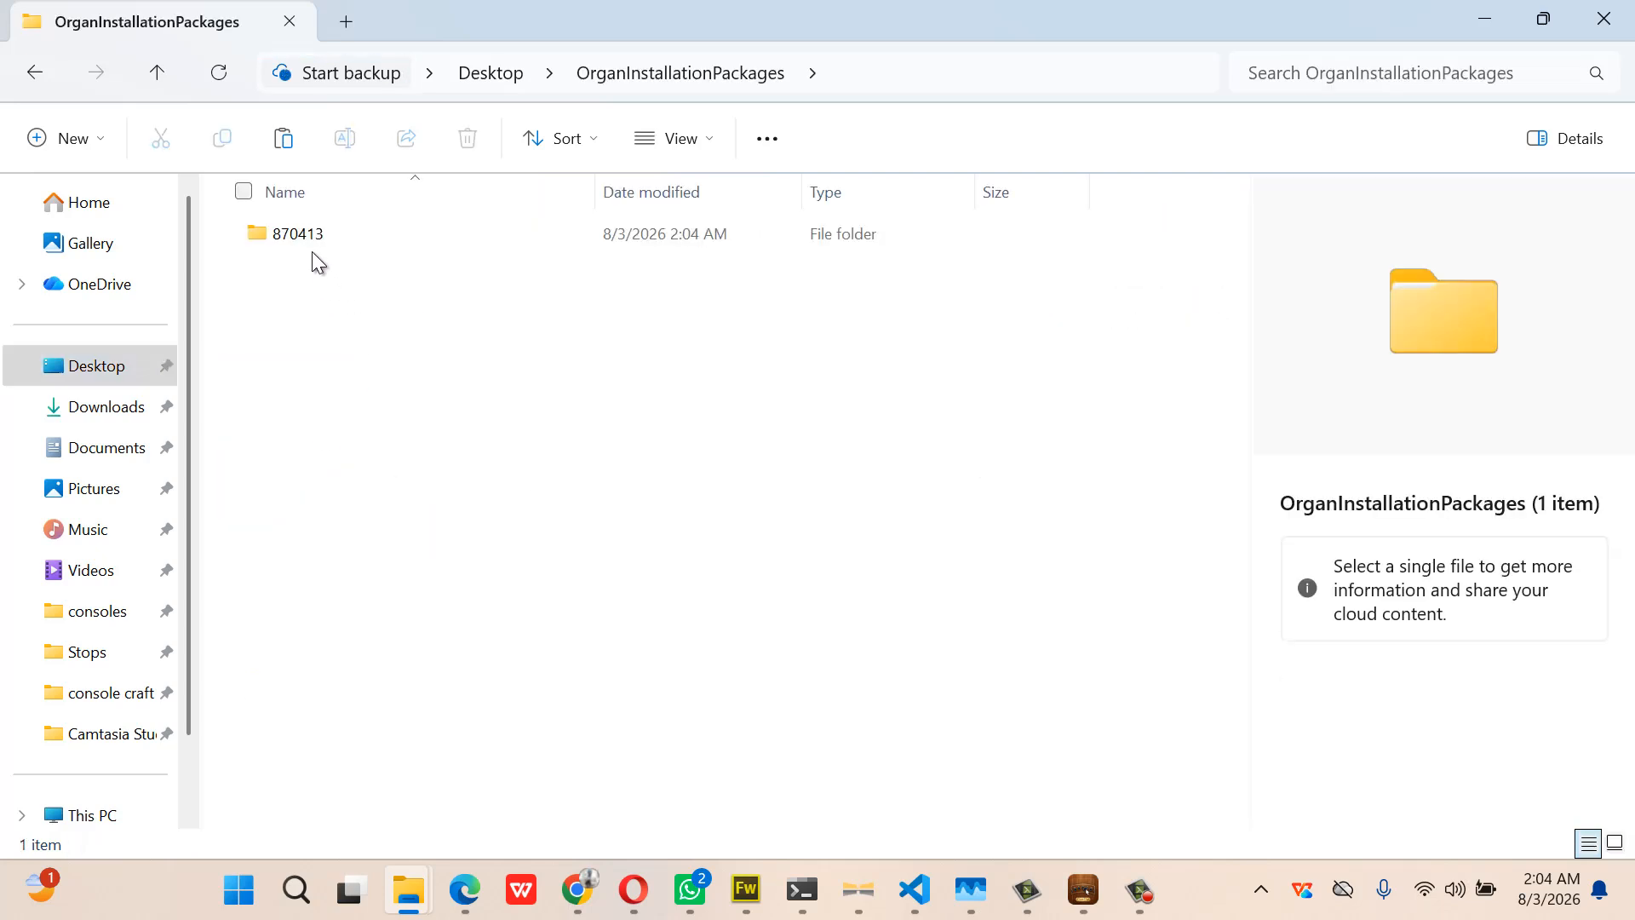
left_click(303, 238)
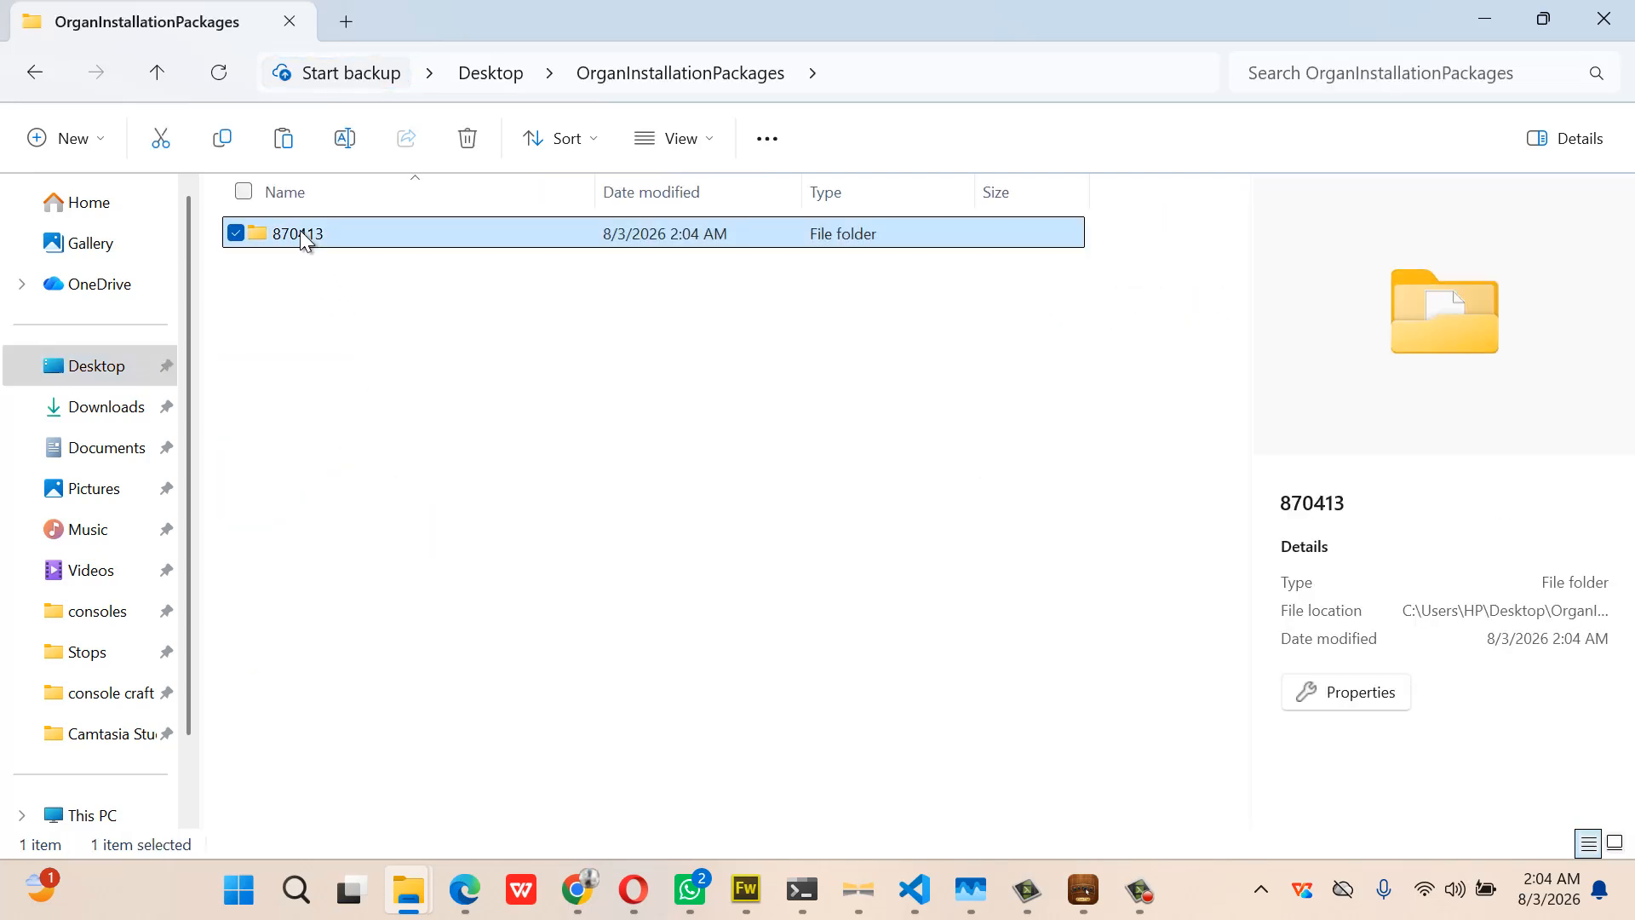
mouse_move(409, 899)
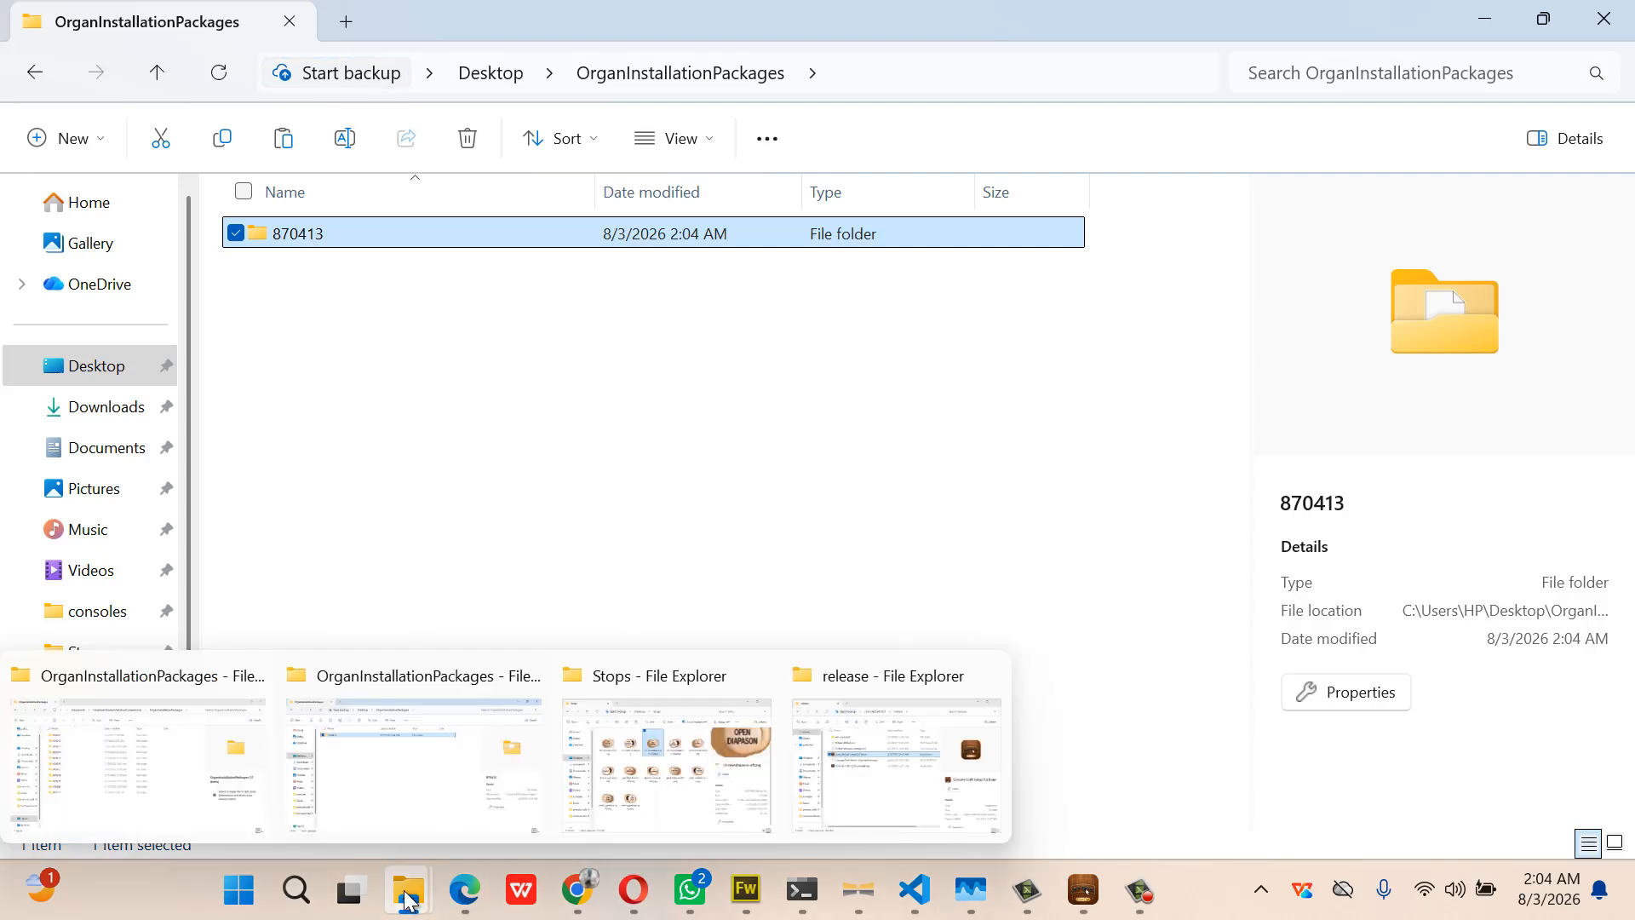
left_click(162, 815)
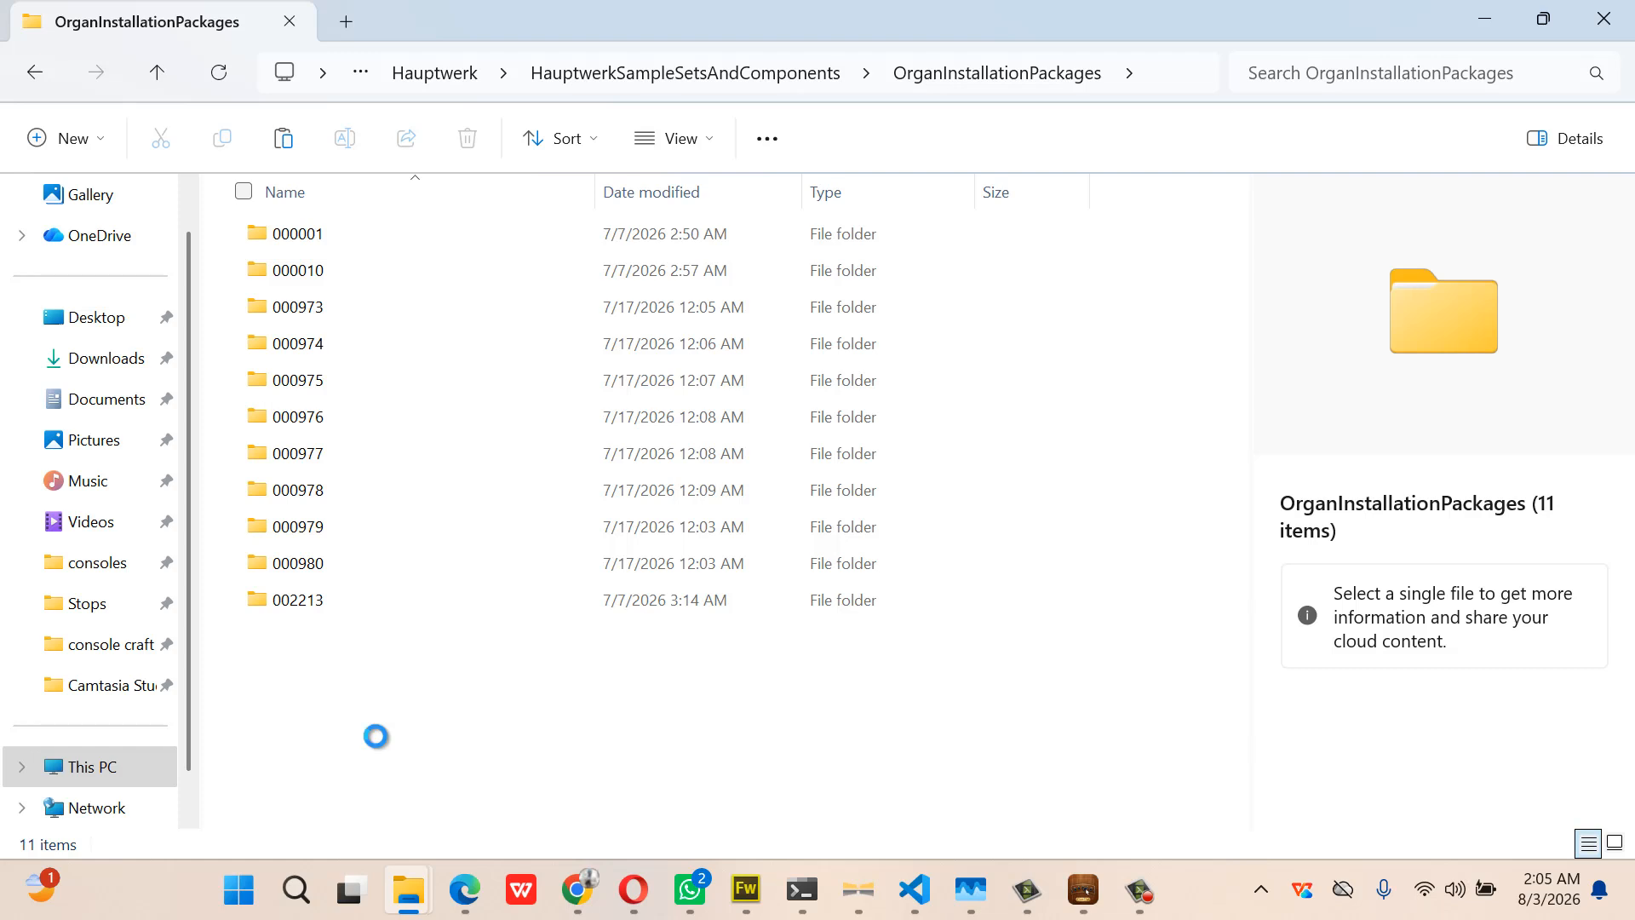
key("ctrl+v")
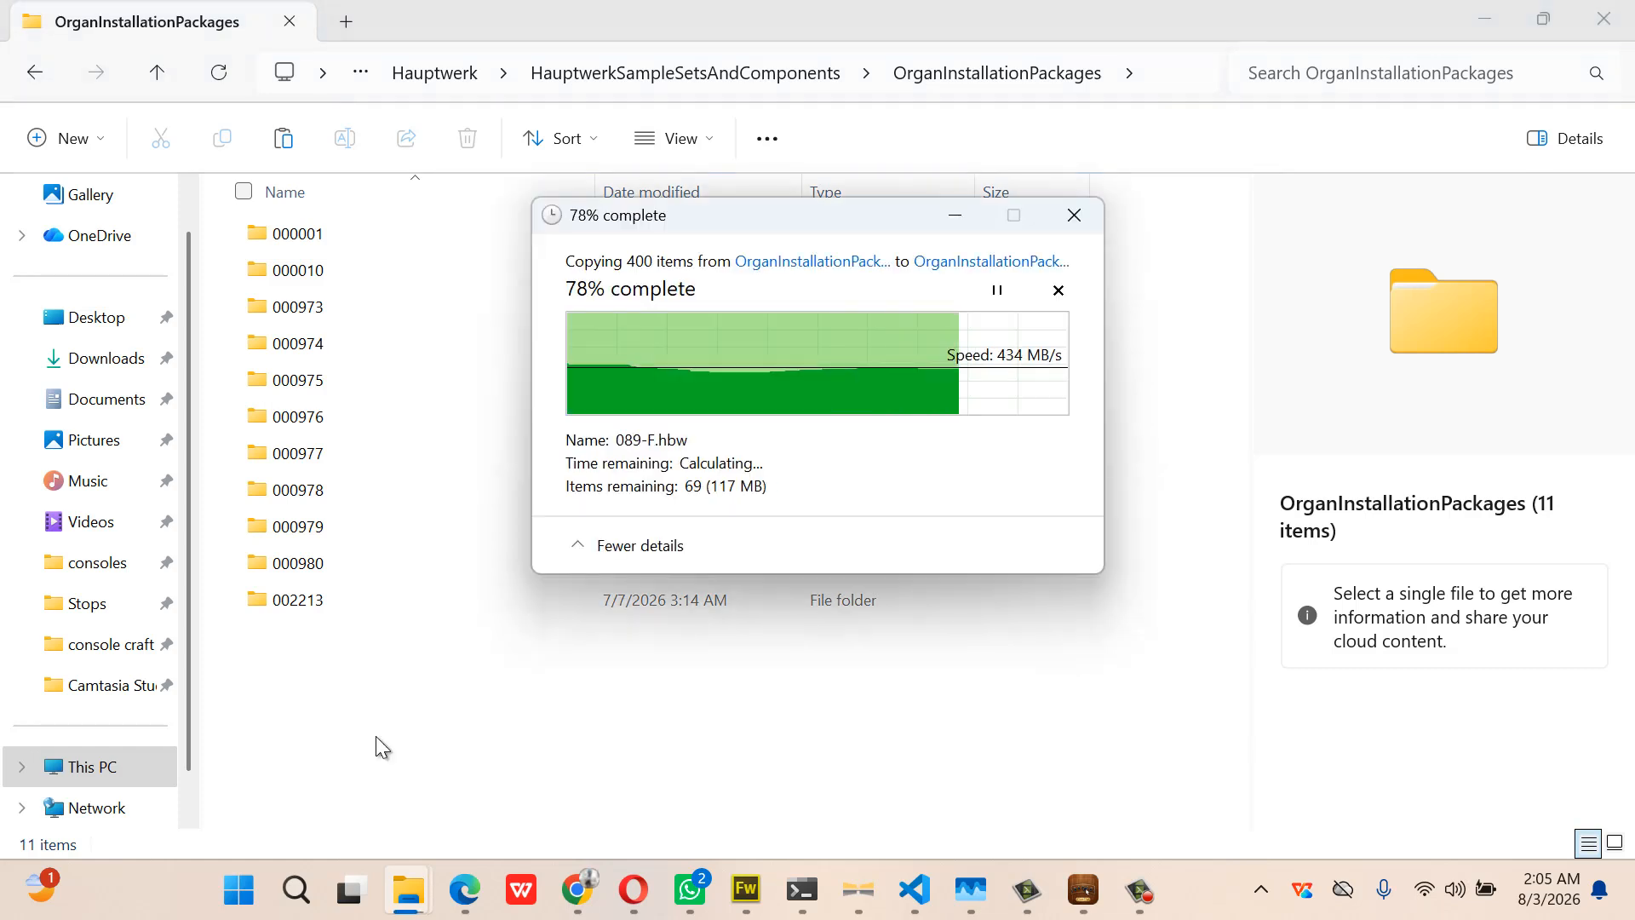
Launch Hauptwerk from the taskbar search's Recent list to reach its welcome screen
left_click(297, 890)
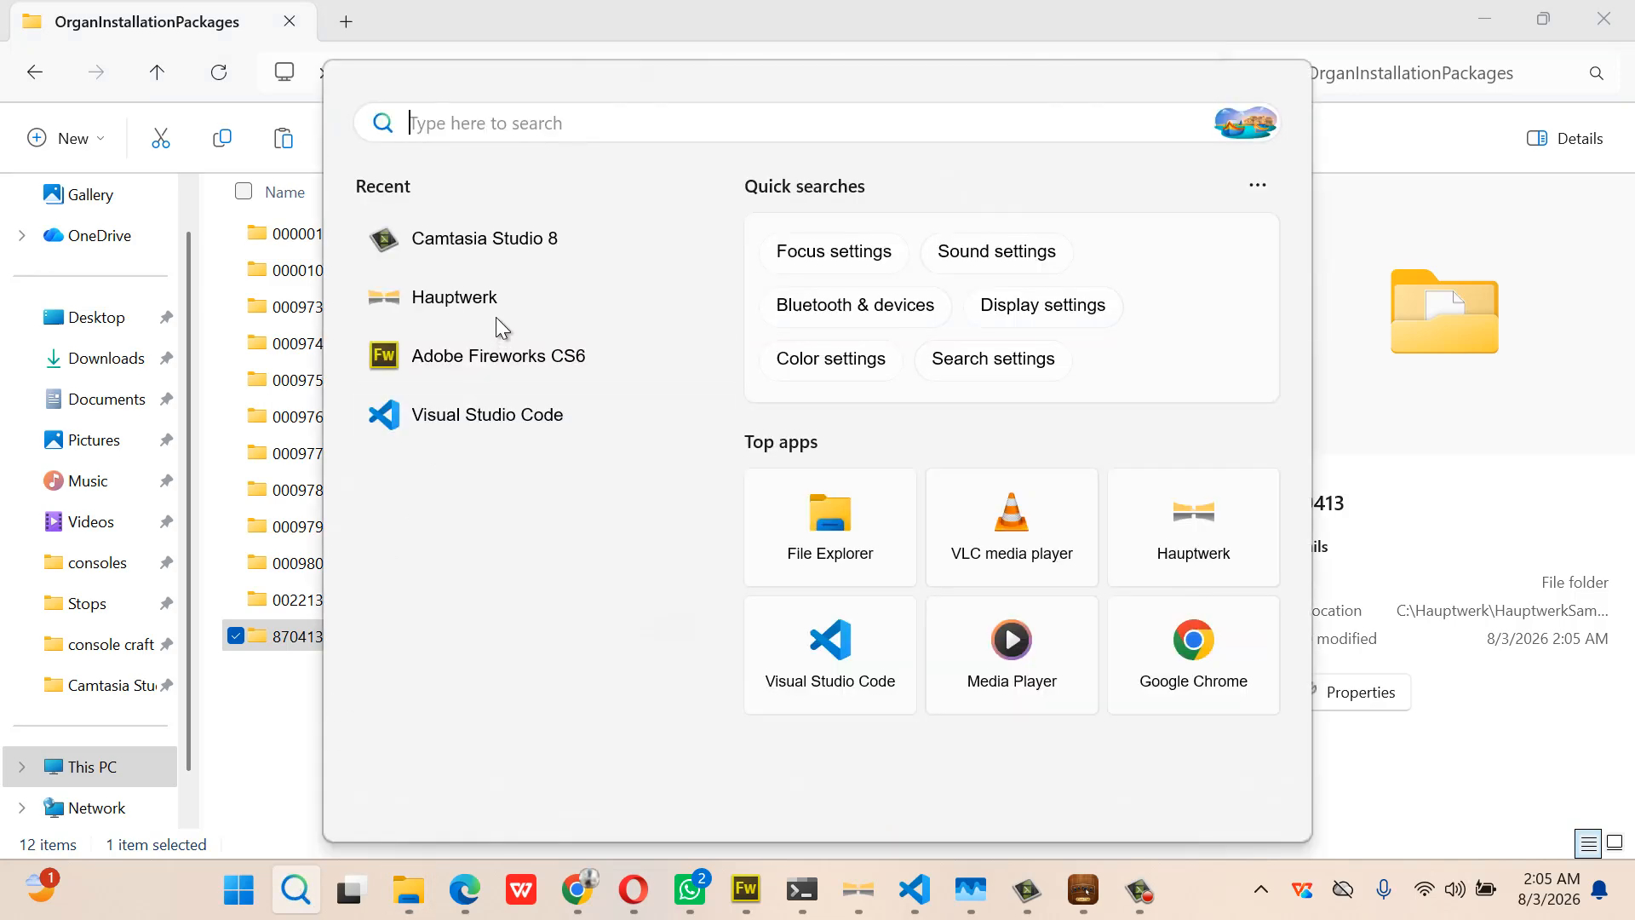
left_click(490, 315)
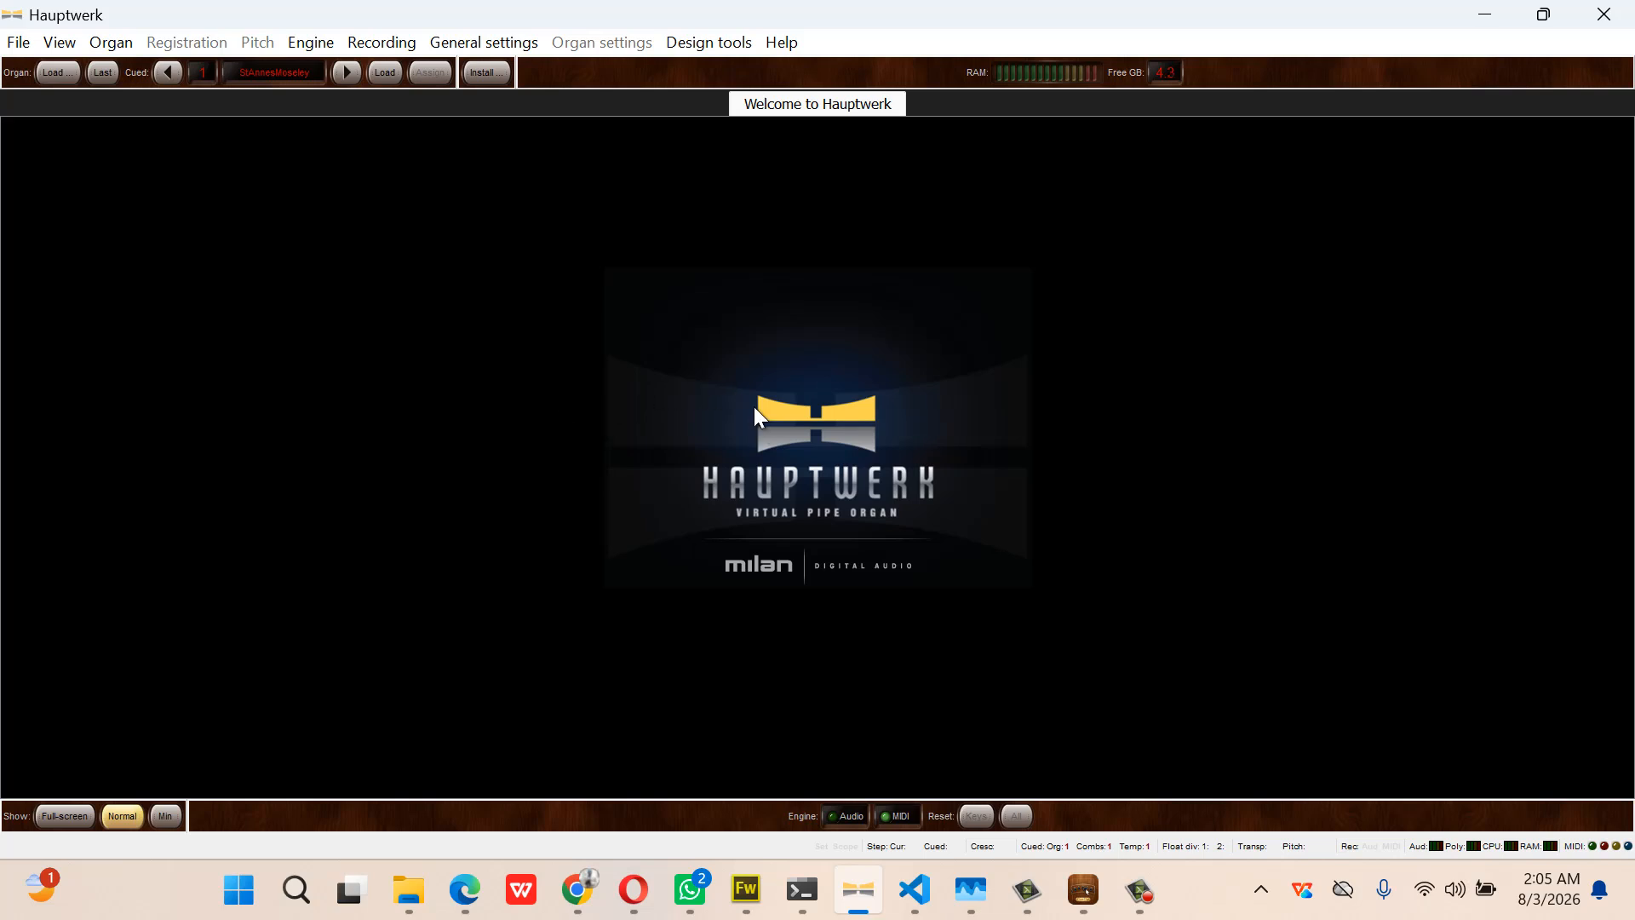
left_click(715, 46)
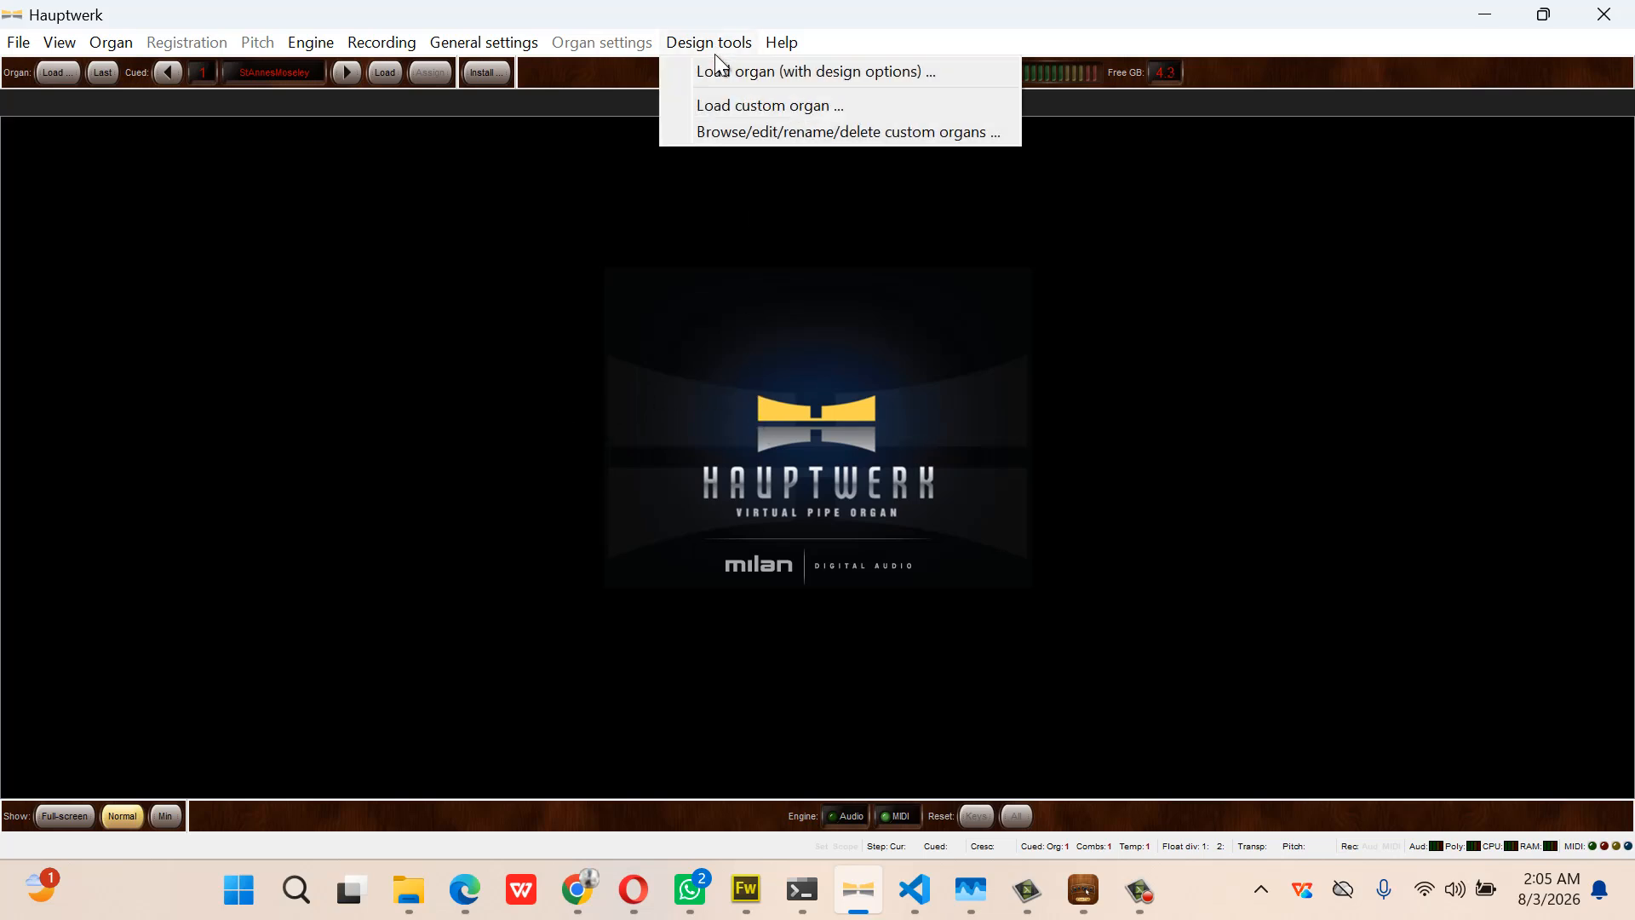
left_click(724, 103)
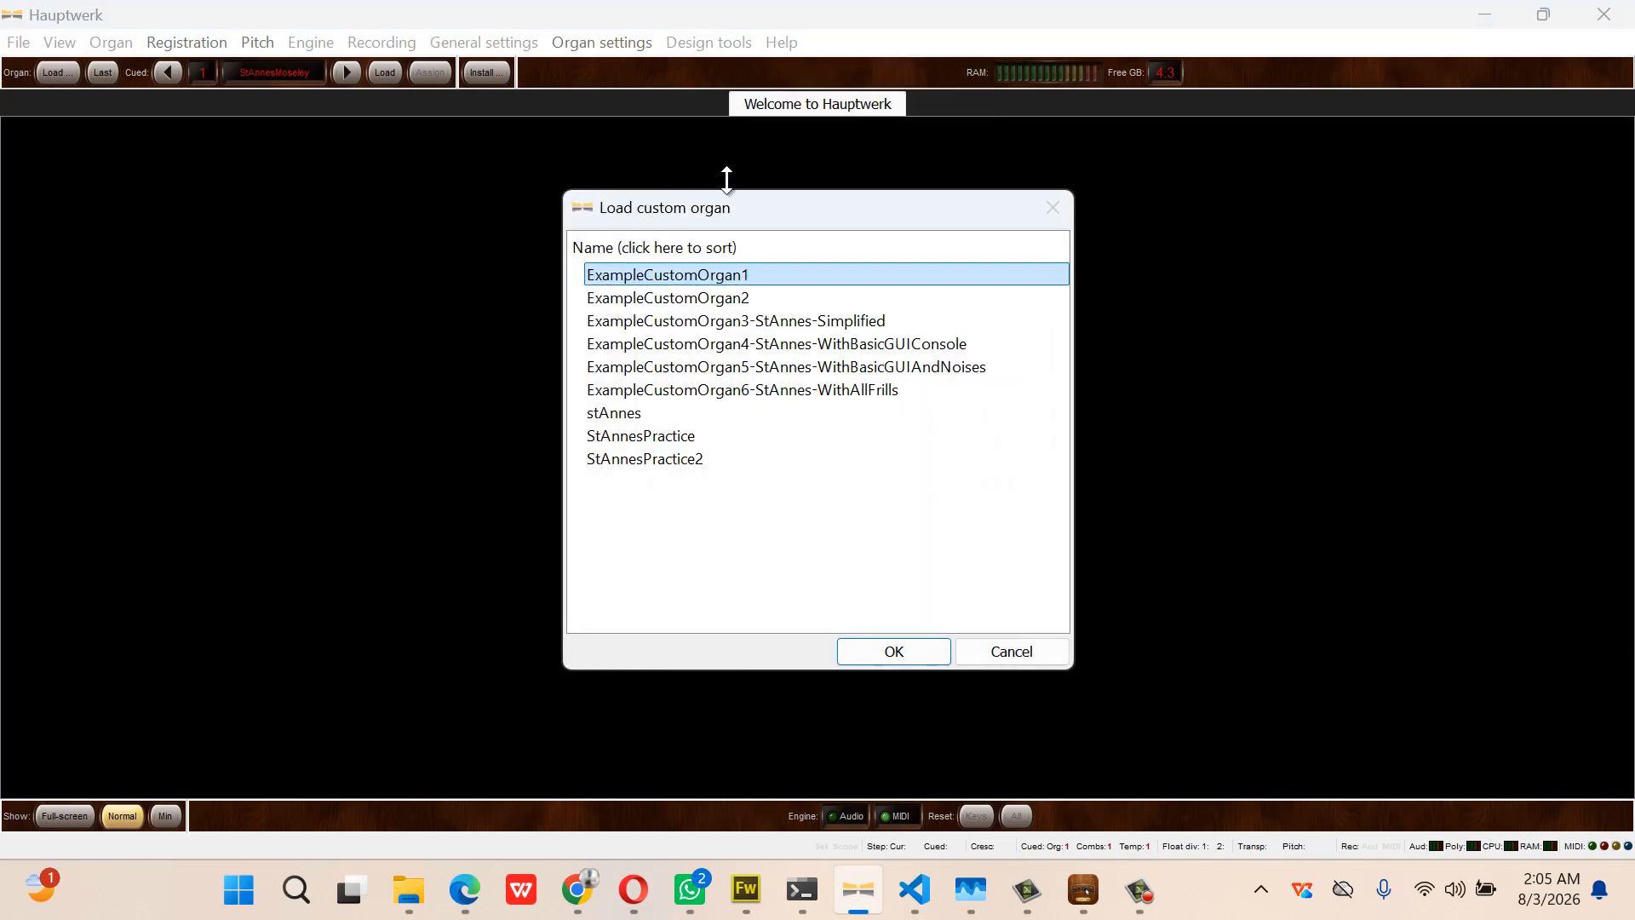
left_click(728, 412)
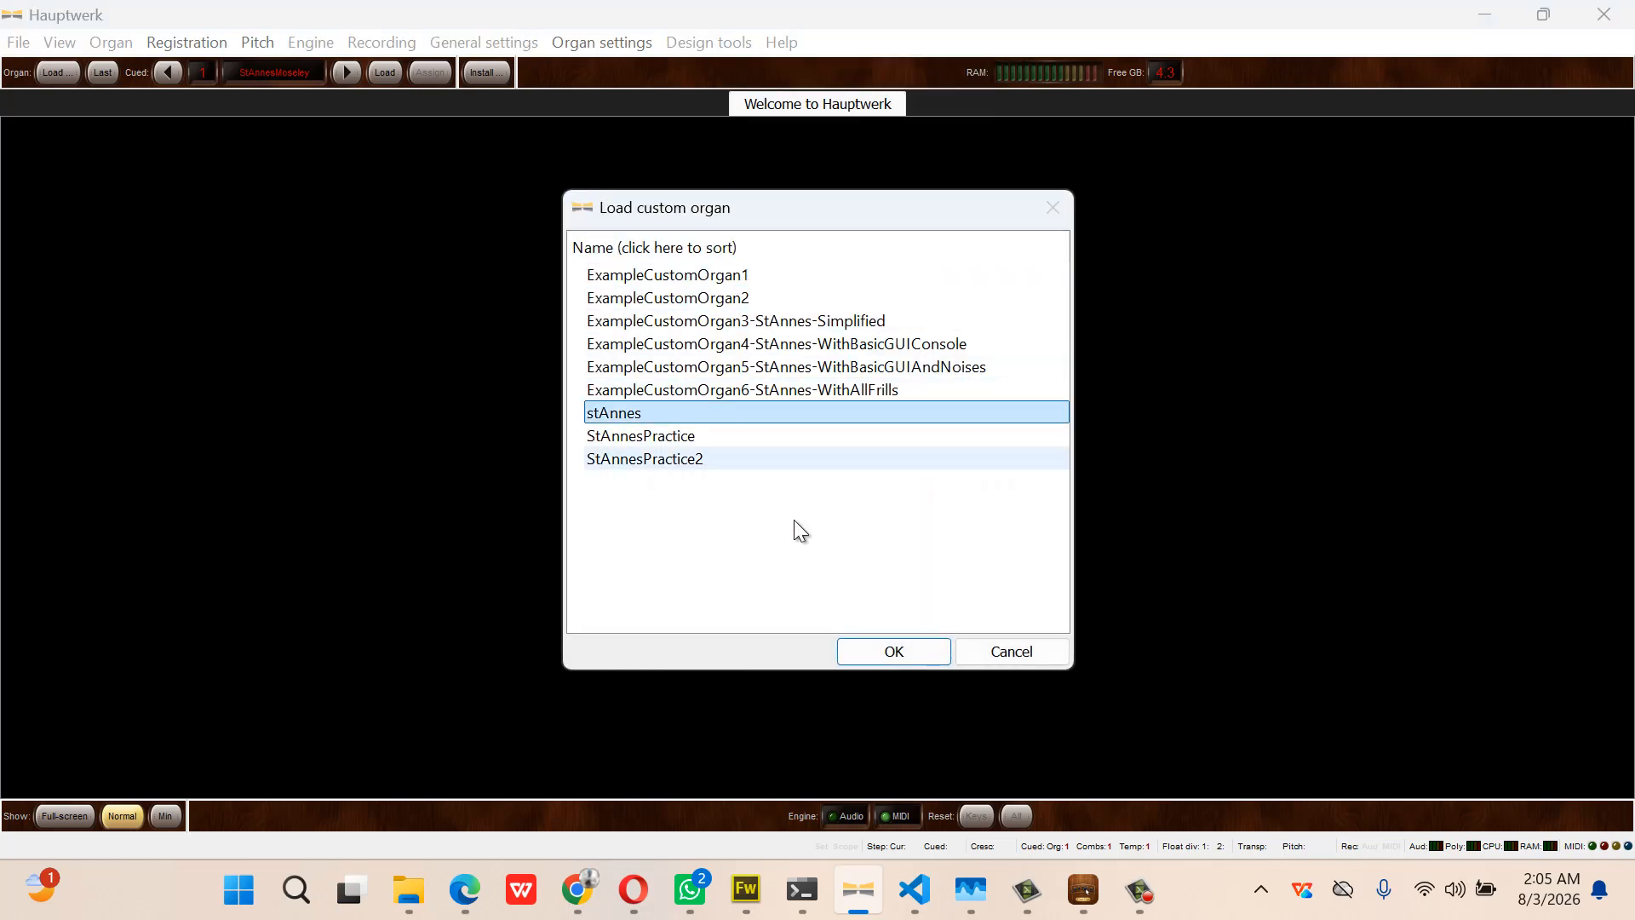
left_click(888, 654)
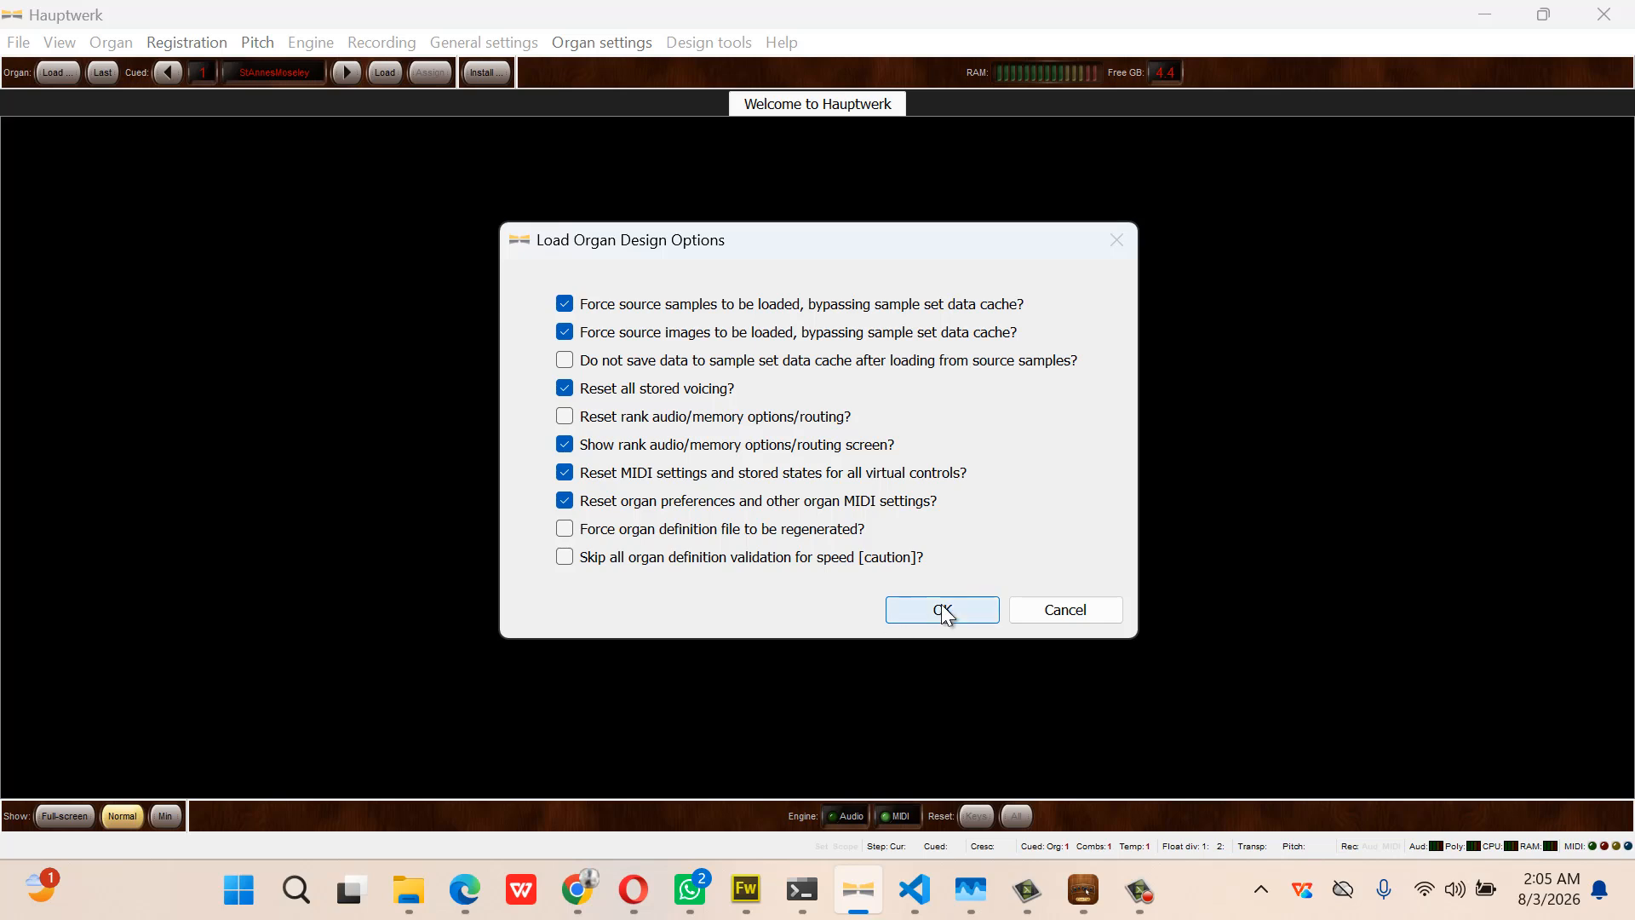
left_click(941, 609)
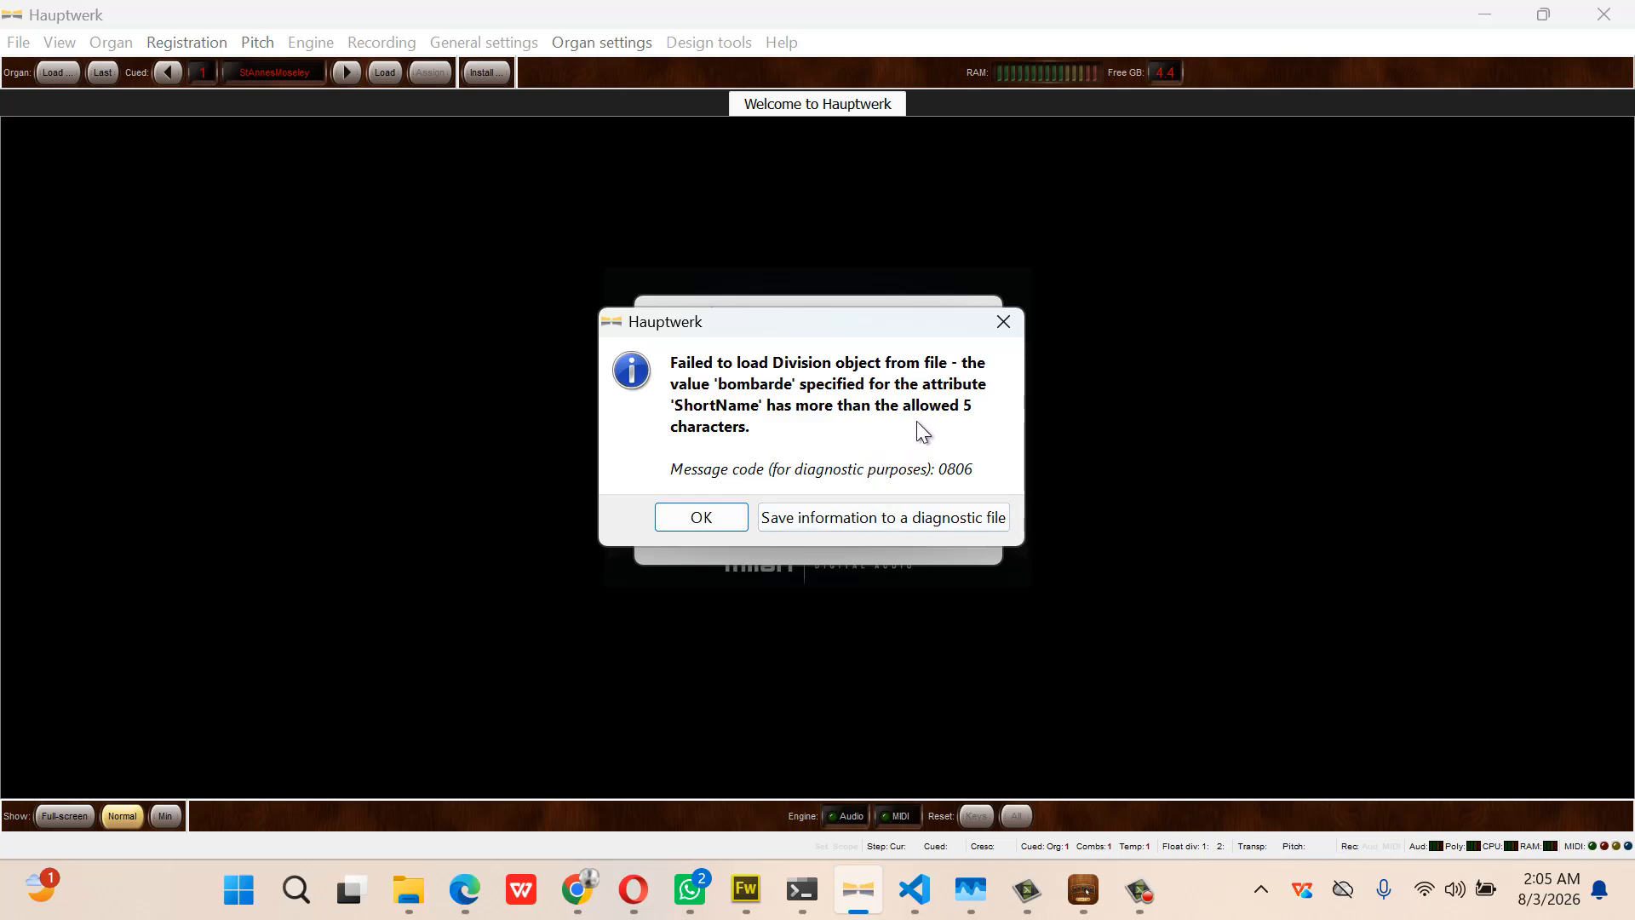
left_click(733, 523)
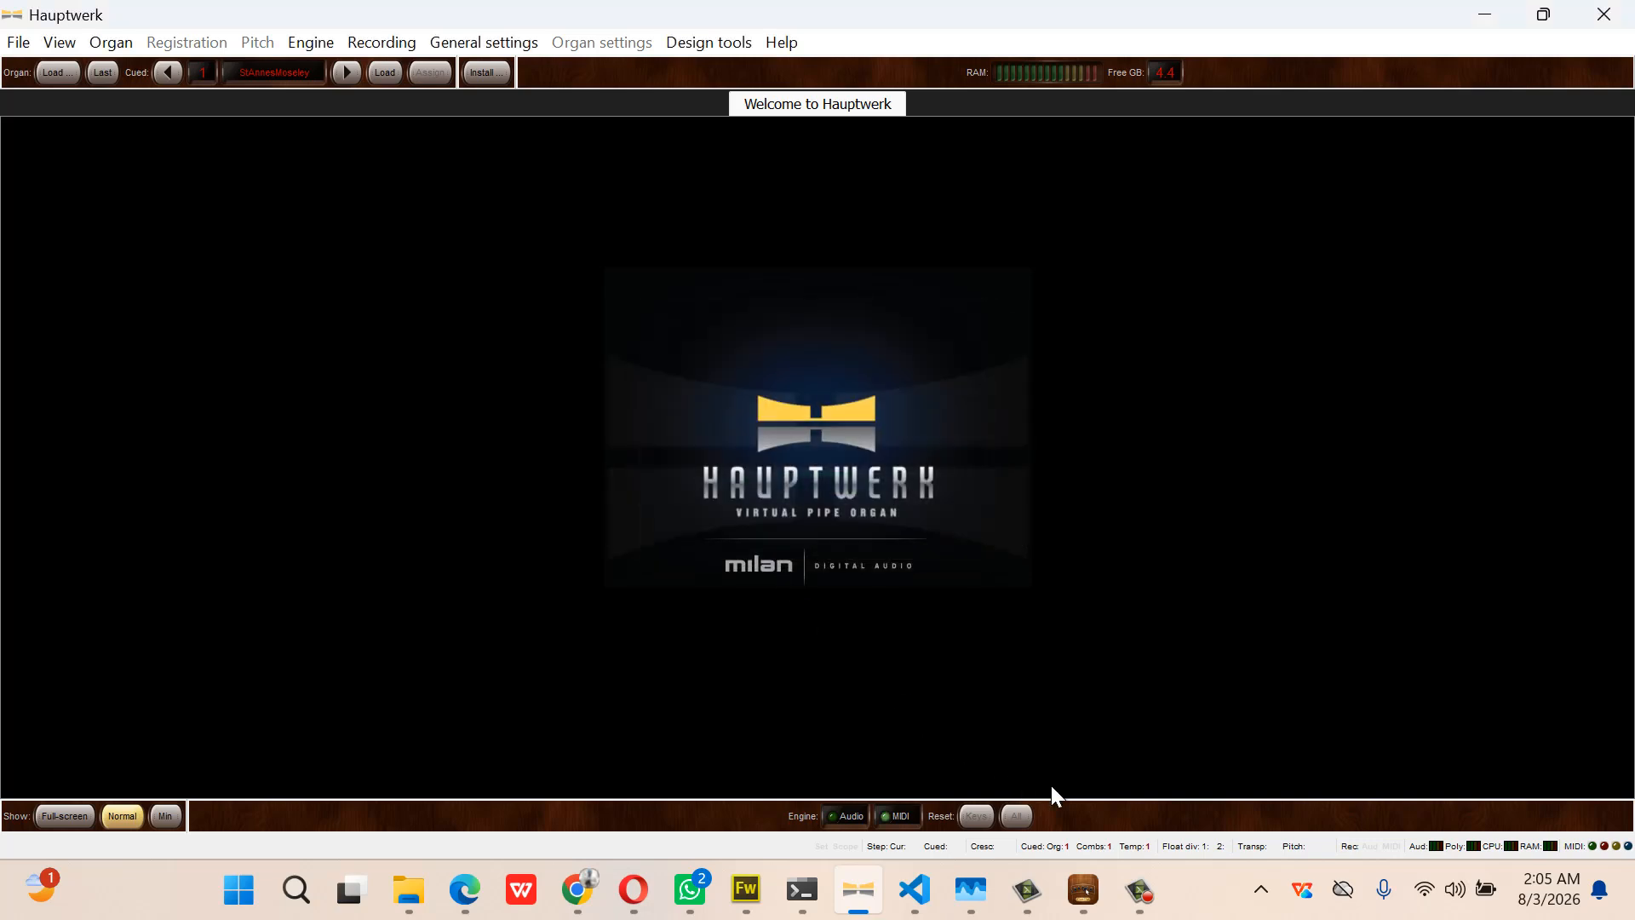
Dismiss the export-complete message and select the Bombarde manual
left_click(1083, 890)
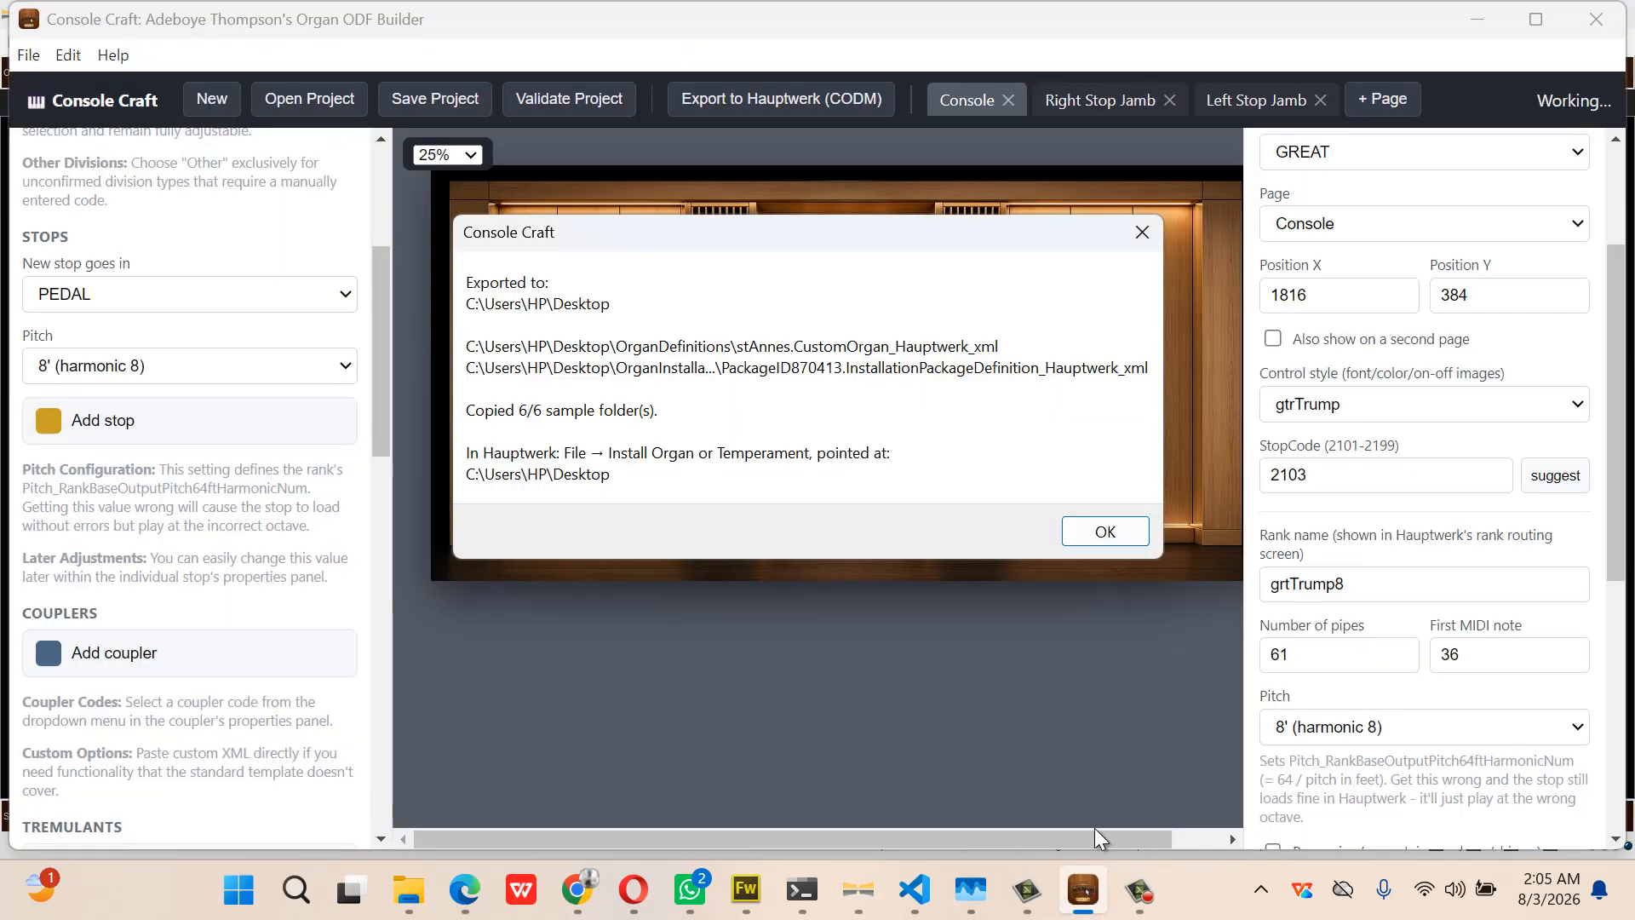
left_click(1106, 531)
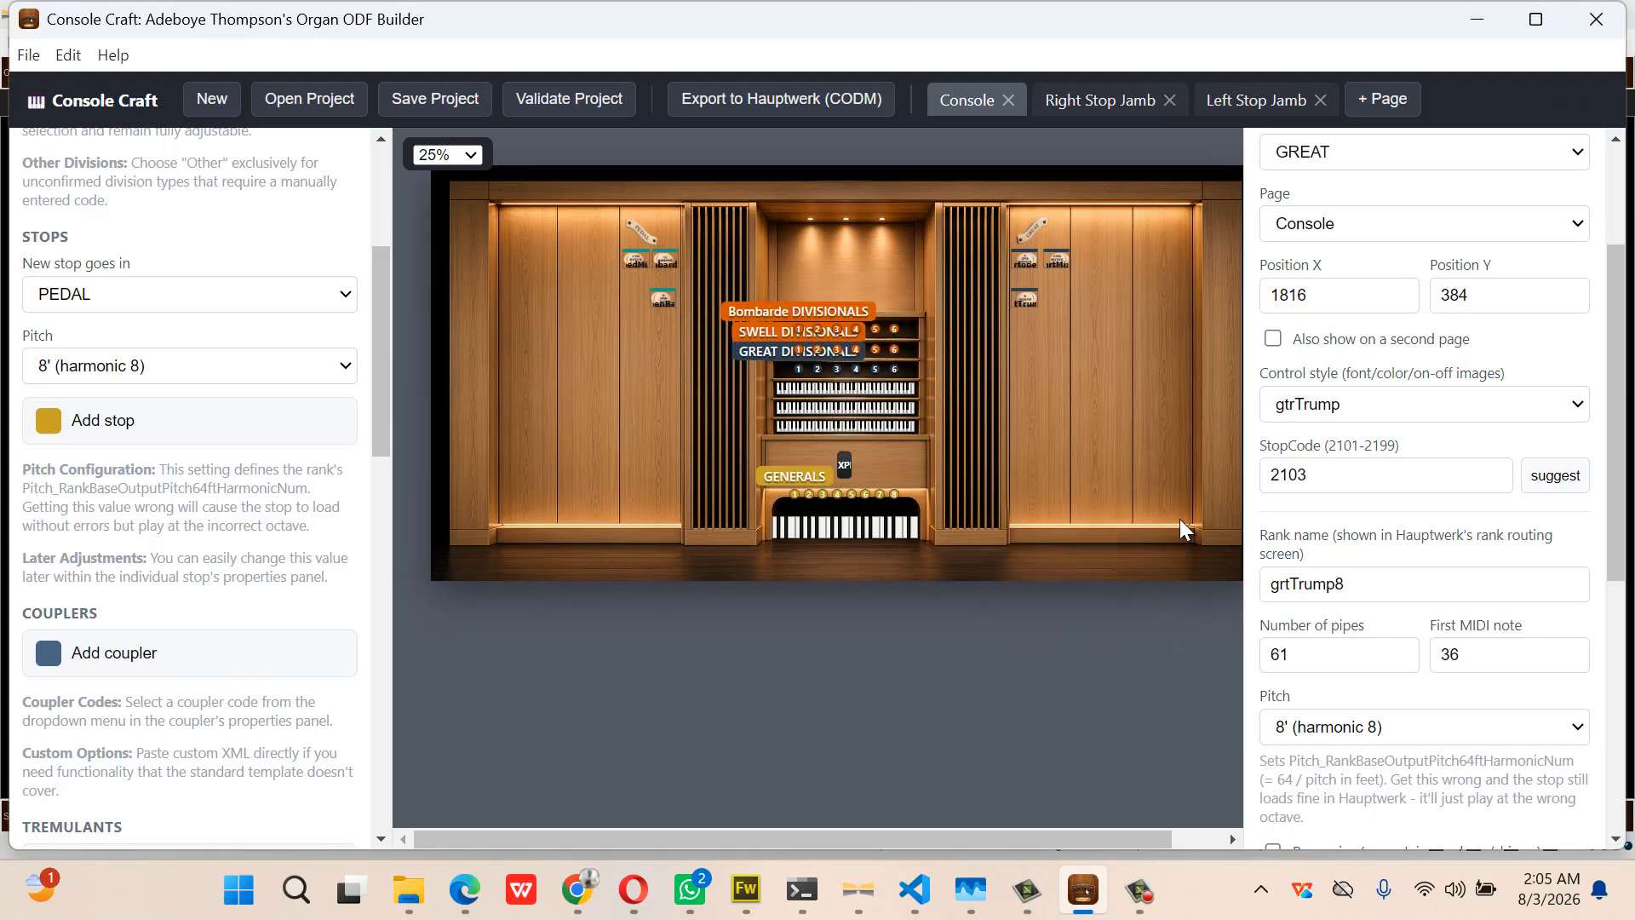
left_click(886, 388)
scroll(1361, 346, "up", 2)
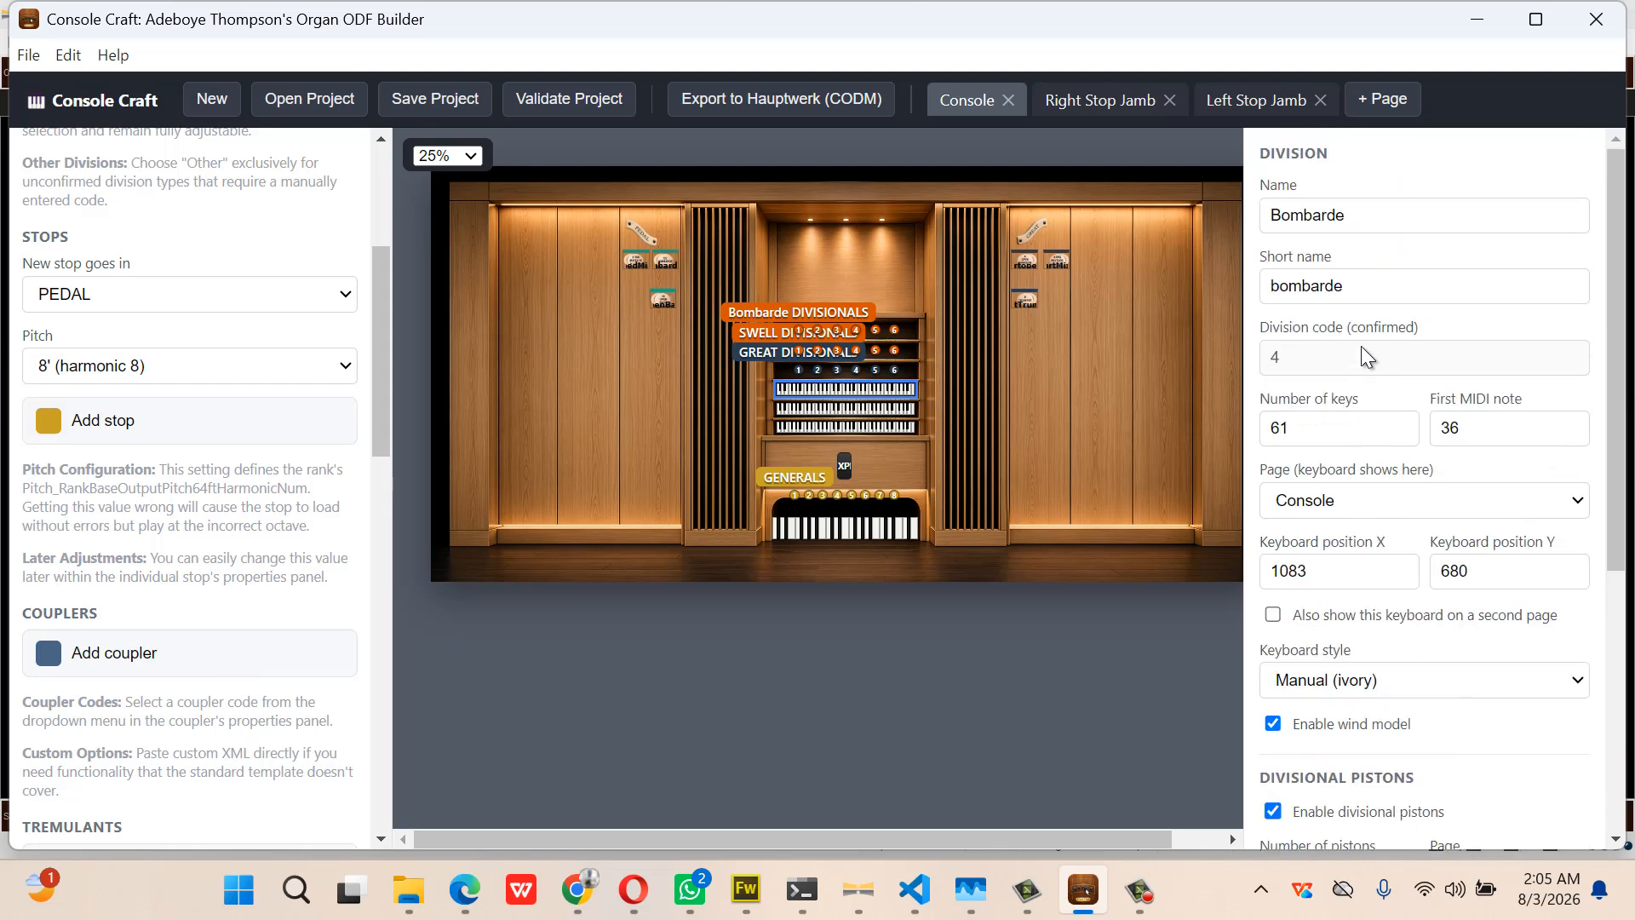
Change the Bombarde division's short name from 'bombarde' to 'bombe'
double_click(1373, 286)
left_click(1373, 286)
double_click(1374, 286)
left_click(1092, 898)
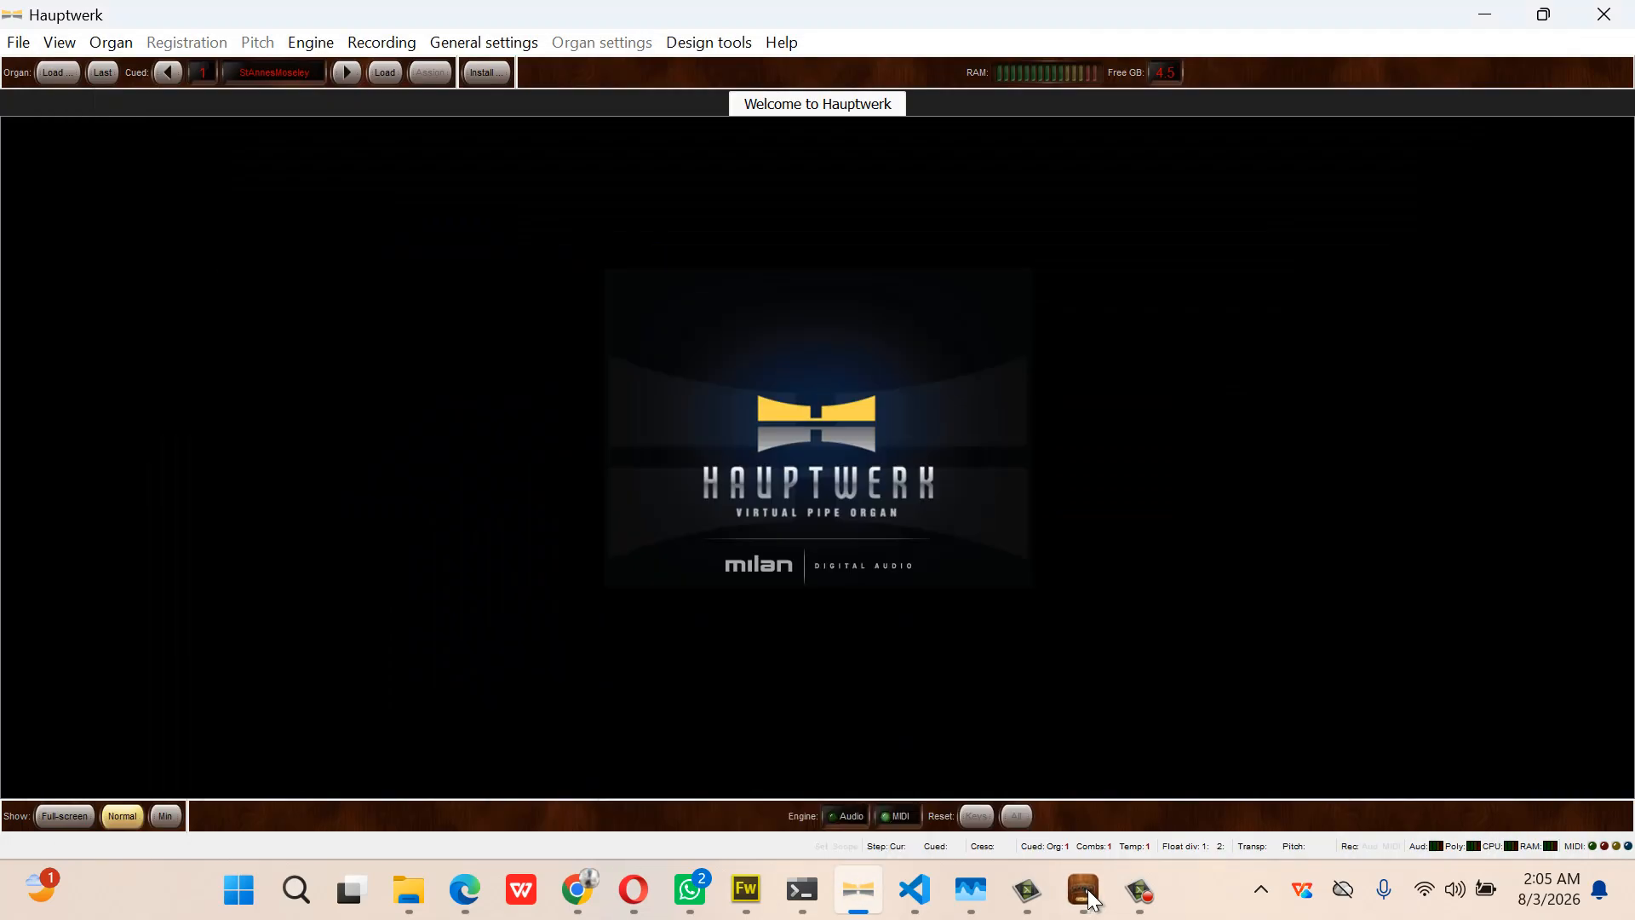
left_click(1094, 899)
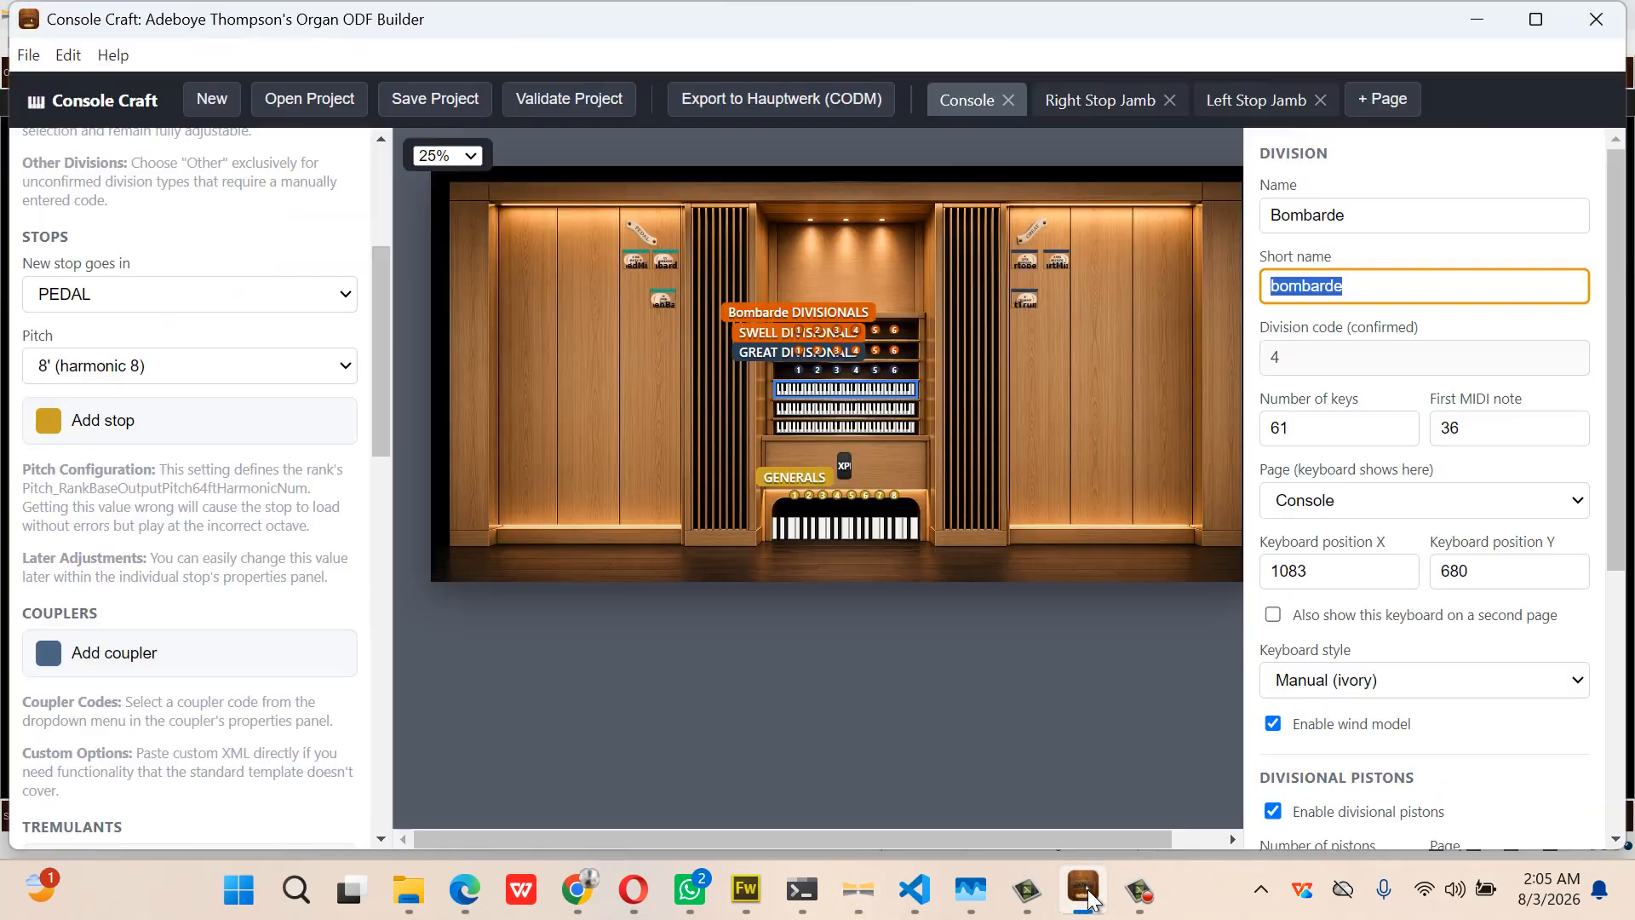
left_click(1366, 288)
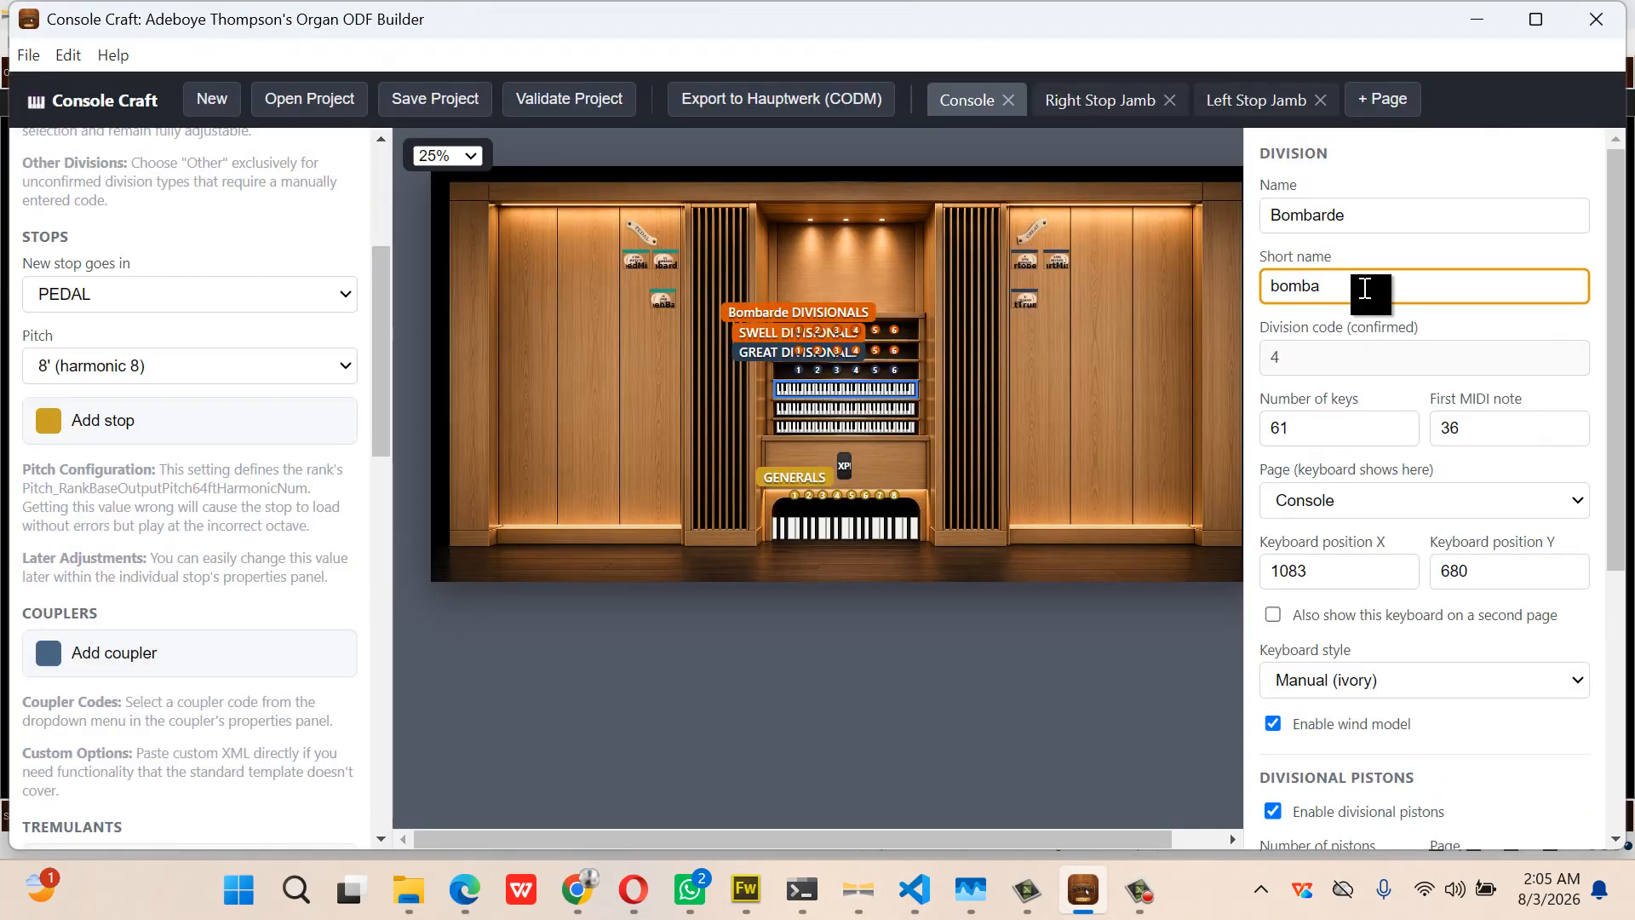
key("BackSpace")
left_click(1059, 658)
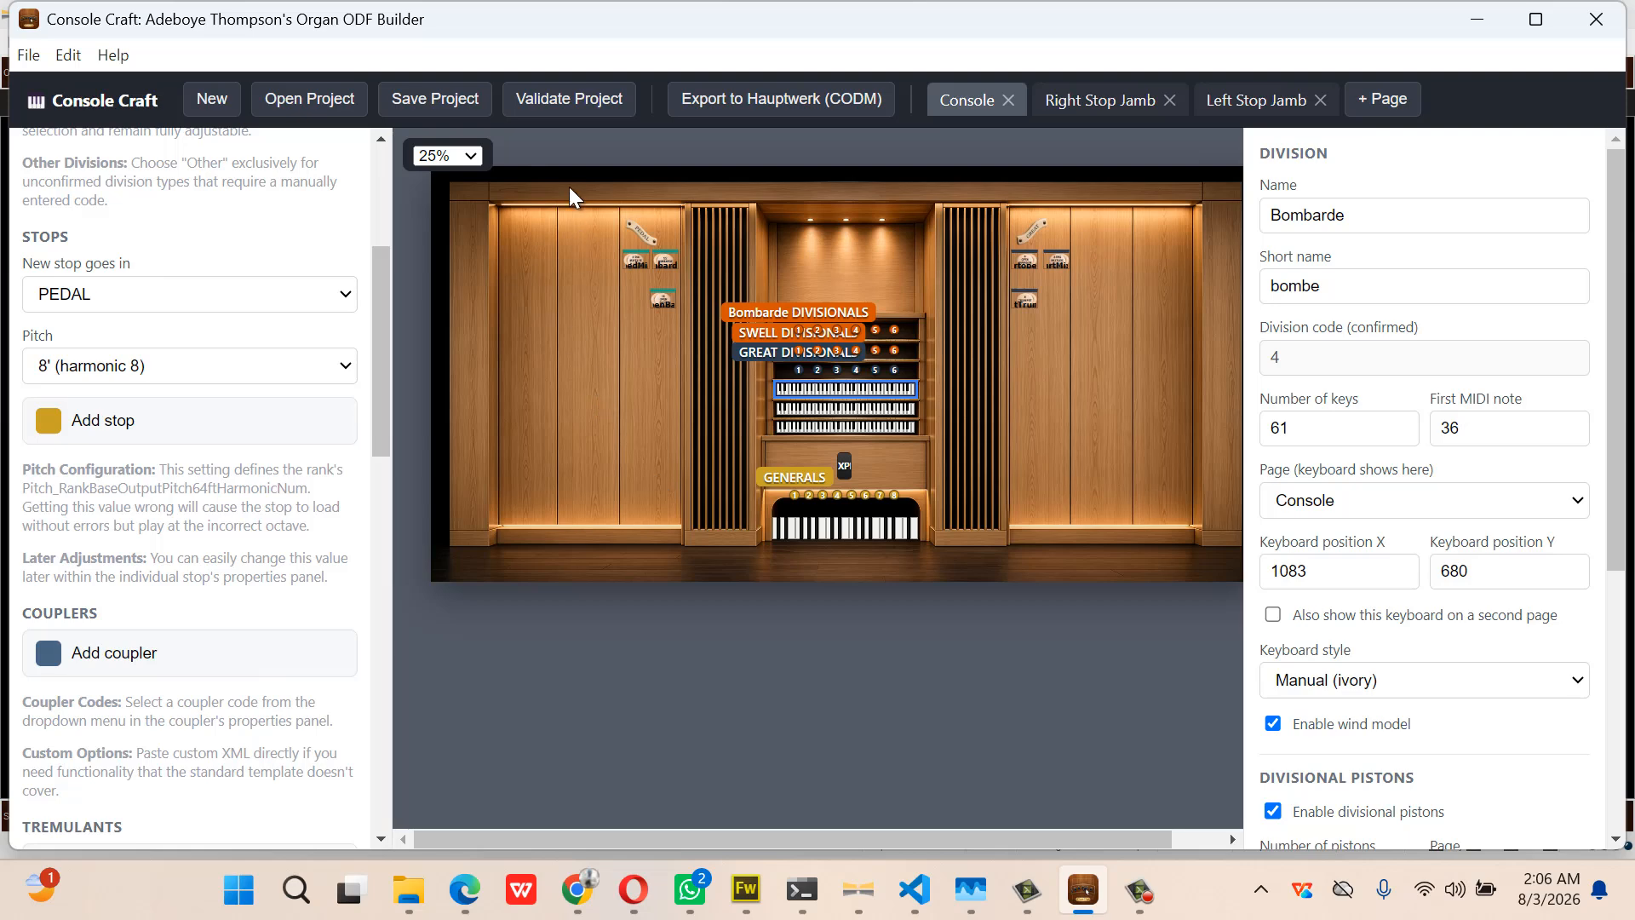
Re-export the organ to the Desktop, writing the stAnnes definition and package with 6/6 sample folders
left_click(740, 95)
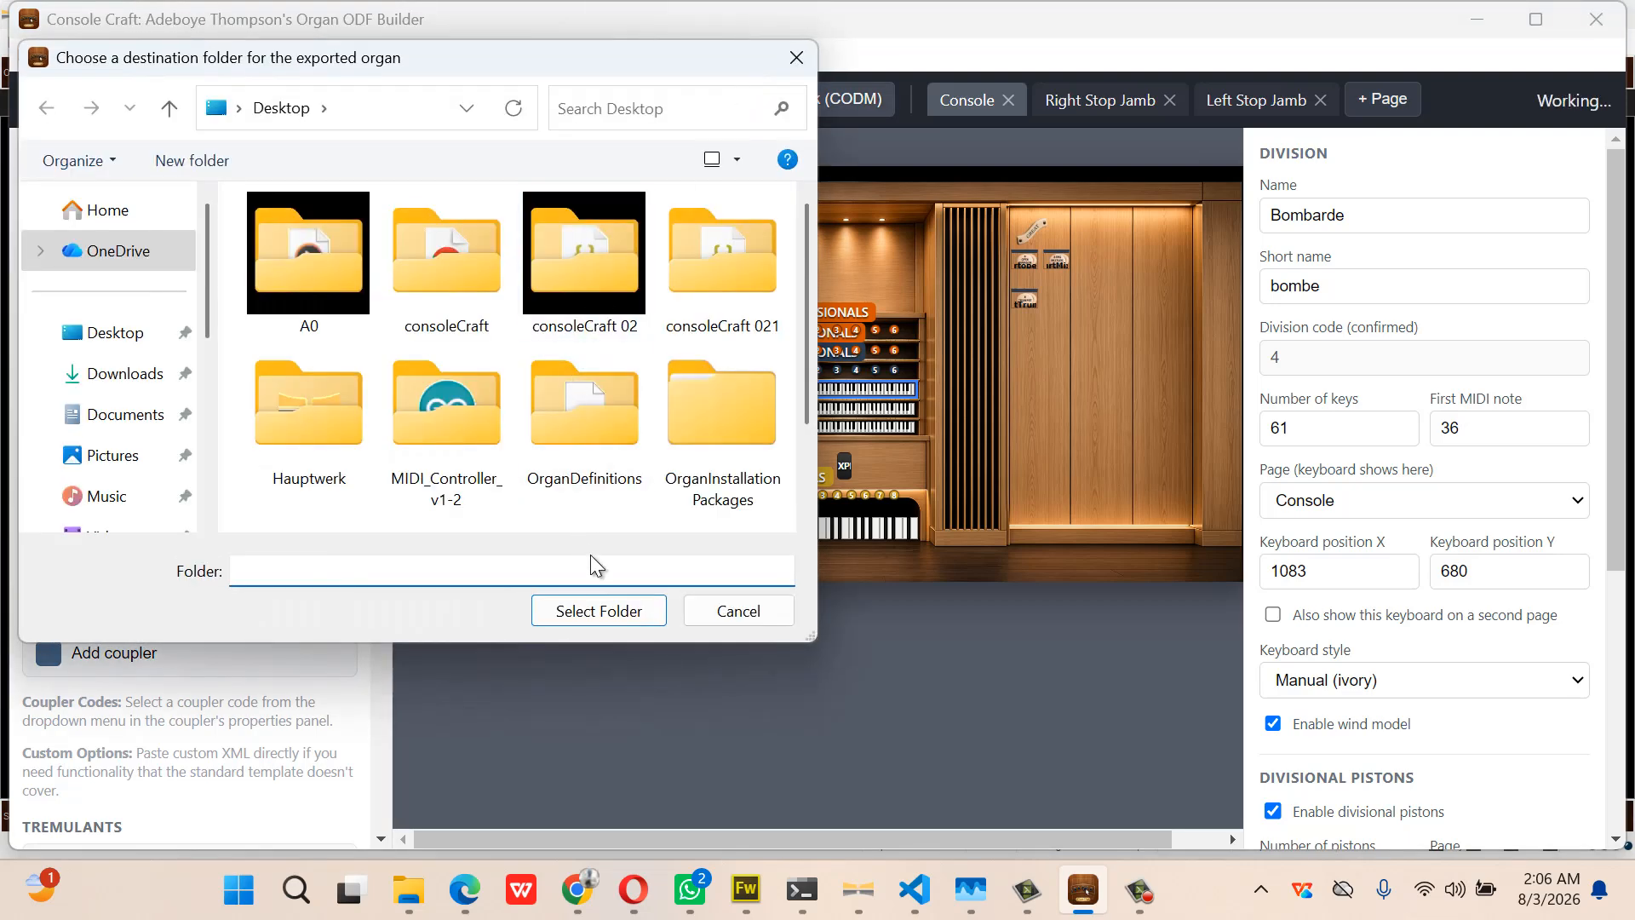
left_click(603, 608)
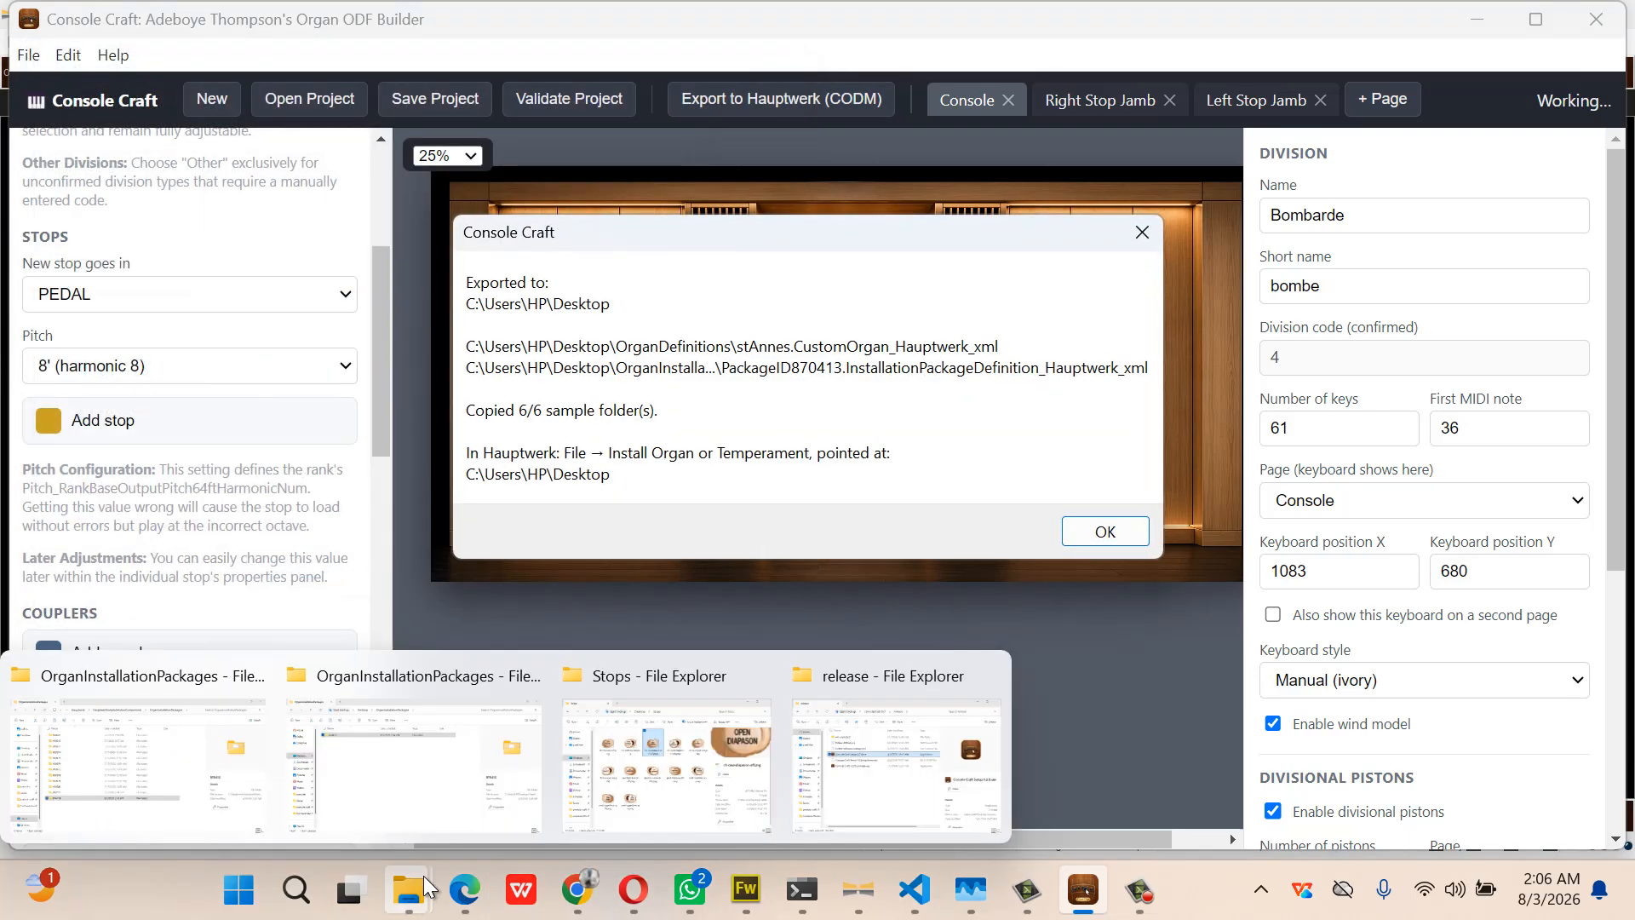
left_click(1111, 533)
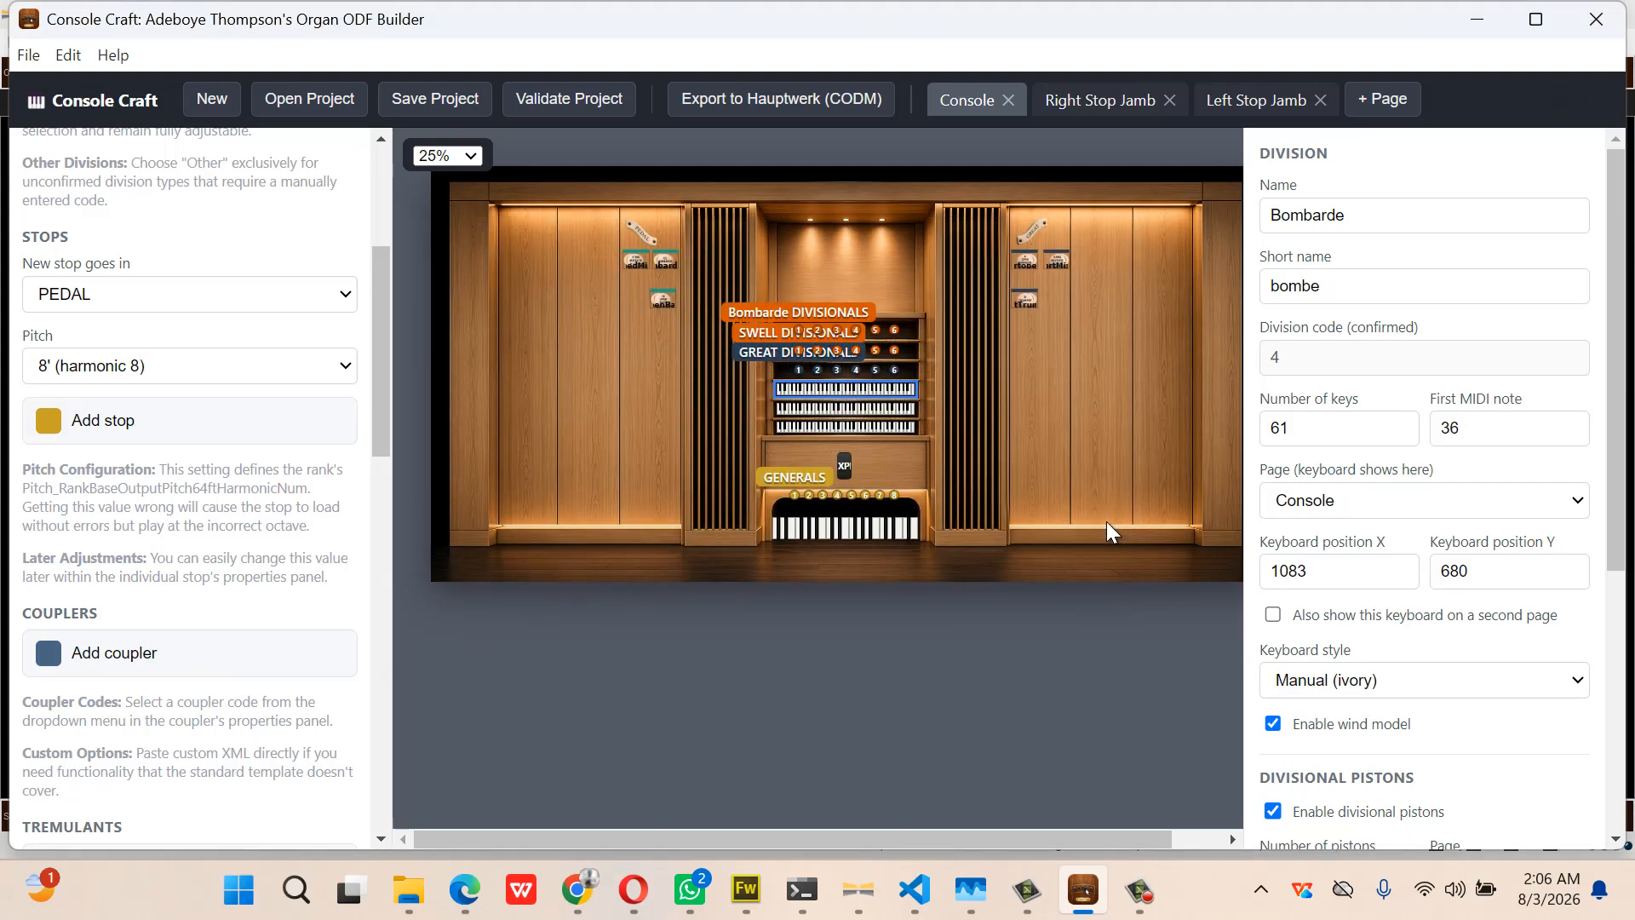
mouse_move(415, 907)
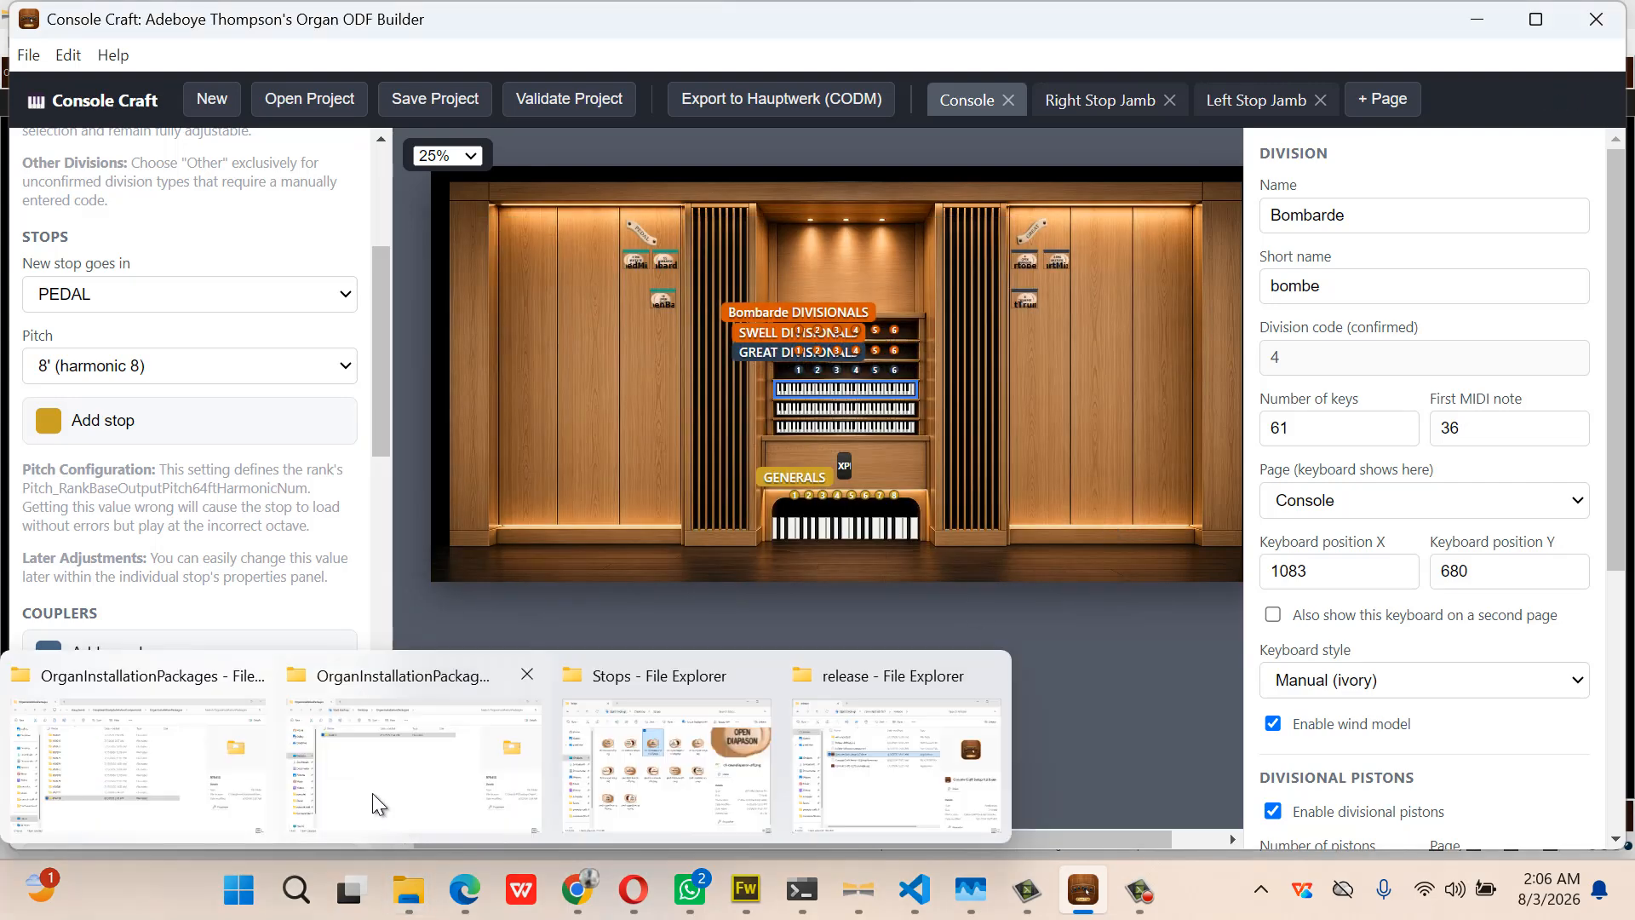
Paste the 870413 package into Hauptwerk's OrganInstallationPackages, replacing the old copy
left_click(388, 776)
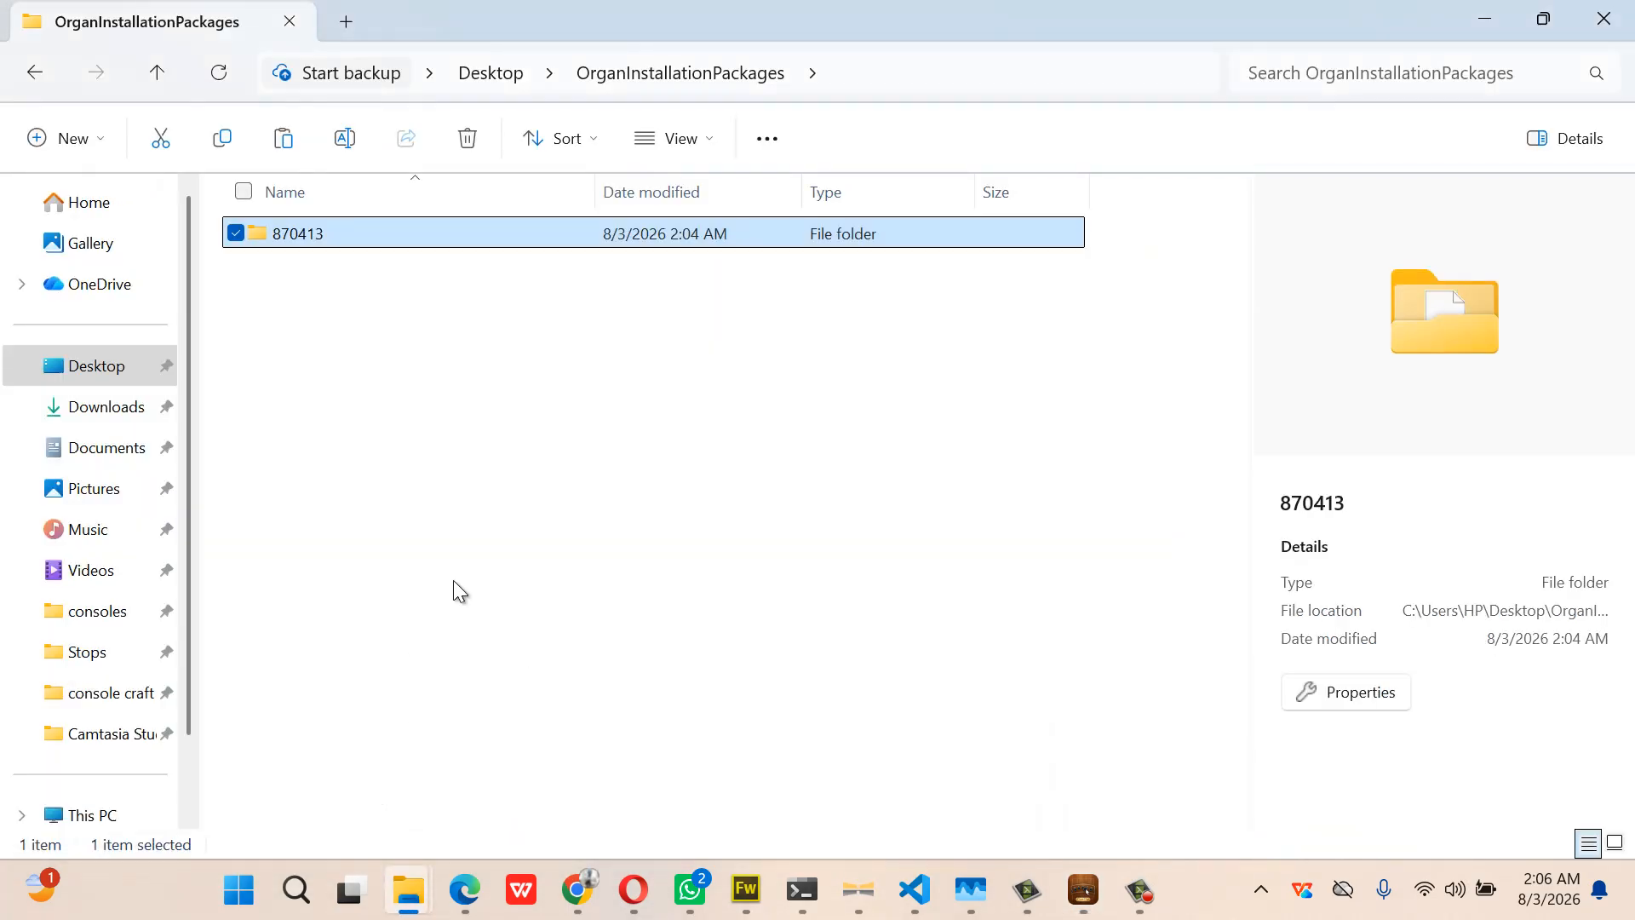
mouse_move(410, 889)
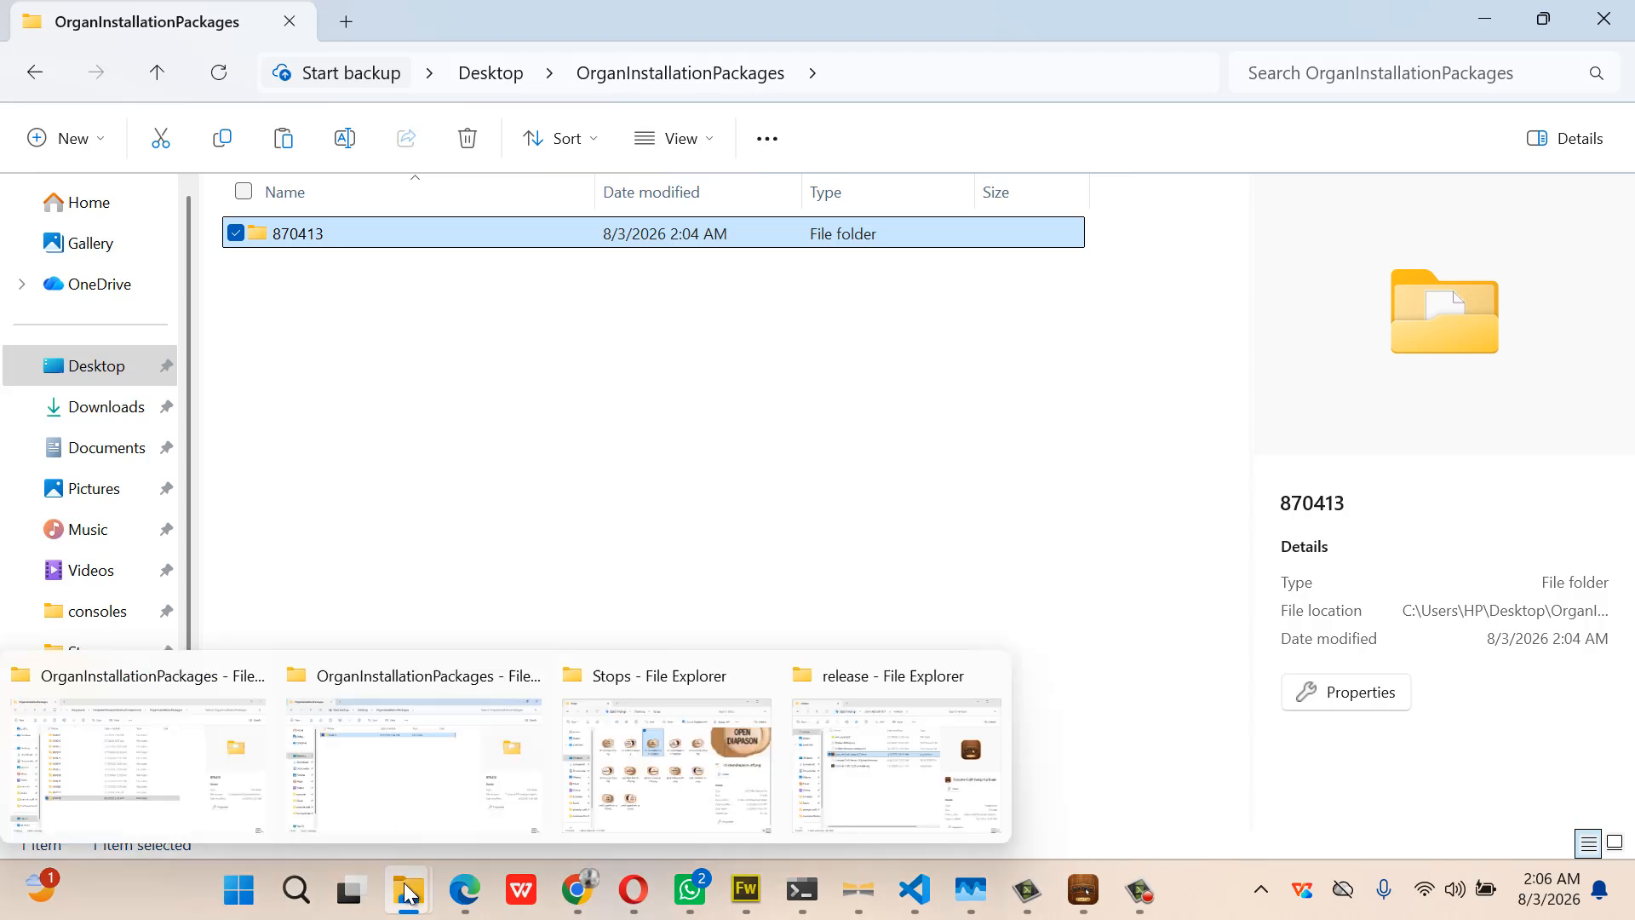
left_click(173, 804)
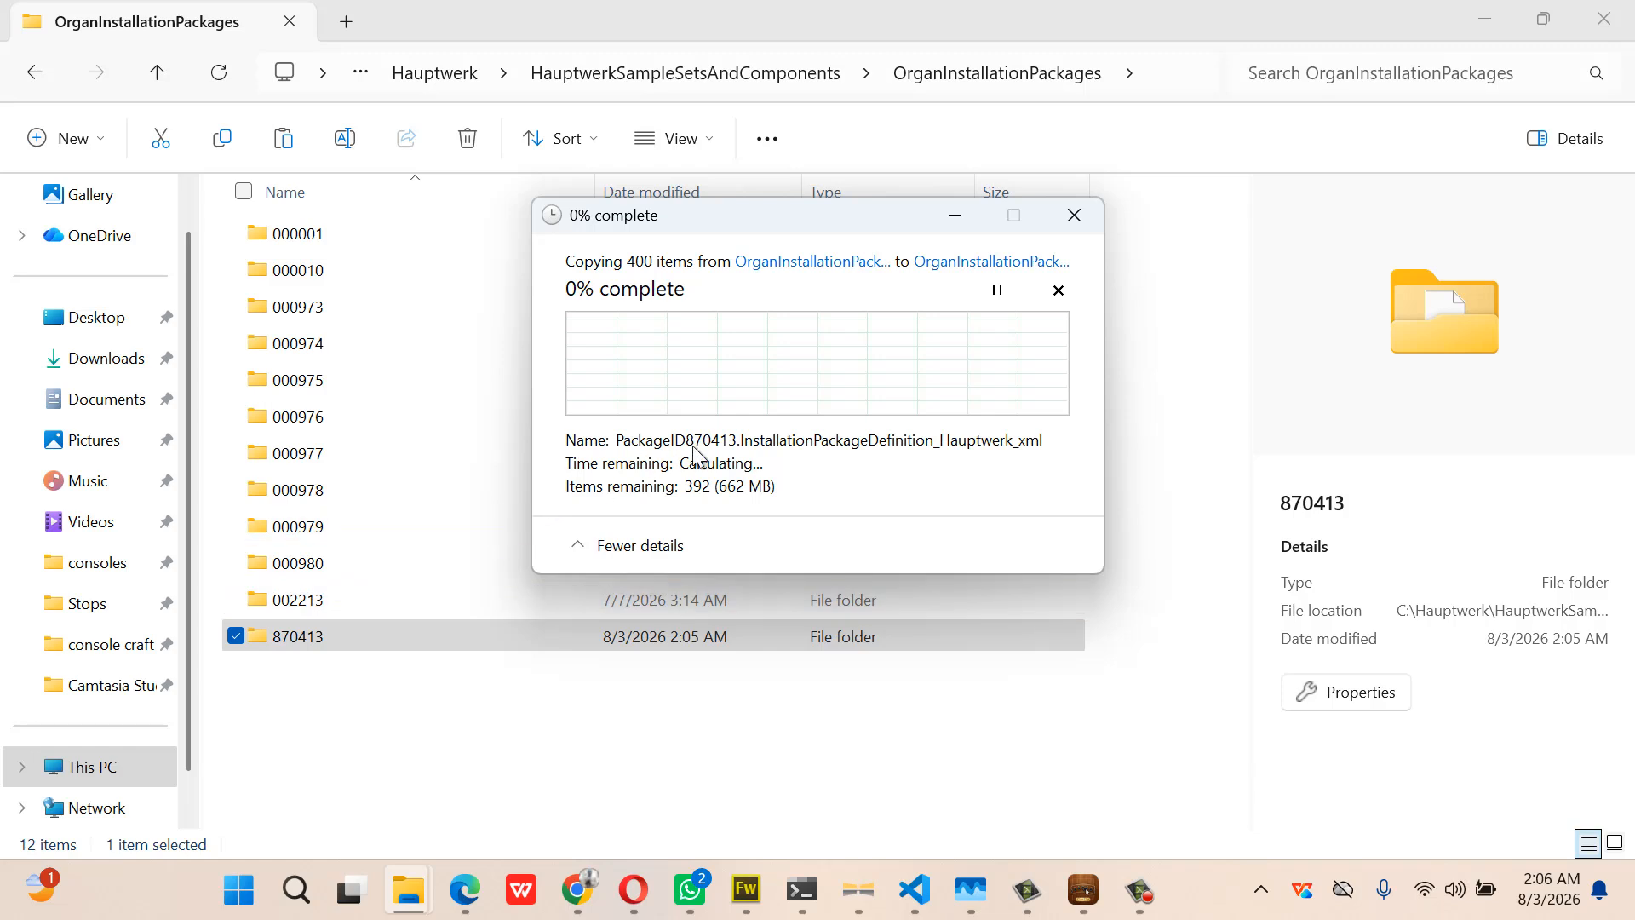
left_click(861, 357)
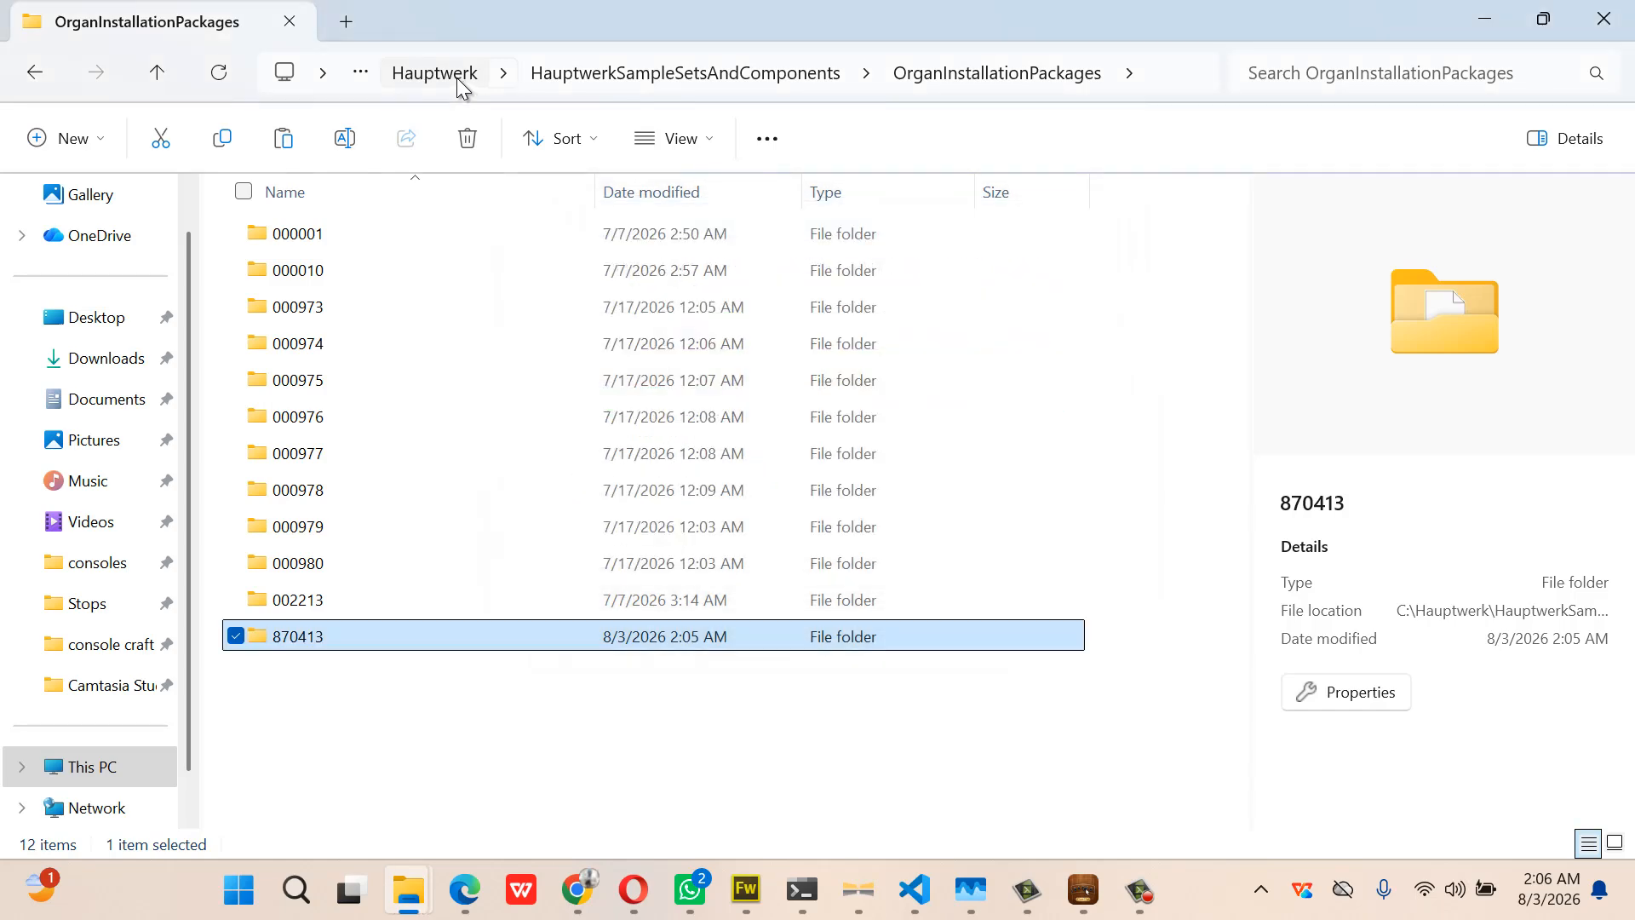
Open Hauptwerk's HauptwerkUserData > CustomOrganDefinitions folder, then return to the Desktop's OrganInstallationPackages window
left_click(456, 79)
double_click(403, 303)
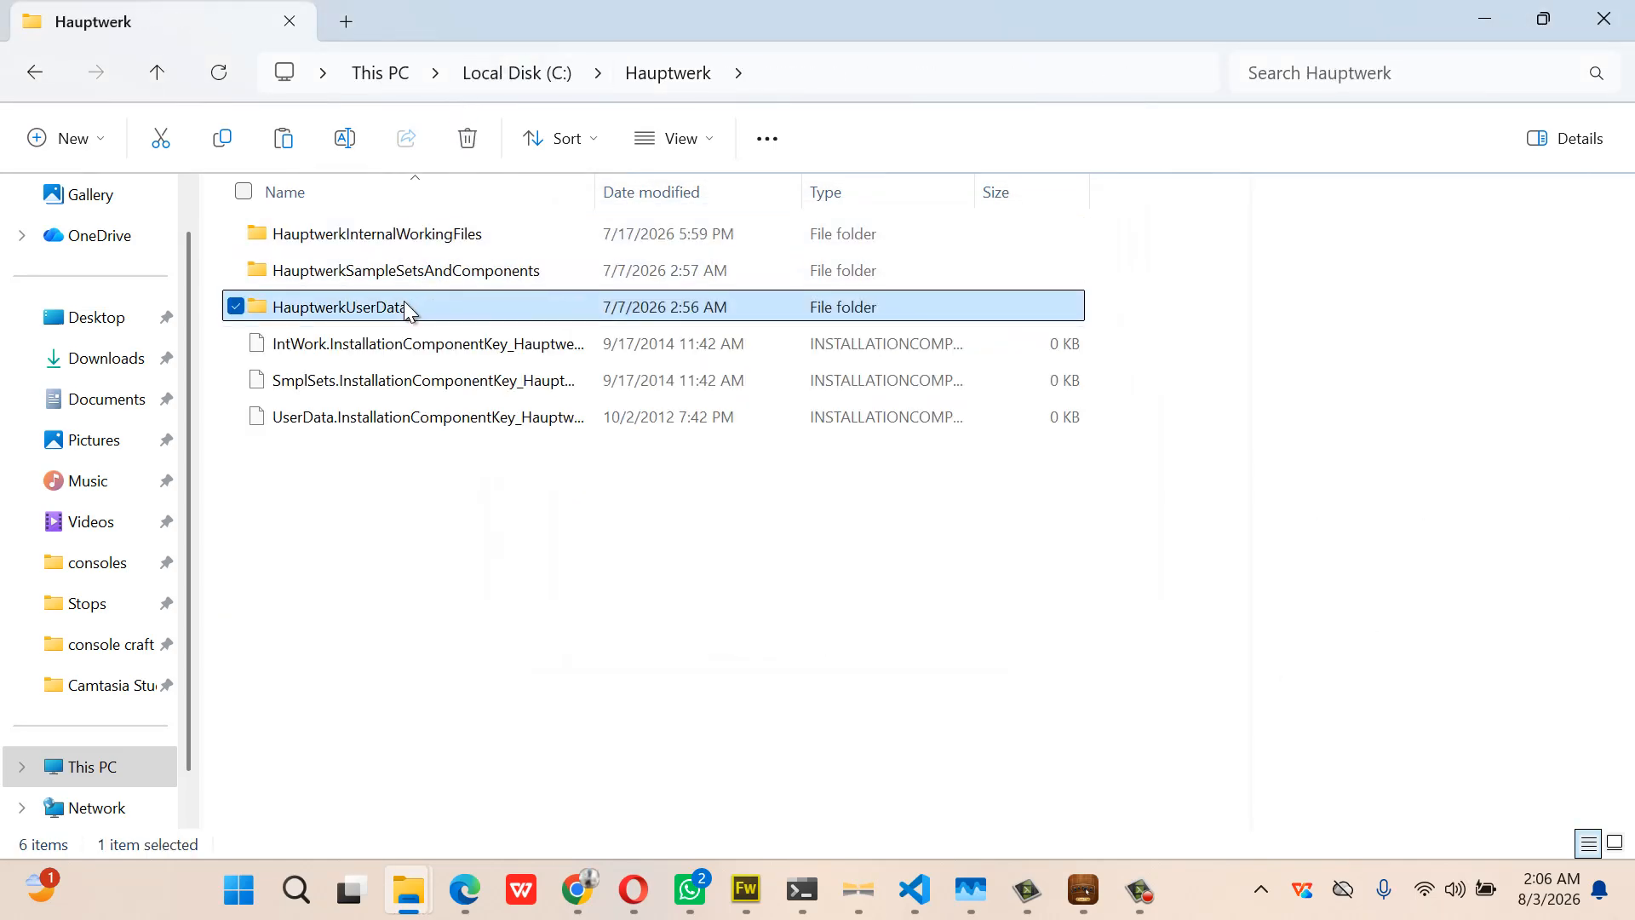
double_click(413, 673)
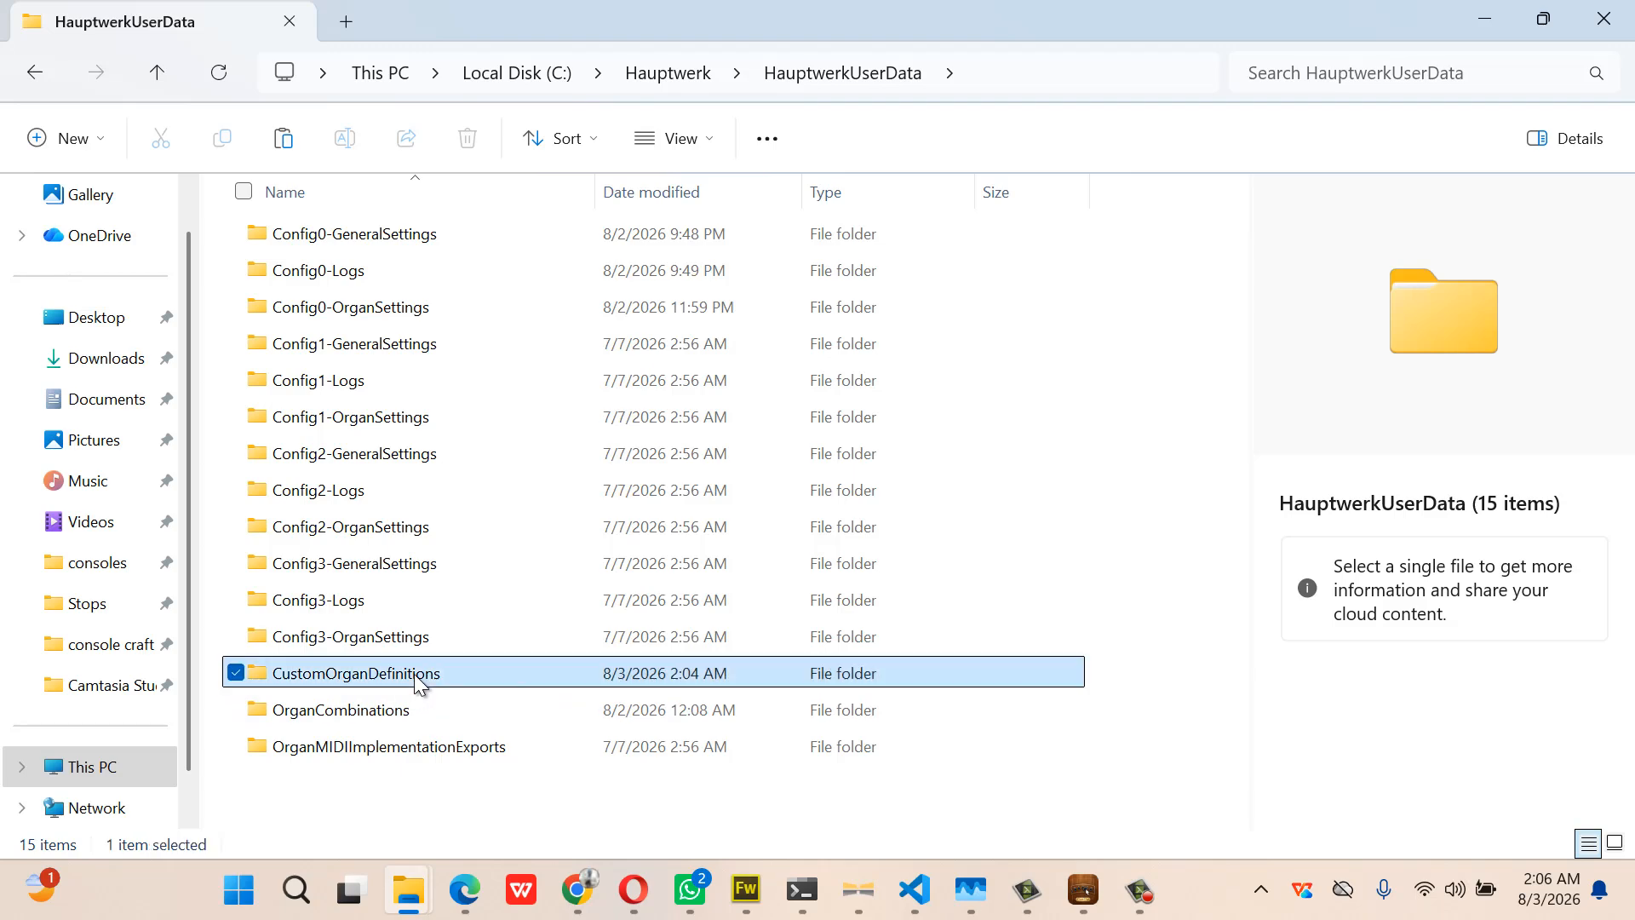
mouse_move(433, 903)
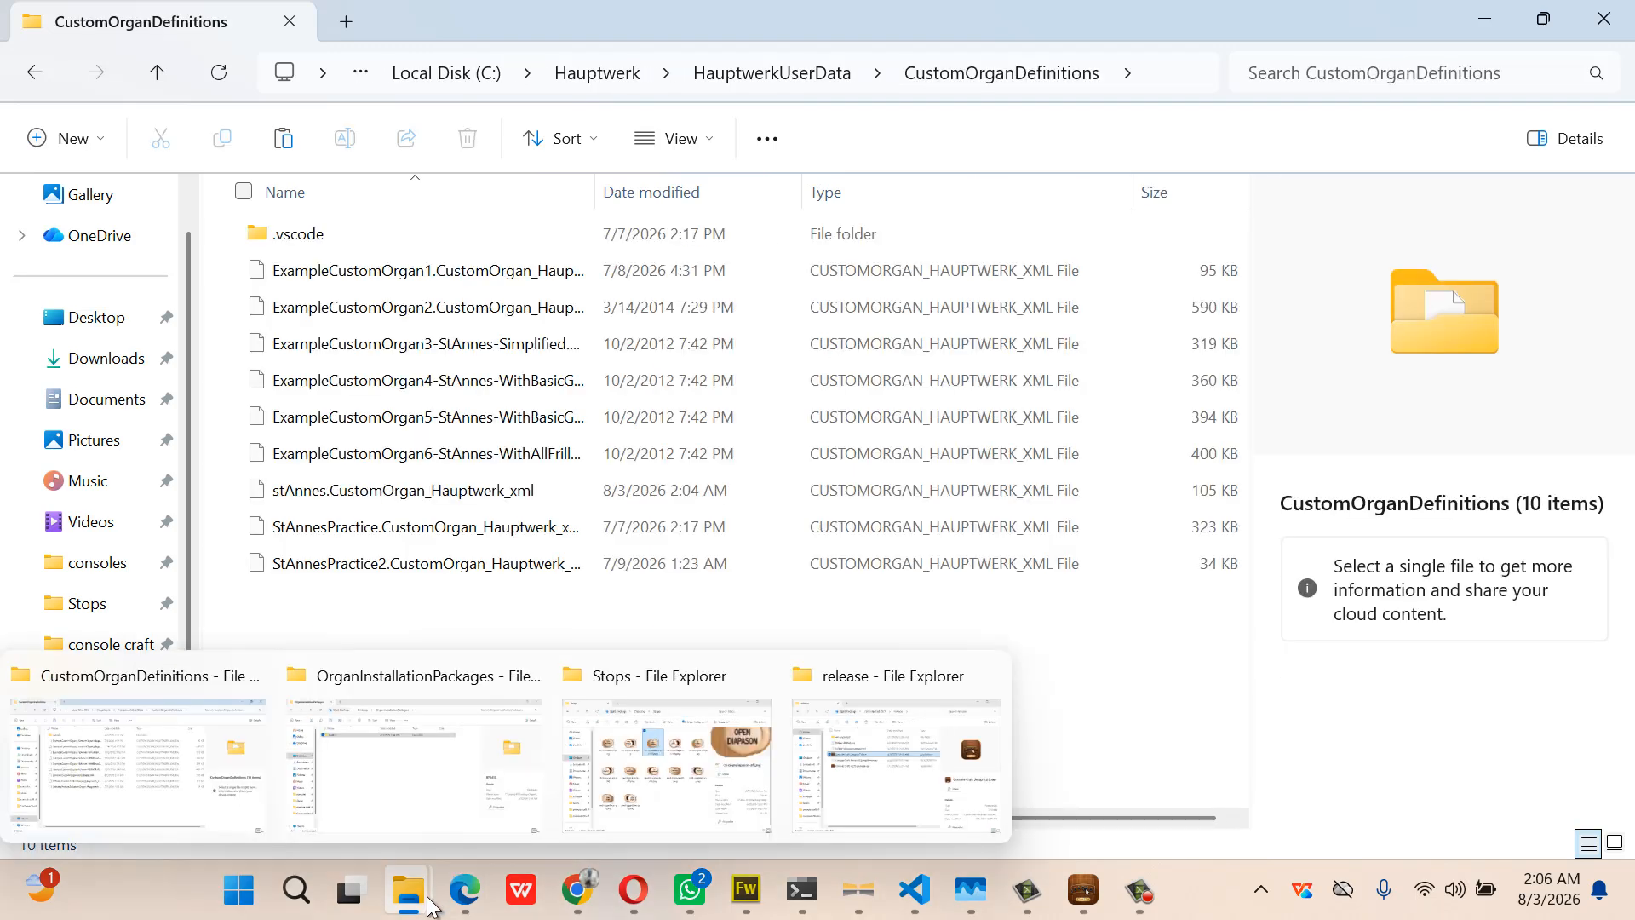
left_click(413, 758)
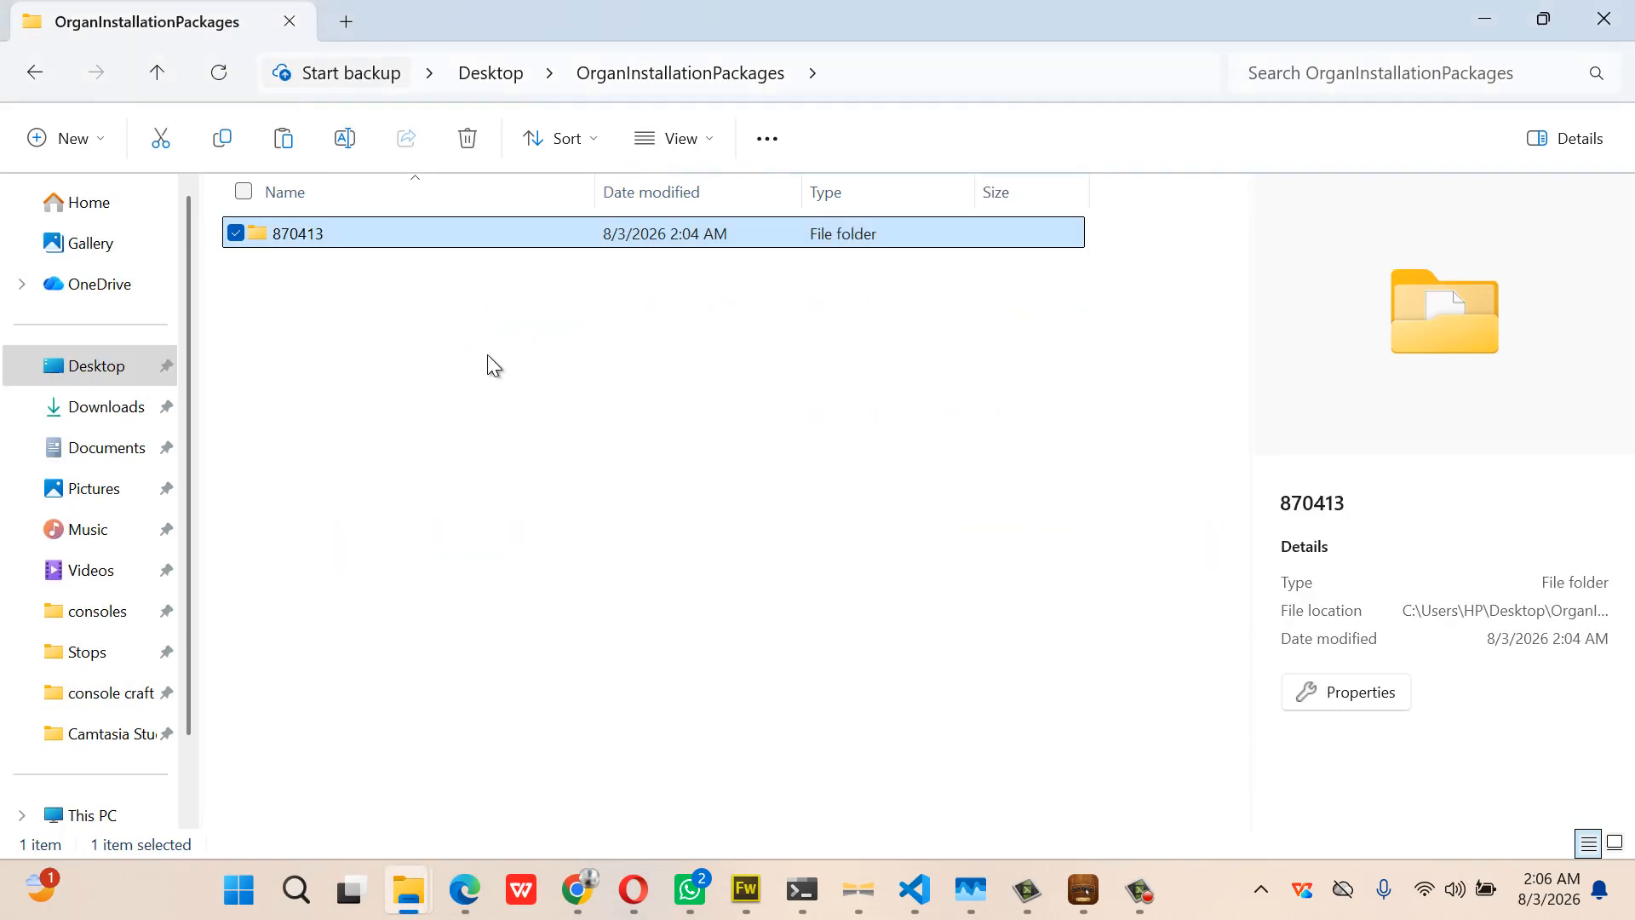
Select stAnnes.CustomOrgan_Hauptwerk_xml in the Desktop's OrganDefinitions folder
left_click(490, 73)
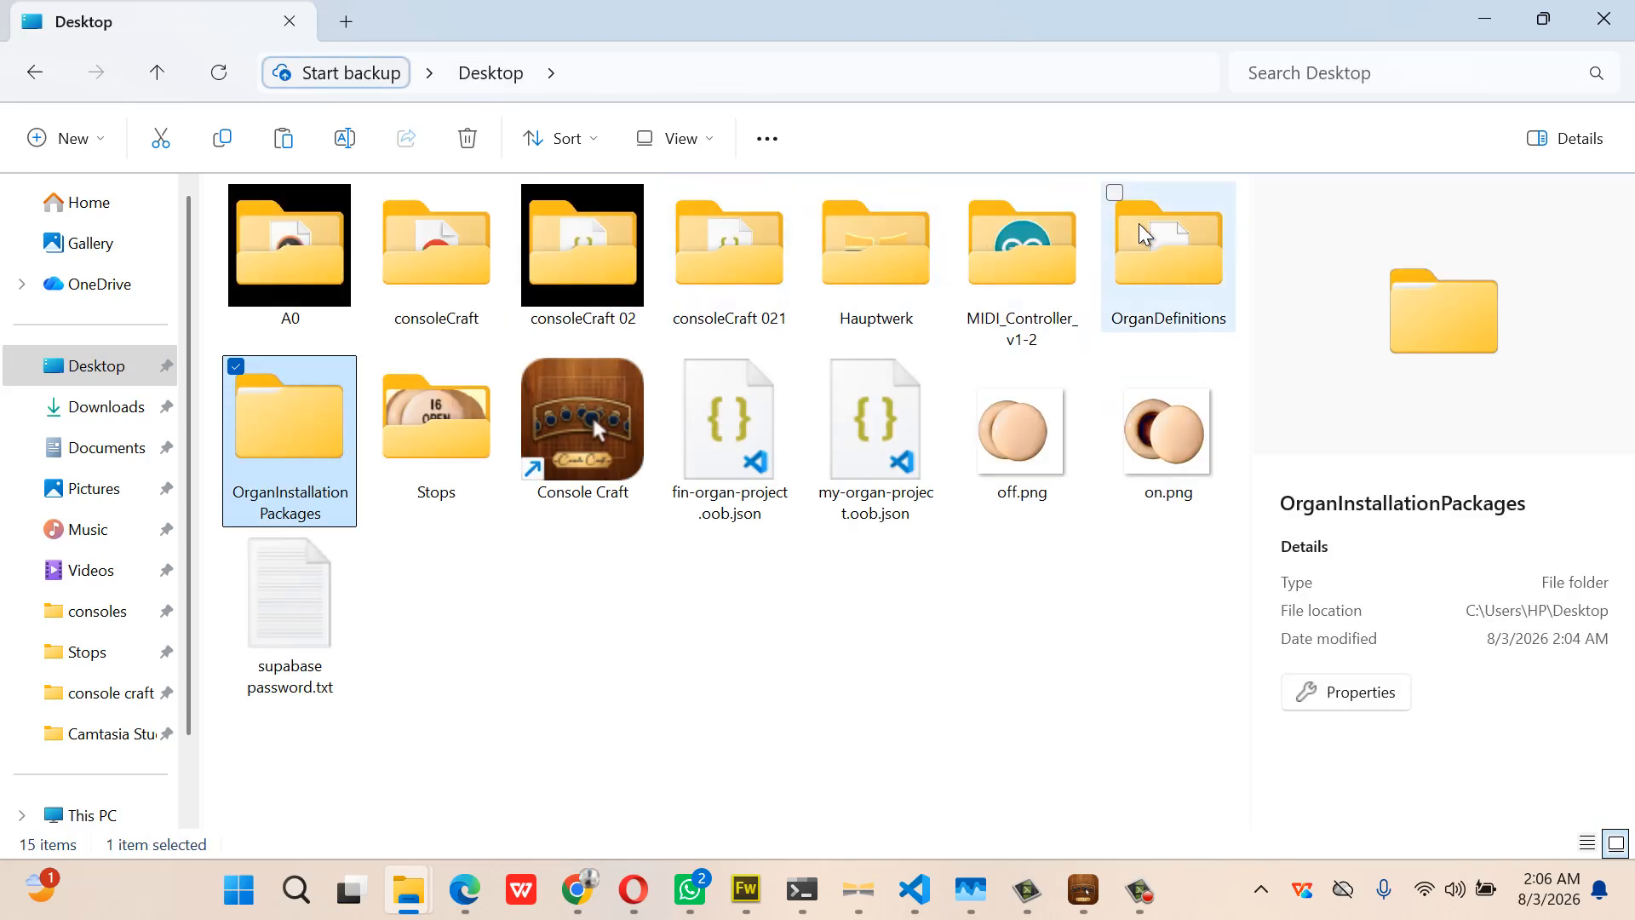
double_click(1146, 234)
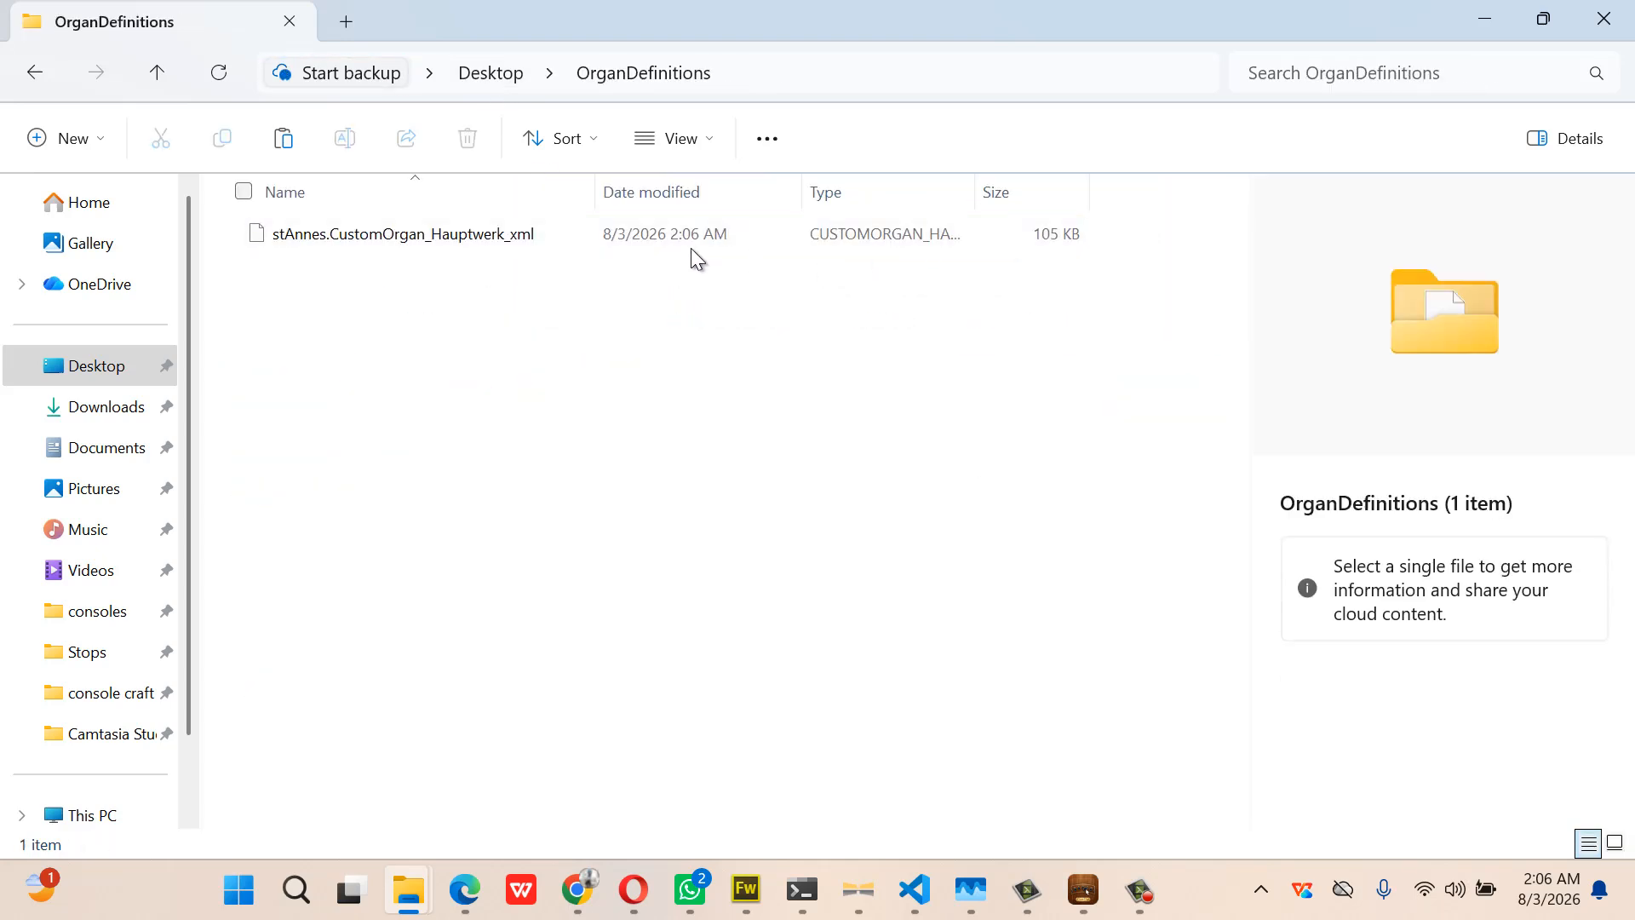
left_click(681, 244)
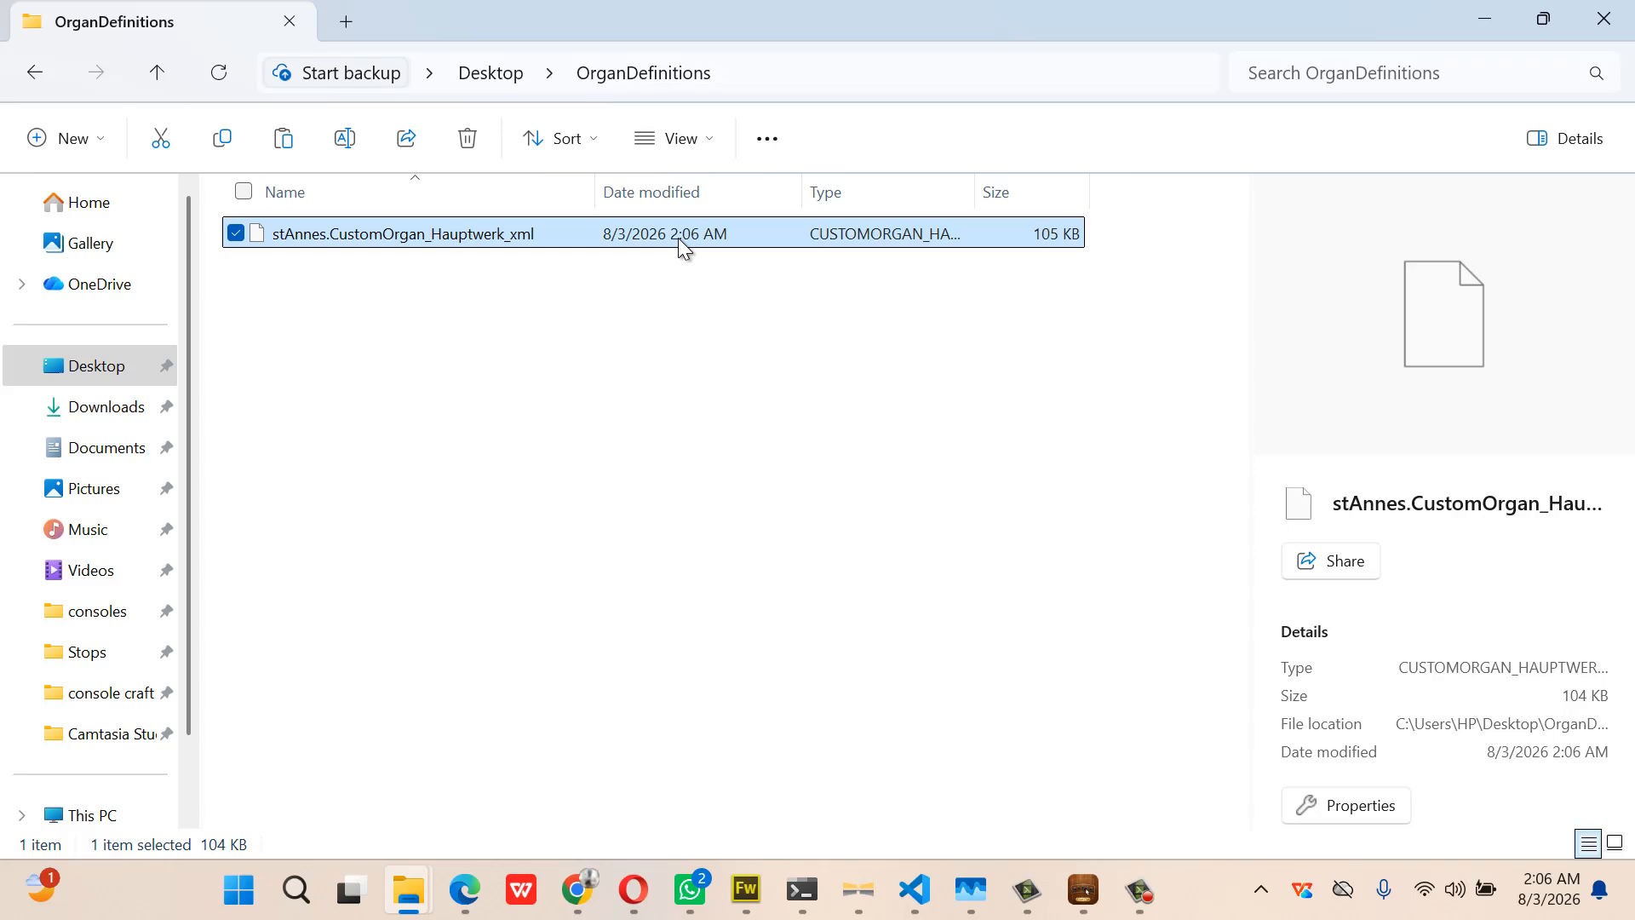
Paste it into Hauptwerk's CustomOrganDefinitions folder, replacing the existing file, then return to Console Craft
mouse_move(408, 890)
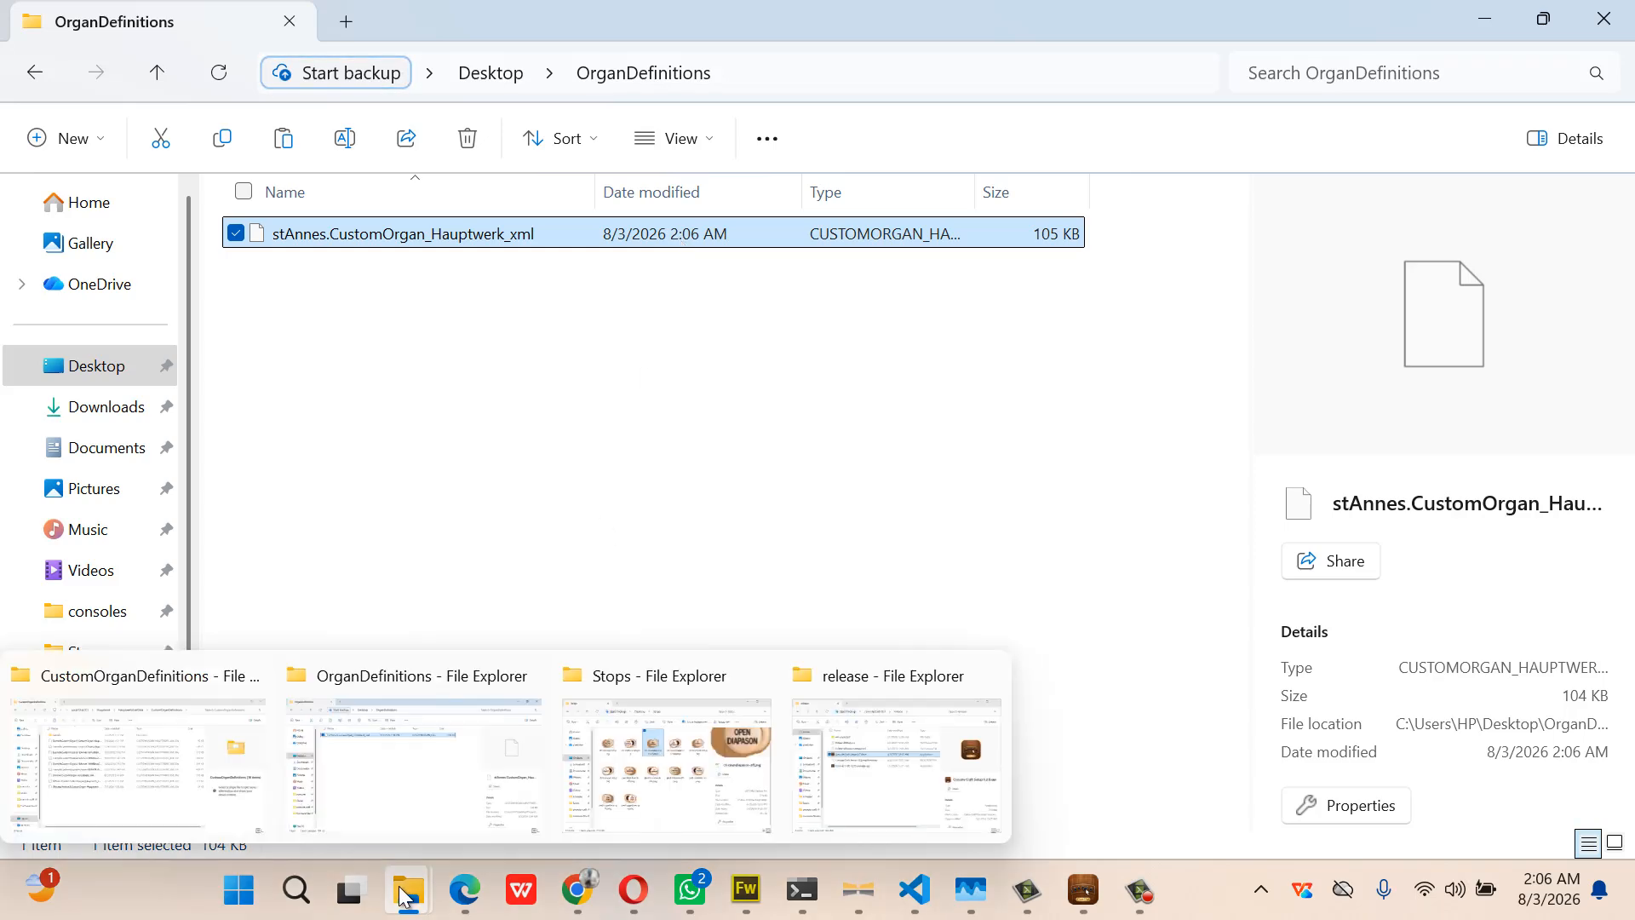
left_click(220, 803)
key("ctrl+v")
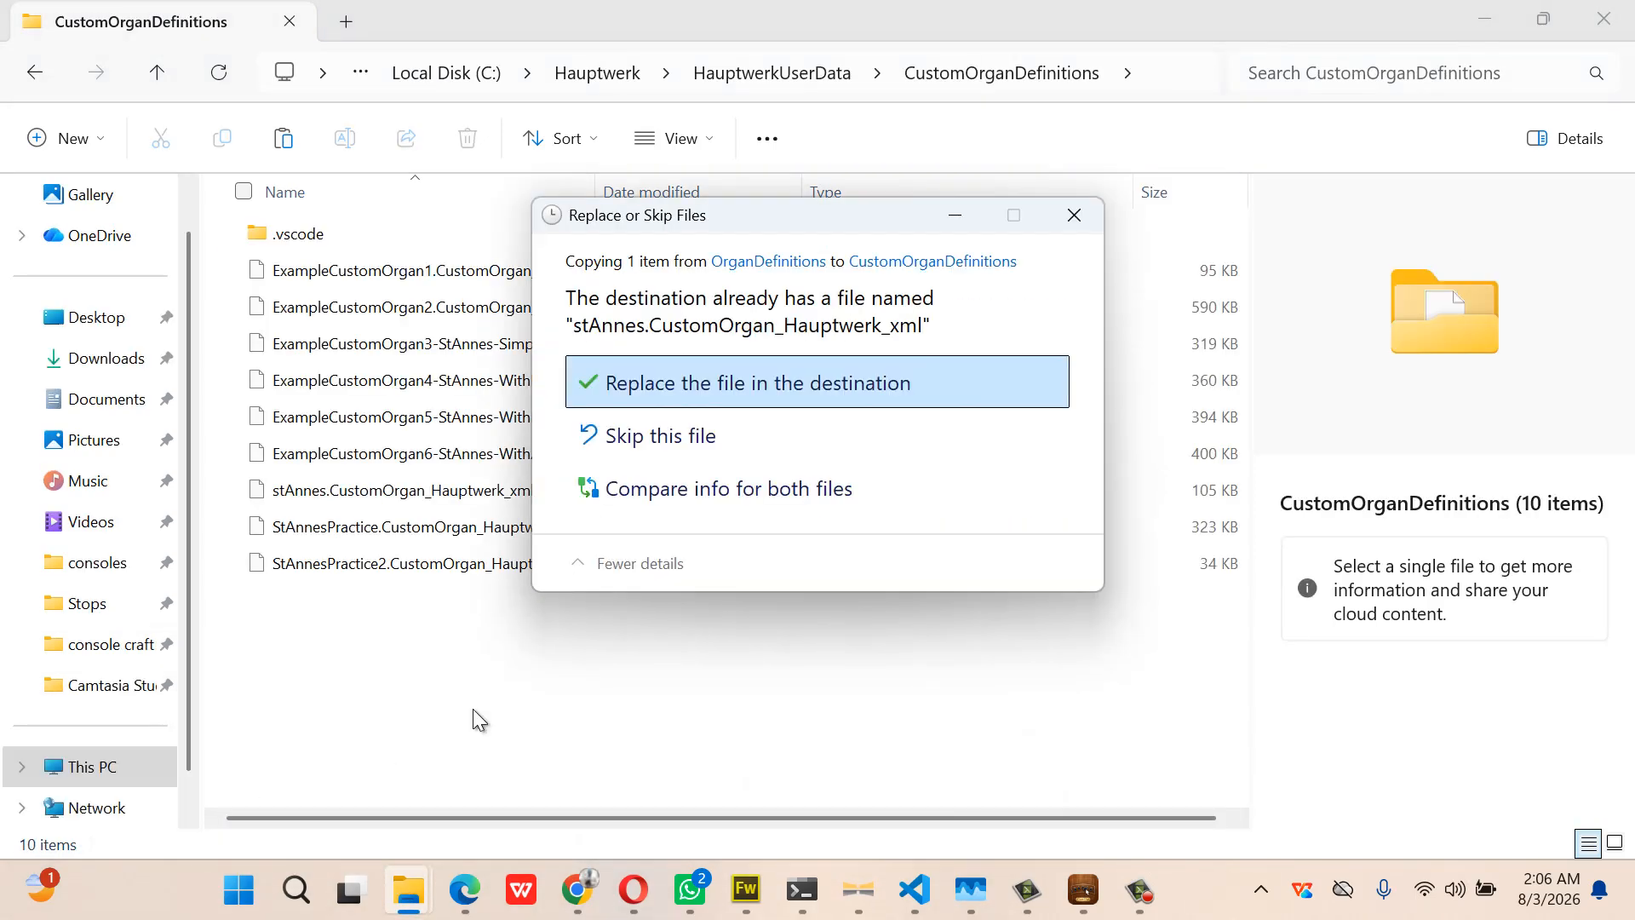
left_click(750, 385)
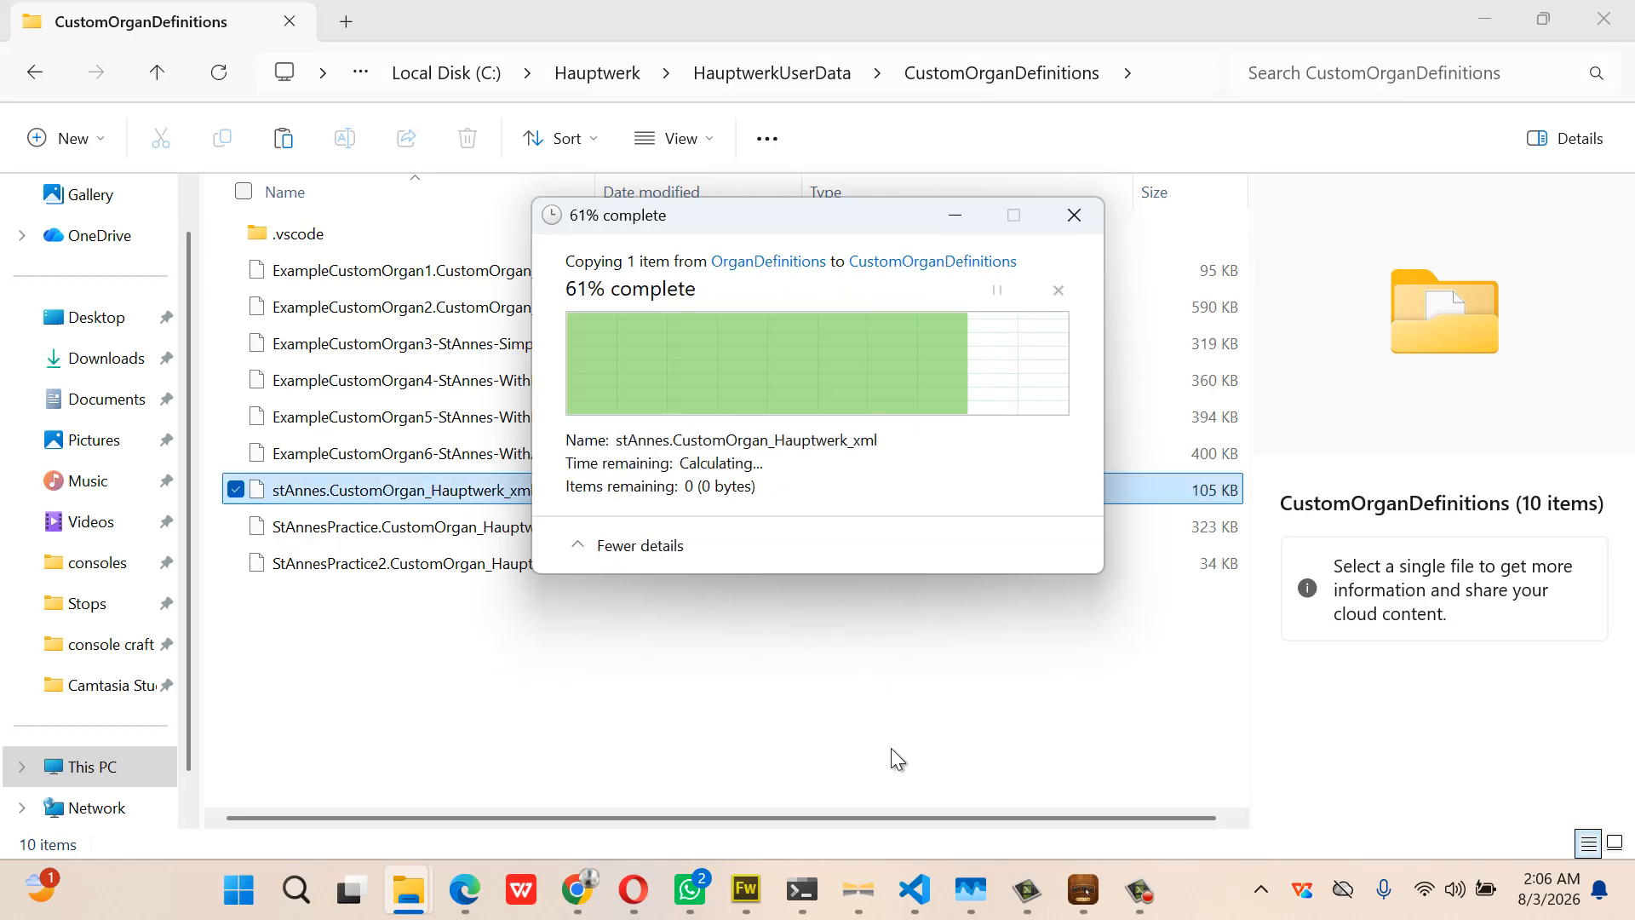
mouse_move(1075, 886)
left_click(1066, 841)
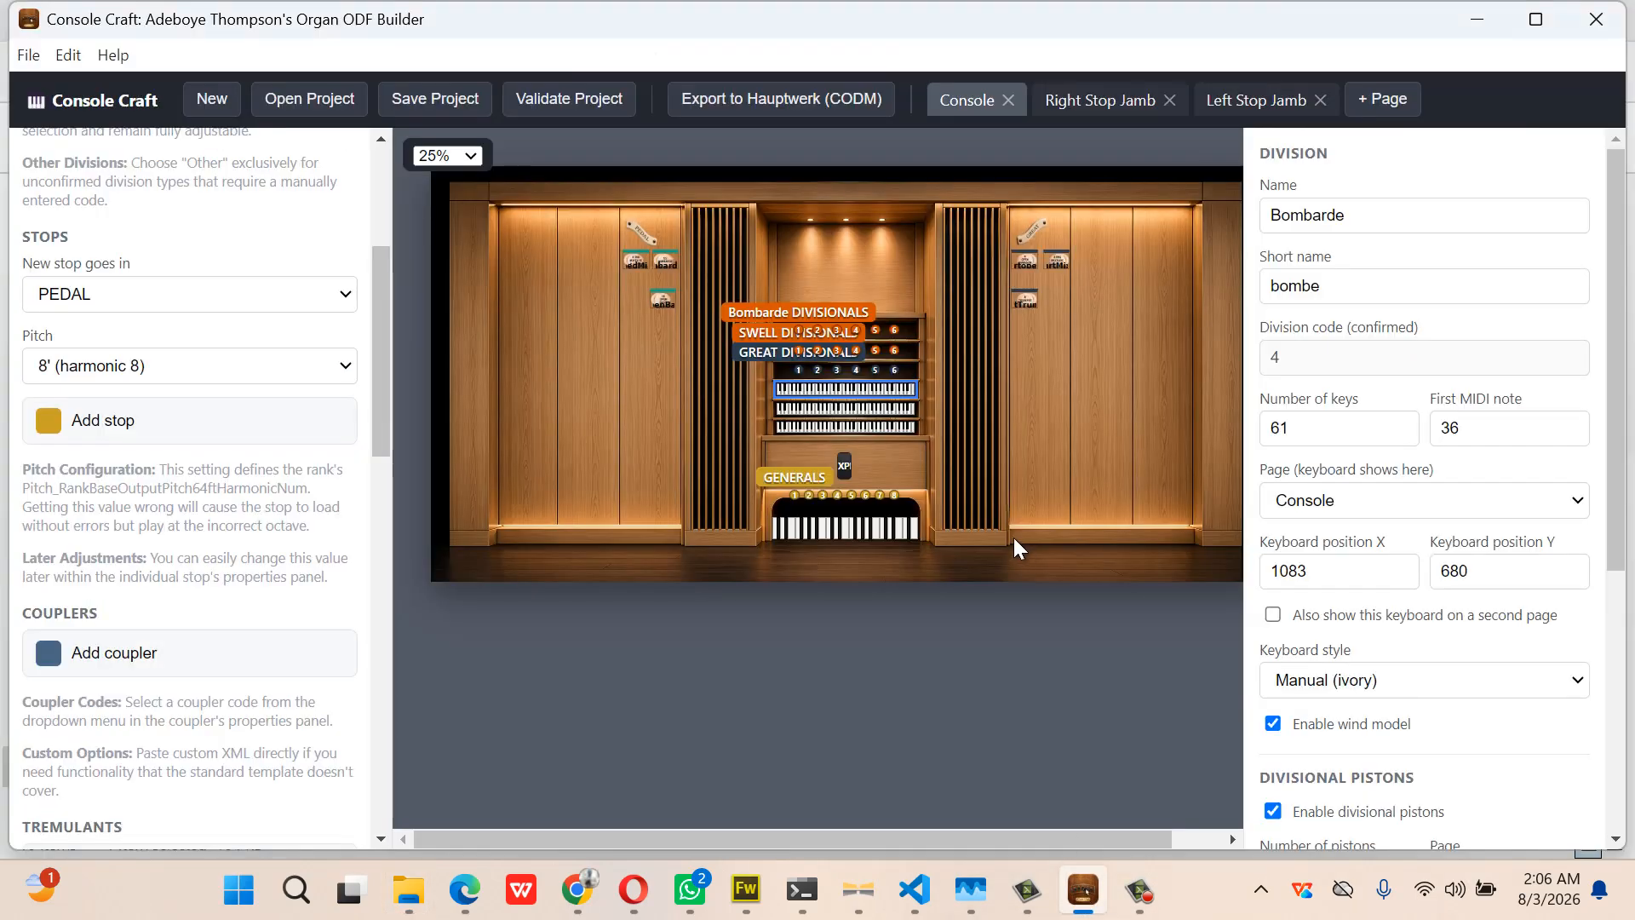
Load the stAnnes custom organ via Design tools, accepting the design and rank audio options
left_click(869, 889)
left_click(724, 39)
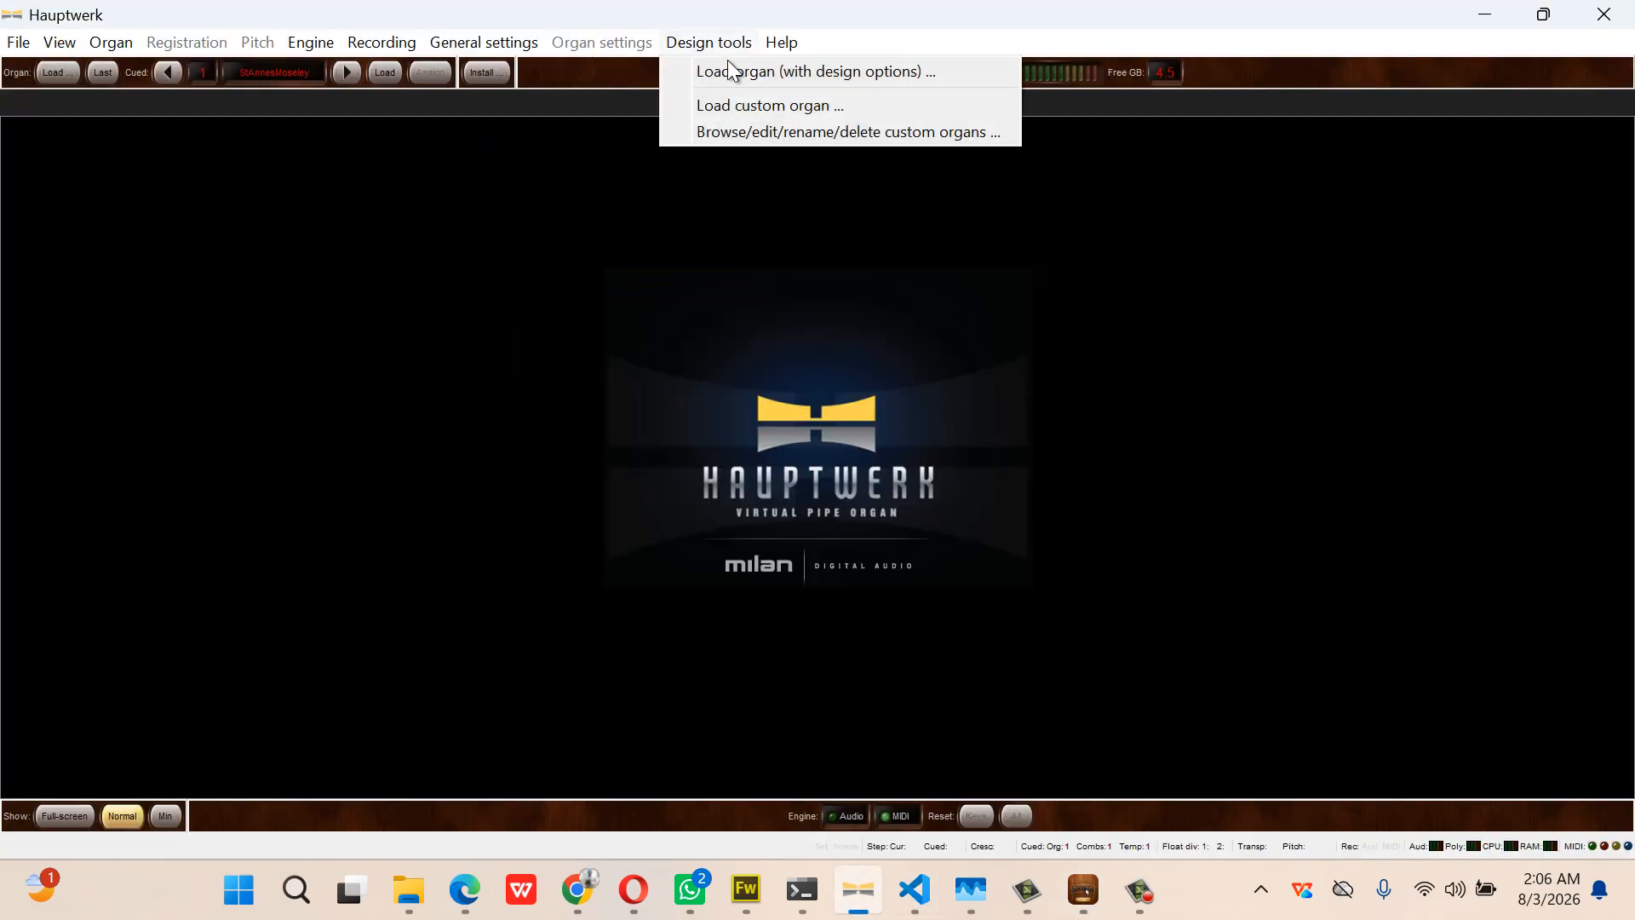
left_click(733, 102)
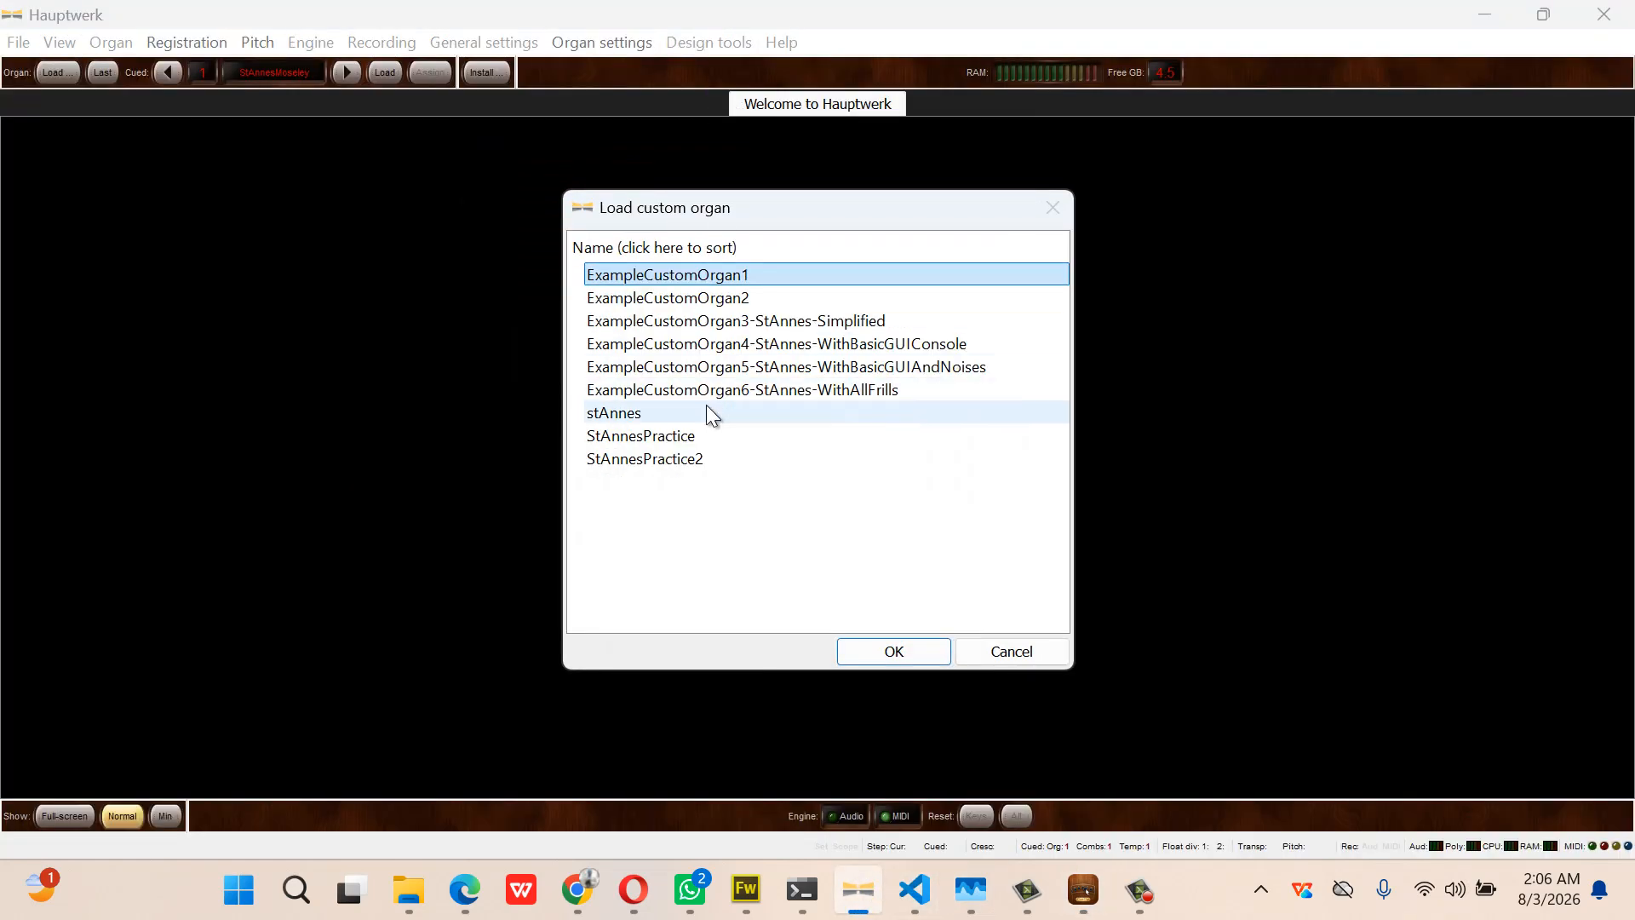
left_click(706, 410)
left_click(891, 644)
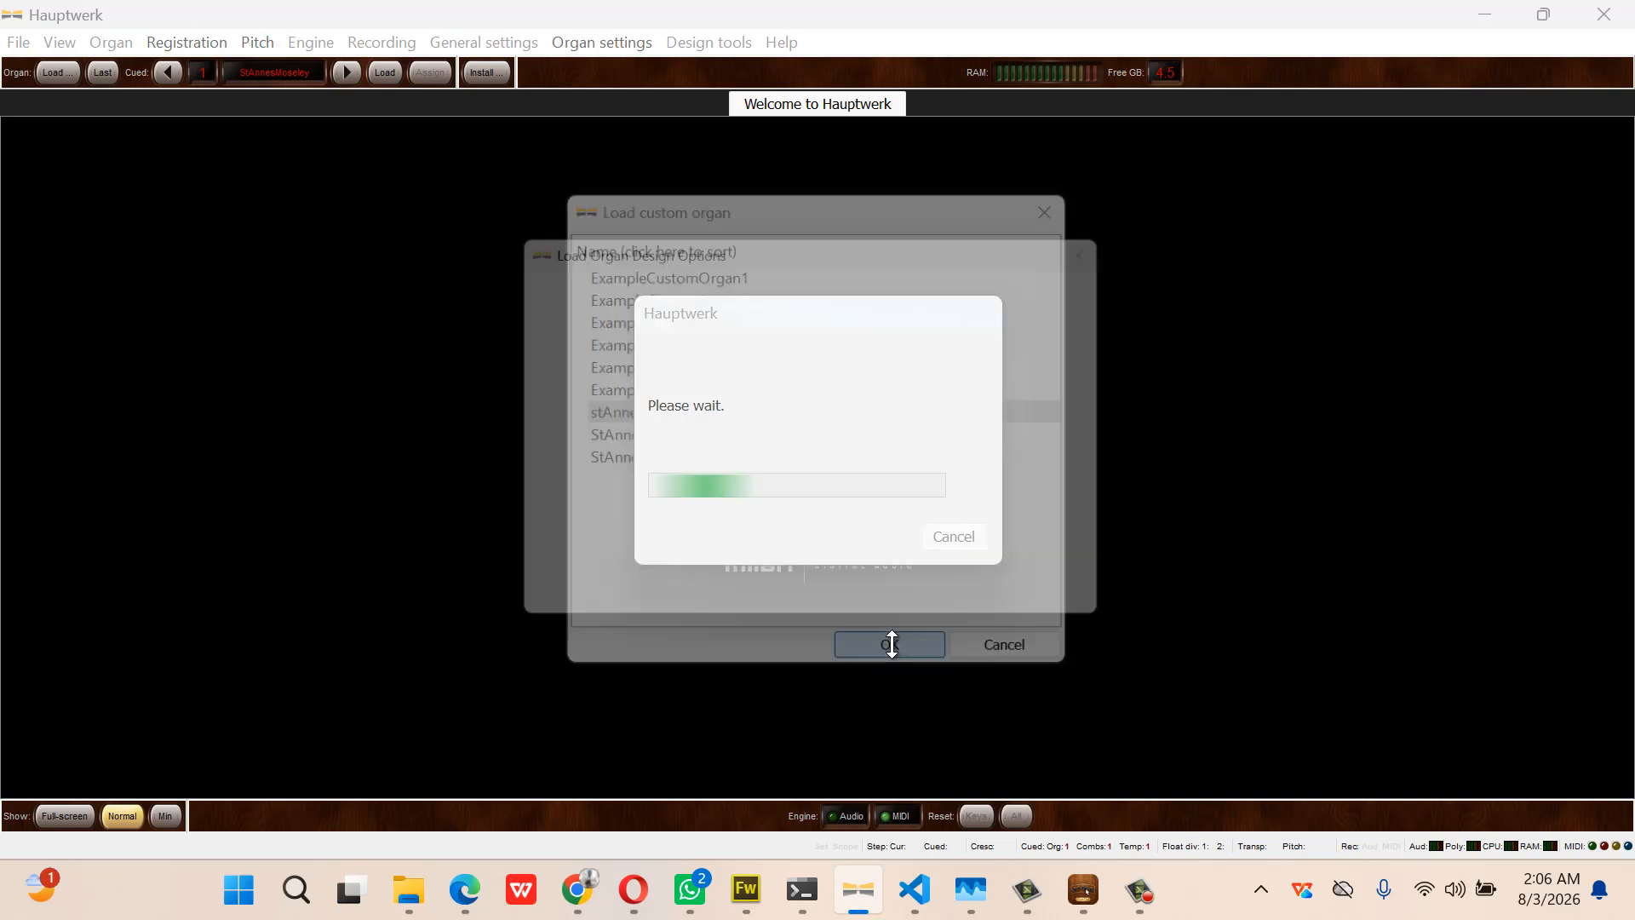
left_click(923, 610)
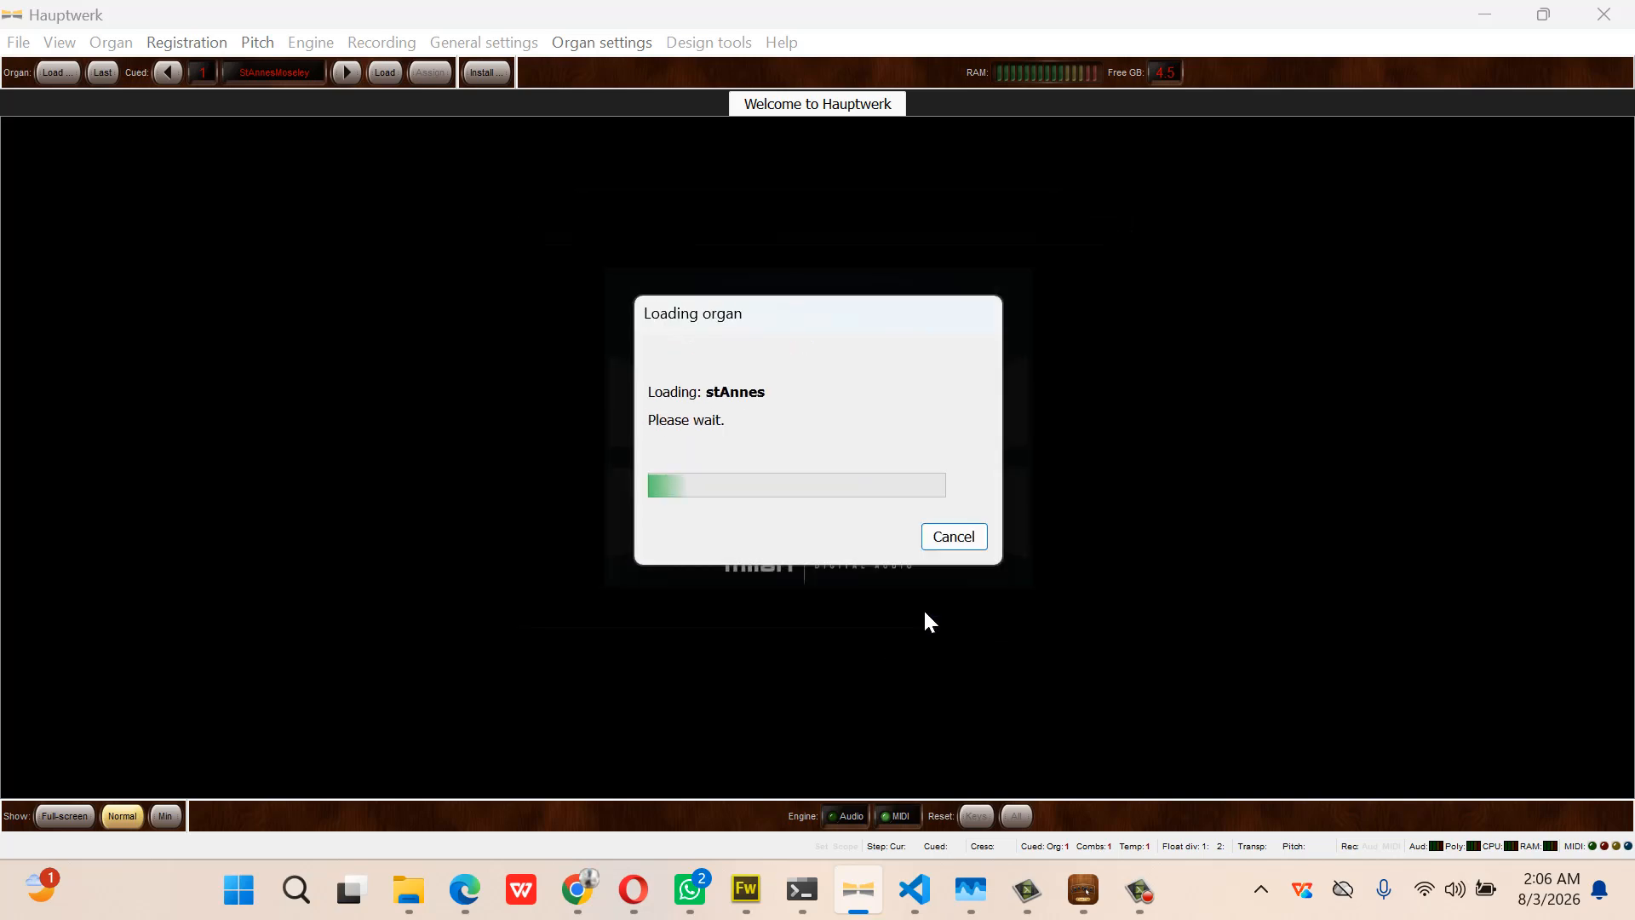
left_click(1027, 690)
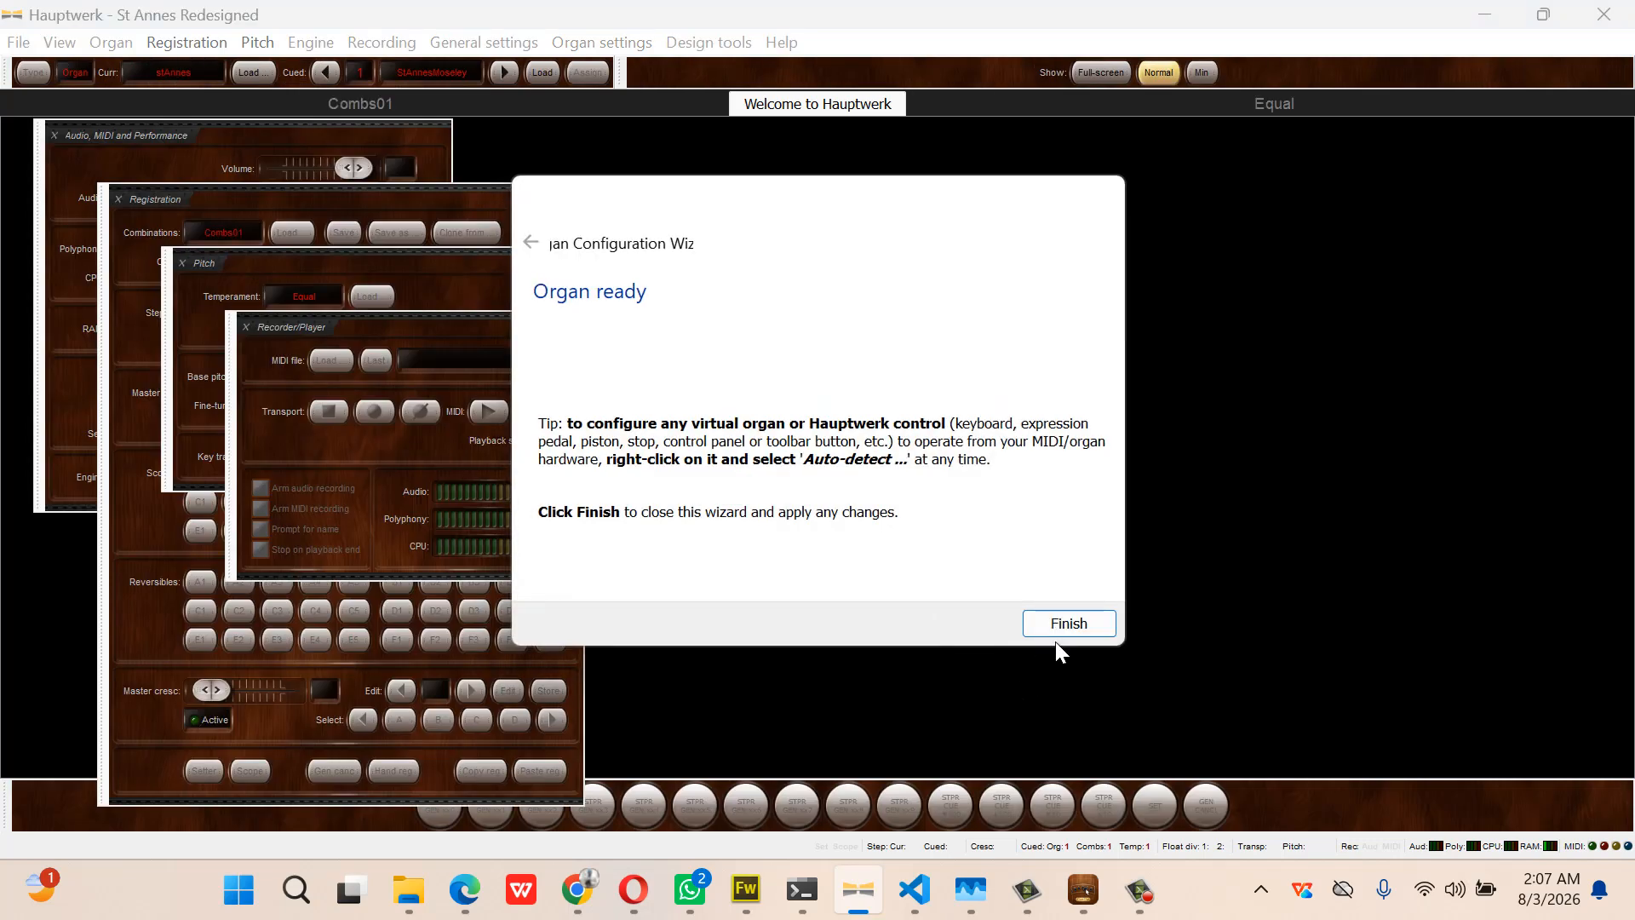
Finish the wizard and close the Recorder/Player, Pitch, Registration and Audio panels
left_click(1071, 628)
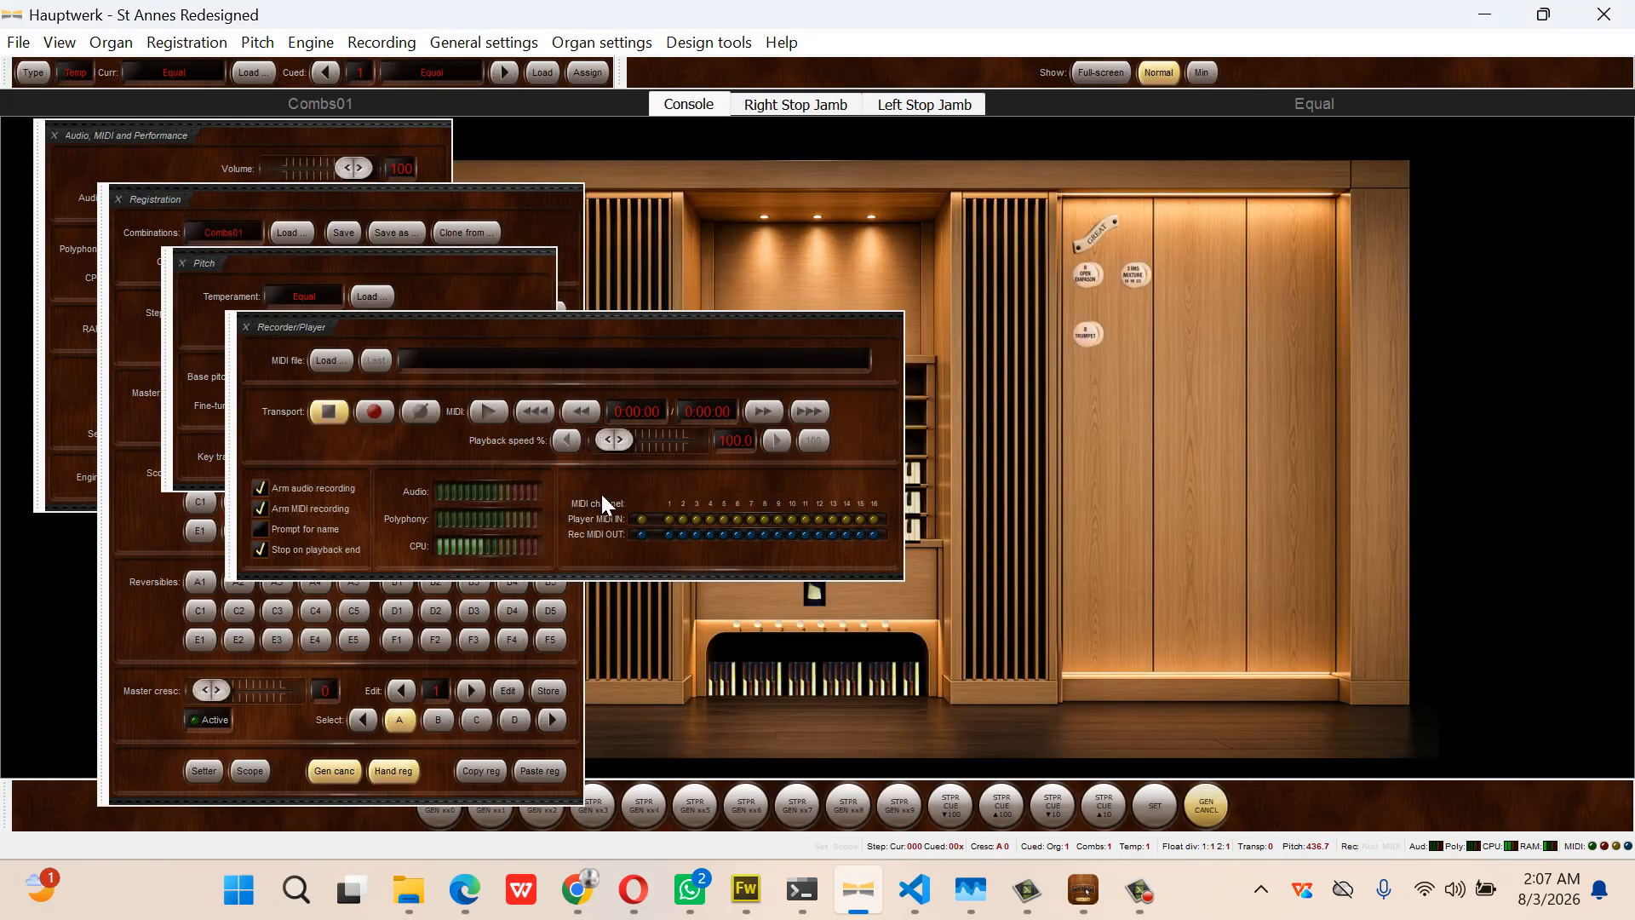
left_click(249, 324)
left_click(183, 262)
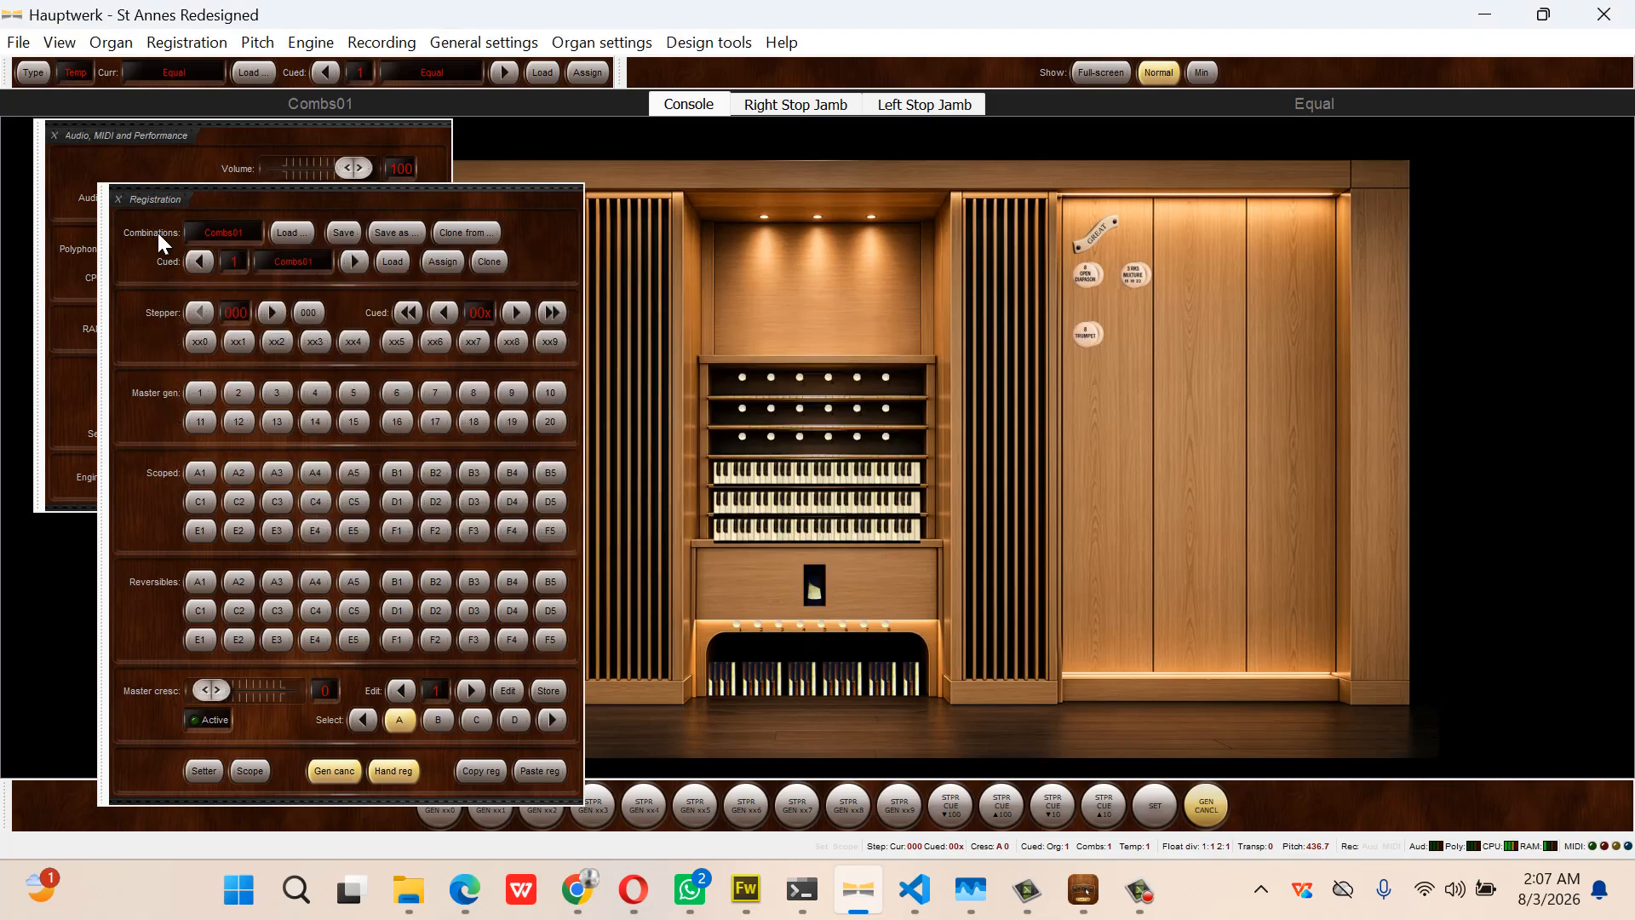
left_click(119, 198)
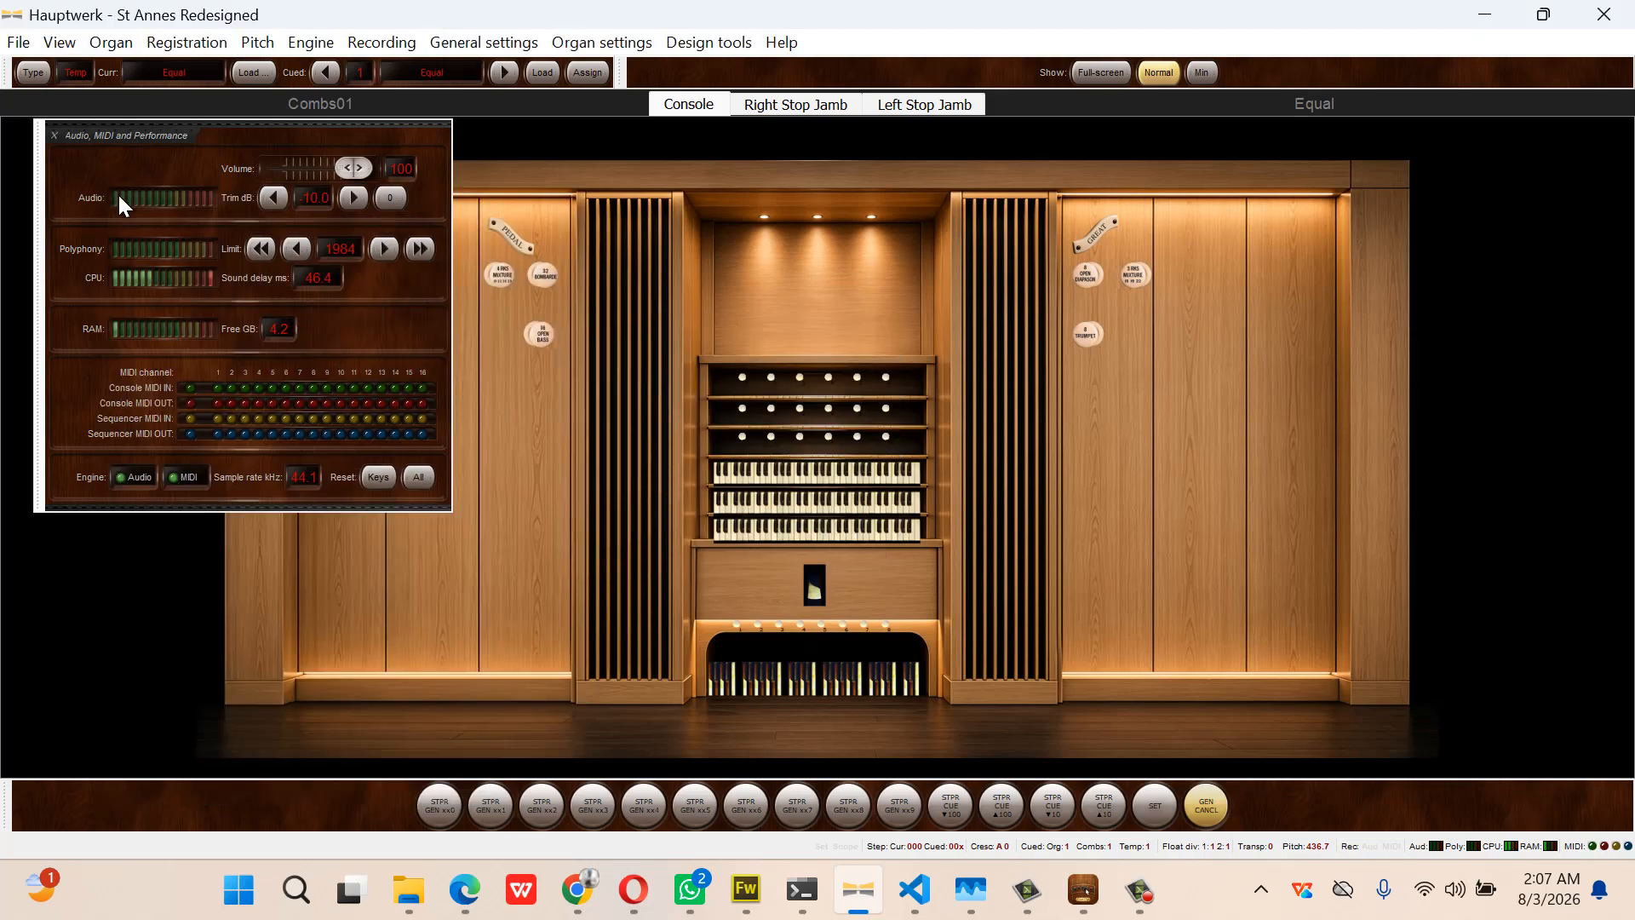
left_click(55, 135)
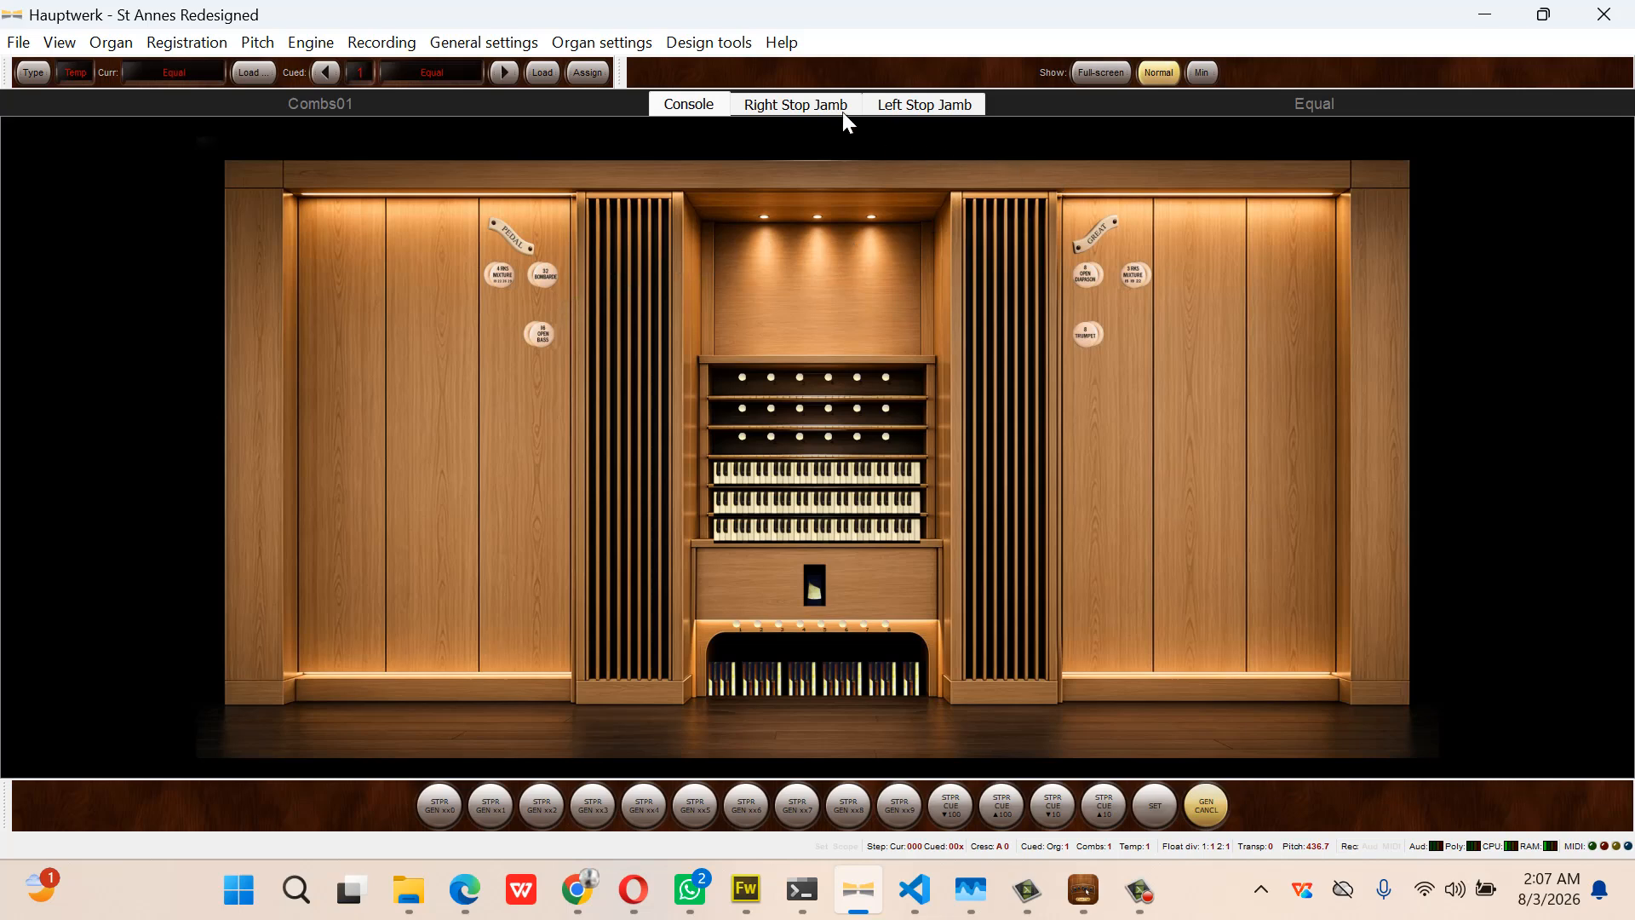
View the Right Stop Jamb and Left Stop Jamb pages, then return to the Console page
left_click(815, 100)
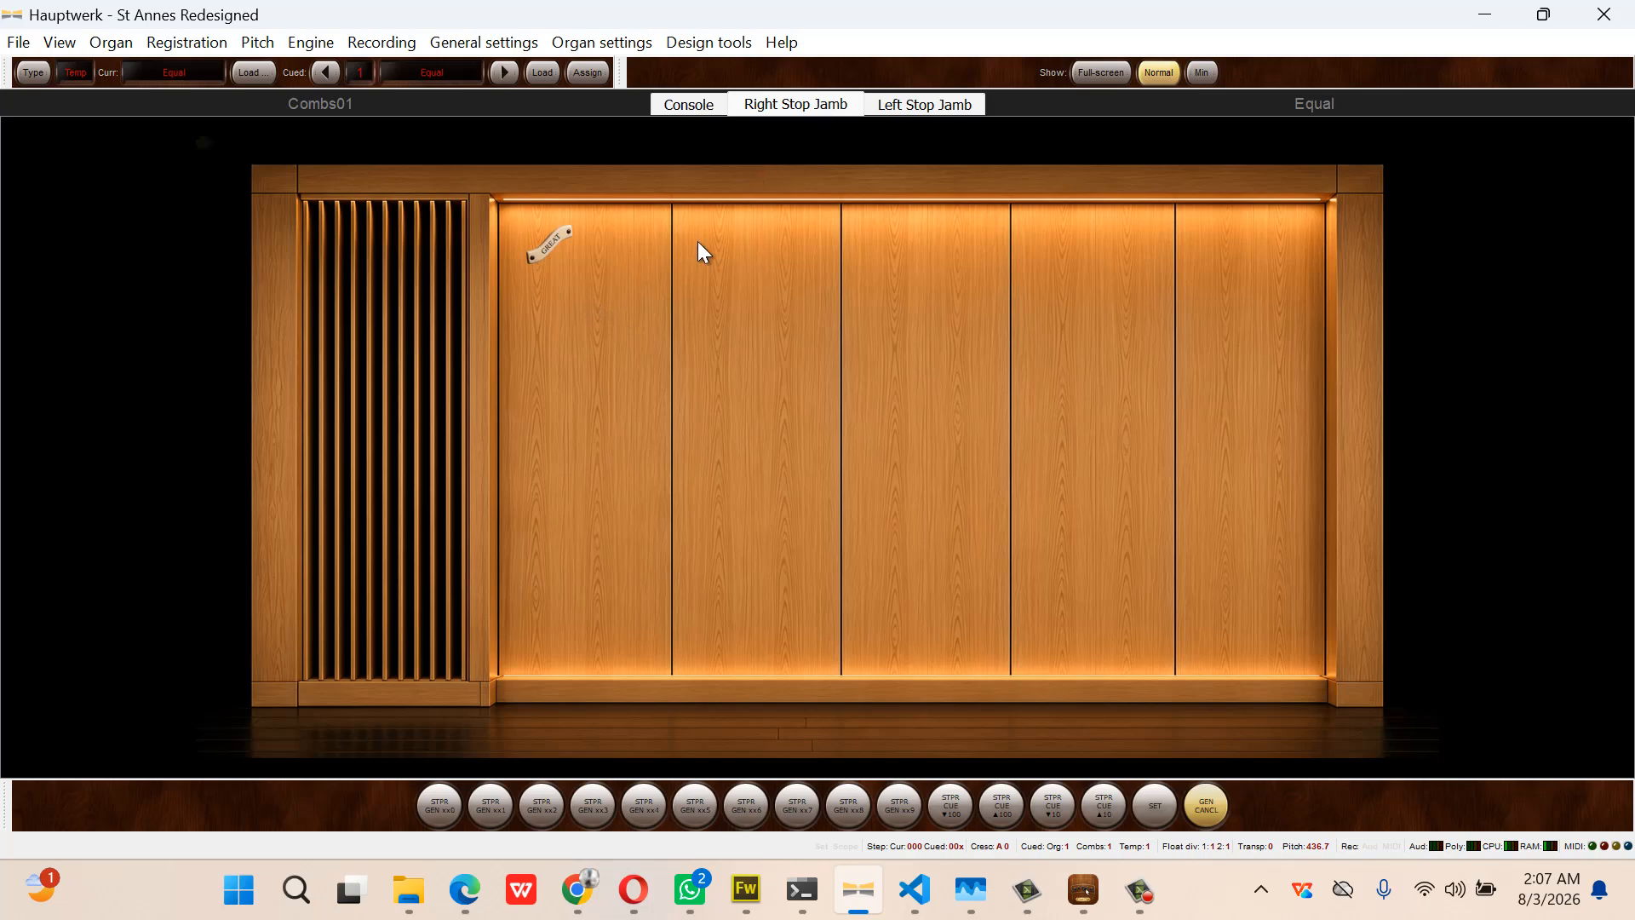
left_click(927, 105)
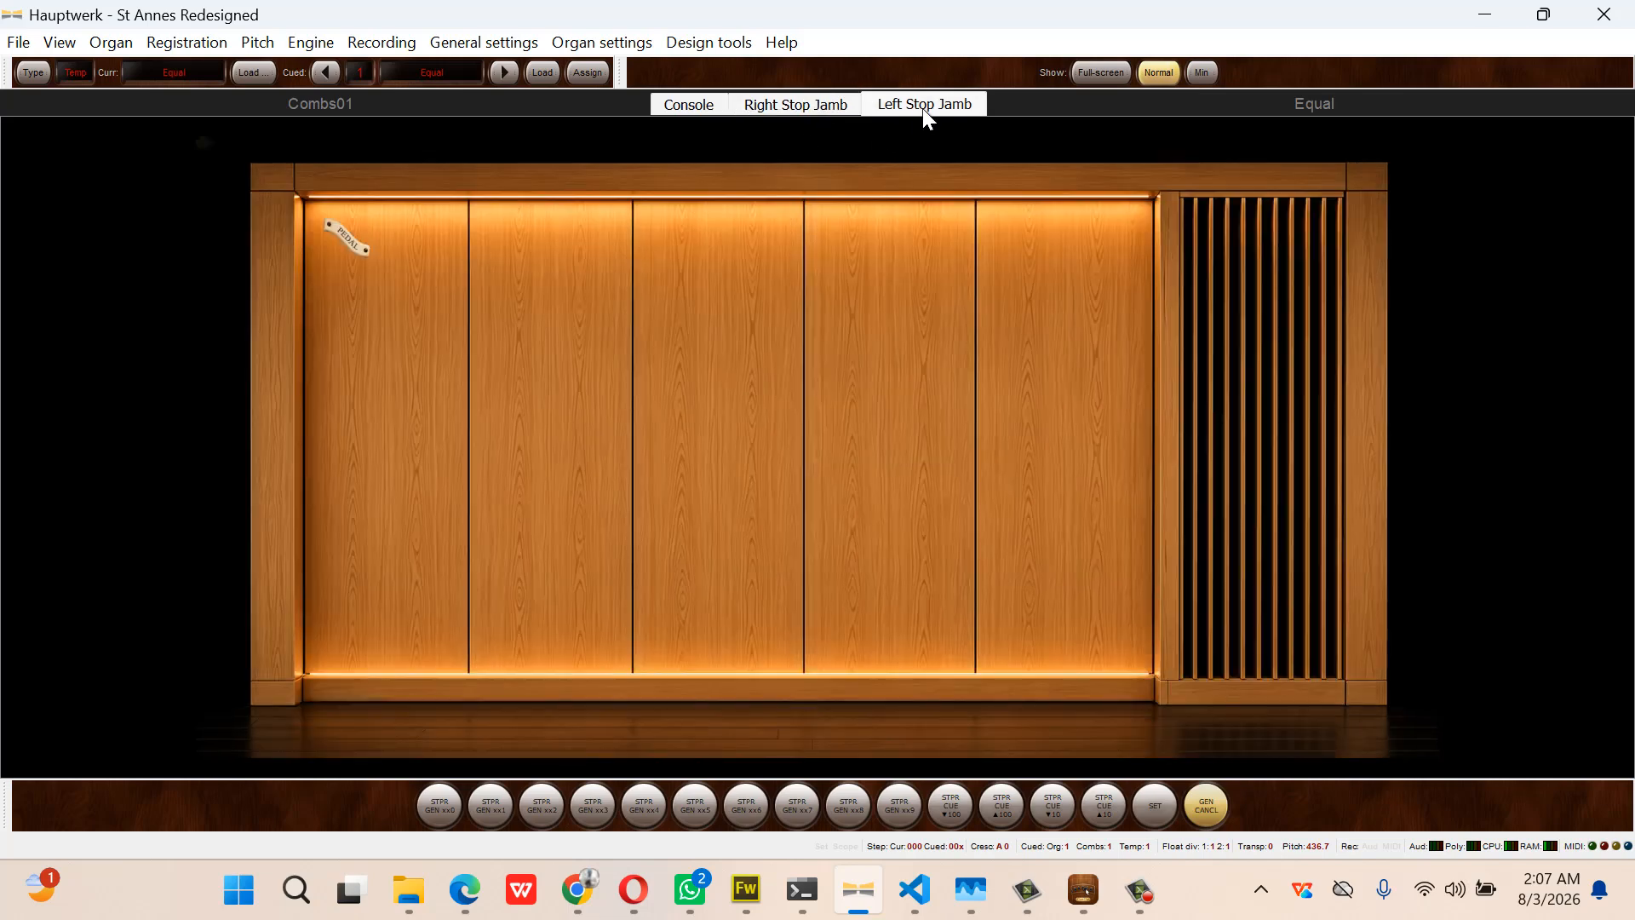
left_click(692, 103)
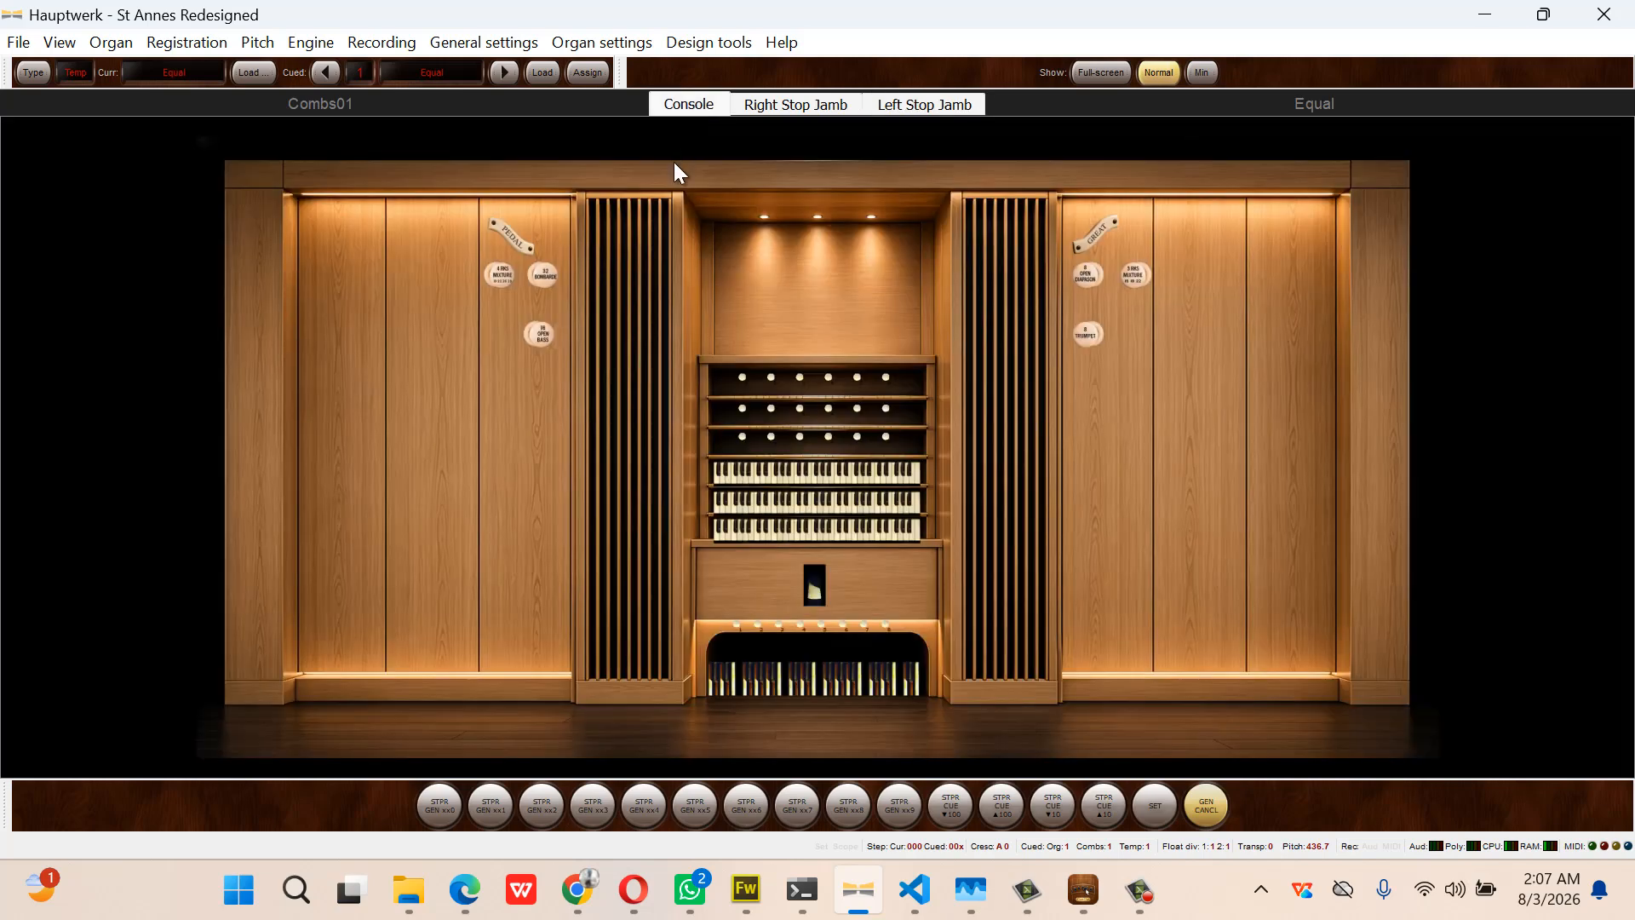
Draw the 32 Bombarde and 16 Open Bass stops, clearing them with GEN CANCL and Escape
left_click(541, 280)
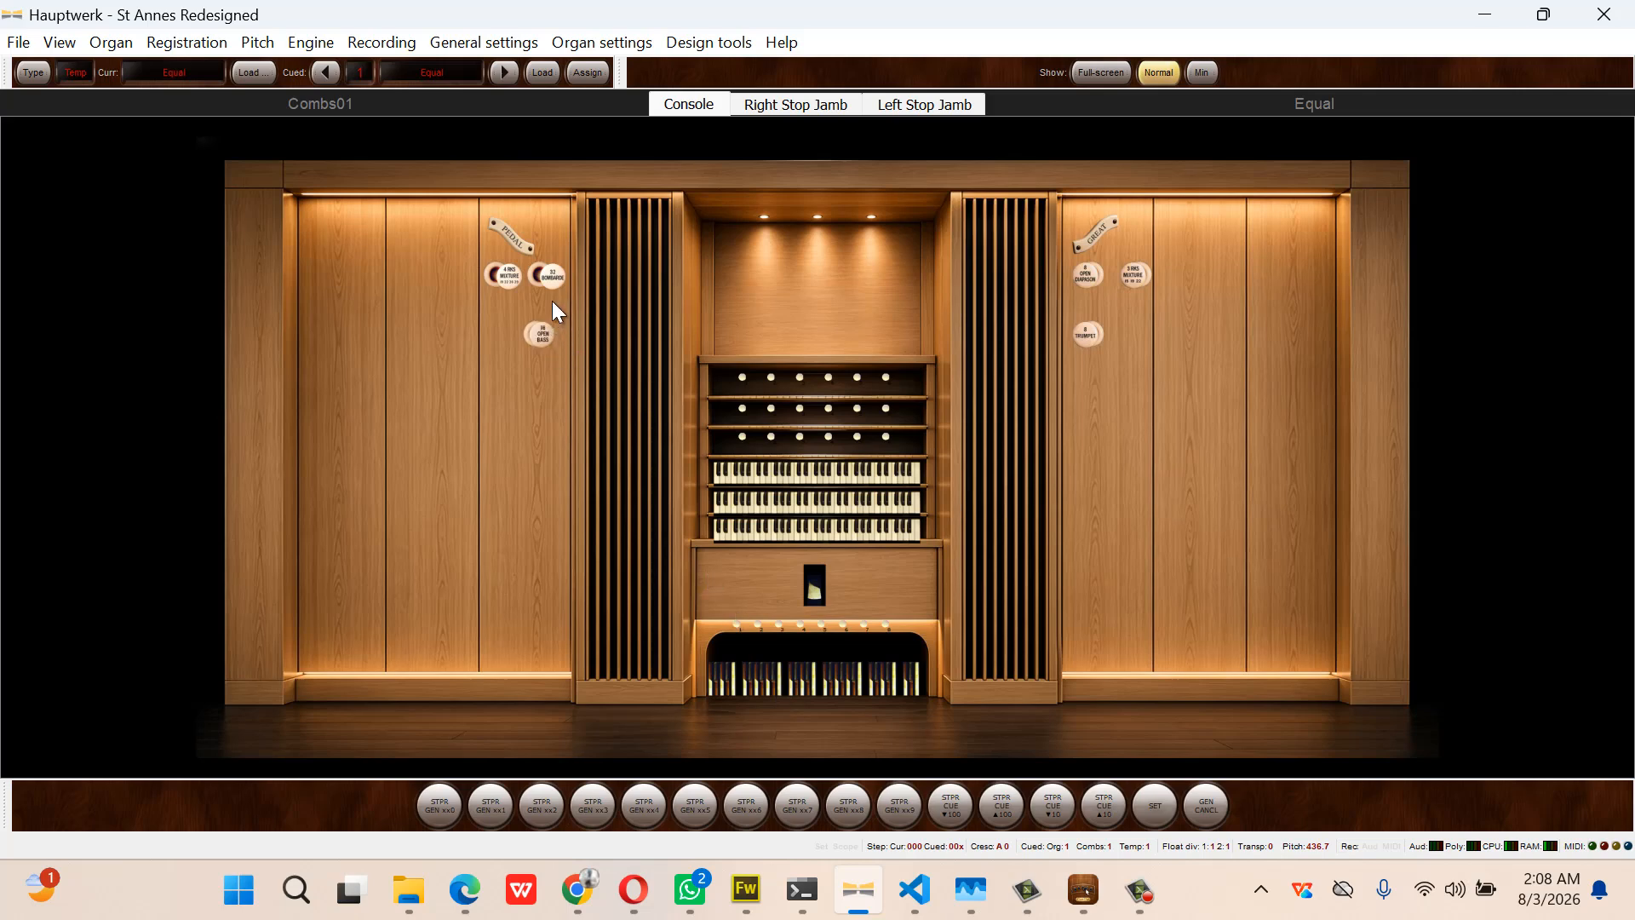
left_click(508, 274)
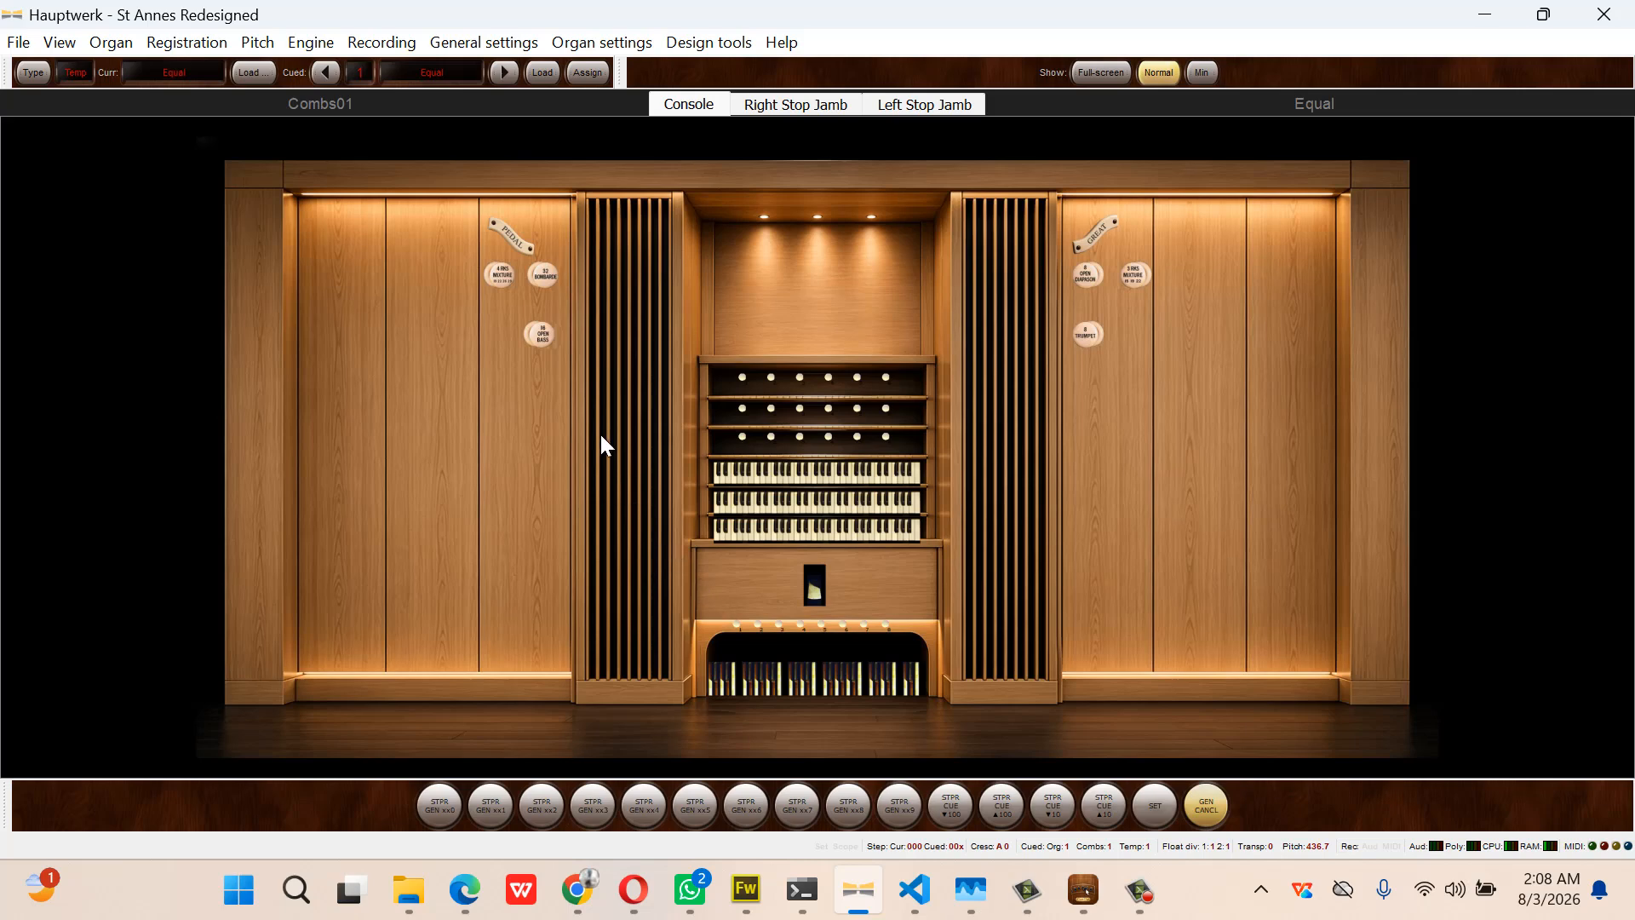
left_click(545, 334)
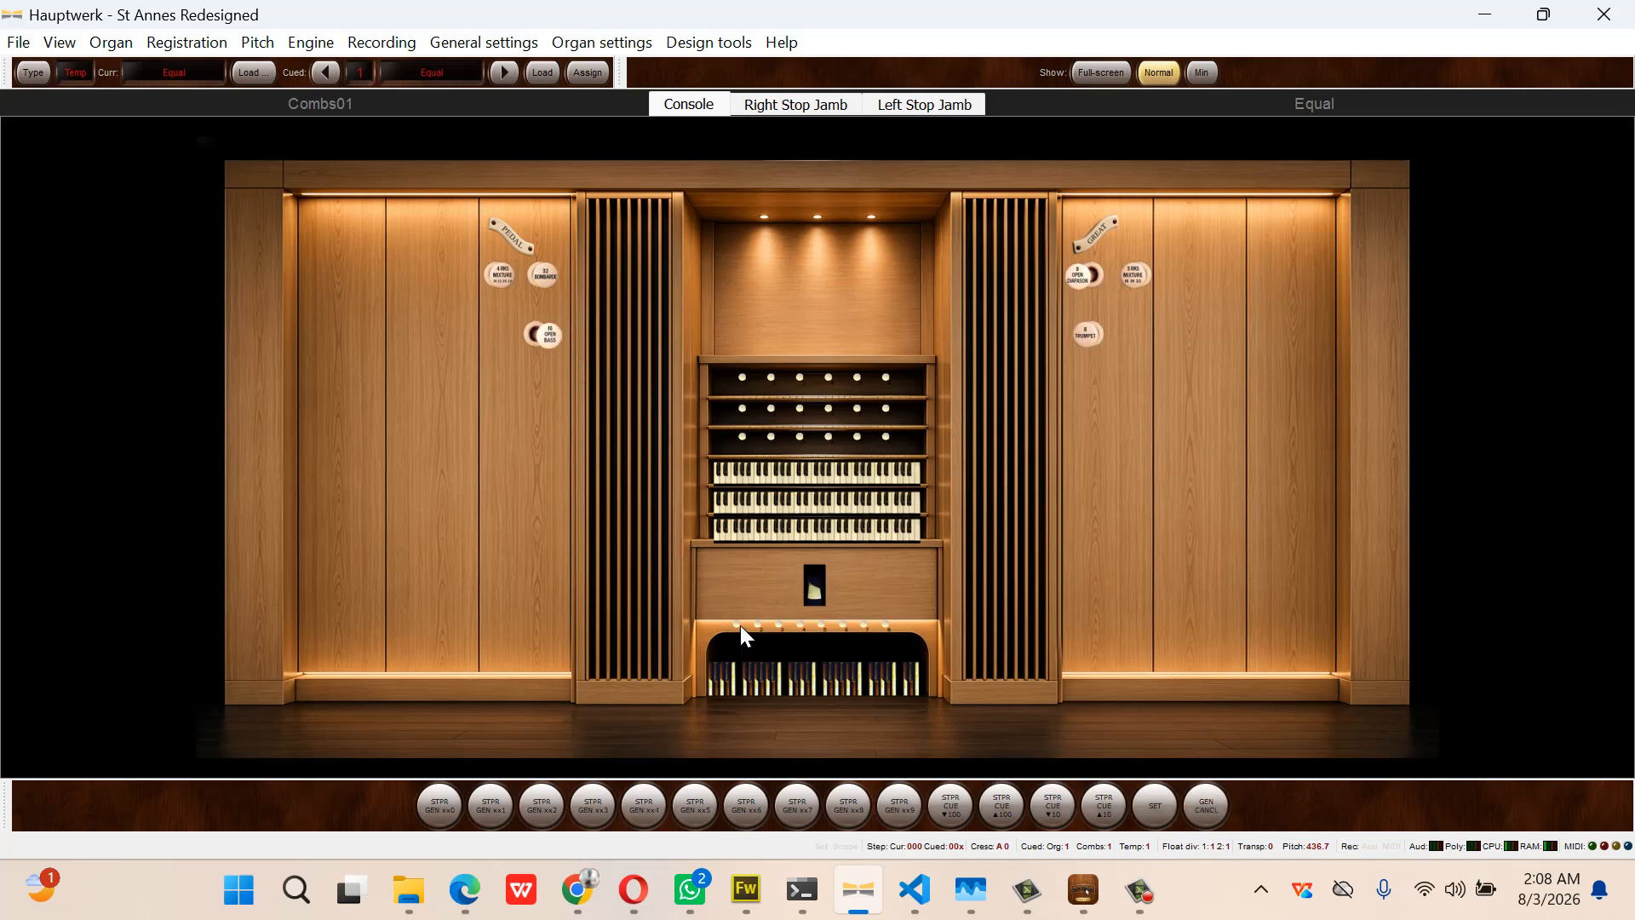
key("Escape")
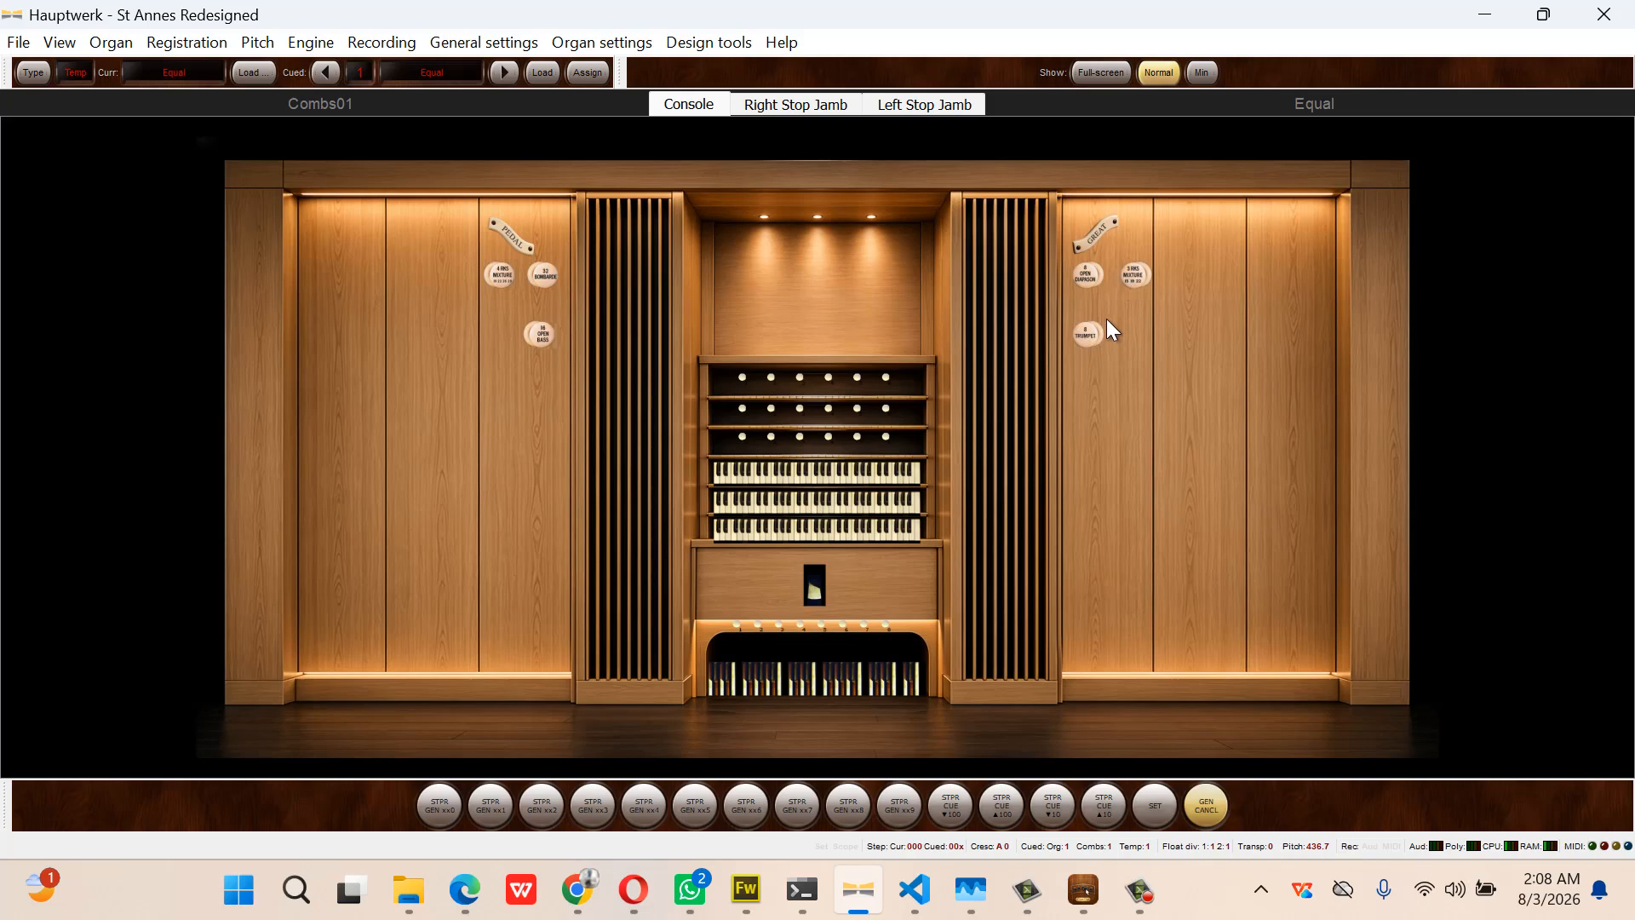
Draw and retract the 8' Trumpet, draw the 8' Open Diapason, then return to Console Craft
left_click(1089, 335)
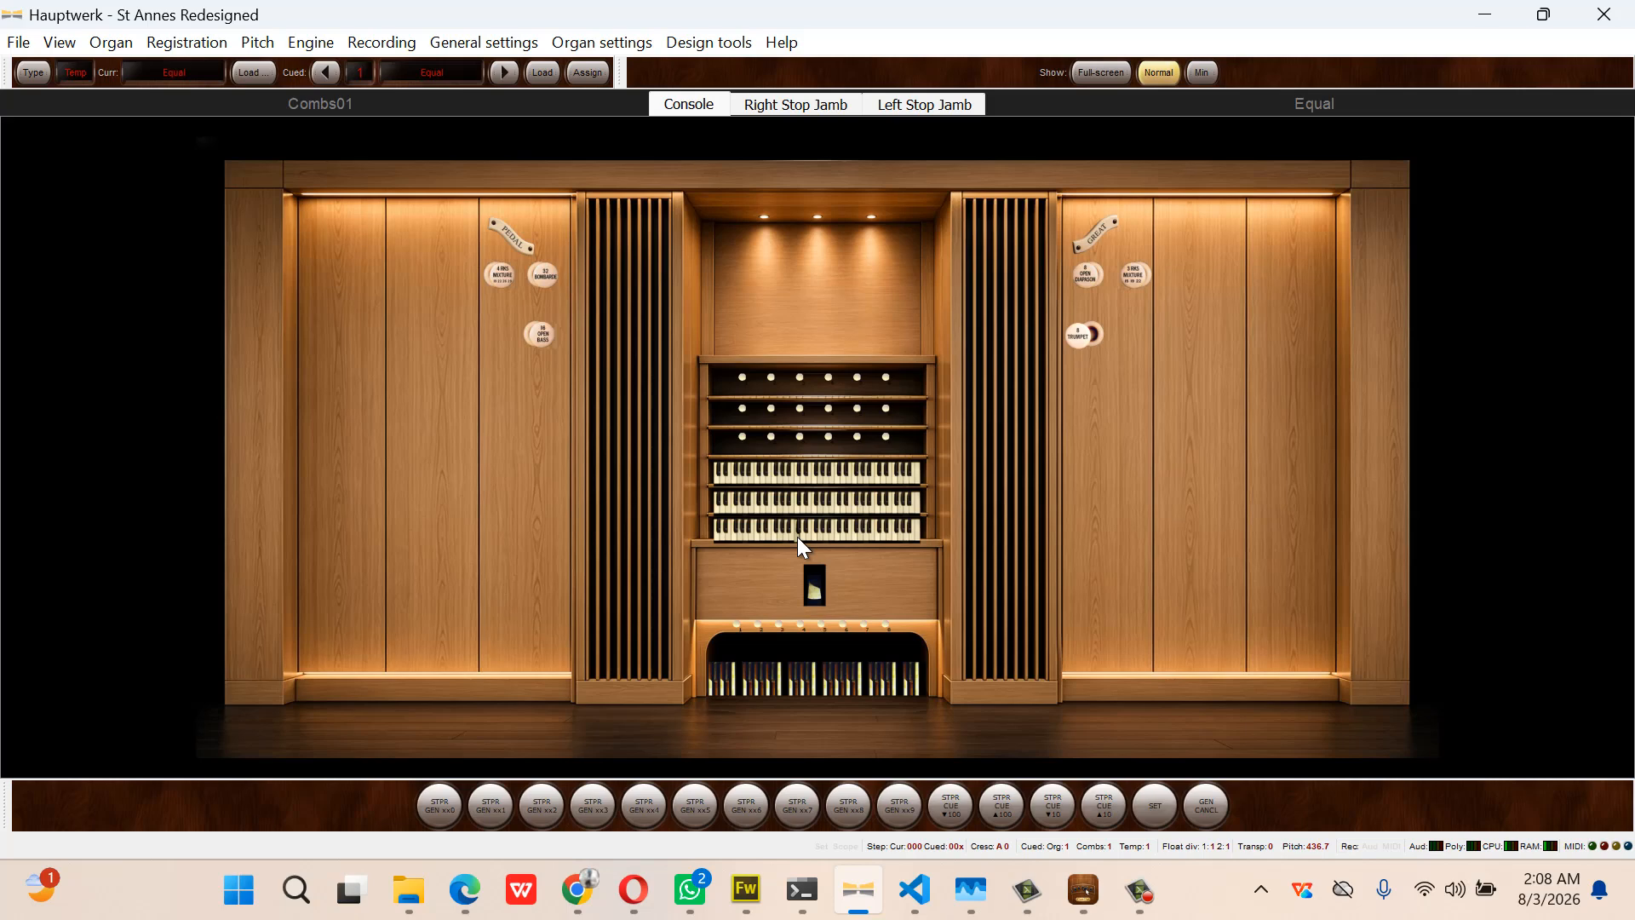
left_click(1081, 337)
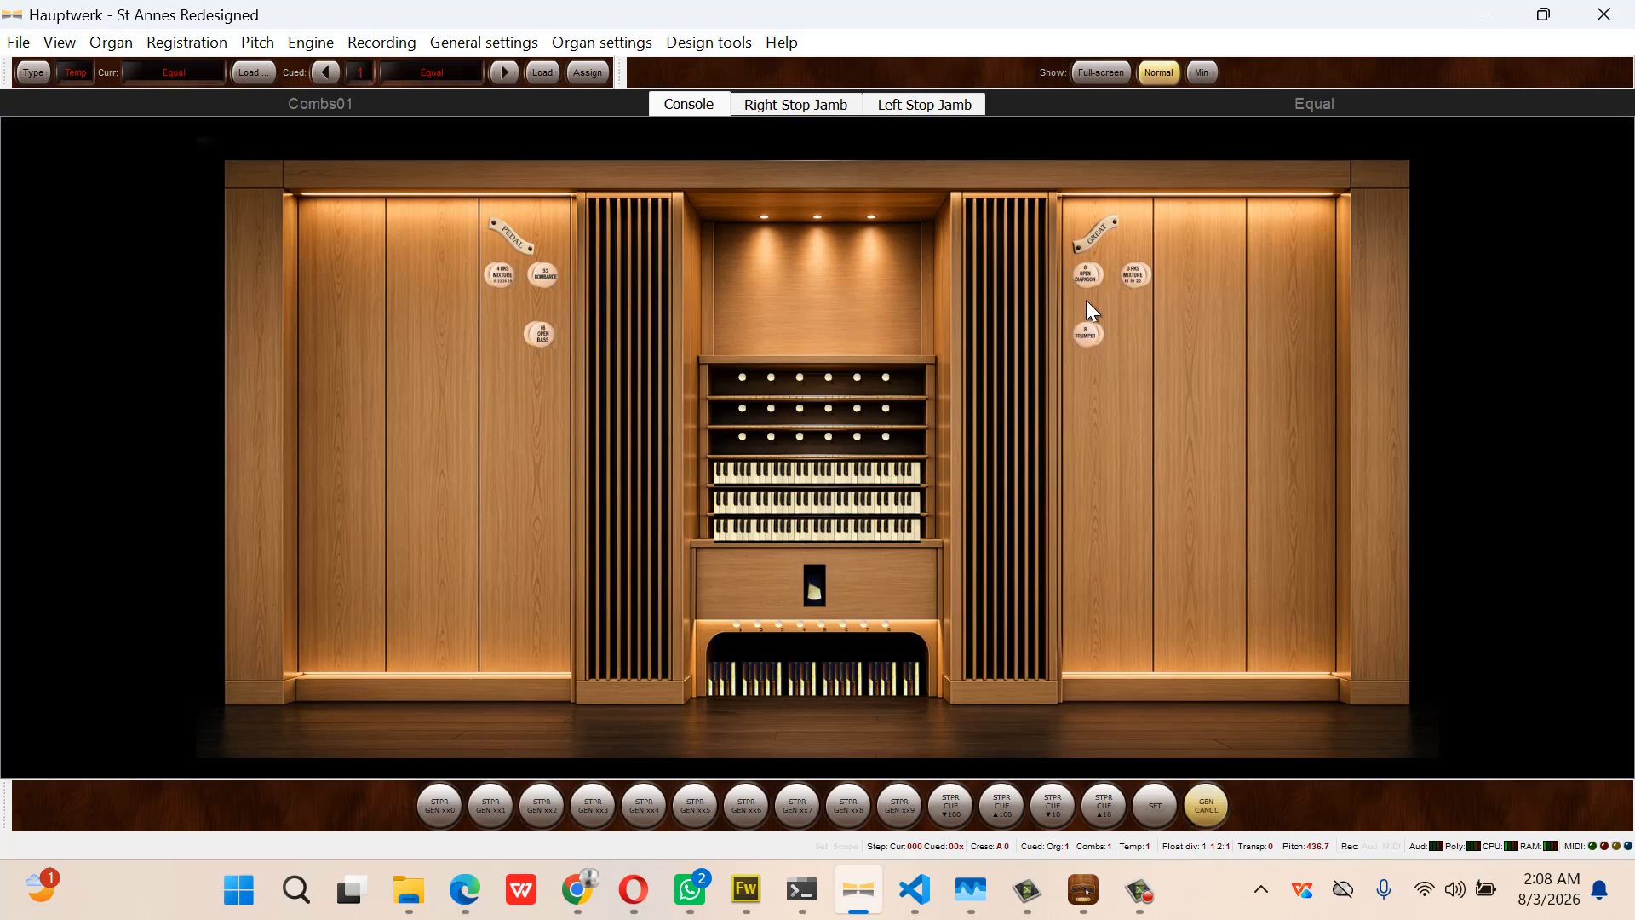
left_click(1086, 277)
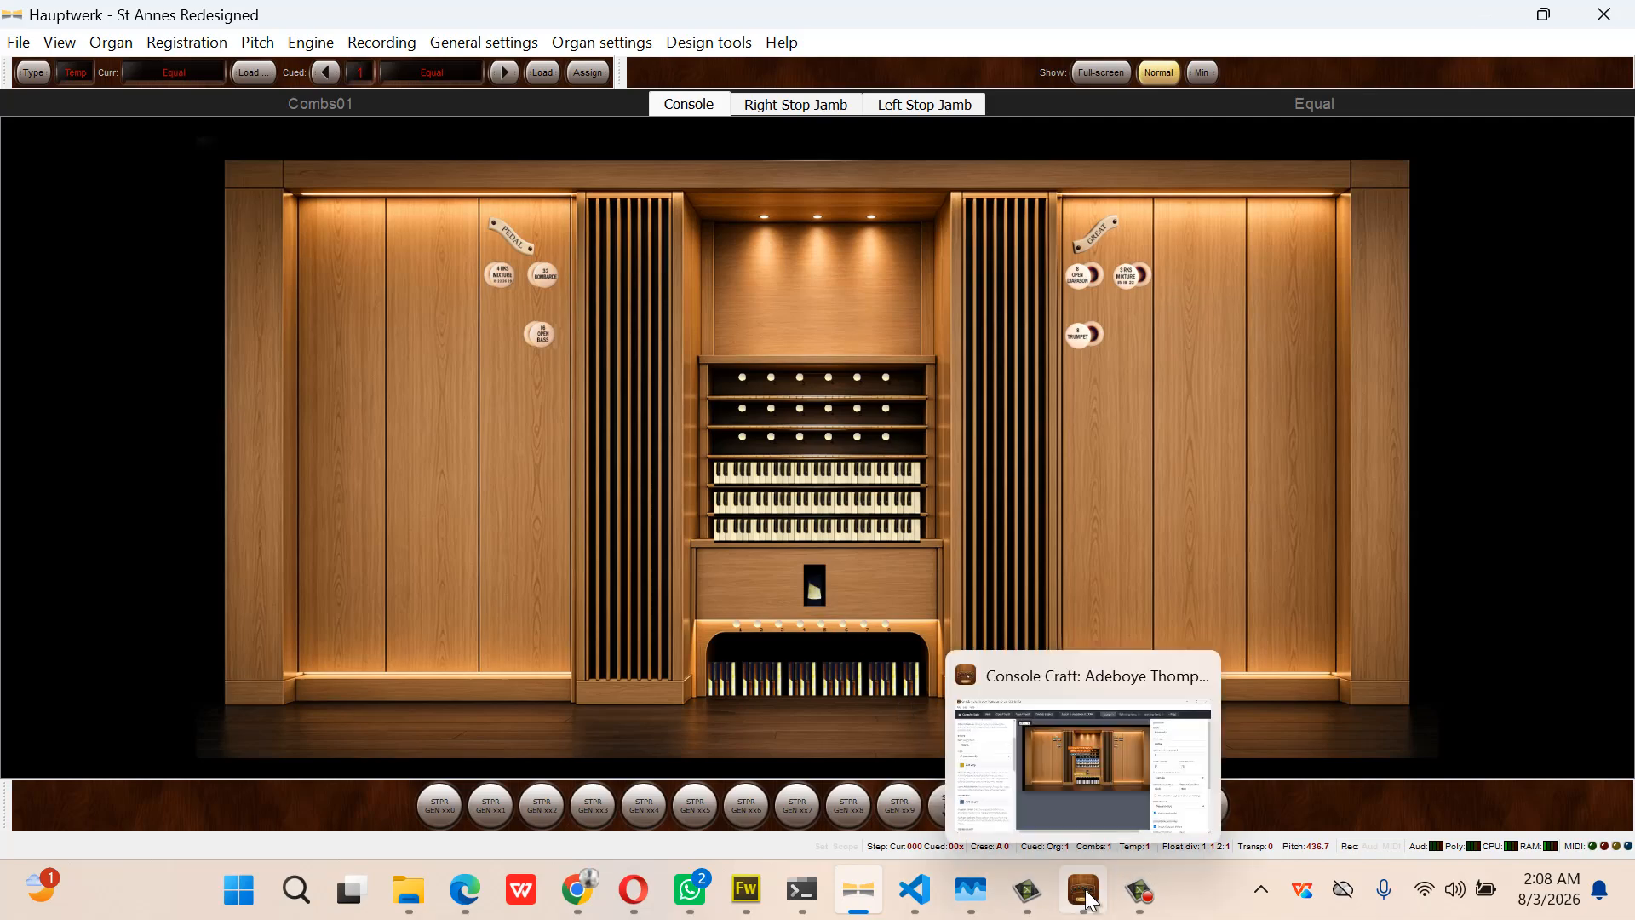
left_click(1083, 890)
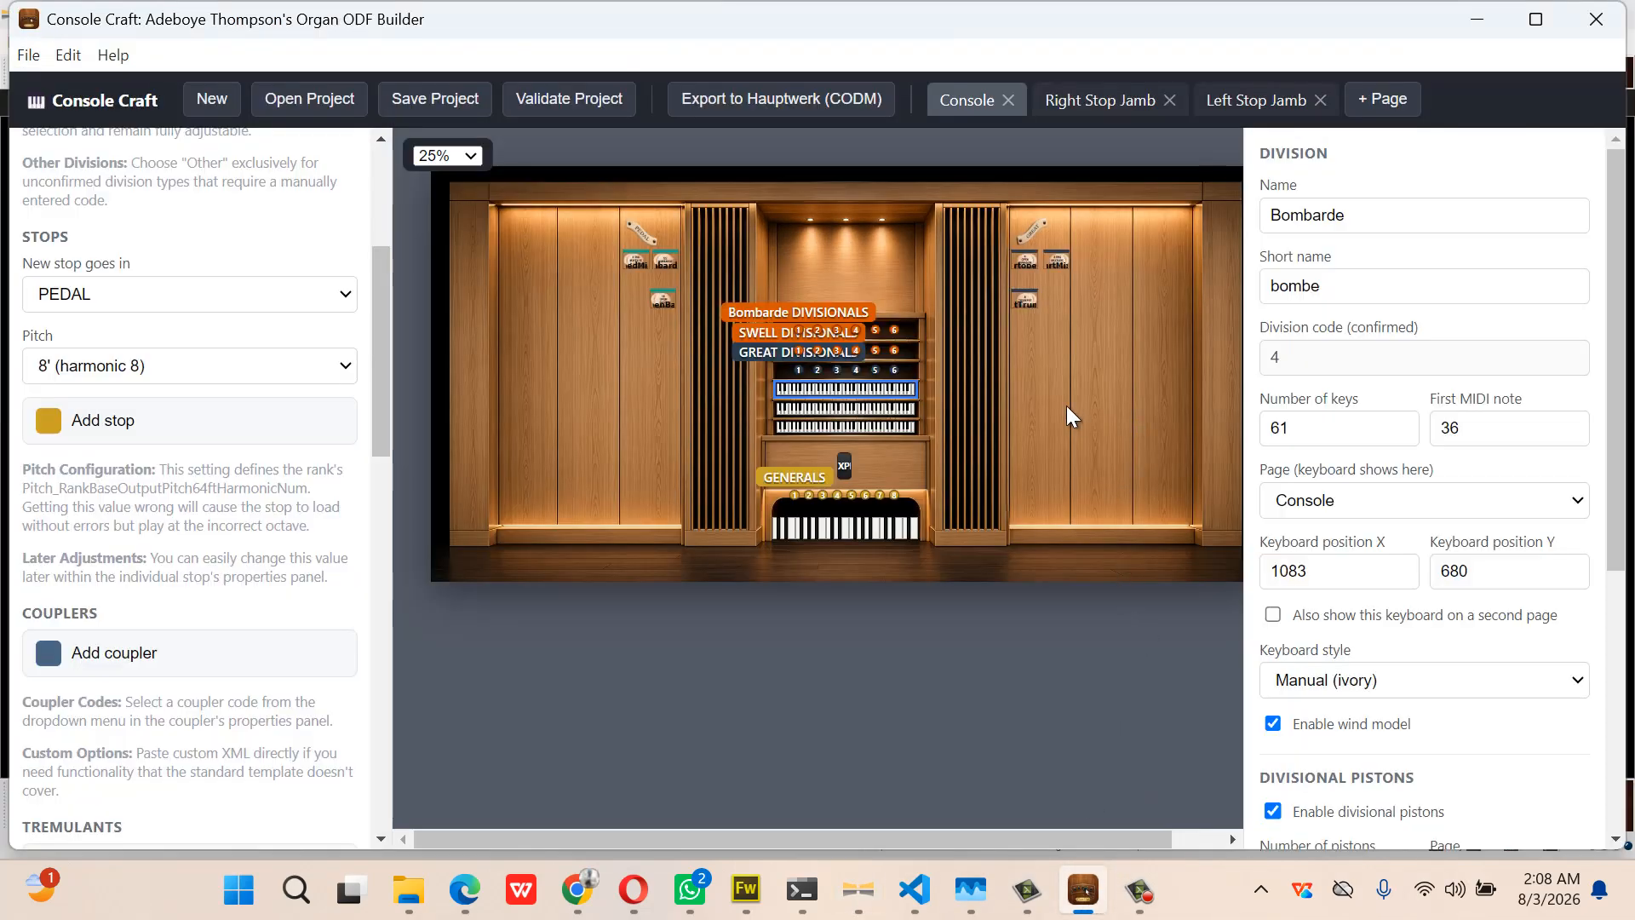
Mirror the grtopen stop onto the Right Stop Jamb, placed below the jamb label
left_click(1026, 259)
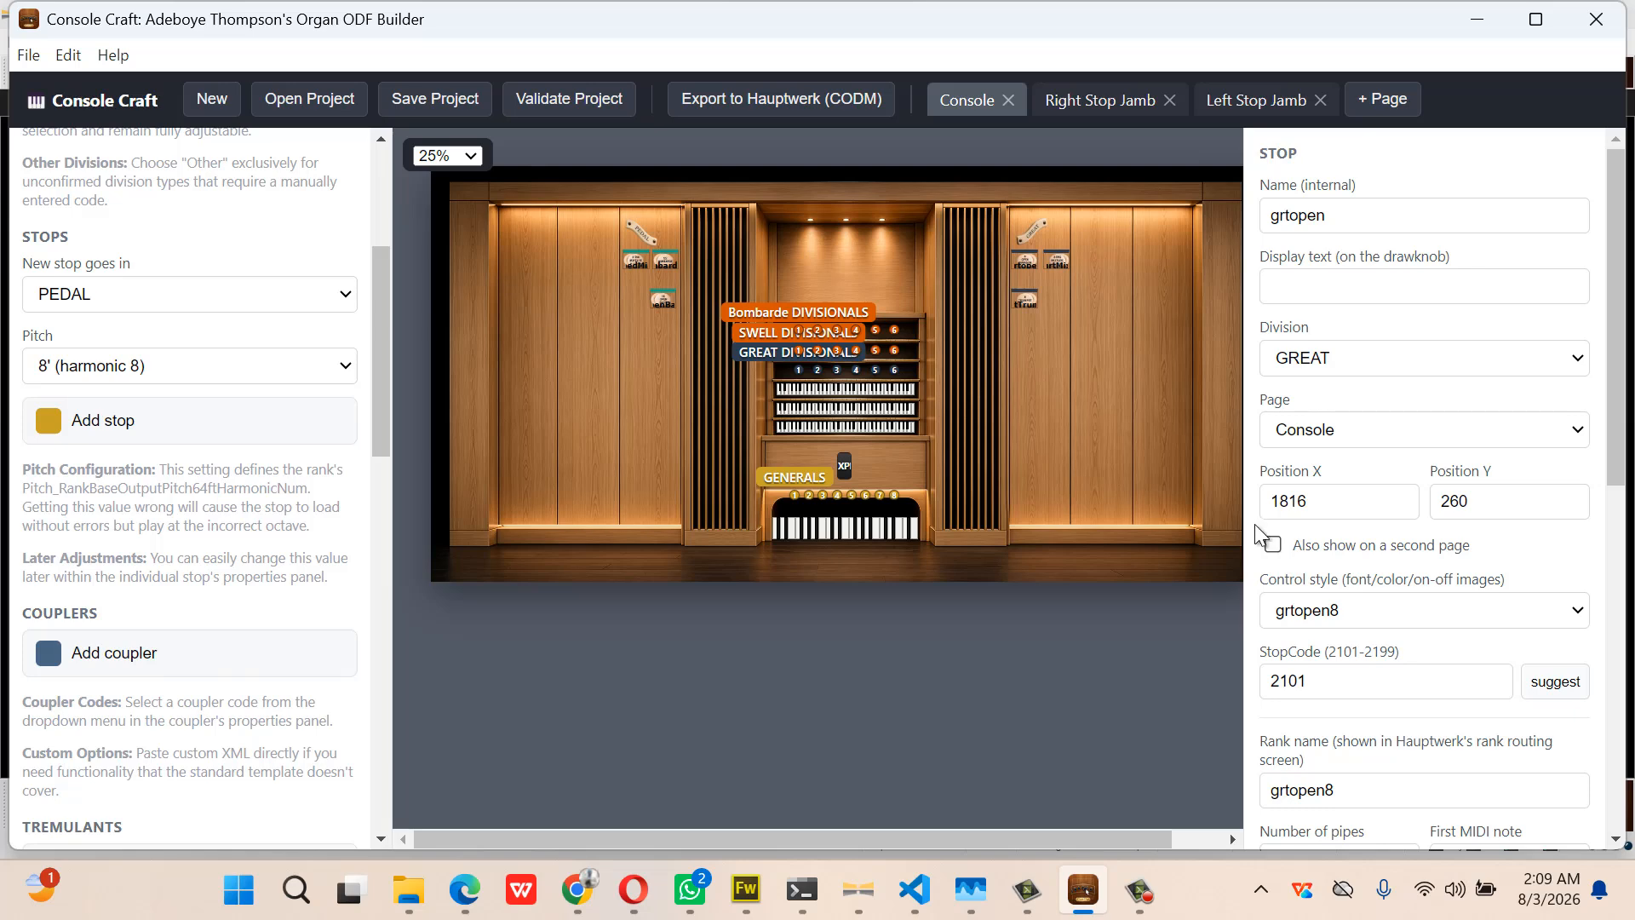
left_click(1240, 108)
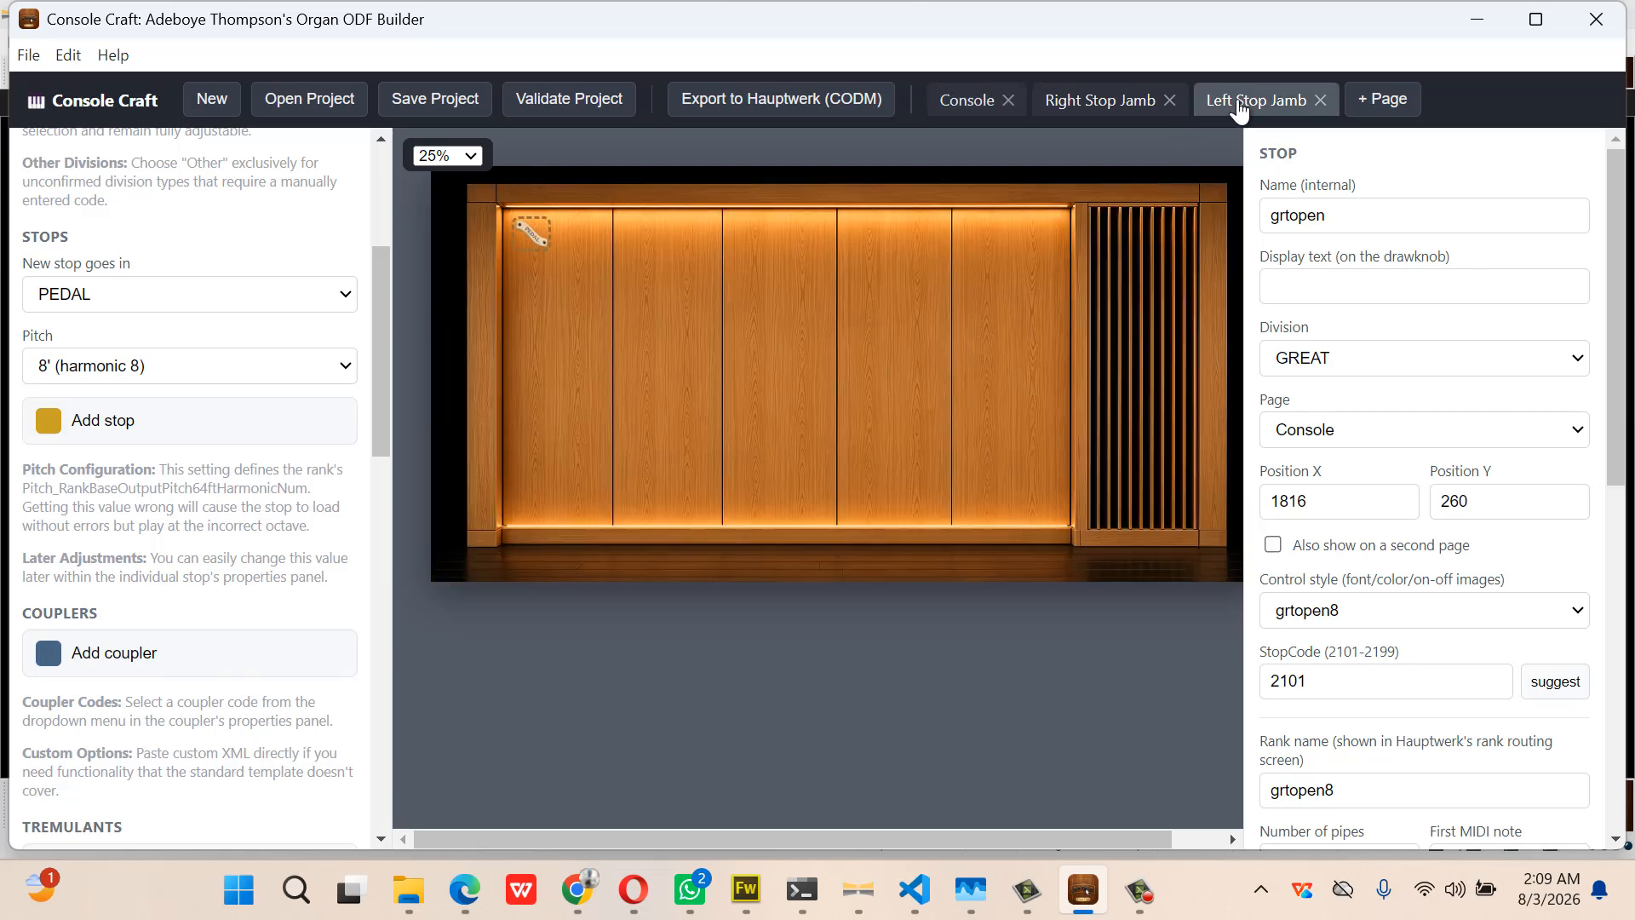
left_click(1121, 112)
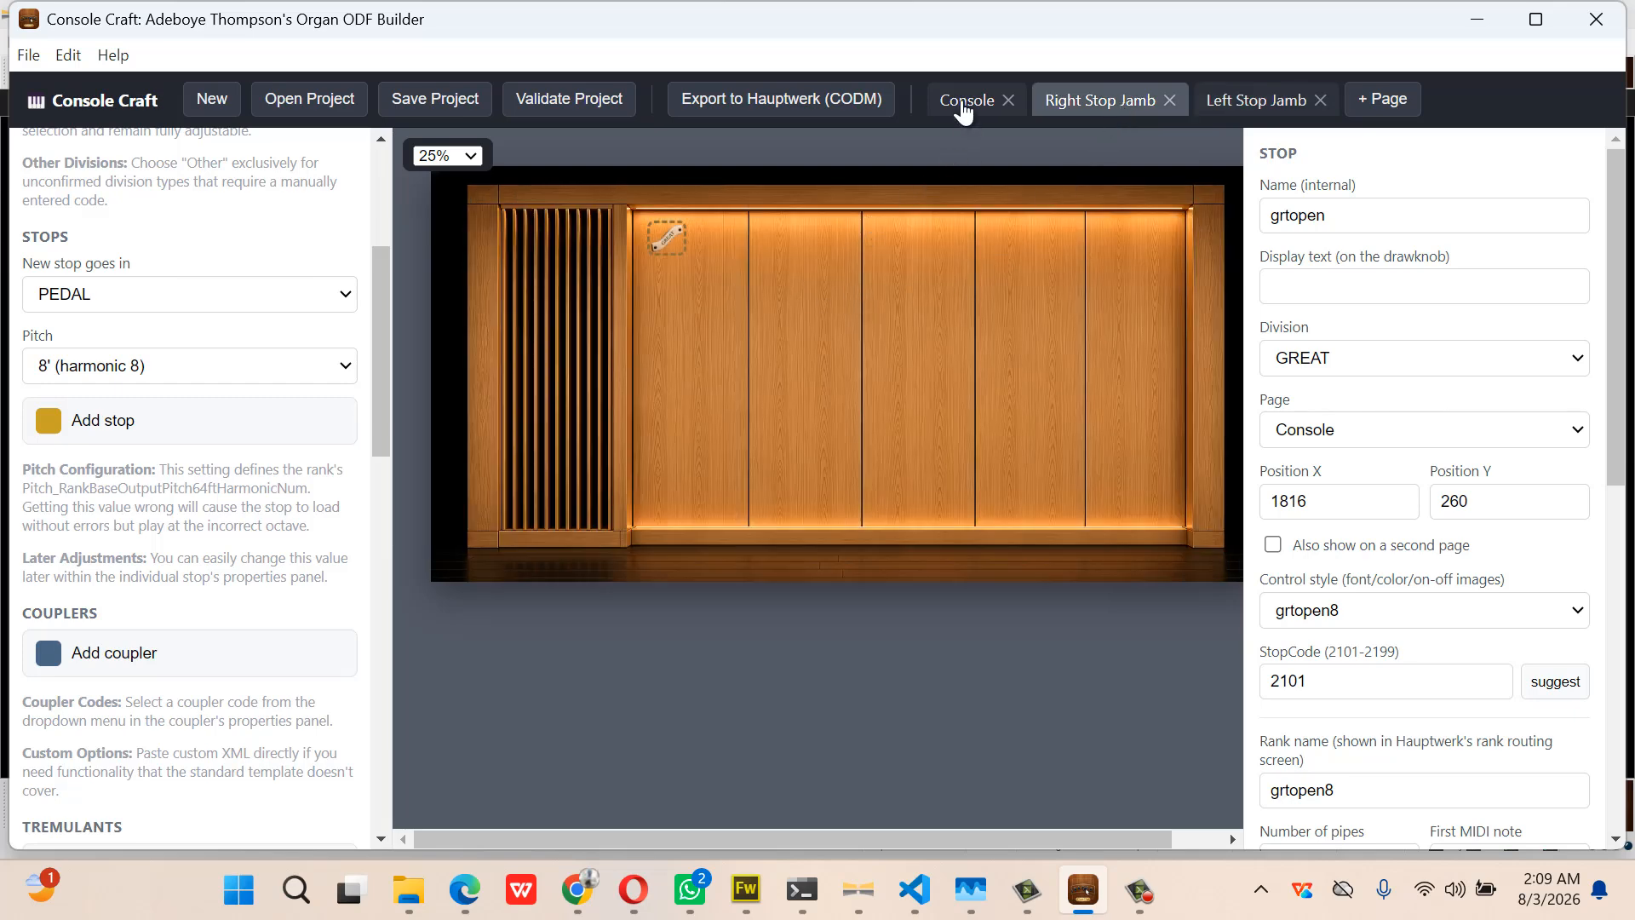
left_click(962, 107)
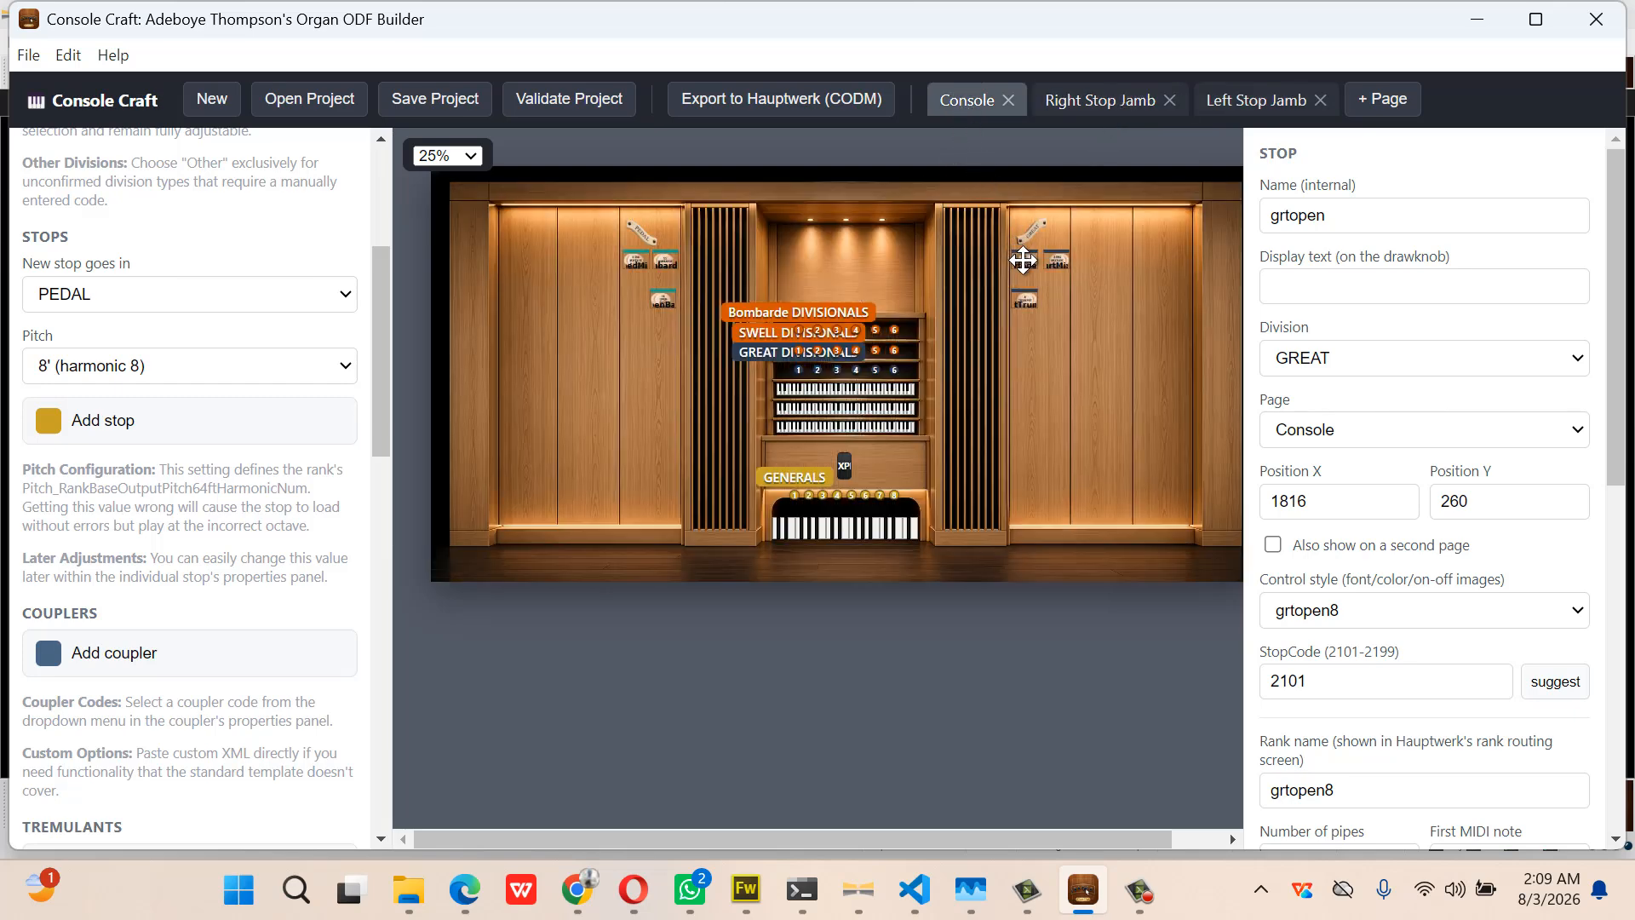
left_click(1272, 544)
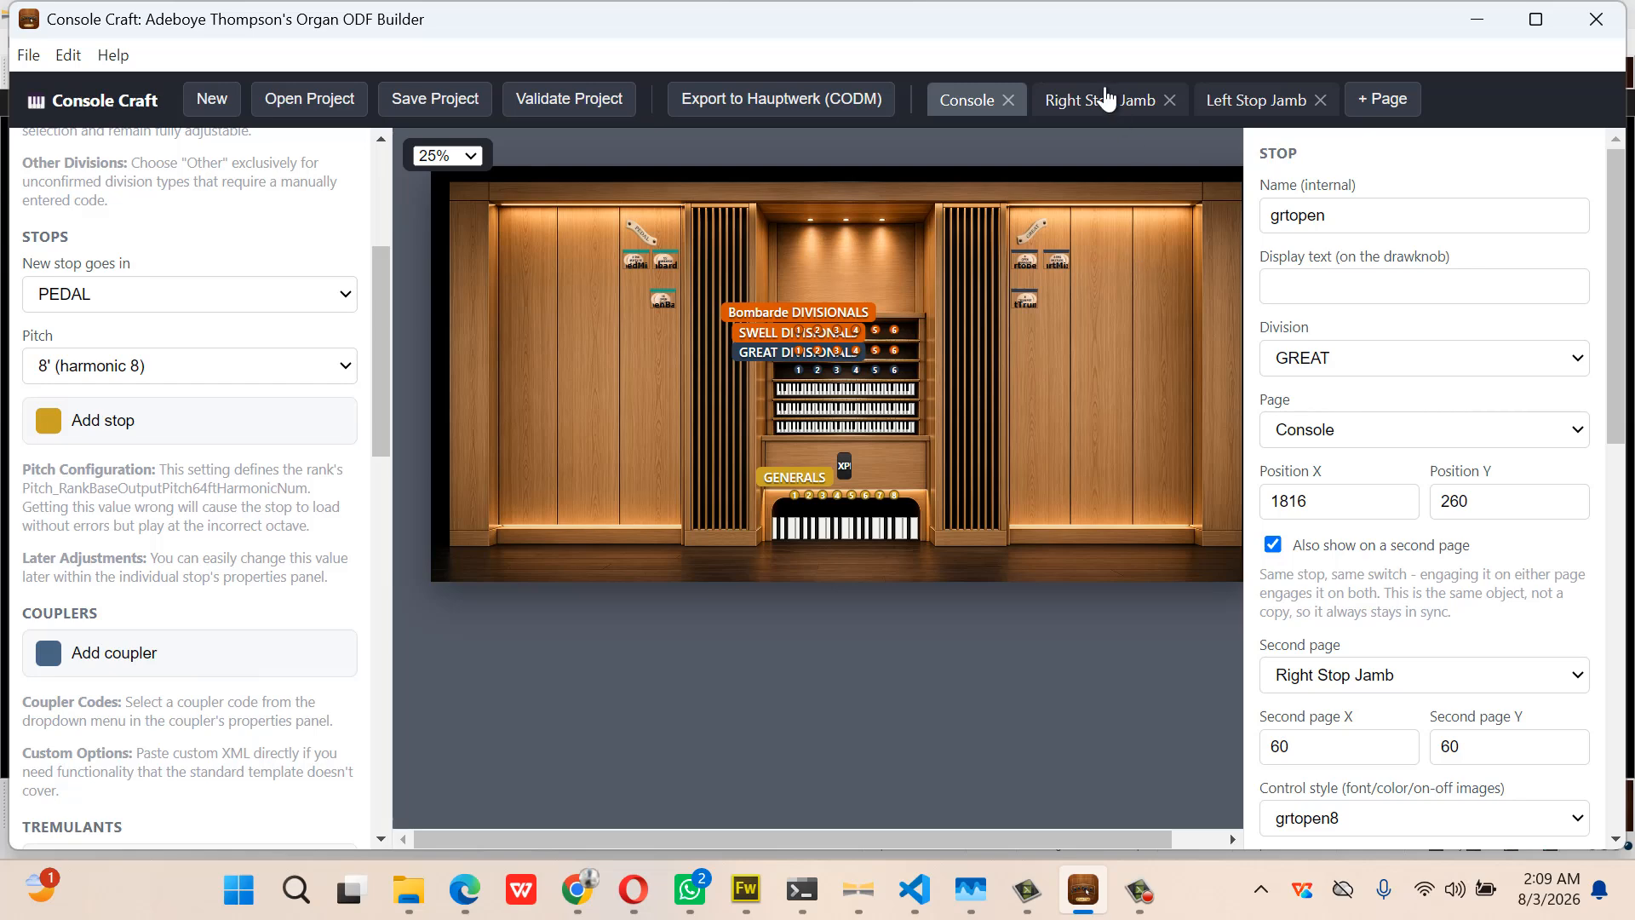
left_click(1098, 100)
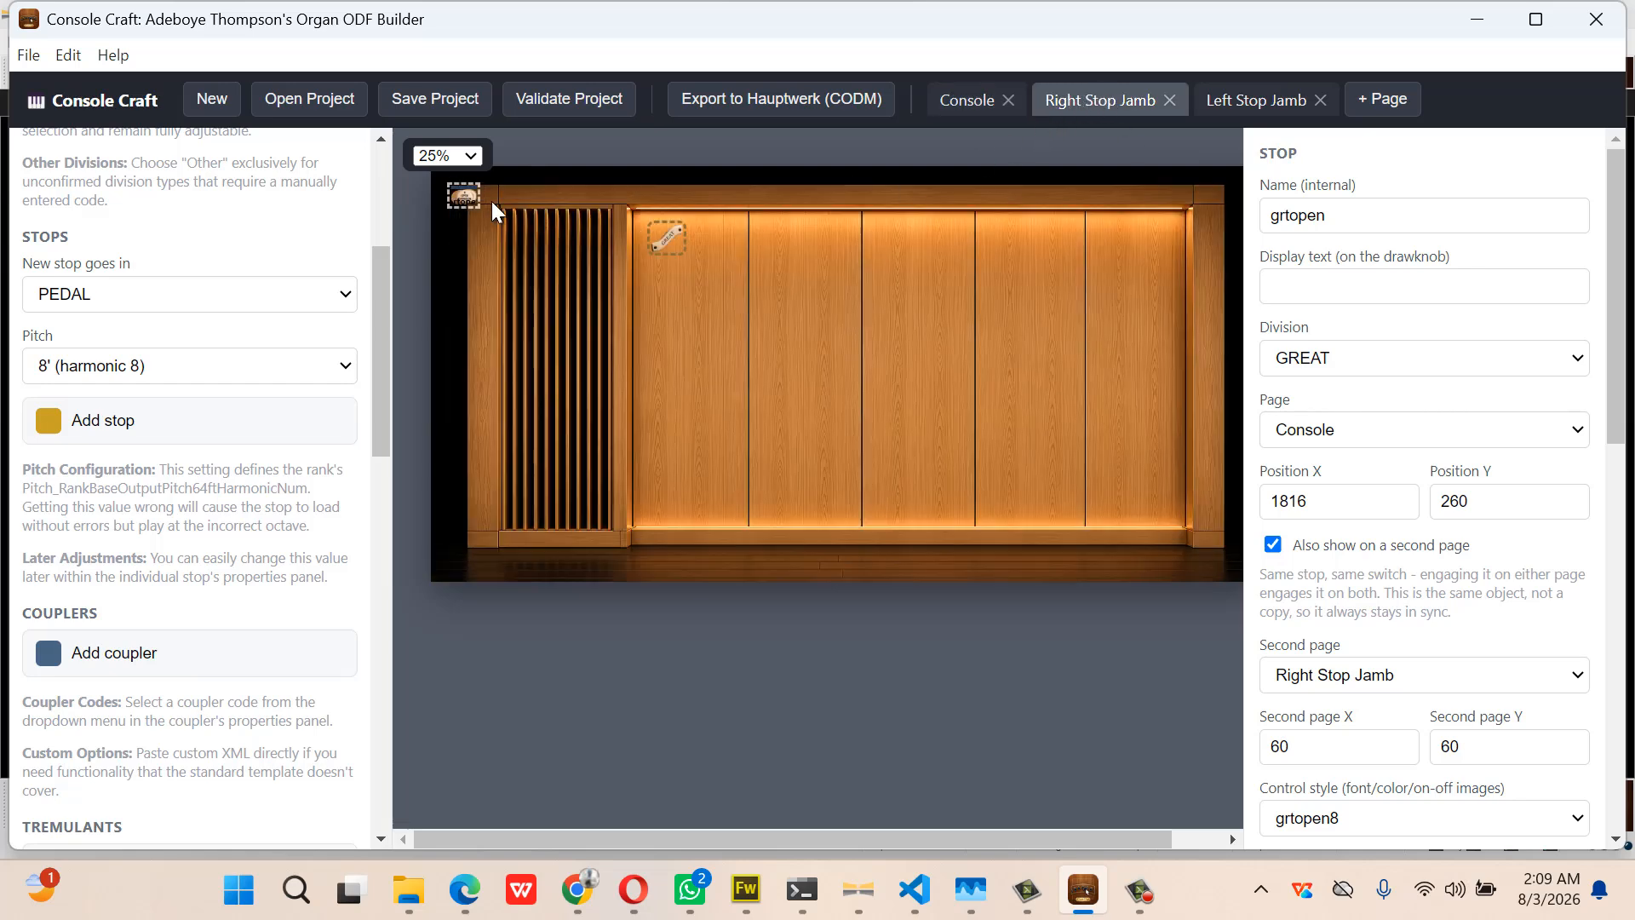
left_click_drag(465, 195, 667, 277)
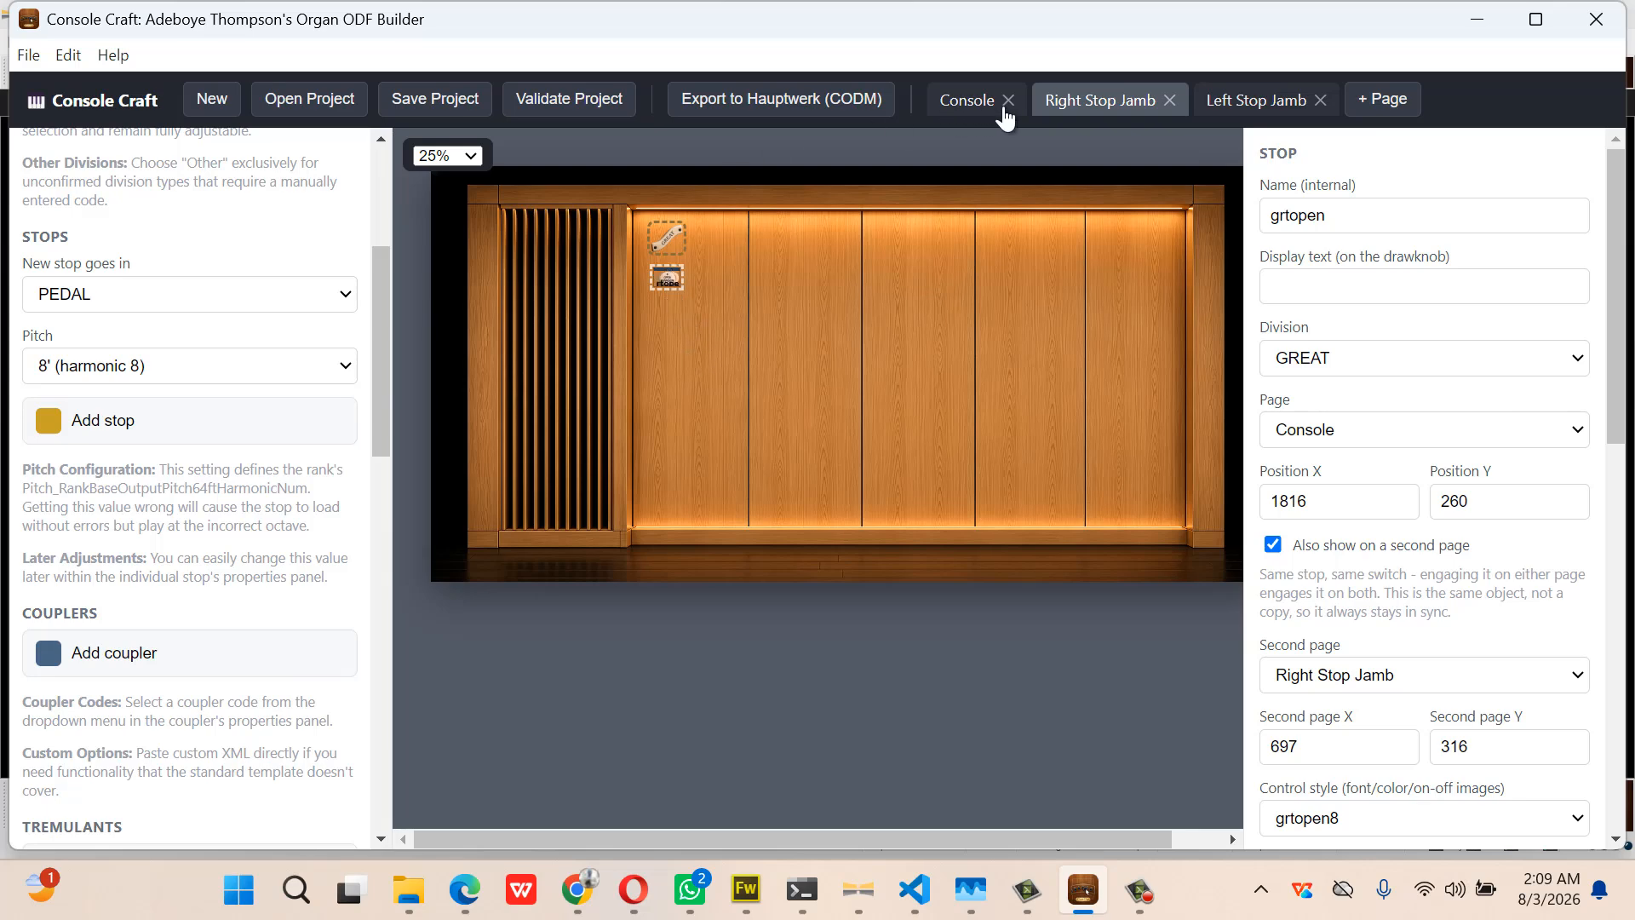
left_click(968, 101)
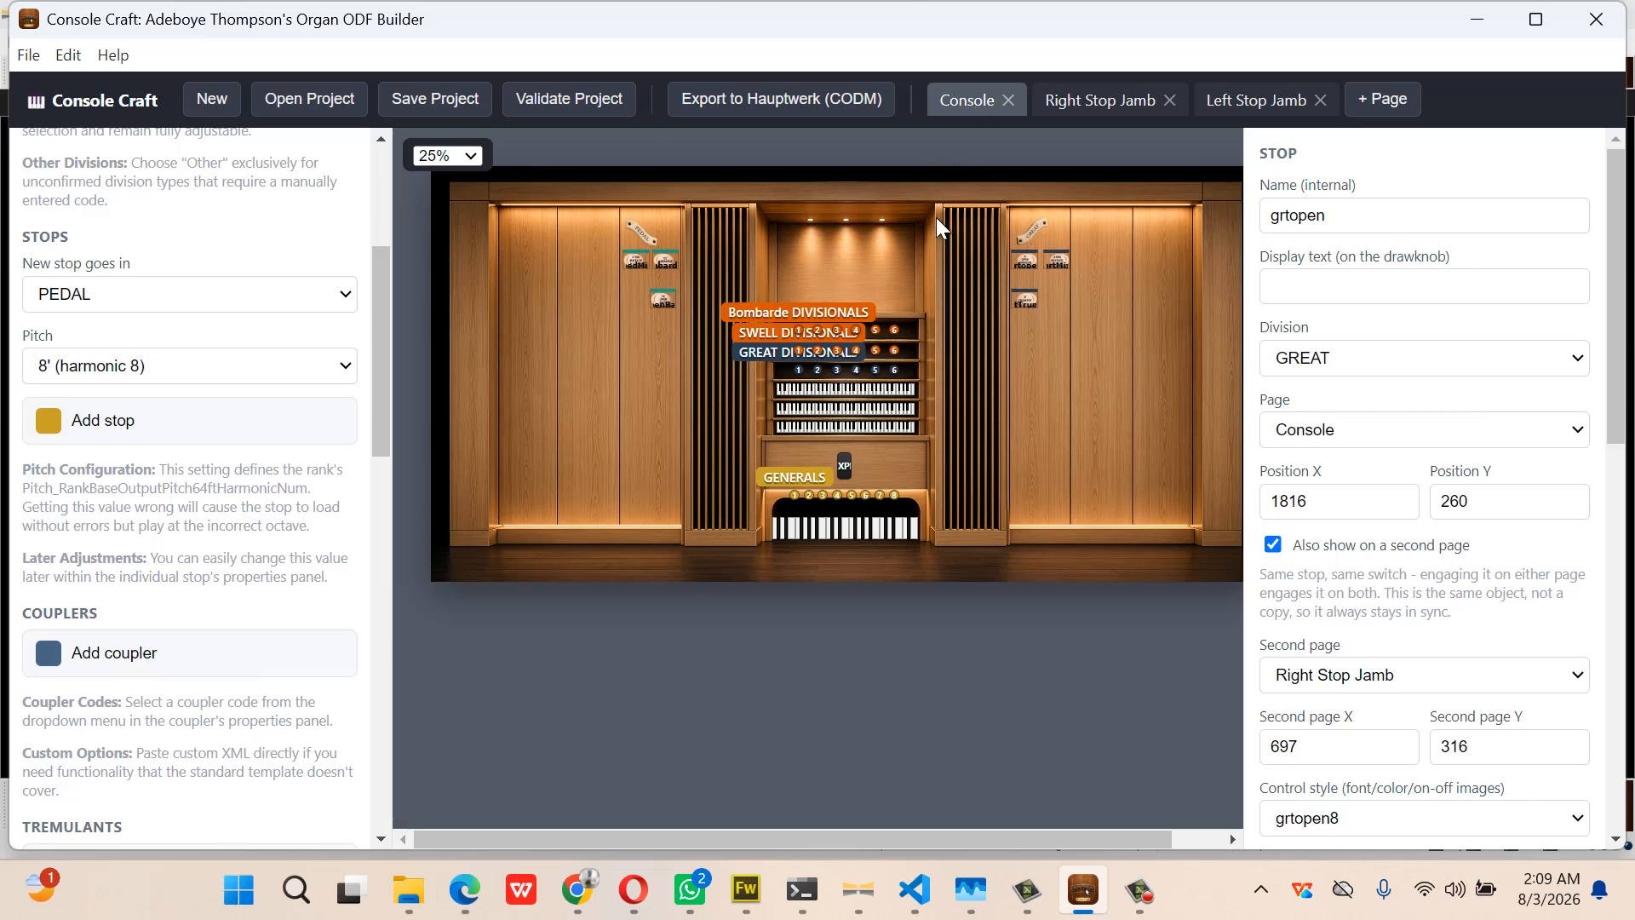
Mirror the grtMix stop onto the Right Stop Jamb beside grtopen
left_click(1053, 262)
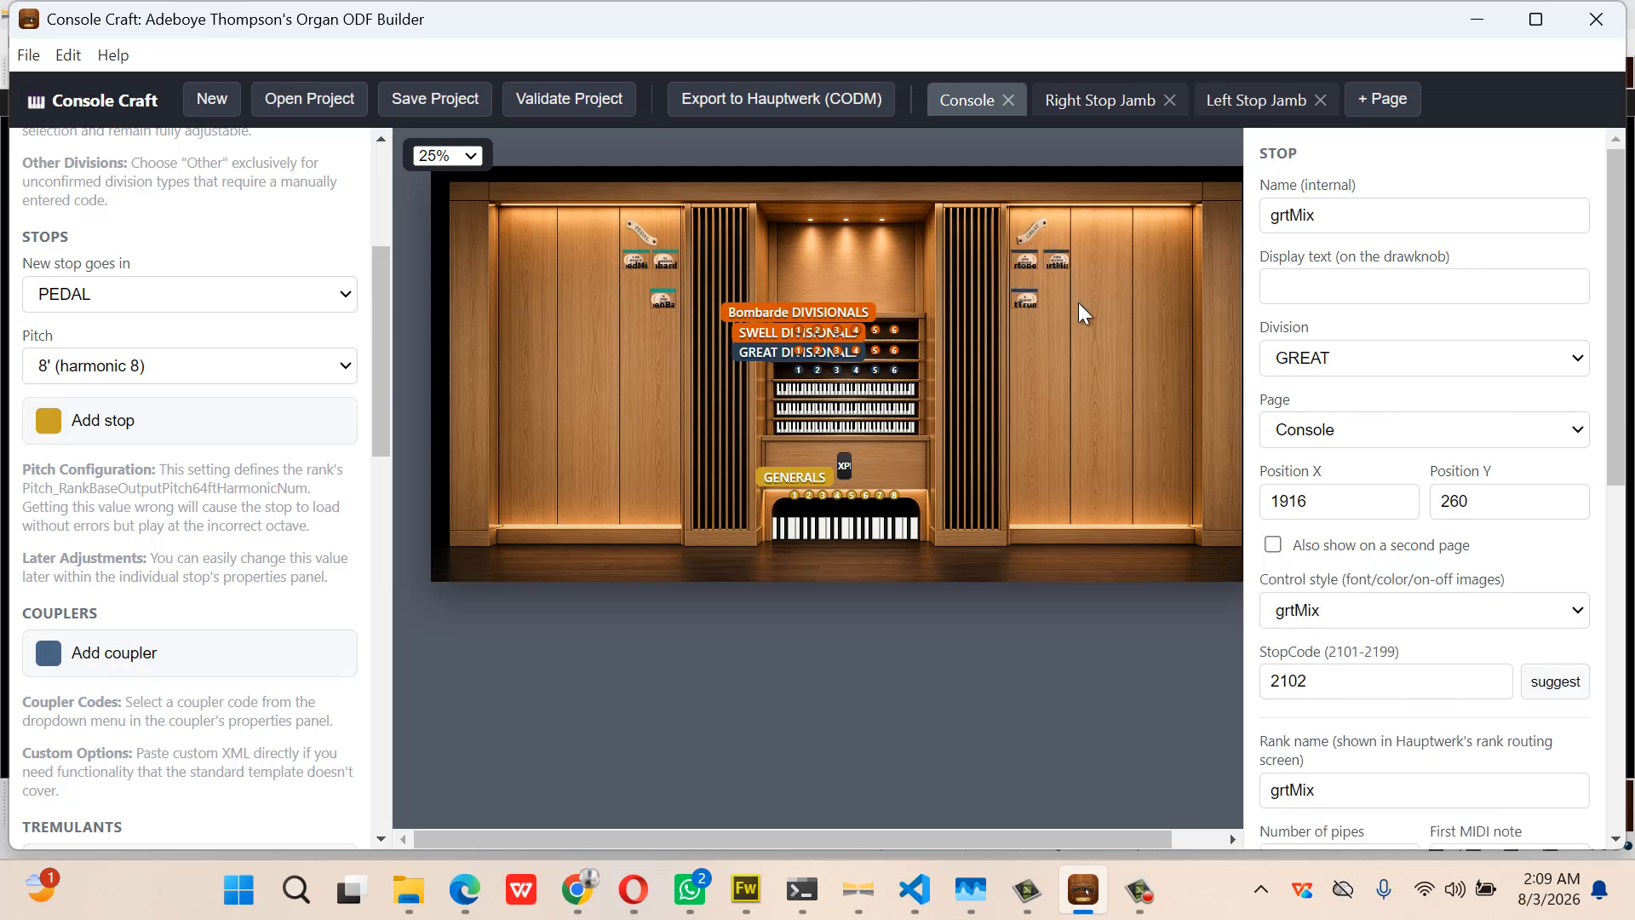
left_click(1273, 545)
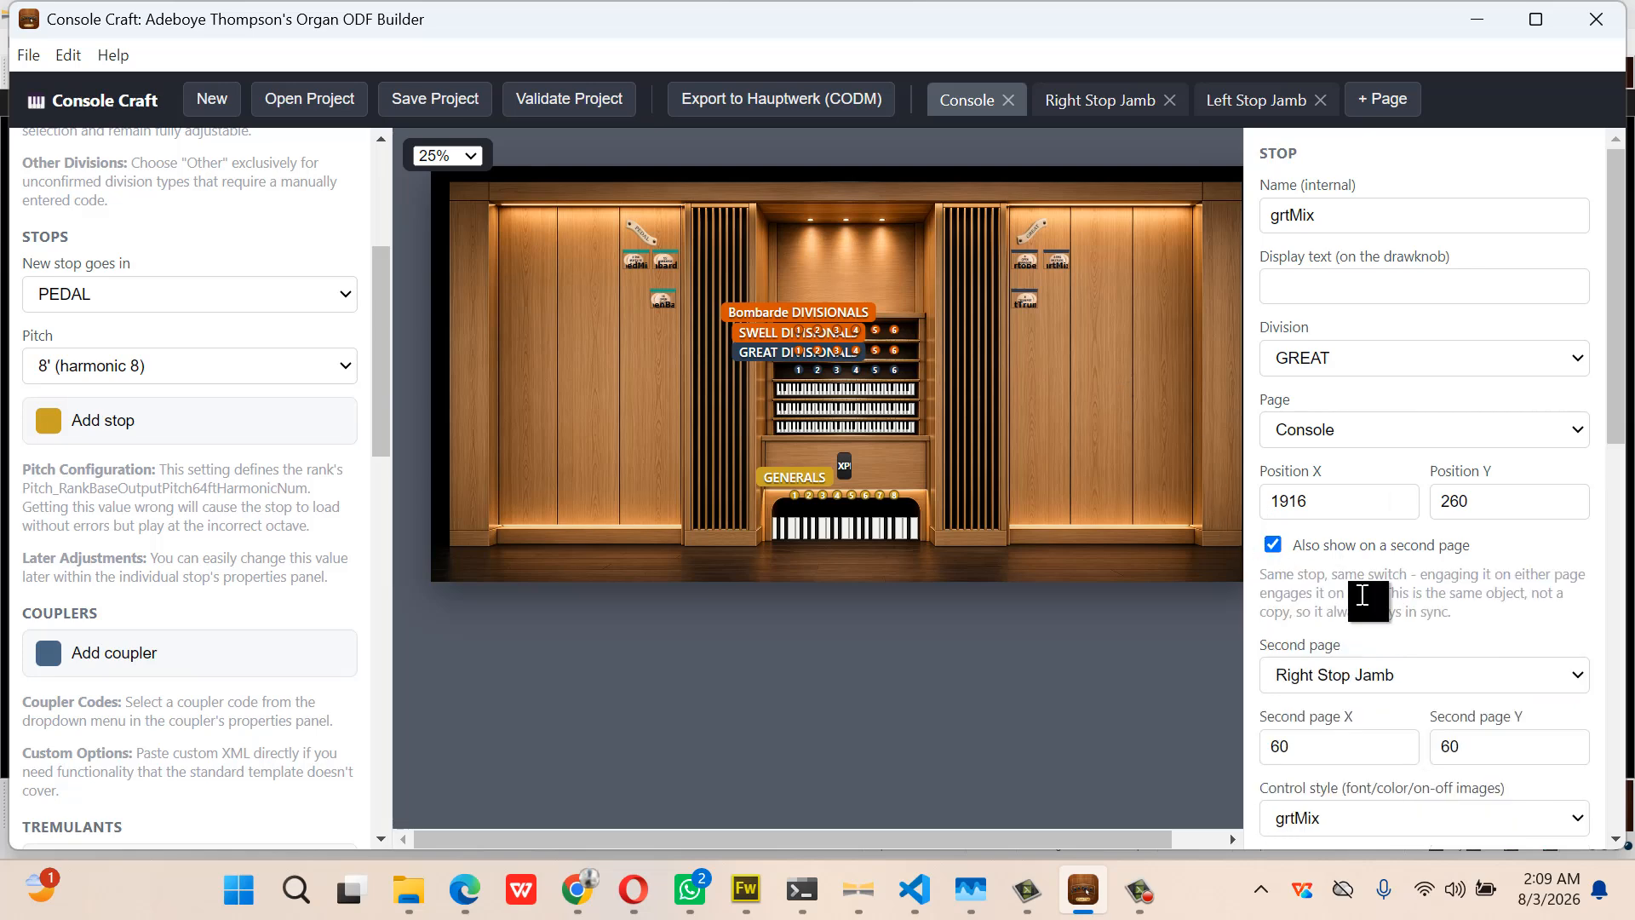
left_click(1111, 110)
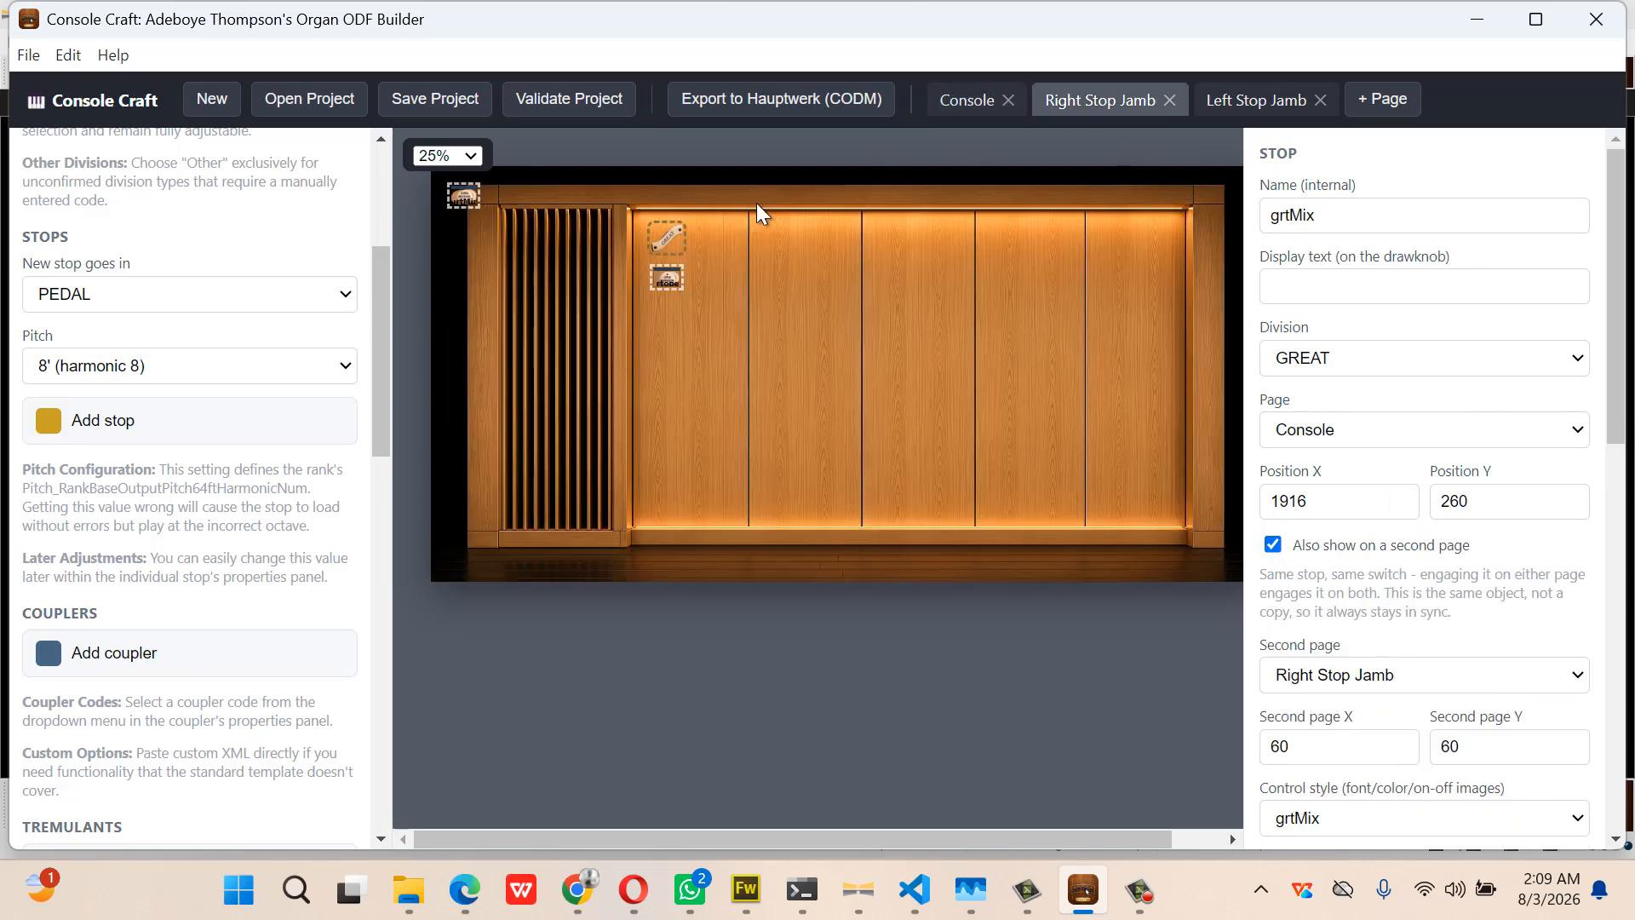
left_click_drag(465, 198, 724, 274)
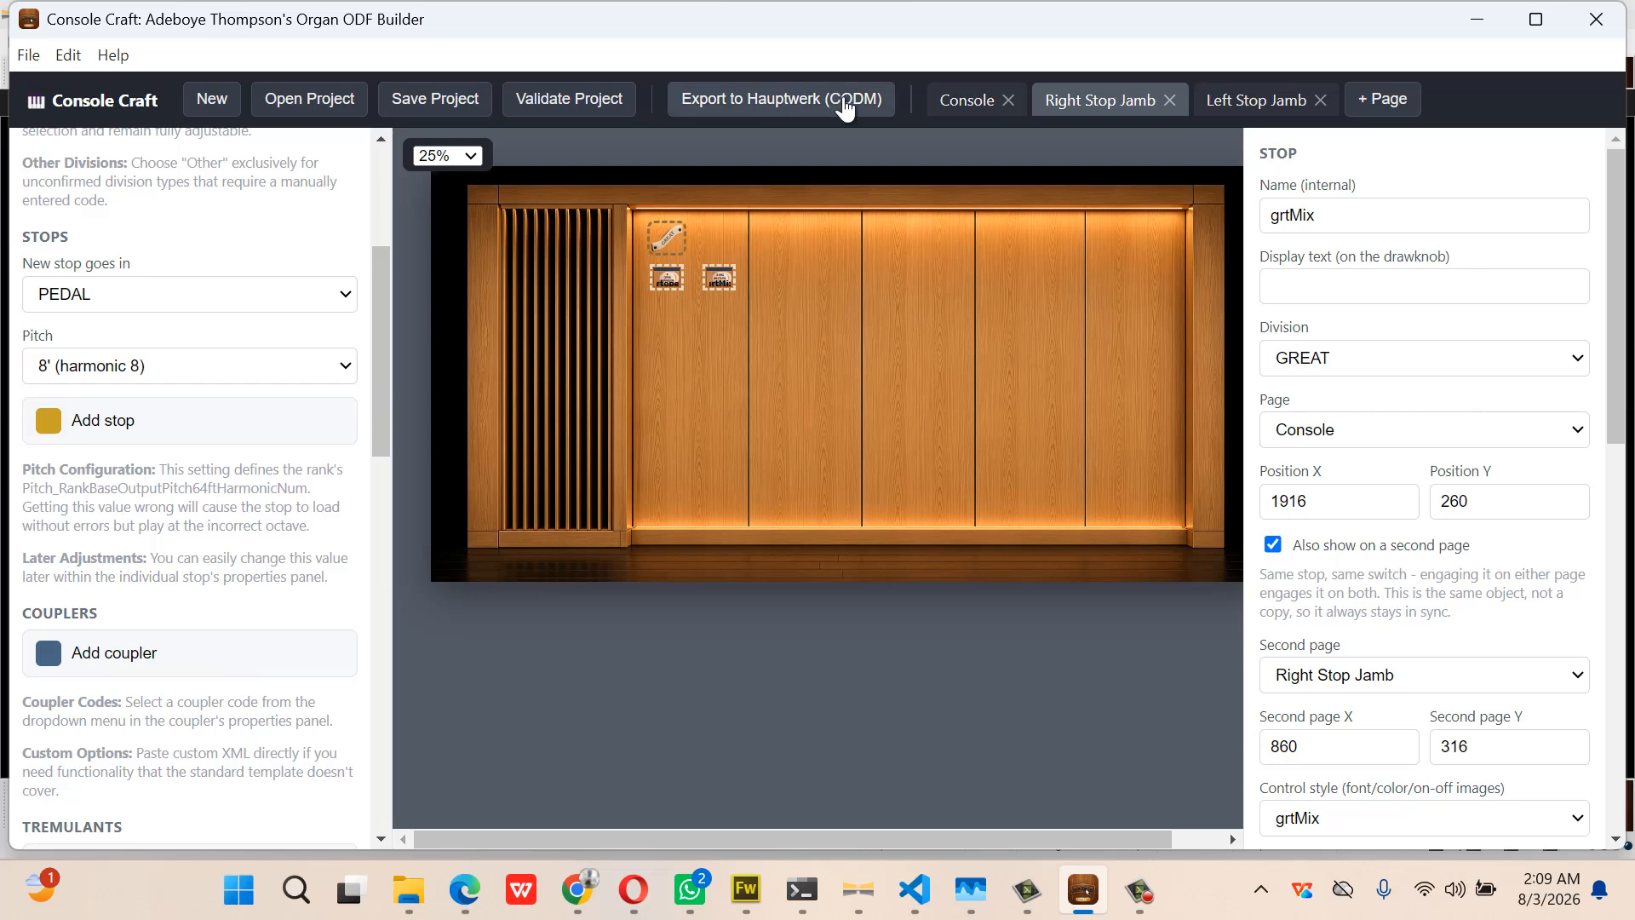
left_click(952, 108)
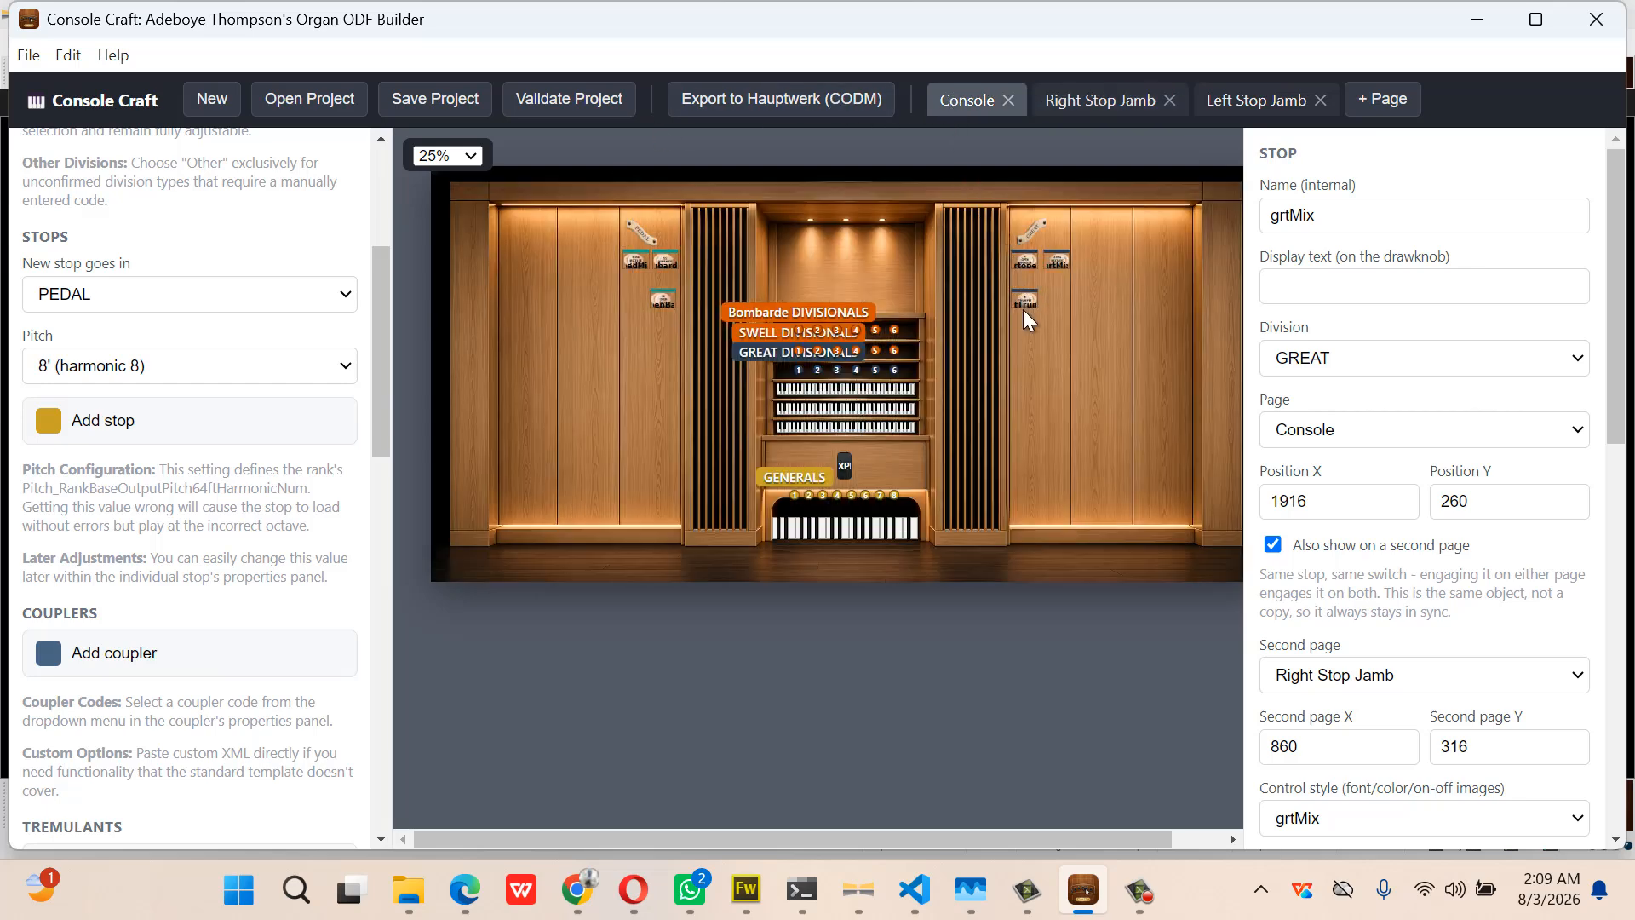
Mirror grtTrump onto the Right Stop Jamb at 697, 452, below grtopen
left_click(1026, 303)
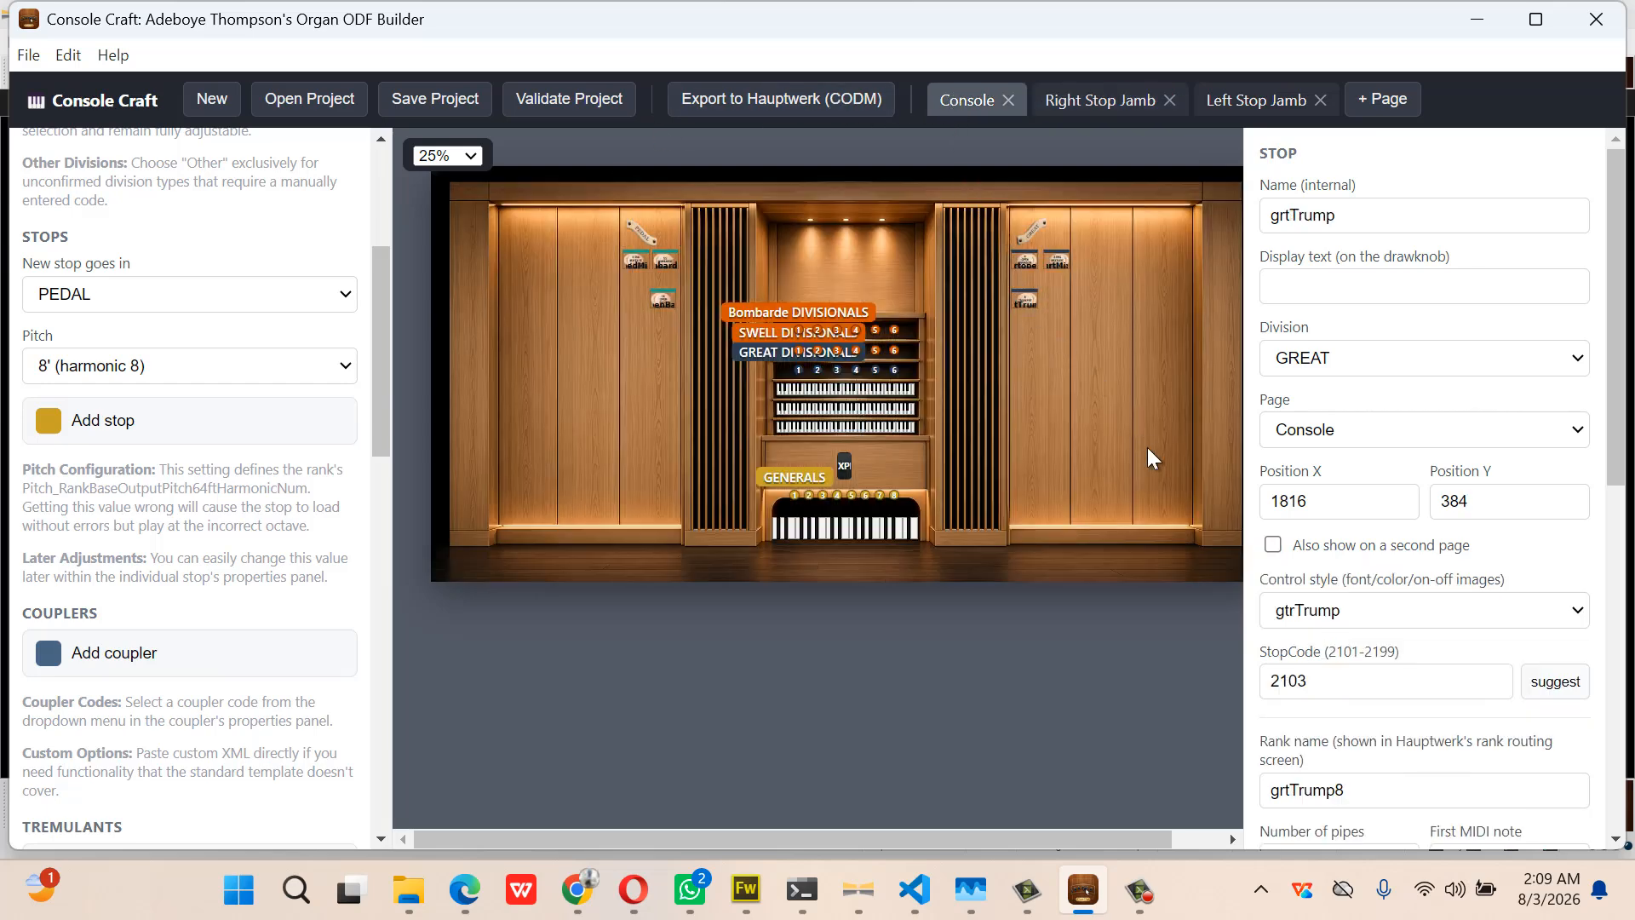
left_click(1273, 544)
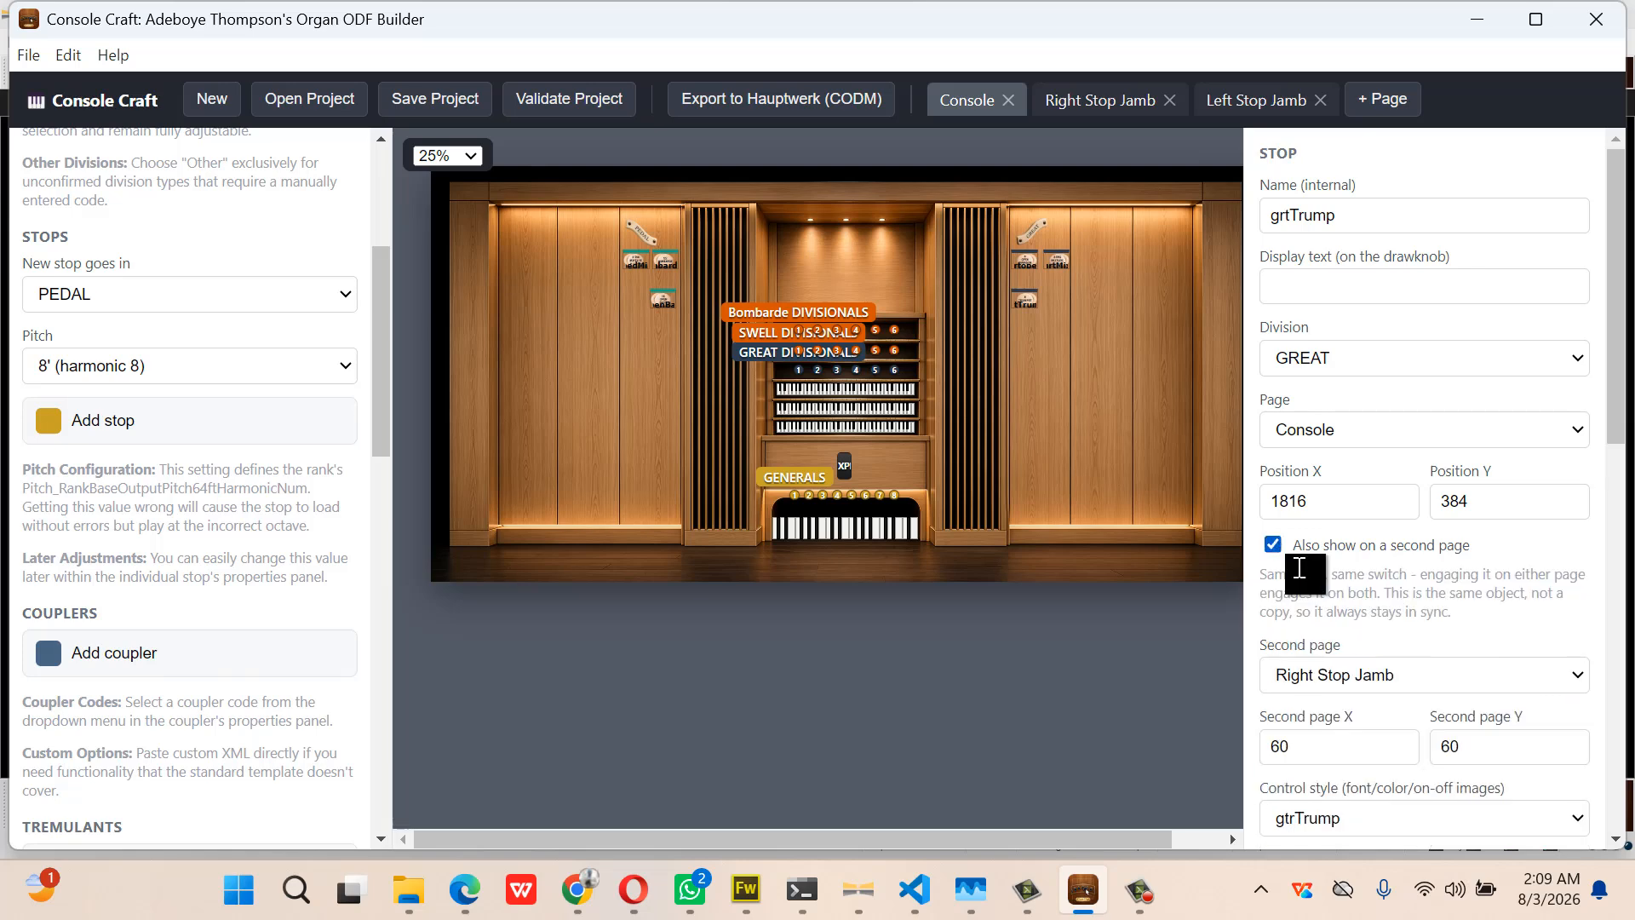
left_click(1433, 680)
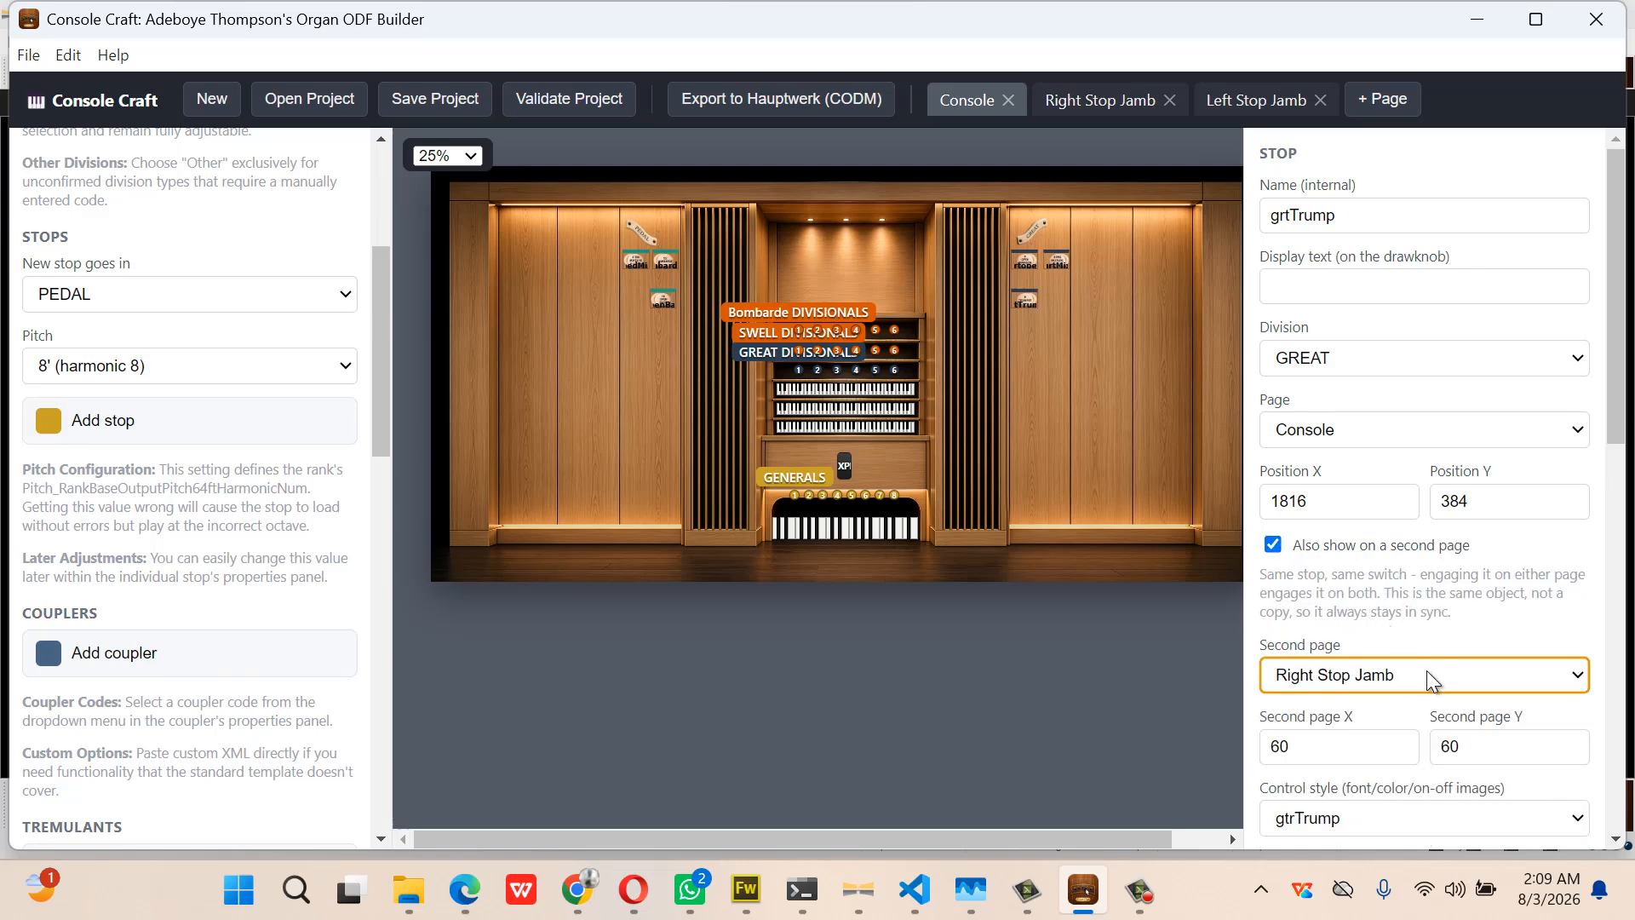
left_click(1430, 679)
left_click(1427, 679)
left_click(1117, 101)
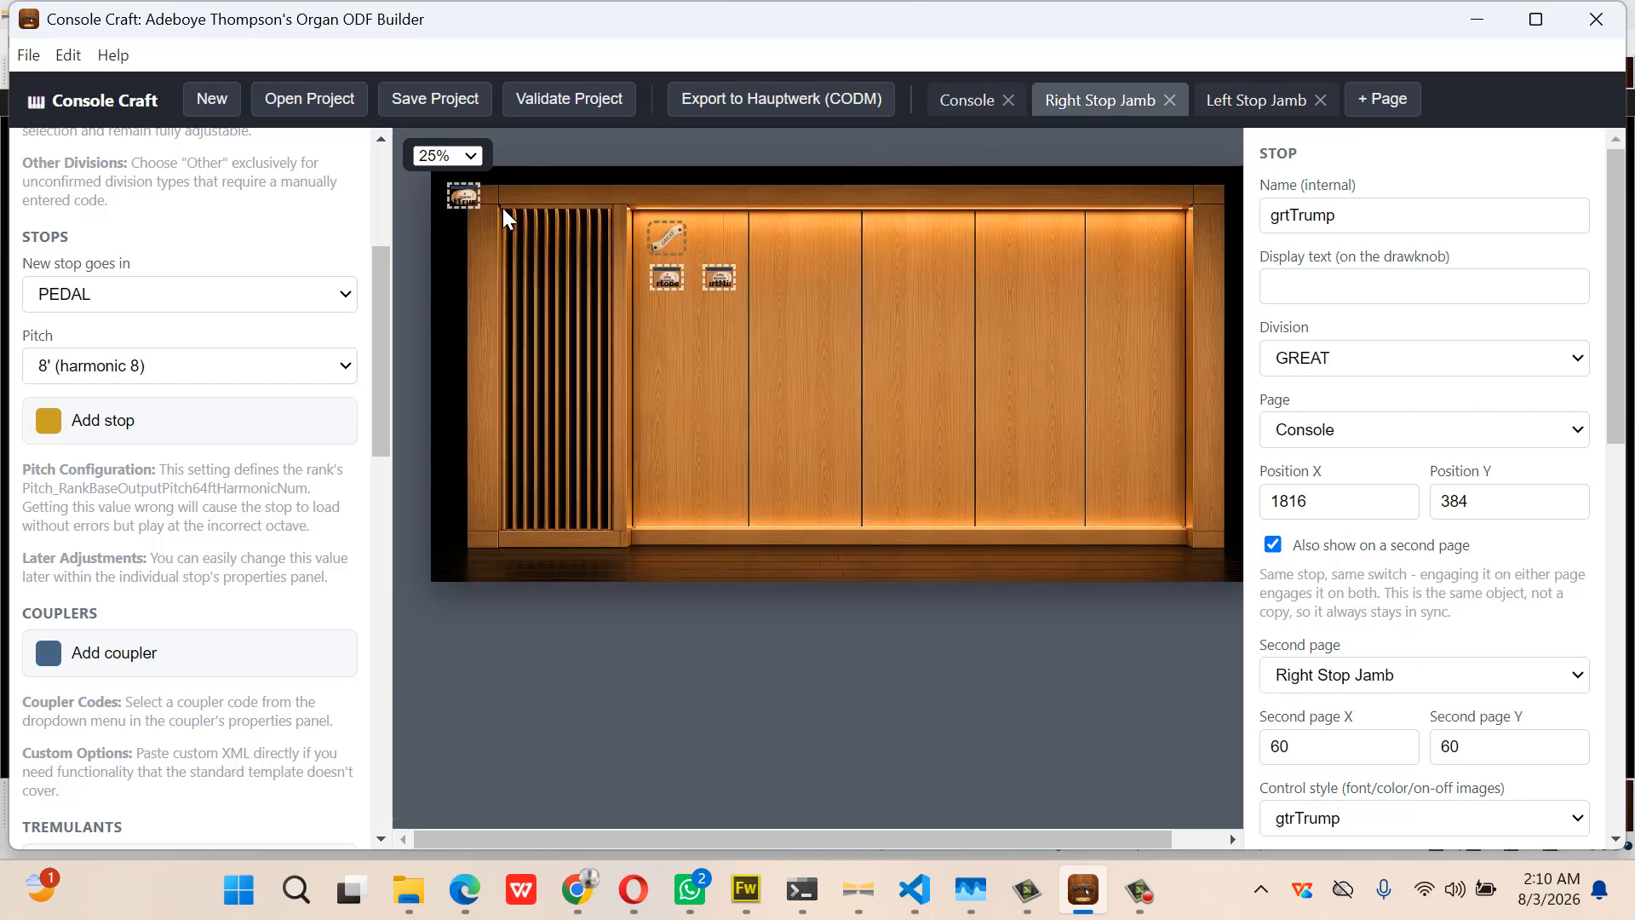
left_click_drag(464, 191, 673, 318)
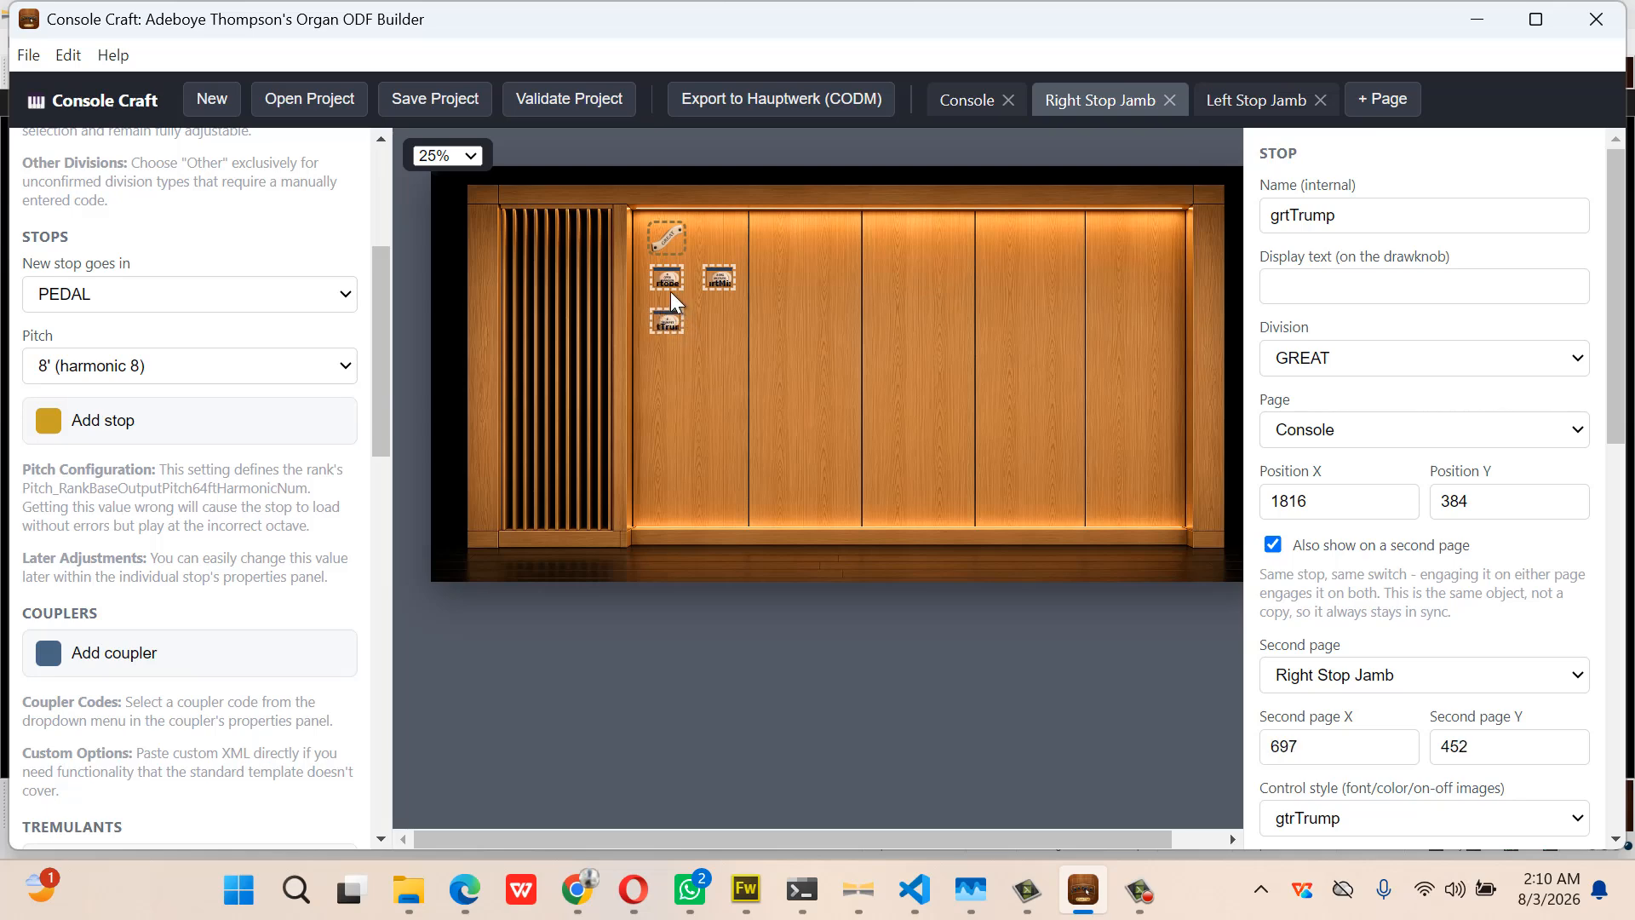
left_click(669, 281)
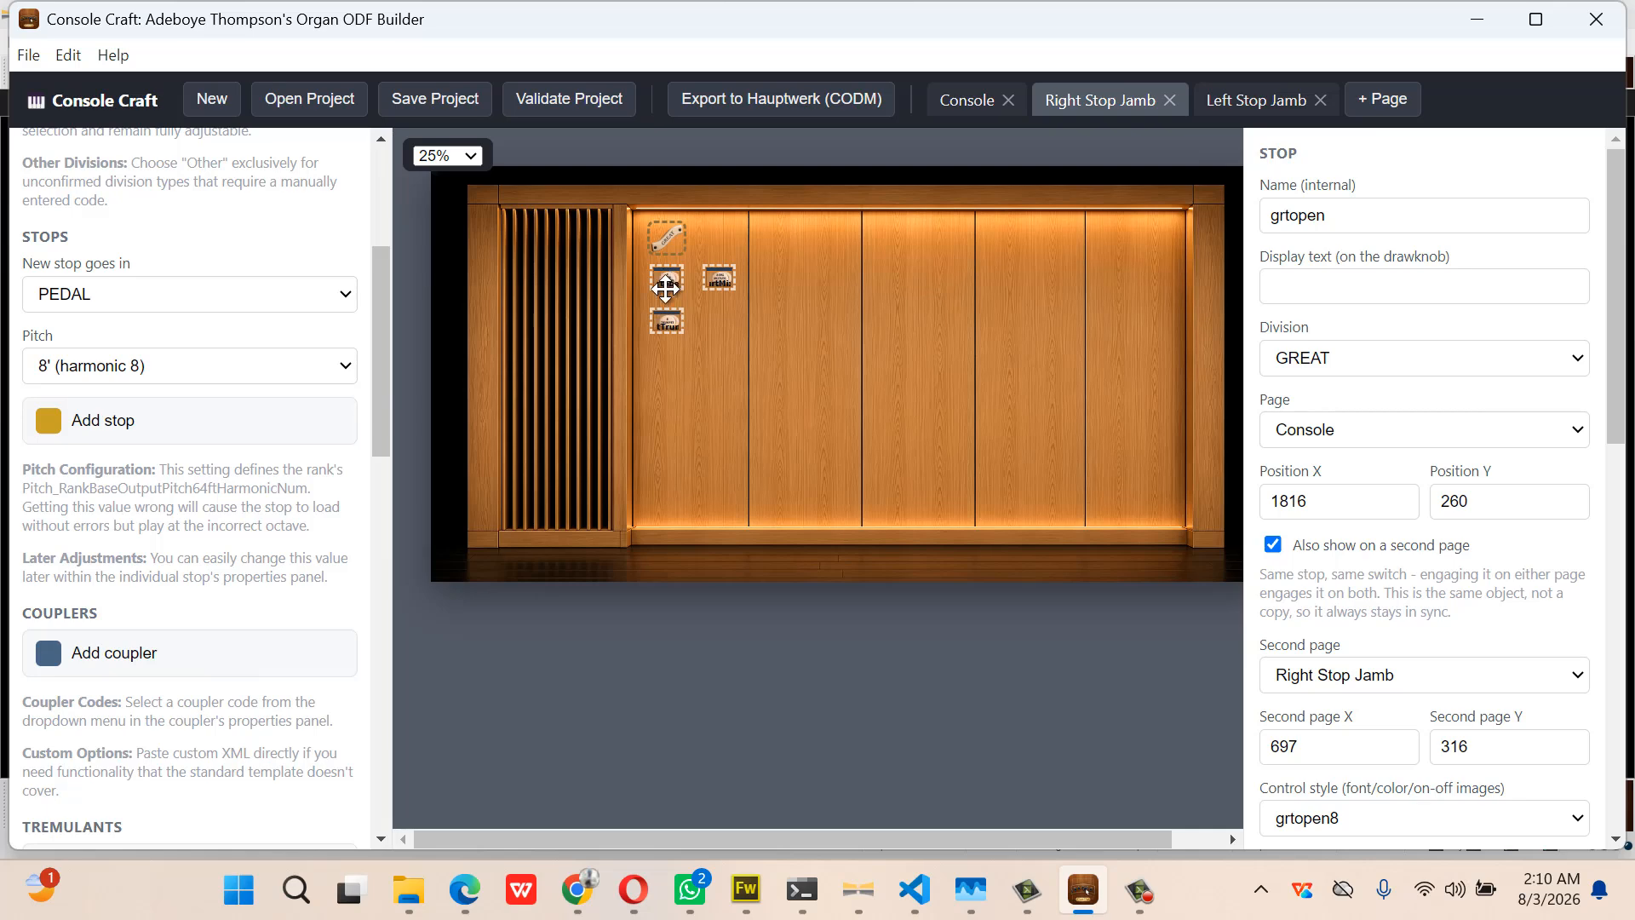
left_click(668, 321)
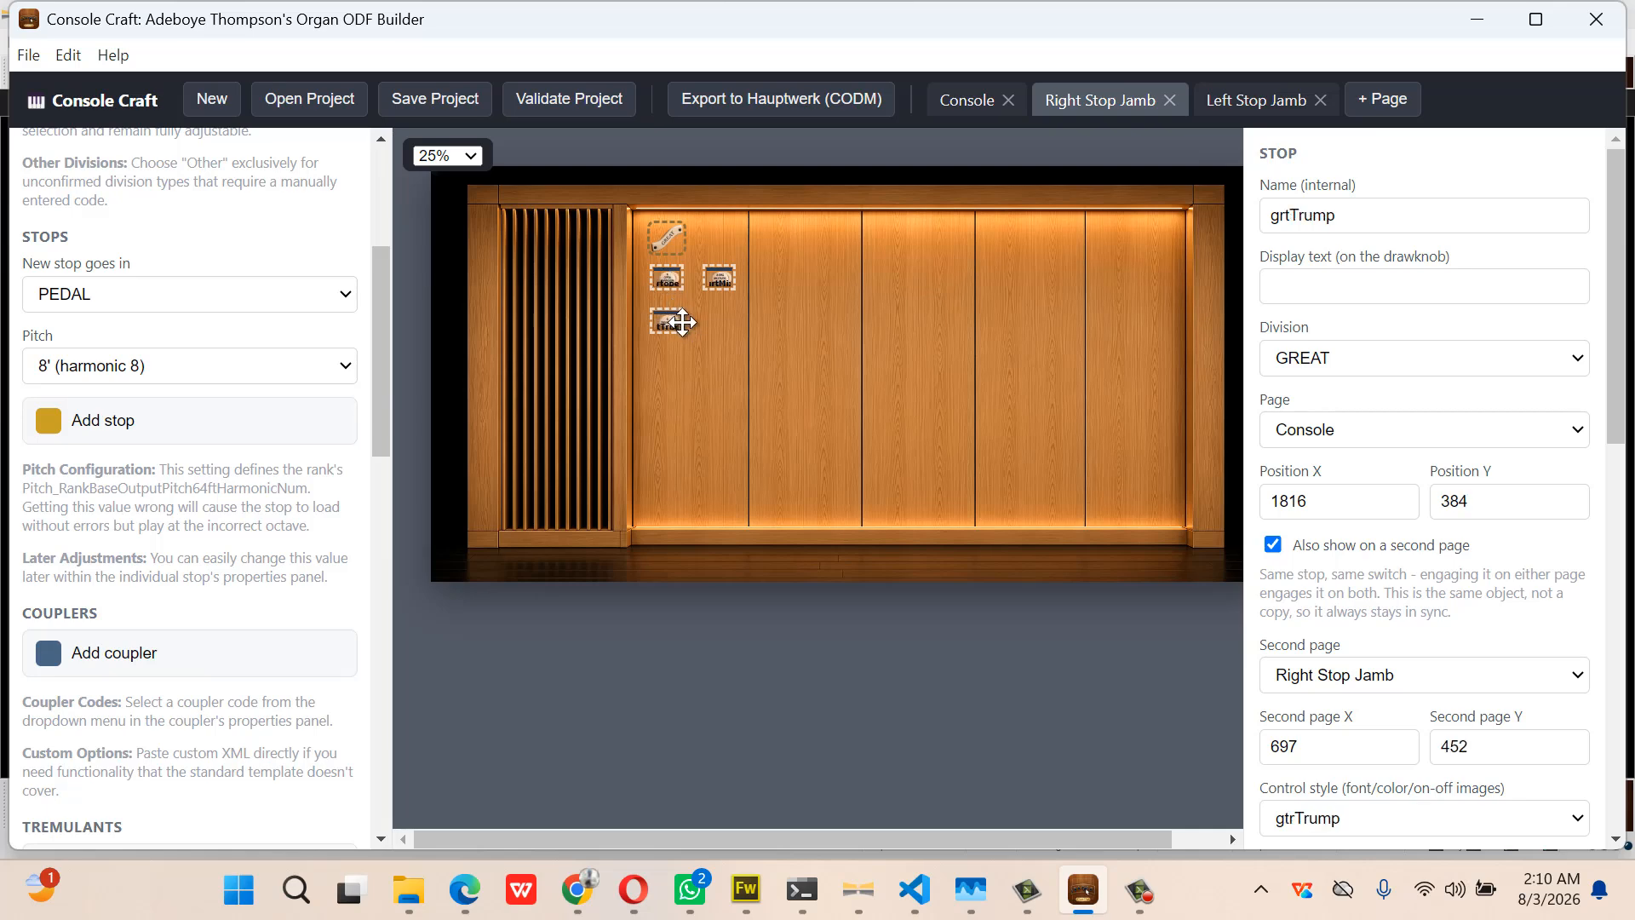
left_click(711, 345)
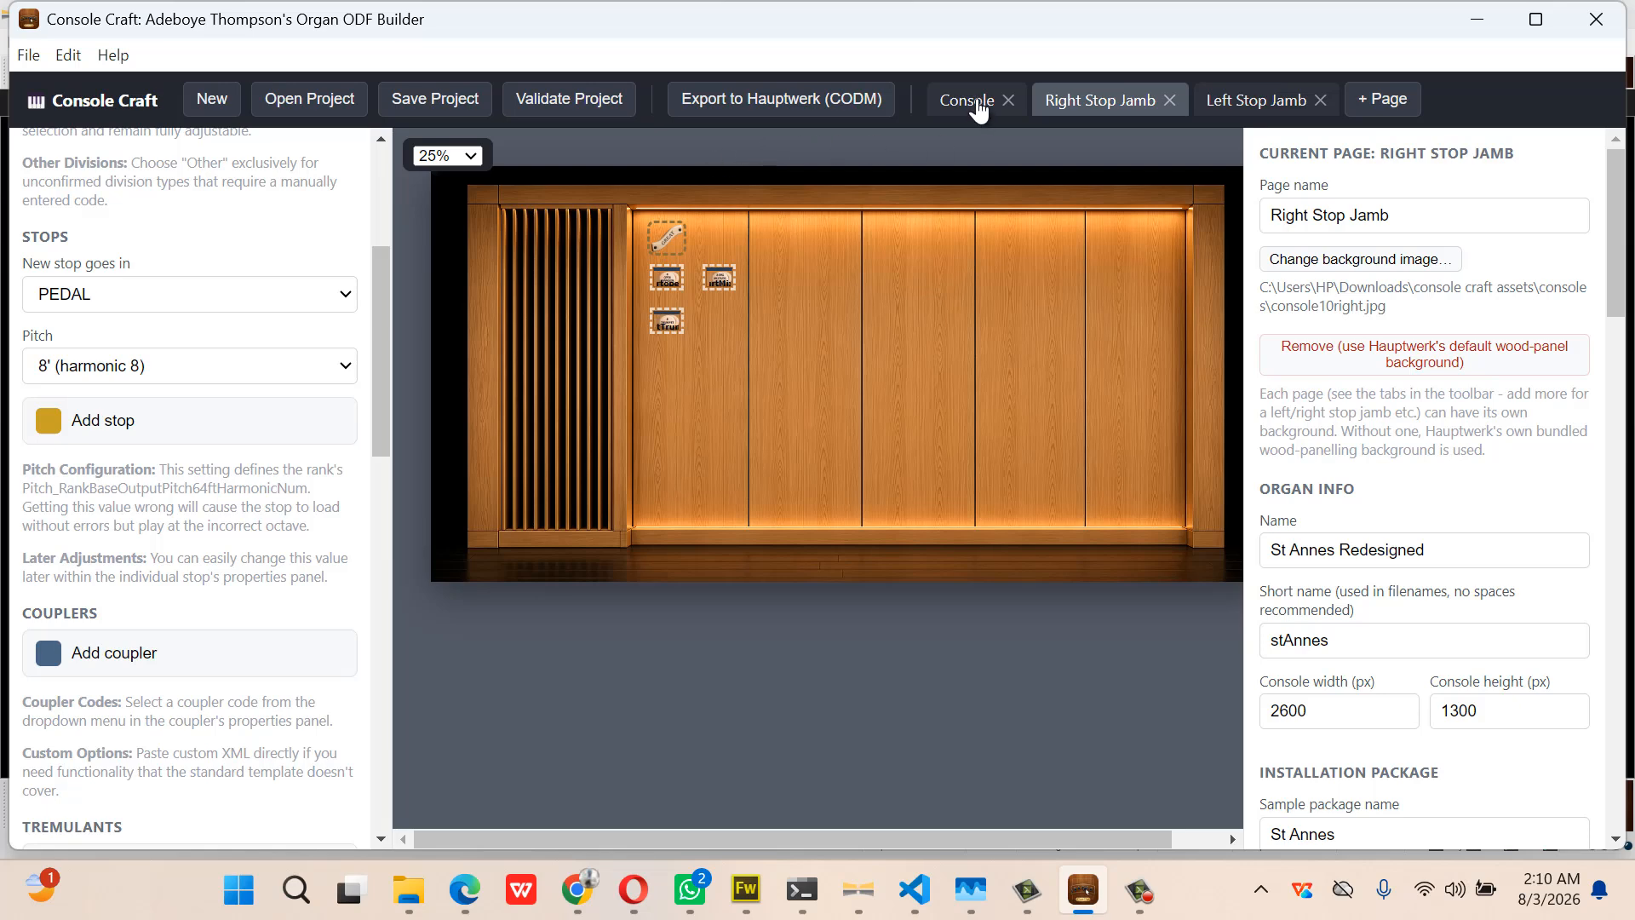
Mirror bombarde32 onto the Left Stop Jamb, moving the pedal label to the upper right with bombarde32 beneath it
left_click(975, 100)
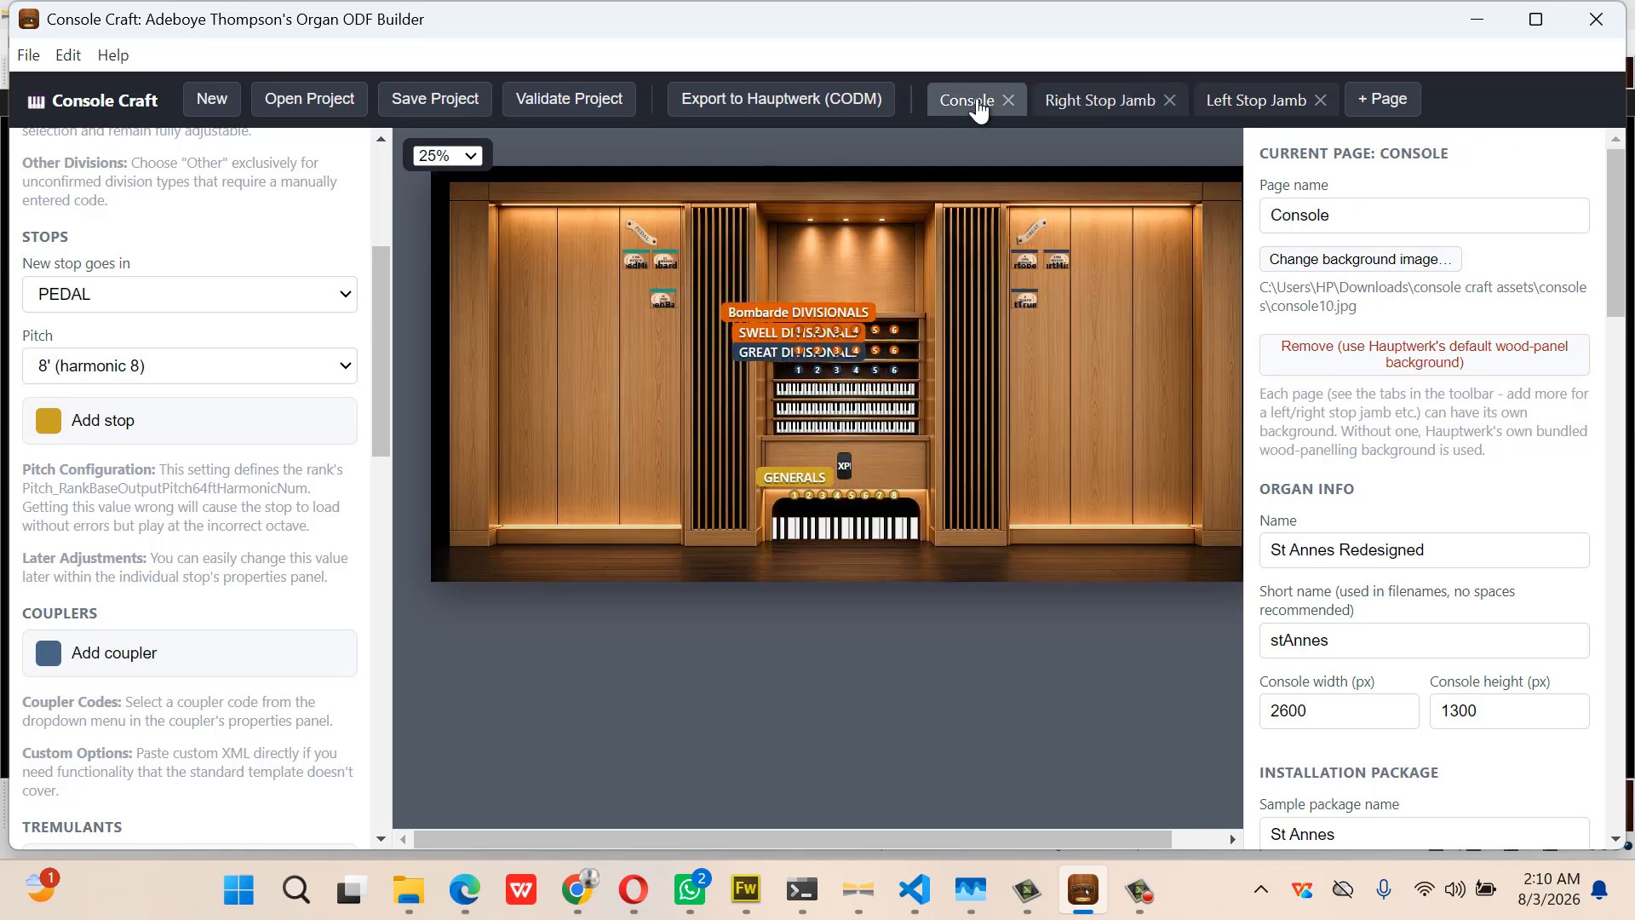
left_click(665, 257)
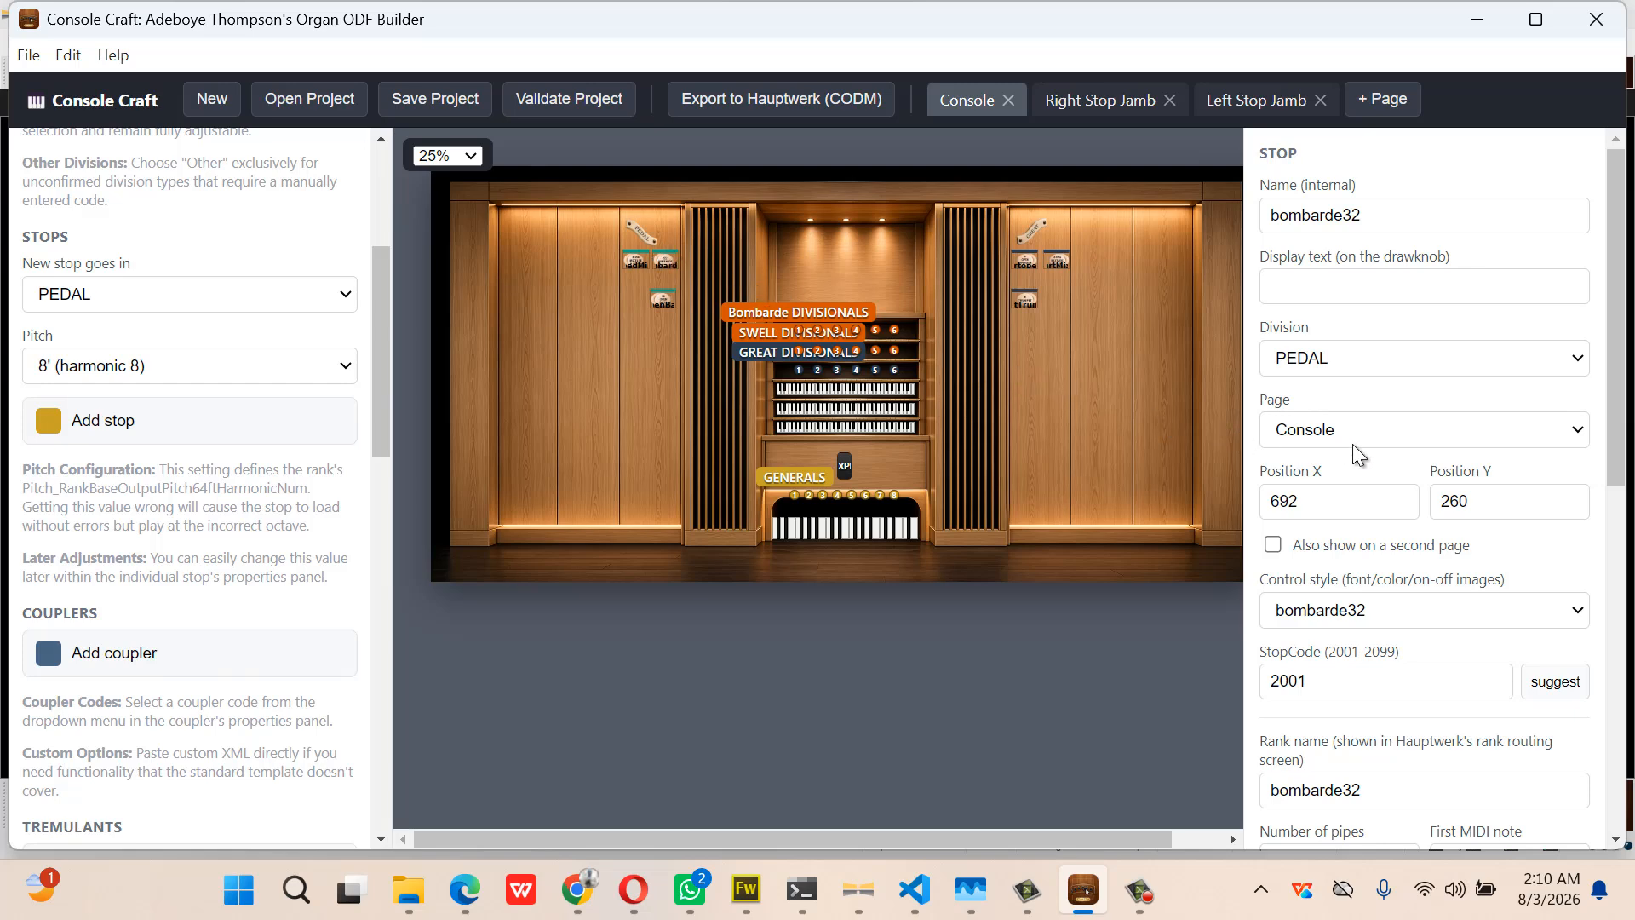
left_click(1275, 547)
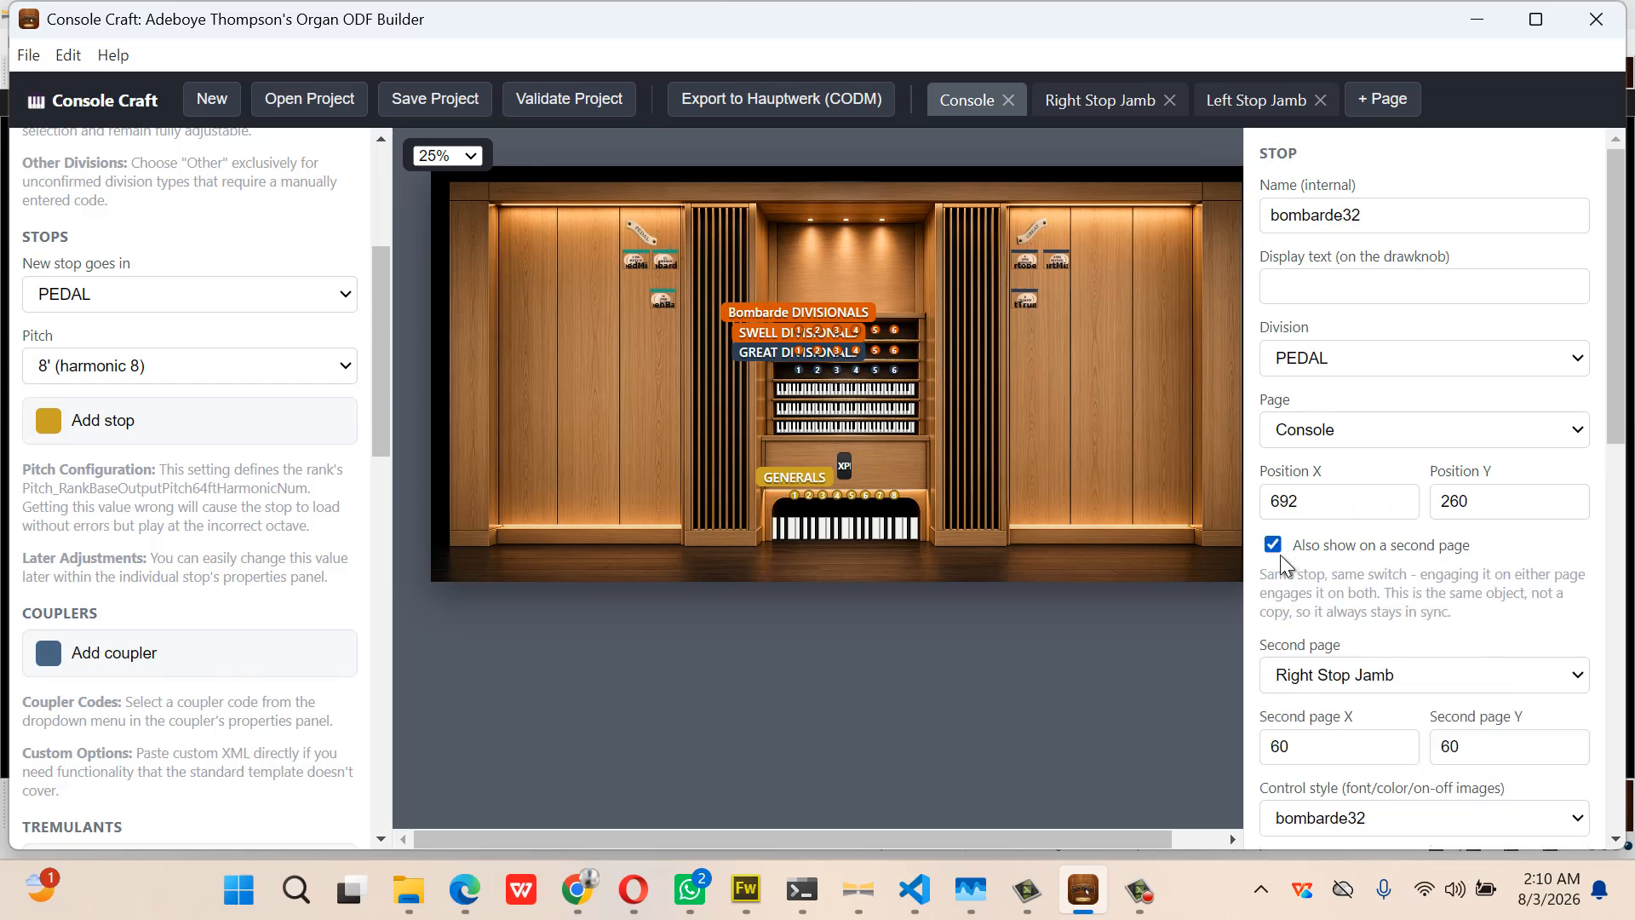
left_click(1378, 680)
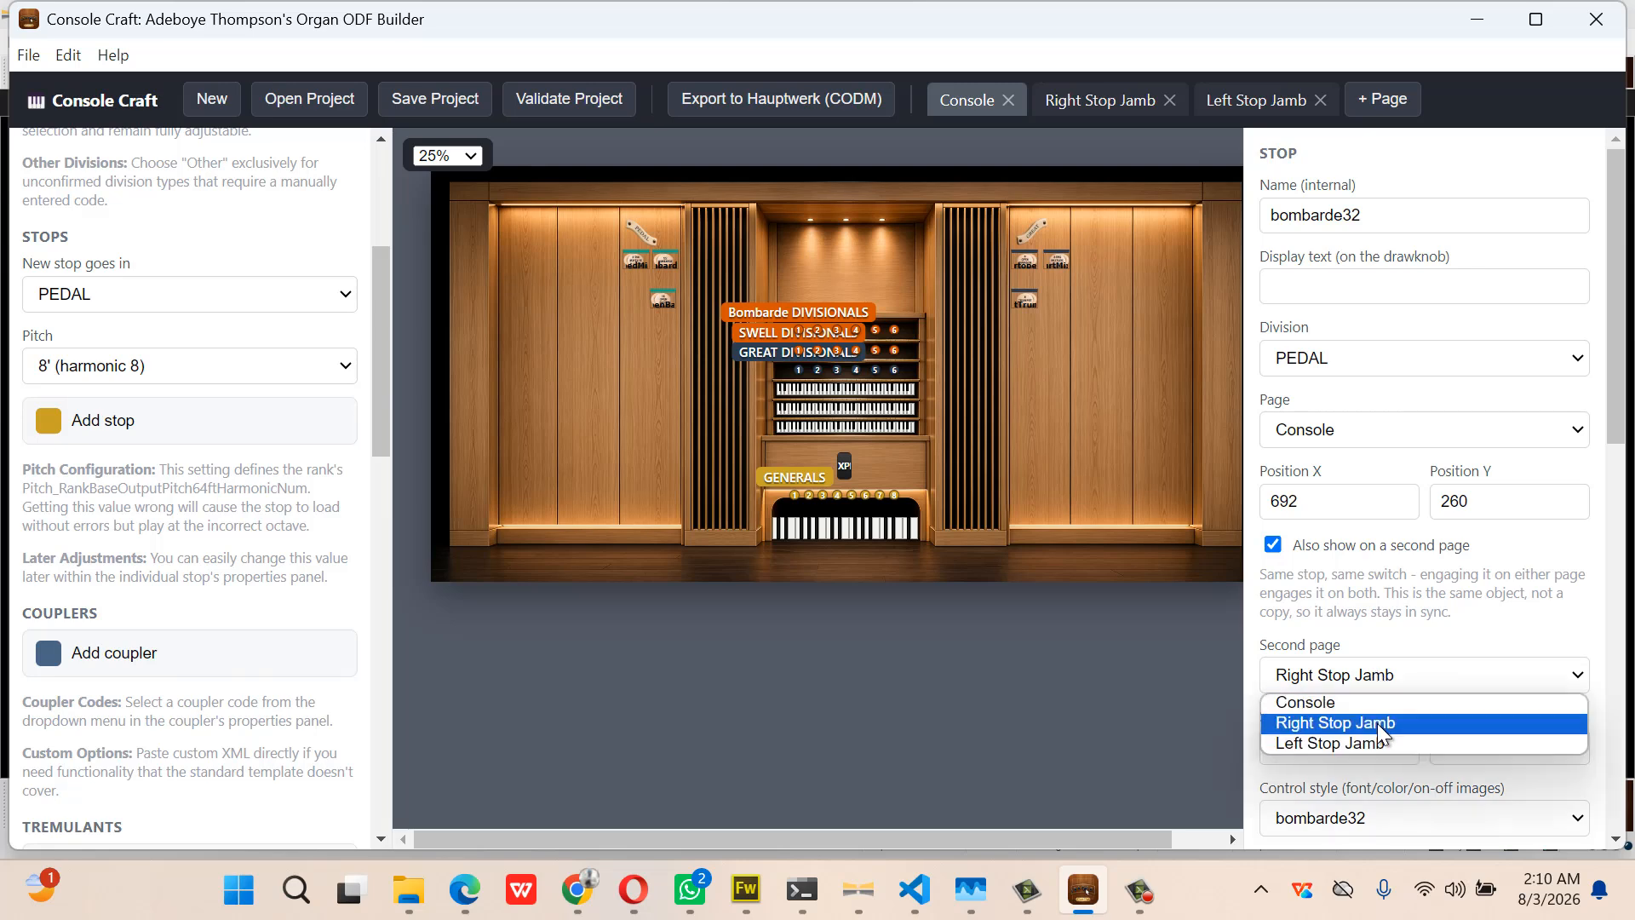
left_click(1330, 743)
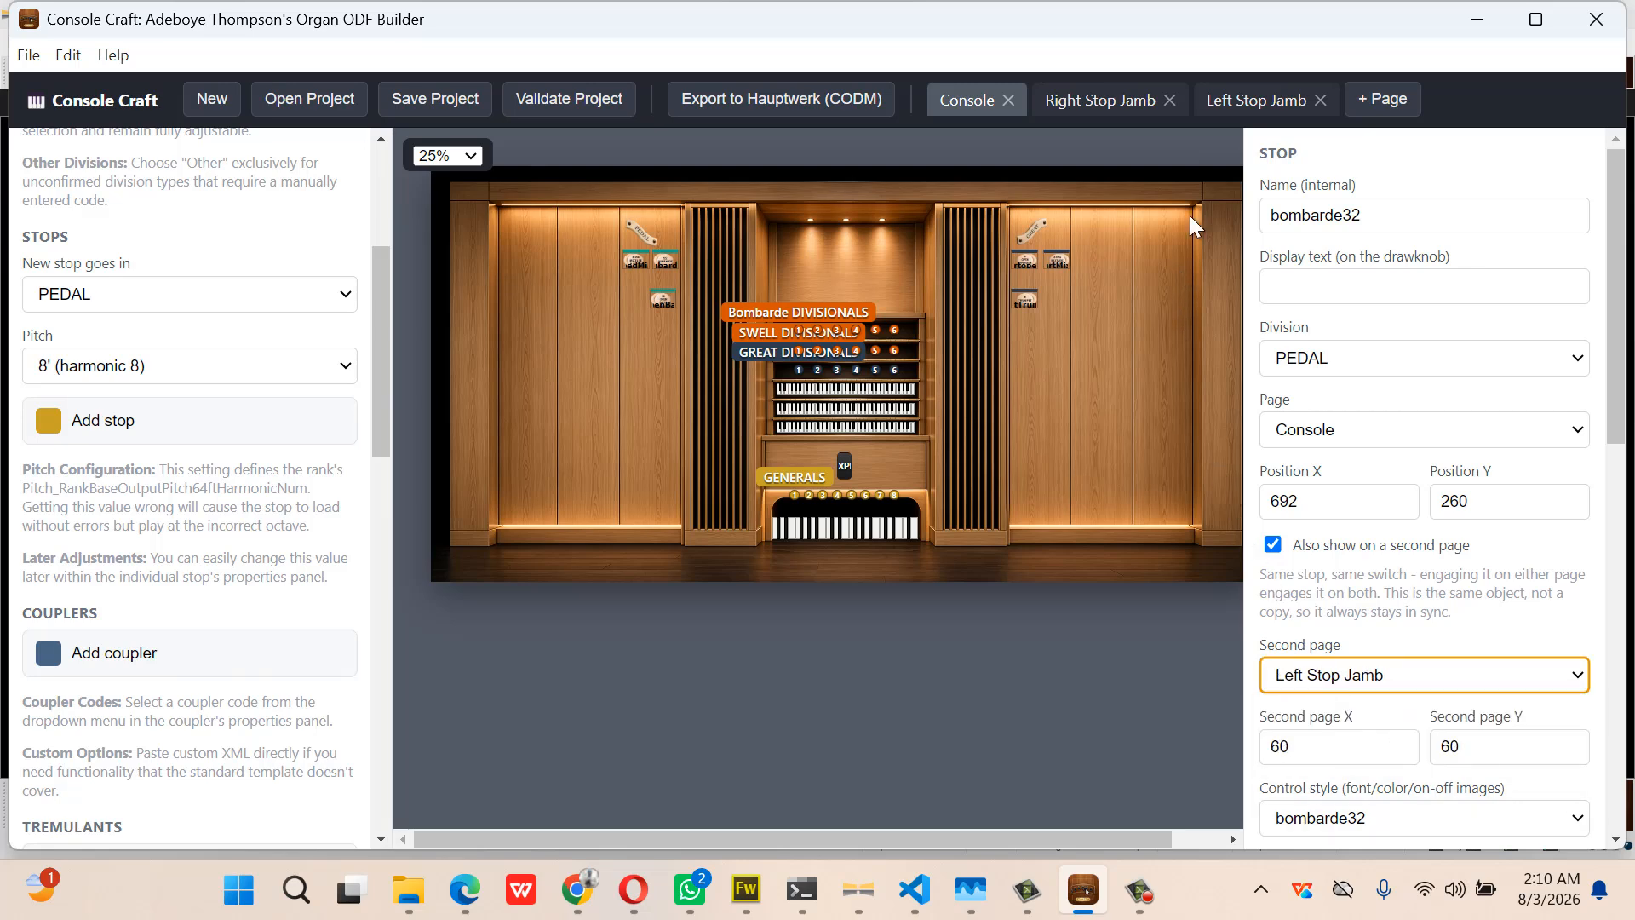
left_click(1235, 100)
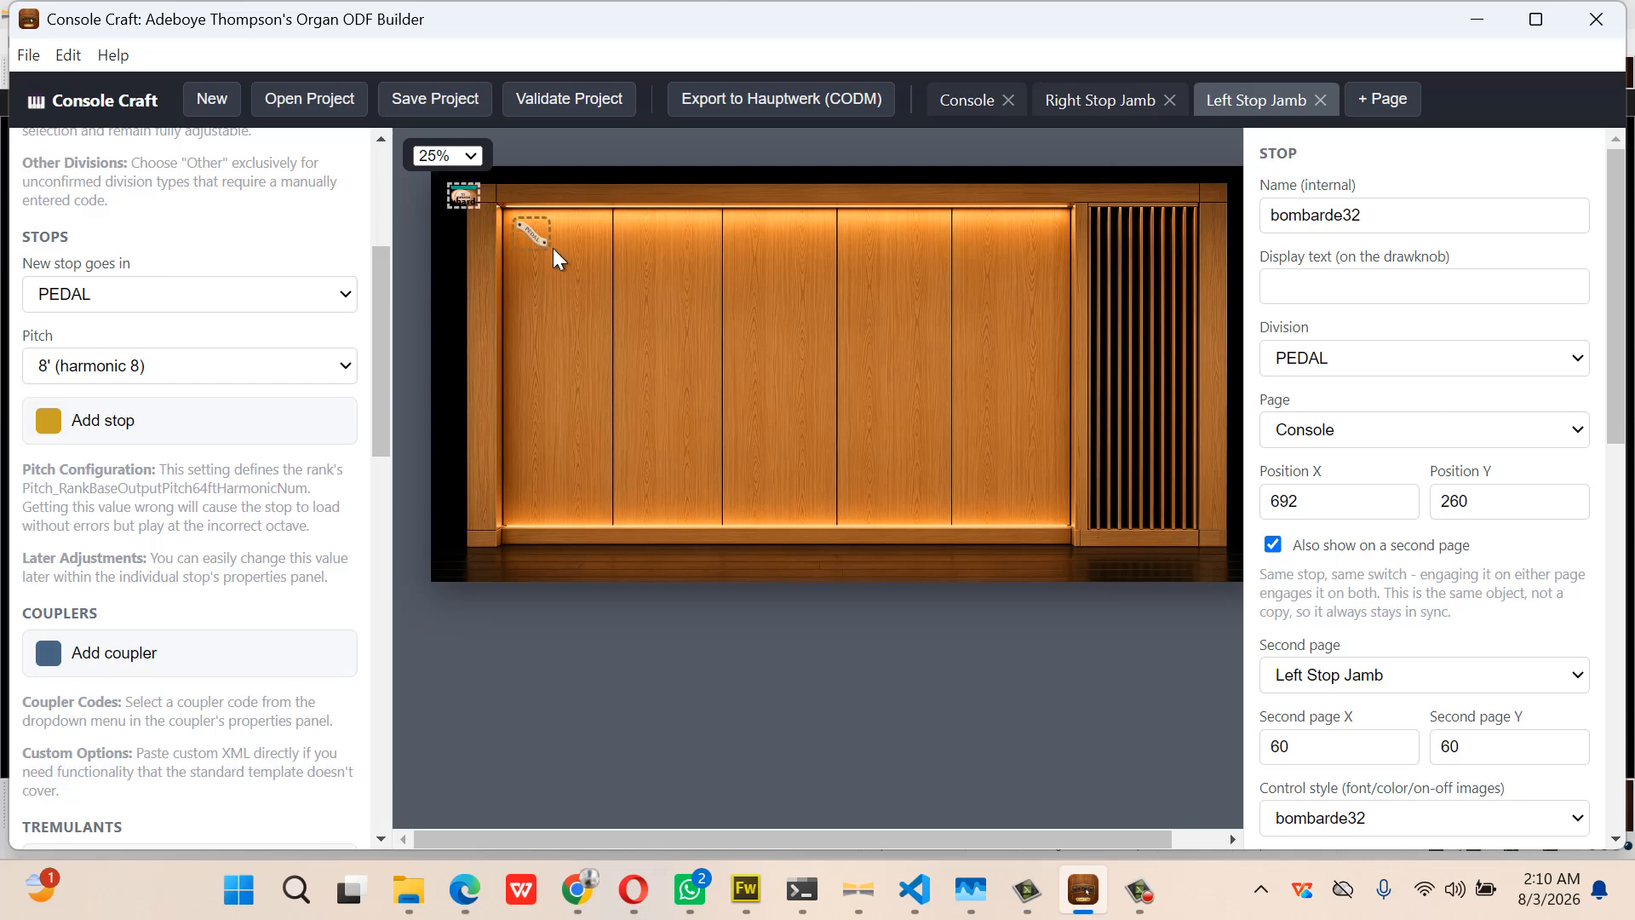
left_click_drag(538, 235, 1047, 230)
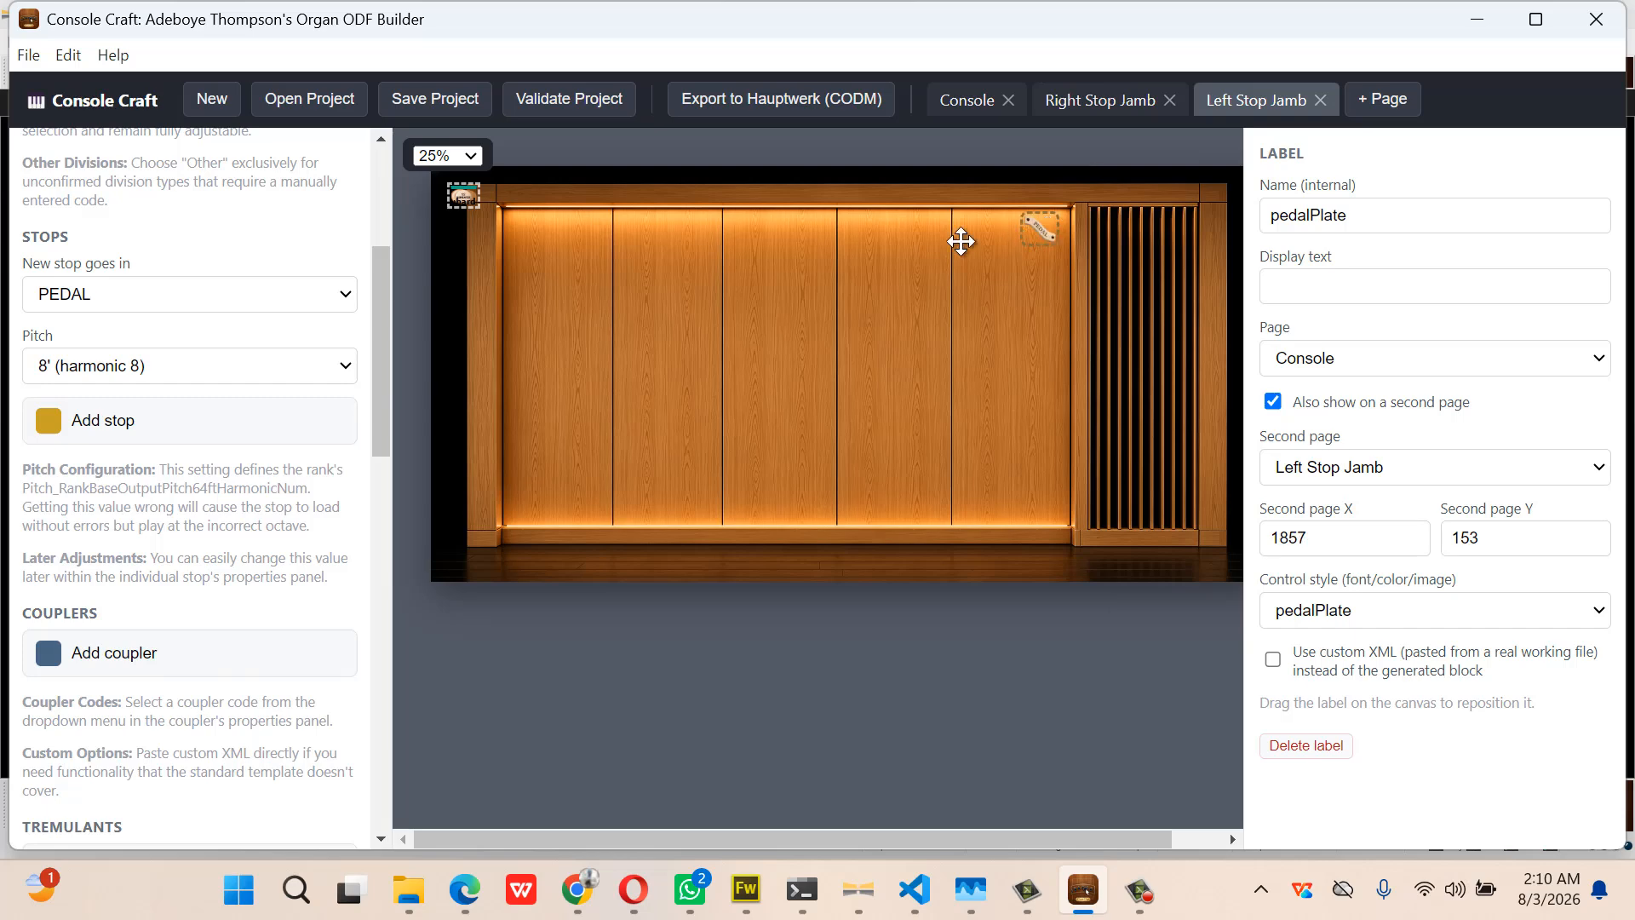
left_click_drag(465, 194, 1045, 271)
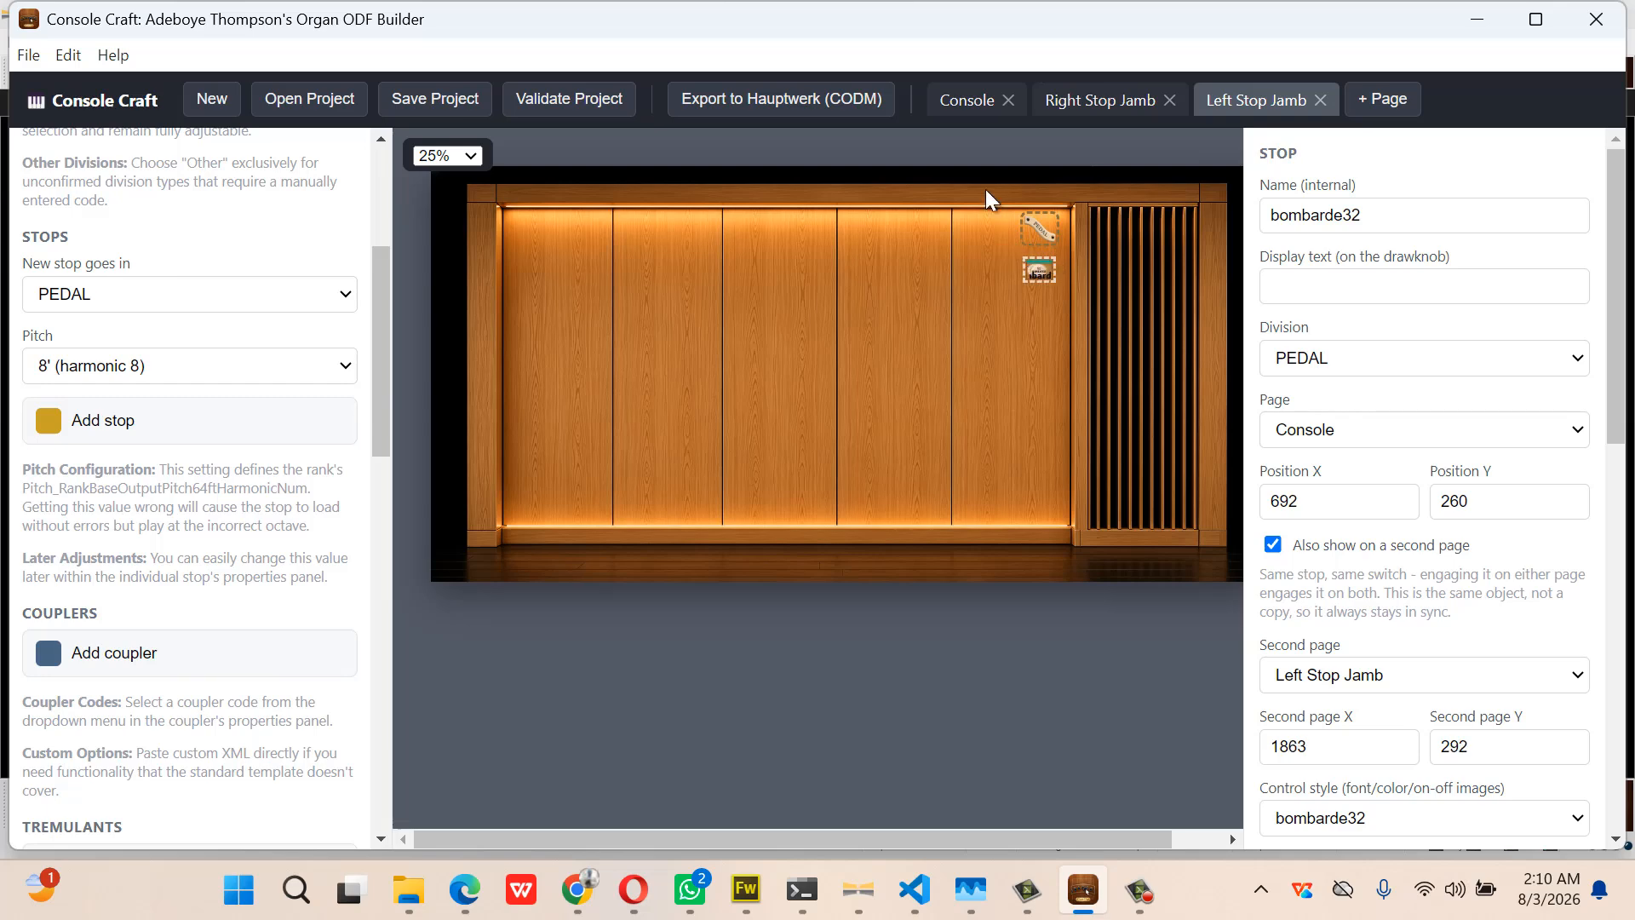
left_click(955, 104)
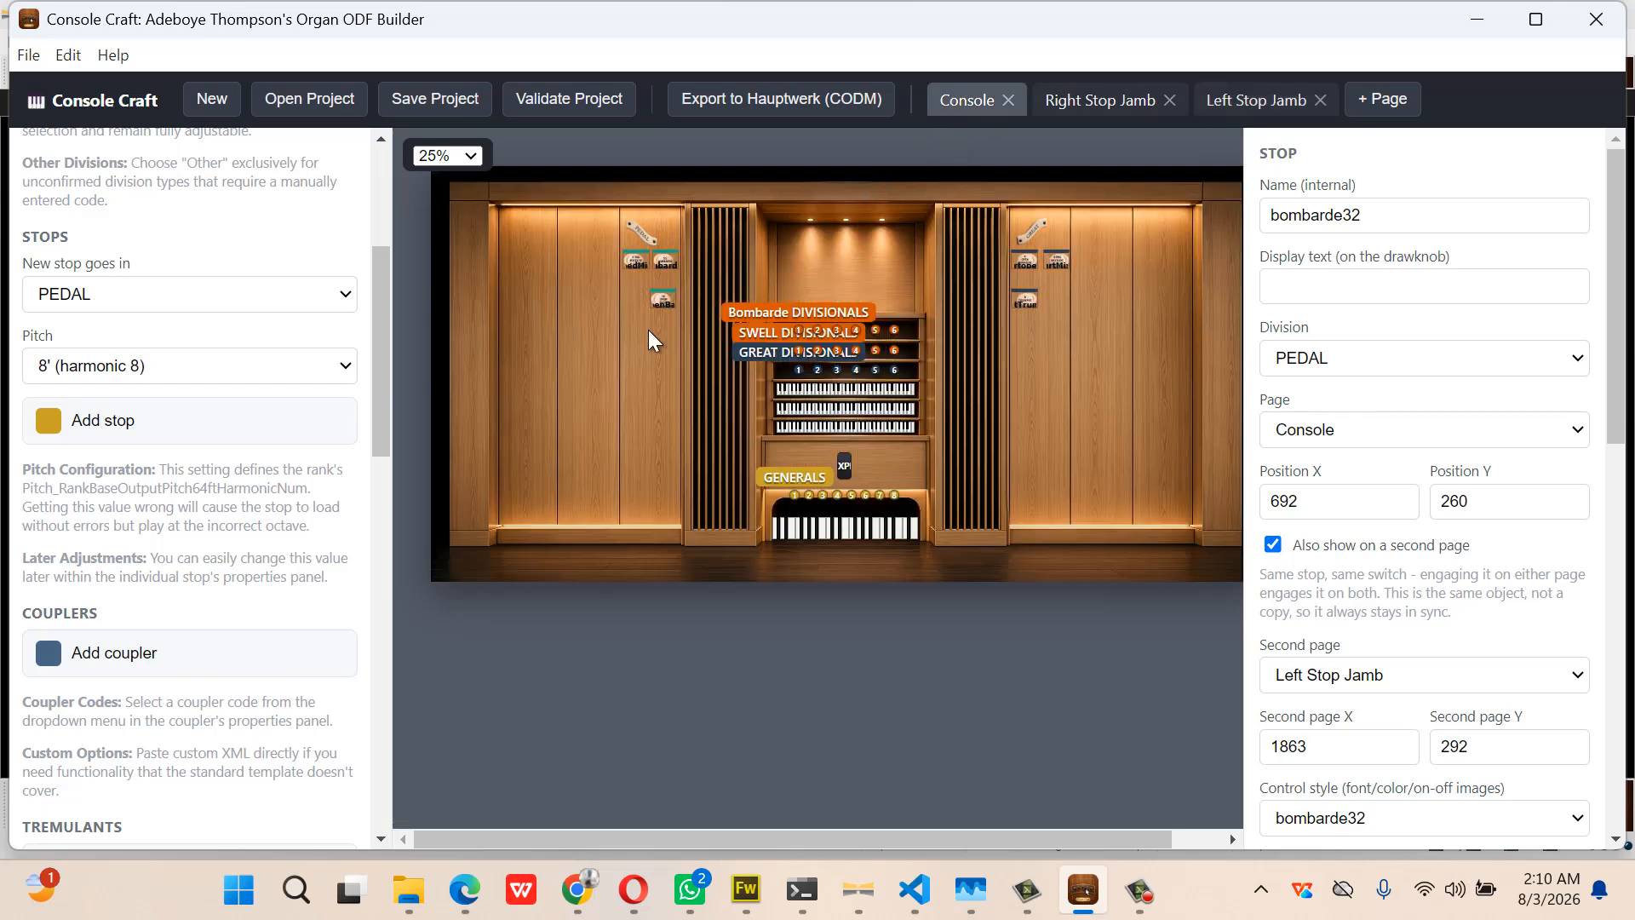
Mirror pedMix onto the Left Stop Jamb beside bombarde32
left_click(632, 264)
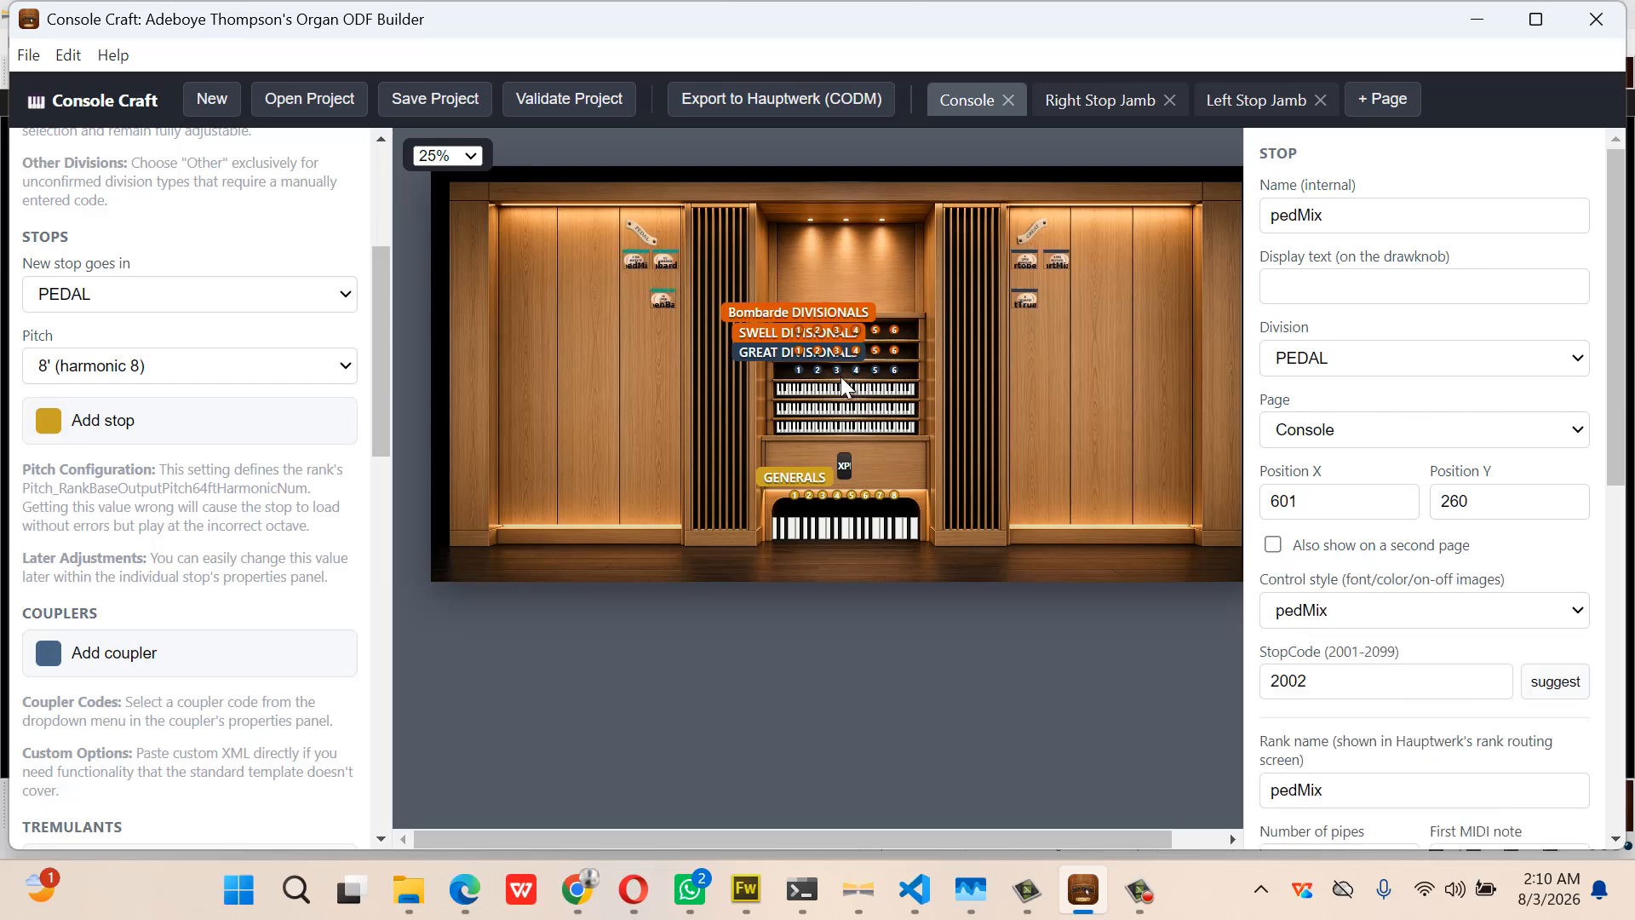
left_click(1272, 546)
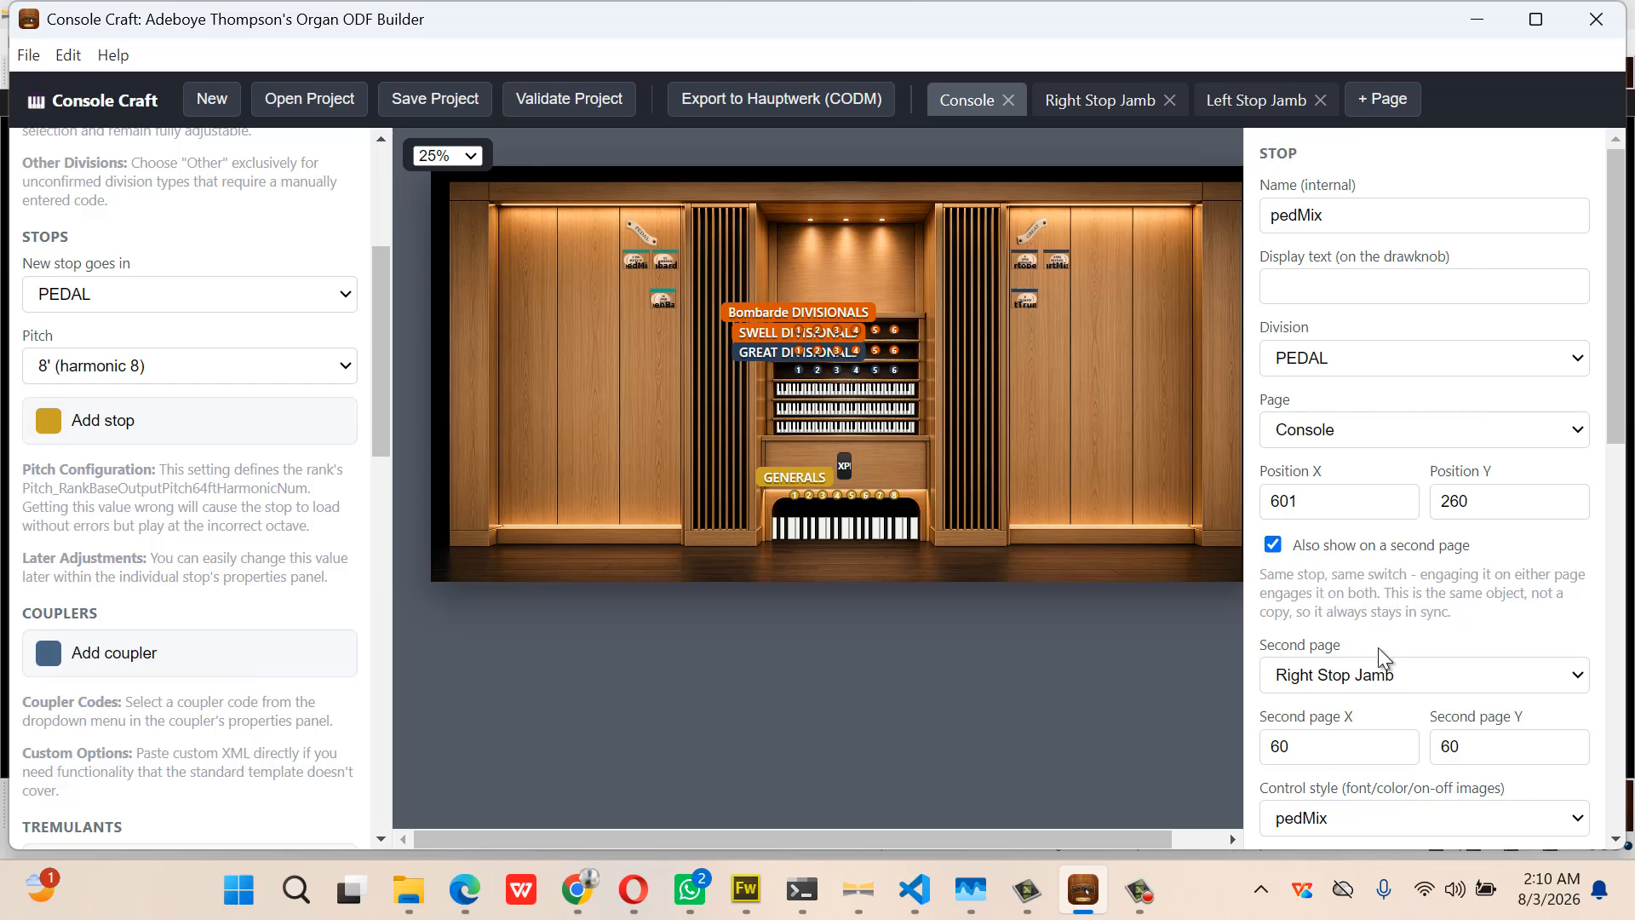
left_click(1403, 674)
left_click(1404, 674)
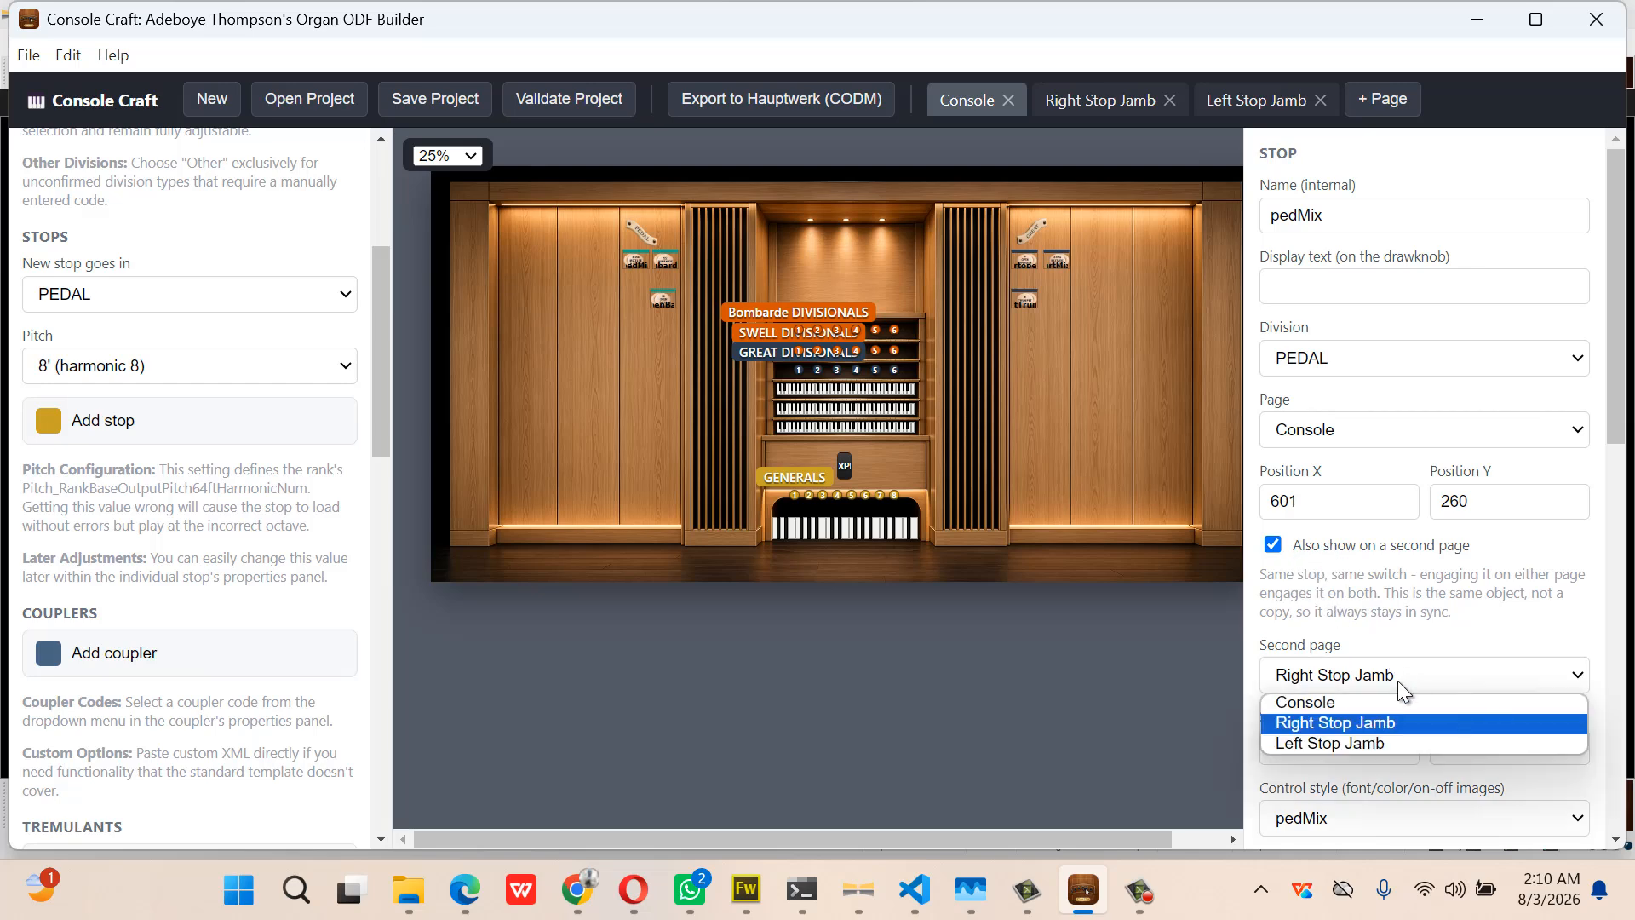
left_click(1401, 745)
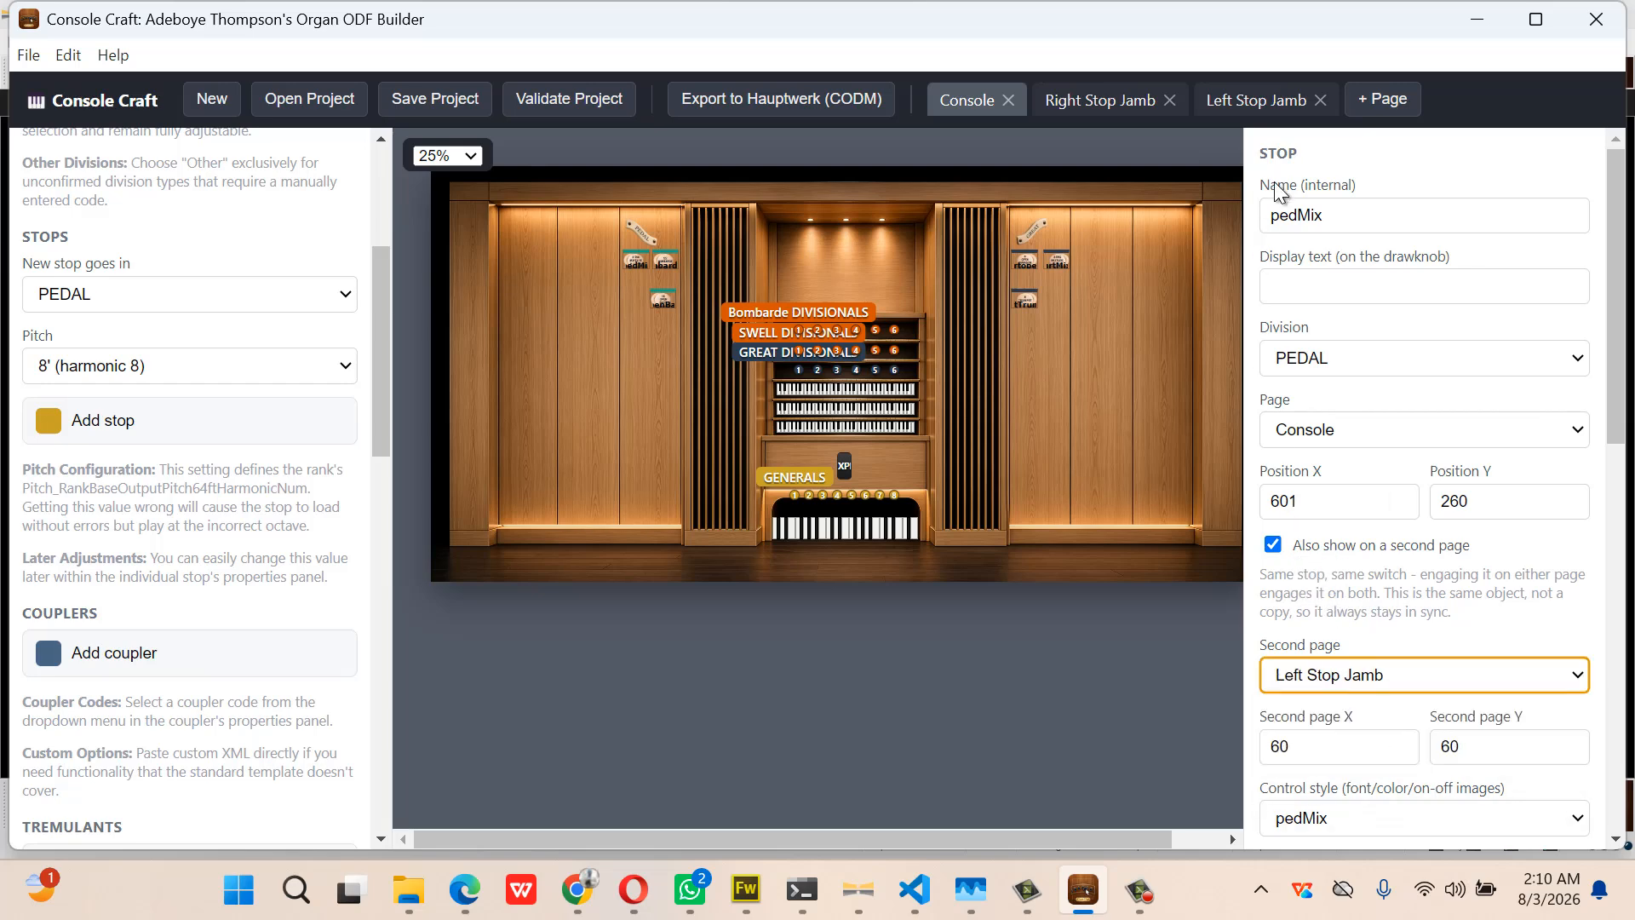
left_click(1254, 102)
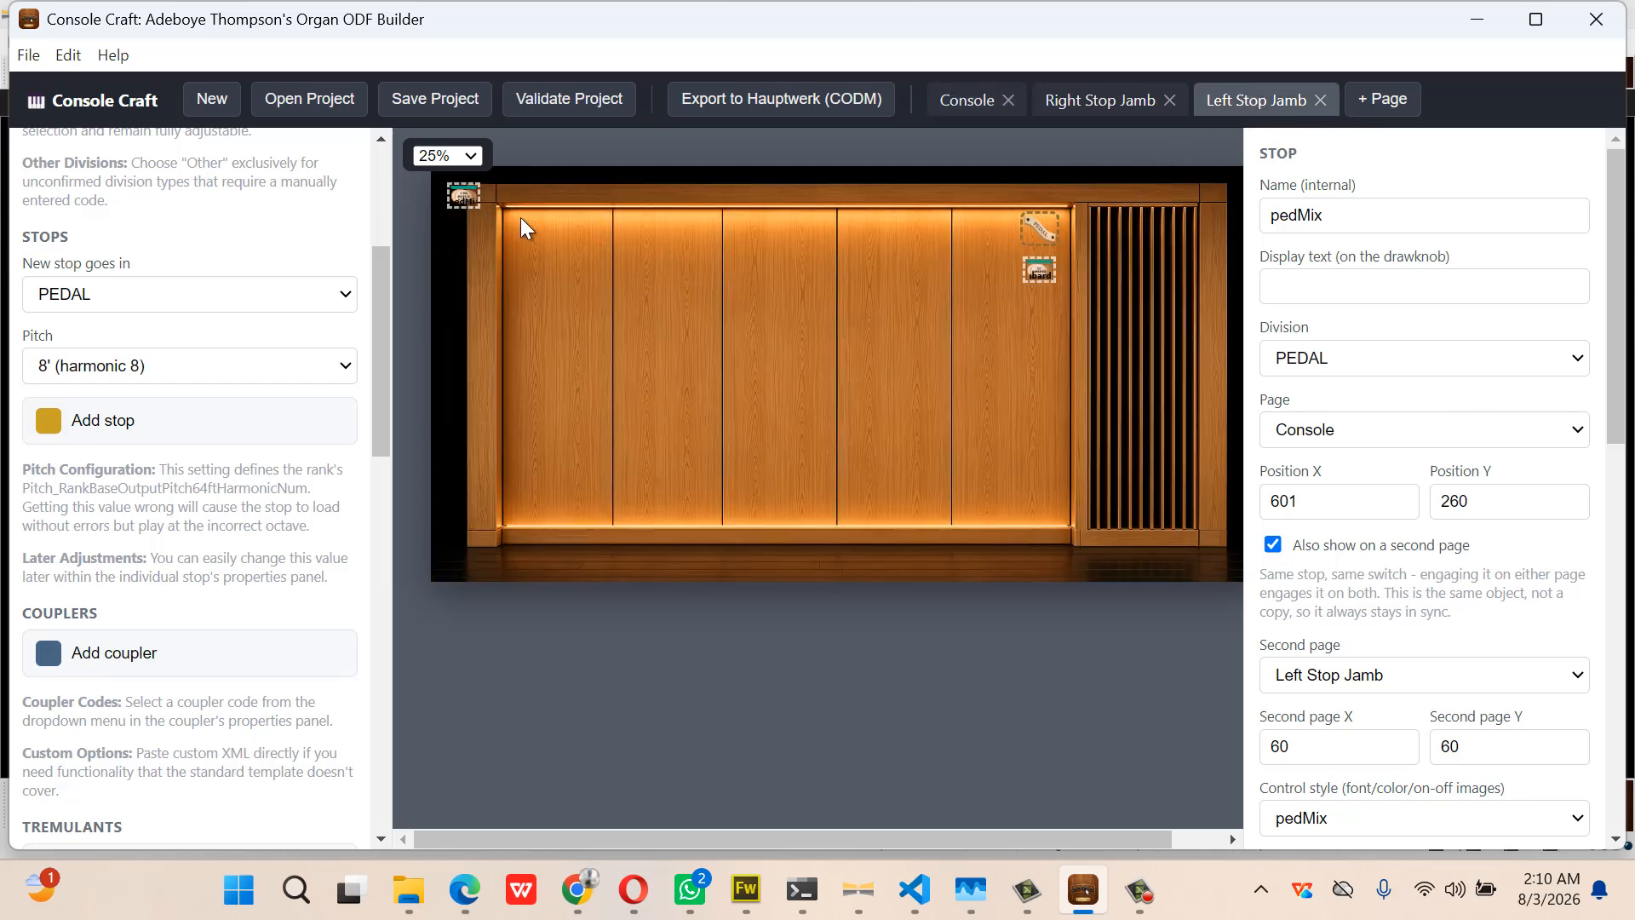
left_click_drag(465, 195, 985, 272)
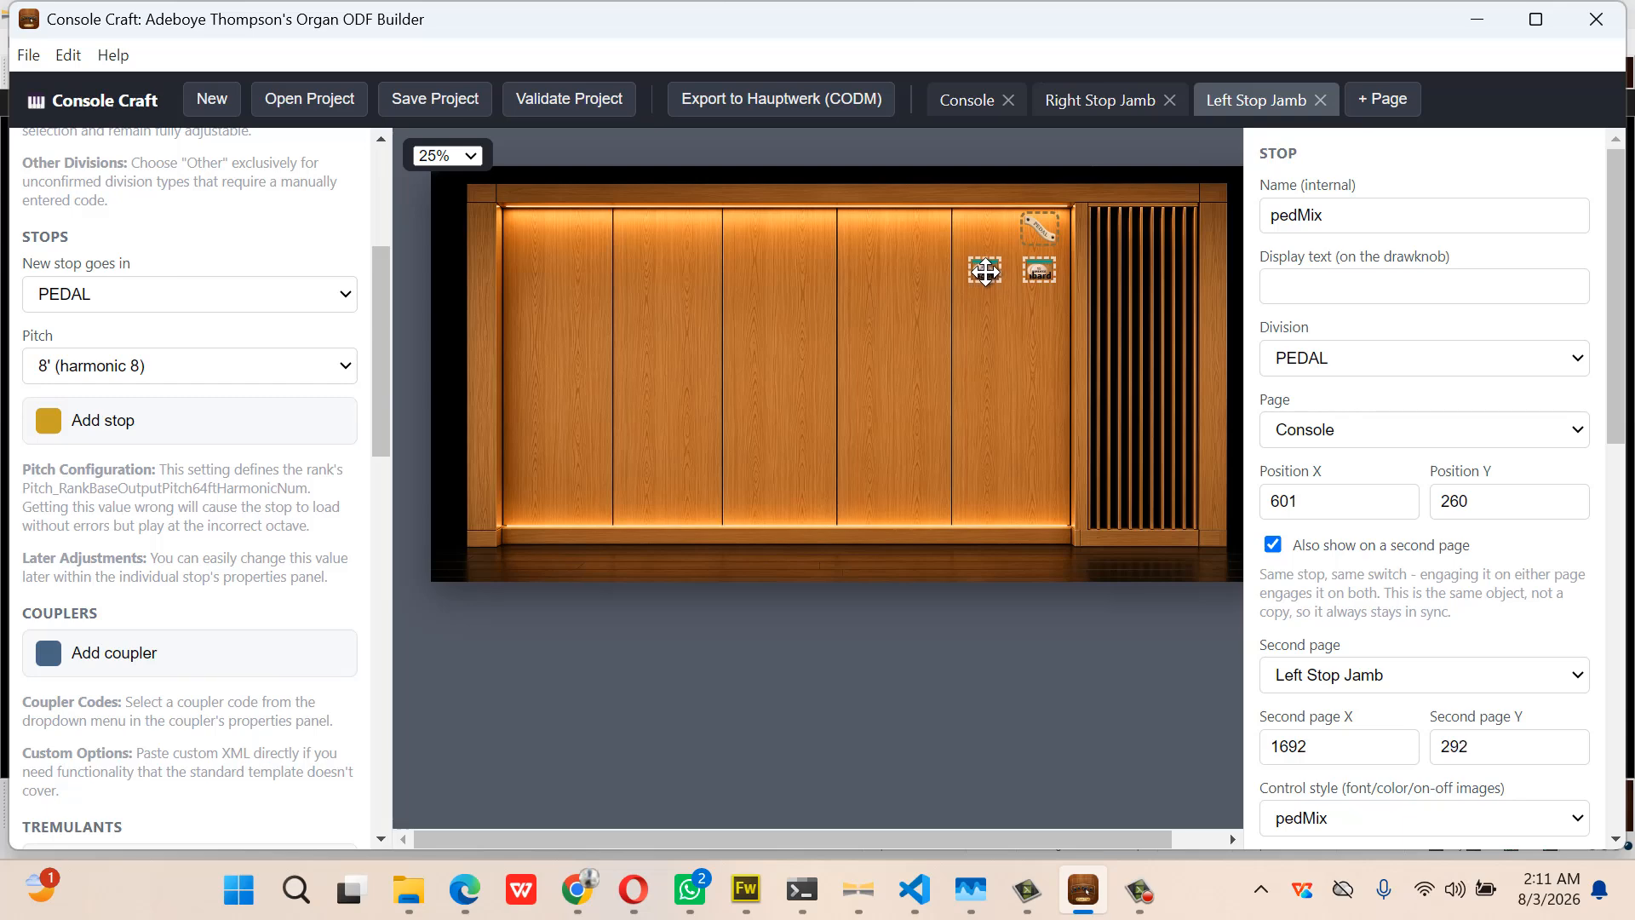
left_click(1039, 269)
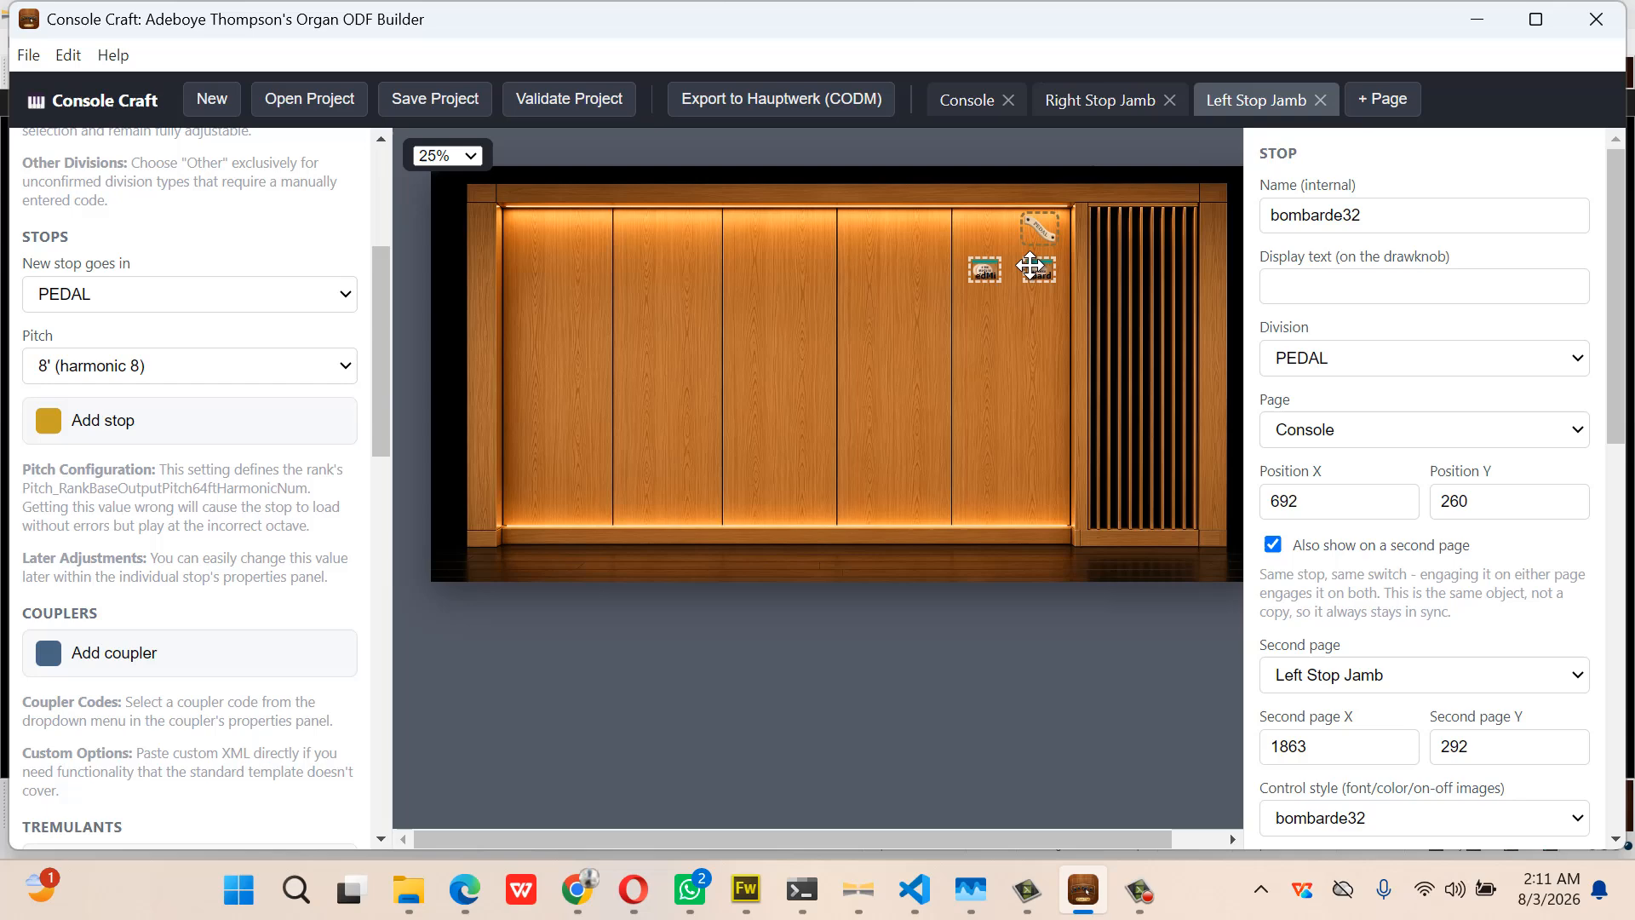
left_click(985, 271)
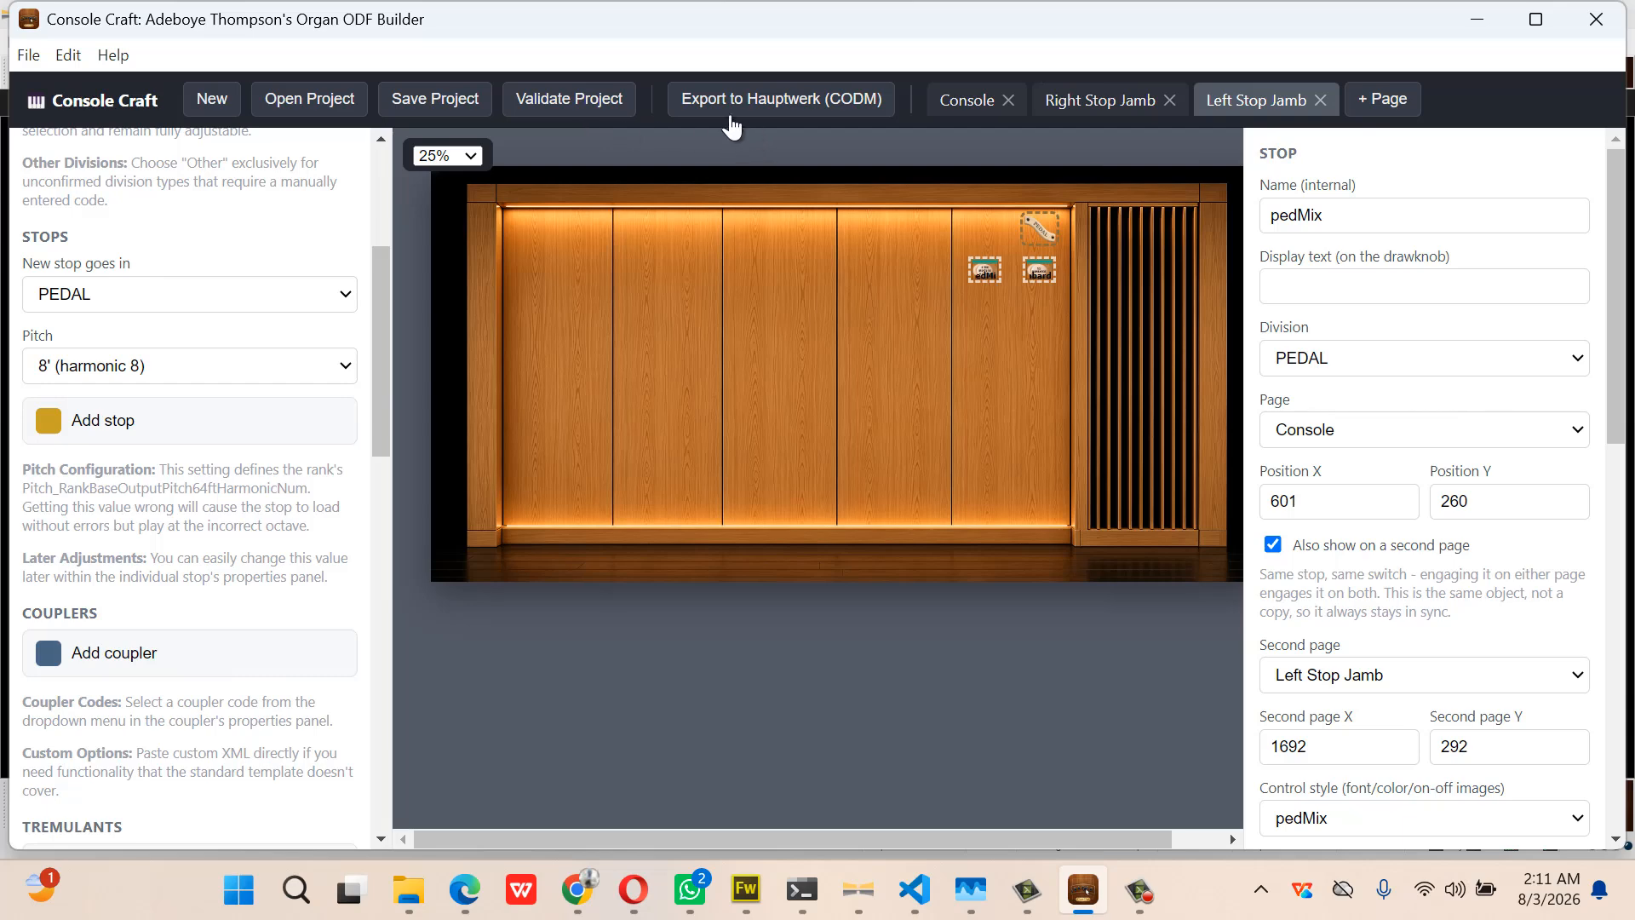
left_click(965, 102)
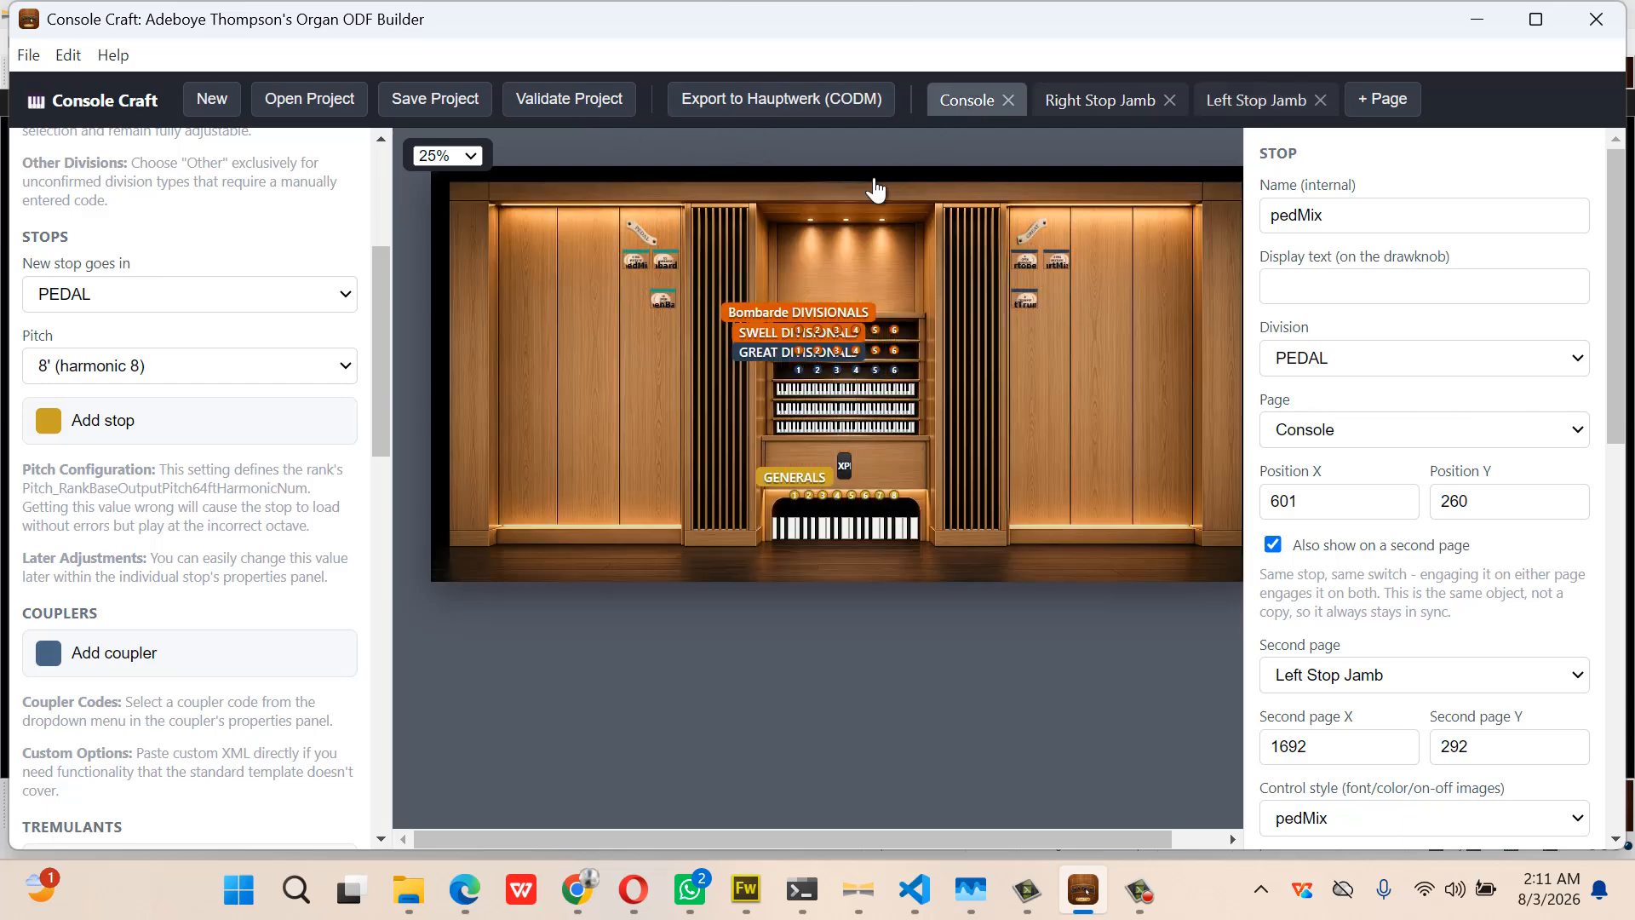
left_click(664, 304)
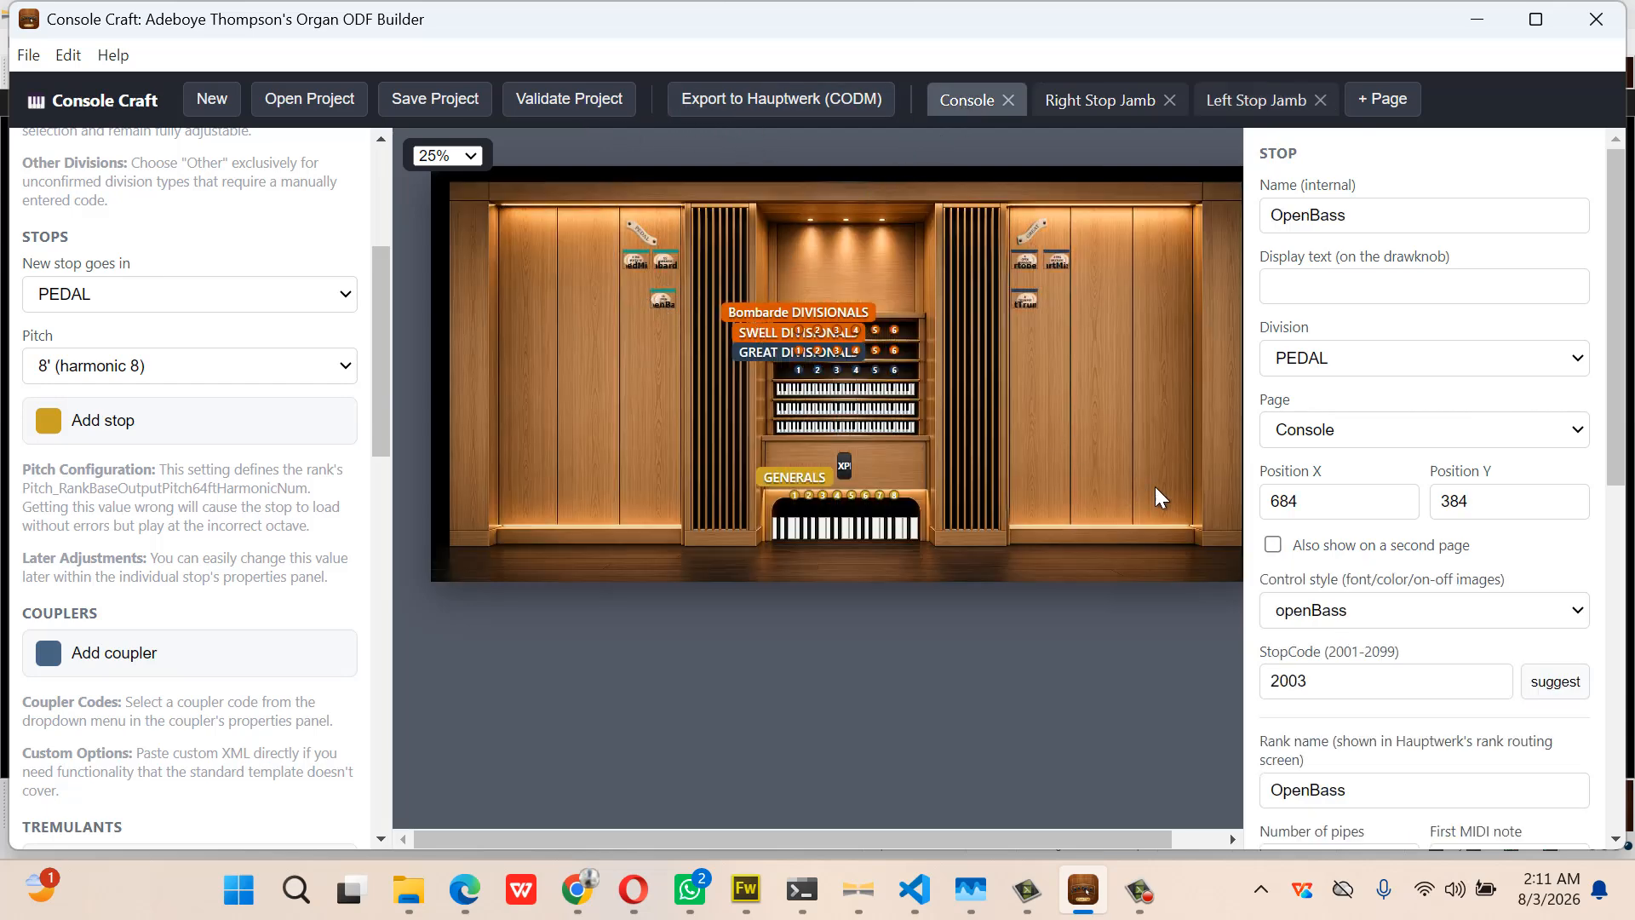
Mirror the OpenBass pedal stop onto the Left Stop Jamb at 1868, 415, below bombarde32
left_click(1273, 546)
left_click(1367, 681)
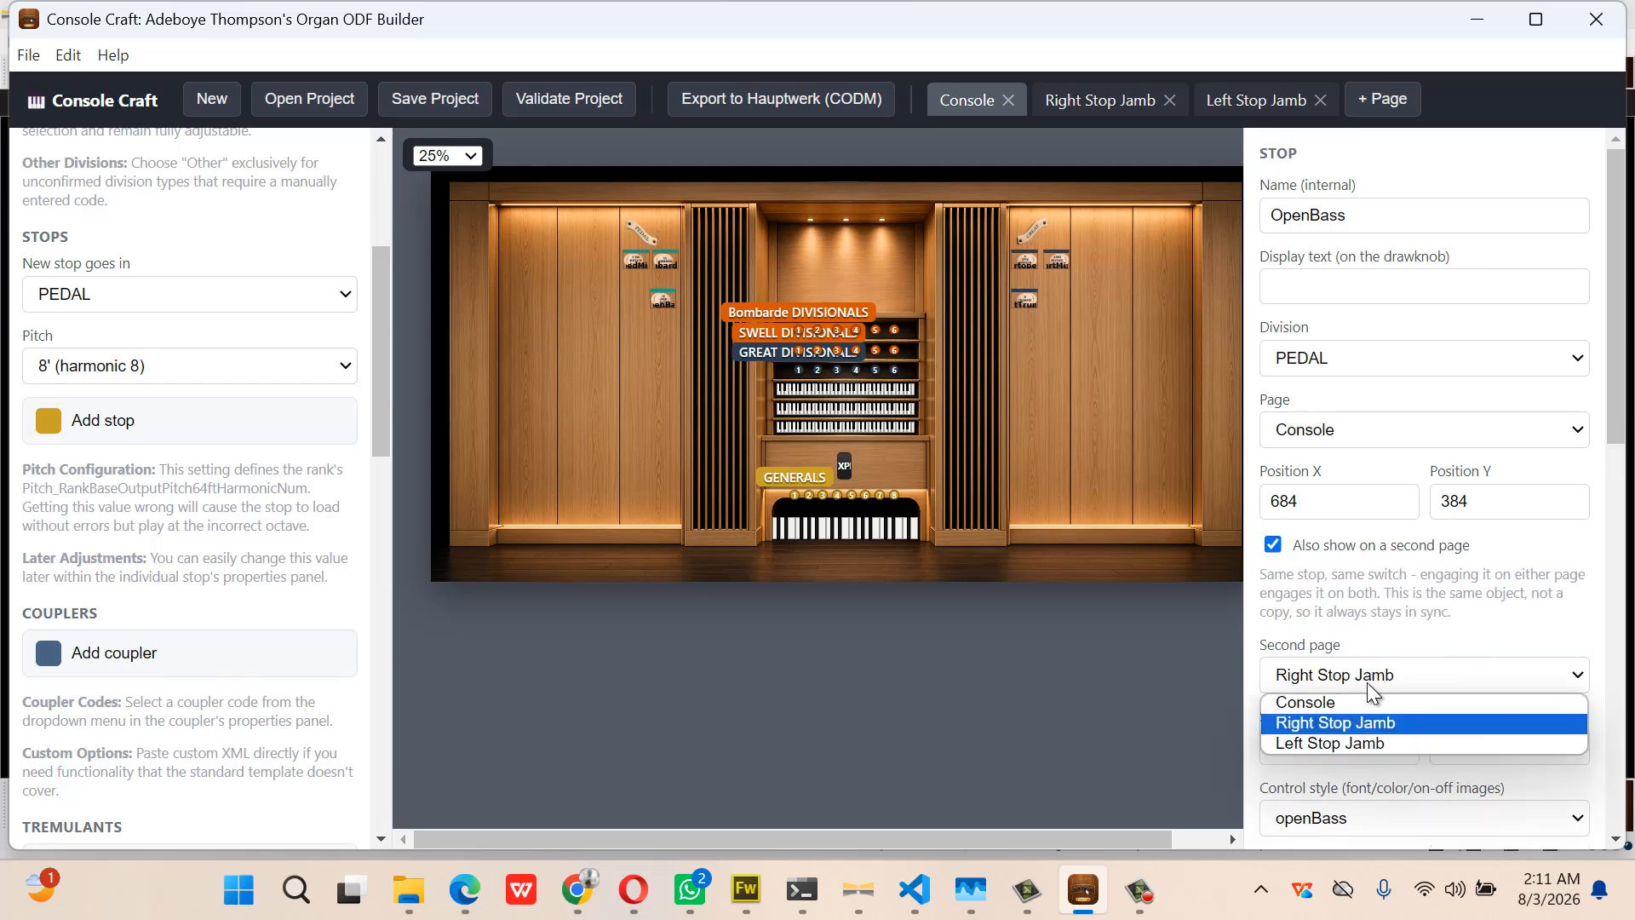
left_click(1371, 742)
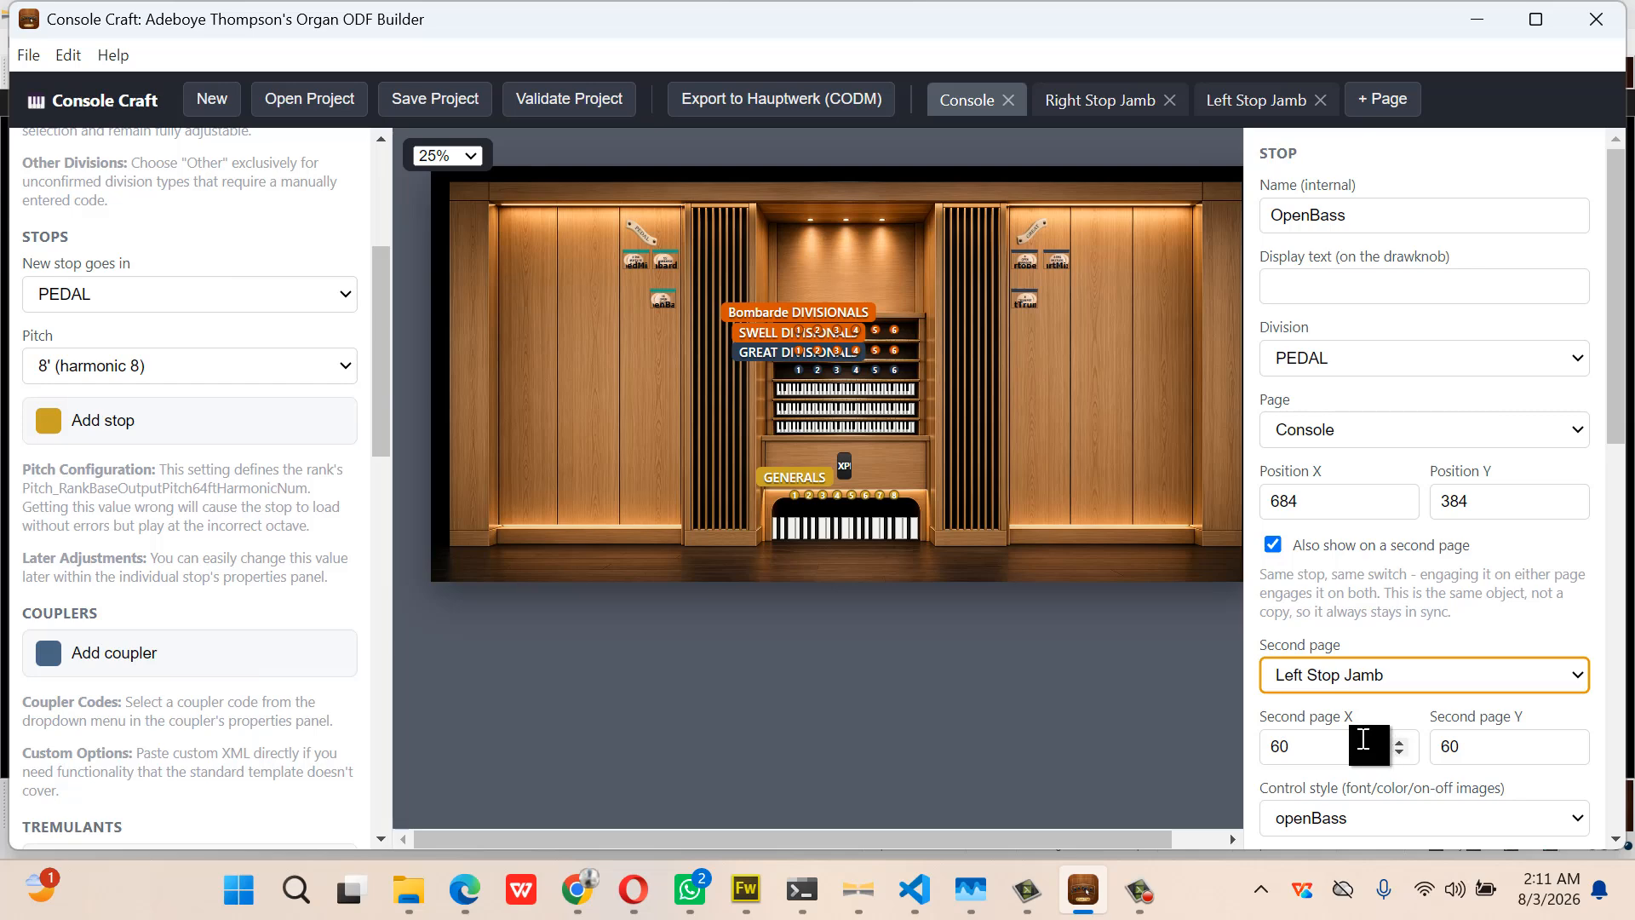
left_click(1230, 106)
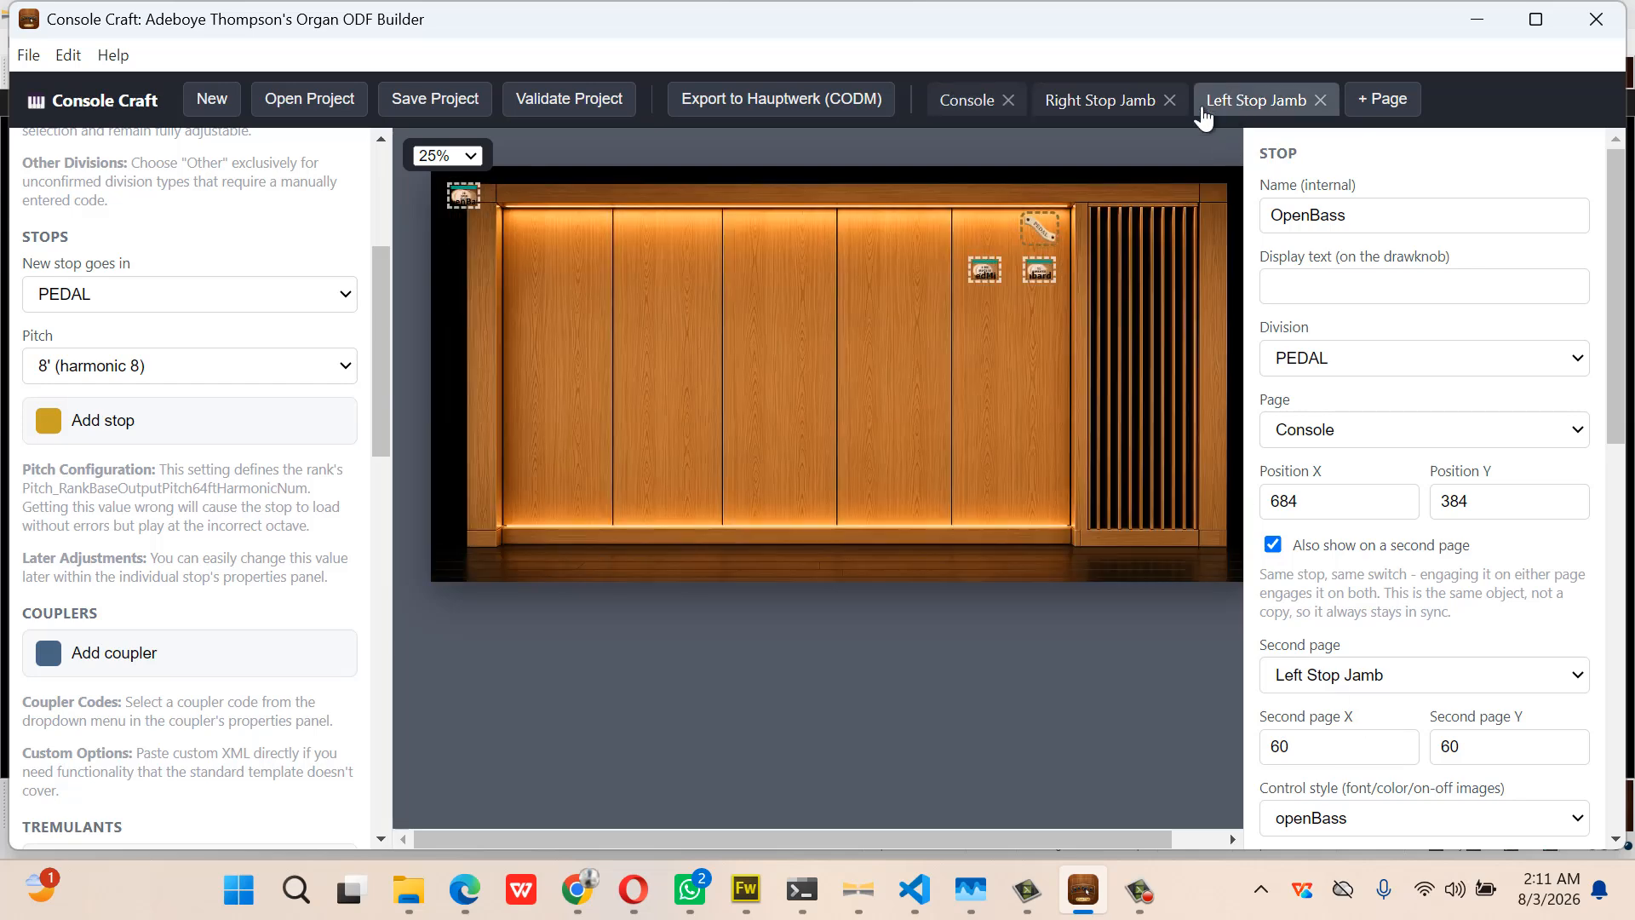
left_click_drag(463, 197, 1042, 308)
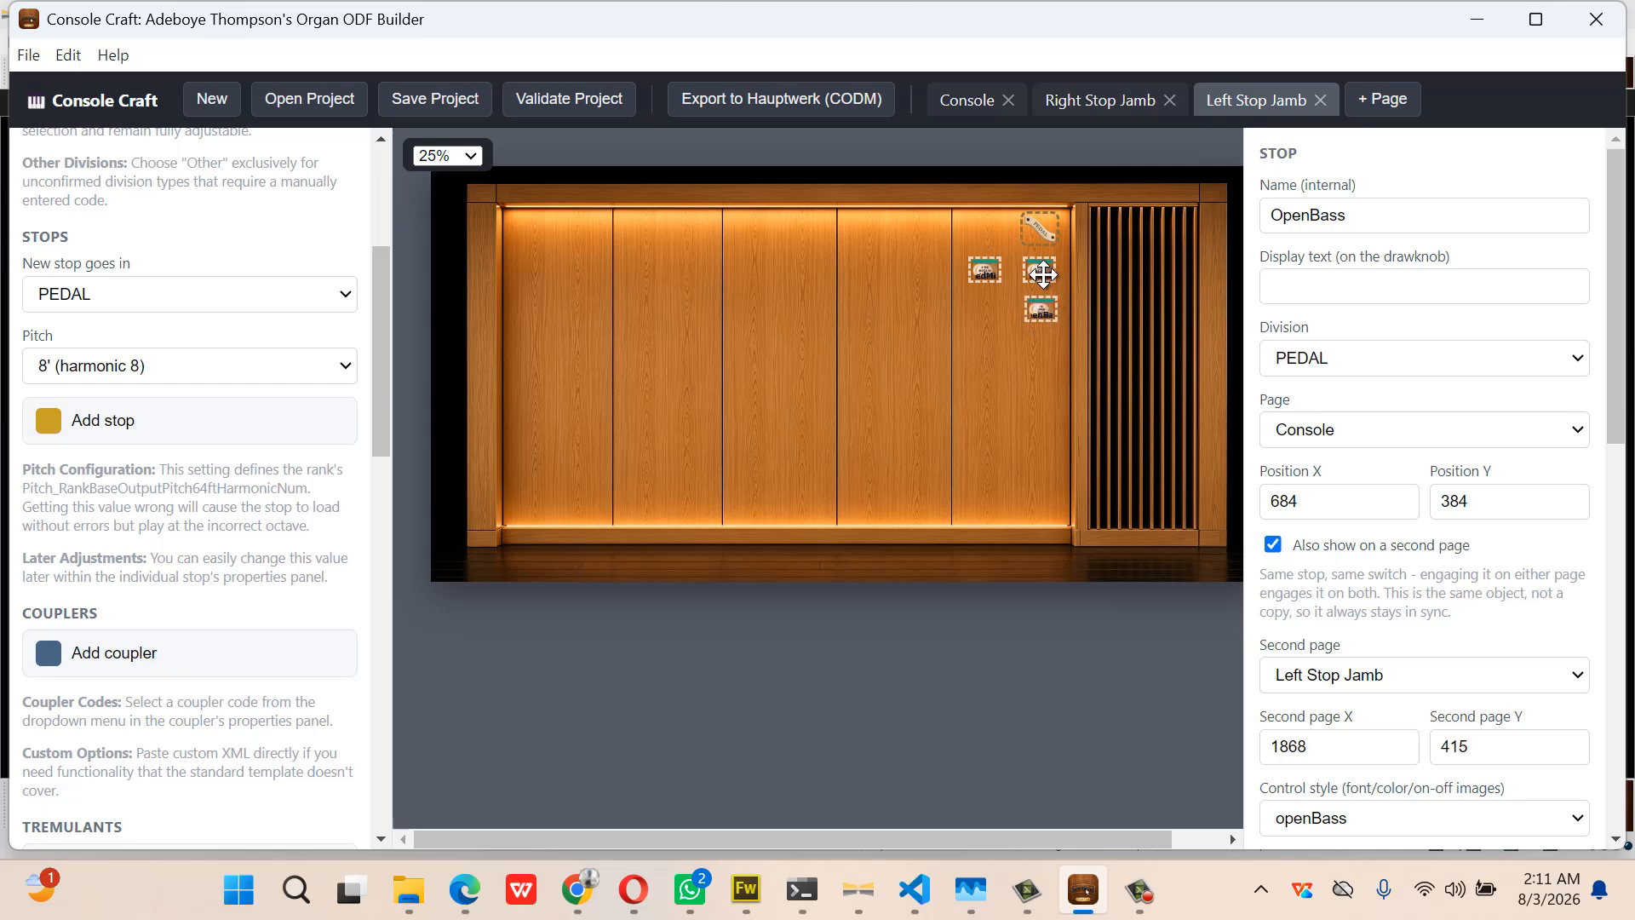
left_click(1045, 275)
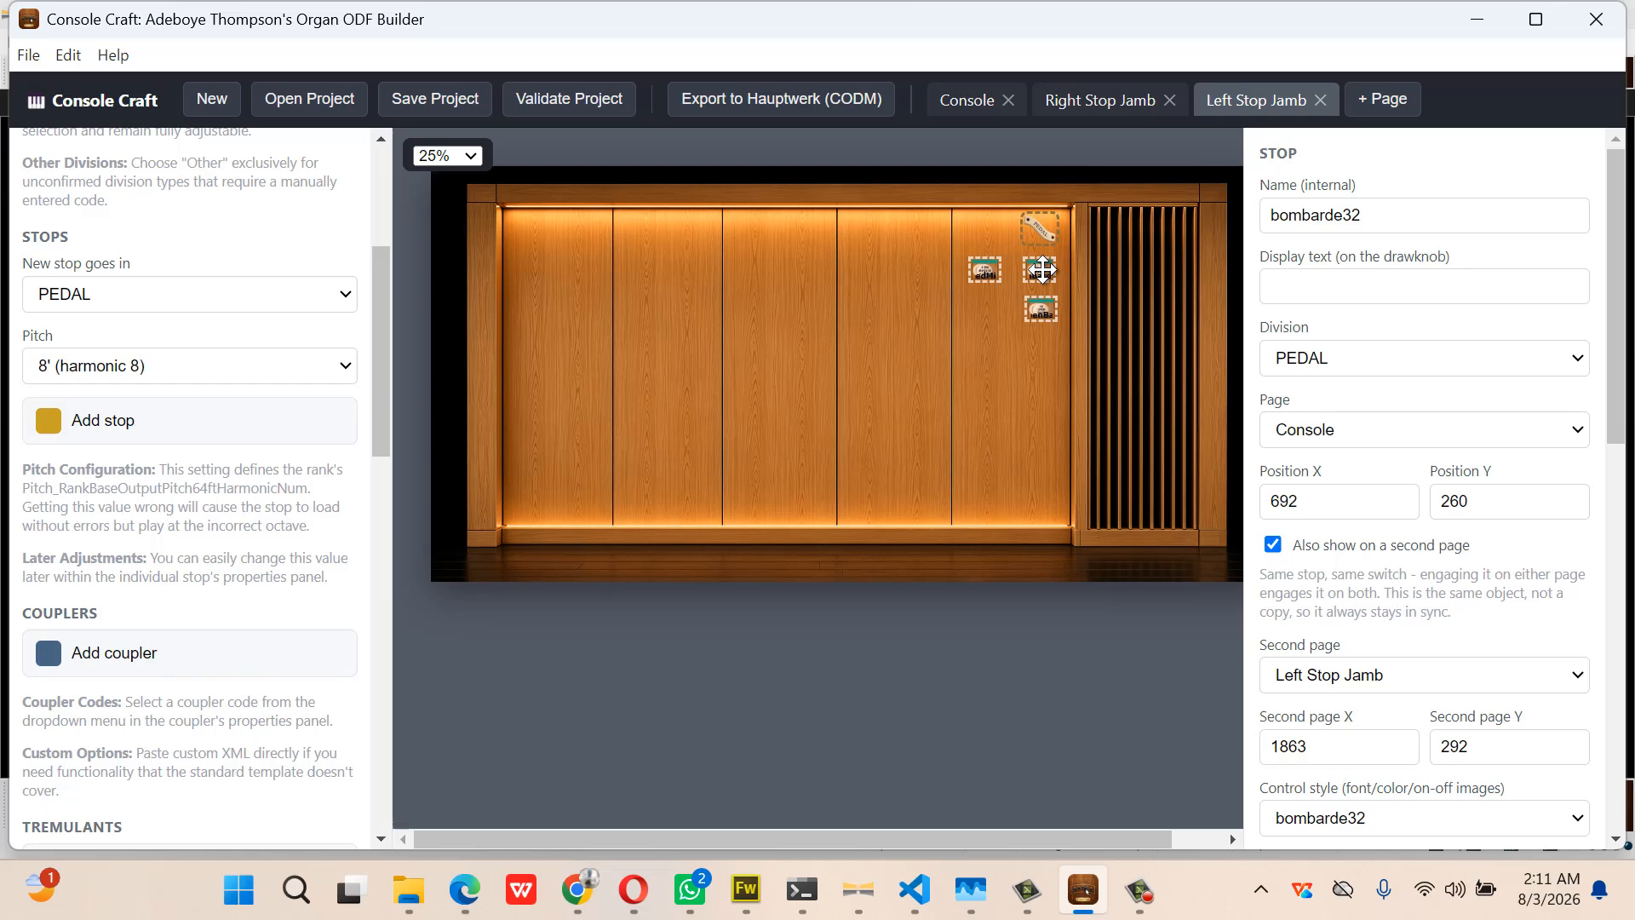
left_click(1043, 311)
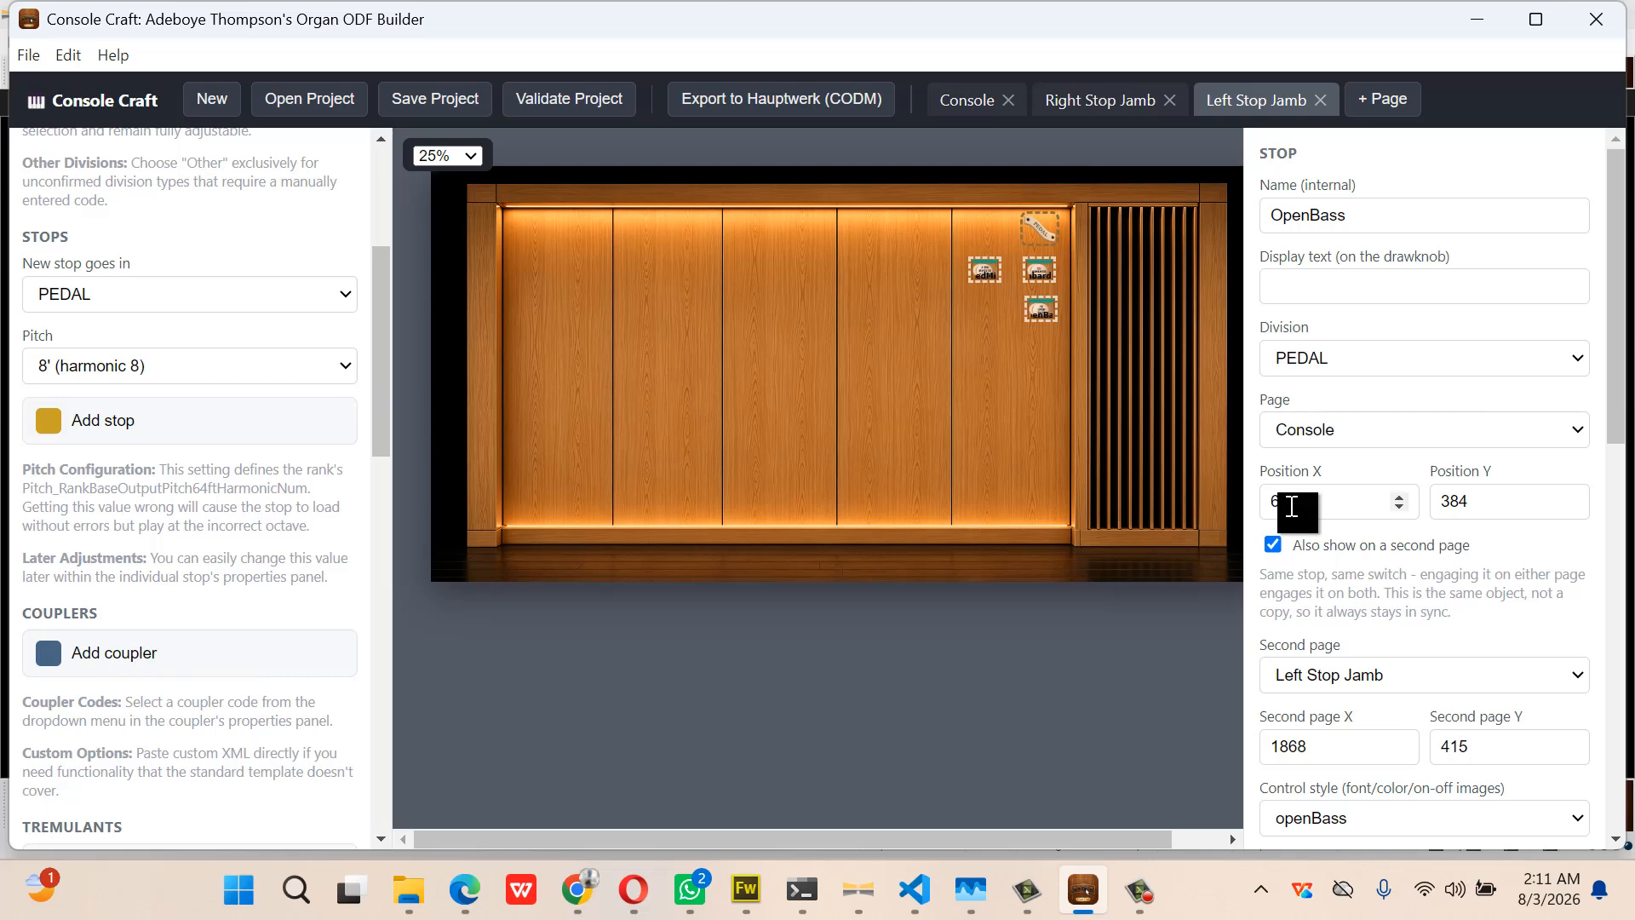
left_click(1285, 505)
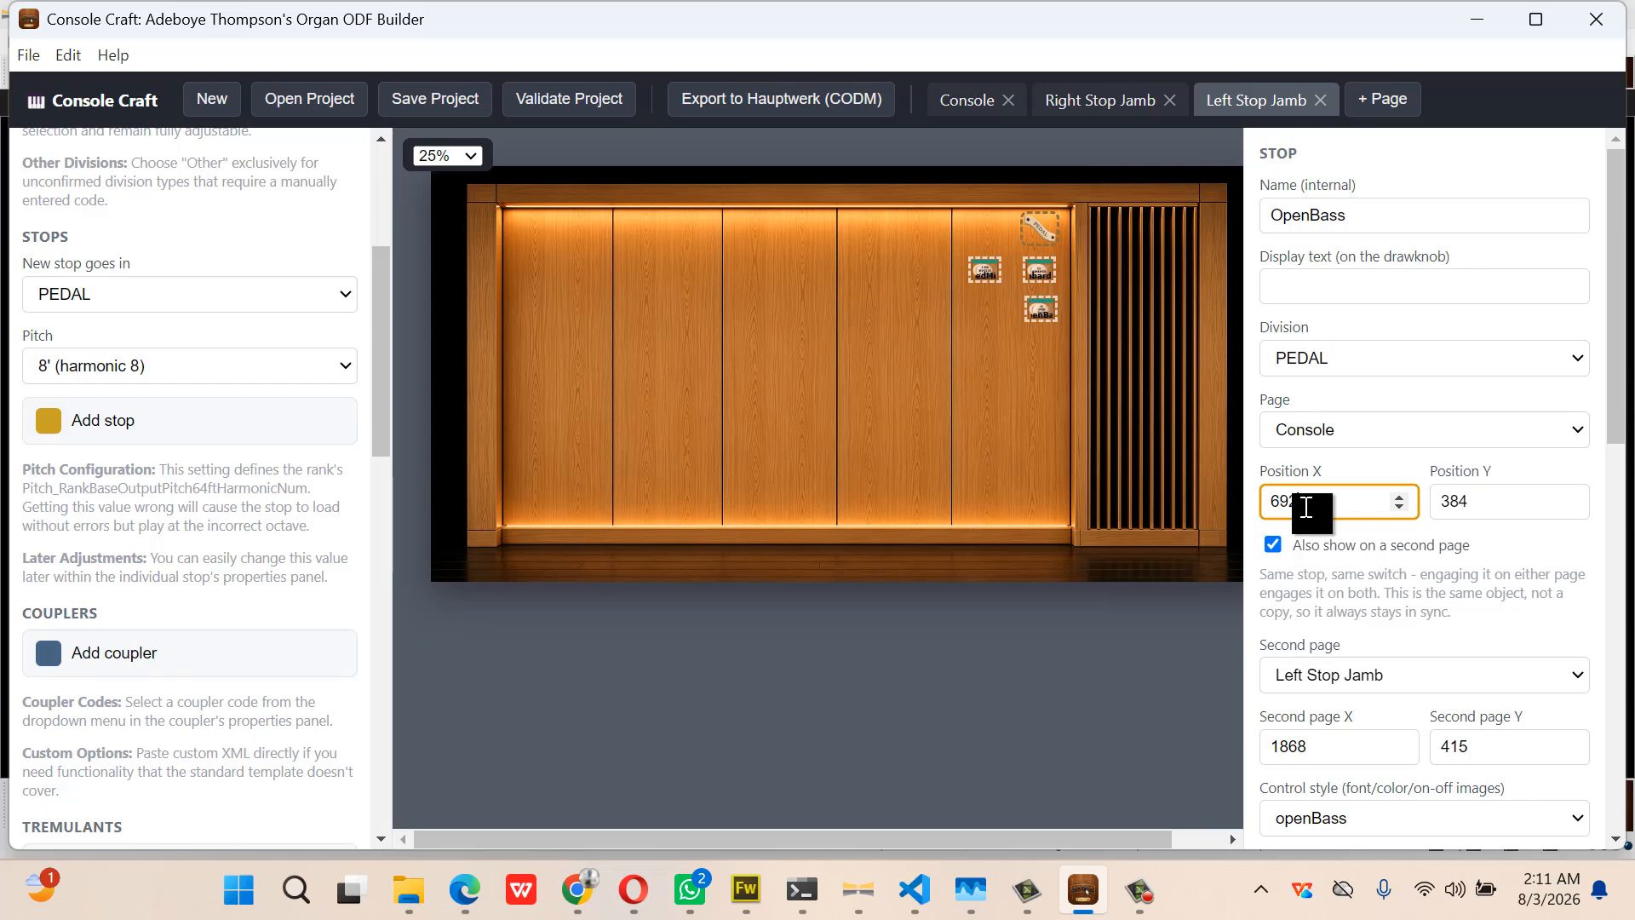
left_click(948, 426)
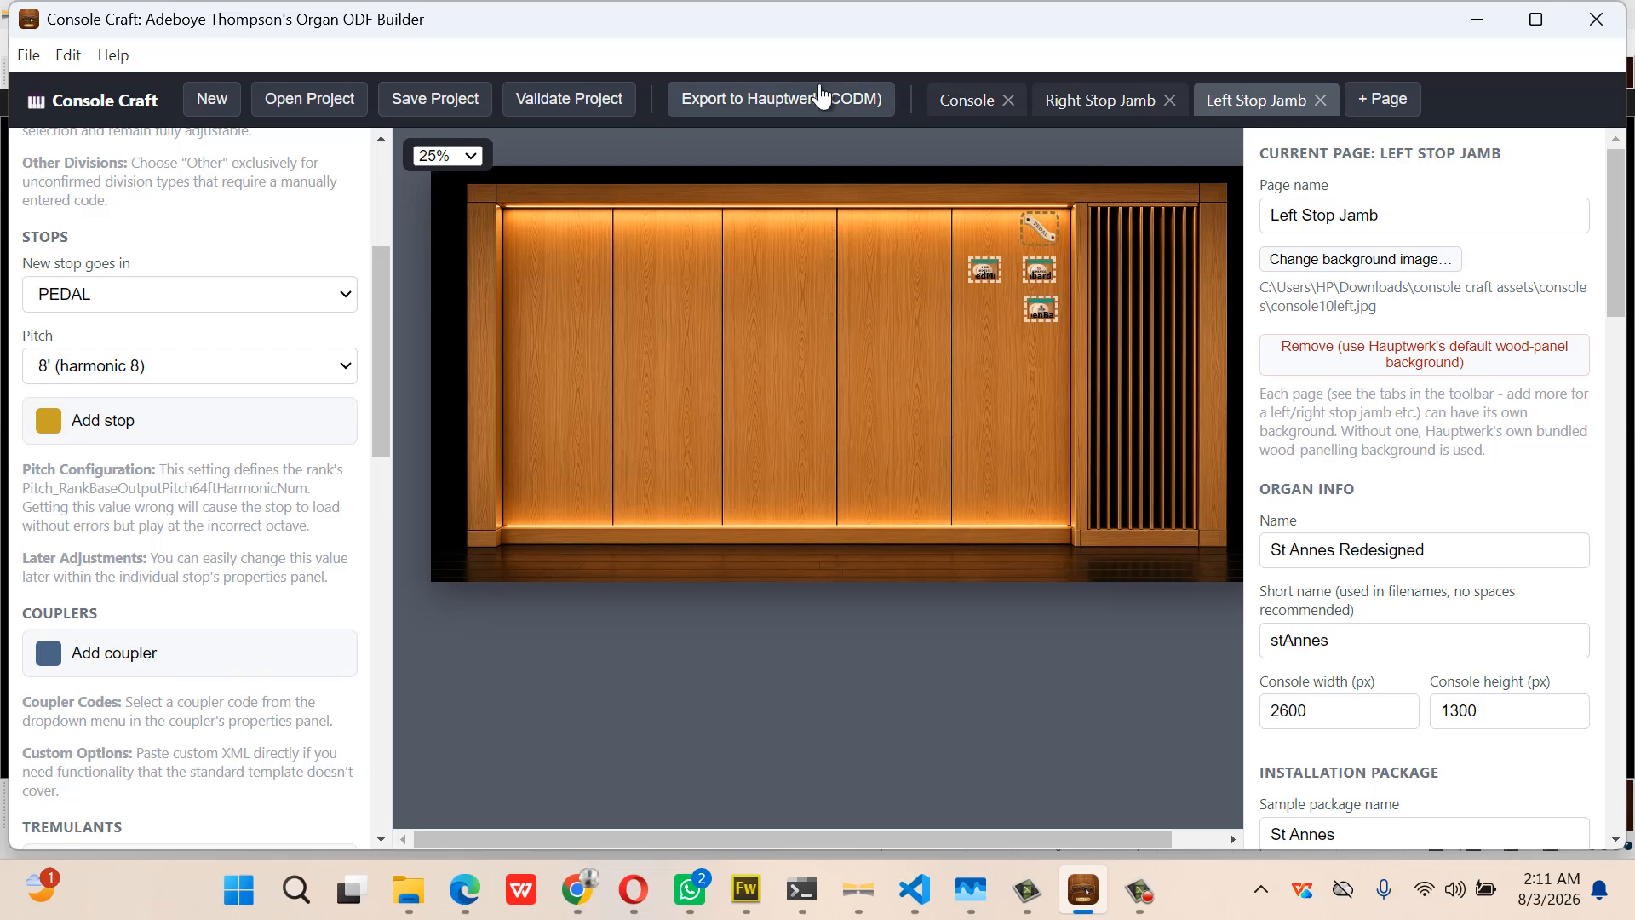
Re-export the organ for Hauptwerk to the Desktop and bring up the OrganDefinitions folder
left_click(785, 113)
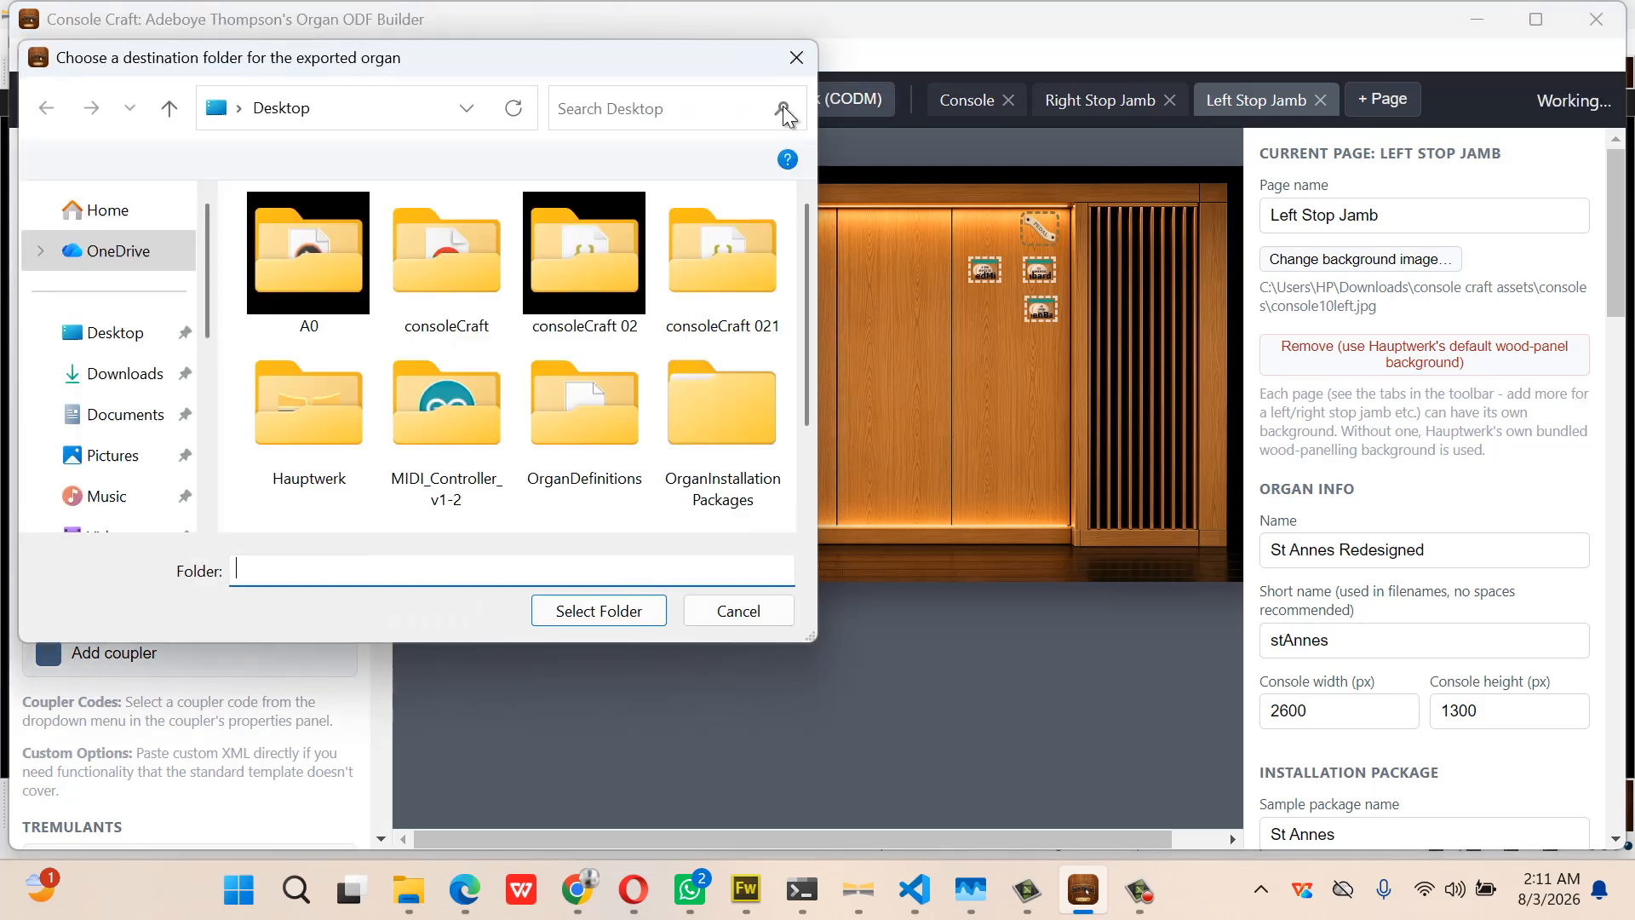
left_click(608, 615)
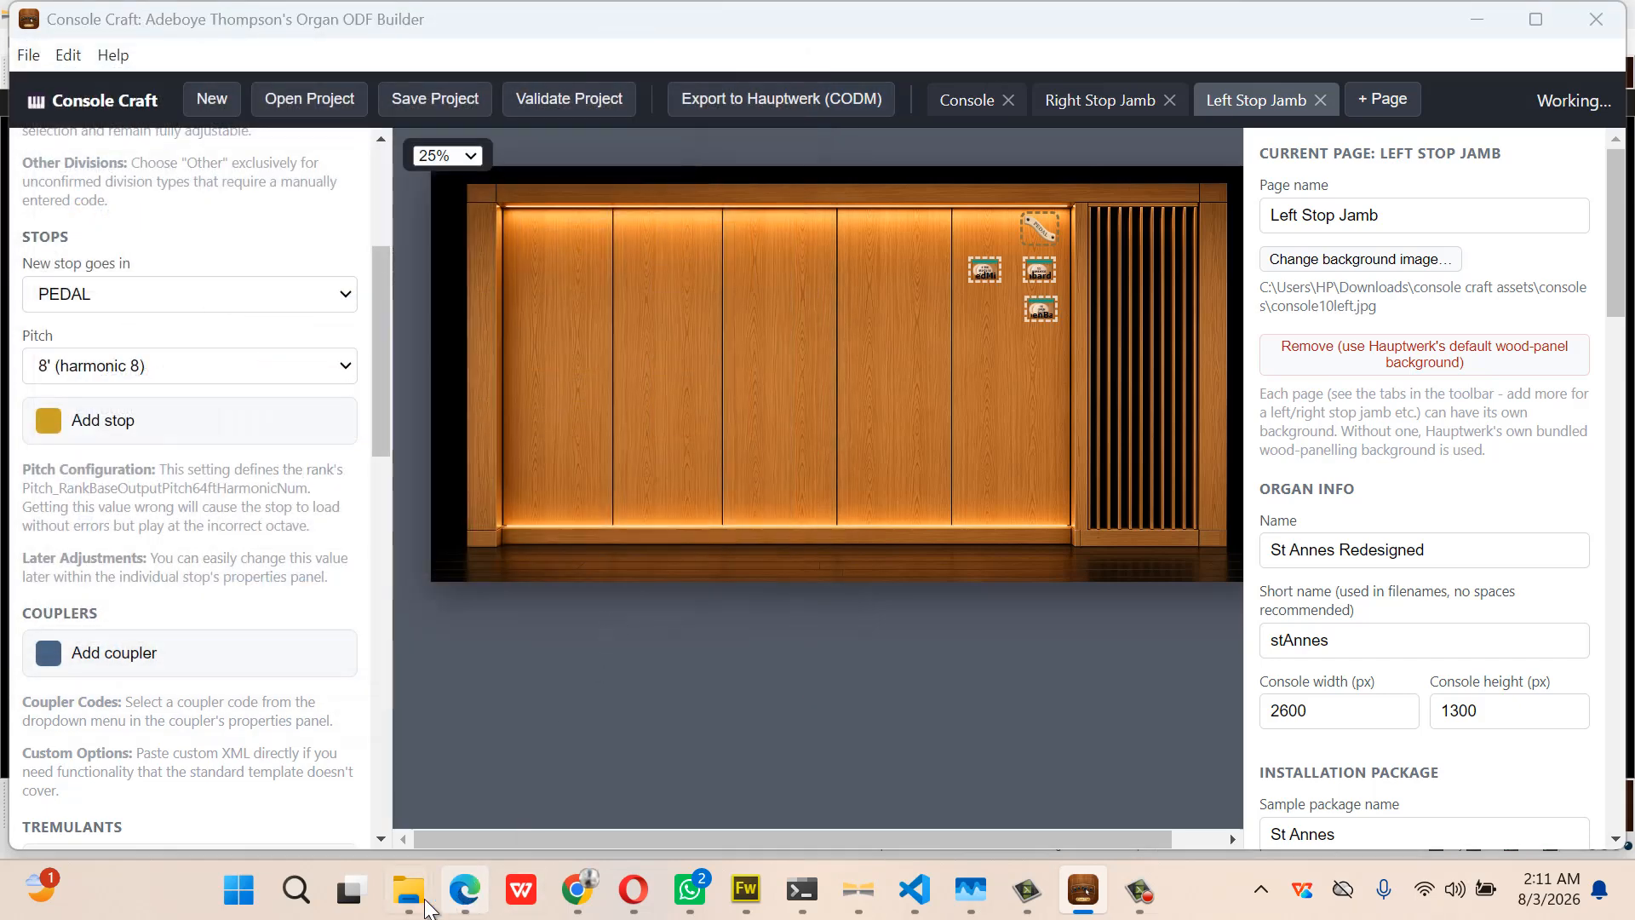
mouse_move(410, 894)
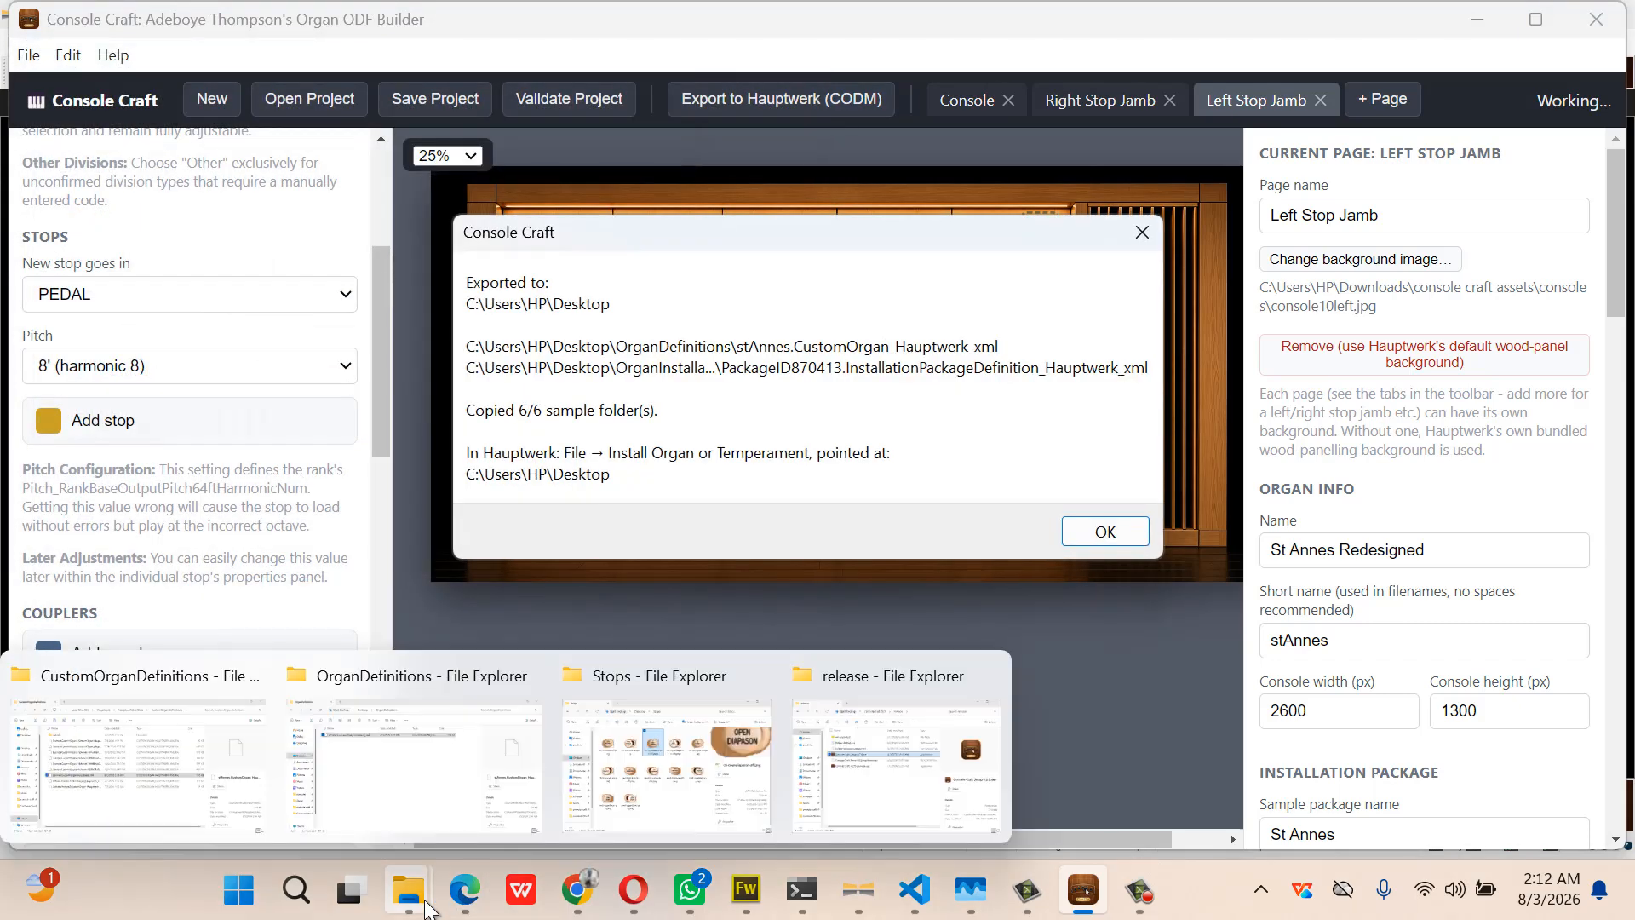
left_click(411, 779)
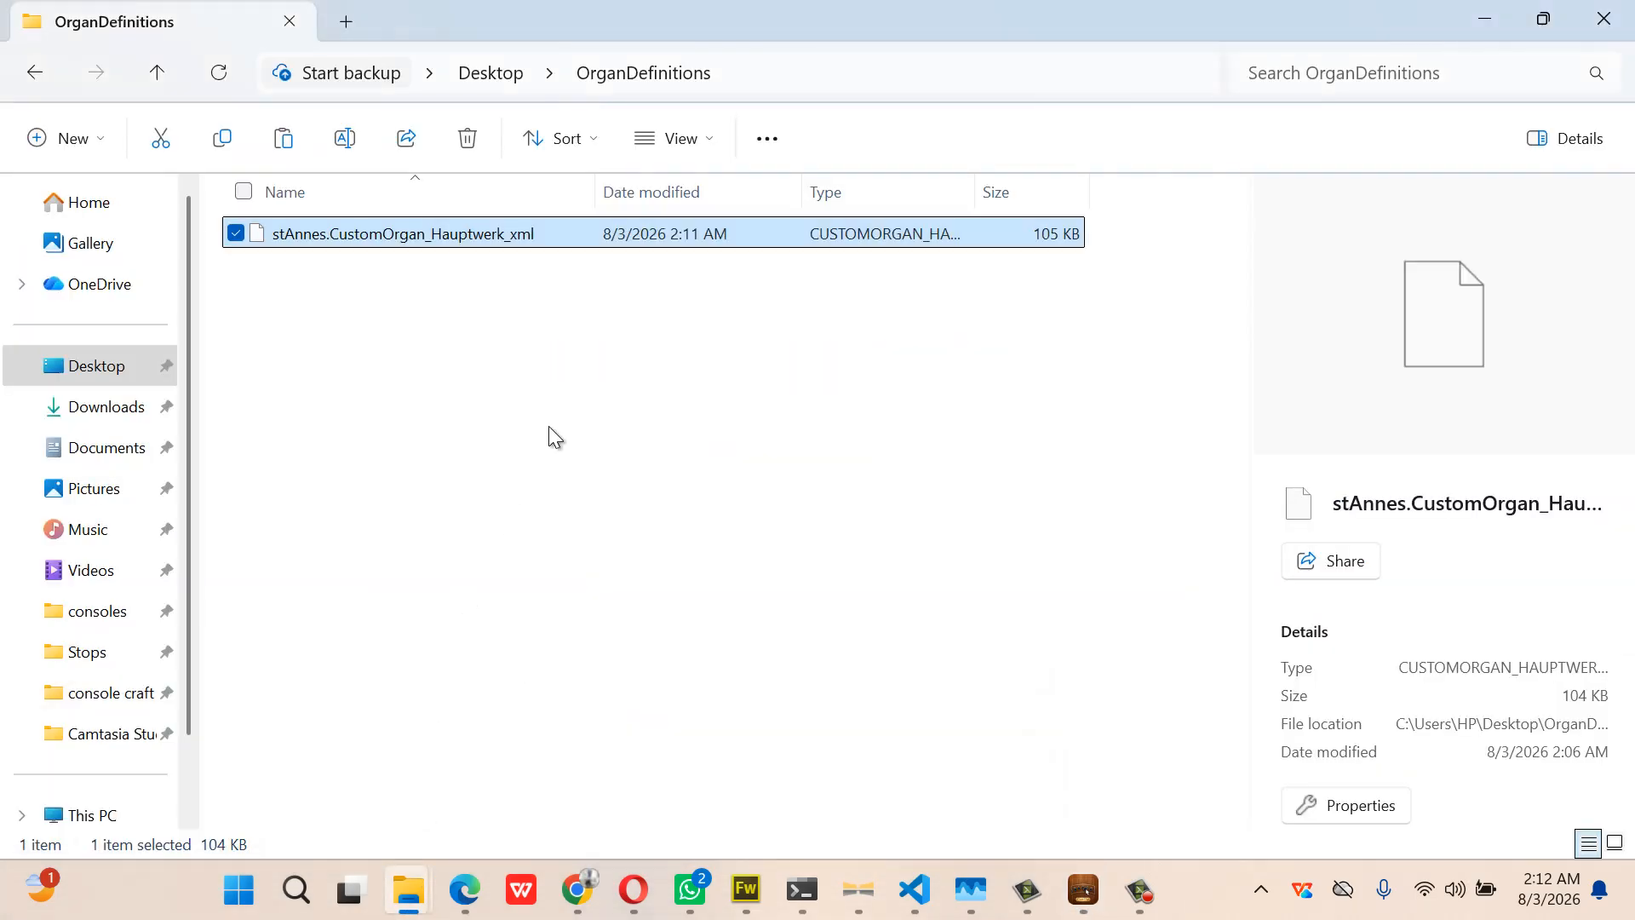
Paste the new stAnnes definition into CustomOrganDefinitions, replacing the old file, then switch to Hauptwerk
mouse_move(417, 885)
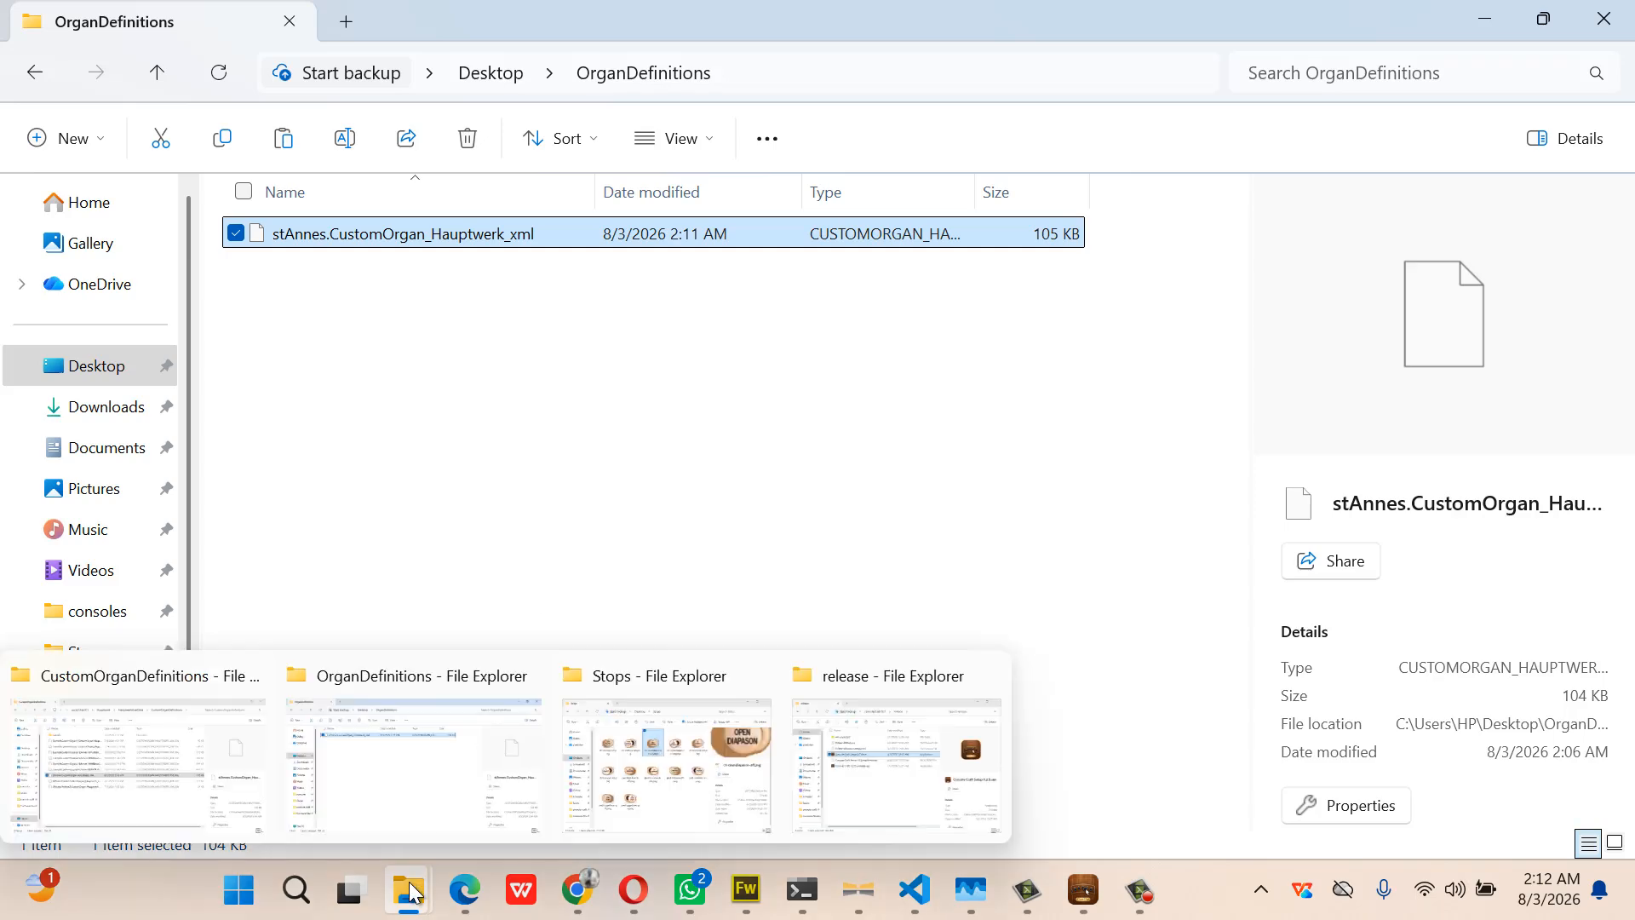
left_click(171, 809)
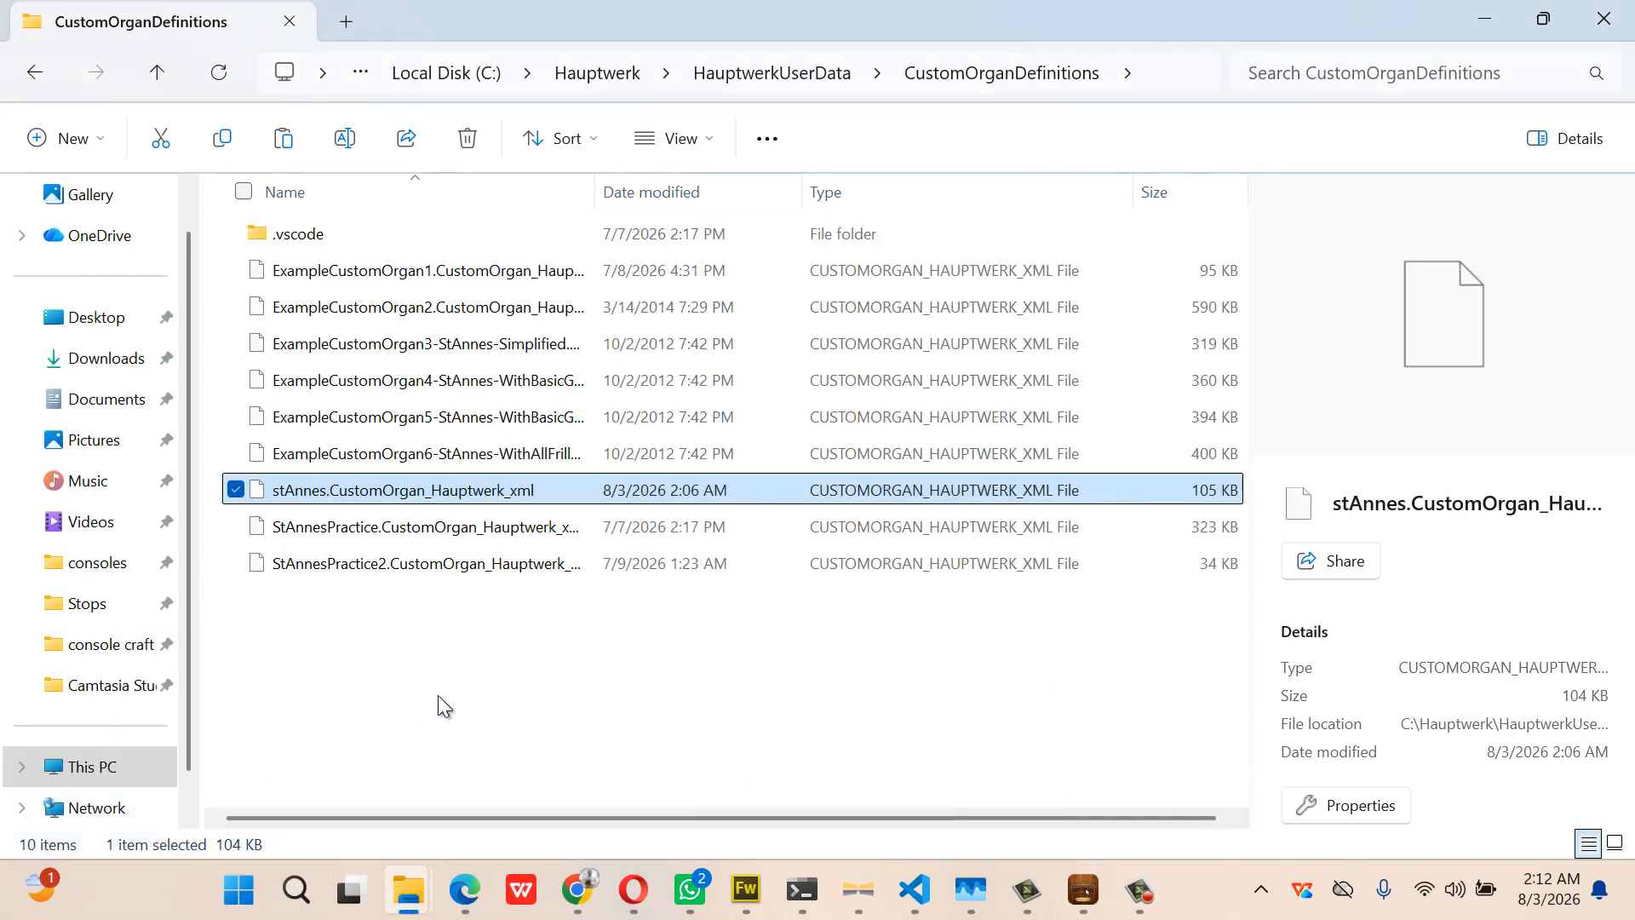
key("ctrl+v")
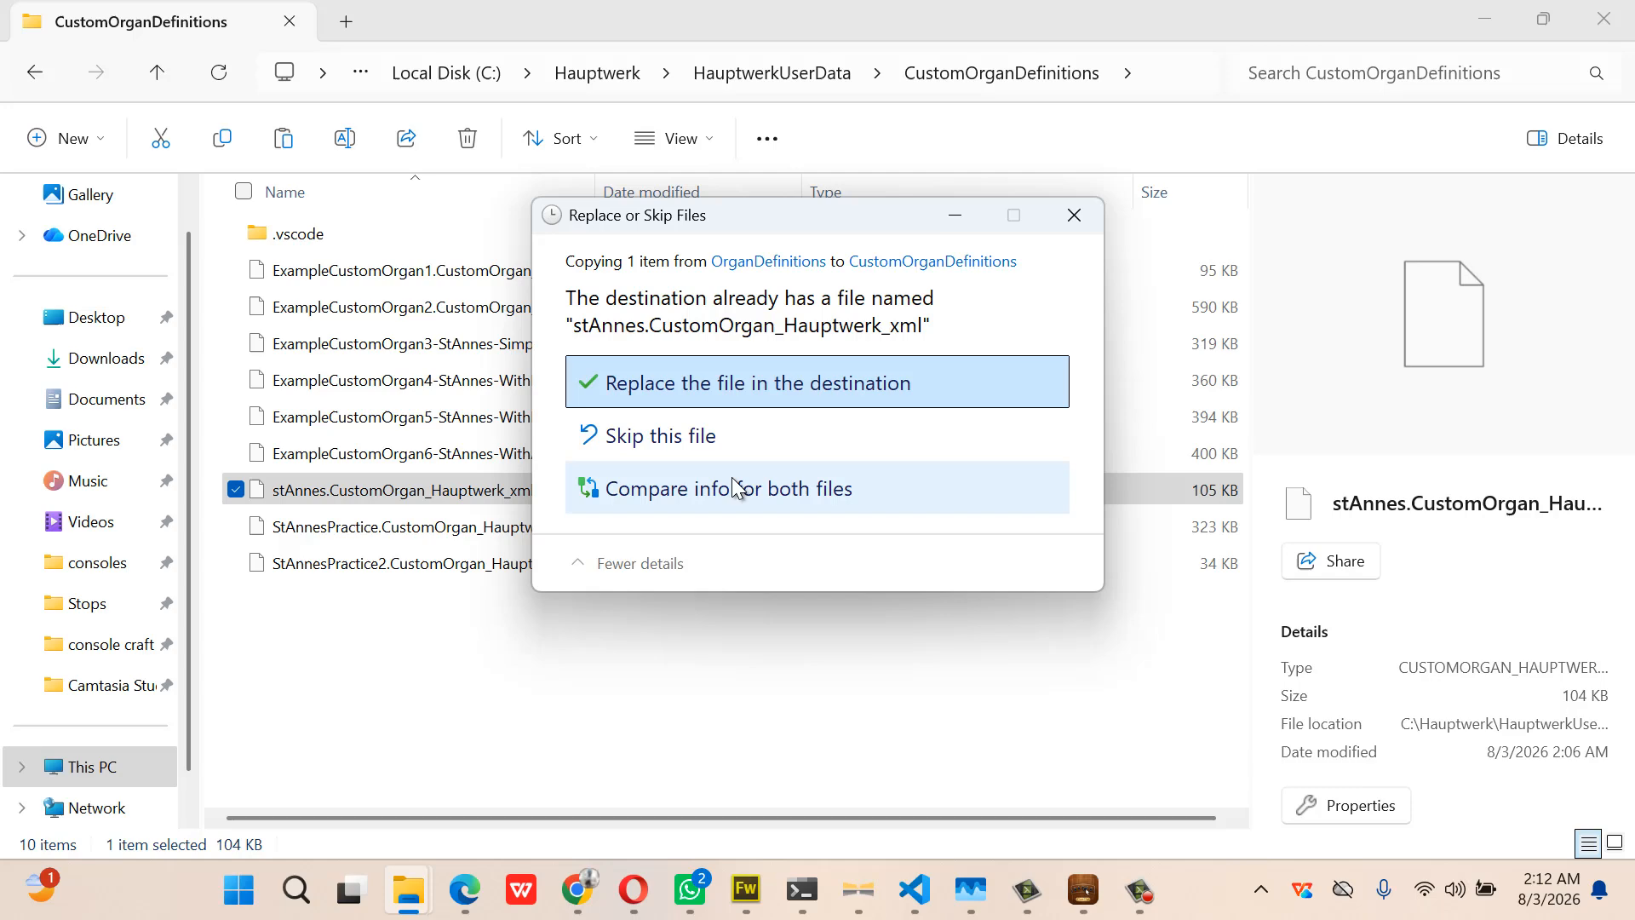
left_click(777, 383)
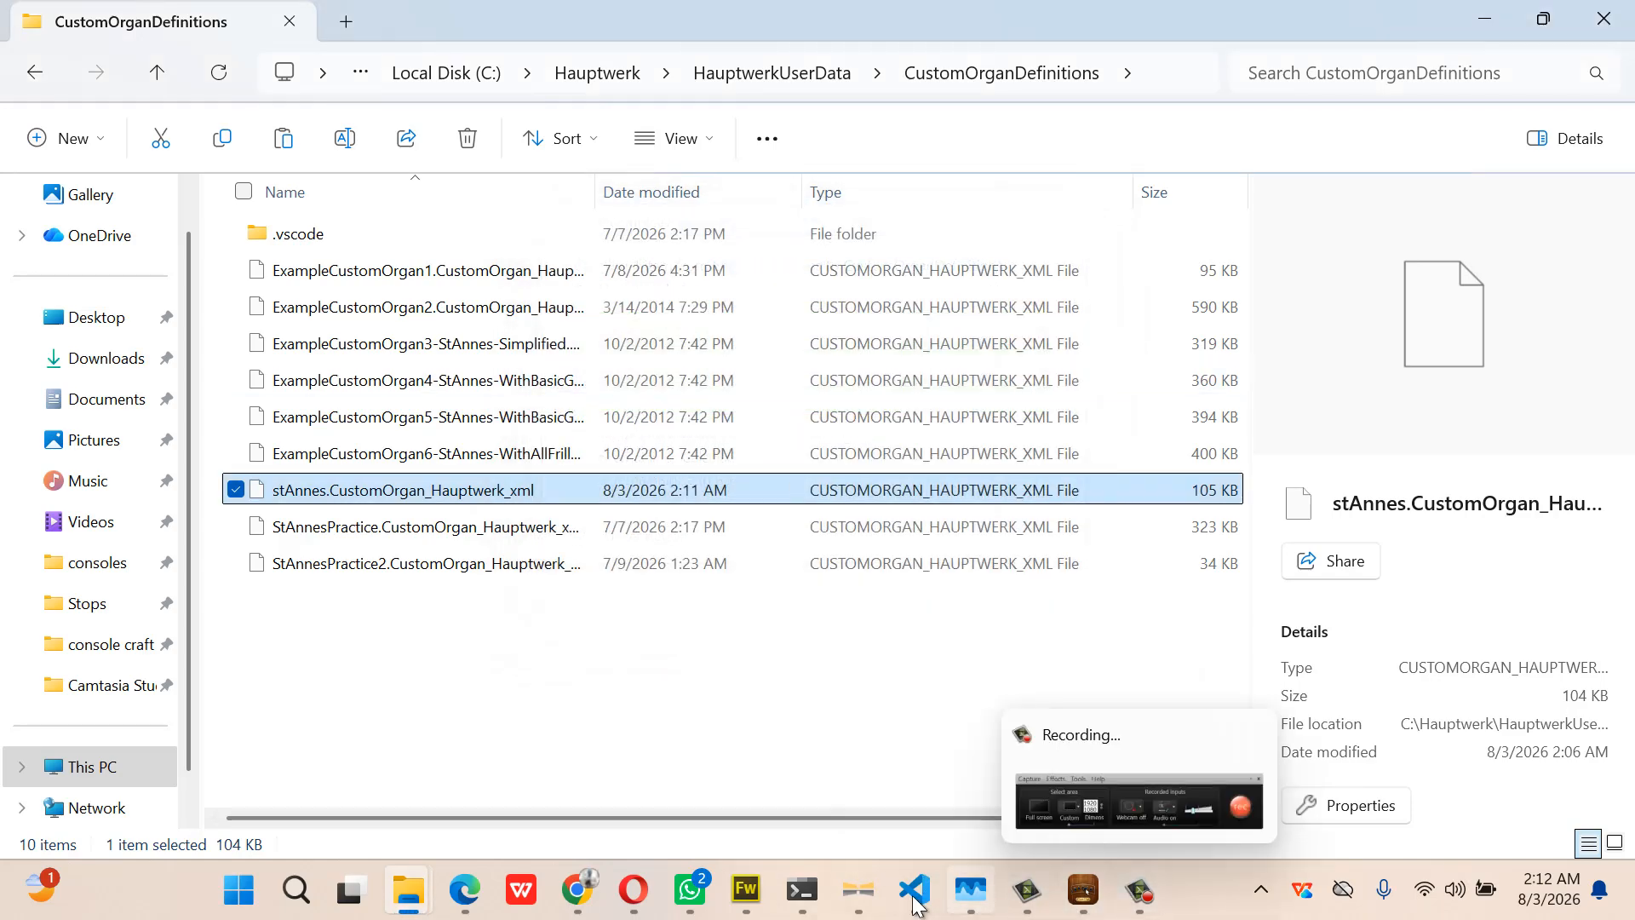
left_click(858, 906)
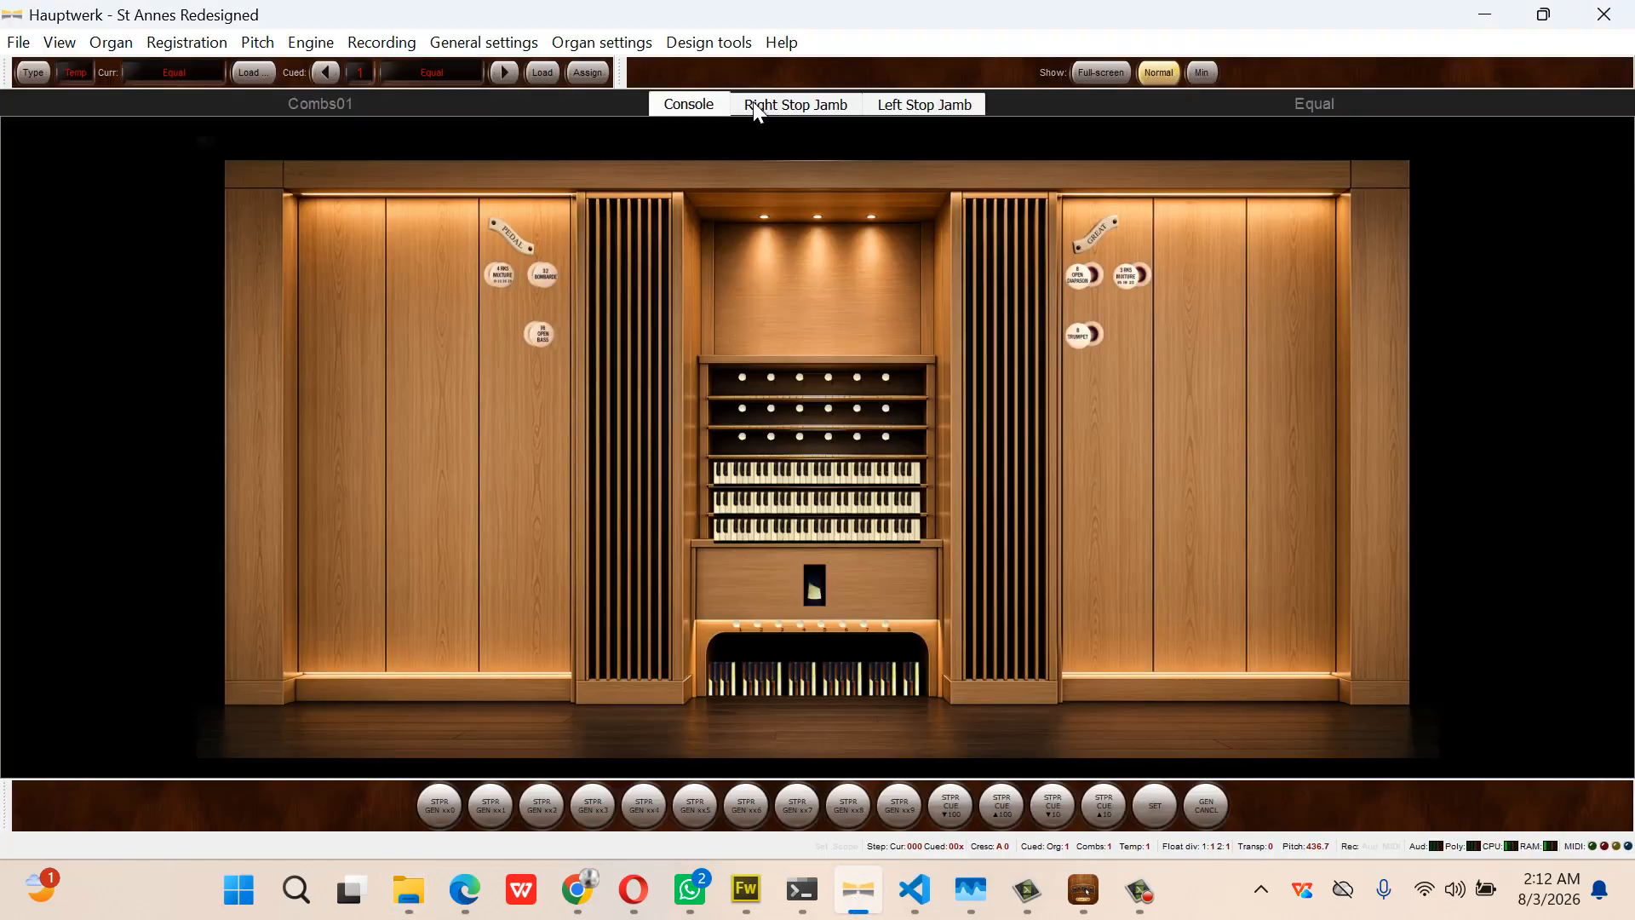
Reload stAnnes via Design tools > Load custom organ, accepting the design and rank audio/memory options
left_click(718, 45)
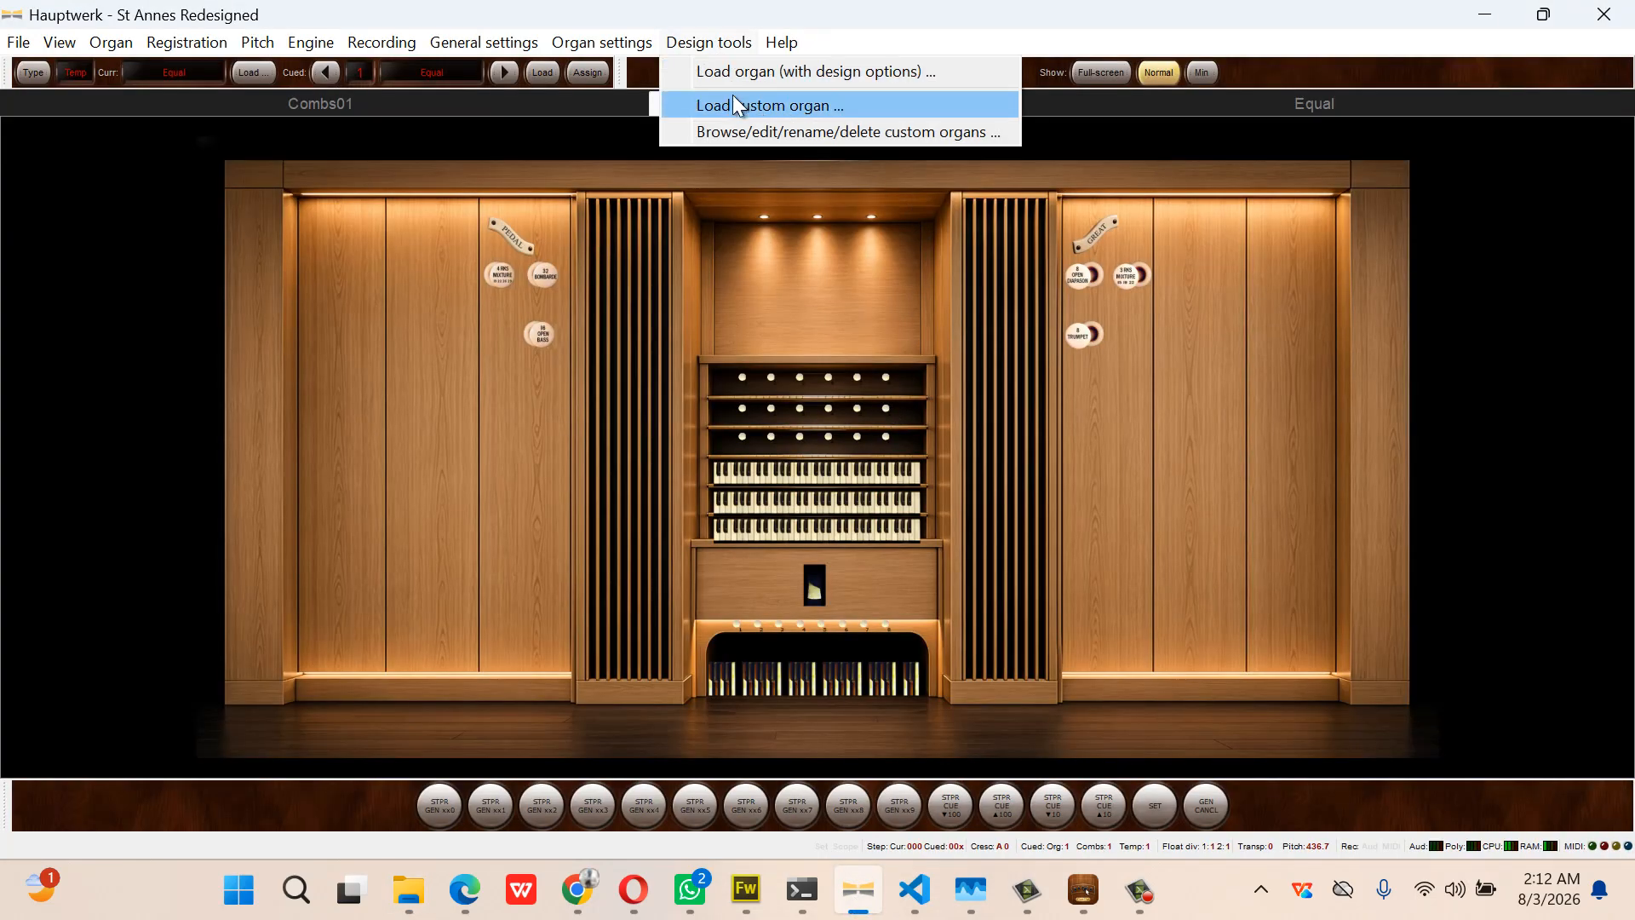
left_click(733, 95)
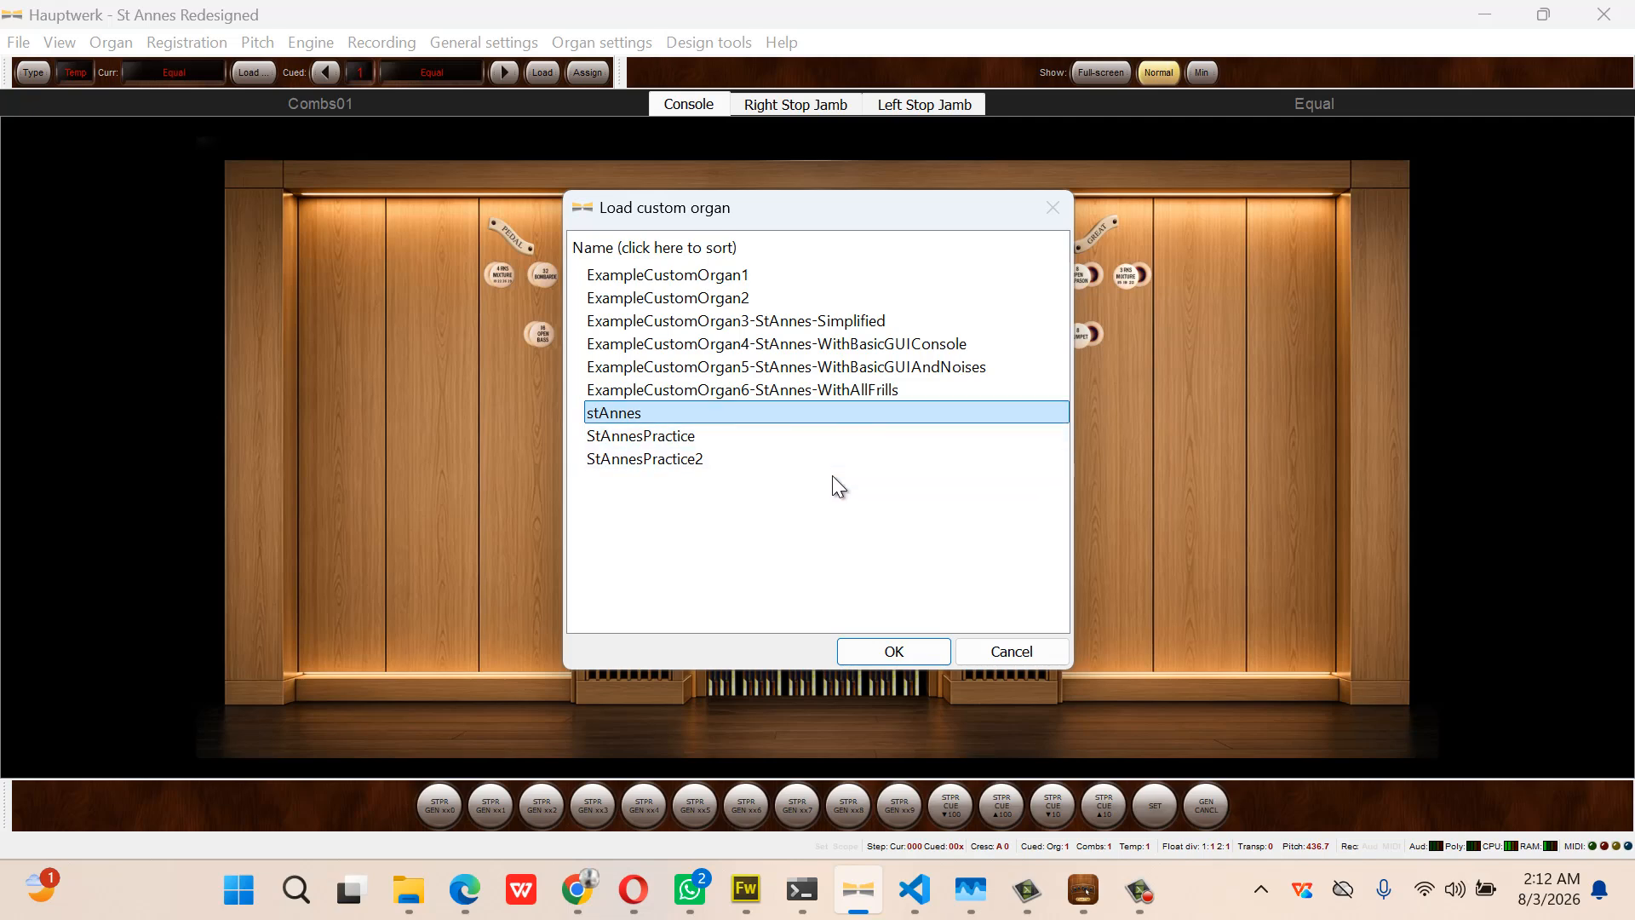
left_click(912, 647)
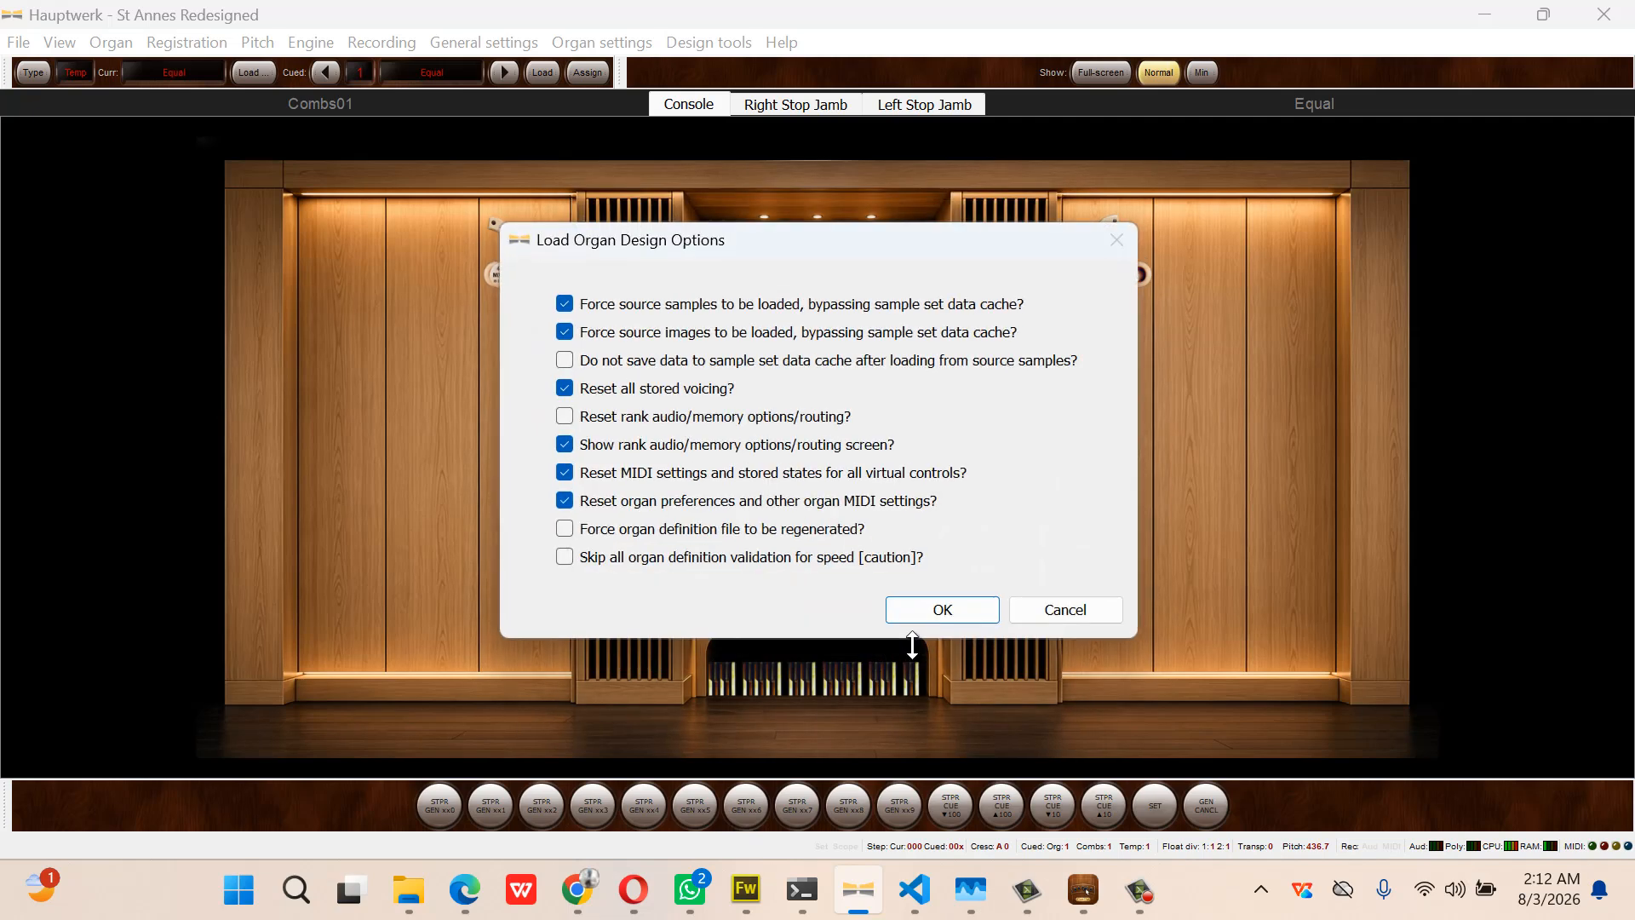
left_click(941, 610)
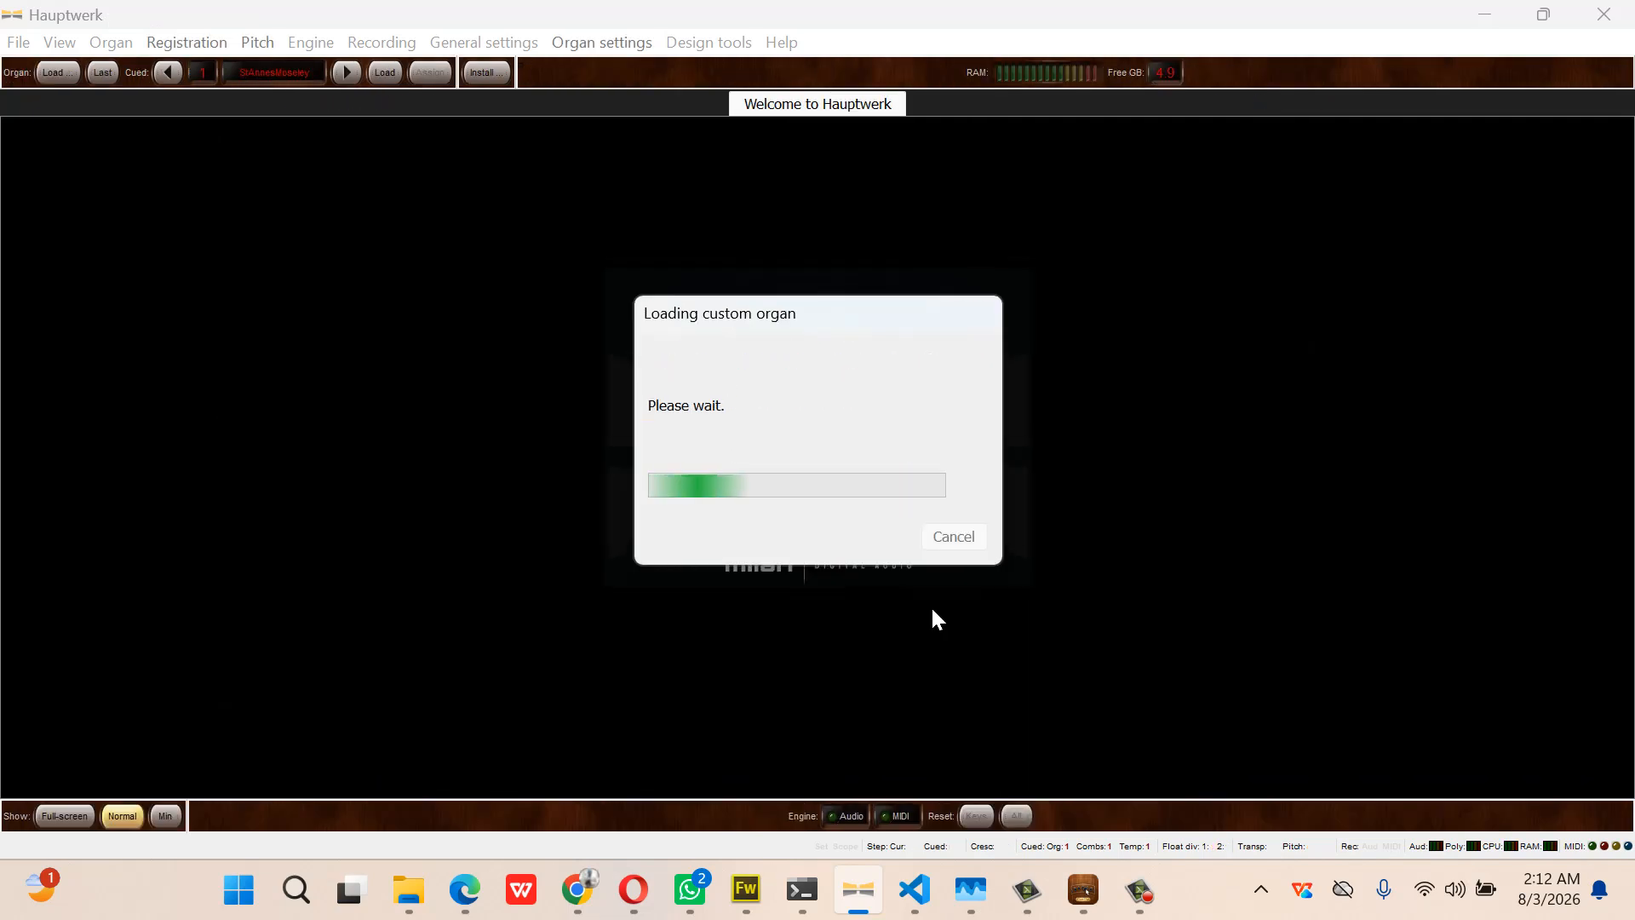
left_click(993, 672)
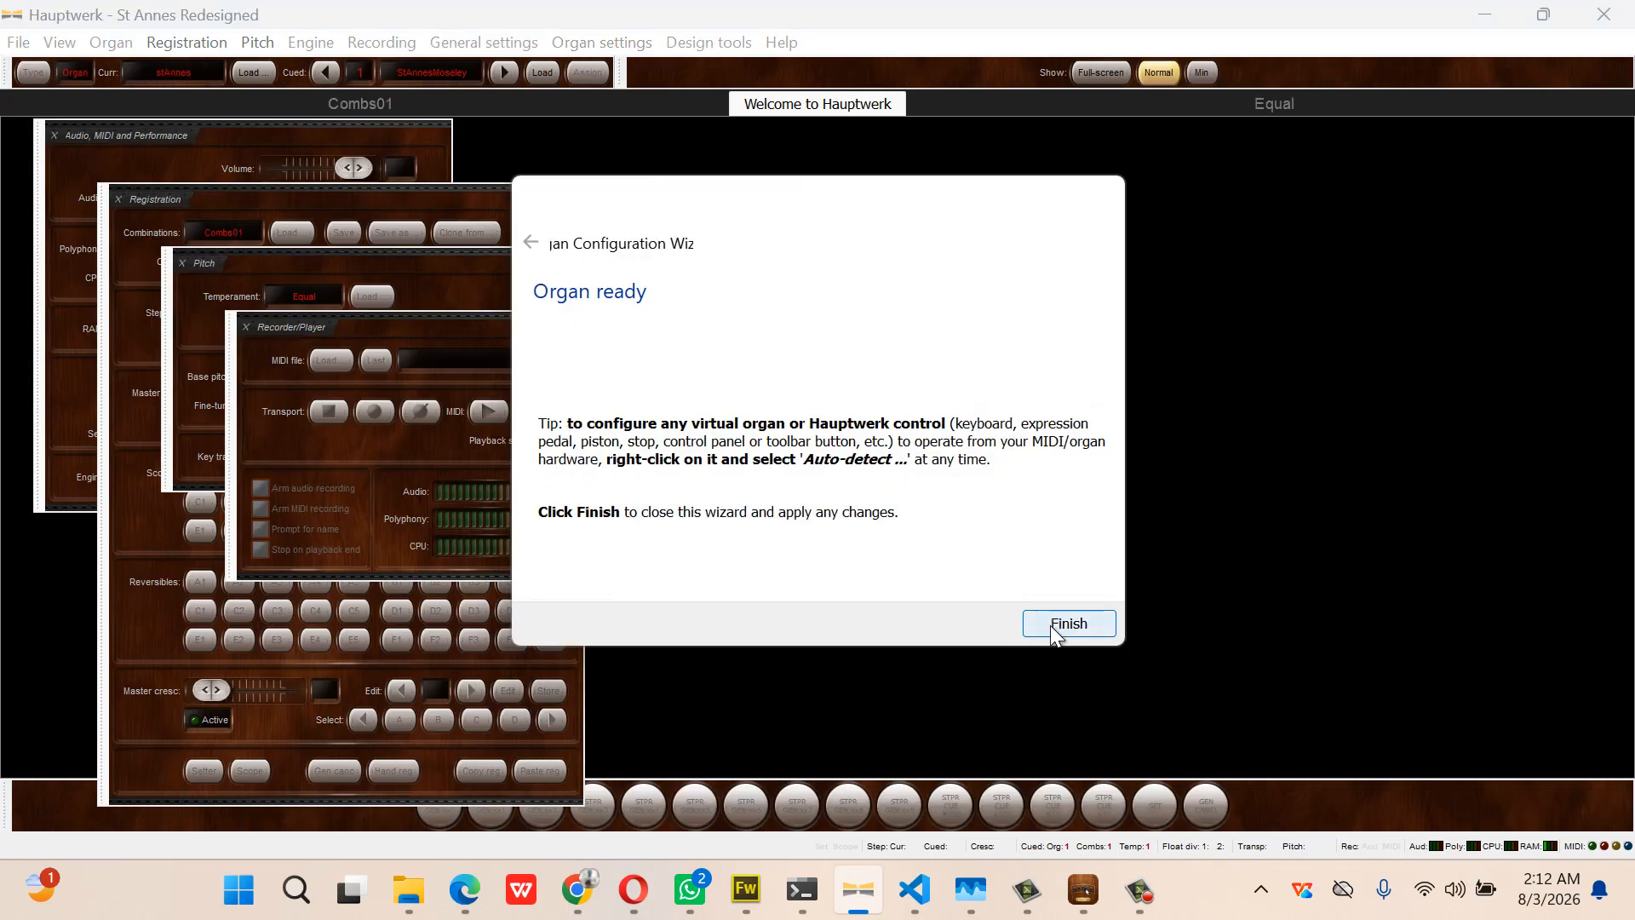
Finish the Hauptwerk wizard and close the recorder, pitch, registration and audio/MIDI panels
left_click(1052, 628)
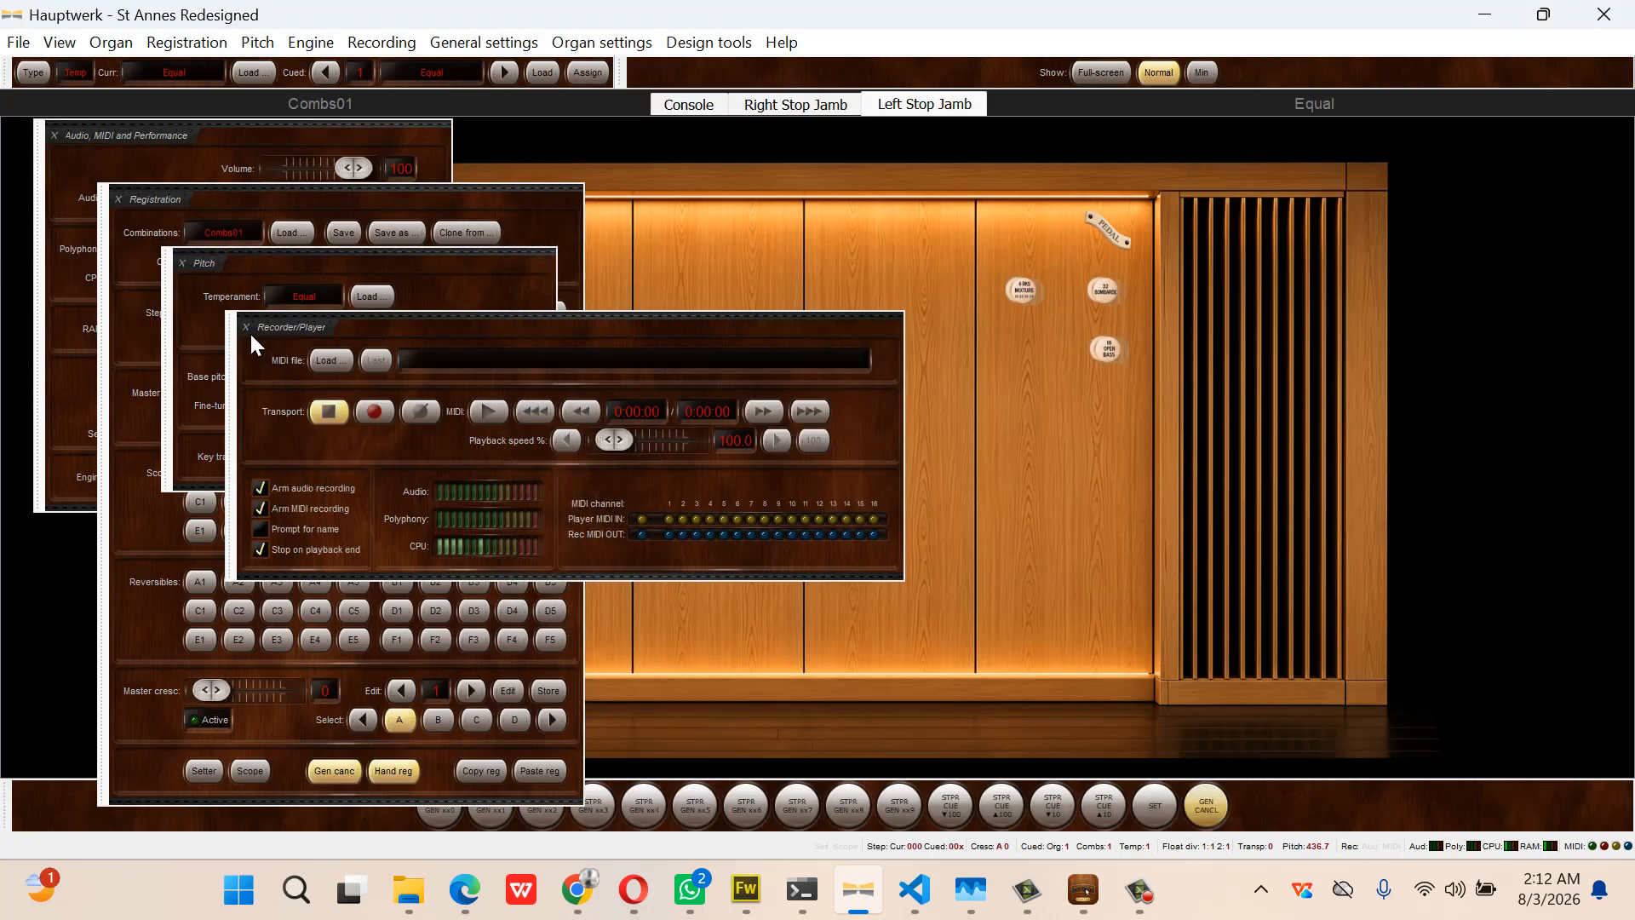
left_click(248, 329)
left_click(182, 263)
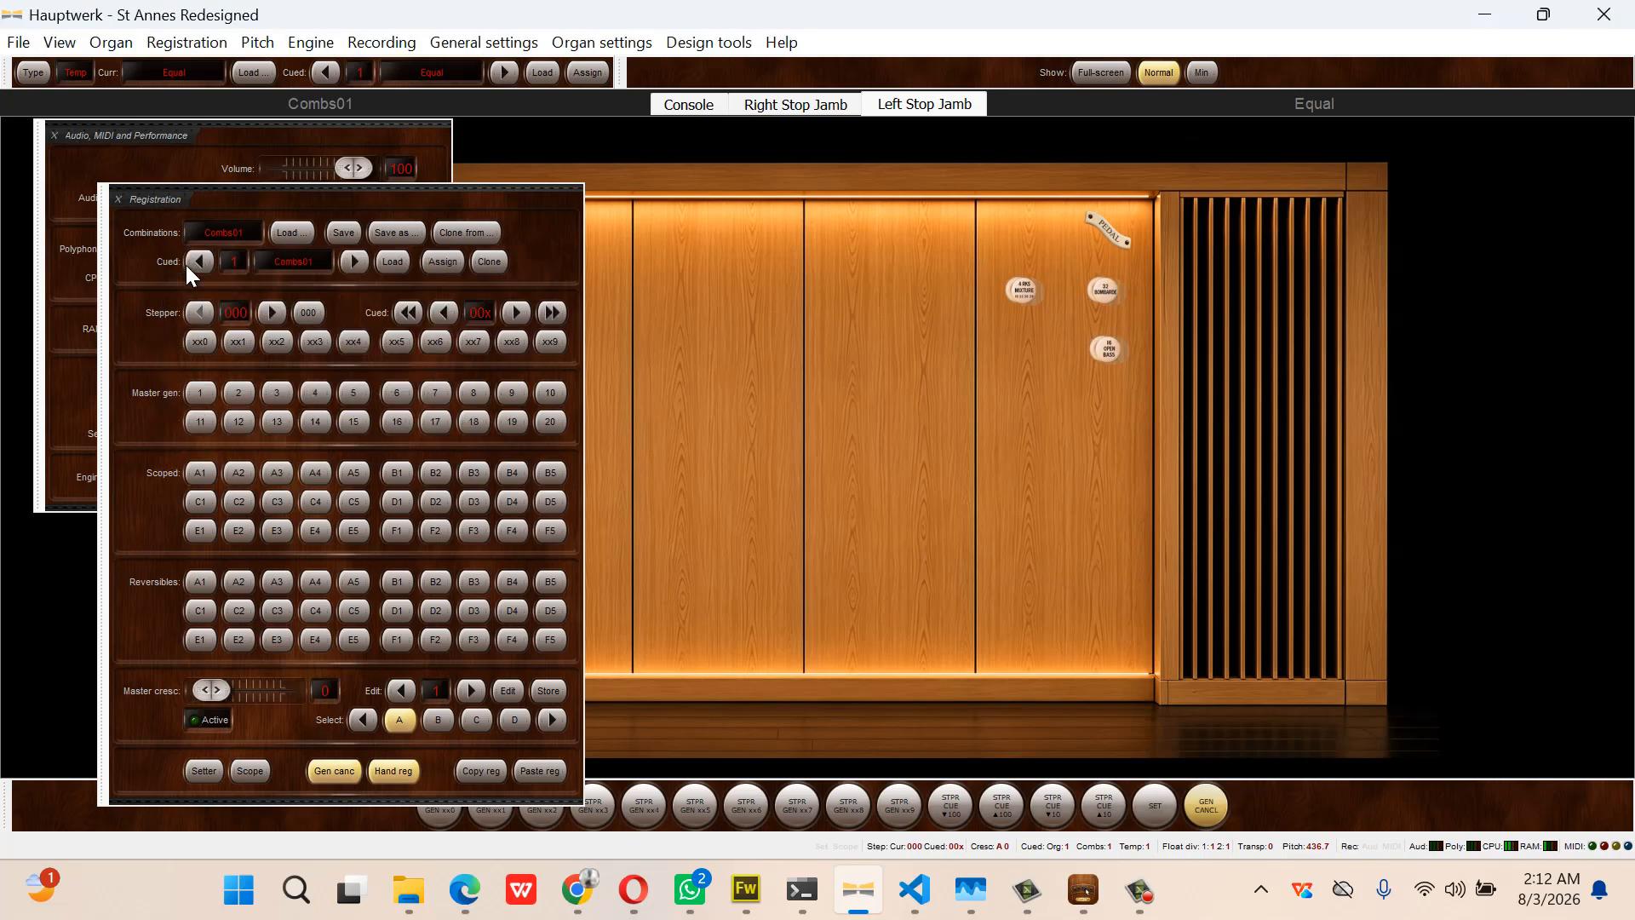
left_click(118, 199)
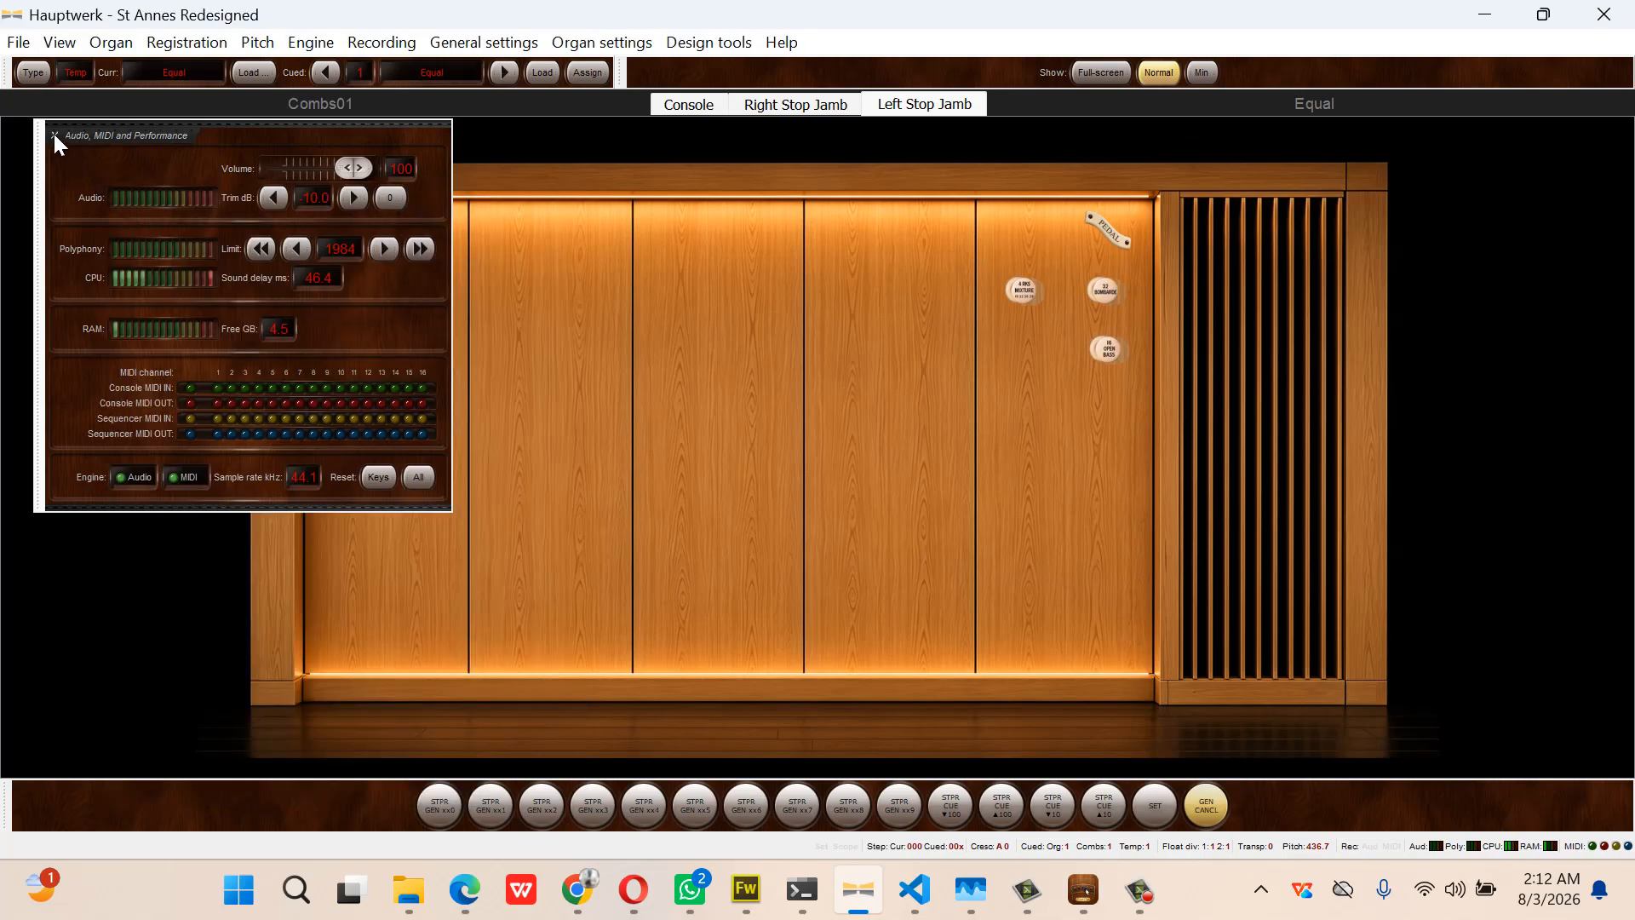
left_click(54, 134)
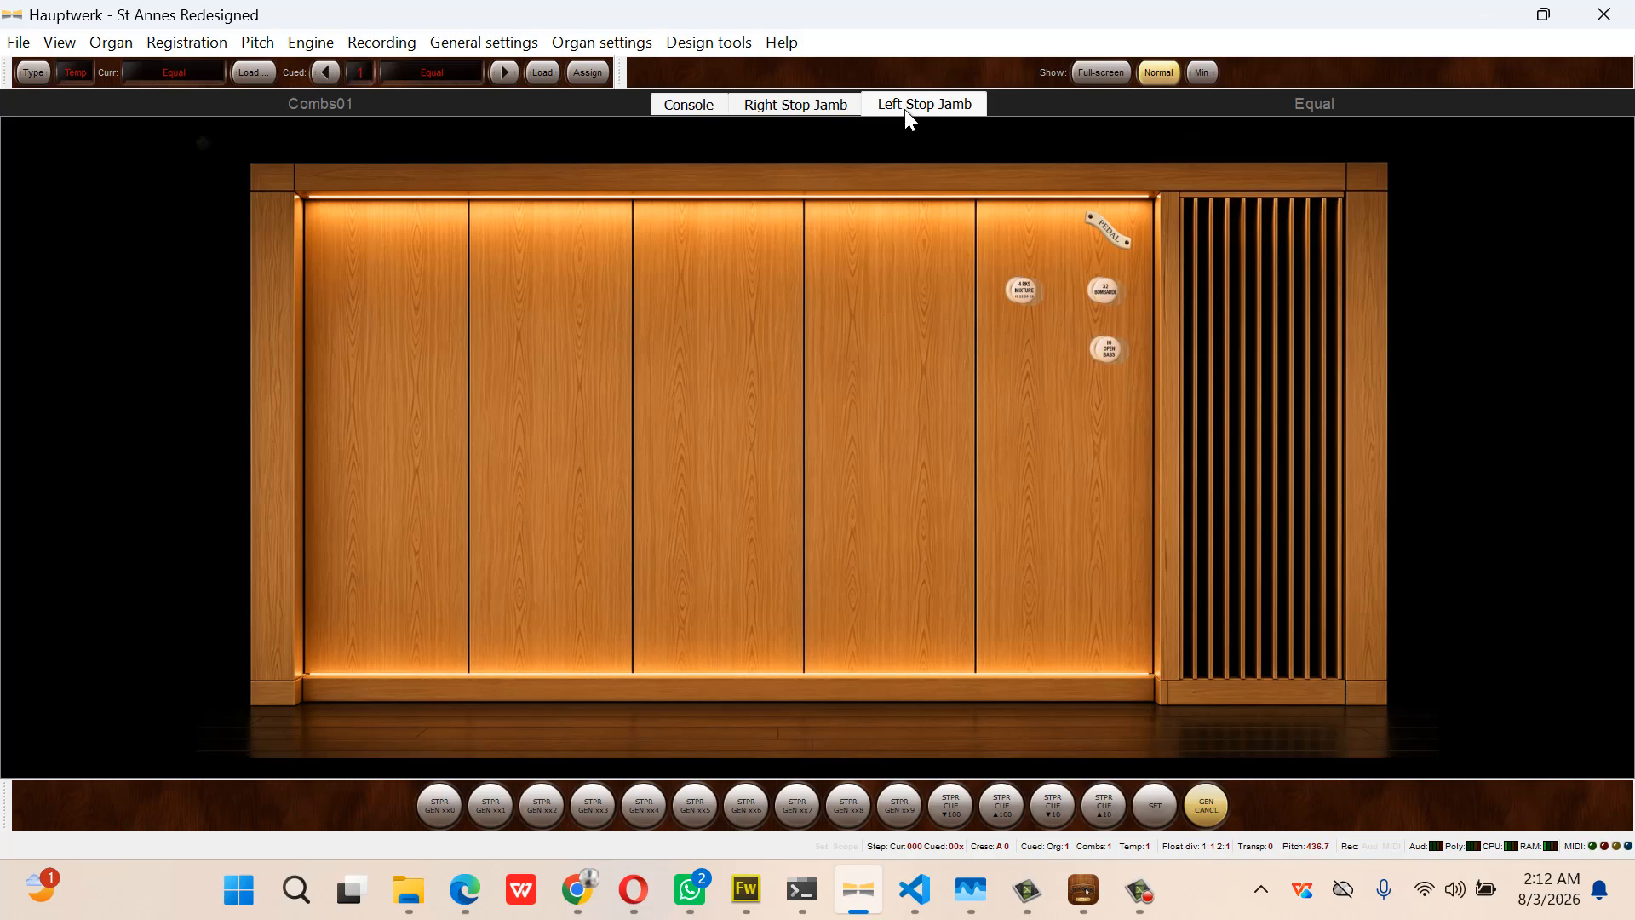
Draw the 32' Bombarde stop, then toggle it off, on and off on the full Console page
left_click(1115, 281)
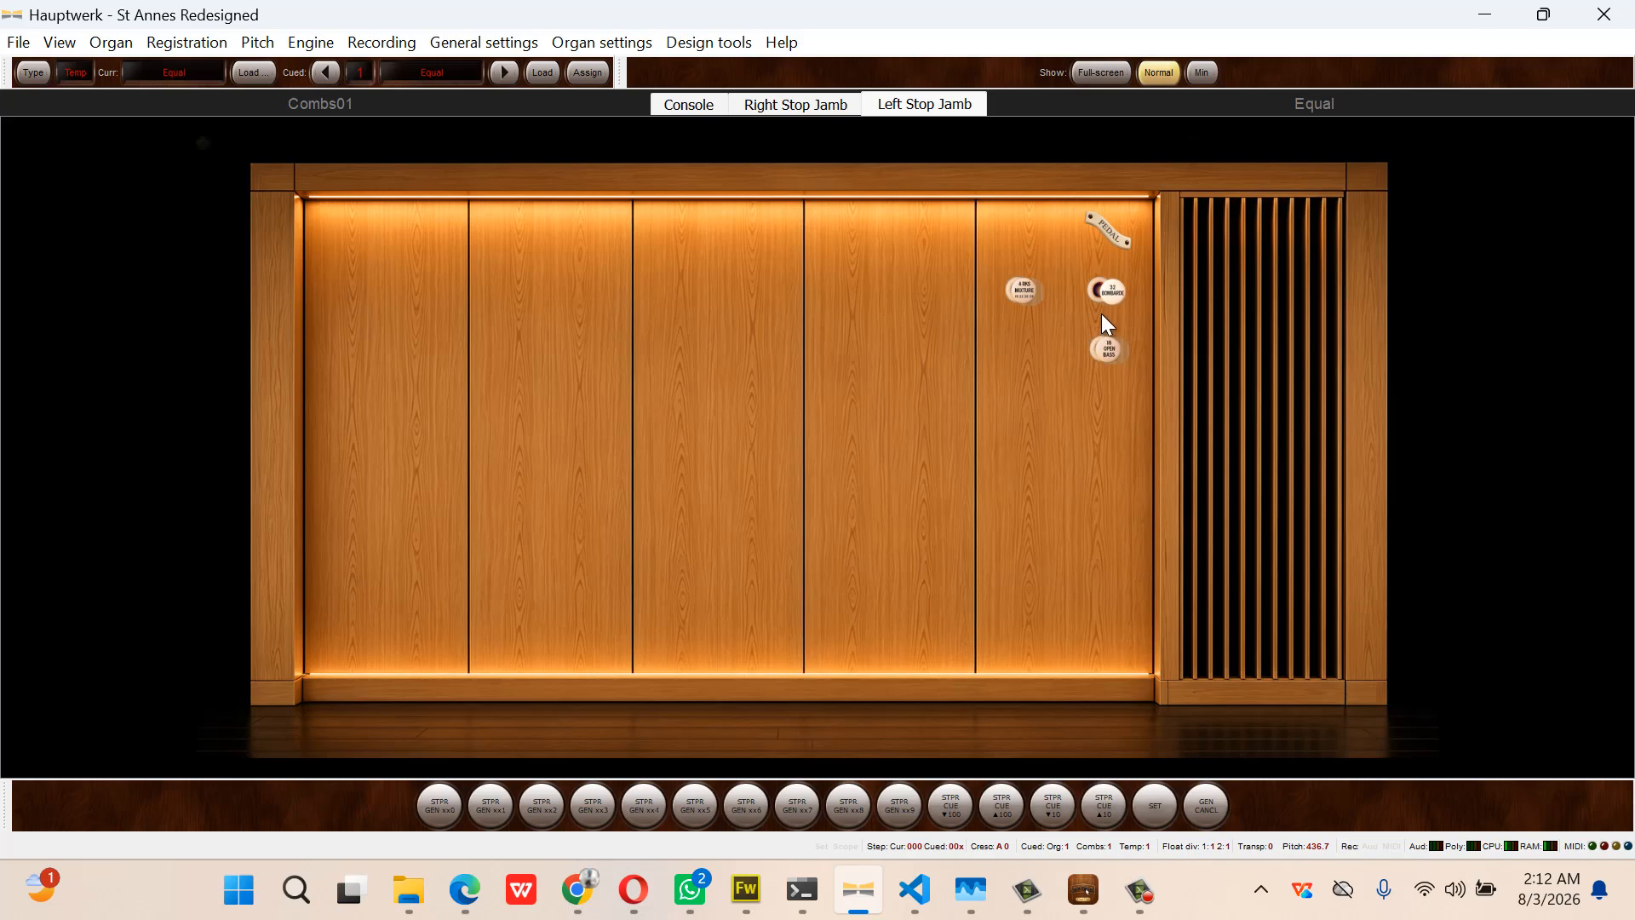
left_click(687, 104)
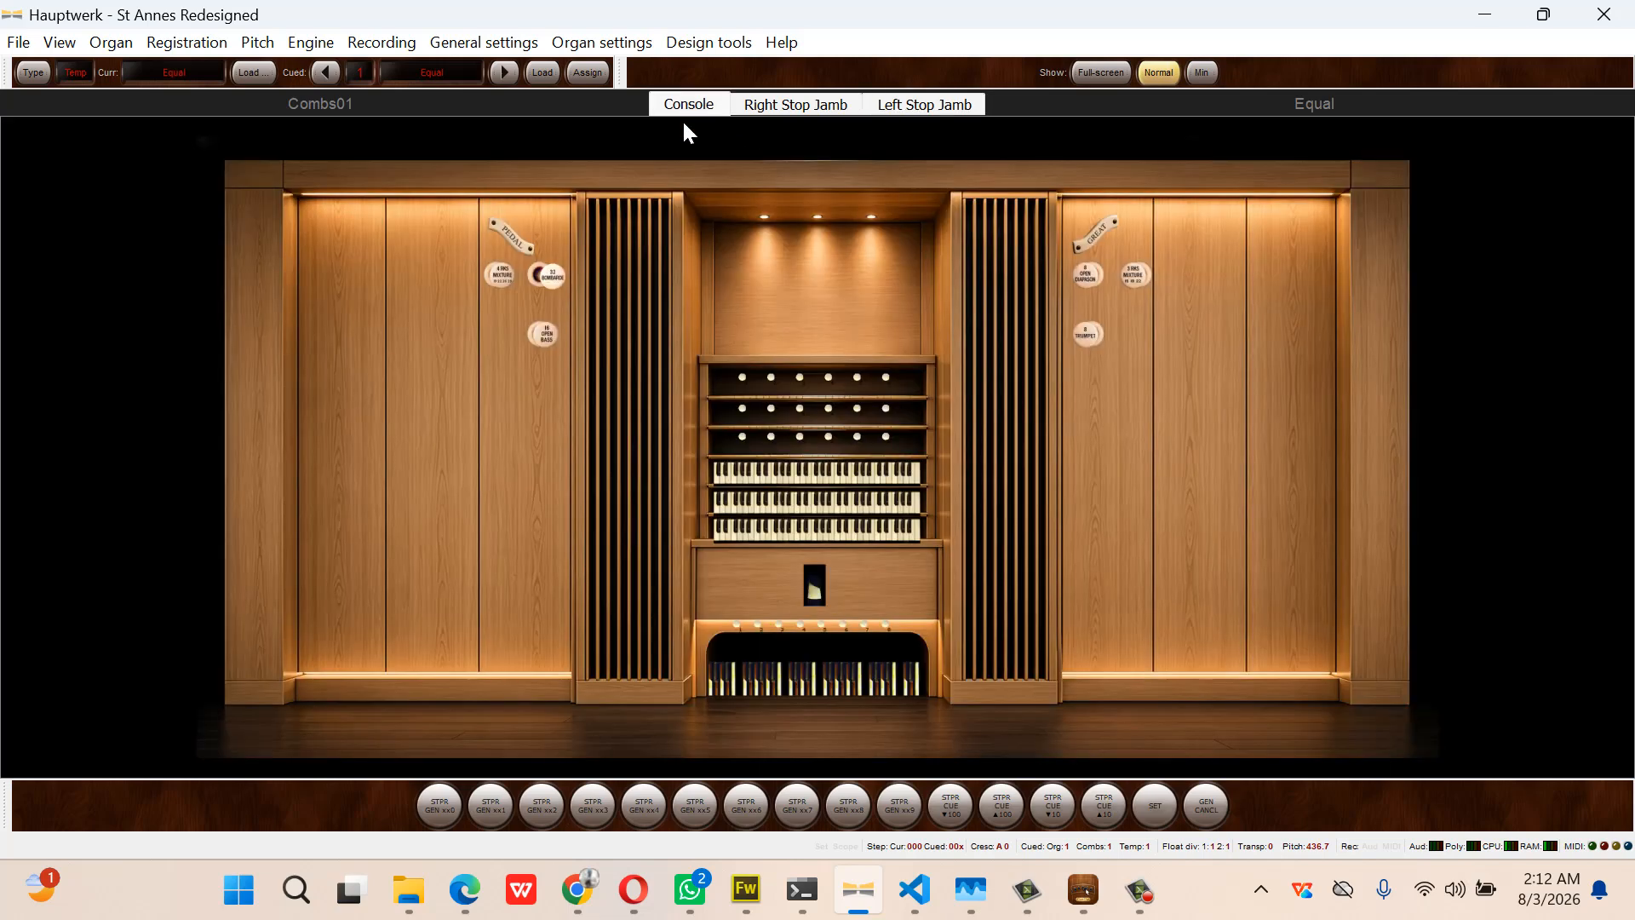
left_click(560, 278)
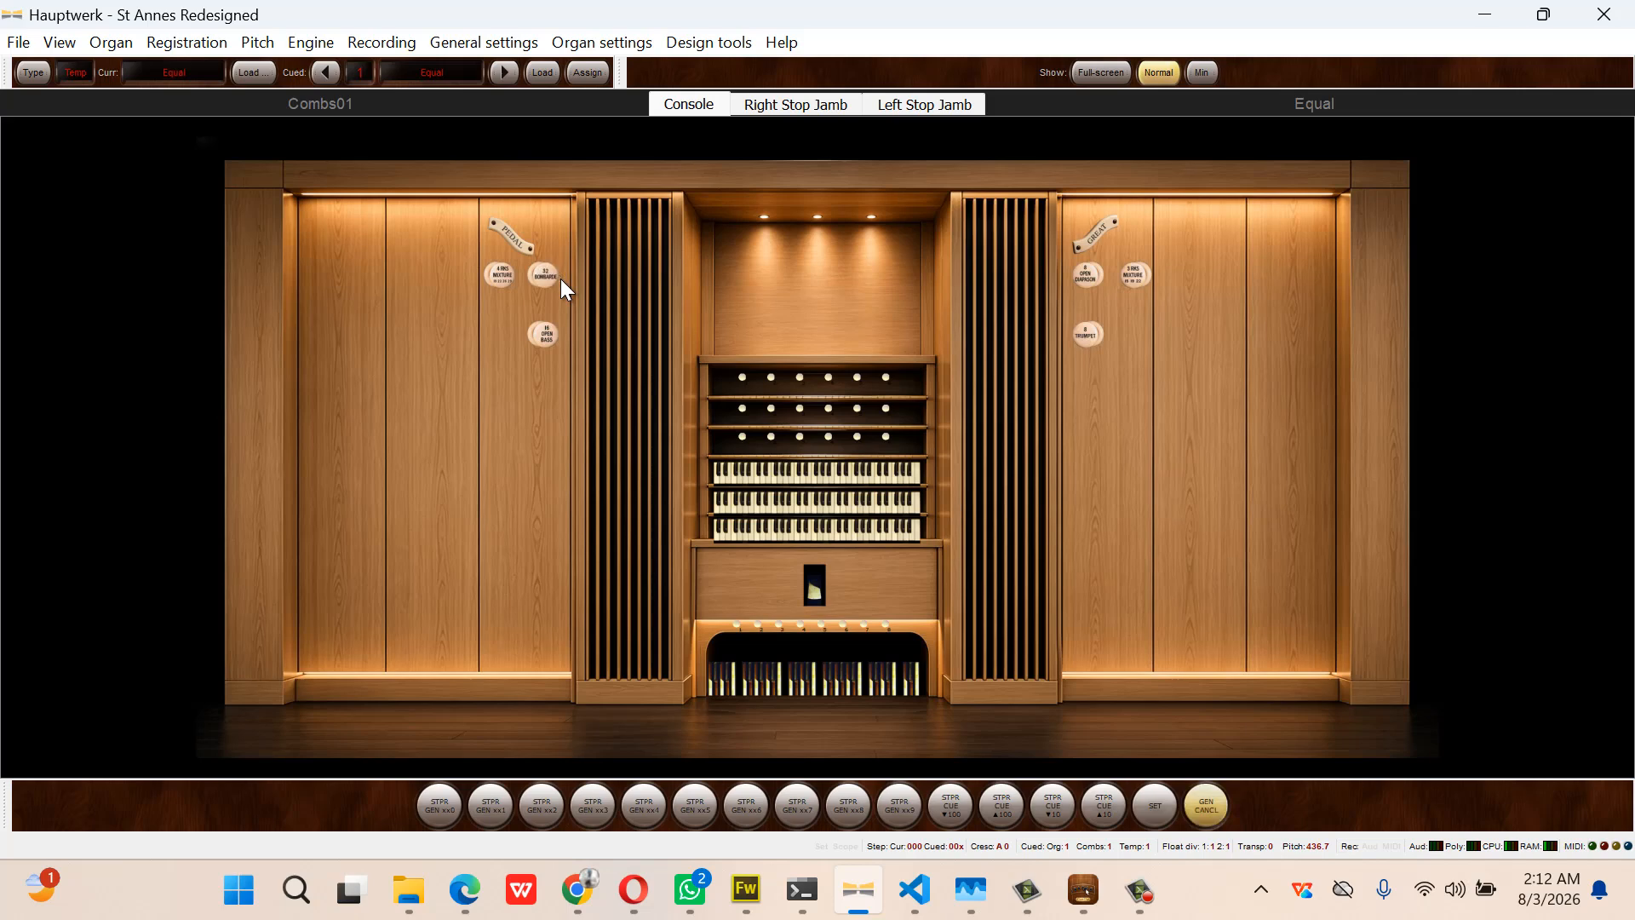
left_click(560, 278)
left_click(561, 279)
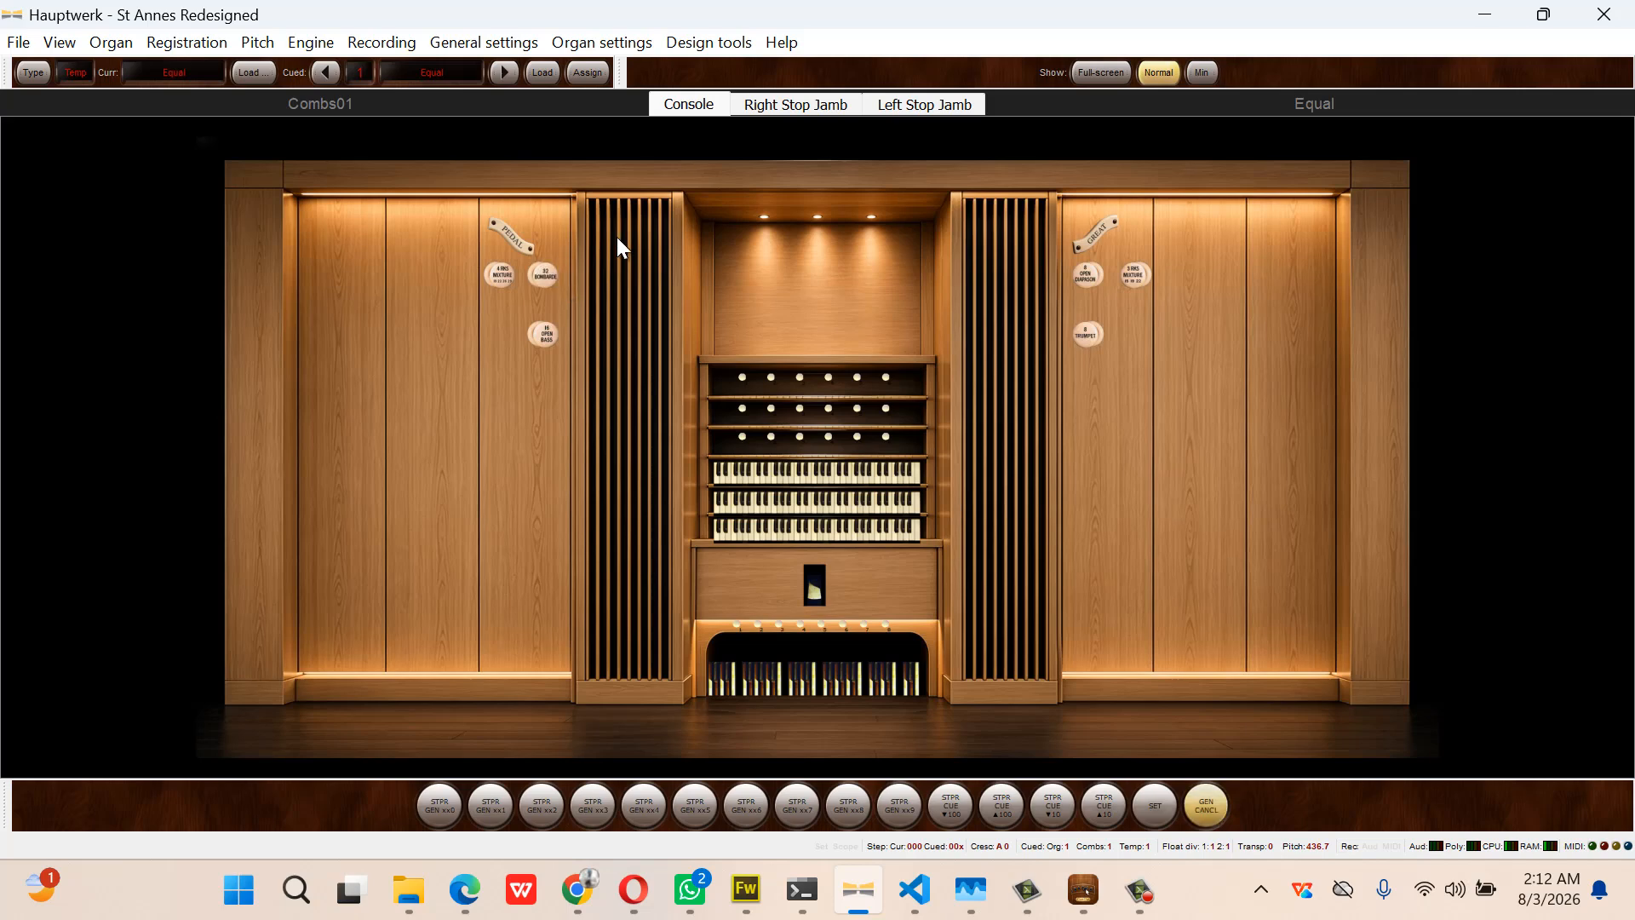
Draw Open Diapason on the Right Stop Jamb and compare it with the Console page
left_click(806, 101)
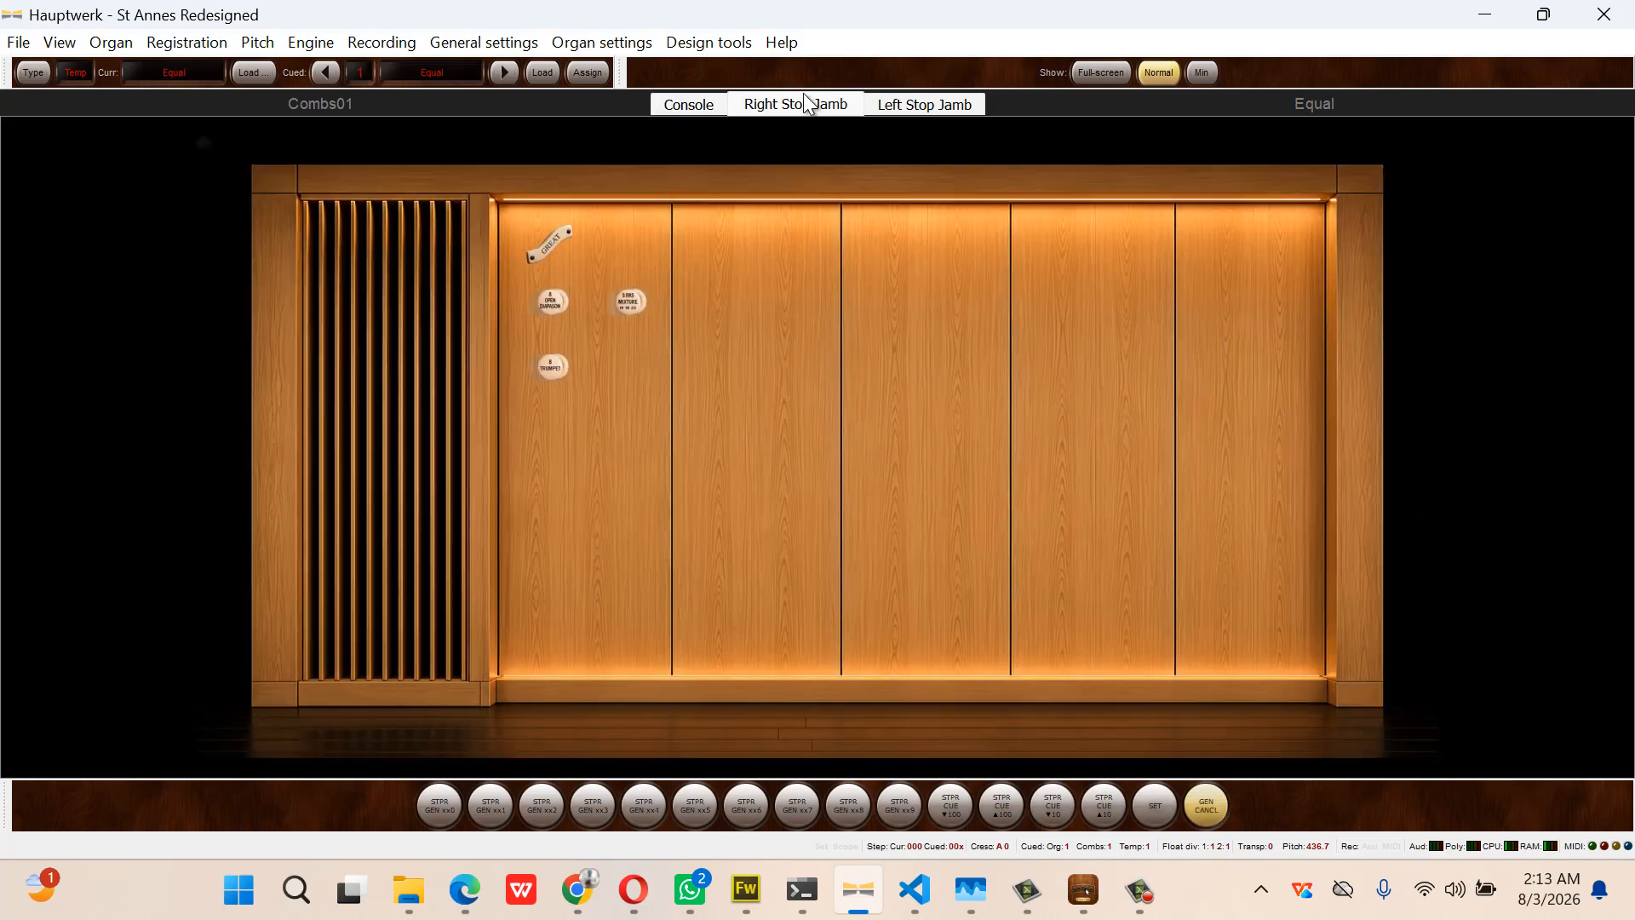
left_click(560, 308)
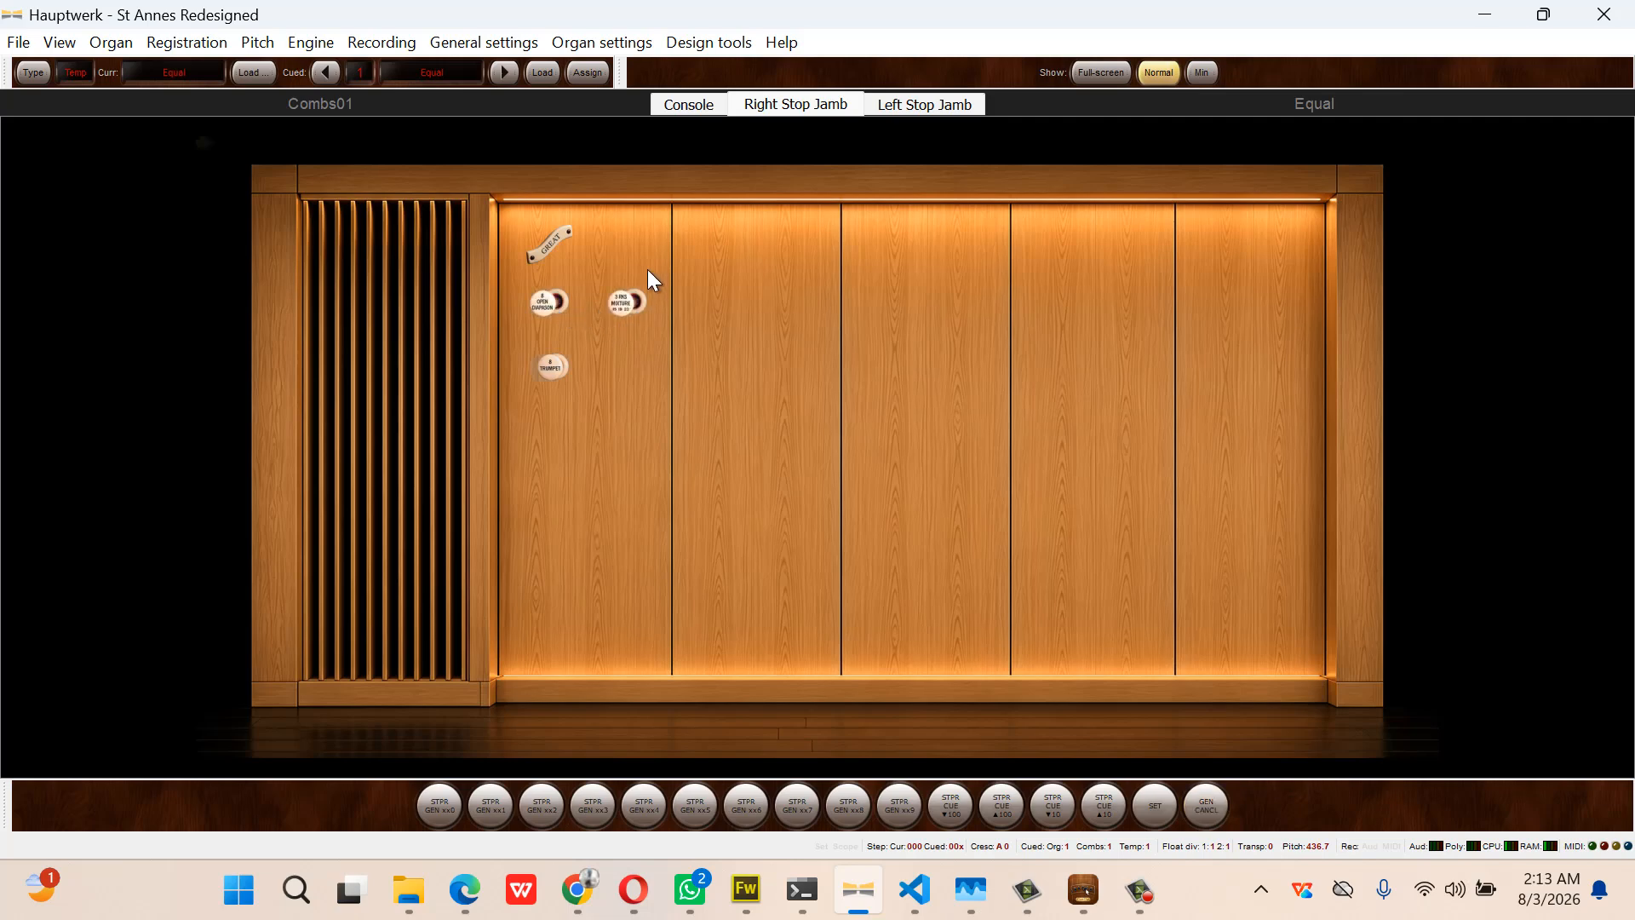
left_click(703, 104)
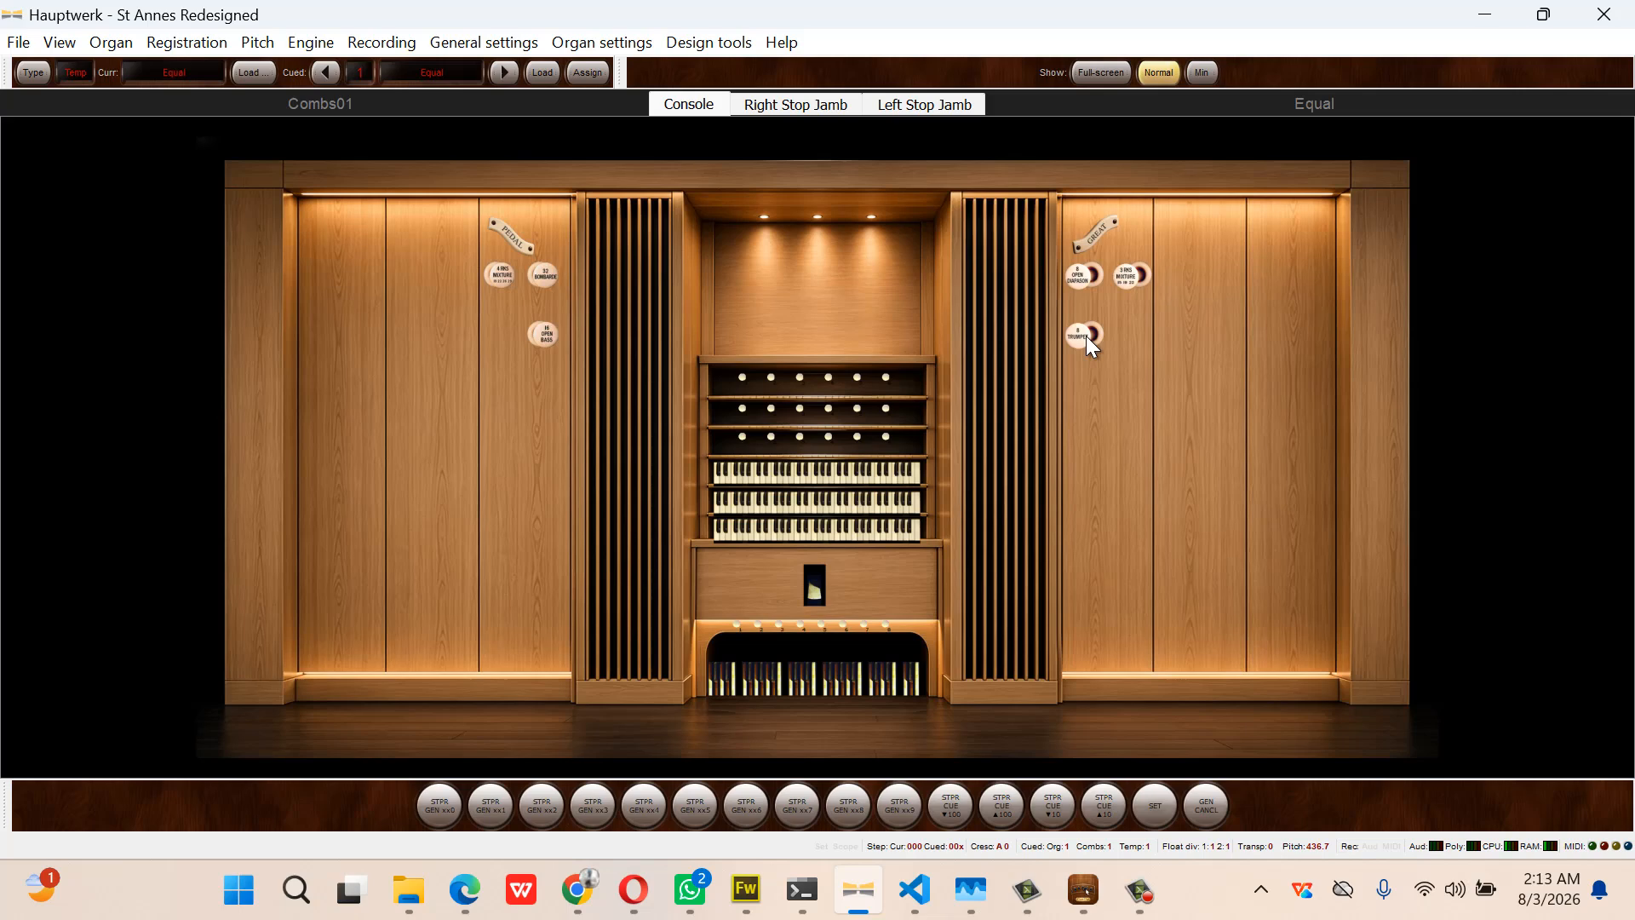
left_click(819, 106)
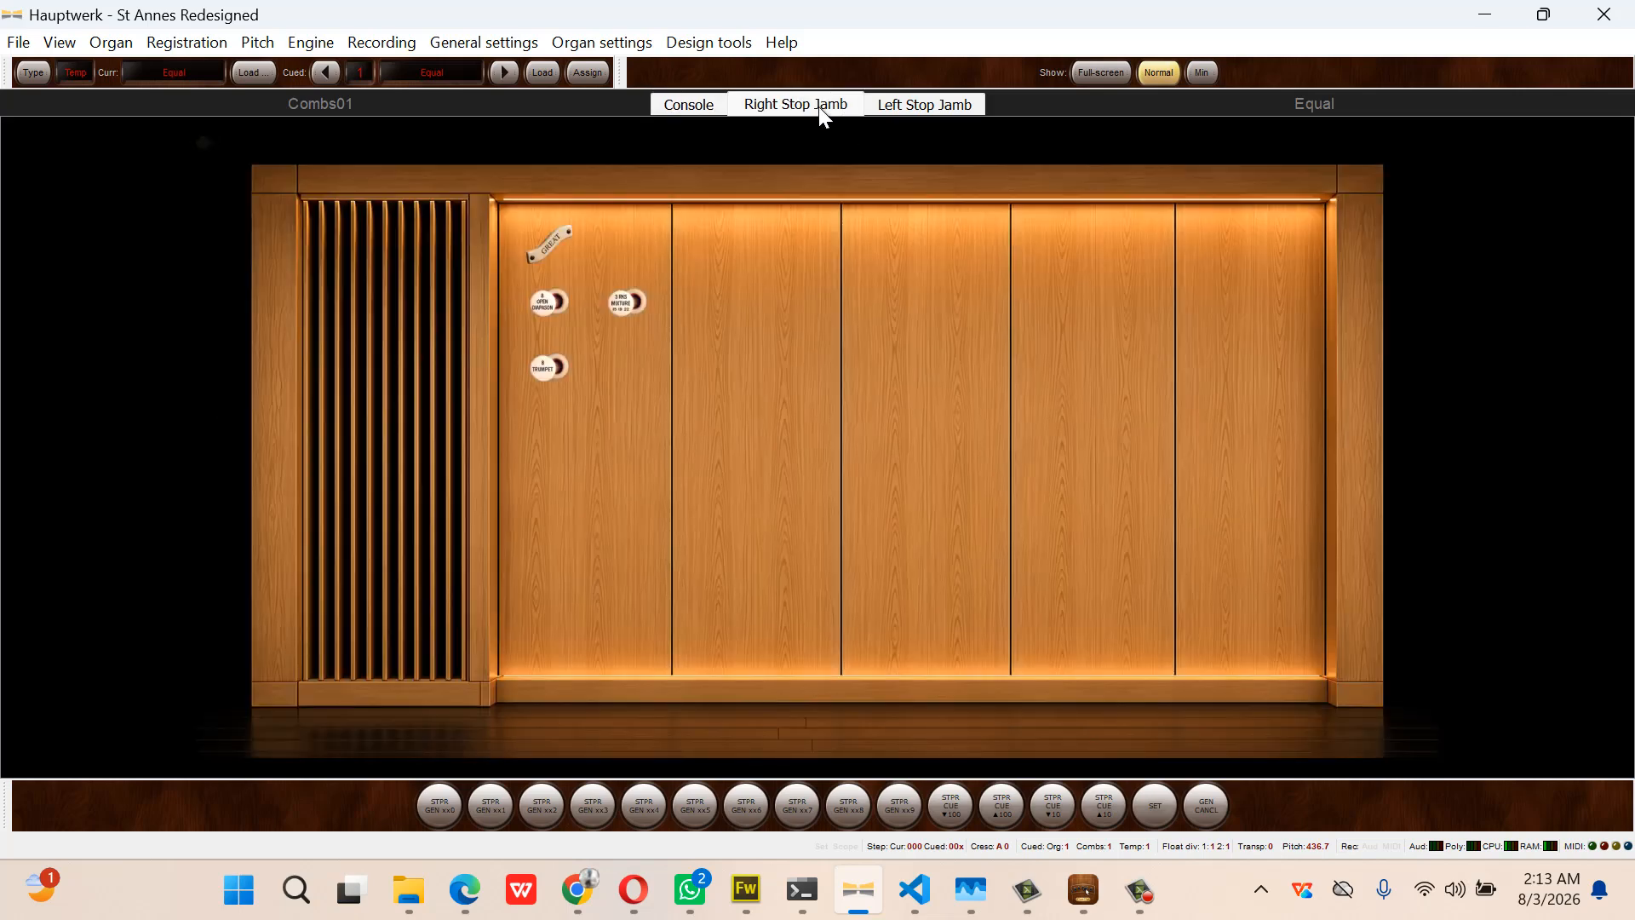
left_click(698, 101)
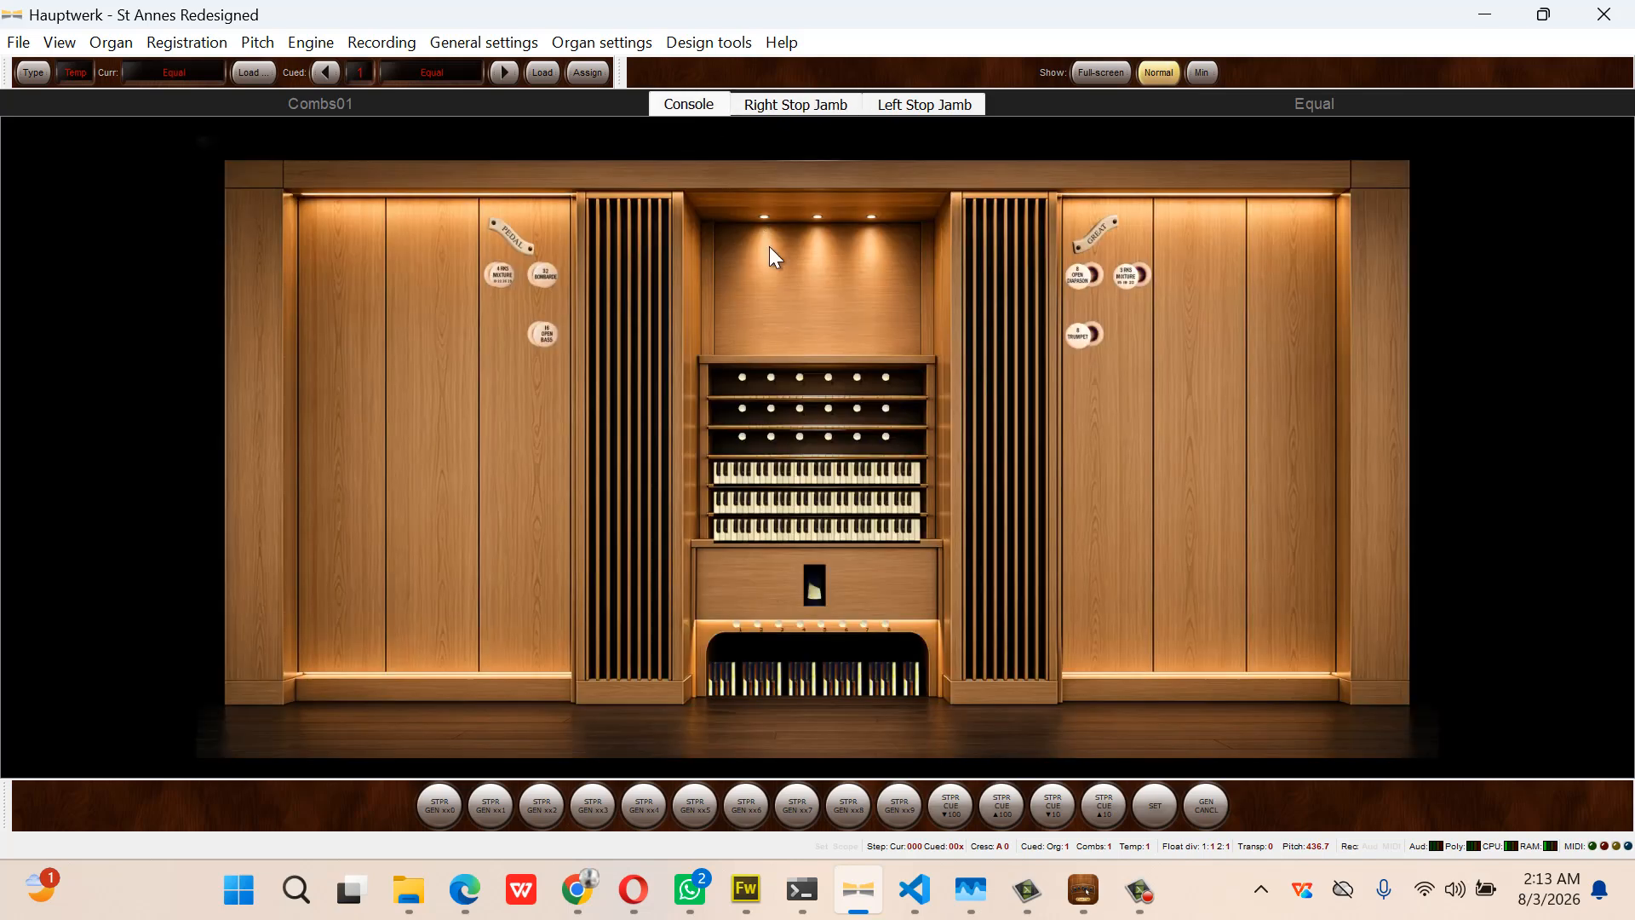